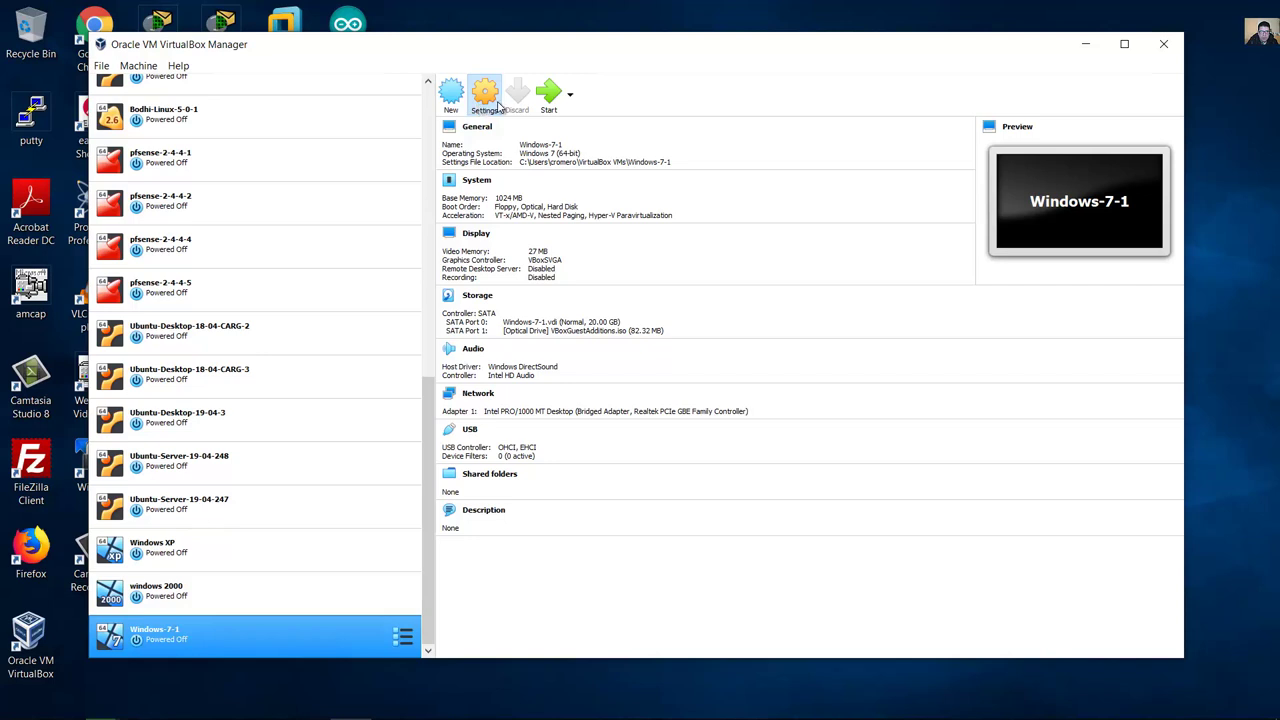
Step: Attach Windows-7-1's Adapter 1 to Generic Driver 'UDPTunnel', then close VirtualBox Manager
{"action": "left_click", "coordinate": [483, 105]}
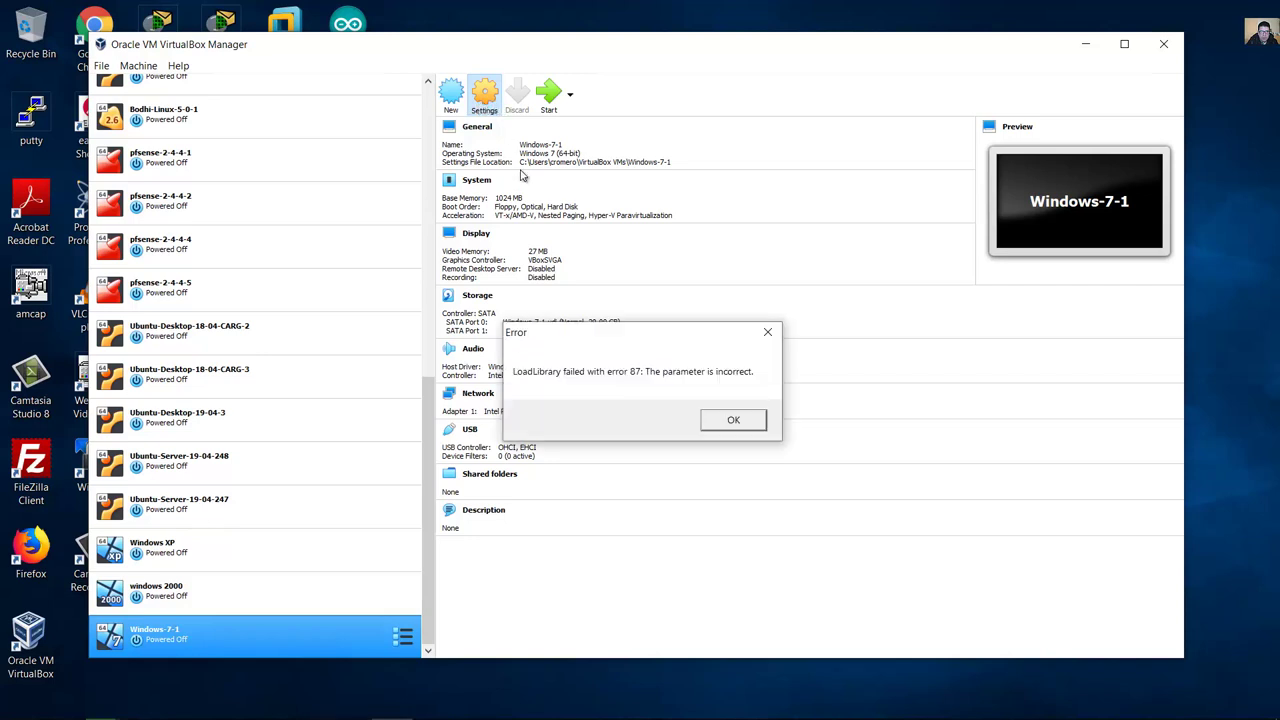
{"action": "left_click", "coordinate": [709, 419]}
{"action": "left_click", "coordinate": [488, 108]}
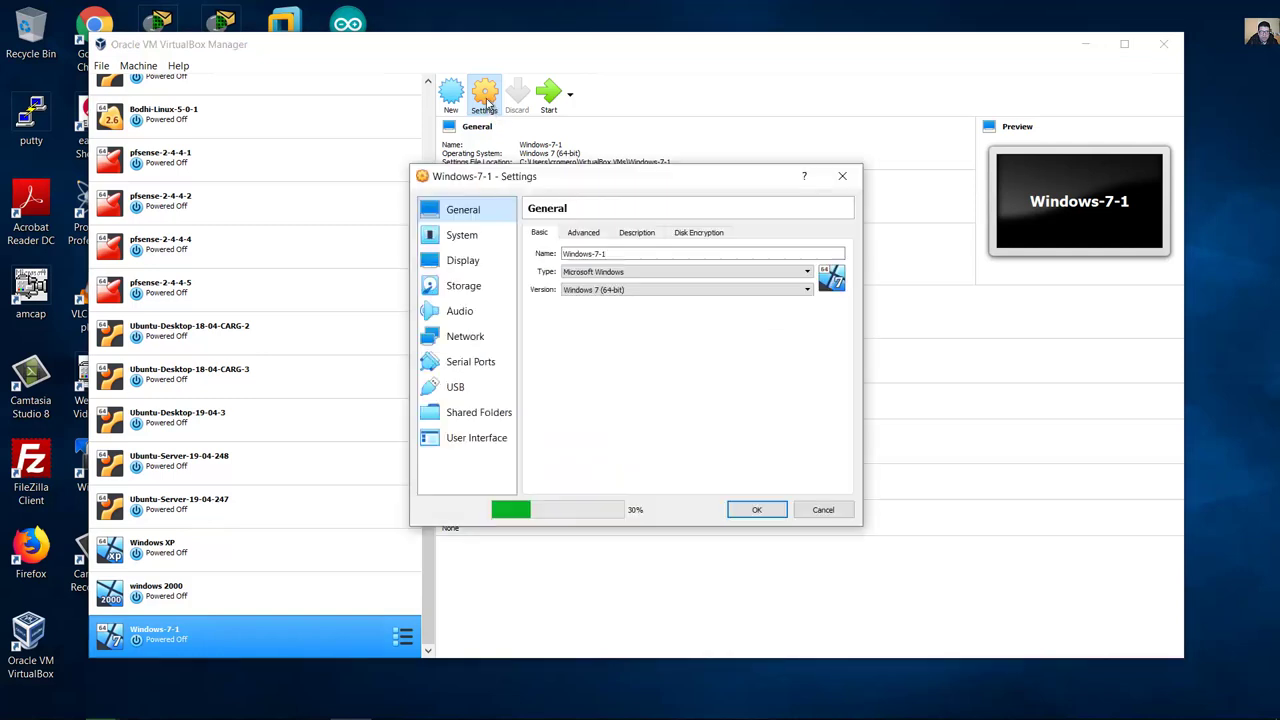
{"action": "left_click", "coordinate": [468, 336]}
{"action": "left_click", "coordinate": [630, 270]}
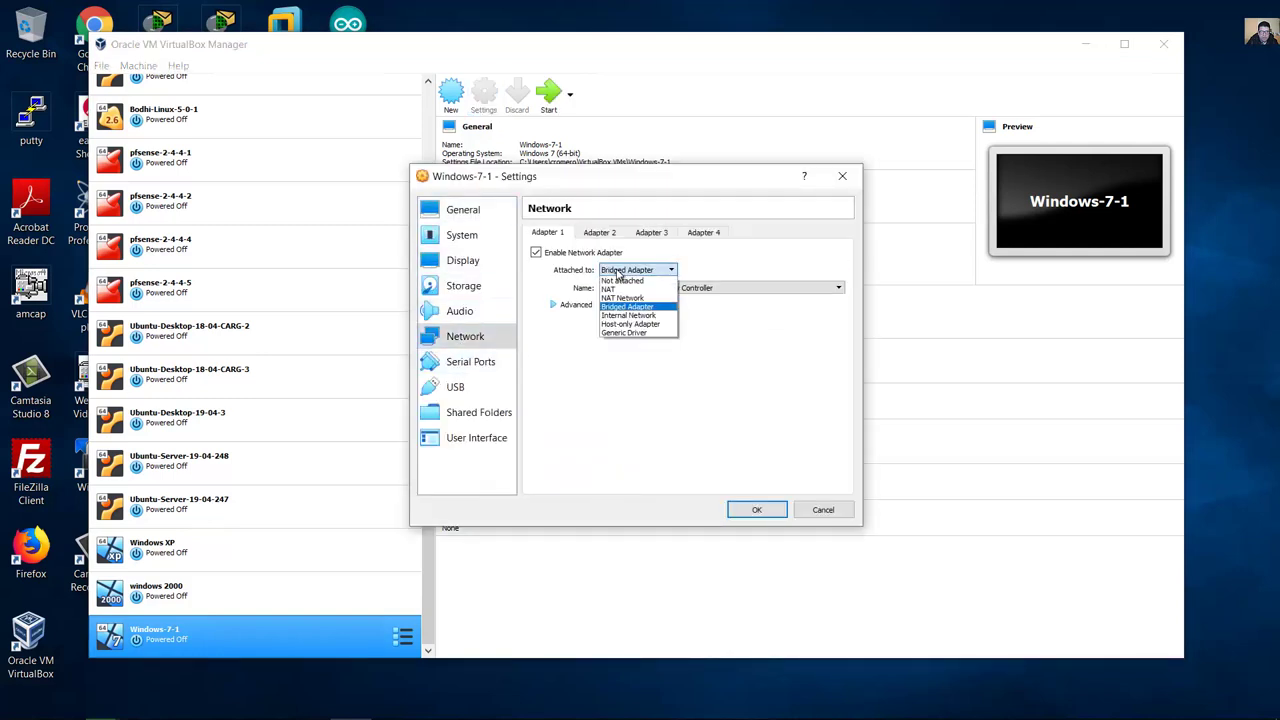
{"action": "left_click", "coordinate": [641, 334]}
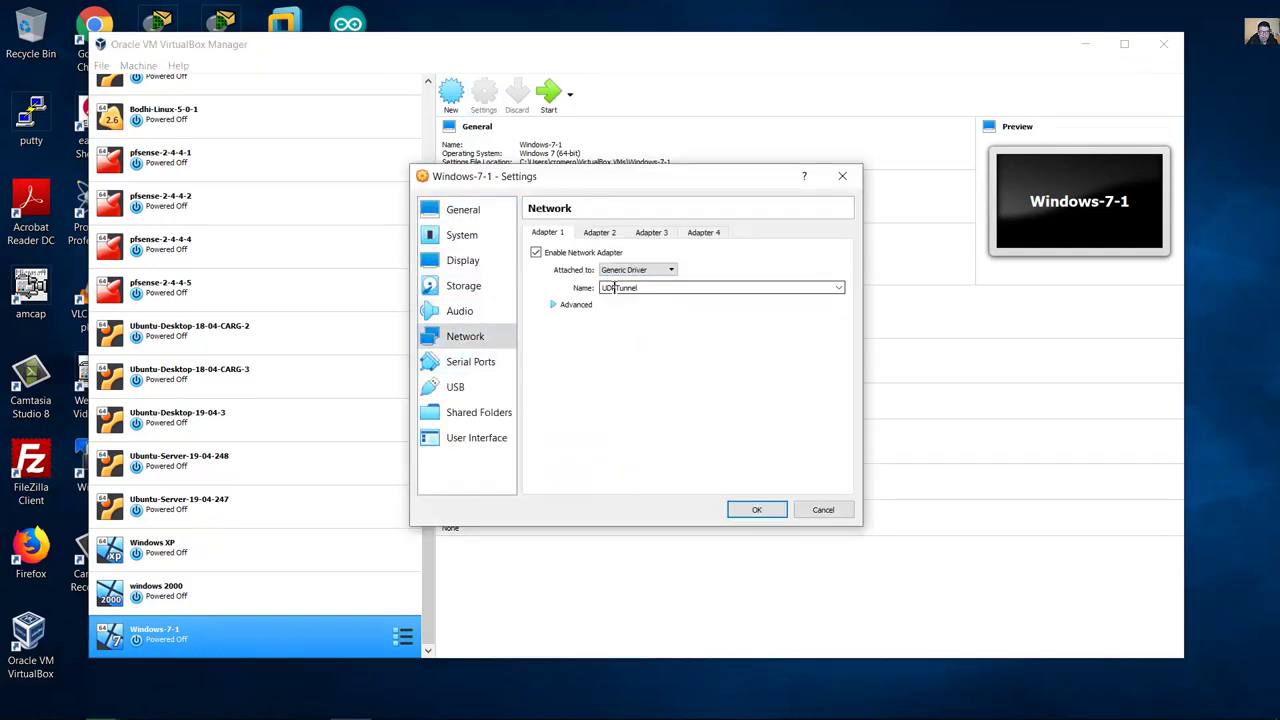
{"action": "left_click", "coordinate": [558, 306]}
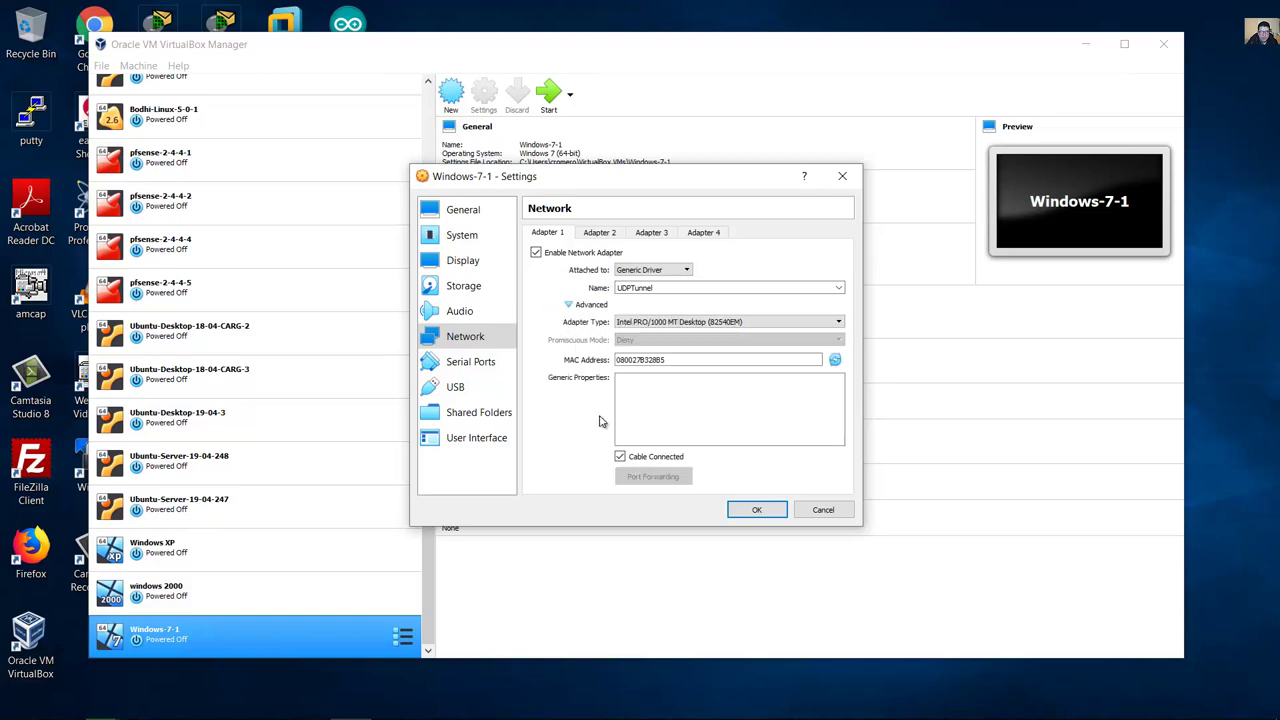
{"action": "left_click", "coordinate": [755, 512]}
{"action": "left_click", "coordinate": [1163, 44]}
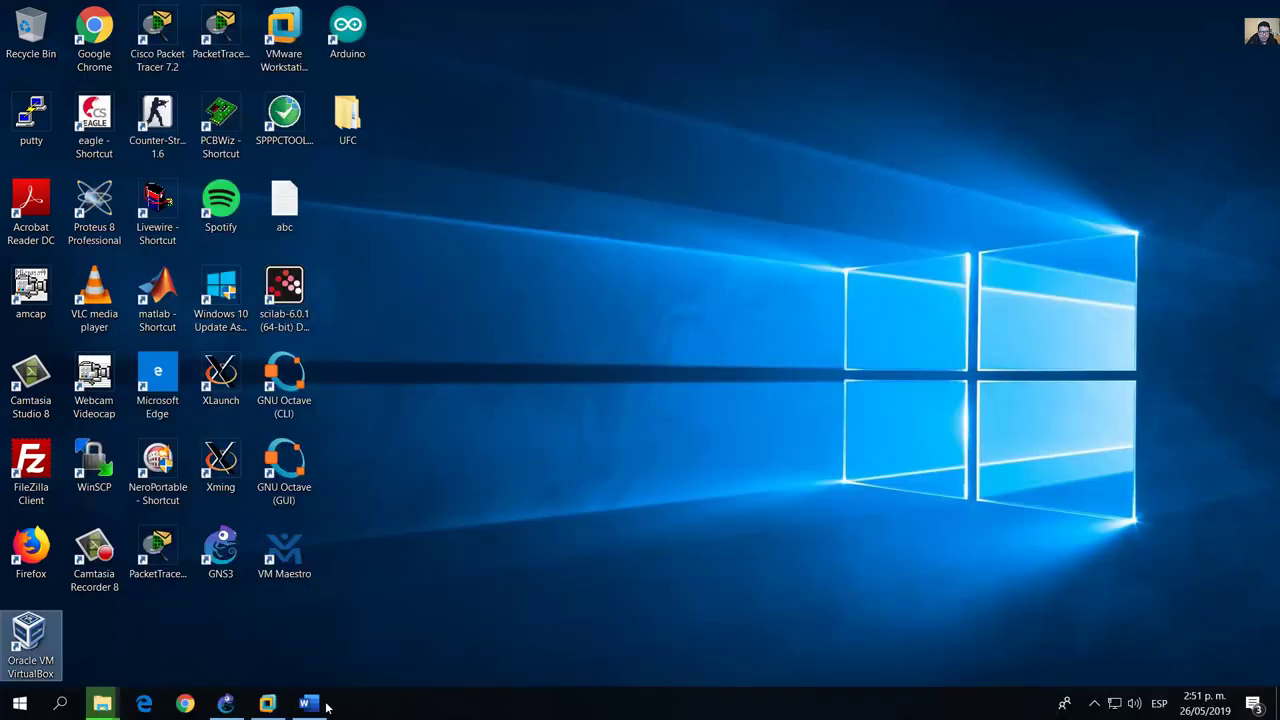
Step: Link R1's GigabitEthernet1/0 to Windows-7-1-1's Ethernet0
{"action": "left_click", "coordinate": [226, 703]}
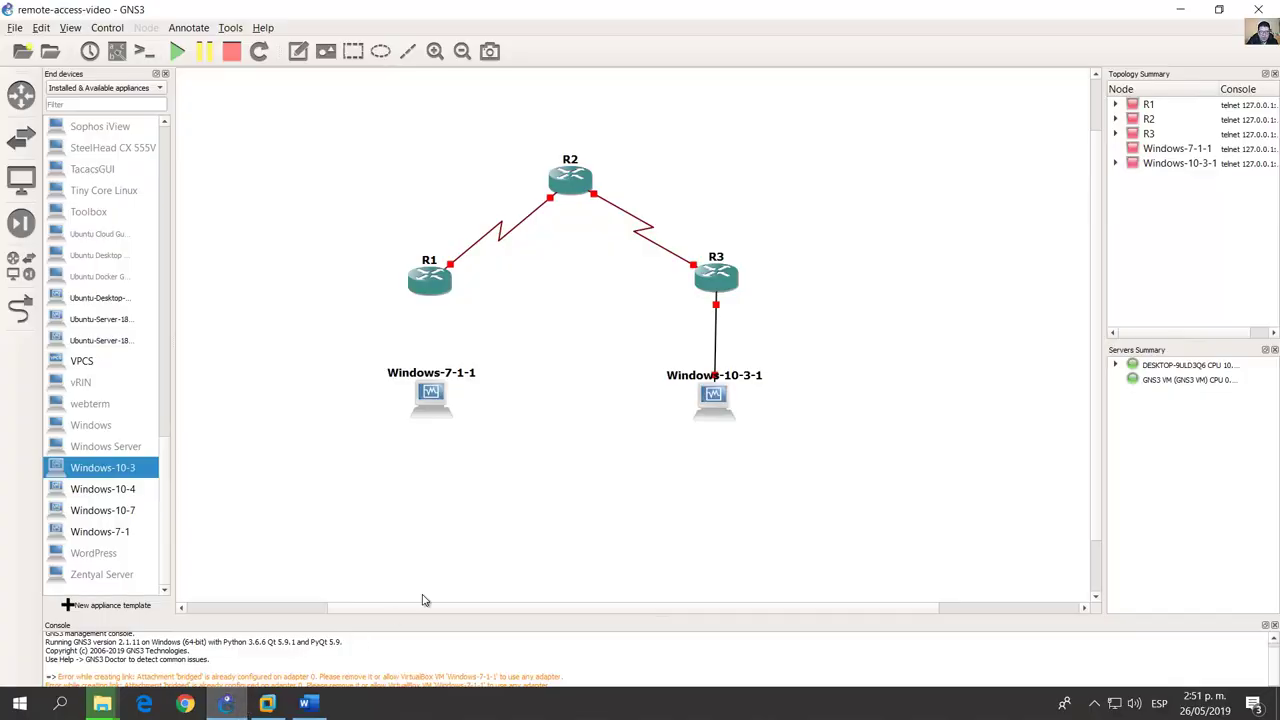
{"action": "left_click", "coordinate": [20, 309]}
{"action": "left_click", "coordinate": [430, 282]}
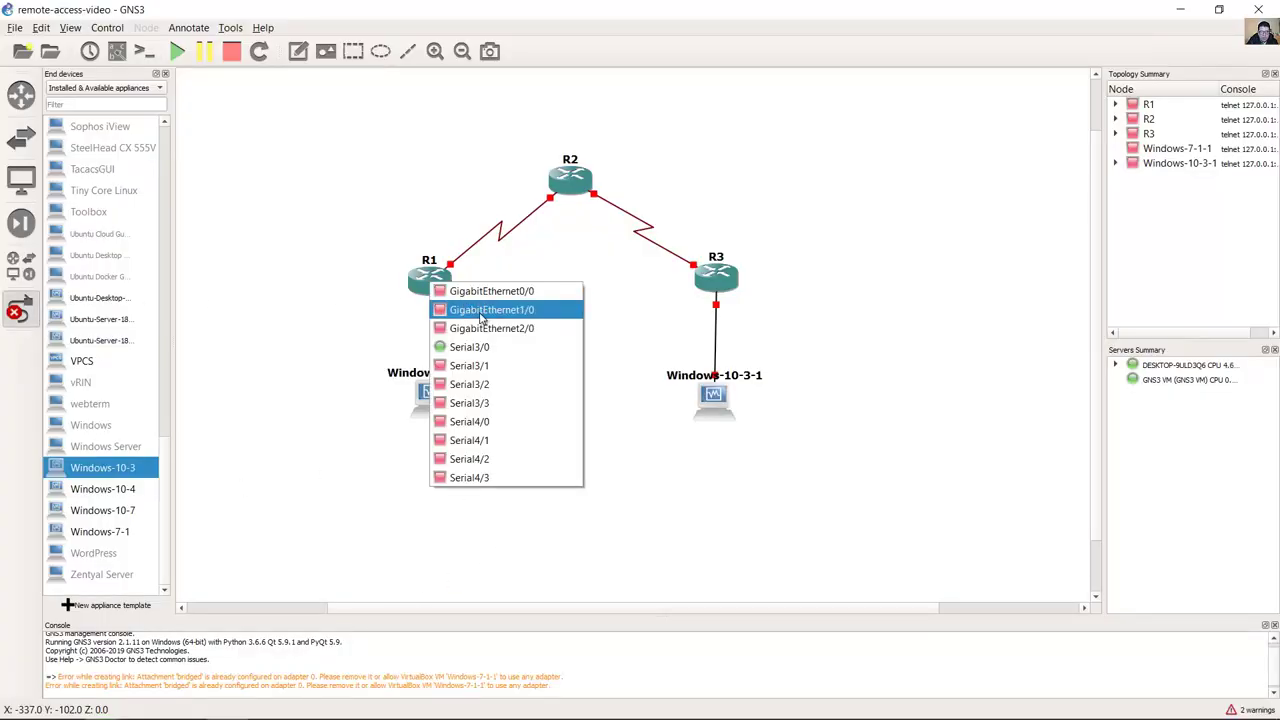
{"action": "left_click", "coordinate": [481, 310]}
{"action": "left_click", "coordinate": [432, 398]}
{"action": "left_click", "coordinate": [470, 406]}
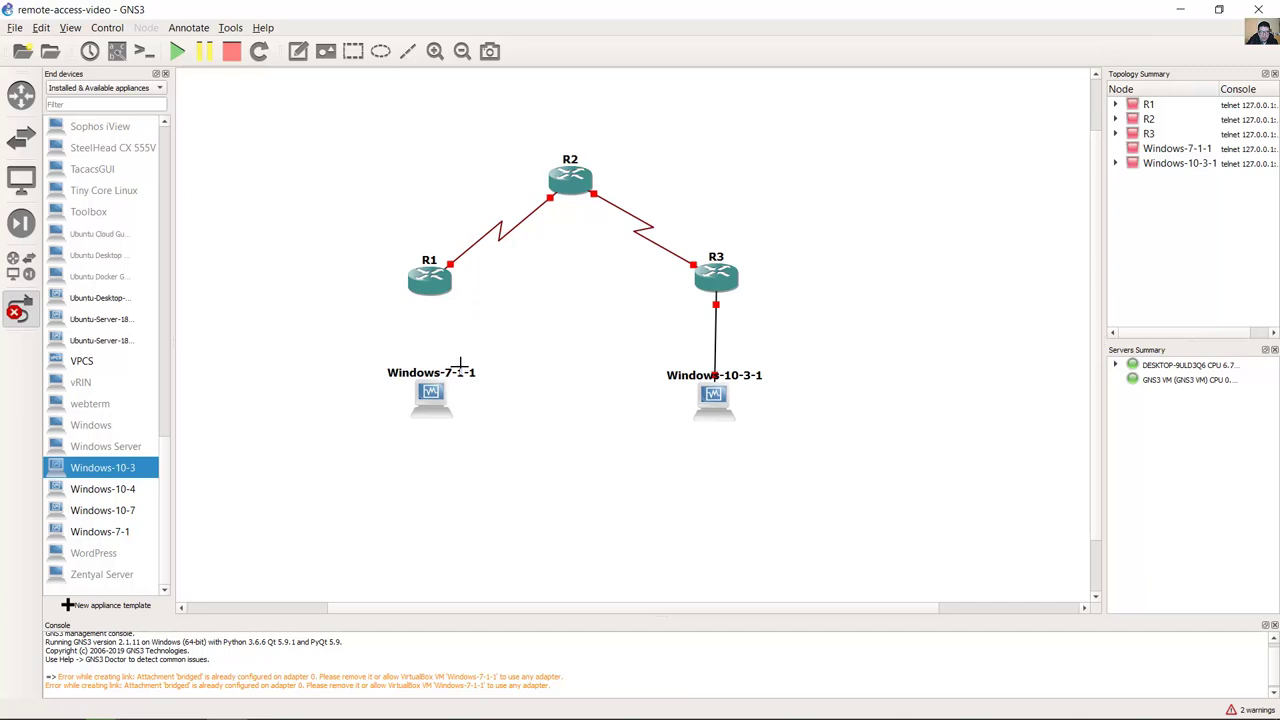
{"action": "right_click", "coordinate": [239, 373]}
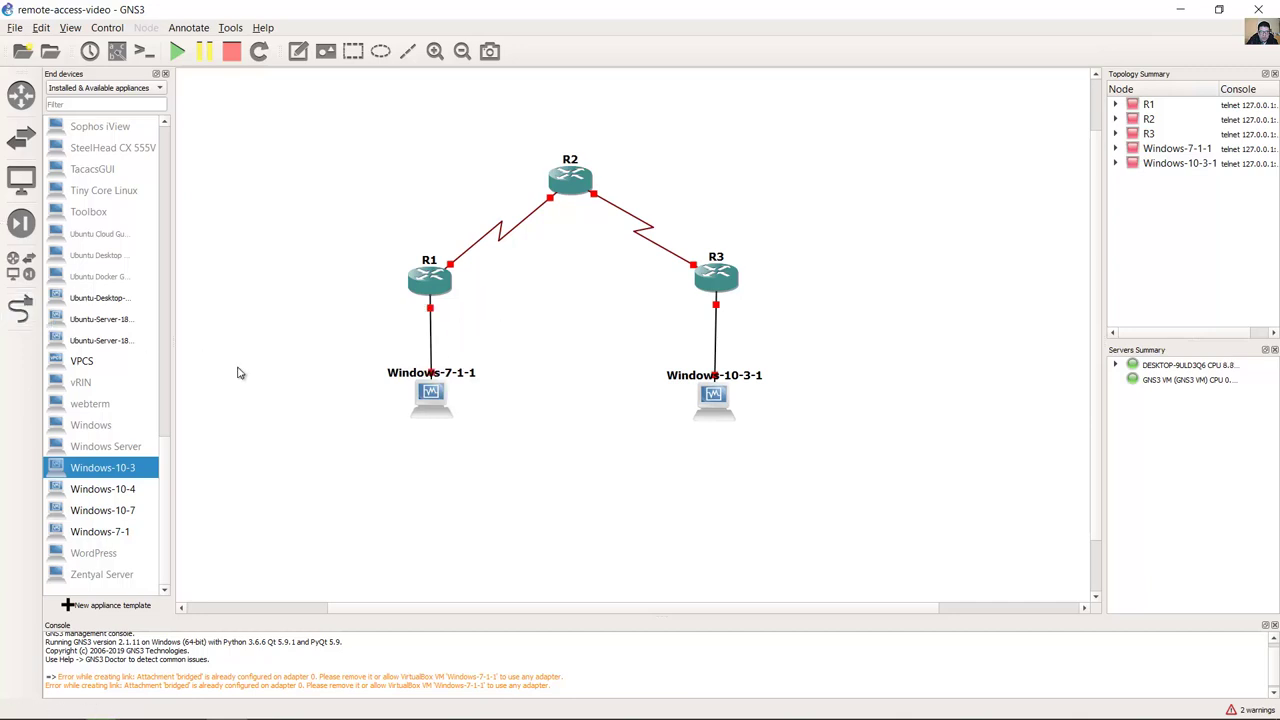
Step: Align Windows-7-1-1 under R1 and nudge R2 and R3 into position
{"action": "left_click_drag", "start_coordinate": [424, 403], "coordinate": [420, 395]}
{"action": "left_click_drag", "start_coordinate": [570, 180], "coordinate": [574, 185]}
{"action": "left_click_drag", "start_coordinate": [719, 250], "coordinate": [717, 254]}
{"action": "left_click_drag", "start_coordinate": [443, 415], "coordinate": [443, 419]}
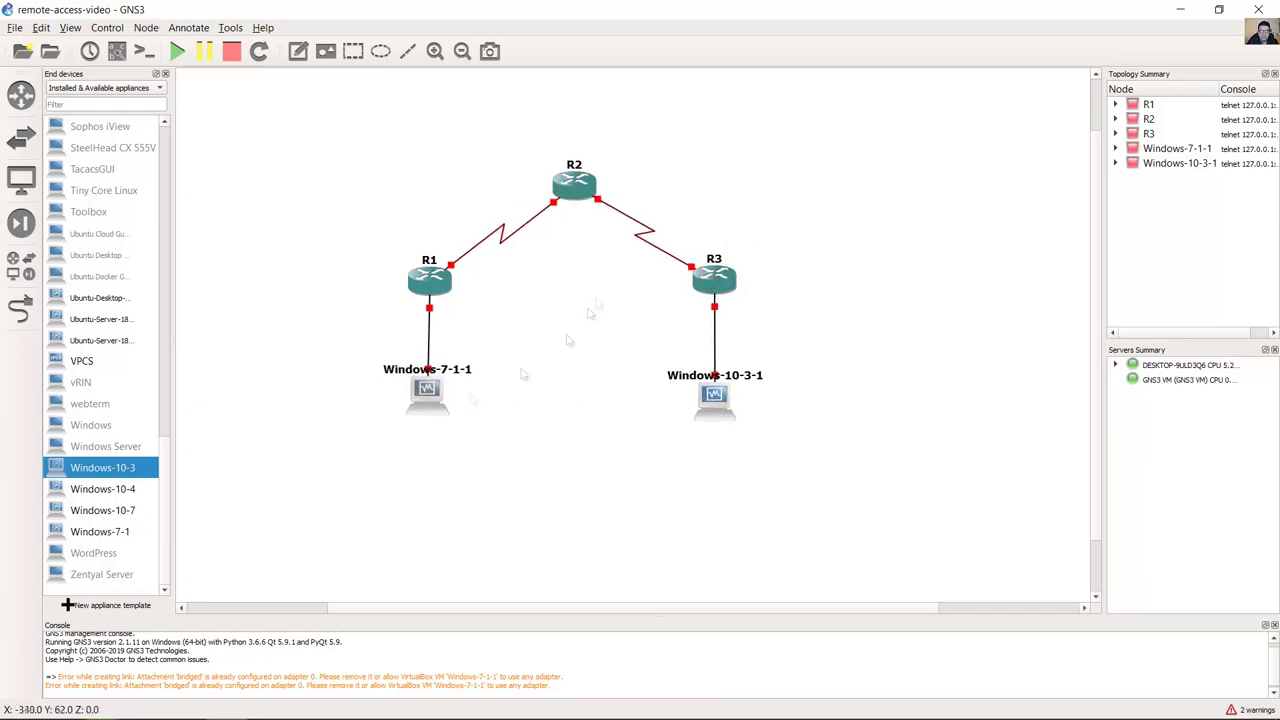
Step: Add a '10.1.1.0/30' note by the R1–R2 link and place a copy by the R2–R3 link
{"action": "left_click", "coordinate": [298, 51]}
{"action": "left_click", "coordinate": [411, 197]}
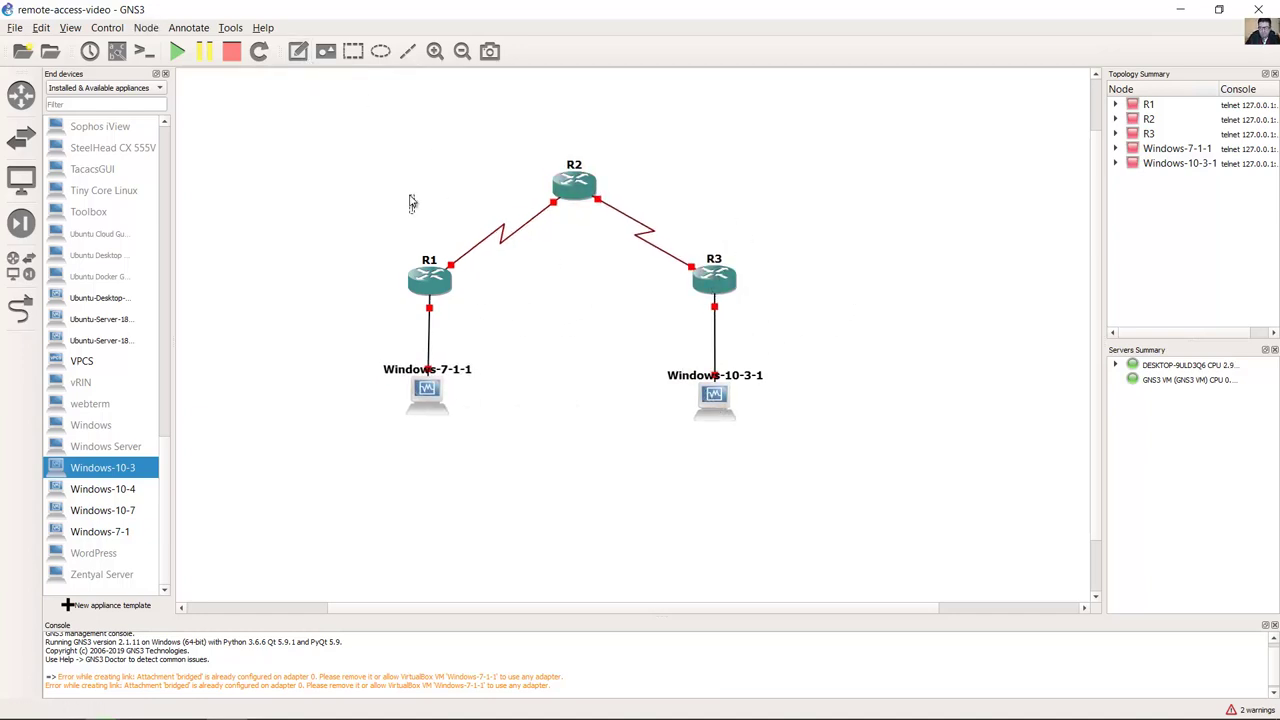
{"action": "type", "text": "10.1.1.0/30"}
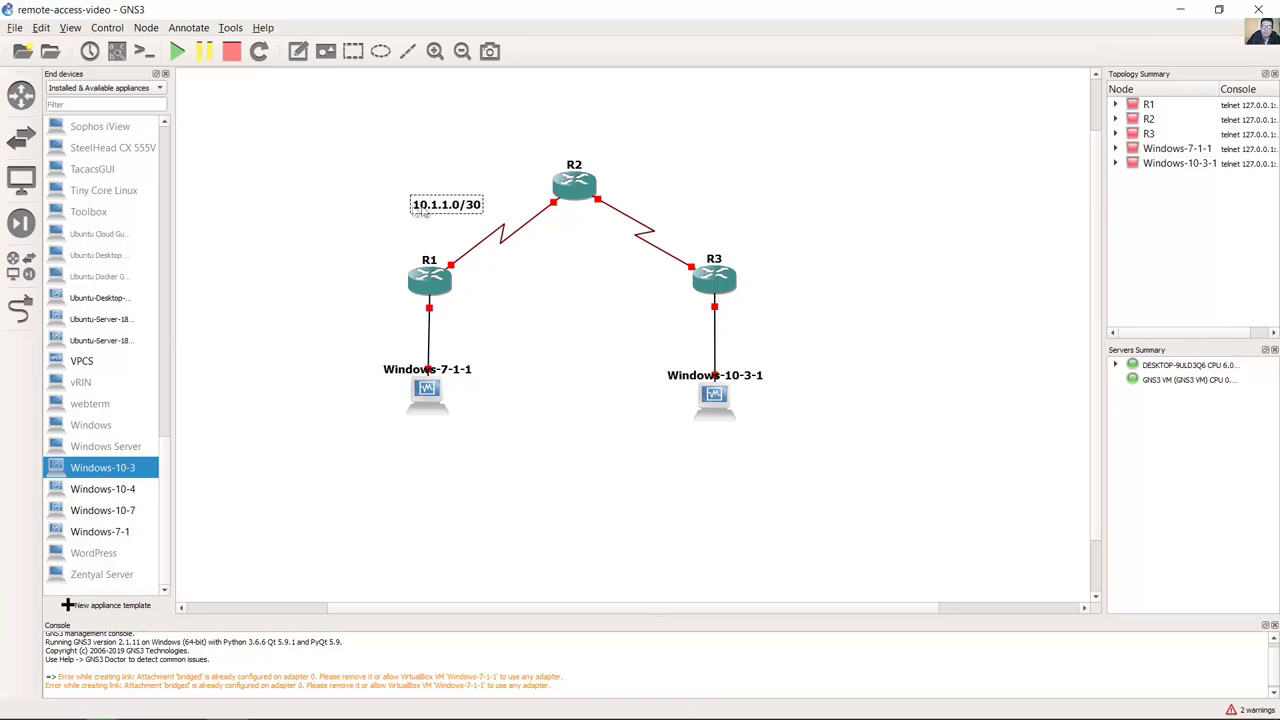
{"action": "right_click", "coordinate": [428, 204]}
{"action": "left_click", "coordinate": [465, 209]}
{"action": "left_click_drag", "start_coordinate": [450, 220], "coordinate": [699, 213]}
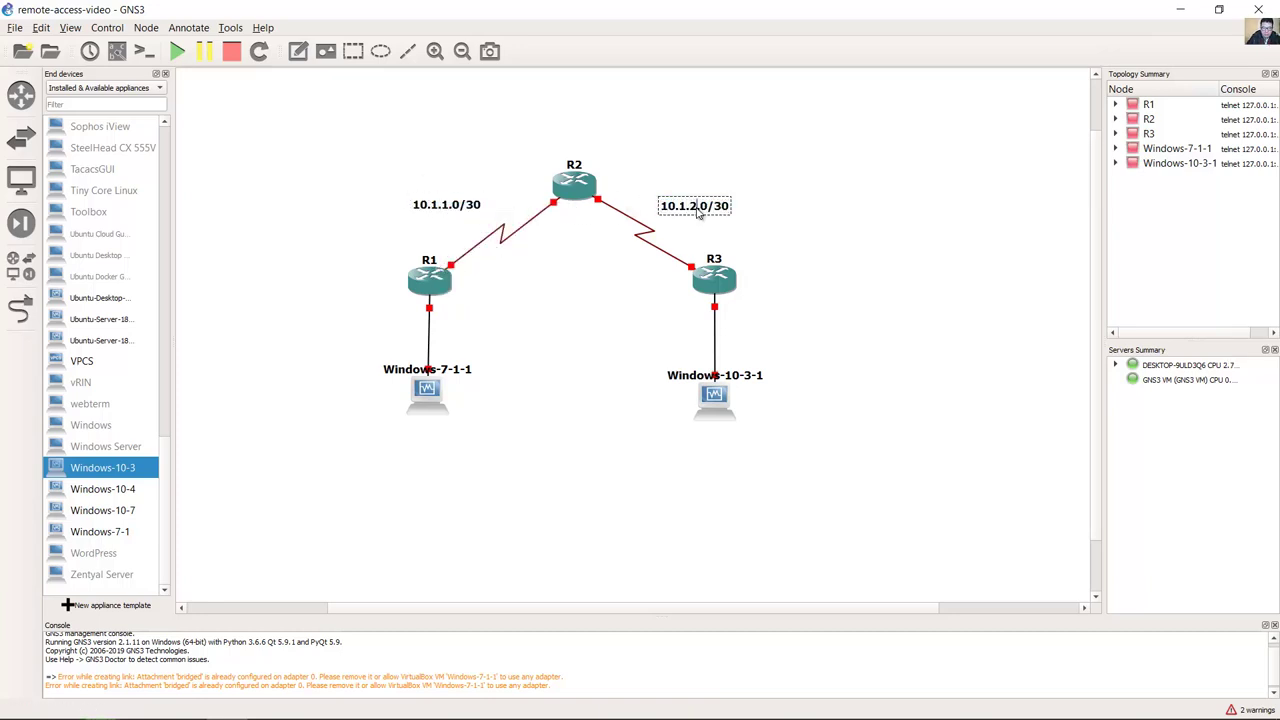
Step: Add a '192.168.1.0/24' note by R1's LAN link and move a copy beside R3's LAN
{"action": "left_click", "coordinate": [297, 51]}
{"action": "left_click", "coordinate": [312, 334]}
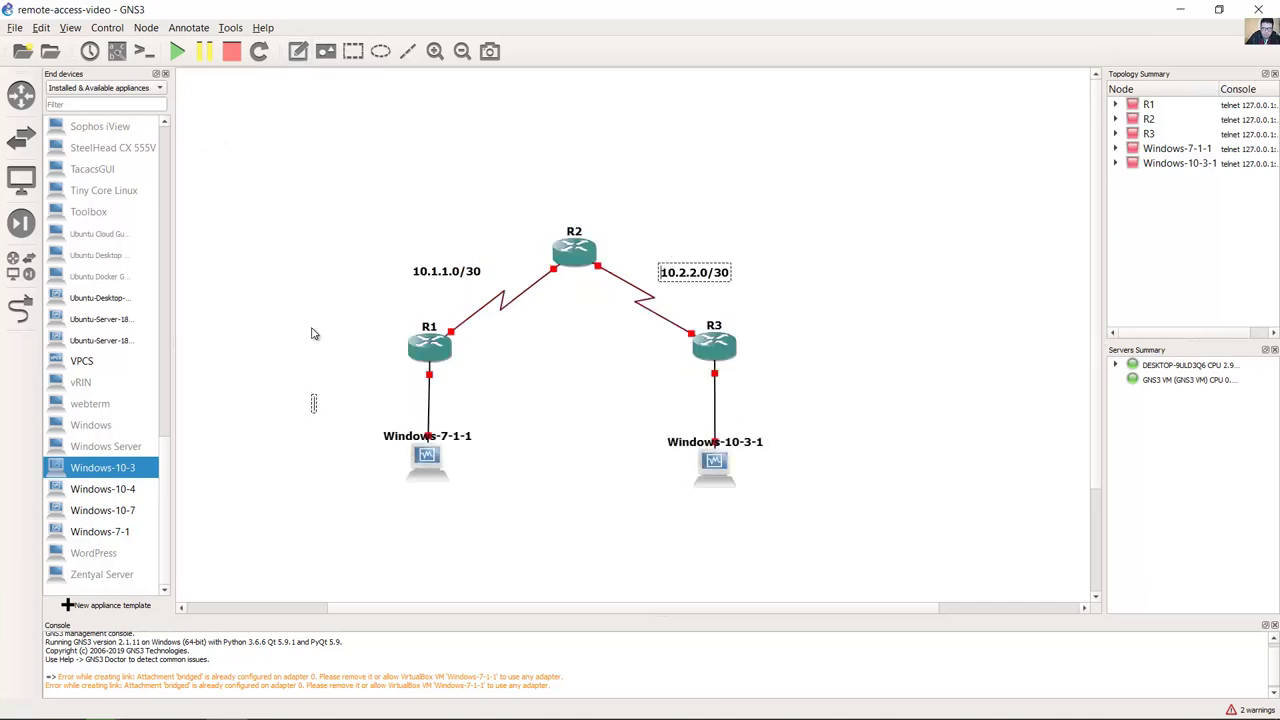
{"action": "type", "text": "192.168.1.0/24"}
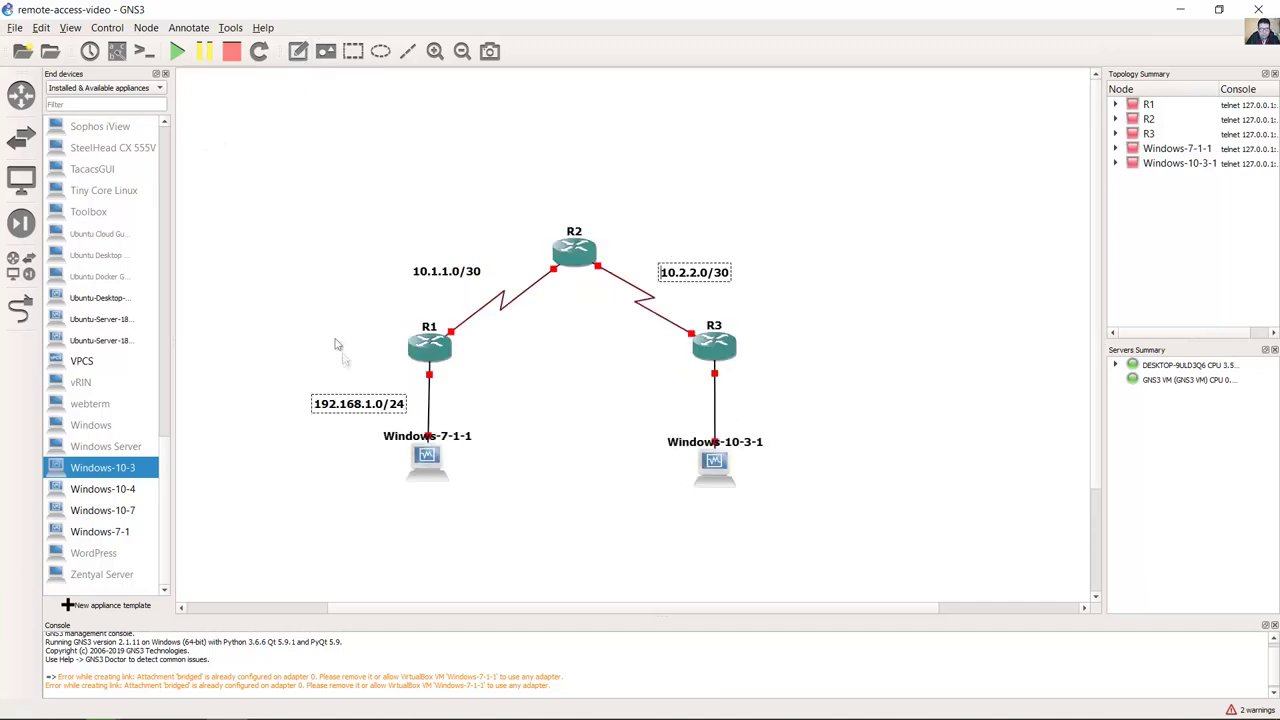
{"action": "right_click", "coordinate": [352, 403]}
{"action": "left_click", "coordinate": [389, 408]}
{"action": "left_click_drag", "start_coordinate": [373, 417], "coordinate": [787, 407]}
Step: Change R3's LAN note to 192.168.3.0/24 and delete the duplicate 10.2.2.0/30 note
{"action": "right_click", "coordinate": [787, 405]}
{"action": "key", "text": "Escape"}
{"action": "left_click", "coordinate": [787, 411]}
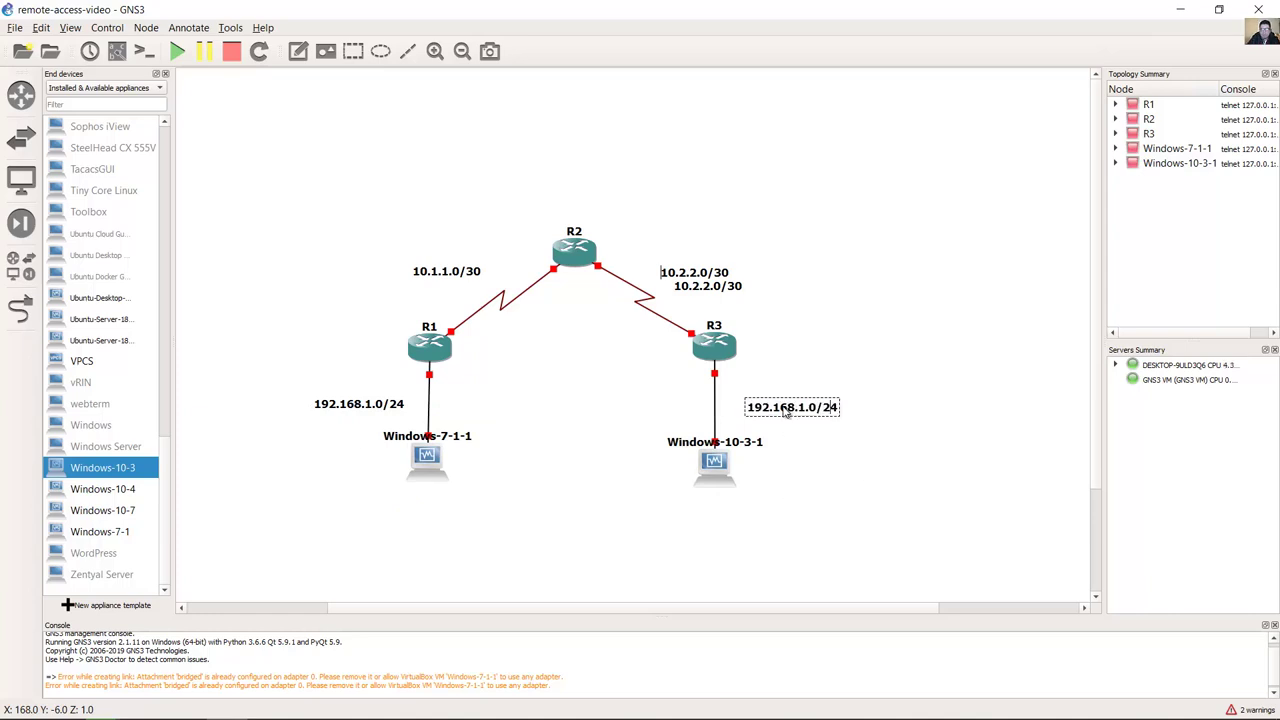
{"action": "key", "text": "BackSpace"}
{"action": "type", "text": "3"}
{"action": "right_click", "coordinate": [700, 270]}
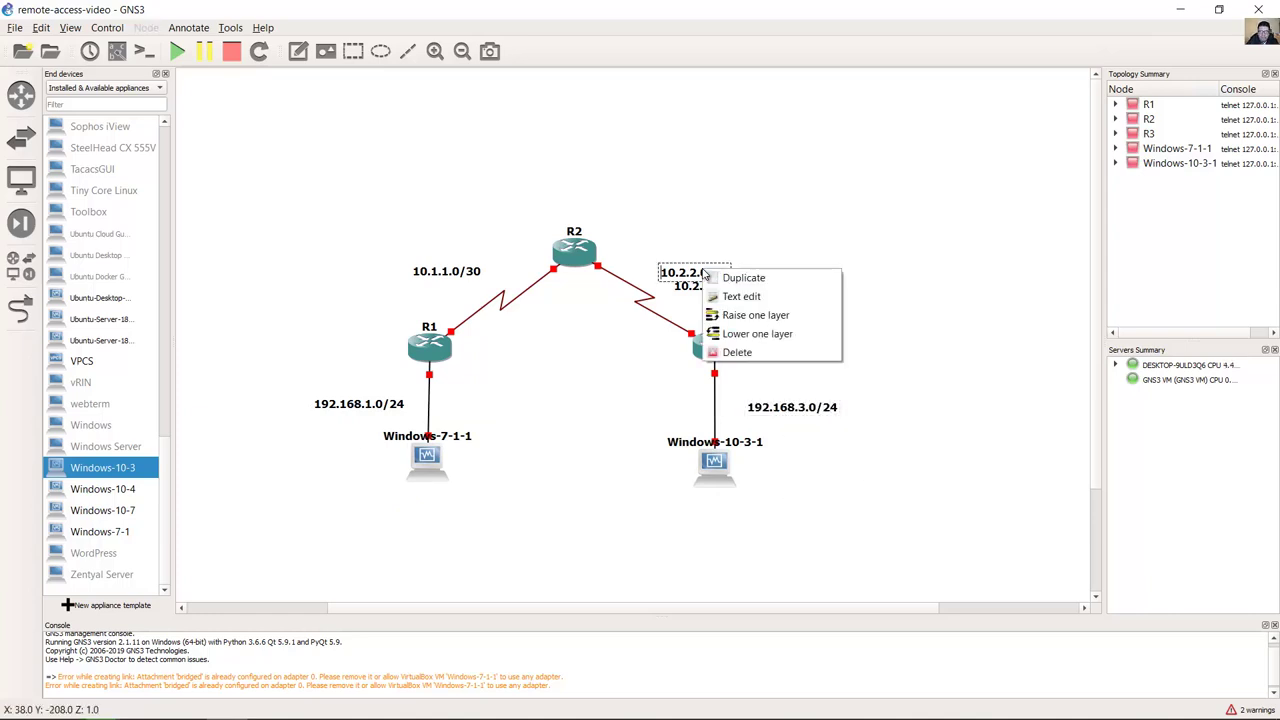
{"action": "left_click", "coordinate": [745, 350]}
{"action": "left_click_drag", "start_coordinate": [710, 290], "coordinate": [706, 280]}
Step: Show interface labels and position each label beside its port
{"action": "left_click", "coordinate": [70, 27]}
{"action": "left_click", "coordinate": [120, 218]}
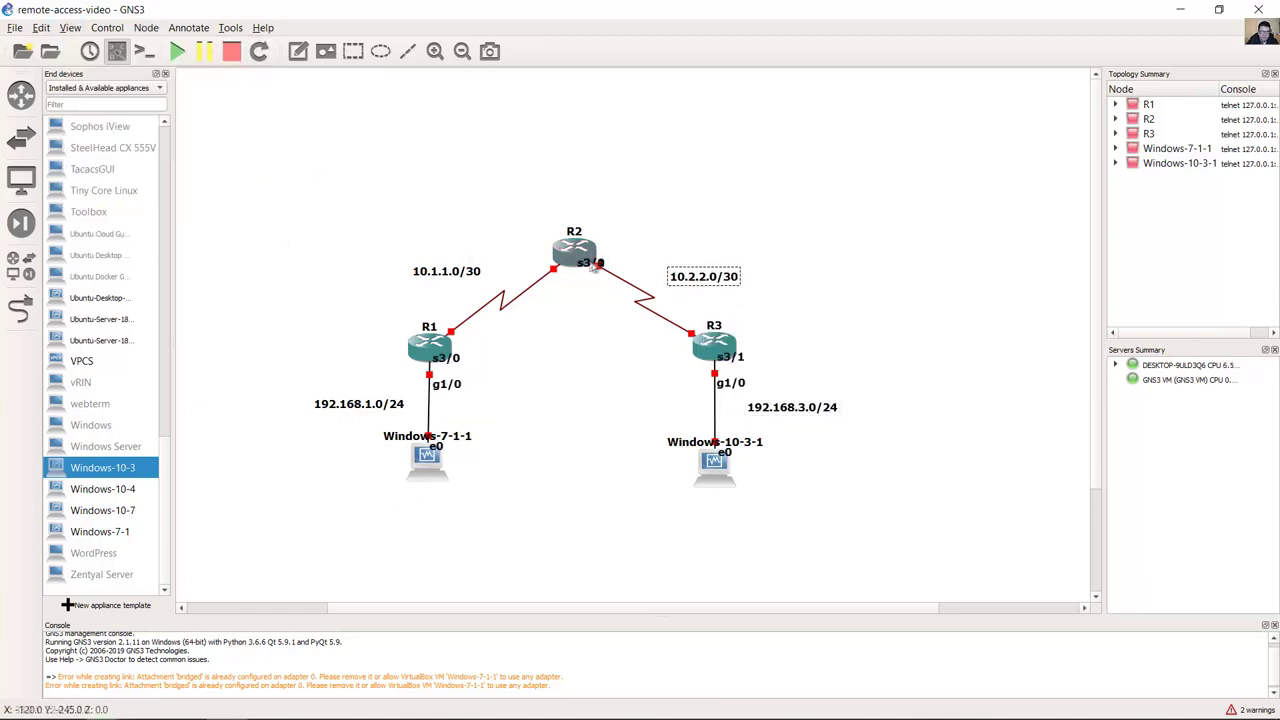
{"action": "mouse_move", "coordinate": [525, 265]}
{"action": "left_mouse_down"}
{"action": "mouse_move", "coordinate": [625, 259]}
{"action": "mouse_move", "coordinate": [530, 256]}
{"action": "left_mouse_up"}
{"action": "left_click_drag", "start_coordinate": [446, 357], "coordinate": [445, 303]}
{"action": "left_click_drag", "start_coordinate": [446, 383], "coordinate": [398, 371]}
{"action": "left_click_drag", "start_coordinate": [435, 446], "coordinate": [391, 458]}
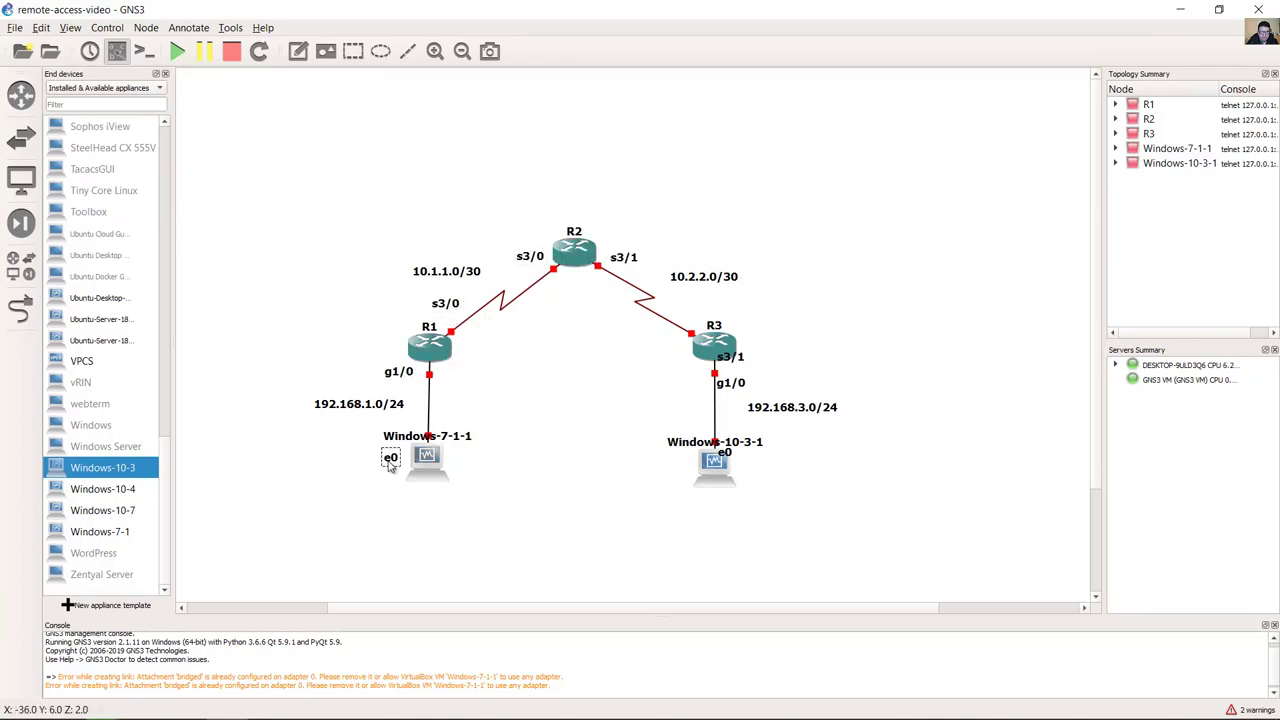
{"action": "left_click_drag", "start_coordinate": [715, 441], "coordinate": [680, 466]}
{"action": "left_click_drag", "start_coordinate": [730, 382], "coordinate": [703, 307]}
{"action": "scroll", "coordinate": [1038, 282], "scroll_direction": "down", "scroll_amount": 1}
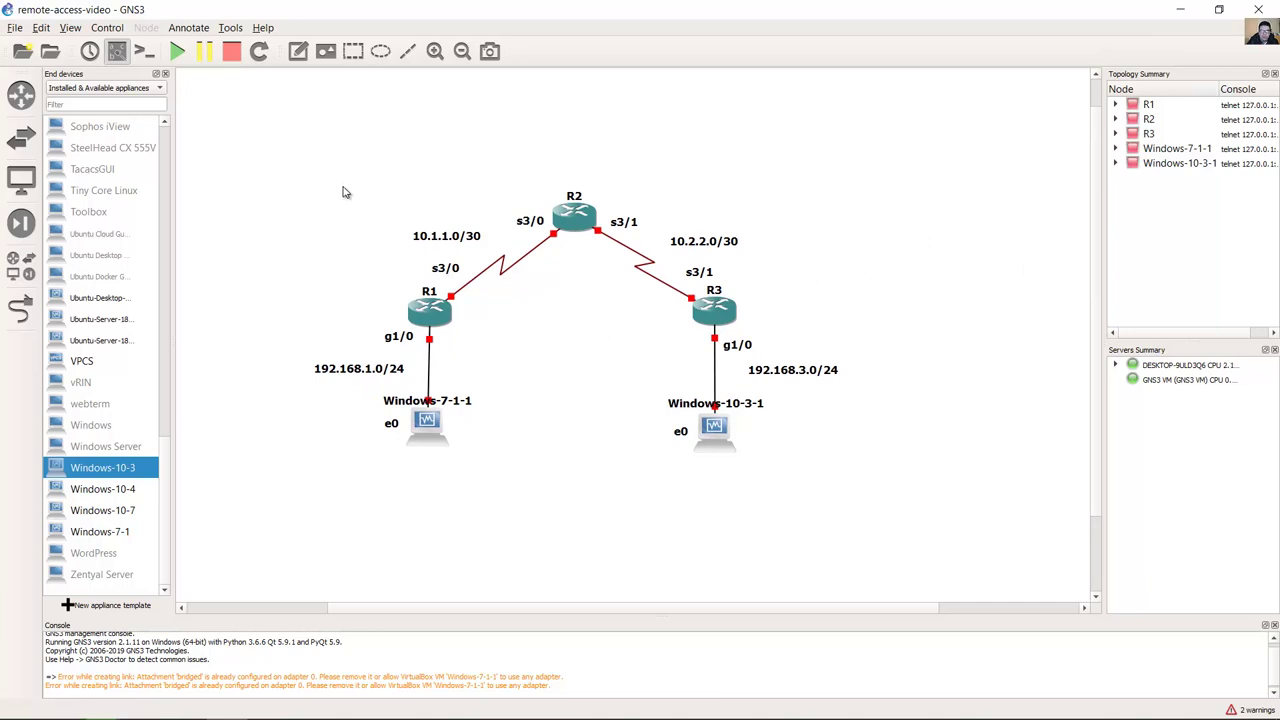
Step: Draw a light cyan box around R1 and Windows-7-1-1, lowered behind them
{"action": "left_click", "coordinate": [353, 51]}
{"action": "left_click_drag", "start_coordinate": [331, 310], "coordinate": [521, 461]}
{"action": "left_click_drag", "start_coordinate": [327, 400], "coordinate": [304, 400]}
{"action": "right_click", "coordinate": [428, 333]}
{"action": "left_click", "coordinate": [470, 354]}
{"action": "left_click", "coordinate": [663, 324]}
{"action": "left_click", "coordinate": [730, 290]}
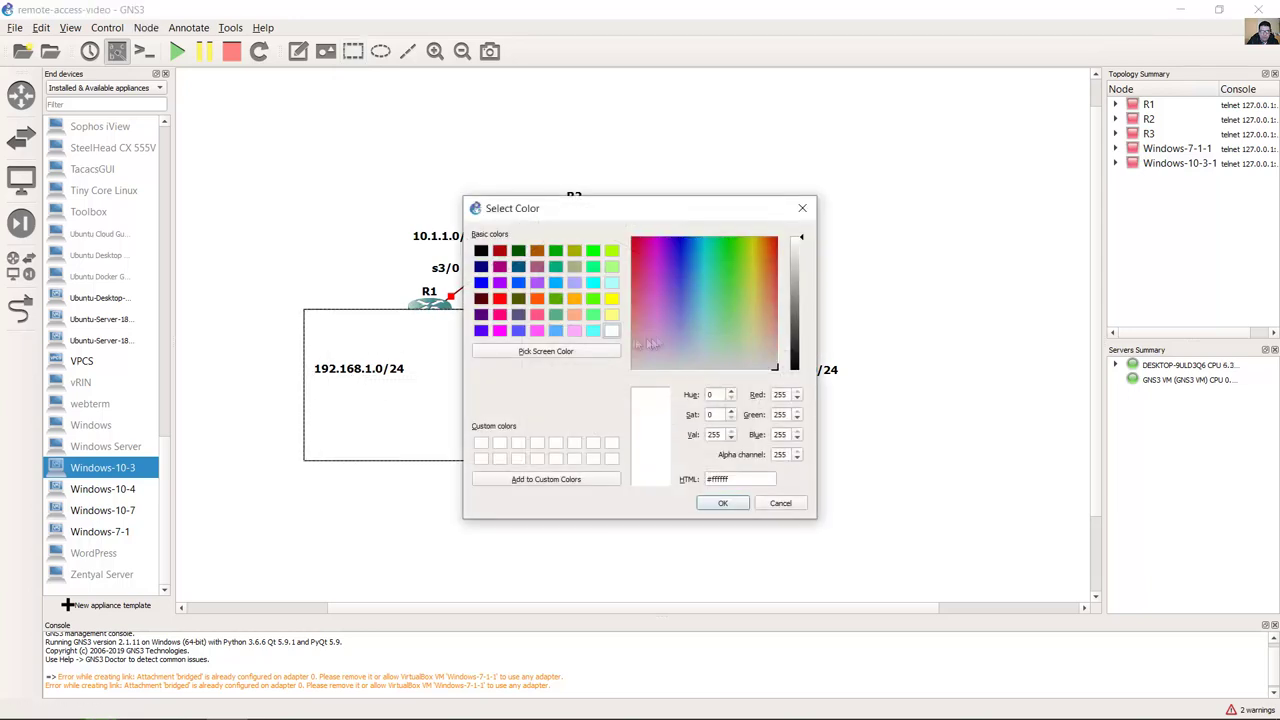
{"action": "left_click", "coordinate": [729, 503]}
{"action": "left_click", "coordinate": [712, 431]}
{"action": "left_click", "coordinate": [597, 431]}
{"action": "right_click", "coordinate": [467, 412]}
{"action": "left_click", "coordinate": [505, 477]}
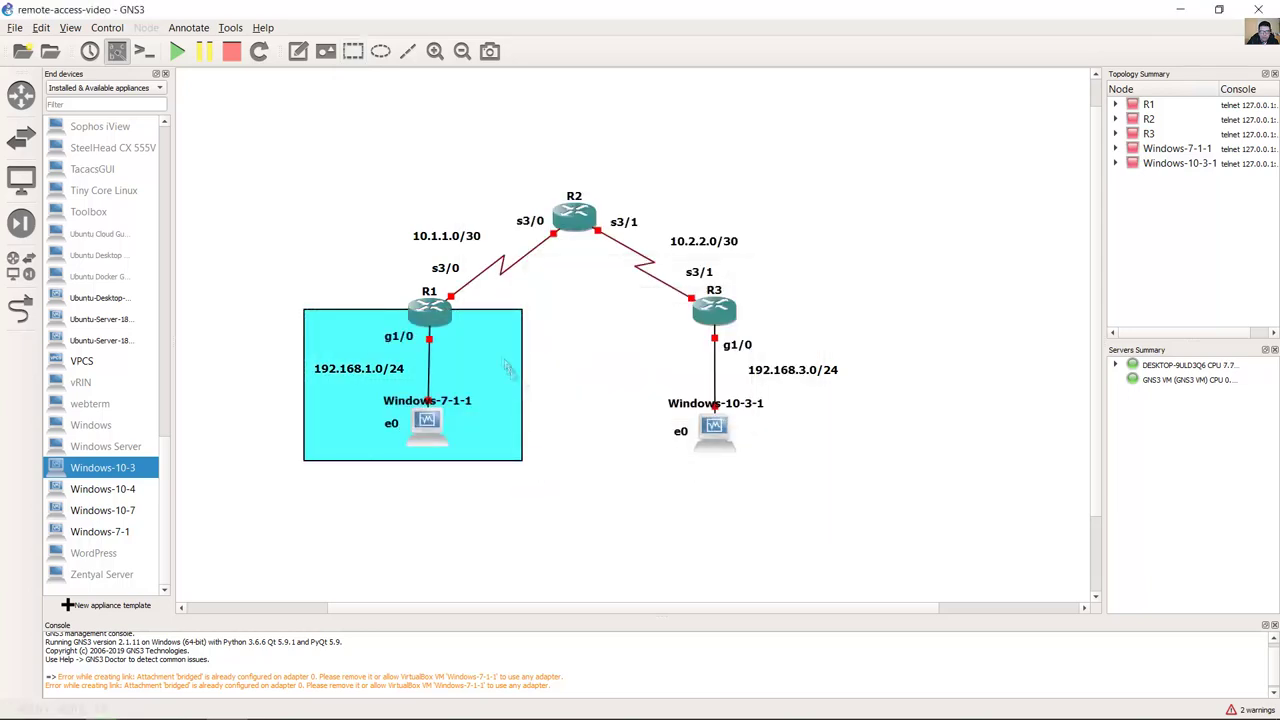
Step: Draw a second rectangle covering R3's LAN
{"action": "right_click", "coordinate": [530, 340]}
{"action": "left_click", "coordinate": [543, 431]}
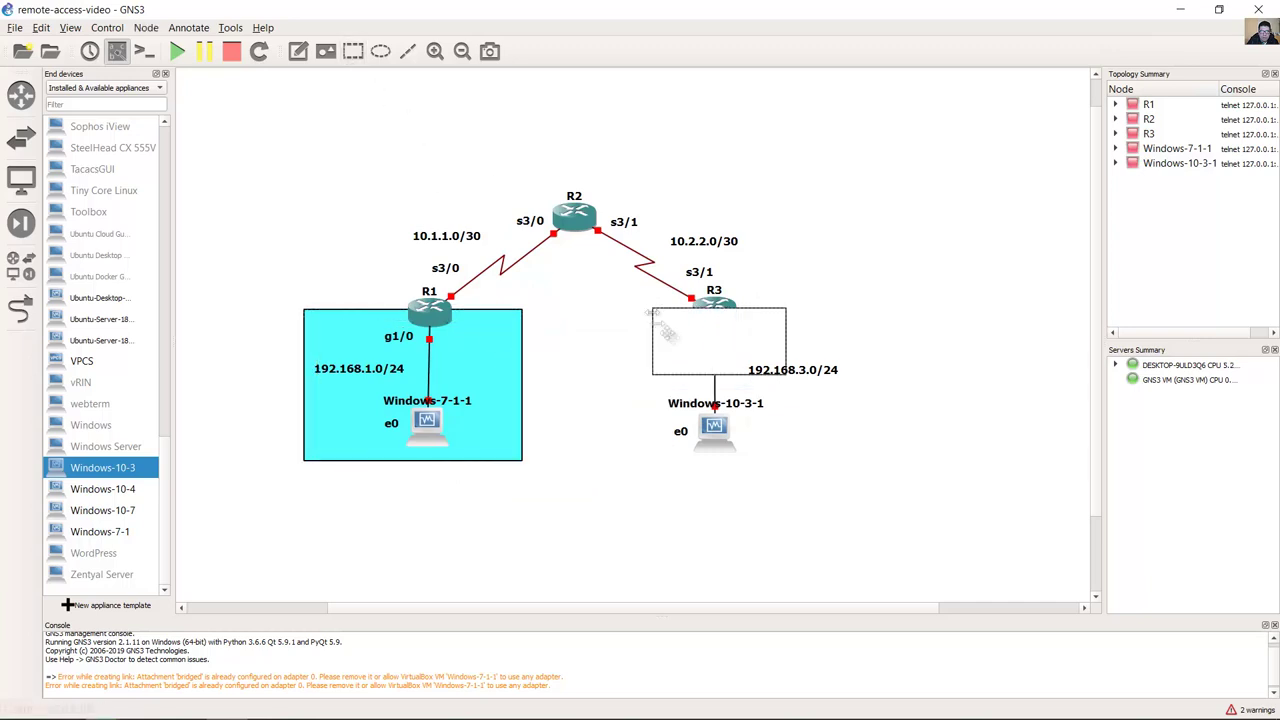
{"action": "left_click_drag", "start_coordinate": [651, 345], "coordinate": [640, 341]}
{"action": "left_click_drag", "start_coordinate": [786, 341], "coordinate": [848, 460]}
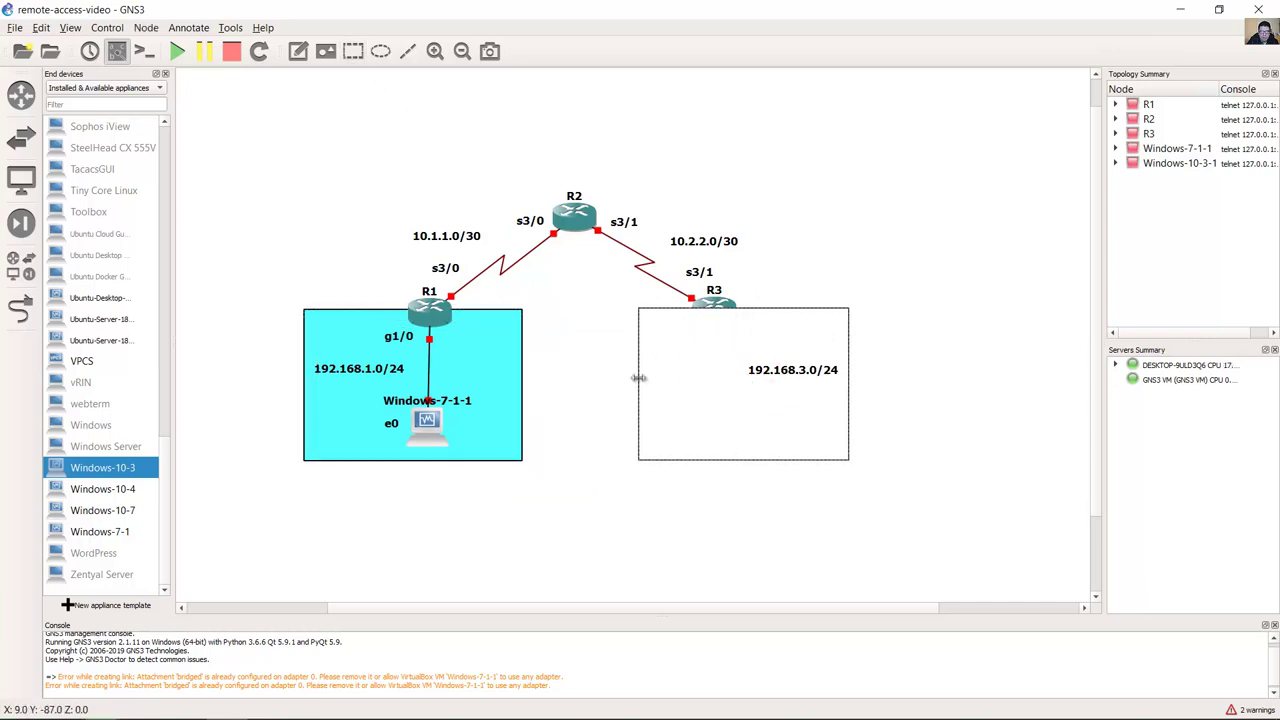
{"action": "left_click_drag", "start_coordinate": [640, 380], "coordinate": [626, 380]}
Step: Fill the R3 box yellow and send it behind R3's devices
{"action": "right_click", "coordinate": [675, 366]}
{"action": "left_click", "coordinate": [701, 387]}
{"action": "left_click", "coordinate": [680, 337]}
{"action": "left_click", "coordinate": [580, 262]}
{"action": "left_click", "coordinate": [729, 500]}
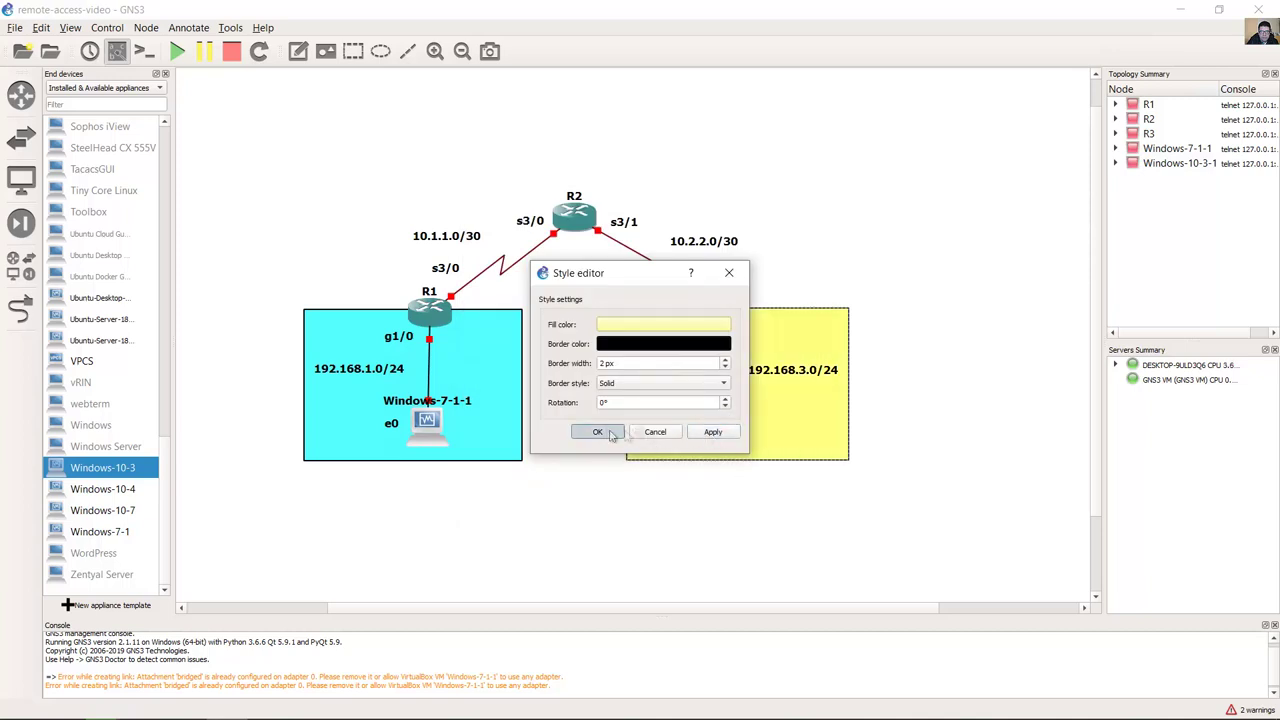
{"action": "left_click", "coordinate": [680, 434]}
{"action": "right_click", "coordinate": [810, 400]}
{"action": "left_click", "coordinate": [850, 459]}
{"action": "left_click", "coordinate": [639, 405]}
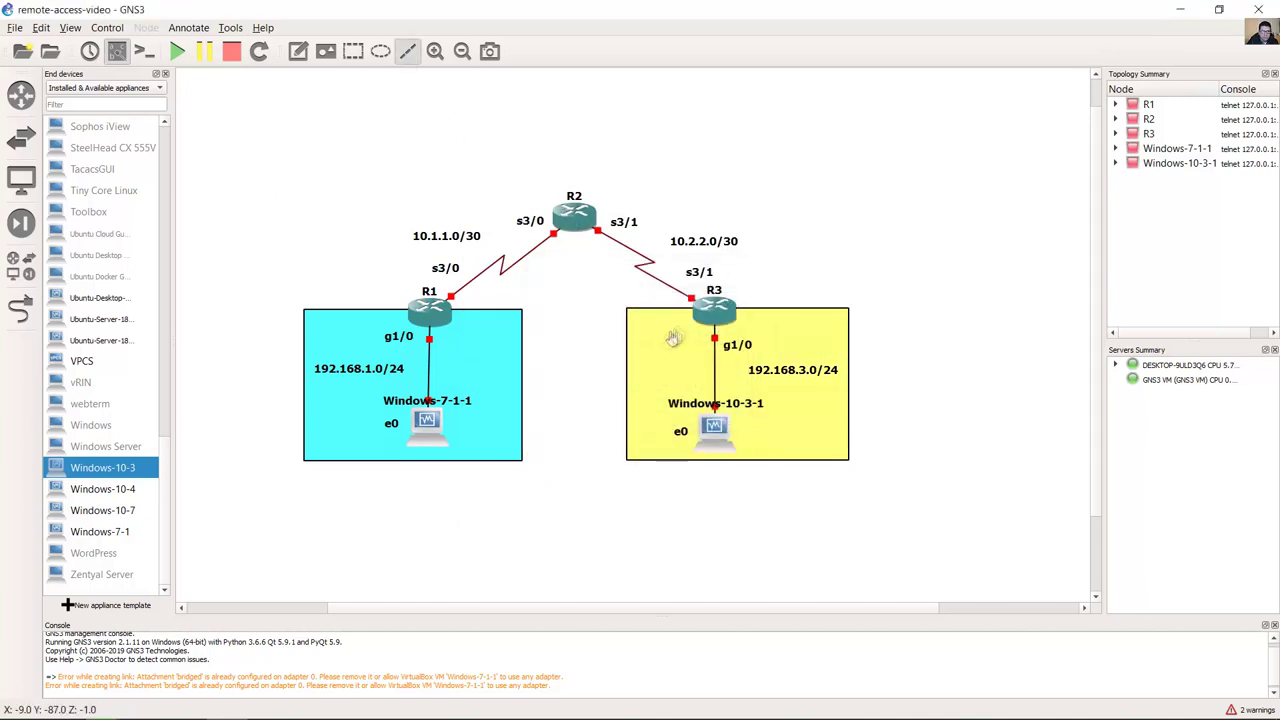
Step: Draw a thick green 10 px line from R3 toward Windows-7-1-1
{"action": "mouse_move", "coordinate": [684, 316]}
{"action": "left_mouse_down"}
{"action": "mouse_move", "coordinate": [452, 412]}
{"action": "mouse_move", "coordinate": [652, 340]}
{"action": "left_mouse_up"}
{"action": "right_click", "coordinate": [602, 352]}
{"action": "left_click", "coordinate": [625, 386]}
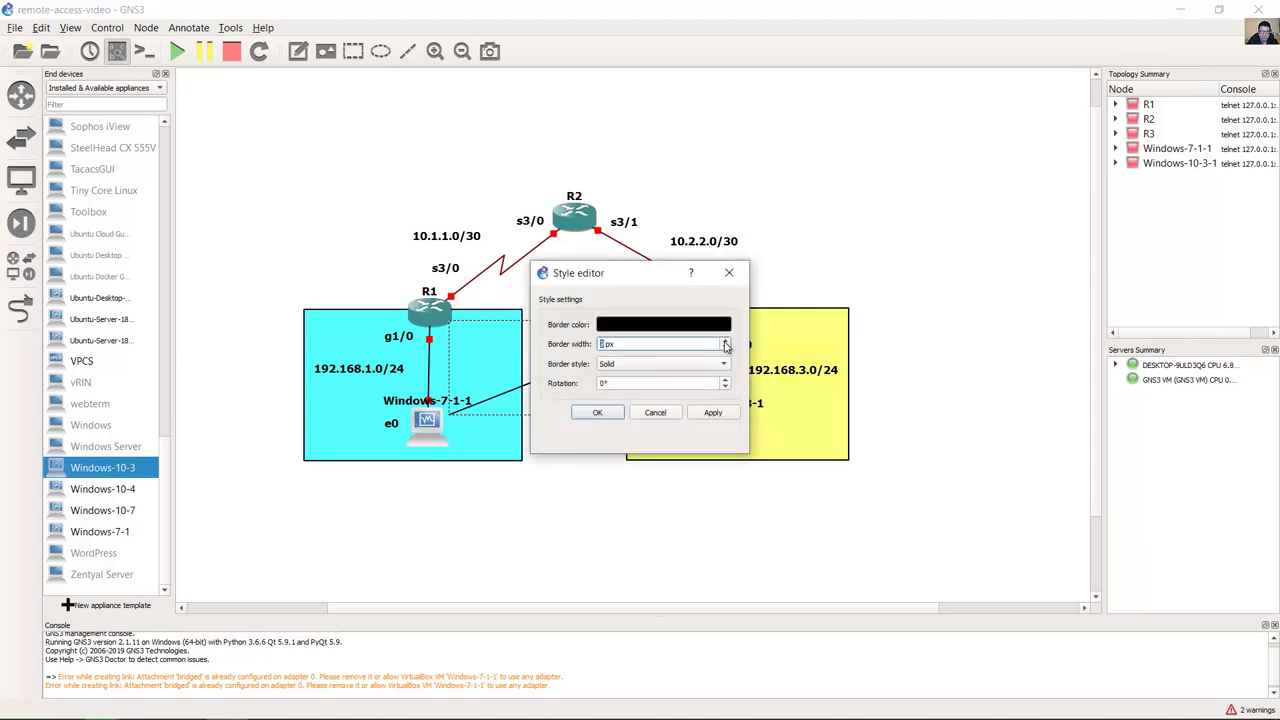
{"action": "left_click", "coordinate": [725, 340]}
{"action": "left_click", "coordinate": [712, 413]}
{"action": "left_click", "coordinate": [663, 324]}
{"action": "left_click", "coordinate": [730, 505]}
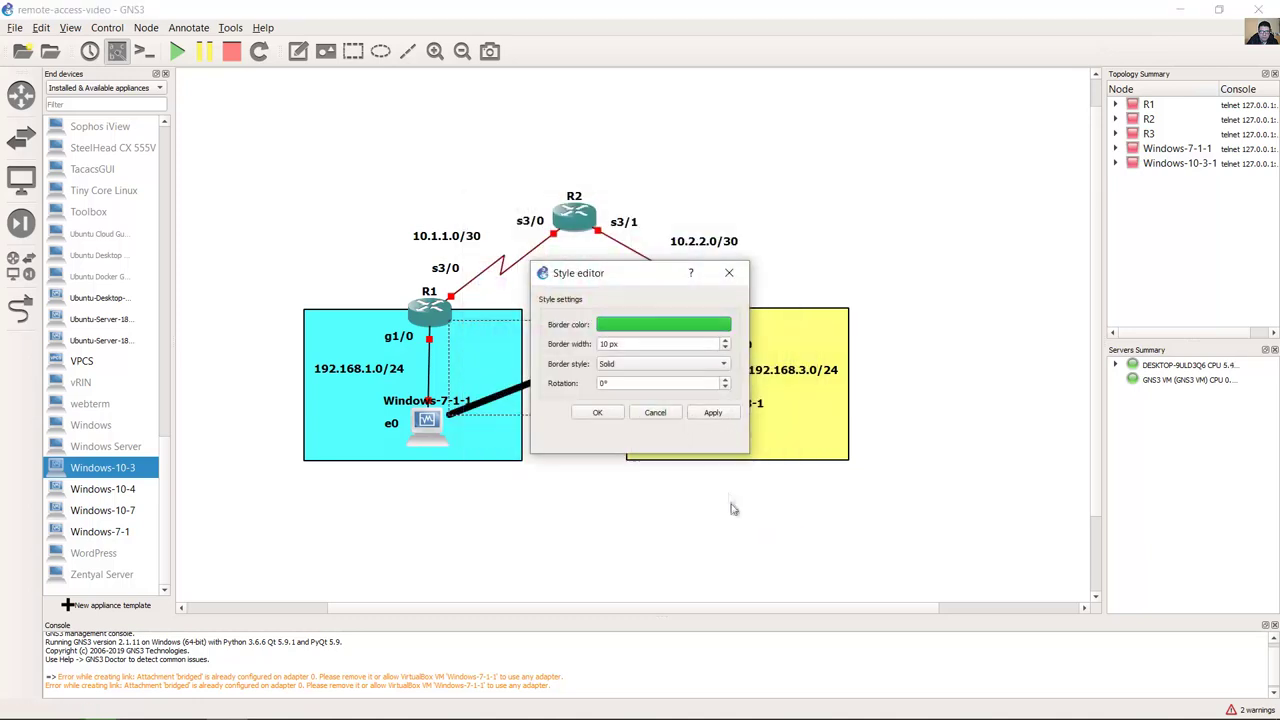
{"action": "left_click", "coordinate": [597, 412]}
Step: Add an 'IPsec Tunnel' note between the LANs, rotated -22° along the line
{"action": "left_click", "coordinate": [298, 50]}
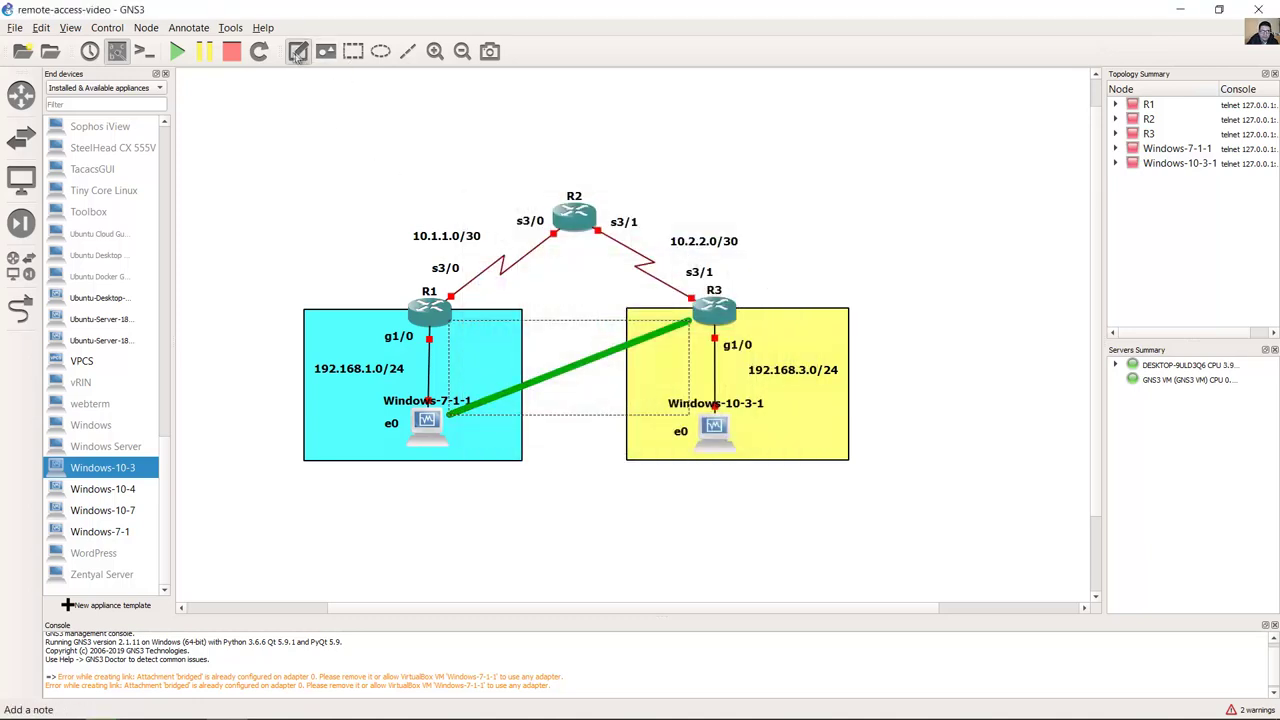
{"action": "left_click", "coordinate": [545, 355]}
{"action": "type", "text": "IPsec Tunnel"}
{"action": "right_click", "coordinate": [594, 364]}
{"action": "left_click", "coordinate": [680, 377]}
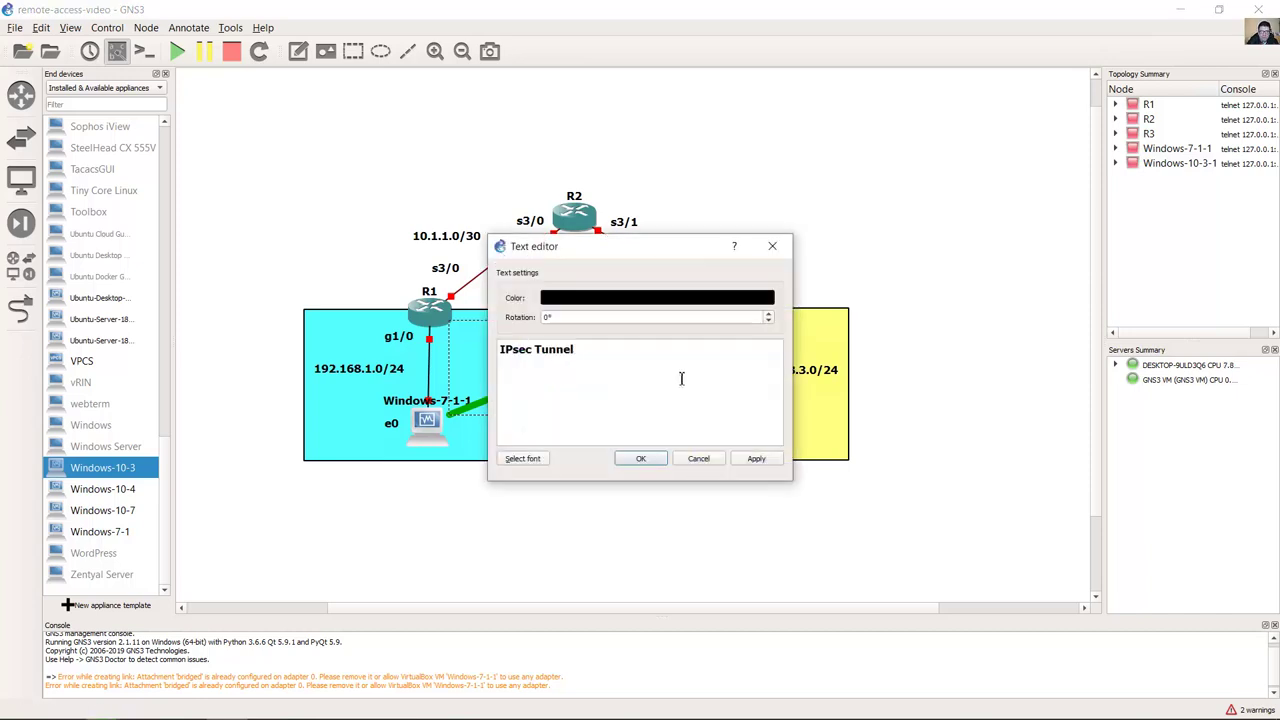
{"action": "left_click_drag", "start_coordinate": [580, 246], "coordinate": [890, 149]}
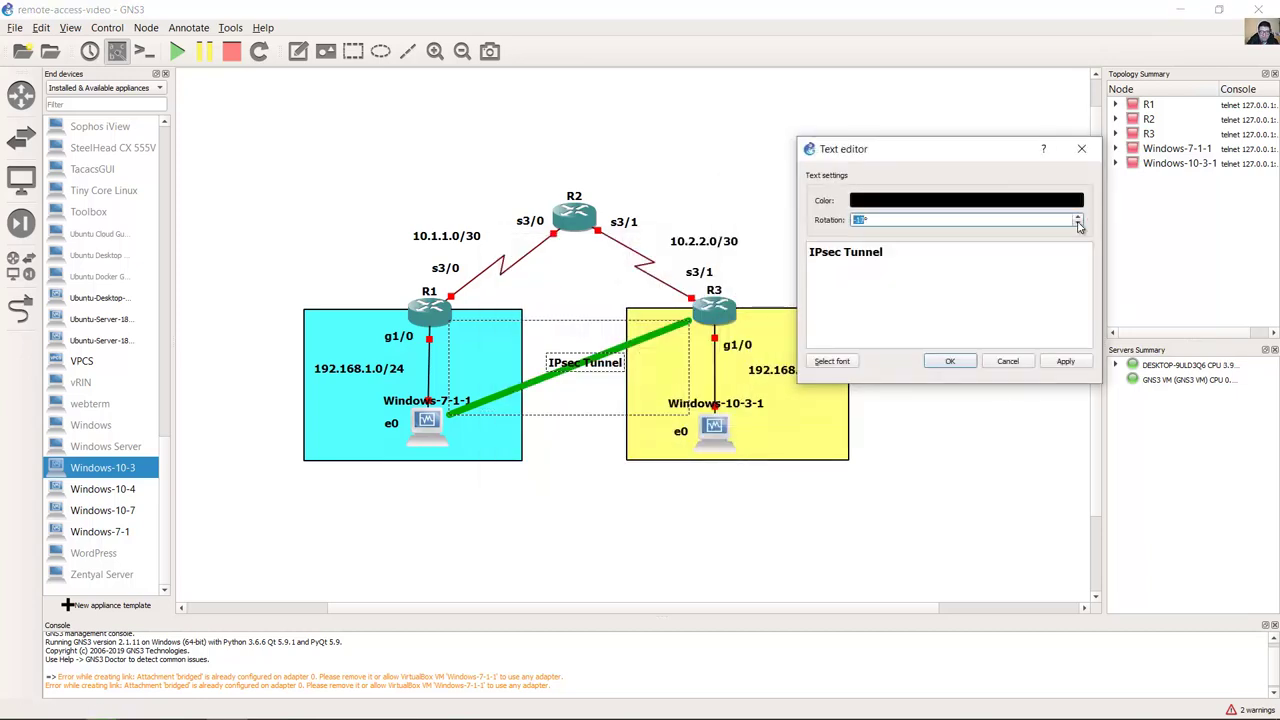
{"action": "left_click", "coordinate": [1062, 361]}
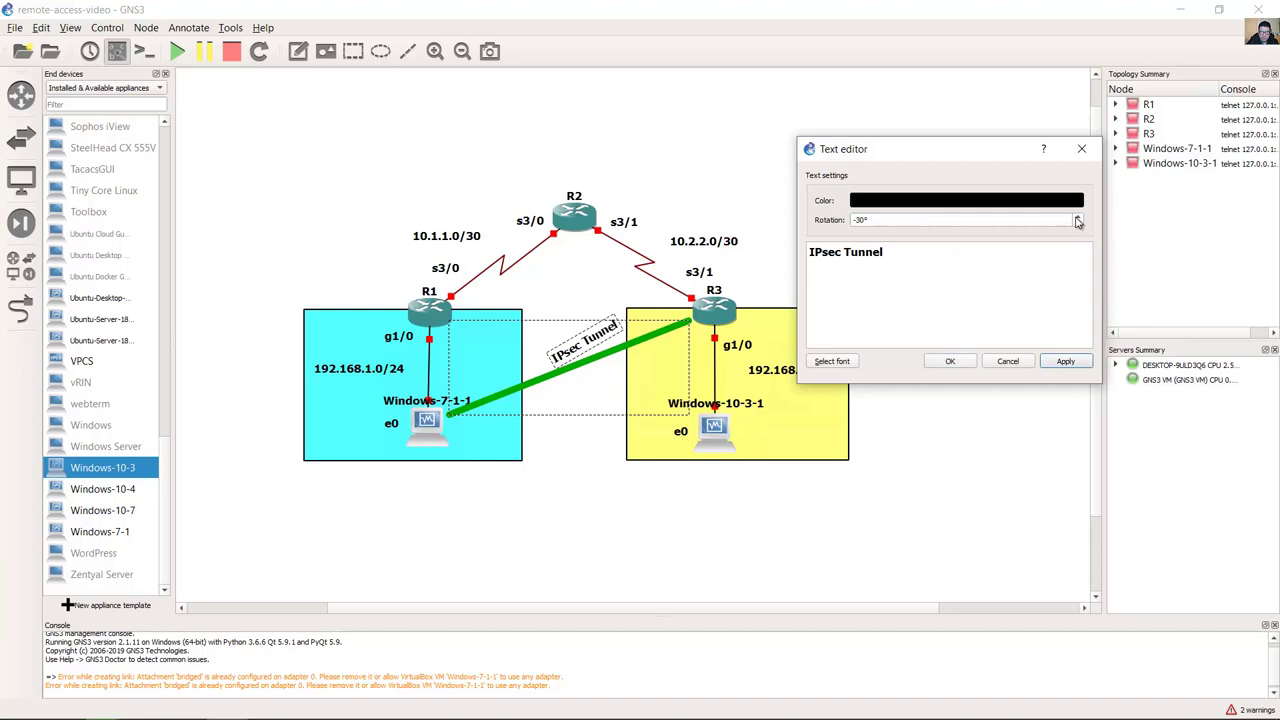
{"action": "left_click", "coordinate": [1062, 361]}
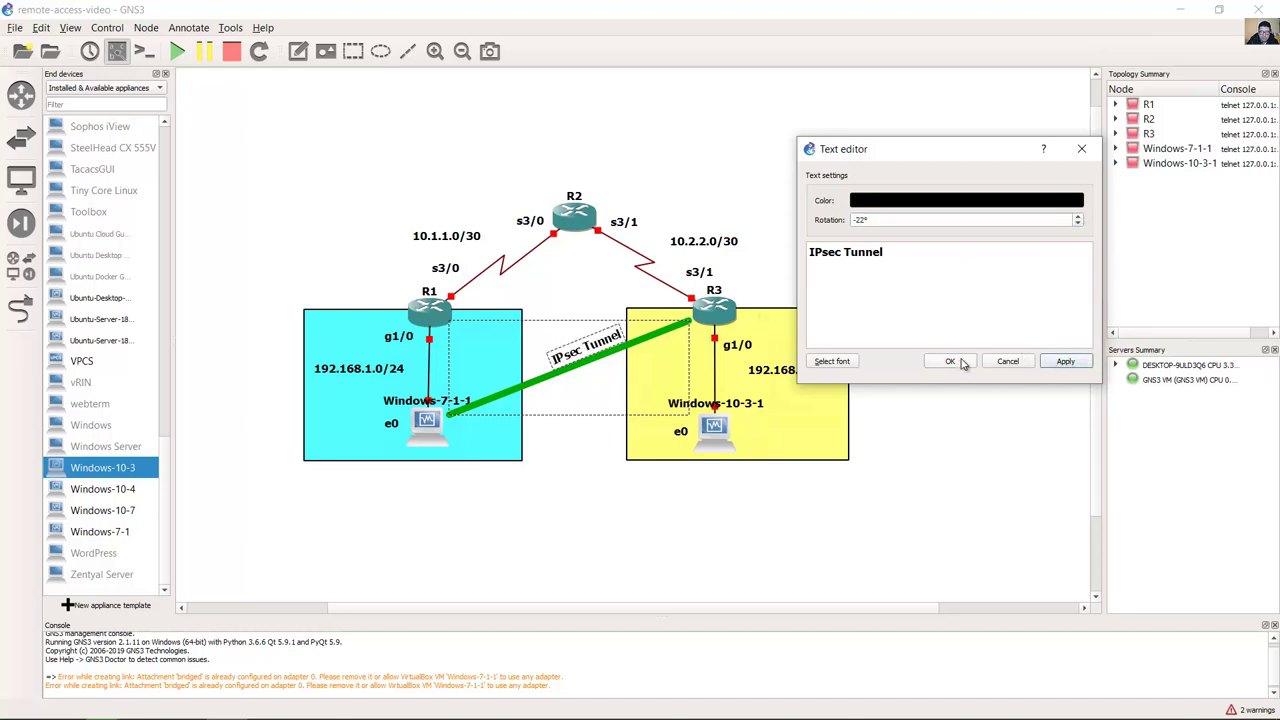
{"action": "left_click", "coordinate": [831, 361]}
{"action": "left_click", "coordinate": [950, 361]}
Step: Review the tunnel line's style settings, leaving them unchanged
{"action": "right_click", "coordinate": [588, 325]}
{"action": "left_click", "coordinate": [640, 352]}
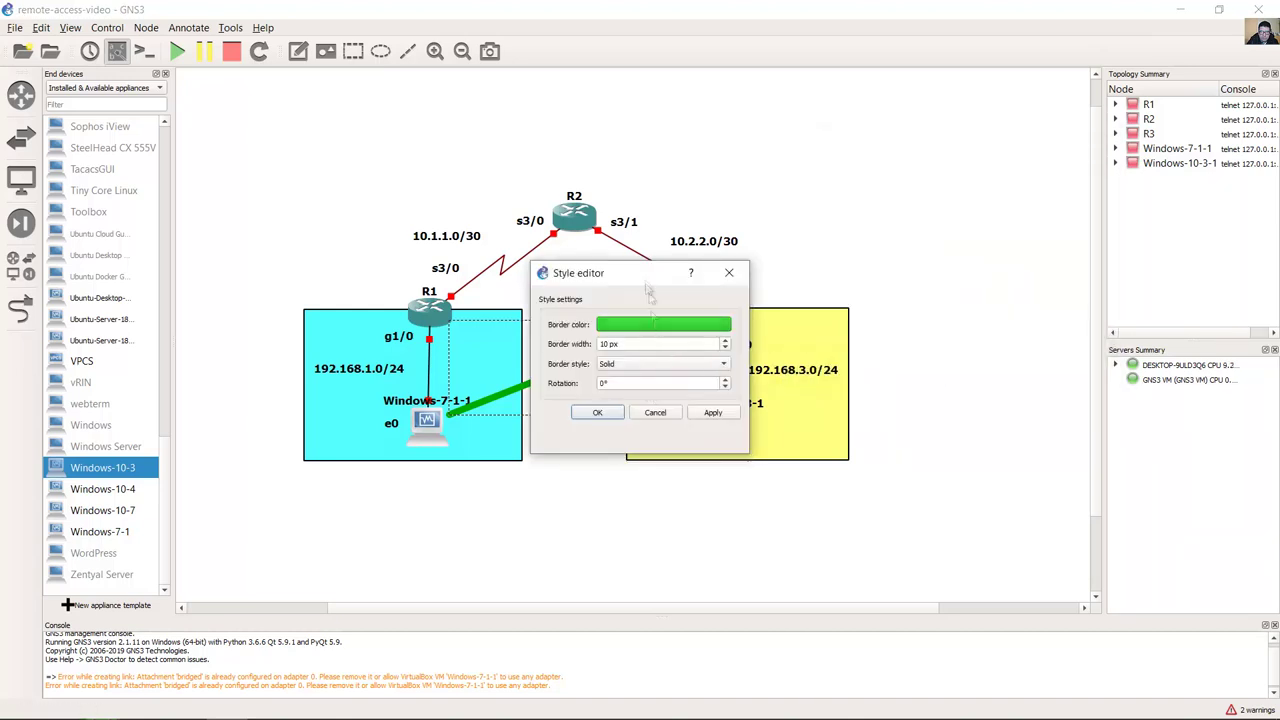
{"action": "left_click_drag", "start_coordinate": [648, 273], "coordinate": [1047, 250]}
{"action": "left_click", "coordinate": [996, 389]}
Step: Make the 'IPsec Tunnel' note text green and bold, and nudge R3's s3/1 label
{"action": "right_click", "coordinate": [577, 350]}
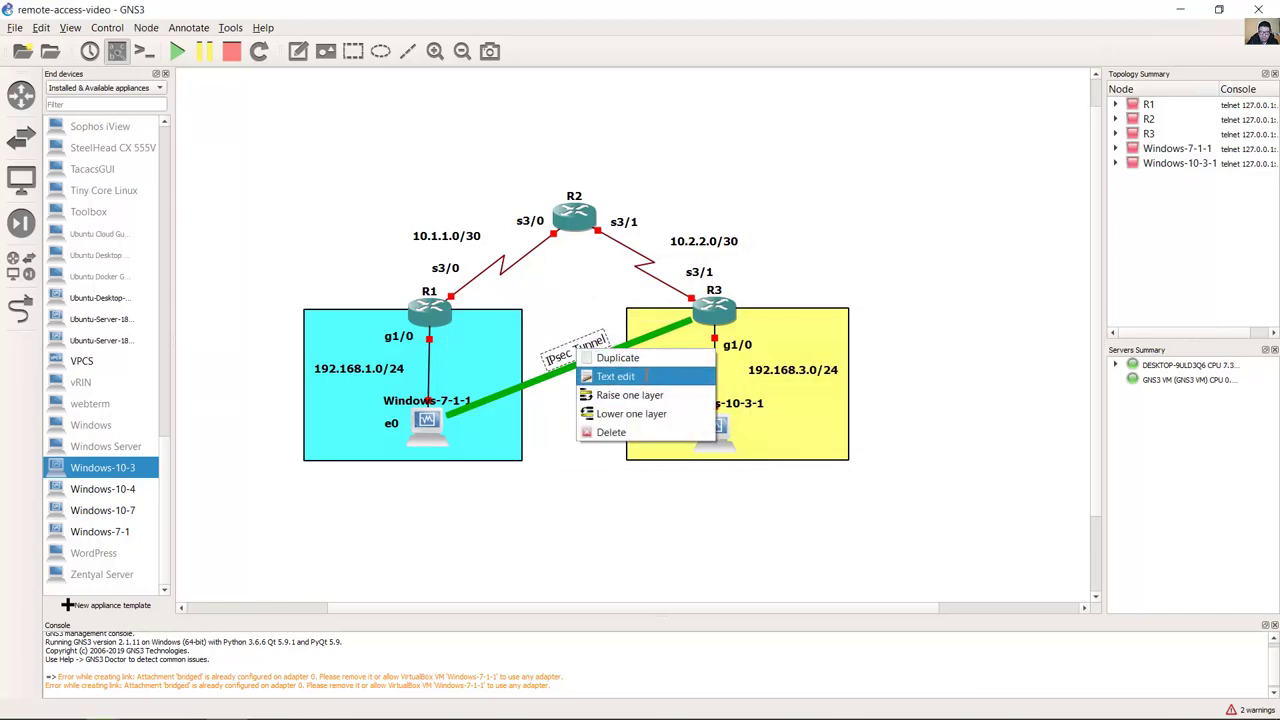
{"action": "left_click", "coordinate": [645, 376]}
{"action": "left_click", "coordinate": [934, 477]}
{"action": "left_click_drag", "start_coordinate": [615, 247], "coordinate": [822, 209]}
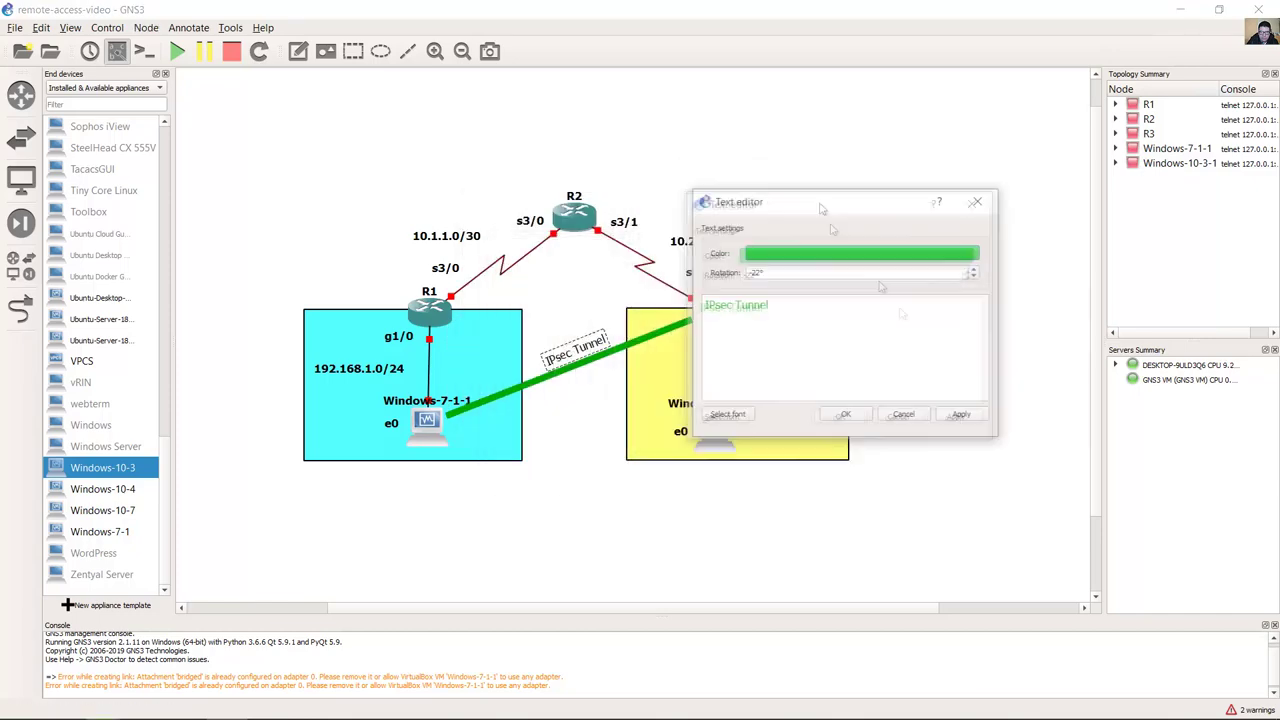
{"action": "left_click", "coordinate": [728, 413]}
{"action": "left_click", "coordinate": [880, 256]}
{"action": "left_click", "coordinate": [914, 434]}
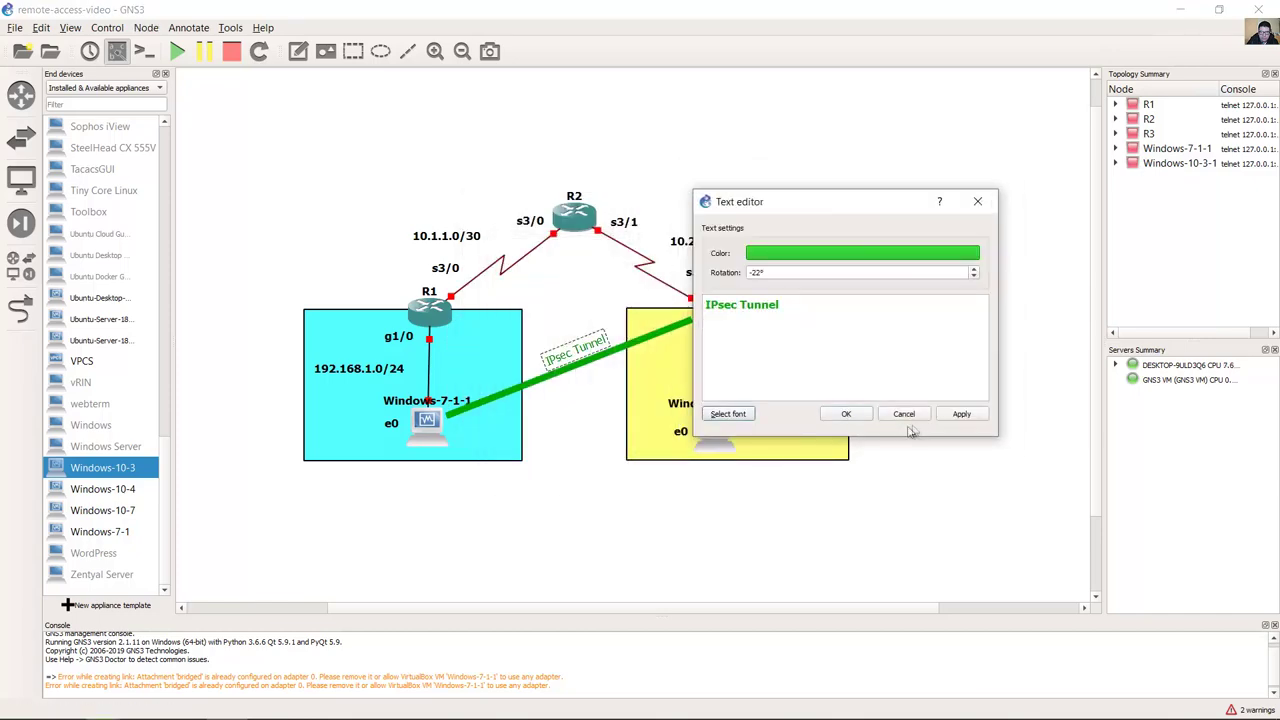
{"action": "left_click", "coordinate": [846, 413]}
{"action": "left_click", "coordinate": [809, 213]}
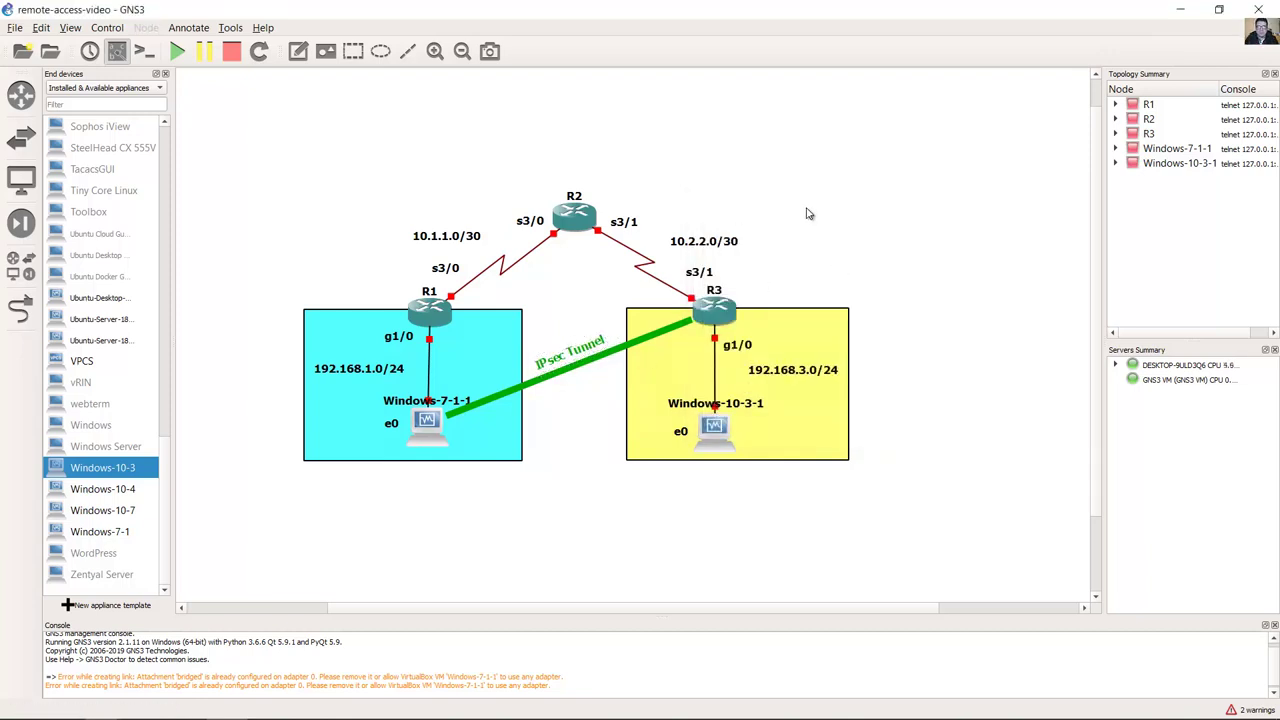
{"action": "left_click_drag", "start_coordinate": [699, 272], "coordinate": [704, 274]}
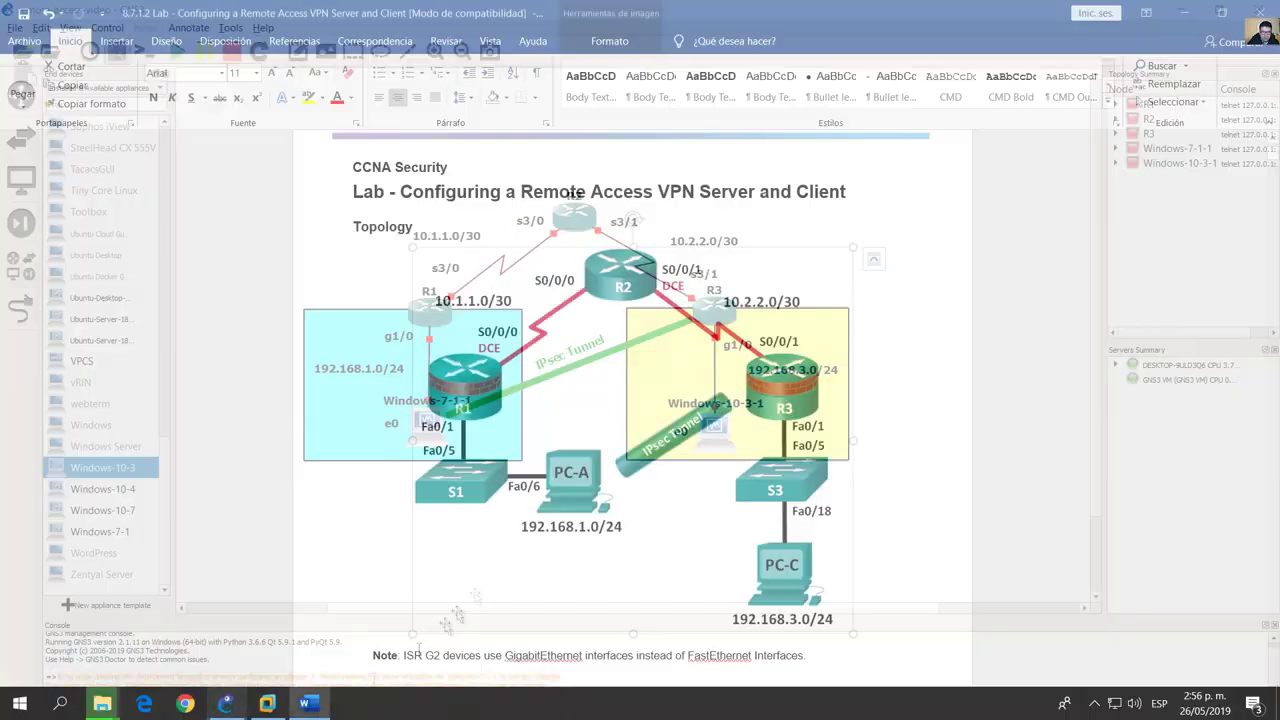
{"action": "scroll", "coordinate": [870, 350], "scroll_direction": "down", "scroll_amount": 10}
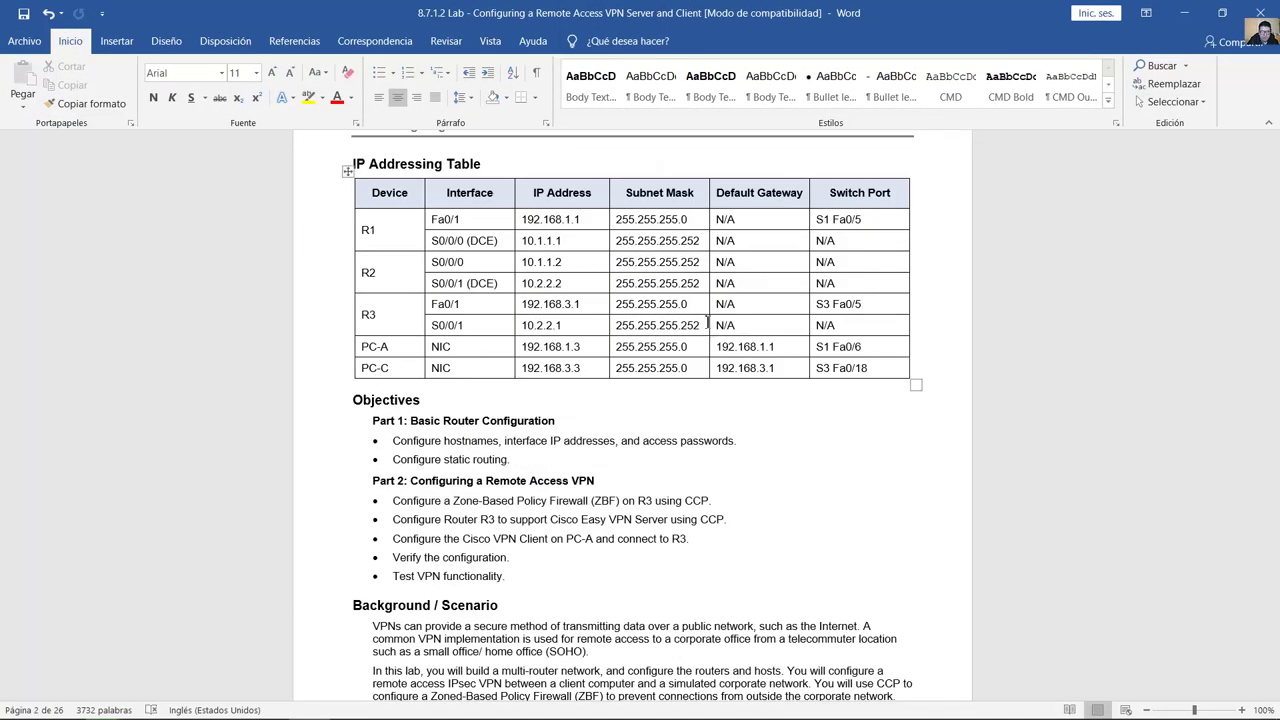
Step: Highlight the IP Addressing Table's interface and address rows in the Word lab
{"action": "left_click_drag", "start_coordinate": [430, 219], "coordinate": [858, 370]}
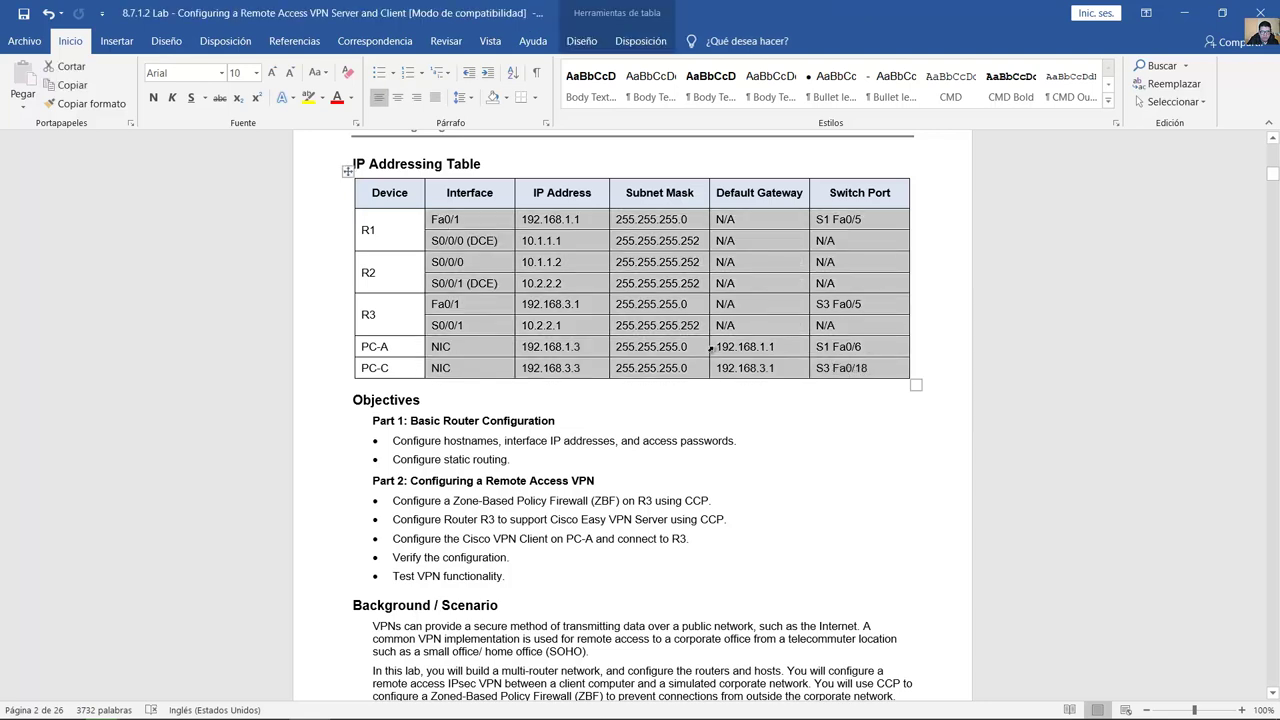
Step: Add '.1' labels by R1's and R3's LAN links and edit the PC address label
{"action": "left_click", "coordinate": [1183, 13]}
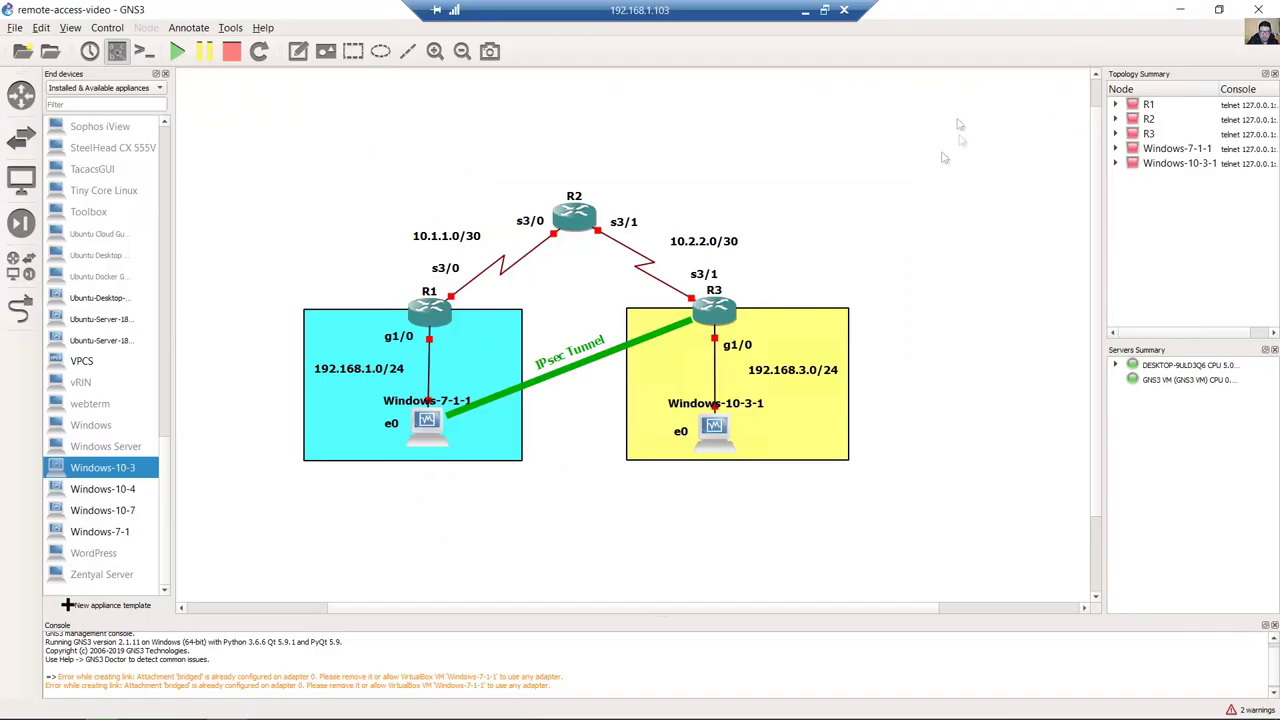
{"action": "left_click", "coordinate": [298, 51]}
{"action": "left_click", "coordinate": [452, 350]}
{"action": "type", "text": ".1"}
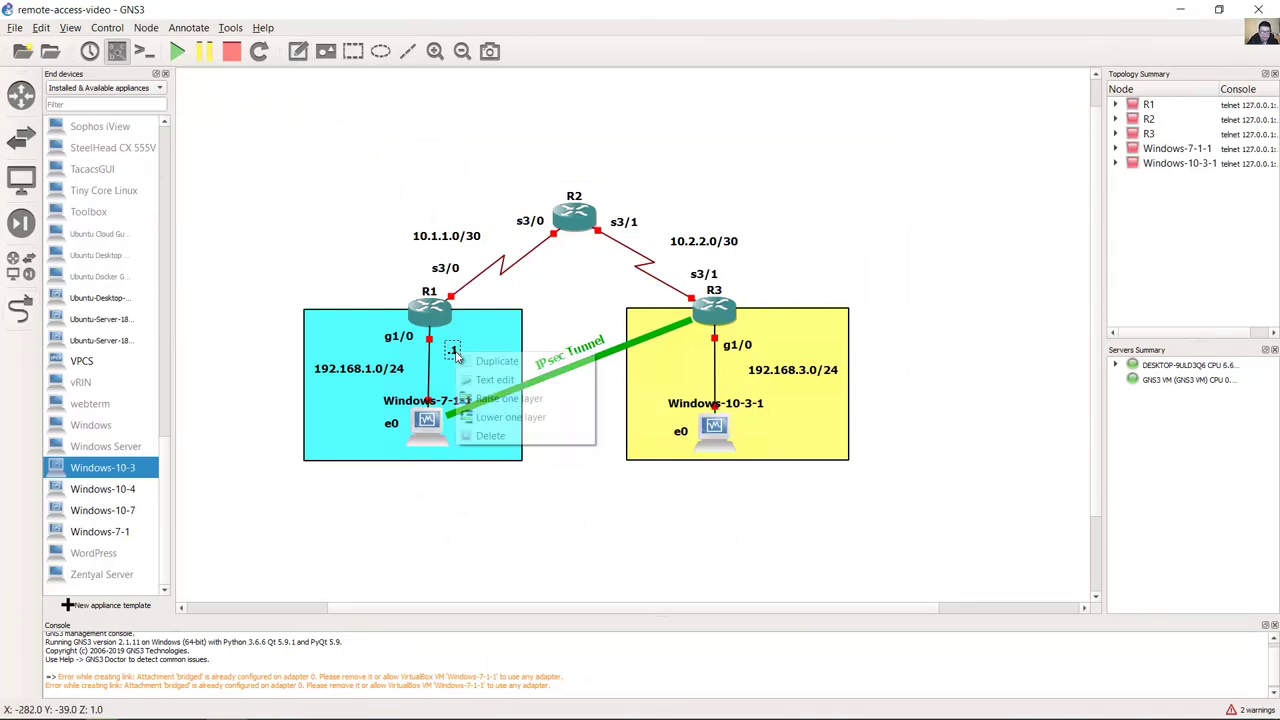
{"action": "left_click", "coordinate": [678, 352]}
{"action": "type", "text": ".1"}
{"action": "double_click", "coordinate": [700, 338]}
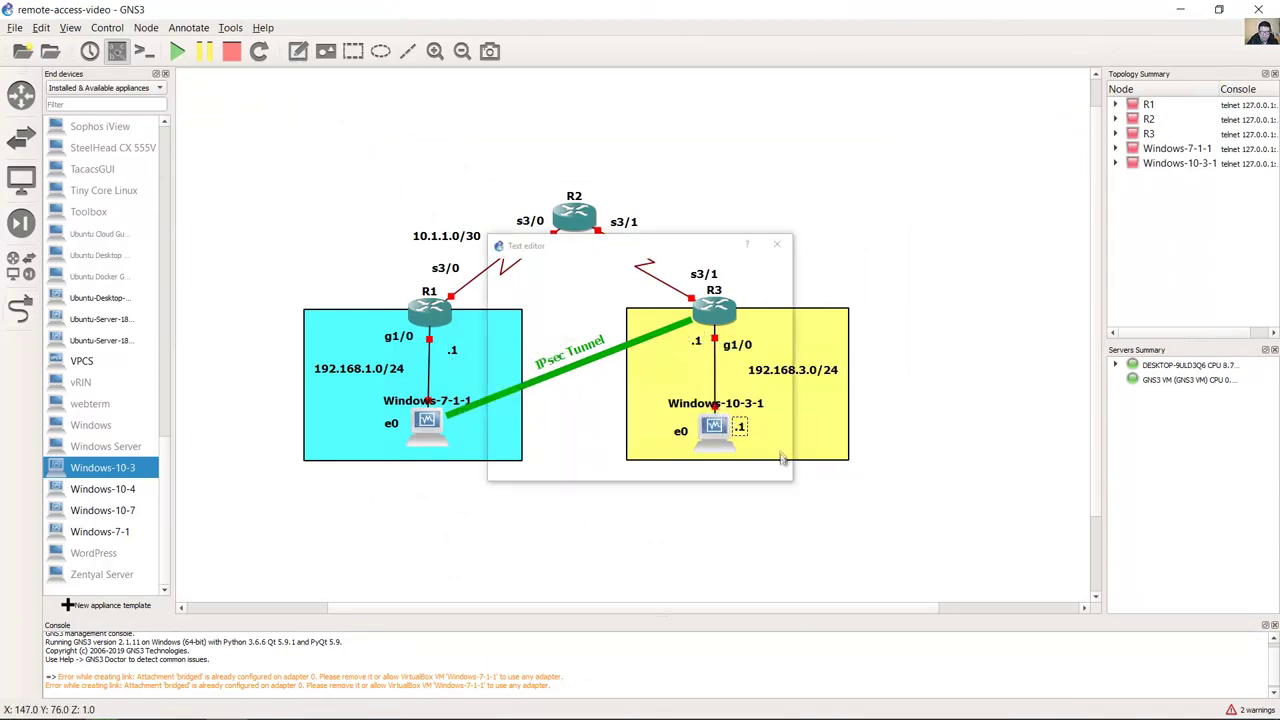
{"action": "left_click", "coordinate": [641, 458]}
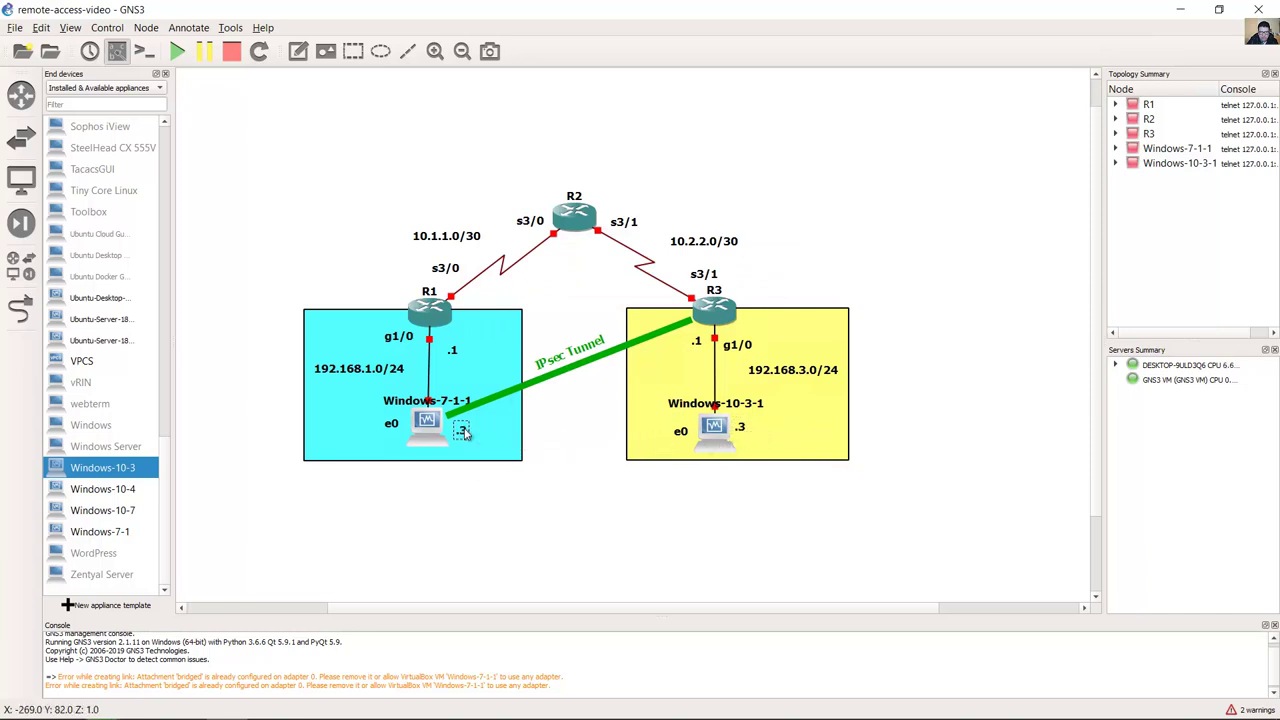
Step: Duplicate the .1 labels onto the serial links and add a '.2' label near R2
{"action": "right_click", "coordinate": [448, 346]}
{"action": "left_click", "coordinate": [470, 352]}
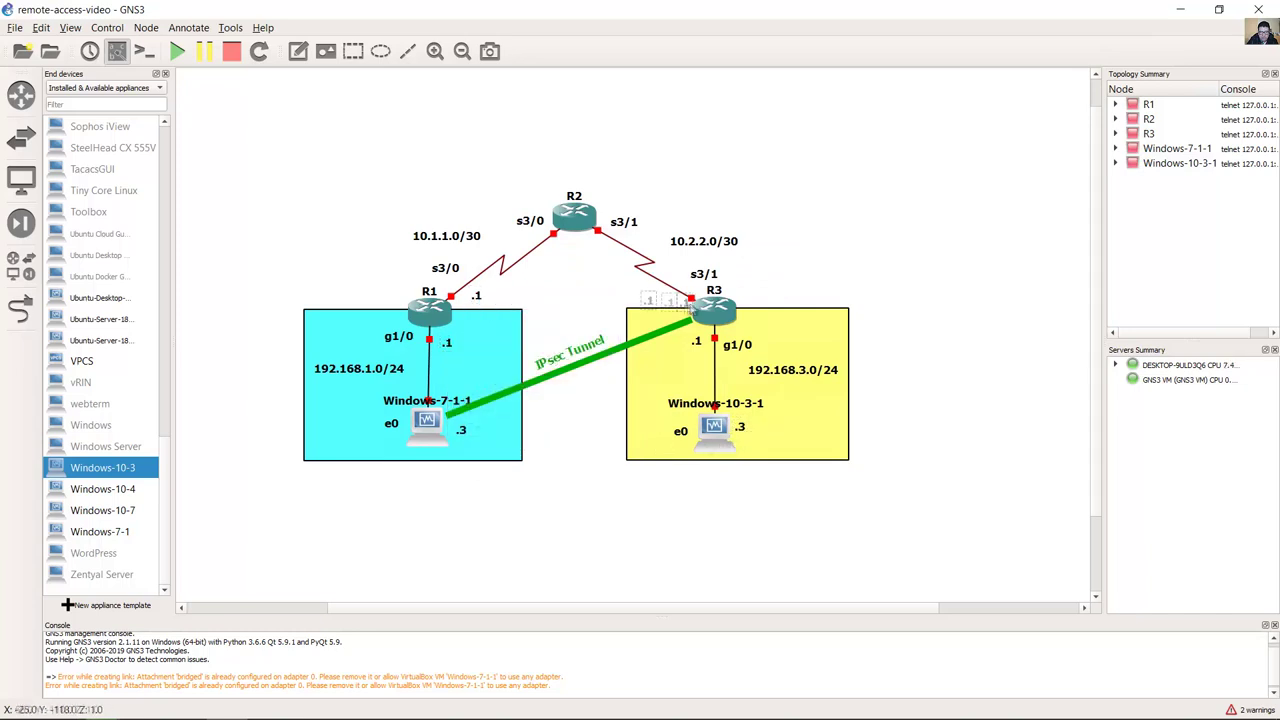
{"action": "right_click", "coordinate": [668, 298]}
{"action": "left_click", "coordinate": [700, 307]}
{"action": "double_click", "coordinate": [600, 251]}
{"action": "type", "text": ".2"}
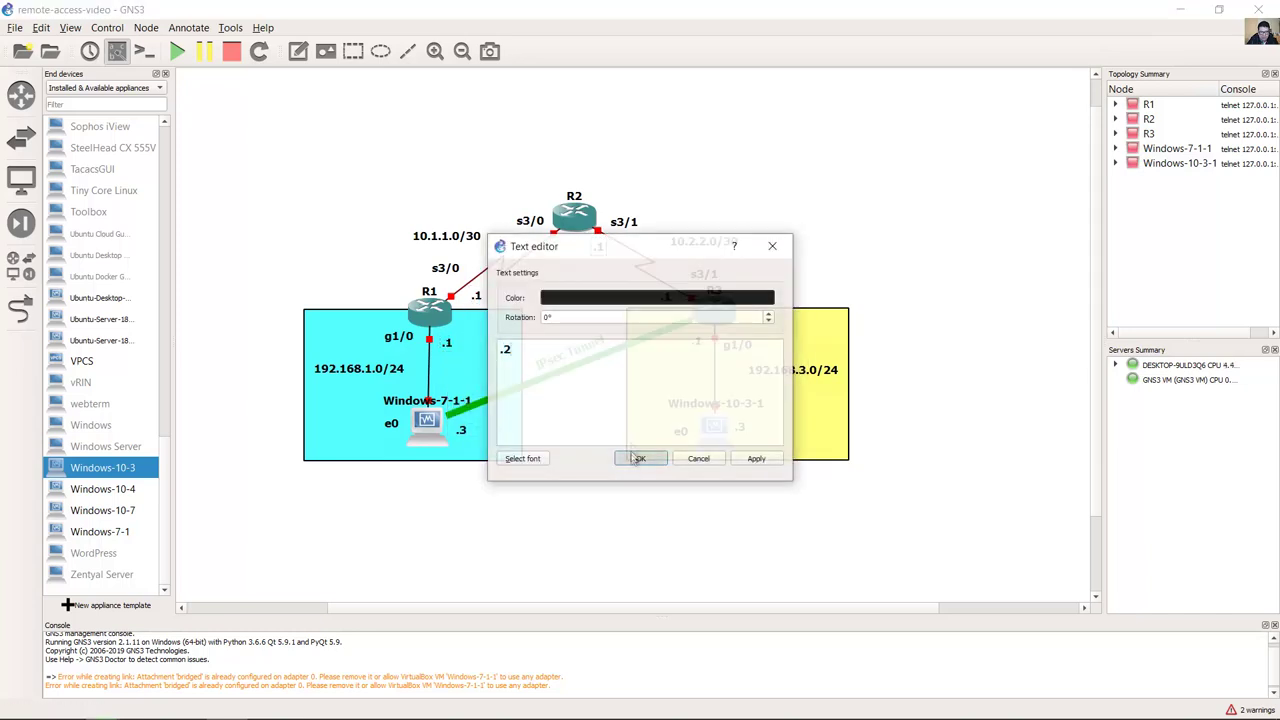
{"action": "left_click", "coordinate": [649, 457]}
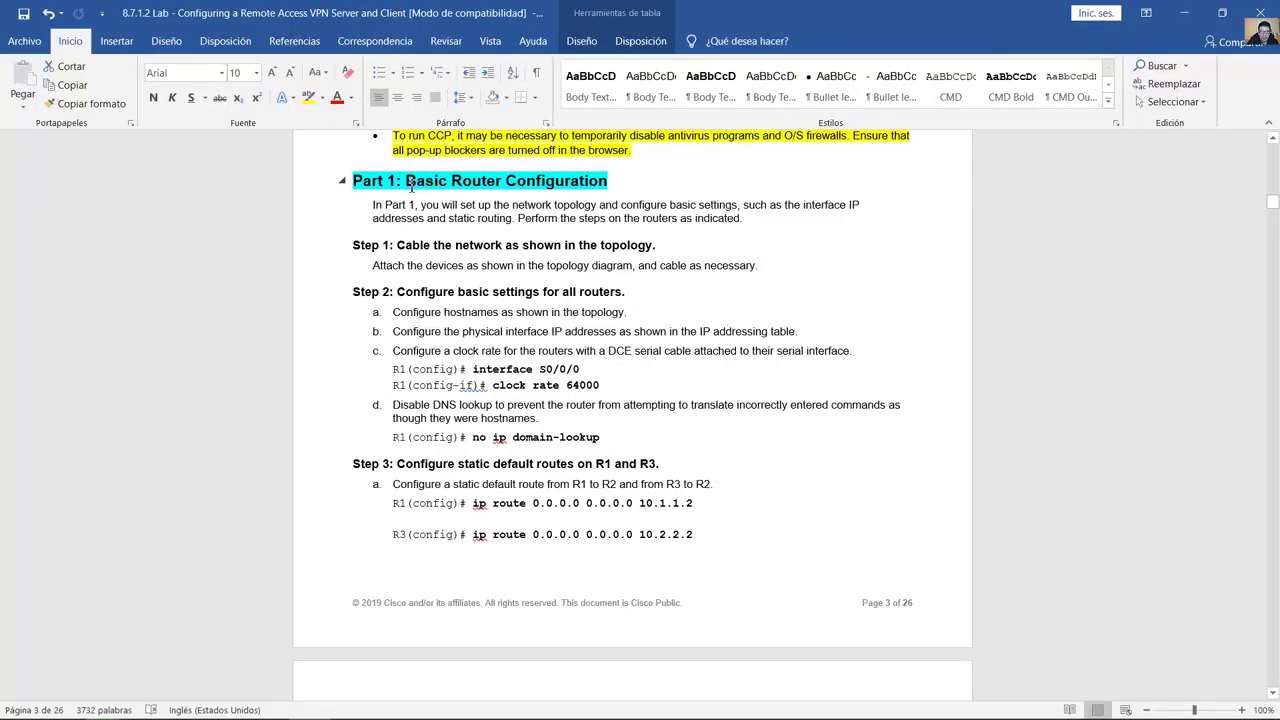
Step: Highlight Part 1's hostname, interface IP and clock rate steps, then return to GNS3
{"action": "left_click_drag", "start_coordinate": [406, 182], "coordinate": [600, 186]}
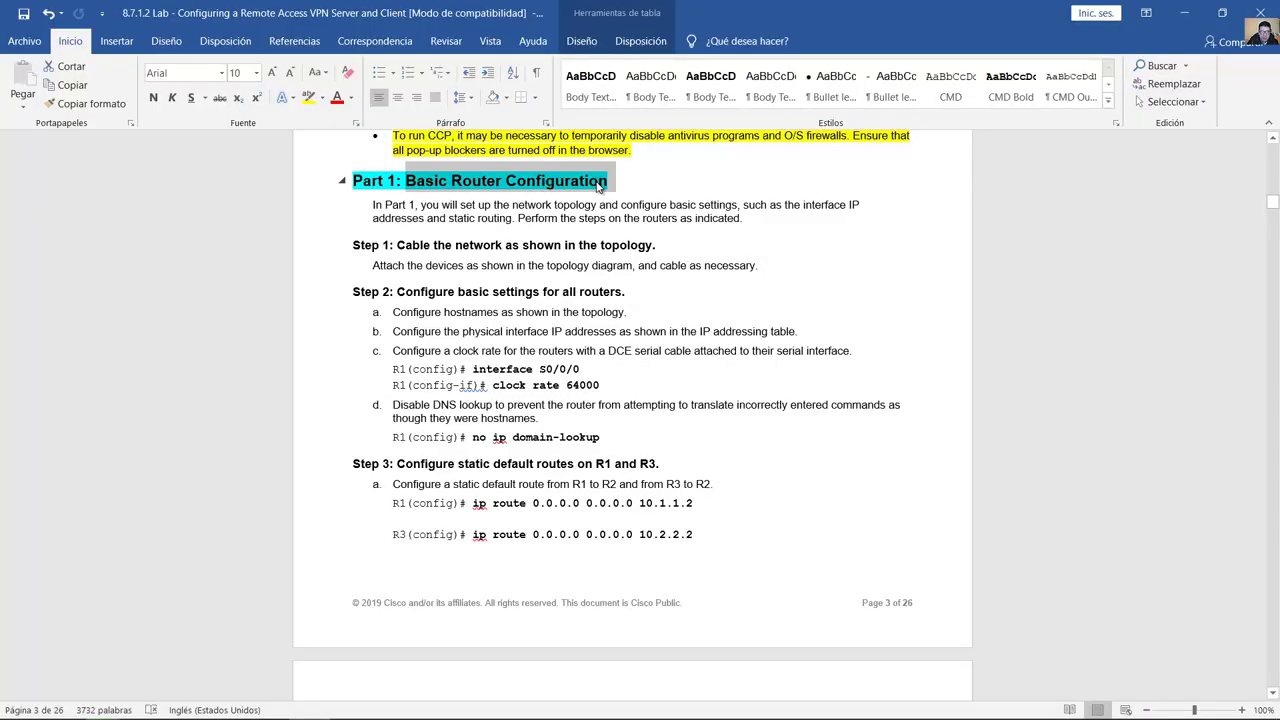
{"action": "scroll", "coordinate": [440, 256], "scroll_direction": "down", "scroll_amount": 3}
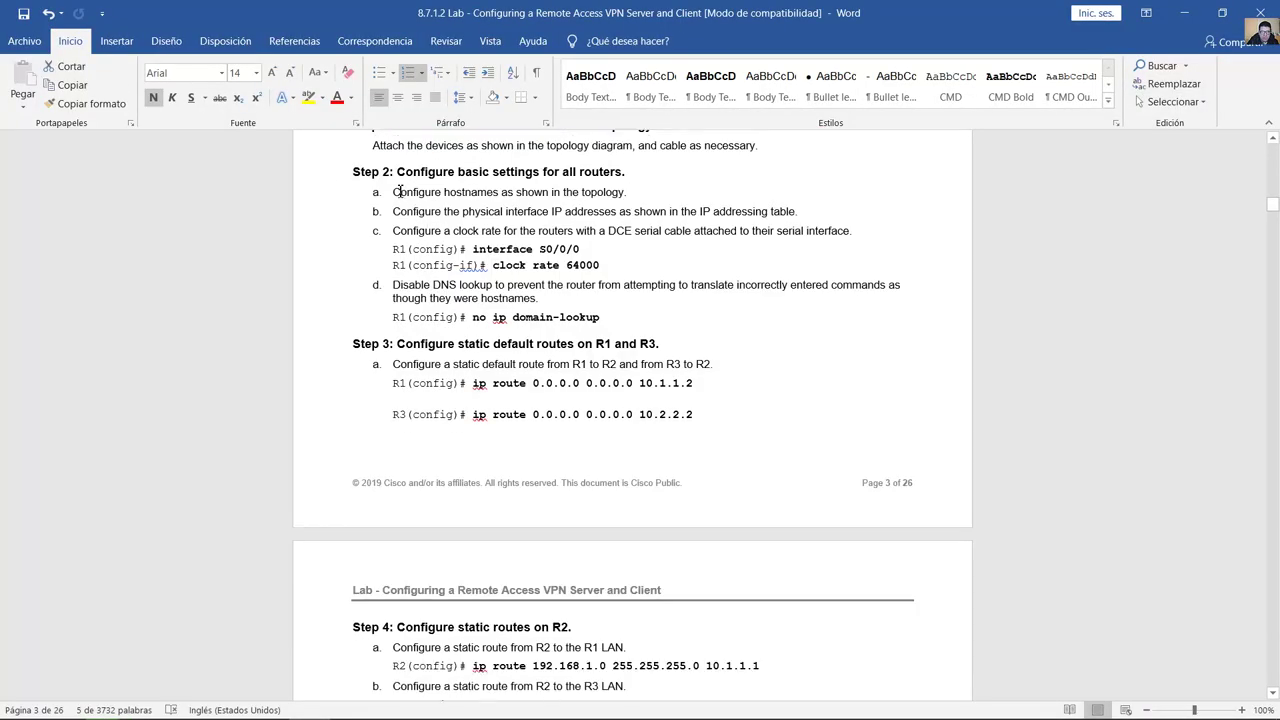
{"action": "left_click_drag", "start_coordinate": [398, 191], "coordinate": [625, 192]}
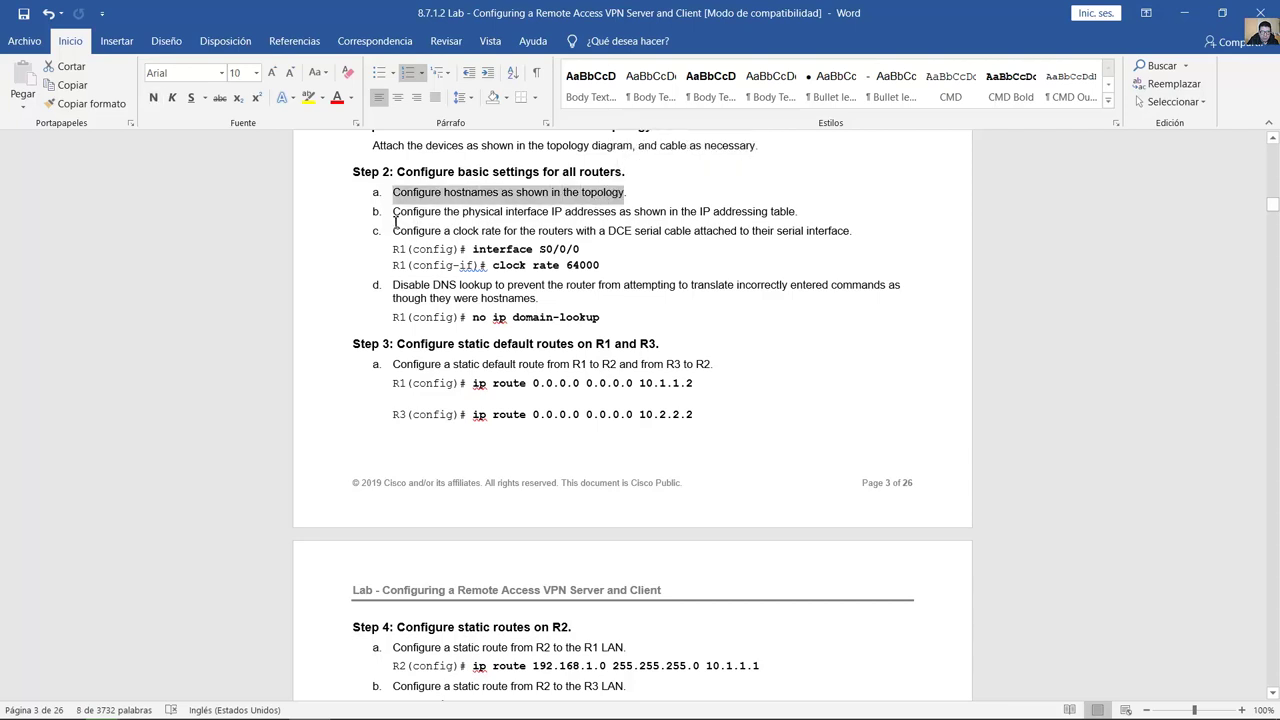
{"action": "left_click_drag", "start_coordinate": [395, 211], "coordinate": [525, 214]}
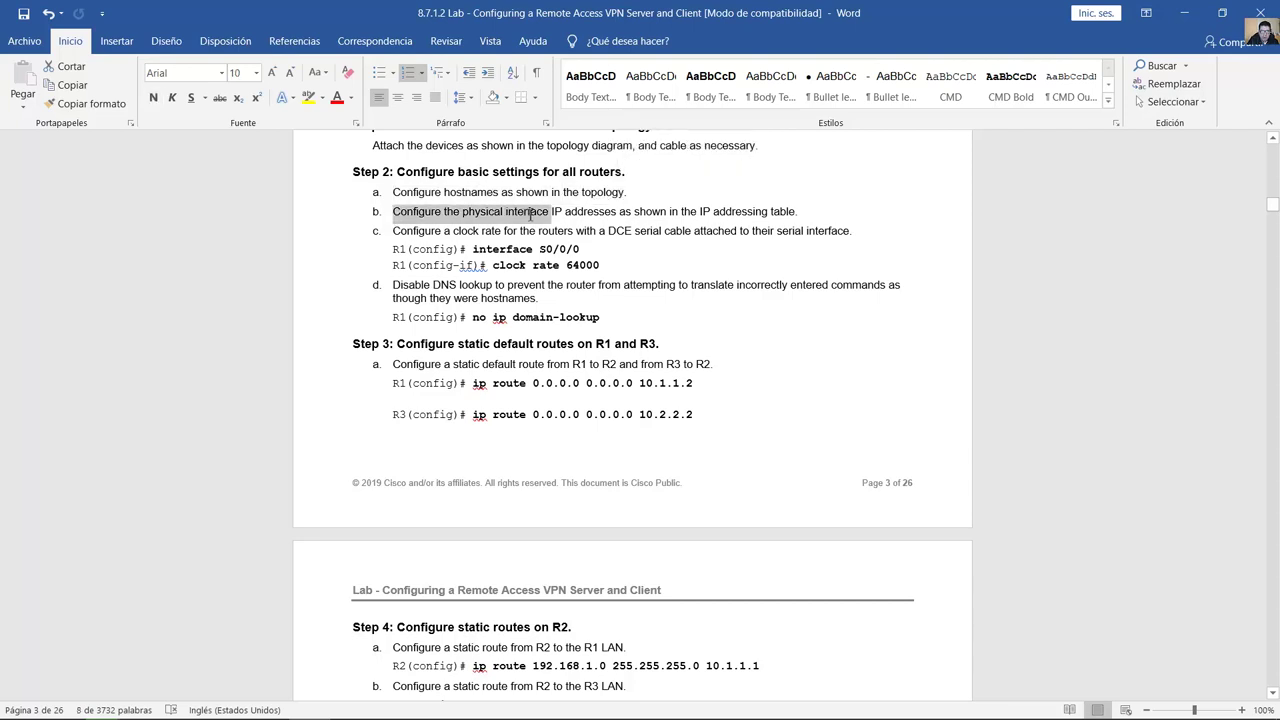
{"action": "left_click_drag", "start_coordinate": [585, 208], "coordinate": [666, 211]}
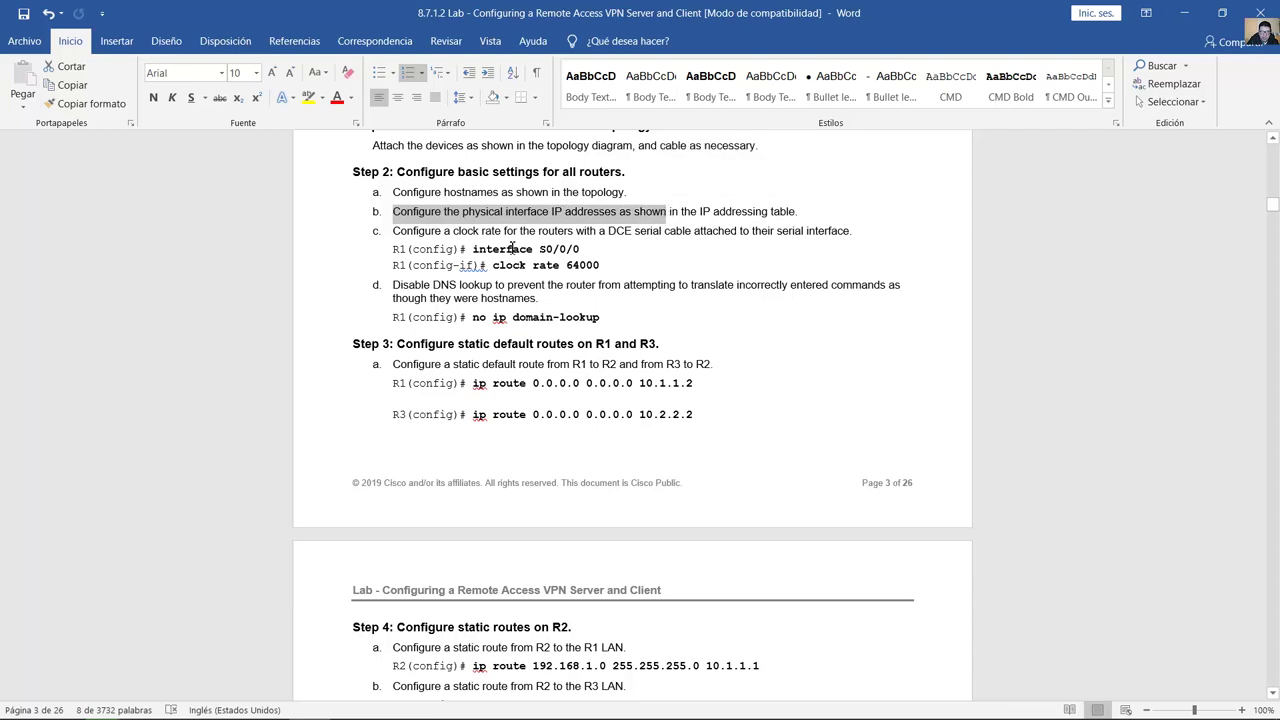
{"action": "left_click_drag", "start_coordinate": [400, 231], "coordinate": [662, 232]}
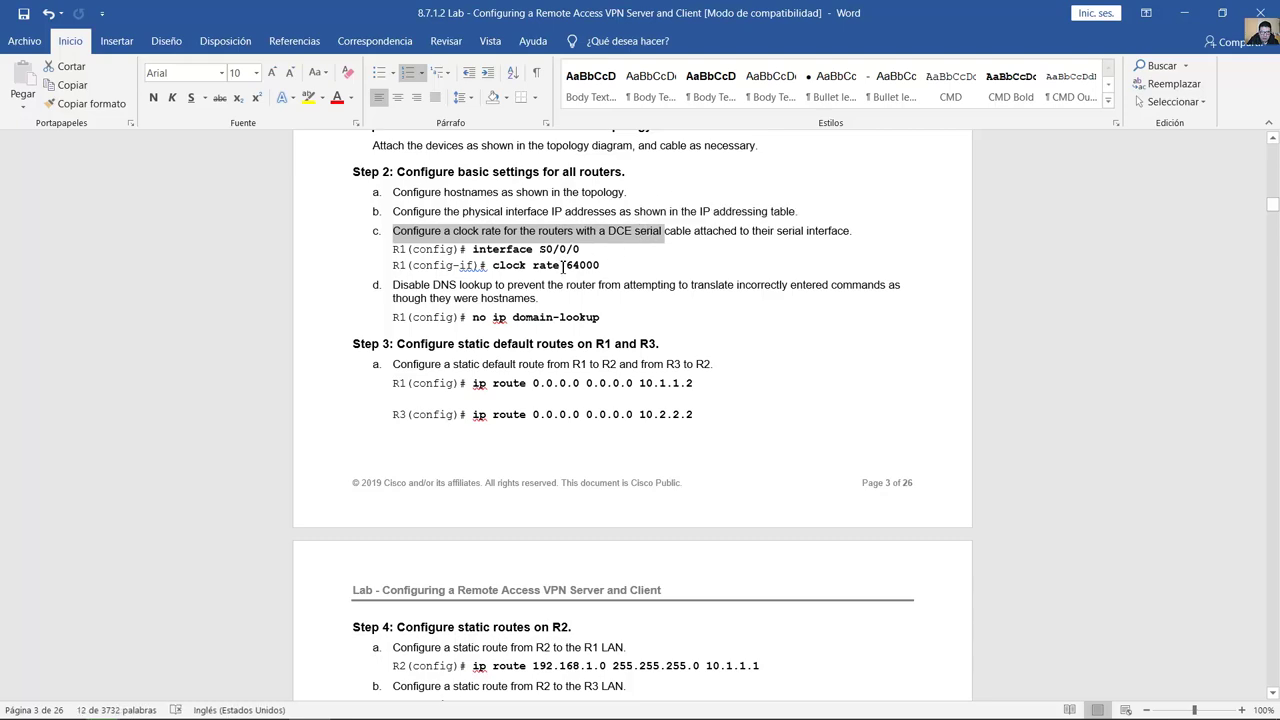
{"action": "scroll", "coordinate": [580, 272], "scroll_direction": "down", "scroll_amount": 2}
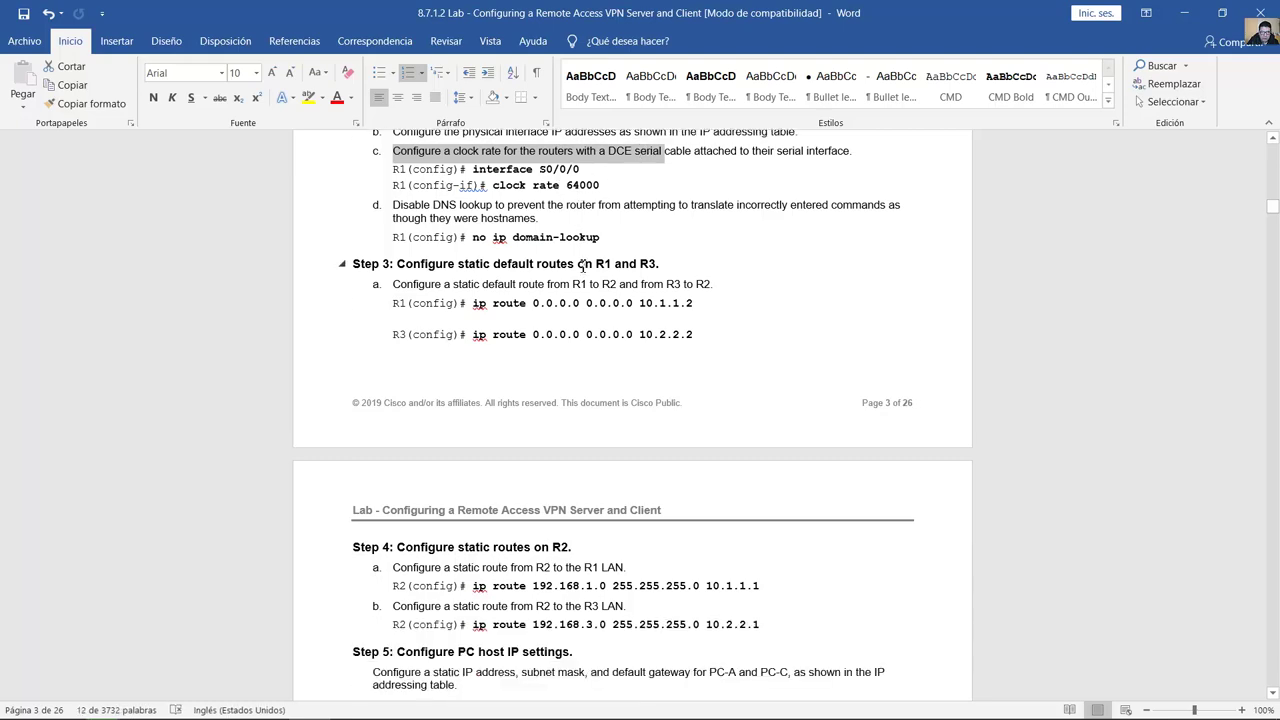
{"action": "key", "text": "alt+Tab"}
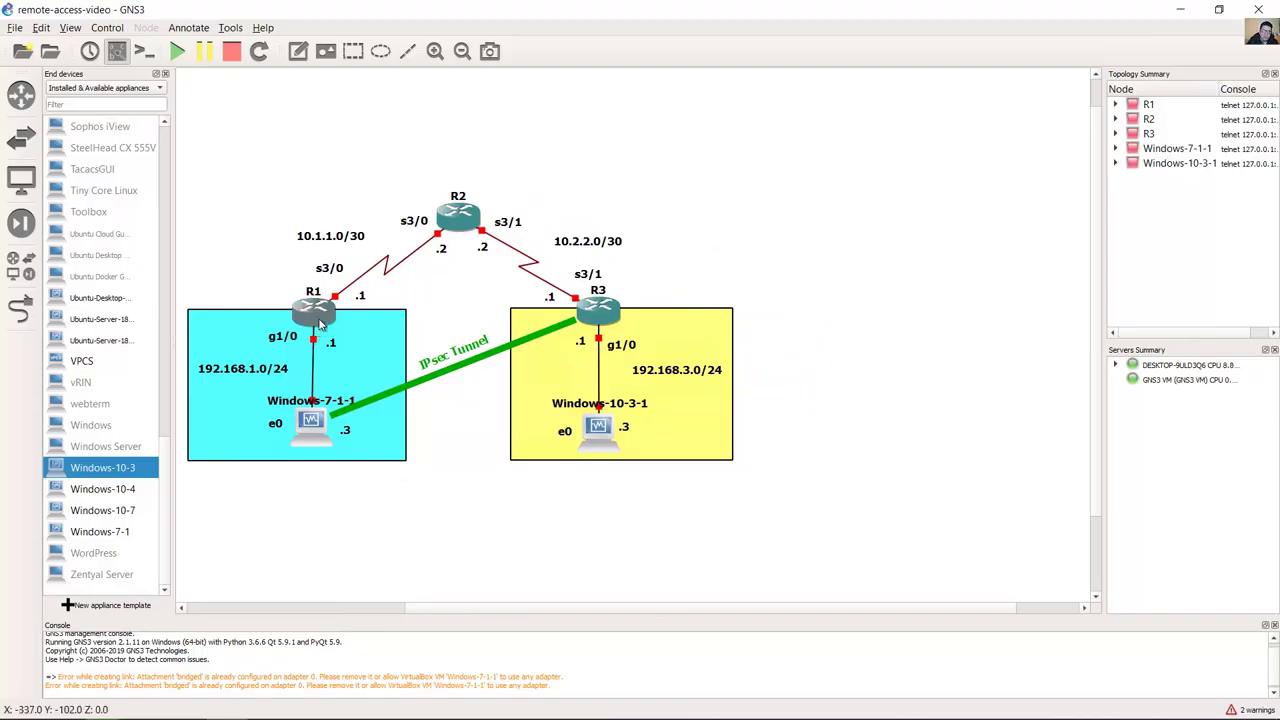
Step: Start router R1 and open its console beside the topology
{"action": "right_click", "coordinate": [315, 314]}
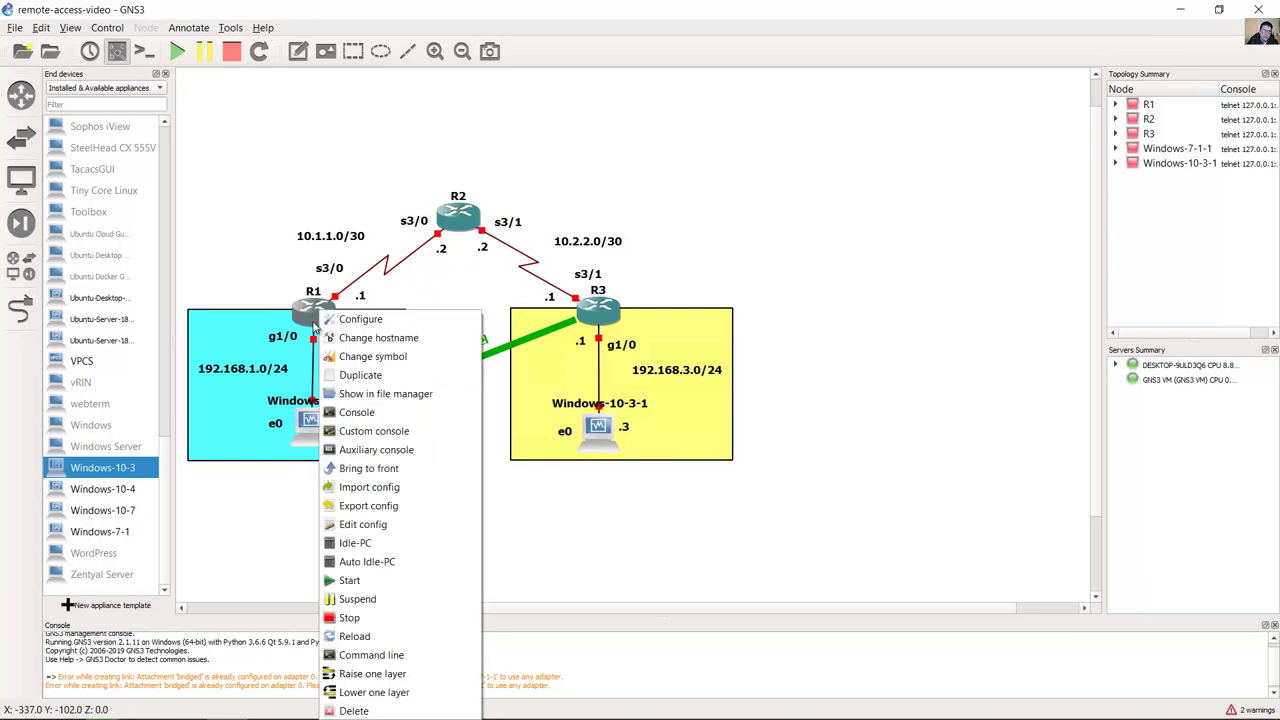
{"action": "left_click", "coordinate": [407, 581]}
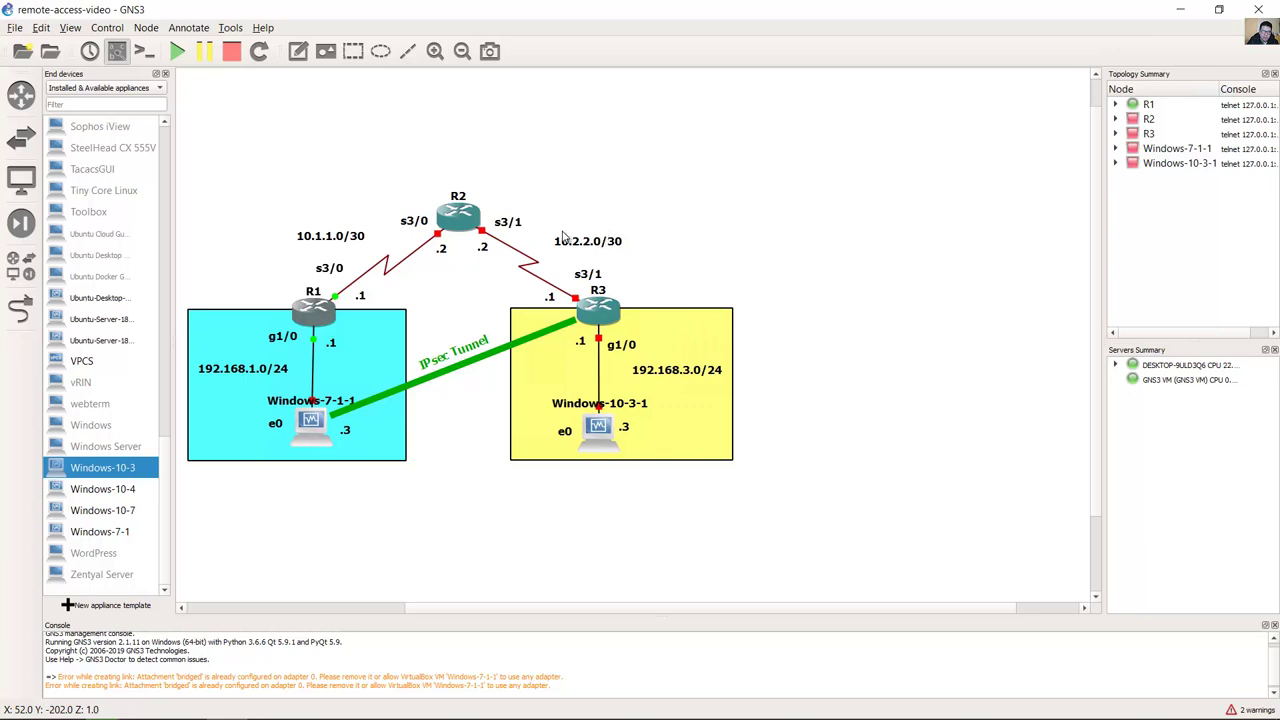
{"action": "double_click", "coordinate": [333, 320]}
{"action": "left_click_drag", "start_coordinate": [436, 149], "coordinate": [1276, 240]}
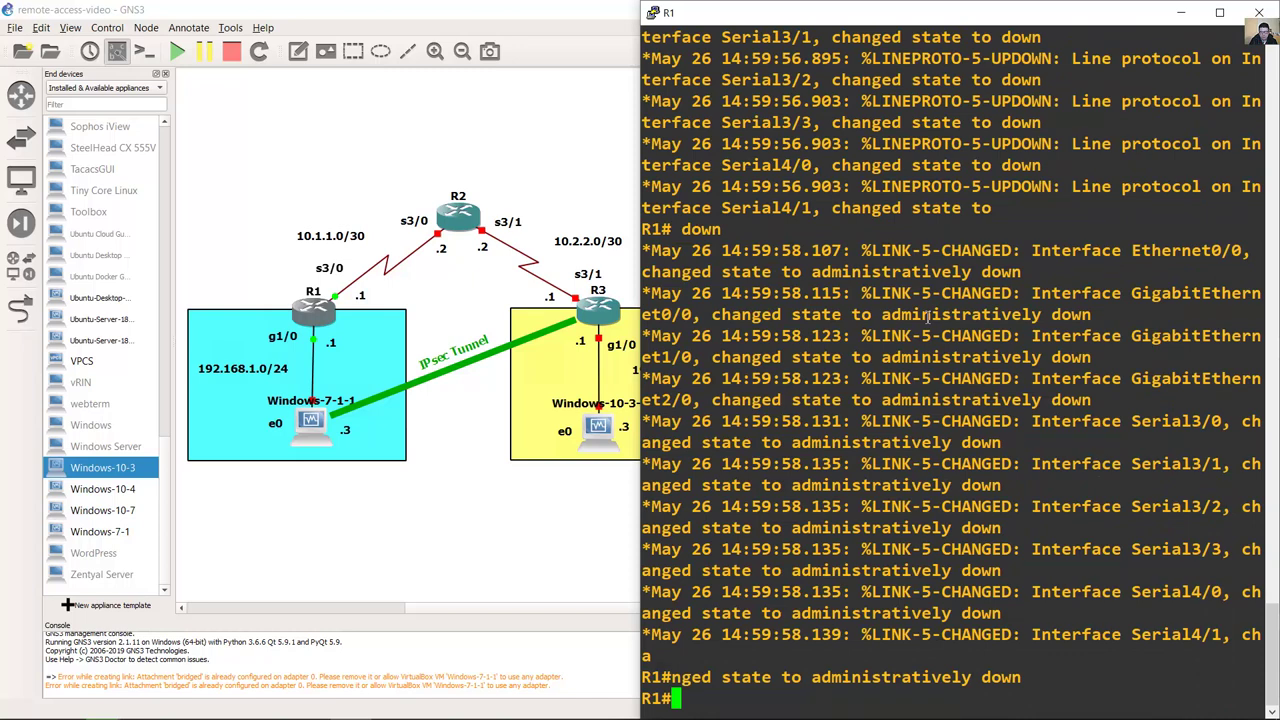
Step: Give R1's g1/0 the address 192.168.1.1 255.255.255.0 and enable it
{"action": "type", "text": "conf term"}
{"action": "key", "text": "Return"}
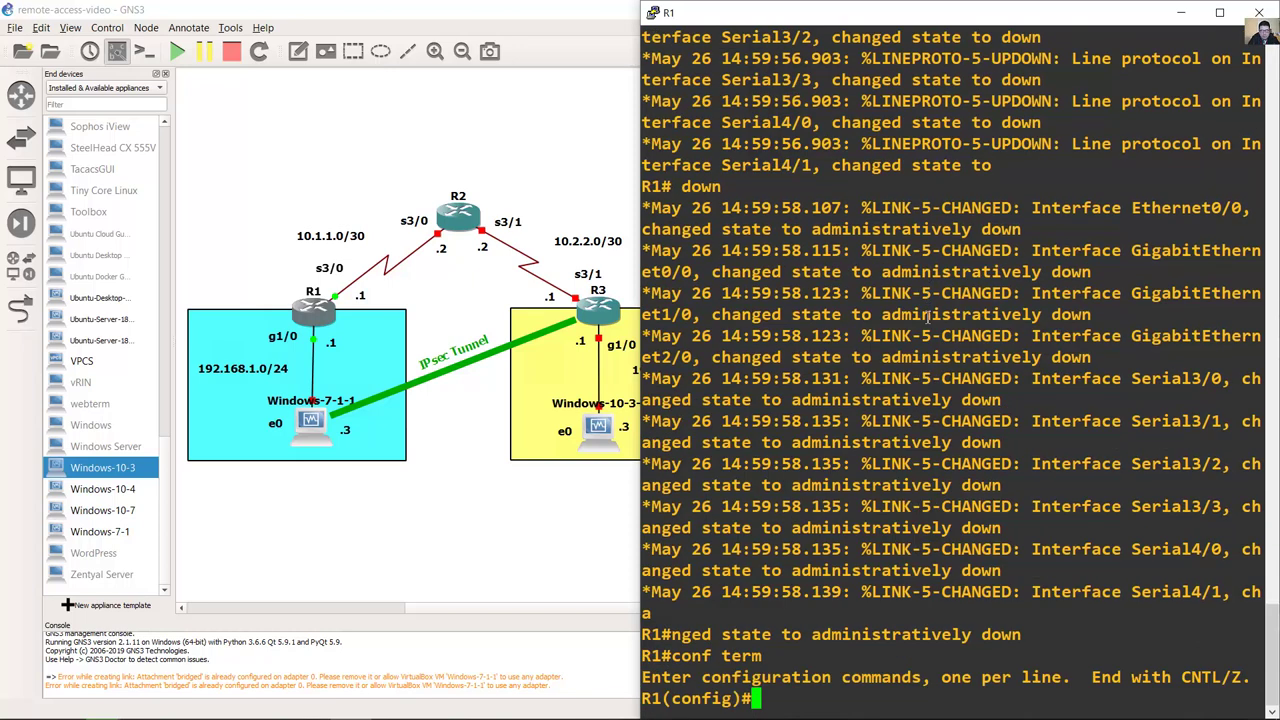
{"action": "type", "text": "int g1/0"}
{"action": "key", "text": "Return"}
{"action": "type", "text": "ip address "}
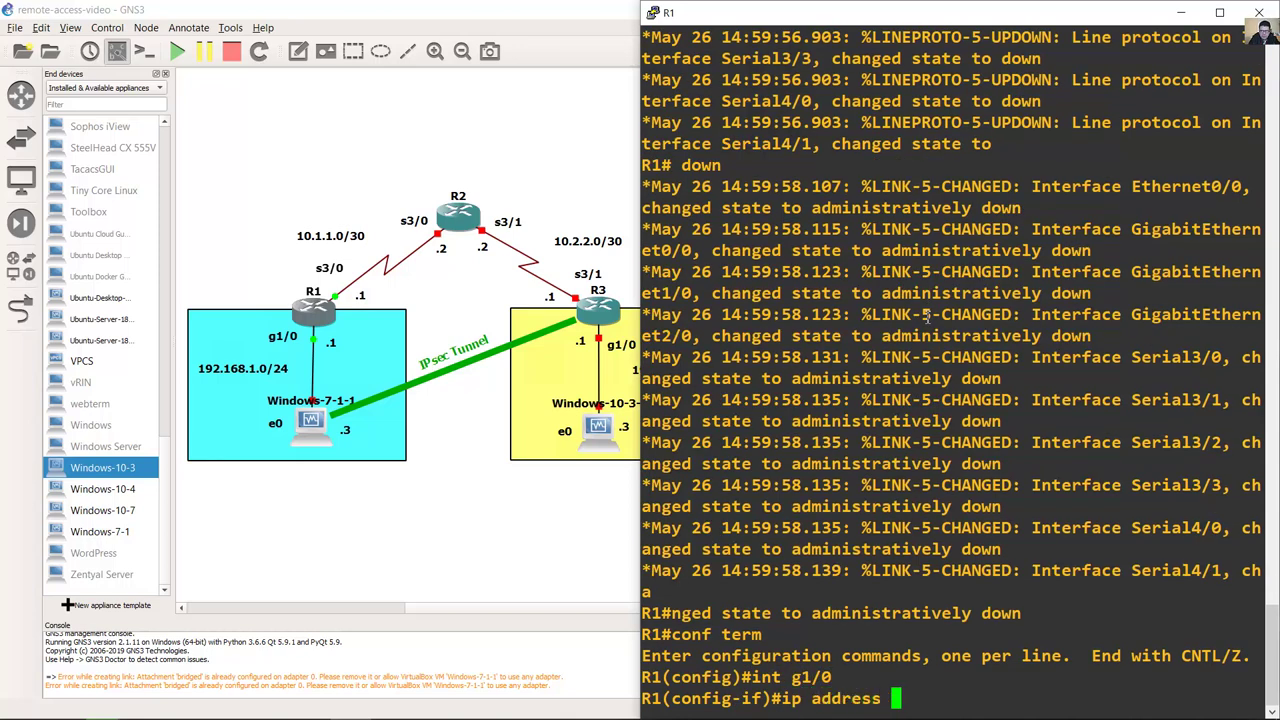
{"action": "type", "text": "[~[~"}
{"action": "key", "text": "BackSpace"}
{"action": "key", "text": "BackSpace"}
{"action": "key", "text": "BackSpace"}
{"action": "key", "text": "BackSpace"}
{"action": "key", "text": "BackSpace"}
{"action": "key", "text": "BackSpace"}
{"action": "type", "text": "192.168"}
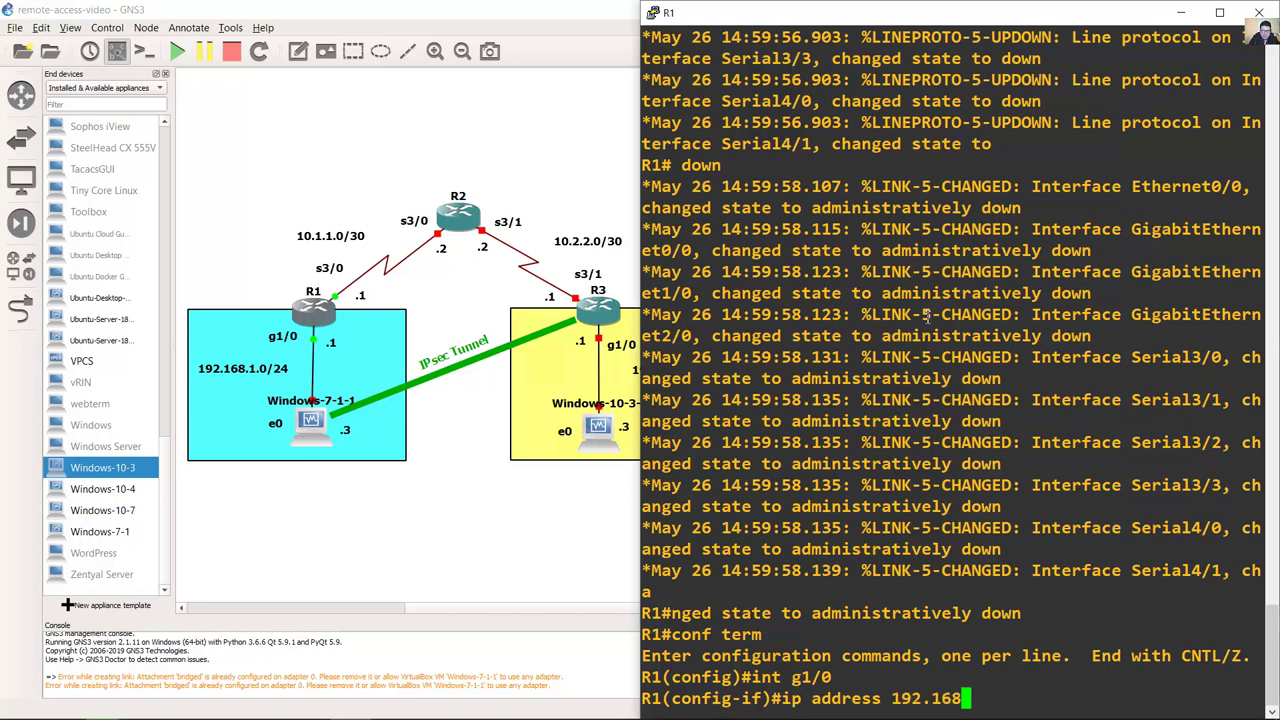
{"action": "type", "text": ".1.1 25"}
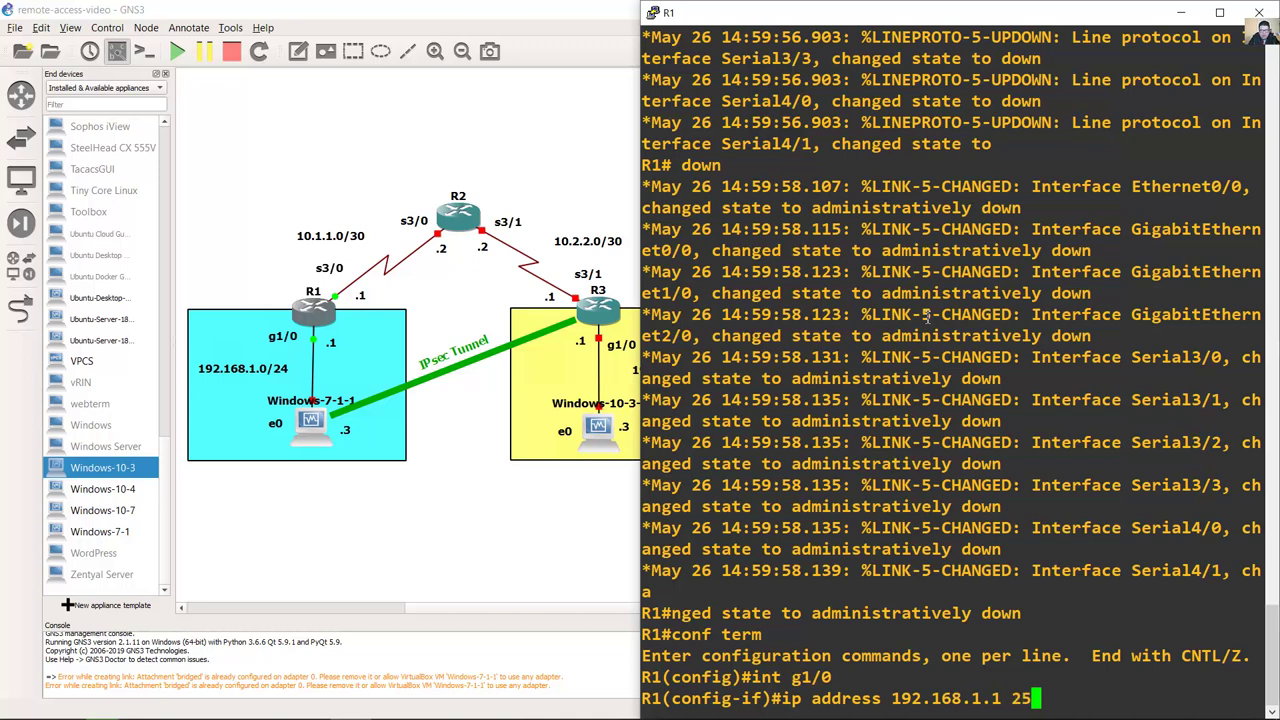
{"action": "type", "text": "5.255.255."}
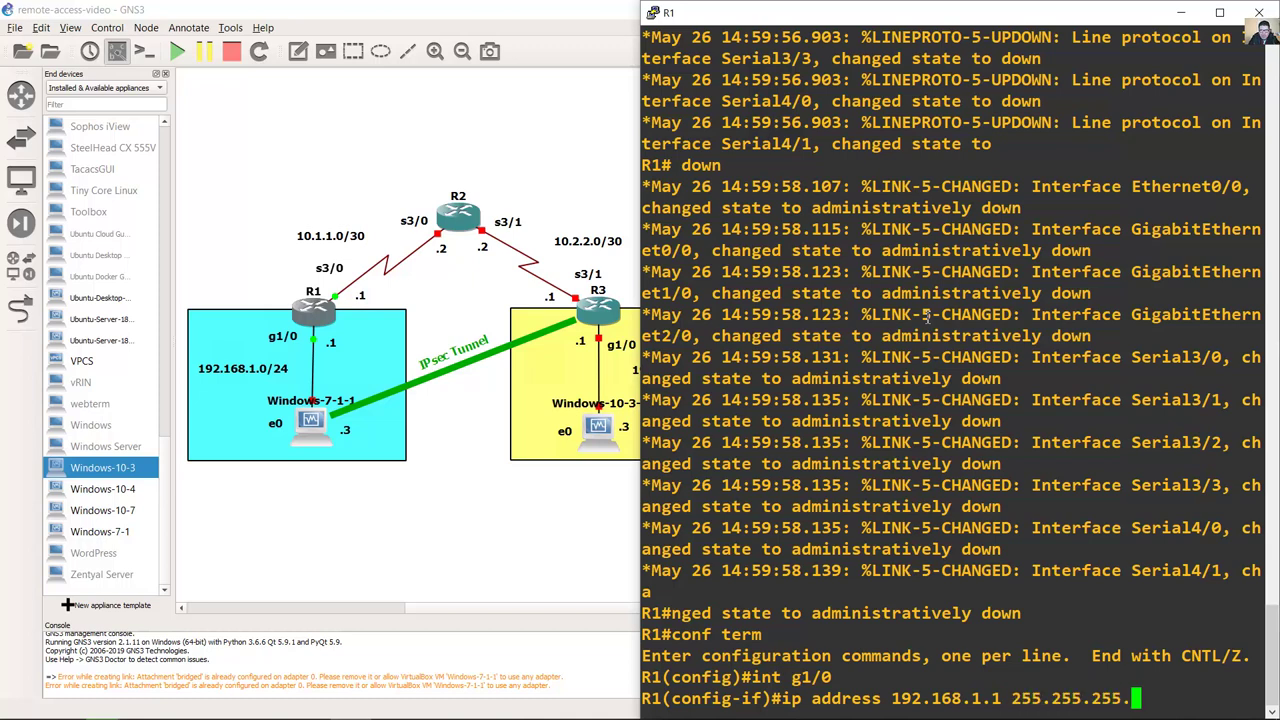
{"action": "type", "text": "0"}
{"action": "key", "text": "Return"}
{"action": "type", "text": "no shutdown"}
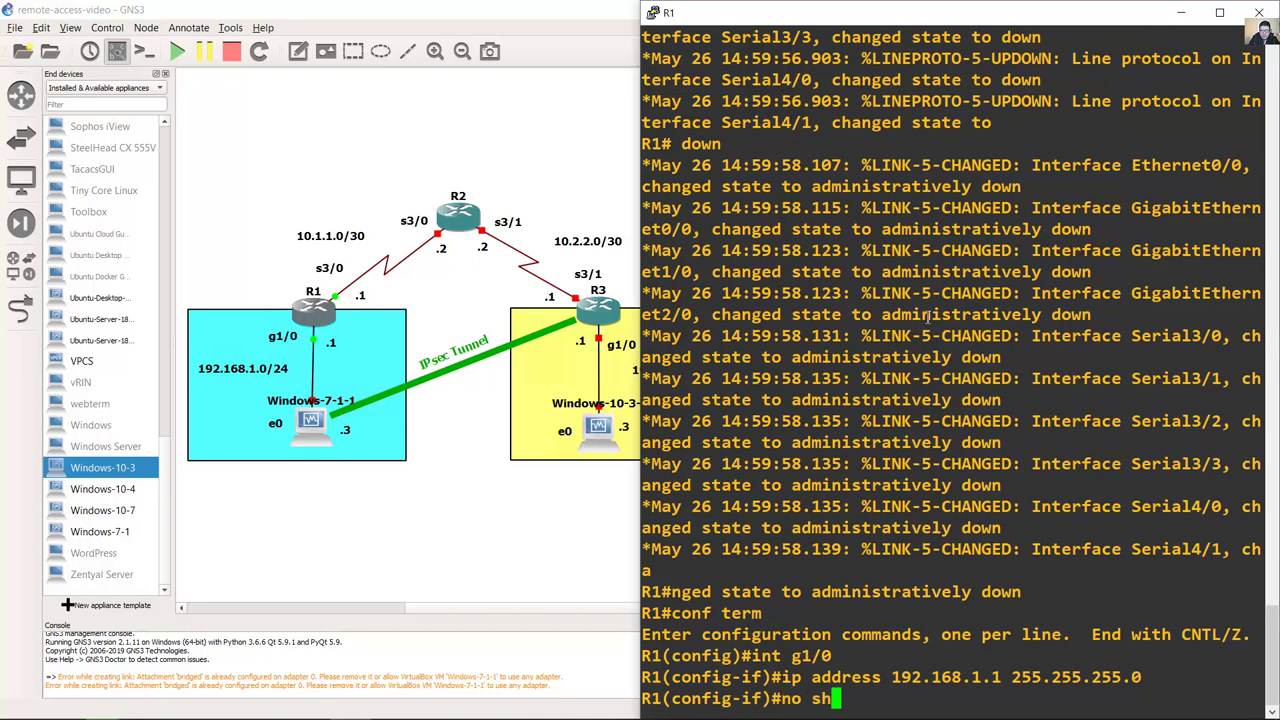
{"action": "key", "text": "Return"}
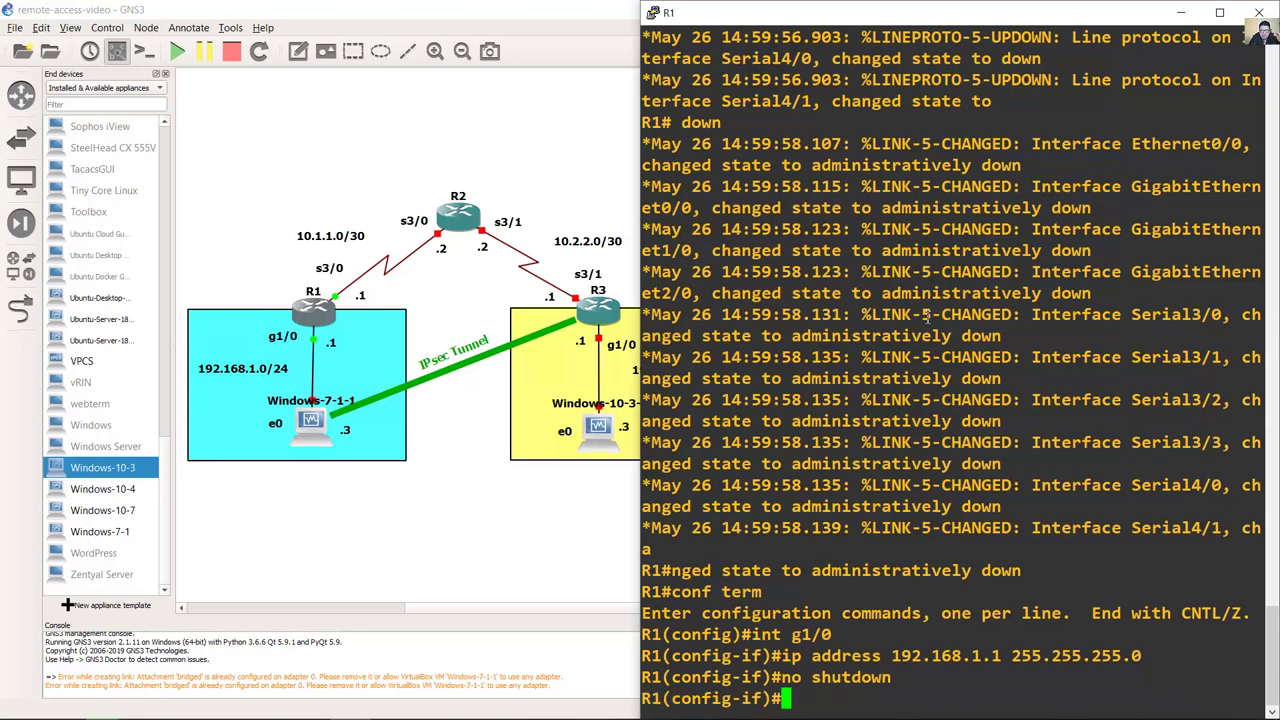
Step: Give R1's s3/0 the address 10.1.1.1 255.255.255.252 and bring it up
{"action": "key", "text": "Up"}
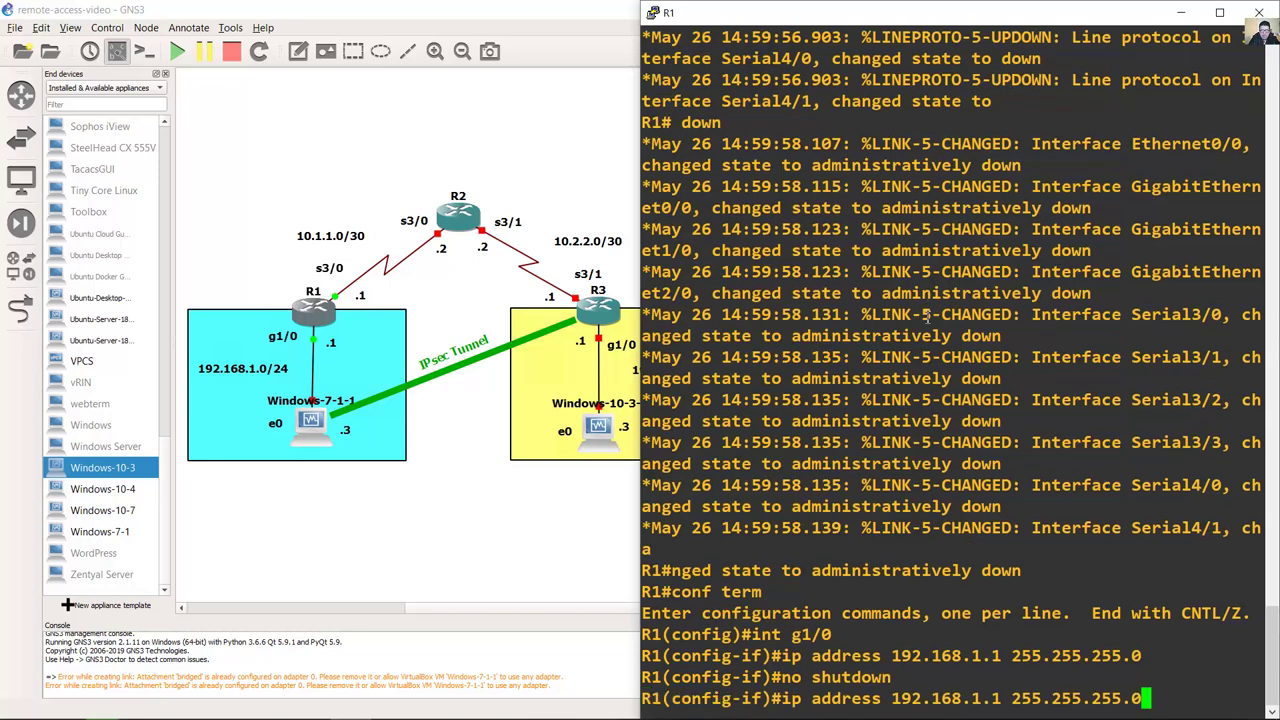
{"action": "key", "text": "Up"}
{"action": "key", "text": "Return"}
{"action": "key", "text": "Up"}
{"action": "key", "text": "Left"}
{"action": "key", "text": "Left"}
{"action": "key", "text": "Left"}
{"action": "key", "text": "BackSpace"}
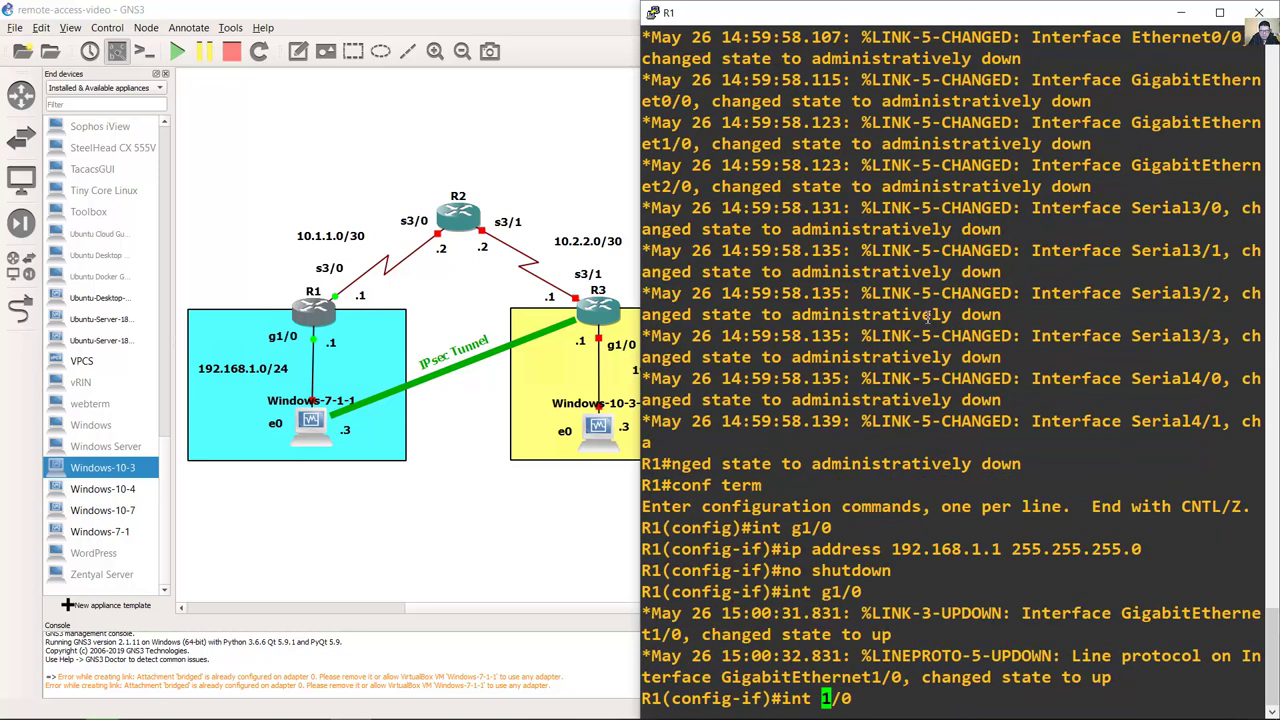
{"action": "type", "text": "s"}
{"action": "key", "text": "Right"}
{"action": "key", "text": "BackSpace"}
{"action": "type", "text": "3"}
{"action": "key", "text": "Return"}
{"action": "type", "text": "ip addr"}
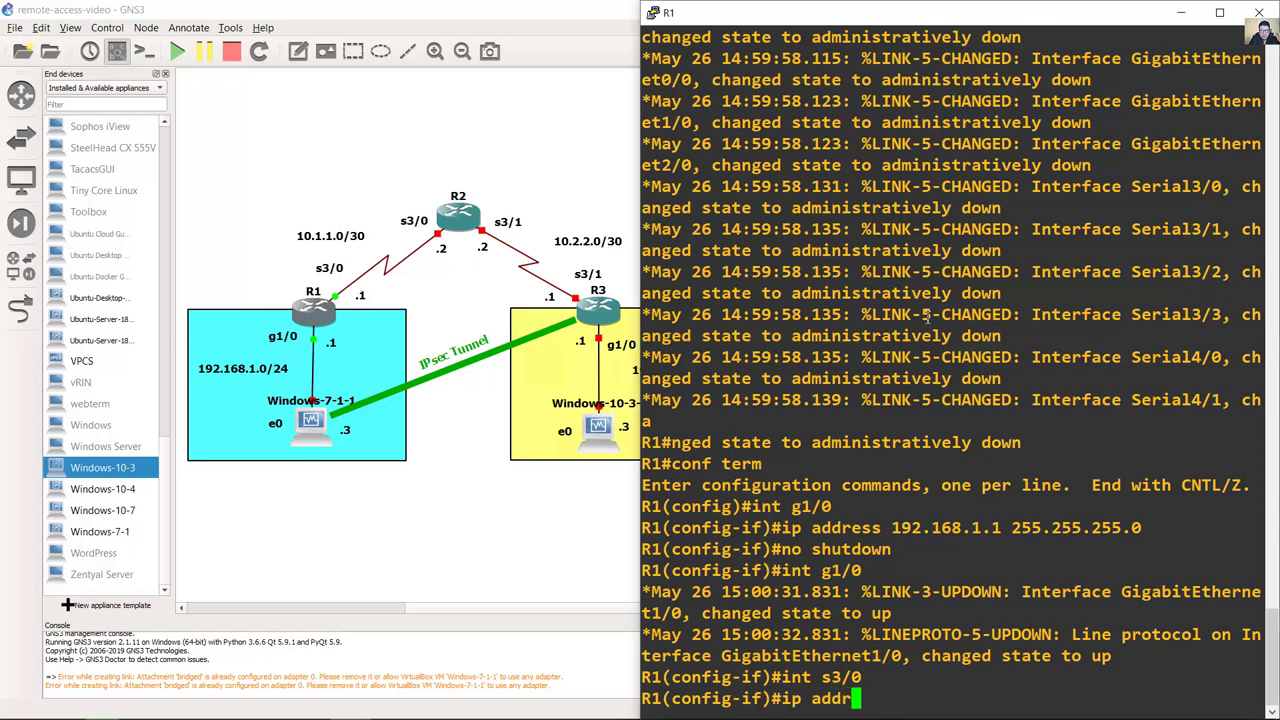
{"action": "type", "text": "ess 10.1.1"}
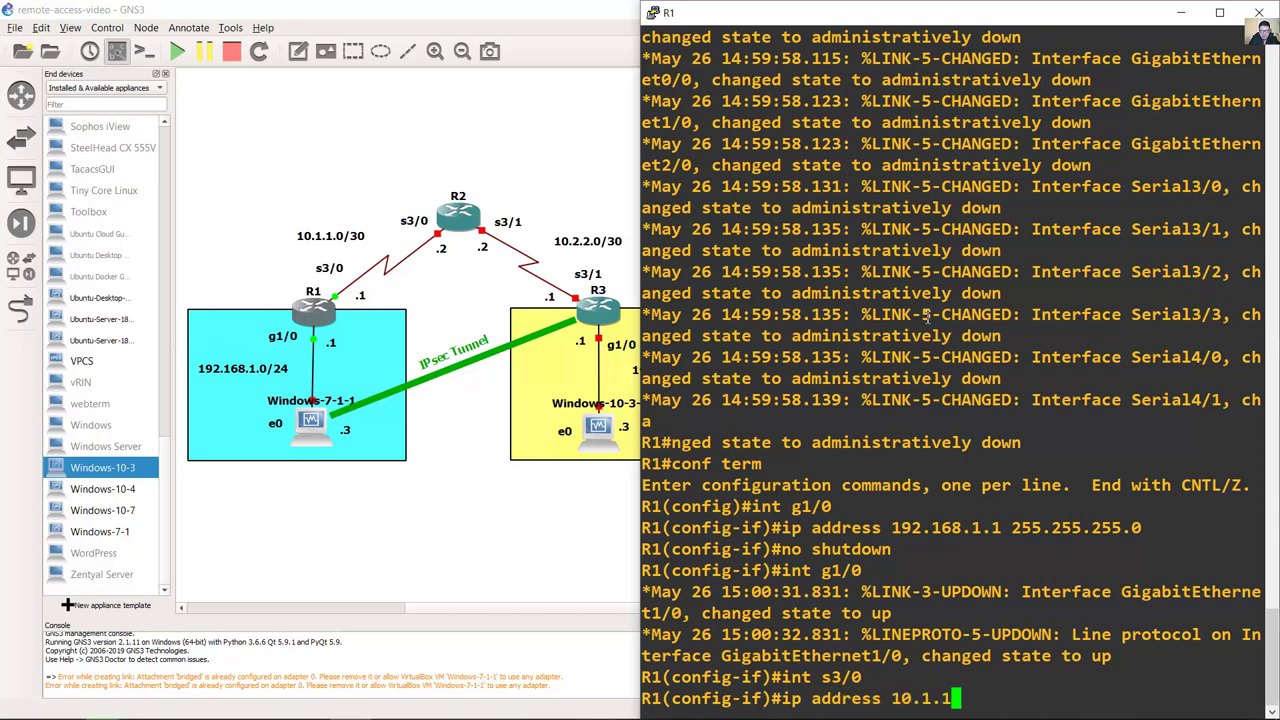
{"action": "type", "text": ".1 255."}
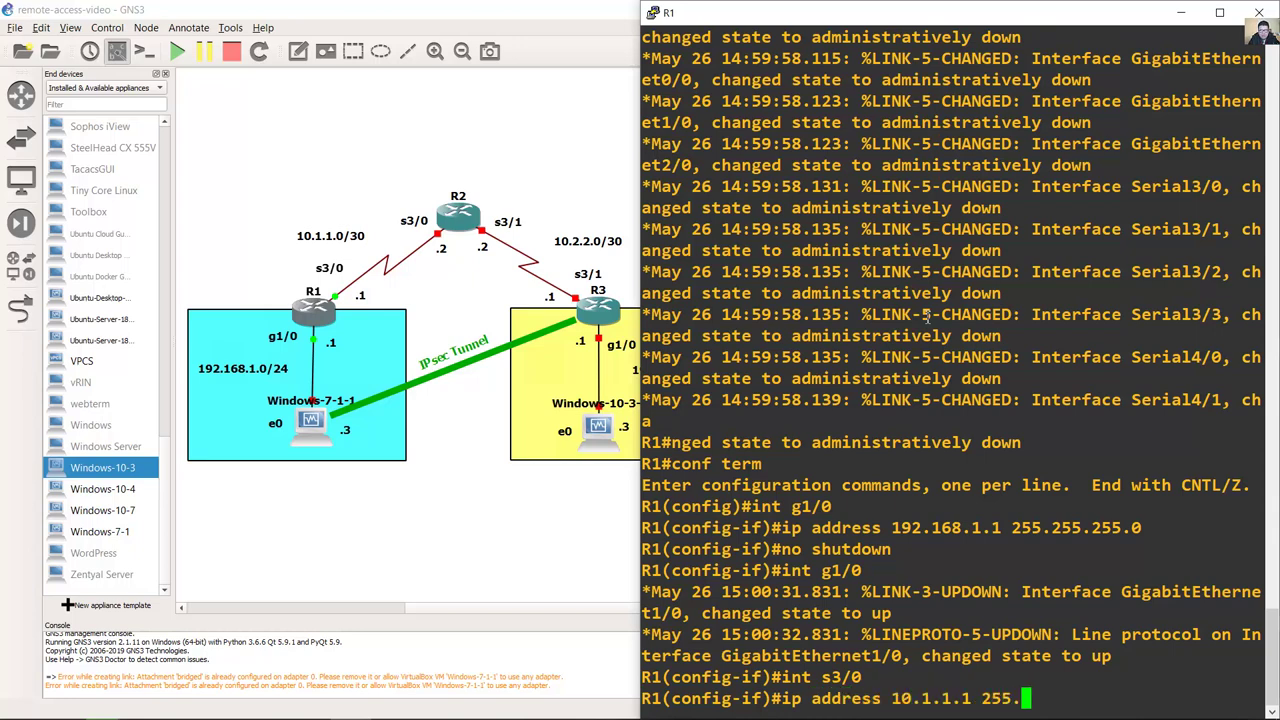
{"action": "type", "text": "255.255.252"}
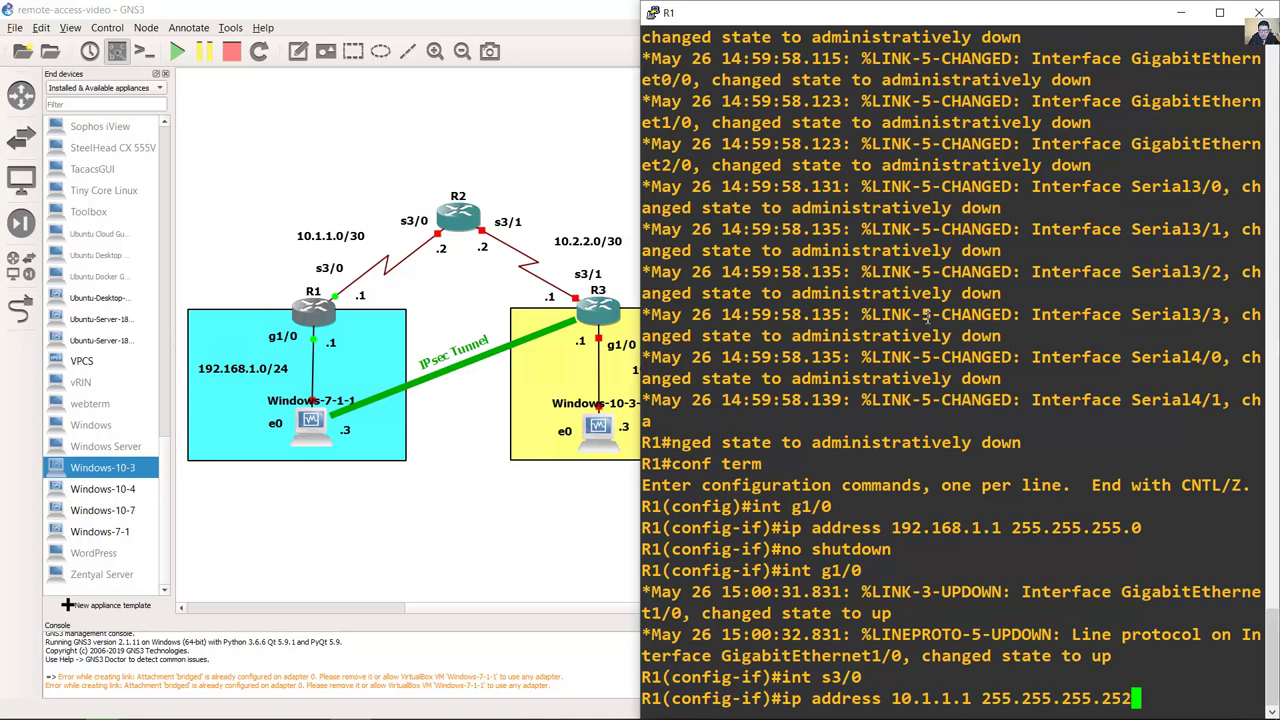
{"action": "key", "text": "Return"}
{"action": "type", "text": "no shutdown"}
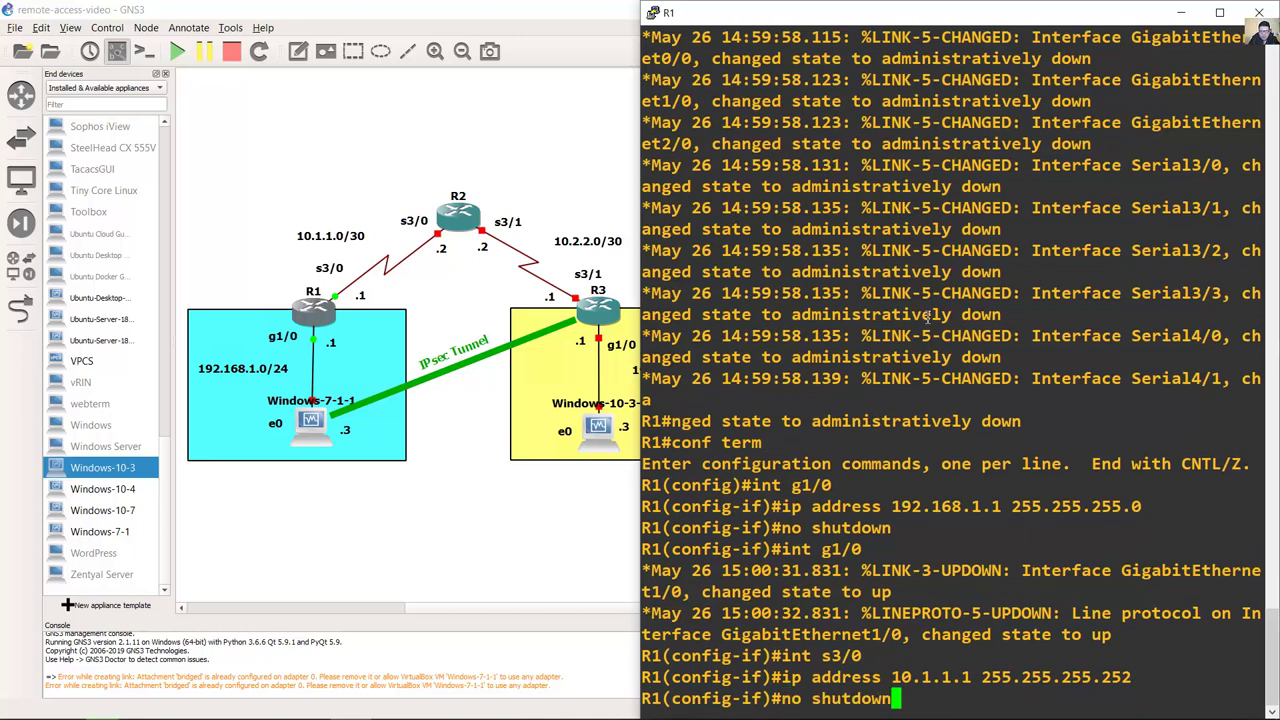
{"action": "key", "text": "Return"}
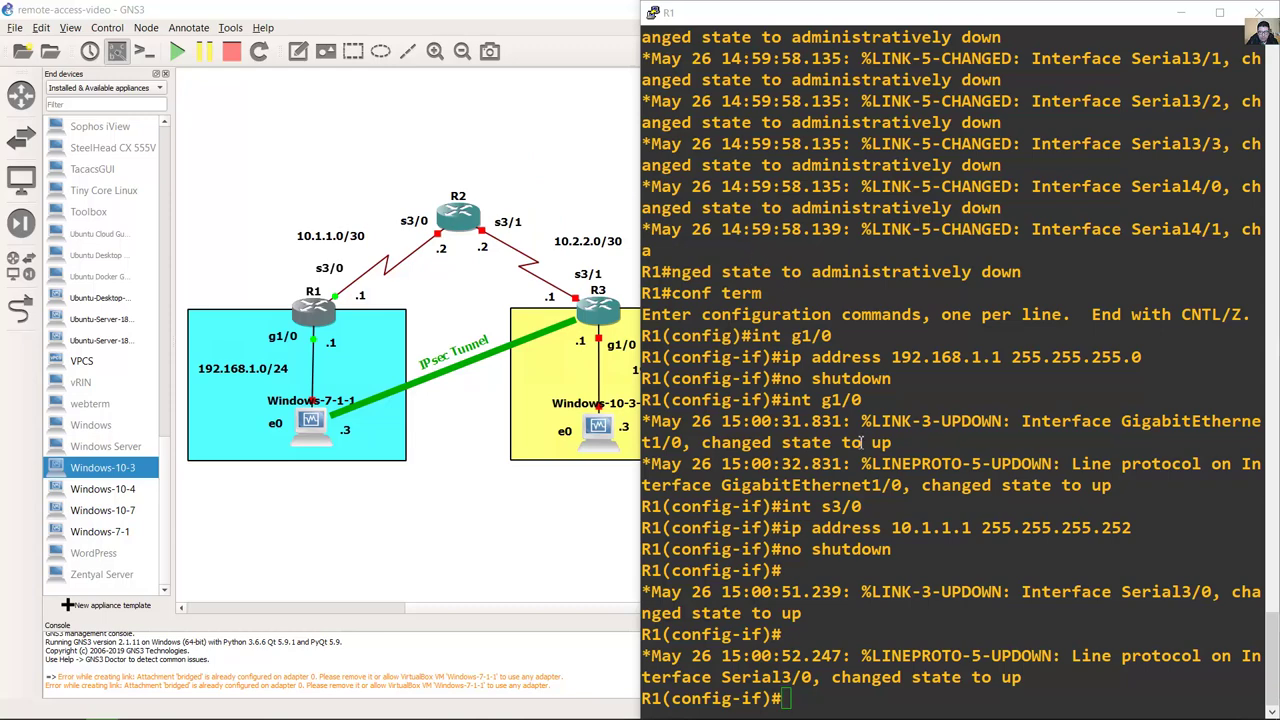
{"action": "key", "text": "alt+Tab"}
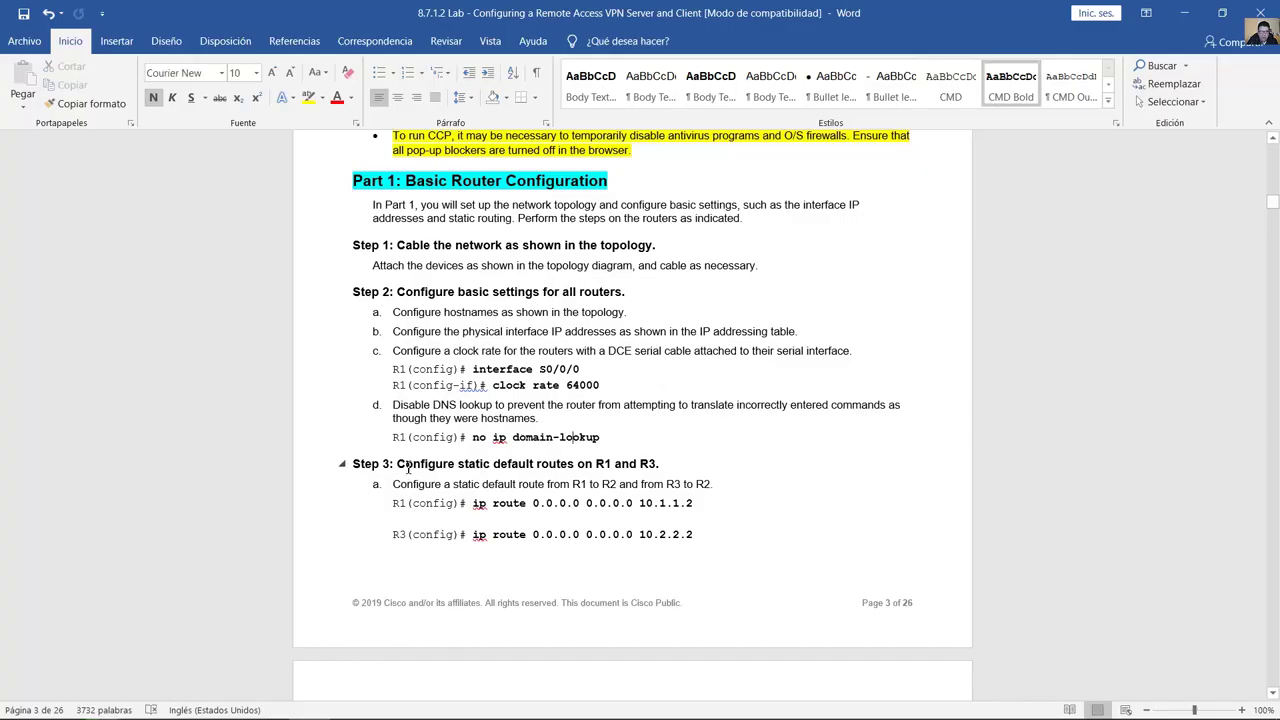
Step: Highlight the Step 3 heading and R1's default route via 10.1.1.2 in the lab document
{"action": "left_click_drag", "start_coordinate": [466, 472], "coordinate": [656, 471]}
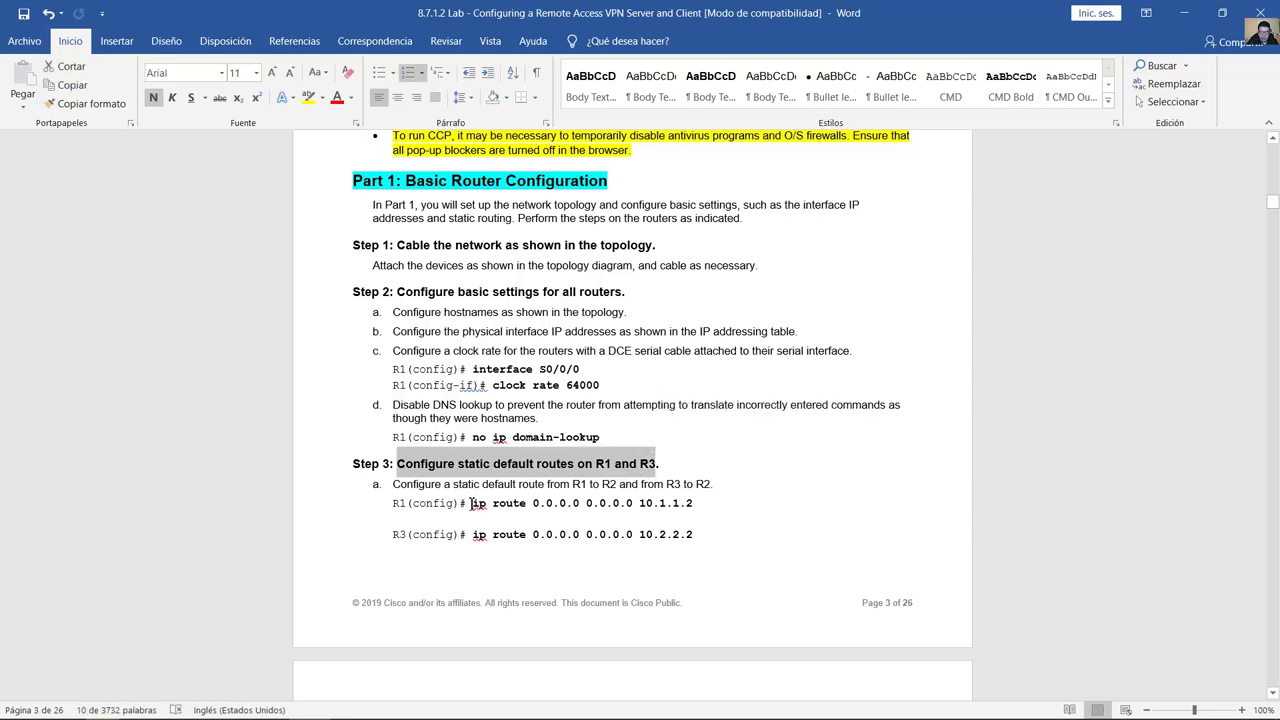
{"action": "left_click_drag", "start_coordinate": [471, 503], "coordinate": [697, 504]}
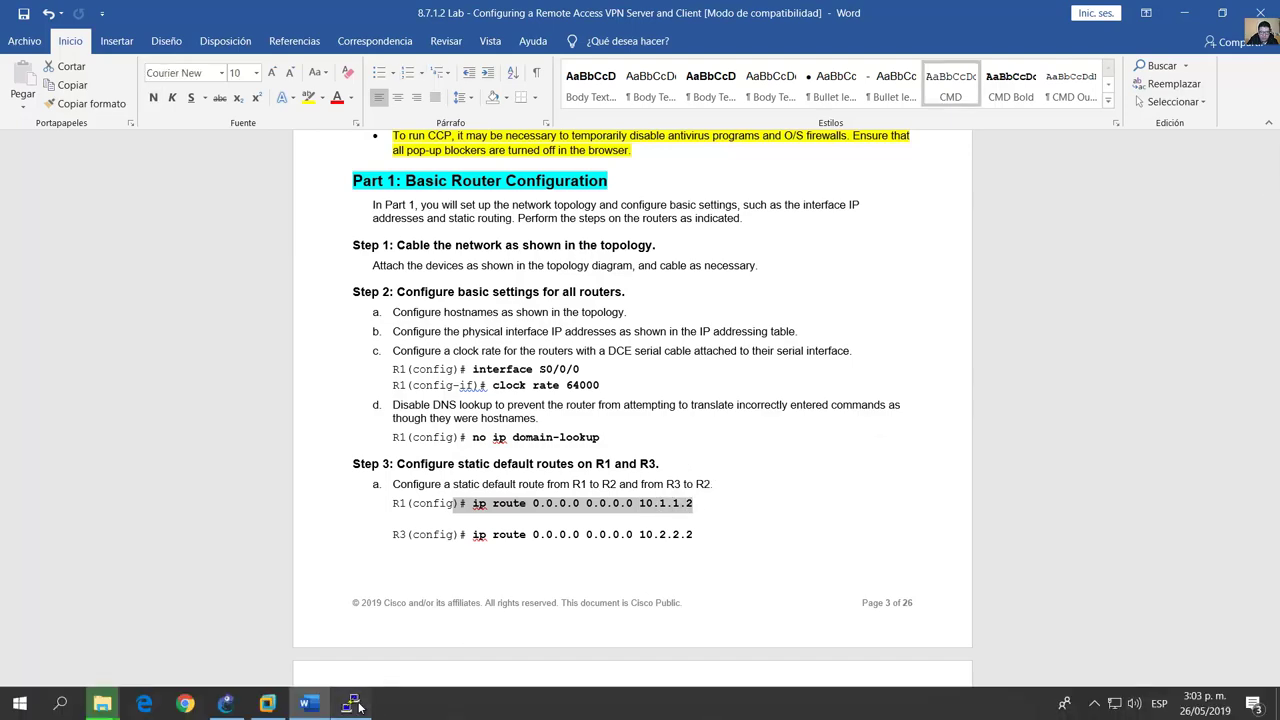
{"action": "left_click", "coordinate": [352, 704]}
Step: Add R1's default route: ip route 0.0.0.0 0.0.0.0 10.1.1.2
{"action": "left_click", "coordinate": [267, 704]}
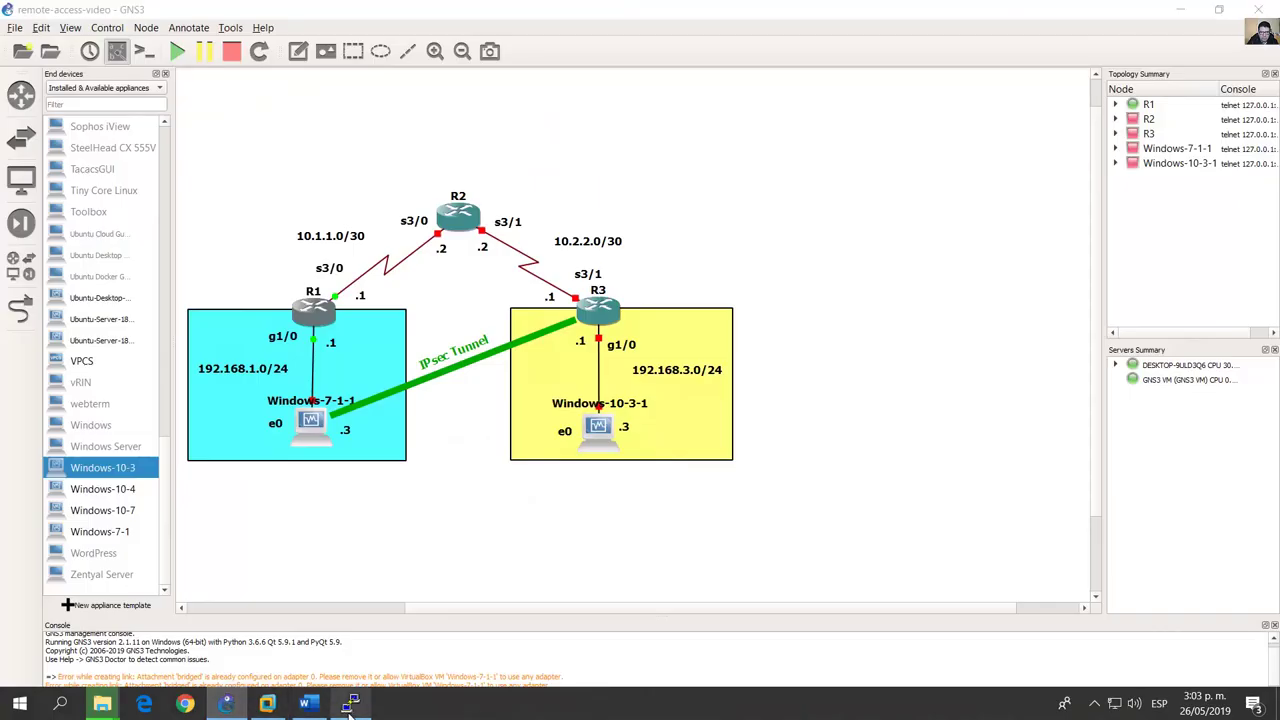
{"action": "left_click", "coordinate": [350, 704]}
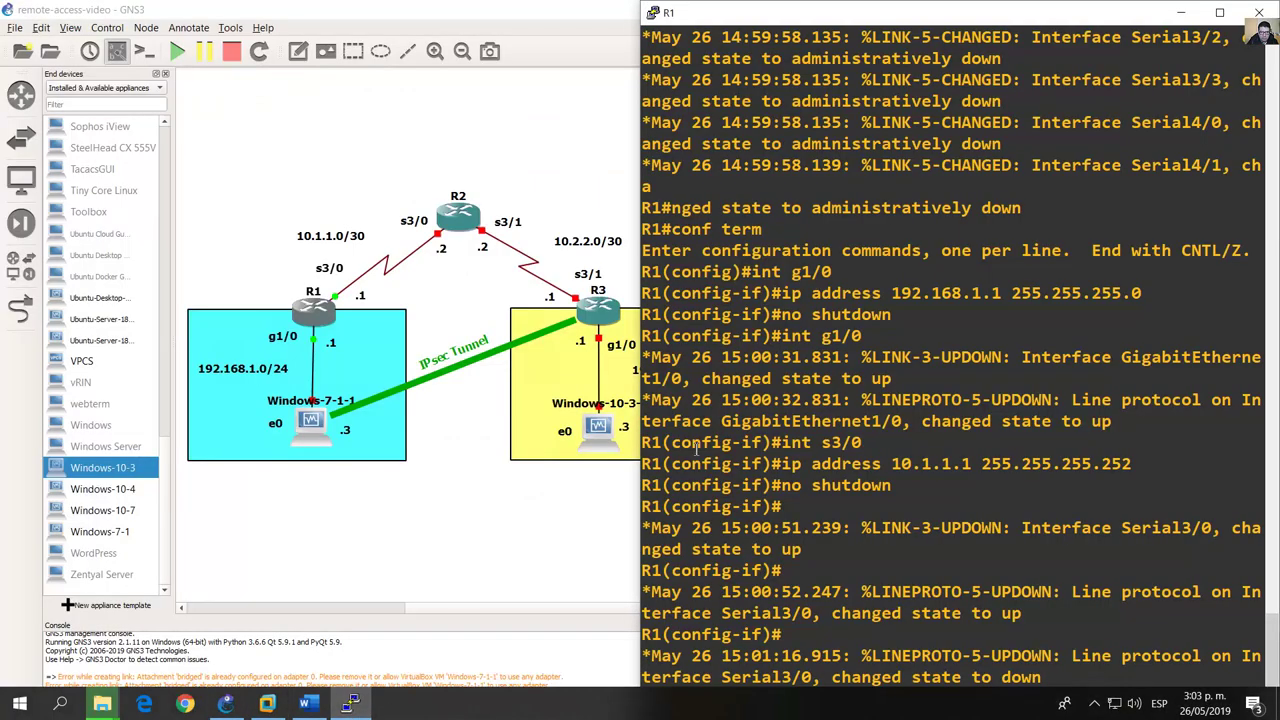
{"action": "left_click", "coordinate": [462, 165]}
{"action": "left_click", "coordinate": [443, 254]}
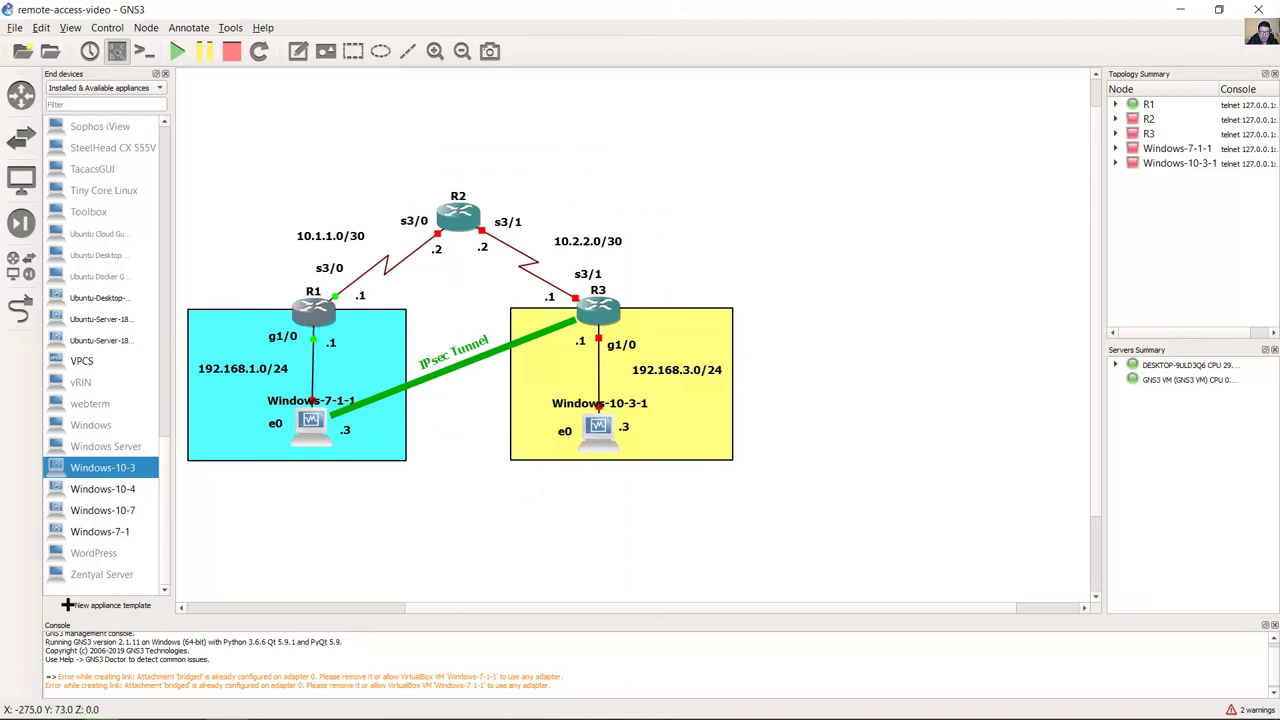
{"action": "mouse_move", "coordinate": [443, 707]}
{"action": "left_click", "coordinate": [349, 704]}
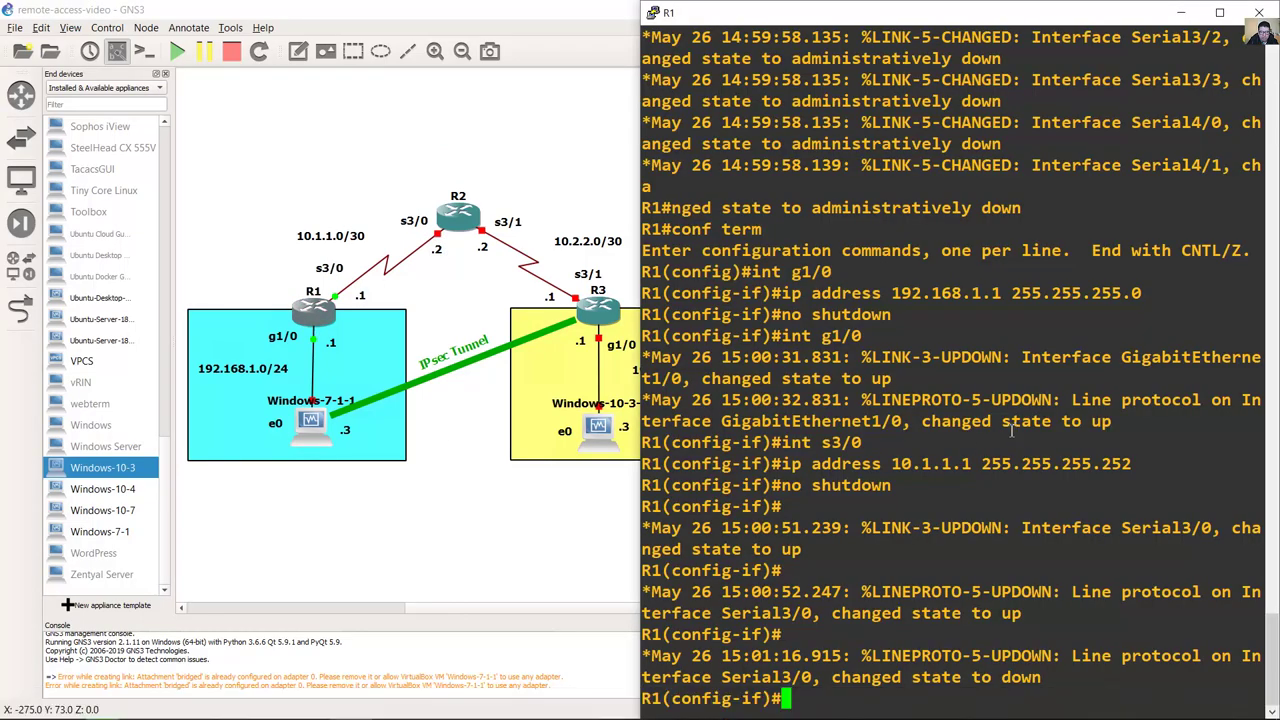
{"action": "type", "text": "exit"}
{"action": "key", "text": "Return"}
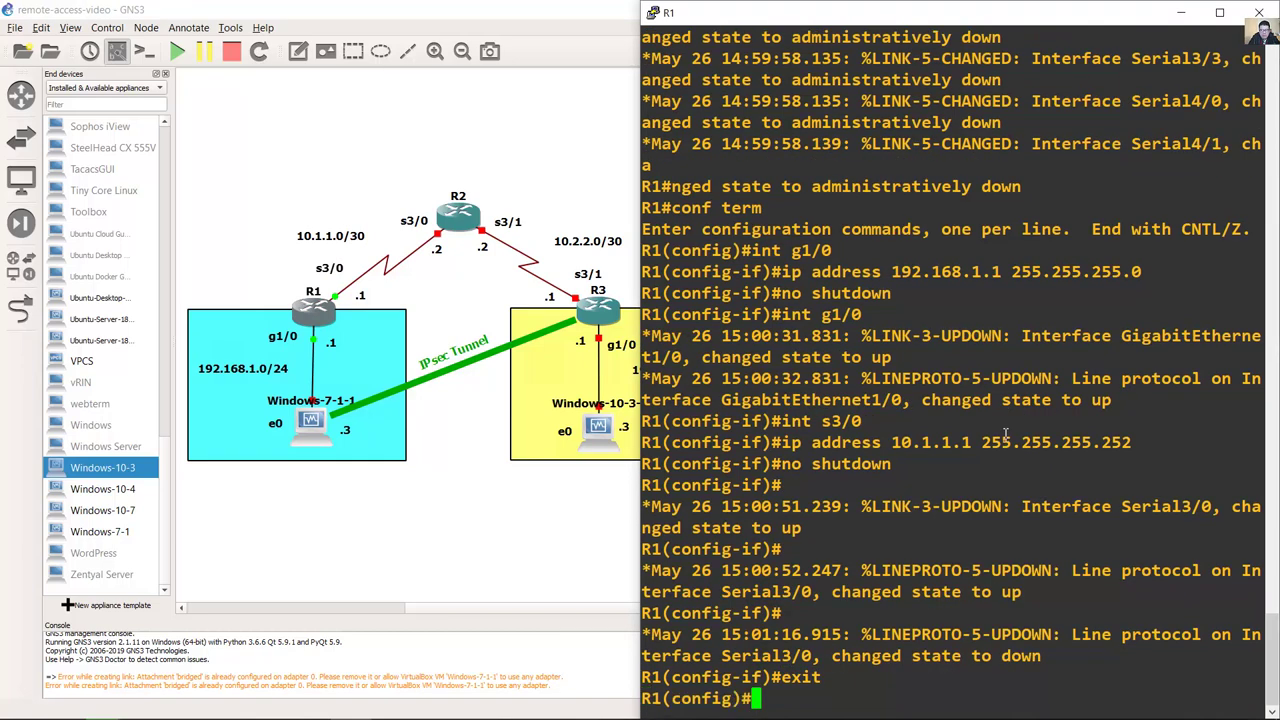
{"action": "type", "text": "ip roite"}
{"action": "key", "text": "BackSpace"}
{"action": "key", "text": "BackSpace"}
{"action": "key", "text": "BackSpace"}
{"action": "key", "text": "BackSpace"}
{"action": "type", "text": "oute ["}
{"action": "key", "text": "Delete"}
{"action": "key", "text": "Delete"}
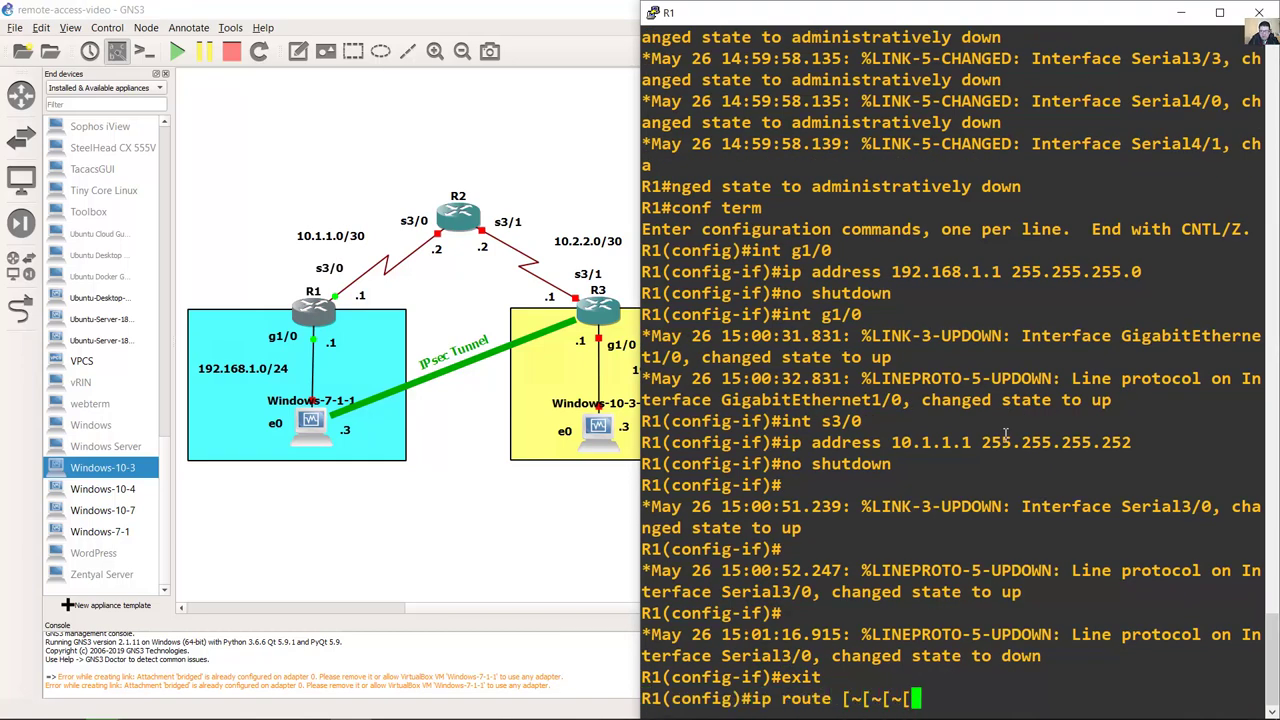
{"action": "key", "text": "BackSpace"}
{"action": "key", "text": "BackSpace"}
{"action": "key", "text": "BackSpace"}
{"action": "key", "text": "BackSpace"}
{"action": "key", "text": "BackSpace"}
{"action": "key", "text": "BackSpace"}
{"action": "key", "text": "BackSpace"}
{"action": "type", "text": "0."}
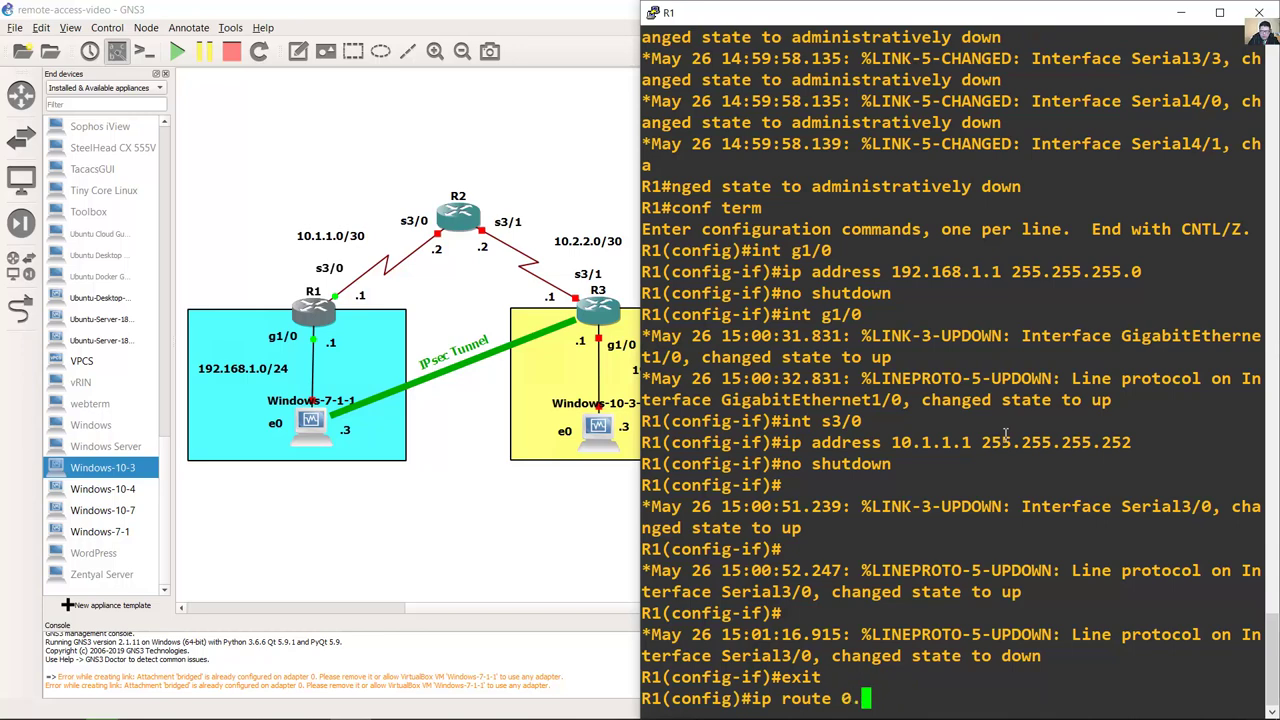
{"action": "type", "text": "0.0.0 0.0.0.0 "}
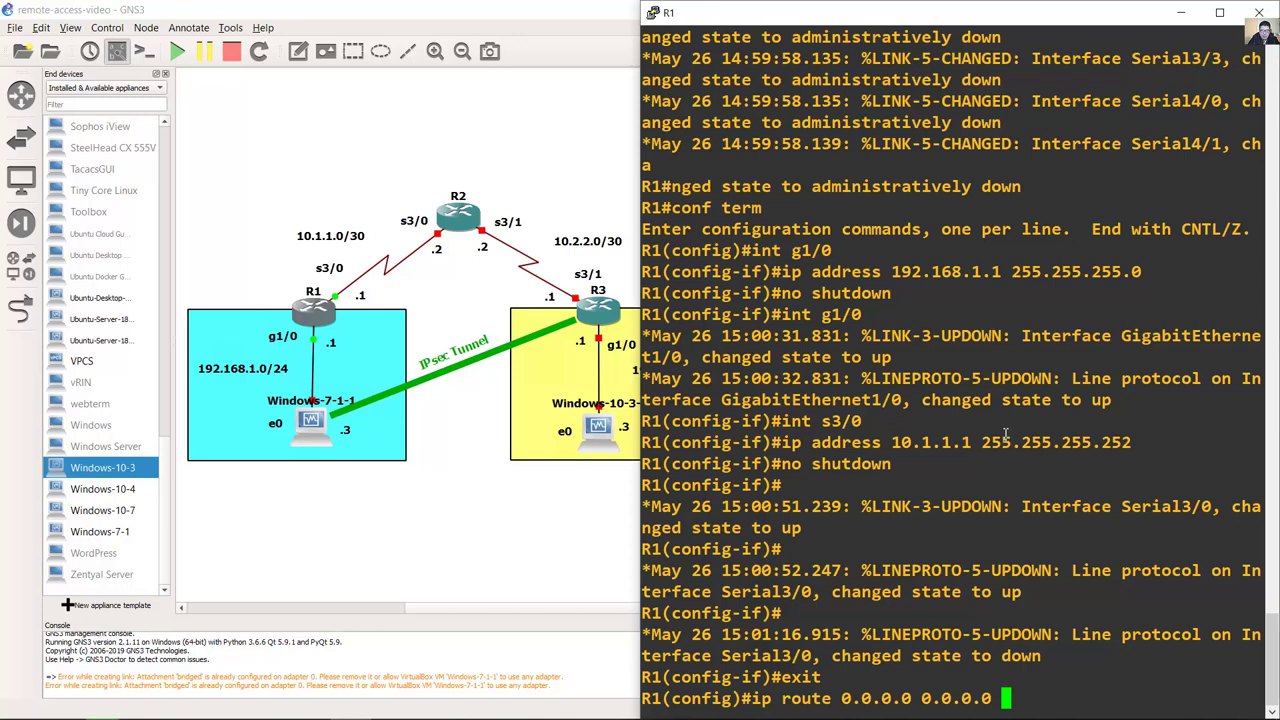
{"action": "type", "text": "10.1.1.2"}
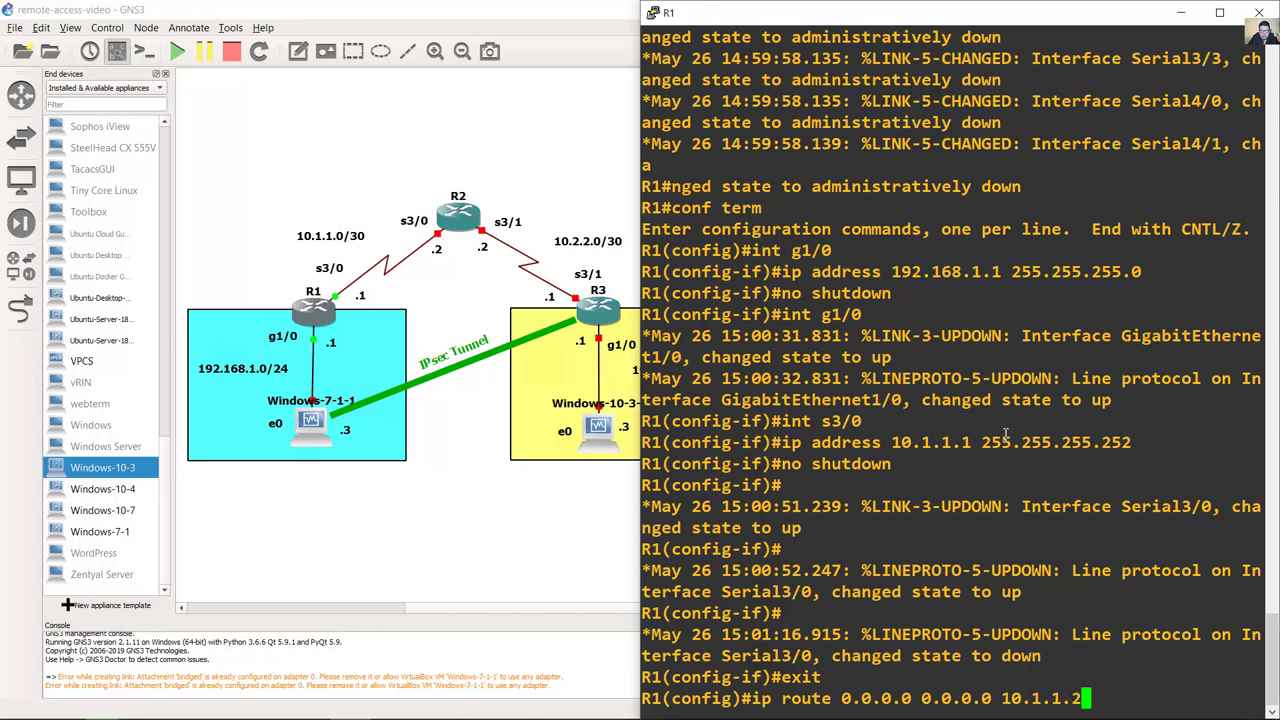
{"action": "key", "text": "Return"}
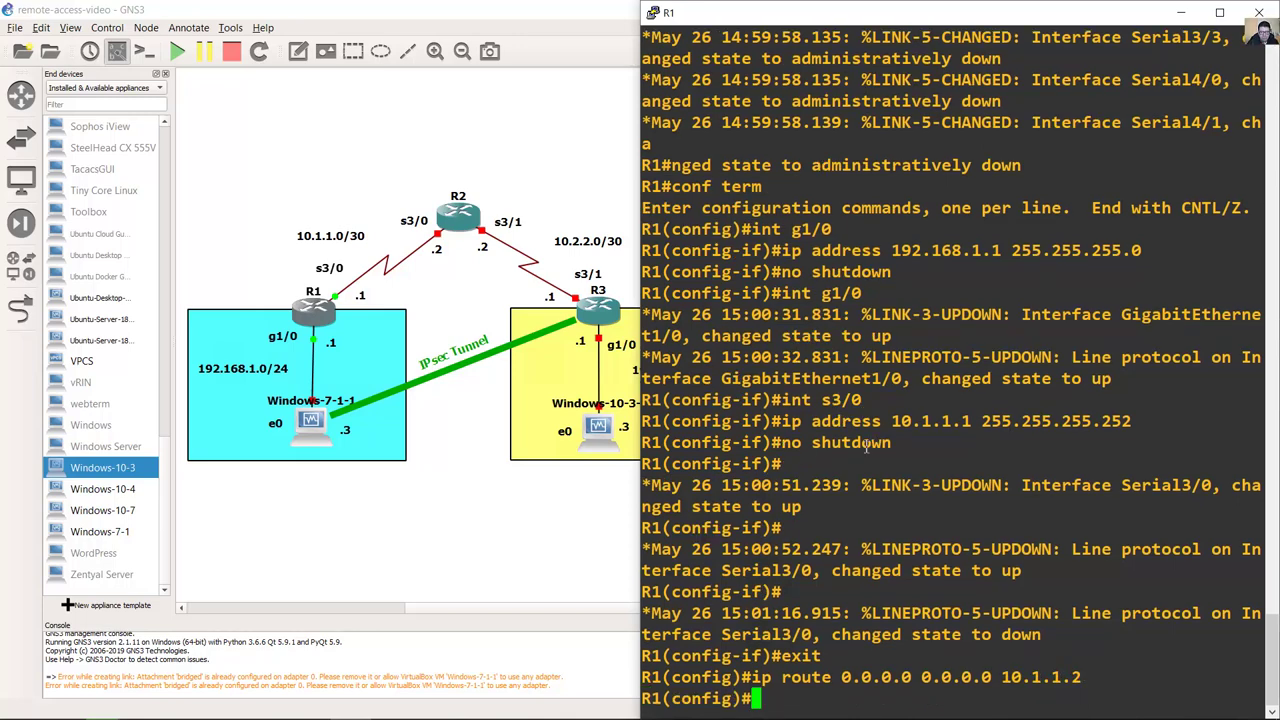
Step: Review R1's running configuration, checking the g1/0 and s3/0 addresses
{"action": "mouse_move", "coordinate": [290, 706]}
{"action": "type", "text": "end"}
{"action": "key", "text": "Return"}
{"action": "type", "text": "show run"}
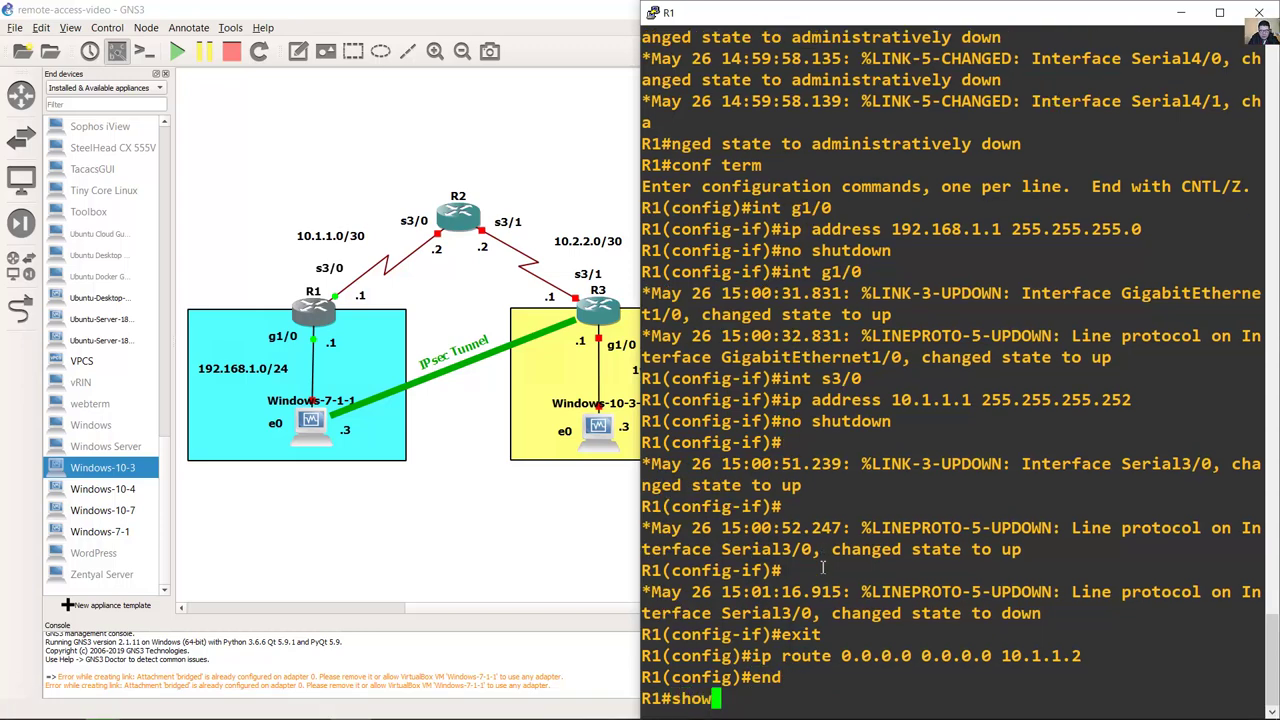
{"action": "key", "text": "Return"}
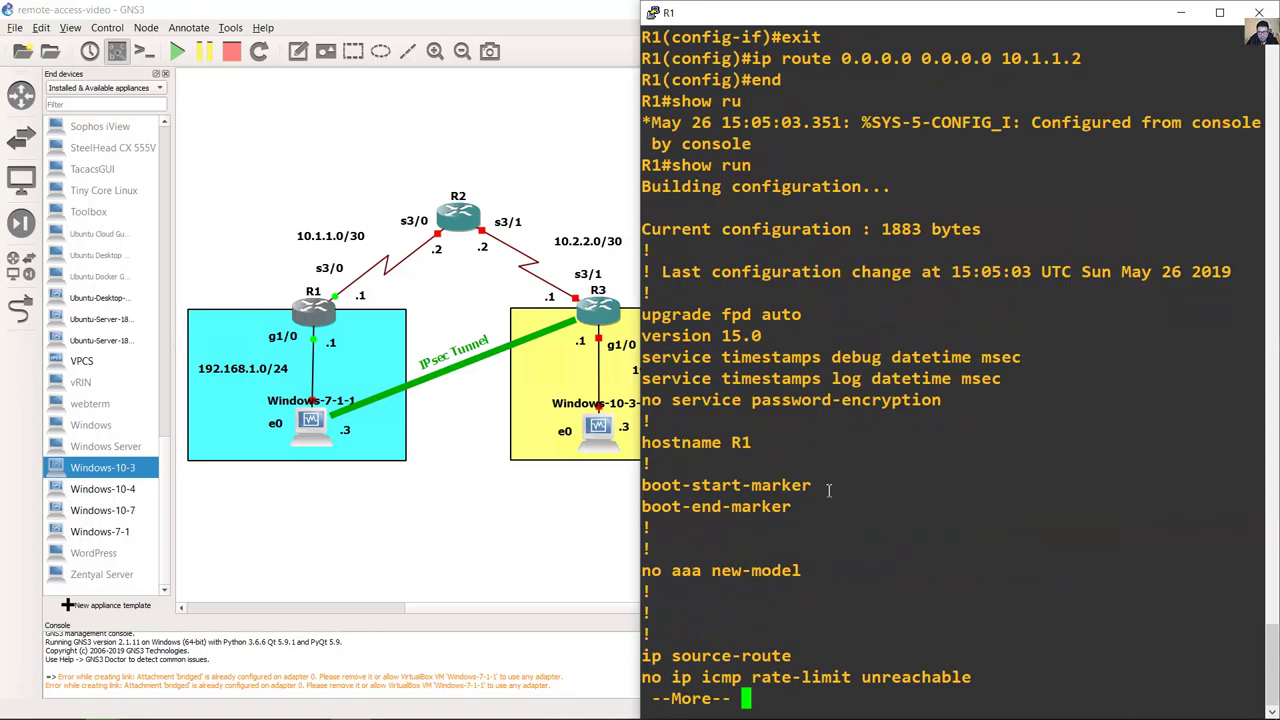
{"action": "key", "text": "space"}
{"action": "key", "text": "space"}
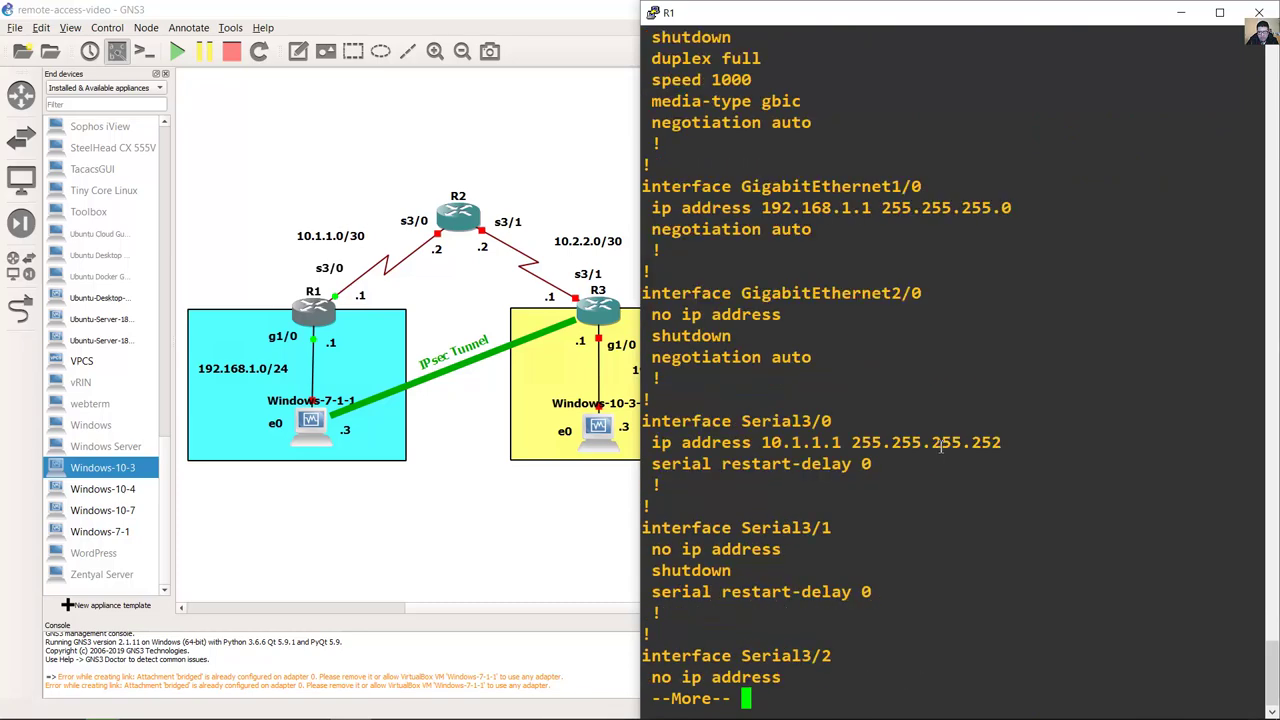
{"action": "left_click_drag", "start_coordinate": [691, 186], "coordinate": [808, 238]}
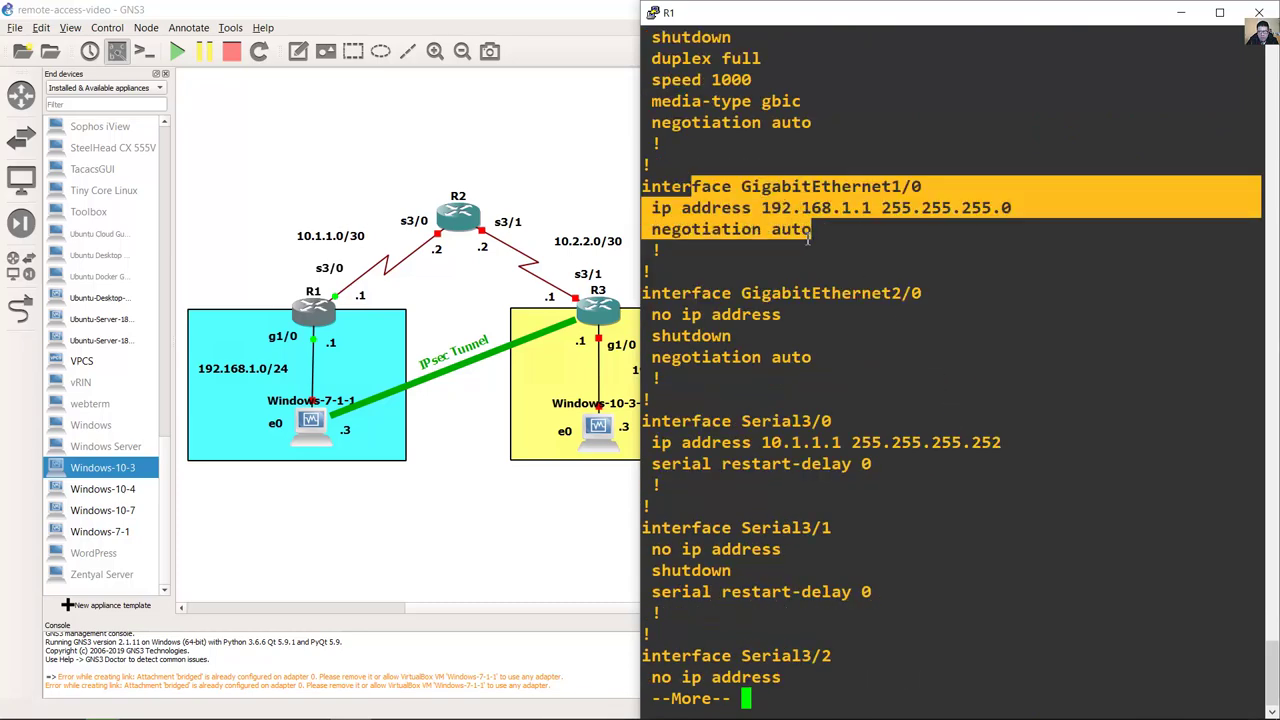
{"action": "left_click_drag", "start_coordinate": [748, 432], "coordinate": [920, 470]}
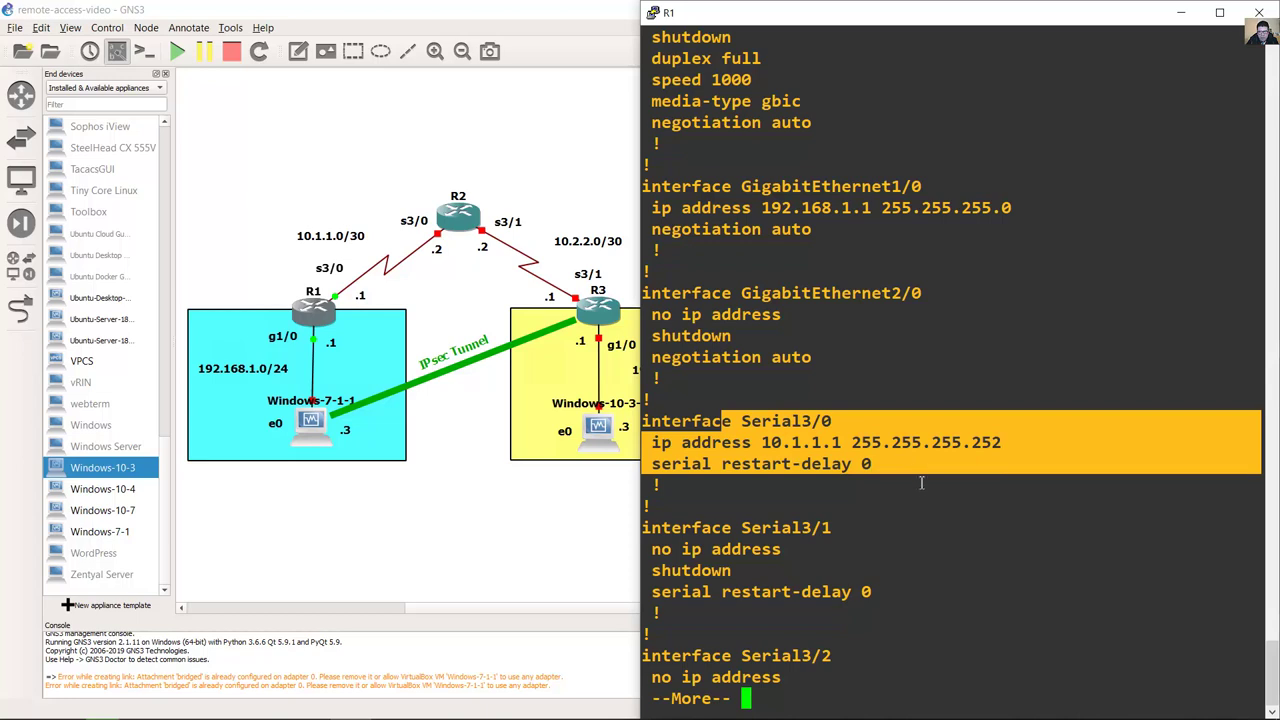
{"action": "left_click", "coordinate": [919, 494]}
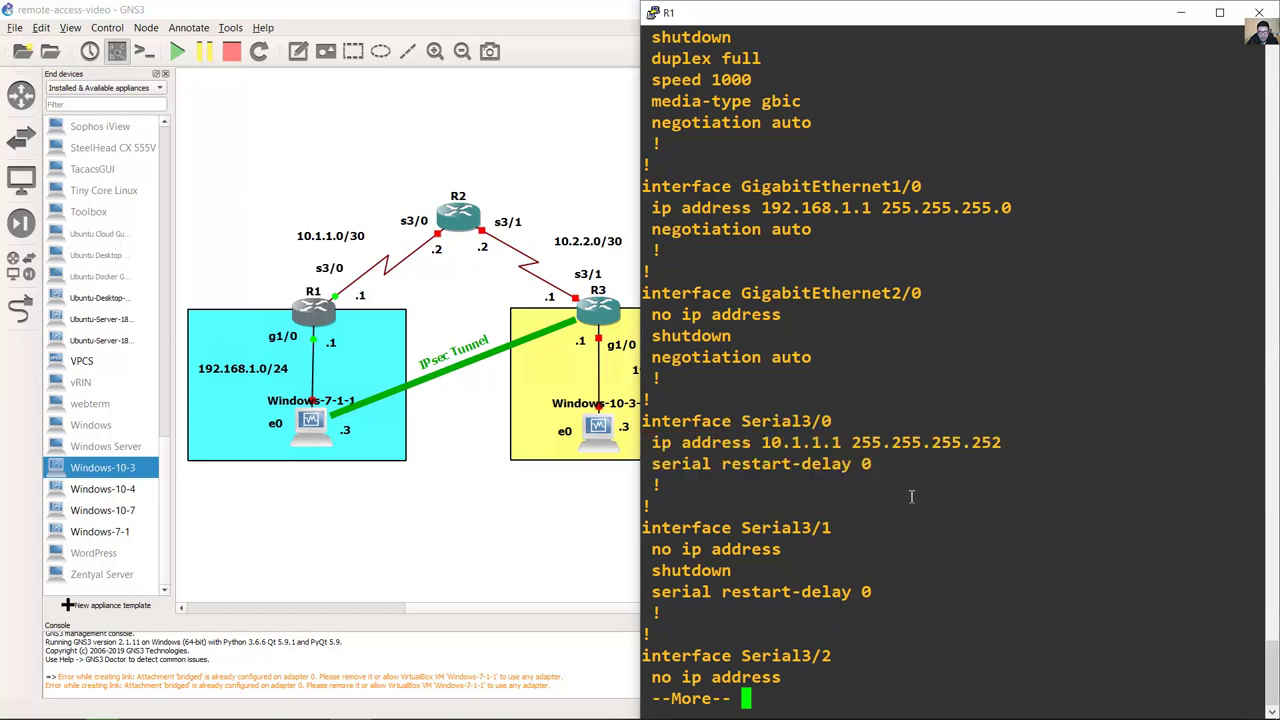
{"action": "key", "text": "space"}
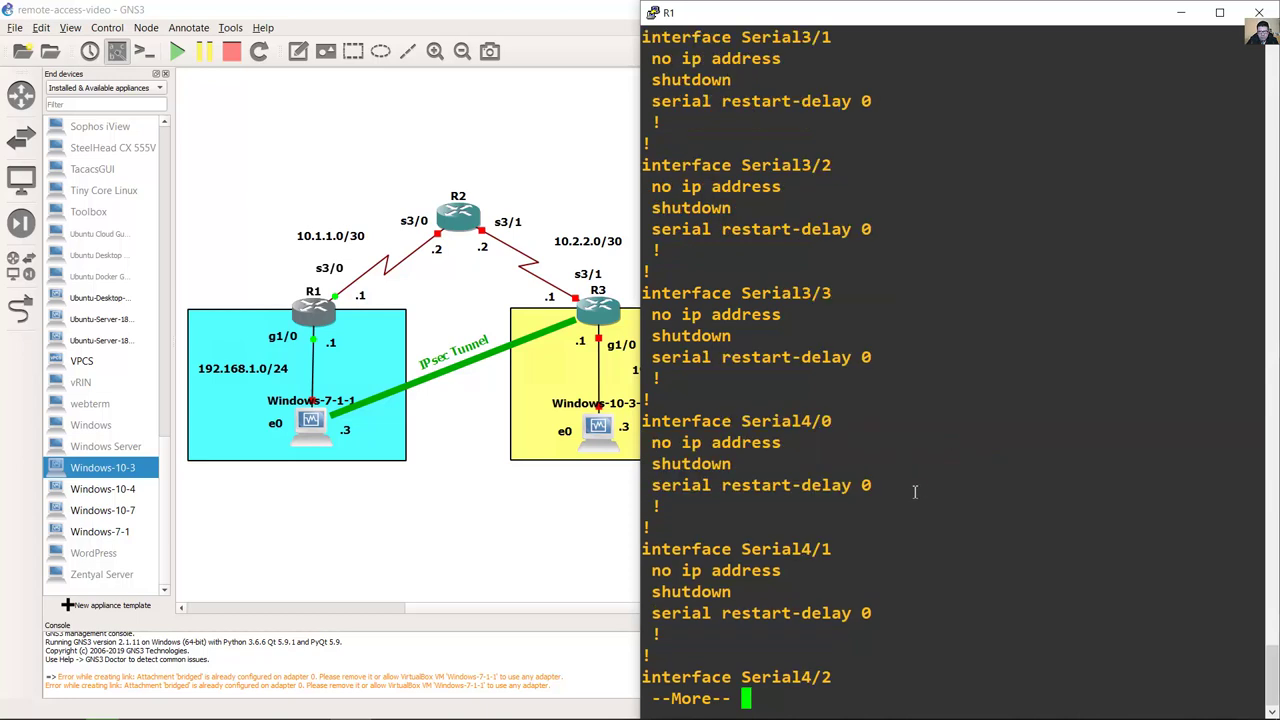
{"action": "key", "text": "space"}
{"action": "key", "text": "space"}
{"action": "key", "text": "space"}
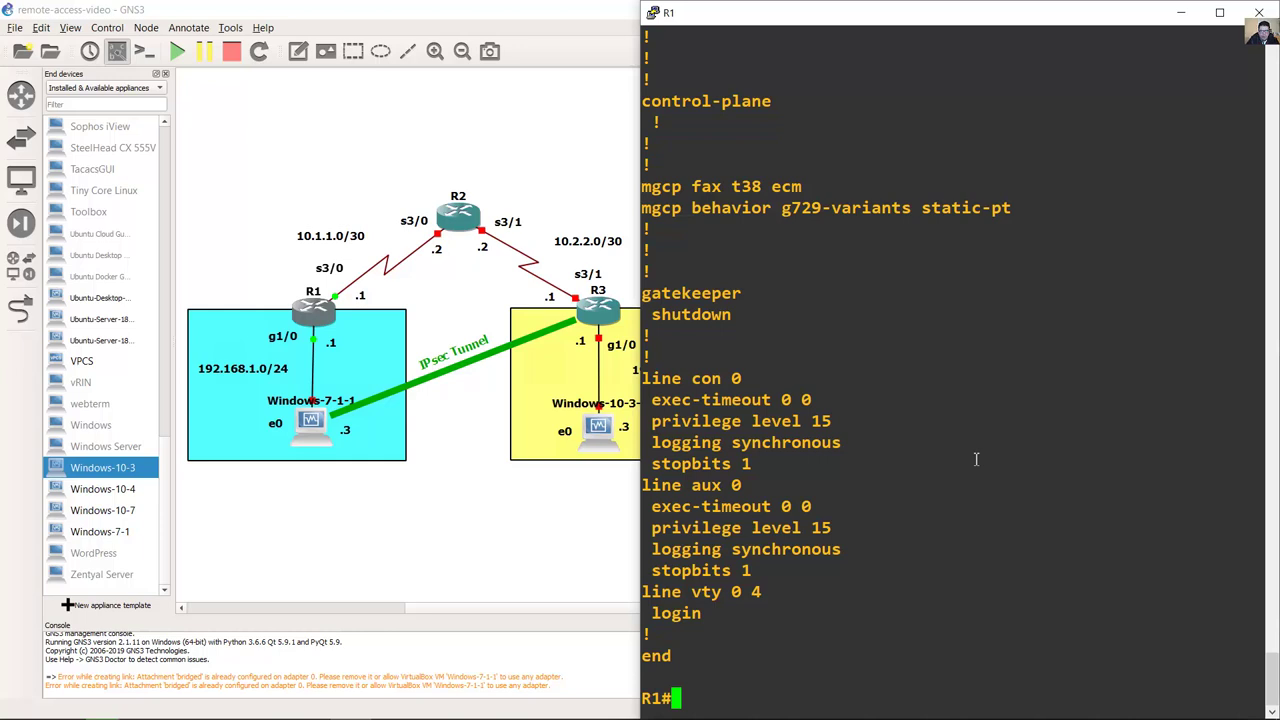
Step: Set clock rate 8064000 on R1's Serial3/0, exit configuration mode, and close the console
{"action": "type", "text": "conf term"}
{"action": "key", "text": "Return"}
{"action": "type", "text": "int s"}
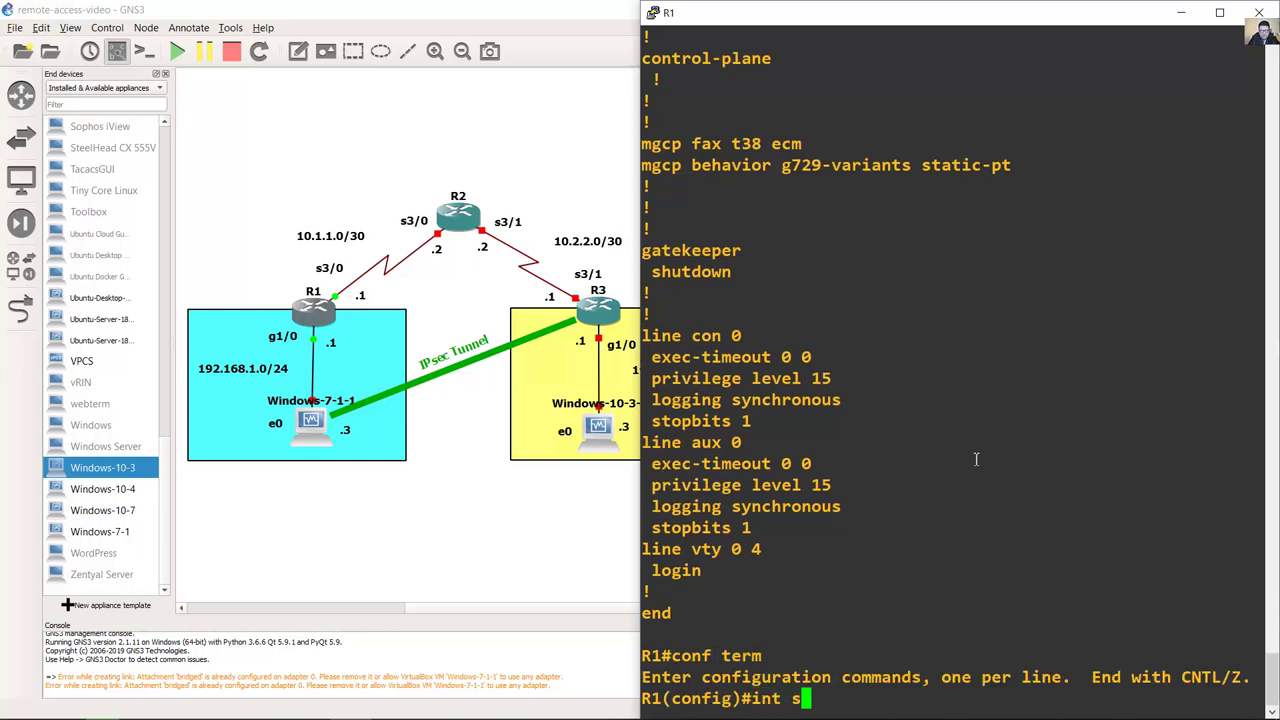
{"action": "type", "text": "3/0"}
{"action": "key", "text": "Return"}
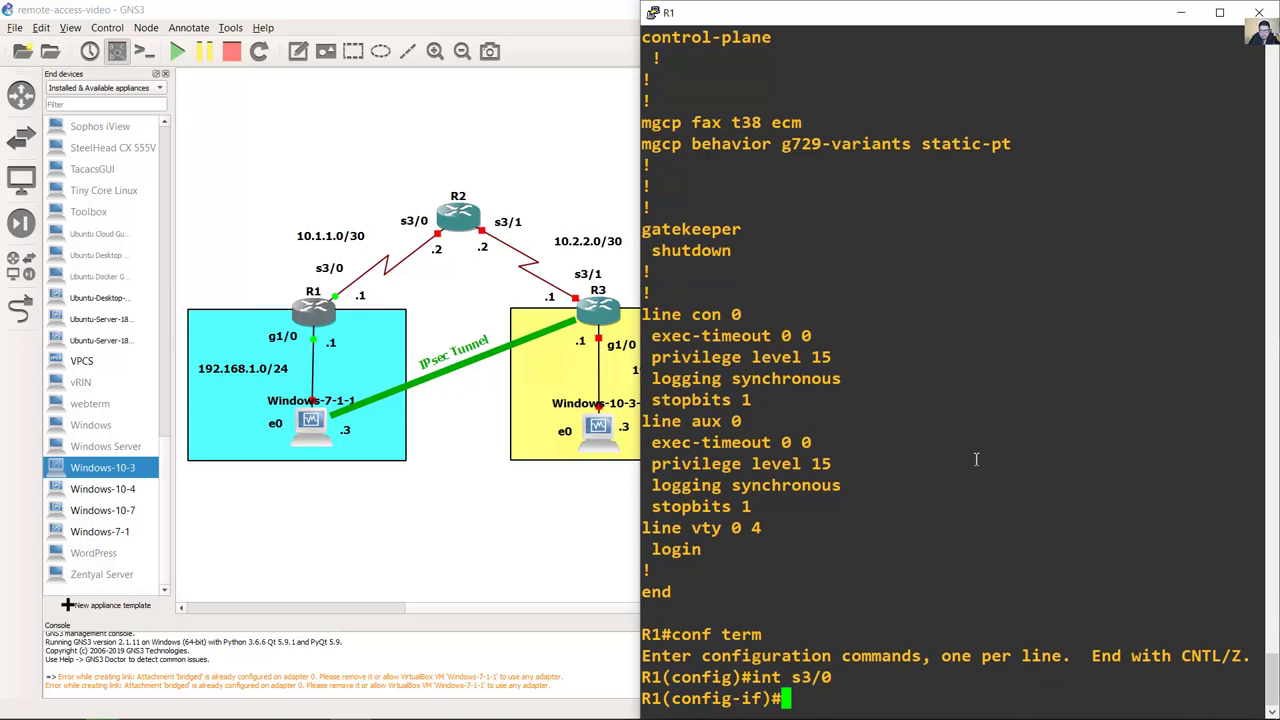
{"action": "type", "text": "clock rate "}
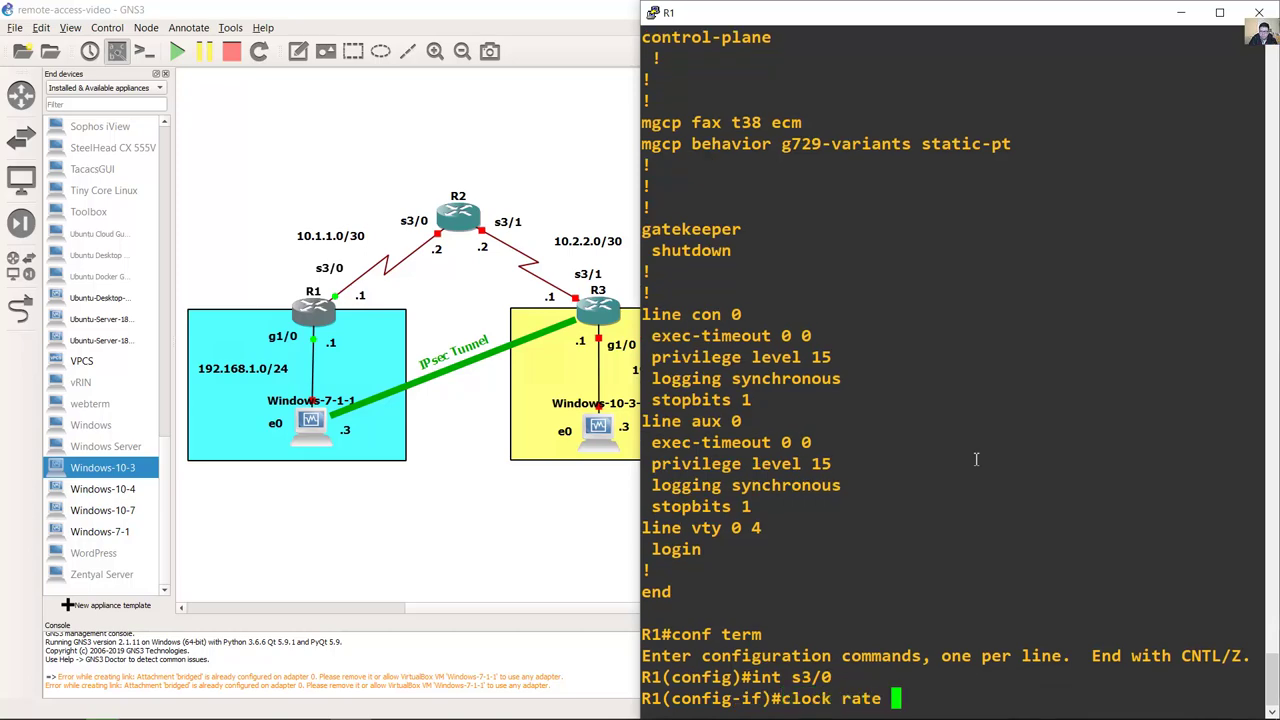
{"action": "type", "text": "?"}
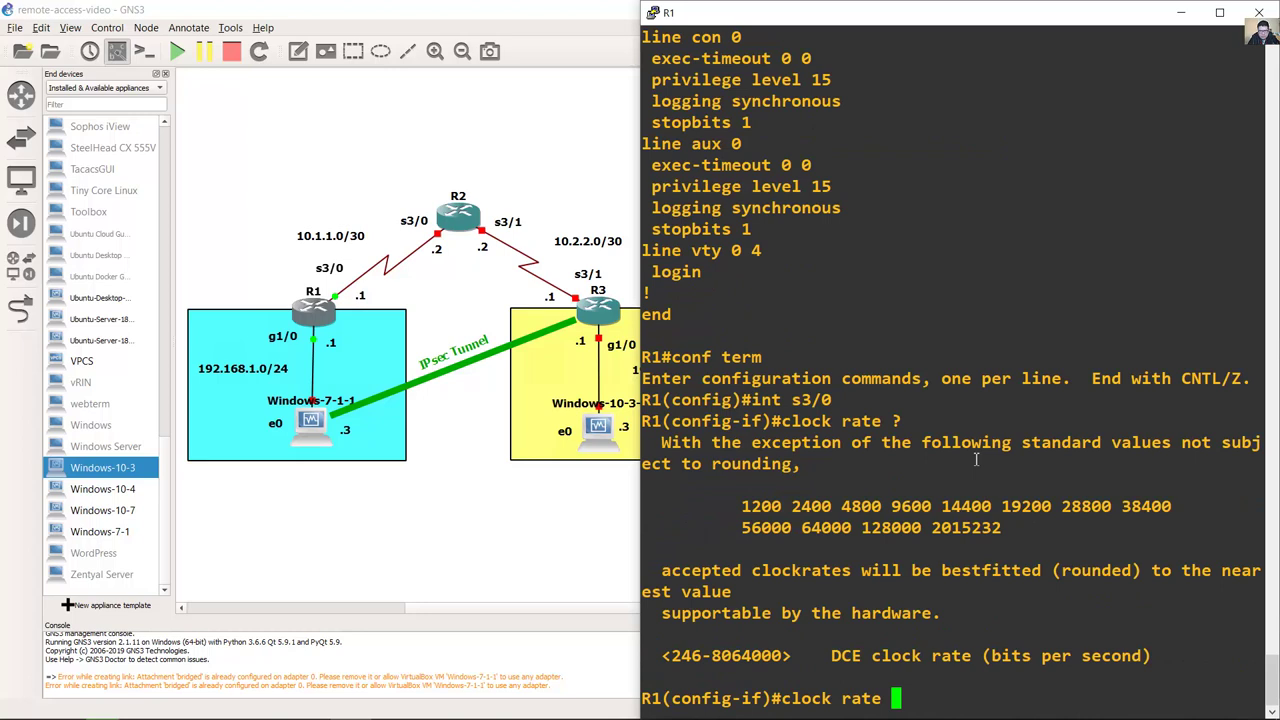
{"action": "type", "text": "8064000"}
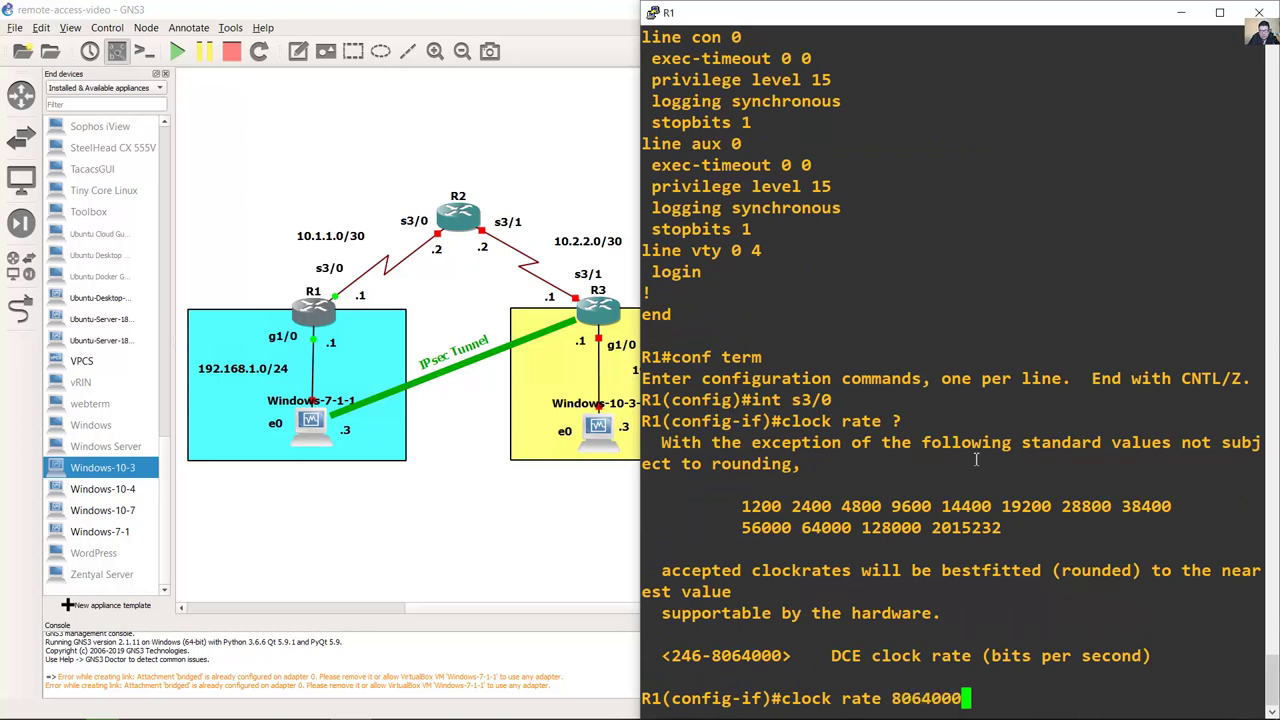
{"action": "key", "text": "Return"}
{"action": "type", "text": "end"}
{"action": "key", "text": "Return"}
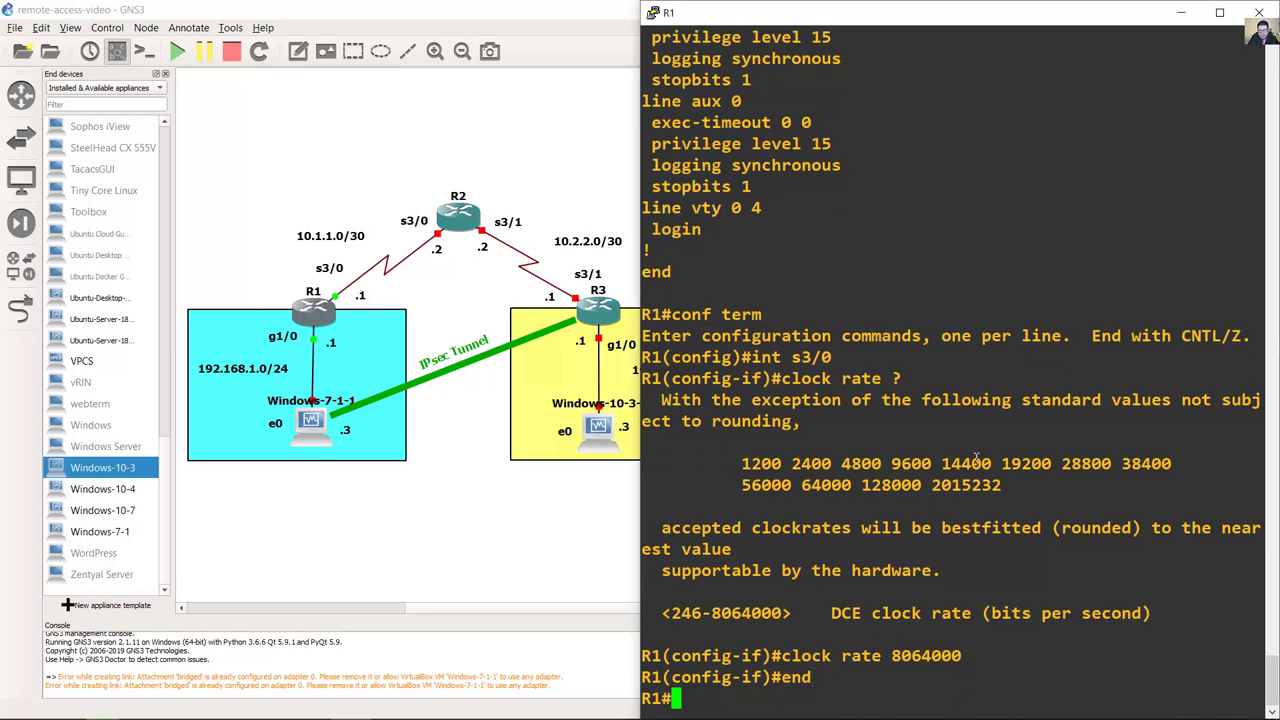
{"action": "key", "text": "alt+Tab"}
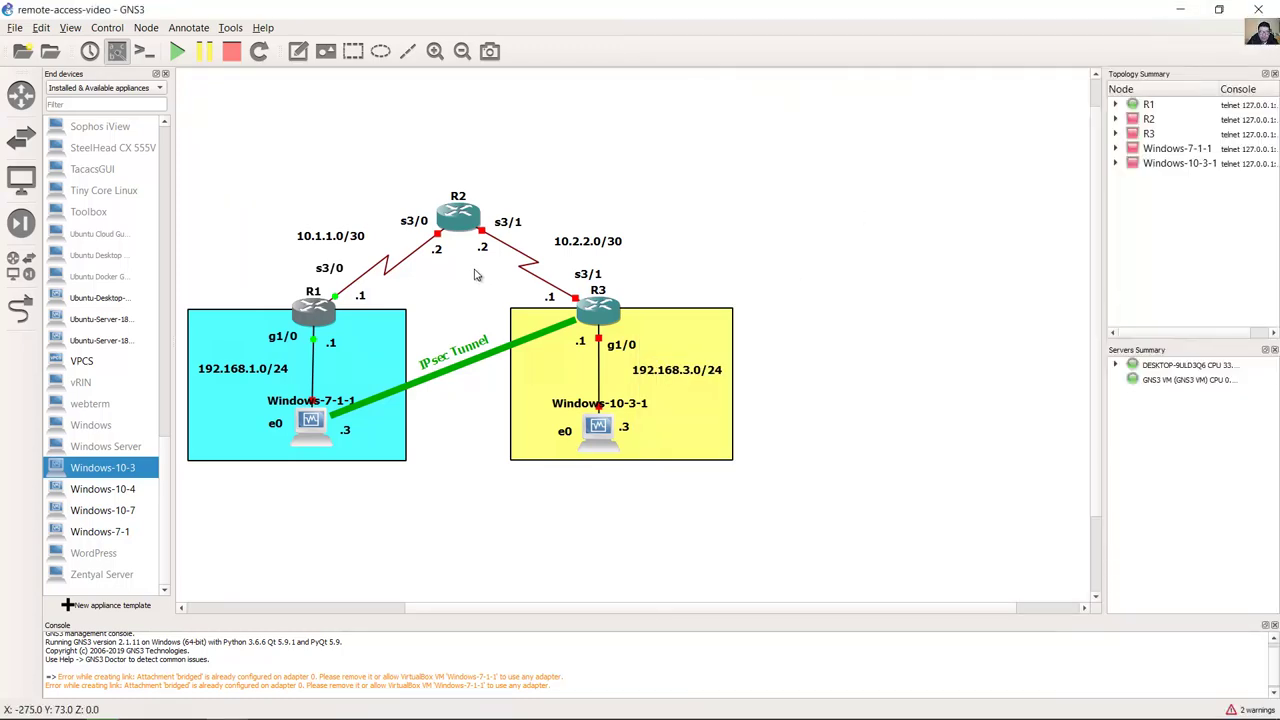
Step: Start router R2 and open its console snapped to the right half of the screen
{"action": "left_click_drag", "start_coordinate": [348, 142], "coordinate": [531, 295]}
{"action": "mouse_move", "coordinate": [577, 701]}
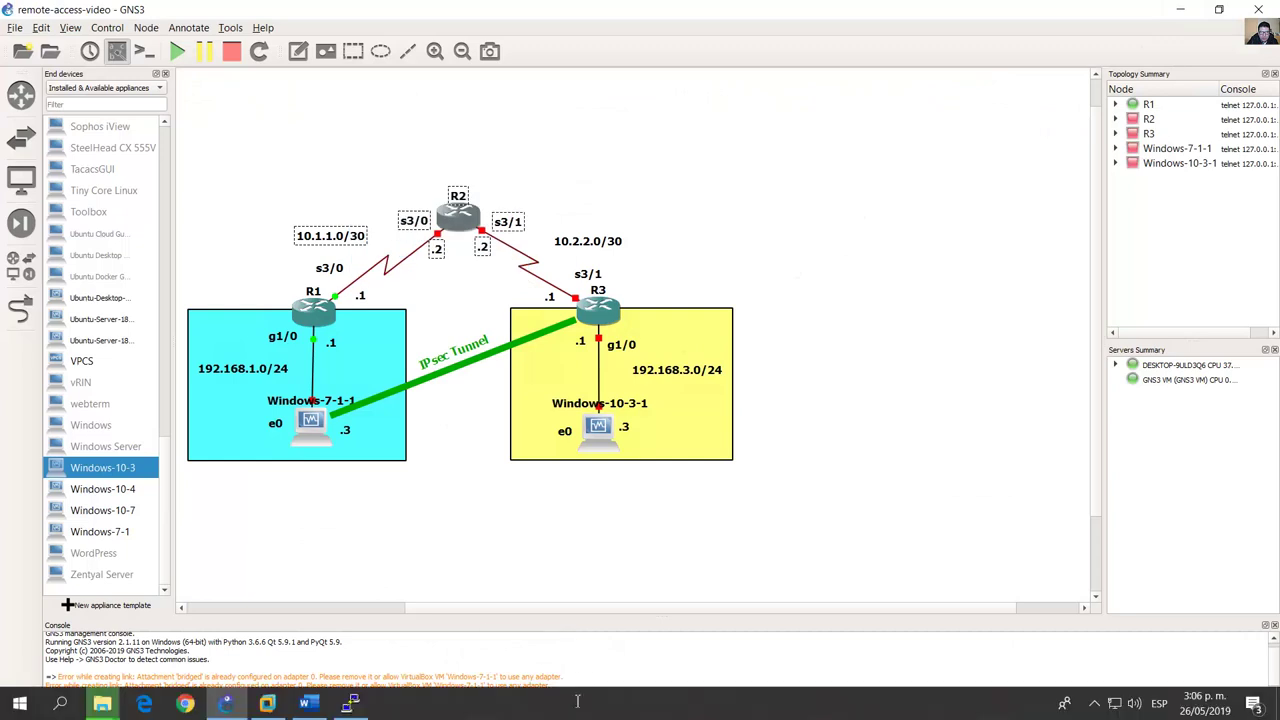
{"action": "right_click", "coordinate": [461, 216]}
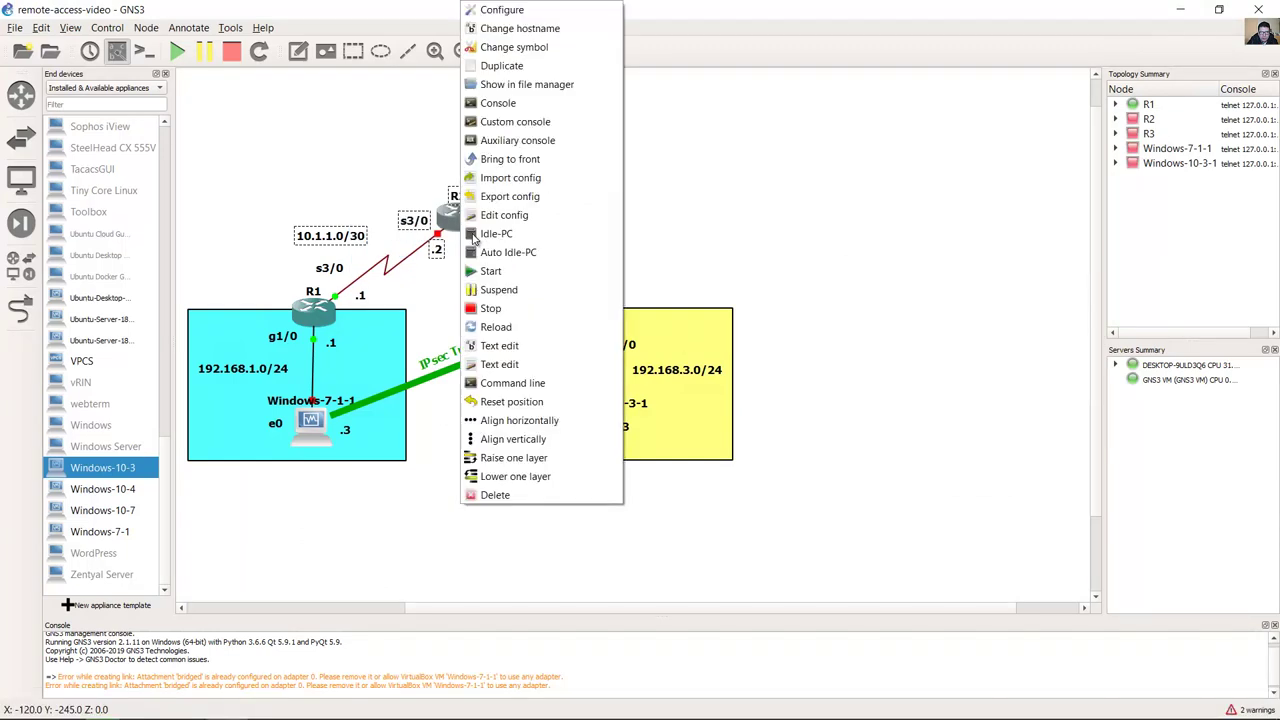
{"action": "left_click", "coordinate": [511, 276]}
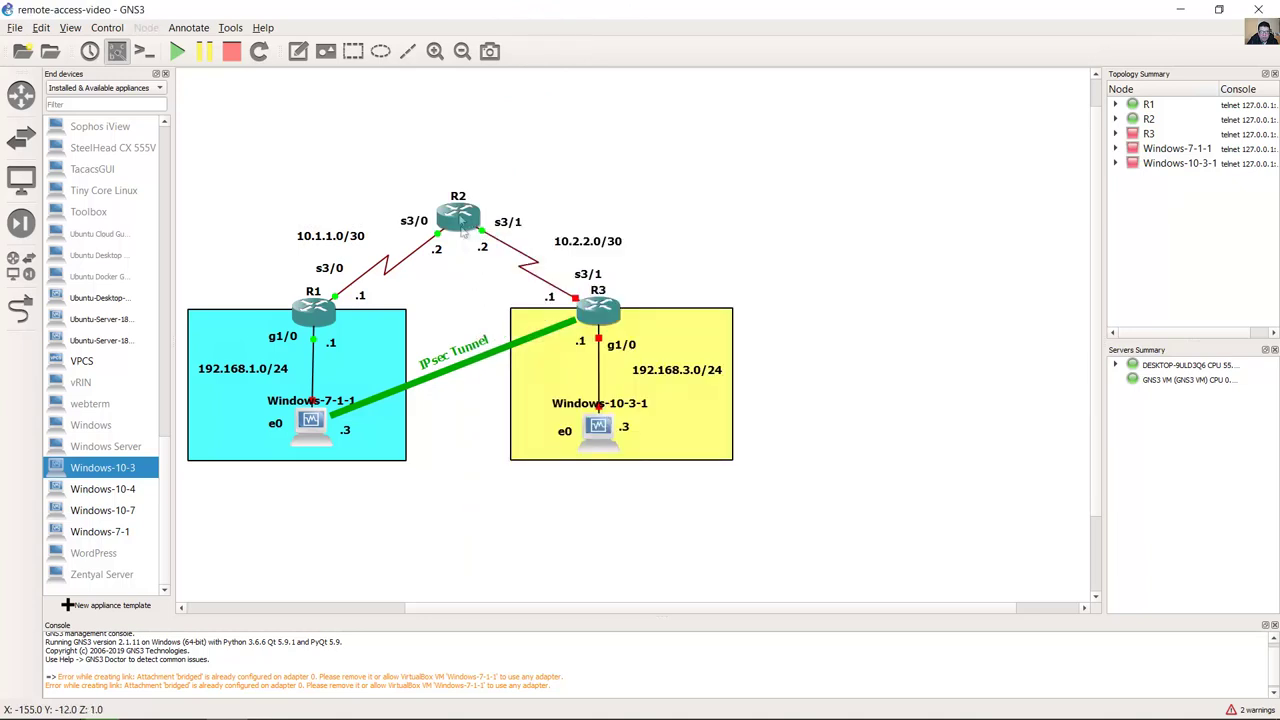
{"action": "double_click", "coordinate": [458, 213]}
{"action": "key", "text": "super+Right"}
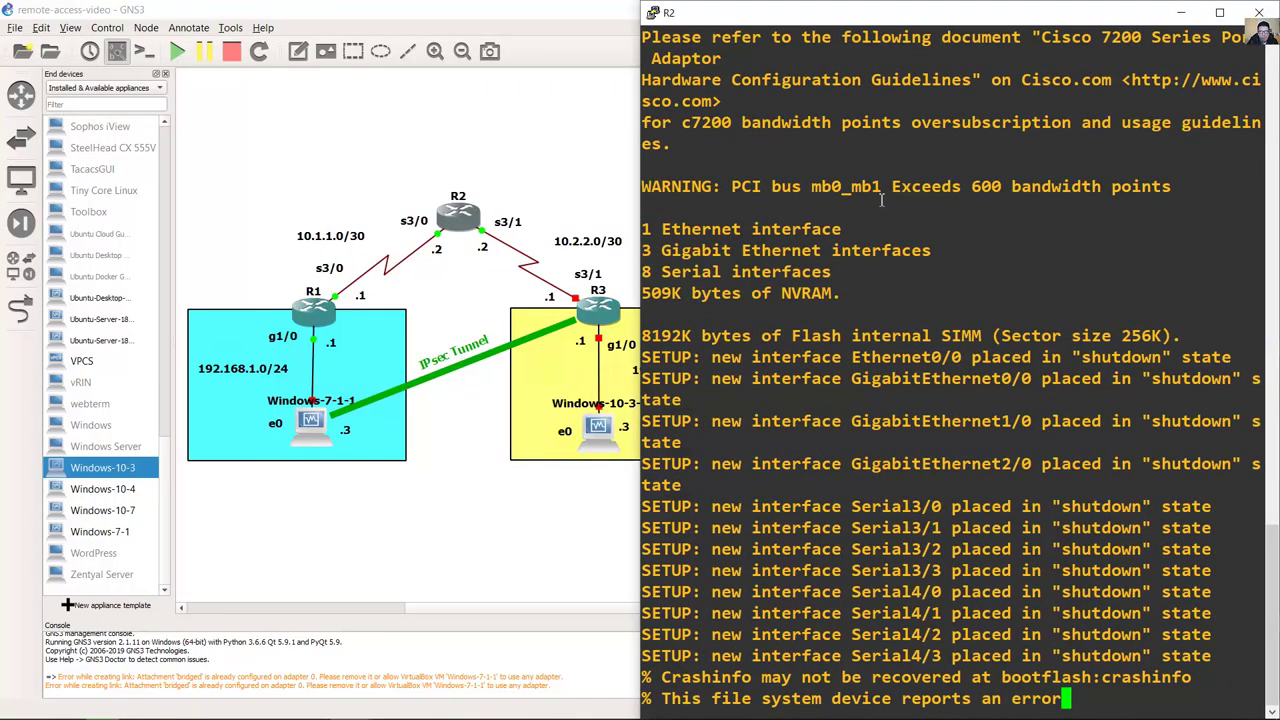
Step: Give R2's s3/0 the address 10.1.1.2 255.255.255.252 and enable it
{"action": "key", "text": "Return"}
{"action": "key", "text": "Return"}
{"action": "key", "text": "Return"}
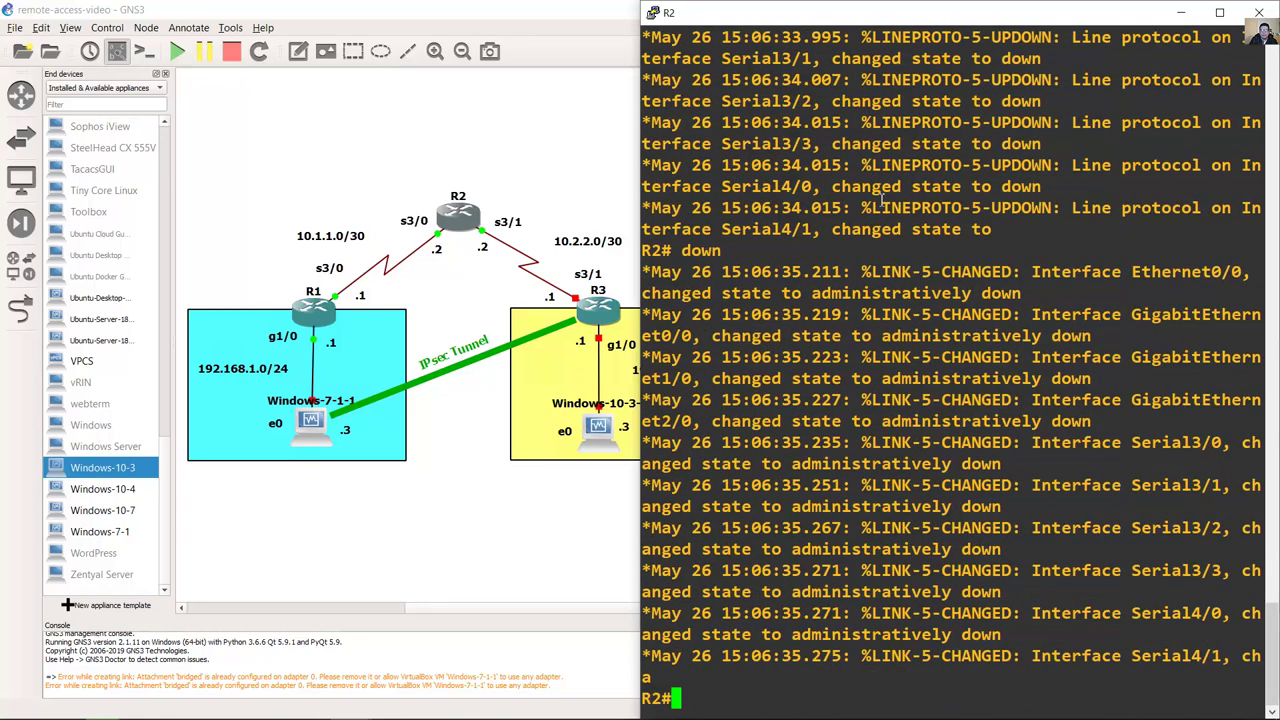
{"action": "key", "text": "Return"}
{"action": "type", "text": "conf term"}
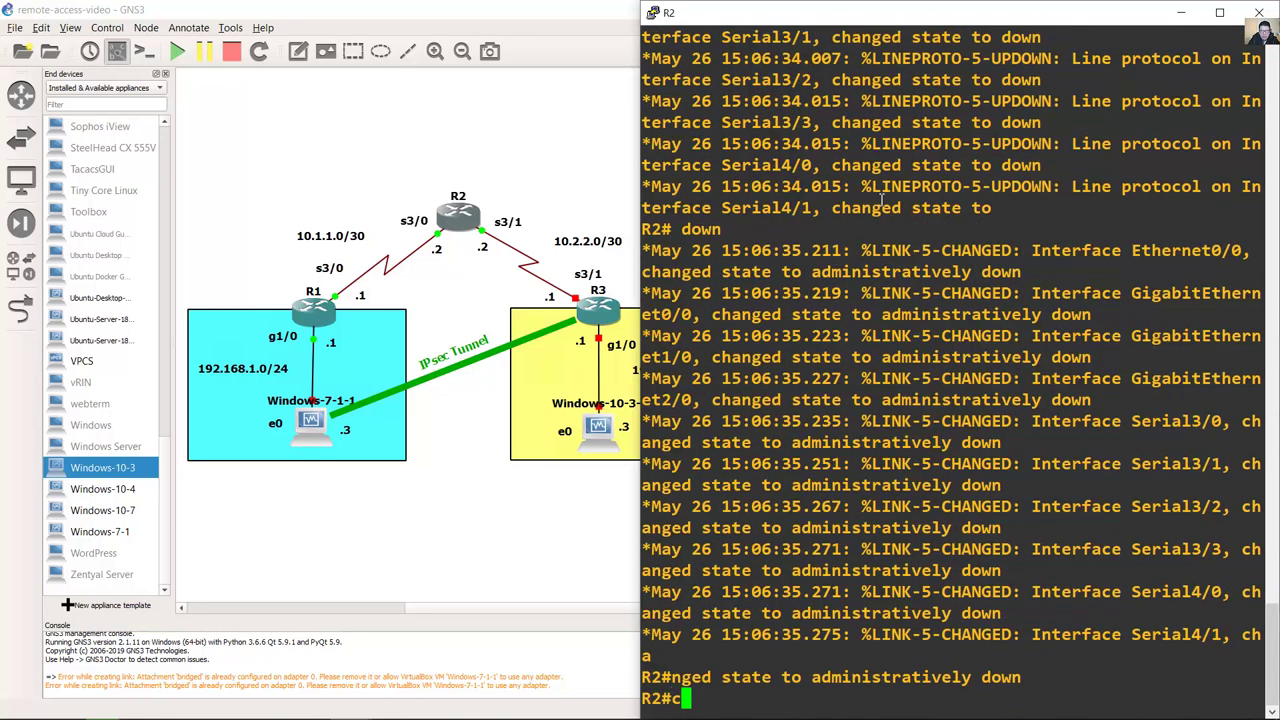
{"action": "key", "text": "Return"}
{"action": "type", "text": "int s"}
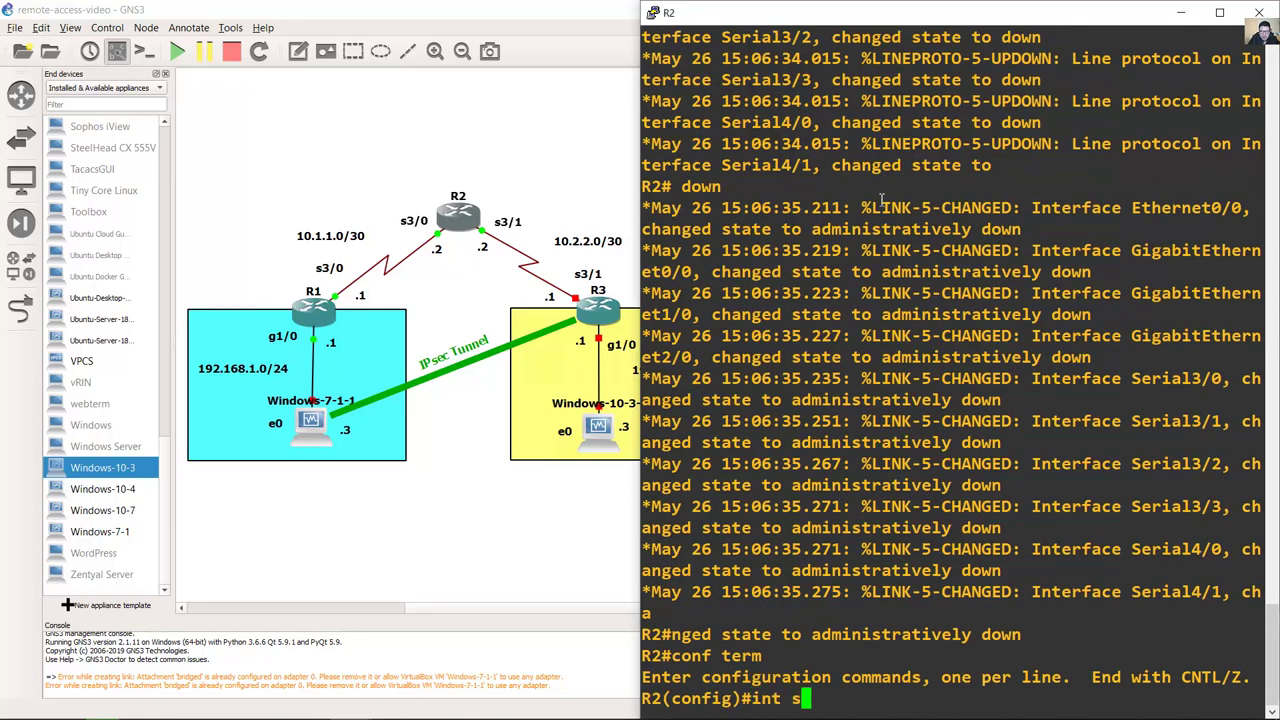
{"action": "type", "text": "3&0"}
{"action": "key", "text": "Return"}
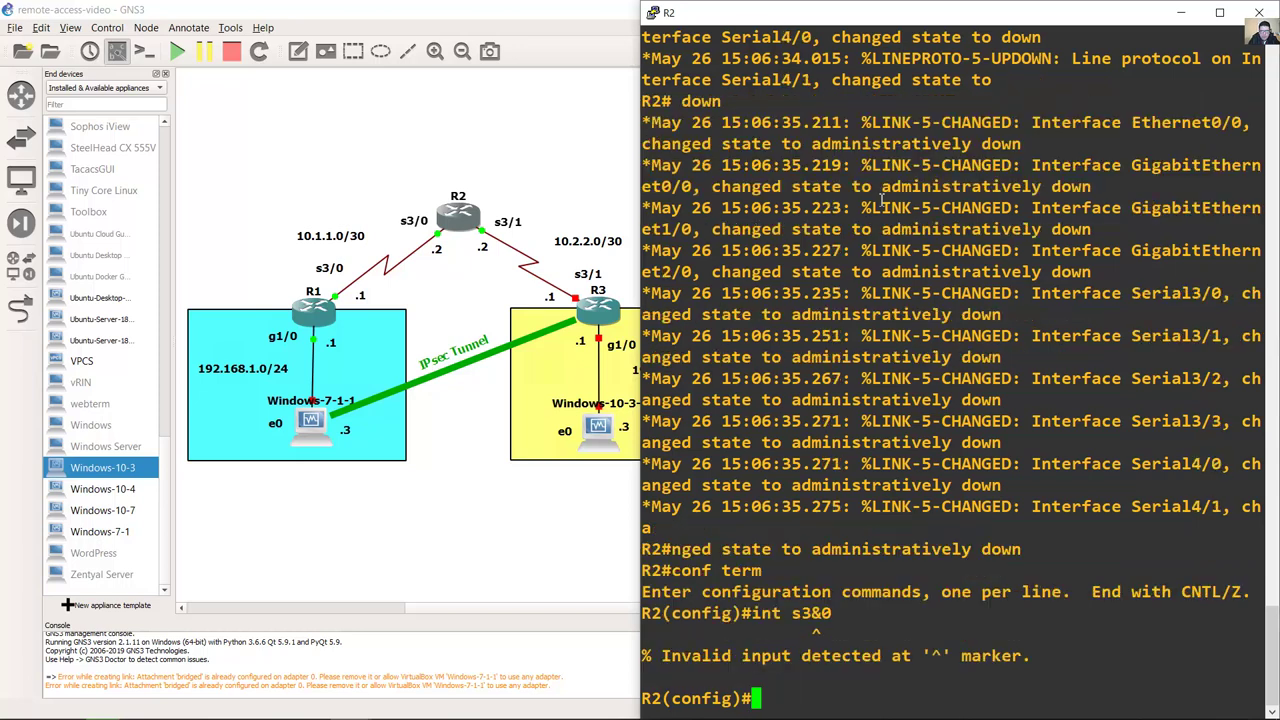
{"action": "type", "text": "ip"}
{"action": "key", "text": "Up"}
{"action": "key", "text": "BackSpace"}
{"action": "key", "text": "BackSpace"}
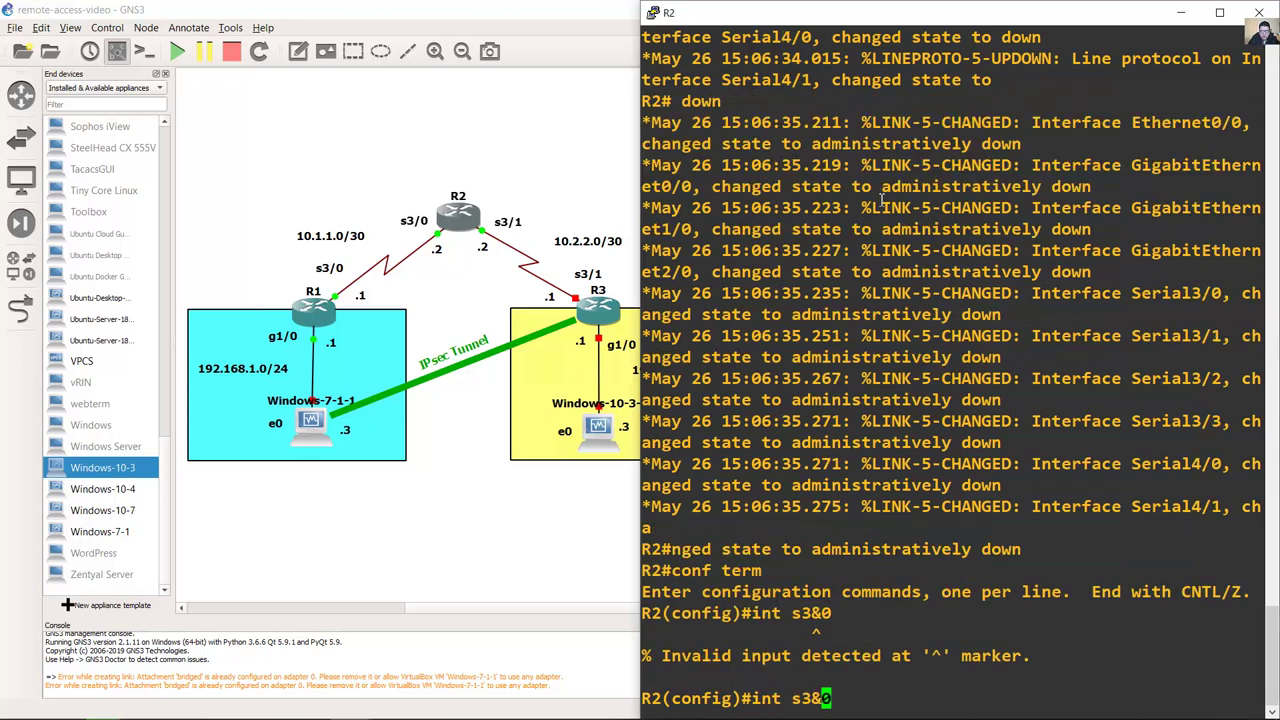
{"action": "type", "text": "/0"}
{"action": "key", "text": "Return"}
{"action": "type", "text": "ipo"}
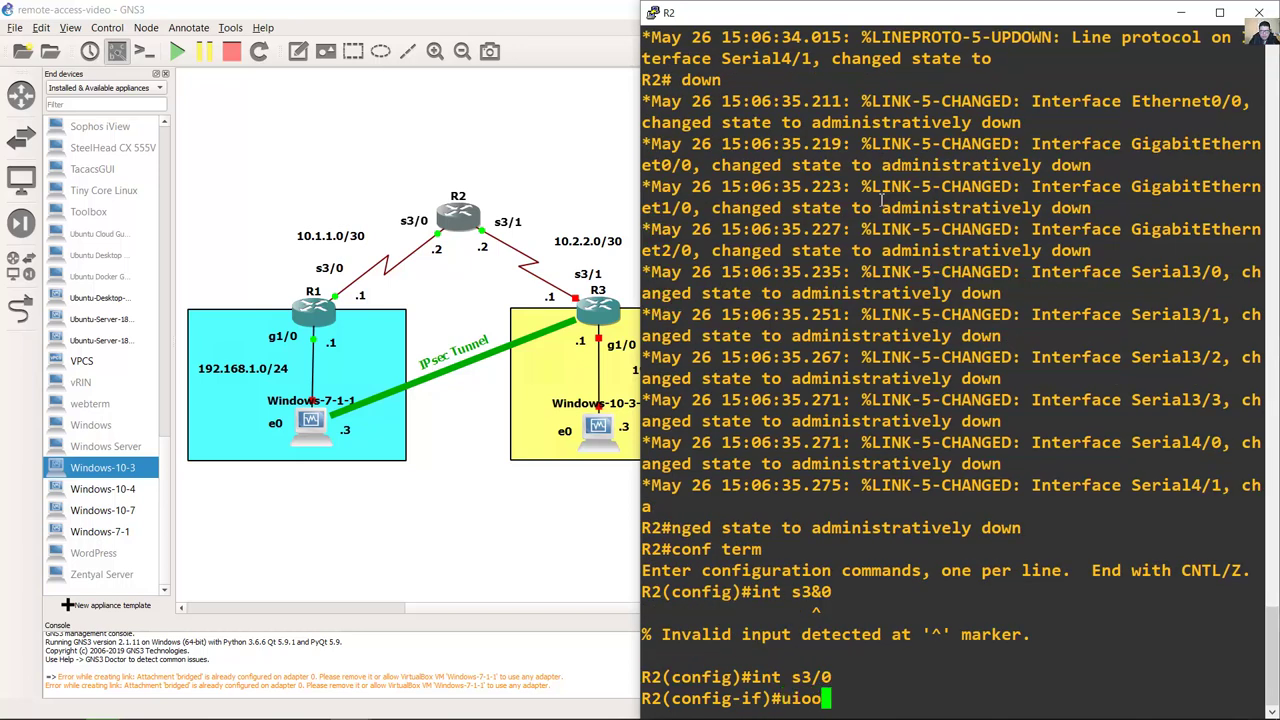
{"action": "key", "text": "BackSpace"}
{"action": "key", "text": "BackSpace"}
{"action": "key", "text": "BackSpace"}
{"action": "type", "text": "ip addre"}
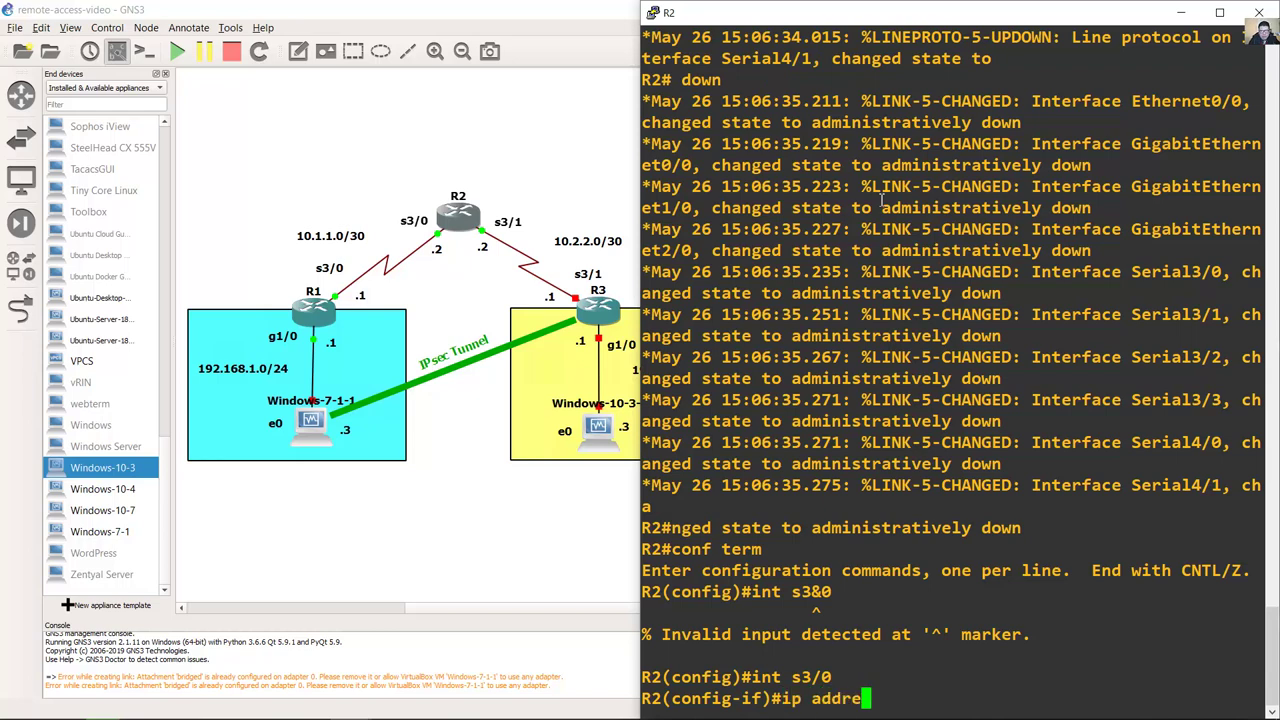
{"action": "type", "text": "ss 10.1.1."}
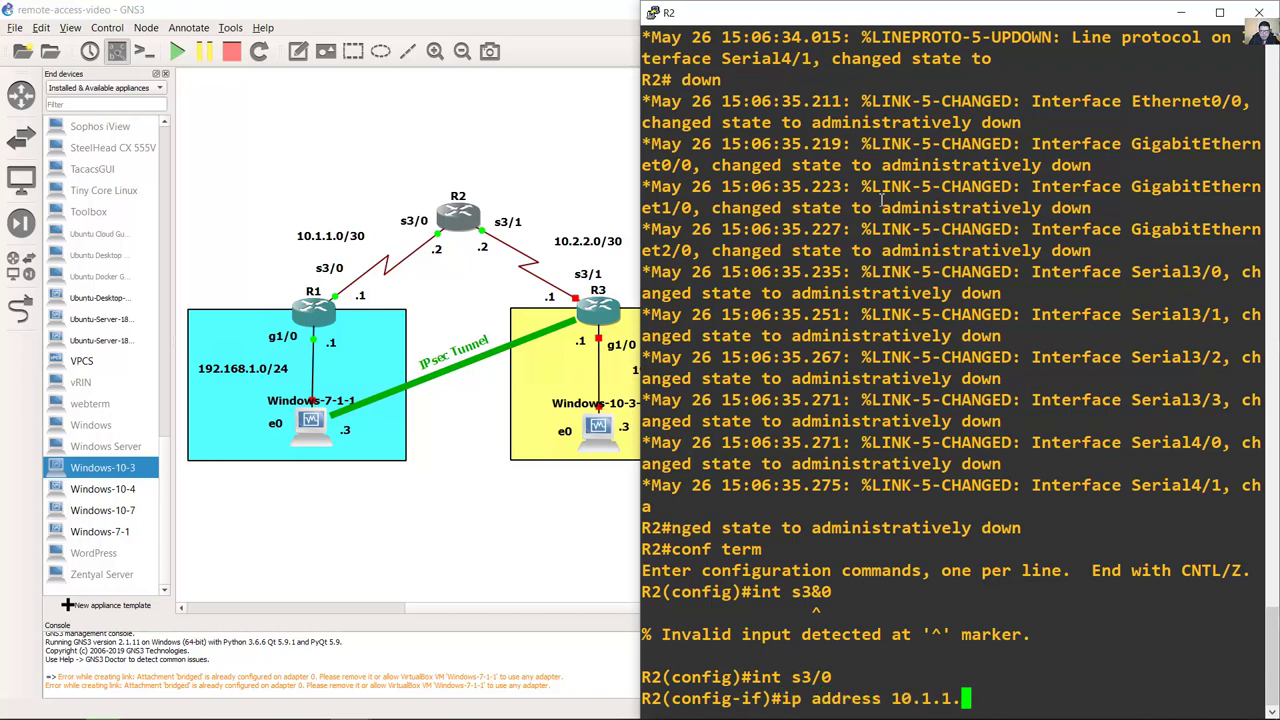
{"action": "type", "text": "2 255.255.255.252"}
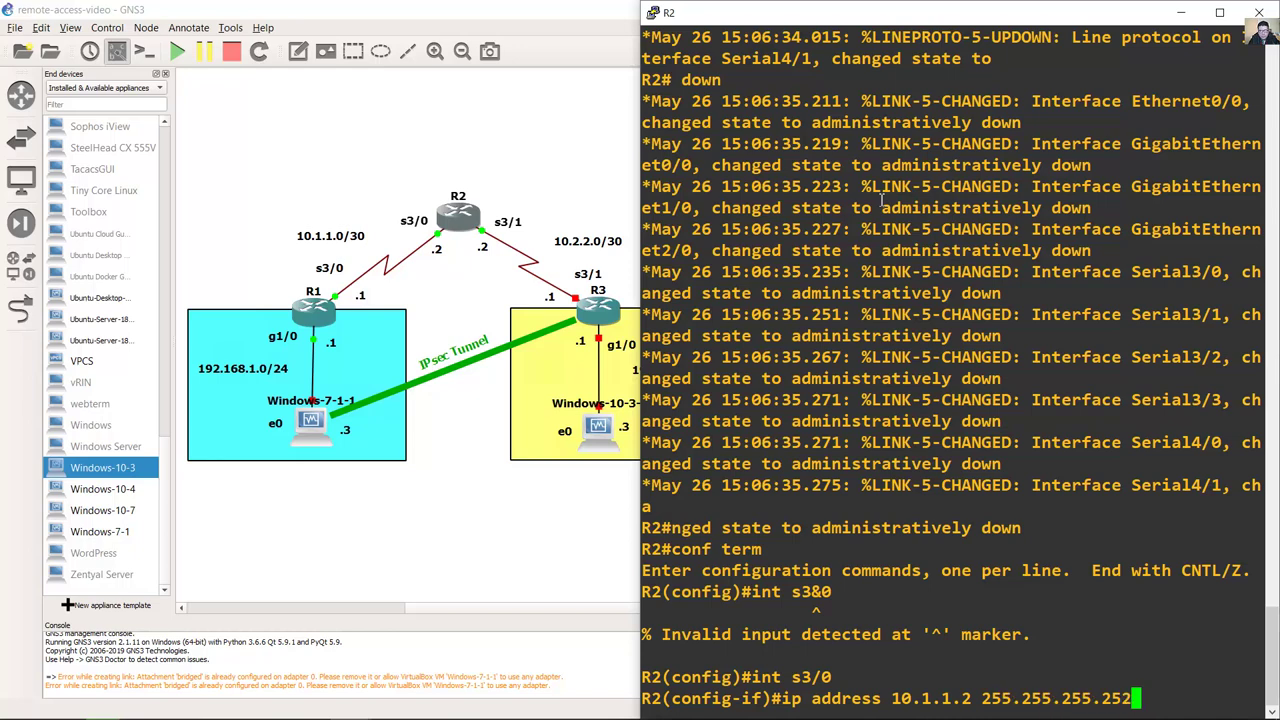
{"action": "key", "text": "Return"}
{"action": "type", "text": "no shutdown"}
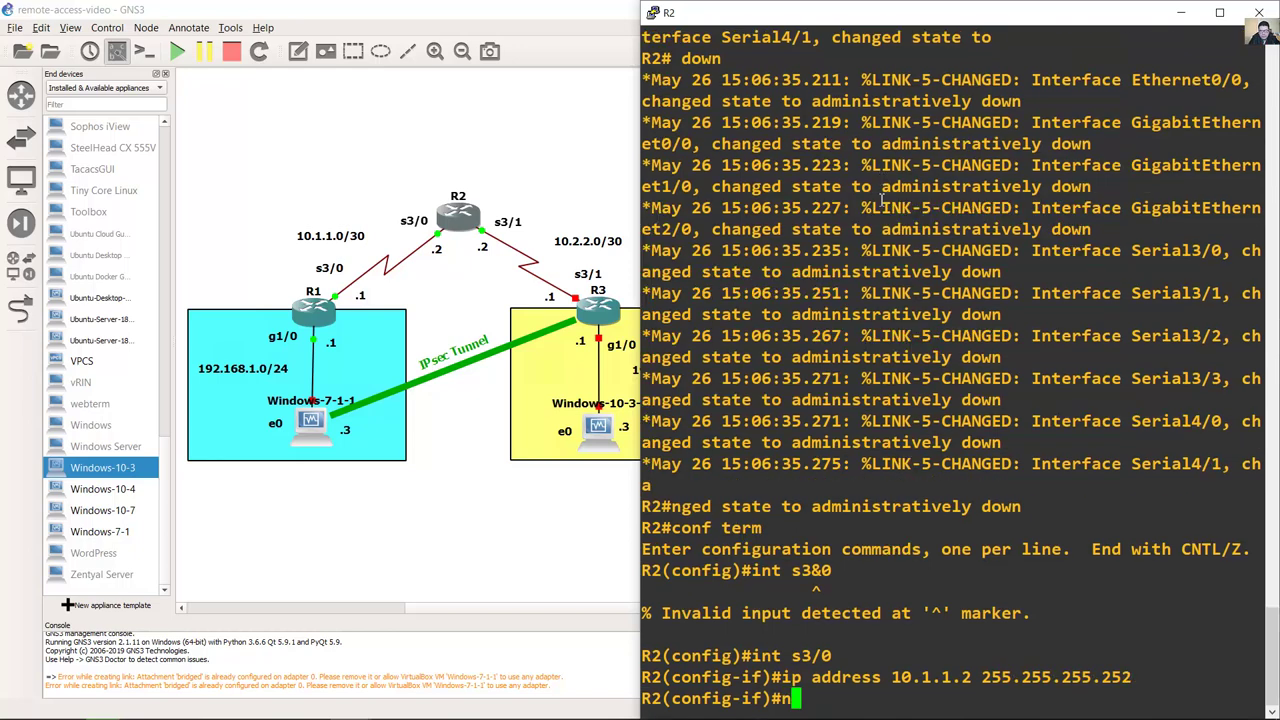
{"action": "key", "text": "Return"}
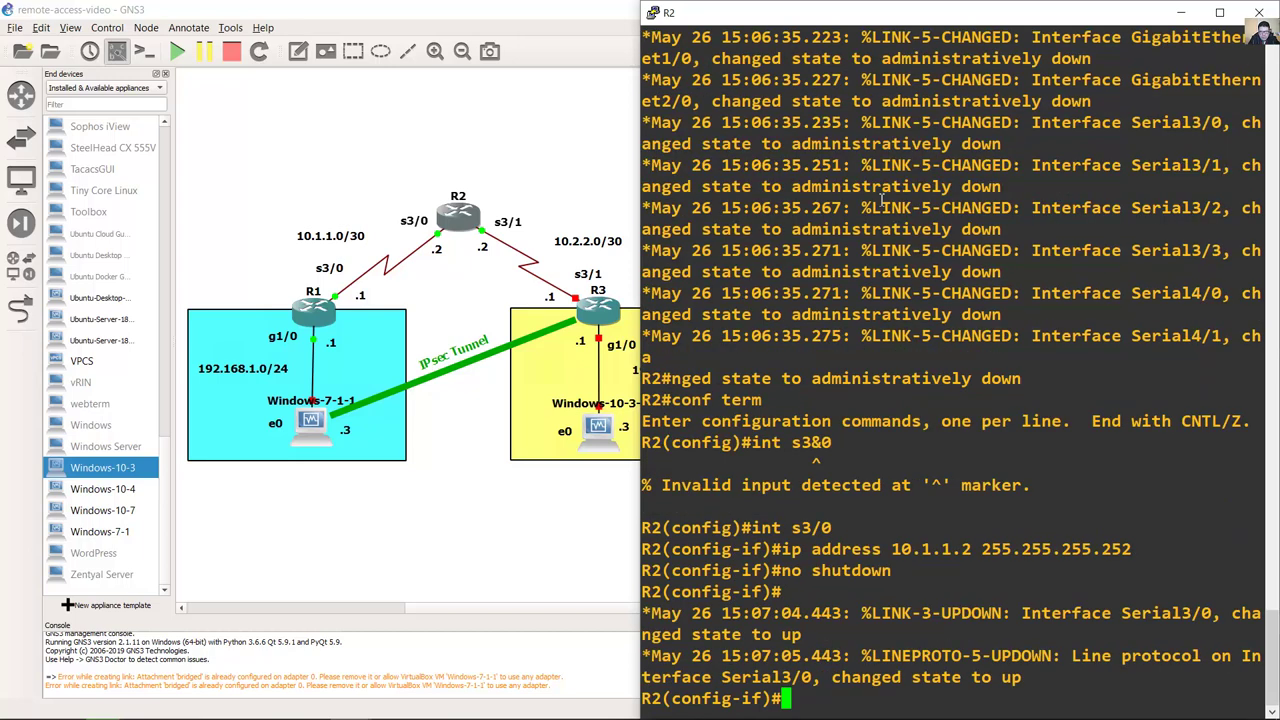
Step: Give R2's s3/1 10.2.2.2 /30 and clock rate 8064000, and bring it up
{"action": "key", "text": "Up"}
{"action": "key", "text": "Up"}
{"action": "key", "text": "Up"}
{"action": "key", "text": "BackSpace"}
{"action": "type", "text": "1"}
{"action": "key", "text": "Return"}
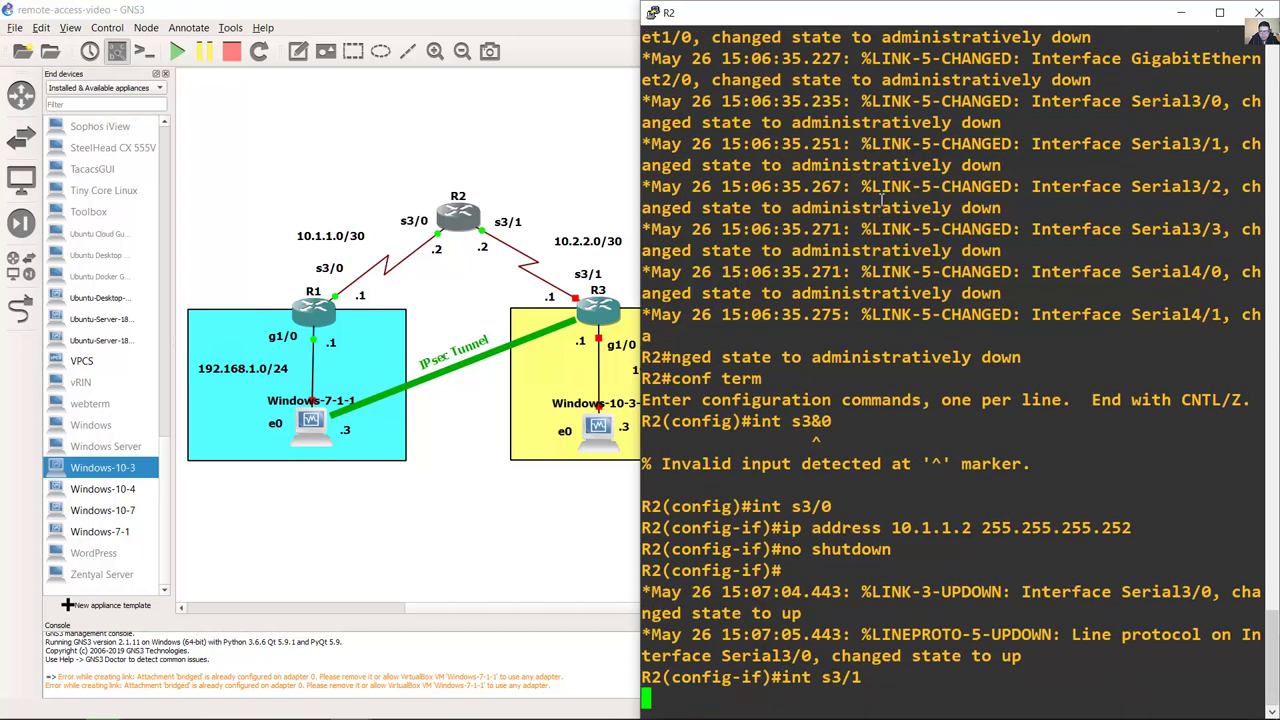
{"action": "key", "text": "Up"}
{"action": "key", "text": "Up"}
{"action": "key", "text": "Up"}
{"action": "key", "text": "Up"}
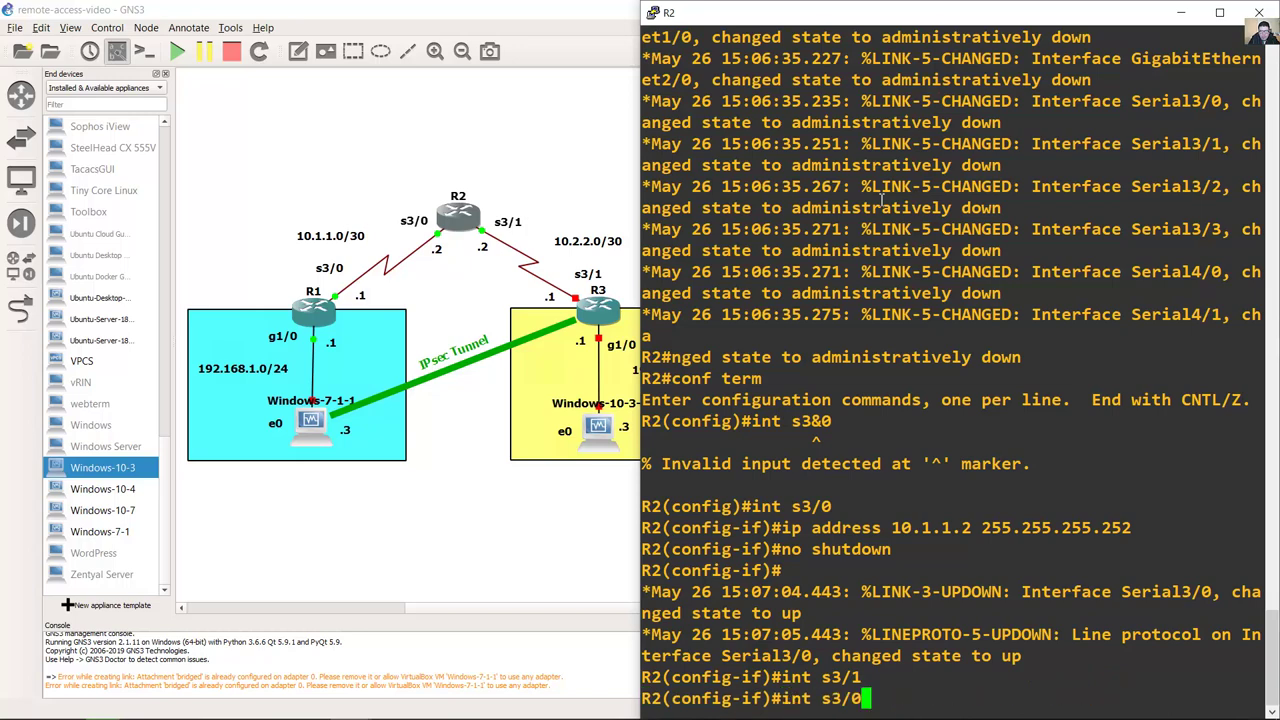
{"action": "key", "text": "Down"}
{"action": "key", "text": "Left"}
{"action": "key", "text": "Left"}
{"action": "key", "text": "Left"}
{"action": "key", "text": "Left"}
{"action": "key", "text": "Left"}
{"action": "key", "text": "Left"}
{"action": "key", "text": "Left"}
{"action": "key", "text": "Left"}
{"action": "key", "text": "Left"}
{"action": "key", "text": "Left"}
{"action": "key", "text": "Left"}
{"action": "key", "text": "Left"}
{"action": "key", "text": "Left"}
{"action": "key", "text": "Left"}
{"action": "key", "text": "Left"}
{"action": "key", "text": "Left"}
{"action": "key", "text": "Left"}
{"action": "key", "text": "Left"}
{"action": "key", "text": "Left"}
{"action": "key", "text": "Left"}
{"action": "key", "text": "Left"}
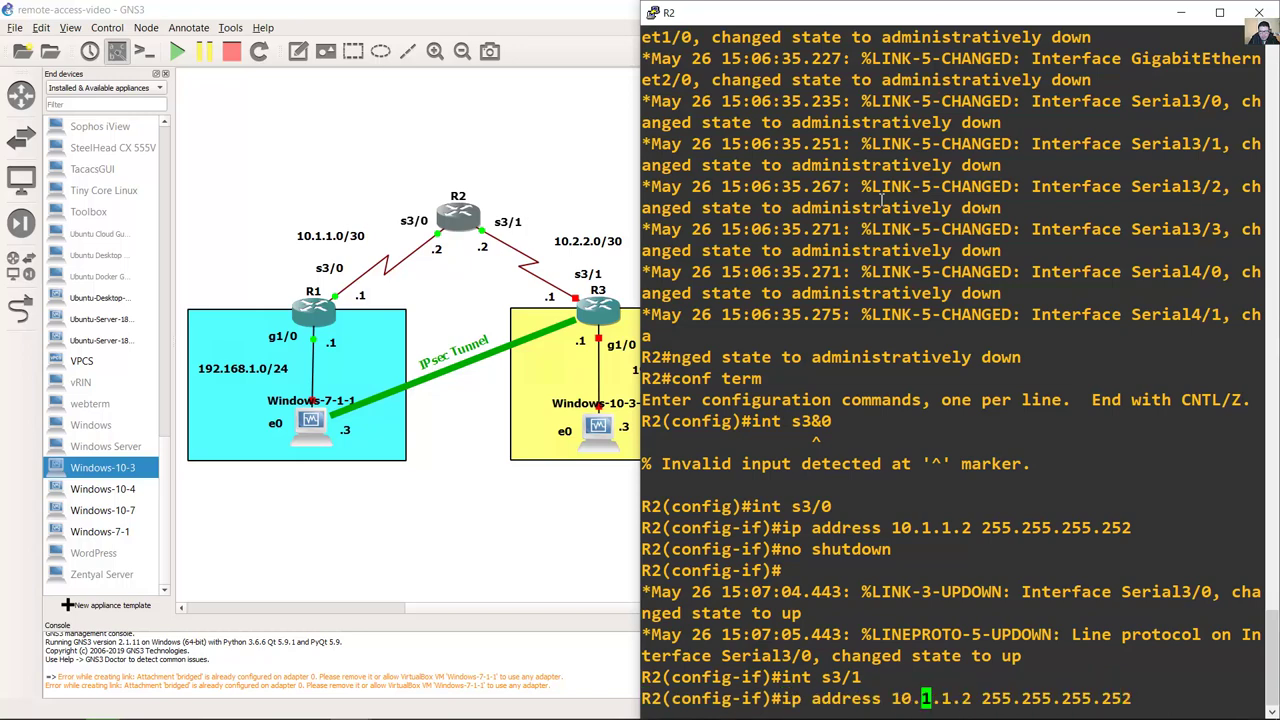
{"action": "key", "text": "Right"}
{"action": "key", "text": "BackSpace"}
{"action": "type", "text": "2"}
{"action": "key", "text": "Right"}
{"action": "key", "text": "Right"}
{"action": "key", "text": "BackSpace"}
{"action": "type", "text": "2"}
{"action": "key", "text": "Right"}
{"action": "key", "text": "Right"}
{"action": "key", "text": "Right"}
{"action": "key", "text": "Right"}
{"action": "key", "text": "Right"}
{"action": "key", "text": "Right"}
{"action": "key", "text": "Right"}
{"action": "key", "text": "Right"}
{"action": "key", "text": "Right"}
{"action": "key", "text": "Right"}
{"action": "key", "text": "Right"}
{"action": "key", "text": "Right"}
{"action": "key", "text": "Right"}
{"action": "key", "text": "Right"}
{"action": "key", "text": "Right"}
{"action": "key", "text": "Right"}
{"action": "key", "text": "Right"}
{"action": "key", "text": "Return"}
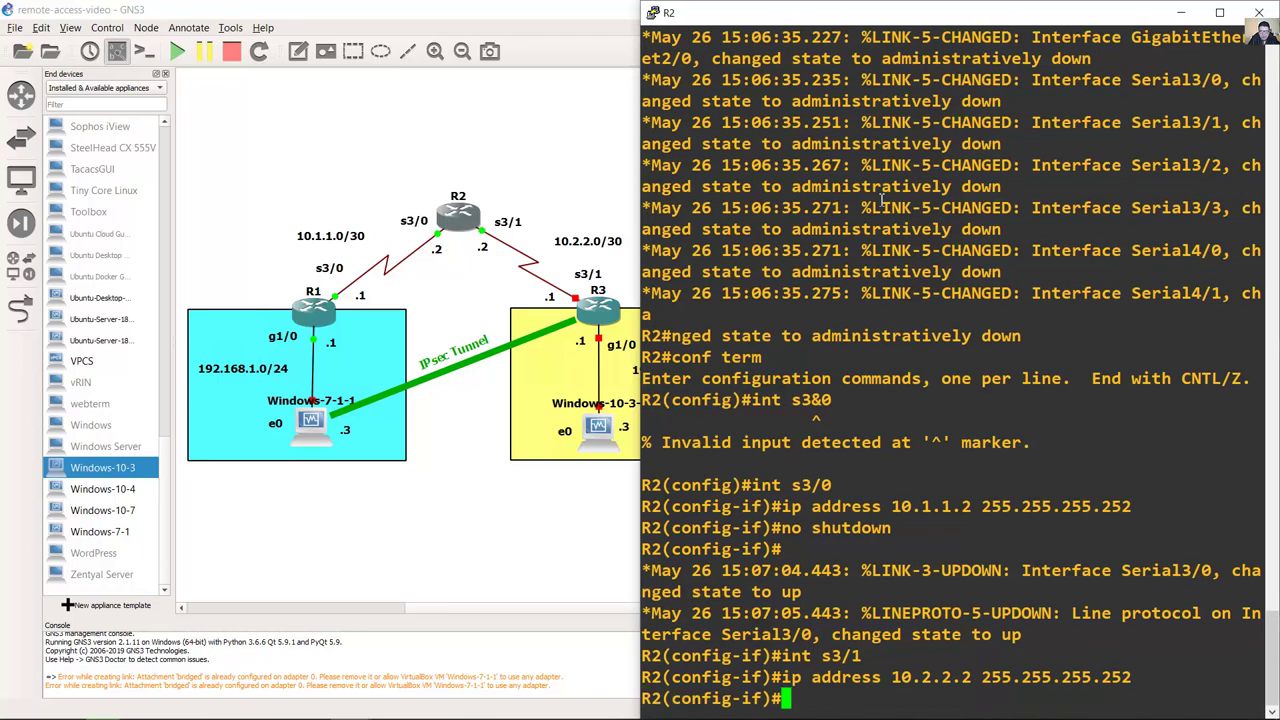
{"action": "type", "text": "clock rate "}
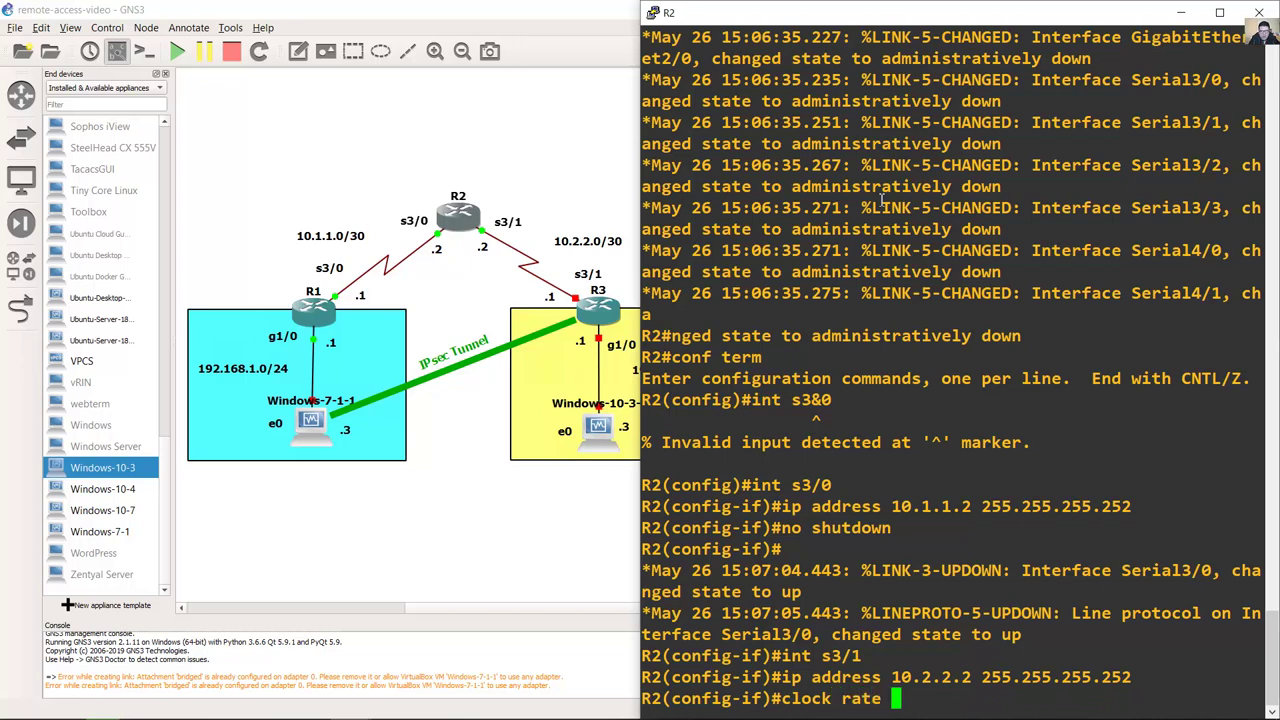
{"action": "type", "text": "8064000"}
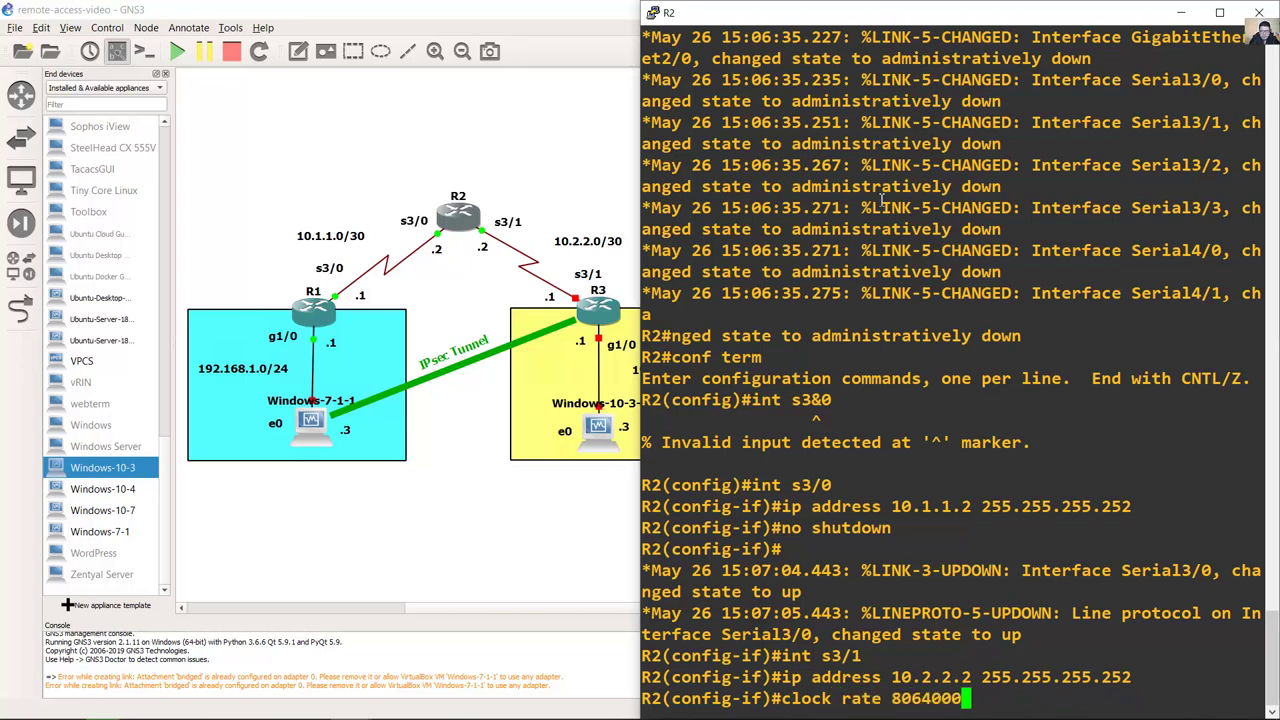
{"action": "key", "text": "Return"}
{"action": "type", "text": "no shutdown"}
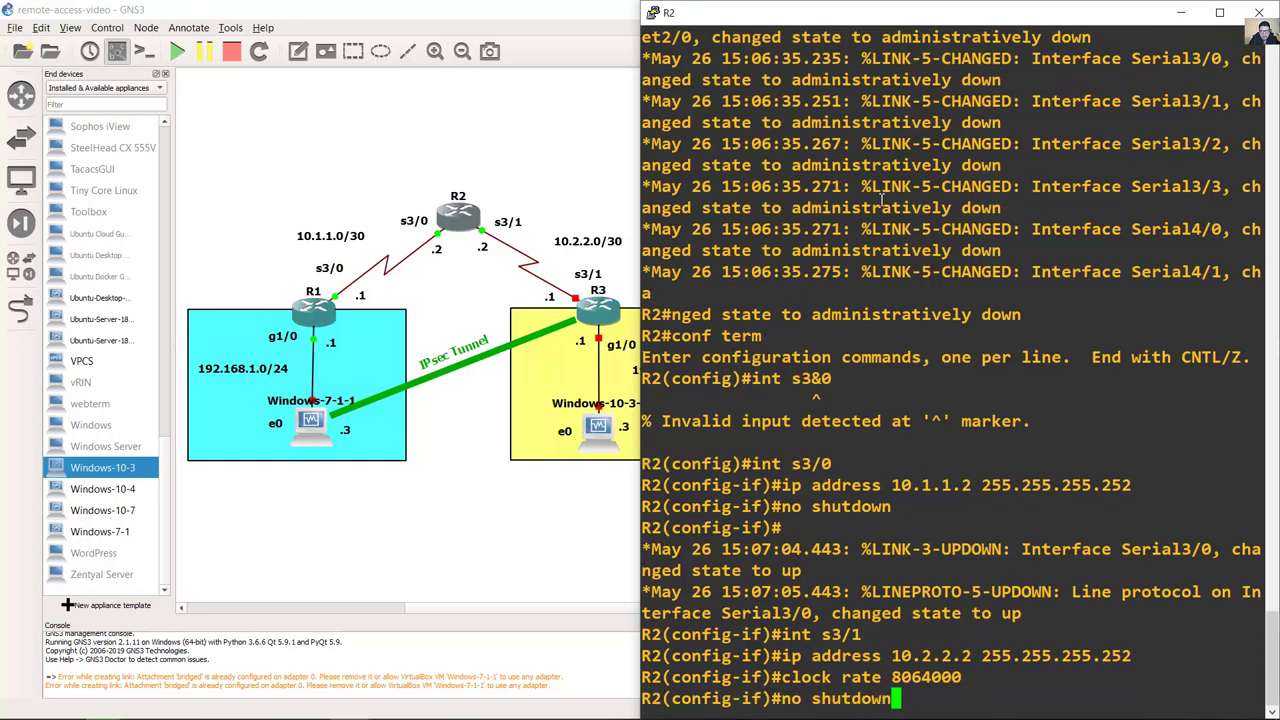
{"action": "key", "text": "Return"}
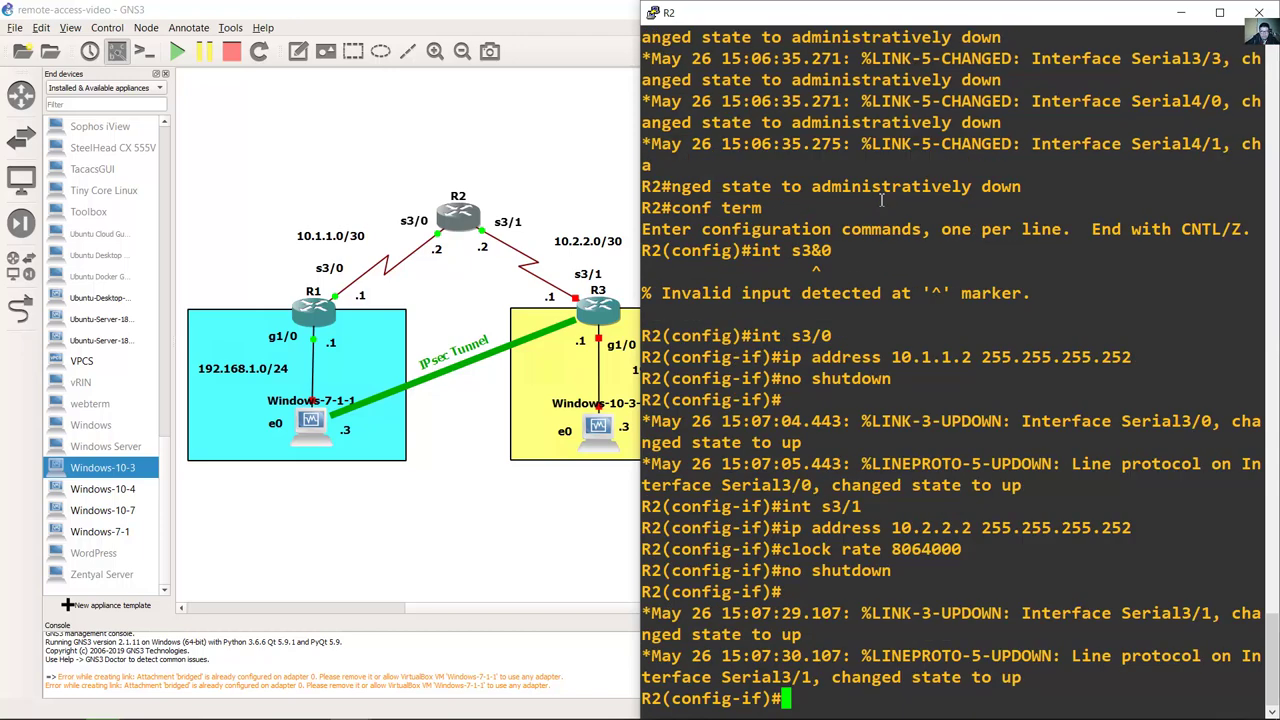
{"action": "left_click", "coordinate": [308, 703]}
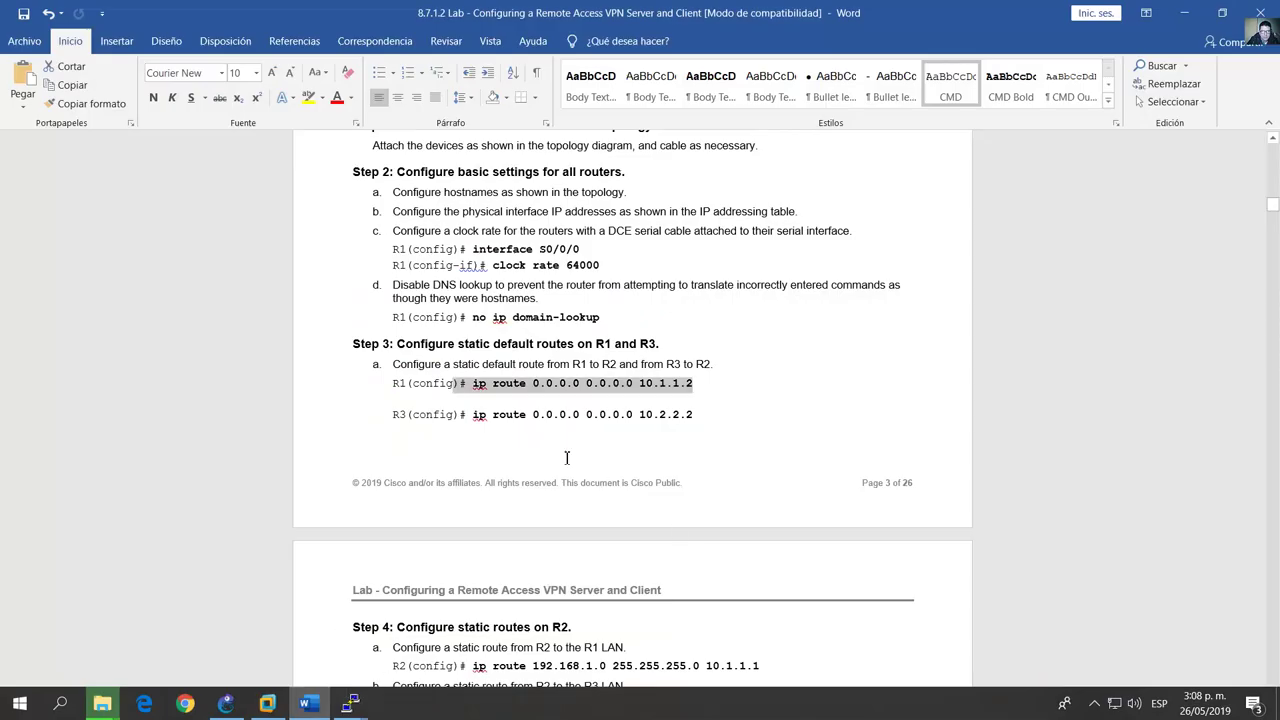
{"action": "left_click", "coordinate": [558, 414]}
{"action": "scroll", "coordinate": [555, 500], "scroll_direction": "down", "scroll_amount": 1}
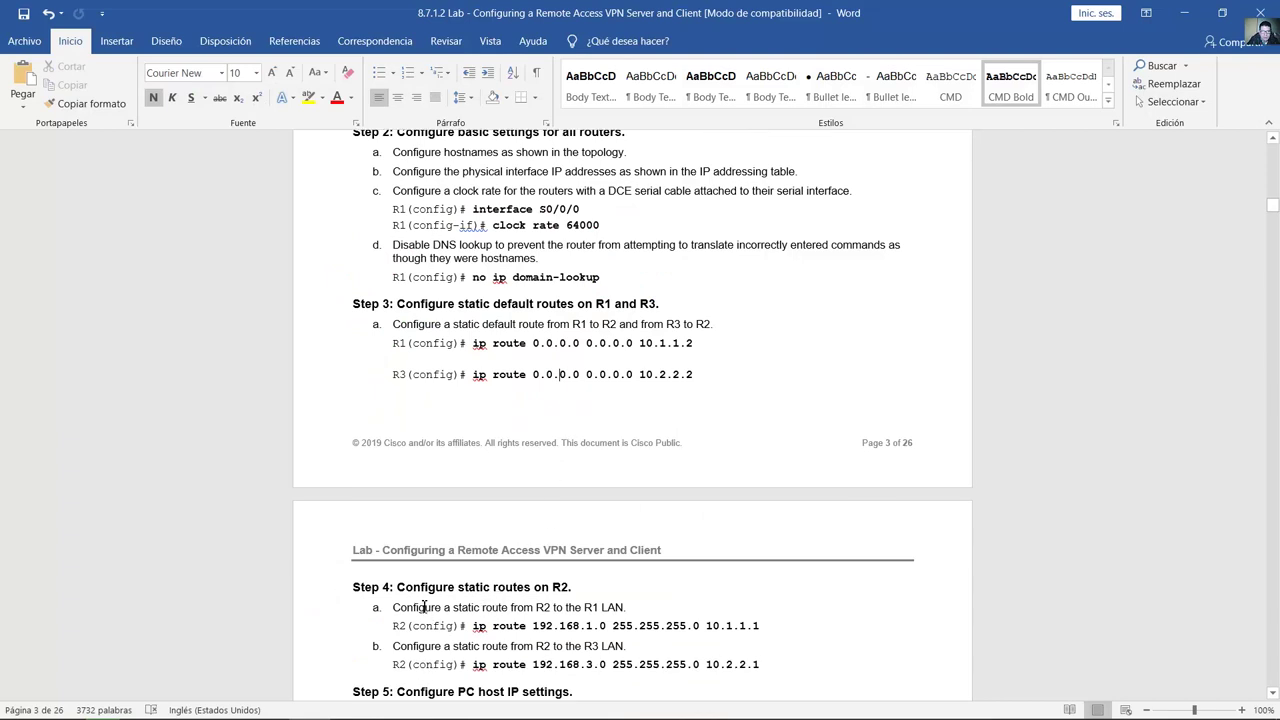
{"action": "triple_click", "coordinate": [473, 590]}
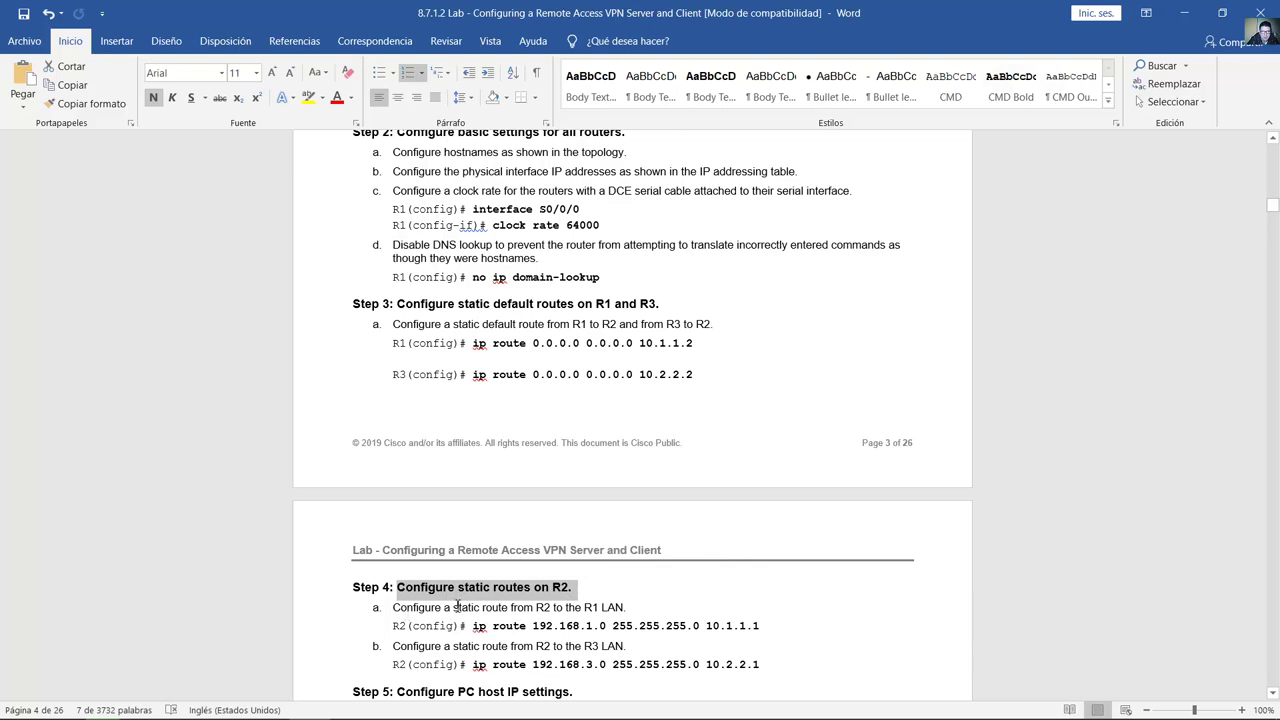
{"action": "left_click_drag", "start_coordinate": [410, 607], "coordinate": [634, 612]}
{"action": "left_click_drag", "start_coordinate": [400, 646], "coordinate": [625, 647]}
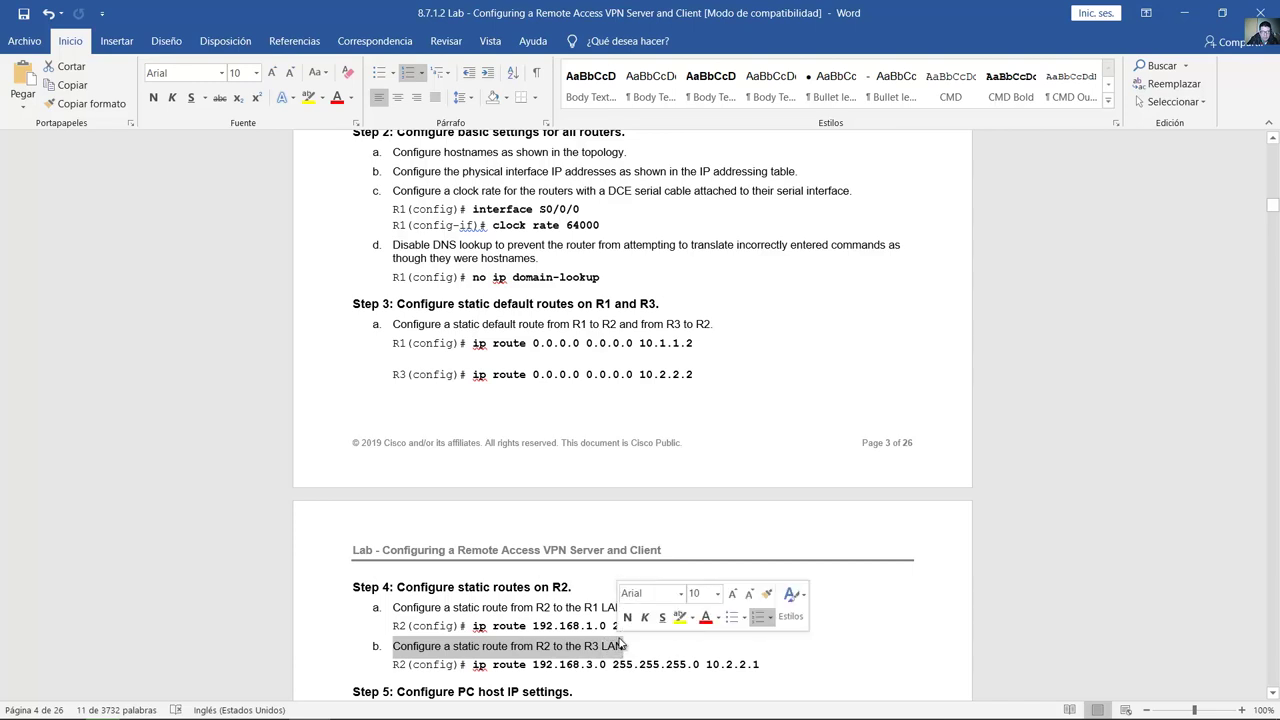
{"action": "left_click", "coordinate": [588, 627]}
{"action": "double_click", "coordinate": [597, 627]}
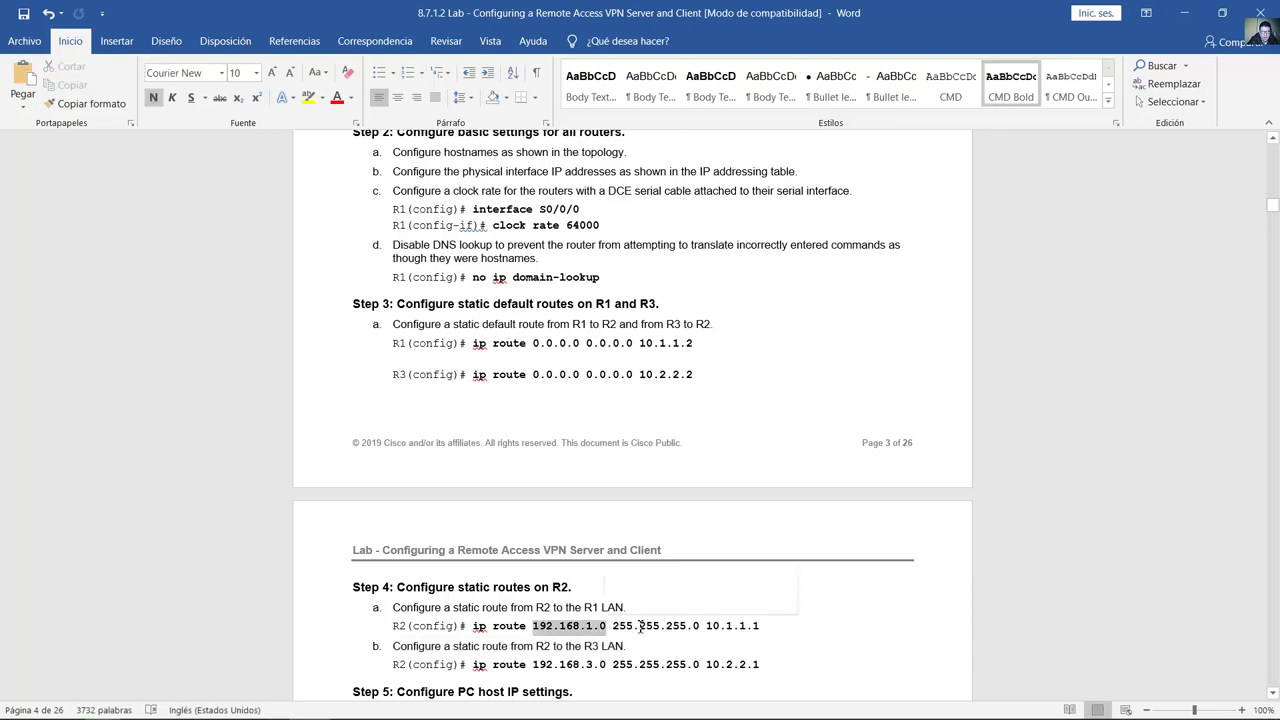
{"action": "double_click", "coordinate": [765, 627]}
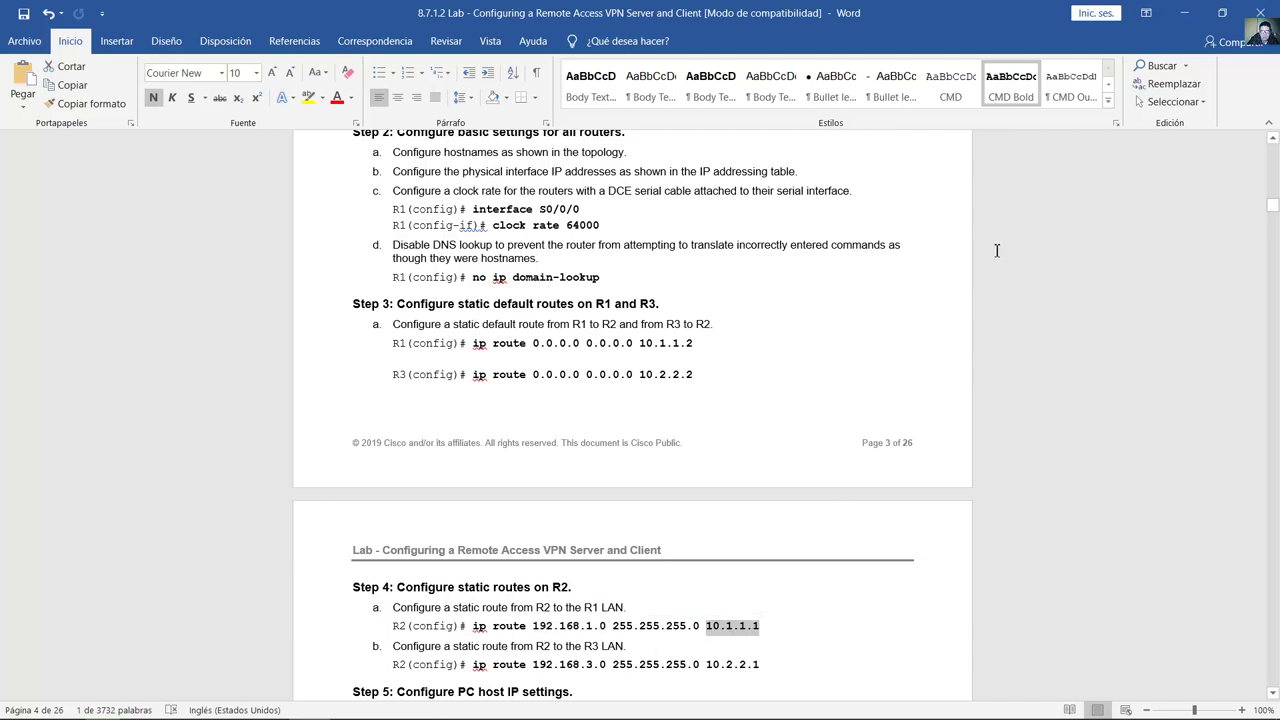
{"action": "left_click_drag", "start_coordinate": [559, 664], "coordinate": [611, 665]}
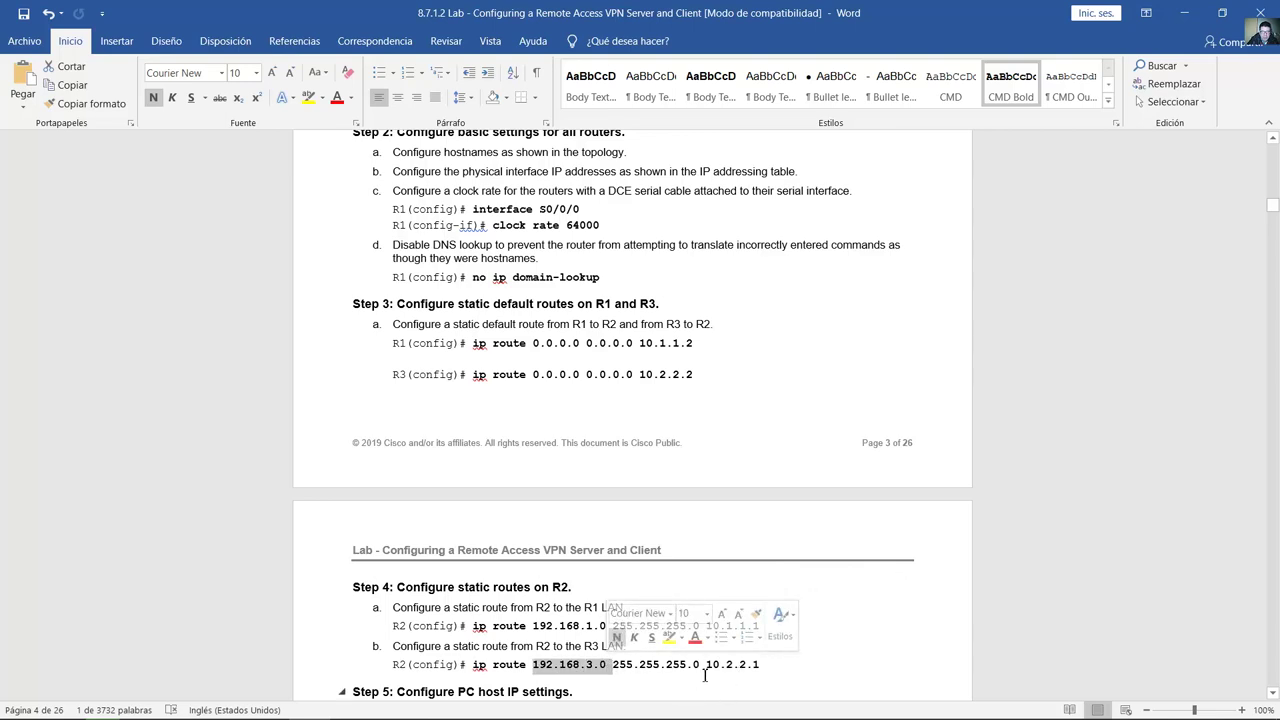
{"action": "left_click_drag", "start_coordinate": [706, 665], "coordinate": [760, 665]}
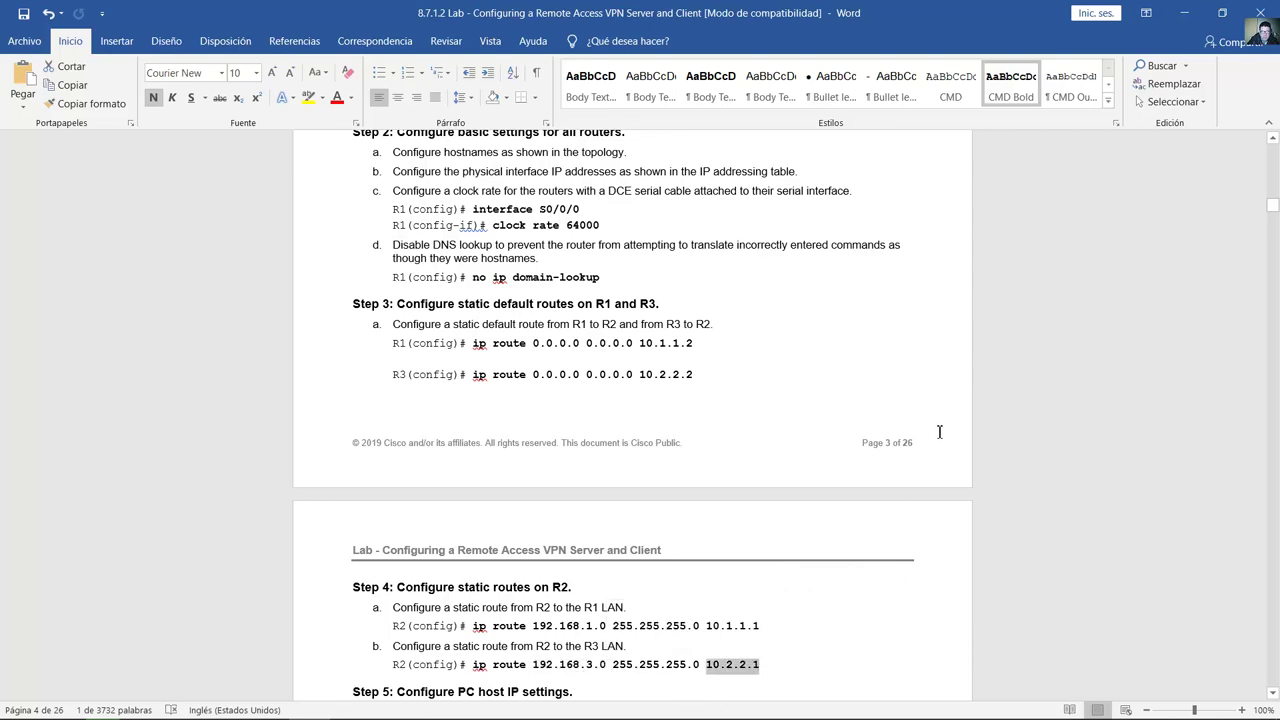
Step: Add R2's static route to 192.168.1.0/24 via 10.1.1.1
{"action": "left_click", "coordinate": [1146, 13]}
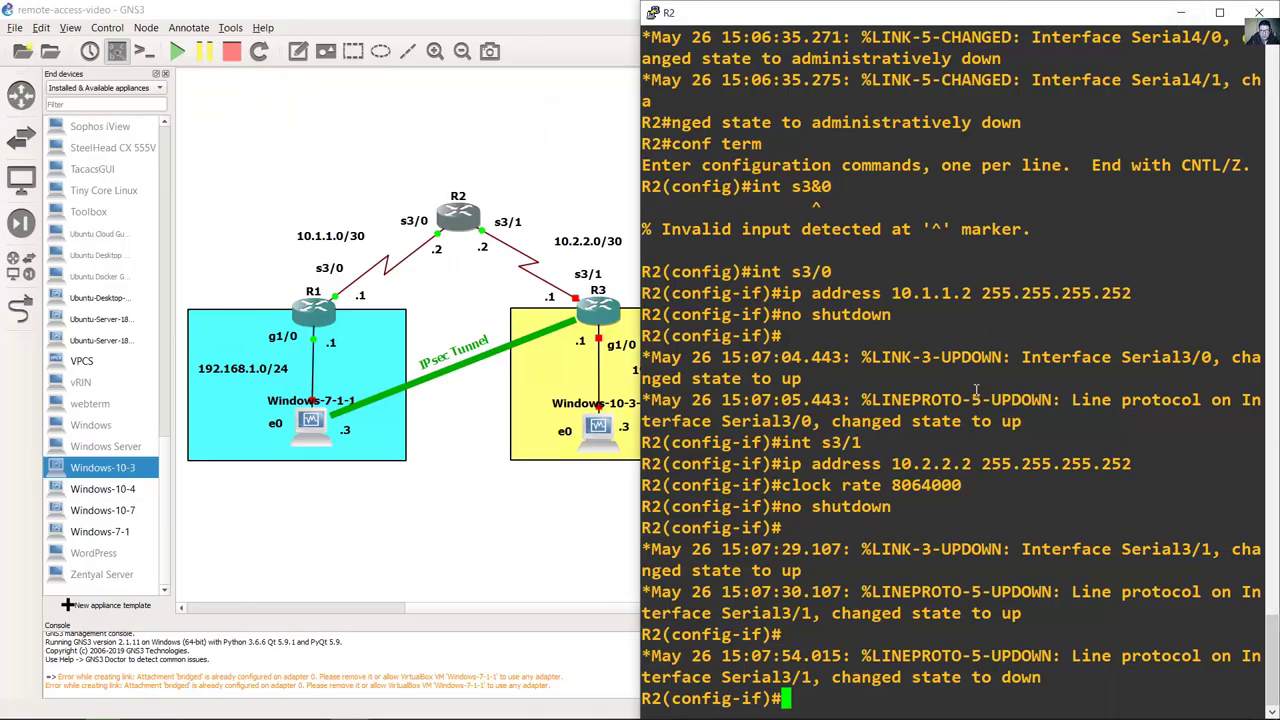
{"action": "type", "text": "exit"}
{"action": "key", "text": "Return"}
{"action": "type", "text": "ip"}
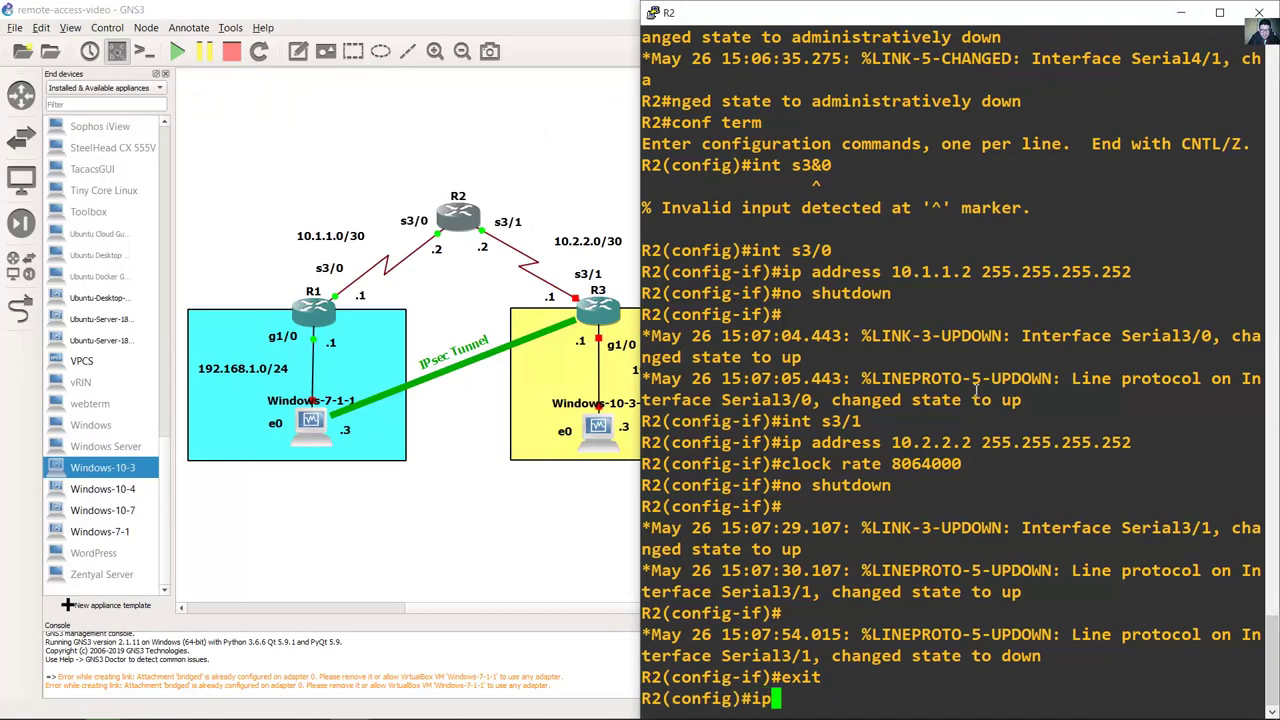
{"action": "type", "text": " route "}
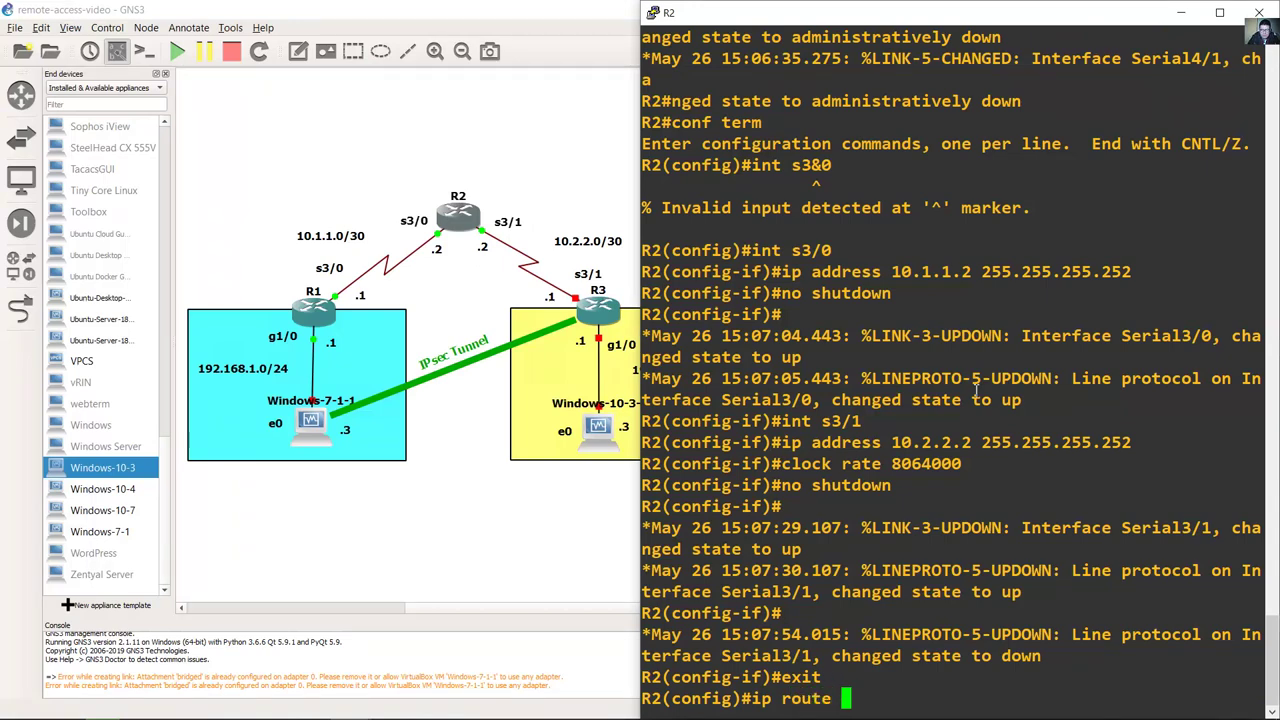
{"action": "type", "text": "192.168."}
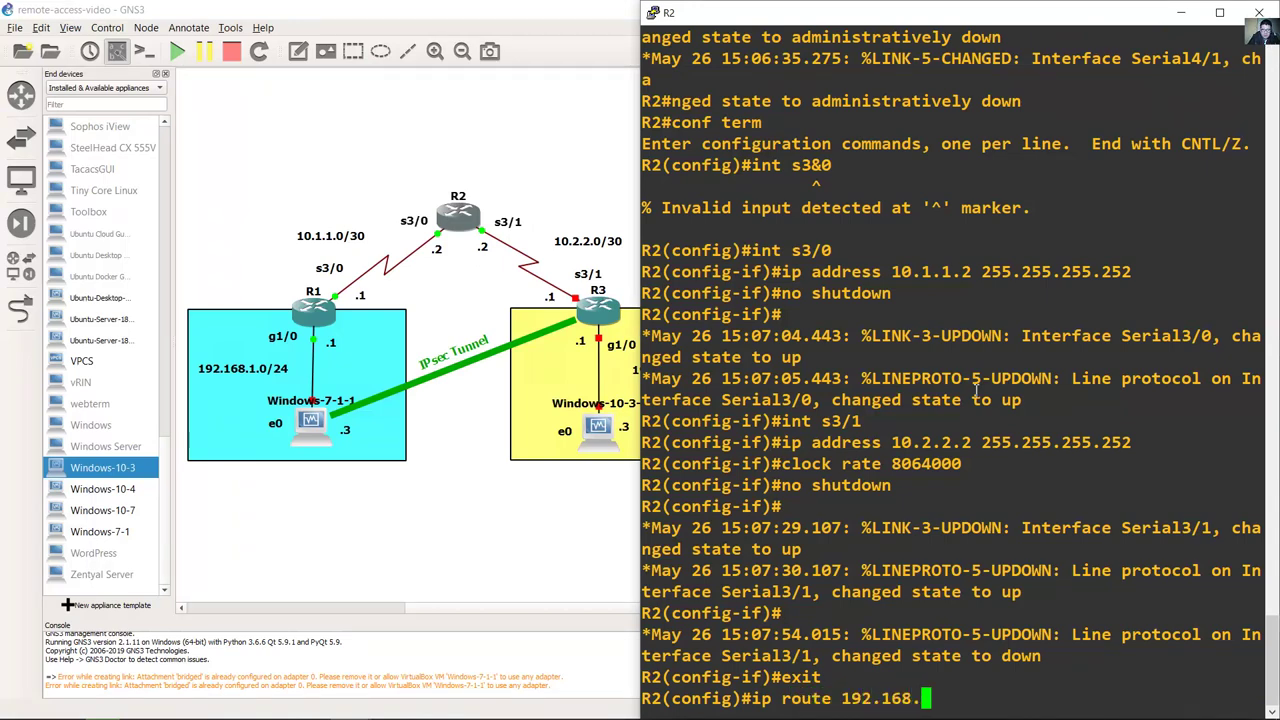
{"action": "type", "text": "1.0 255.255.25"}
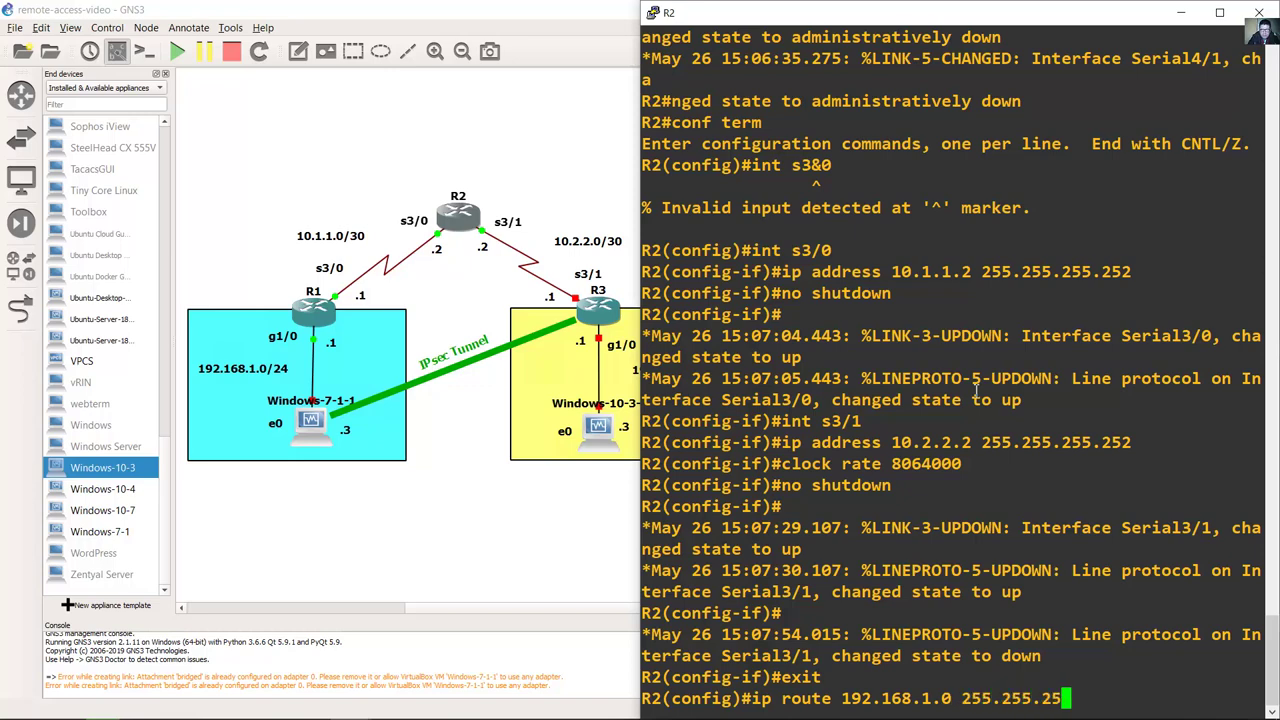
{"action": "type", "text": "5.0 10.1.1."}
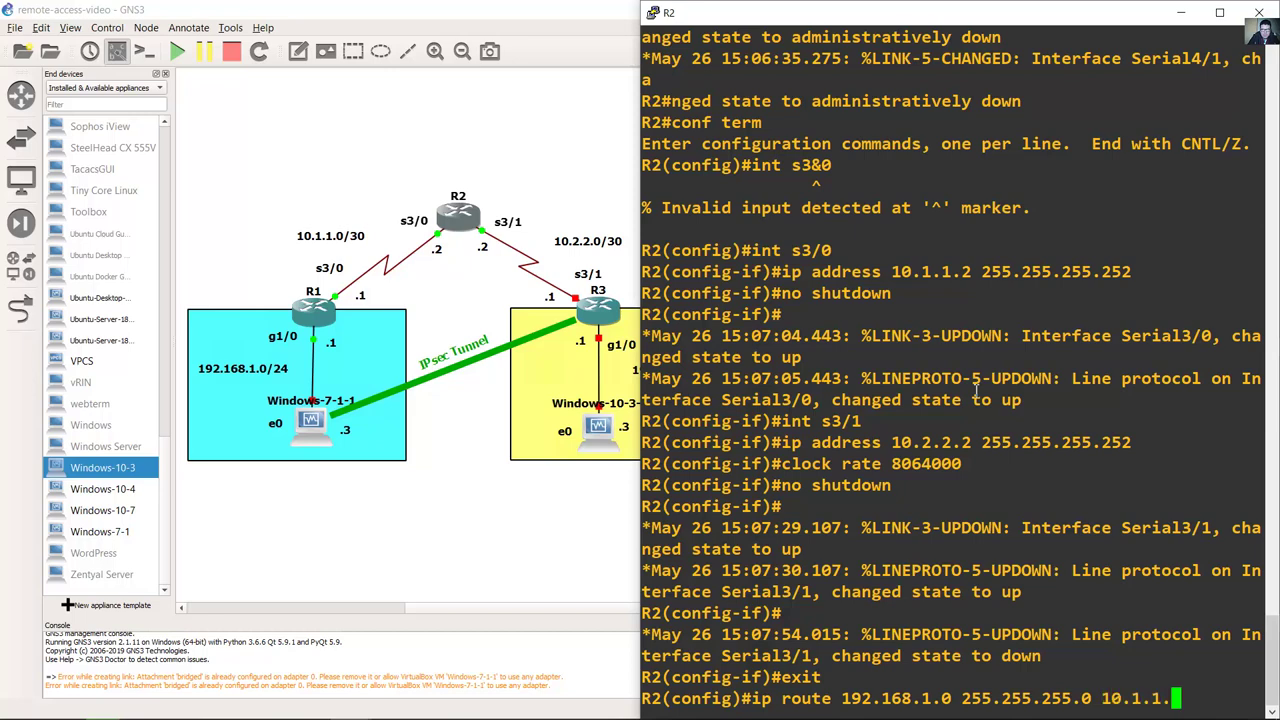
{"action": "type", "text": "1"}
{"action": "key", "text": "Return"}
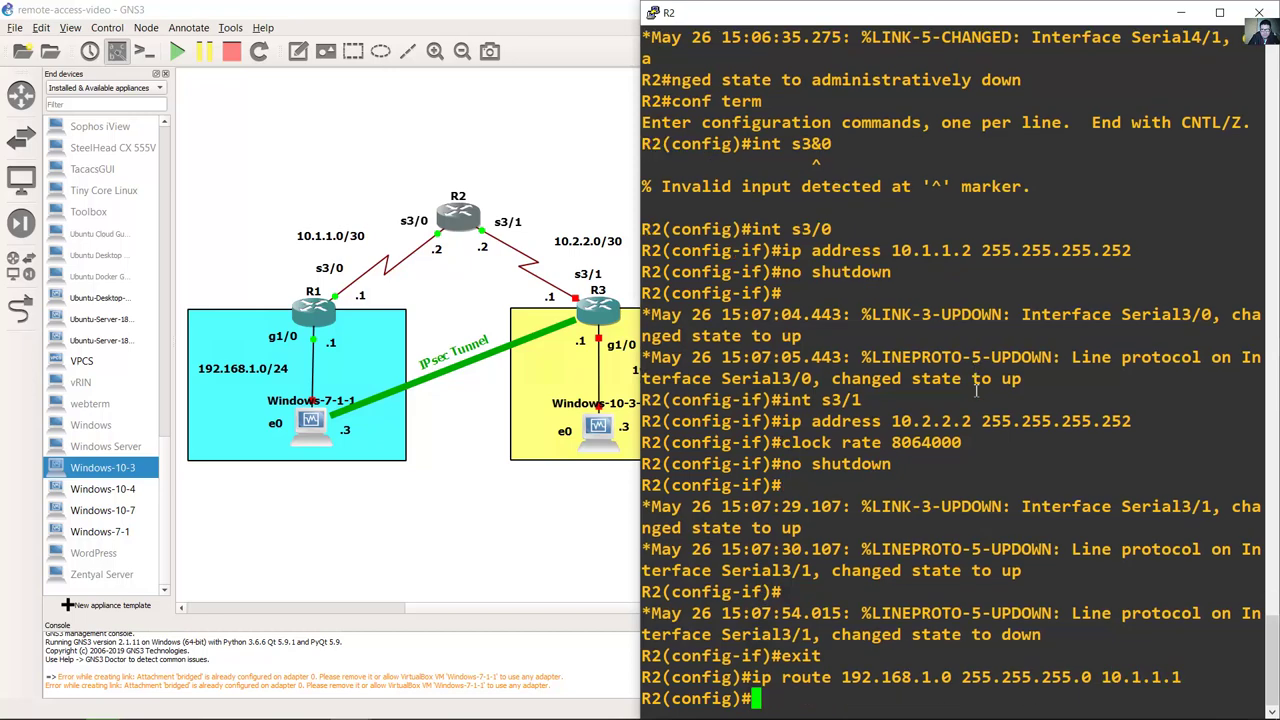
Step: Add R2's static route to 192.168.3.0/24 via 10.2.2.1
{"action": "key", "text": "Up"}
{"action": "key", "text": "Left"}
{"action": "key", "text": "Left"}
{"action": "key", "text": "Left"}
{"action": "key", "text": "Left"}
{"action": "key", "text": "Left"}
{"action": "key", "text": "Left"}
{"action": "key", "text": "Left"}
{"action": "key", "text": "Left"}
{"action": "key", "text": "Left"}
{"action": "key", "text": "Left"}
{"action": "key", "text": "Left"}
{"action": "key", "text": "Left"}
{"action": "key", "text": "Left"}
{"action": "key", "text": "Left"}
{"action": "key", "text": "Left"}
{"action": "key", "text": "Left"}
{"action": "key", "text": "Left"}
{"action": "key", "text": "Left"}
{"action": "key", "text": "Left"}
{"action": "key", "text": "Left"}
{"action": "key", "text": "Left"}
{"action": "key", "text": "Left"}
{"action": "key", "text": "Left"}
{"action": "key", "text": "Left"}
{"action": "key", "text": "Left"}
{"action": "key", "text": "Left"}
{"action": "key", "text": "Left"}
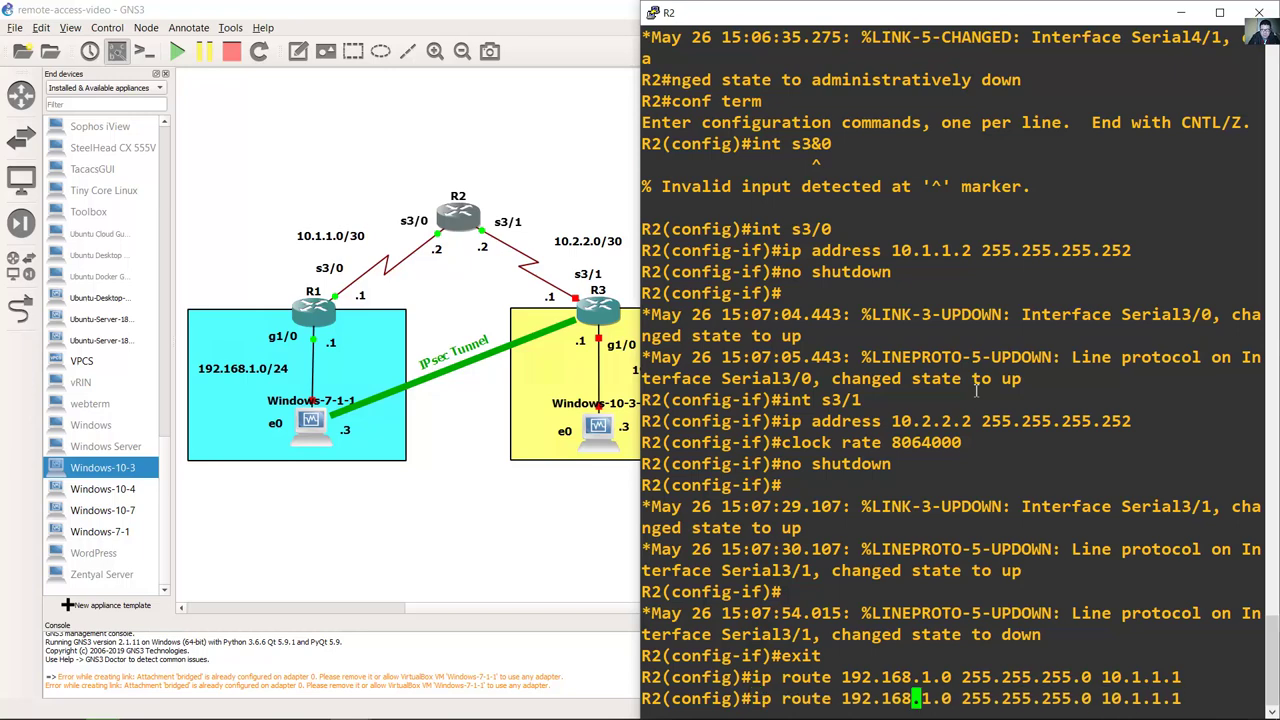
{"action": "key", "text": "Right"}
{"action": "key", "text": "Right"}
{"action": "key", "text": "BackSpace"}
{"action": "type", "text": "3"}
{"action": "key", "text": "Right"}
{"action": "key", "text": "Right"}
{"action": "key", "text": "Right"}
{"action": "key", "text": "Right"}
{"action": "key", "text": "Right"}
{"action": "key", "text": "Right"}
{"action": "key", "text": "Right"}
{"action": "key", "text": "Right"}
{"action": "key", "text": "Right"}
{"action": "key", "text": "Right"}
{"action": "key", "text": "Right"}
{"action": "key", "text": "Right"}
{"action": "key", "text": "Right"}
{"action": "key", "text": "Right"}
{"action": "key", "text": "Right"}
{"action": "key", "text": "Right"}
{"action": "key", "text": "Right"}
{"action": "key", "text": "Right"}
{"action": "key", "text": "Right"}
{"action": "key", "text": "Right"}
{"action": "key", "text": "Right"}
{"action": "key", "text": "Right"}
{"action": "key", "text": "Right"}
{"action": "key", "text": "Left"}
{"action": "key", "text": "Left"}
{"action": "key", "text": "BackSpace"}
{"action": "type", "text": "2"}
{"action": "key", "text": "Right"}
{"action": "key", "text": "Return"}
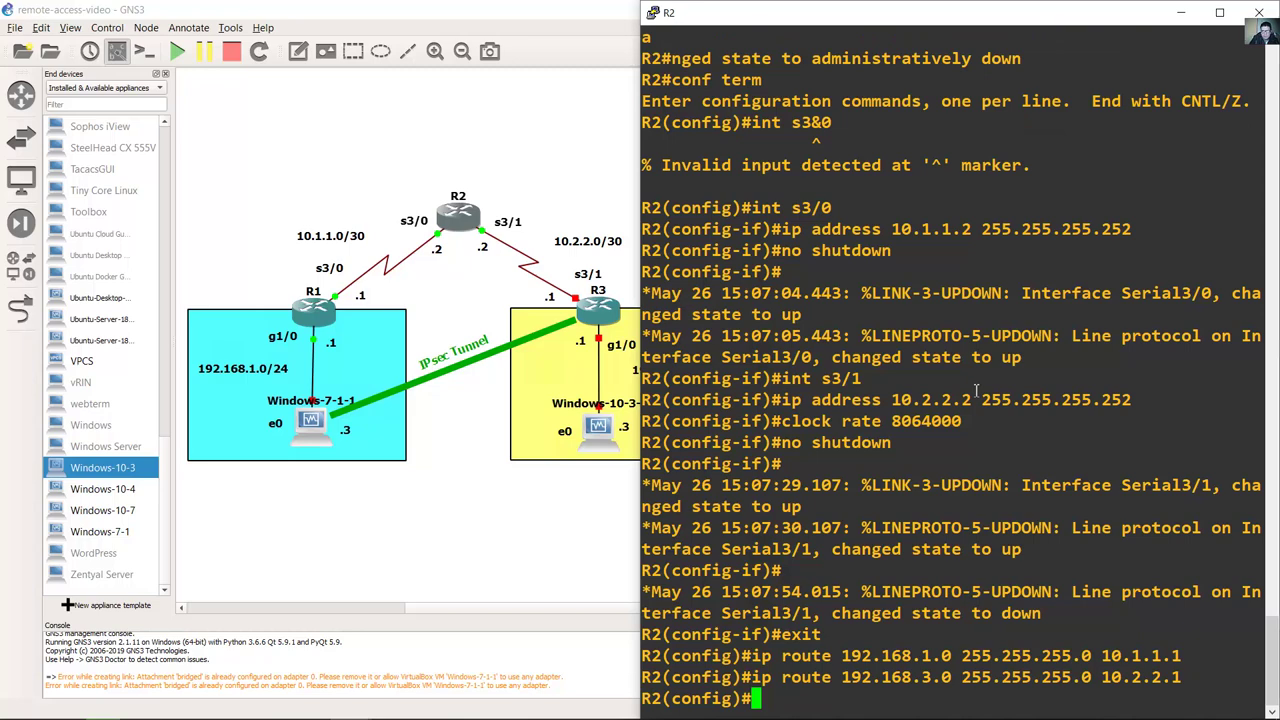
{"action": "left_click", "coordinate": [600, 519]}
Step: Start router R3, put its console on the right half, and bring up the R3# prompt
{"action": "right_click", "coordinate": [612, 316]}
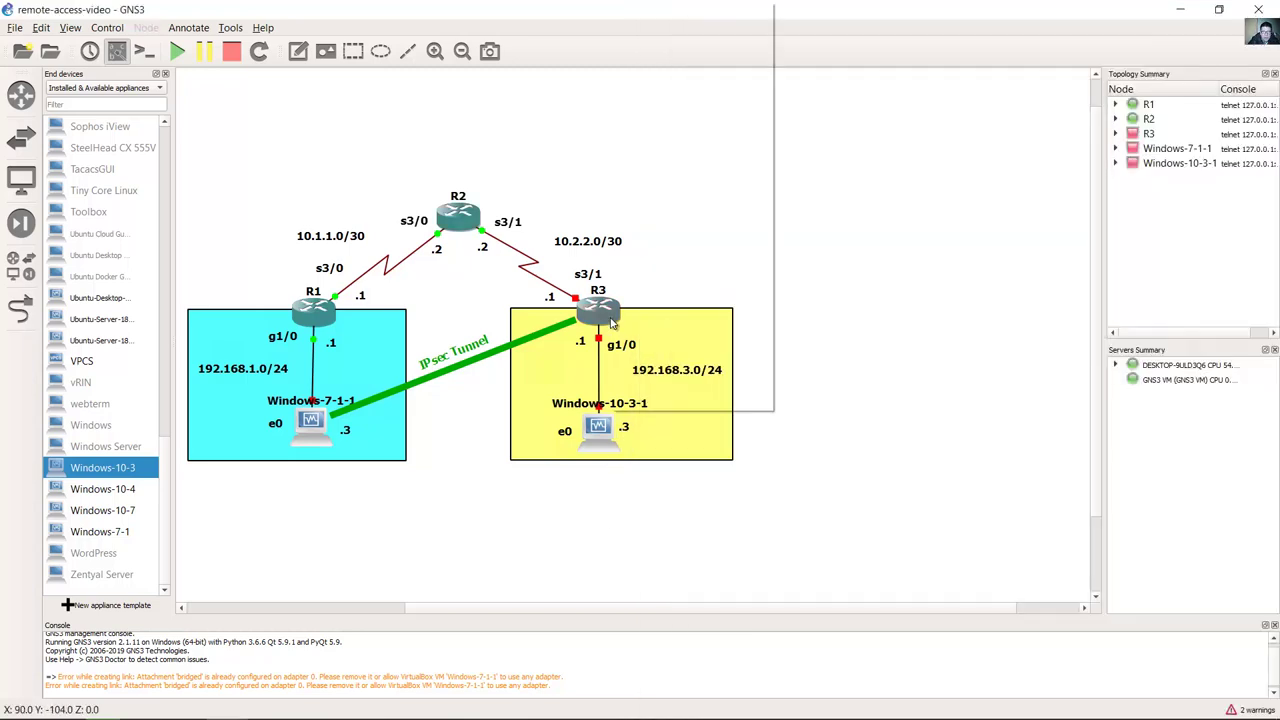
{"action": "left_click", "coordinate": [652, 272]}
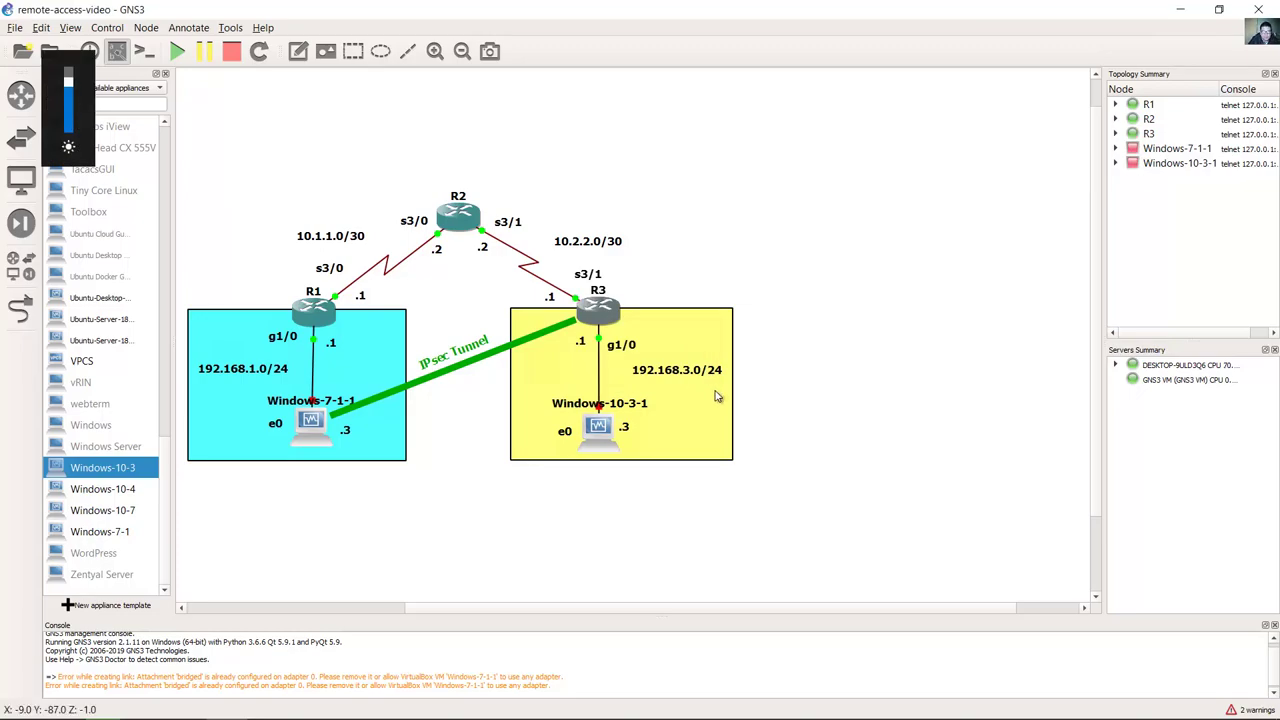
{"action": "key", "text": "super+Right"}
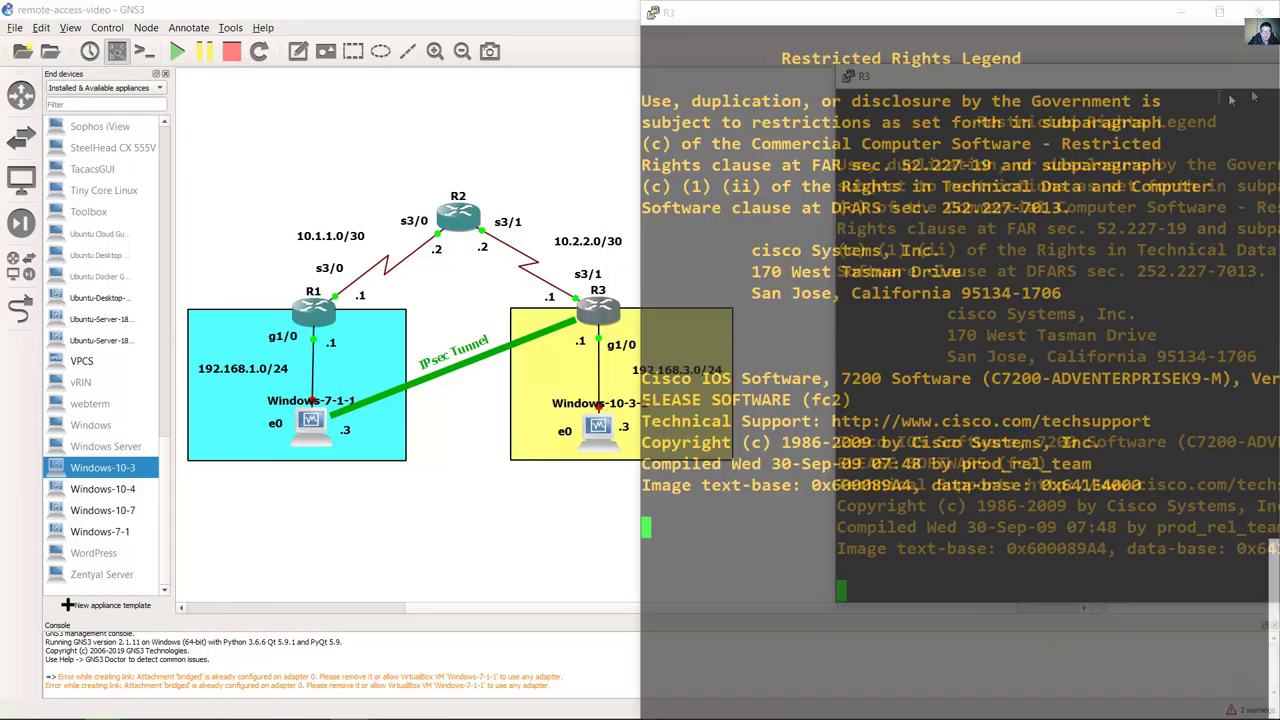
{"action": "left_click", "coordinate": [438, 614]}
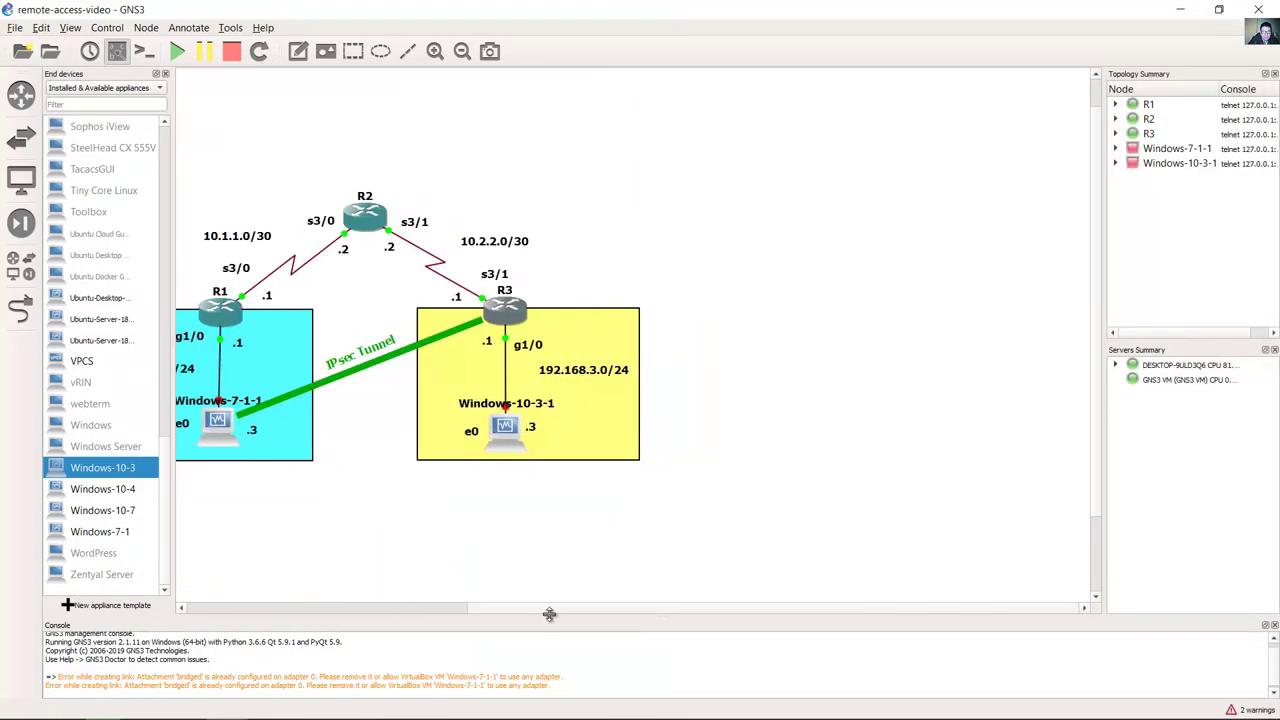
{"action": "mouse_move", "coordinate": [350, 703]}
{"action": "left_click", "coordinate": [462, 641]}
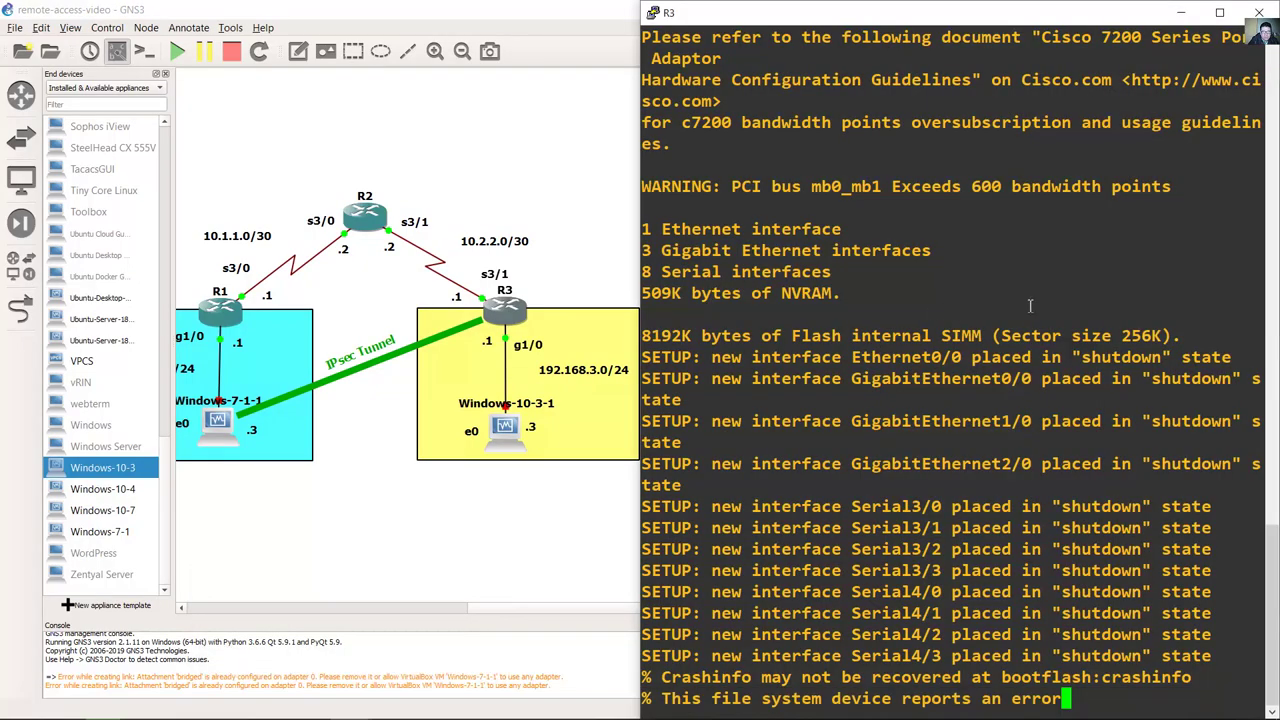
{"action": "key", "text": "Return"}
{"action": "key", "text": "Return"}
{"action": "key", "text": "Return"}
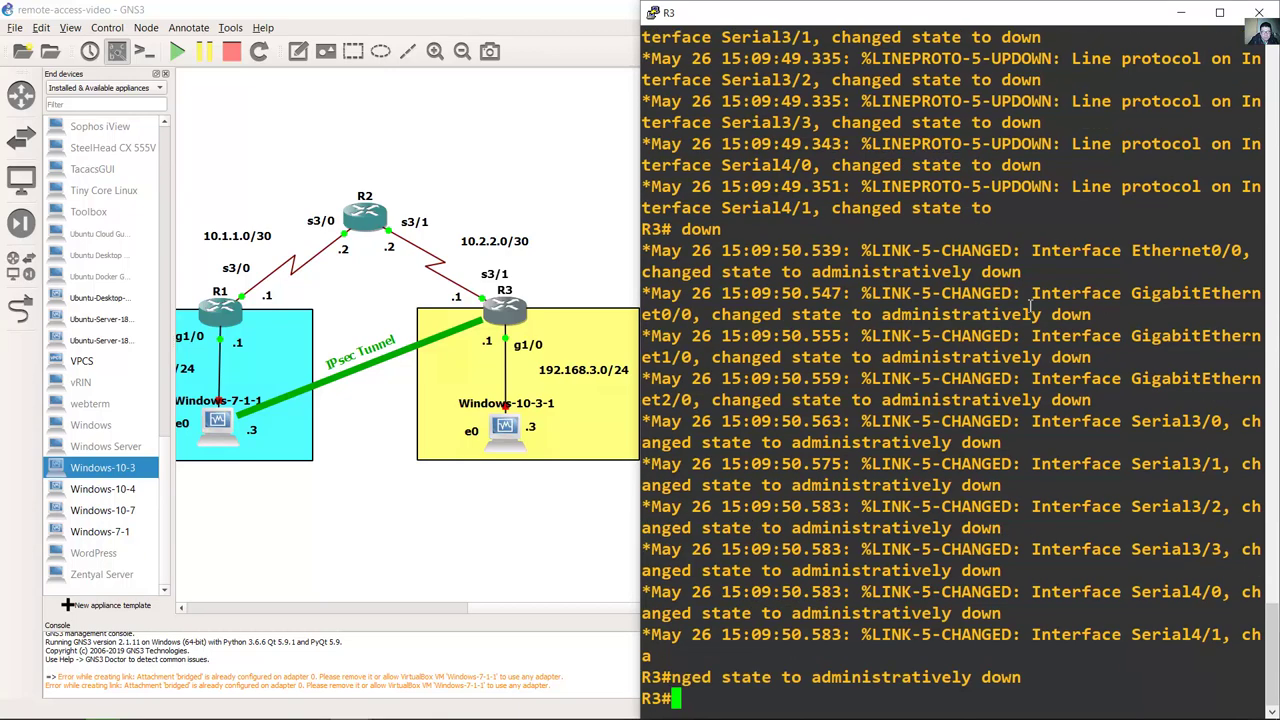
Step: On R3, give Serial3/1 address 10.2.2.1 255.255.255.252 and bring it up
{"action": "type", "text": "conf term"}
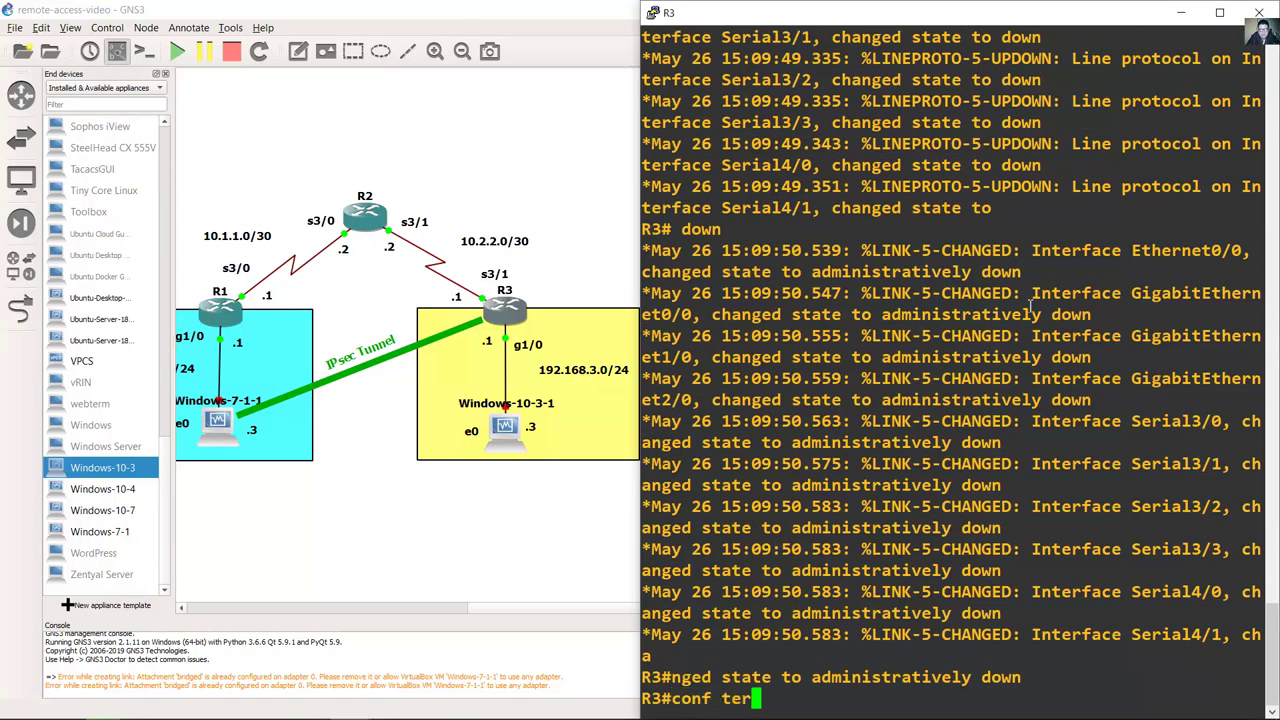
{"action": "key", "text": "Return"}
{"action": "type", "text": "int "}
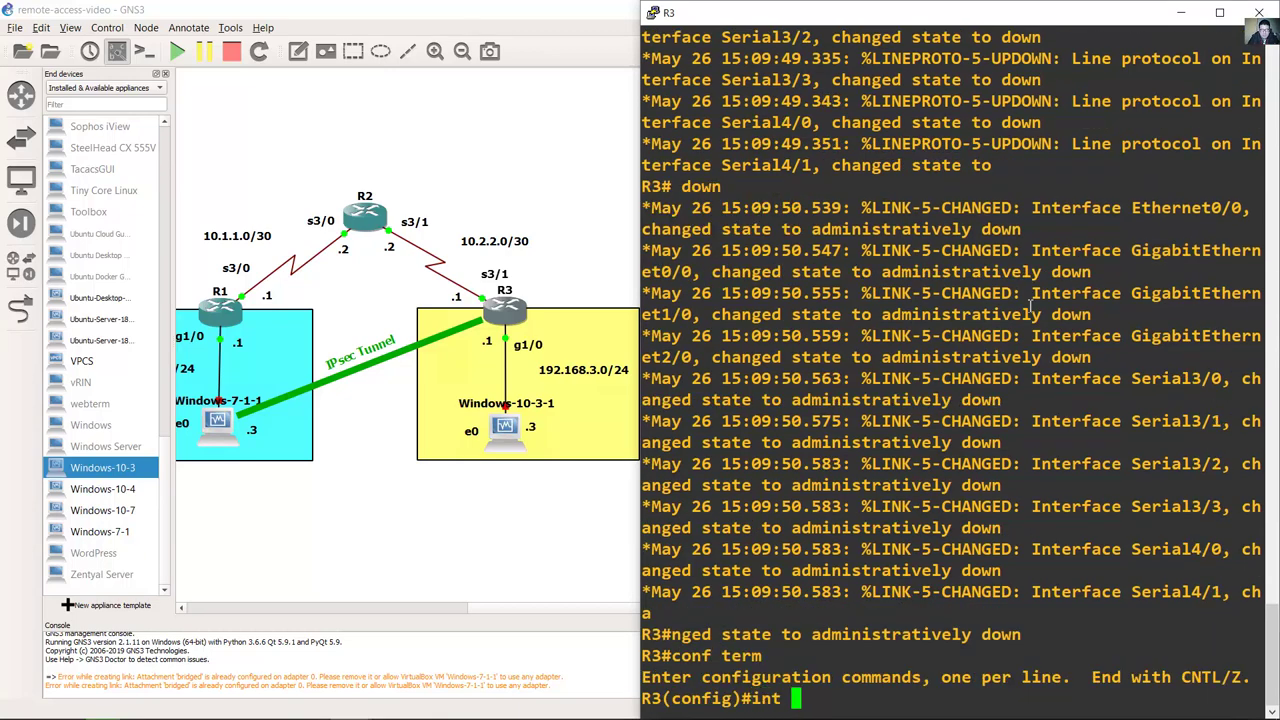
{"action": "type", "text": "s3/1"}
{"action": "key", "text": "Return"}
{"action": "type", "text": "ip addr"}
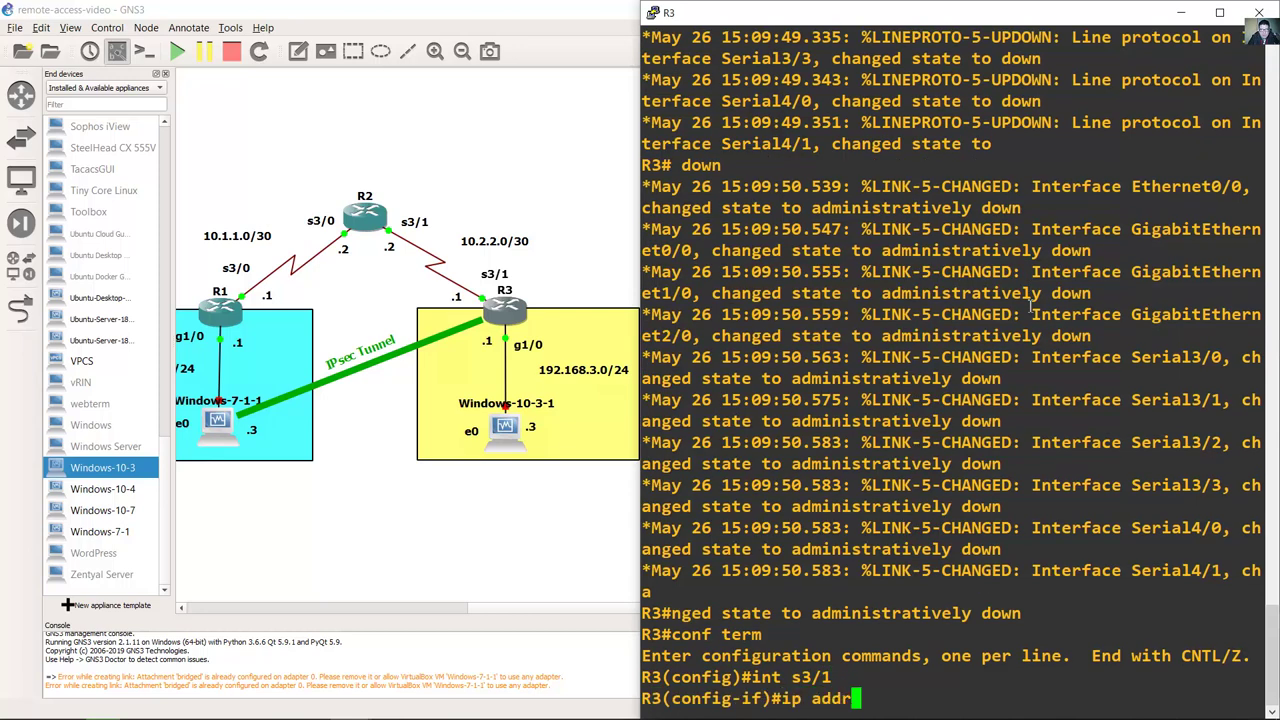
{"action": "type", "text": "ess 10.2.2"}
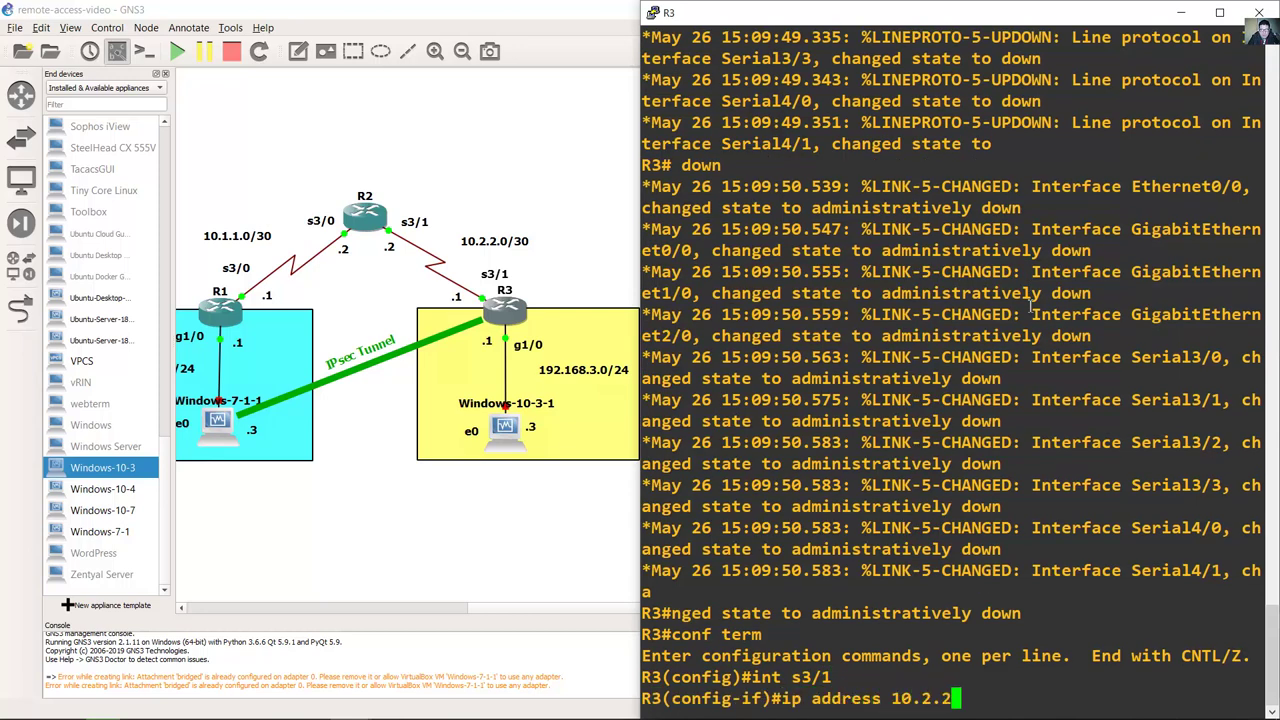
{"action": "type", "text": ".1 255.25"}
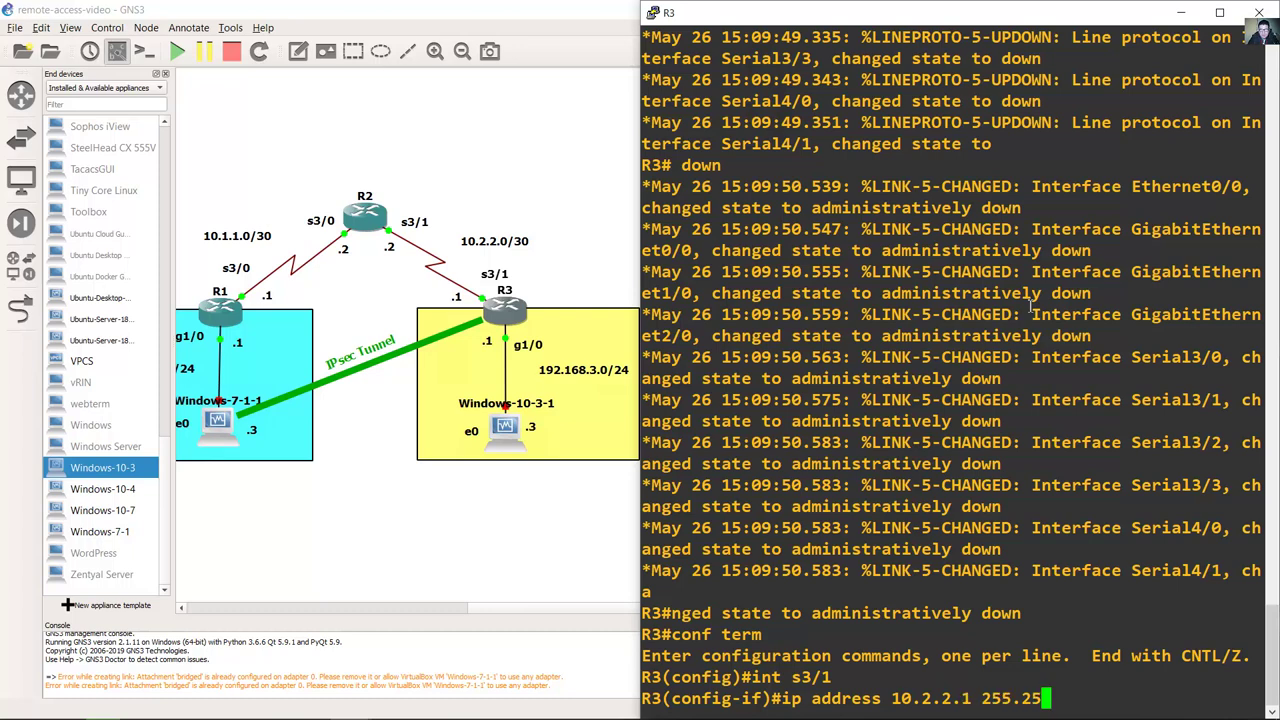
{"action": "type", "text": "5.255.252"}
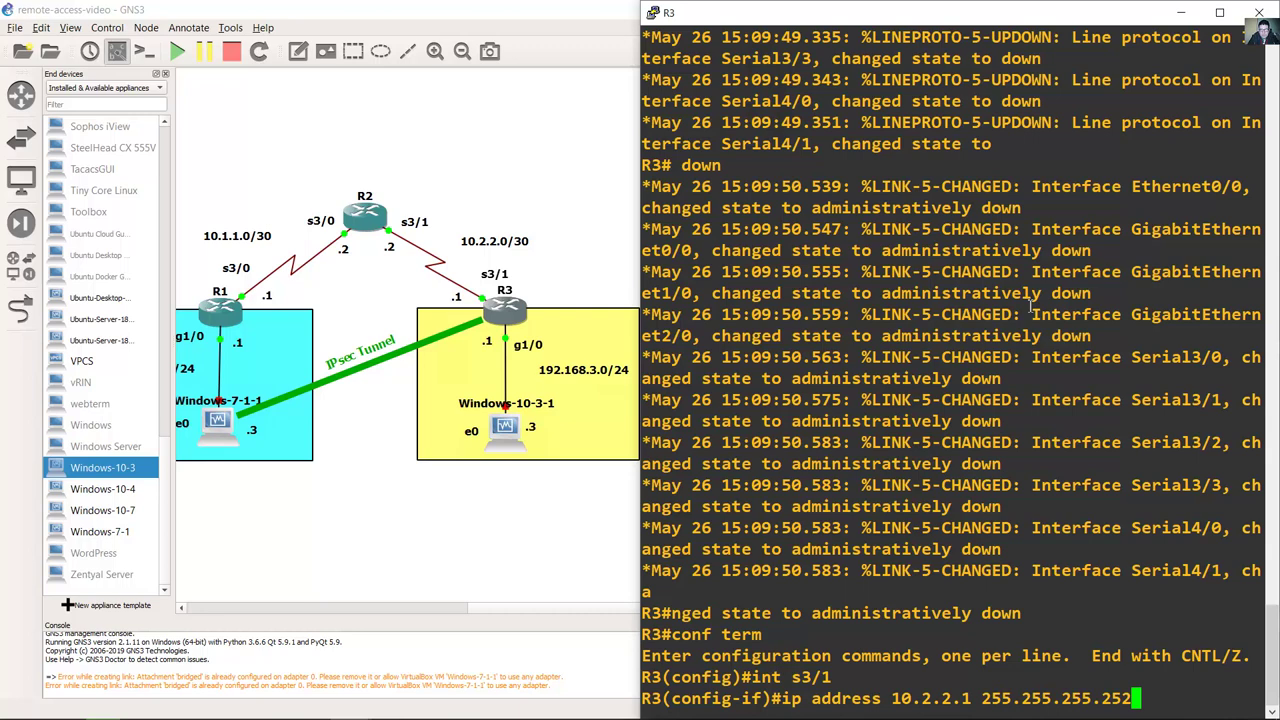
{"action": "key", "text": "Return"}
{"action": "type", "text": "no shutdown"}
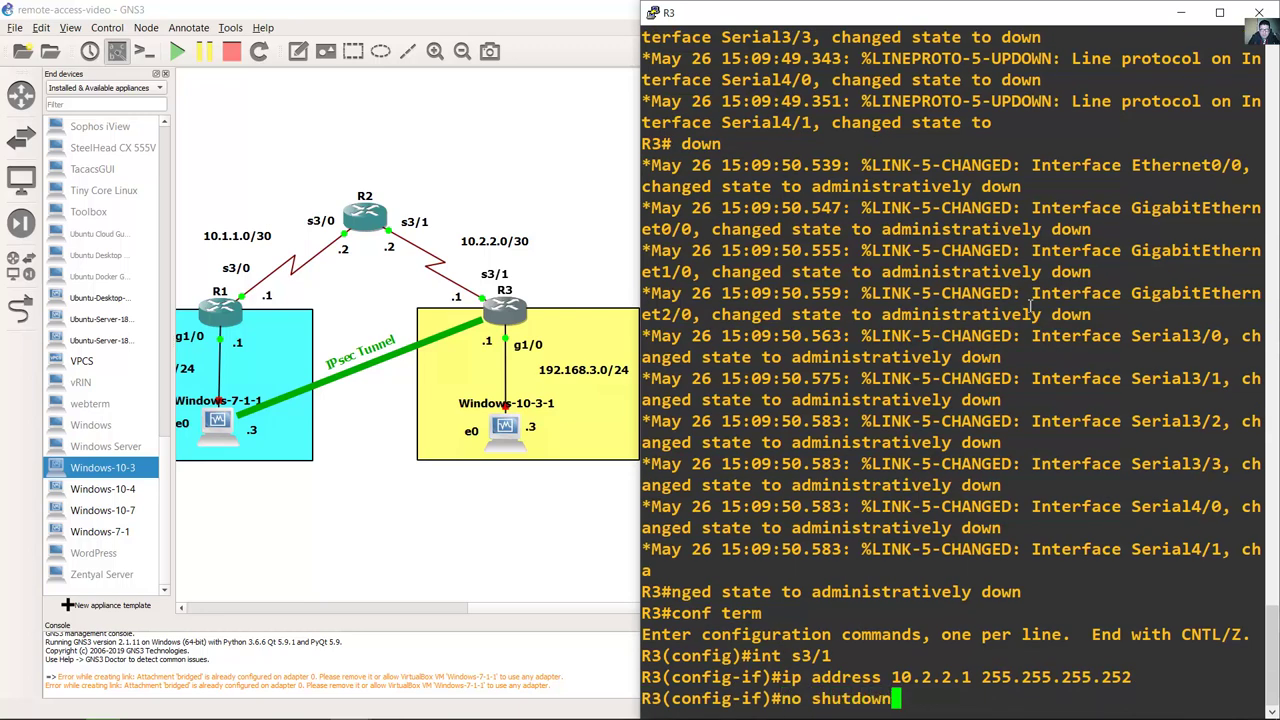
{"action": "key", "text": "Return"}
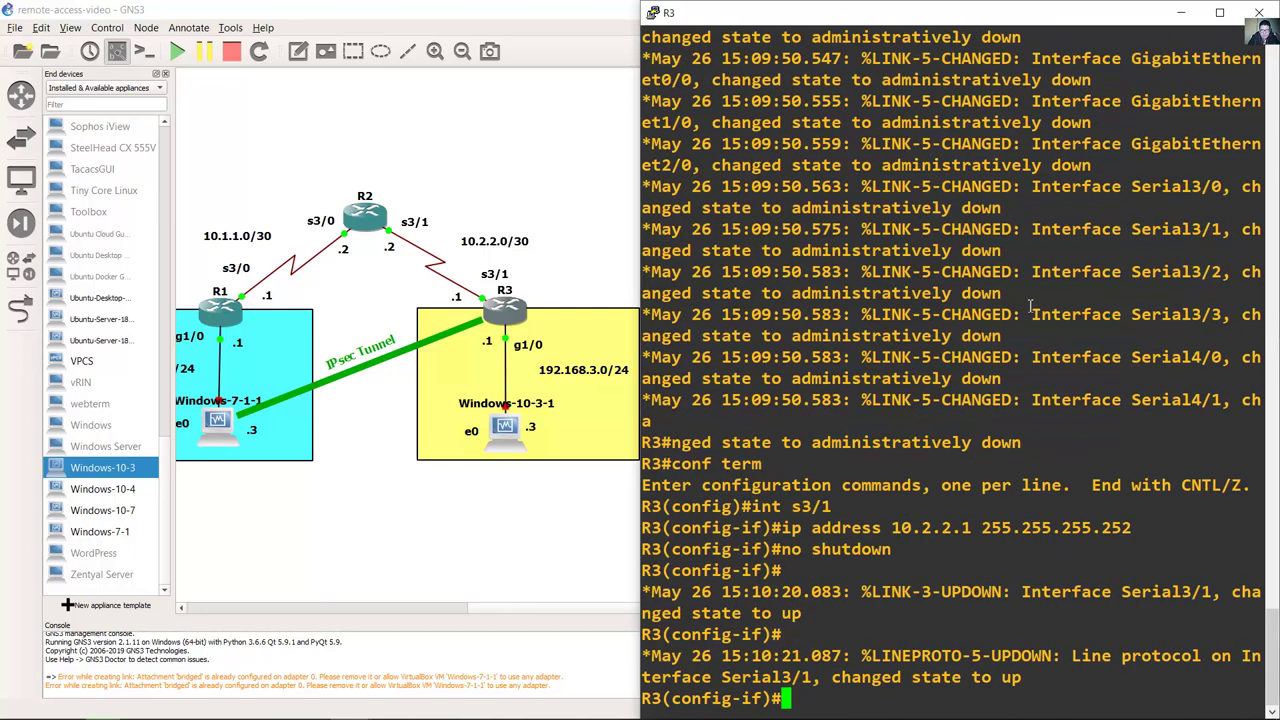
Step: Assign 192.168.3.1 255.255.255.0 to GigabitEthernet1/0 and enable it
{"action": "type", "text": "int g1/0'"}
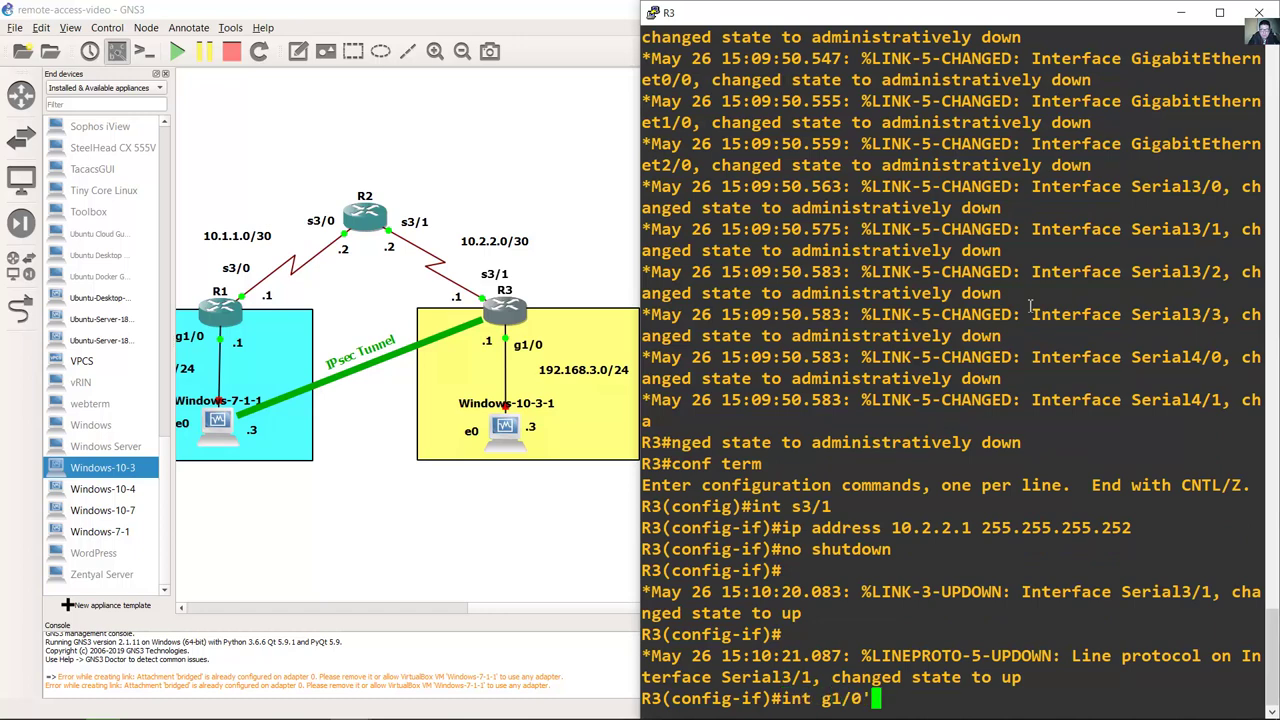
{"action": "key", "text": "Return"}
{"action": "type", "text": "ip ad"}
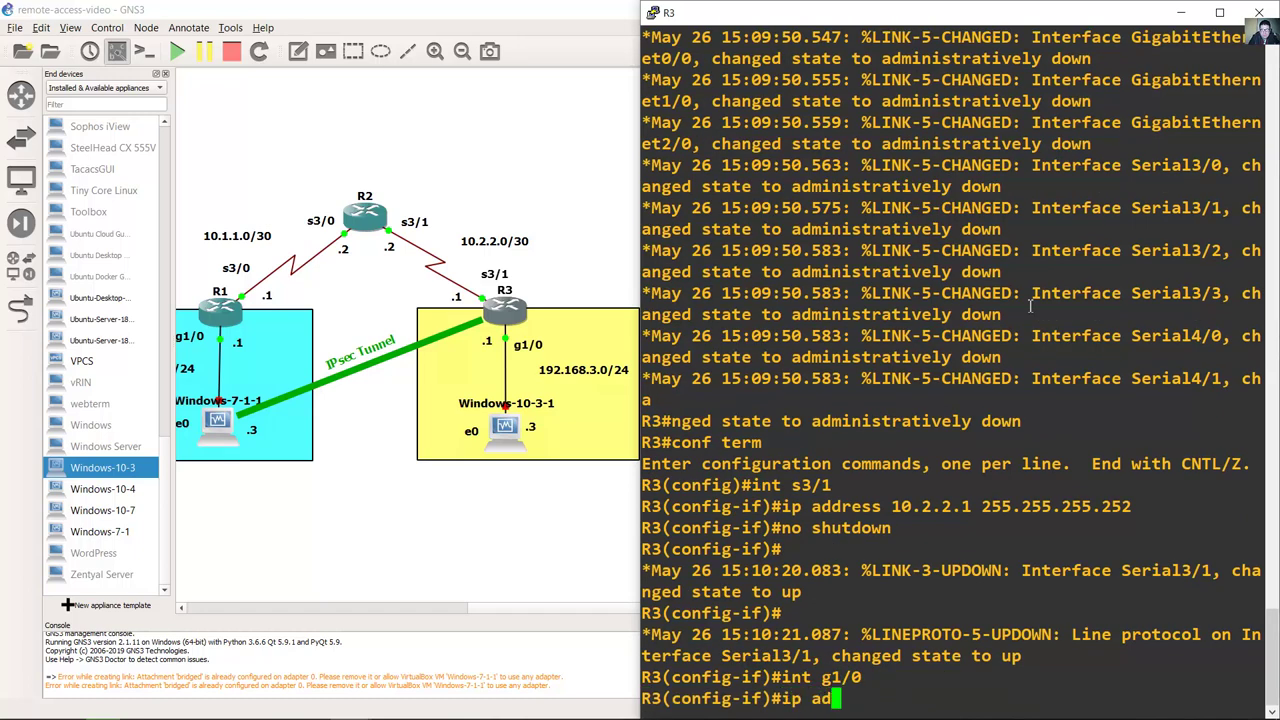
{"action": "type", "text": "dress 192168"}
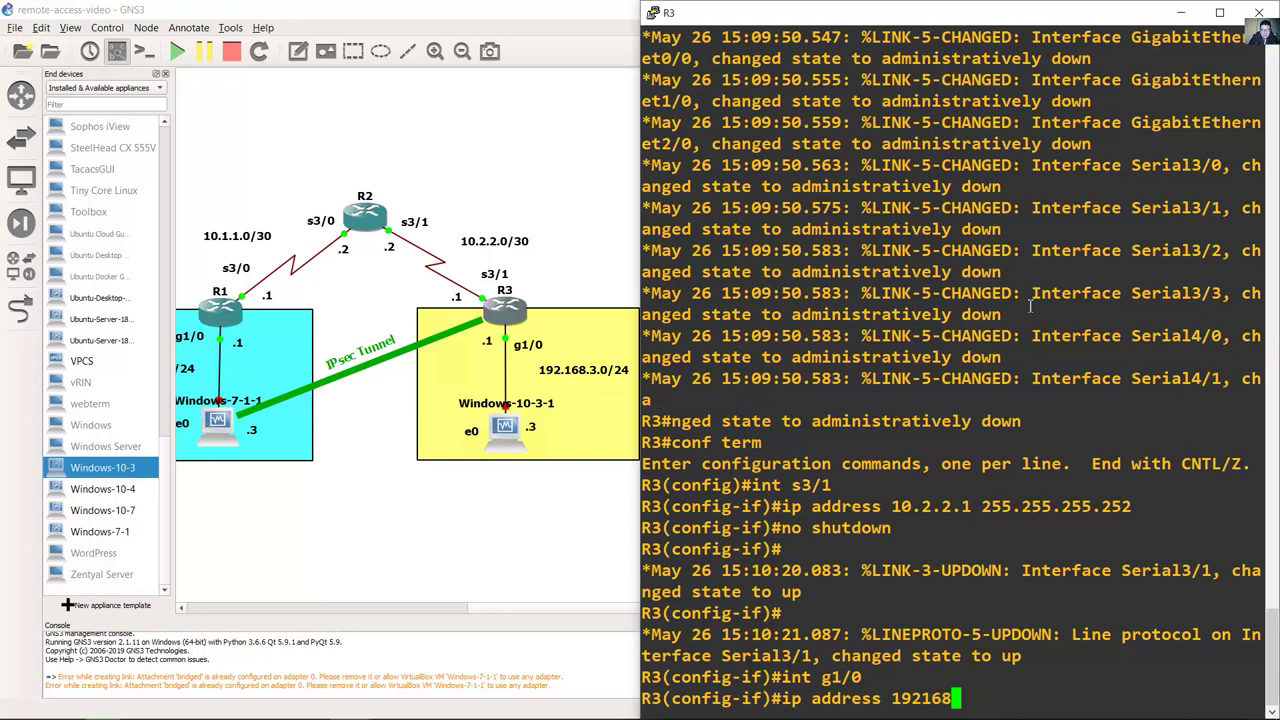
{"action": "key", "text": "BackSpace"}
{"action": "key", "text": "BackSpace"}
{"action": "key", "text": "BackSpace"}
{"action": "type", "text": ".168.3.1 "}
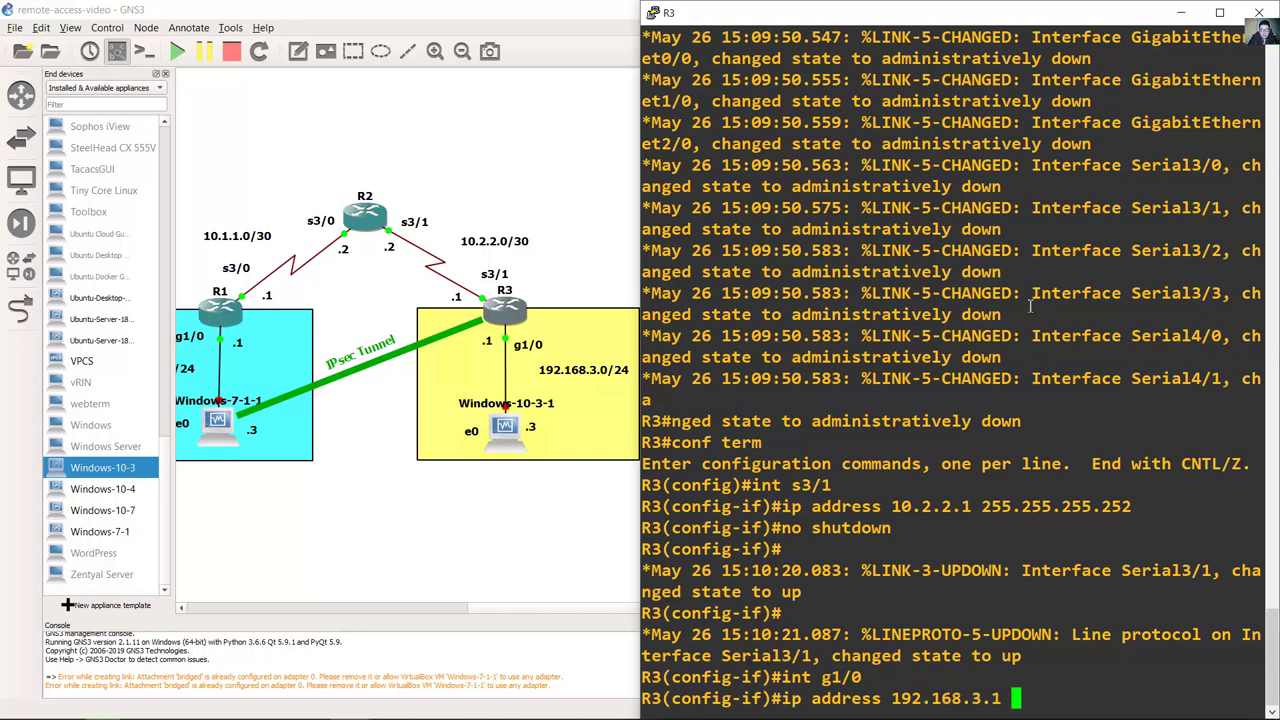
{"action": "type", "text": "255.255.255.0"}
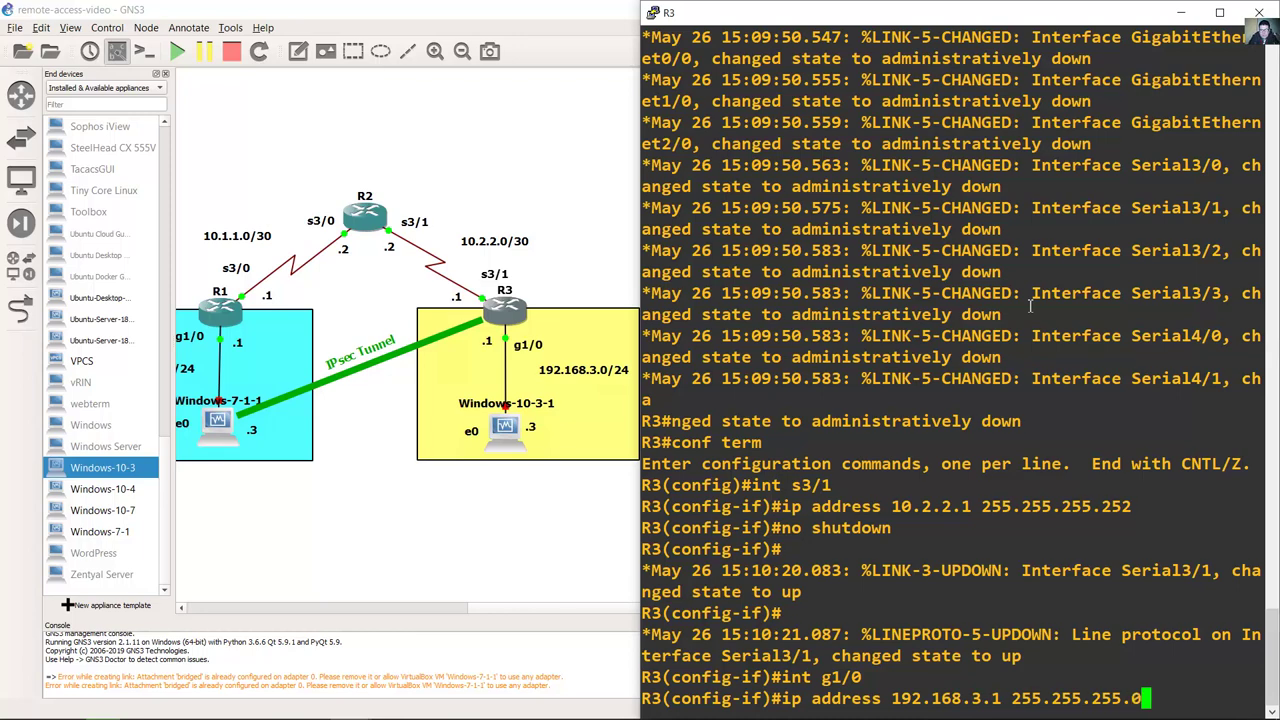
{"action": "key", "text": "Return"}
{"action": "type", "text": "no shutdown"}
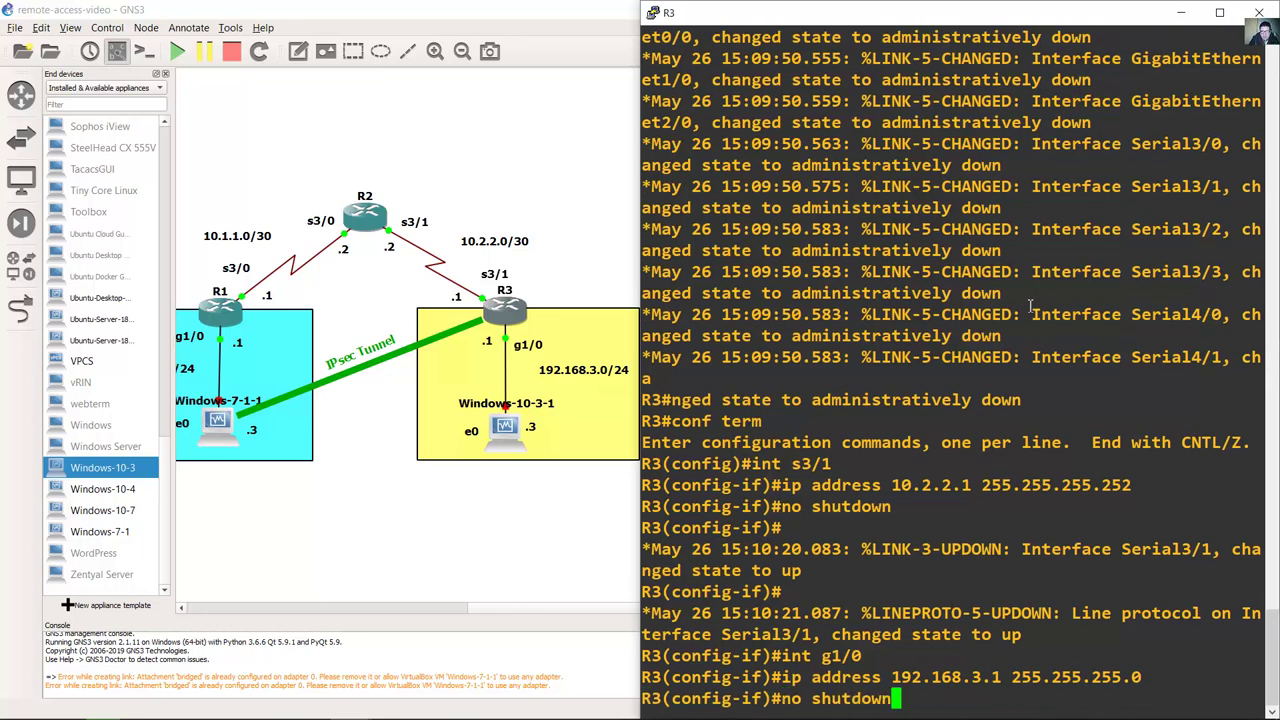
{"action": "key", "text": "Return"}
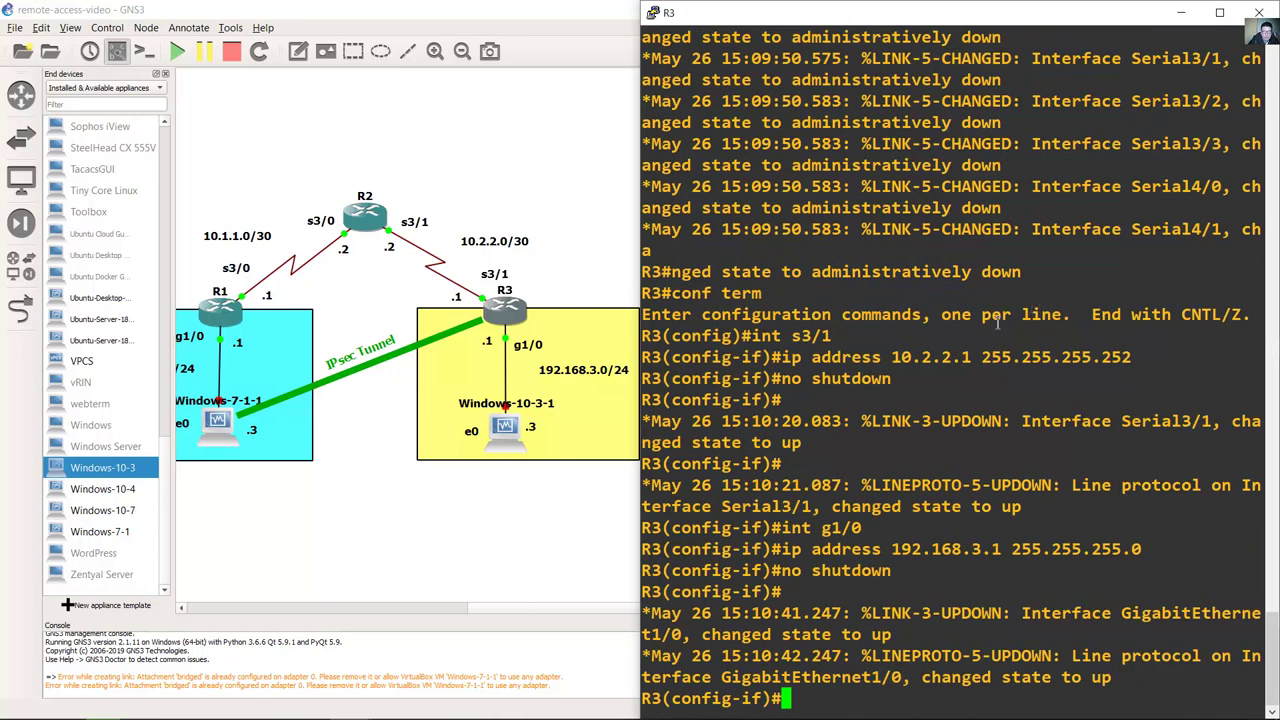
Step: Check the lab's R3 route line, then add default route 0.0.0.0 0.0.0.0 via 10.2.2.2 on R3
{"action": "left_click", "coordinate": [350, 704]}
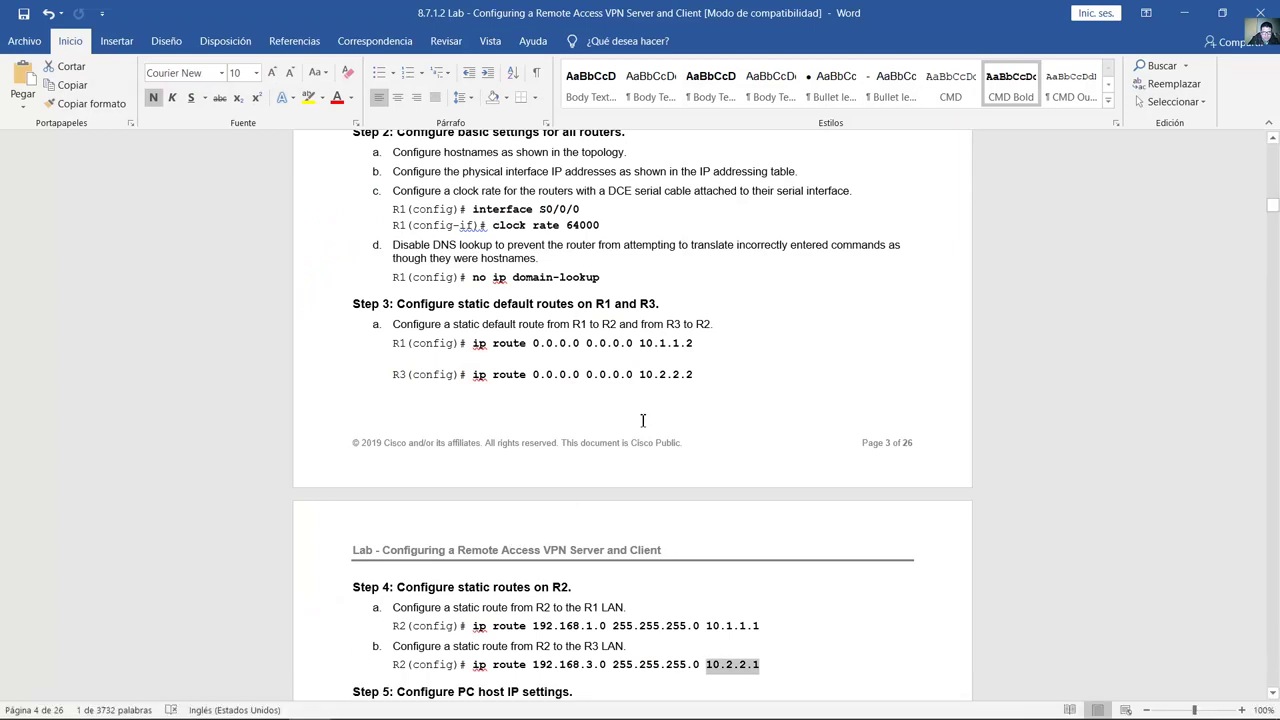
{"action": "left_click_drag", "start_coordinate": [474, 374], "coordinate": [700, 376]}
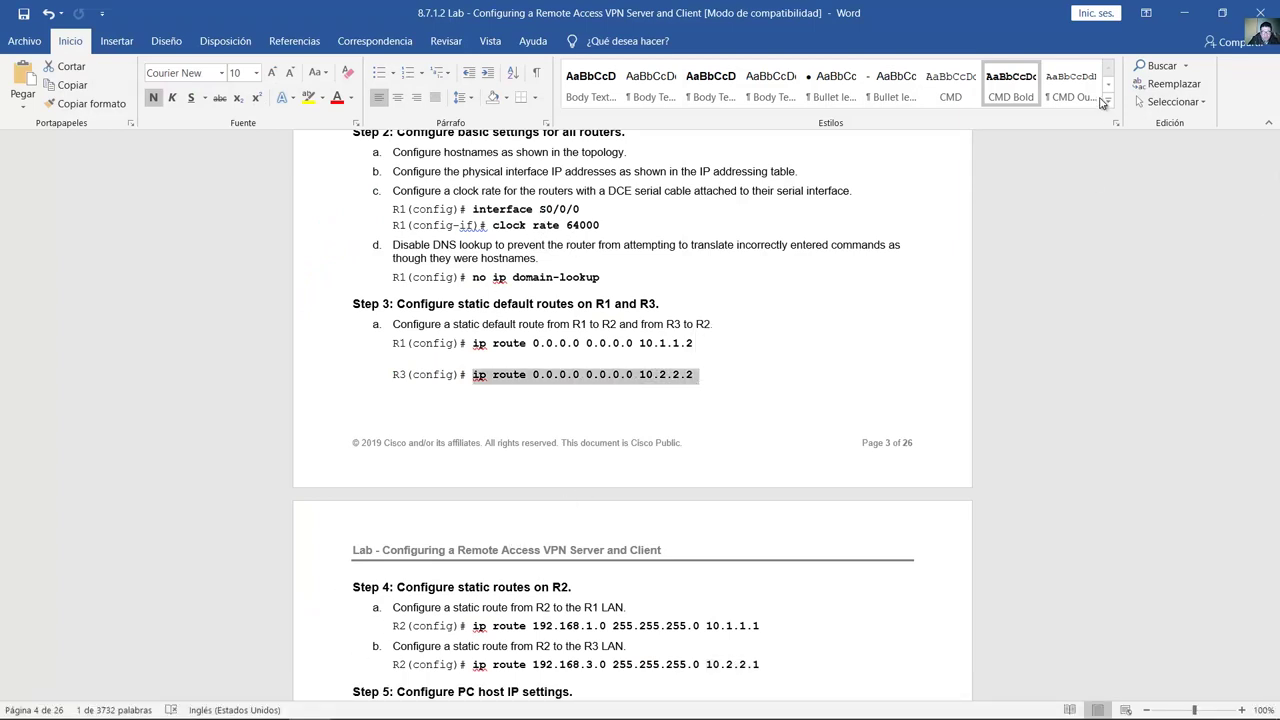
{"action": "left_click", "coordinate": [1183, 12]}
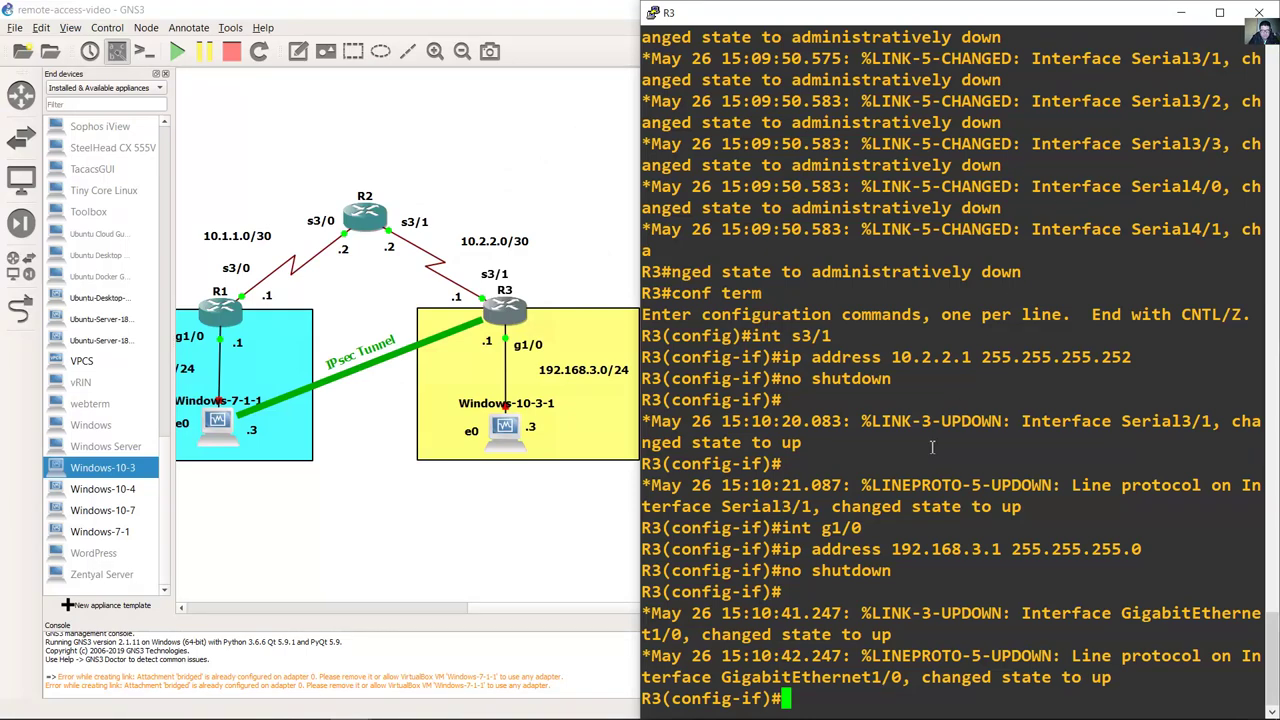
{"action": "type", "text": "exit"}
{"action": "key", "text": "Return"}
{"action": "type", "text": "ip r"}
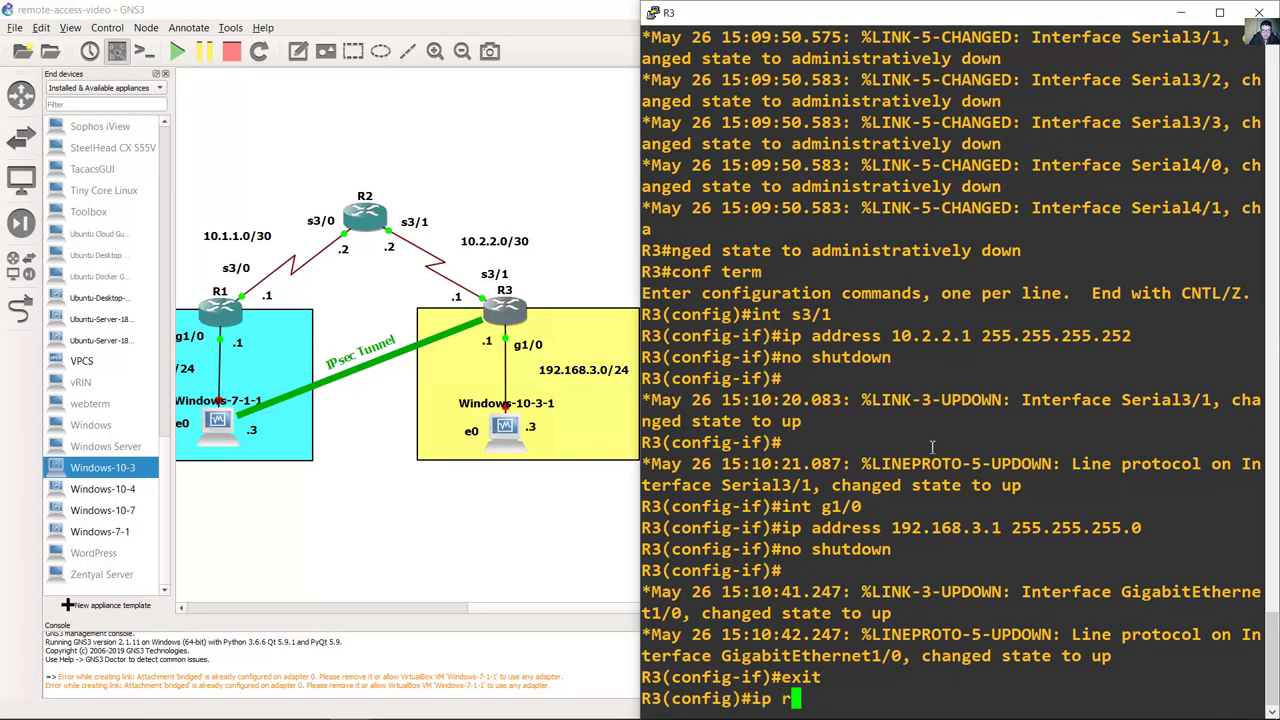
{"action": "type", "text": "oute 0.0.0.0"}
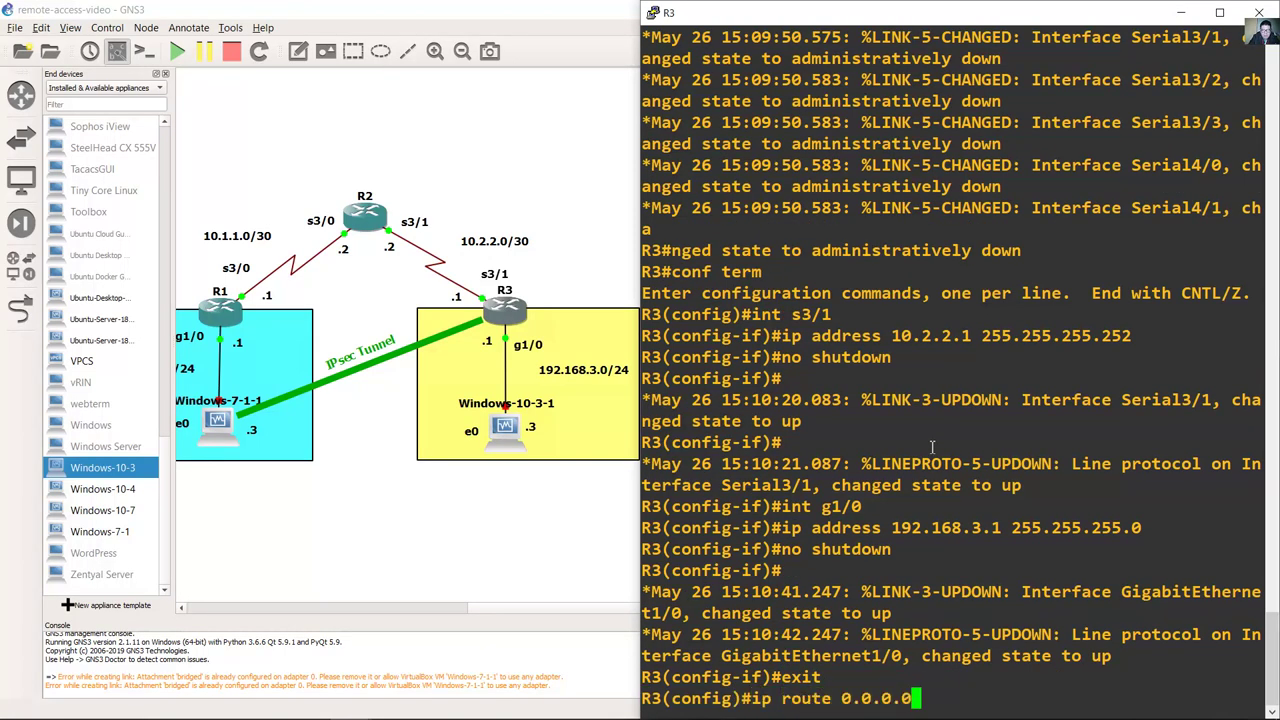
{"action": "type", "text": " 0.0.0.0"}
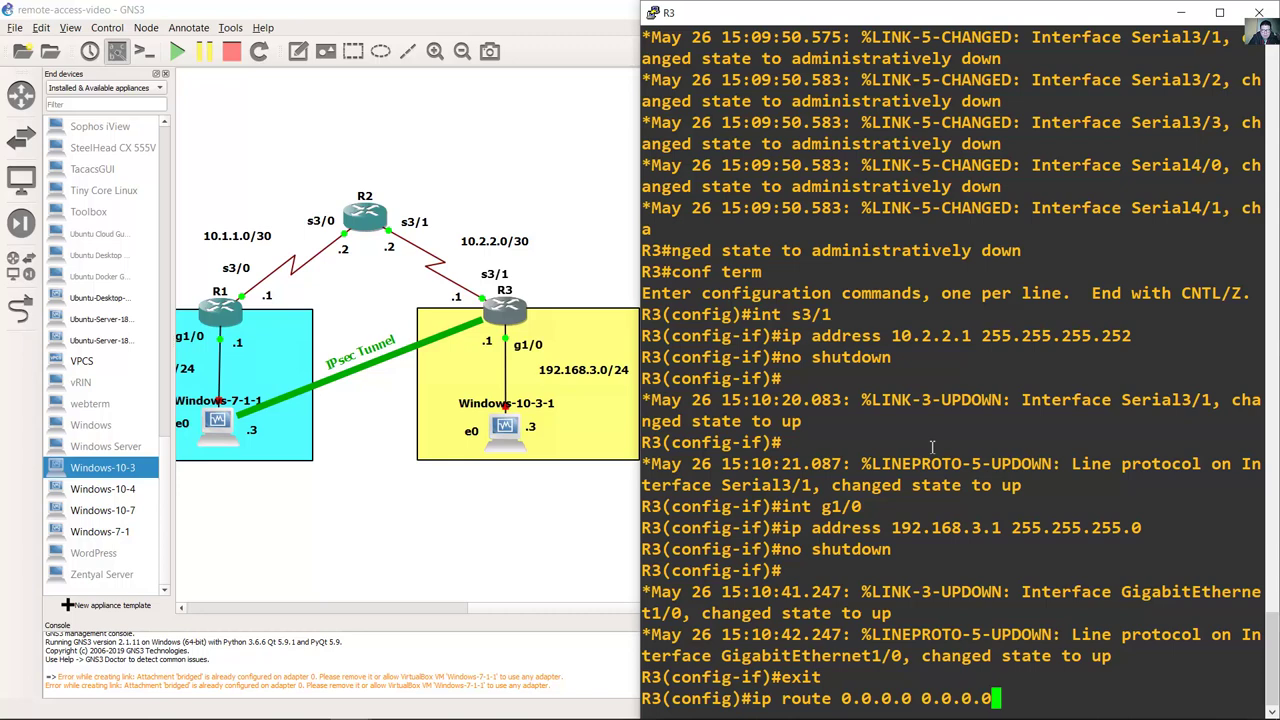
{"action": "type", "text": " 10.2.2.2"}
{"action": "key", "text": "Return"}
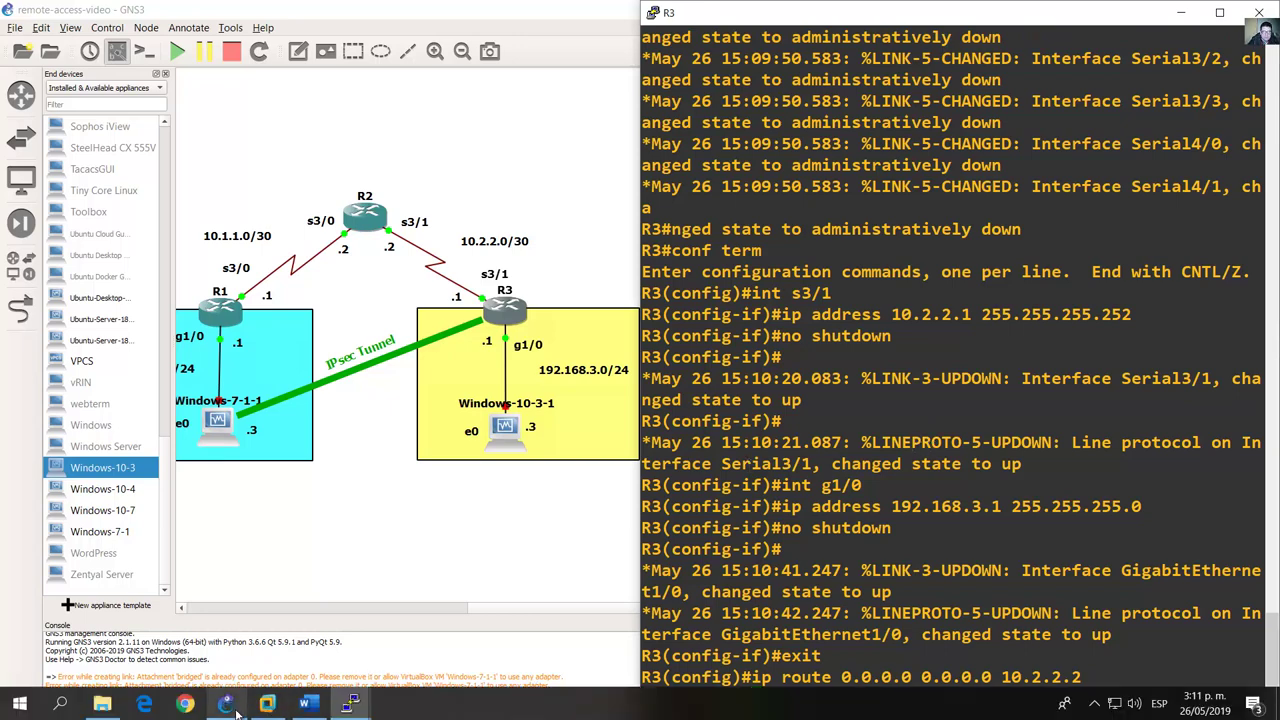
Step: Review the lab's Configure PC host IP settings step, then return to the GNS3 topology
{"action": "left_click", "coordinate": [308, 703]}
{"action": "scroll", "coordinate": [737, 417], "scroll_direction": "down", "scroll_amount": 8}
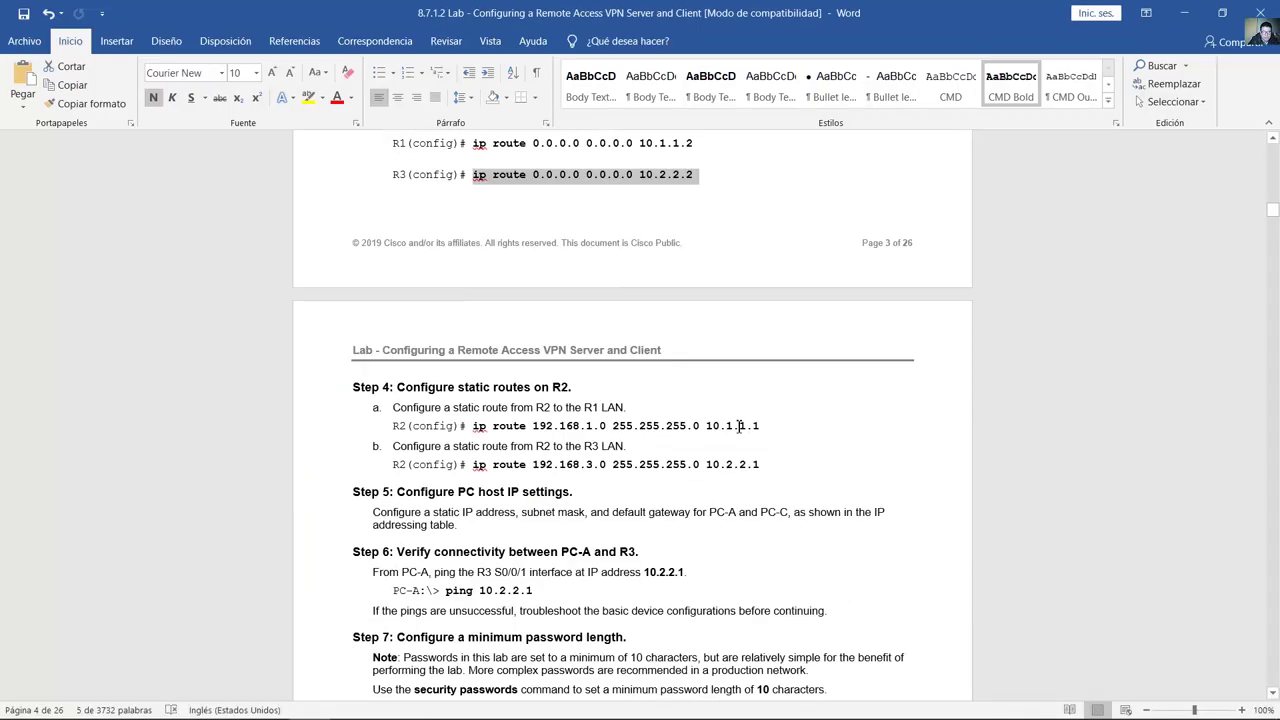
{"action": "left_click_drag", "start_coordinate": [490, 262], "coordinate": [513, 289]}
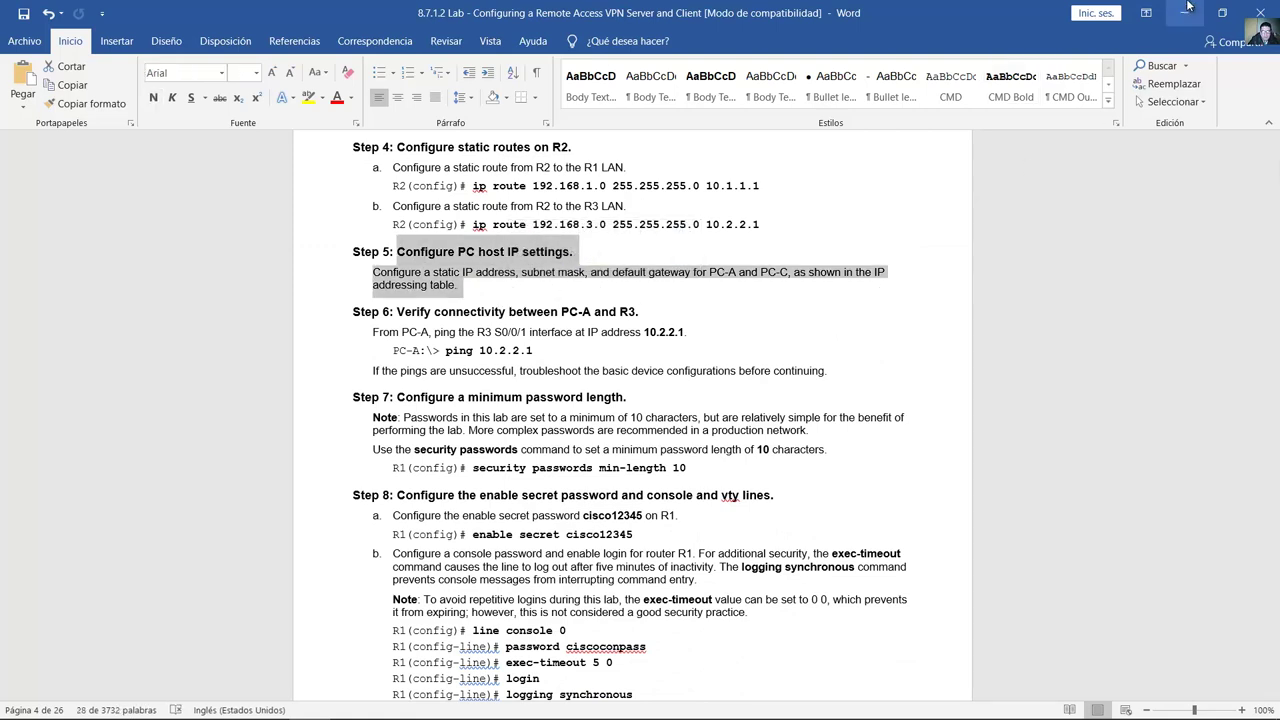
{"action": "key", "text": "alt+Tab"}
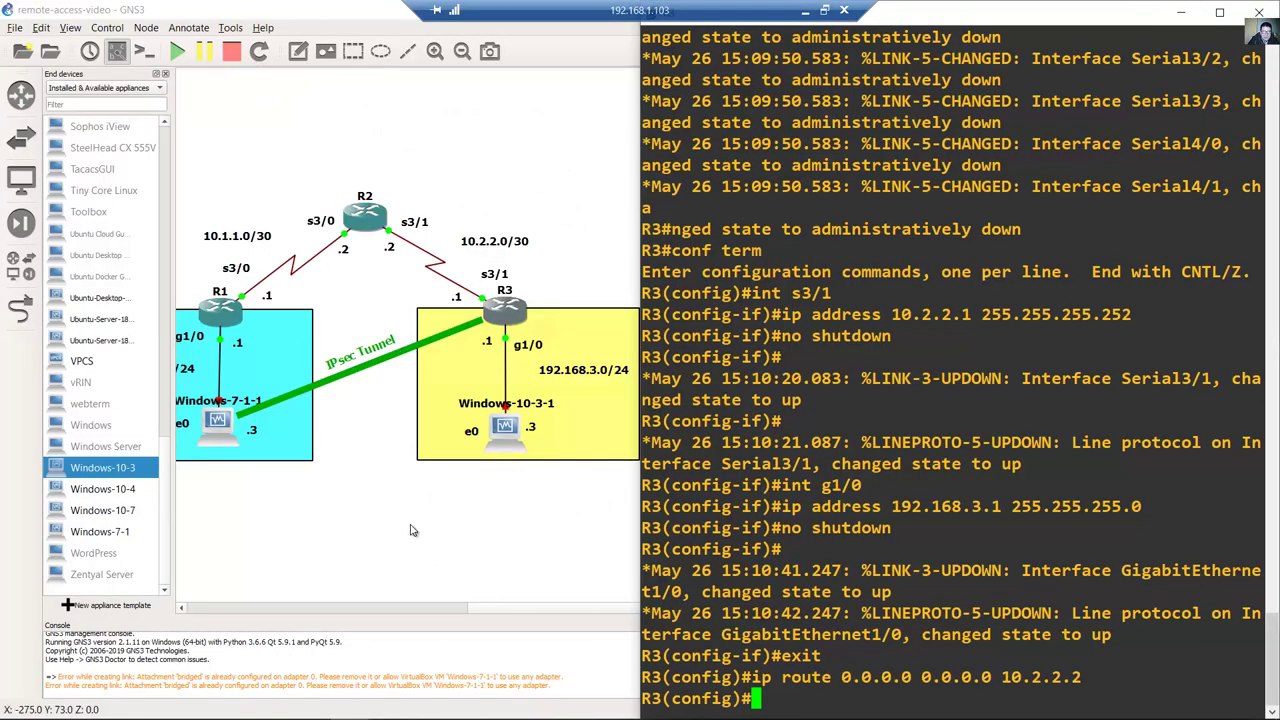
{"action": "key", "text": "alt+Tab"}
Step: Start the Windows-7-1-1 node so its VirtualBox window boots Windows 7
{"action": "left_click_drag", "start_coordinate": [523, 612], "coordinate": [445, 612]}
{"action": "right_click", "coordinate": [320, 430]}
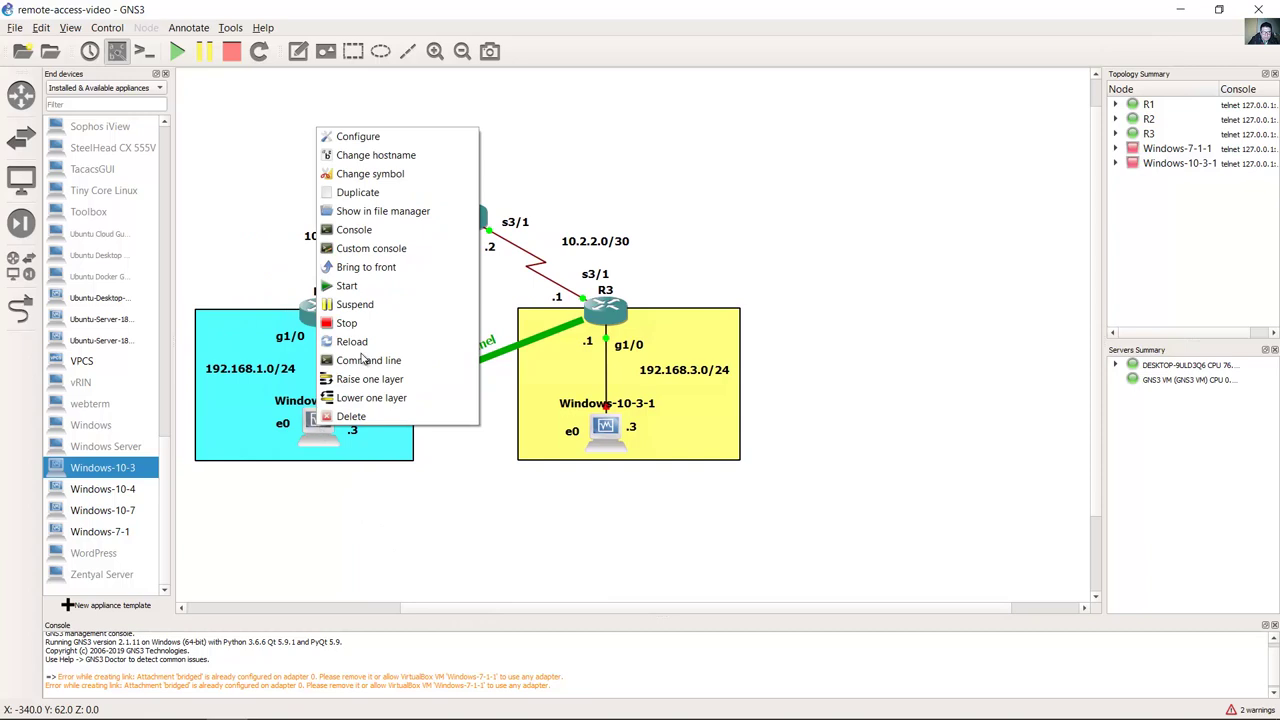
{"action": "left_click", "coordinate": [382, 286]}
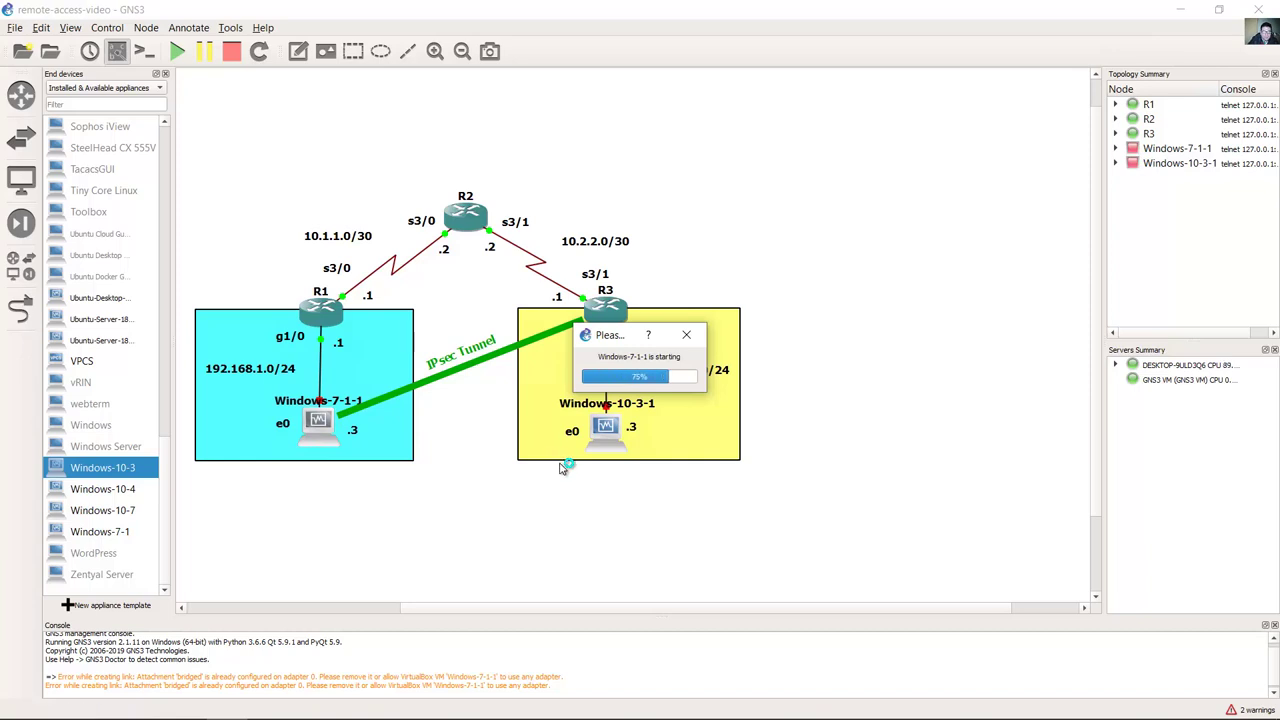
{"action": "mouse_move", "coordinate": [590, 717]}
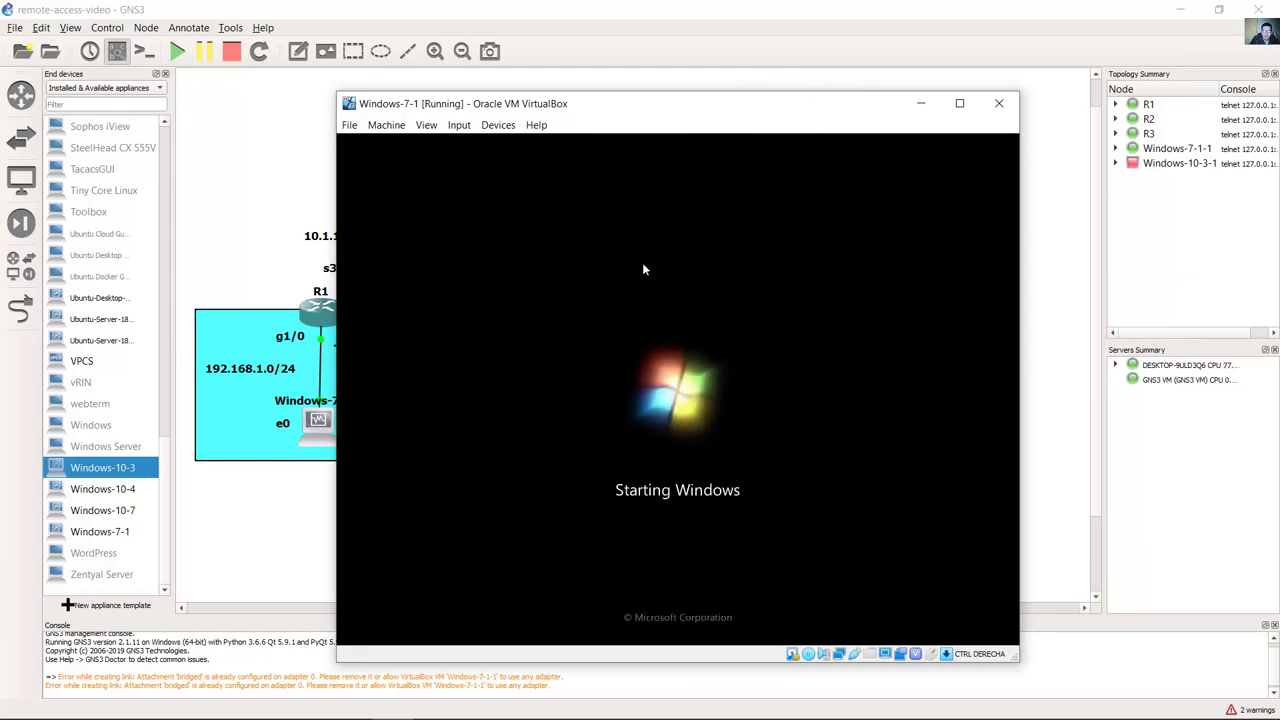
Step: Open the Local Area Connection properties through the Network and Sharing Center
{"action": "left_click", "coordinate": [1008, 148]}
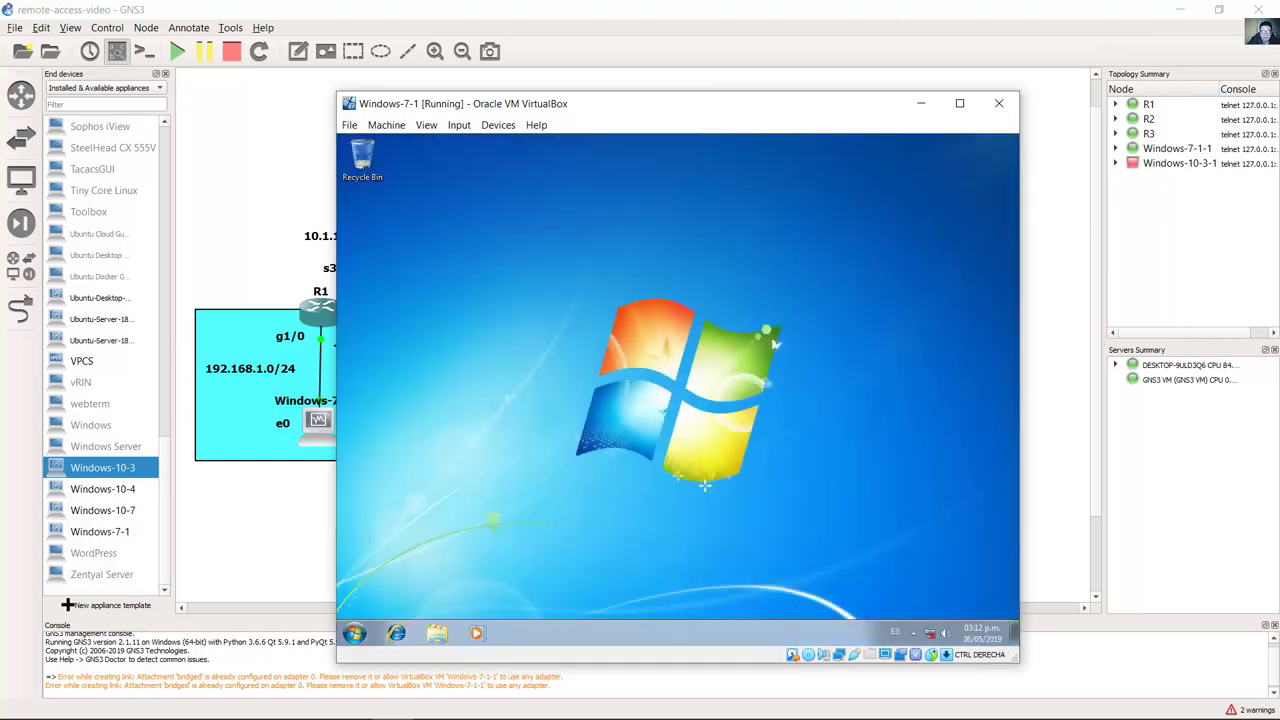
{"action": "right_click", "coordinate": [929, 633]}
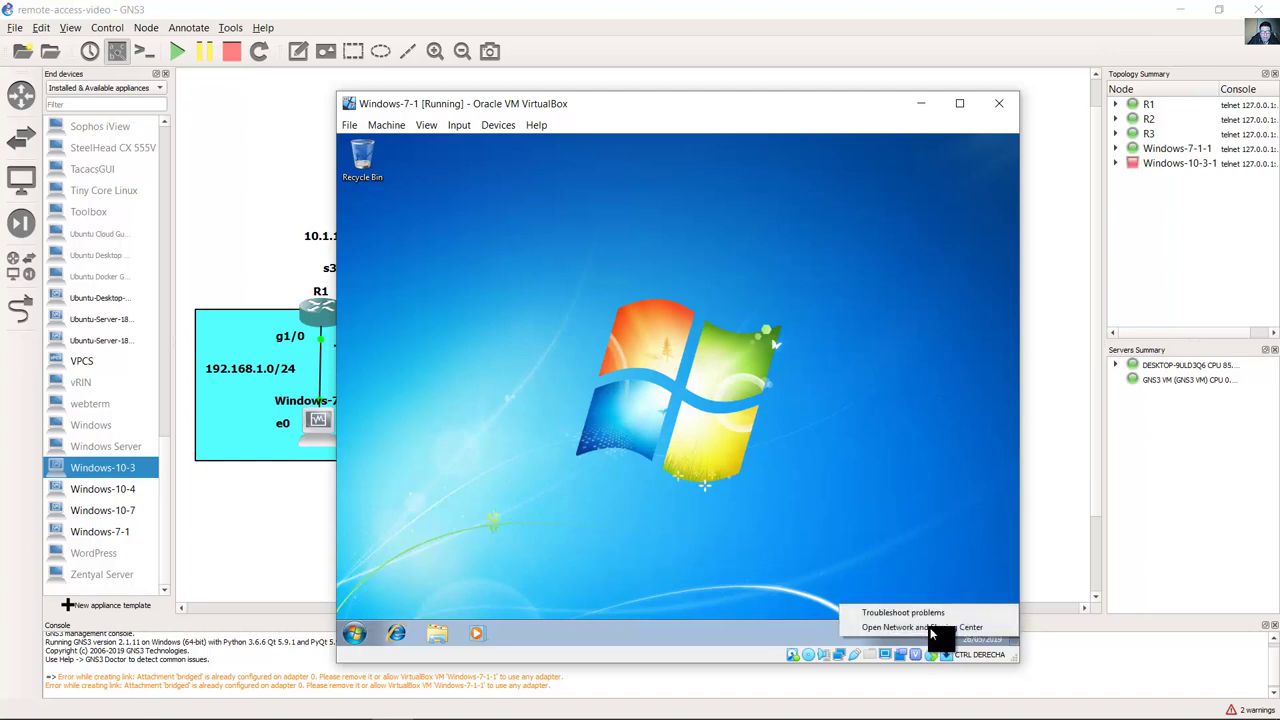
{"action": "left_click", "coordinate": [930, 628]}
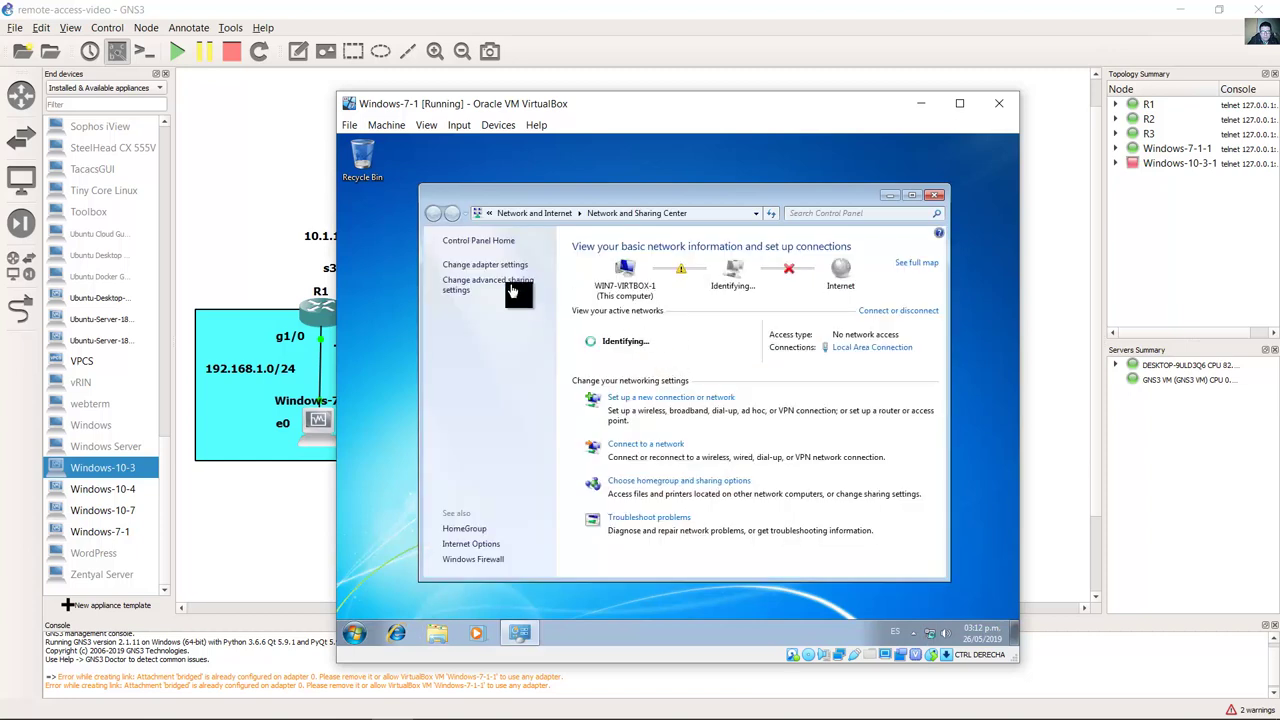
{"action": "left_click", "coordinate": [490, 264]}
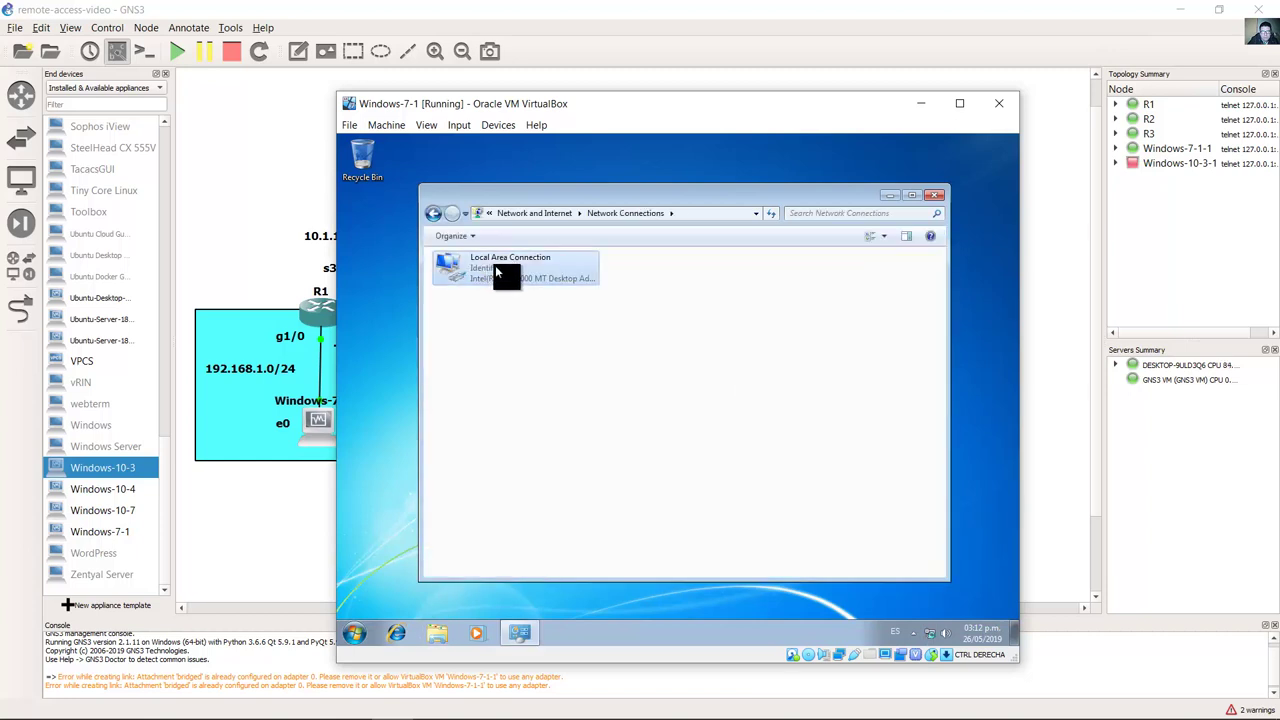
{"action": "right_click", "coordinate": [495, 265]}
{"action": "left_click", "coordinate": [561, 393]}
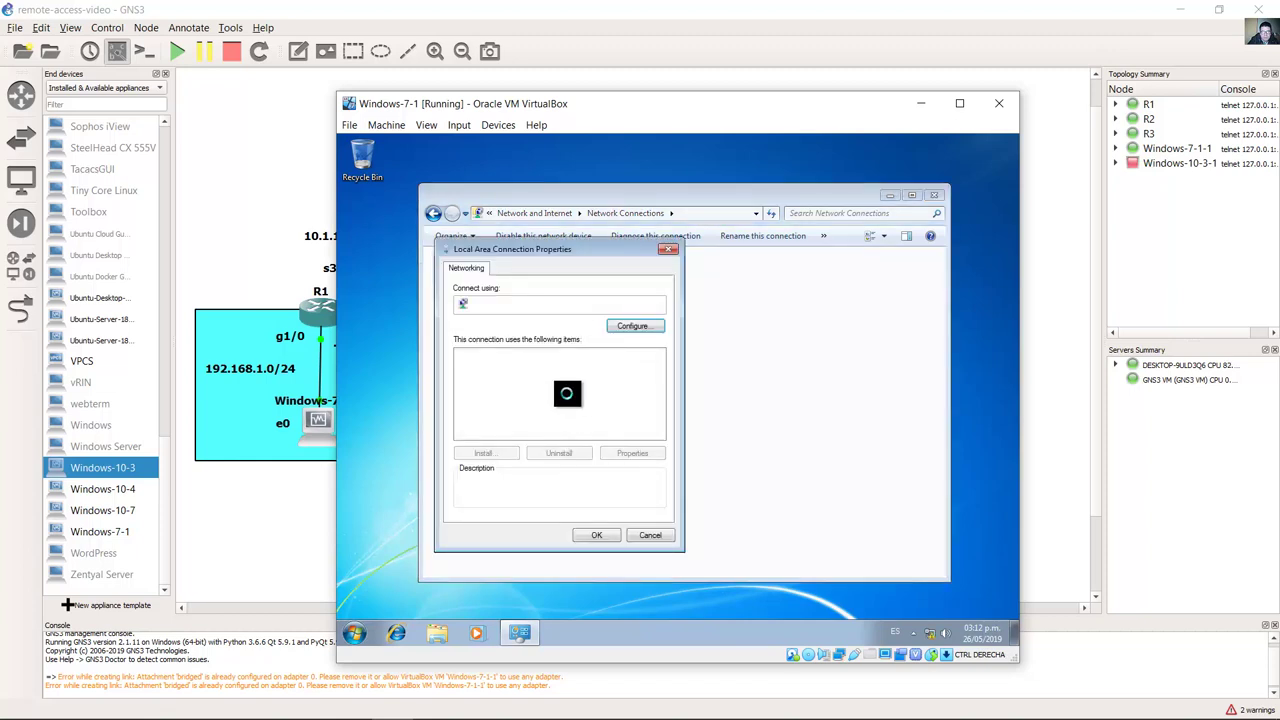
Step: Set IPv4 to static 192.168.1.3, mask 255.255.255.0, gateway 192.168.1.1, and apply
{"action": "left_click", "coordinate": [566, 392]}
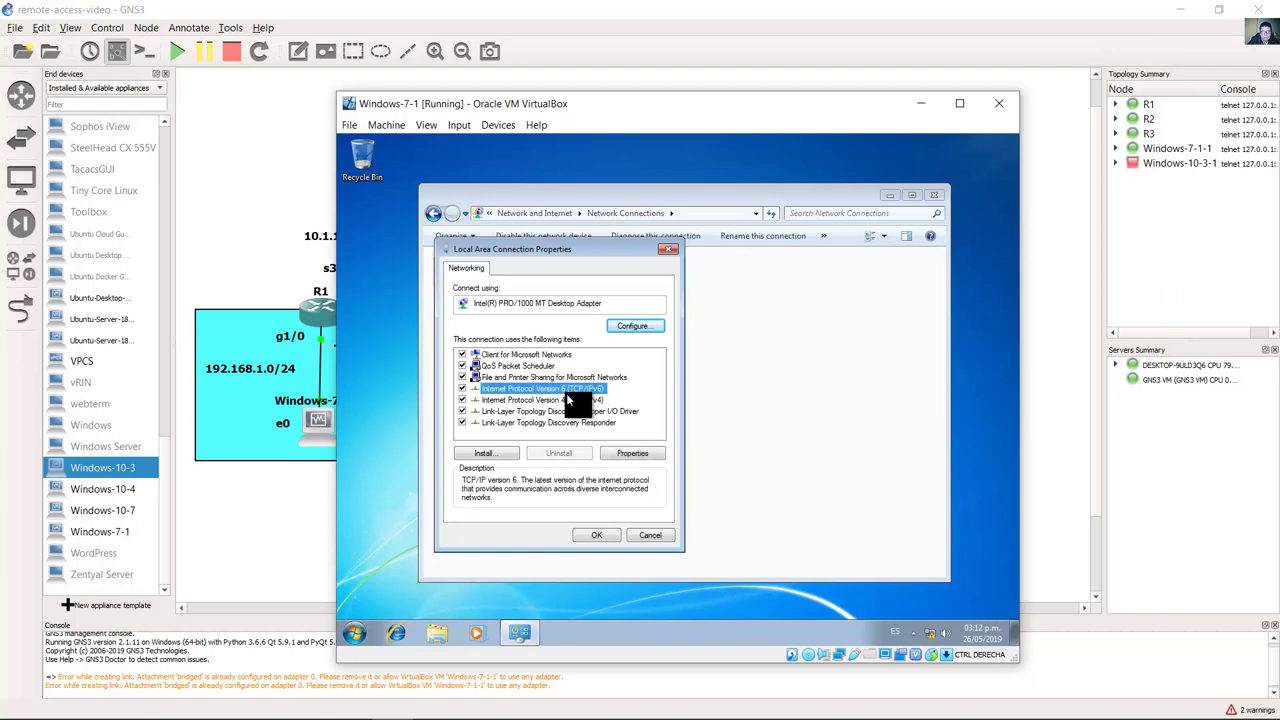
{"action": "left_click", "coordinate": [566, 397]}
{"action": "double_click", "coordinate": [566, 397]}
{"action": "left_click", "coordinate": [570, 392]}
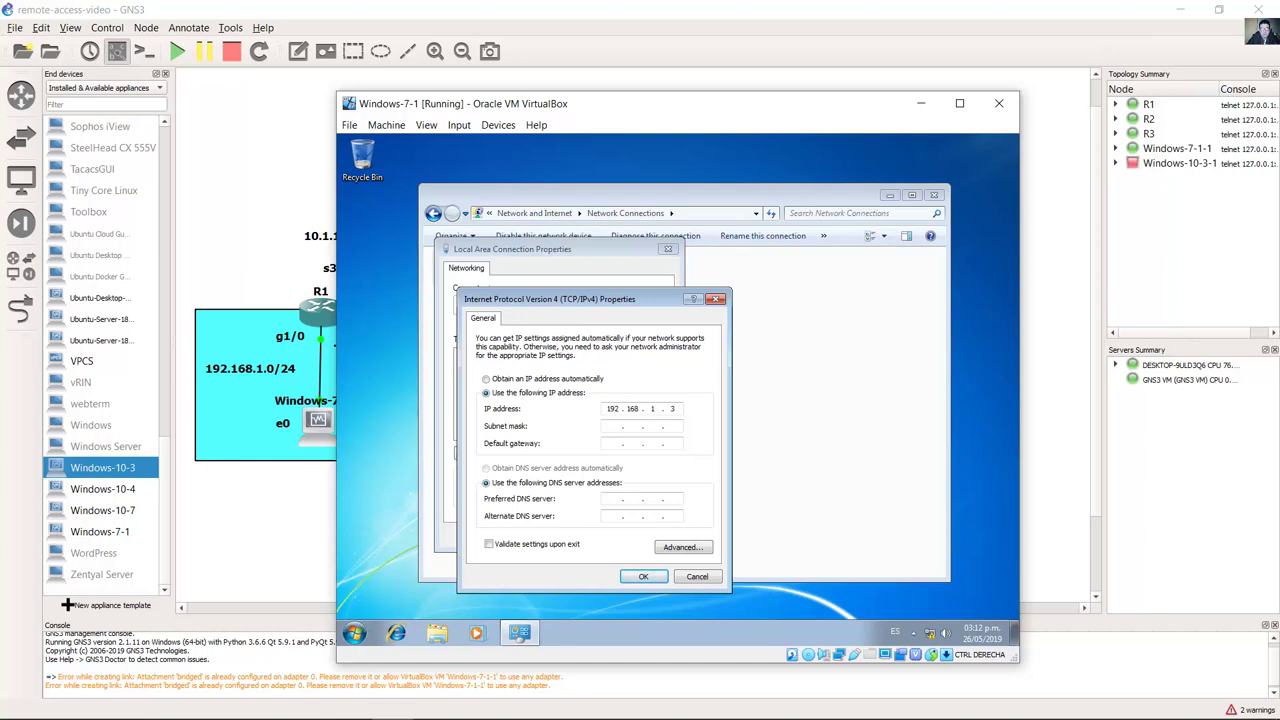
{"action": "key", "text": "Tab"}
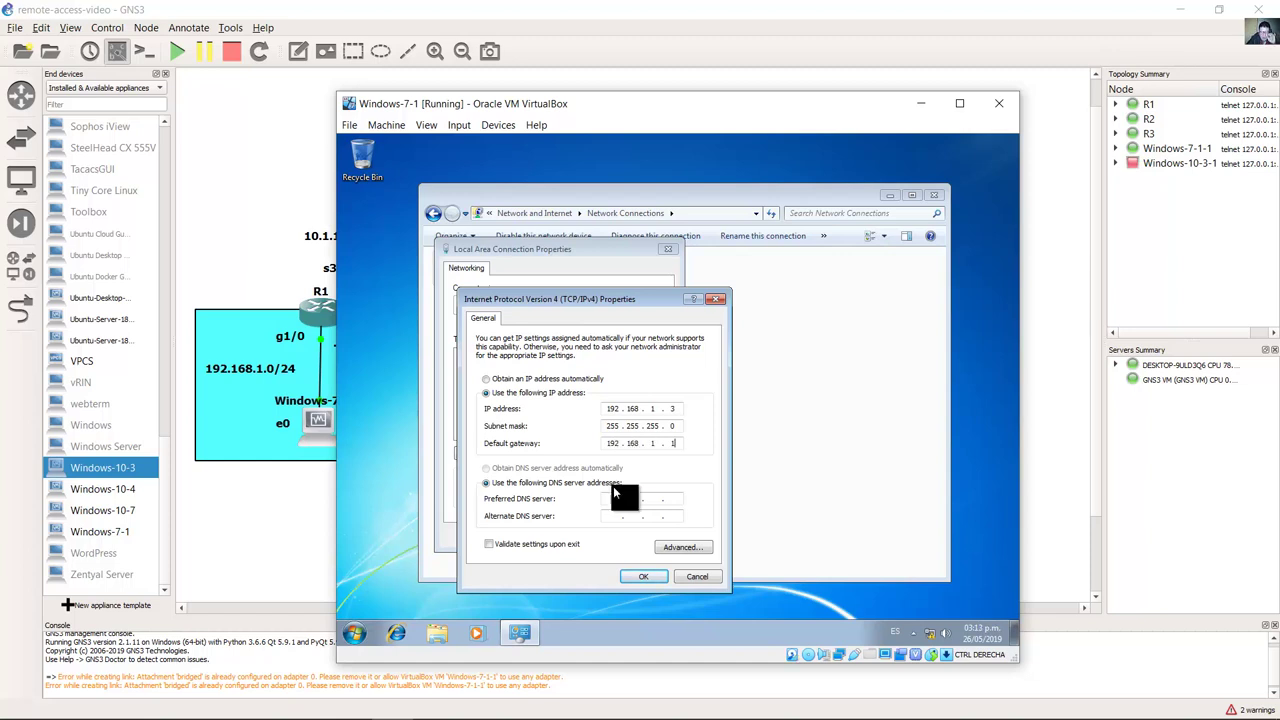
{"action": "left_click", "coordinate": [644, 576]}
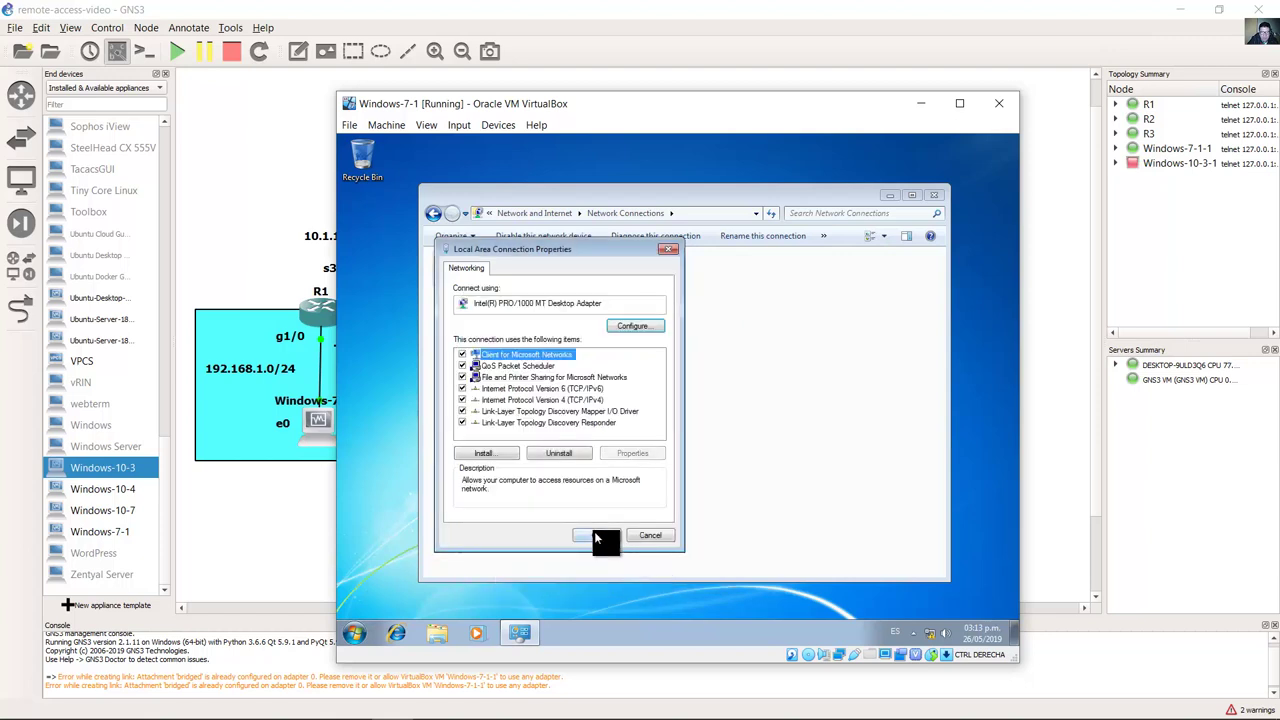
{"action": "left_click", "coordinate": [598, 527]}
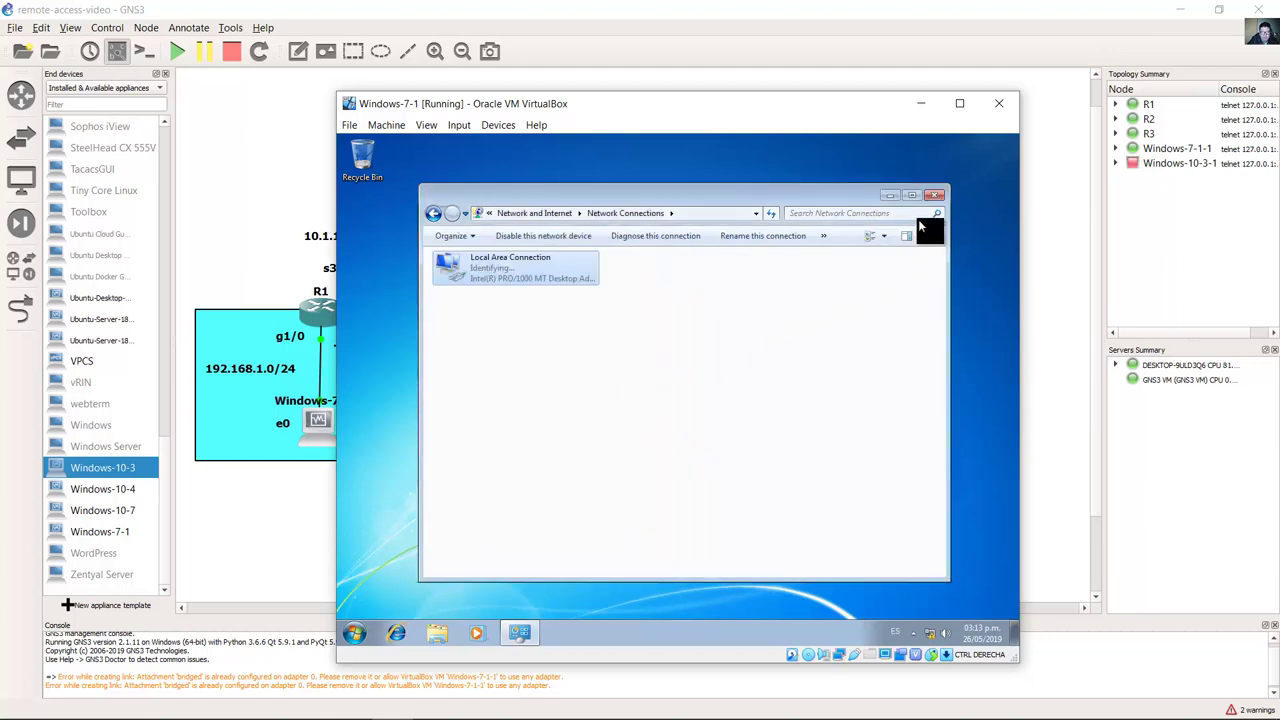
Step: Open a command prompt in the VM, set the network location to Work, and arrange the windows
{"action": "left_click", "coordinate": [934, 195]}
{"action": "left_click", "coordinate": [355, 630]}
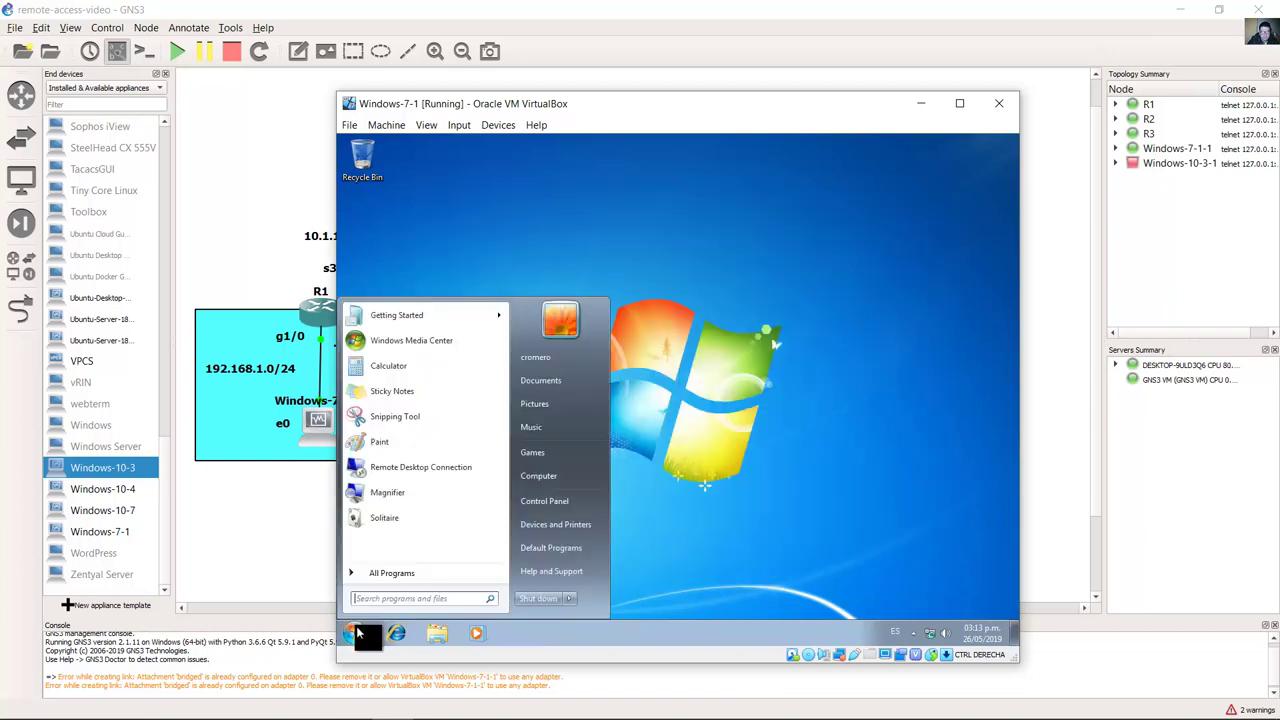
{"action": "type", "text": "cmd"}
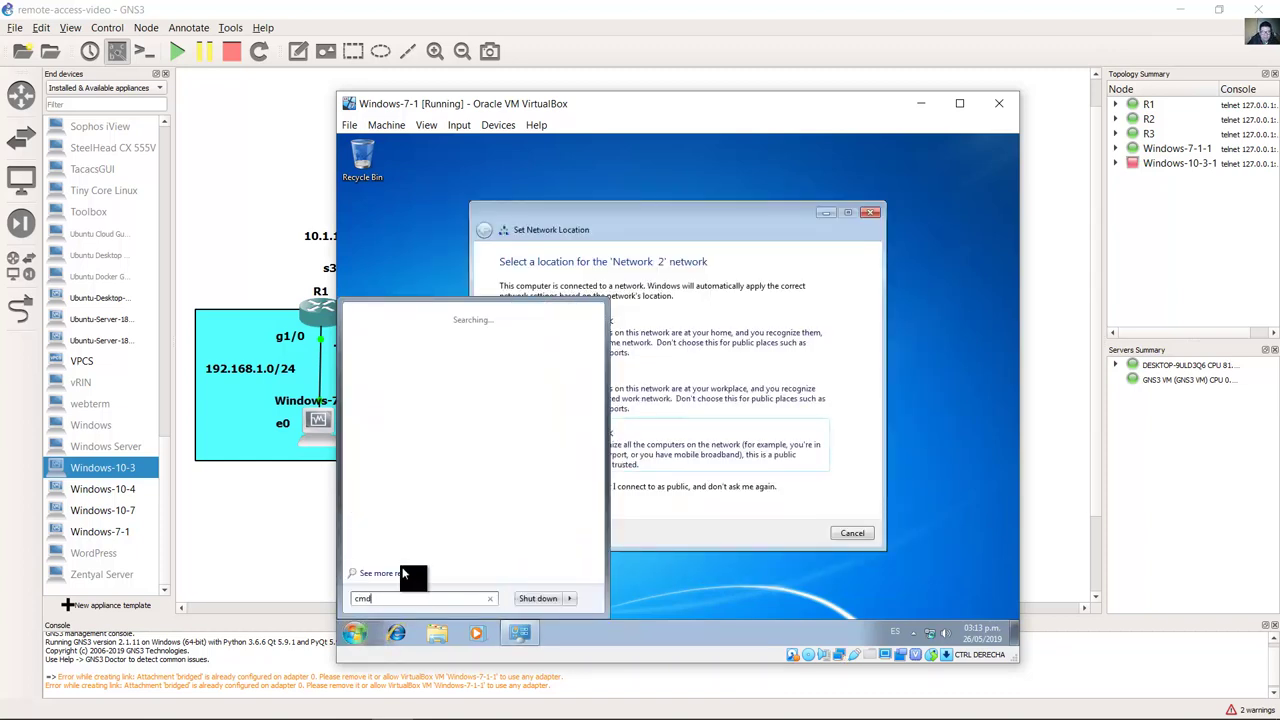
{"action": "left_click", "coordinate": [380, 338]}
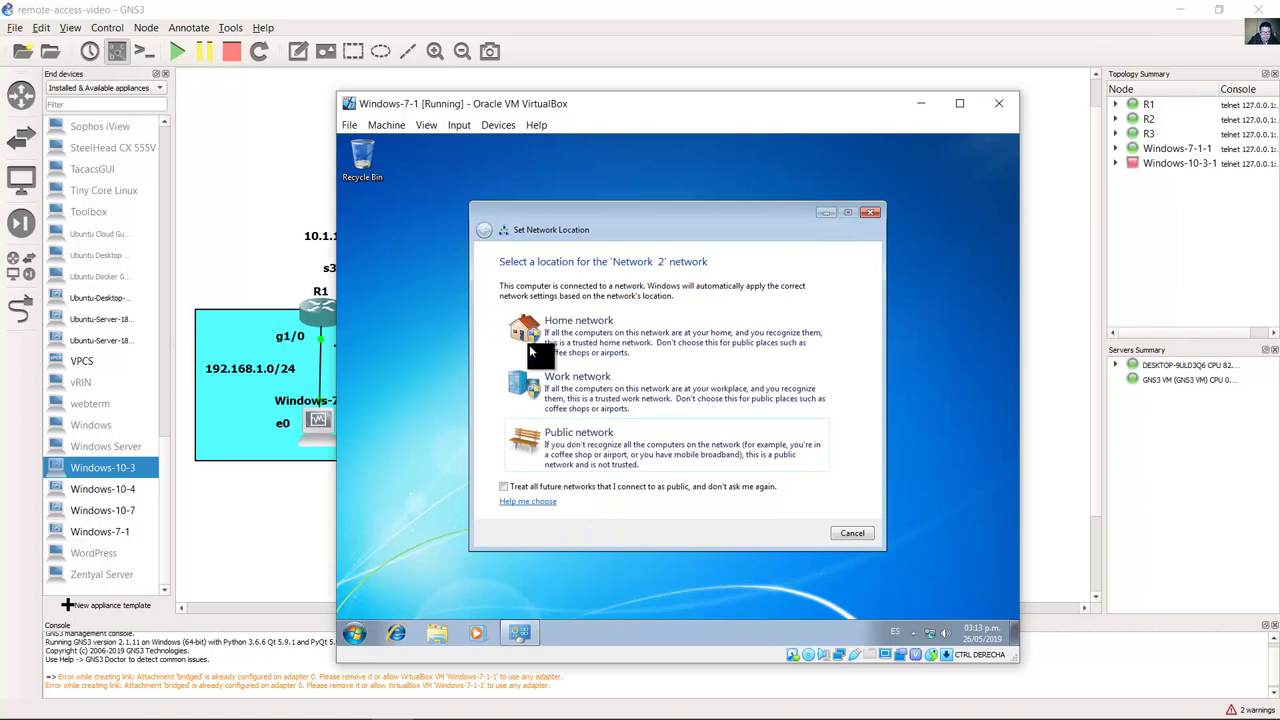
{"action": "left_click", "coordinate": [727, 214]}
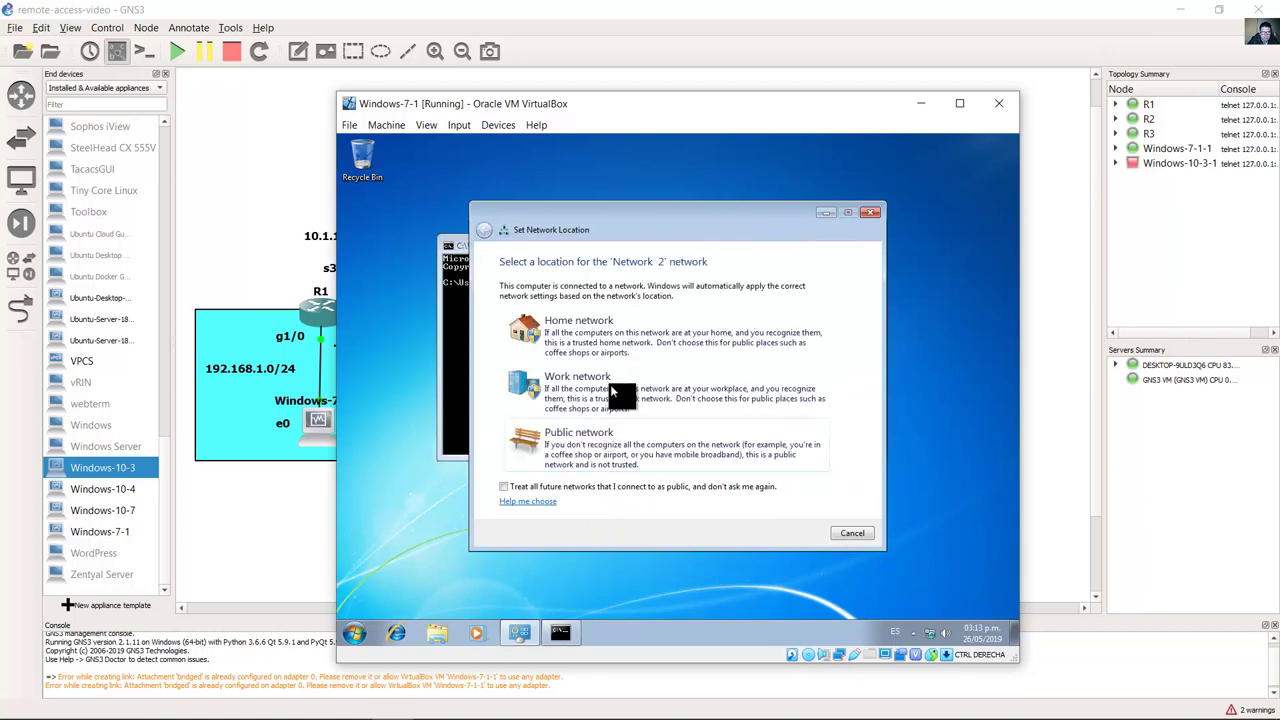
{"action": "left_click", "coordinate": [750, 406]}
{"action": "left_click", "coordinate": [850, 532]}
{"action": "left_click_drag", "start_coordinate": [650, 245], "coordinate": [593, 211]}
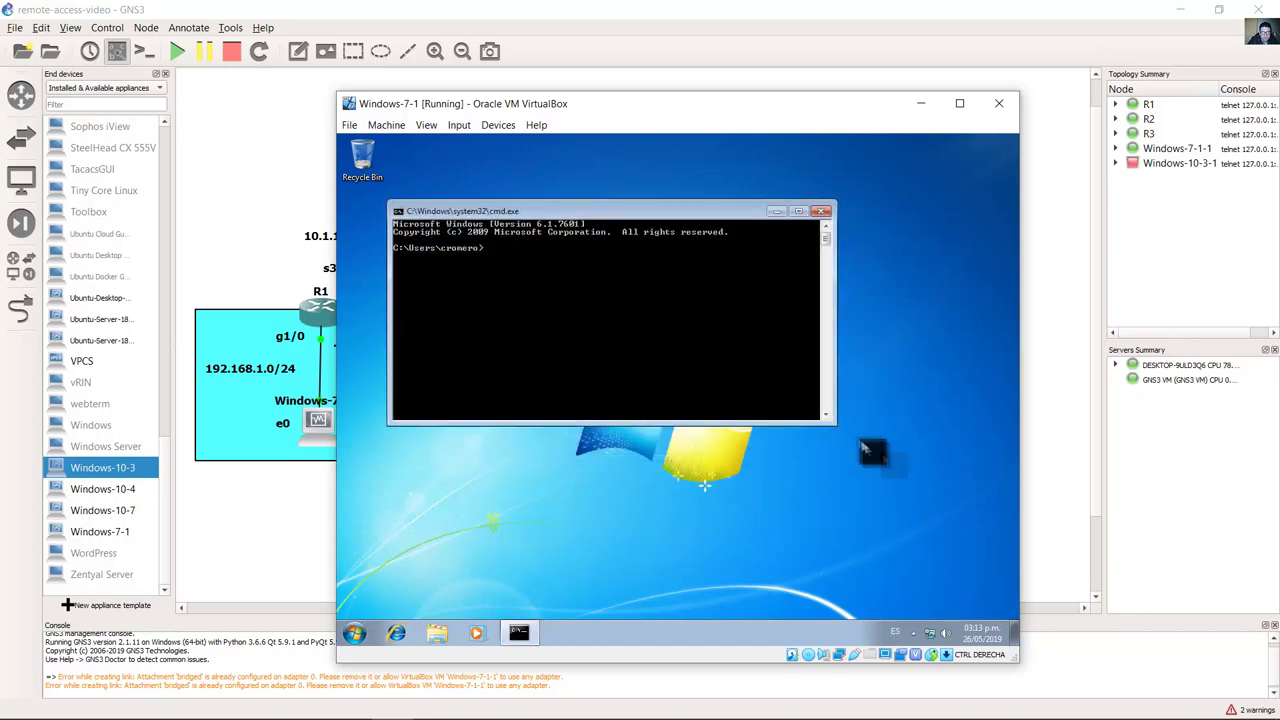
{"action": "left_click_drag", "start_coordinate": [829, 443], "coordinate": [818, 583]}
{"action": "left_click_drag", "start_coordinate": [1025, 90], "coordinate": [1112, 80]}
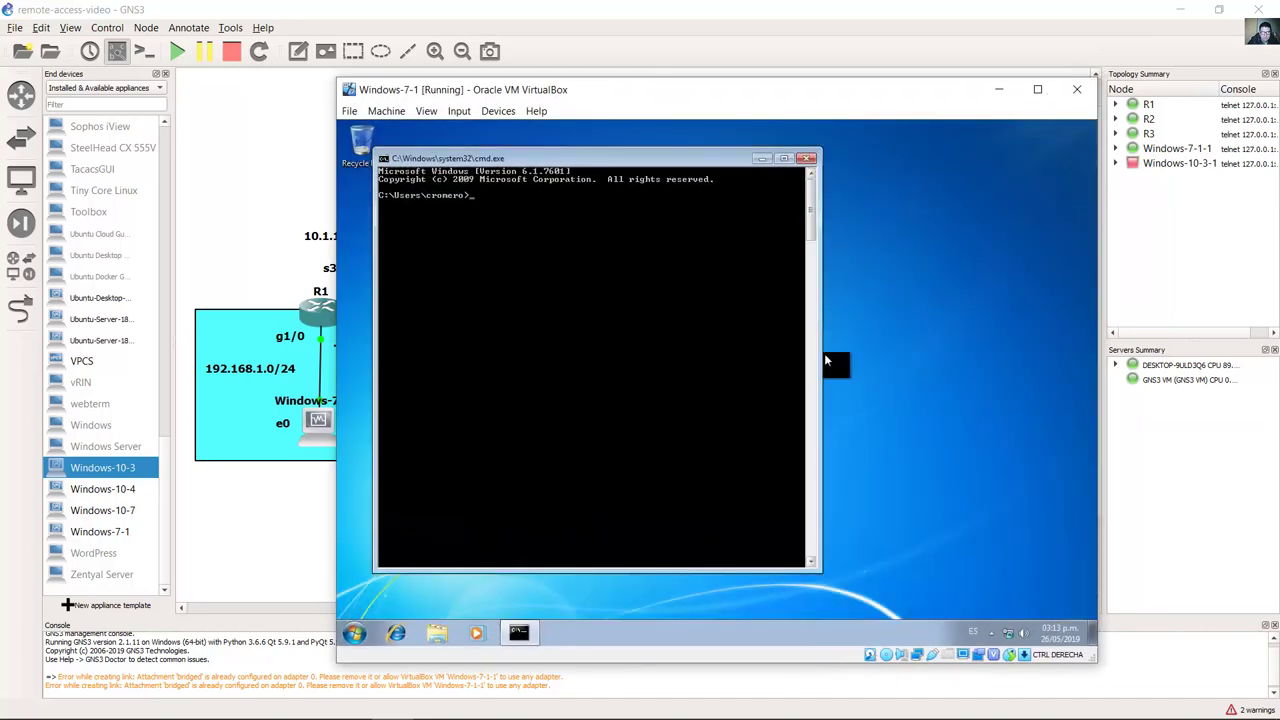
{"action": "left_click_drag", "start_coordinate": [645, 98], "coordinate": [757, 77]}
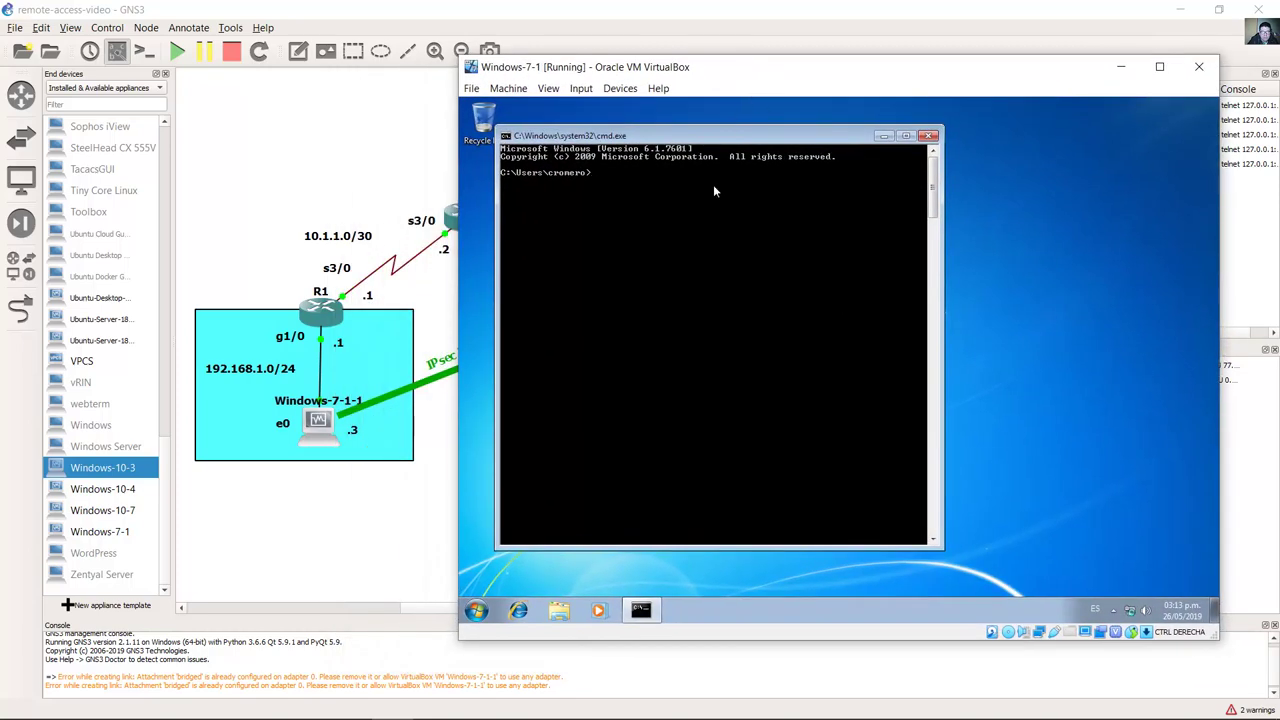
Step: Run ipconfig to confirm 192.168.1.3, then ping gateway 192.168.1.1
{"action": "type", "text": "ipconfig"}
{"action": "key", "text": "Return"}
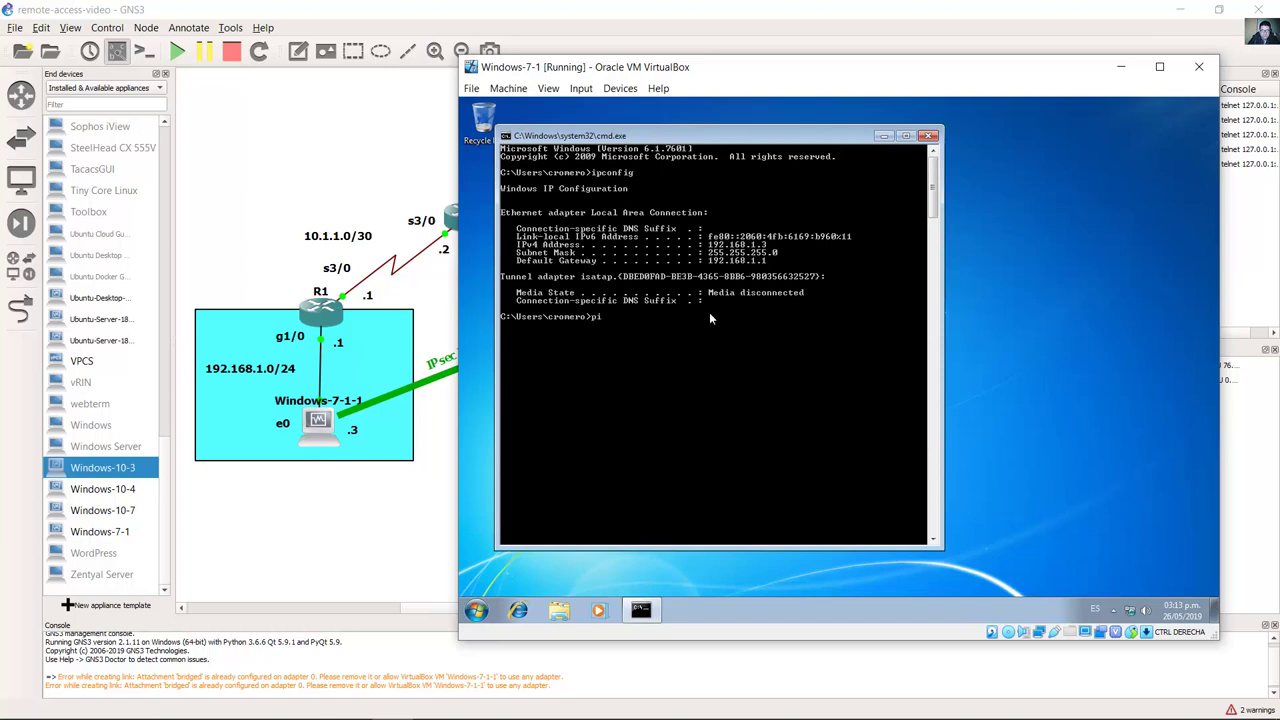
{"action": "type", "text": "ping 192.168.1.1"}
{"action": "key", "text": "Return"}
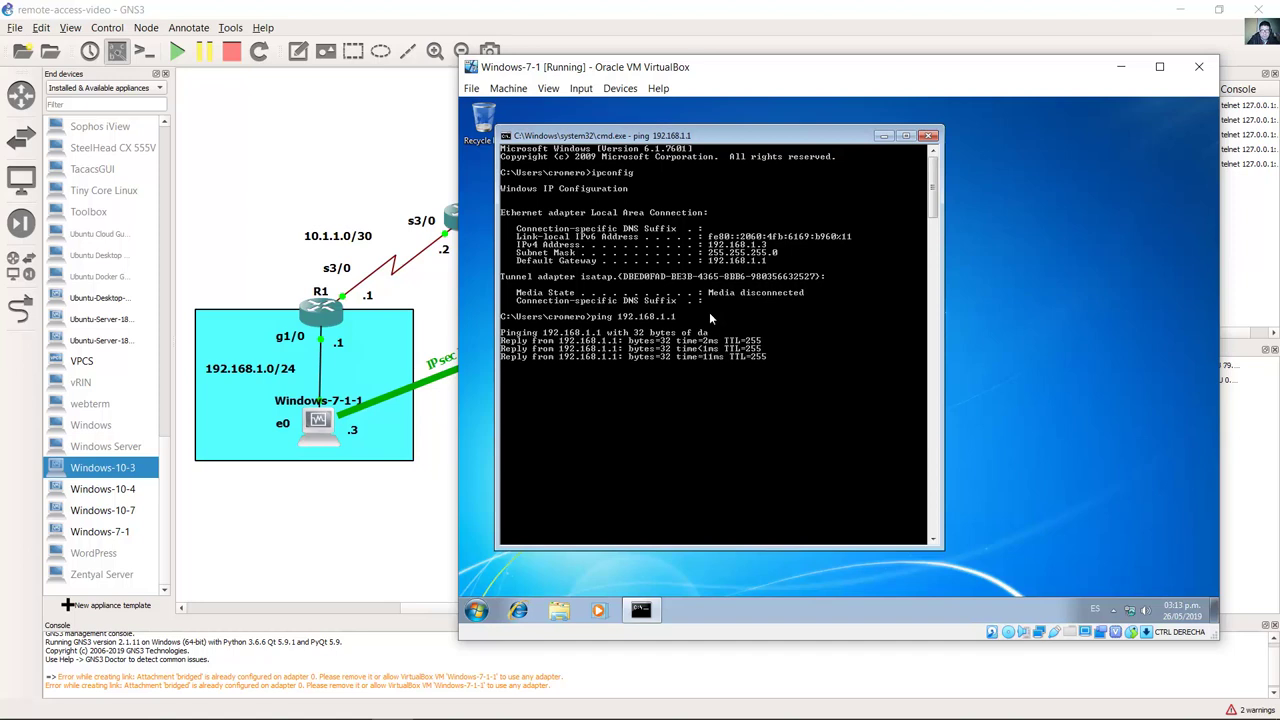
Step: Check R2's s3/0 address on the topology and ping 10.1.1.2 from the Windows 7 VM
{"action": "left_click", "coordinate": [446, 178]}
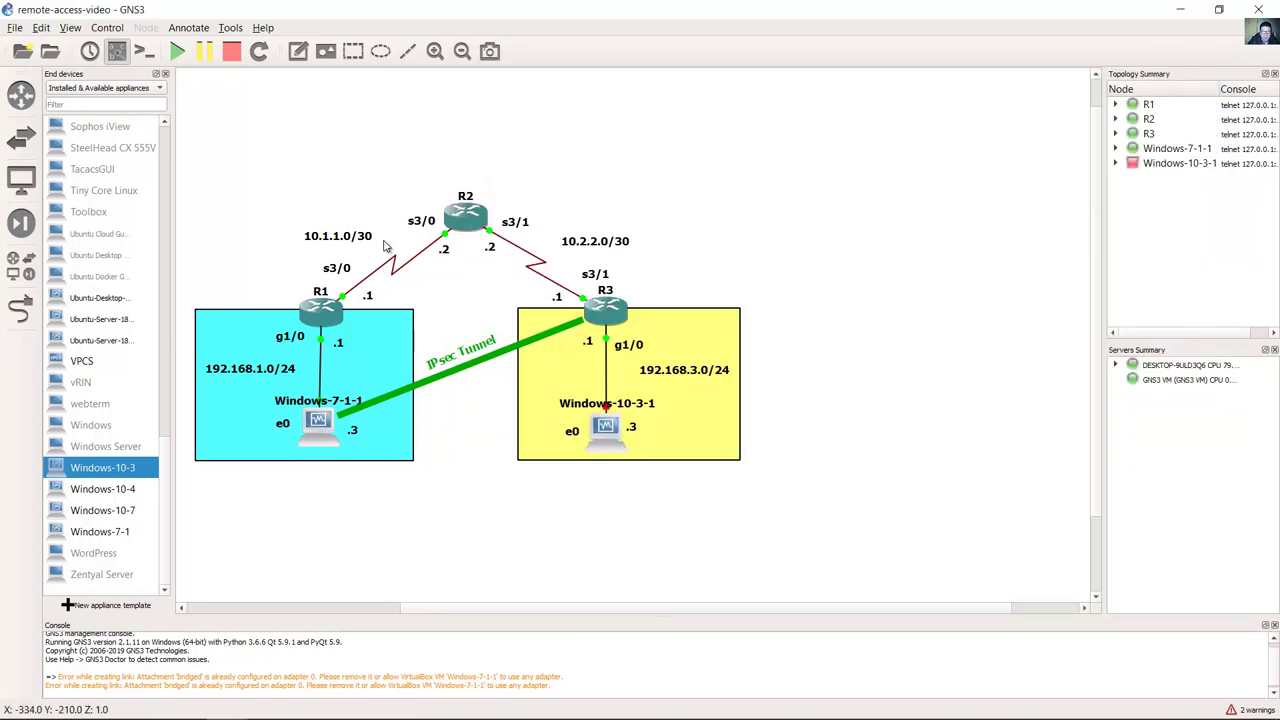
{"action": "left_click", "coordinate": [443, 251]}
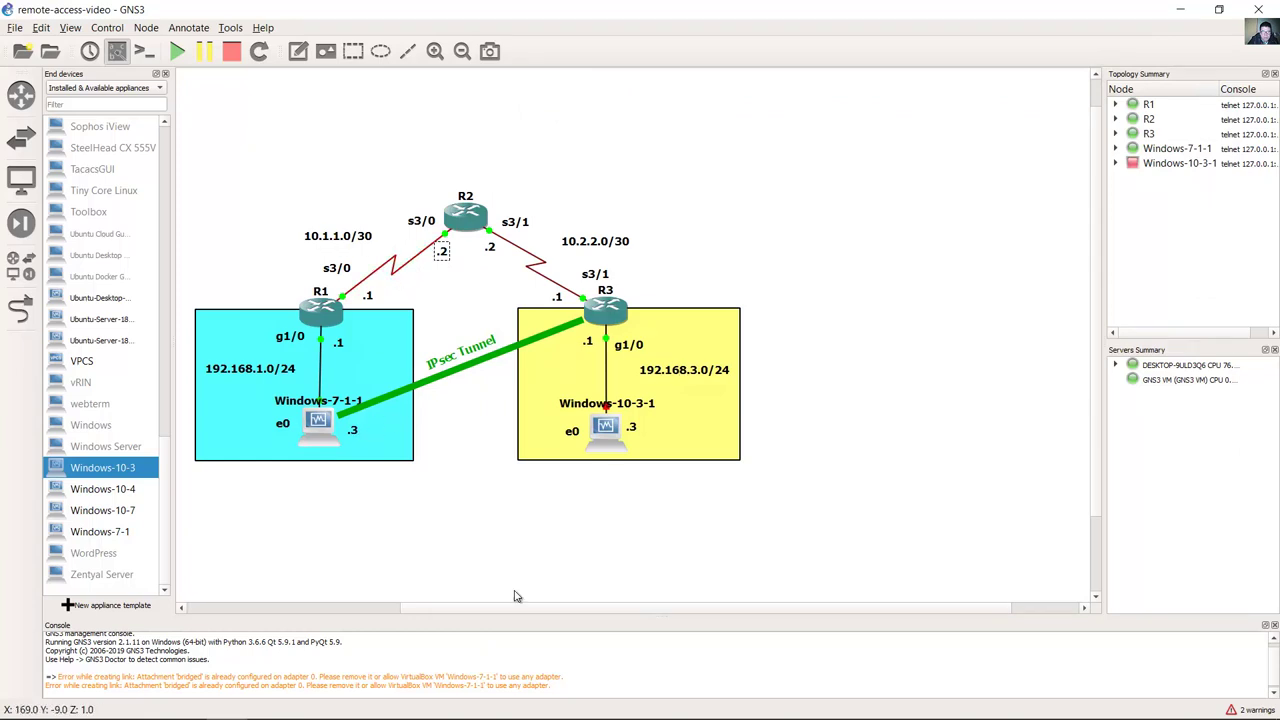
{"action": "left_click", "coordinate": [351, 702]}
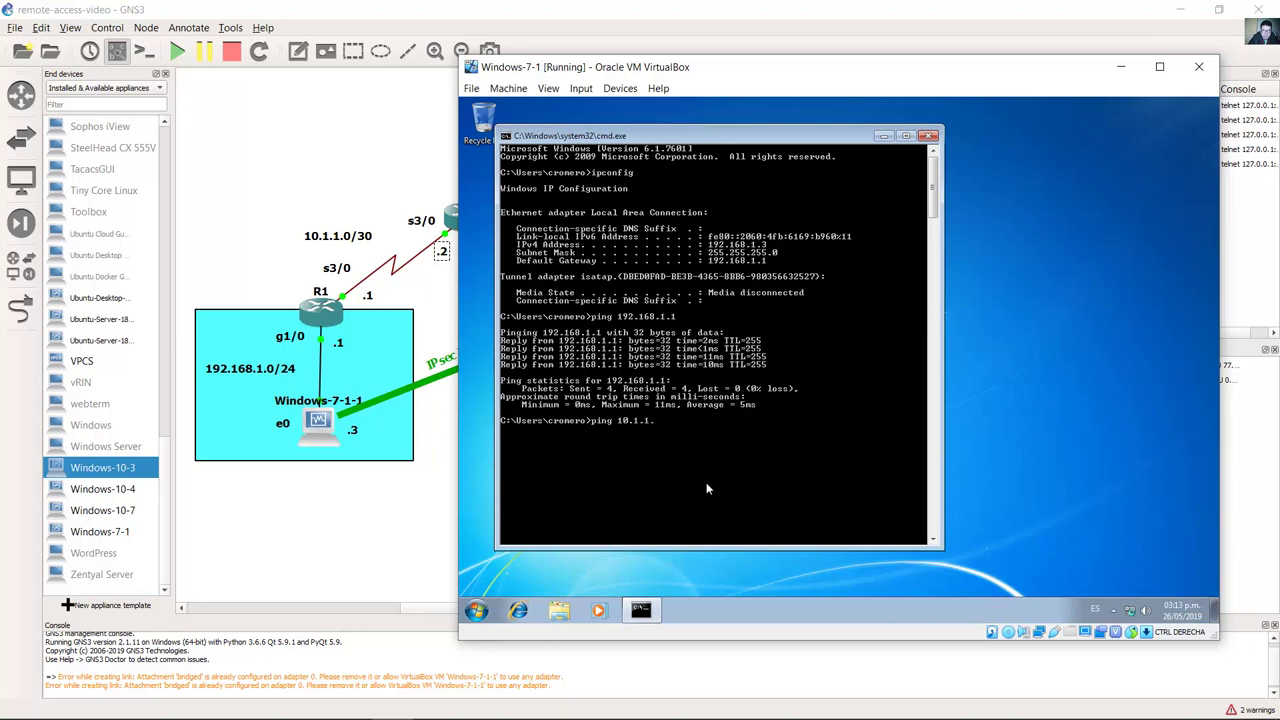
{"action": "type", "text": "2"}
{"action": "key", "text": "Return"}
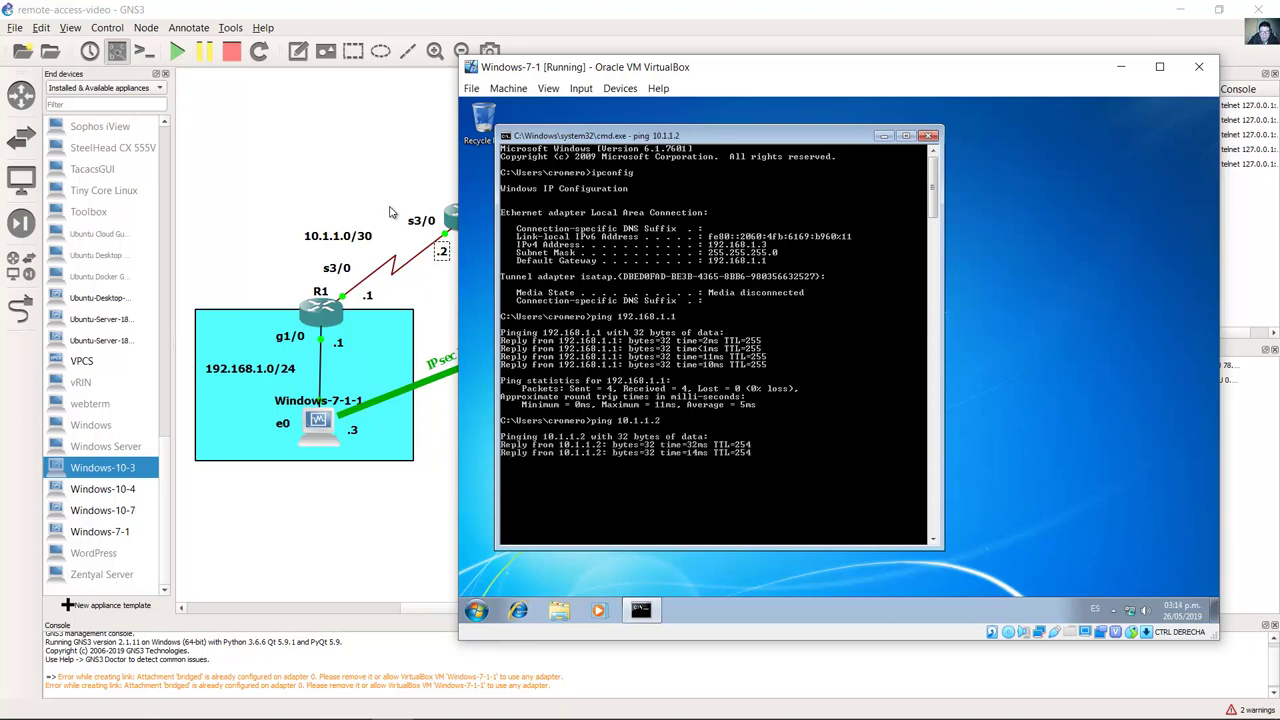
Step: Nudge the 10.2.2.0/30 label, then ping R3's serial address 10.2.2.1
{"action": "left_click", "coordinate": [365, 186]}
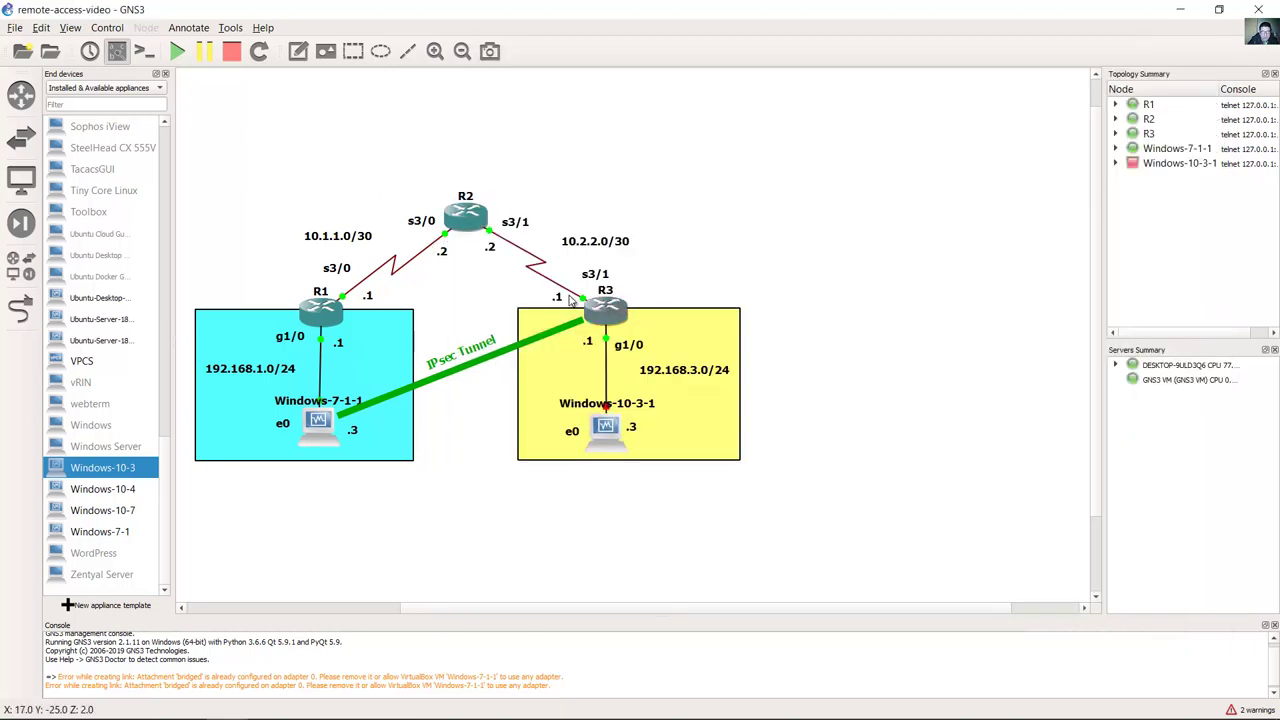
{"action": "left_click_drag", "start_coordinate": [577, 246], "coordinate": [569, 247]}
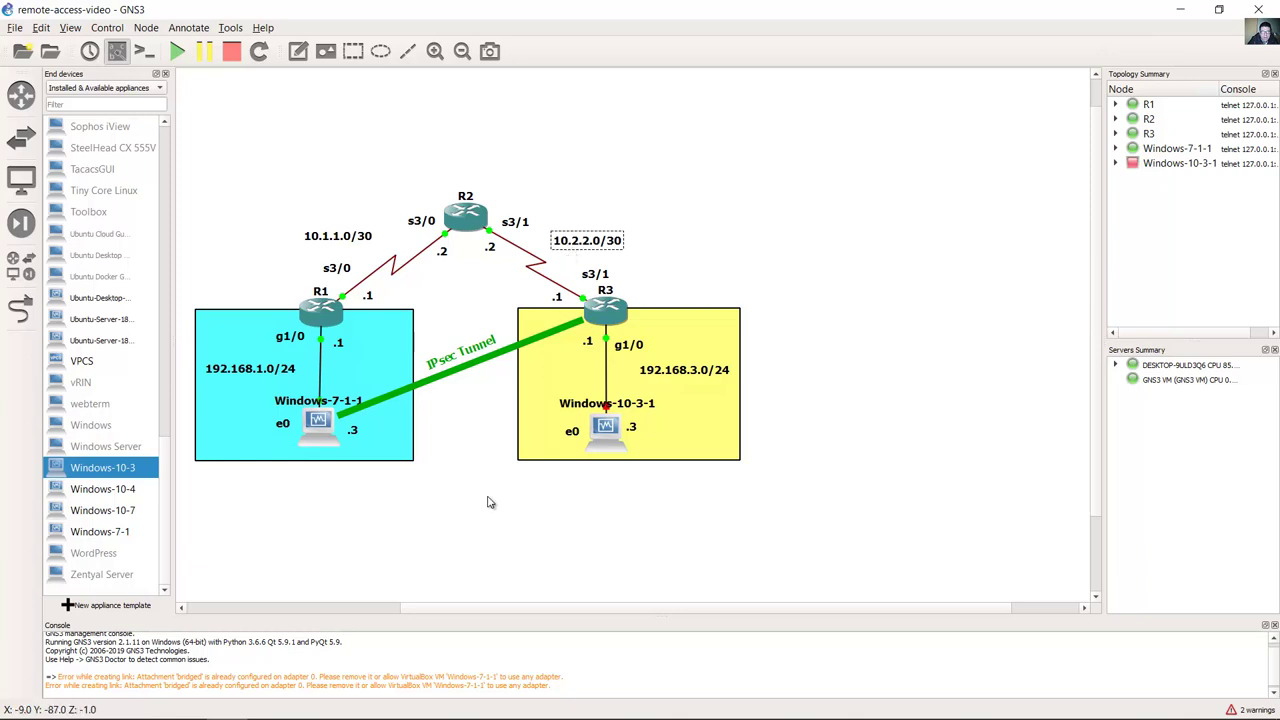
{"action": "left_click", "coordinate": [393, 704]}
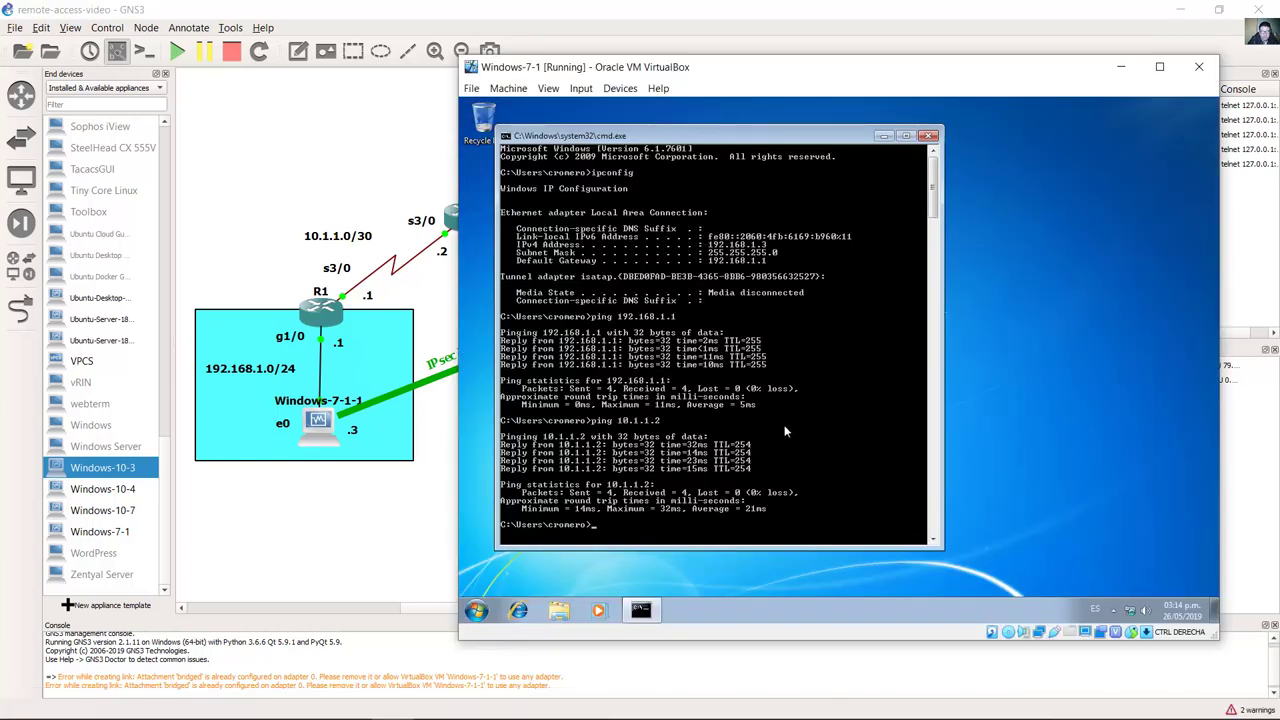
{"action": "key", "text": "Up"}
{"action": "type", "text": "1"}
{"action": "key", "text": "Return"}
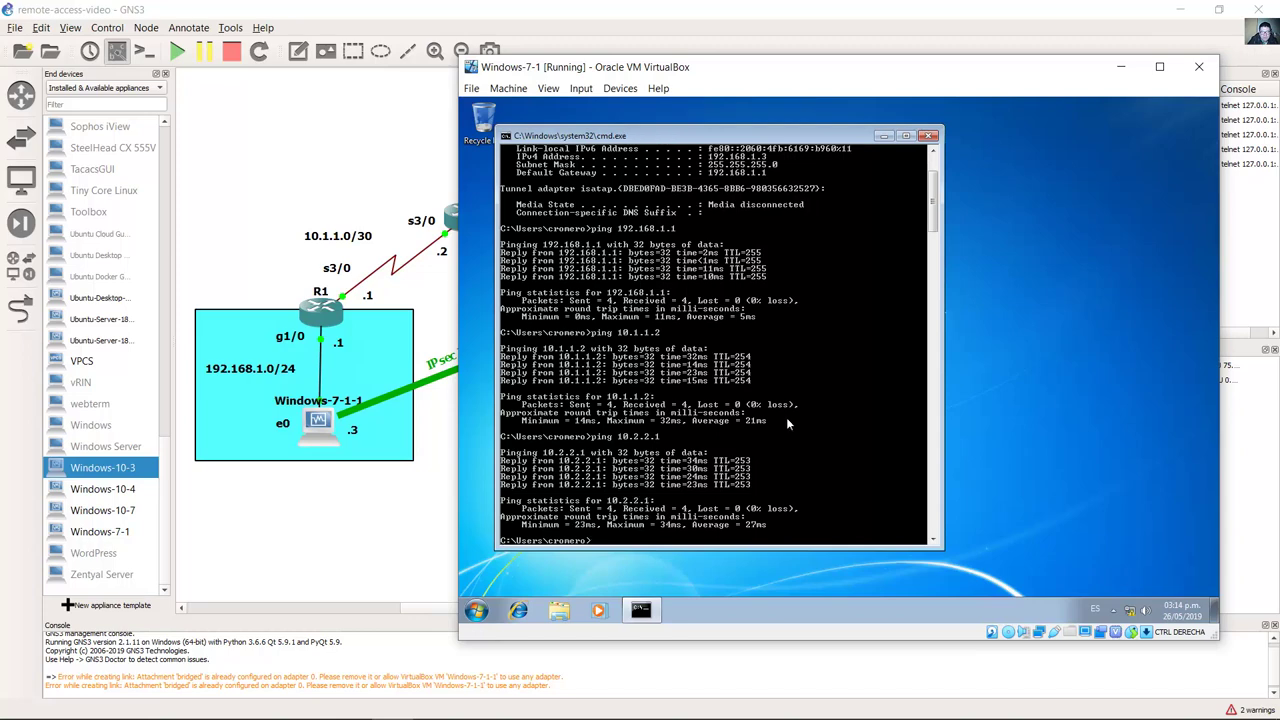
{"action": "left_click", "coordinate": [1022, 36]}
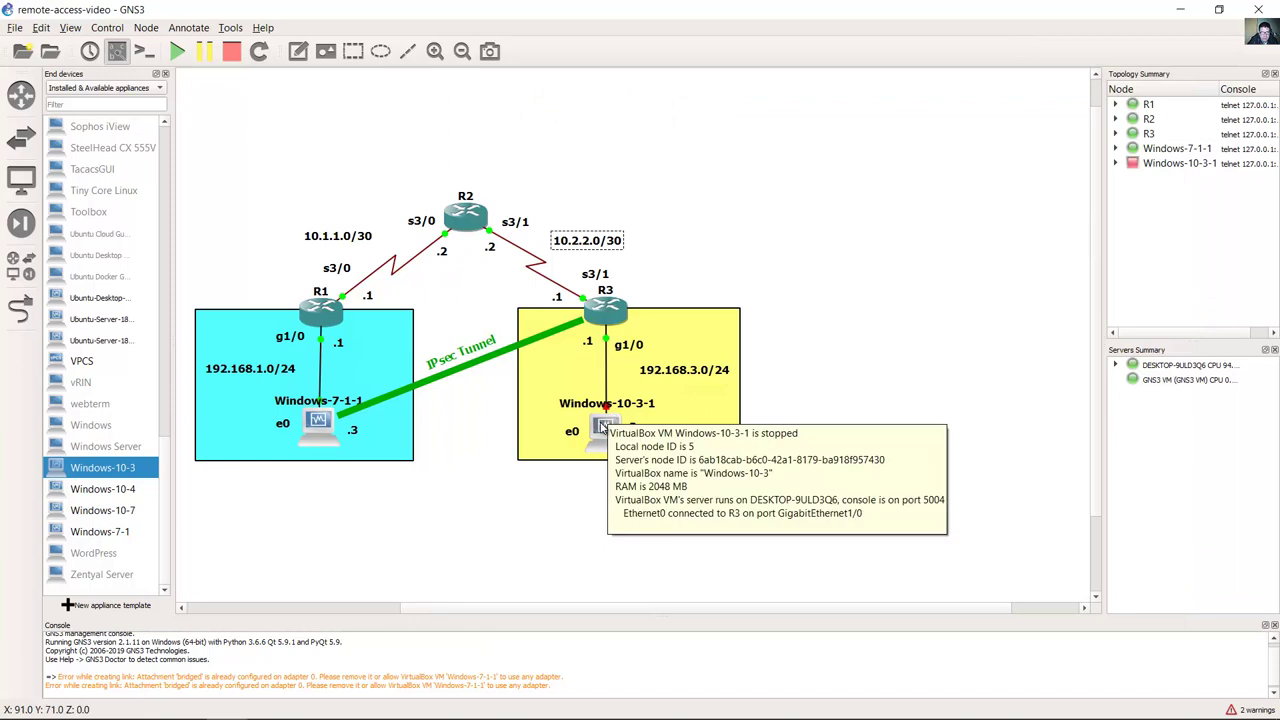
Step: Start the Windows-10-3-1 VM and sign in past the Windows 10 lock screen
{"action": "right_click", "coordinate": [603, 428]}
{"action": "left_click", "coordinate": [655, 285]}
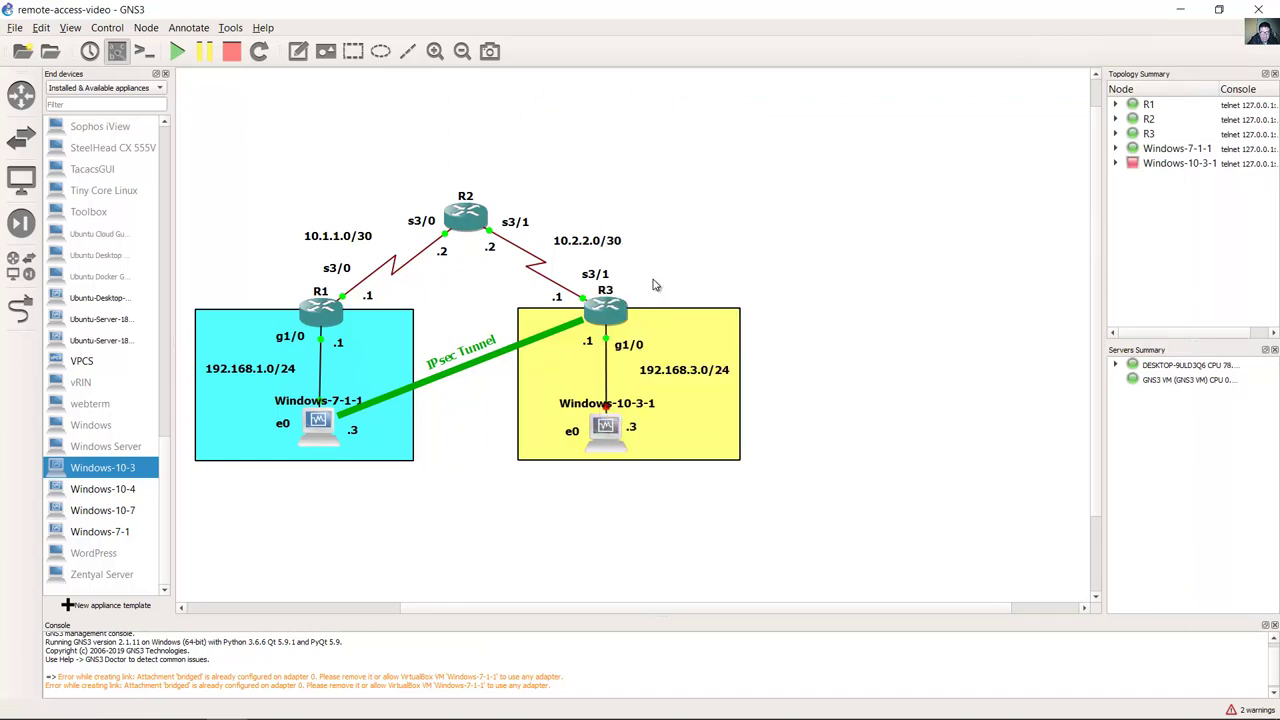
{"action": "mouse_move", "coordinate": [604, 715]}
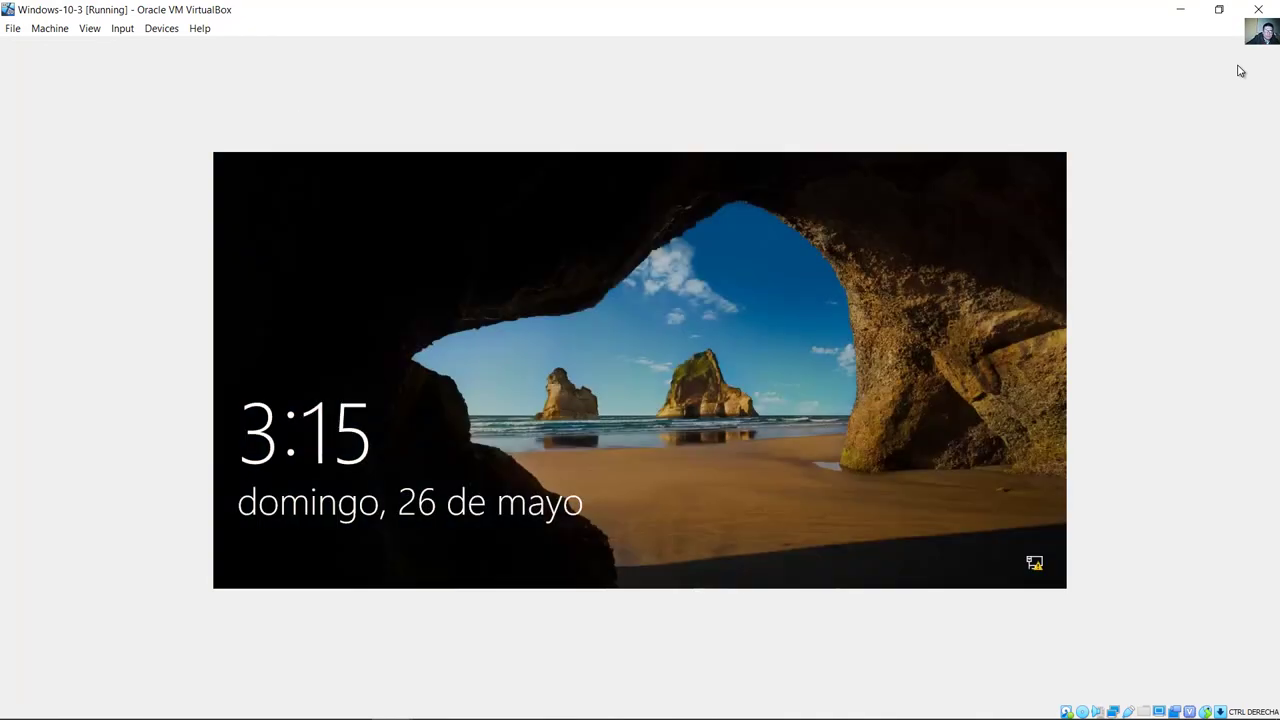
{"action": "left_click", "coordinate": [837, 544]}
{"action": "left_click", "coordinate": [282, 517]}
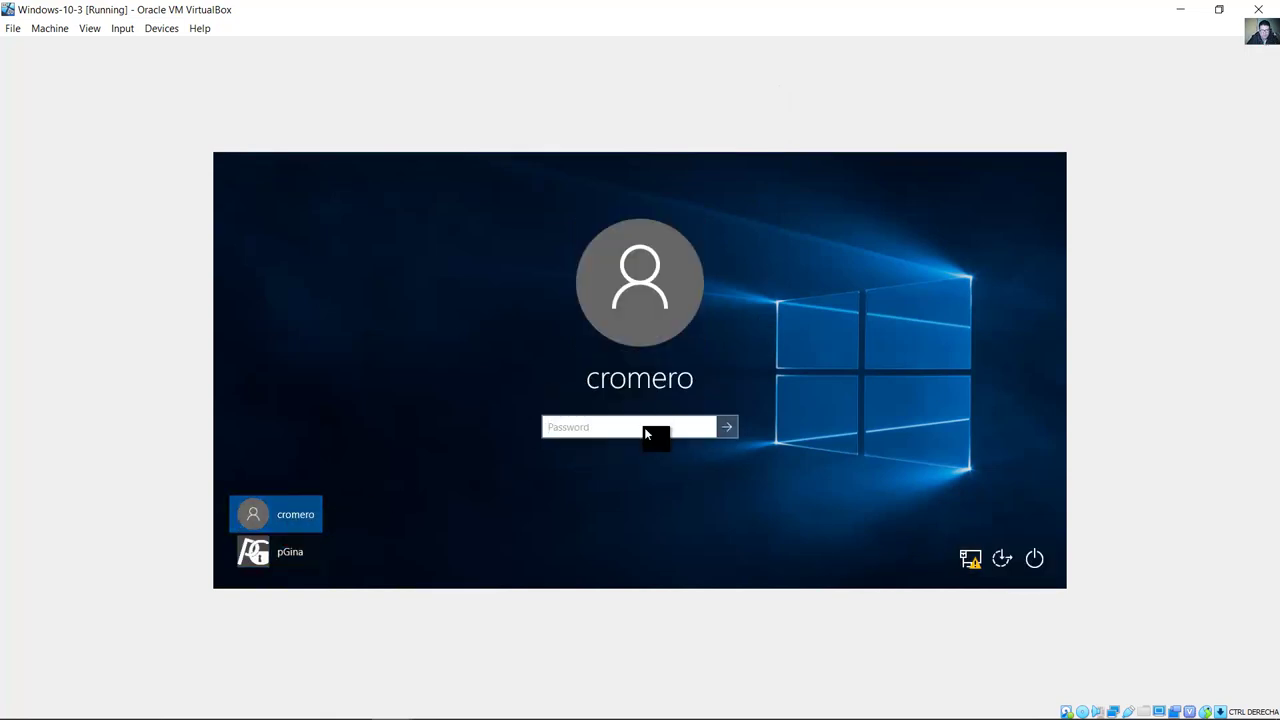
{"action": "key", "text": "Return"}
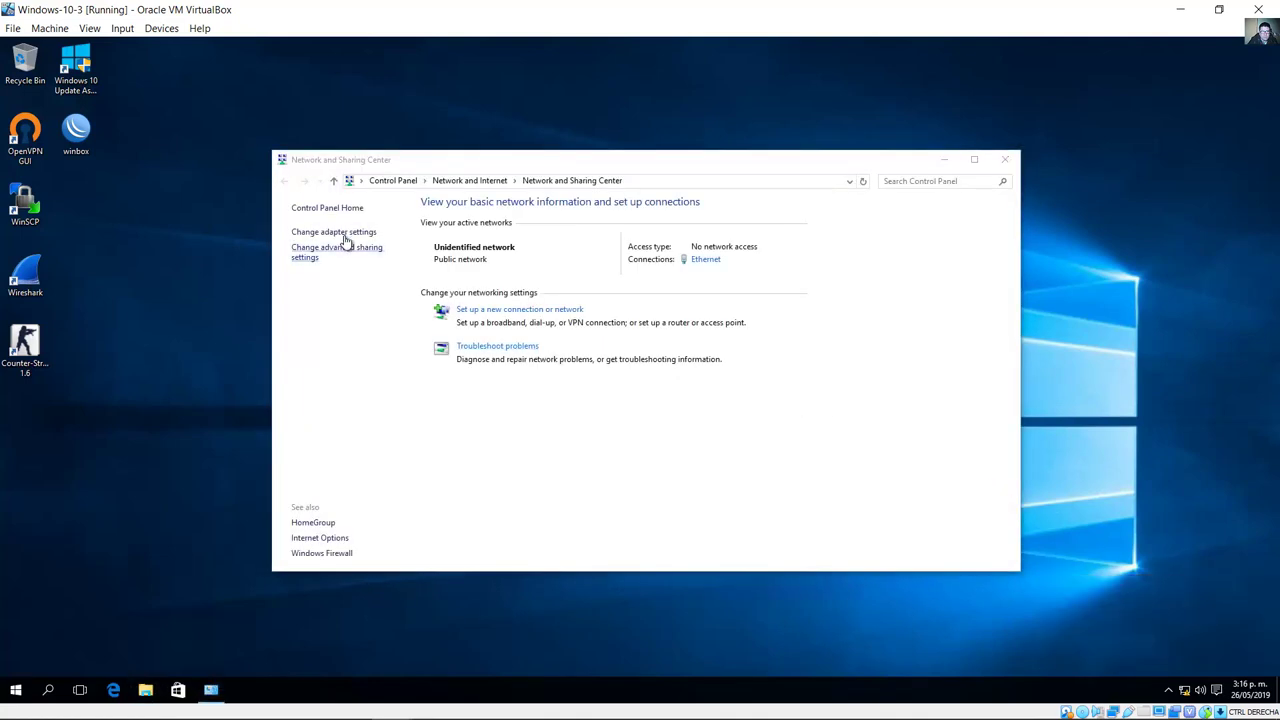
Step: Set the Ethernet adapter's IPv4 to 192.168.3.3, mask 255.255.255.0, gateway 192.168.3.1, then close the windows
{"action": "left_click", "coordinate": [338, 232]}
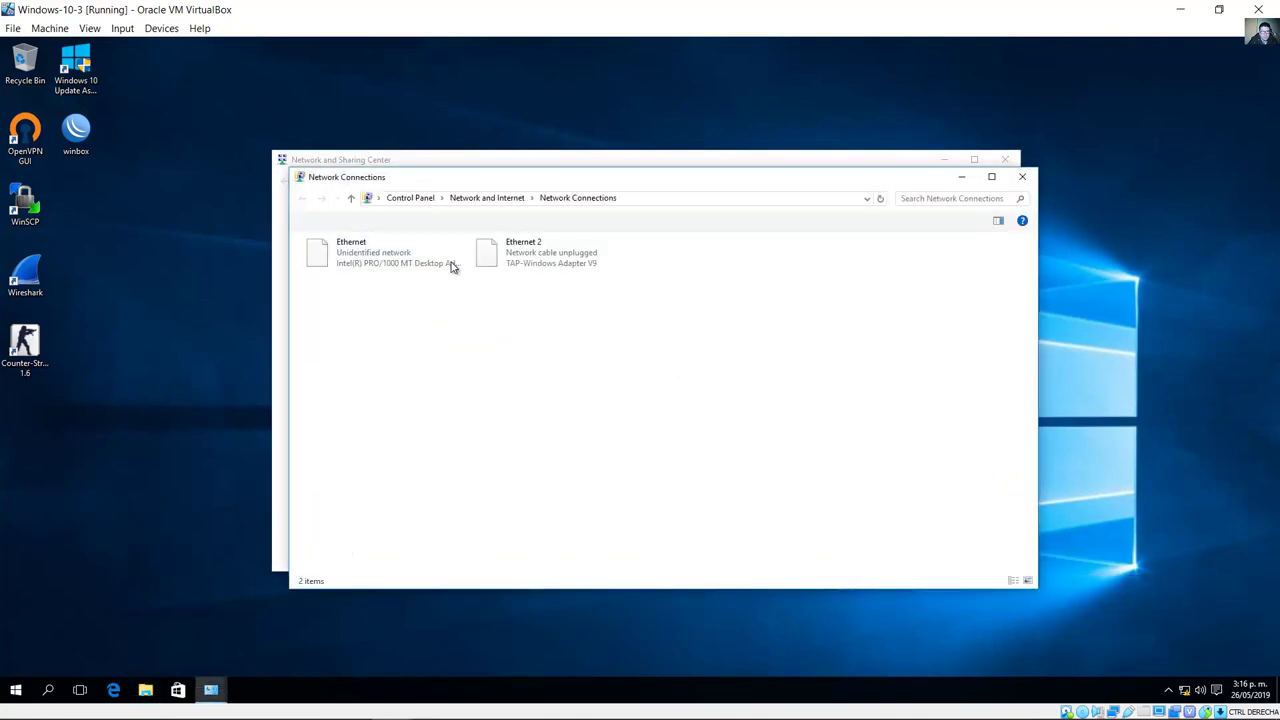
{"action": "right_click", "coordinate": [345, 254]}
{"action": "left_click", "coordinate": [400, 378]}
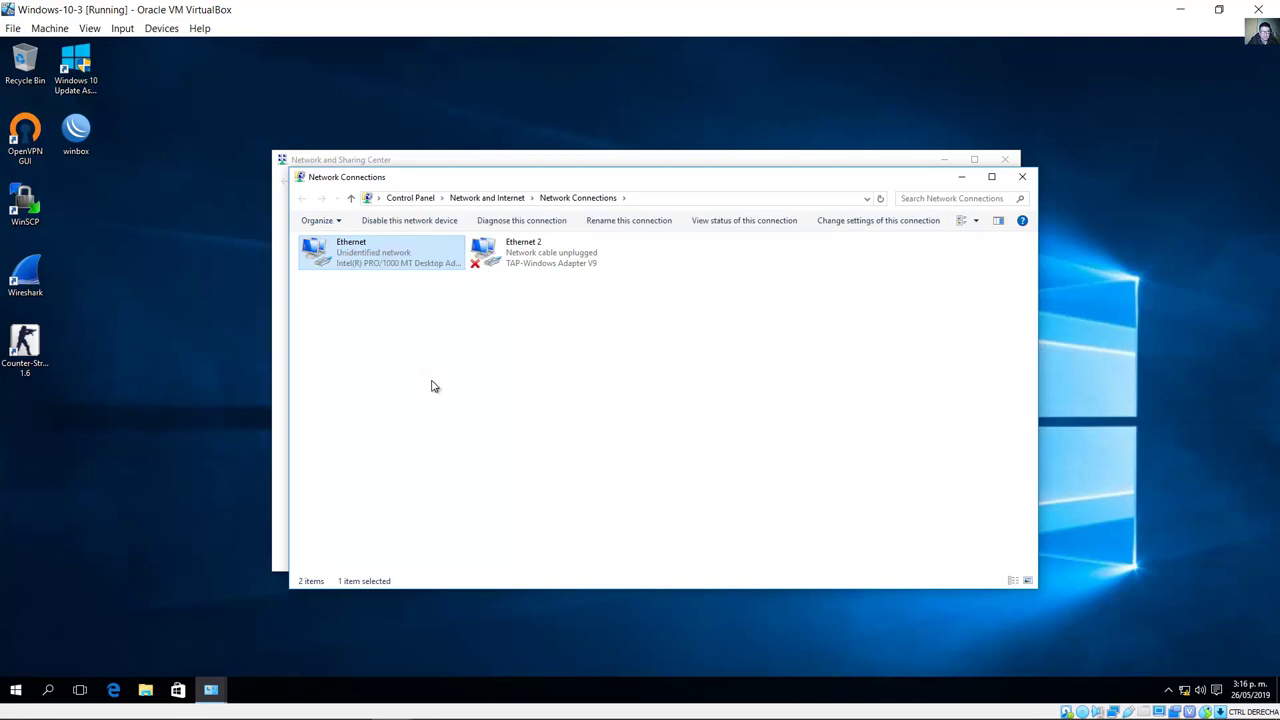
{"action": "double_click", "coordinate": [446, 382]}
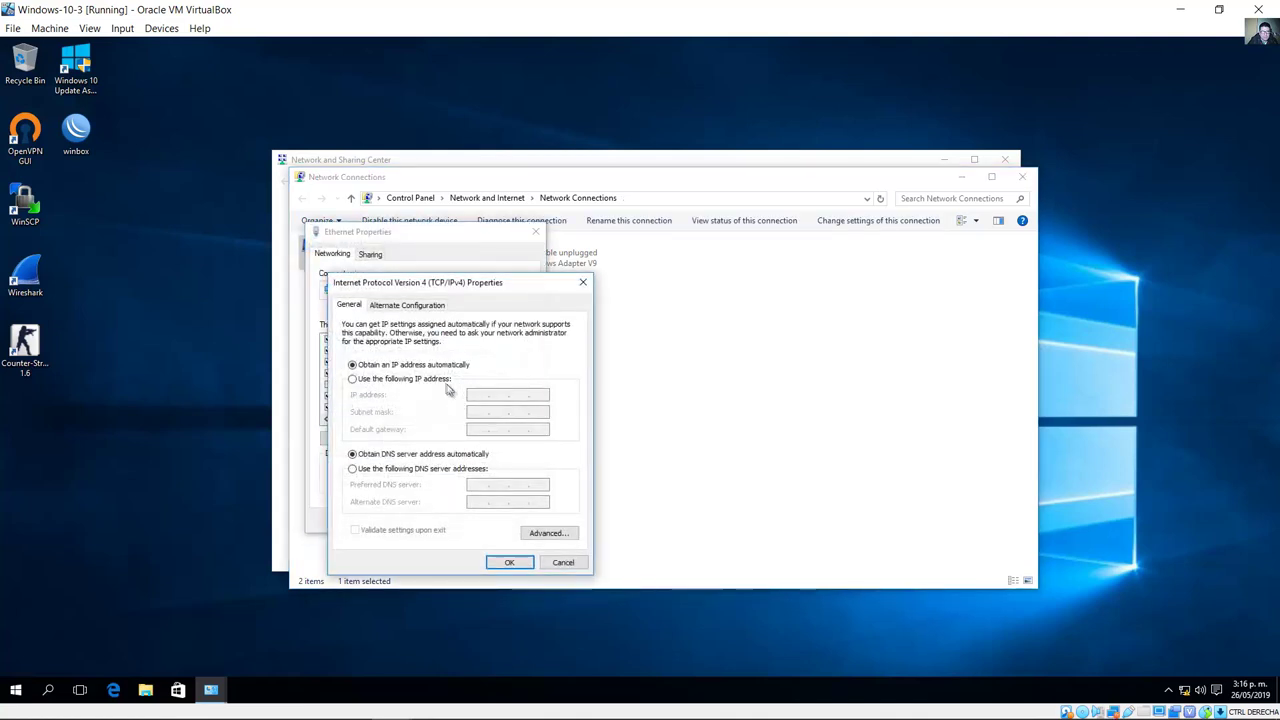
{"action": "left_click", "coordinate": [352, 379]}
{"action": "left_click", "coordinate": [487, 396]}
{"action": "type", "text": "192.168.3.3"}
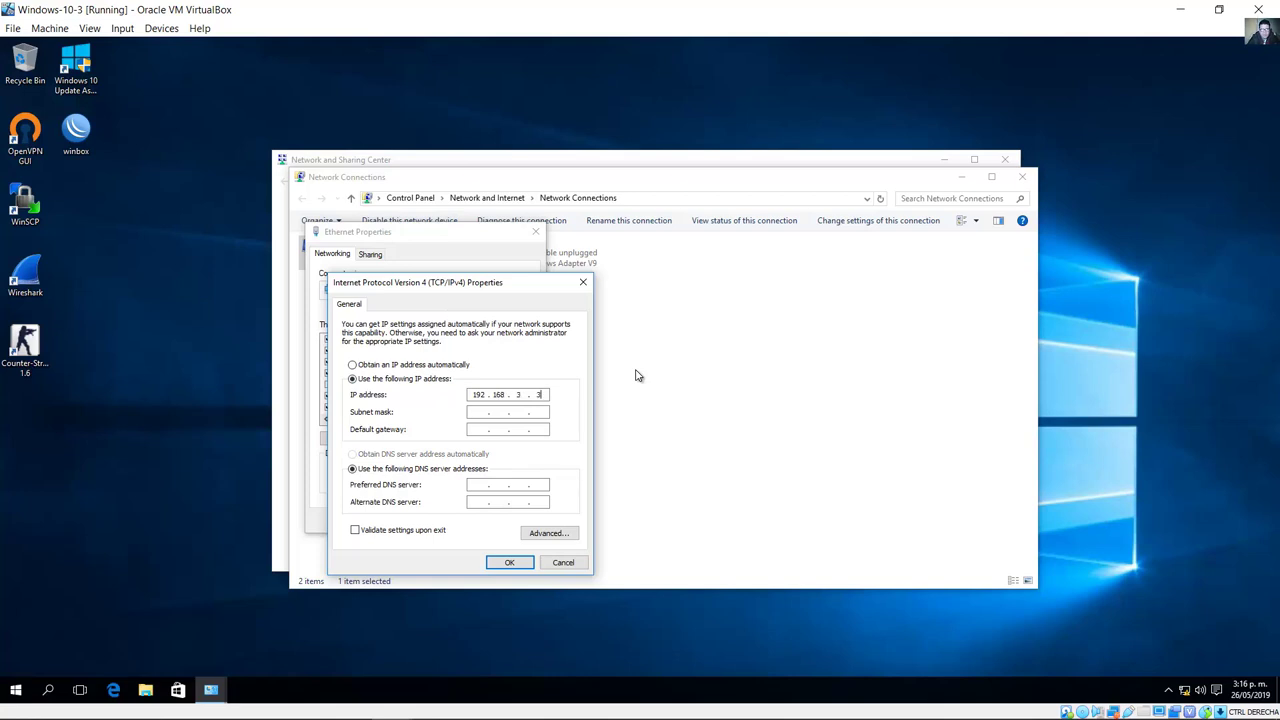
{"action": "key", "text": "Tab"}
{"action": "left_click", "coordinate": [509, 562]}
{"action": "left_click", "coordinate": [464, 520]}
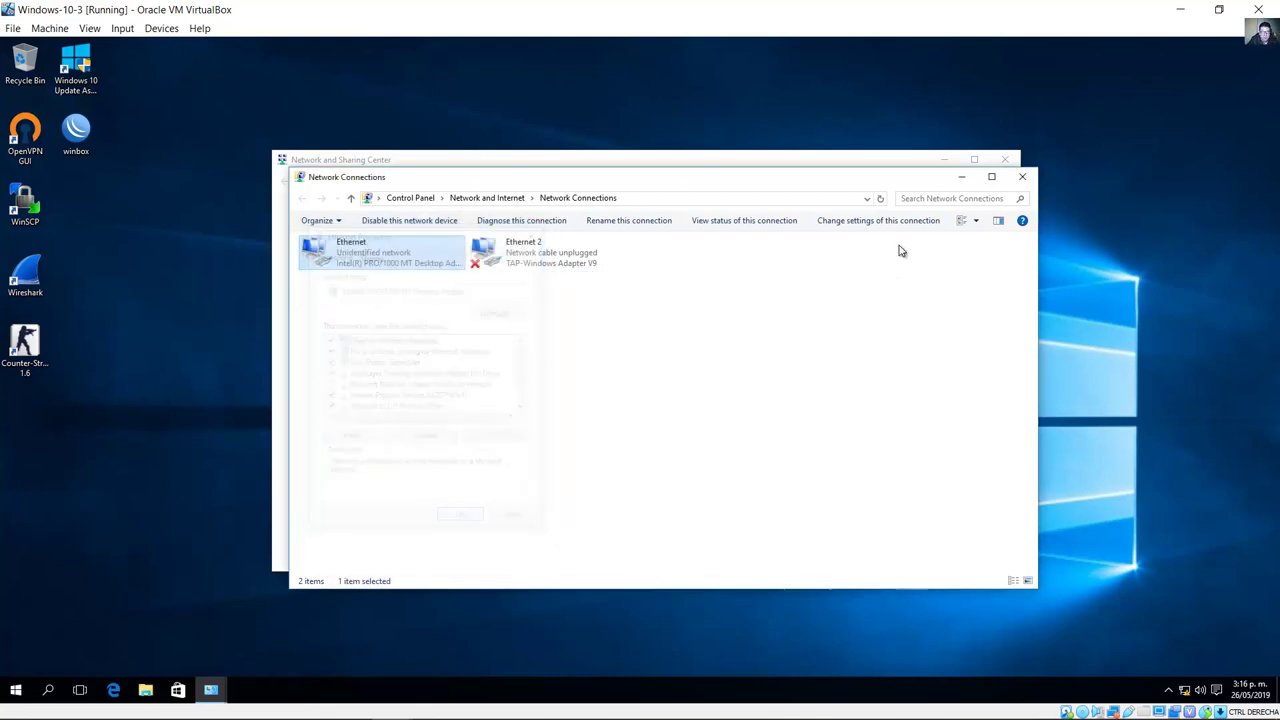
{"action": "left_click", "coordinate": [1022, 178]}
{"action": "left_click", "coordinate": [1005, 160]}
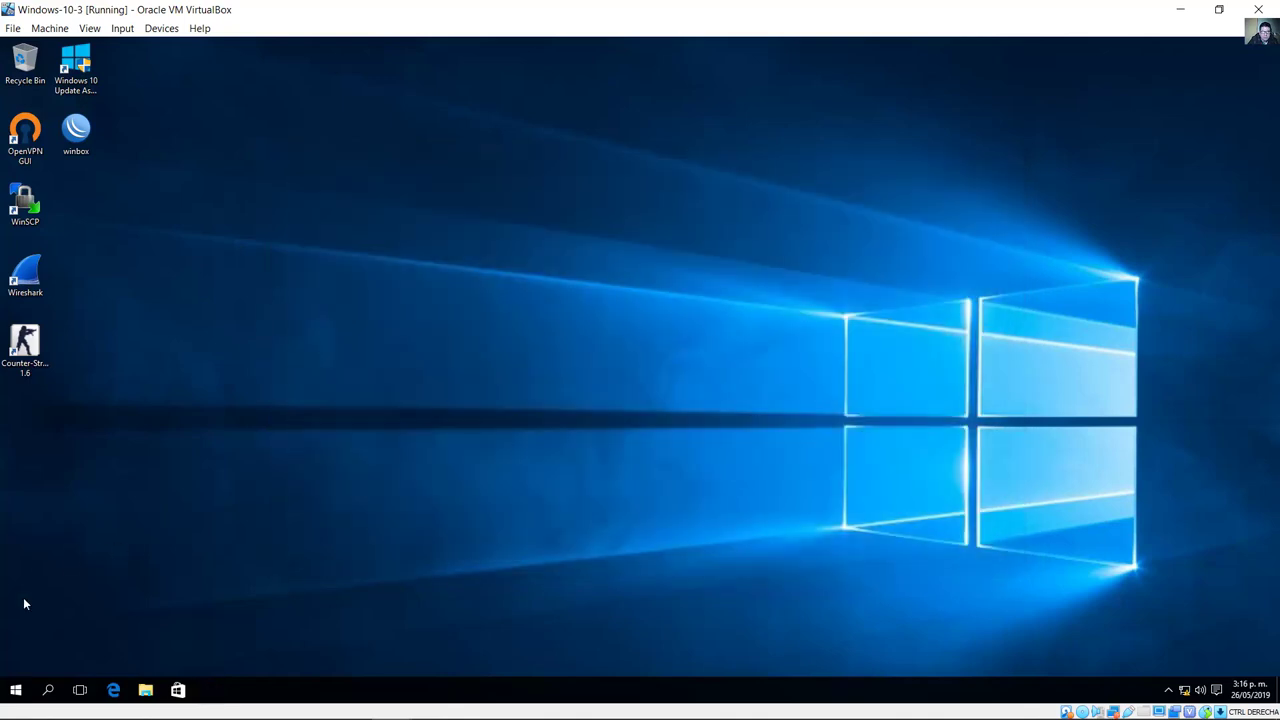
Step: Allow network discovery, then run ipconfig in a command prompt to confirm 192.168.3.3
{"action": "left_click", "coordinate": [17, 690]}
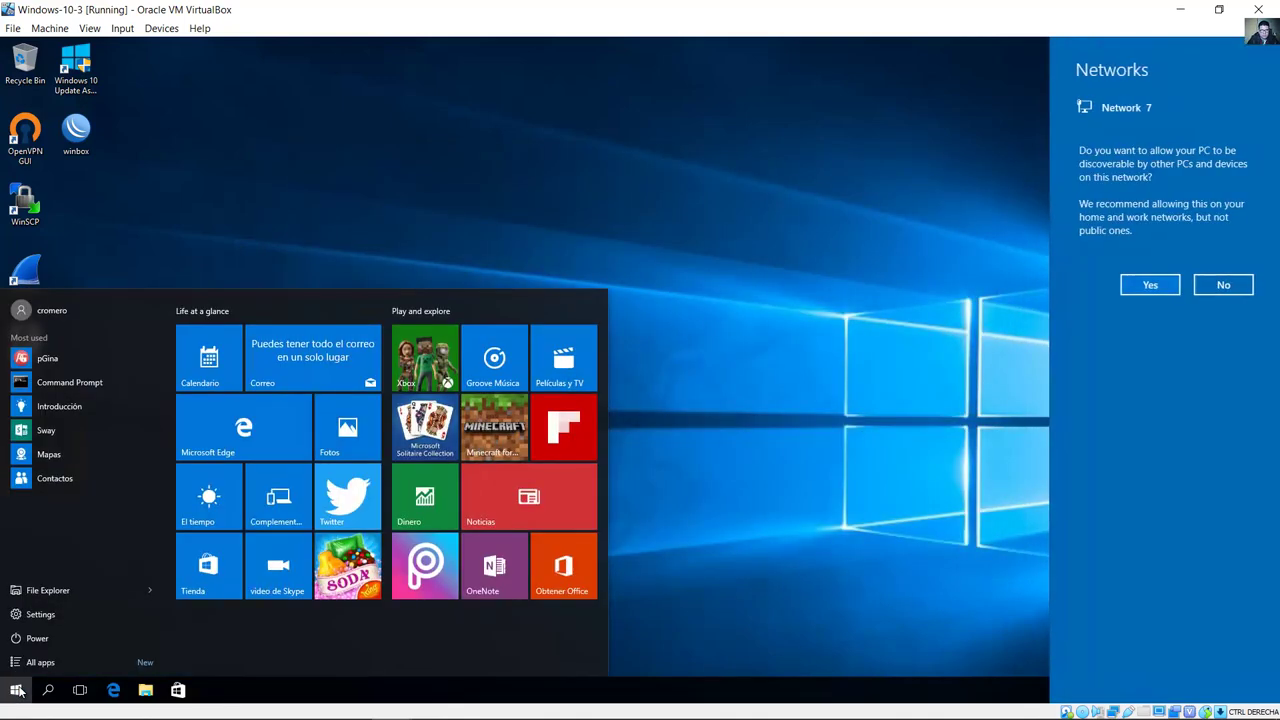
{"action": "left_click", "coordinate": [1161, 287]}
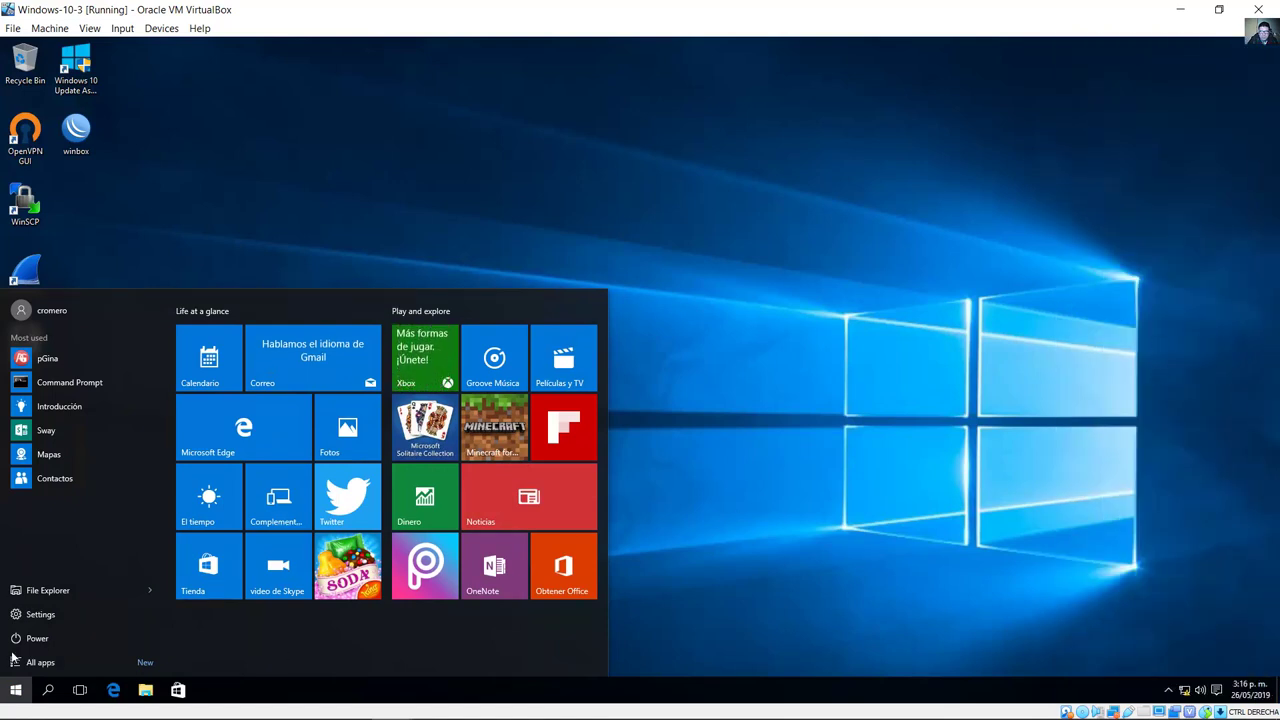
{"action": "left_click", "coordinate": [56, 382]}
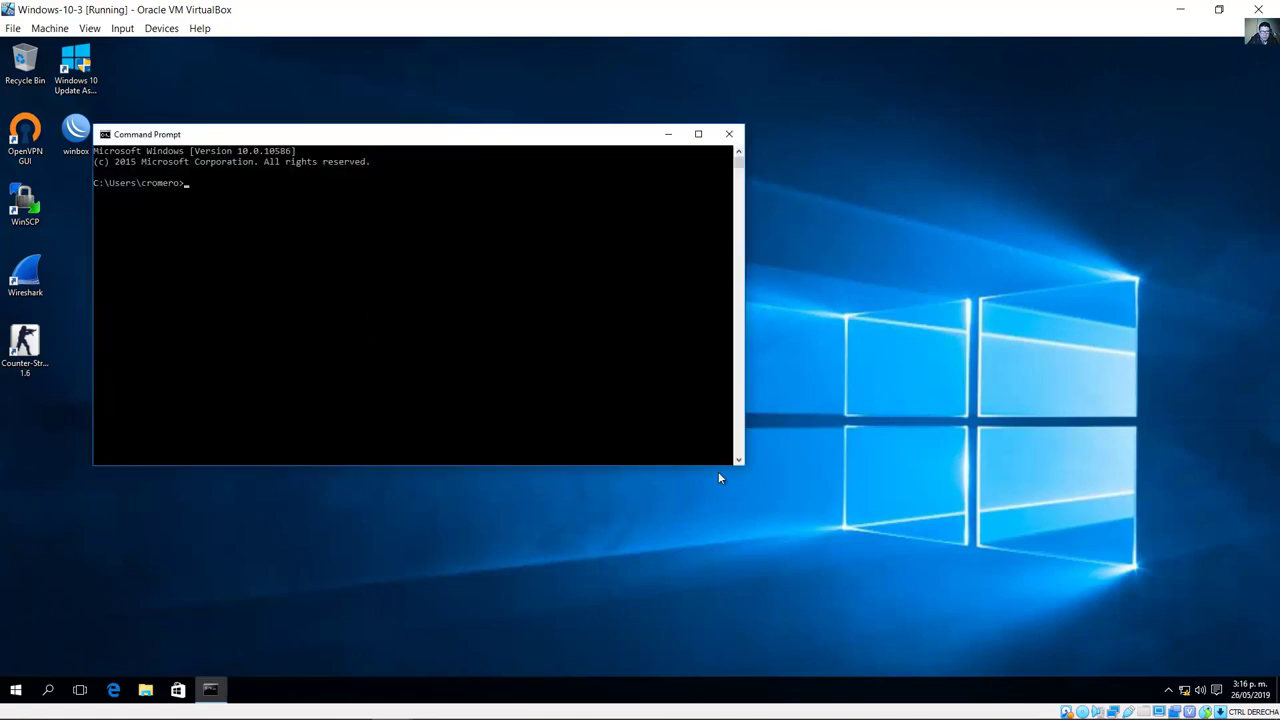
{"action": "left_click_drag", "start_coordinate": [744, 465], "coordinate": [790, 612]}
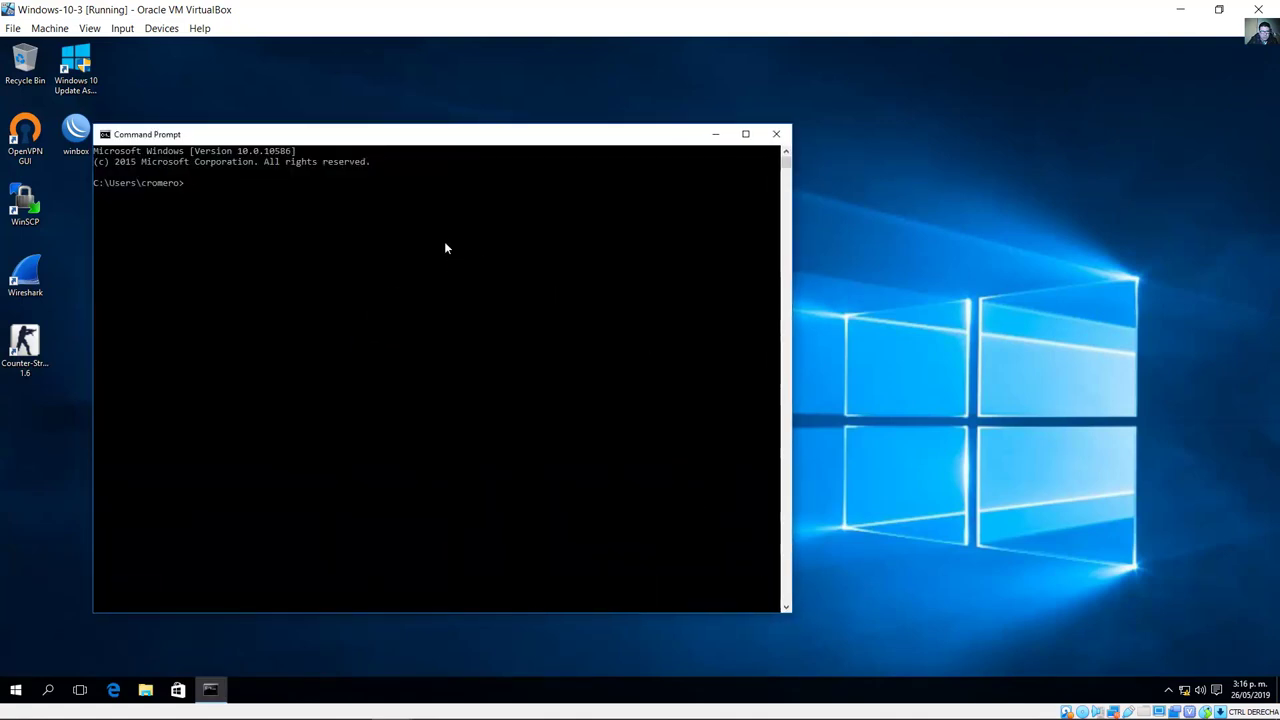
{"action": "left_click", "coordinate": [442, 246]}
{"action": "type", "text": "ipconfig"}
{"action": "key", "text": "Return"}
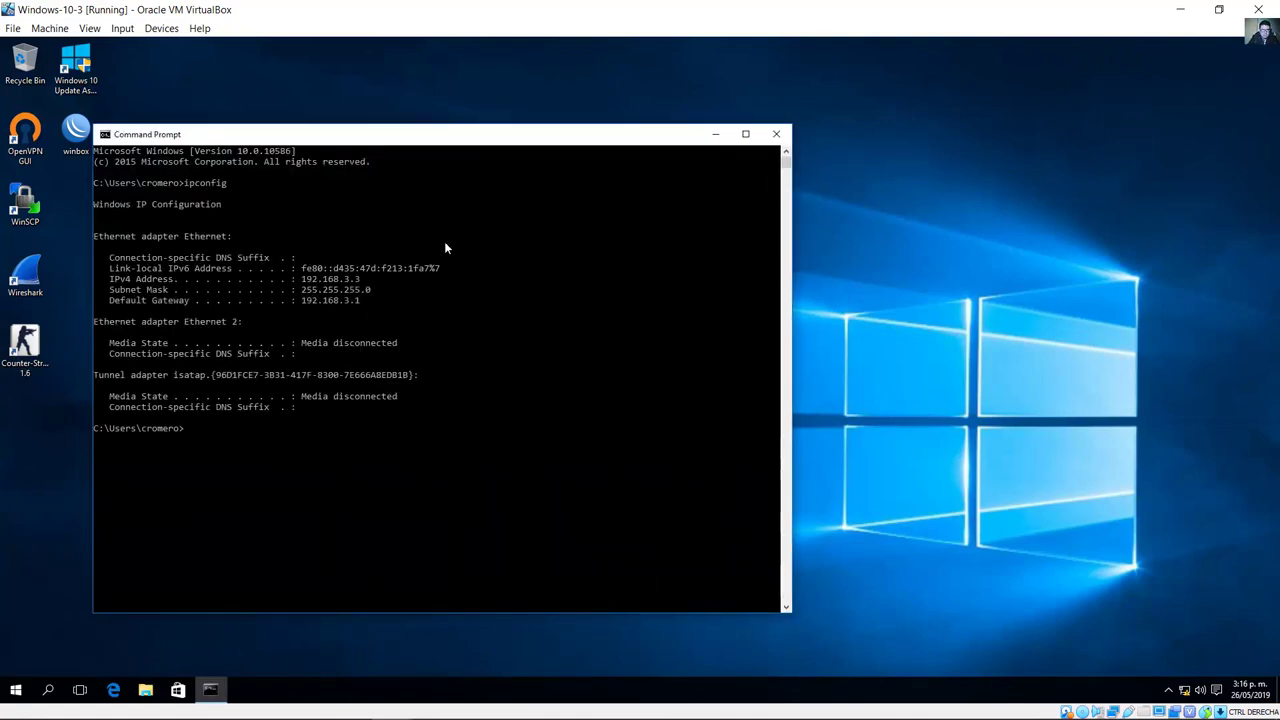
{"action": "left_click_drag", "start_coordinate": [300, 280], "coordinate": [366, 286]}
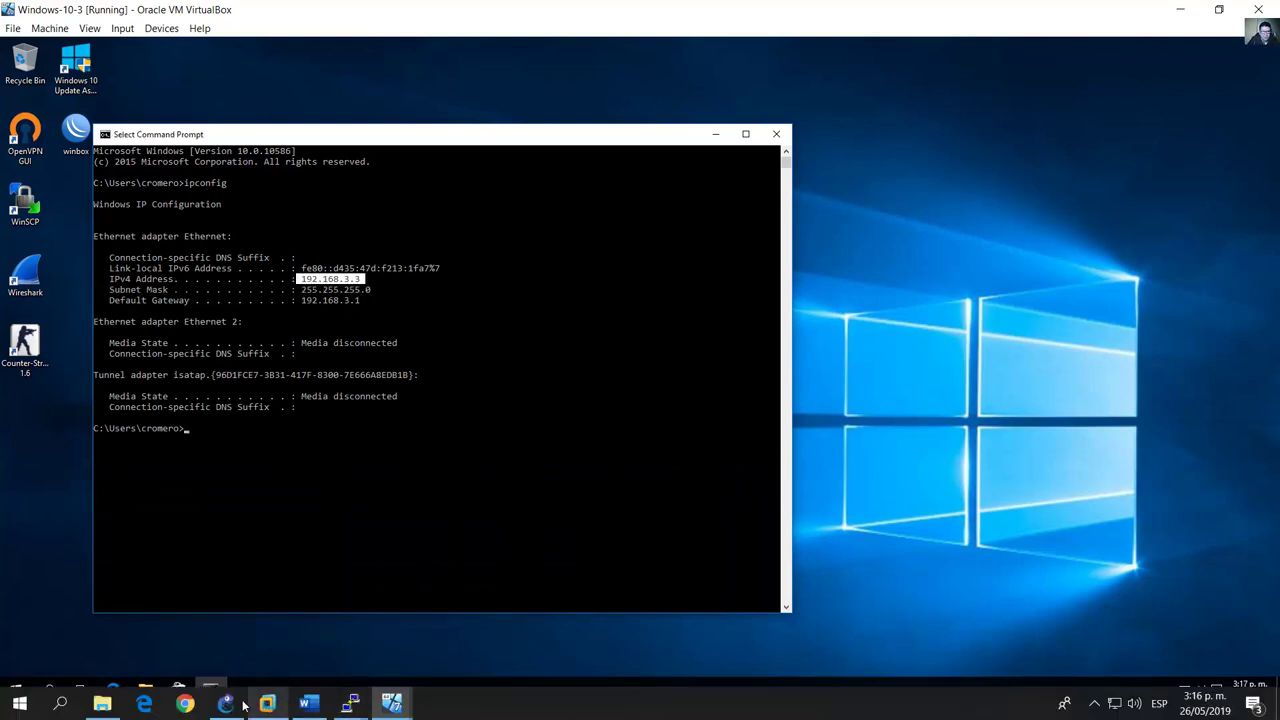
Step: Return to GNS3 and select the Windows-10-3-1 node
{"action": "left_click", "coordinate": [228, 702]}
{"action": "left_click_drag", "start_coordinate": [386, 520], "coordinate": [282, 413]}
{"action": "left_click_drag", "start_coordinate": [706, 542], "coordinate": [540, 396]}
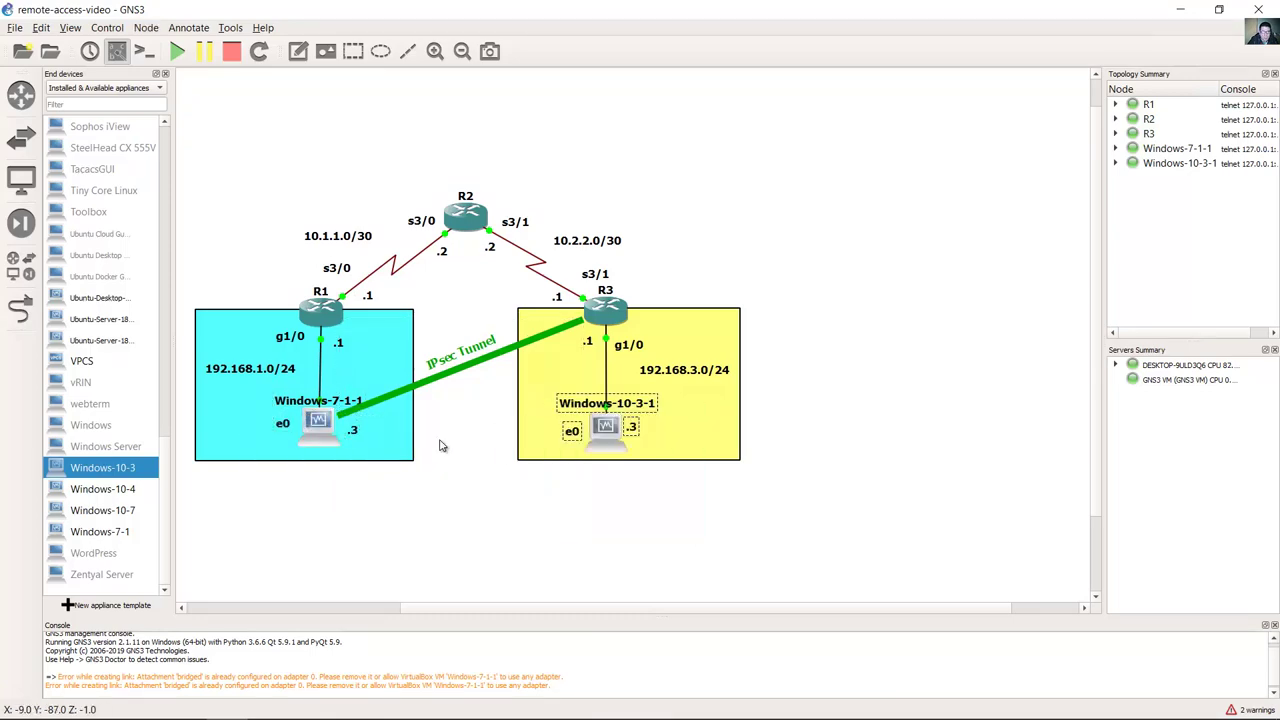
Step: In the Windows-7-1 VM's command prompt, ping the Windows 10 host at 192.168.3.3
{"action": "left_click", "coordinate": [400, 706]}
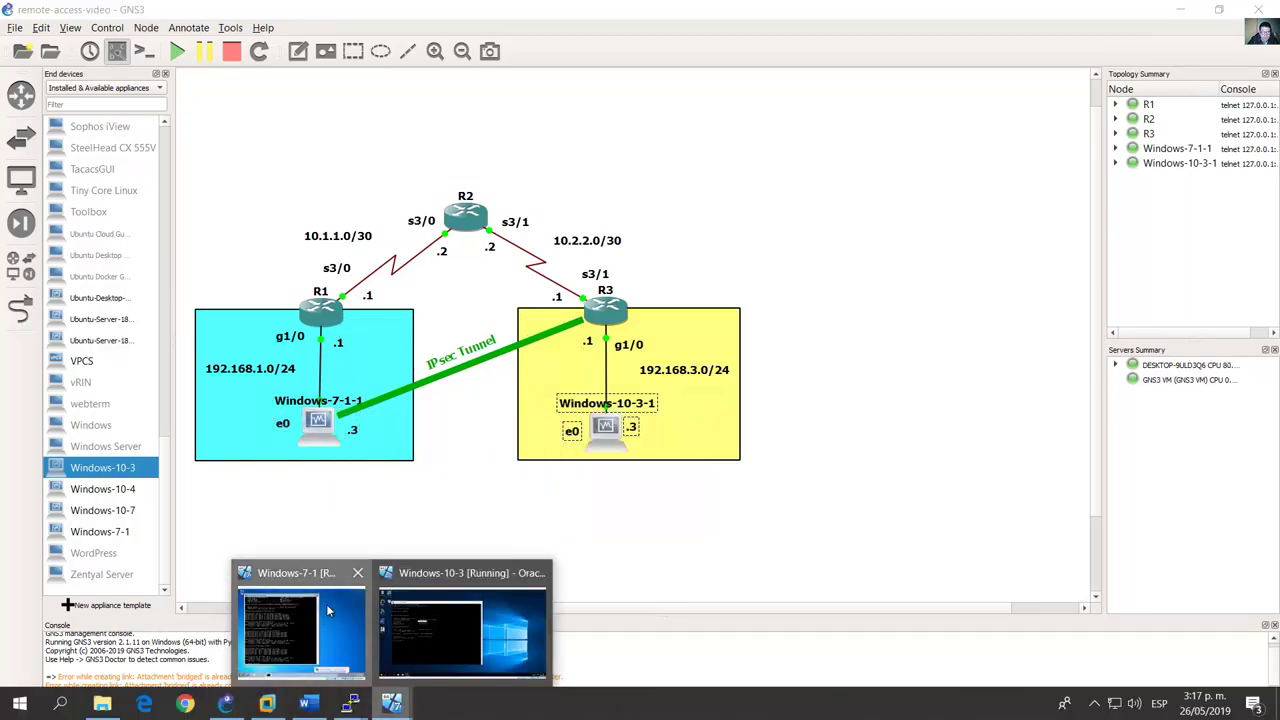
{"action": "left_click", "coordinate": [320, 620]}
{"action": "type", "text": "ping 192.168.1.1"}
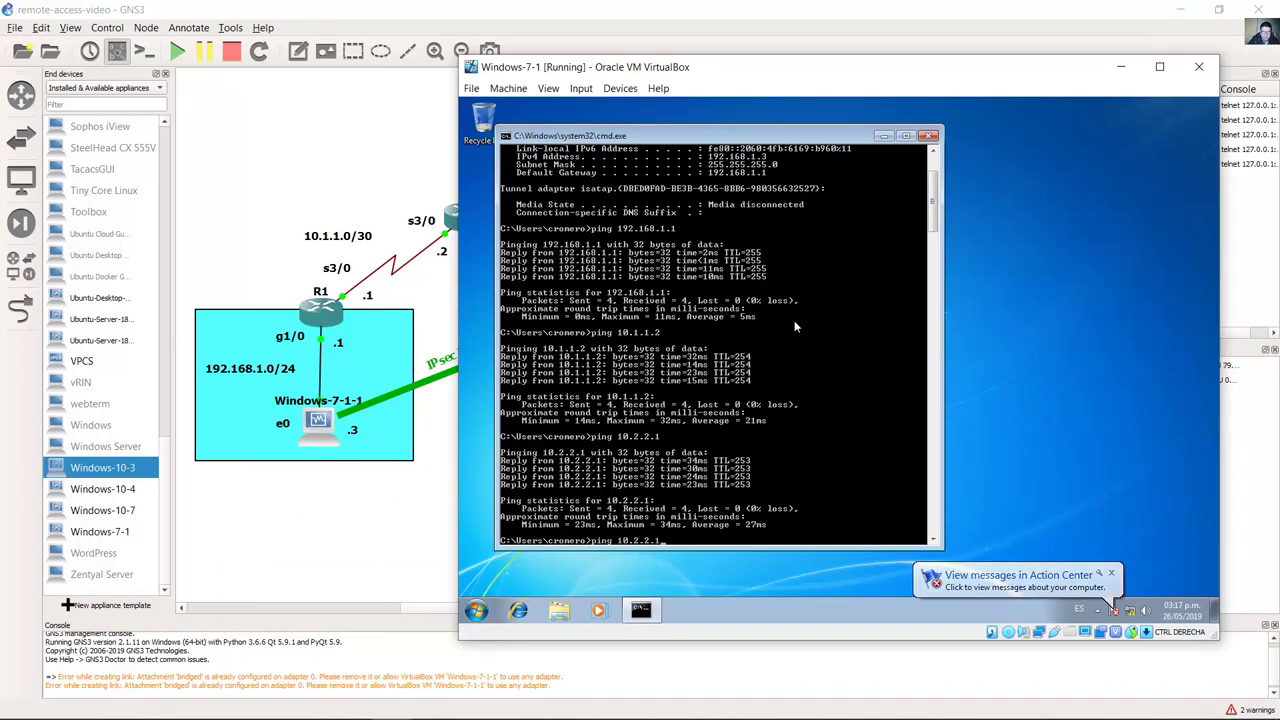
{"action": "key", "text": "BackSpace"}
{"action": "key", "text": "BackSpace"}
{"action": "key", "text": "BackSpace"}
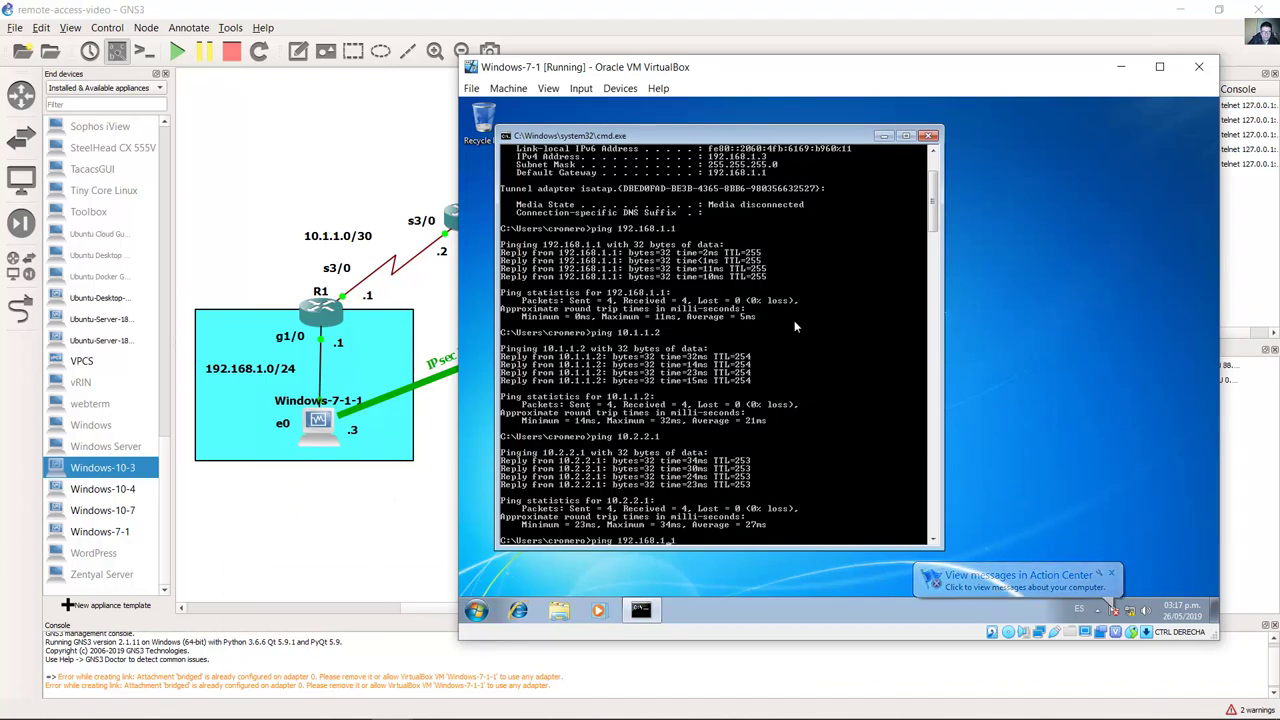
{"action": "type", "text": "3.1"}
{"action": "key", "text": "BackSpace"}
{"action": "type", "text": "3"}
{"action": "key", "text": "Return"}
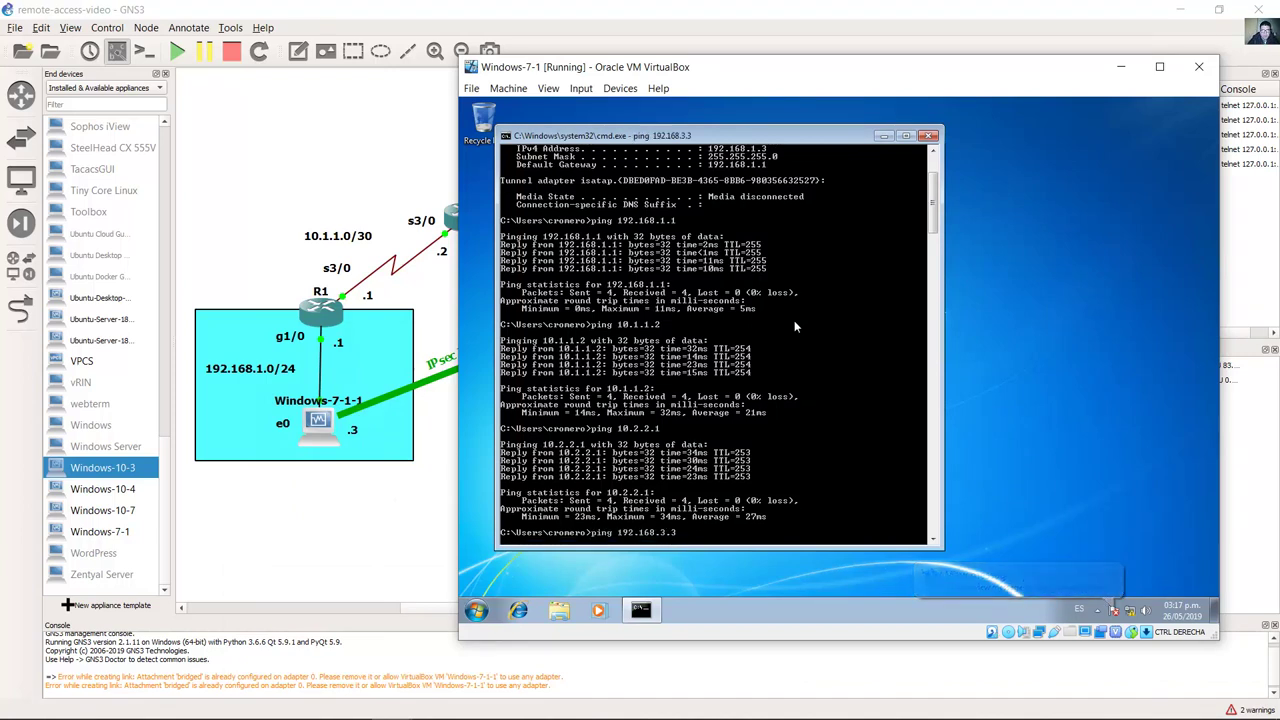
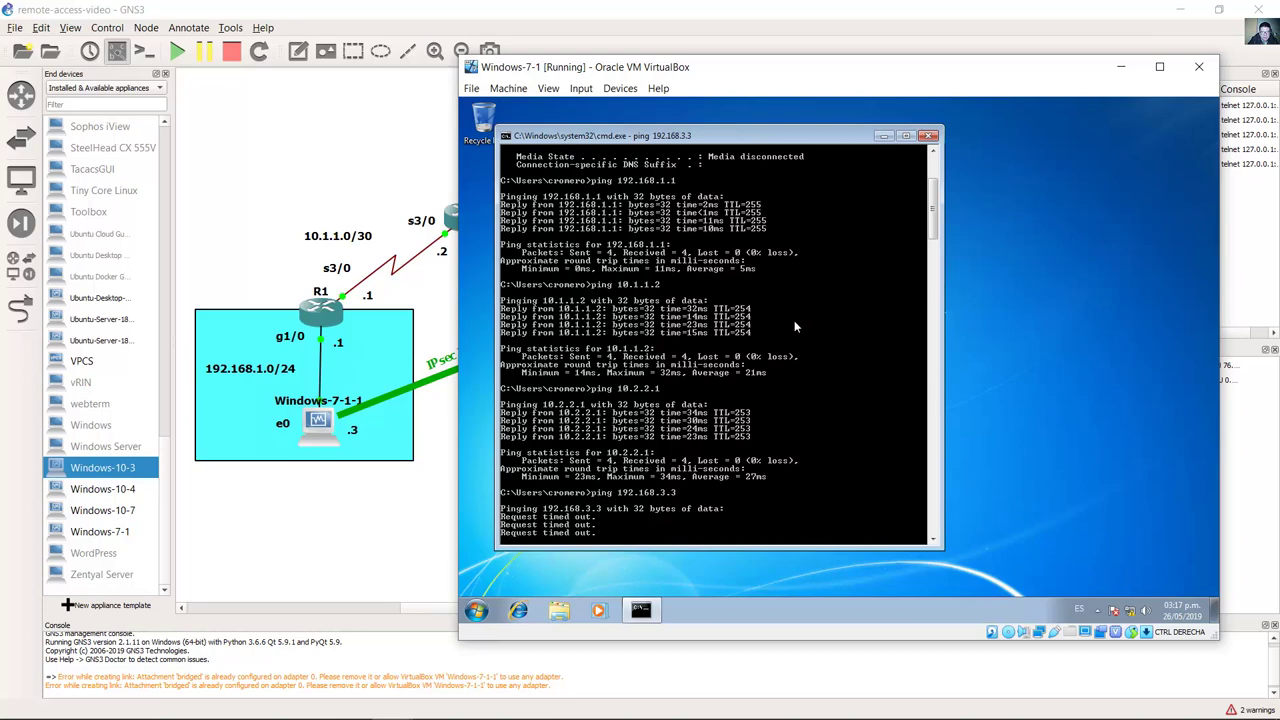
Step: Switch from the Windows 7 VM to the Windows-10-3 VM and ping gateway 192.168.3.1
{"action": "left_click", "coordinate": [1121, 67]}
{"action": "left_click", "coordinate": [783, 251]}
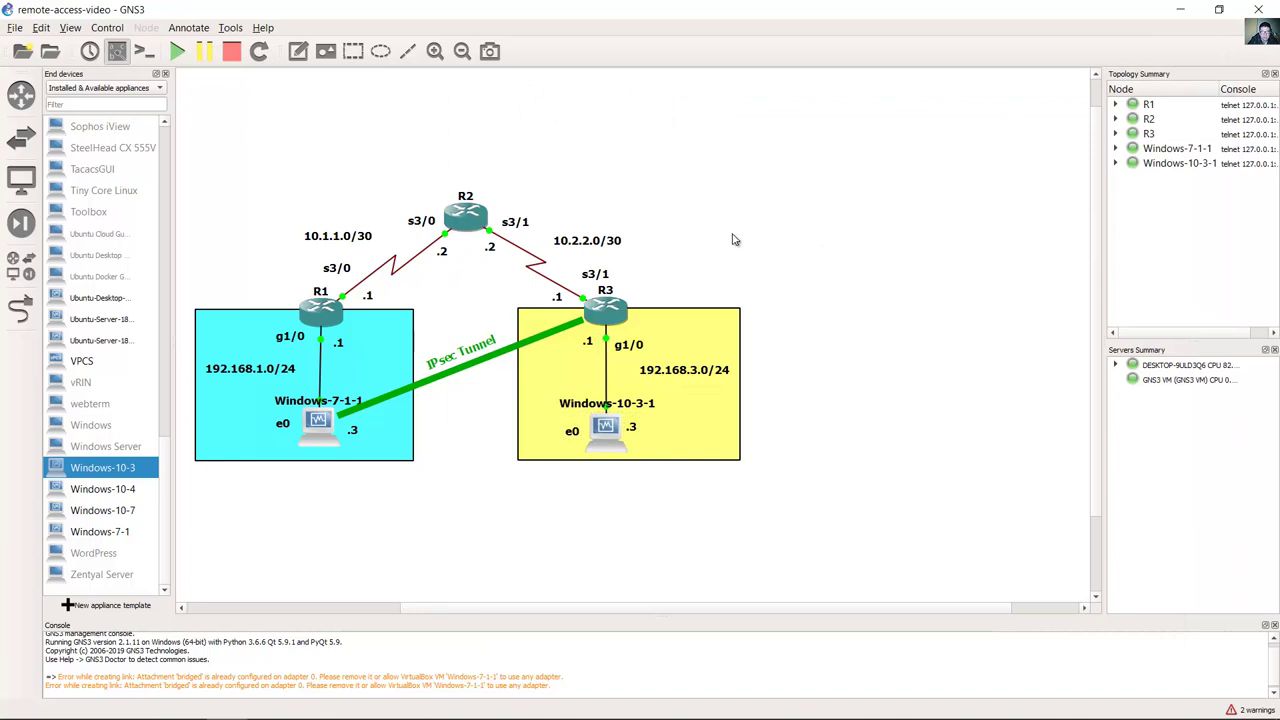
{"action": "mouse_move", "coordinate": [392, 708]}
{"action": "mouse_move", "coordinate": [349, 713]}
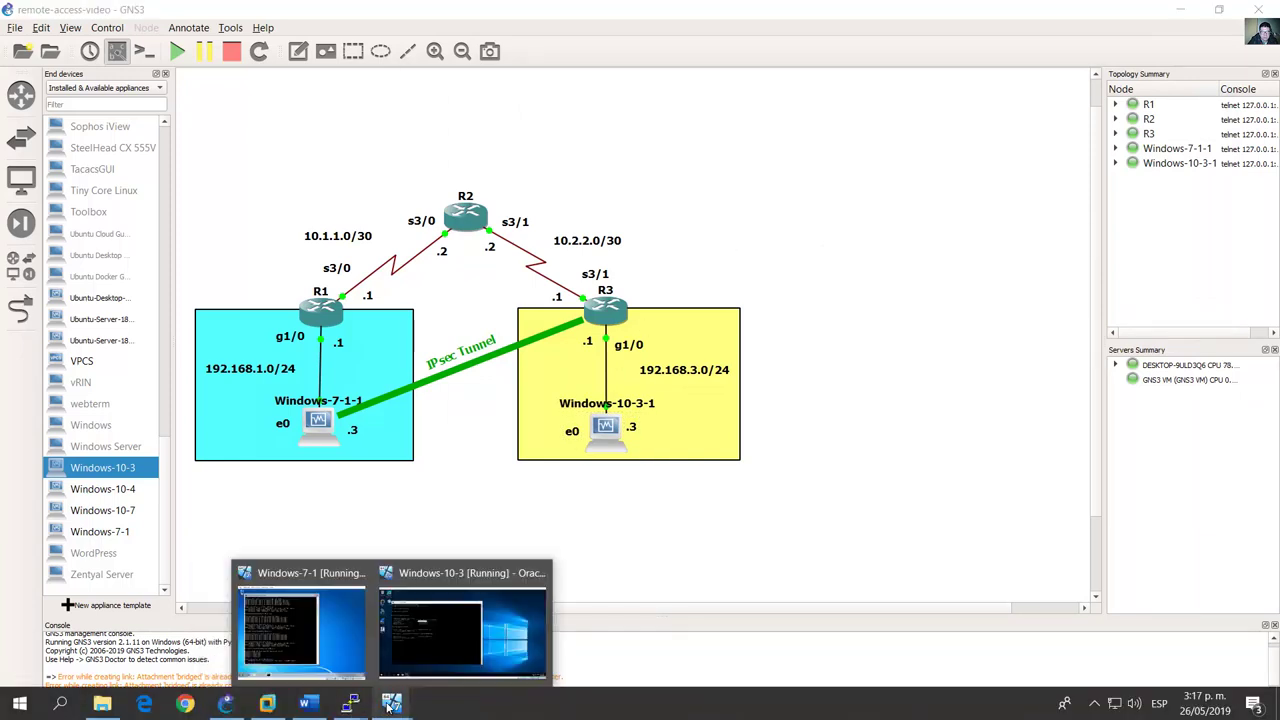
{"action": "left_click", "coordinate": [460, 628]}
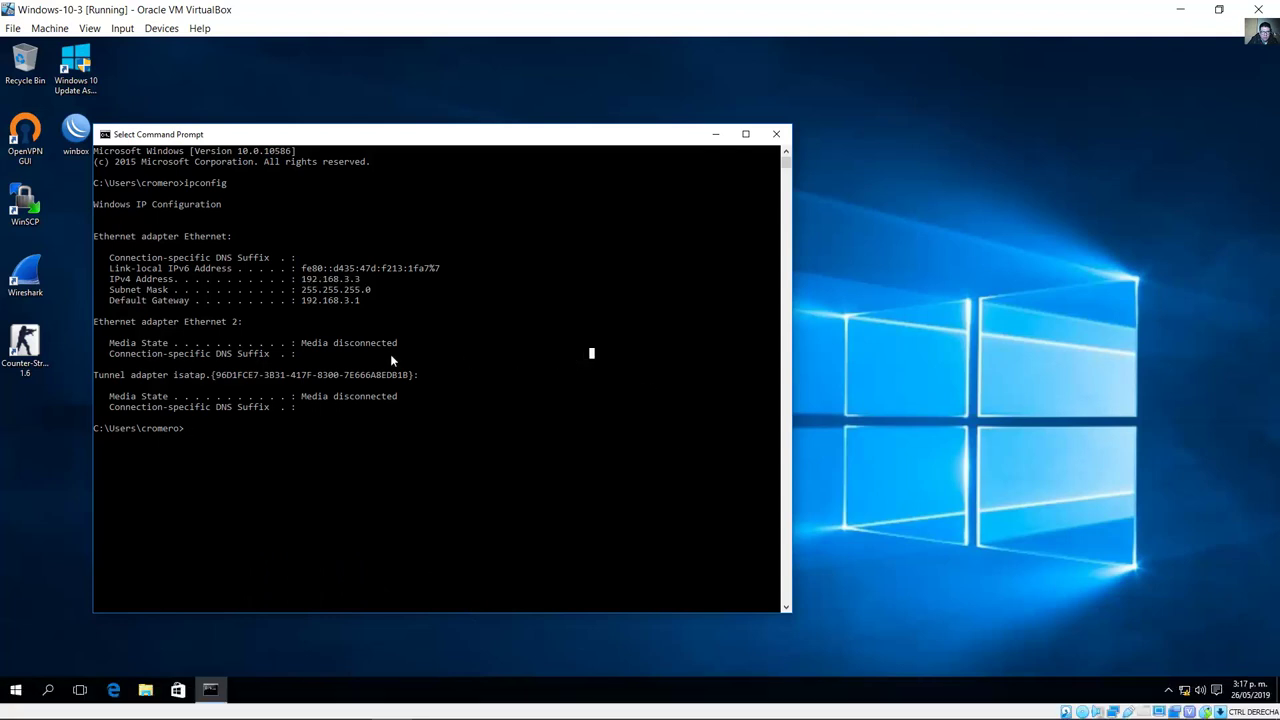
{"action": "type", "text": "ping 192.168"}
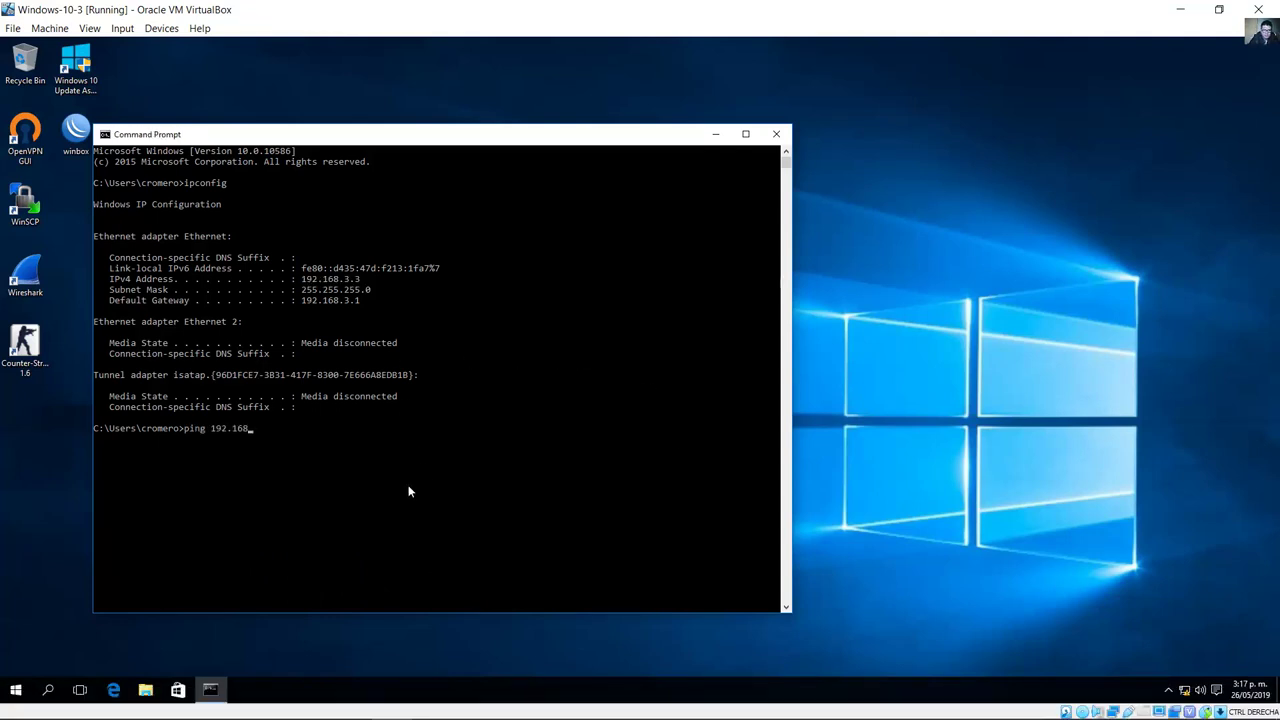
{"action": "type", "text": ".3.1"}
{"action": "key", "text": "Return"}
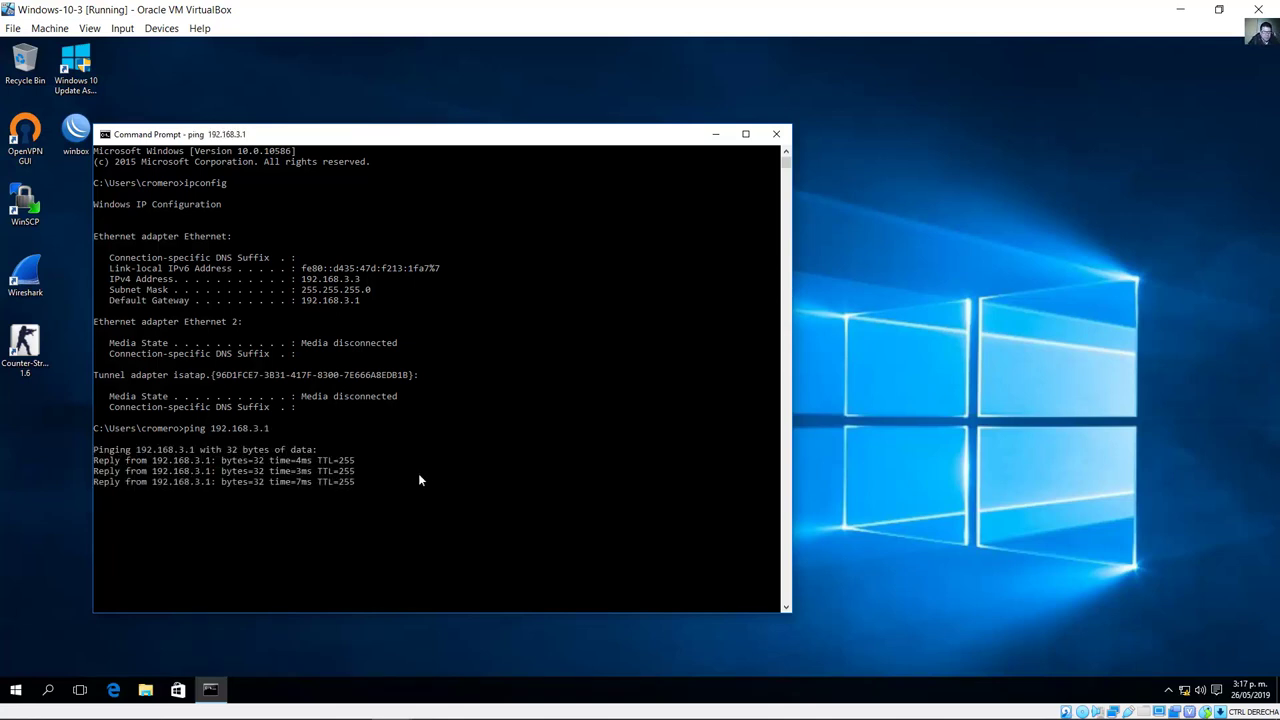
Step: On Windows-10-3, turn Windows Firewall off for private and public networks
{"action": "left_click", "coordinate": [17, 690]}
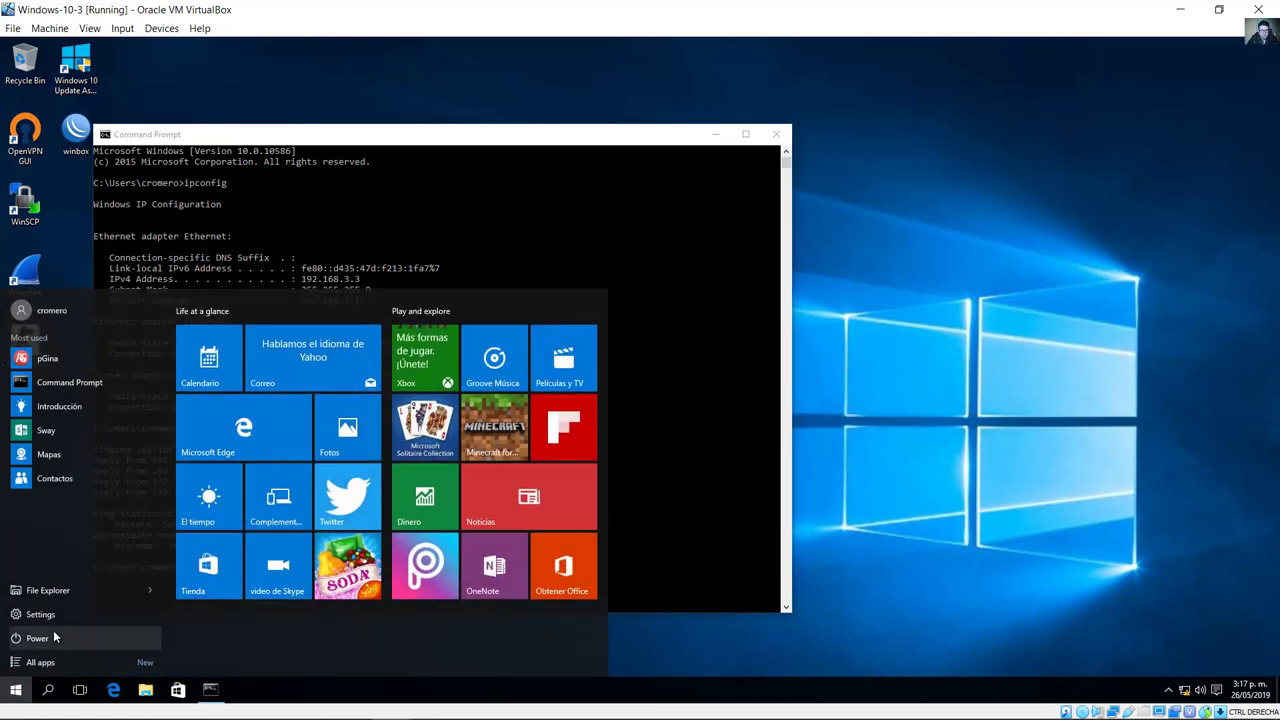
{"action": "type", "text": "firewall"}
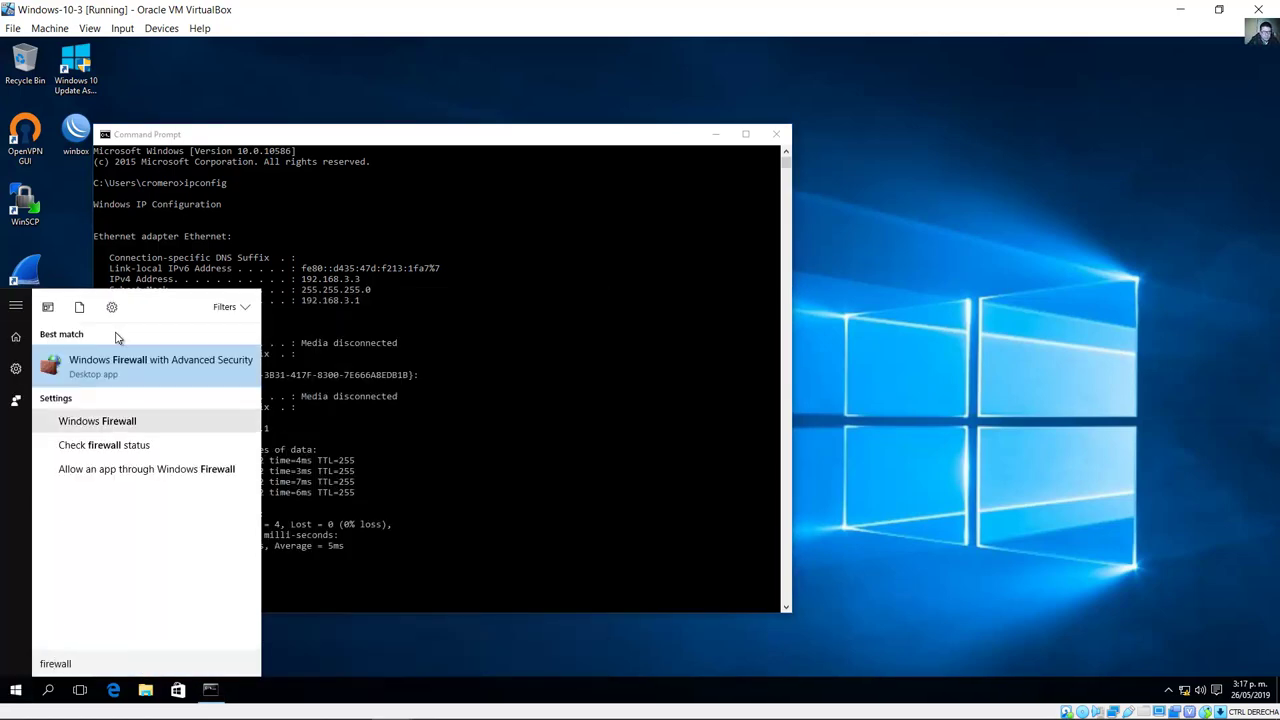
{"action": "left_click", "coordinate": [128, 428]}
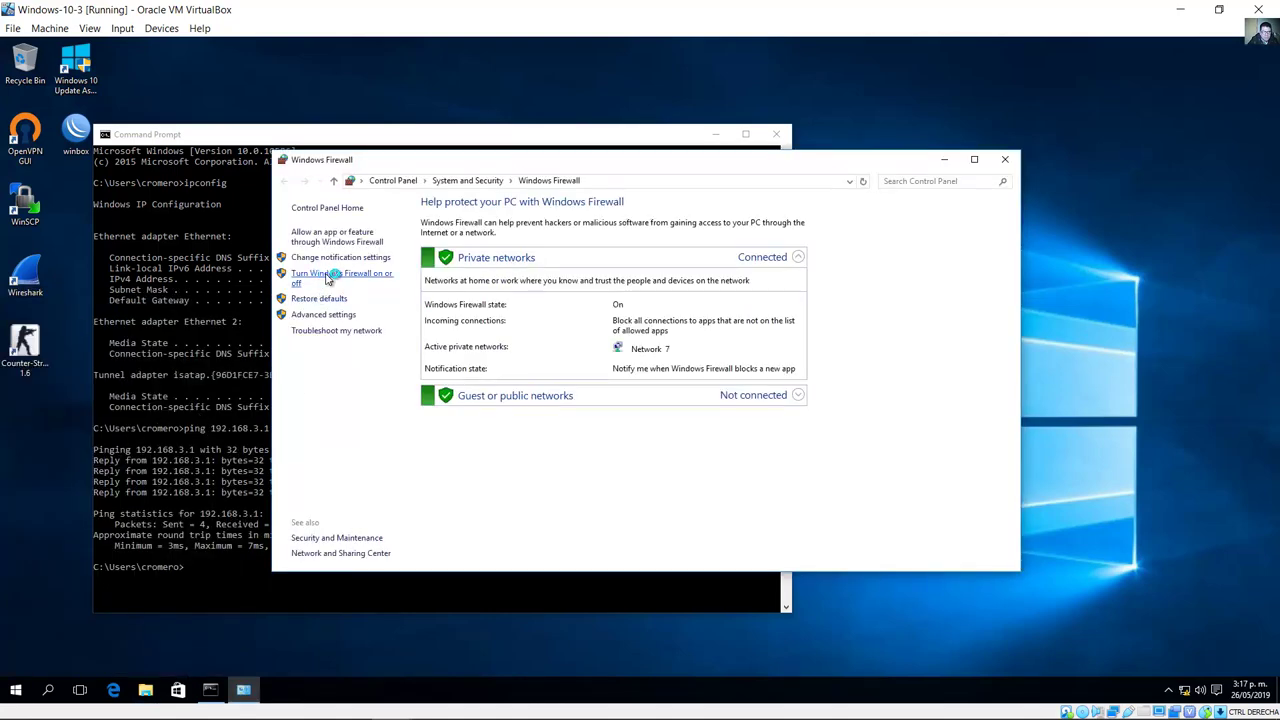
{"action": "left_click", "coordinate": [321, 279]}
{"action": "left_click", "coordinate": [493, 304]}
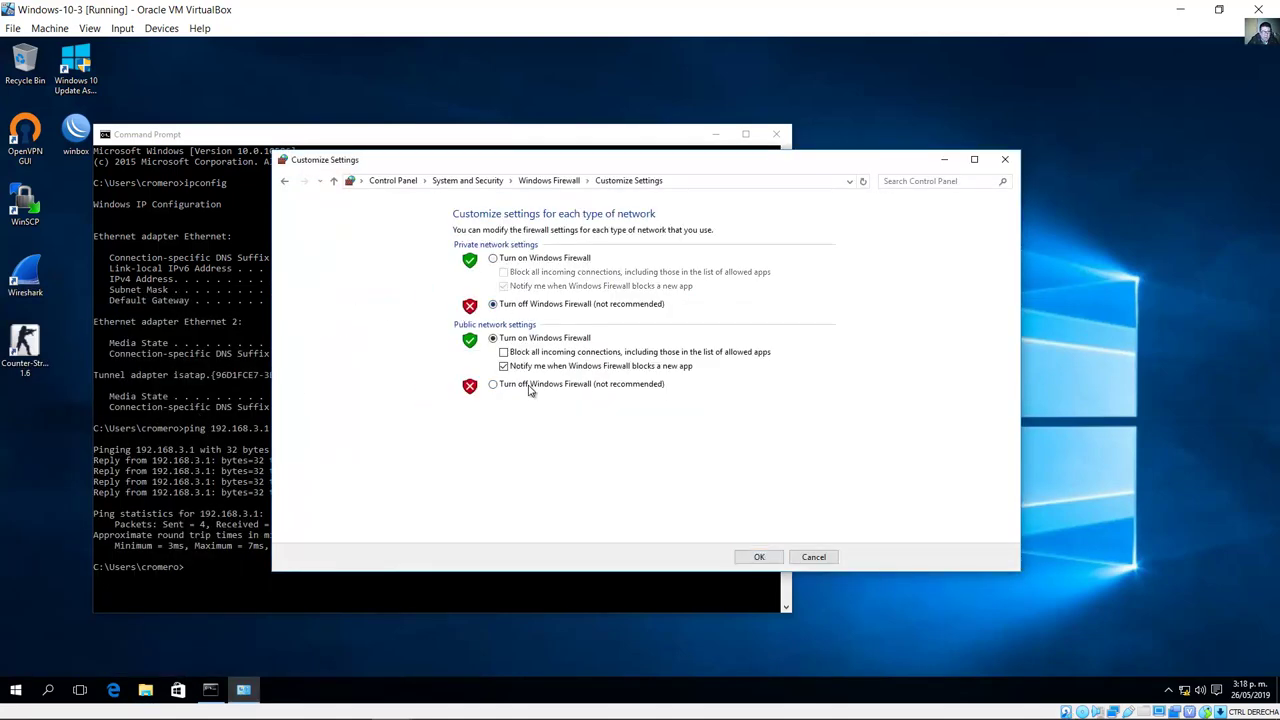
{"action": "left_click", "coordinate": [532, 388]}
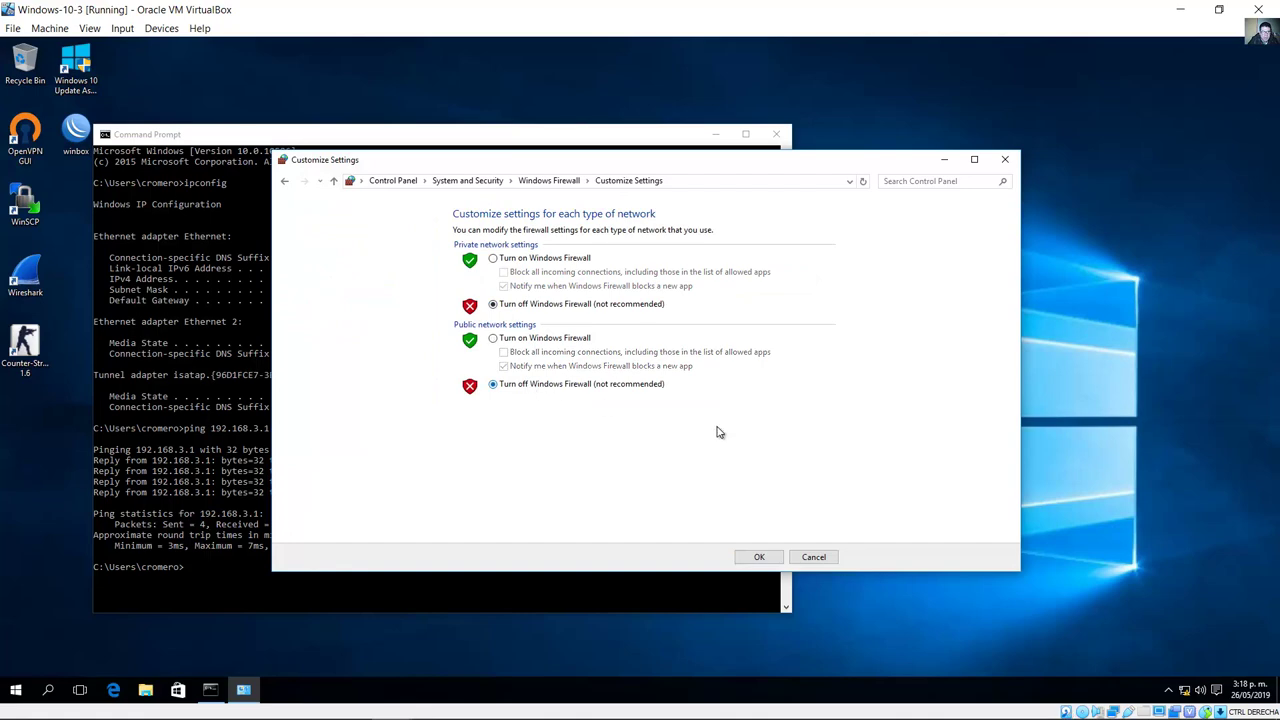
{"action": "left_click", "coordinate": [766, 556]}
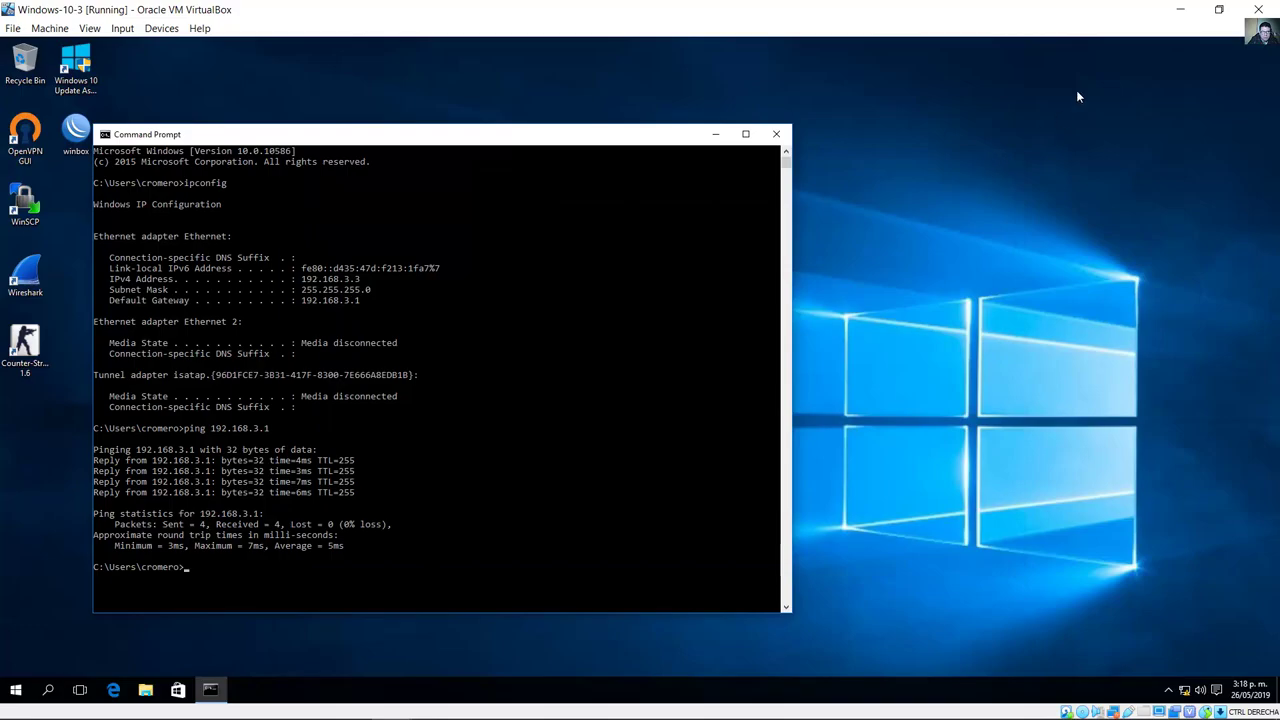
Step: Switch to the Windows-7-1 VM and rerun the ping to 192.168.3.3
{"action": "left_click", "coordinate": [1180, 9]}
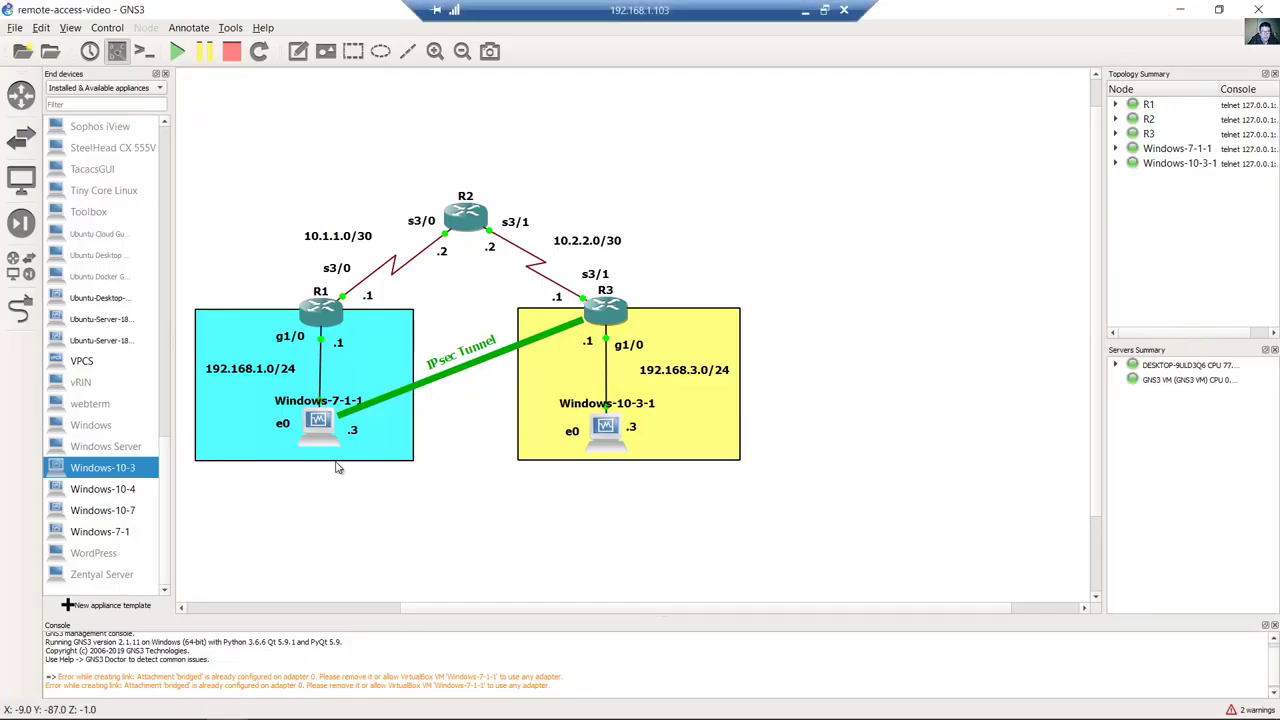
{"action": "left_click_drag", "start_coordinate": [357, 522], "coordinate": [296, 404]}
{"action": "left_click_drag", "start_coordinate": [667, 514], "coordinate": [557, 393]}
{"action": "mouse_move", "coordinate": [352, 705]}
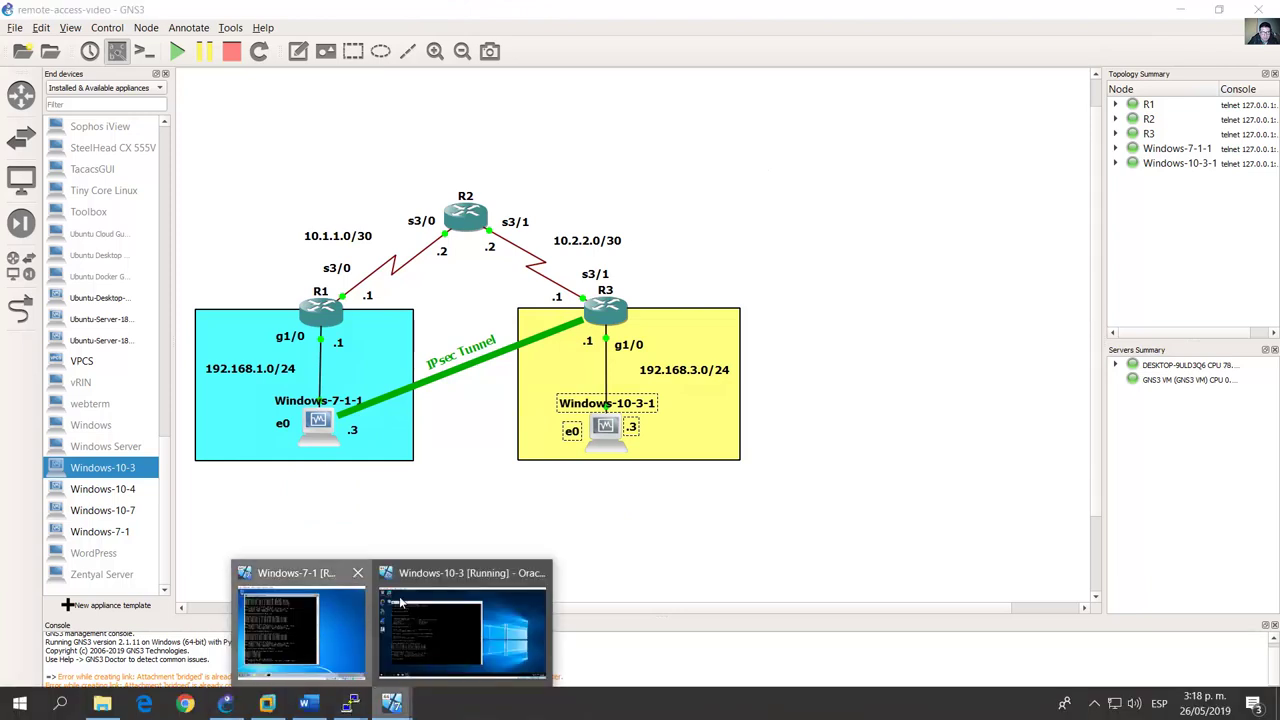
{"action": "left_click", "coordinate": [318, 636]}
{"action": "key", "text": "Up"}
{"action": "key", "text": "Return"}
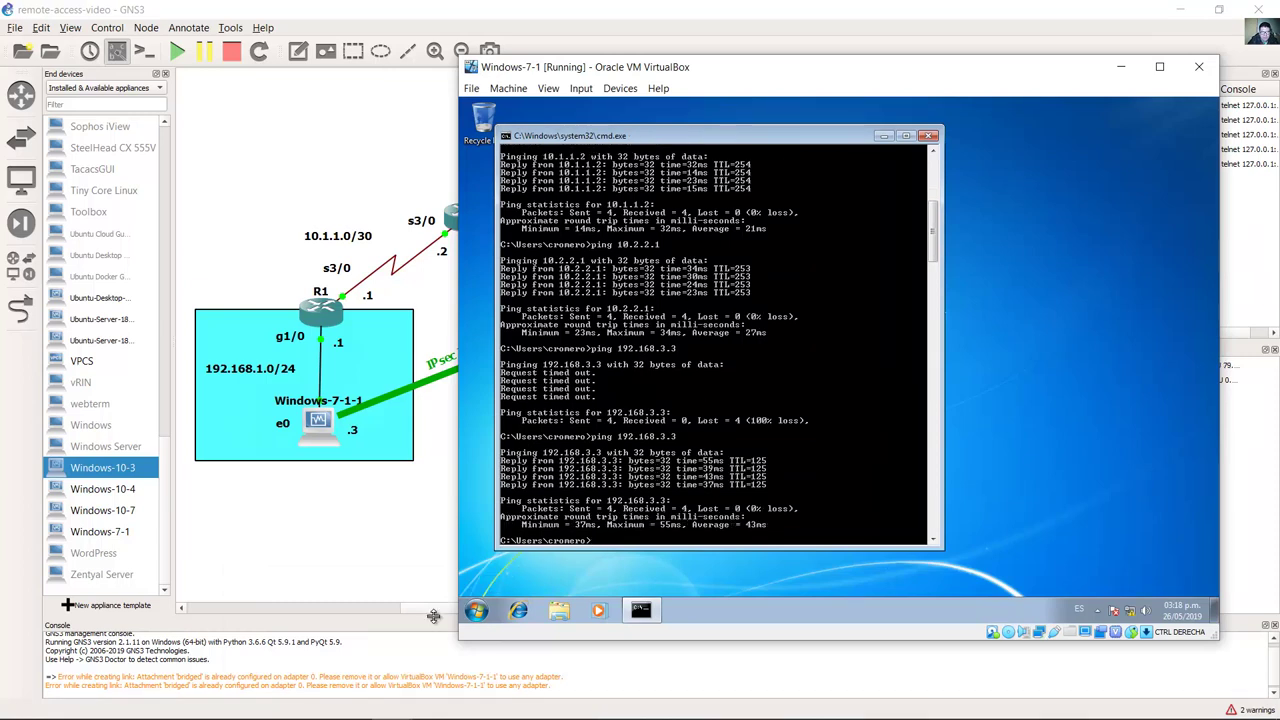
Step: Turn Windows 7 Firewall off for home and public networks, then close the Firewall window
{"action": "left_click", "coordinate": [476, 612]}
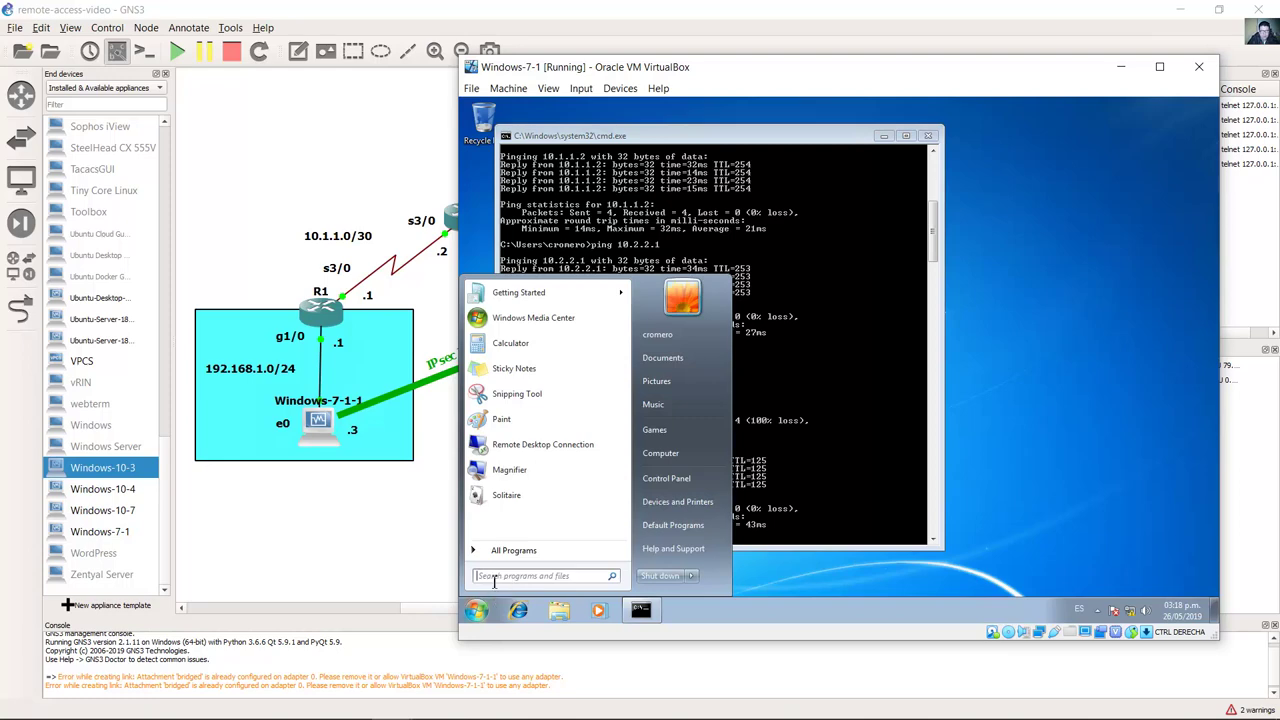
{"action": "type", "text": "firewall"}
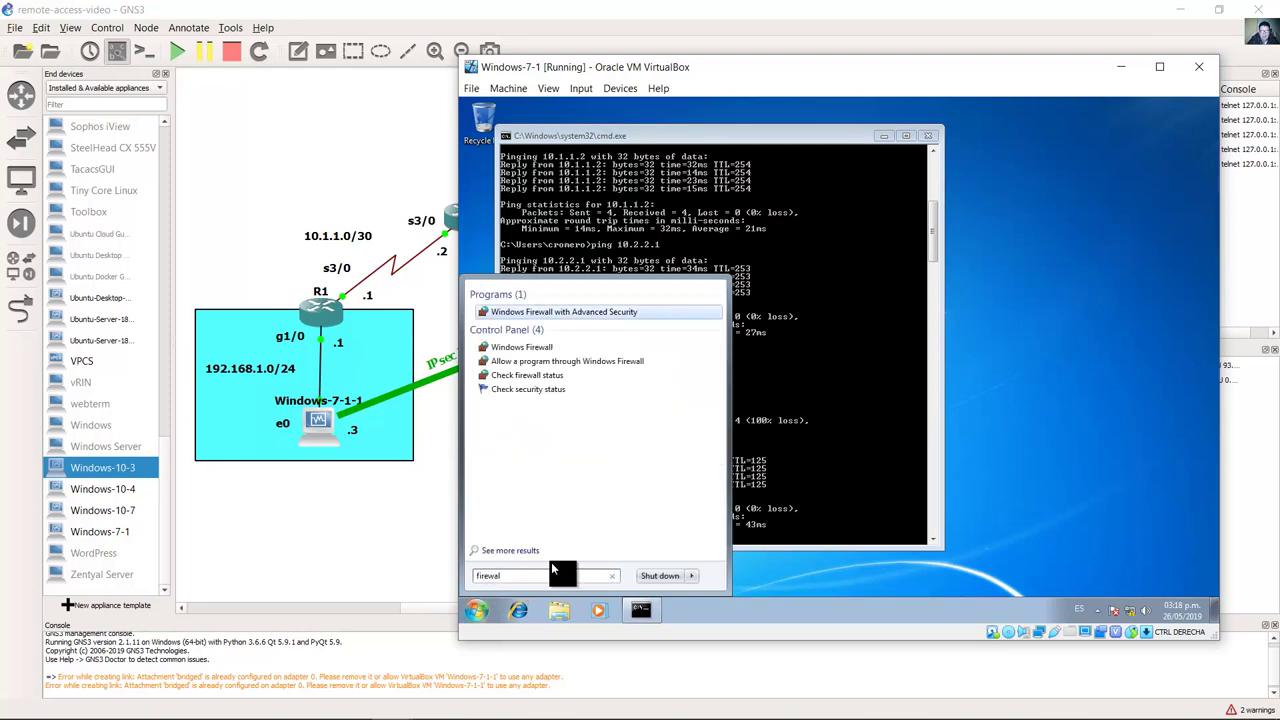
{"action": "left_click", "coordinate": [546, 348]}
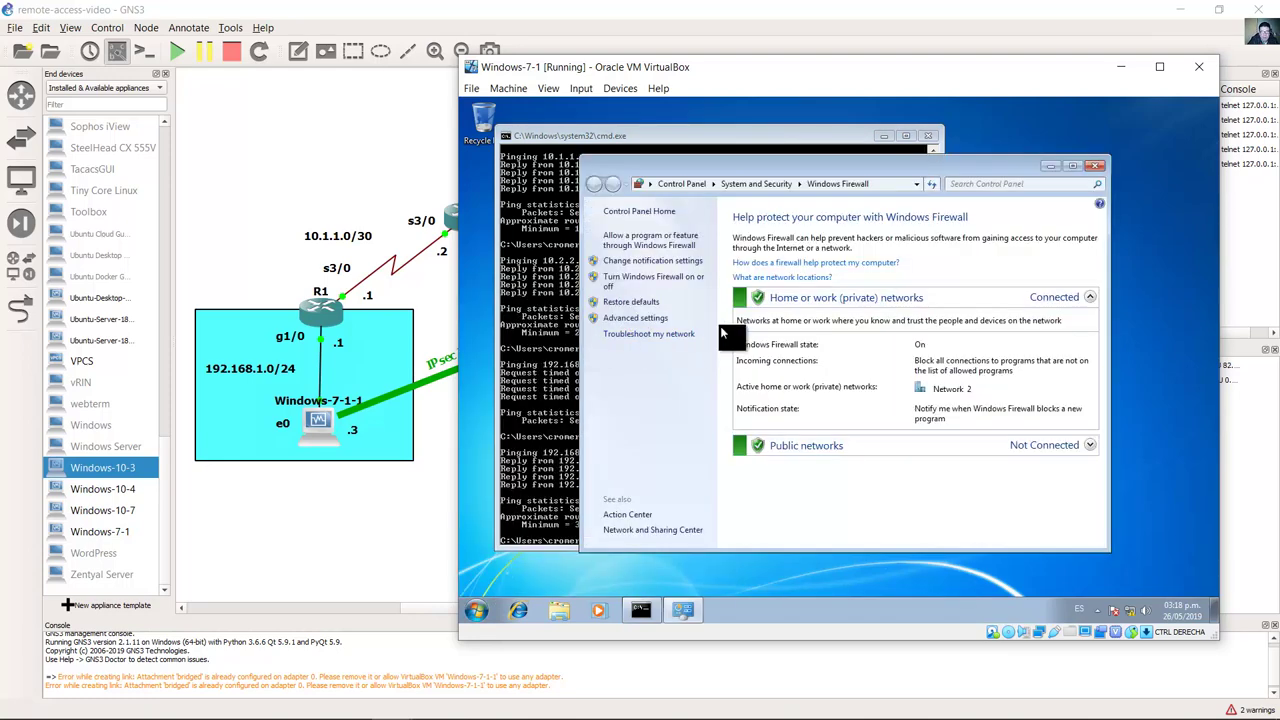
{"action": "left_click", "coordinate": [650, 278]}
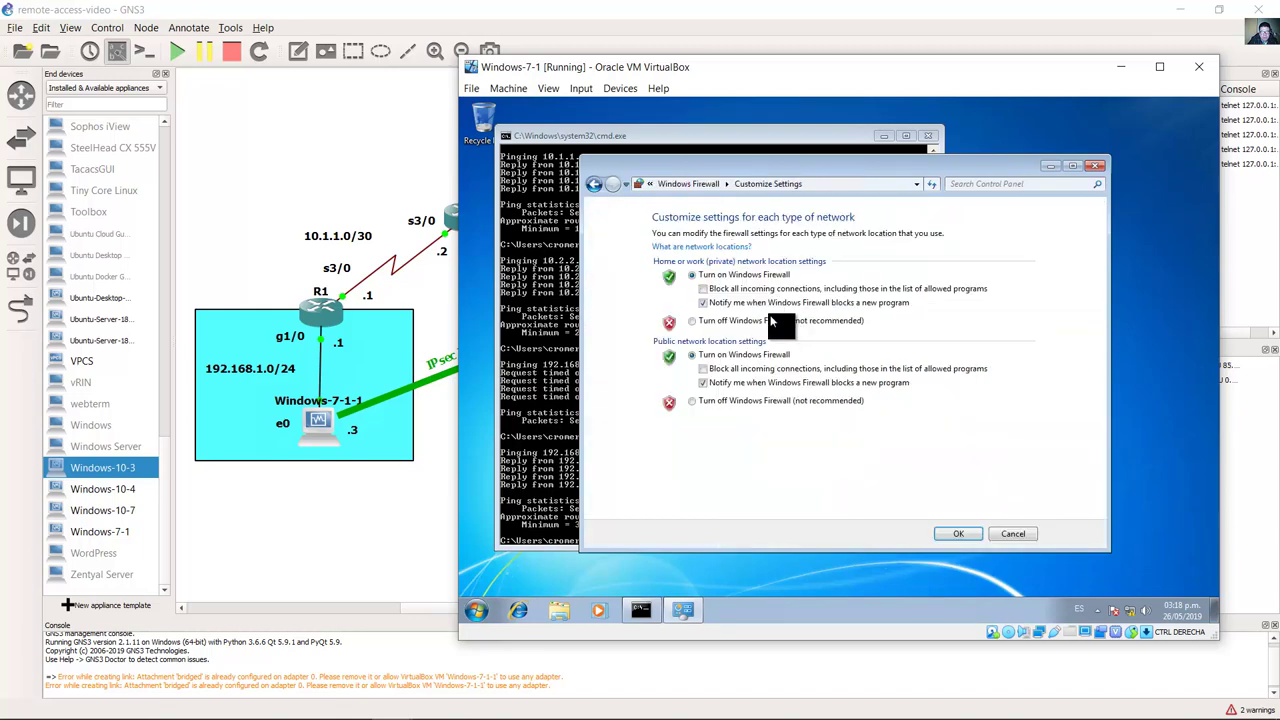
{"action": "left_click", "coordinate": [727, 322]}
{"action": "left_click", "coordinate": [731, 400]}
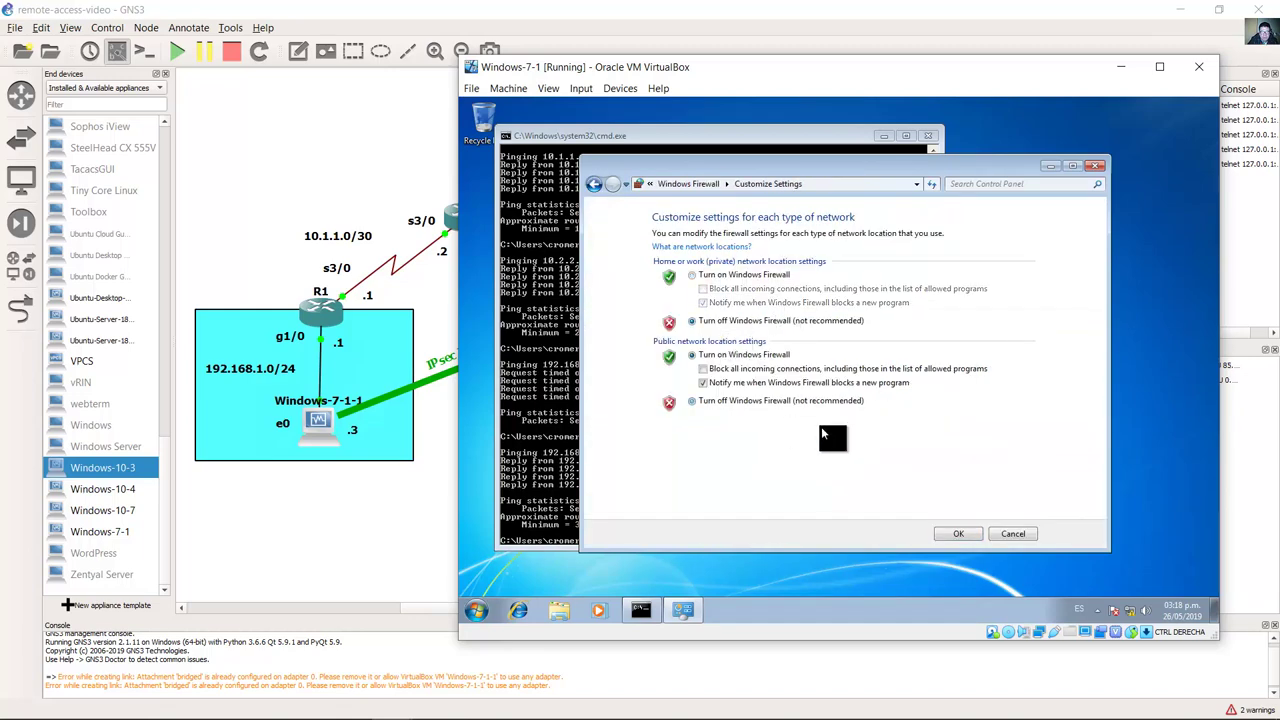
{"action": "left_click", "coordinate": [958, 532]}
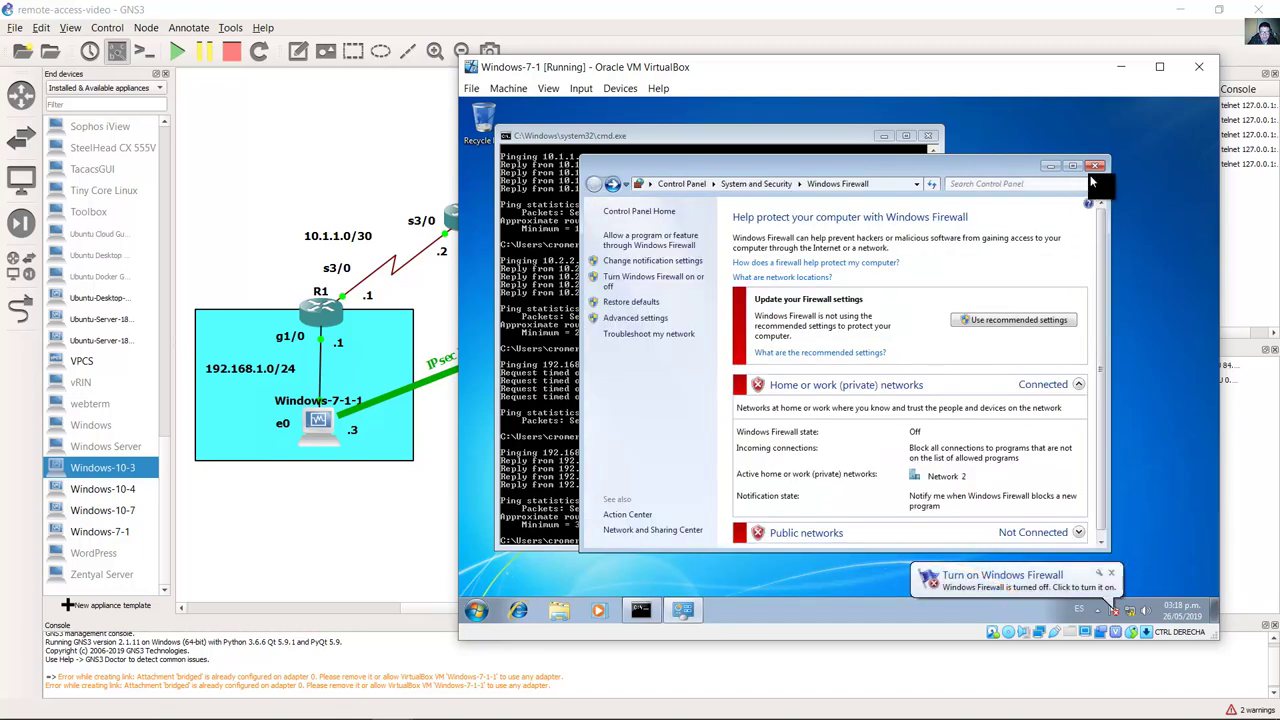
{"action": "left_click", "coordinate": [1096, 166]}
{"action": "left_click", "coordinate": [1114, 572]}
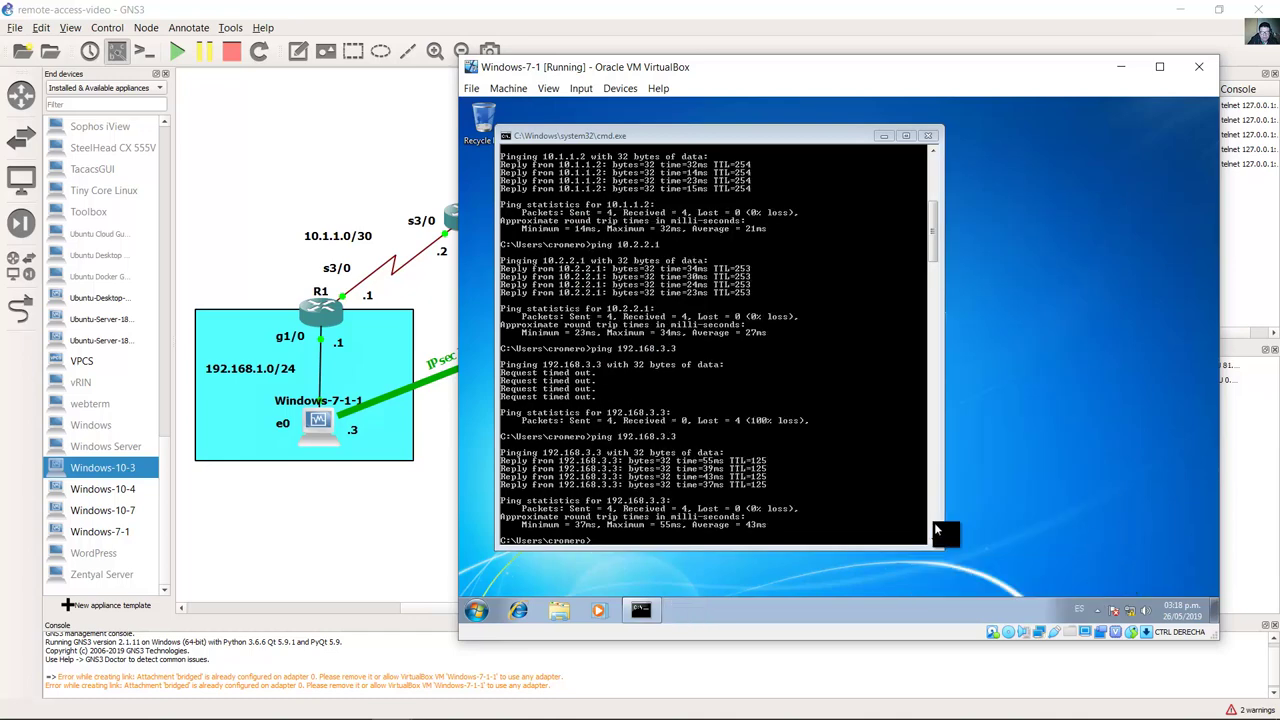
{"action": "left_click", "coordinate": [393, 706]}
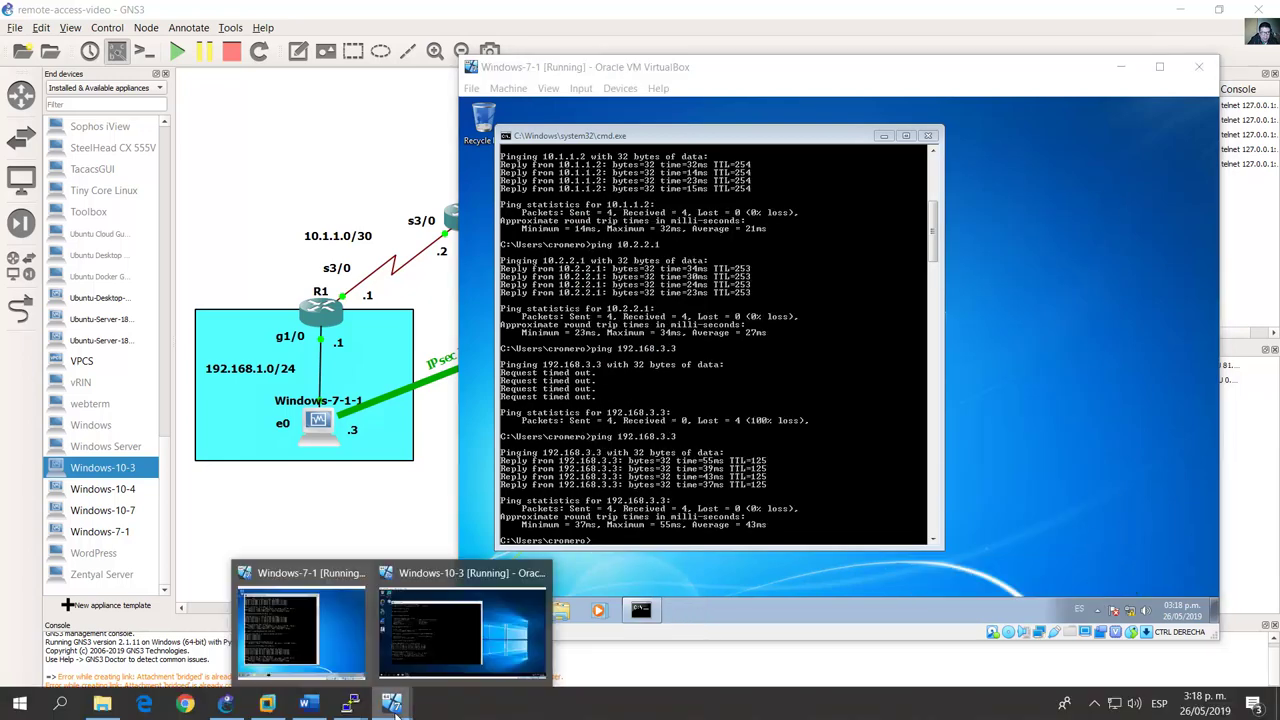
Step: On the Windows-10-3 VM, edit the last ping command to target 192.168.1.3 and run it
{"action": "left_click", "coordinate": [435, 646]}
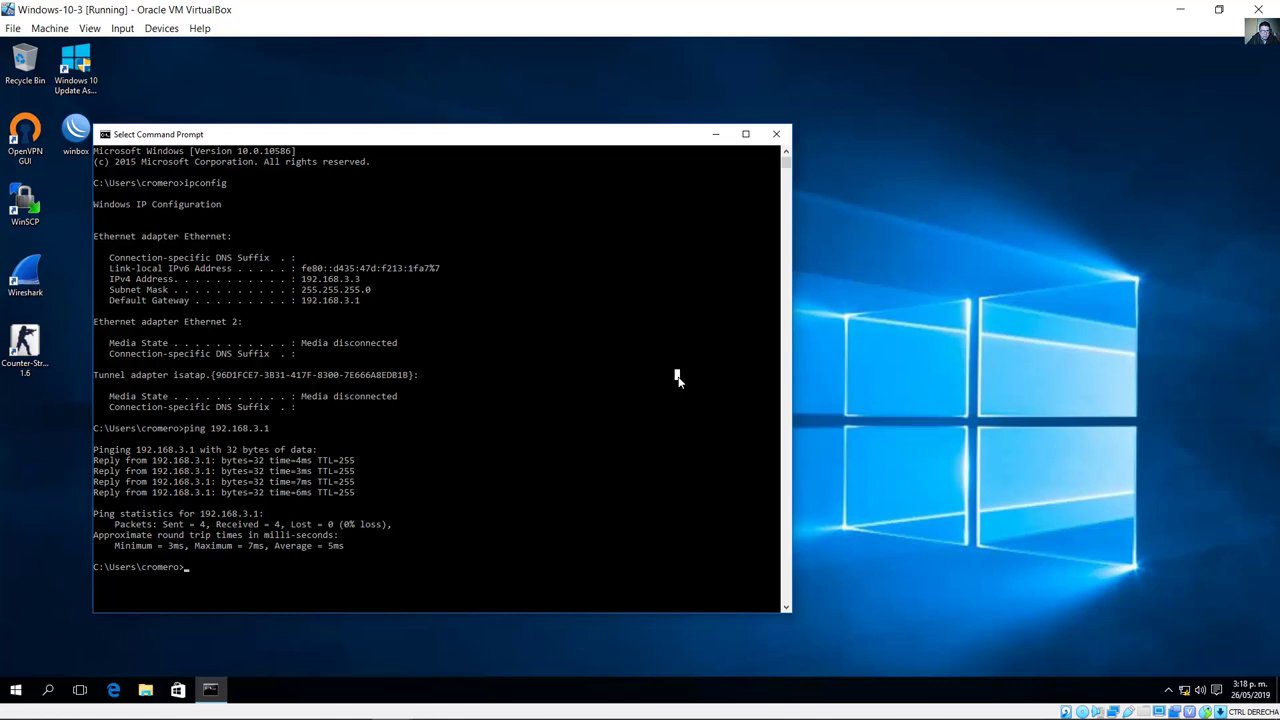
{"action": "key", "text": "Up"}
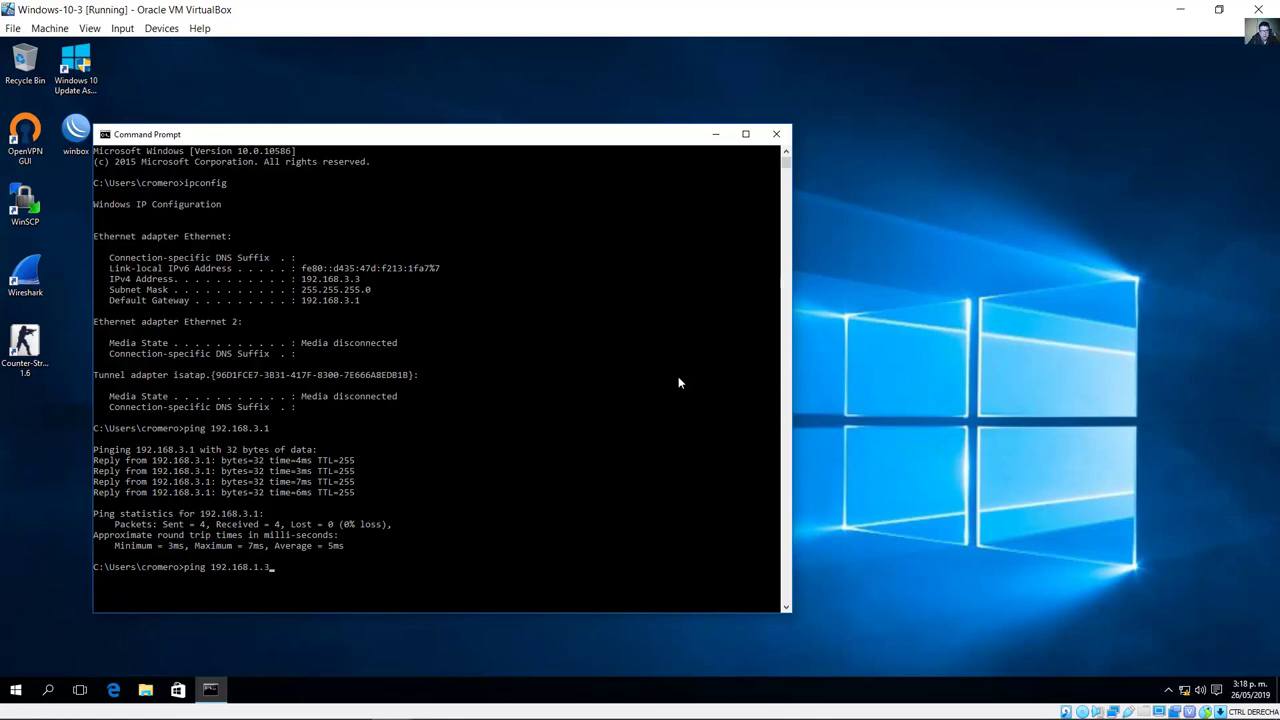
{"action": "key", "text": "Return"}
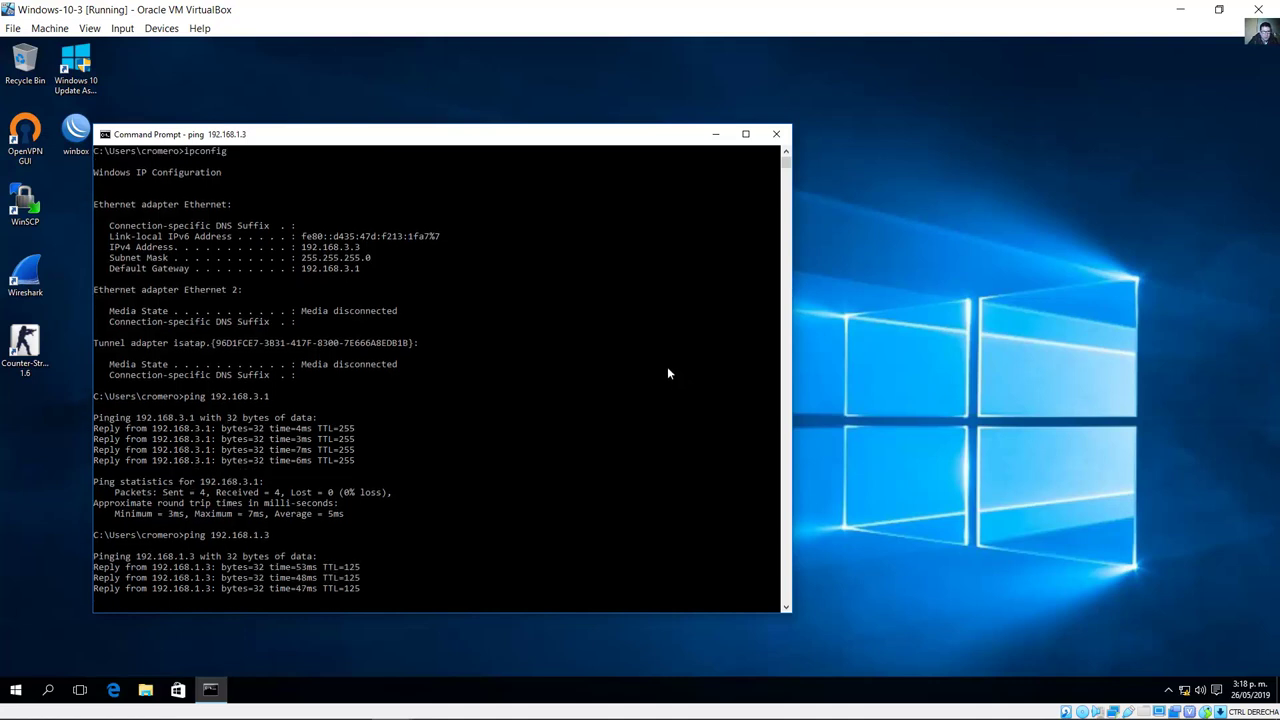
Step: Copy 'security passwords min-length 10' from the Word lab guide into Notepad
{"action": "left_click", "coordinate": [316, 703]}
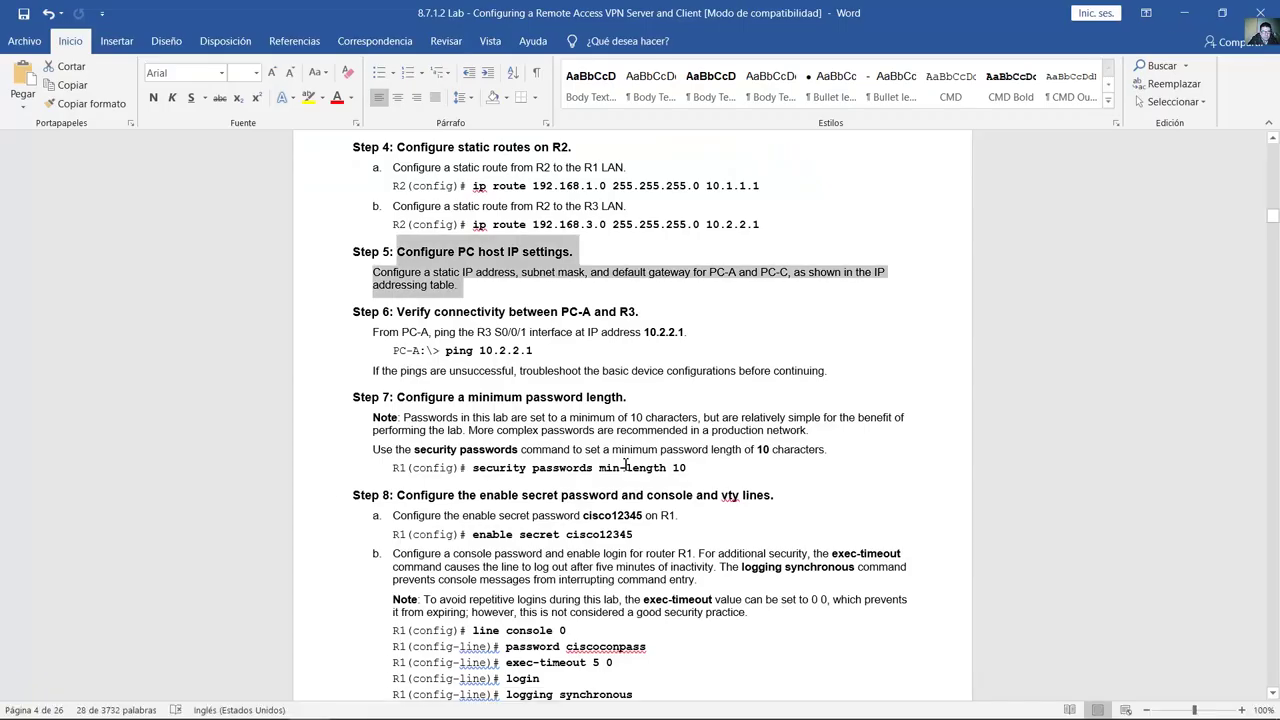
{"action": "scroll", "coordinate": [677, 397], "scroll_direction": "down", "scroll_amount": 3}
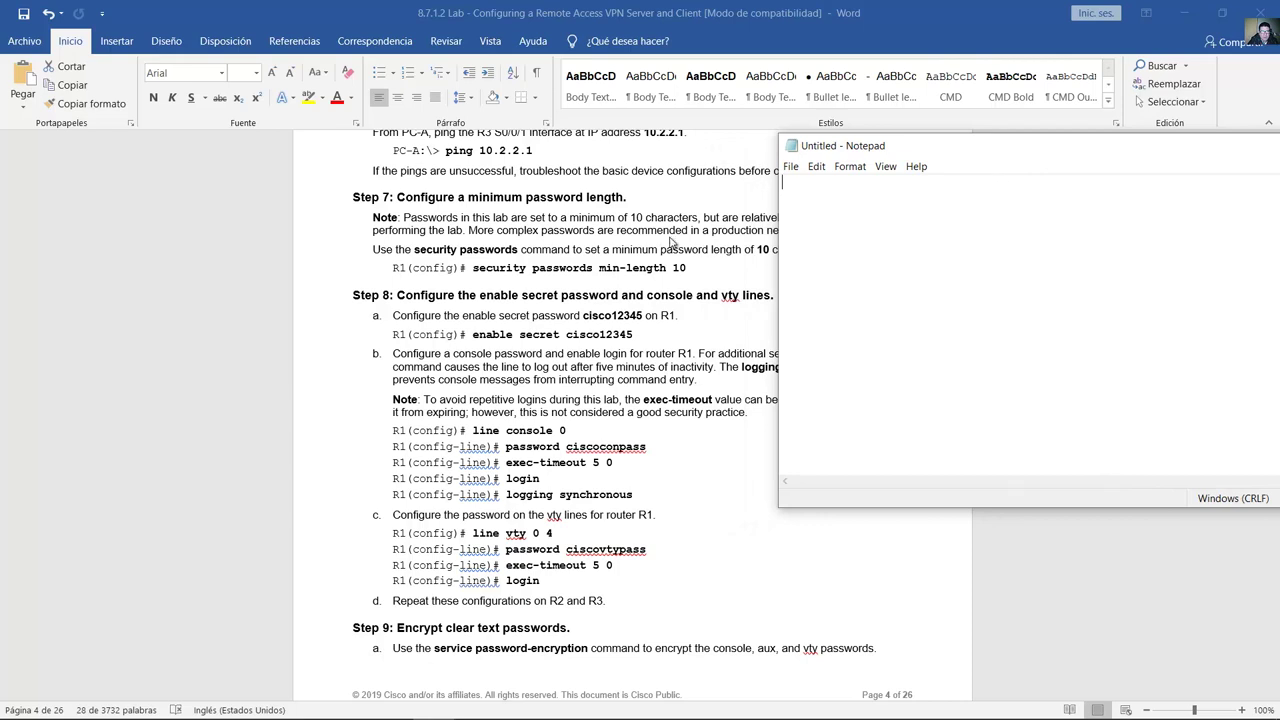
{"action": "left_click", "coordinate": [614, 277]}
{"action": "left_click_drag", "start_coordinate": [414, 205], "coordinate": [624, 198]}
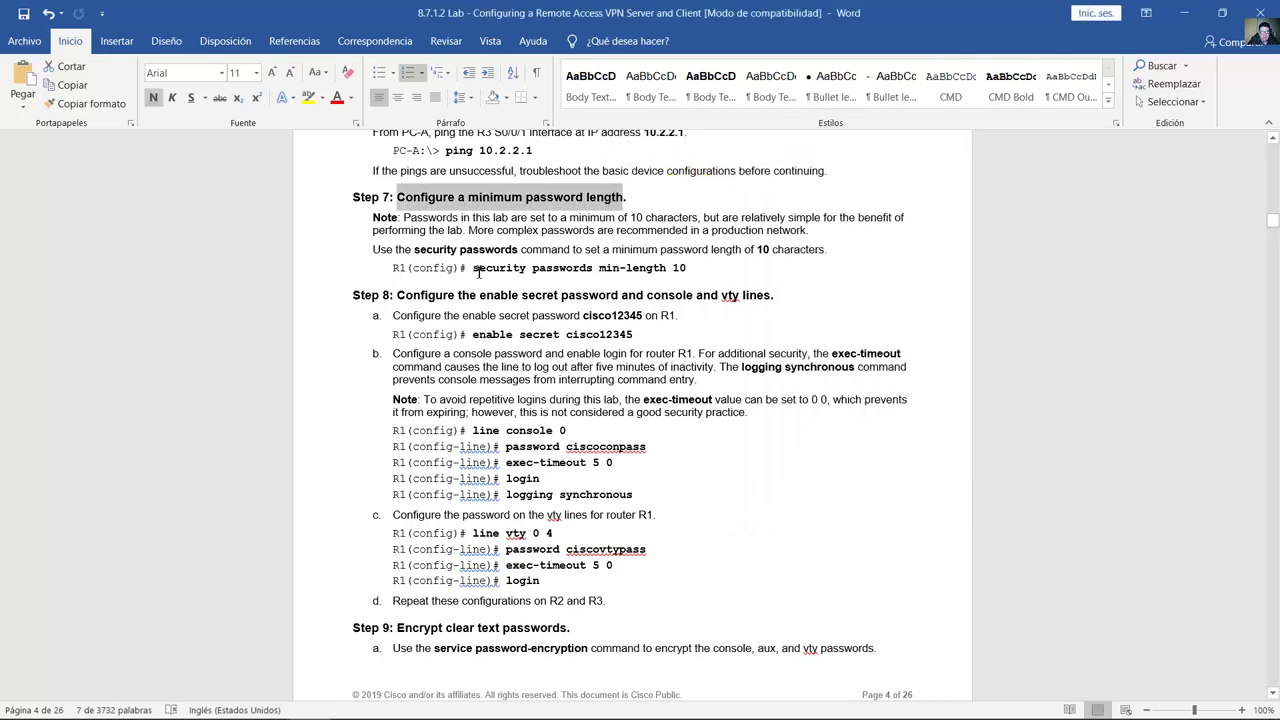
{"action": "left_click_drag", "start_coordinate": [474, 268], "coordinate": [688, 268]}
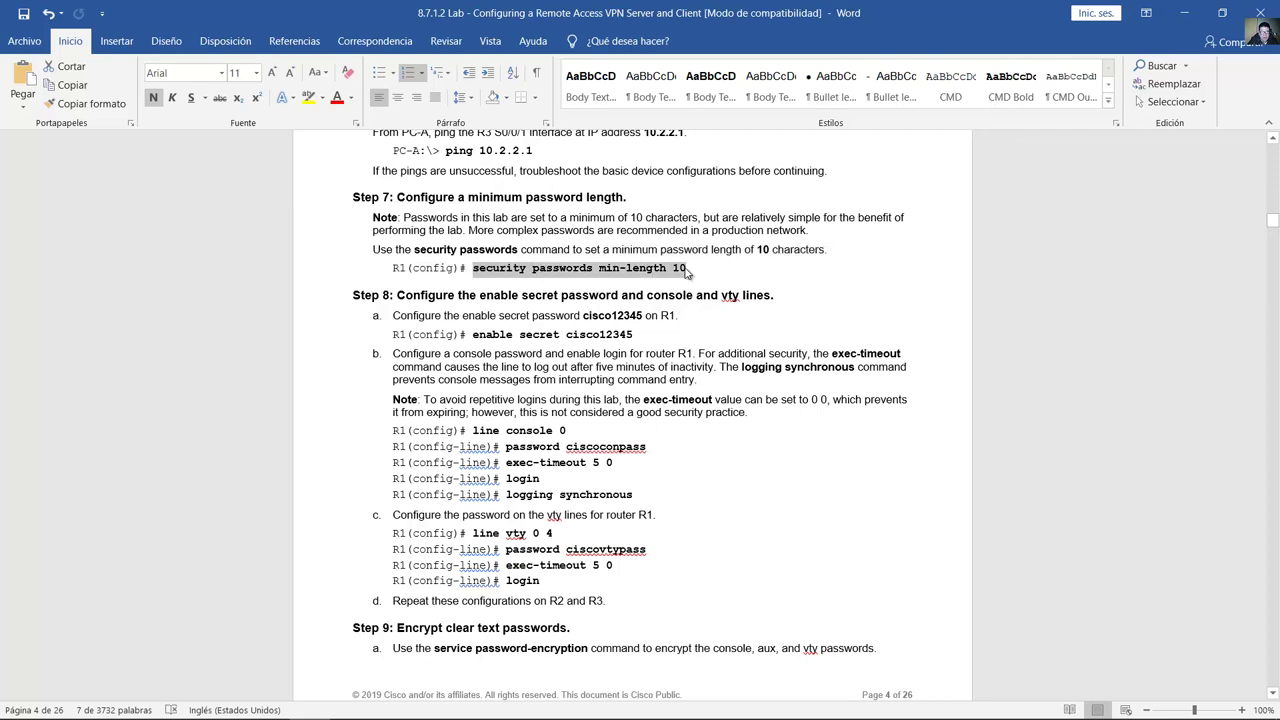
{"action": "right_click", "coordinate": [614, 268]}
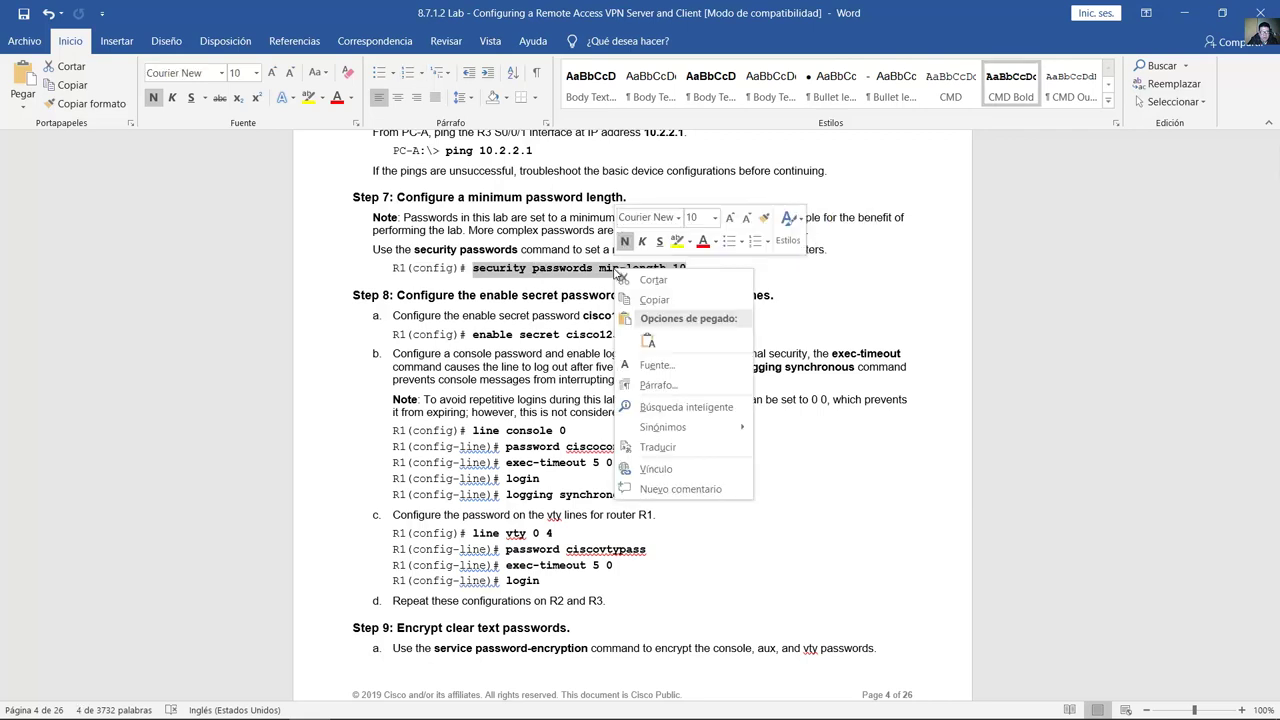
{"action": "left_click", "coordinate": [655, 300]}
{"action": "left_click", "coordinate": [432, 703]}
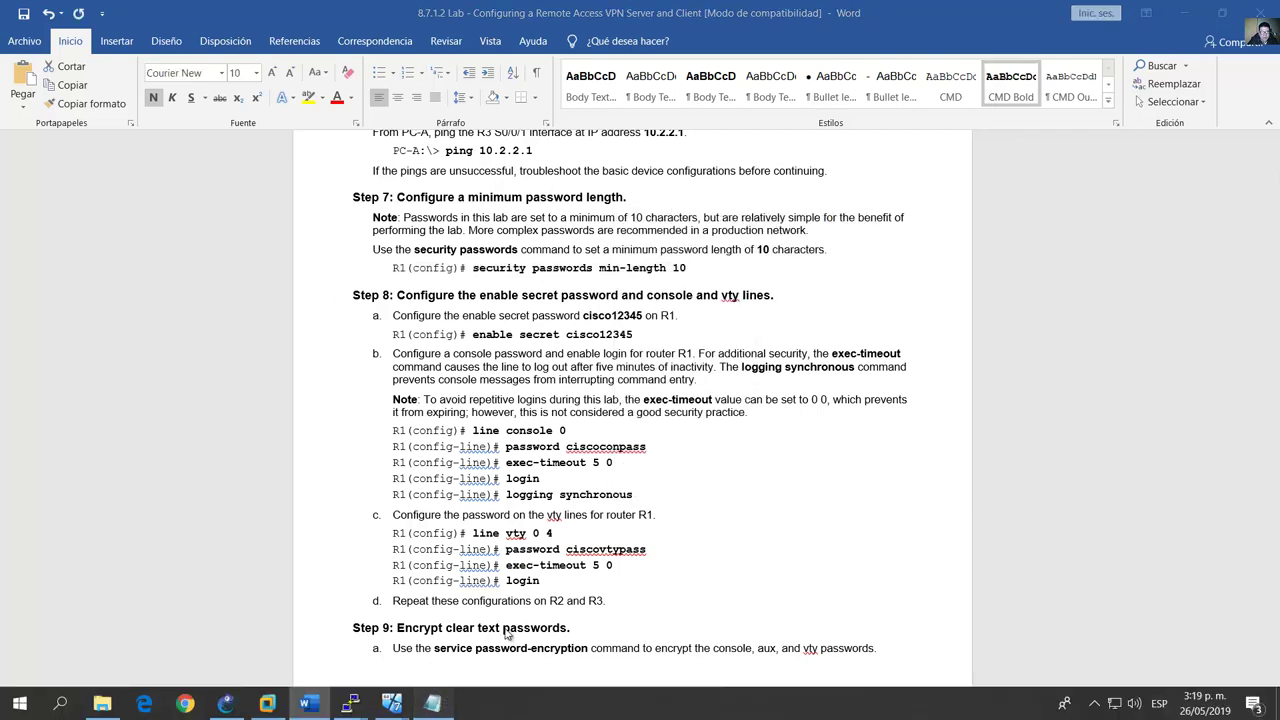
{"action": "right_click", "coordinate": [845, 228]}
{"action": "left_click", "coordinate": [865, 288]}
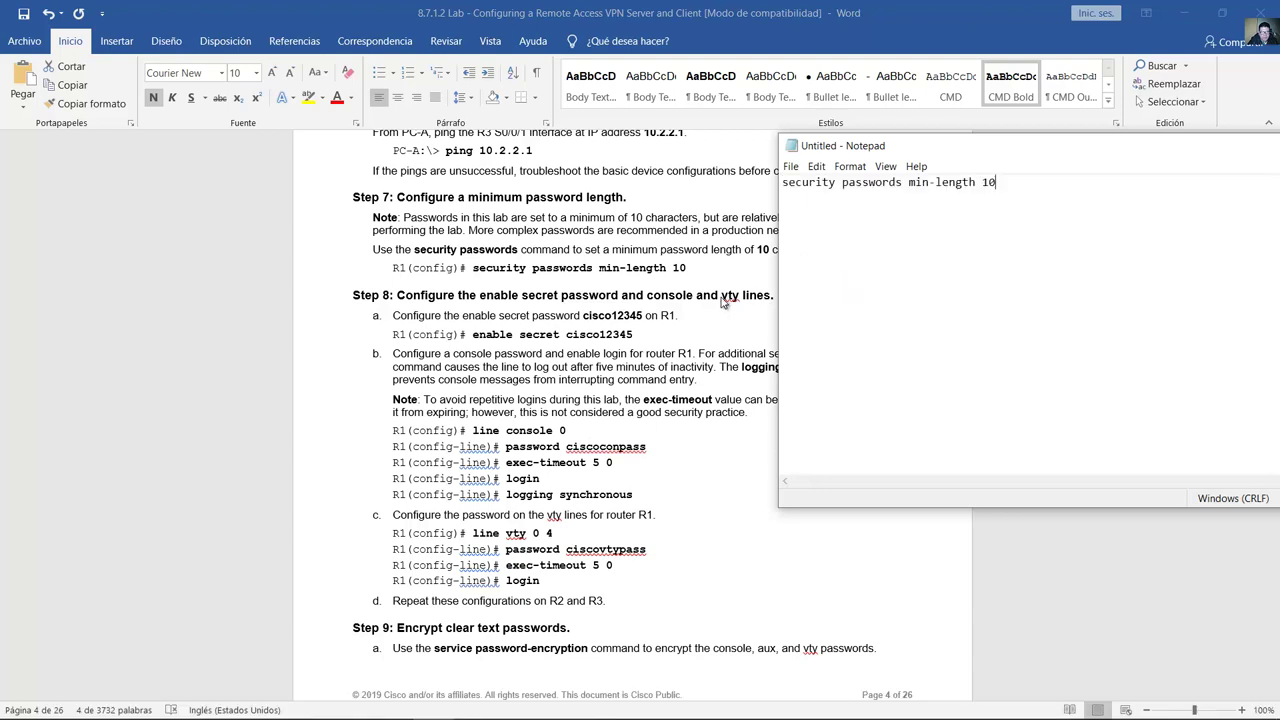
Step: Add the guide's enable secret command to Notepad as line 2
{"action": "key", "text": "alt+Tab"}
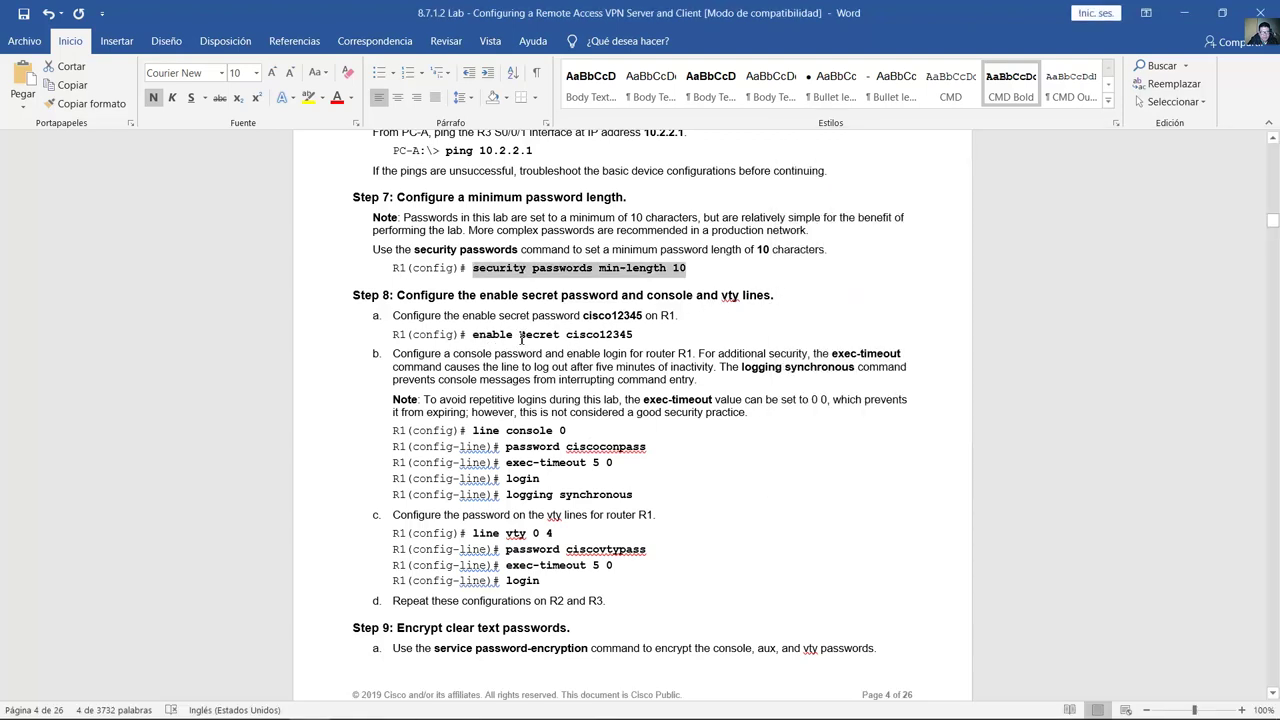
{"action": "left_click_drag", "start_coordinate": [472, 334], "coordinate": [632, 336]}
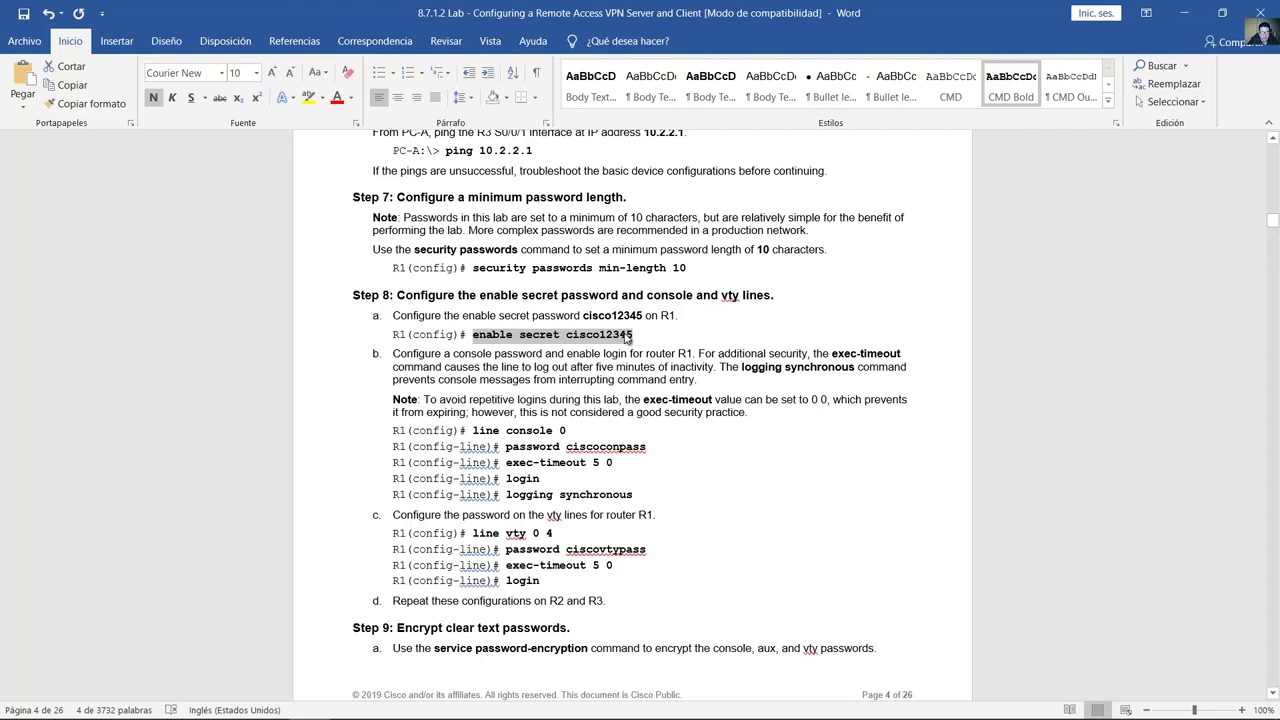
{"action": "right_click", "coordinate": [599, 335]}
{"action": "left_click", "coordinate": [636, 361]}
{"action": "left_click", "coordinate": [432, 703]}
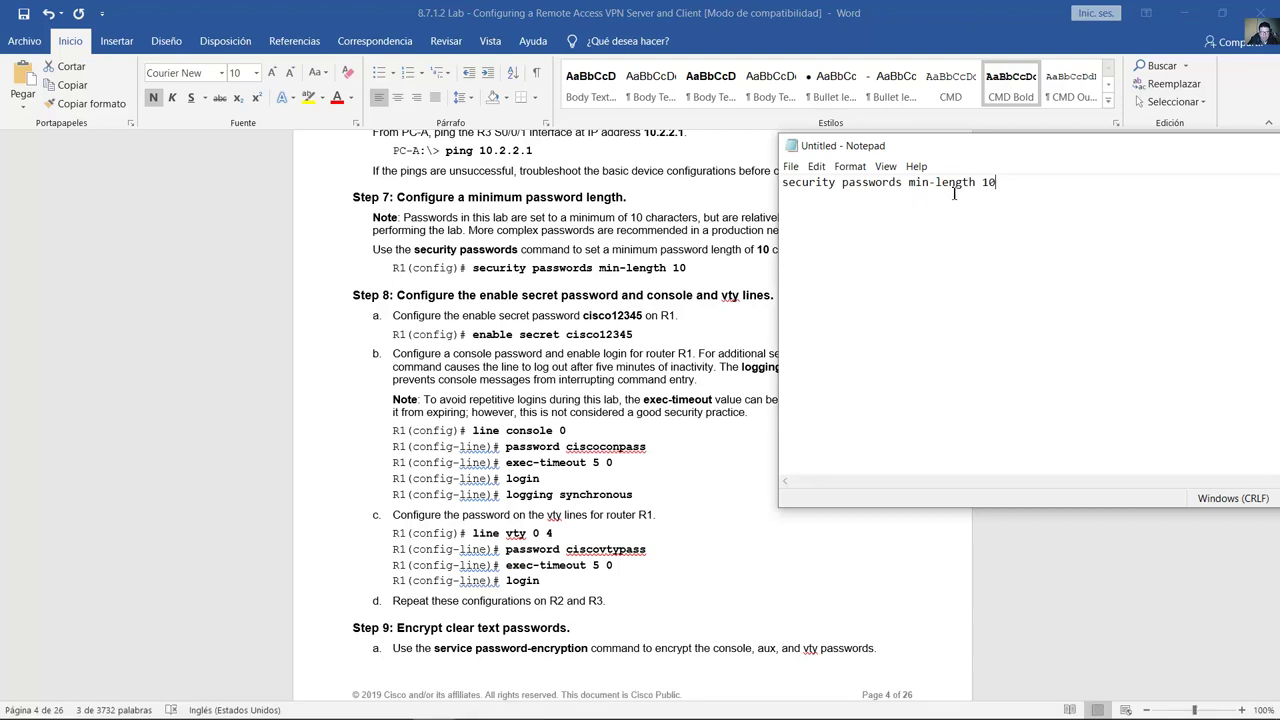
{"action": "key", "text": "Return"}
{"action": "right_click", "coordinate": [910, 194]}
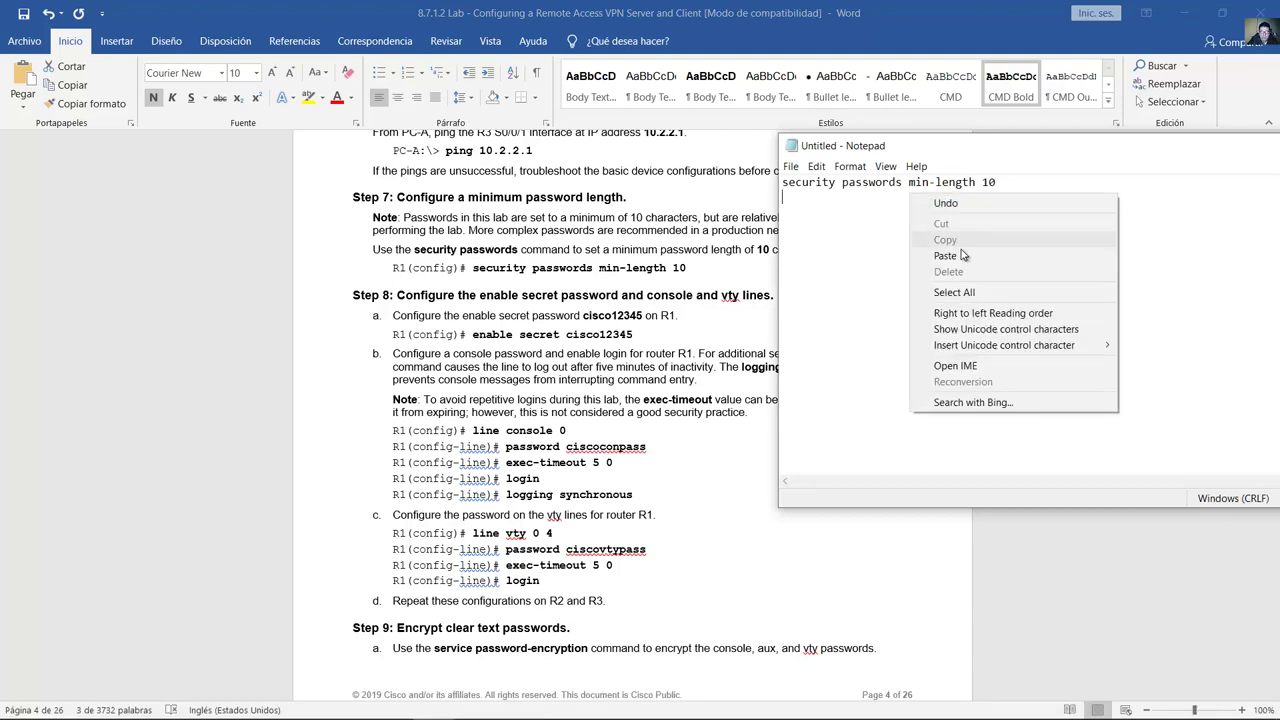
{"action": "left_click", "coordinate": [945, 256]}
Step: Copy the five line console 0 configuration lines from the guide into Notepad
{"action": "left_click", "coordinate": [668, 345]}
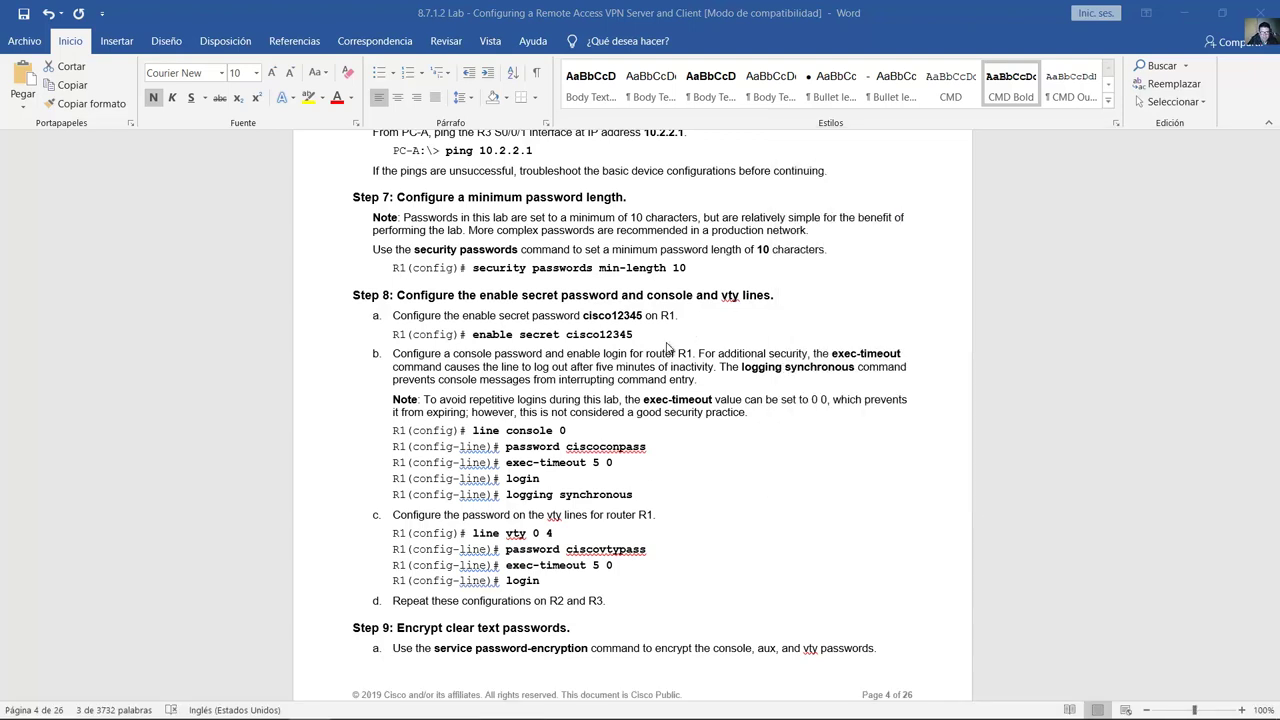
{"action": "scroll", "coordinate": [672, 346], "scroll_direction": "down", "scroll_amount": 2}
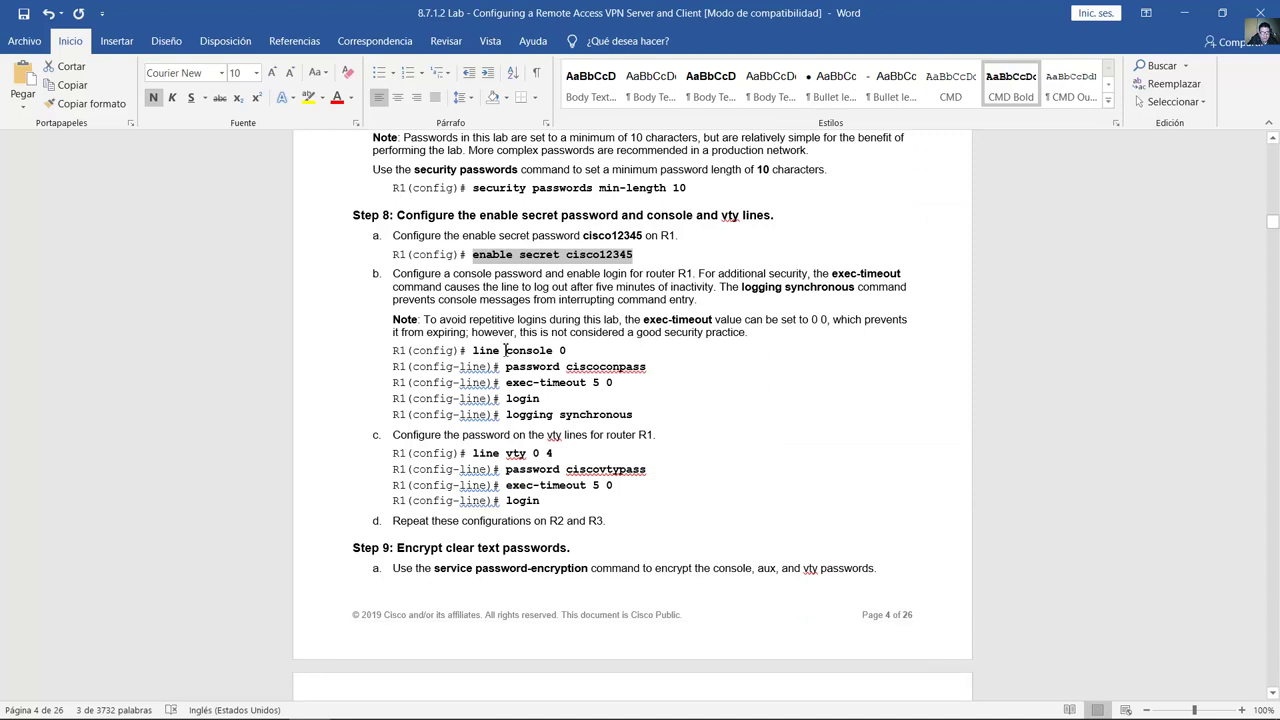
{"action": "left_click_drag", "start_coordinate": [475, 352], "coordinate": [648, 368]}
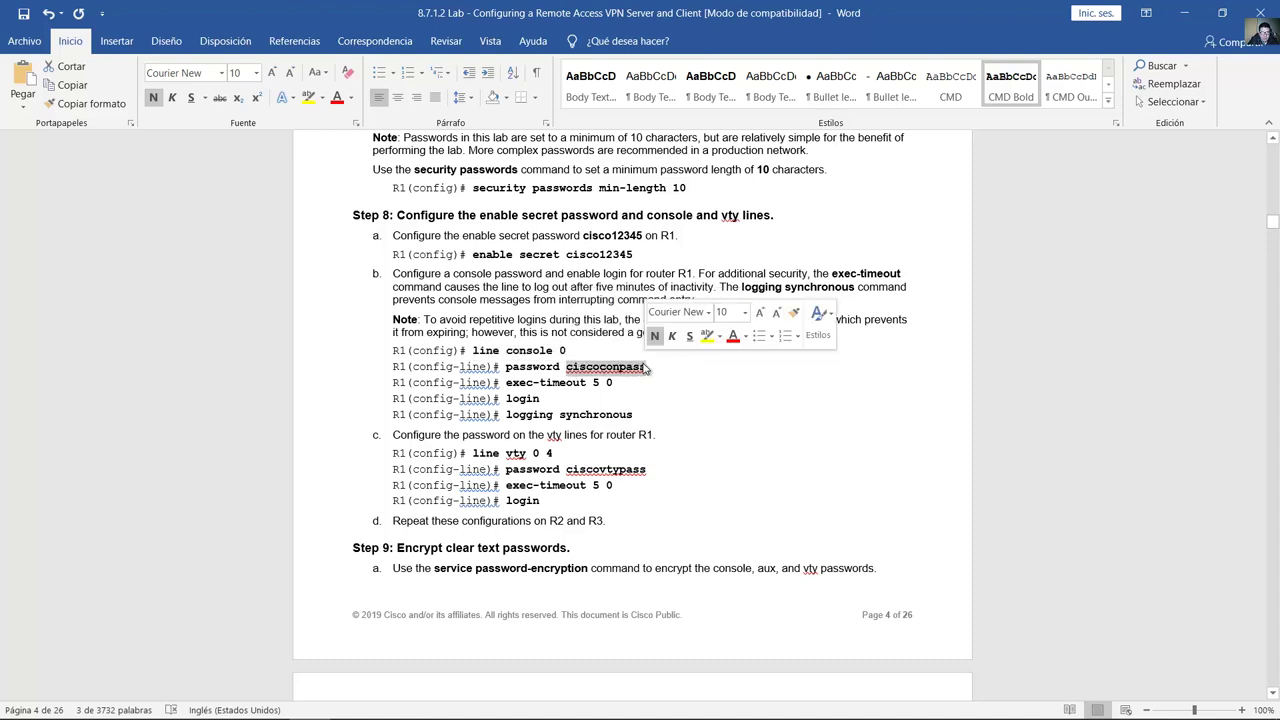
{"action": "left_click", "coordinate": [507, 369]}
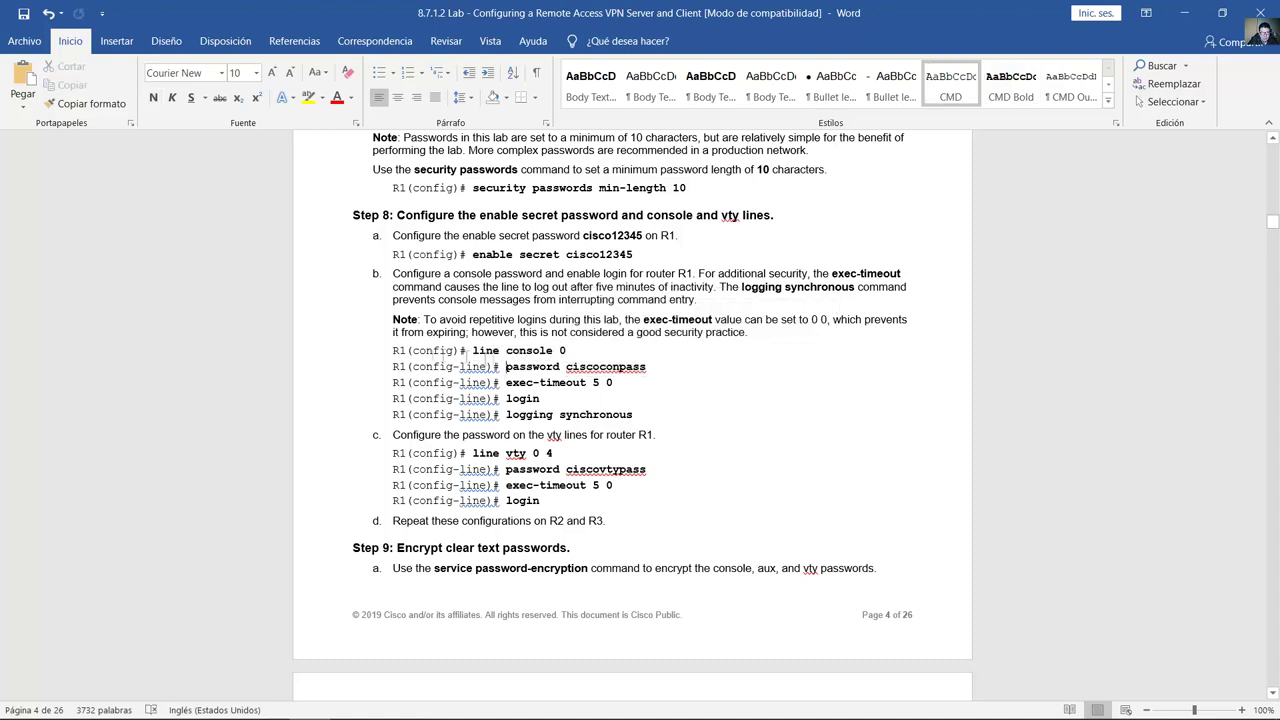
{"action": "left_click_drag", "start_coordinate": [392, 351], "coordinate": [634, 414]}
{"action": "key", "text": "ctrl+c"}
{"action": "key", "text": "alt+Tab"}
{"action": "key", "text": "ctrl+v"}
Step: Strip the R1(config) prompts from the pasted console lines in Notepad
{"action": "left_click_drag", "start_coordinate": [862, 212], "coordinate": [782, 212]}
{"action": "key", "text": "BackSpace"}
{"action": "key", "text": "BackSpace"}
{"action": "left_click_drag", "start_coordinate": [906, 226], "coordinate": [790, 241]}
{"action": "key", "text": "BackSpace"}
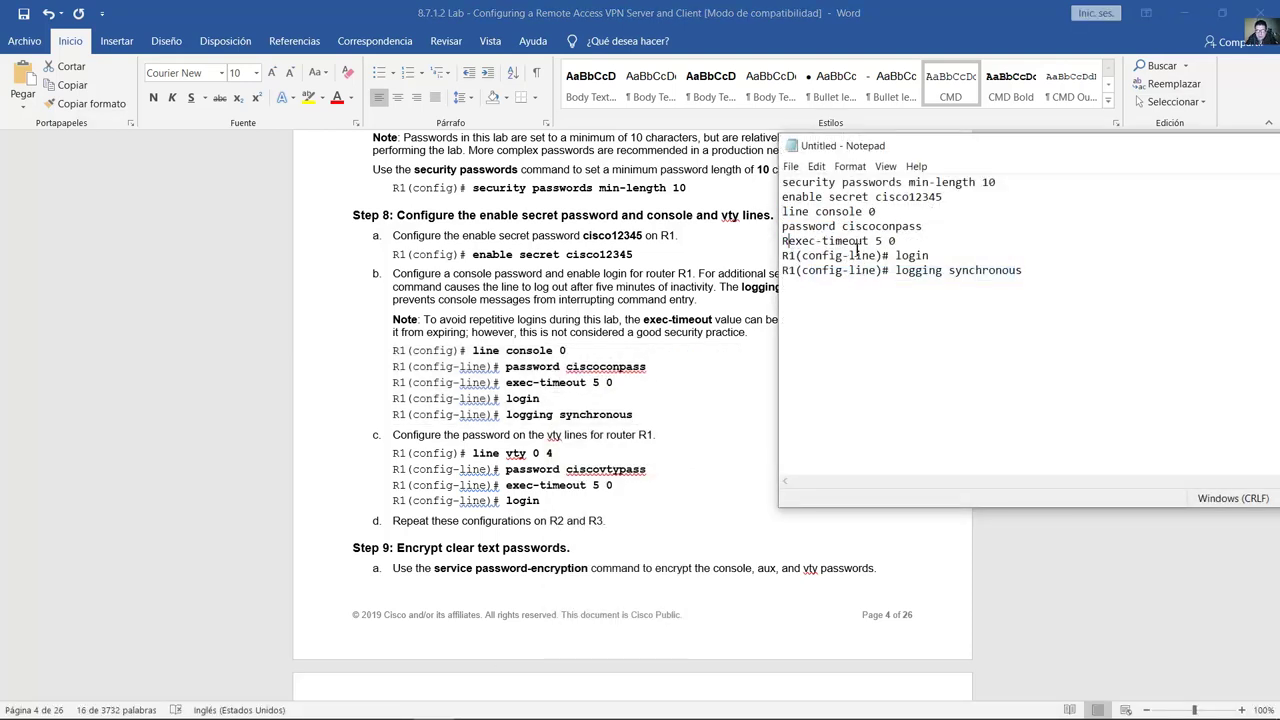
{"action": "key", "text": "BackSpace"}
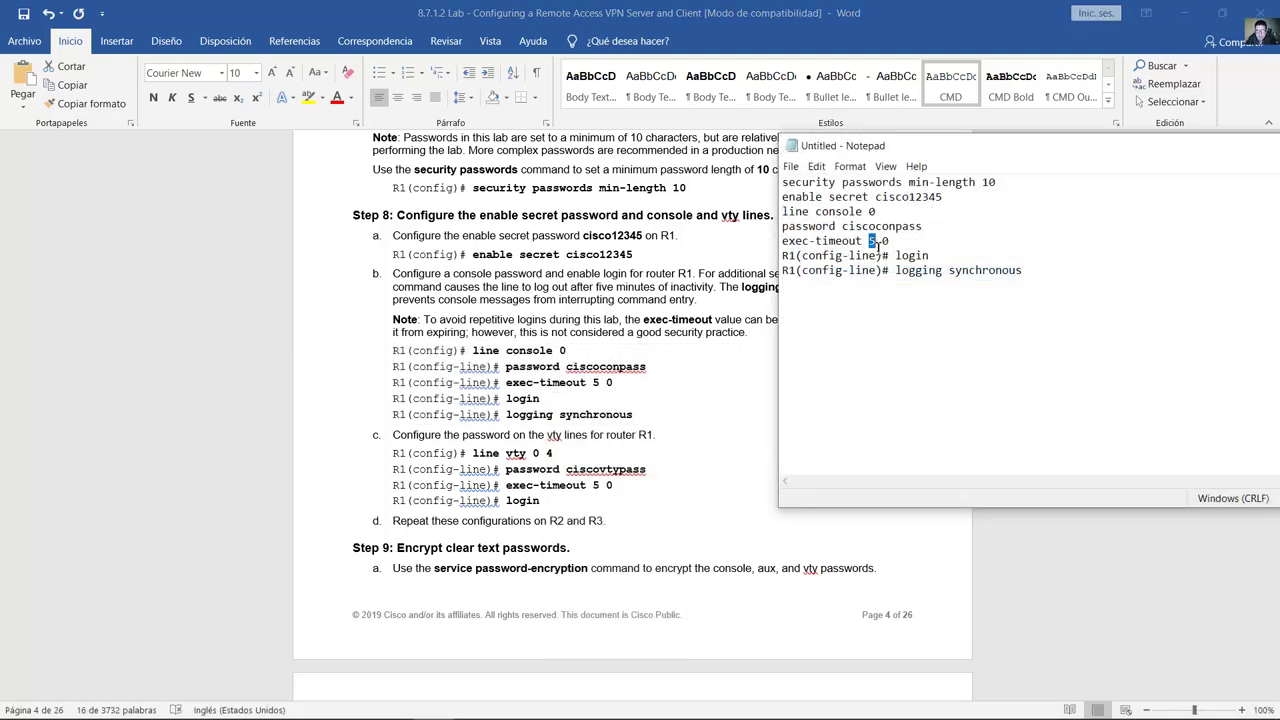
{"action": "left_click_drag", "start_coordinate": [893, 256], "coordinate": [760, 256]}
{"action": "key", "text": "BackSpace"}
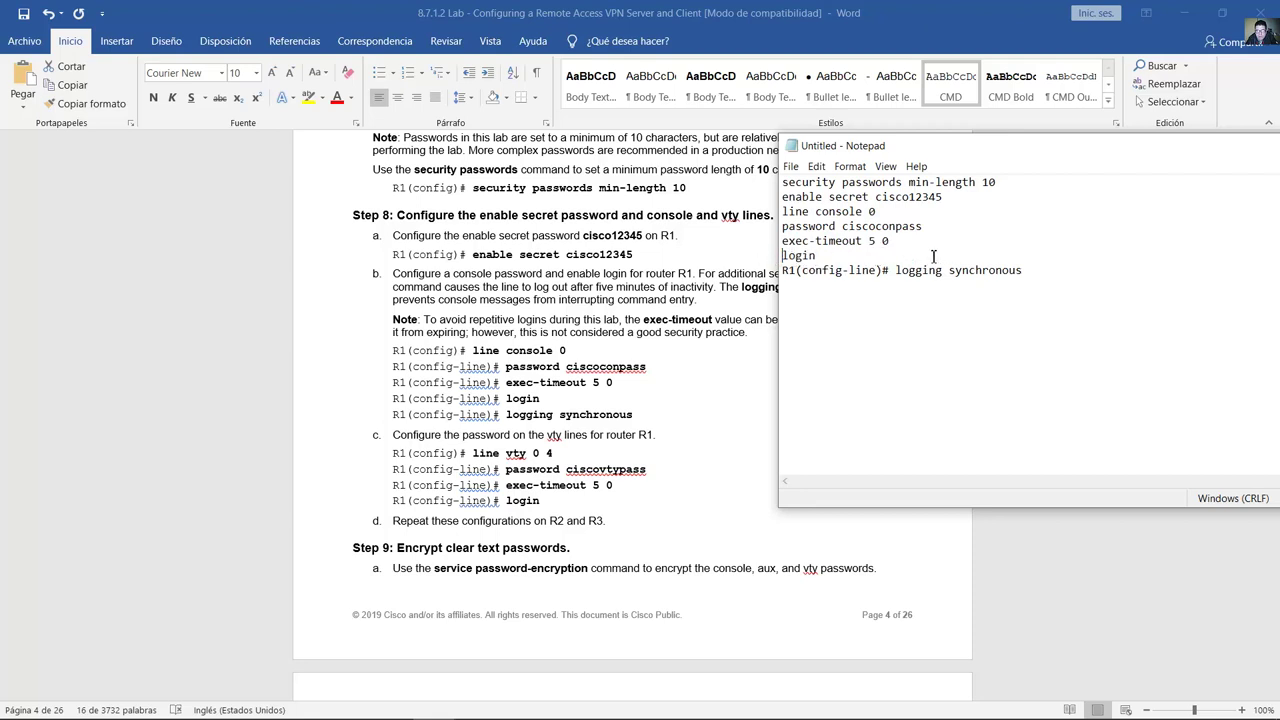
{"action": "left_click_drag", "start_coordinate": [896, 270], "coordinate": [768, 256]}
{"action": "key", "text": "BackSpace"}
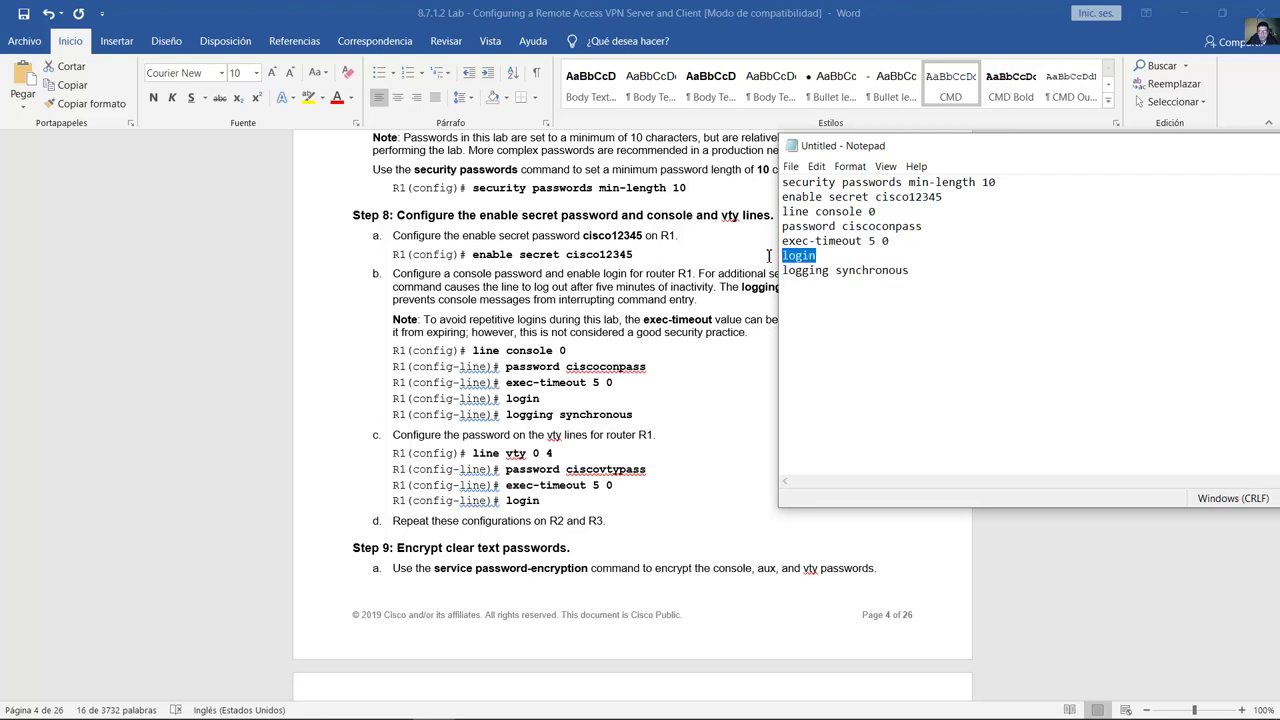
{"action": "left_click_drag", "start_coordinate": [912, 272], "coordinate": [772, 284]}
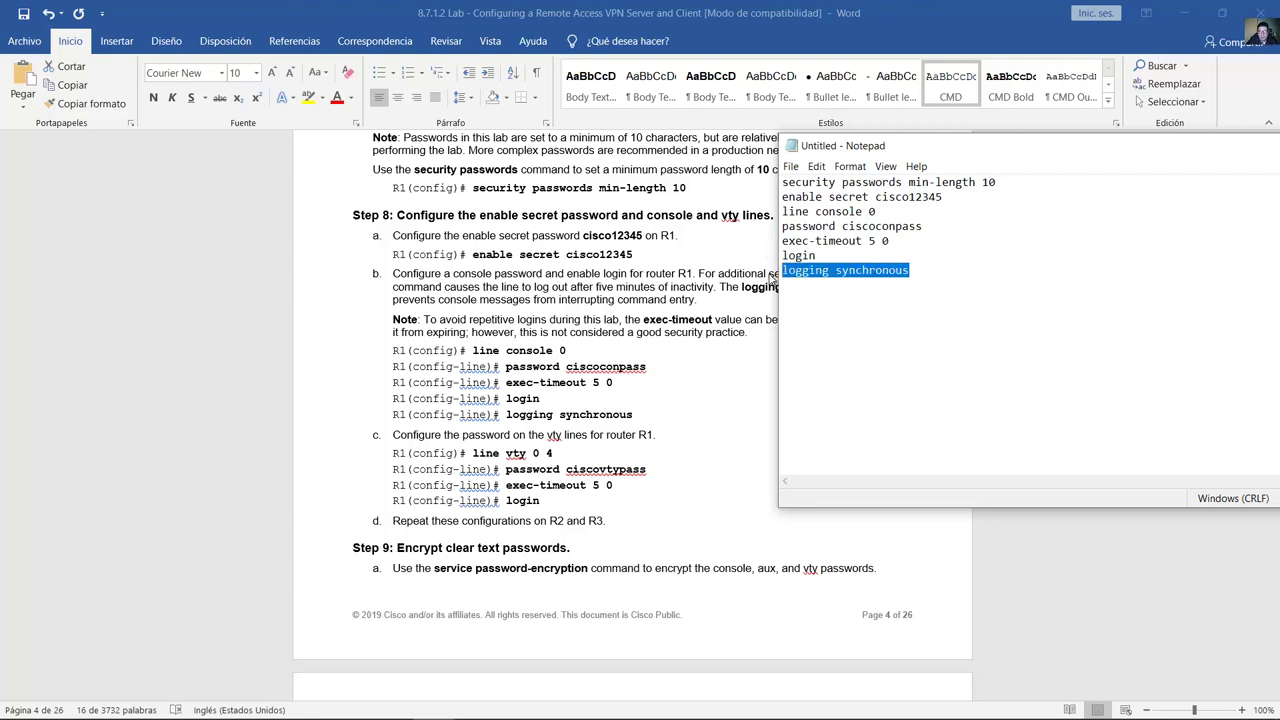
{"action": "left_click", "coordinate": [915, 272]}
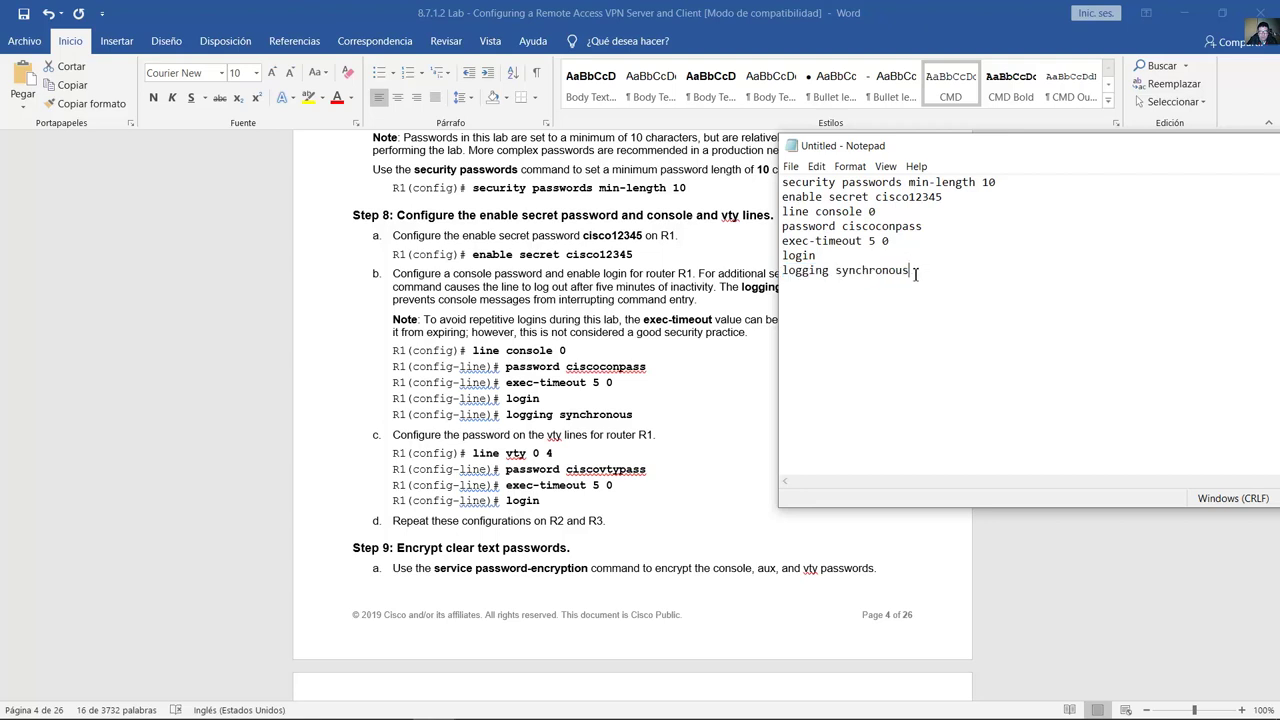
Step: Duplicate the console block and edit it into a line vty 0 4 block without logging synchronous
{"action": "left_click_drag", "start_coordinate": [910, 272], "coordinate": [781, 211]}
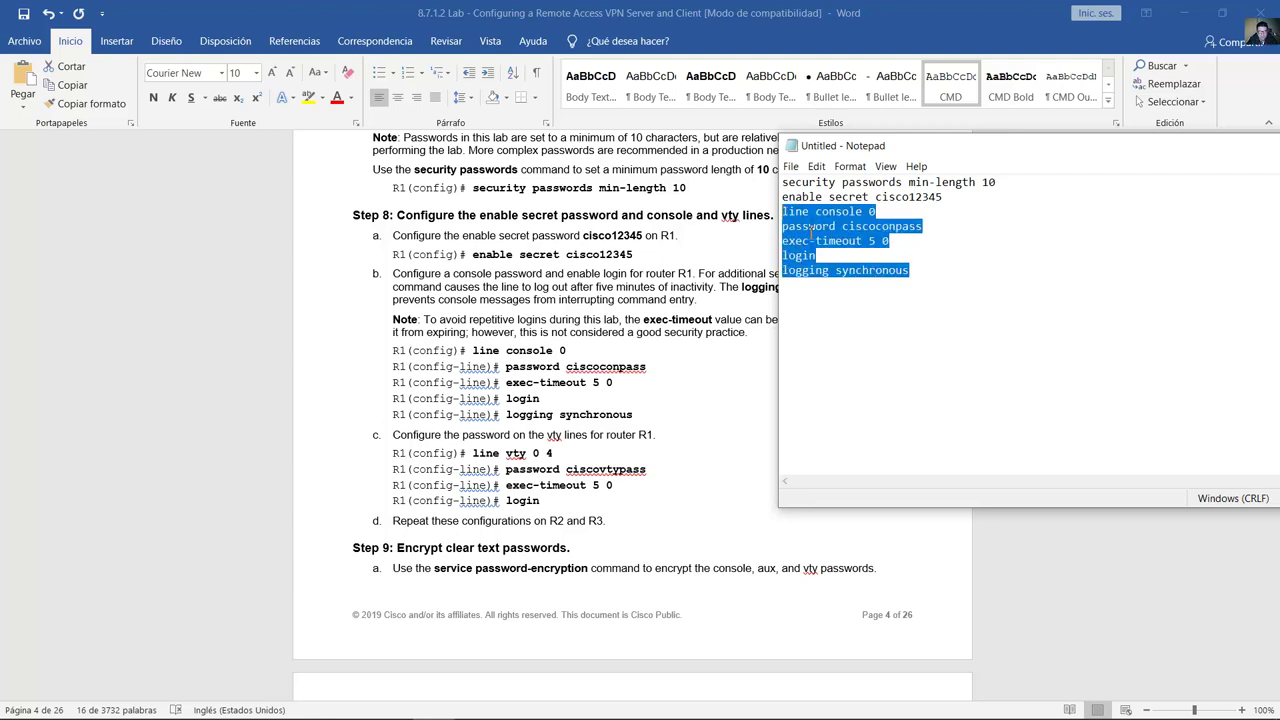
{"action": "left_click", "coordinate": [805, 292]}
{"action": "key", "text": "ctrl+v"}
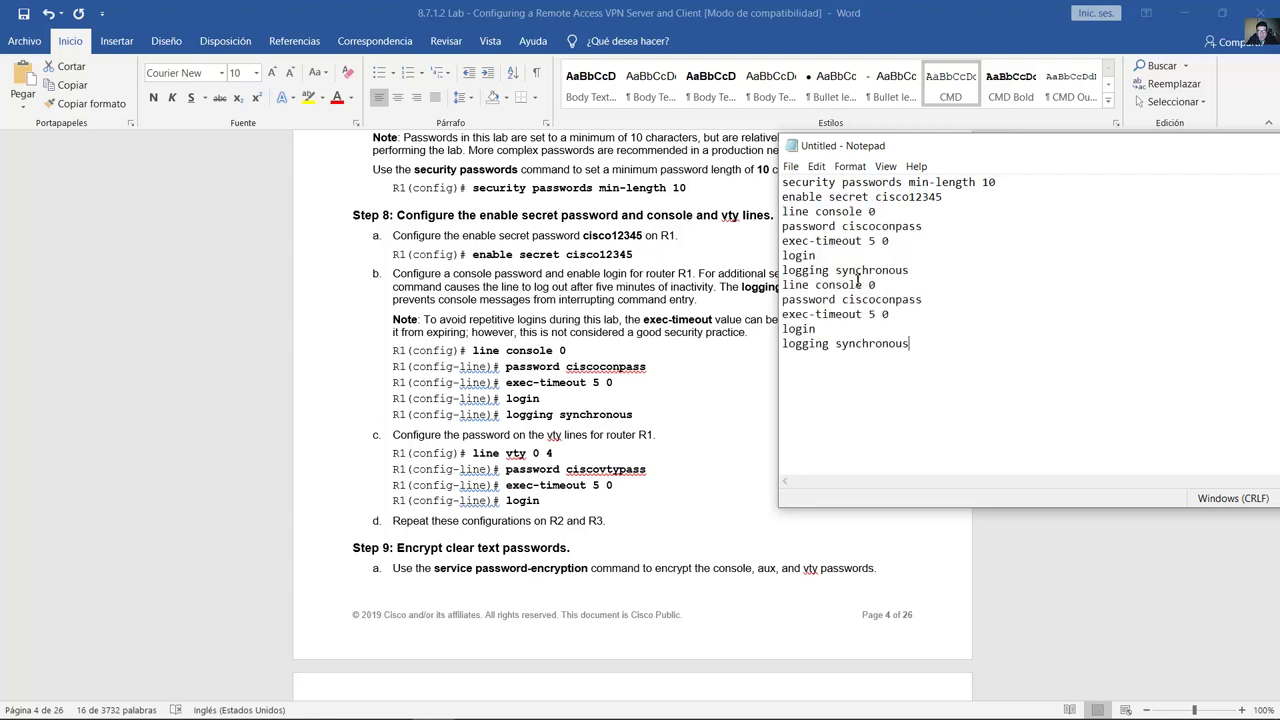
{"action": "left_click_drag", "start_coordinate": [862, 286], "coordinate": [812, 287]}
{"action": "type", "text": "vty 0 4"}
{"action": "left_click_drag", "start_coordinate": [875, 299], "coordinate": [893, 299]}
{"action": "type", "text": "vty"}
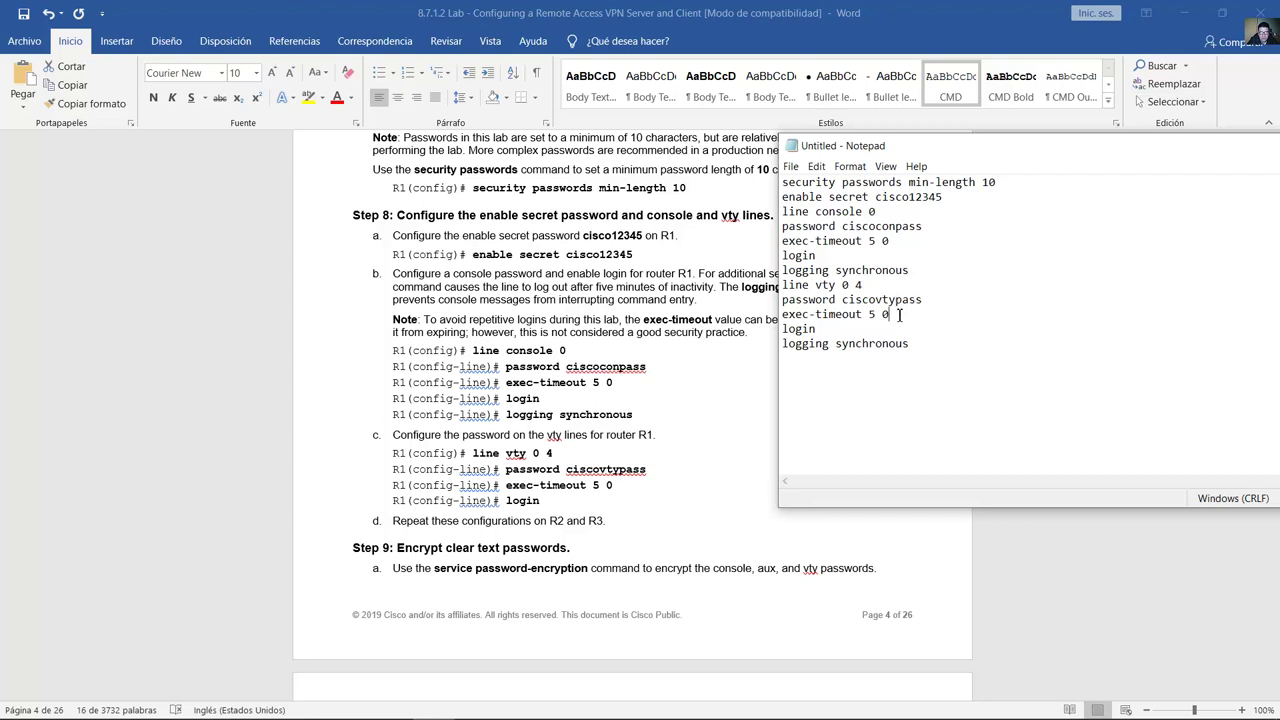
{"action": "left_click_drag", "start_coordinate": [899, 314], "coordinate": [774, 325]}
{"action": "left_click_drag", "start_coordinate": [909, 343], "coordinate": [778, 343]}
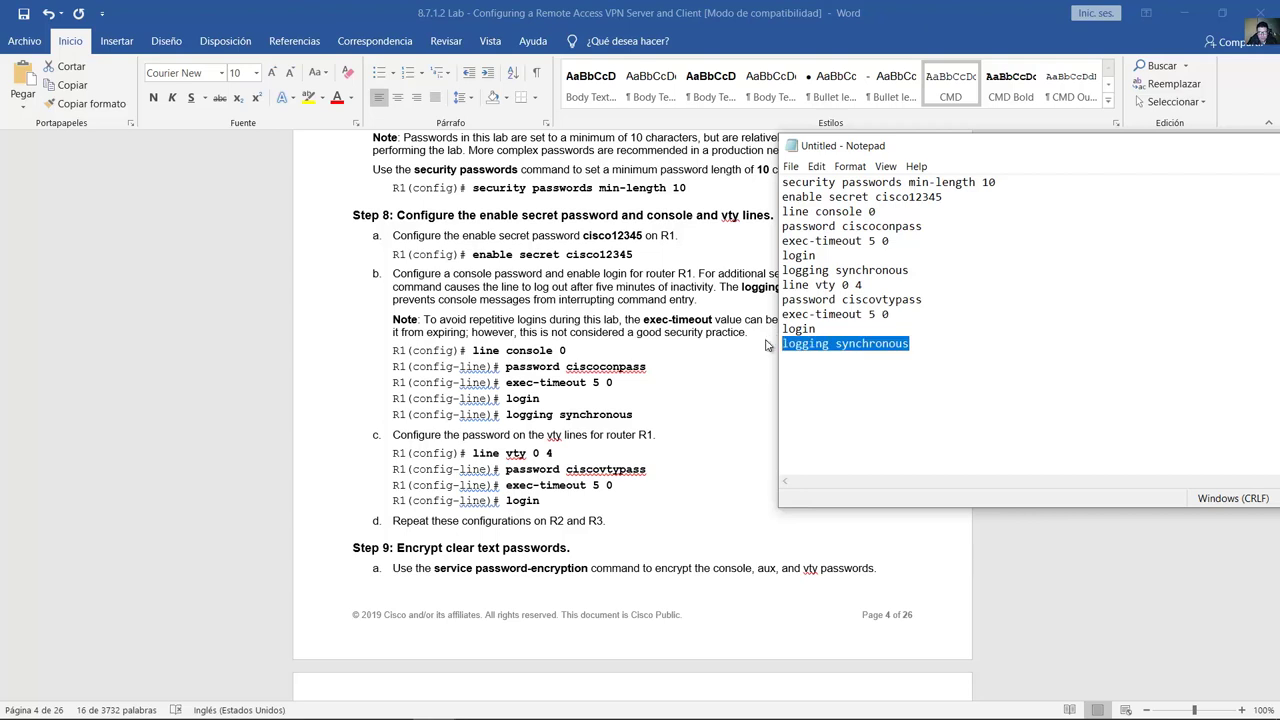
{"action": "key", "text": "BackSpace"}
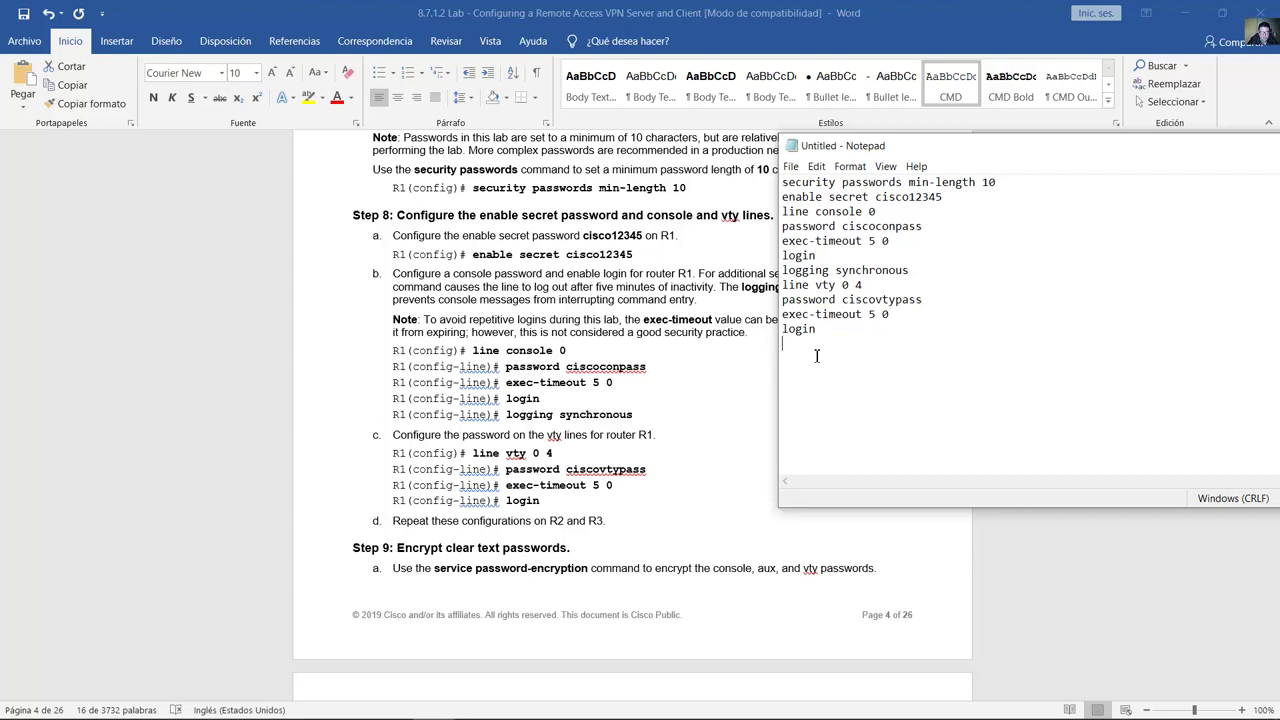
Step: Check the guide's console block and the note about repeating on R2 and R3
{"action": "triple_click", "coordinate": [661, 405]}
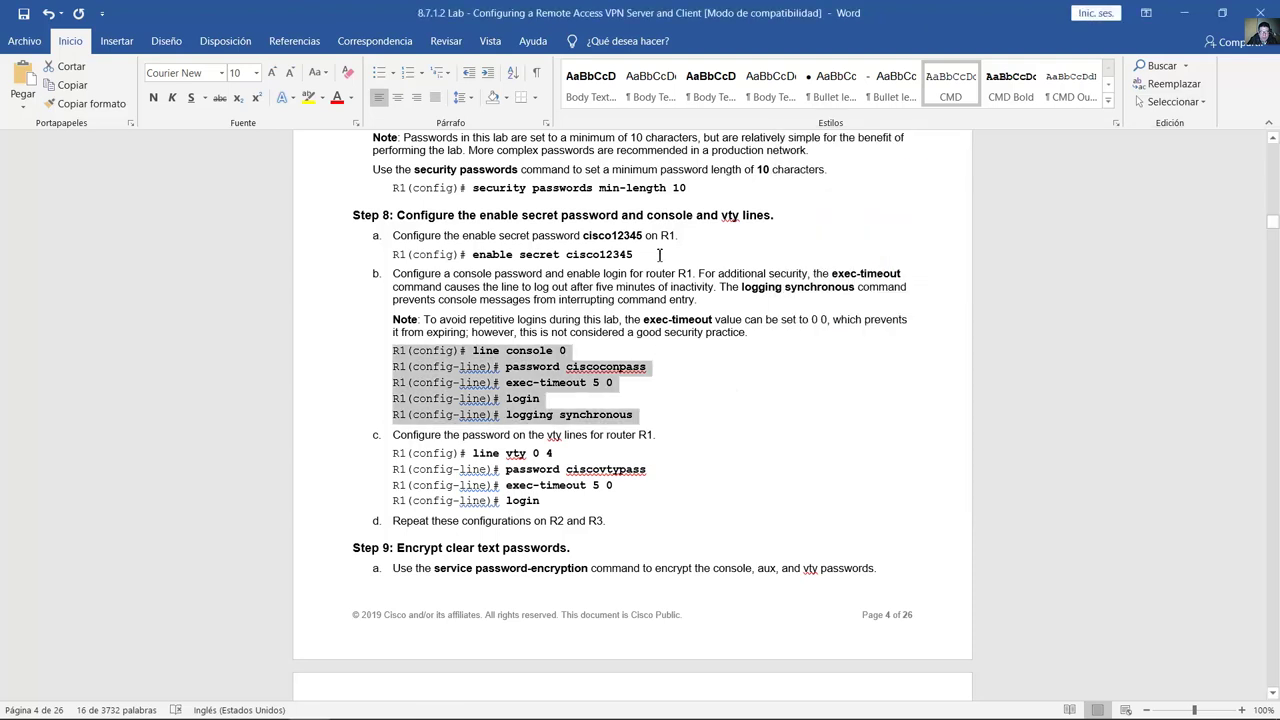
{"action": "double_click", "coordinate": [686, 235]}
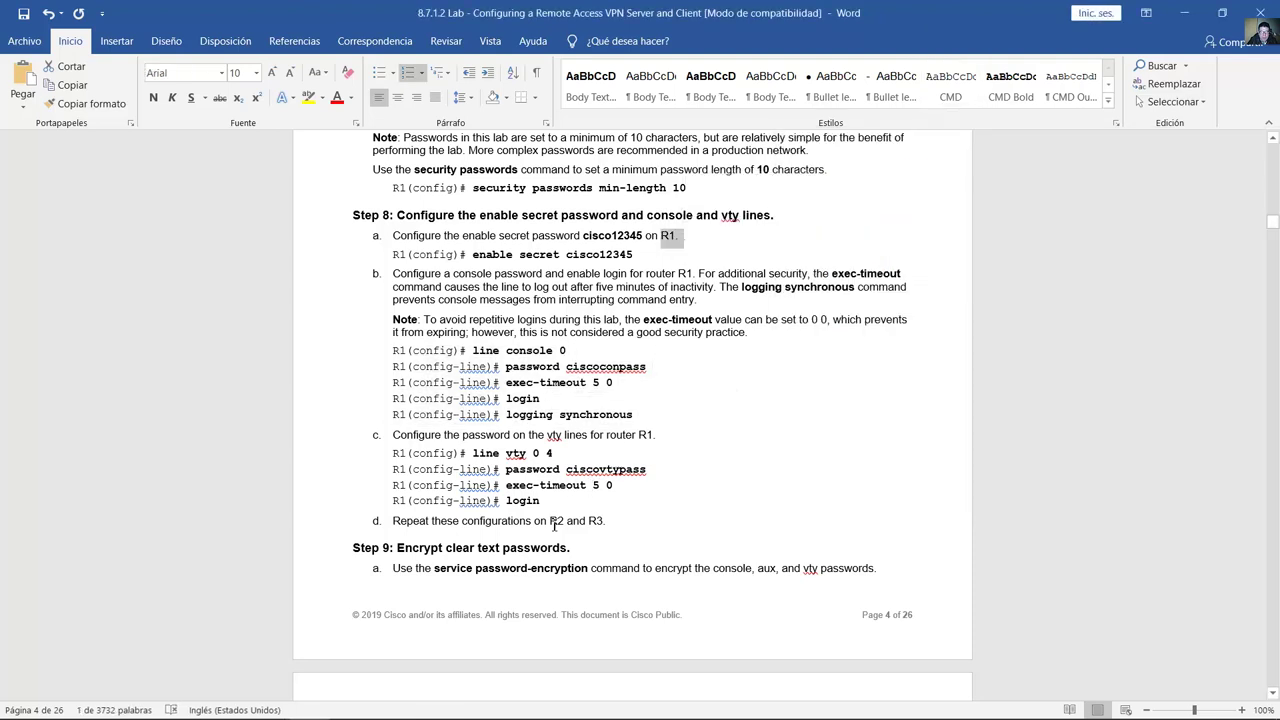
{"action": "left_click_drag", "start_coordinate": [551, 521], "coordinate": [607, 521]}
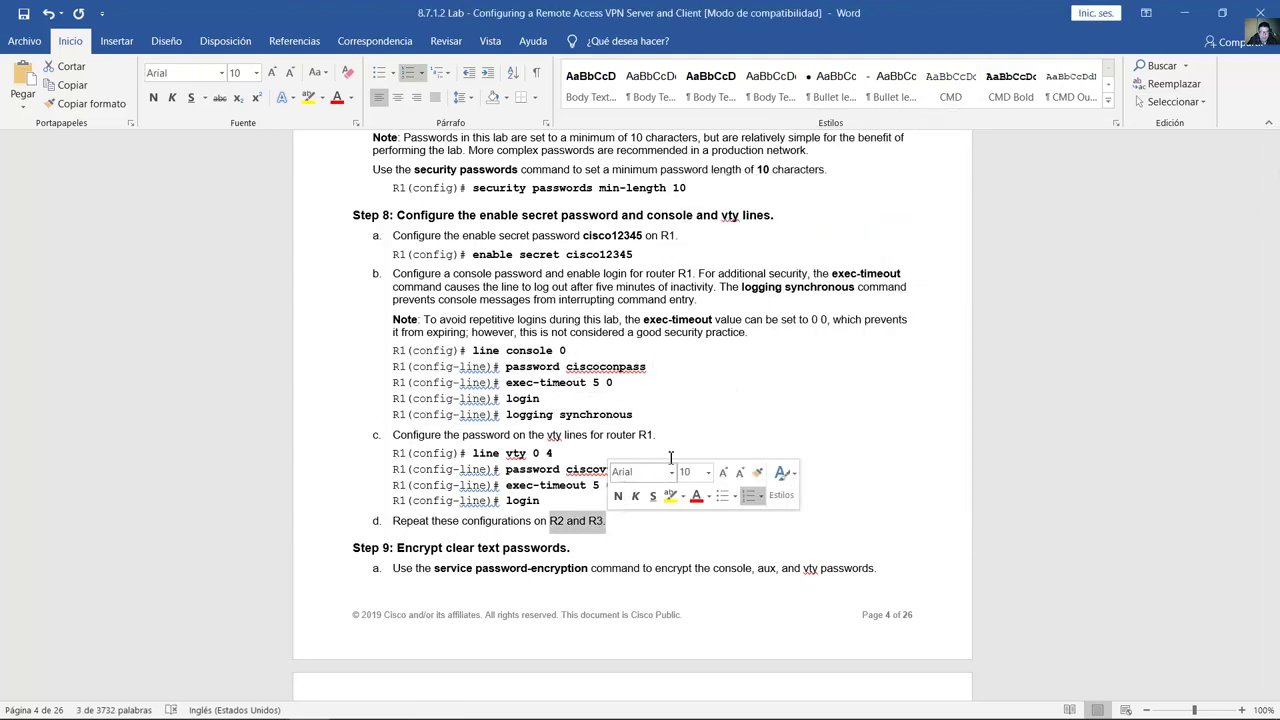
{"action": "left_click", "coordinate": [658, 459]}
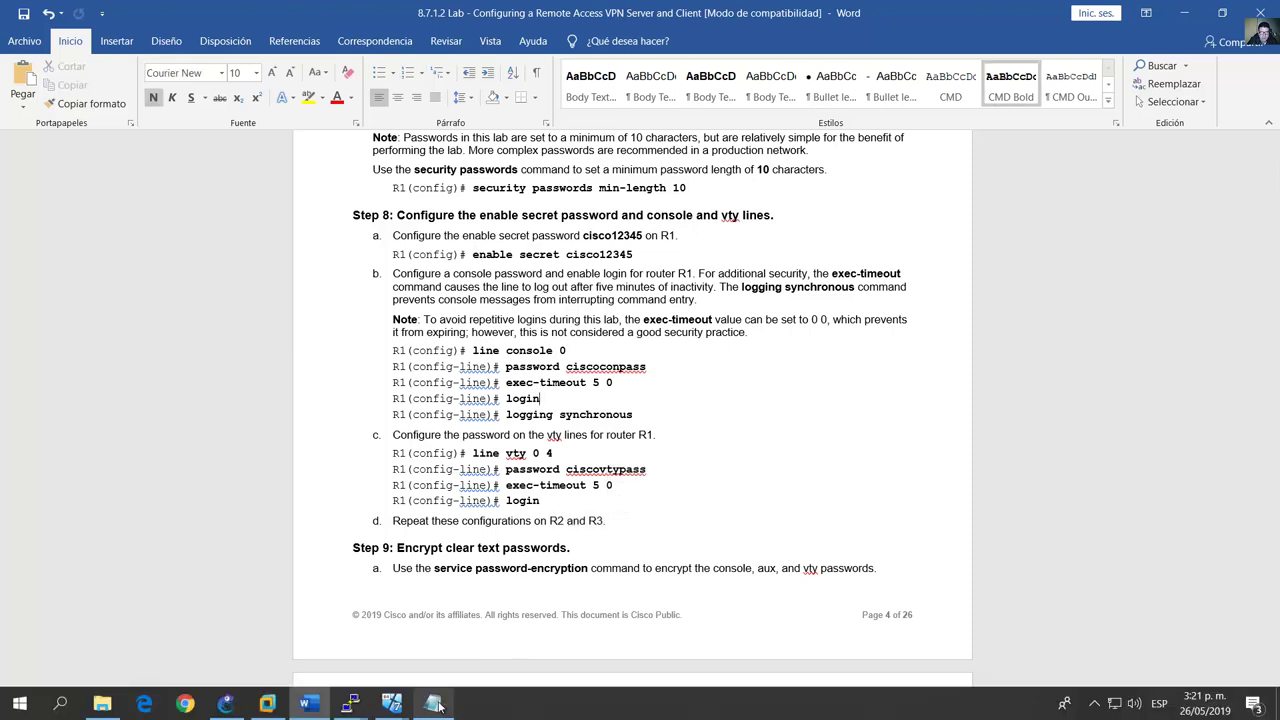
{"action": "left_click", "coordinate": [433, 704]}
Step: Copy the eleven Notepad commands and paste them into R1's PuTTY session after conf term
{"action": "left_click_drag", "start_coordinate": [784, 345], "coordinate": [770, 170]}
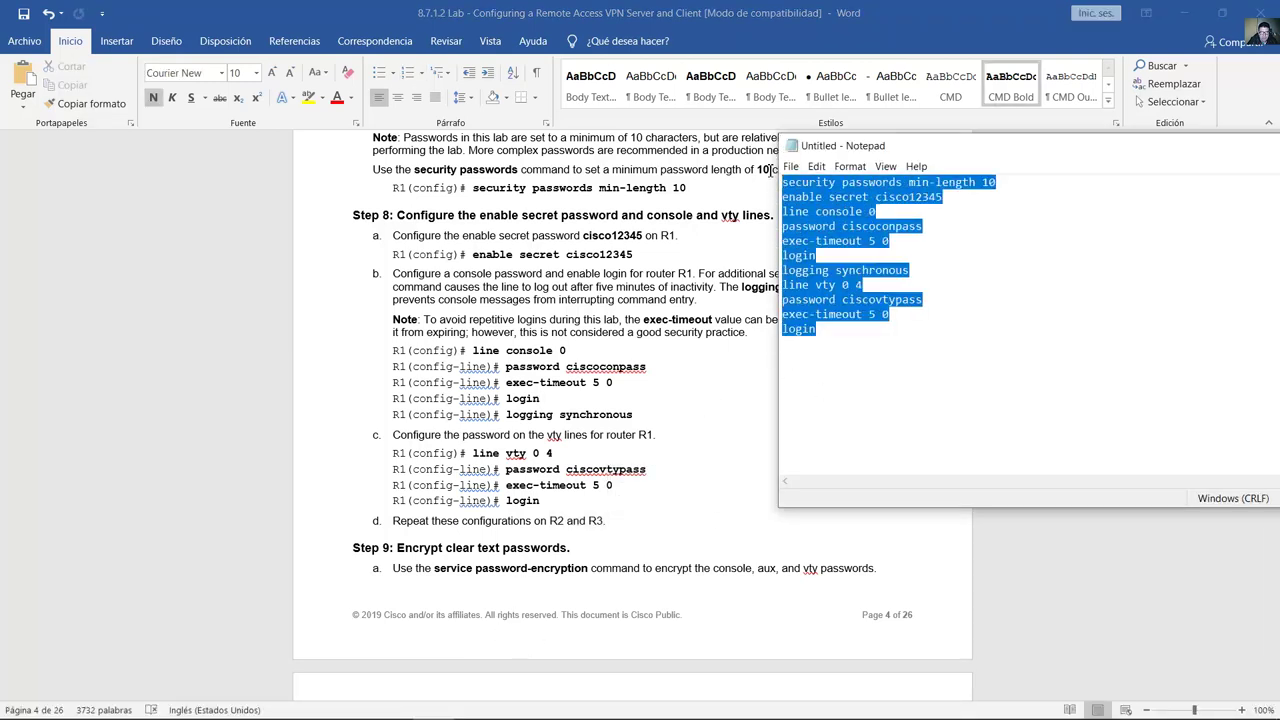
{"action": "right_click", "coordinate": [800, 197]}
{"action": "left_click", "coordinate": [841, 241]}
{"action": "left_click", "coordinate": [352, 704]}
{"action": "left_click", "coordinate": [294, 660]}
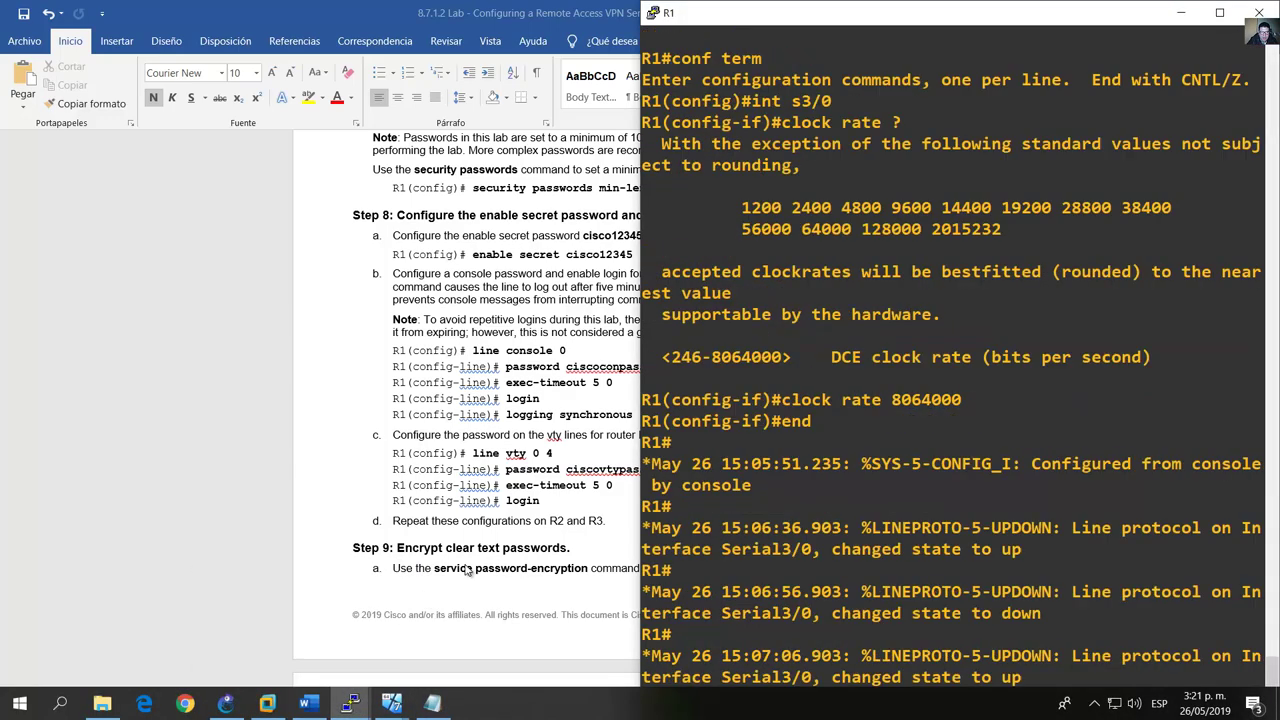
{"action": "type", "text": "conf term"}
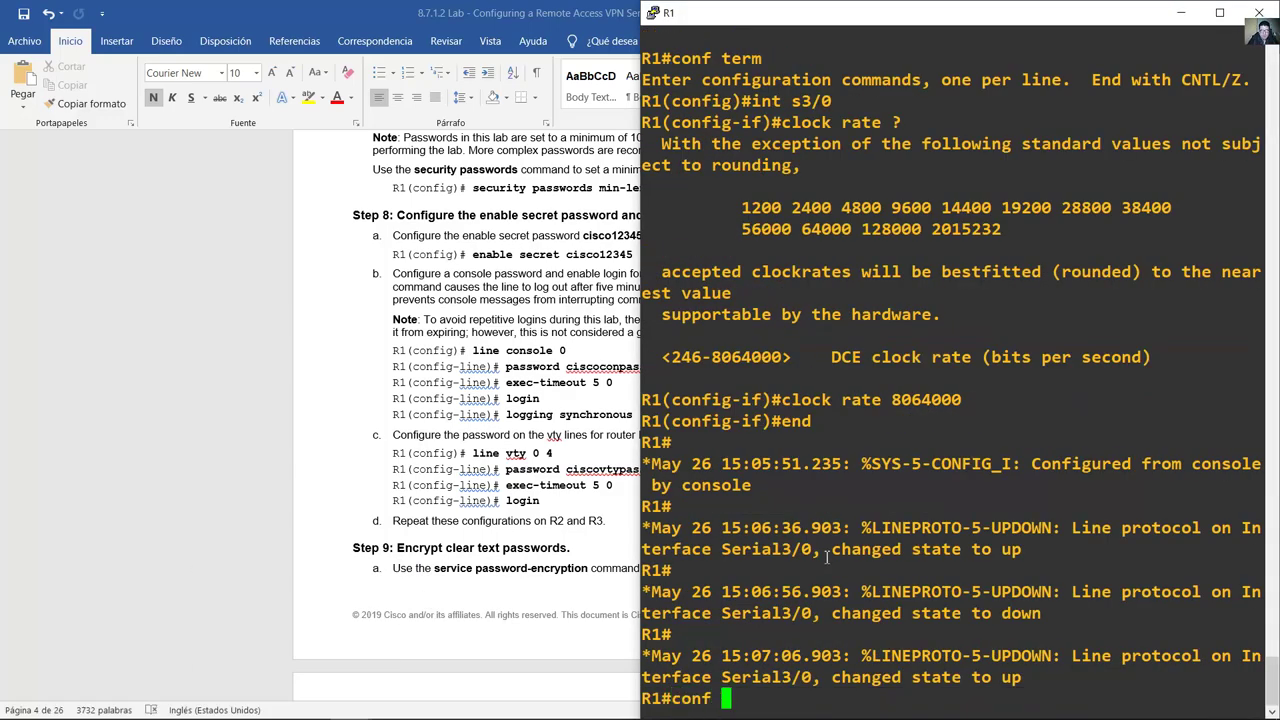
{"action": "key", "text": "Return"}
{"action": "right_click", "coordinate": [845, 549]}
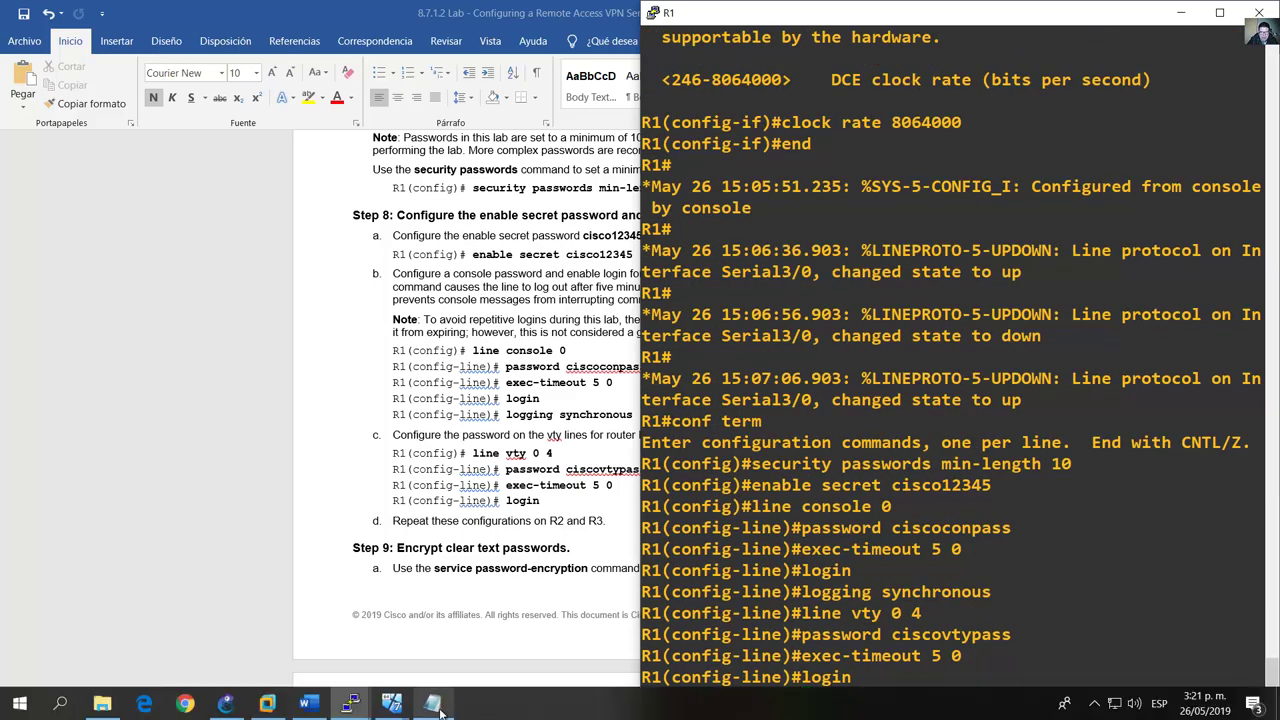
Step: Paste the same command block into the R2 PuTTY session
{"action": "left_click", "coordinate": [433, 703]}
{"action": "right_click", "coordinate": [812, 220]}
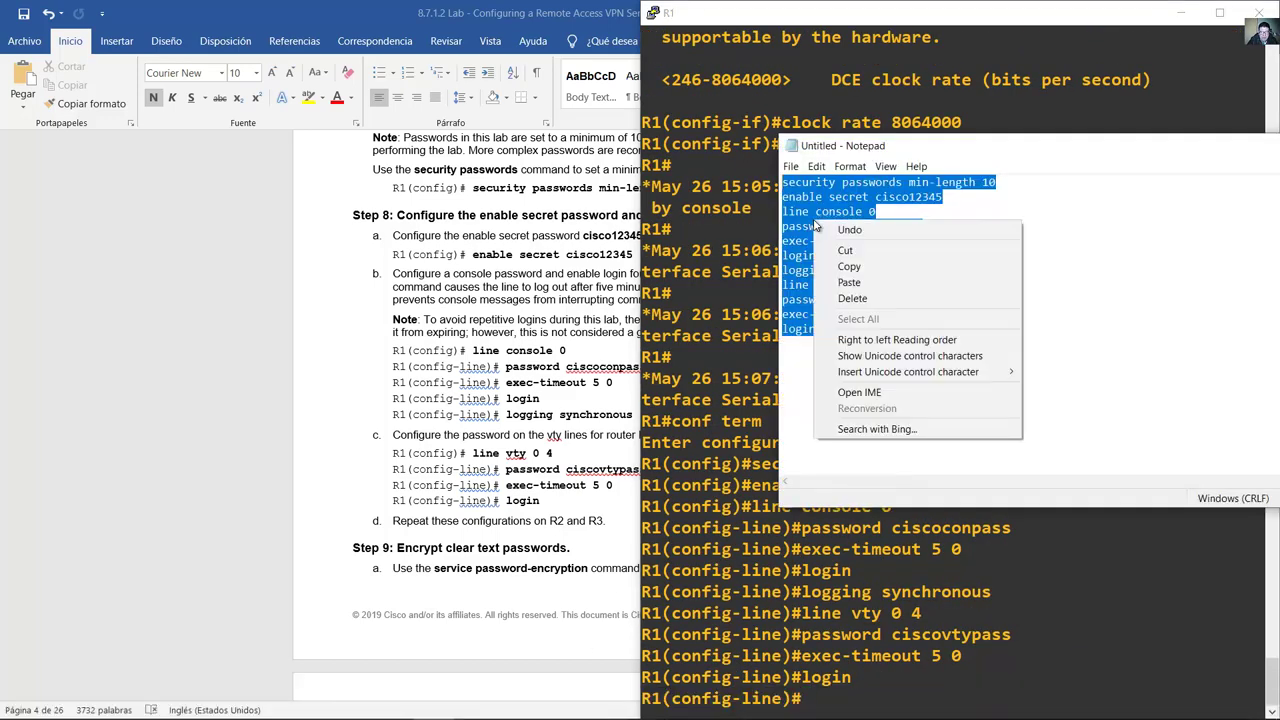
{"action": "left_click", "coordinate": [845, 266]}
{"action": "mouse_move", "coordinate": [352, 703]}
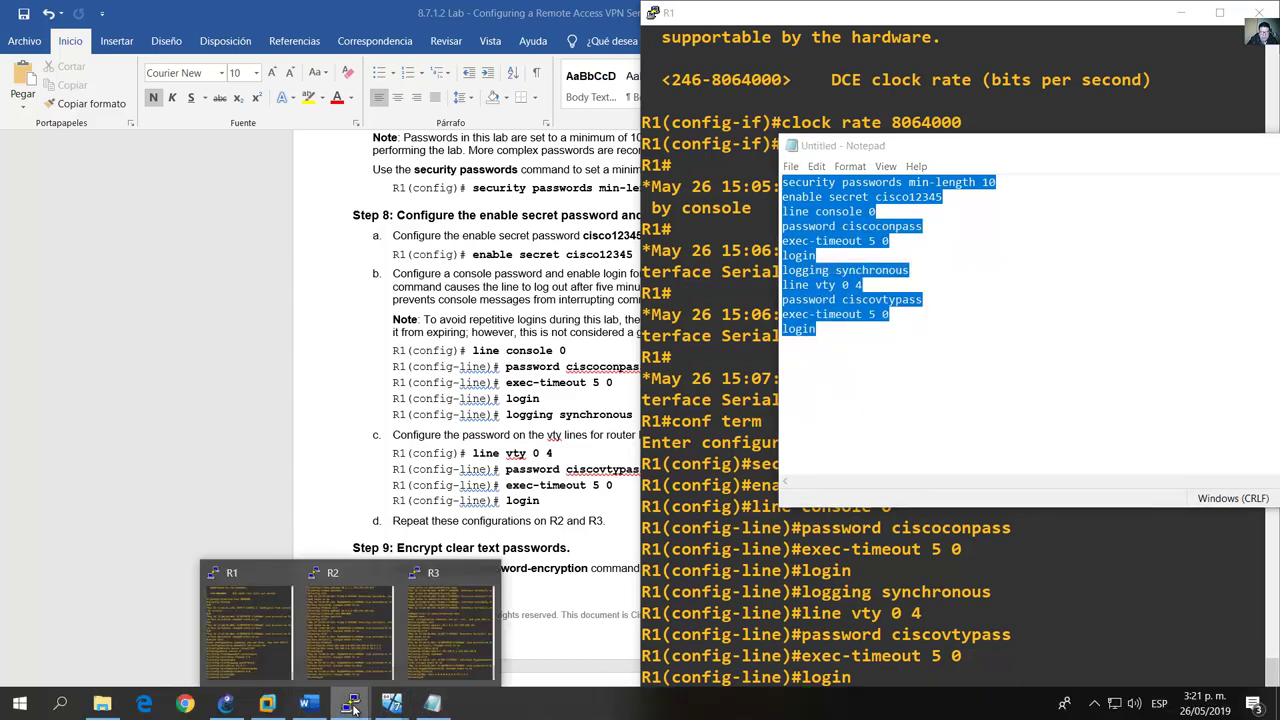
{"action": "left_click", "coordinate": [352, 620]}
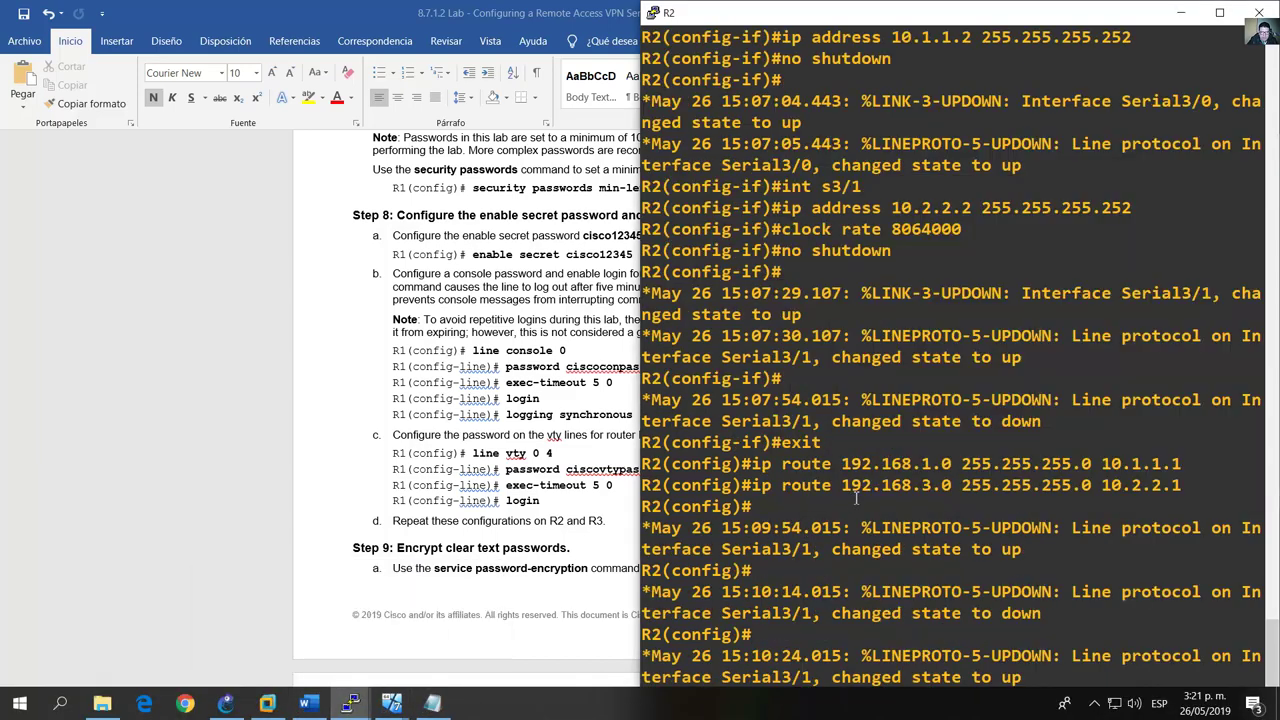
{"action": "right_click", "coordinate": [882, 566]}
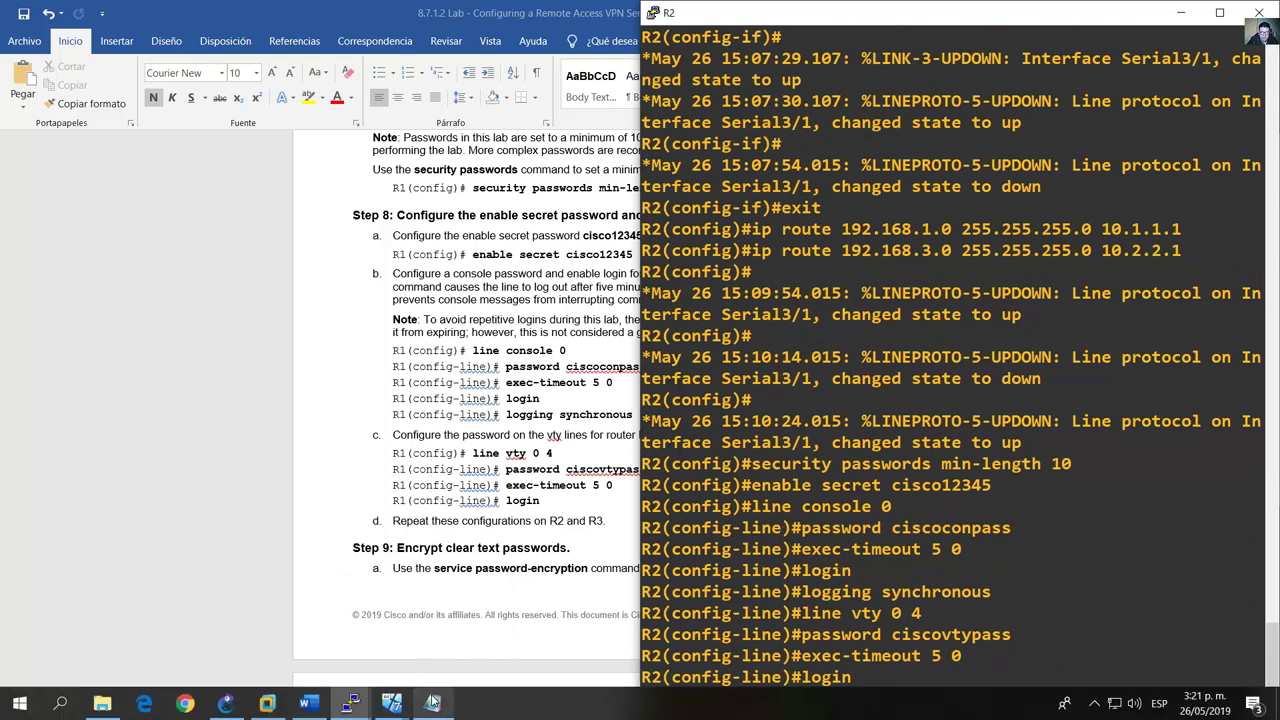
Step: Paste the command block into the R3 PuTTY session
{"action": "left_click", "coordinate": [433, 703]}
{"action": "right_click", "coordinate": [792, 223]}
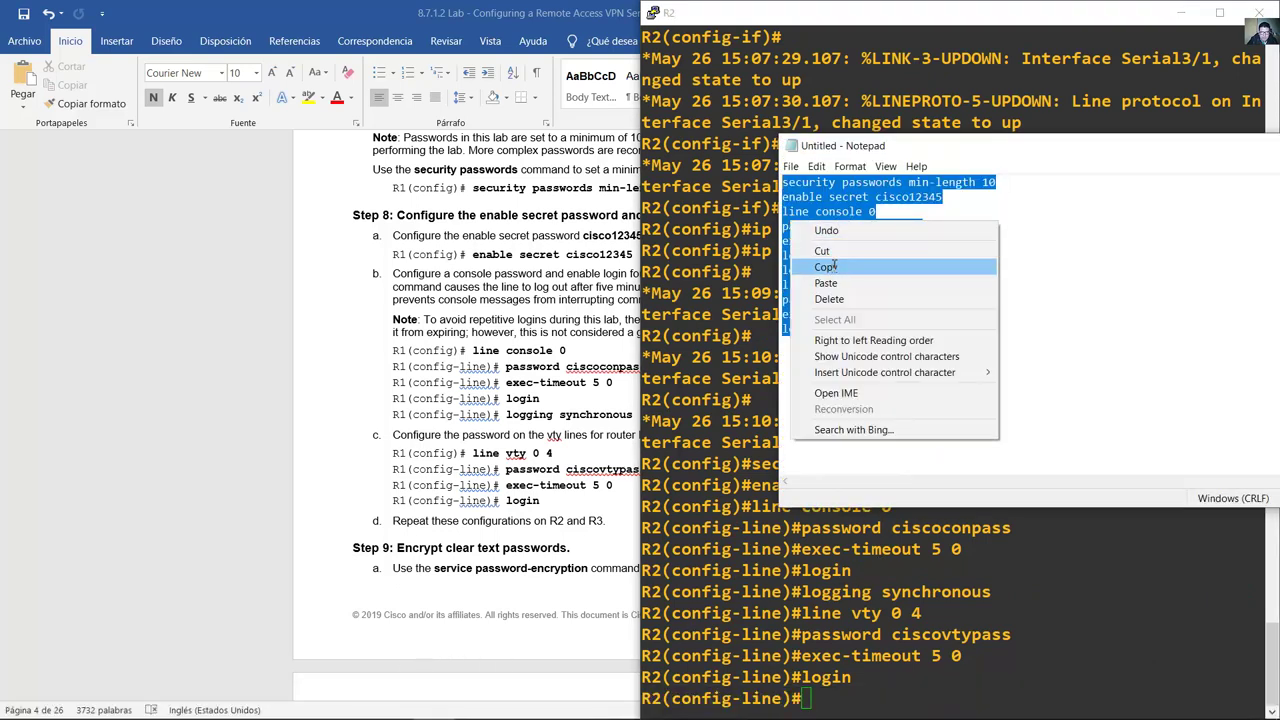
{"action": "left_click", "coordinate": [824, 267]}
{"action": "mouse_move", "coordinate": [393, 698]}
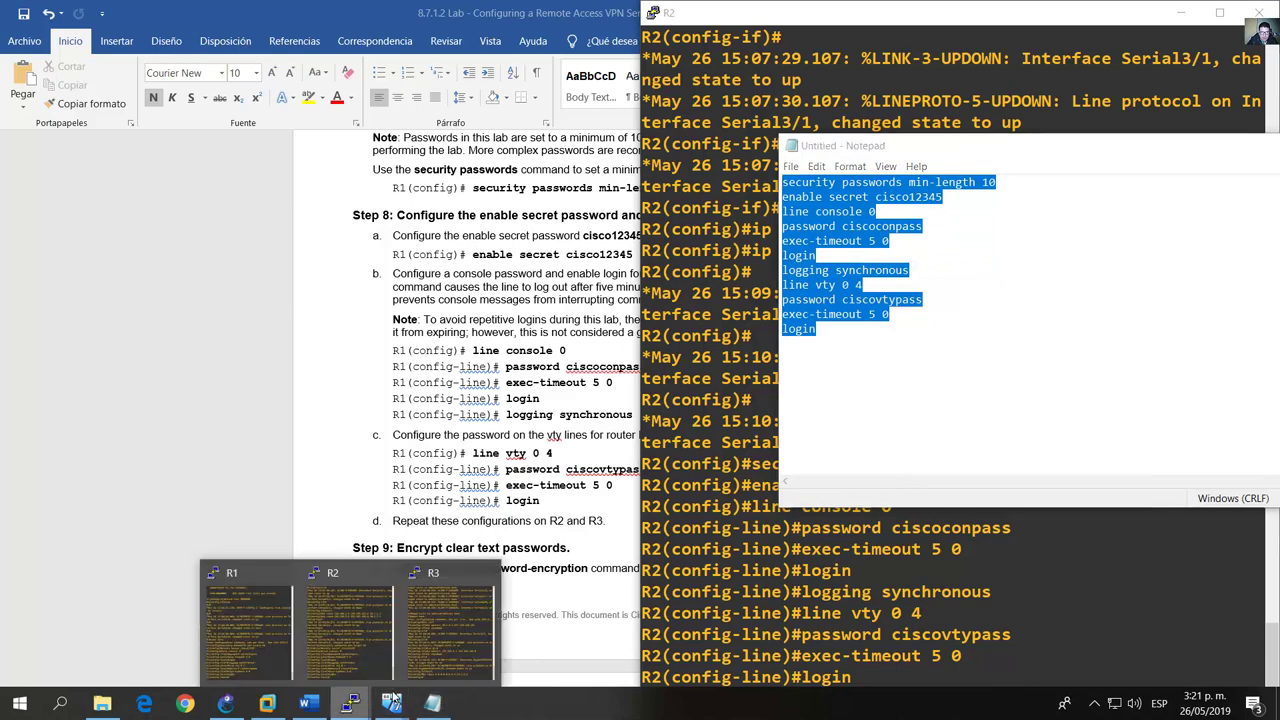
{"action": "left_click", "coordinate": [448, 625]}
{"action": "right_click", "coordinate": [905, 397]}
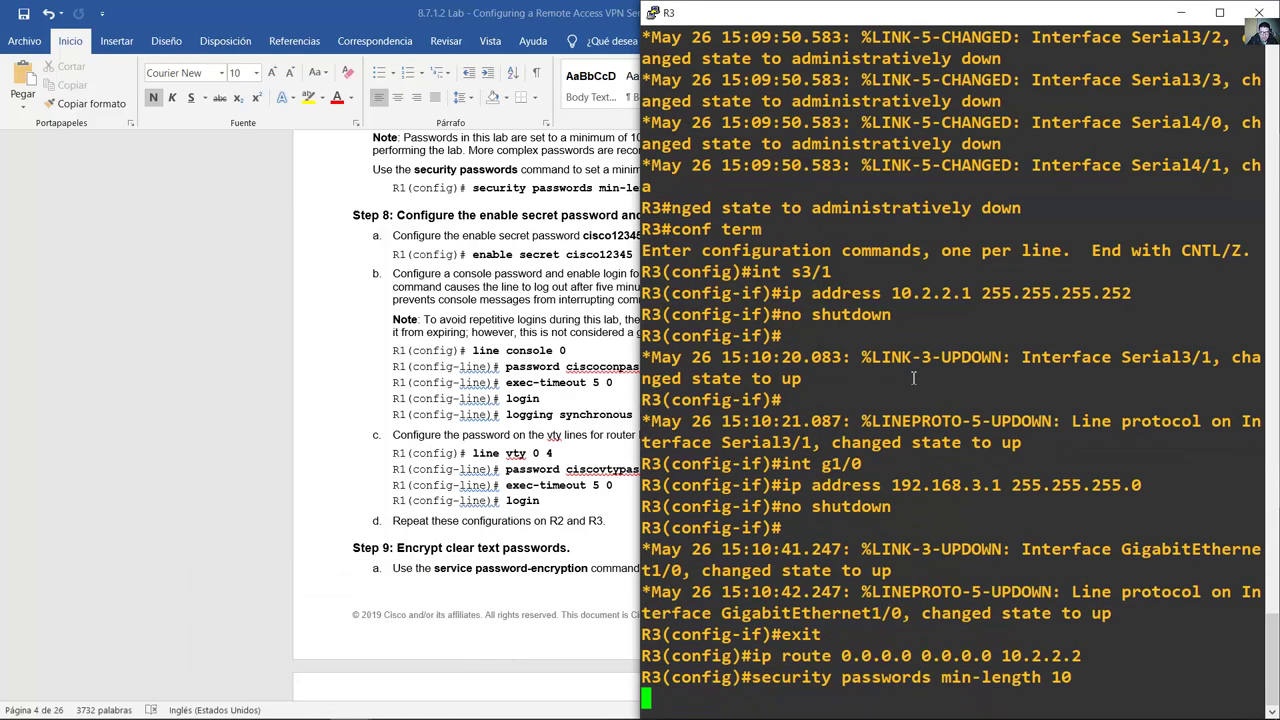
{"action": "left_click", "coordinate": [480, 353]}
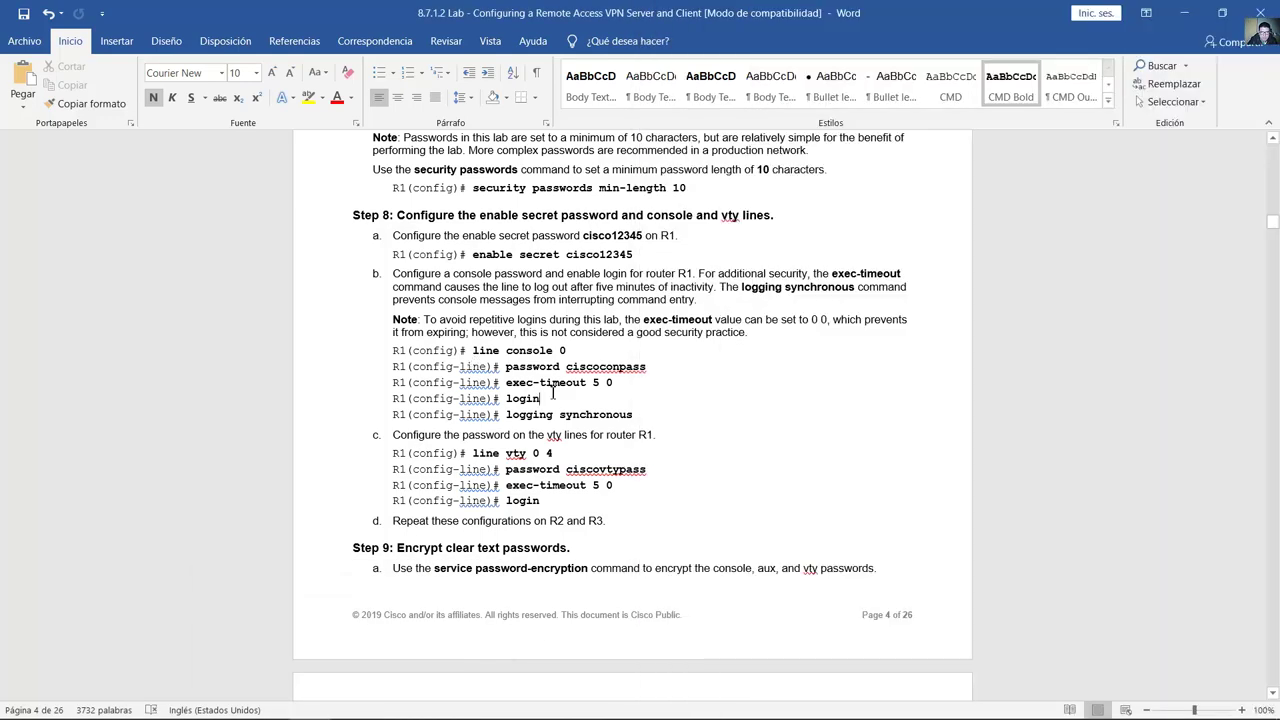
Step: Append 'service password-encryption' from Step 9 of the guide as Notepad's last line, then copy it
{"action": "scroll", "coordinate": [553, 395], "scroll_direction": "down", "scroll_amount": 6}
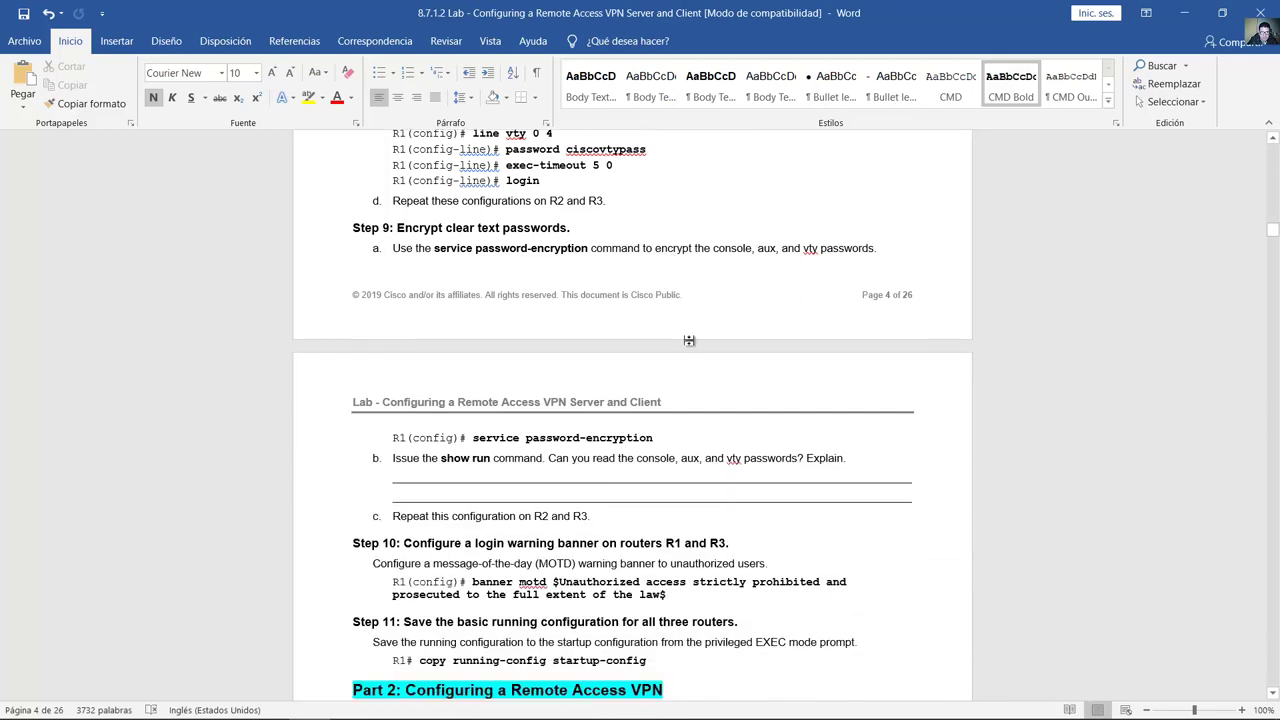
{"action": "scroll", "coordinate": [695, 330], "scroll_direction": "down", "scroll_amount": 1}
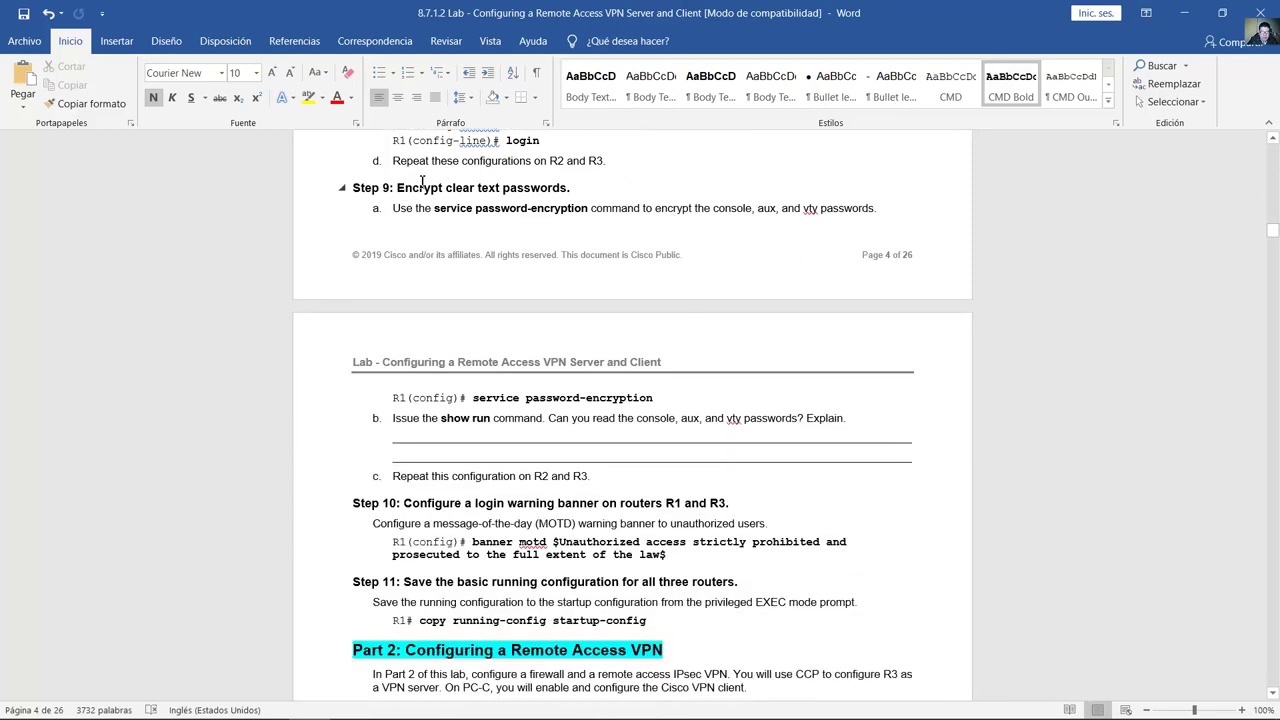
{"action": "left_click_drag", "start_coordinate": [422, 183], "coordinate": [560, 188]}
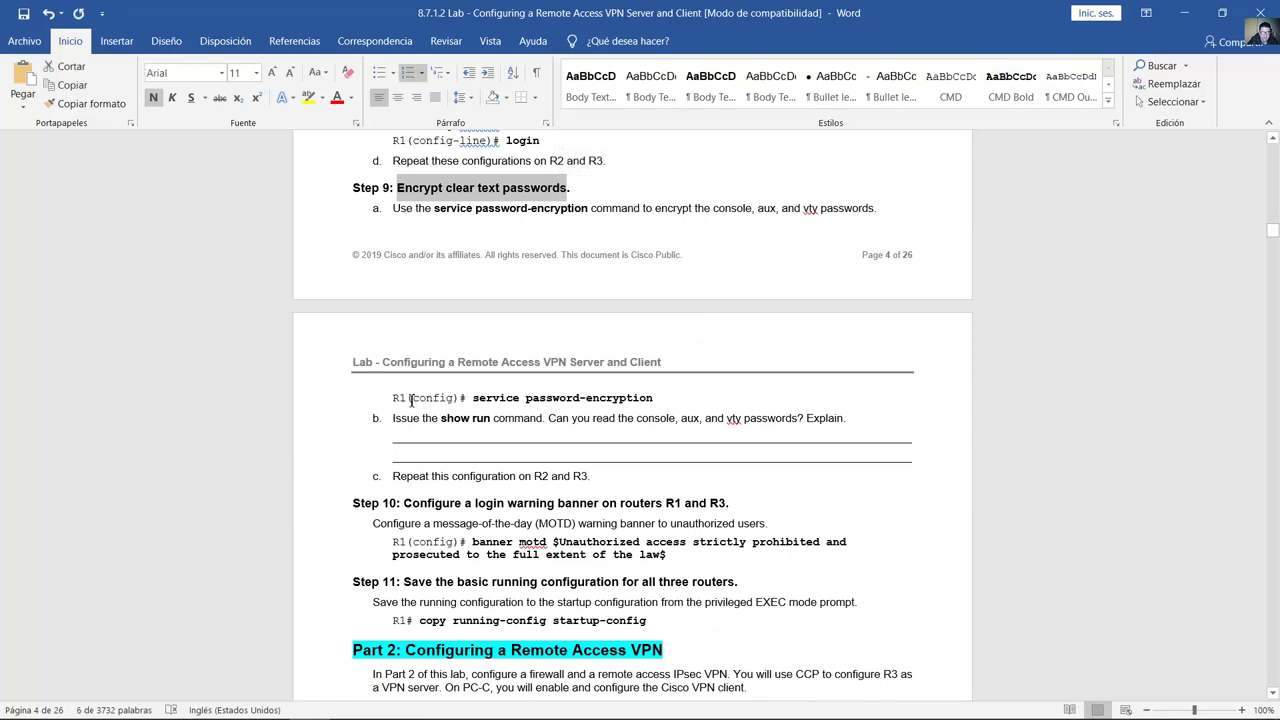
{"action": "double_click", "coordinate": [441, 400]}
{"action": "left_click_drag", "start_coordinate": [530, 478], "coordinate": [592, 479]}
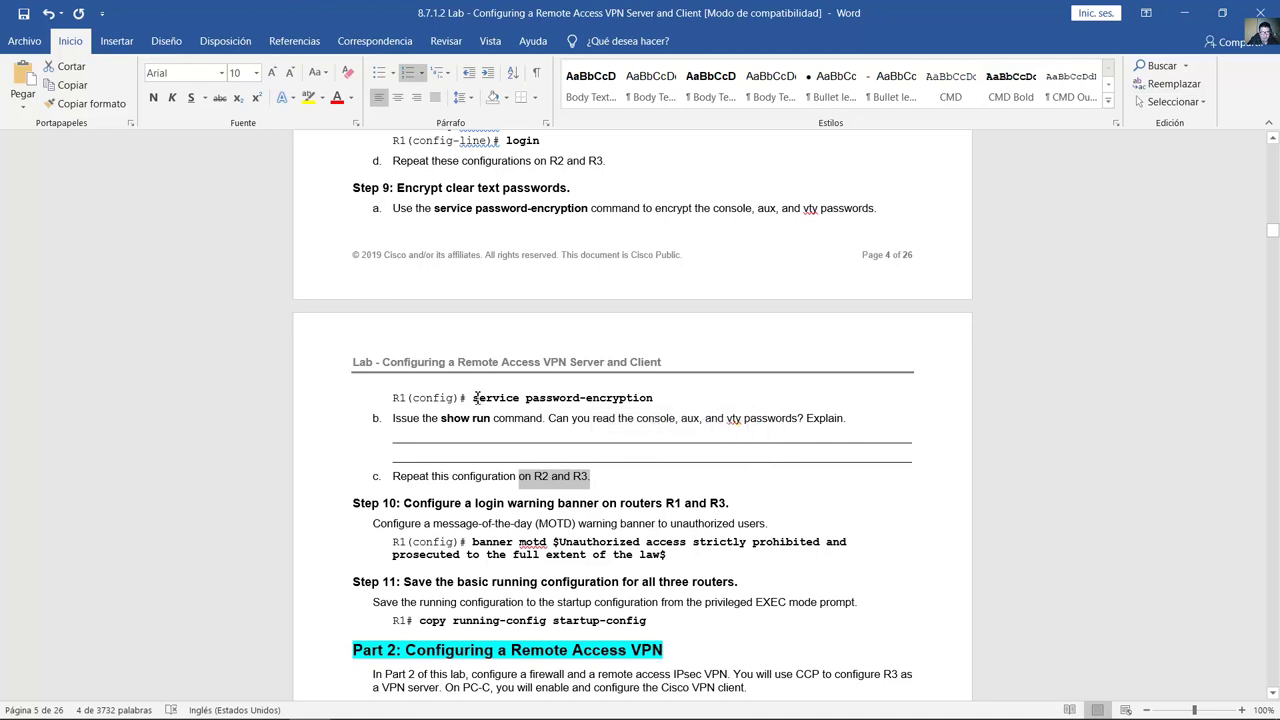
{"action": "left_click_drag", "start_coordinate": [502, 398], "coordinate": [653, 399]}
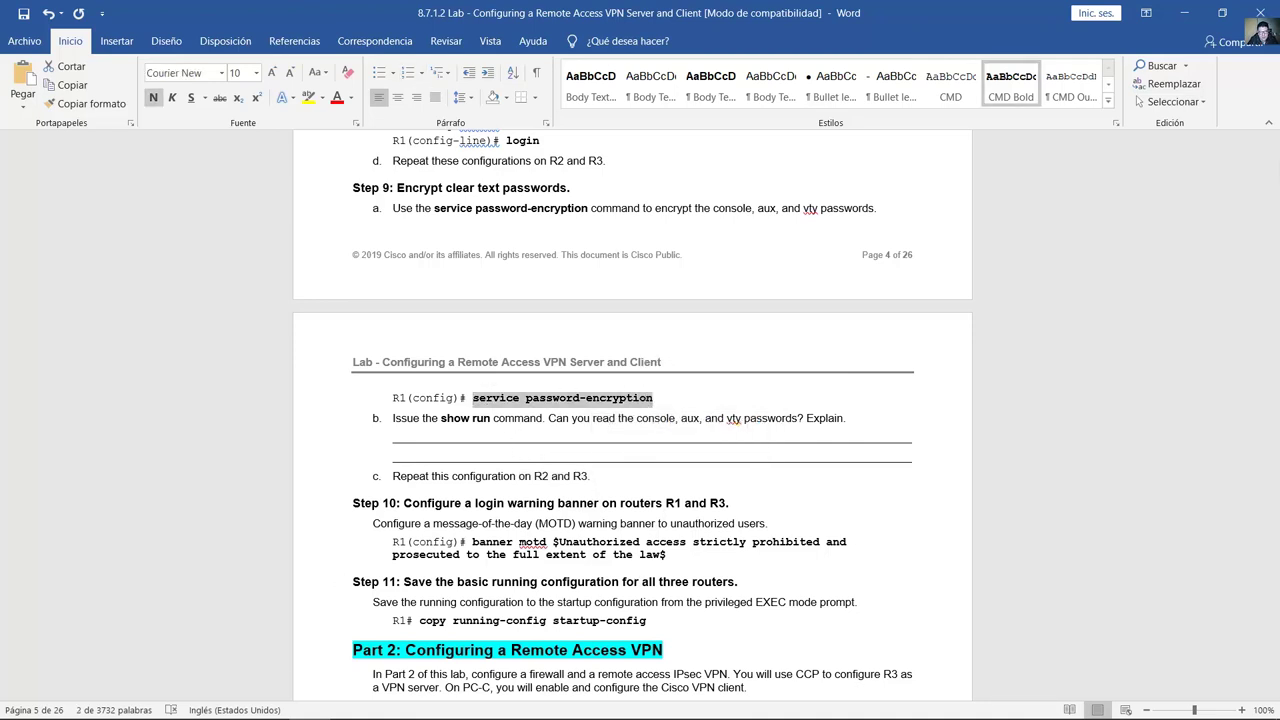
{"action": "left_click", "coordinate": [440, 704]}
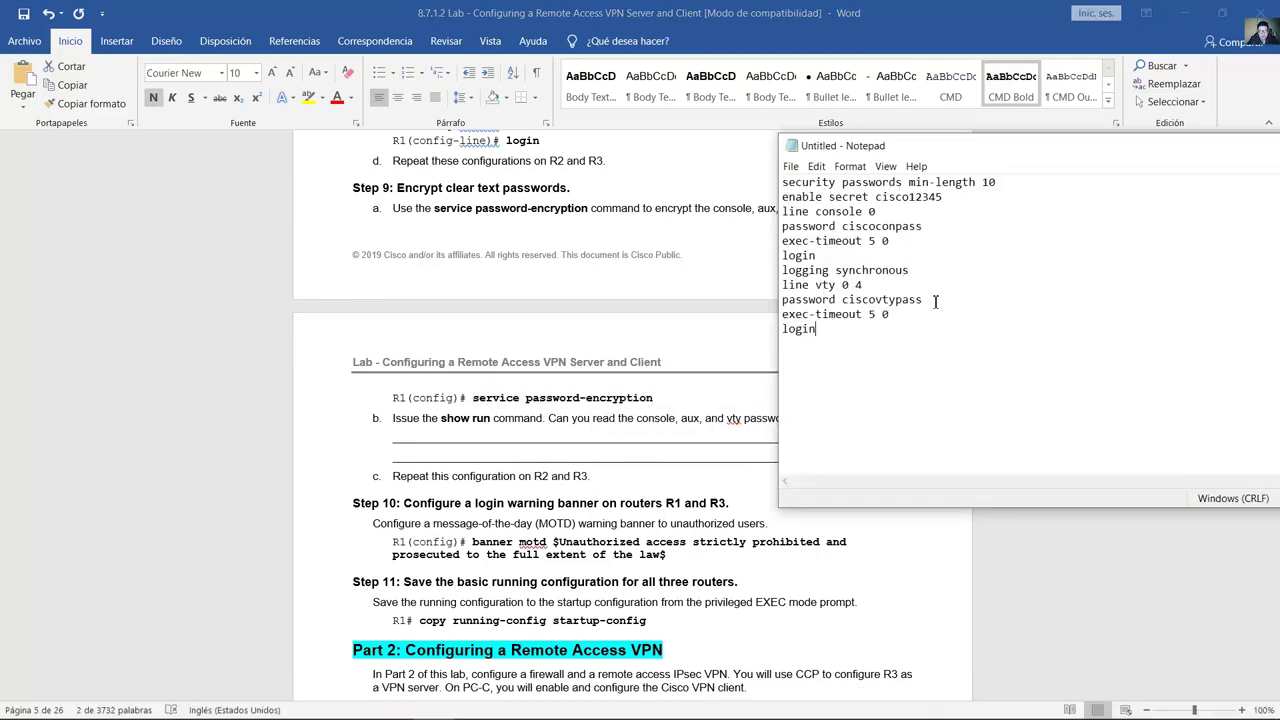
{"action": "key", "text": "ctrl+v"}
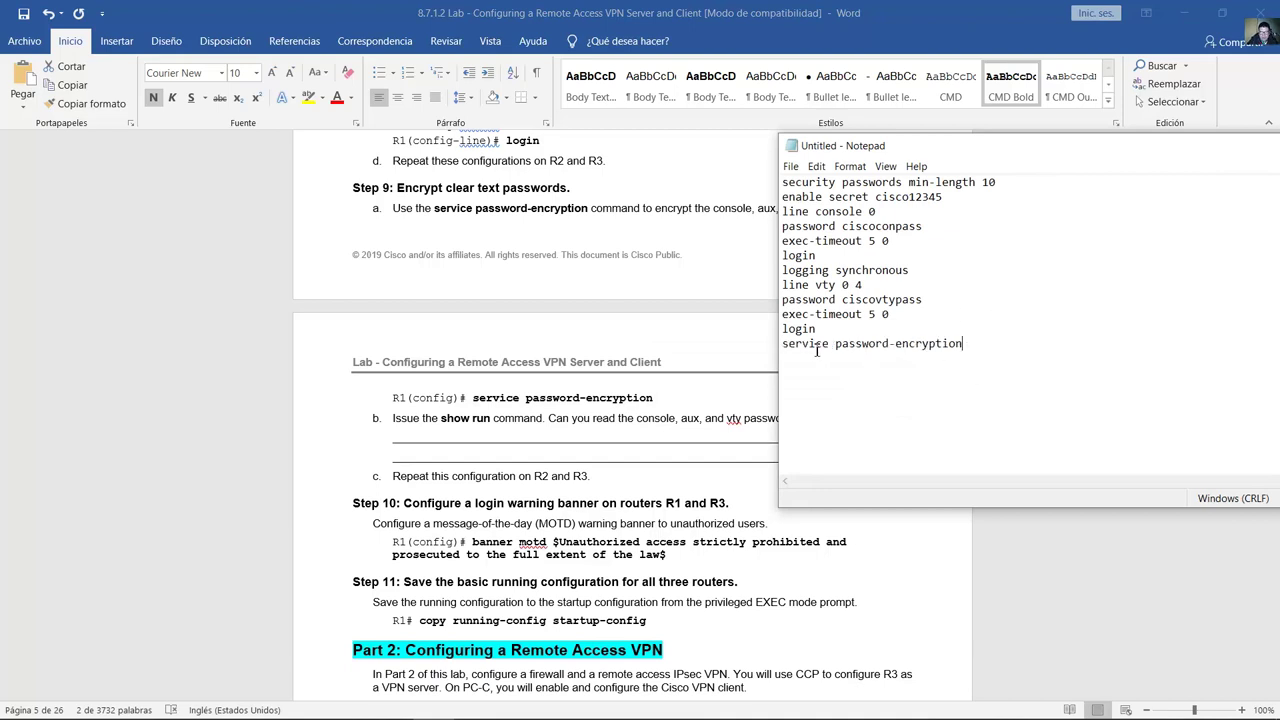
{"action": "key", "text": "shift+Home"}
{"action": "right_click", "coordinate": [806, 348]}
{"action": "left_click", "coordinate": [850, 396]}
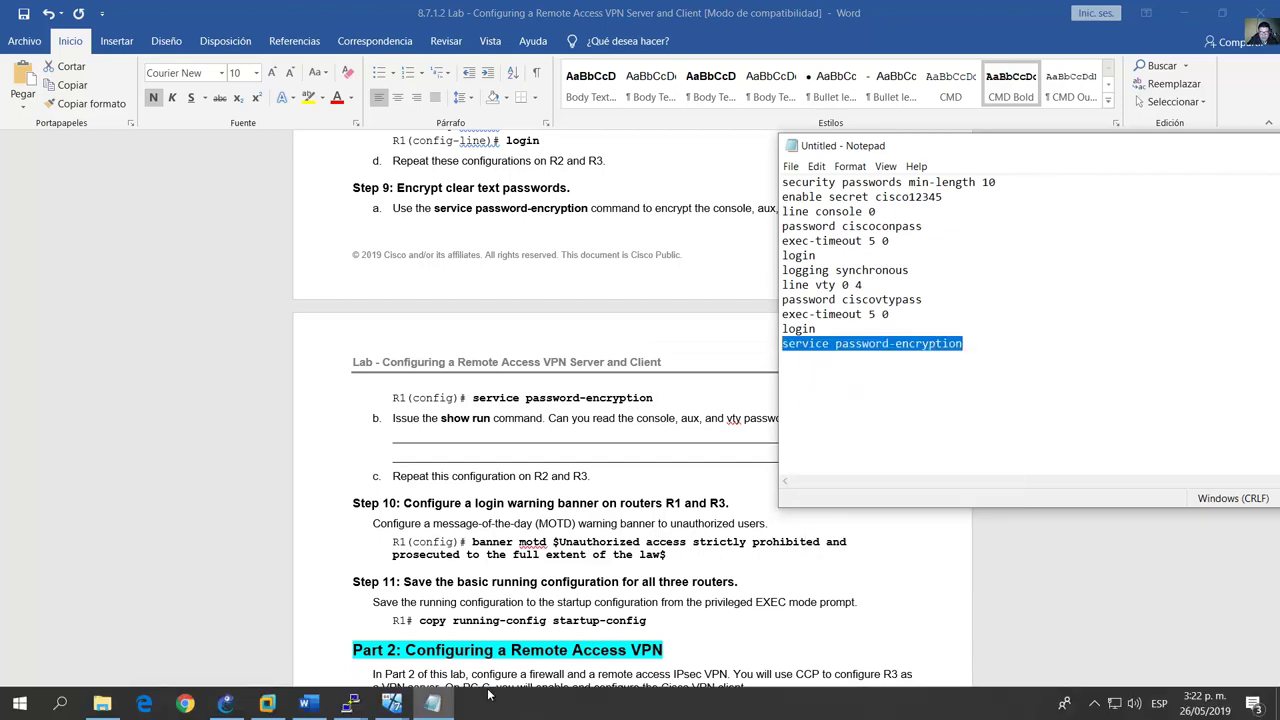
Step: Run service password-encryption on R1
{"action": "mouse_move", "coordinate": [350, 702]}
{"action": "left_click", "coordinate": [271, 635]}
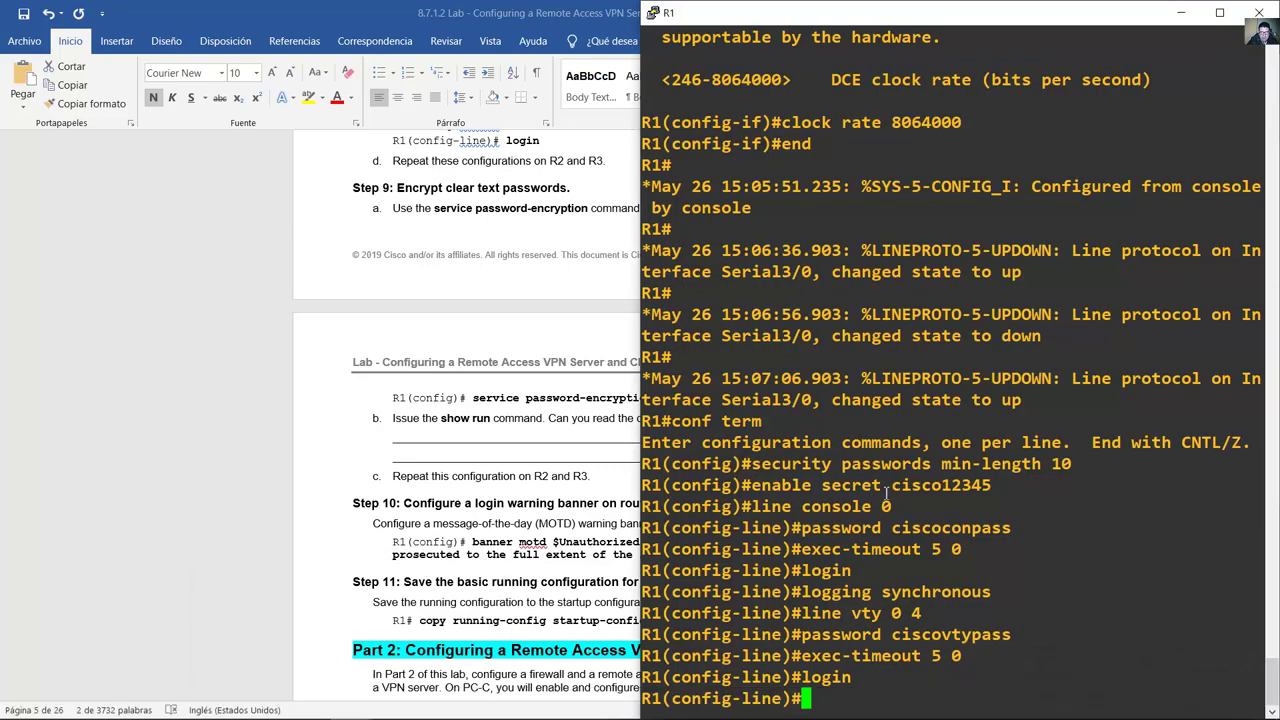
{"action": "right_click", "coordinate": [886, 485]}
{"action": "key", "text": "Return"}
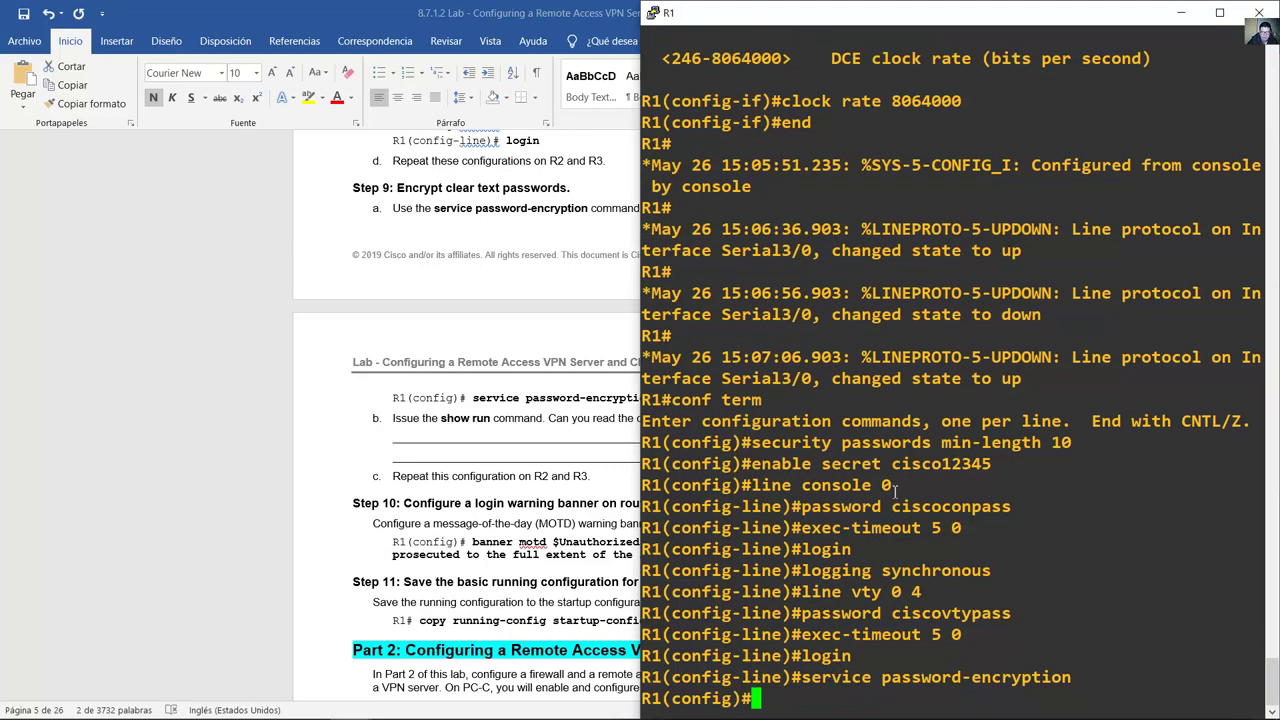
Step: Run service password-encryption on R2
{"action": "left_click", "coordinate": [433, 702]}
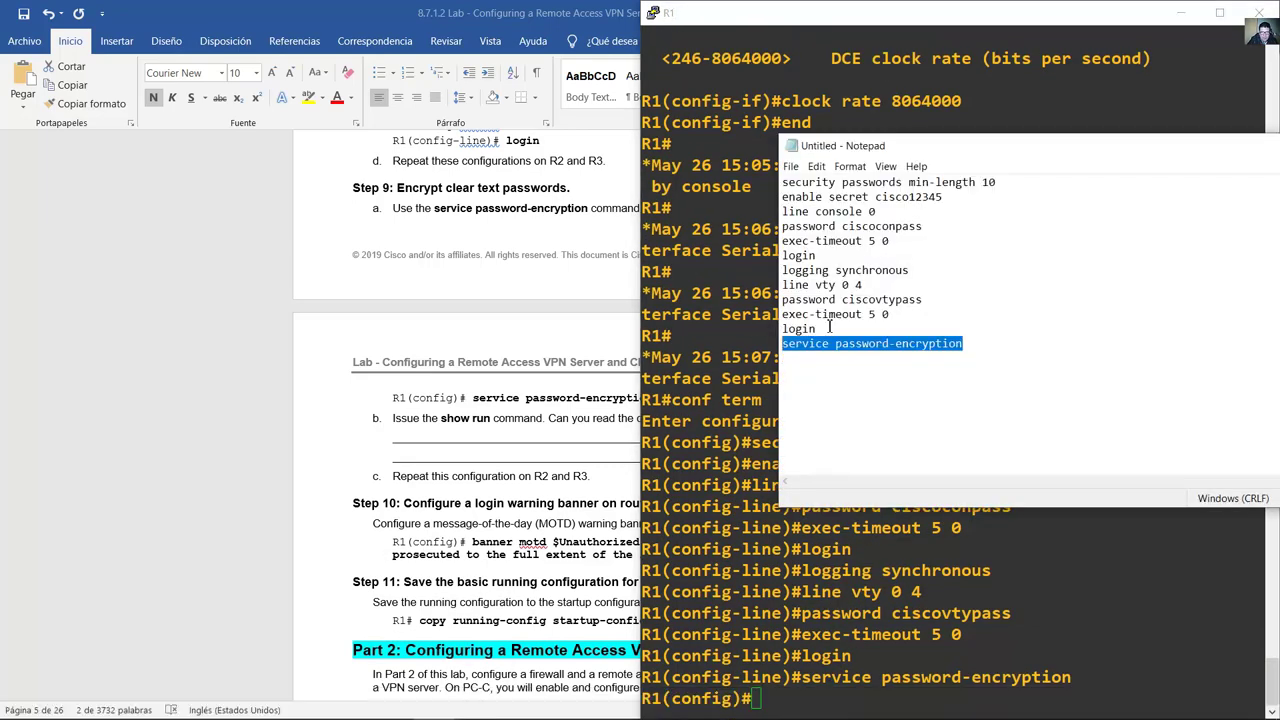
{"action": "right_click", "coordinate": [836, 340]}
{"action": "left_click", "coordinate": [862, 385]}
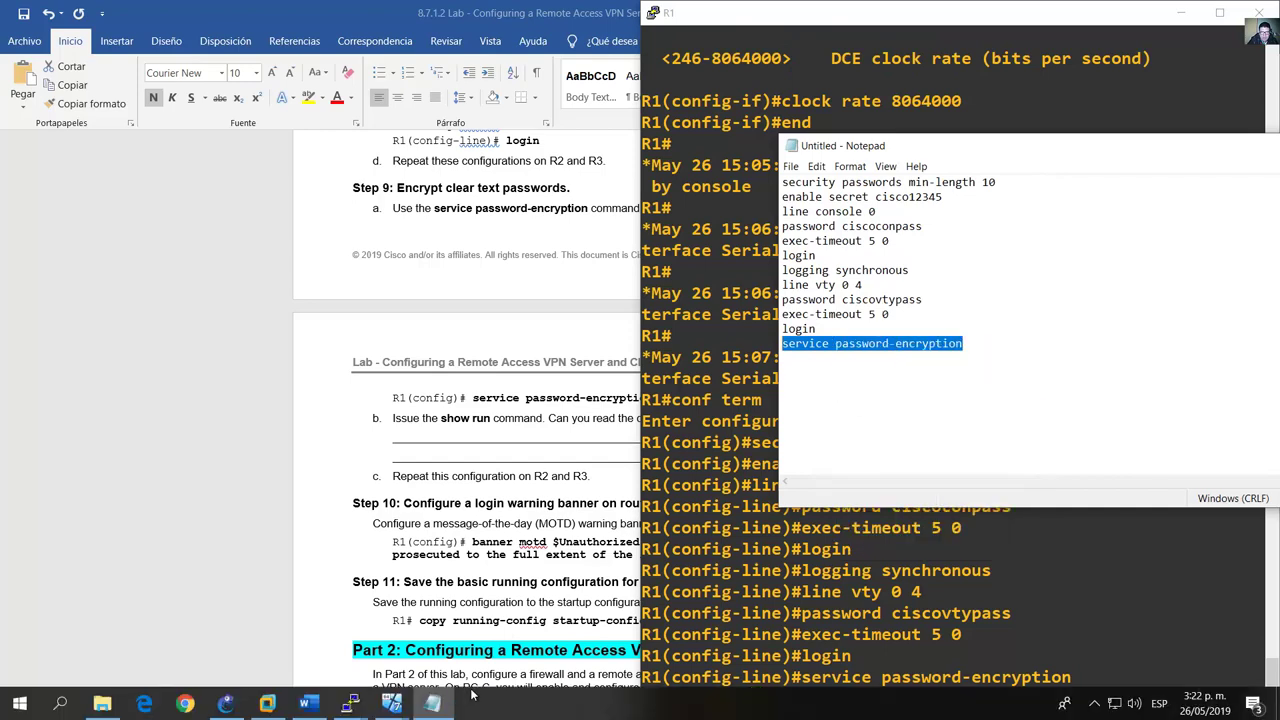
{"action": "left_click", "coordinate": [350, 703]}
{"action": "left_click", "coordinate": [345, 625]}
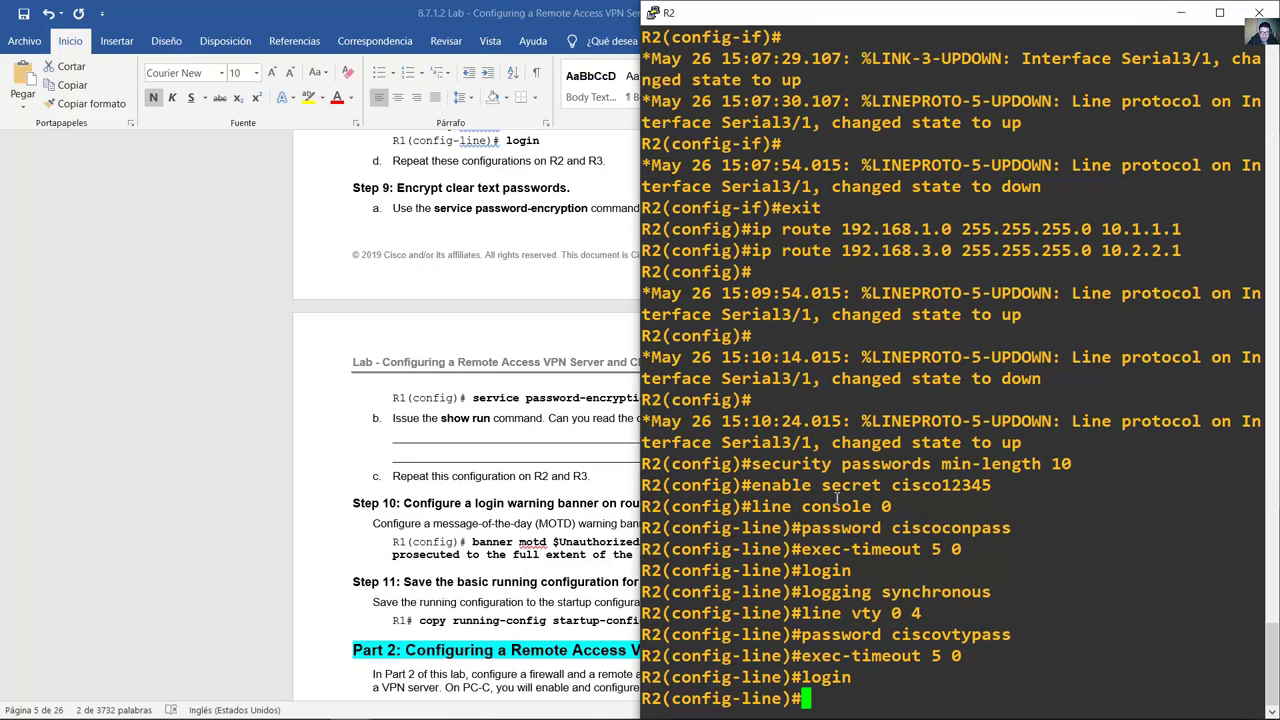
{"action": "key", "text": "shift+Insert"}
{"action": "key", "text": "Return"}
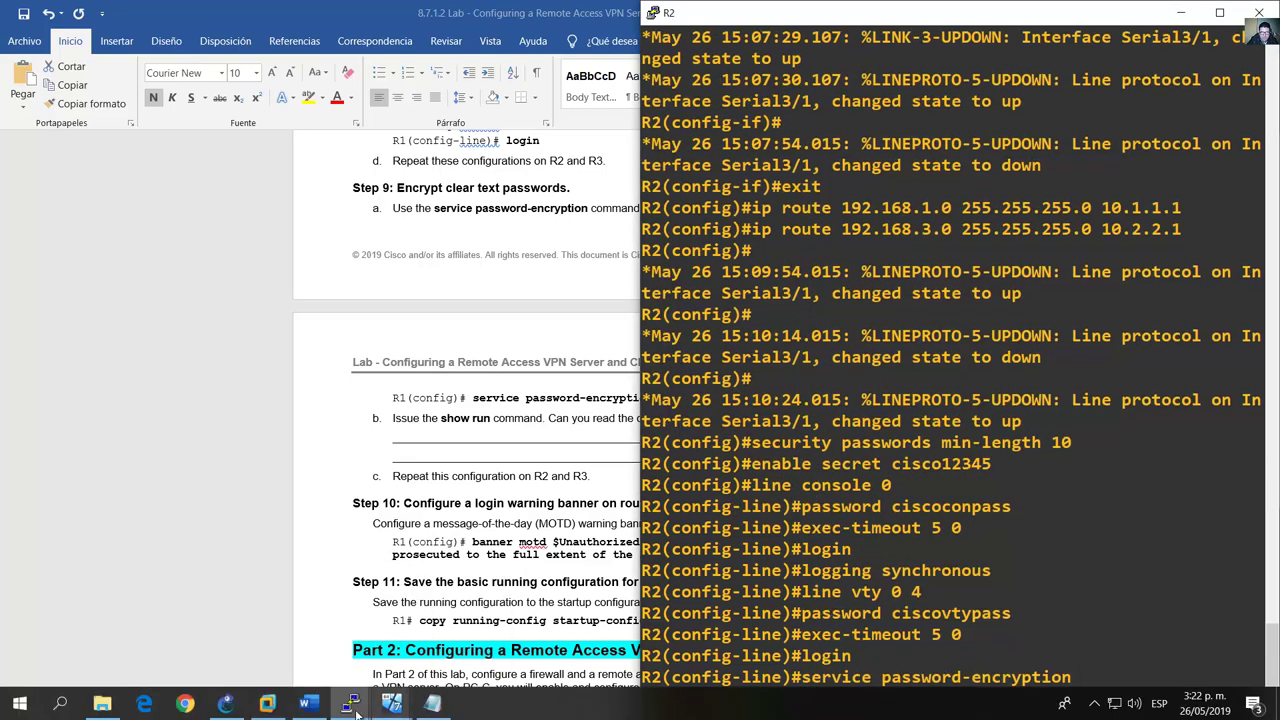
Step: Run service password-encryption on R3
{"action": "left_click", "coordinate": [434, 702]}
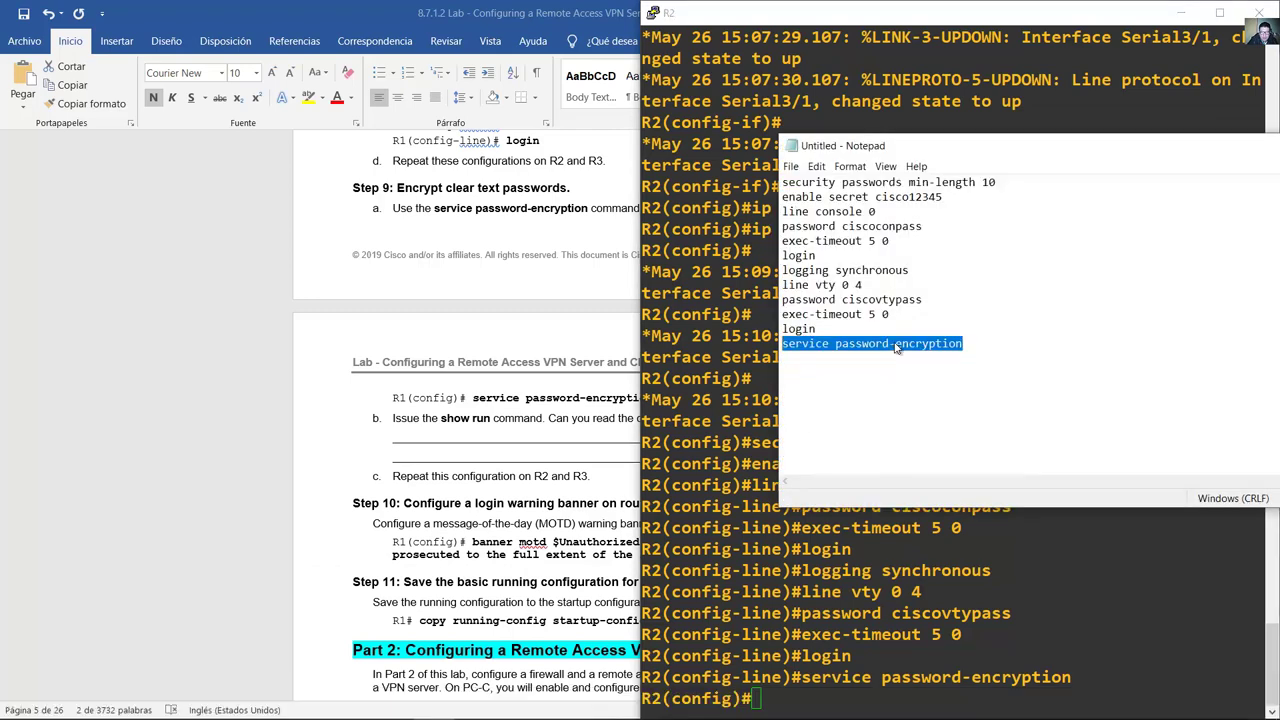
{"action": "right_click", "coordinate": [894, 343]}
{"action": "left_click", "coordinate": [950, 394]}
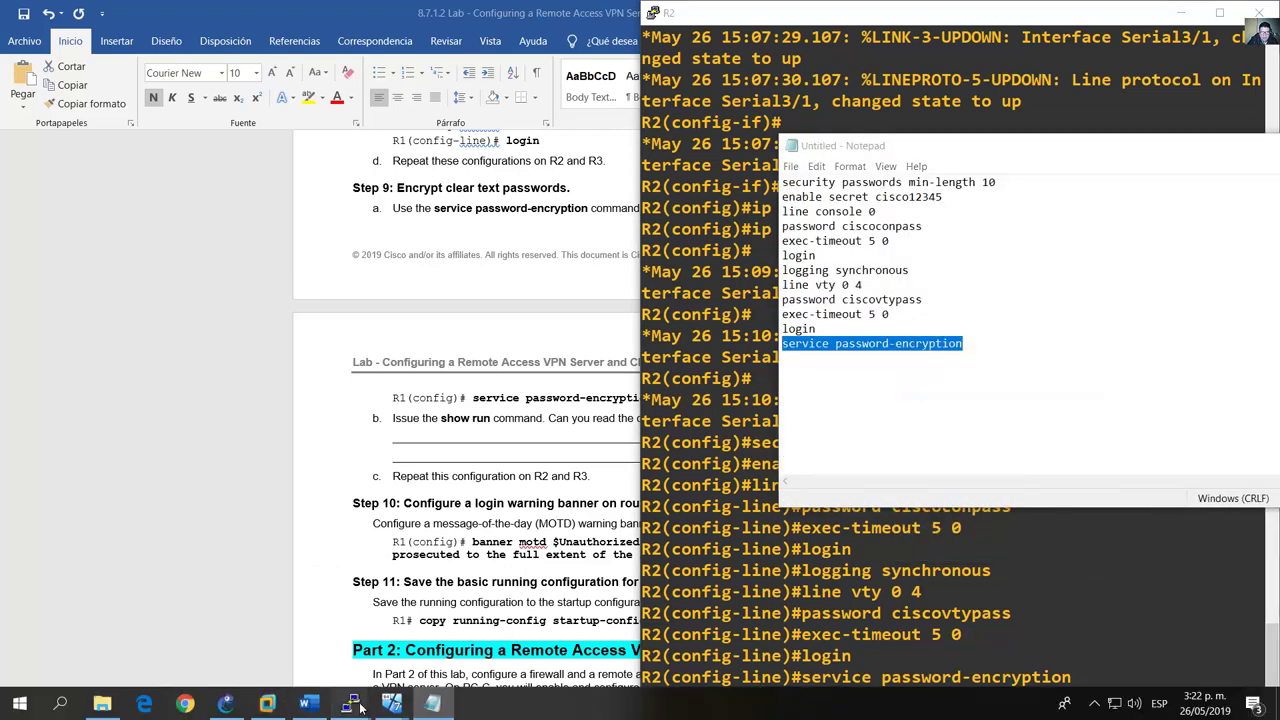
{"action": "mouse_move", "coordinate": [350, 703]}
{"action": "left_click", "coordinate": [451, 624]}
{"action": "right_click", "coordinate": [897, 512]}
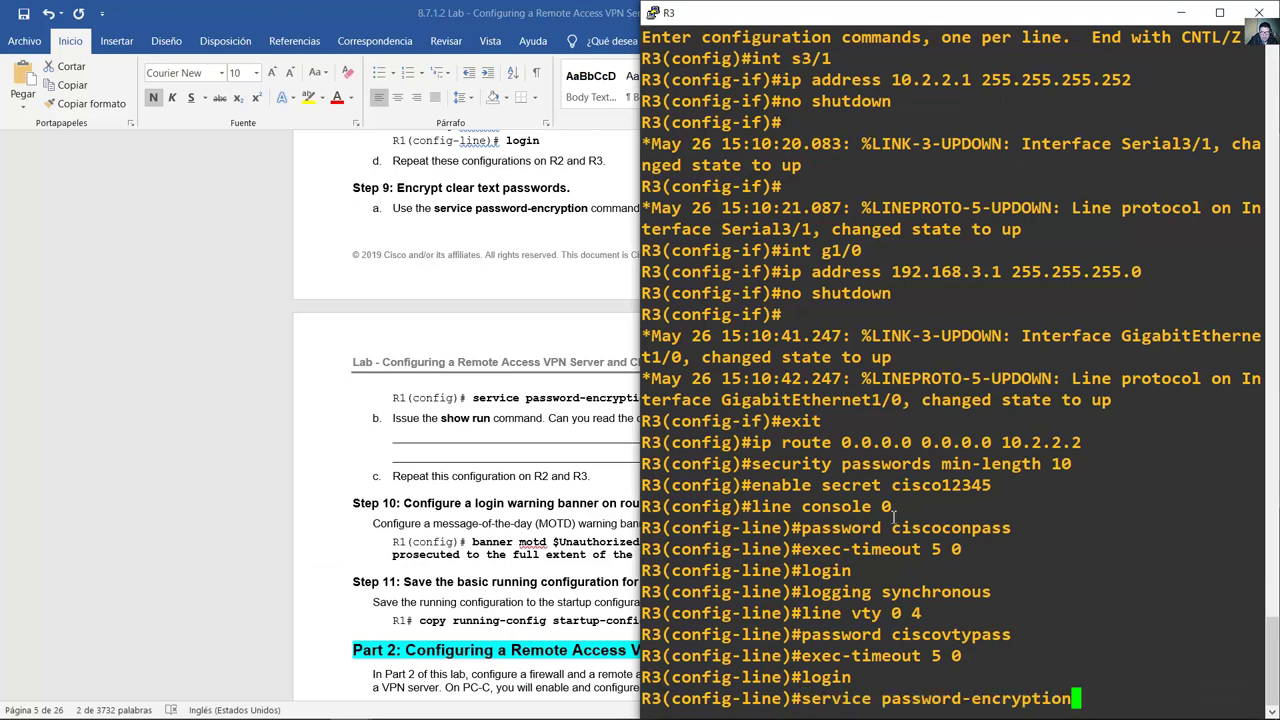
{"action": "key", "text": "Return"}
{"action": "key", "text": "alt+Tab"}
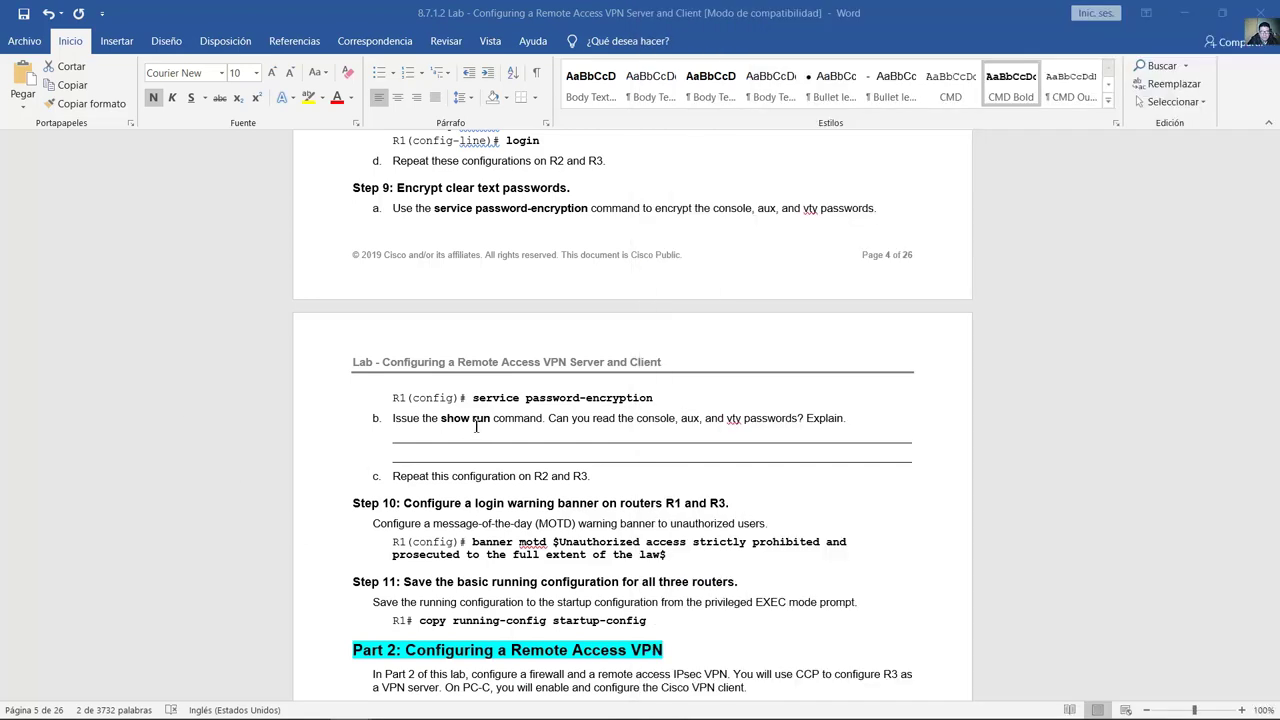
Step: Exit configuration mode on R1 and display its running configuration with show runn
{"action": "scroll", "coordinate": [575, 419], "scroll_direction": "down", "scroll_amount": 3}
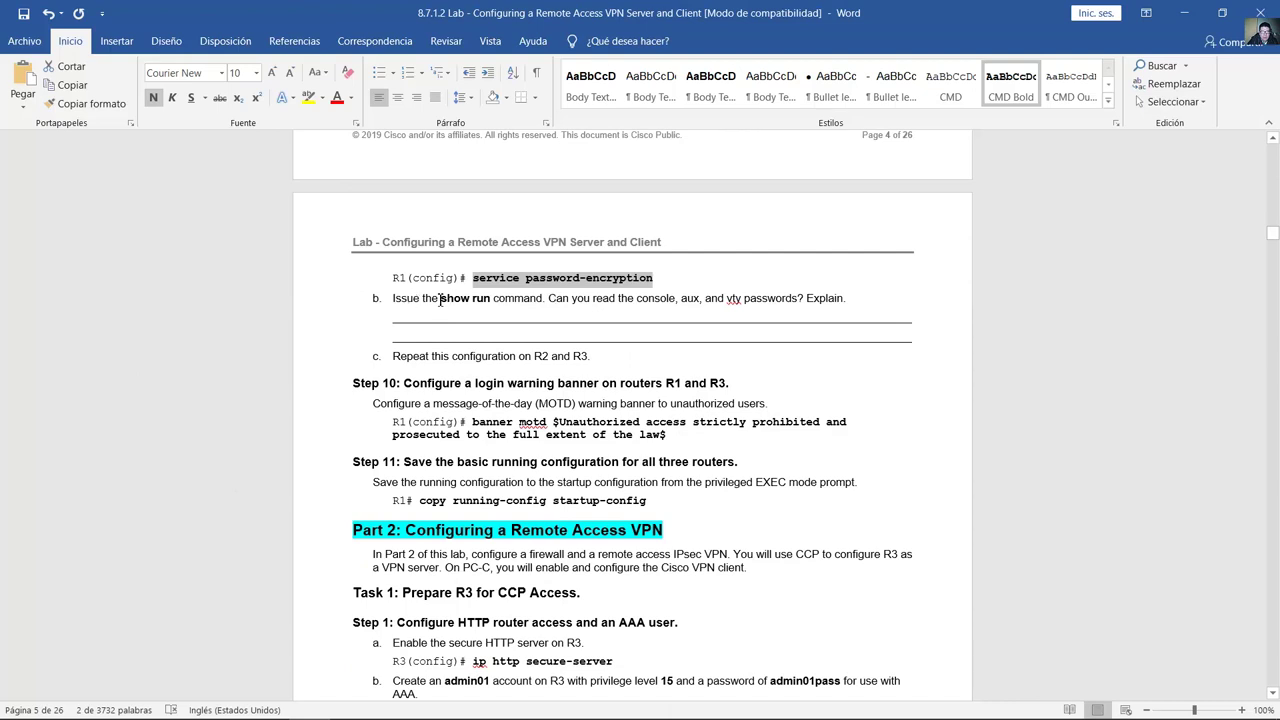
{"action": "left_click_drag", "start_coordinate": [393, 299], "coordinate": [845, 302]}
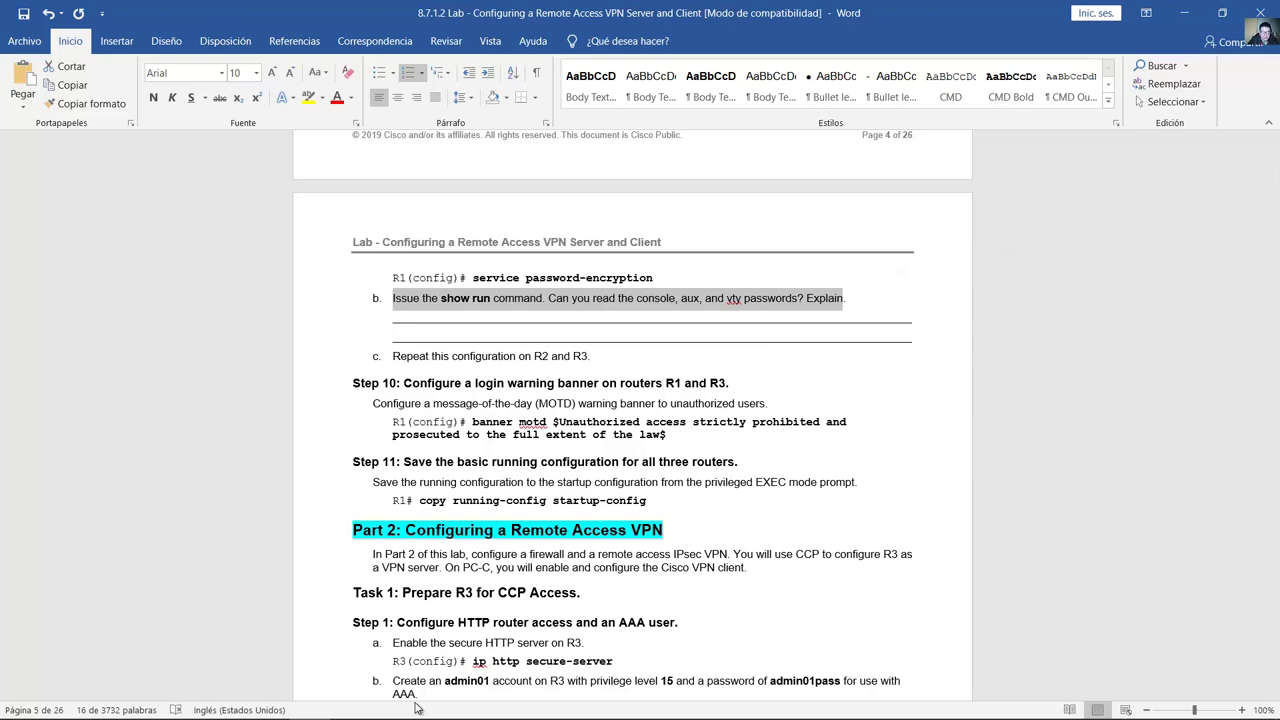
{"action": "mouse_move", "coordinate": [355, 701]}
{"action": "left_click", "coordinate": [257, 620]}
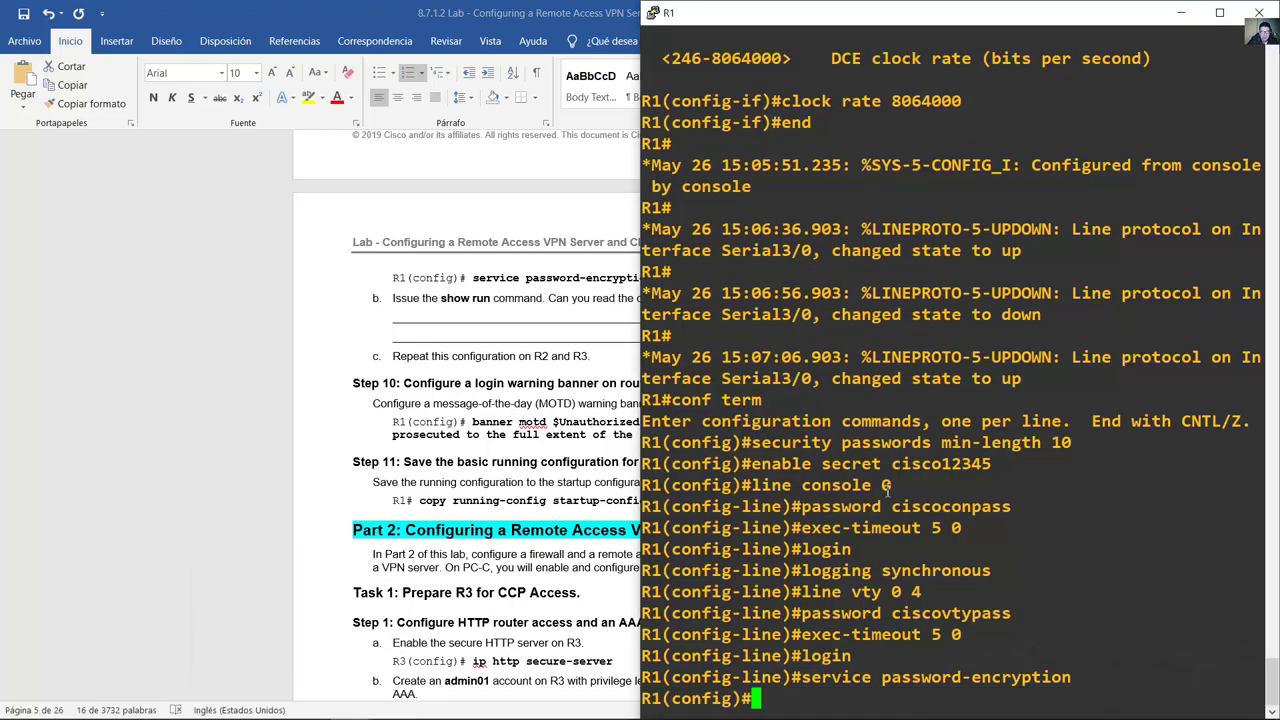
{"action": "type", "text": "end"}
{"action": "key", "text": "Return"}
{"action": "type", "text": "show "}
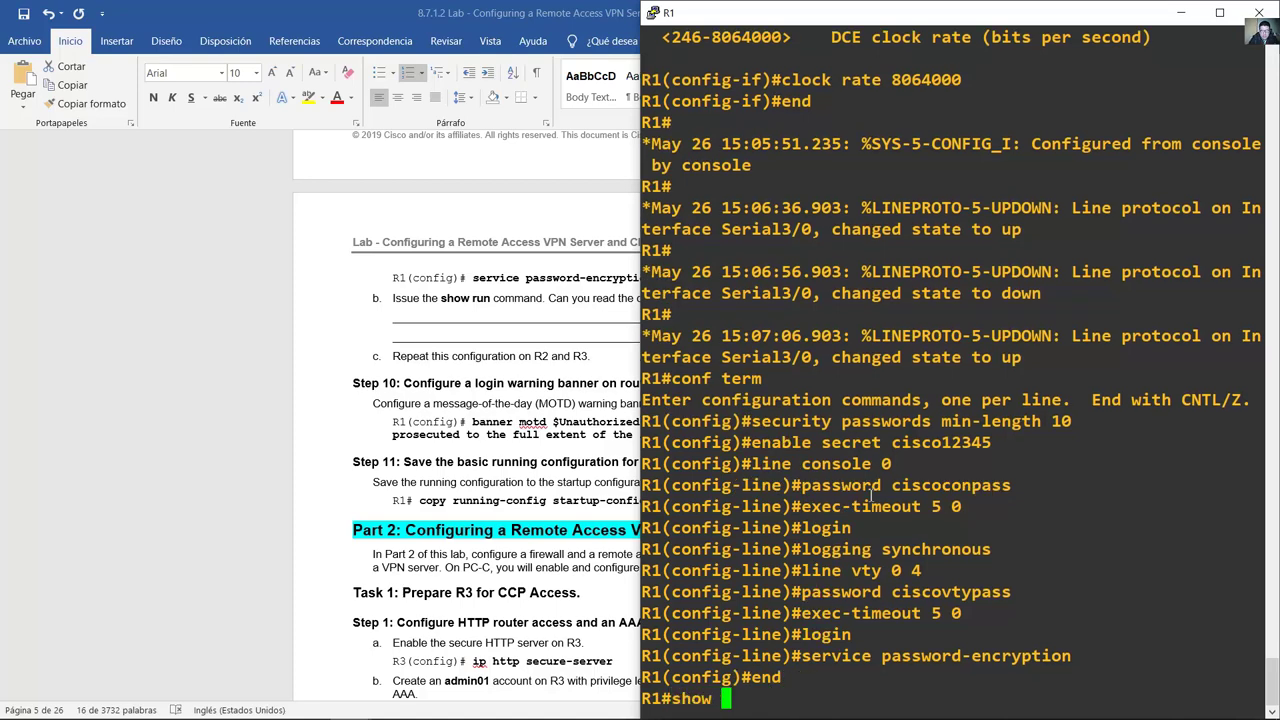
{"action": "type", "text": "runn"}
{"action": "key", "text": "Return"}
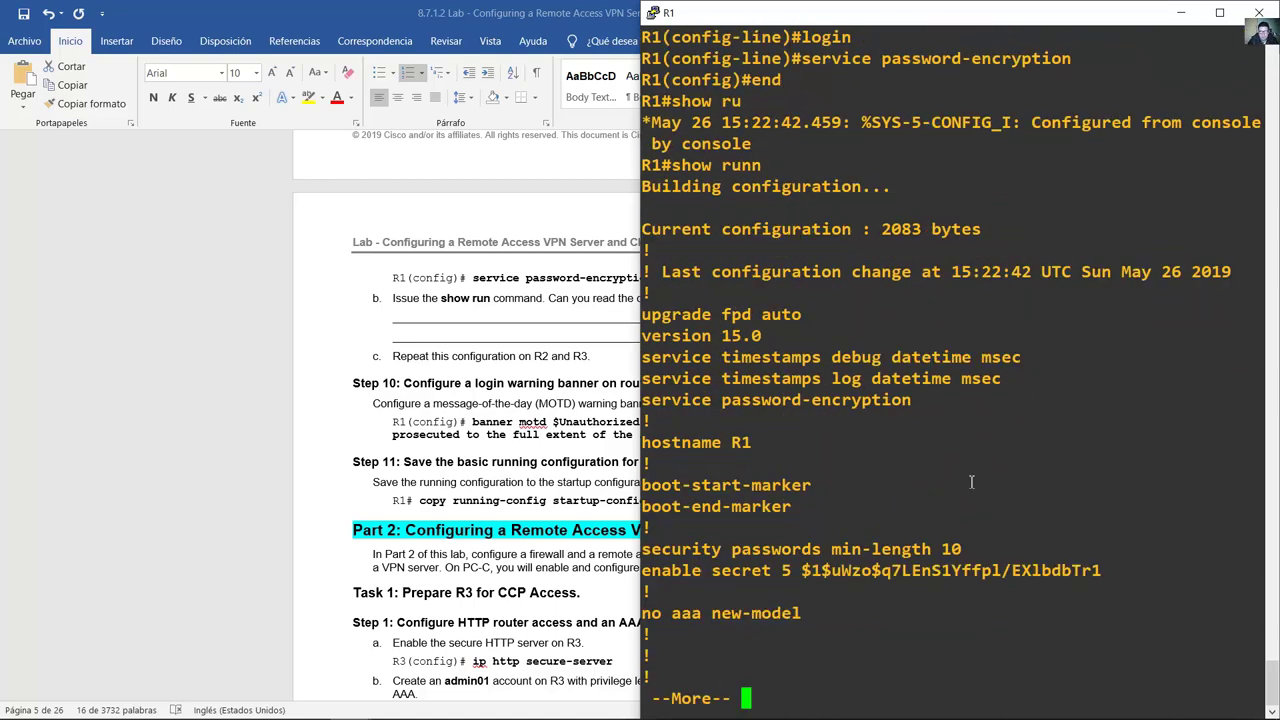
Step: Page to the line settings, highlight the type 7 console and vty hashes, and select the guide's answer line
{"action": "key", "text": "space"}
{"action": "key", "text": "space"}
{"action": "key", "text": "space"}
{"action": "key", "text": "space"}
{"action": "key", "text": "space"}
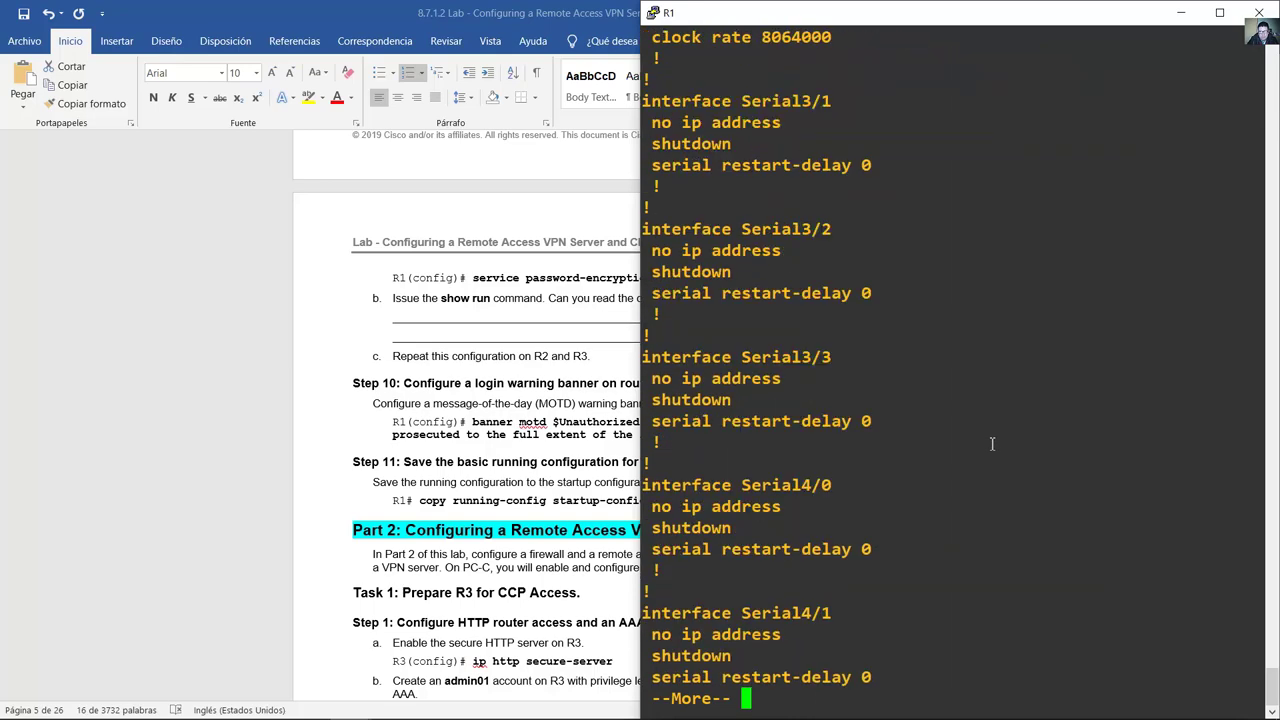
{"action": "key", "text": "space"}
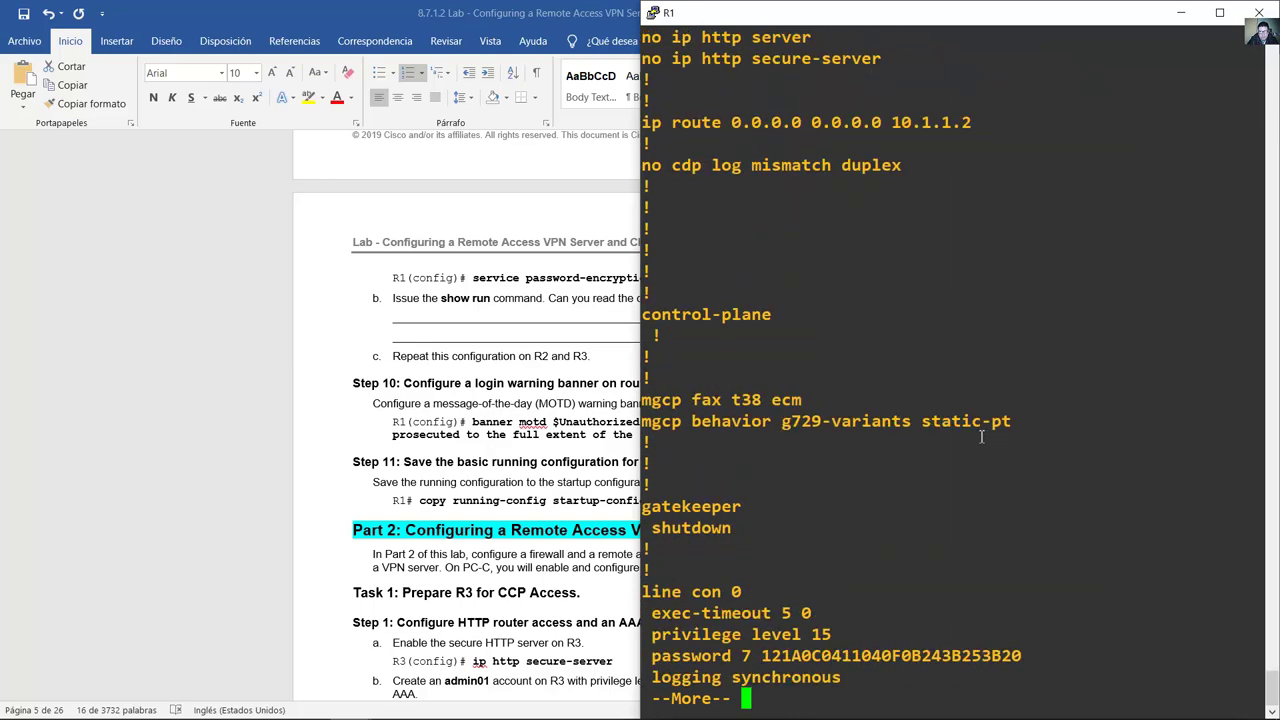
{"action": "key", "text": "space"}
{"action": "left_click_drag", "start_coordinate": [765, 358], "coordinate": [1020, 357]}
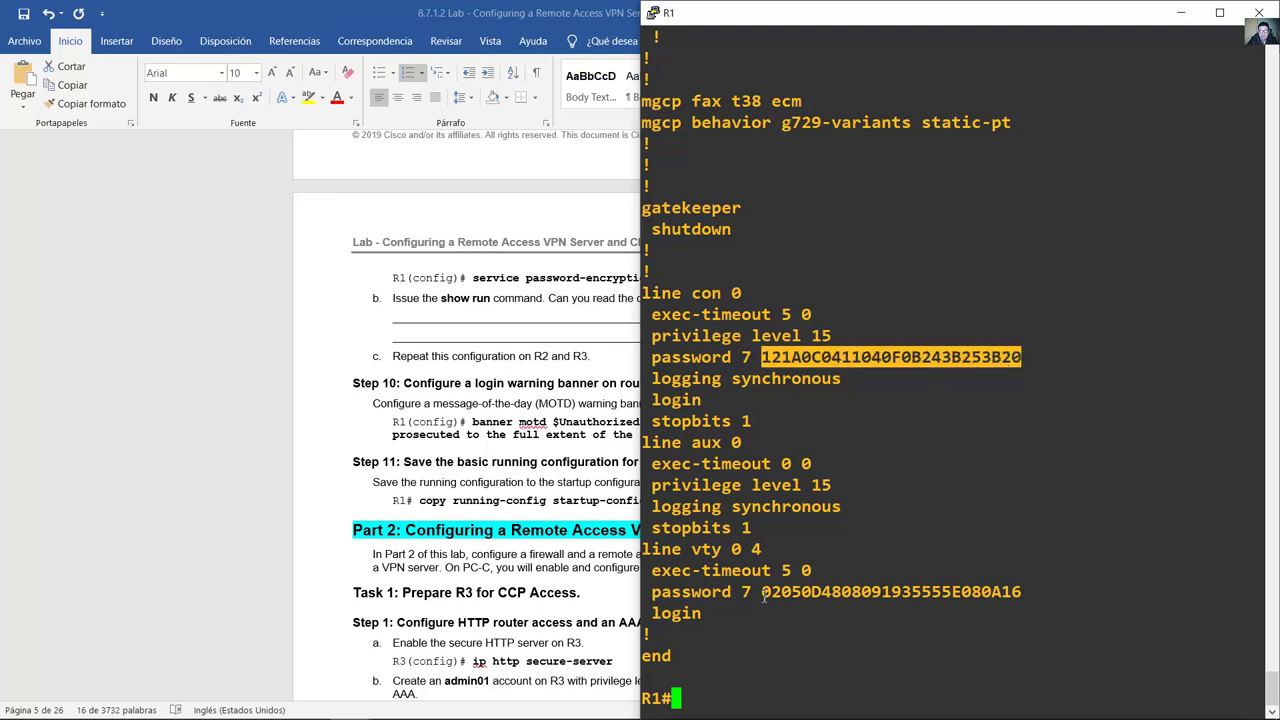
{"action": "left_click_drag", "start_coordinate": [763, 594], "coordinate": [1018, 594]}
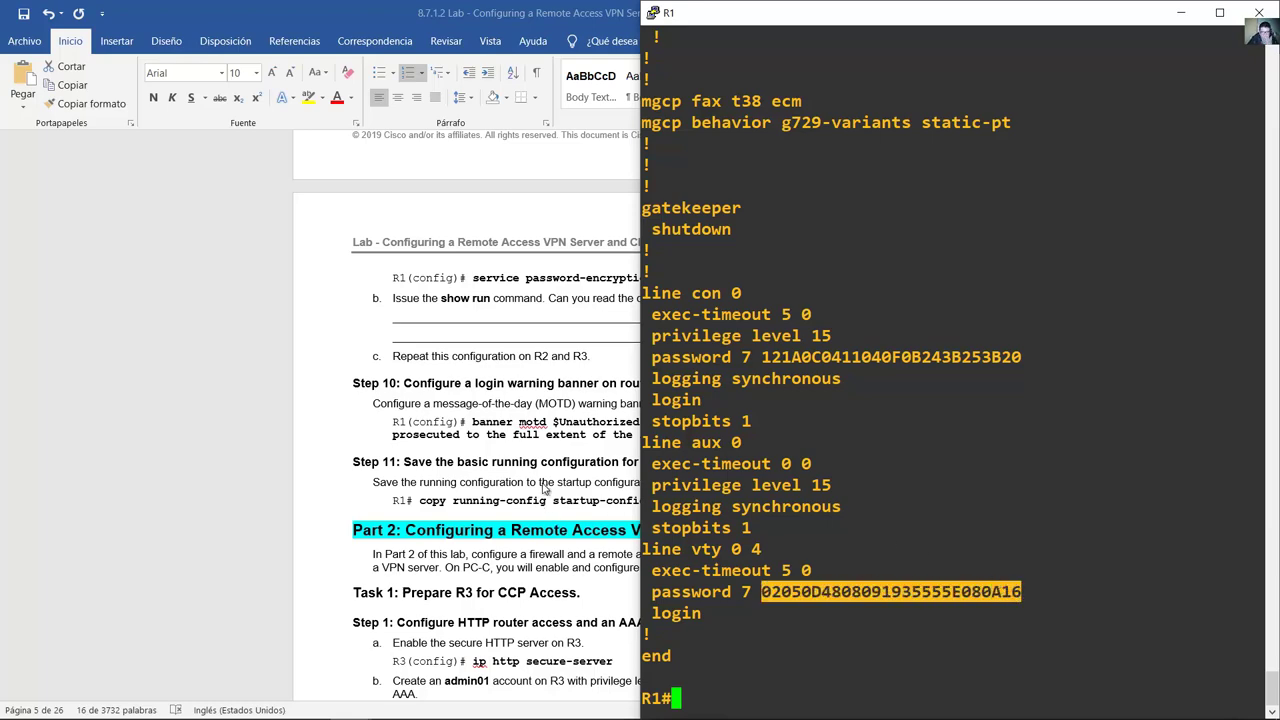
{"action": "key", "text": "alt+Tab"}
{"action": "triple_click", "coordinate": [460, 323]}
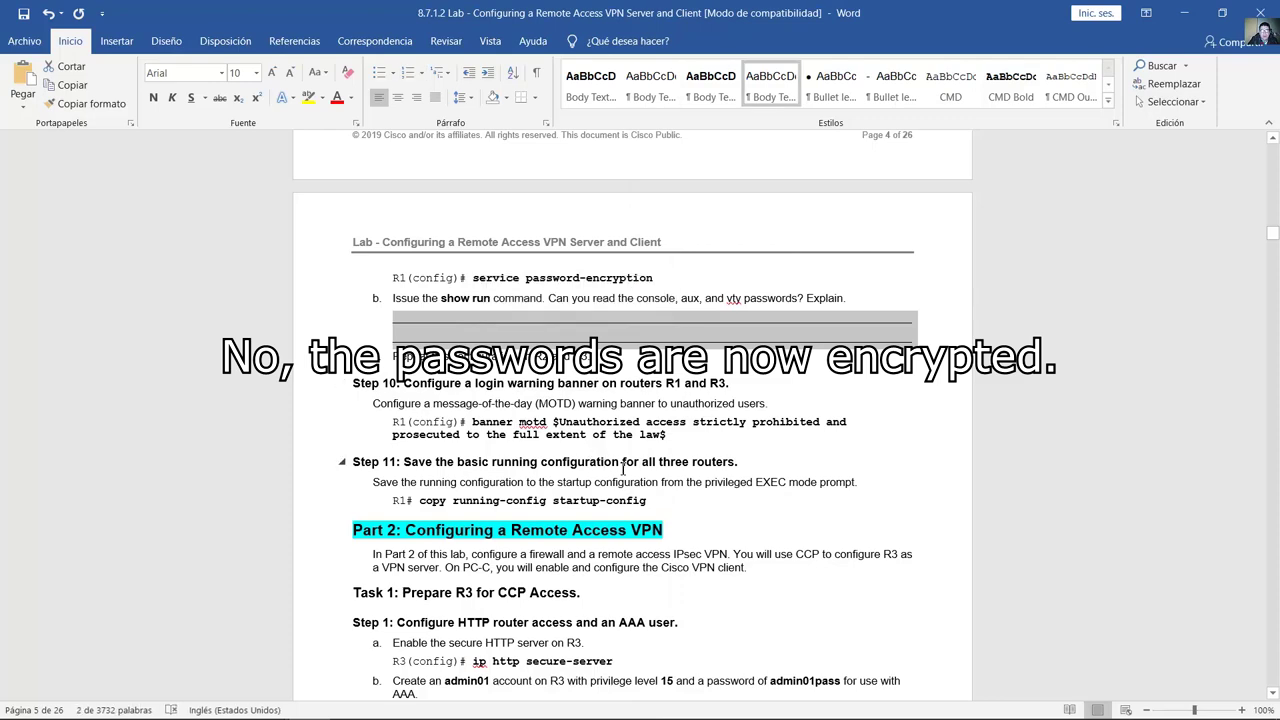
Step: Locate and select R1's banner motd command under Step 10 of the lab guide
{"action": "scroll", "coordinate": [621, 456], "scroll_direction": "down", "scroll_amount": 2}
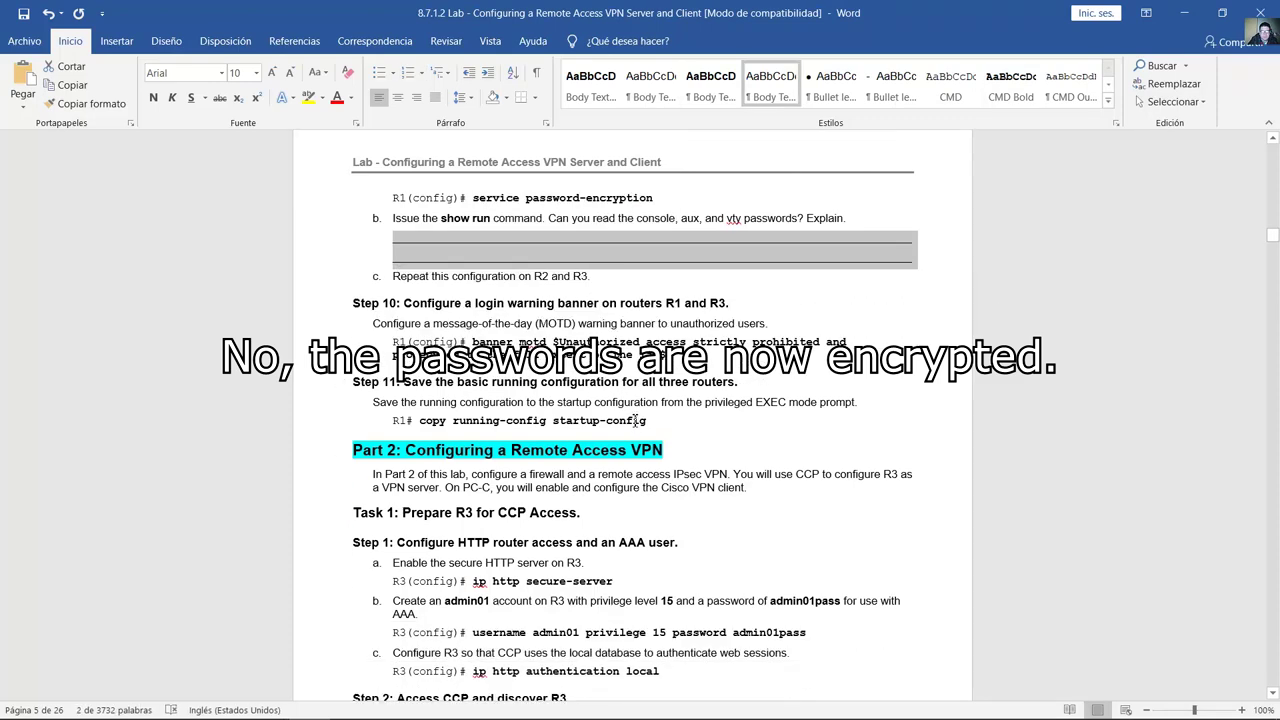
{"action": "scroll", "coordinate": [653, 380], "scroll_direction": "down", "scroll_amount": 1}
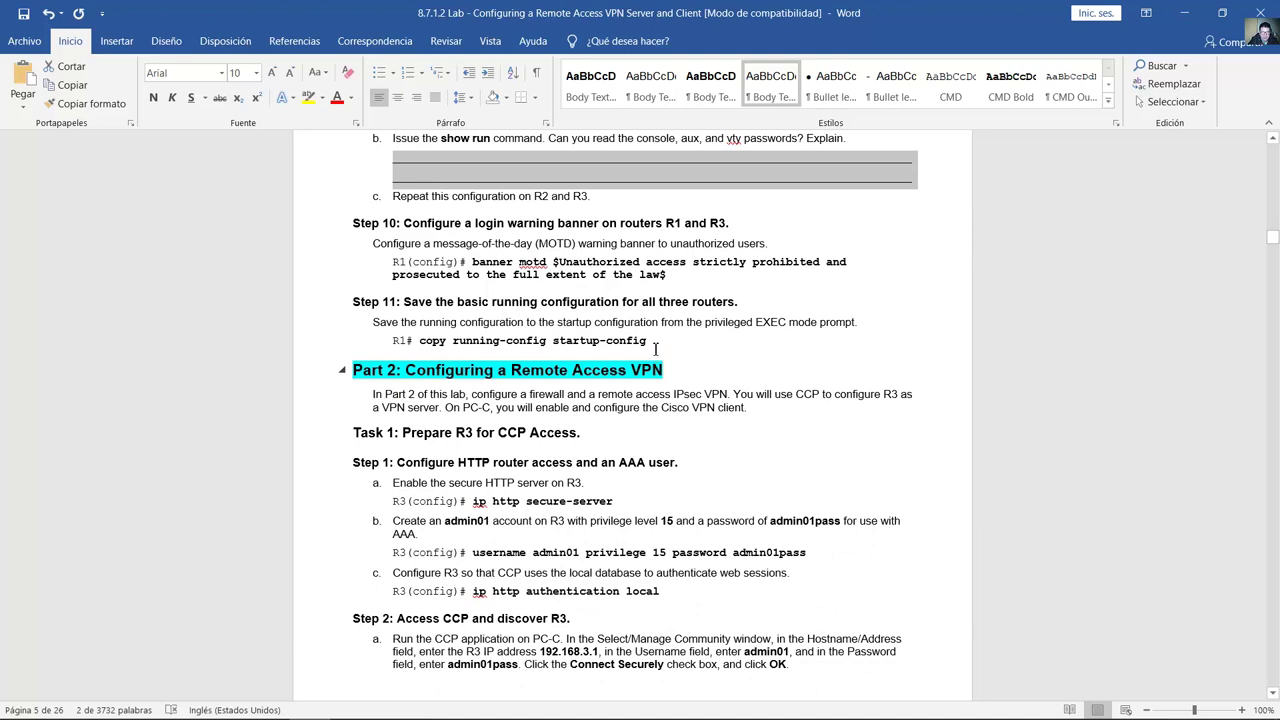
{"action": "left_click_drag", "start_coordinate": [437, 225], "coordinate": [619, 226]}
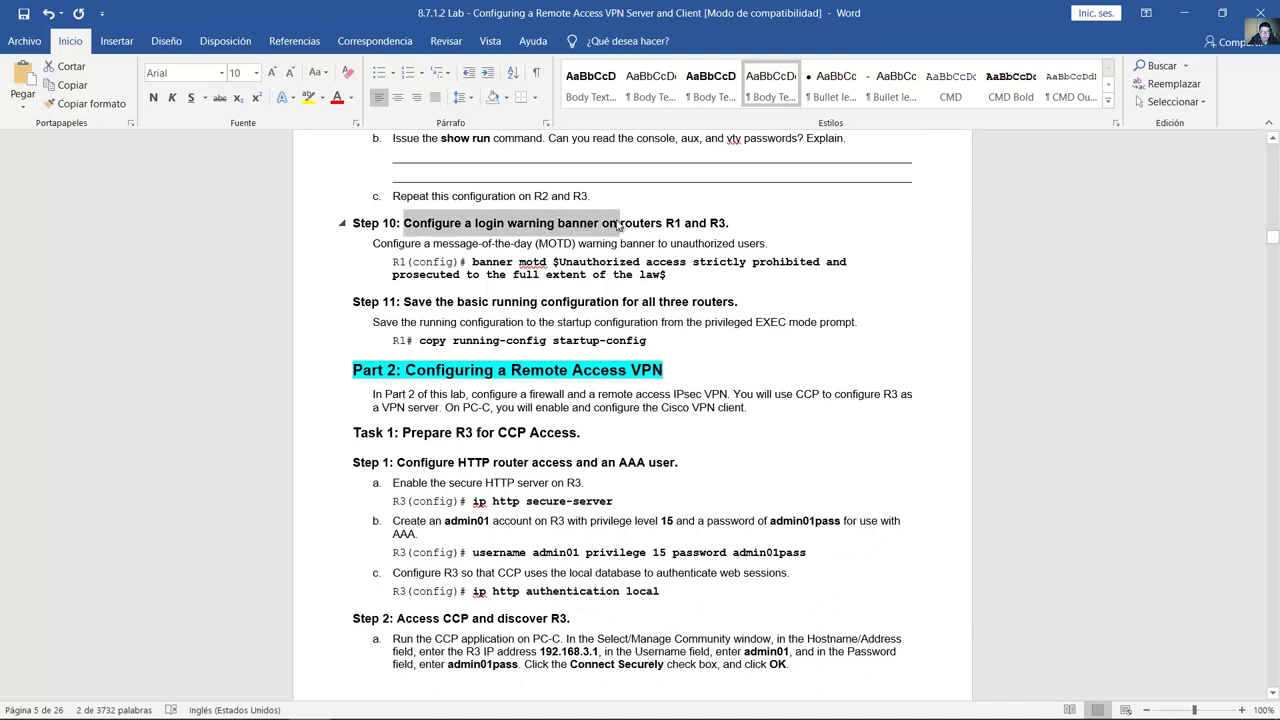
{"action": "left_click_drag", "start_coordinate": [472, 262], "coordinate": [666, 274]}
{"action": "right_click", "coordinate": [618, 274]}
{"action": "key", "text": "Escape"}
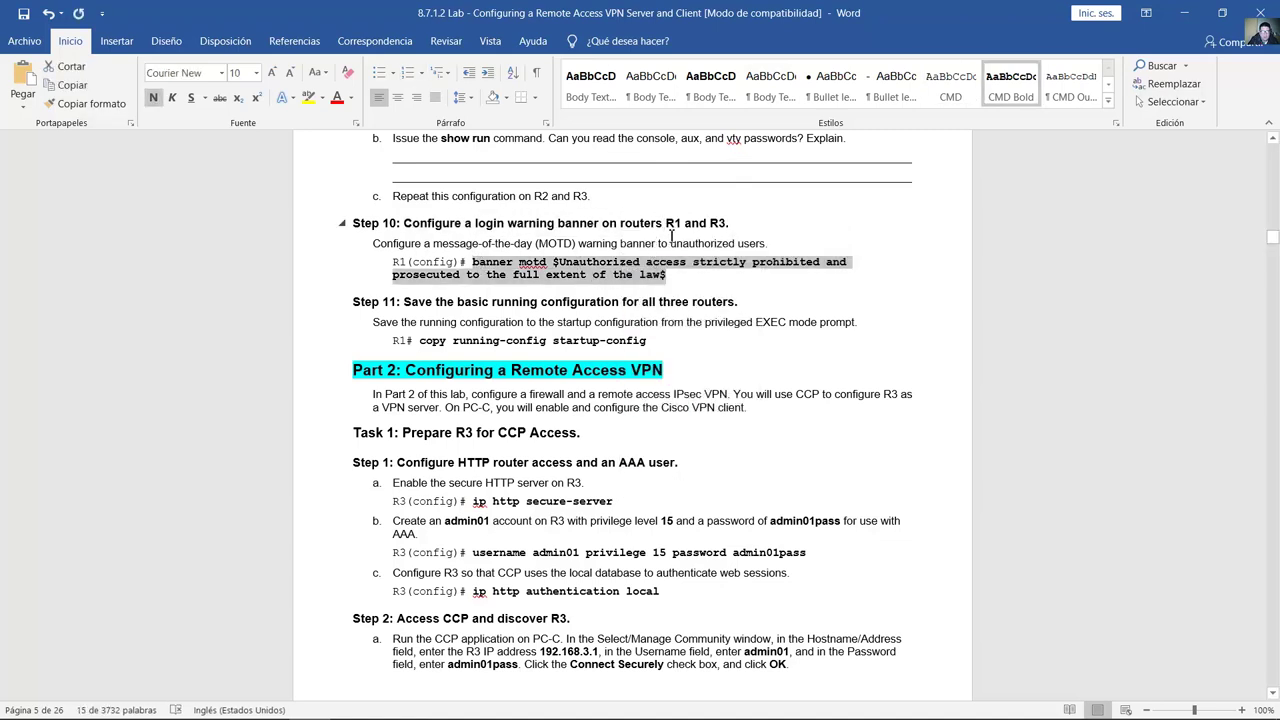
{"action": "left_click_drag", "start_coordinate": [668, 222], "coordinate": [730, 222]}
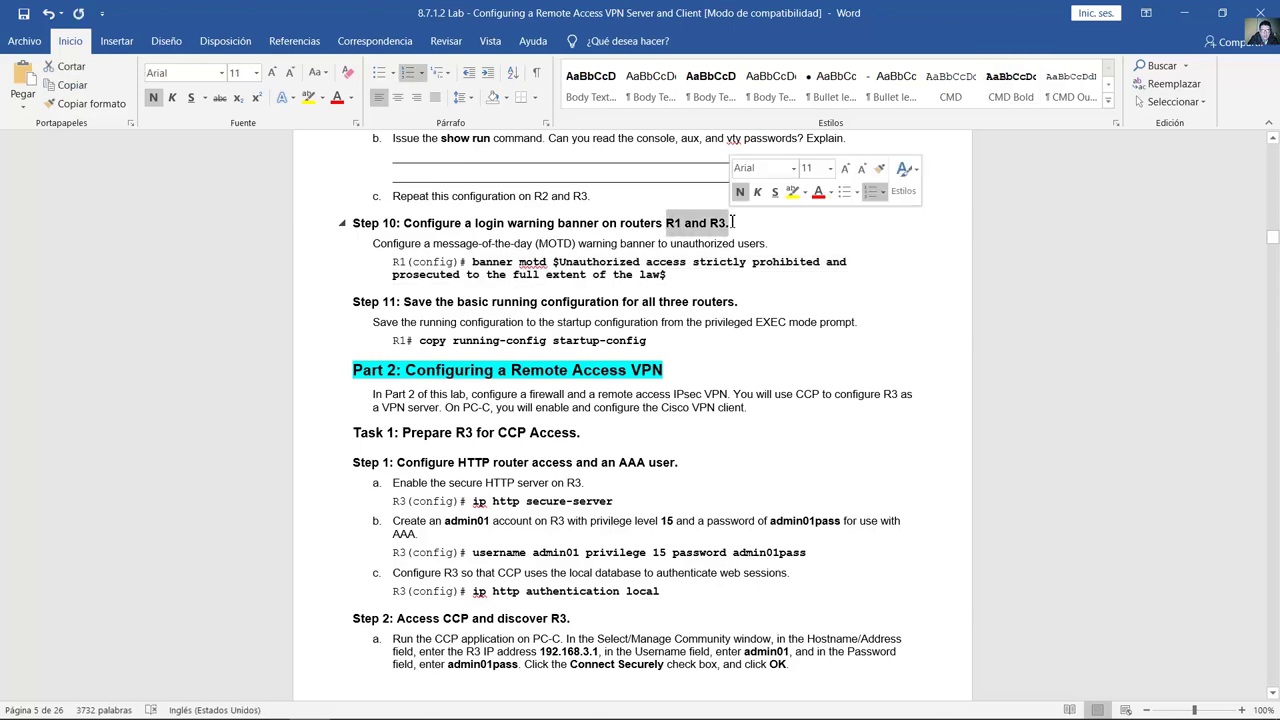
{"action": "left_click_drag", "start_coordinate": [668, 276], "coordinate": [472, 262]}
Step: Copy the banner motd command and paste it on a new line at the end of Notepad
{"action": "right_click", "coordinate": [472, 262]}
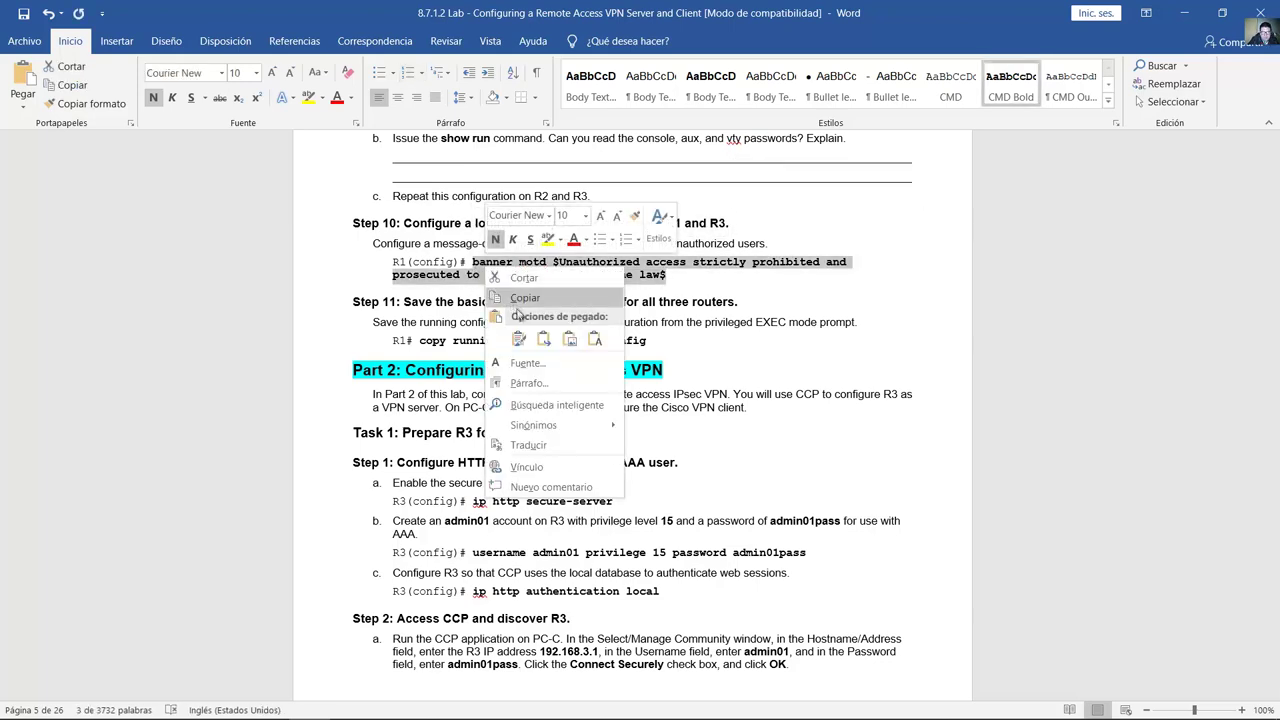
{"action": "left_click", "coordinate": [500, 293]}
{"action": "key", "text": "alt+Tab"}
{"action": "key", "text": "End"}
{"action": "key", "text": "Return"}
{"action": "key", "text": "ctrl+v"}
{"action": "left_click_drag", "start_coordinate": [866, 145], "coordinate": [561, 152]}
Step: Enter conf term on R1 and paste the banner motd warning
{"action": "key", "text": "shift+Home"}
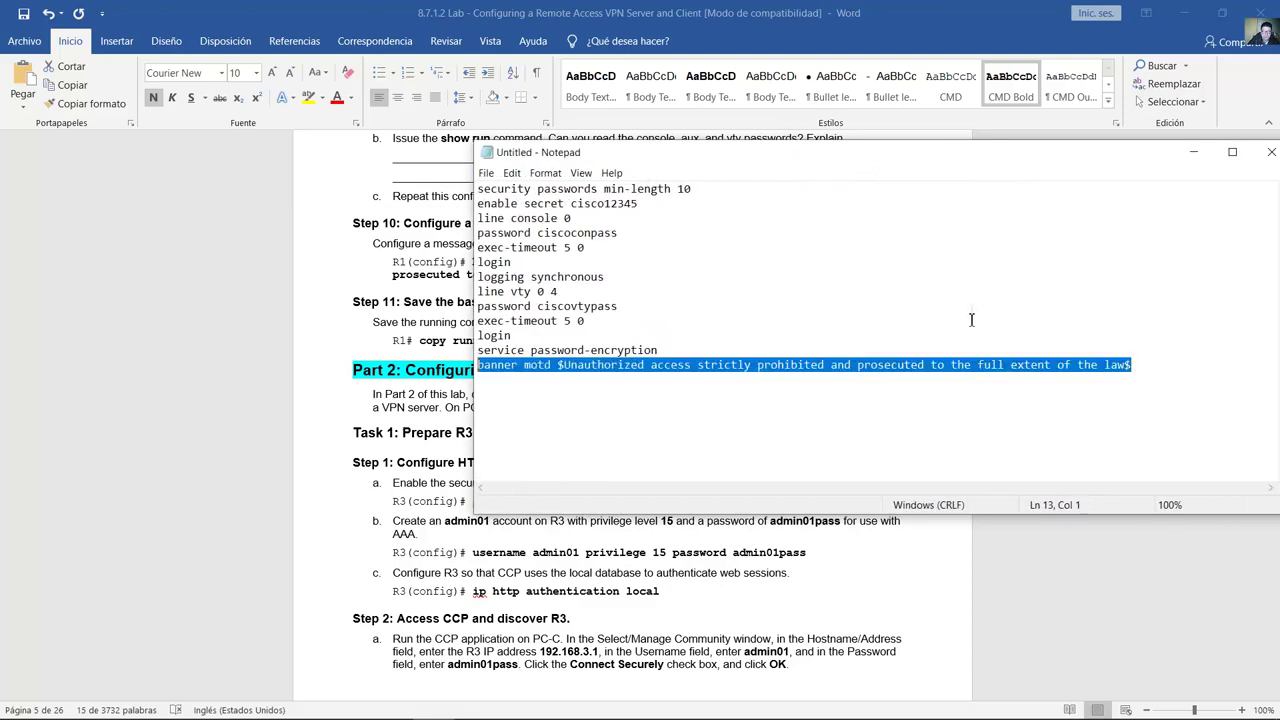
{"action": "left_click", "coordinate": [961, 398]}
{"action": "key", "text": "shift+Home"}
{"action": "mouse_move", "coordinate": [538, 703]}
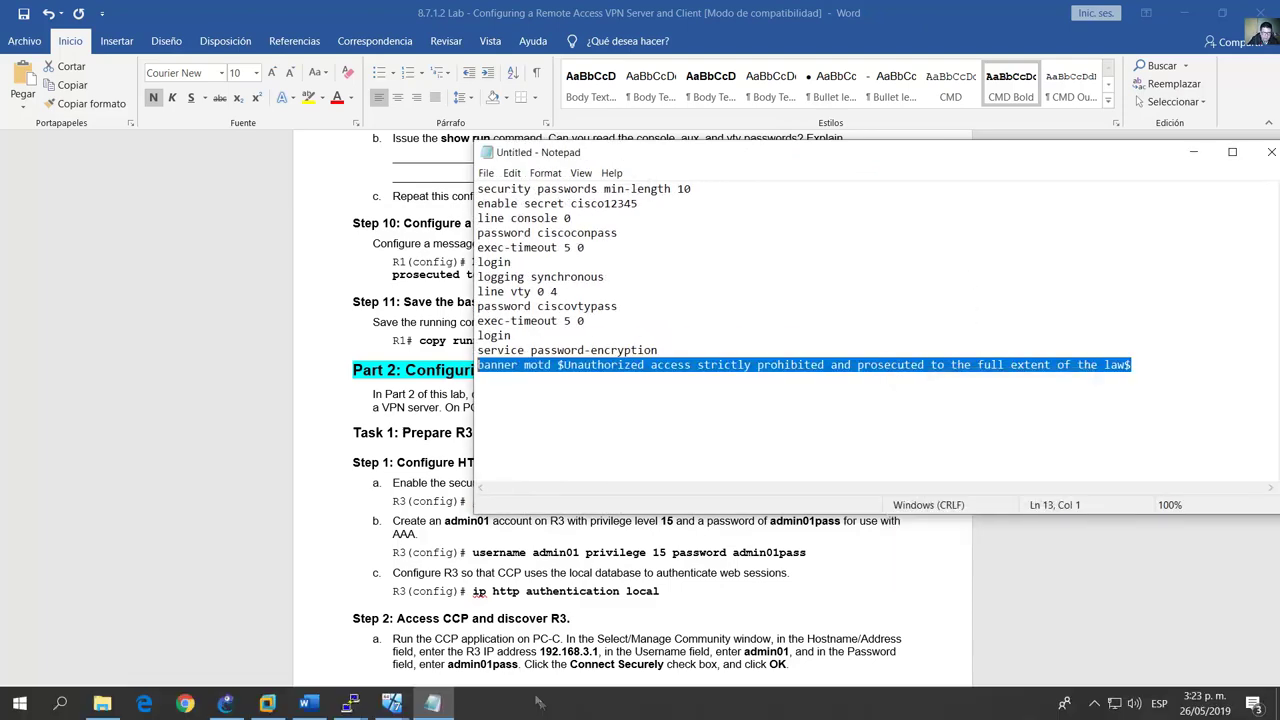
{"action": "mouse_move", "coordinate": [350, 703]}
{"action": "left_click", "coordinate": [415, 620]}
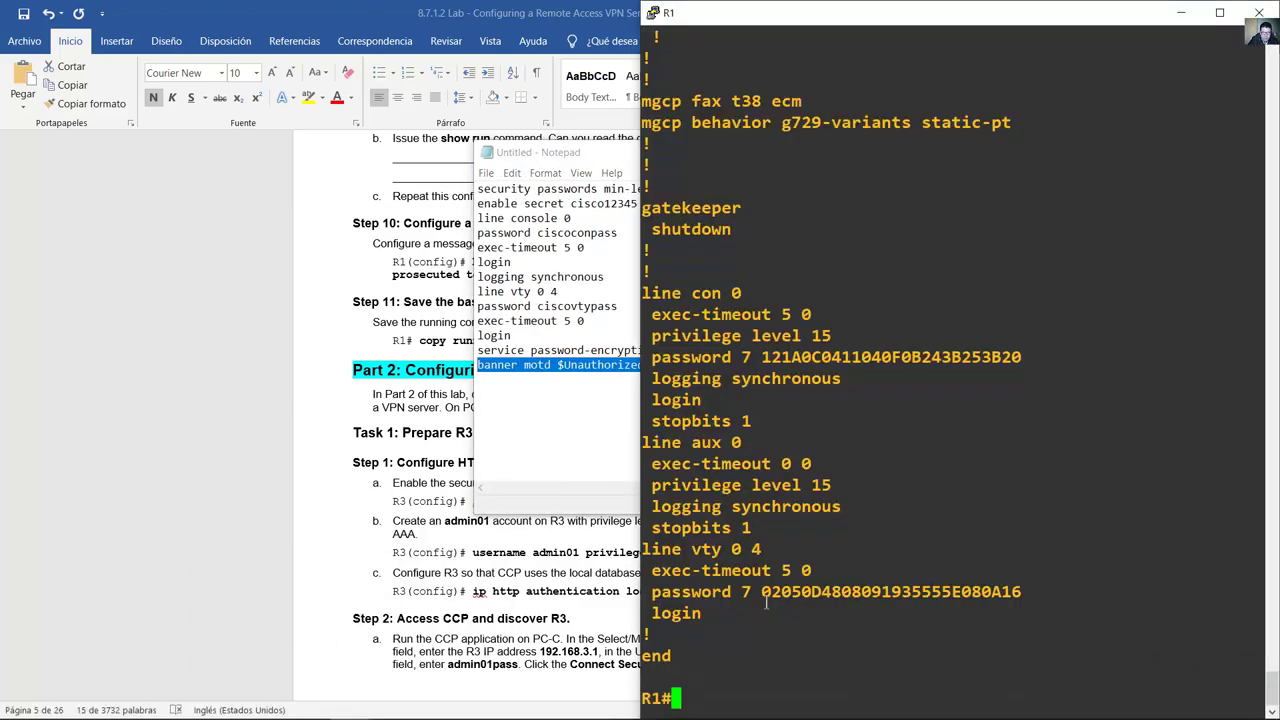
{"action": "type", "text": "conf term"}
{"action": "key", "text": "Return"}
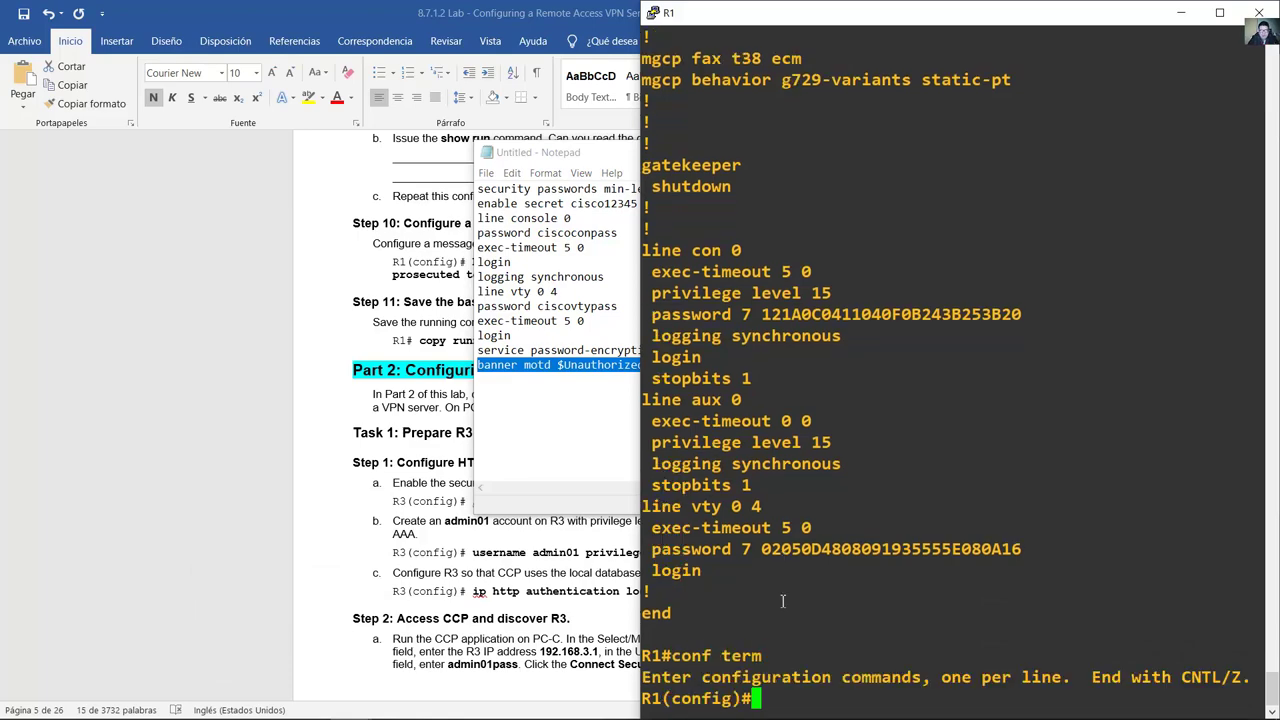
{"action": "right_click", "coordinate": [783, 600]}
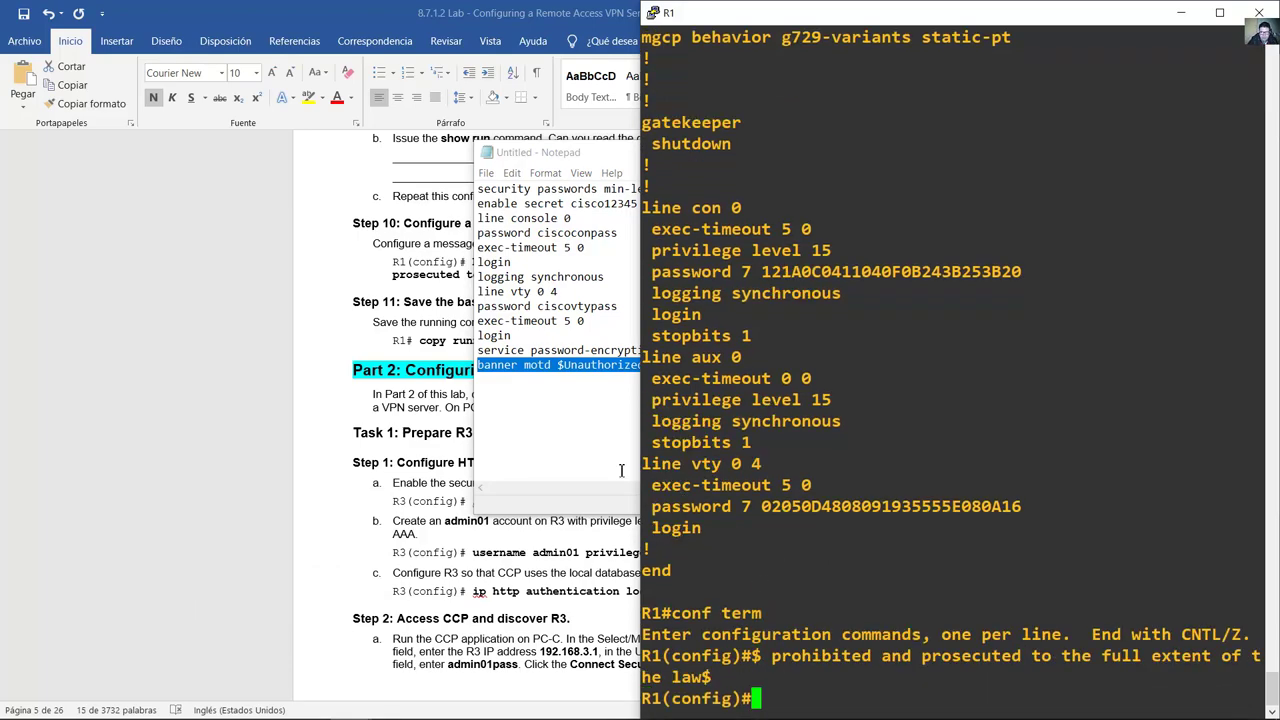
Step: Copy the banner line again and paste it into R3's global configuration, then return to the guide
{"action": "right_click", "coordinate": [606, 366]}
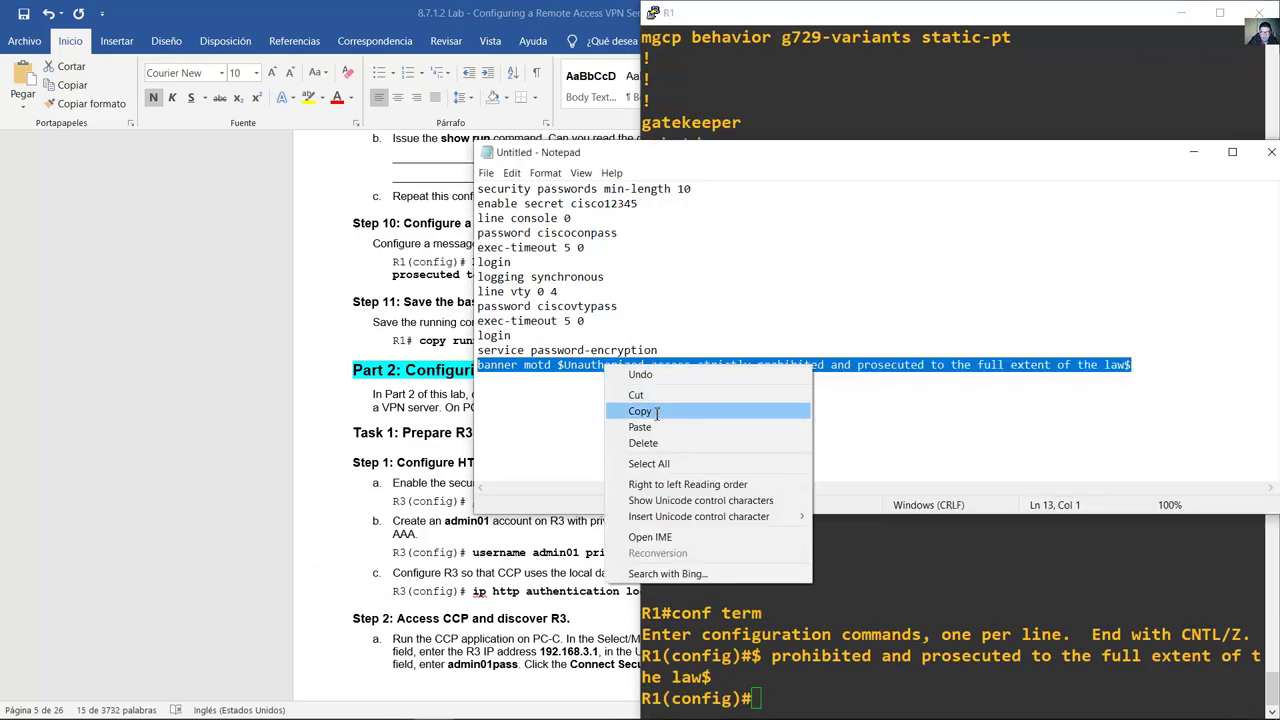
{"action": "left_click", "coordinate": [640, 411]}
{"action": "left_click", "coordinate": [350, 703]}
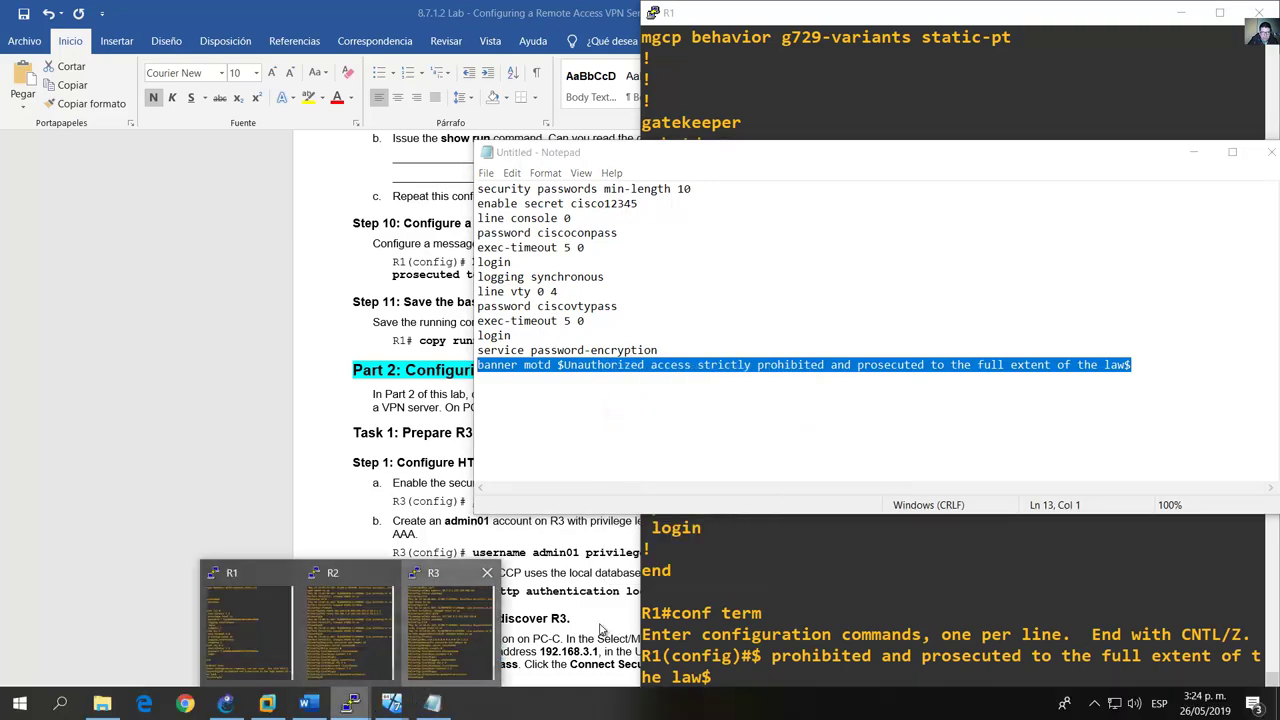
{"action": "left_click", "coordinate": [448, 625]}
{"action": "right_click", "coordinate": [903, 568]}
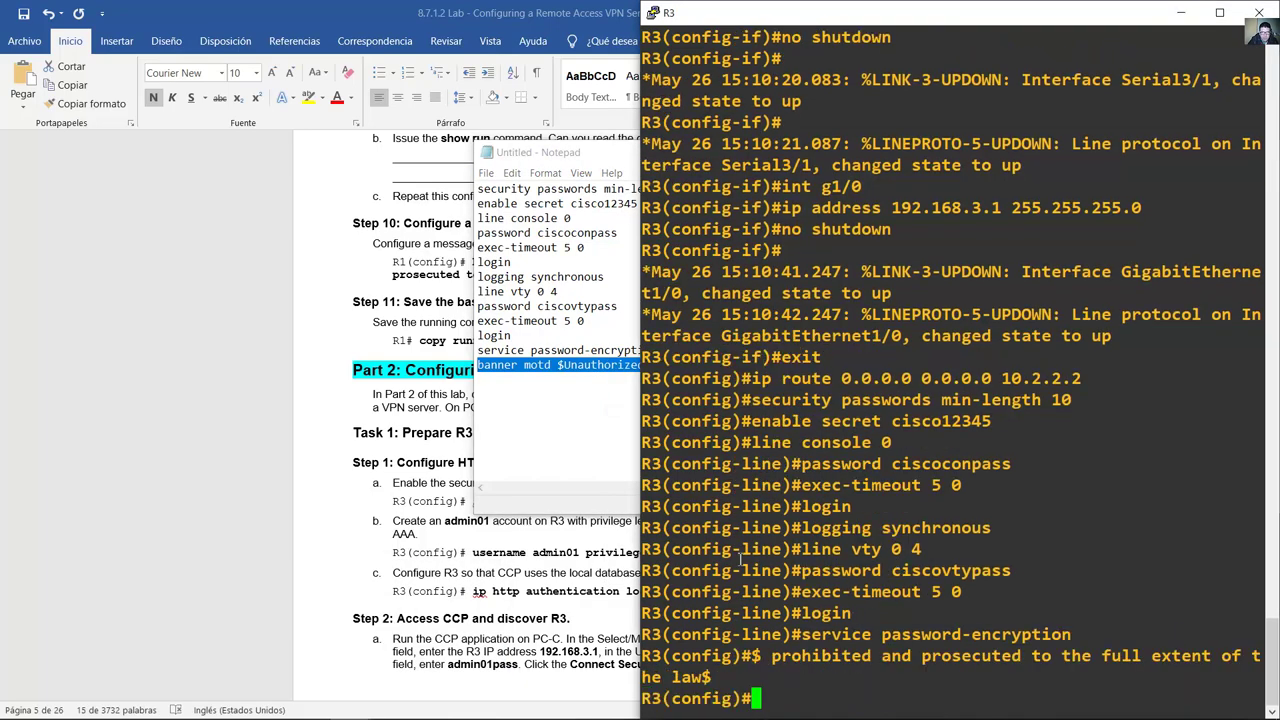
{"action": "left_click", "coordinate": [290, 363]}
Step: Scroll the lab guide to Part 2's 'Prepare R3 for CCP Access' task
{"action": "scroll", "coordinate": [644, 368], "scroll_direction": "down", "scroll_amount": 2}
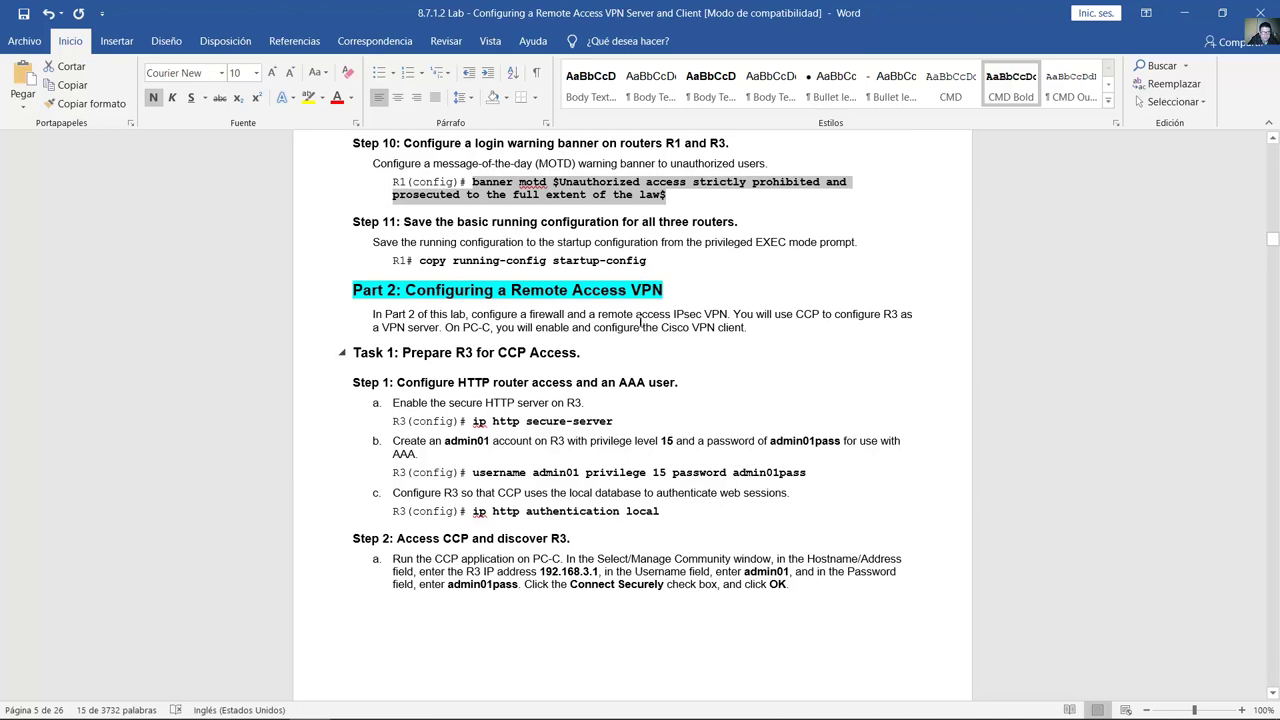
{"action": "scroll", "coordinate": [455, 250], "scroll_direction": "down", "scroll_amount": 2}
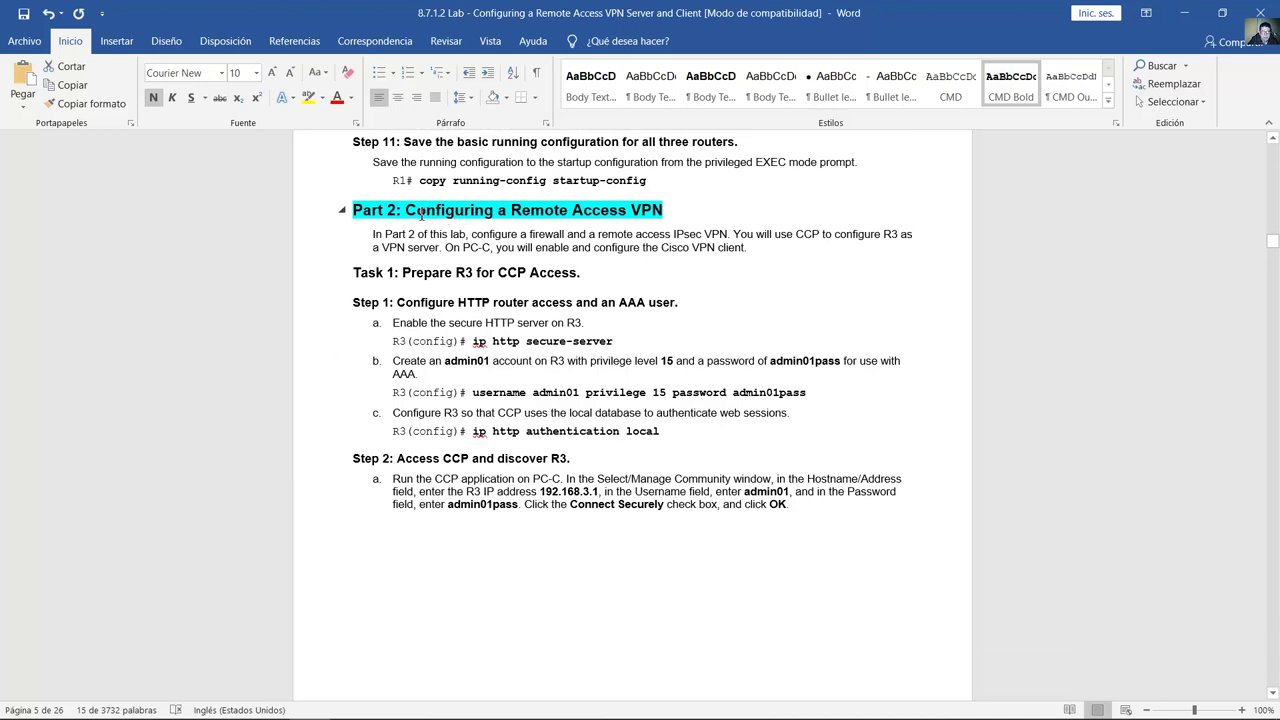
{"action": "left_click_drag", "start_coordinate": [502, 213], "coordinate": [664, 213]}
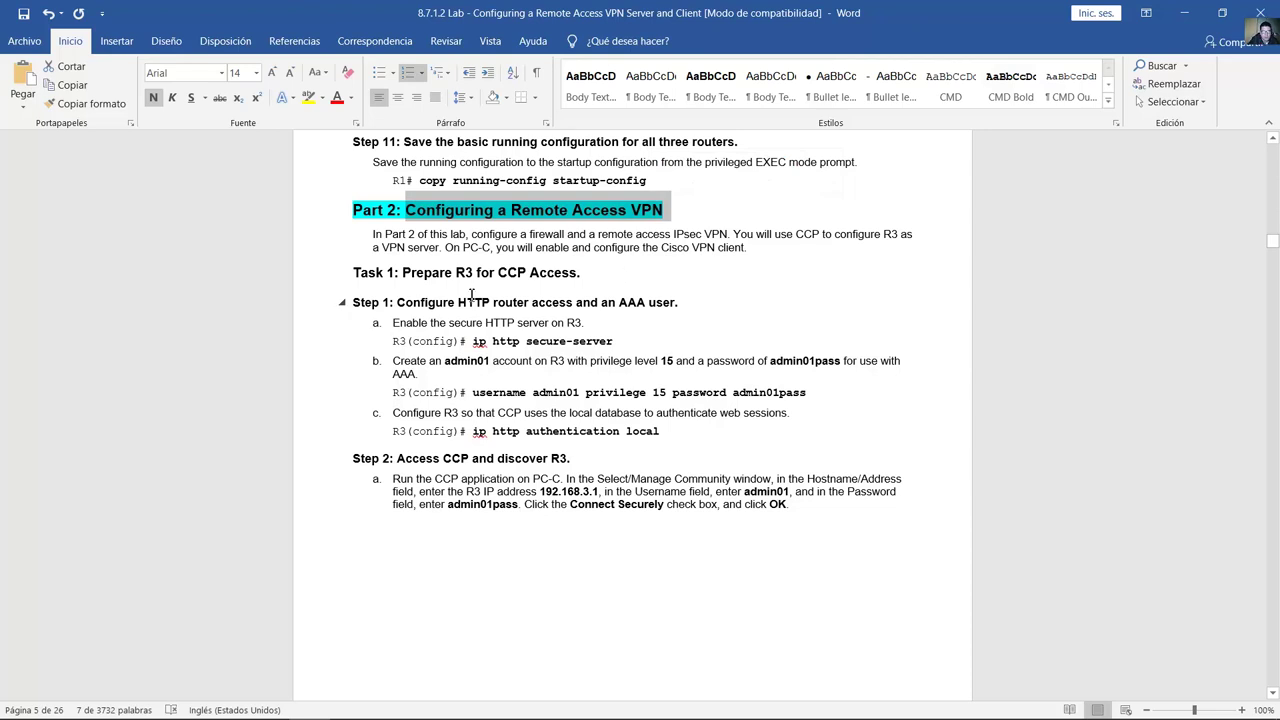
{"action": "triple_click", "coordinate": [490, 278]}
{"action": "left_click_drag", "start_coordinate": [403, 274], "coordinate": [581, 274]}
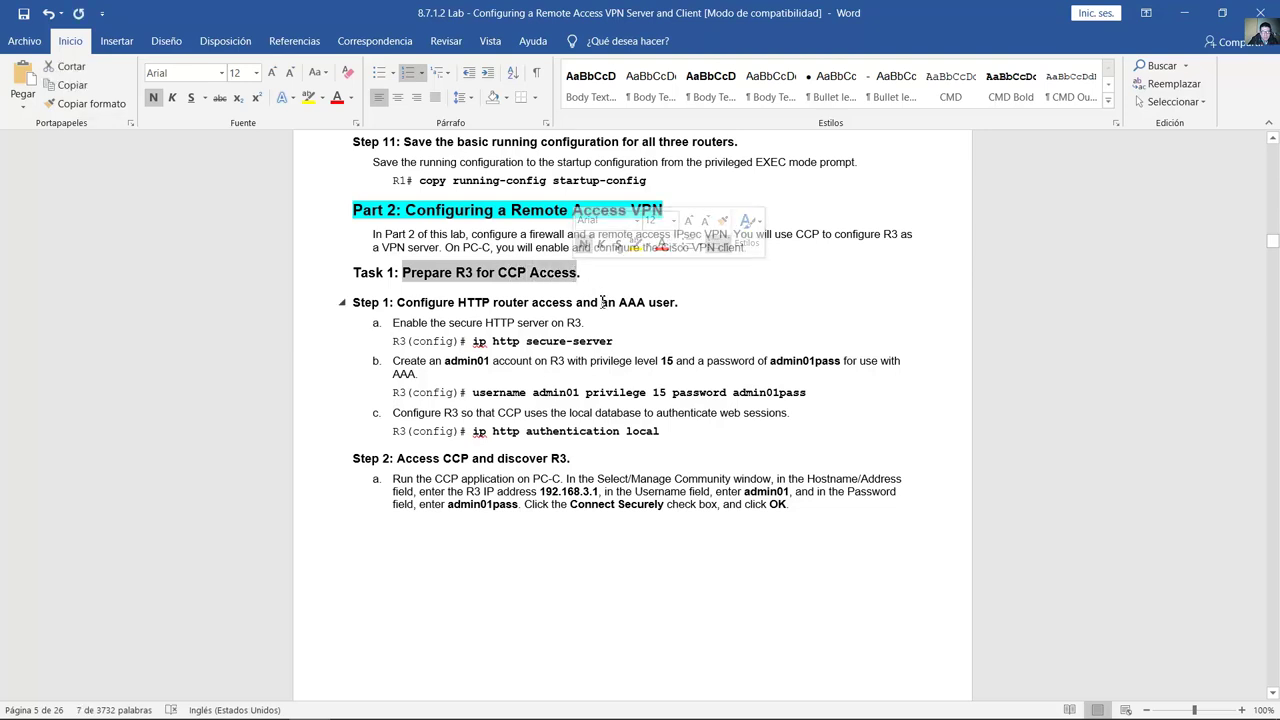
{"action": "left_click", "coordinate": [557, 326]}
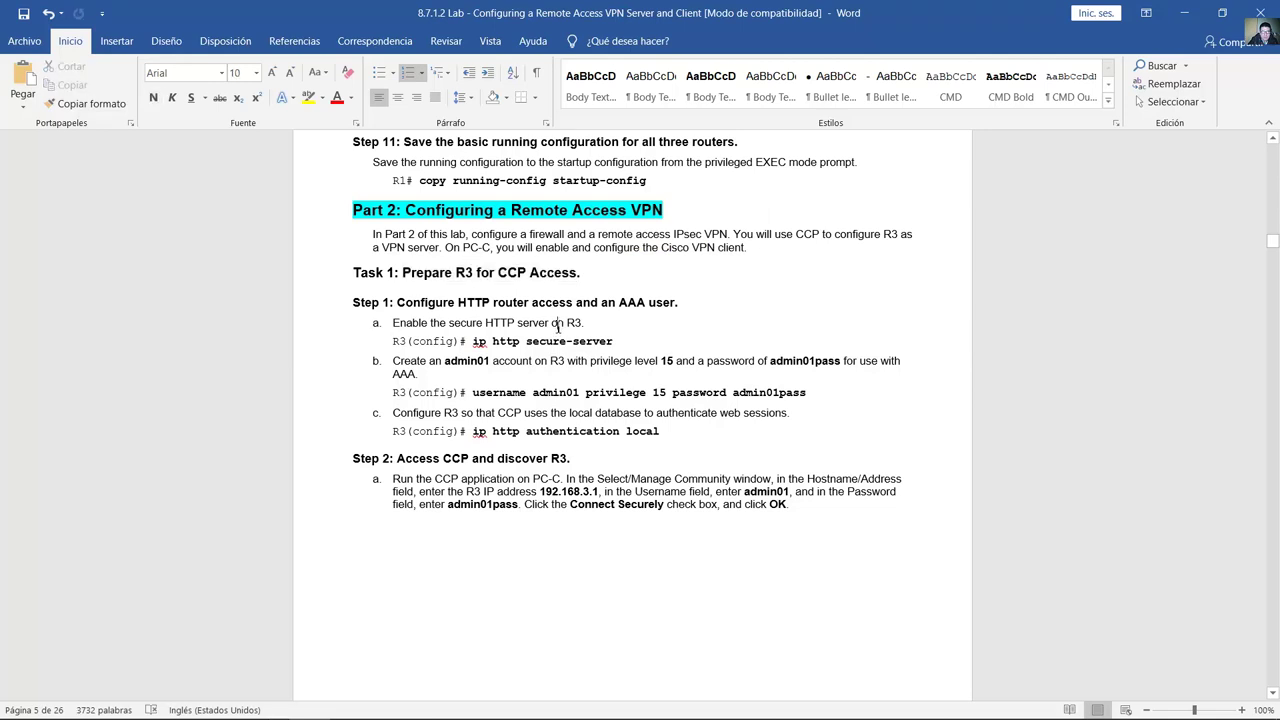
Step: Highlight the ip http secure-server command and bring up R3's terminal
{"action": "scroll", "coordinate": [558, 328], "scroll_direction": "down", "scroll_amount": 1}
{"action": "left_click_drag", "start_coordinate": [448, 301], "coordinate": [617, 301]}
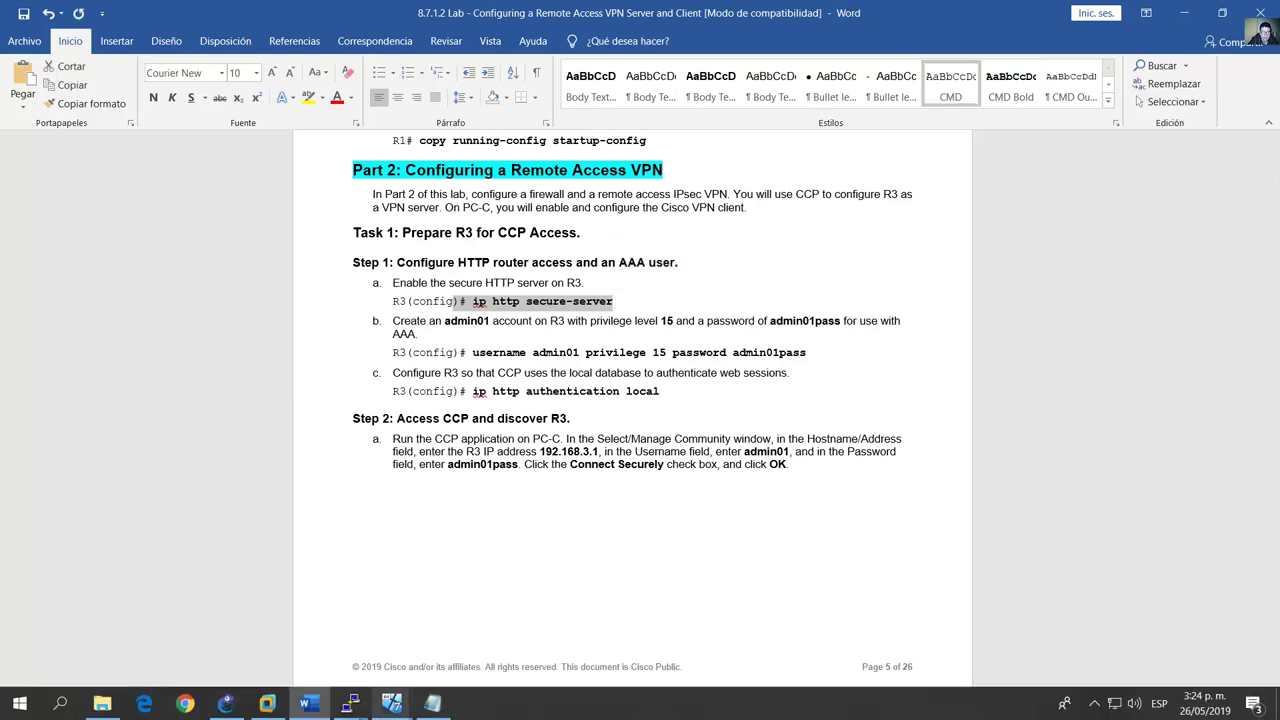
{"action": "mouse_move", "coordinate": [378, 708]}
{"action": "left_click", "coordinate": [445, 650]}
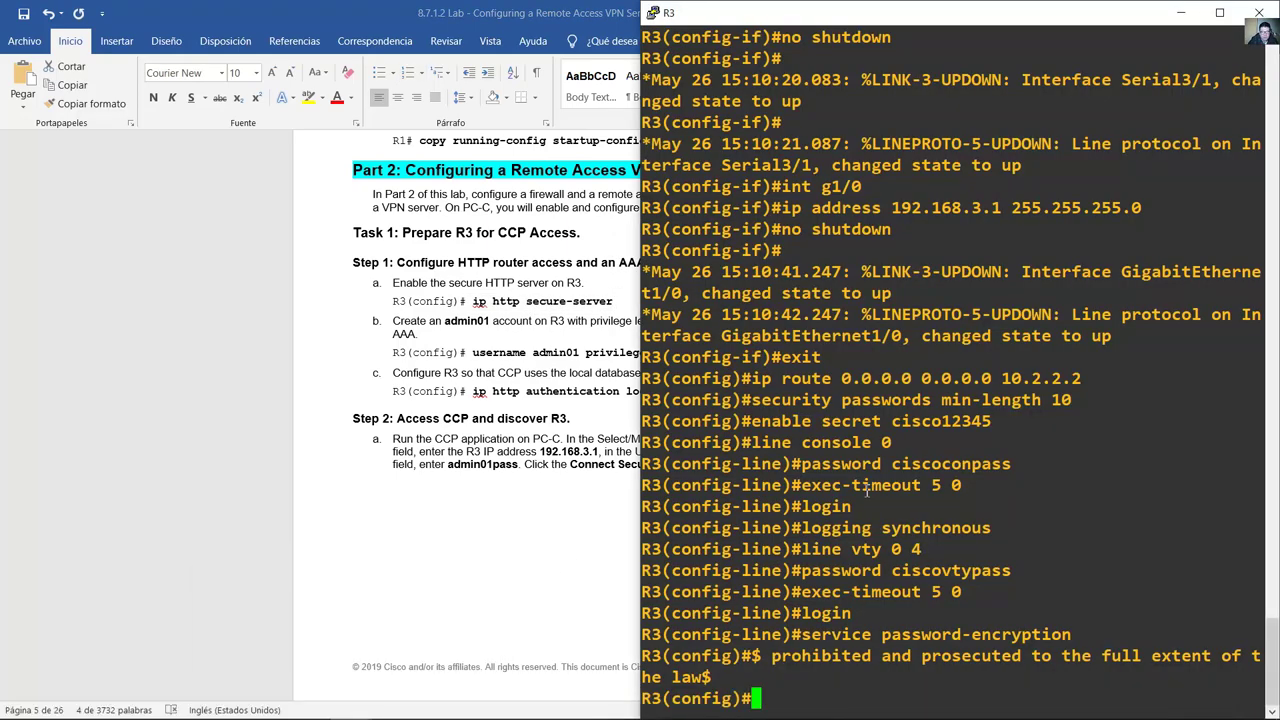
Step: Run ip http secure-server on R3, then recall it and edit it down to ip http server
{"action": "type", "text": "ip htt"}
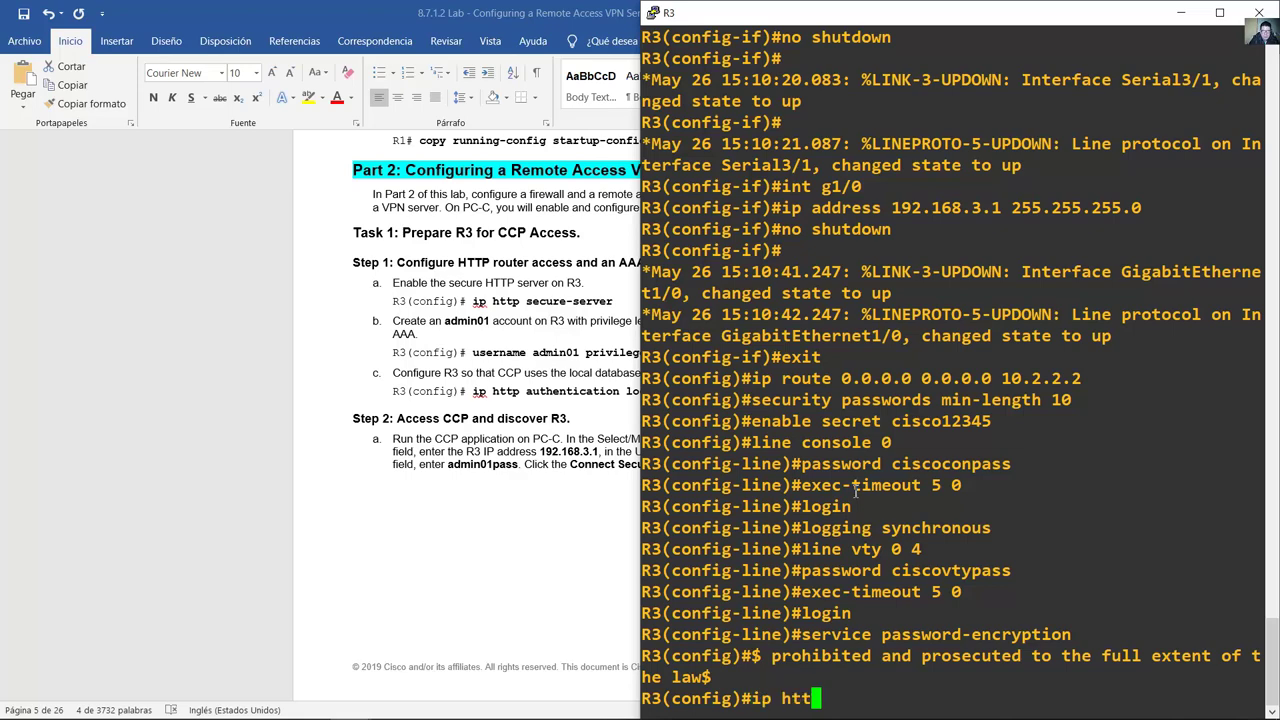
{"action": "type", "text": "p secure-server"}
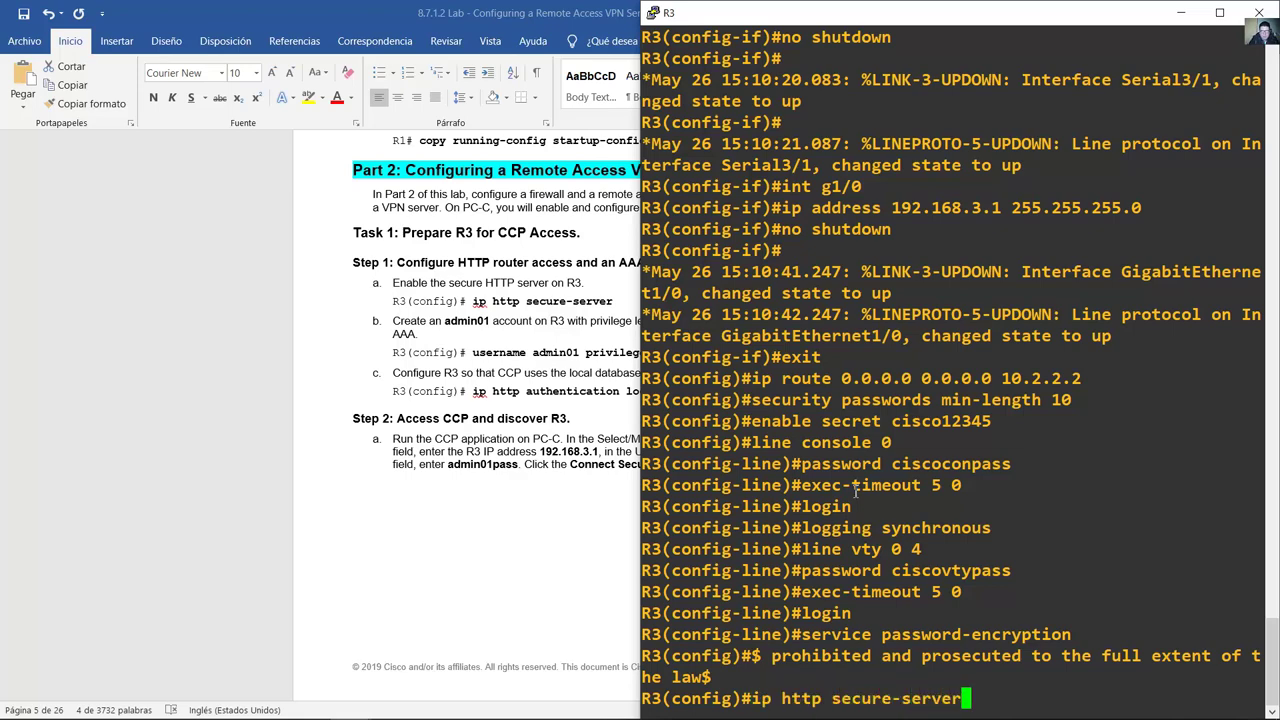
{"action": "key", "text": "Return"}
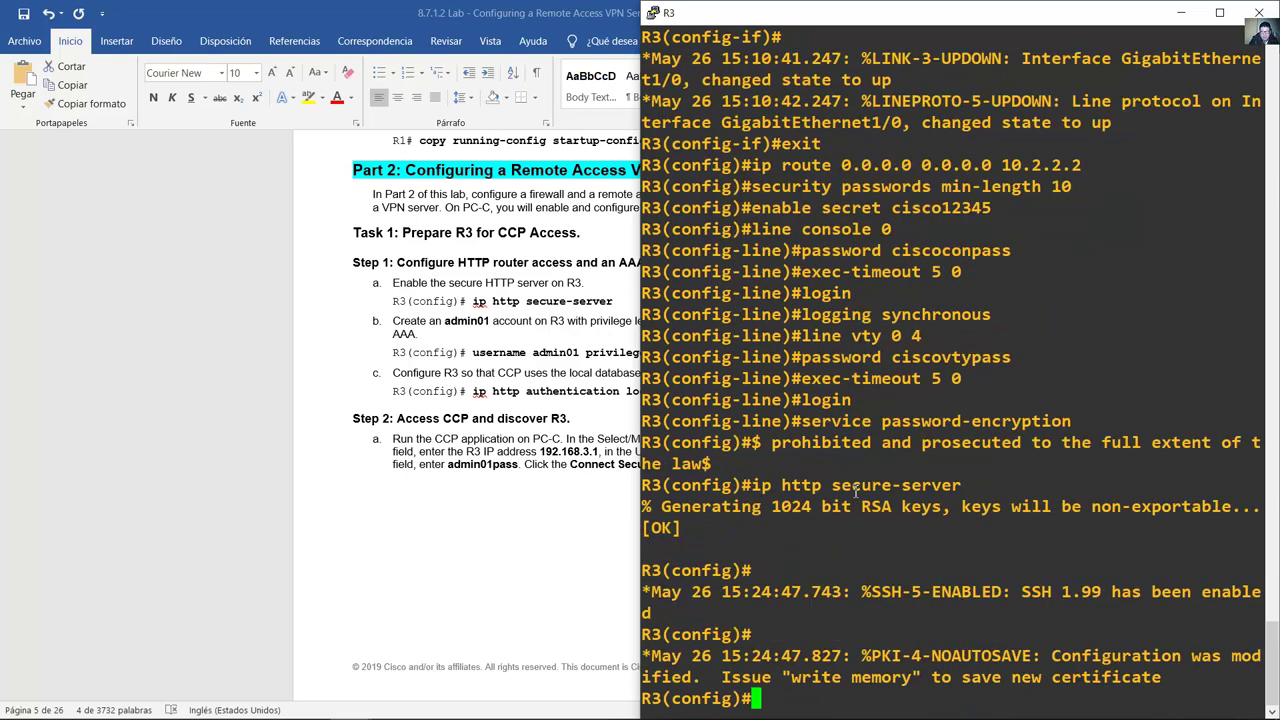
{"action": "key", "text": "Return"}
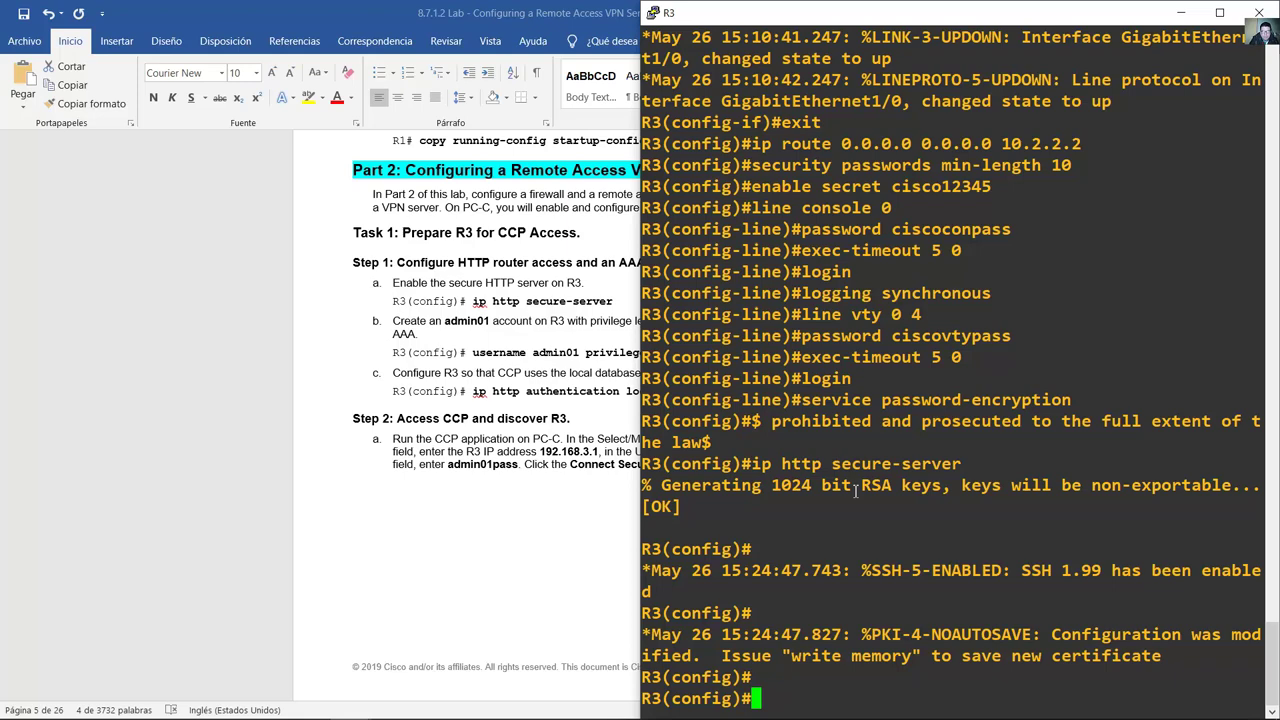
{"action": "key", "text": "Up"}
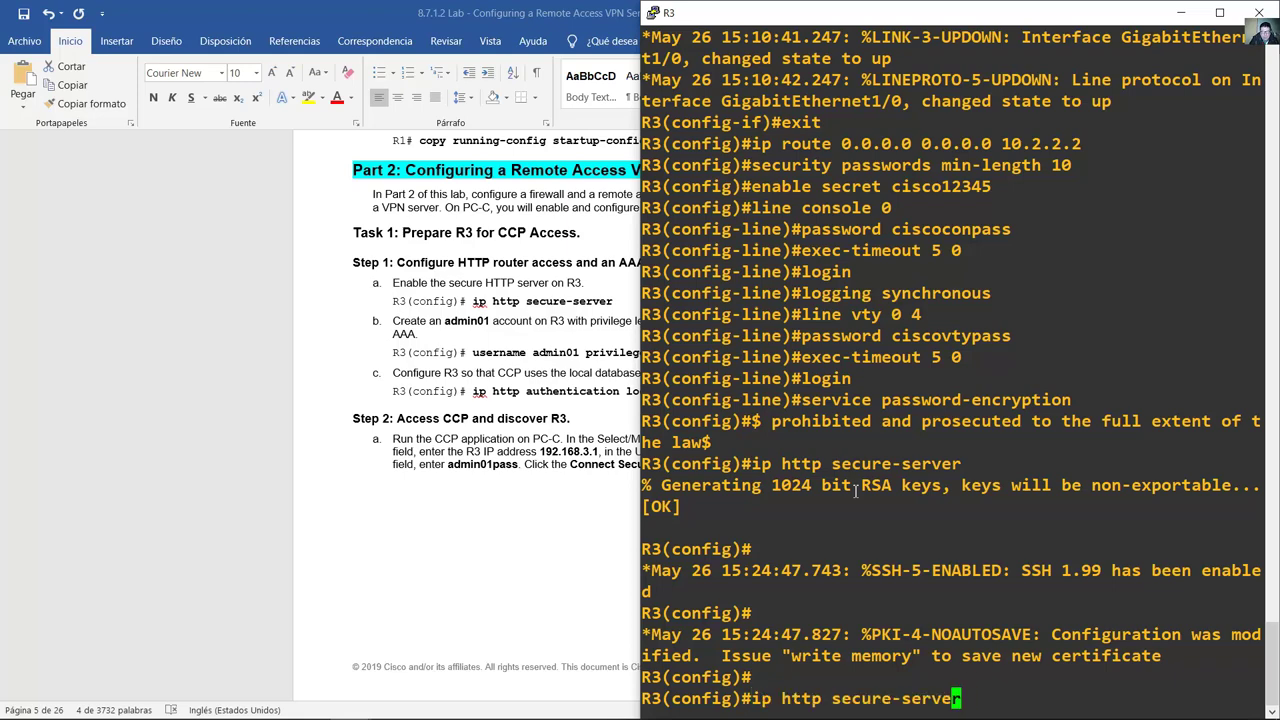
{"action": "key", "text": "Left"}
{"action": "key", "text": "Left"}
{"action": "key", "text": "Left"}
{"action": "key", "text": "Left"}
{"action": "key", "text": "Left"}
{"action": "key", "text": "BackSpace"}
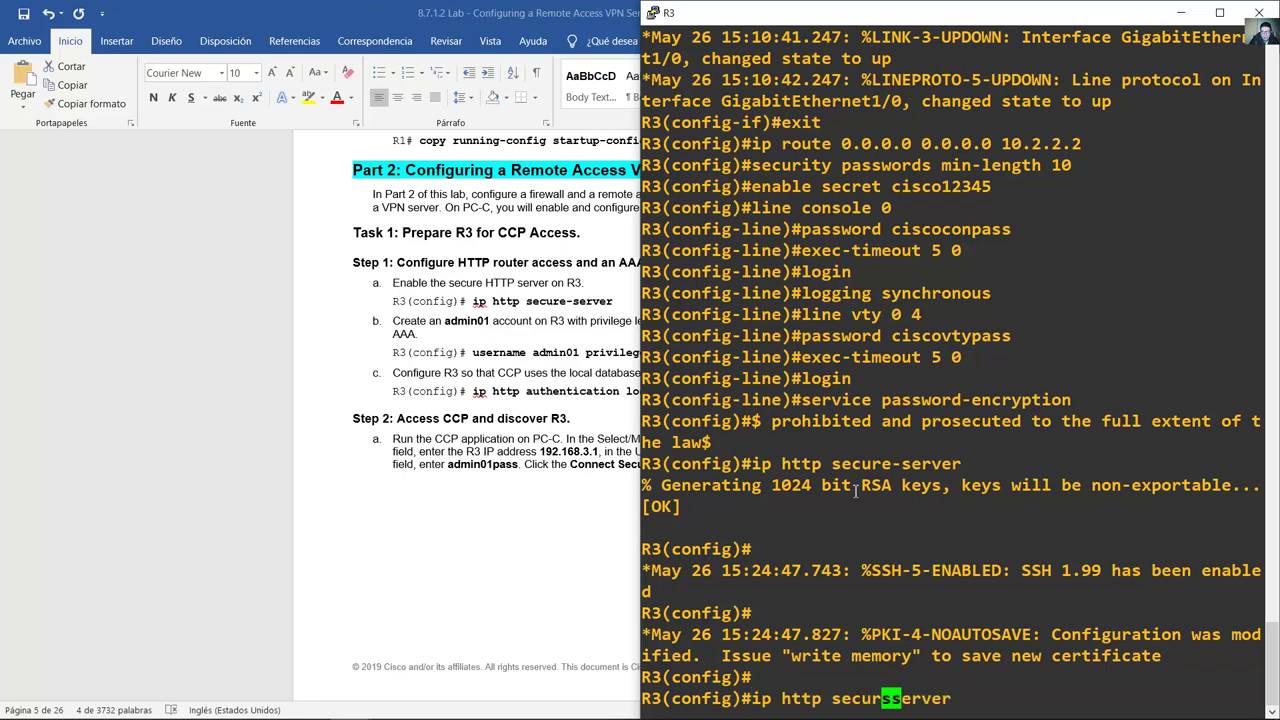
{"action": "key", "text": "BackSpace"}
{"action": "key", "text": "BackSpace"}
{"action": "key", "text": "BackSpace"}
{"action": "key", "text": "BackSpace"}
{"action": "key", "text": "BackSpace"}
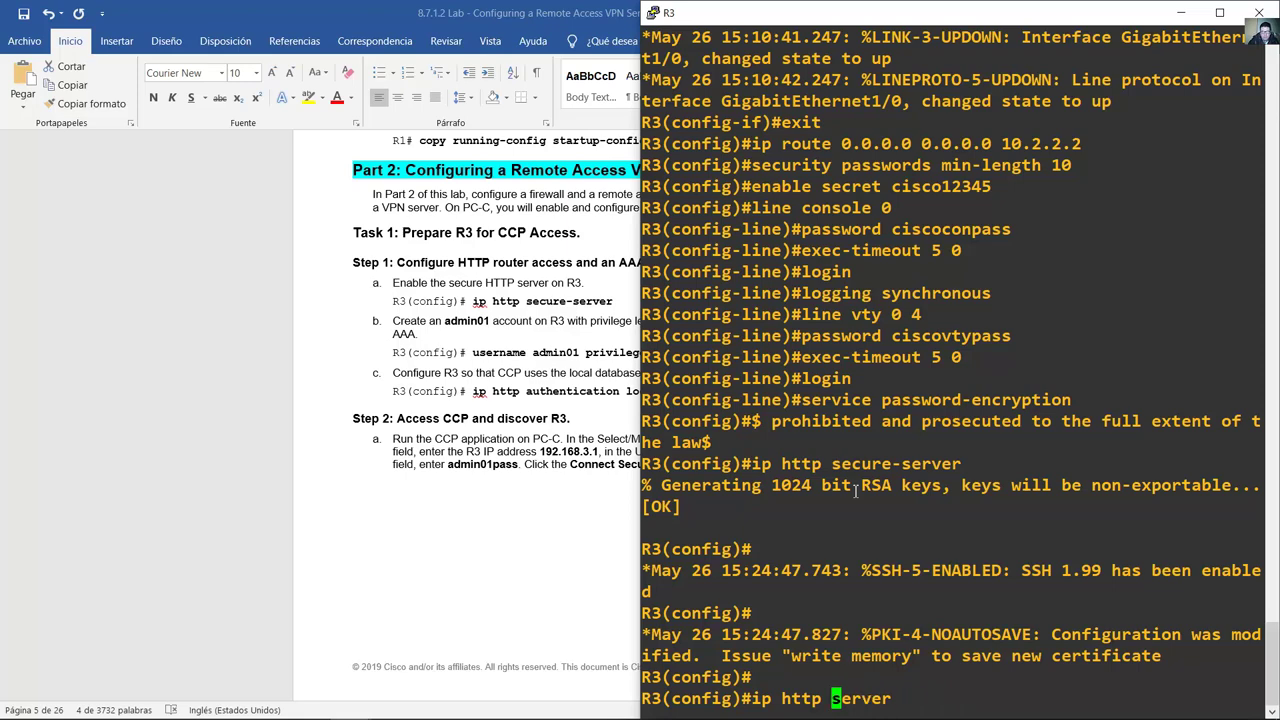
{"action": "key", "text": "Right"}
{"action": "key", "text": "Right"}
{"action": "key", "text": "Right"}
{"action": "key", "text": "Right"}
{"action": "key", "text": "Right"}
{"action": "key", "text": "Right"}
Step: Check the lab guide and mark the ip http secure-server line in R3's console
{"action": "left_click_drag", "start_coordinate": [1260, 698], "coordinate": [761, 688]}
{"action": "left_click", "coordinate": [541, 333]}
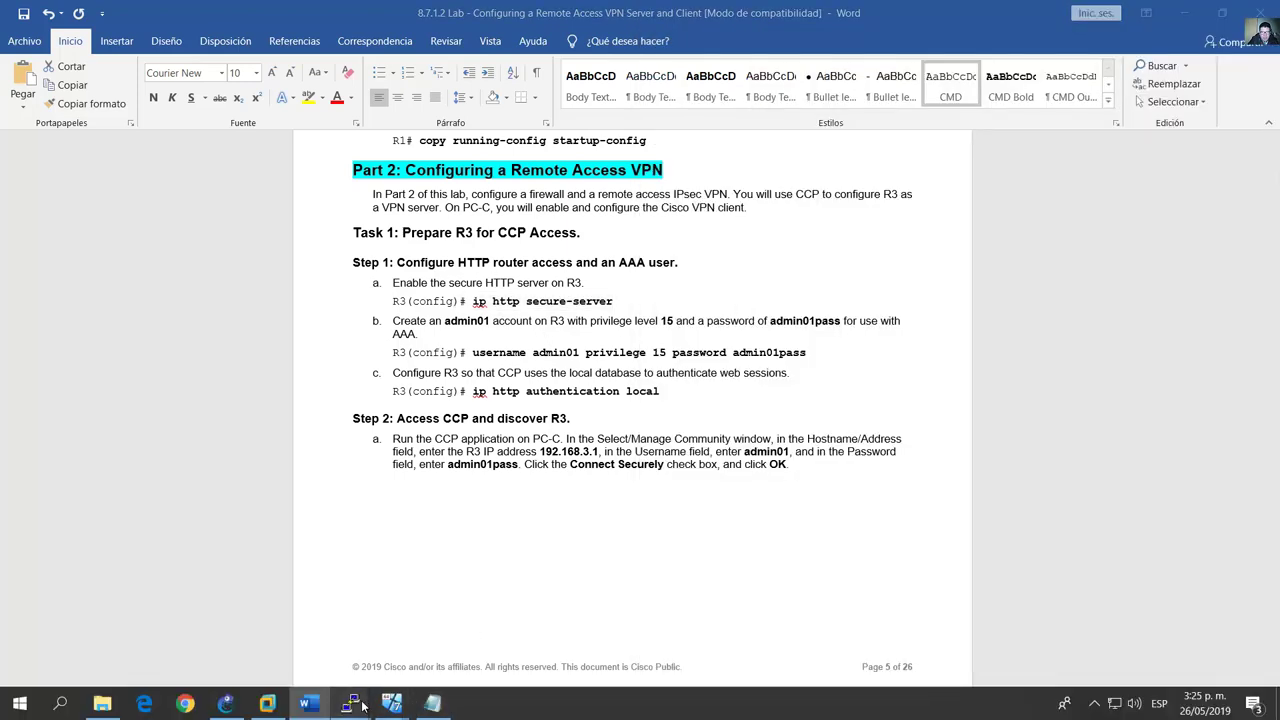
{"action": "mouse_move", "coordinate": [352, 704]}
{"action": "left_click", "coordinate": [418, 642]}
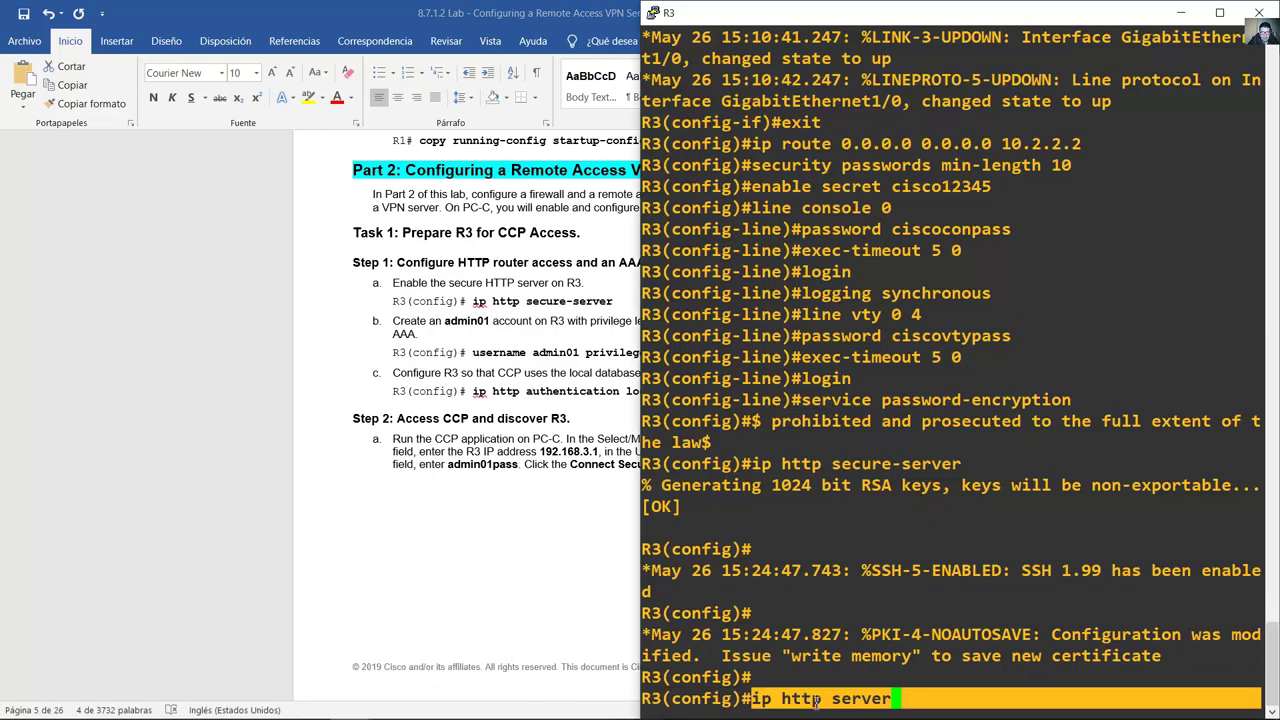
{"action": "left_click", "coordinate": [905, 698]}
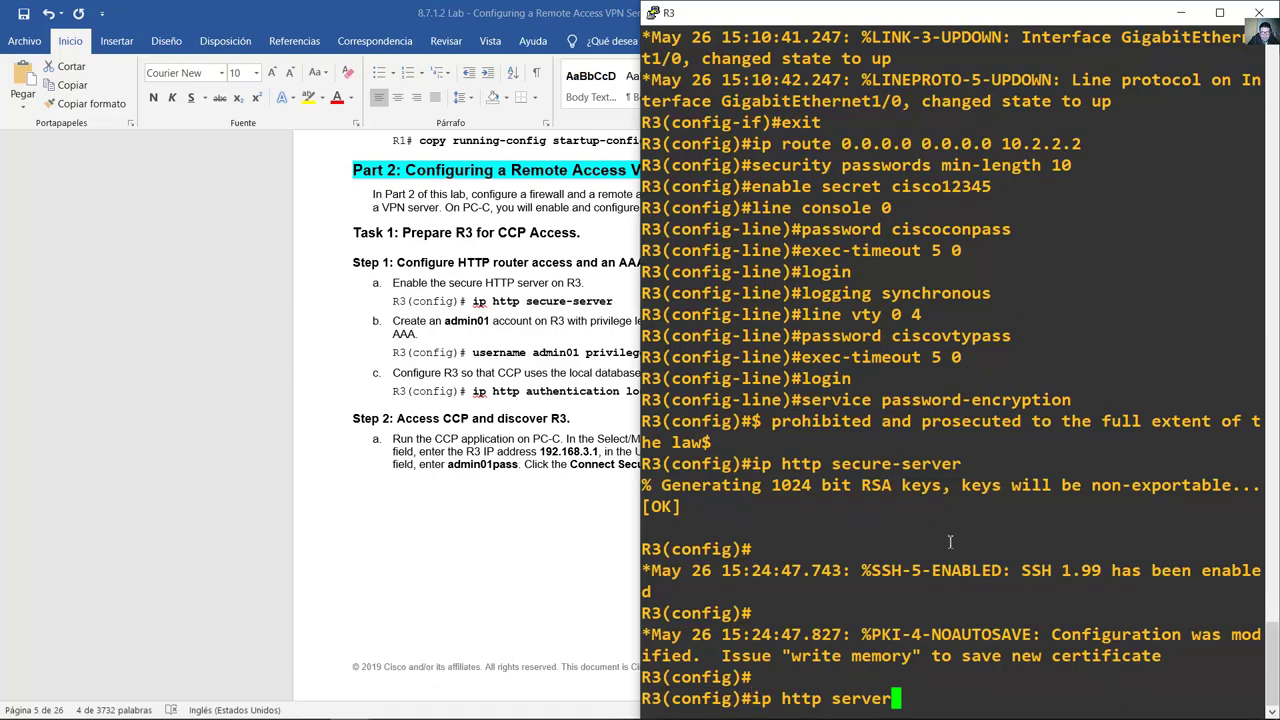
{"action": "left_click_drag", "start_coordinate": [751, 463], "coordinate": [967, 463]}
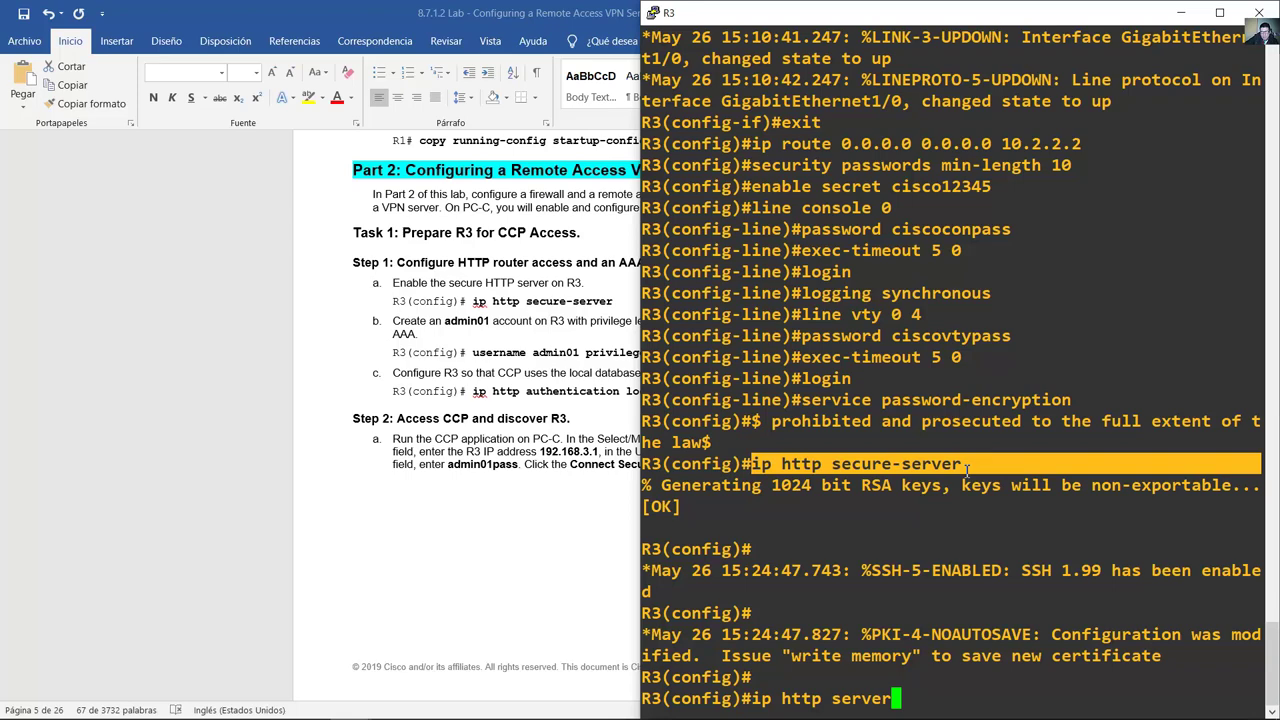
{"action": "left_click", "coordinate": [967, 468]}
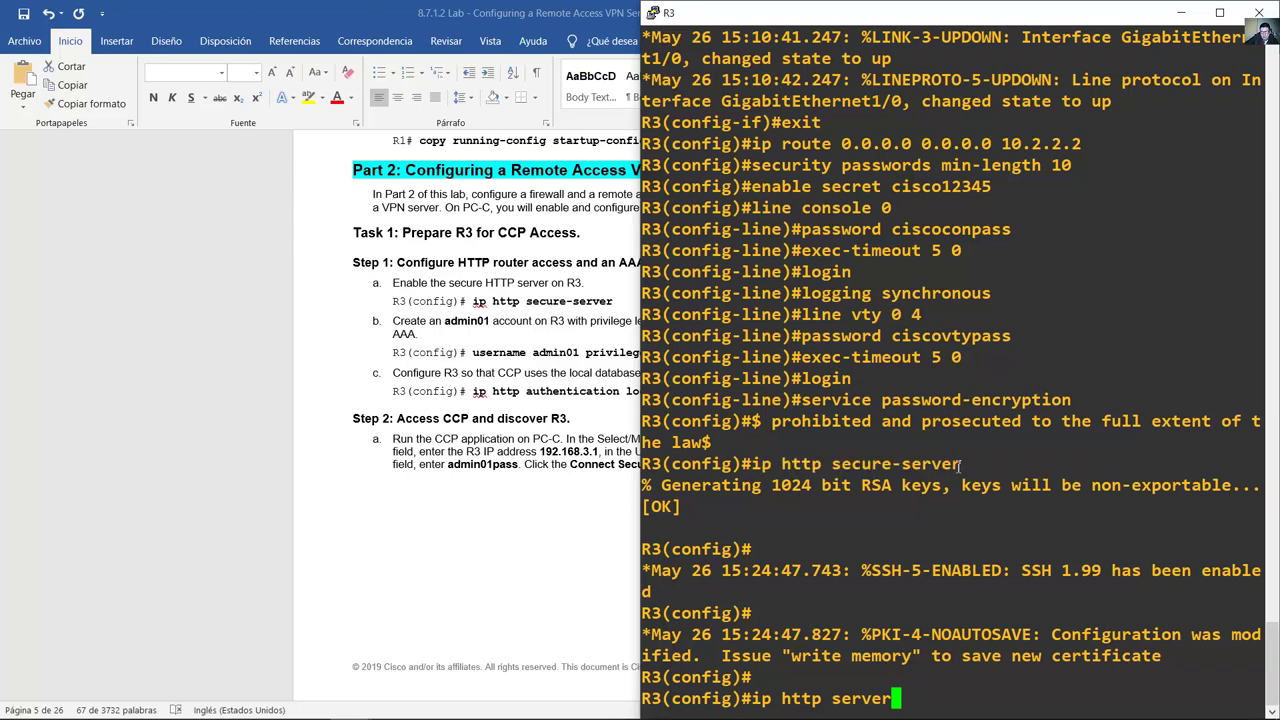
{"action": "left_click_drag", "start_coordinate": [960, 466], "coordinate": [754, 463]}
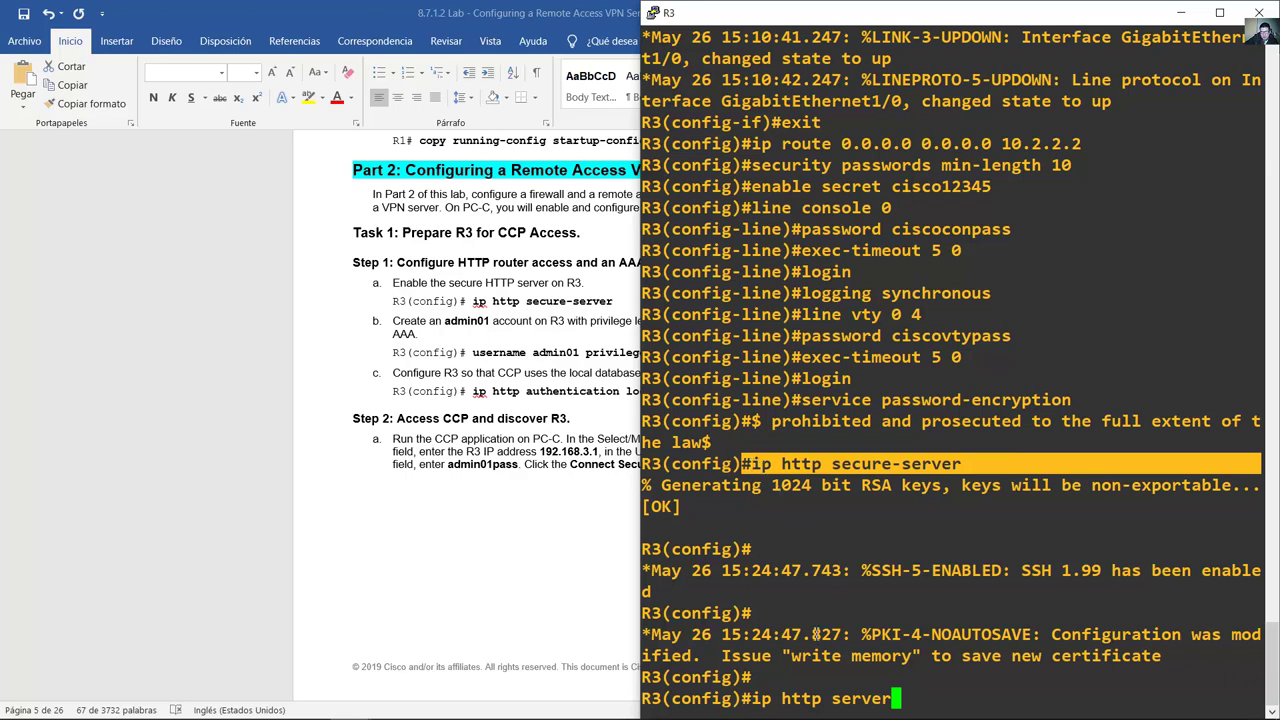
Step: Run the pending ip http server command on R3
{"action": "left_click_drag", "start_coordinate": [757, 699], "coordinate": [895, 700]}
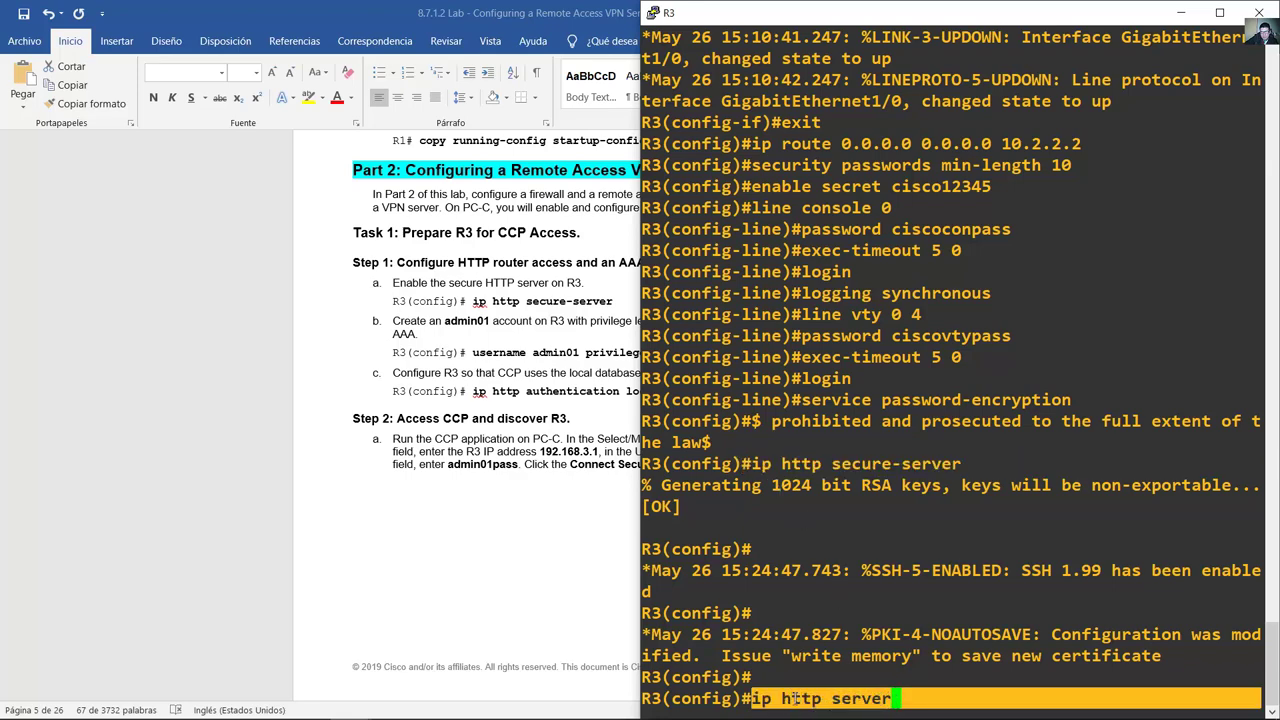
{"action": "left_click", "coordinate": [910, 698]}
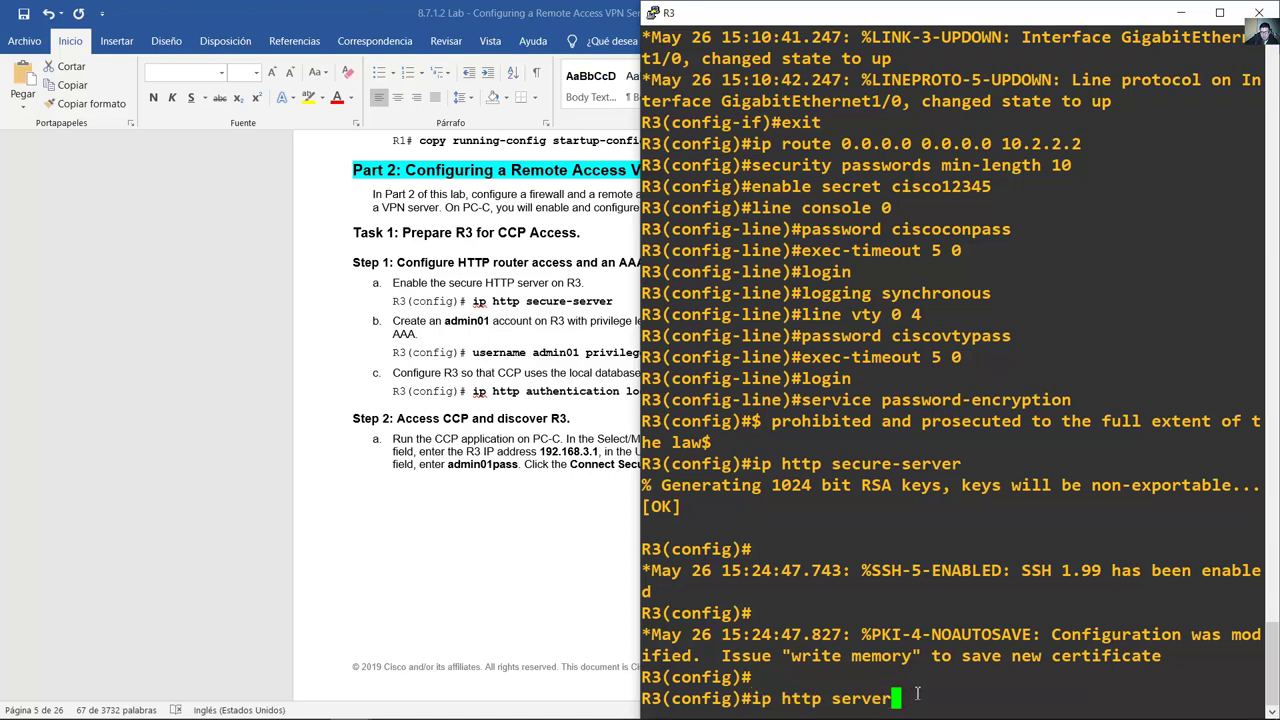
{"action": "left_click_drag", "start_coordinate": [895, 700], "coordinate": [762, 703]}
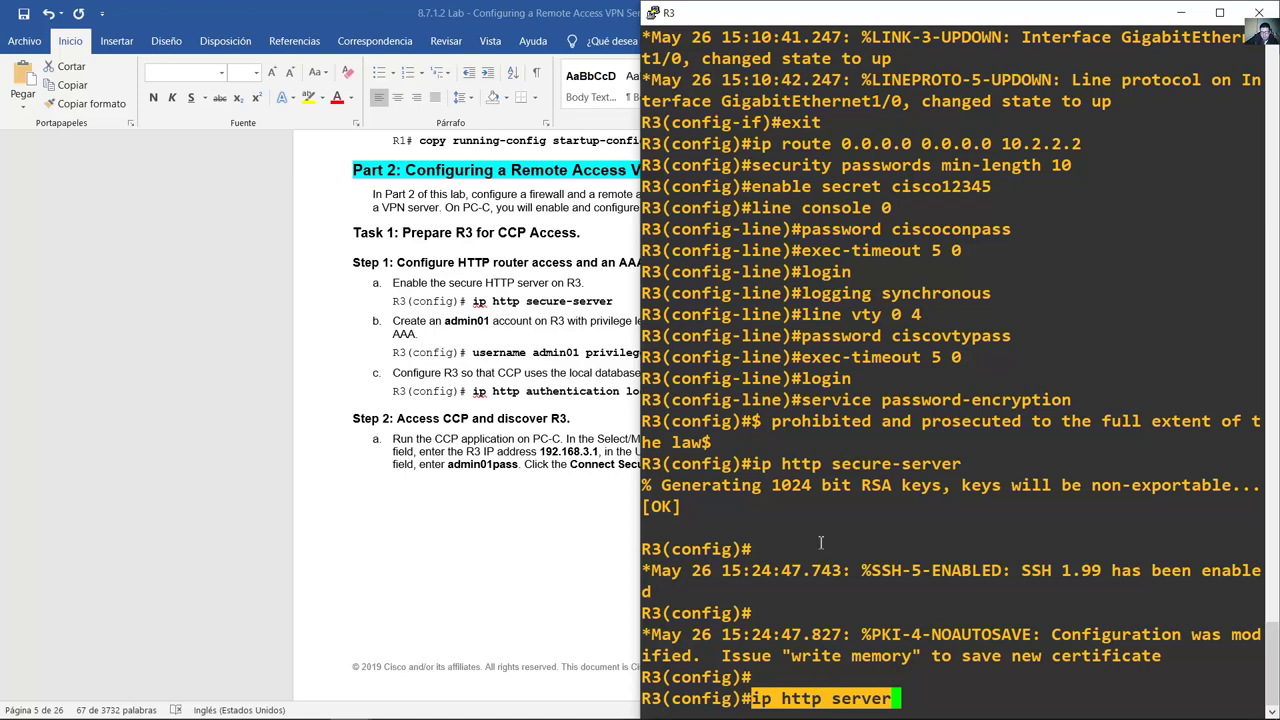
{"action": "left_click_drag", "start_coordinate": [764, 464], "coordinate": [944, 466]}
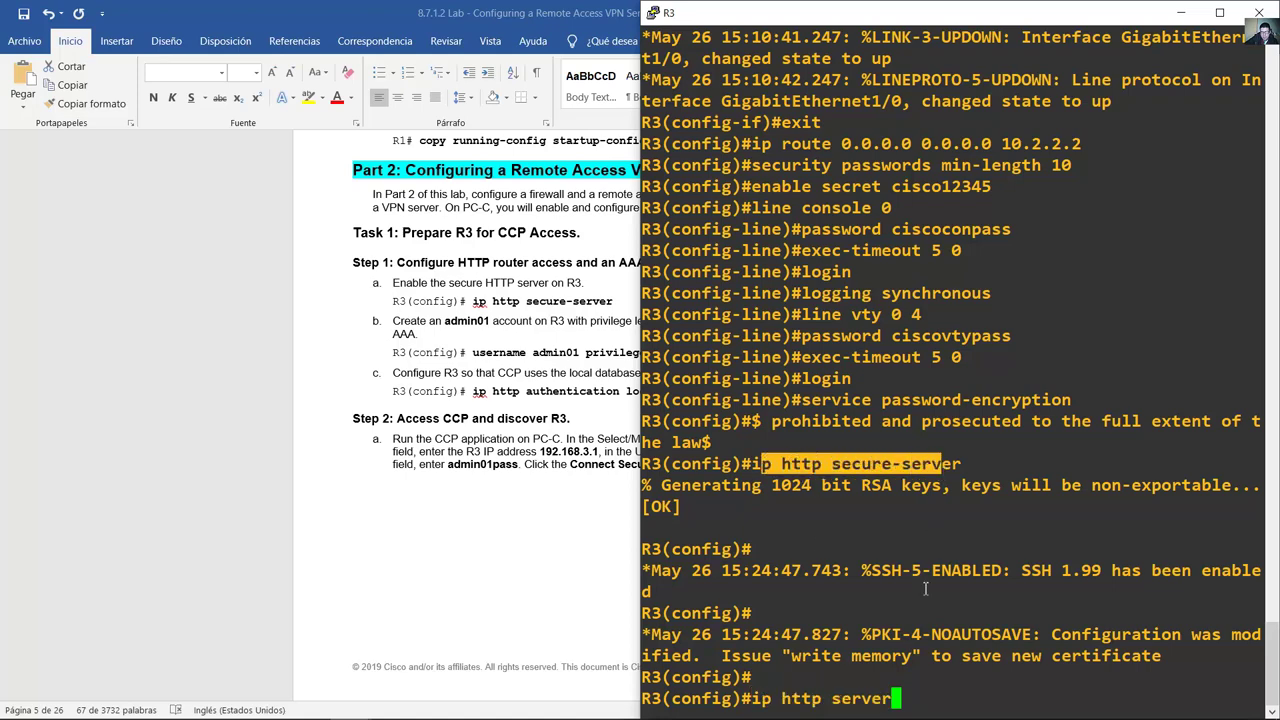
{"action": "left_click", "coordinate": [945, 684]}
{"action": "key", "text": "Return"}
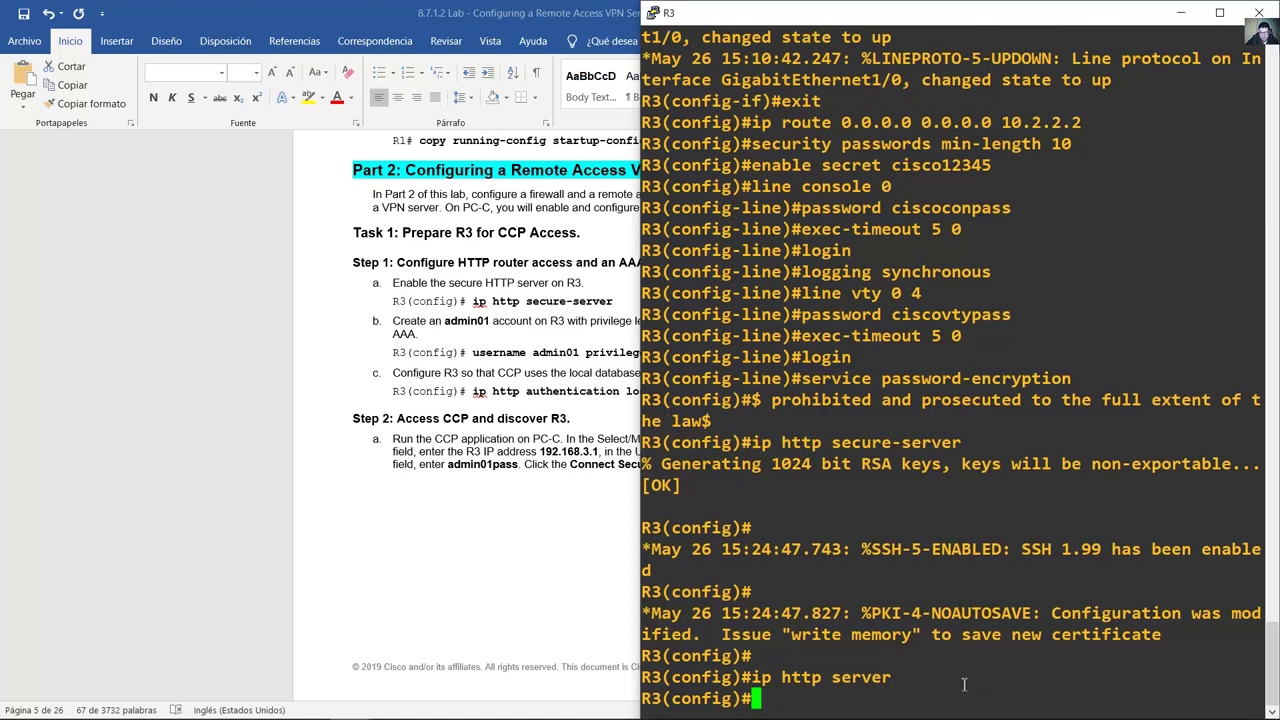
{"action": "left_click", "coordinate": [505, 360]}
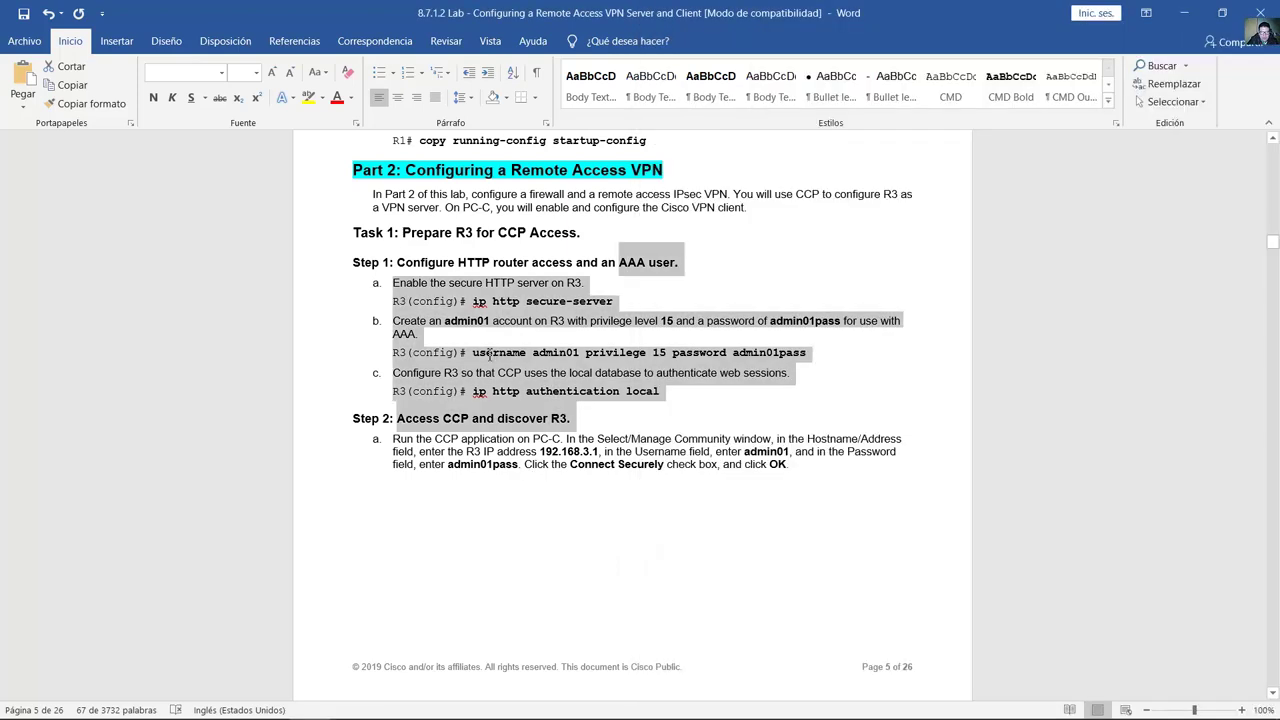
Step: Enter username admin01 at privilege 15 with the lab password on R3
{"action": "left_click", "coordinate": [479, 357]}
{"action": "left_click_drag", "start_coordinate": [576, 358], "coordinate": [785, 360]}
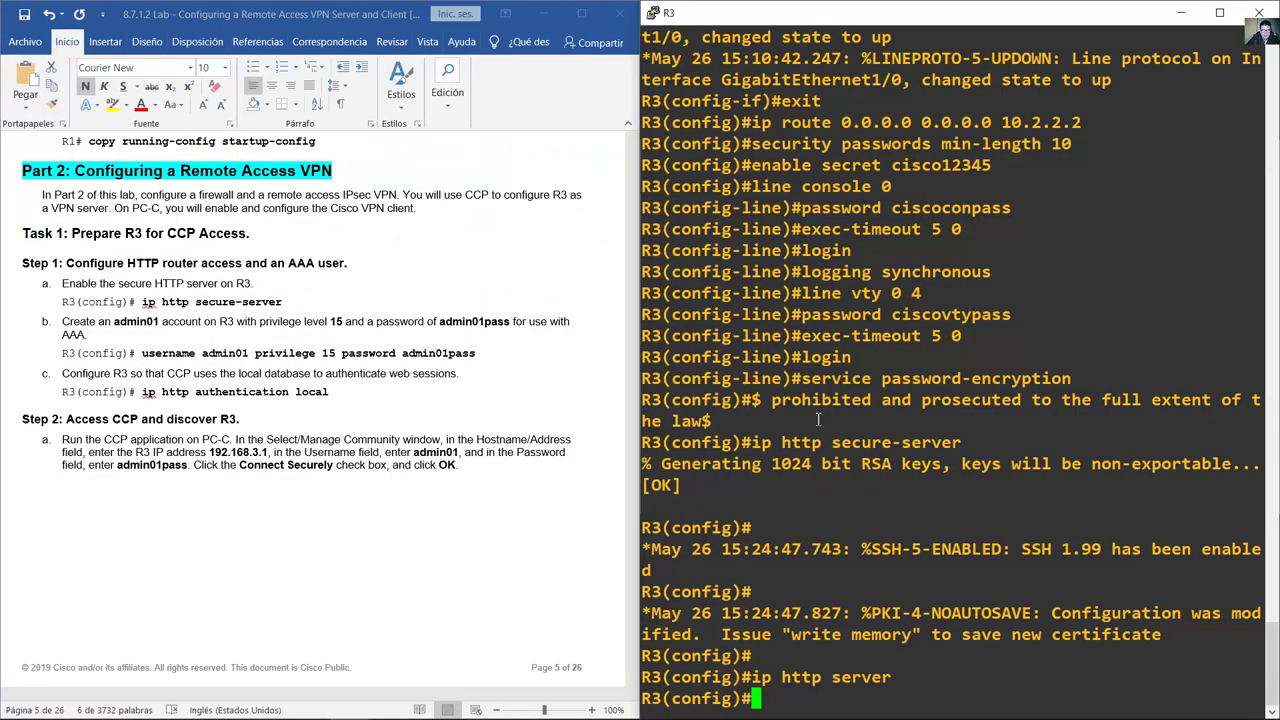
{"action": "type", "text": "username admin"}
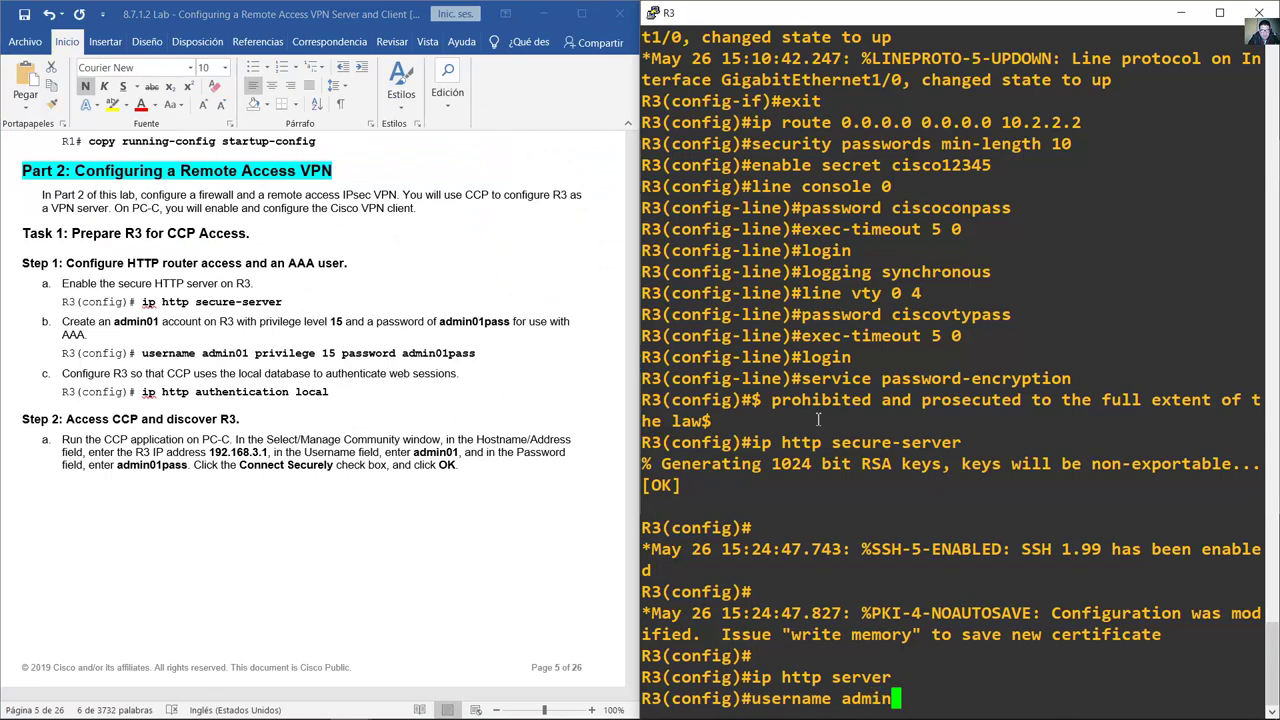
{"action": "type", "text": "01 priv"}
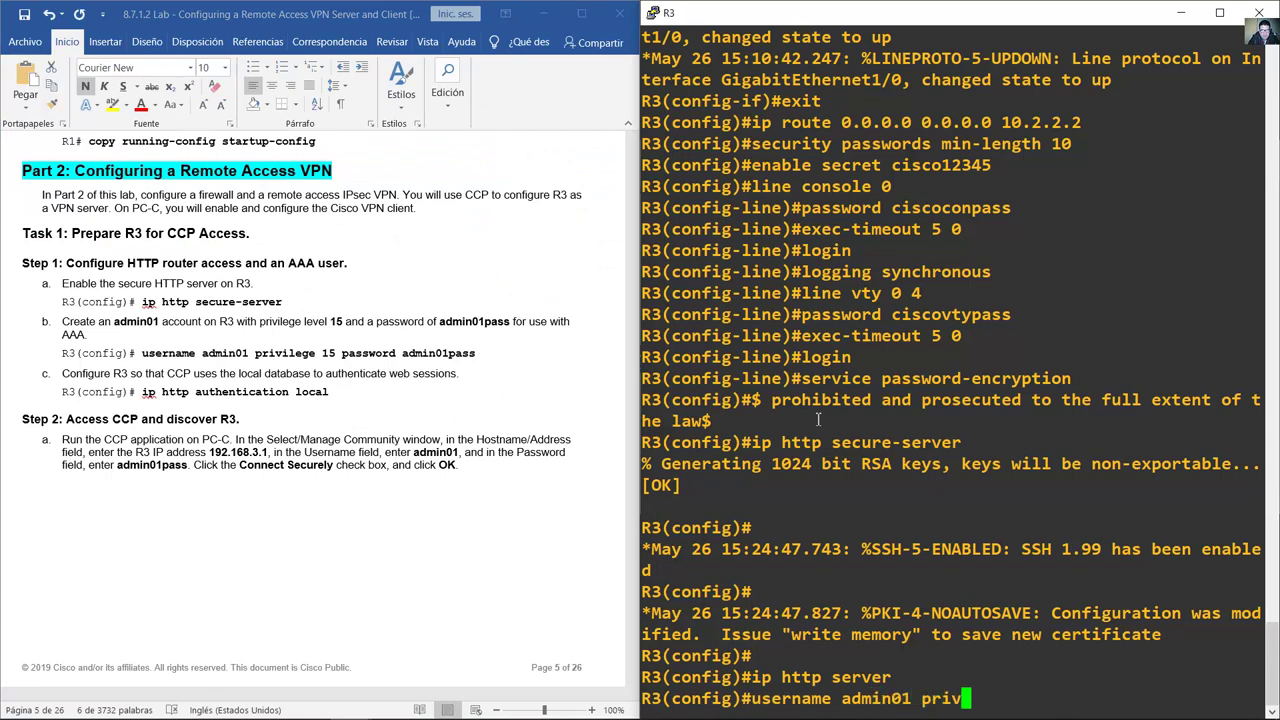
{"action": "type", "text": "eliege 15"}
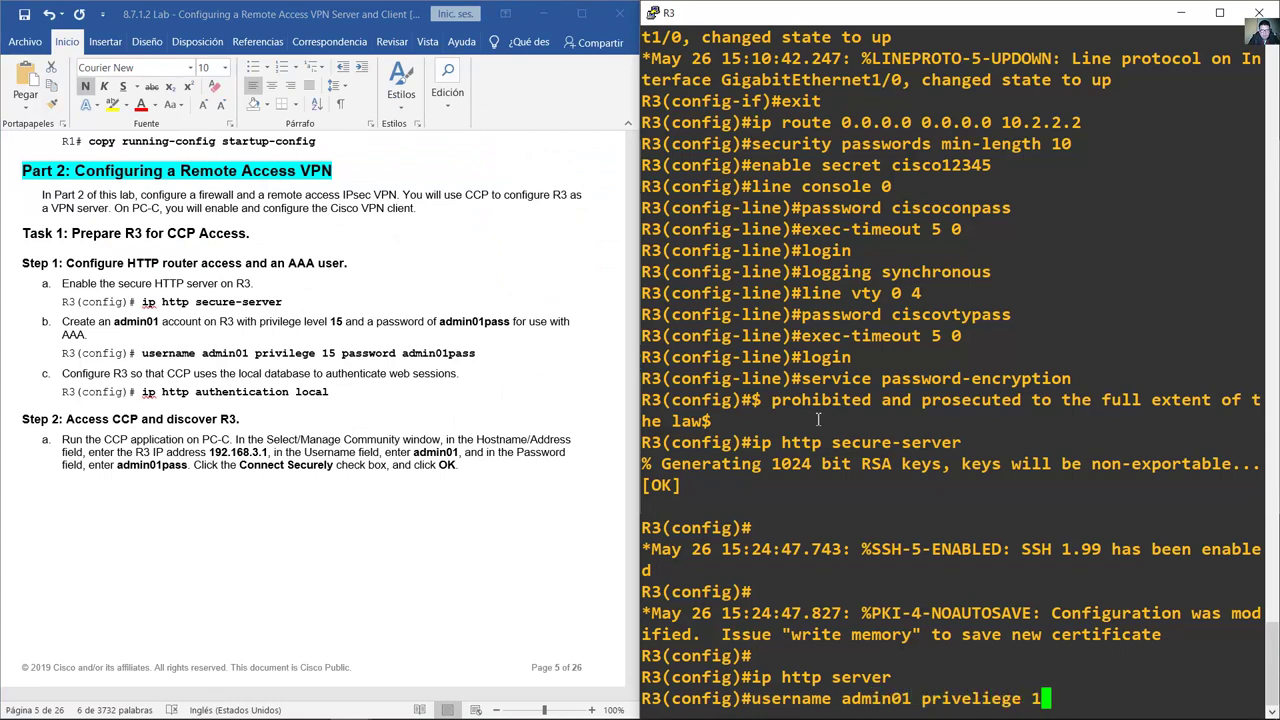
{"action": "key", "text": "Left"}
{"action": "key", "text": "Left"}
{"action": "key", "text": "Left"}
{"action": "key", "text": "Left"}
{"action": "key", "text": "Left"}
{"action": "key", "text": "Left"}
{"action": "key", "text": "Left"}
{"action": "key", "text": "Left"}
{"action": "key", "text": "BackSpace"}
{"action": "type", "text": "i"}
{"action": "key", "text": "Right"}
{"action": "key", "text": "Right"}
{"action": "key", "text": "Right"}
{"action": "key", "text": "Right"}
{"action": "key", "text": "Right"}
{"action": "key", "text": "Right"}
{"action": "key", "text": "Right"}
{"action": "key", "text": "Right"}
{"action": "type", "text": "password admin01"}
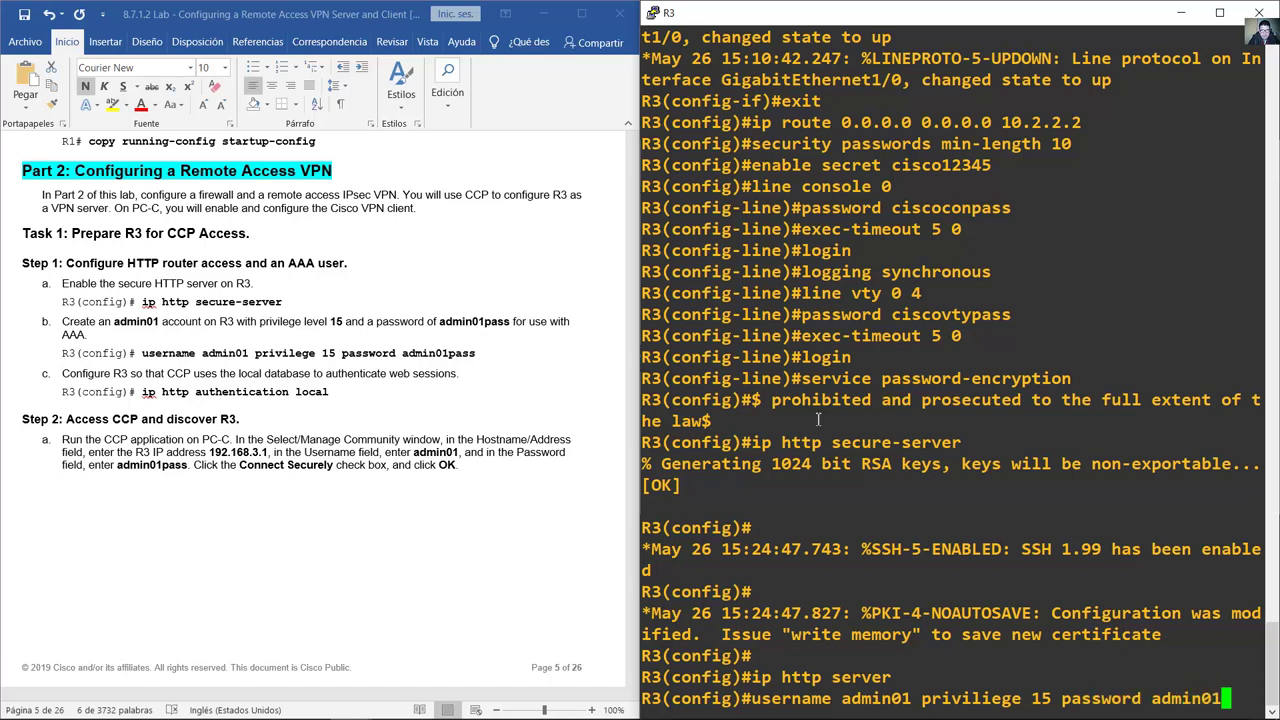
{"action": "type", "text": "pas"}
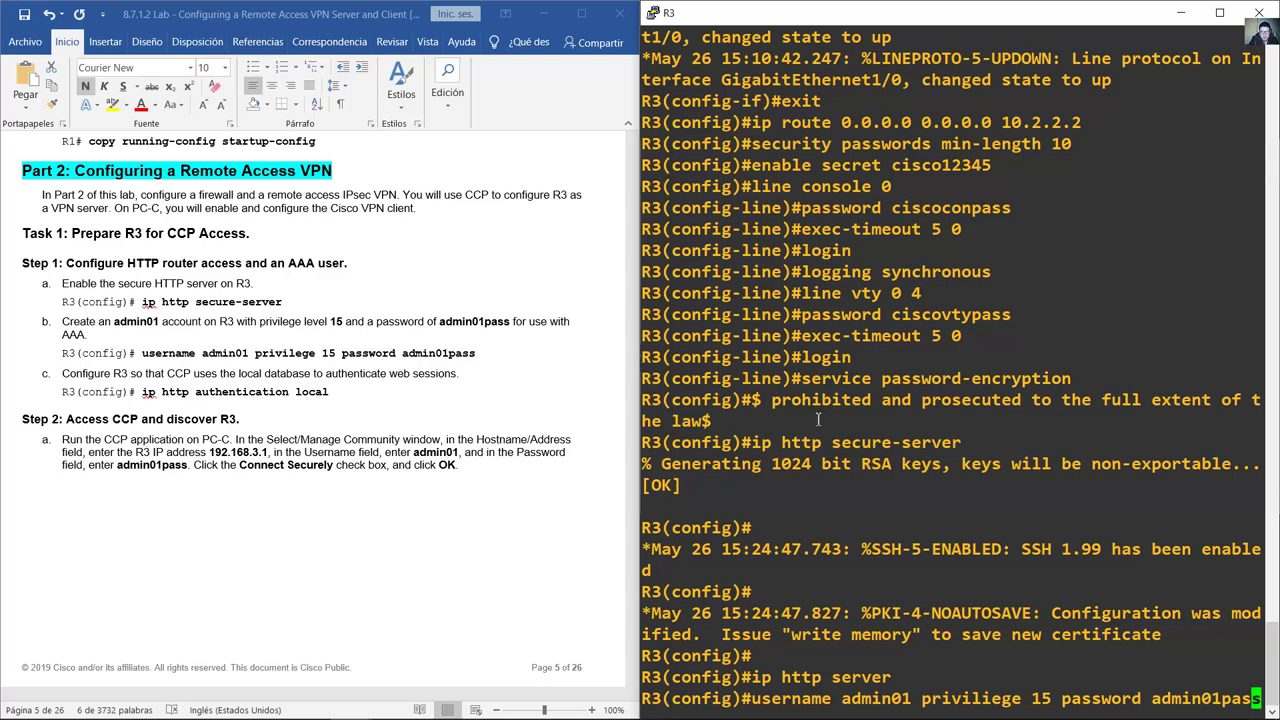
{"action": "type", "text": "s"}
{"action": "key", "text": "Return"}
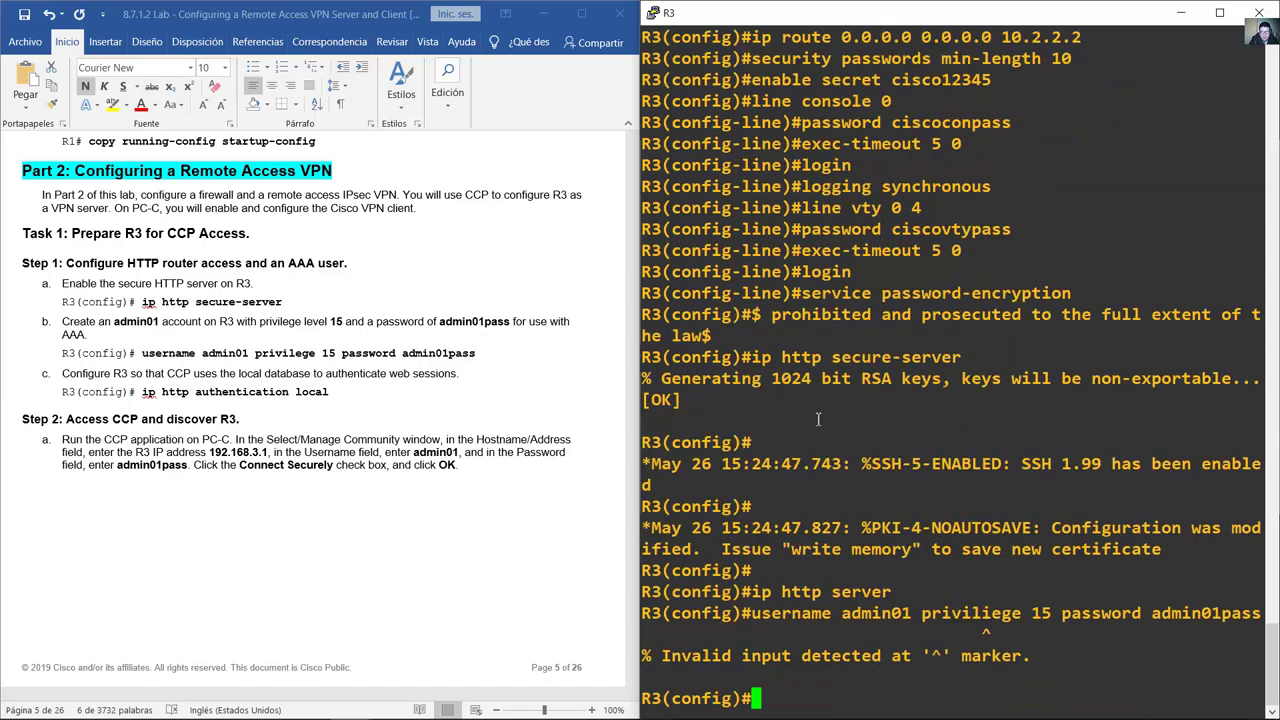
Step: Recall the username command, fix the misspelt privilege keyword, and rerun it
{"action": "key", "text": "Up"}
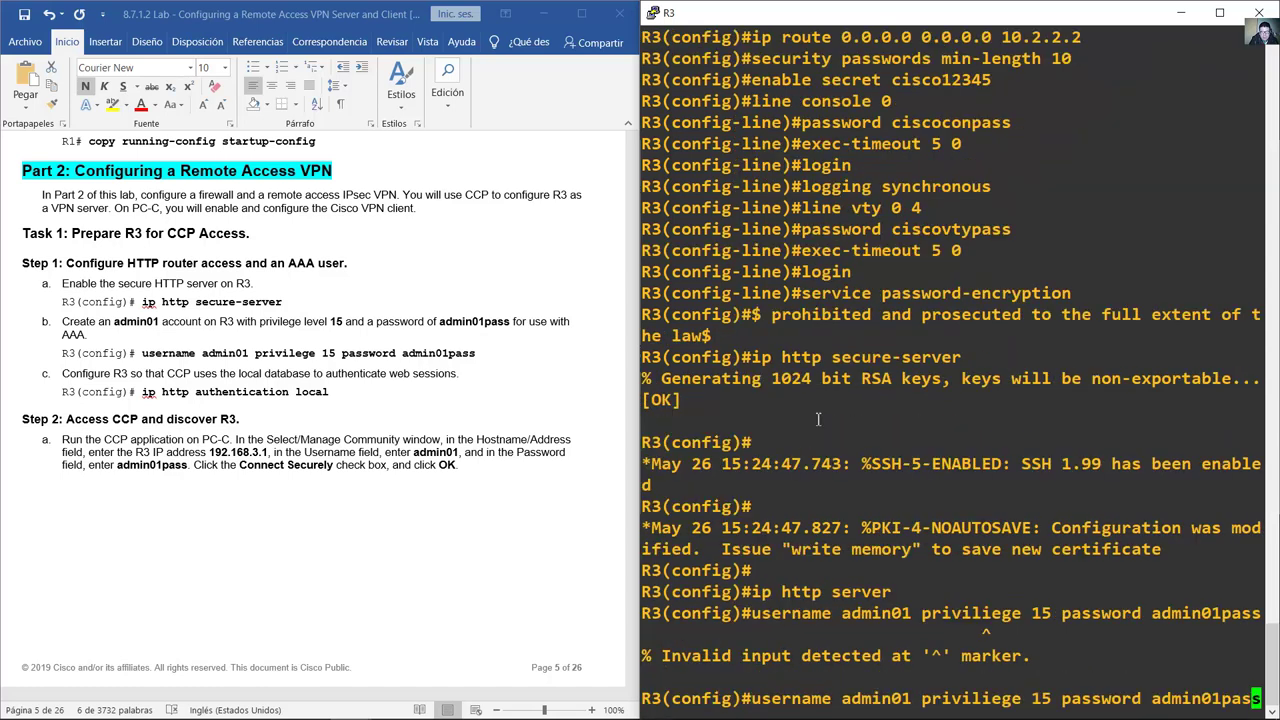
{"action": "key", "text": "Left"}
{"action": "key", "text": "Left"}
{"action": "key", "text": "Left"}
{"action": "key", "text": "Left"}
{"action": "key", "text": "Left"}
{"action": "key", "text": "Left"}
{"action": "key", "text": "Left"}
{"action": "key", "text": "Left"}
{"action": "key", "text": "Left"}
{"action": "key", "text": "Left"}
{"action": "key", "text": "Left"}
{"action": "key", "text": "Left"}
{"action": "key", "text": "Left"}
{"action": "key", "text": "Left"}
{"action": "key", "text": "Left"}
{"action": "key", "text": "Left"}
{"action": "key", "text": "Left"}
{"action": "key", "text": "Left"}
{"action": "key", "text": "Left"}
{"action": "key", "text": "Left"}
{"action": "key", "text": "BackSpace"}
{"action": "key", "text": "Return"}
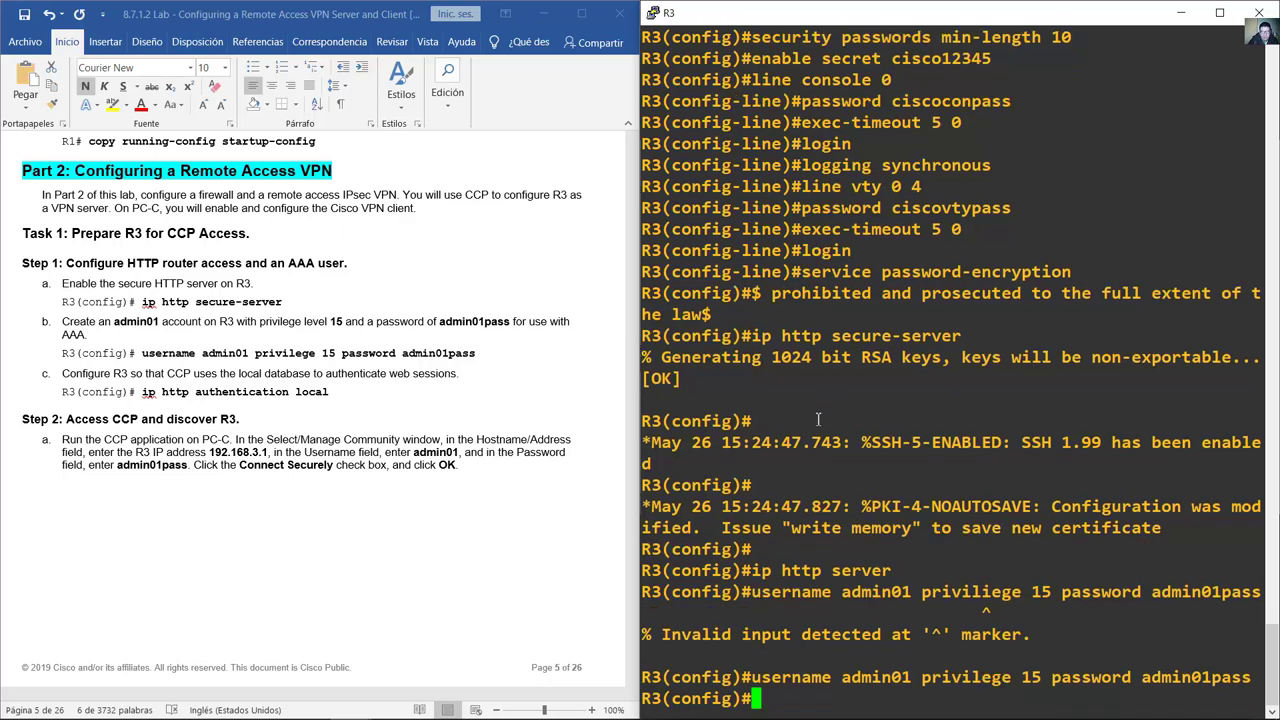
Step: Run ip http authentication local on R3
{"action": "key", "text": "alt+Tab"}
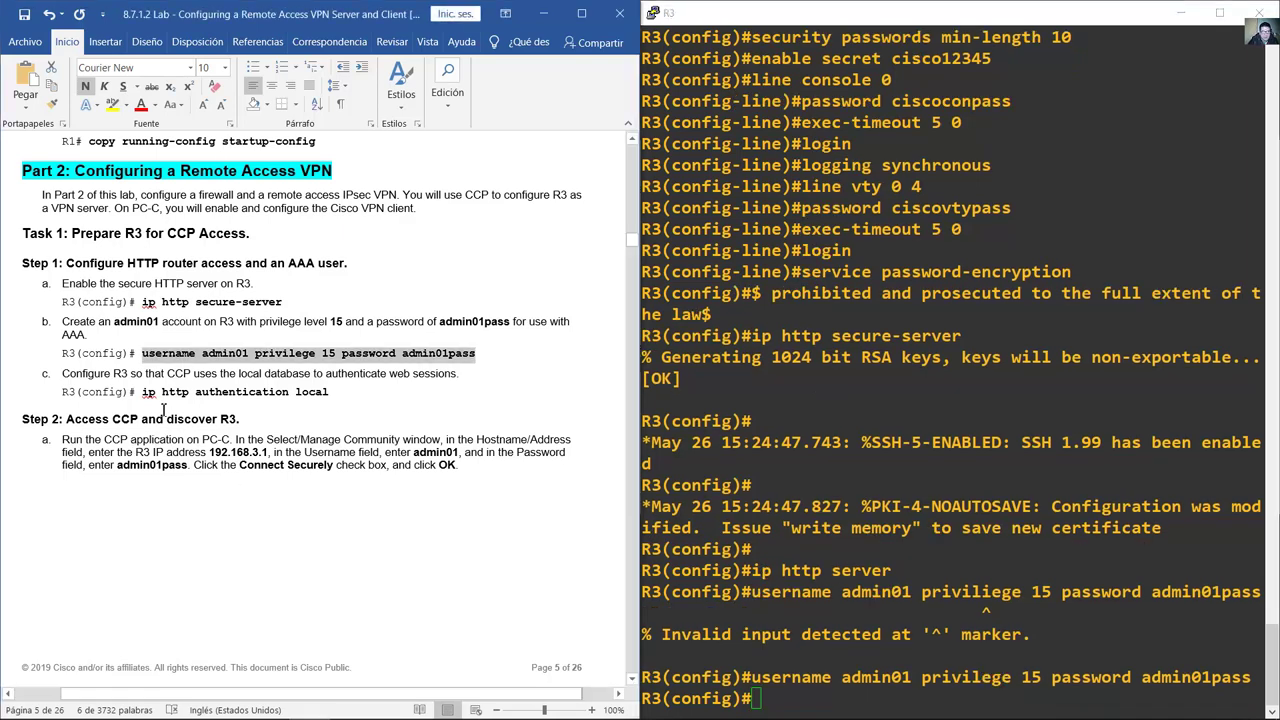
{"action": "left_click_drag", "start_coordinate": [148, 397], "coordinate": [328, 398]}
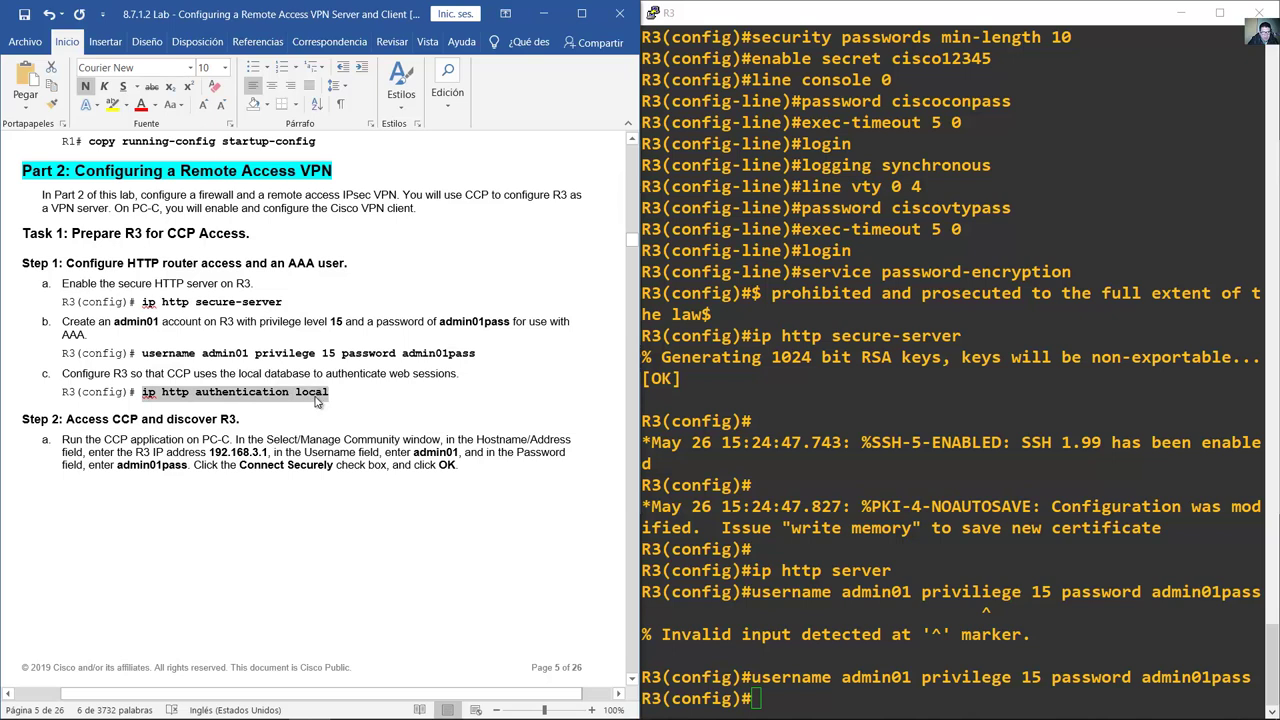
{"action": "key", "text": "alt+Tab"}
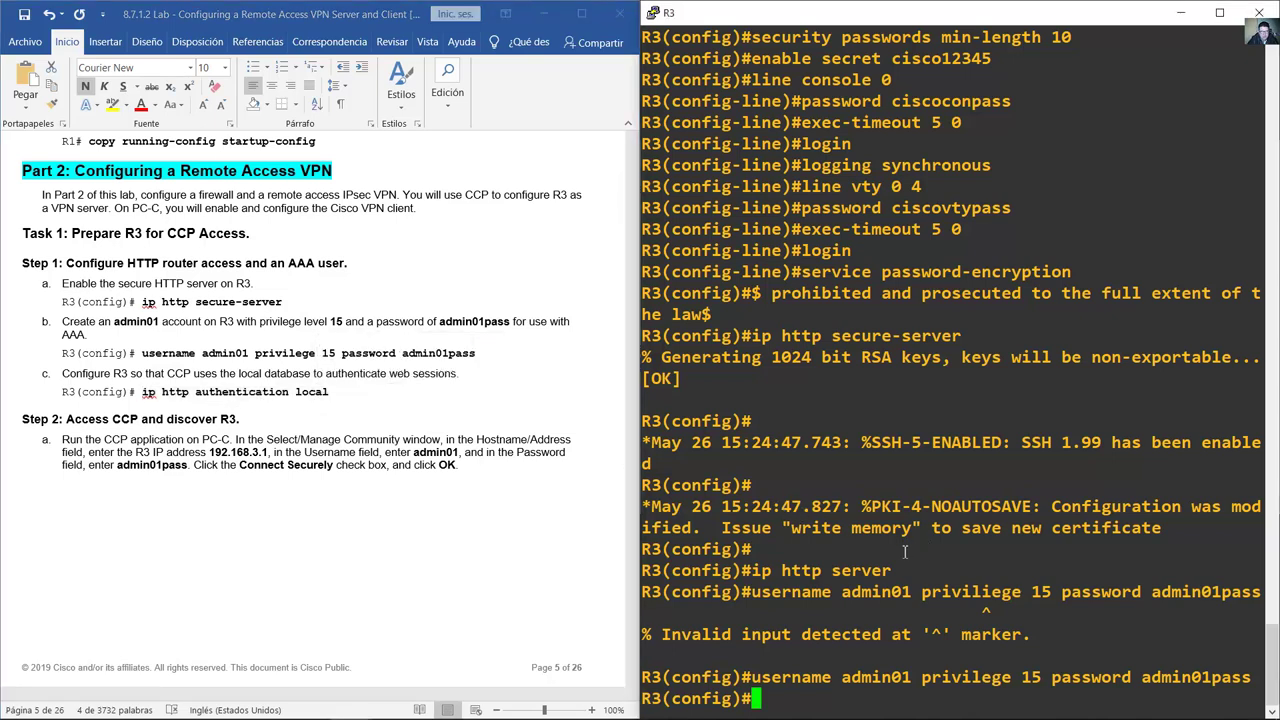
{"action": "type", "text": "ip http a"}
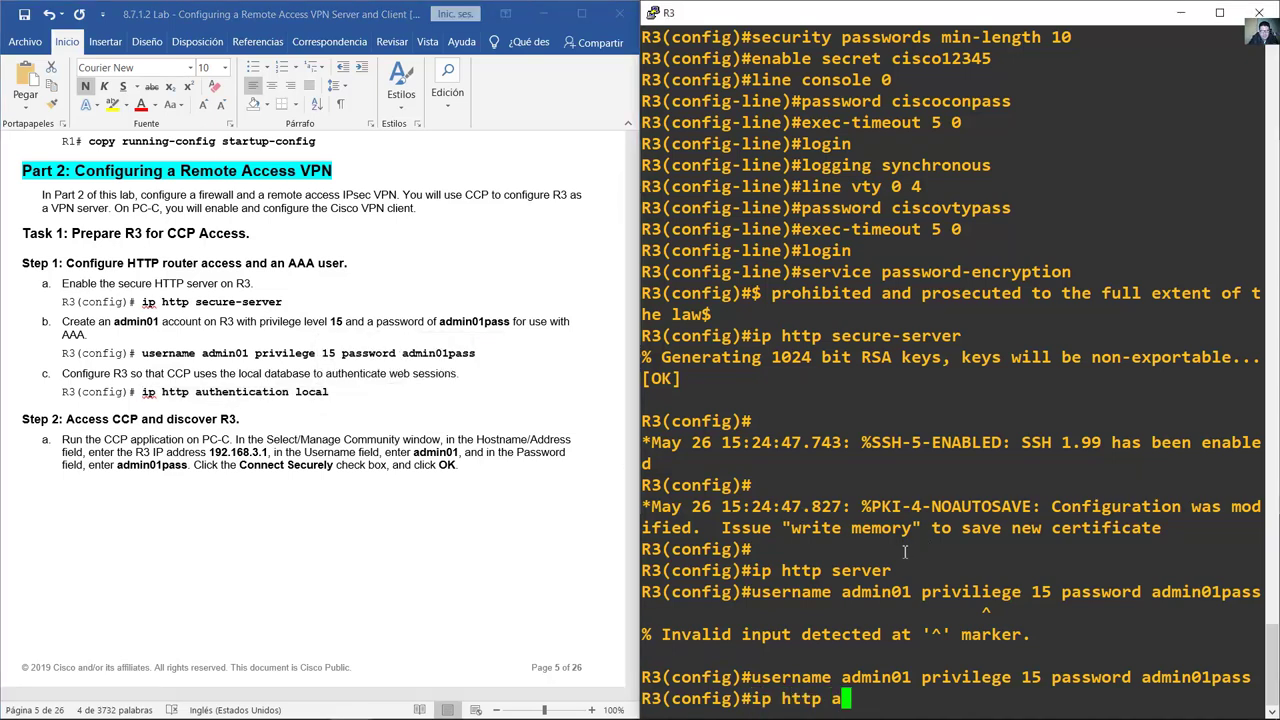
{"action": "type", "text": "uthentication local"}
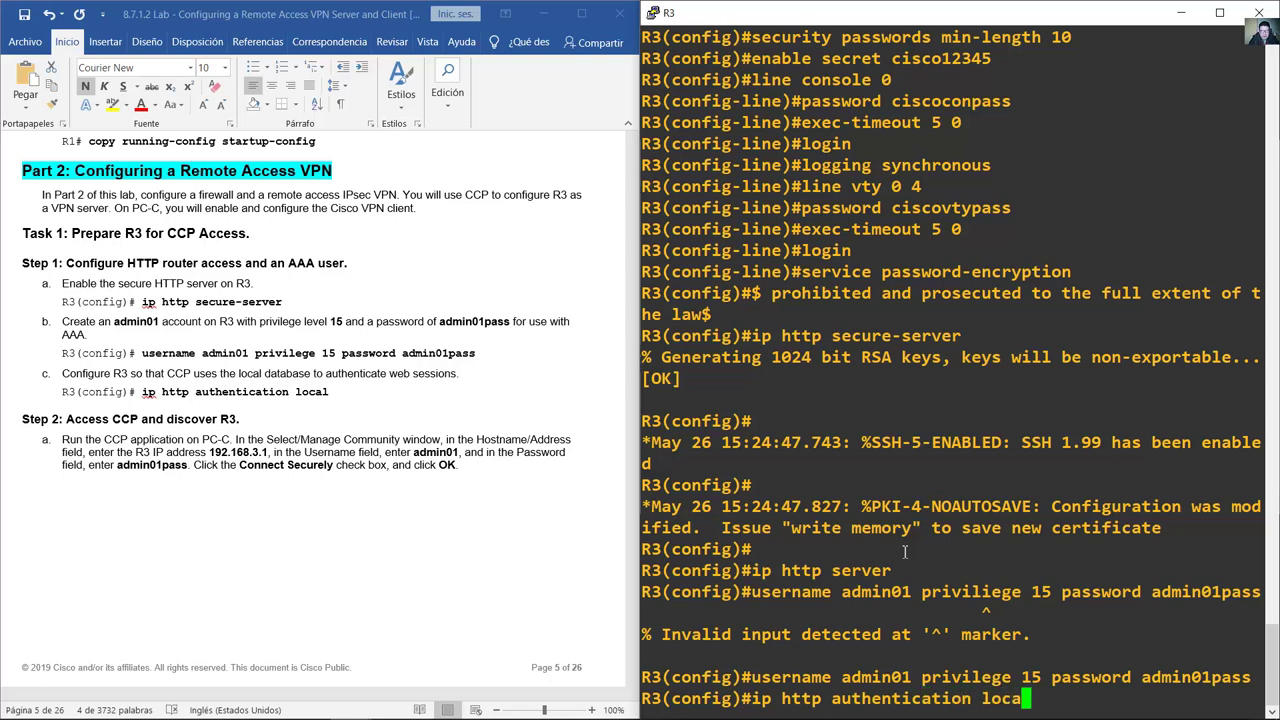
{"action": "key", "text": "Return"}
{"action": "key", "text": "alt+Tab"}
Step: Scroll the lab guide to Step 2, Access CCP
{"action": "scroll", "coordinate": [208, 358], "scroll_direction": "down", "scroll_amount": 4}
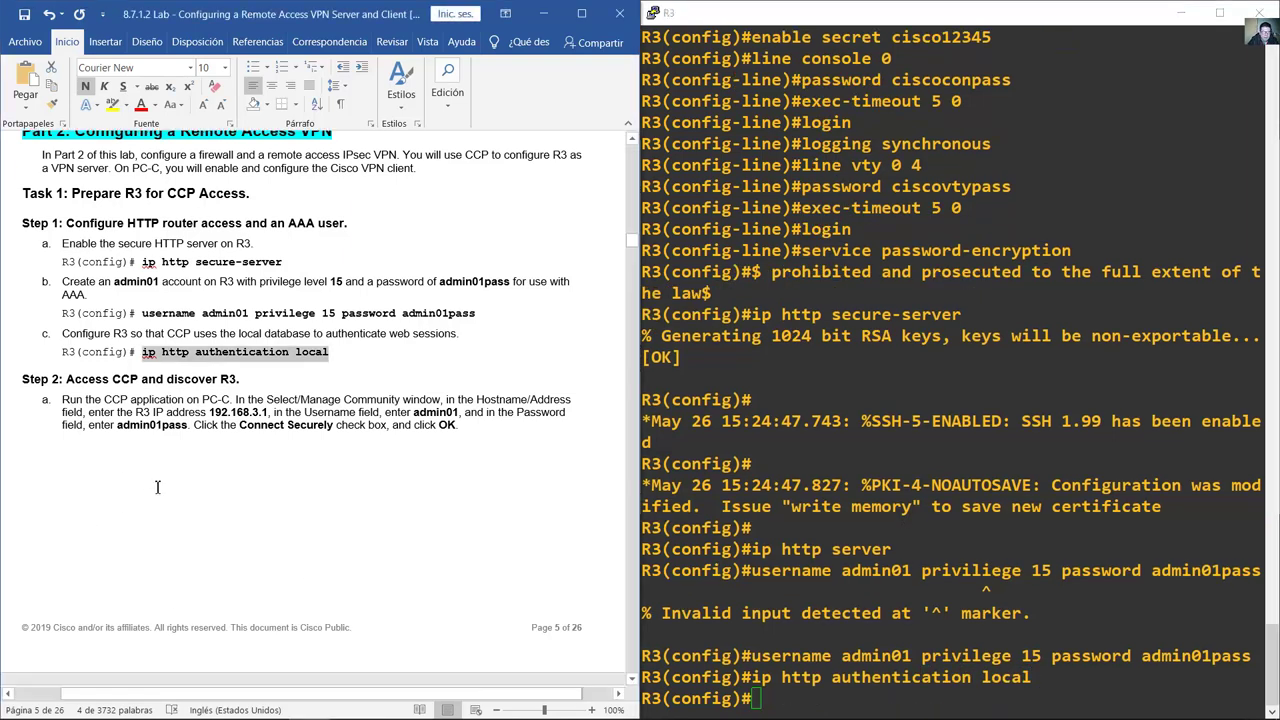
{"action": "scroll", "coordinate": [168, 287], "scroll_direction": "down", "scroll_amount": 2}
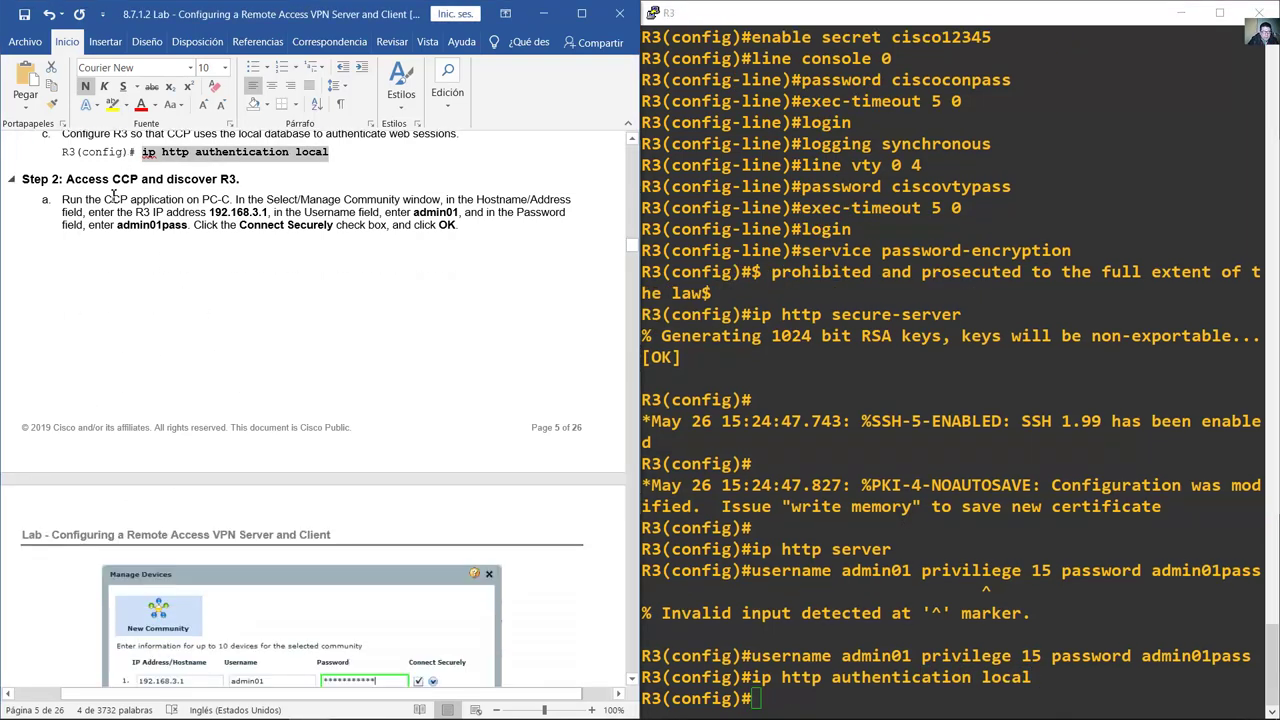
{"action": "scroll", "coordinate": [113, 183], "scroll_direction": "down", "scroll_amount": 1}
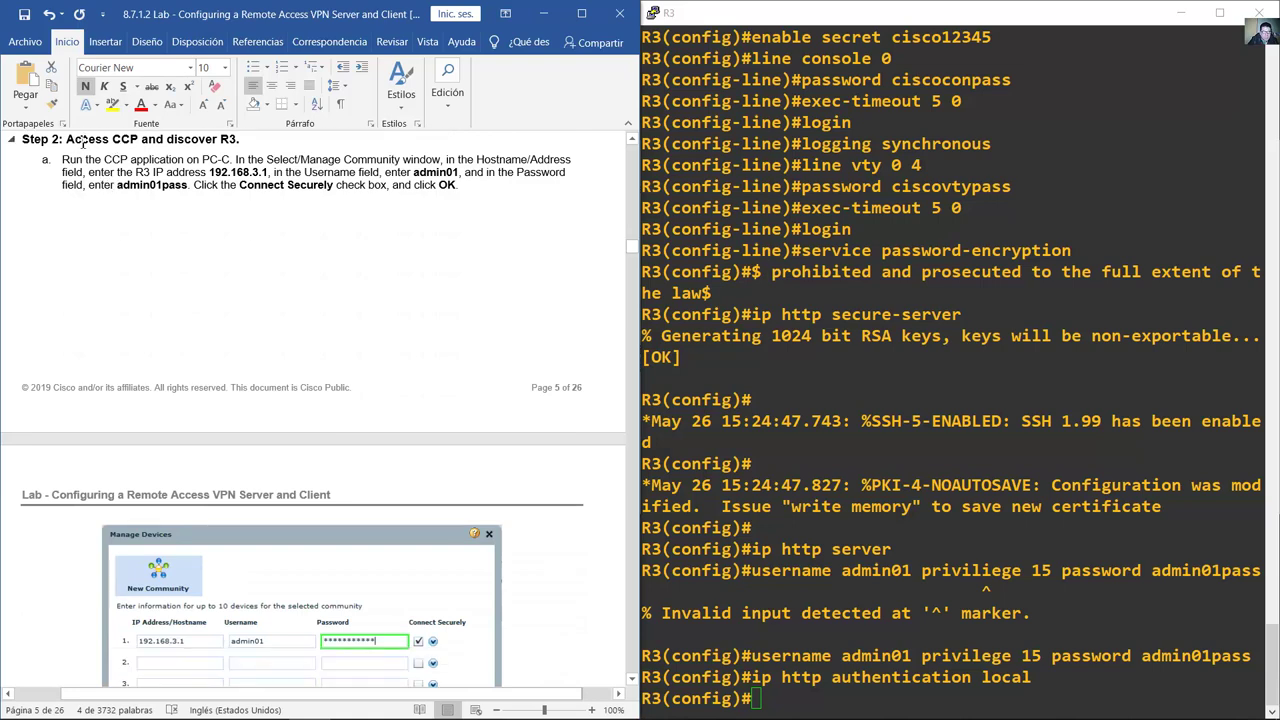
{"action": "left_click_drag", "start_coordinate": [83, 141], "coordinate": [242, 143]}
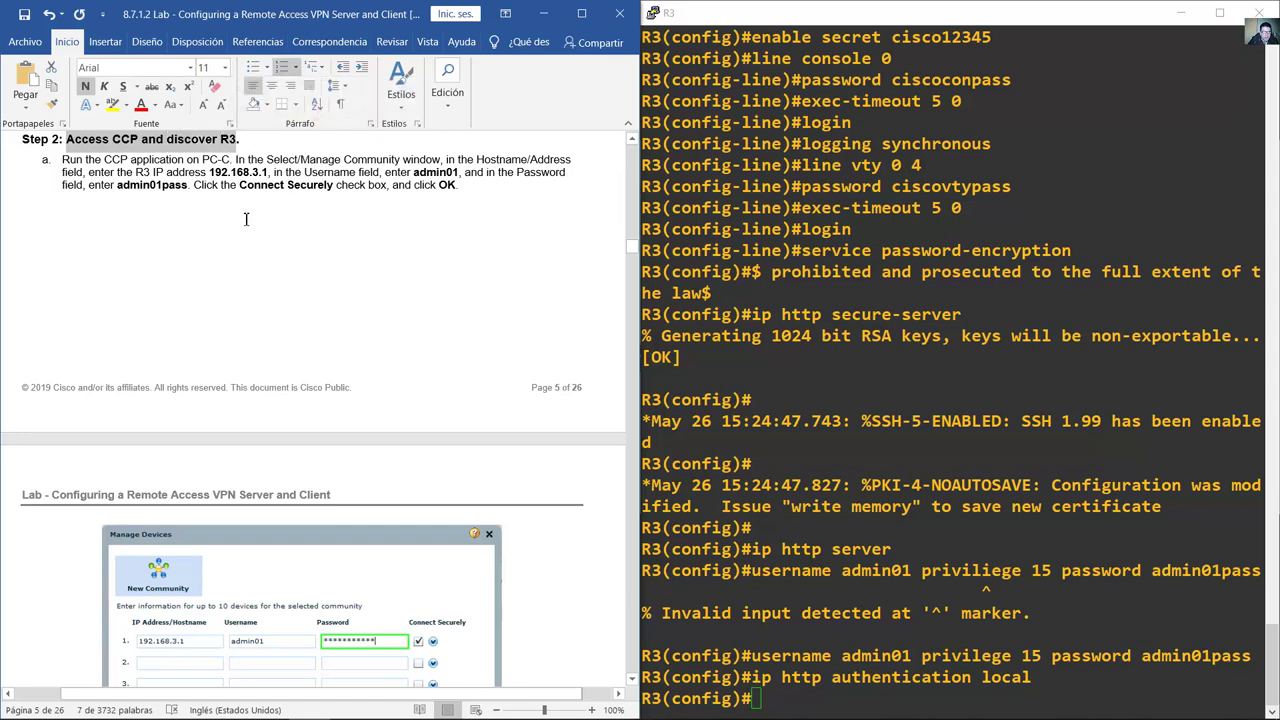
{"action": "scroll", "coordinate": [258, 223], "scroll_direction": "down", "scroll_amount": 5}
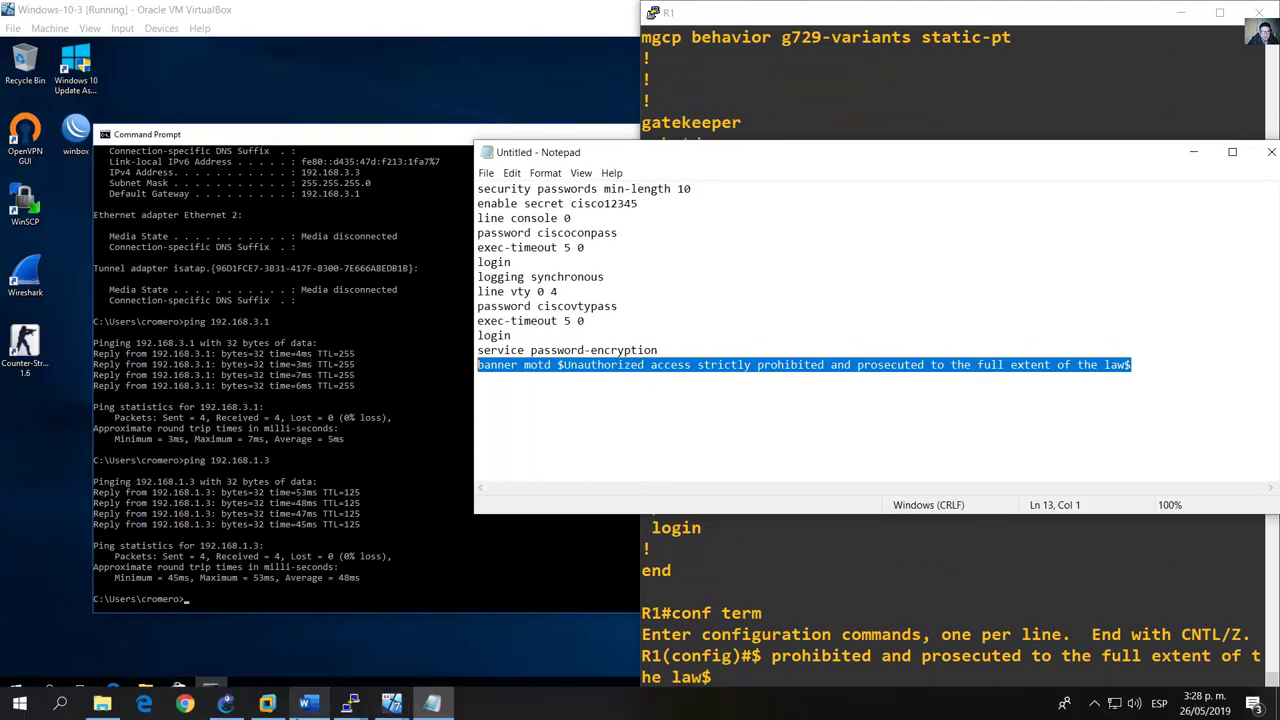
Step: View R3's hardware and port details in GNS3, then select the Windows-10-3-1 node
{"action": "left_click", "coordinate": [263, 703]}
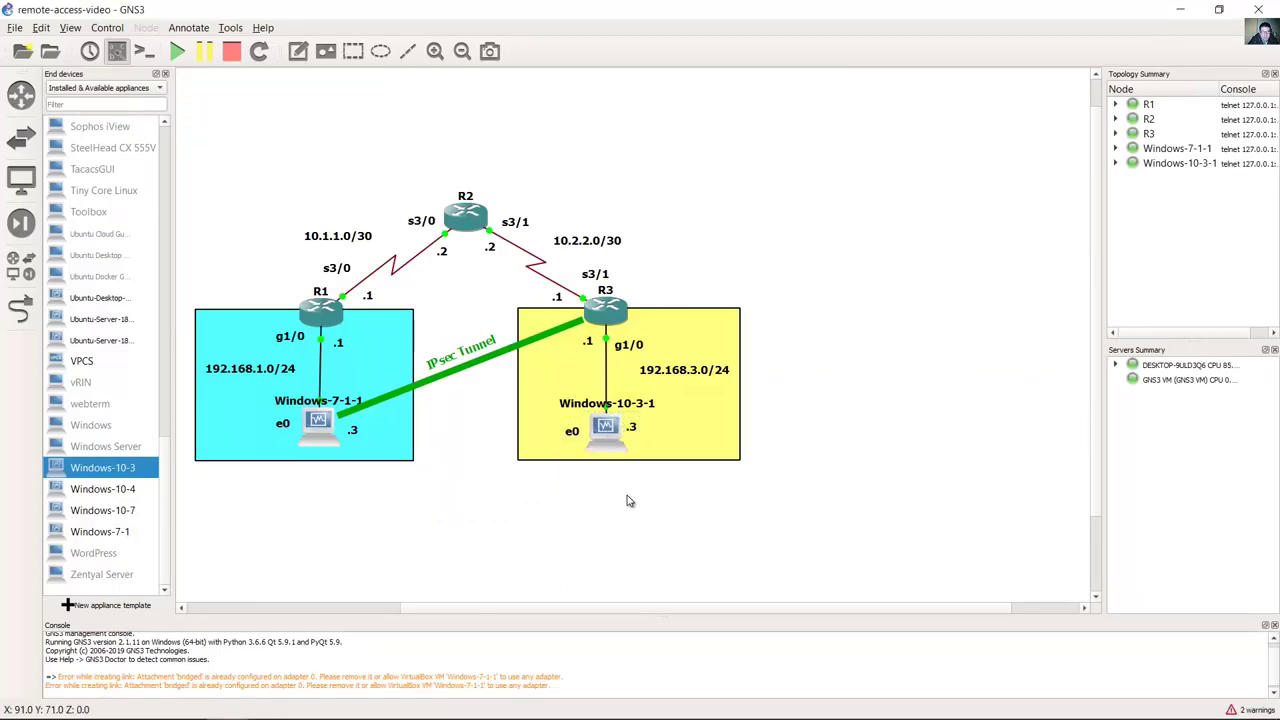
{"action": "left_click", "coordinate": [609, 311]}
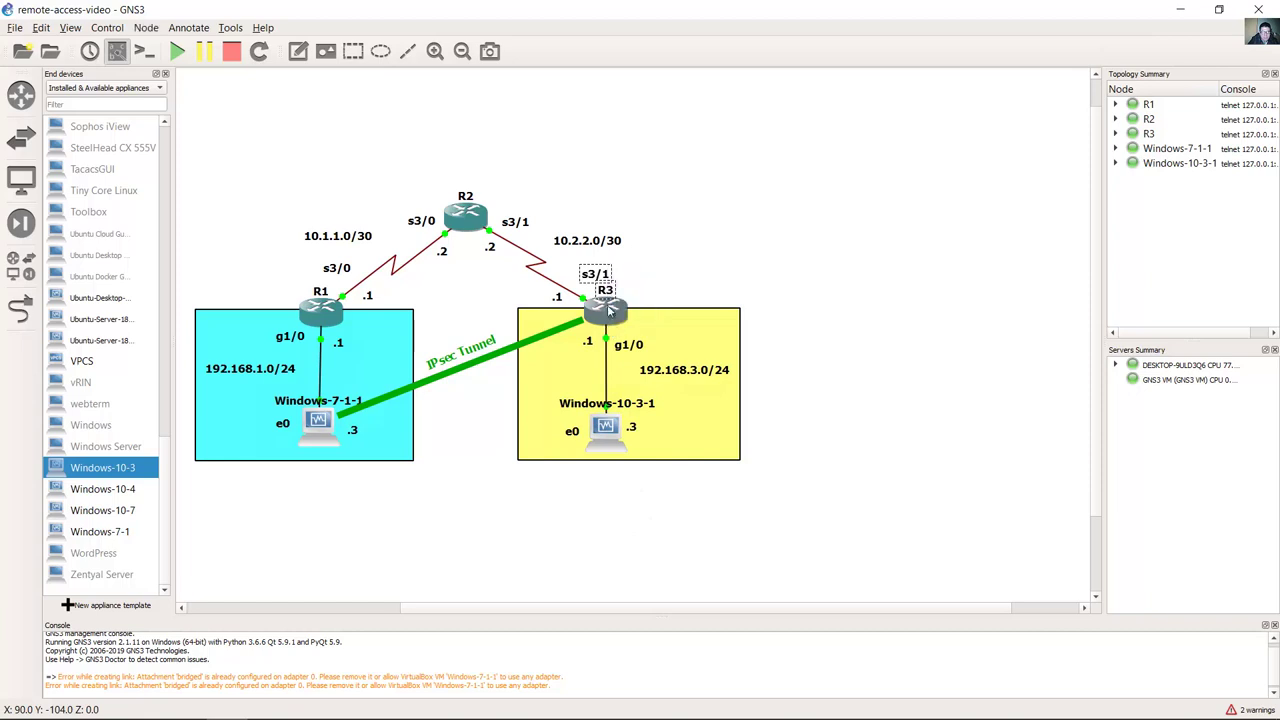
{"action": "mouse_move", "coordinate": [613, 316]}
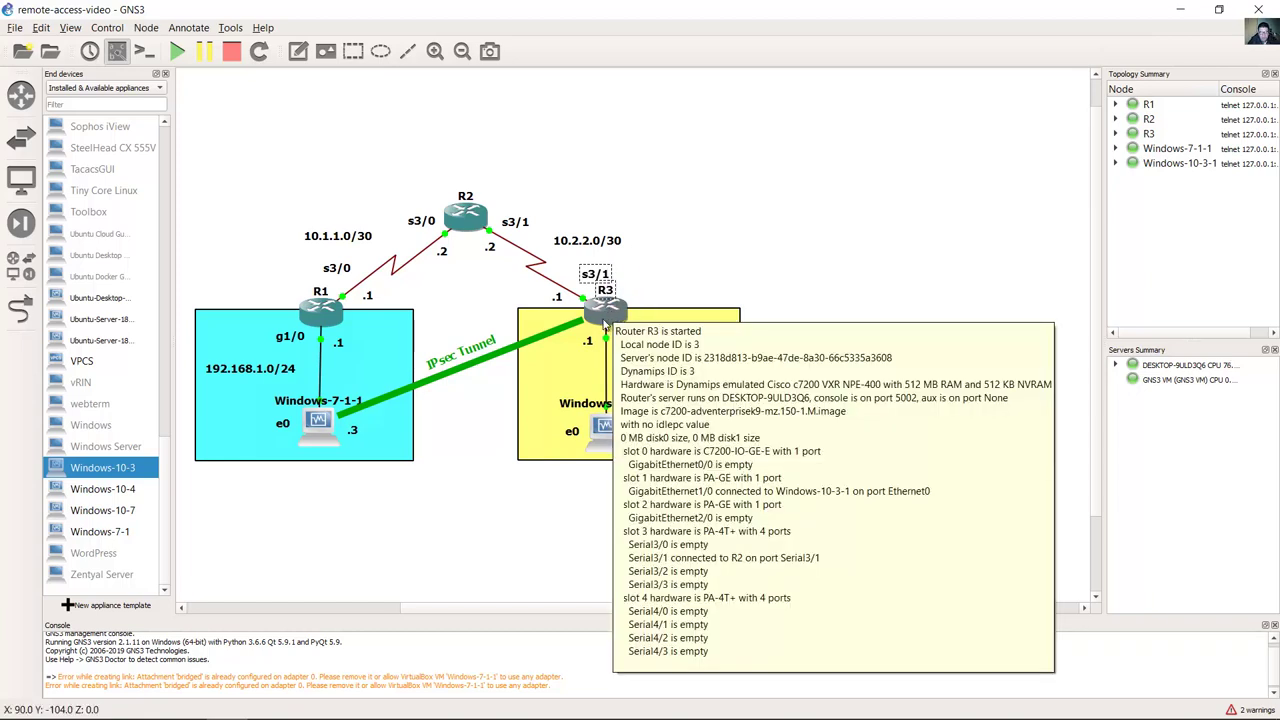
{"action": "left_click", "coordinate": [575, 487]}
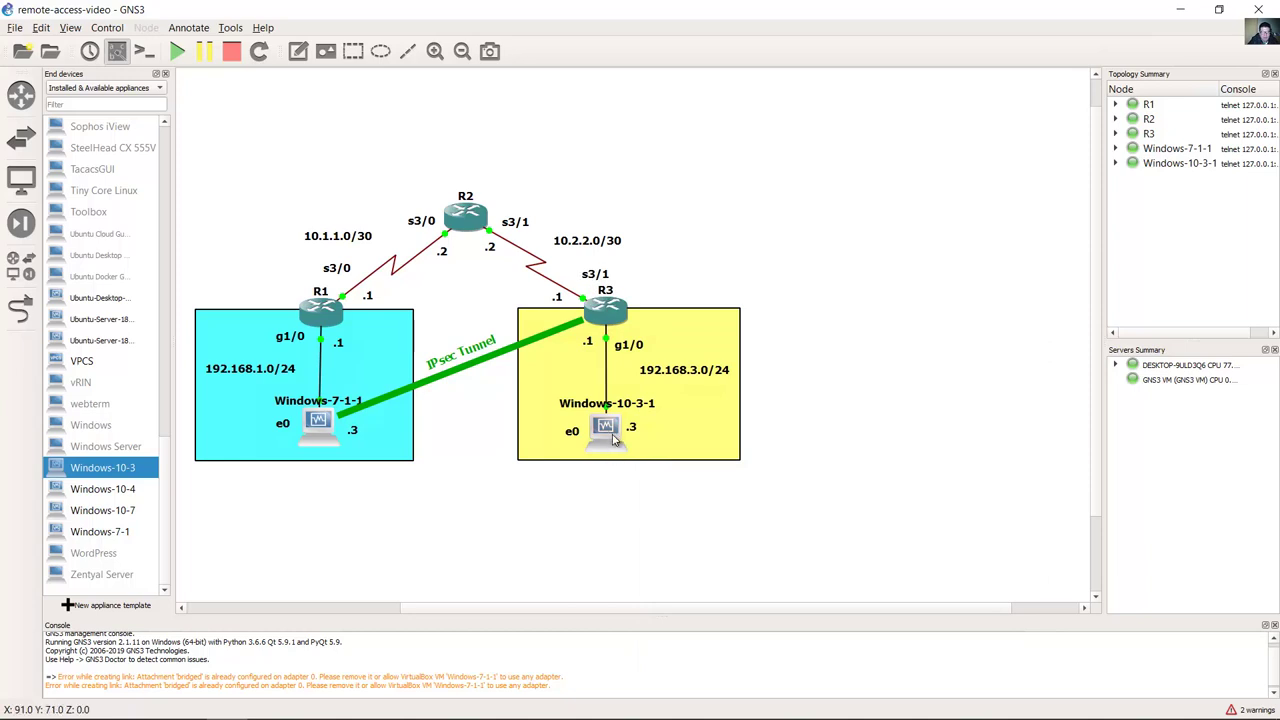
{"action": "left_click_drag", "start_coordinate": [636, 518], "coordinate": [572, 426]}
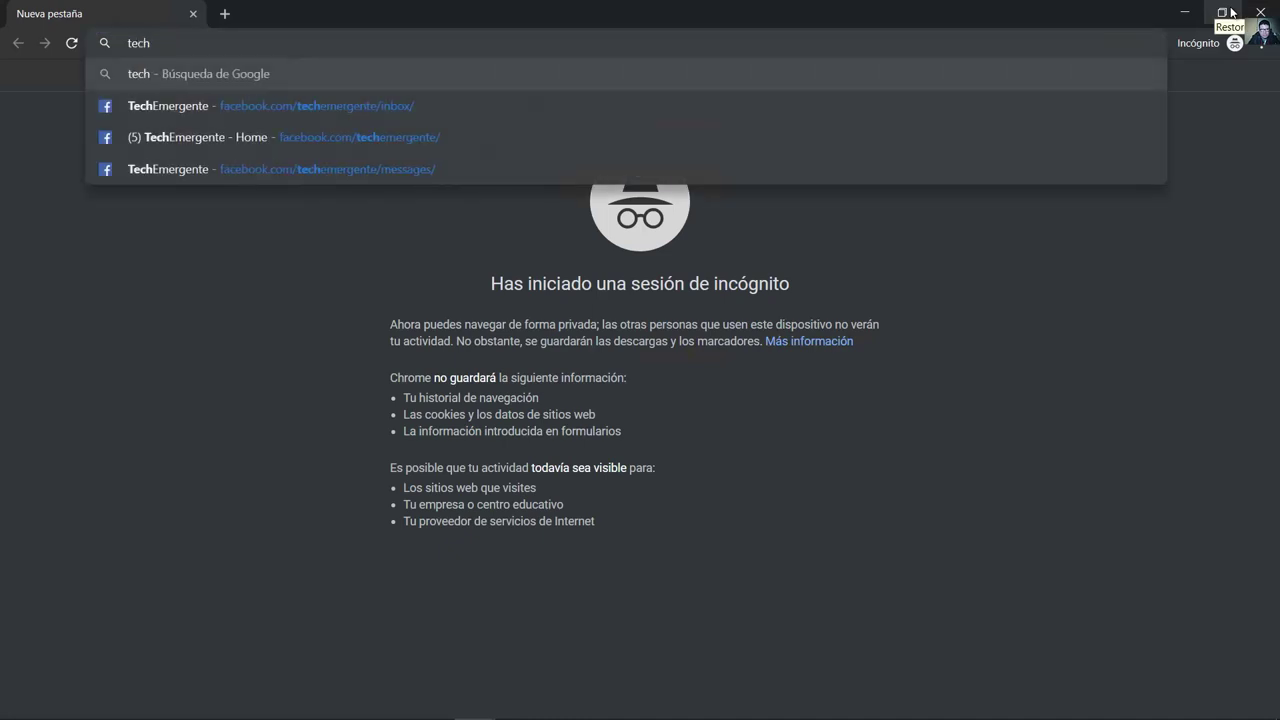
Step: Load techemergente.blogspot.com's CCNA Security page and highlight the CCP 2.8 and VPN Client 5.0 entries
{"action": "type", "text": "emergente"}
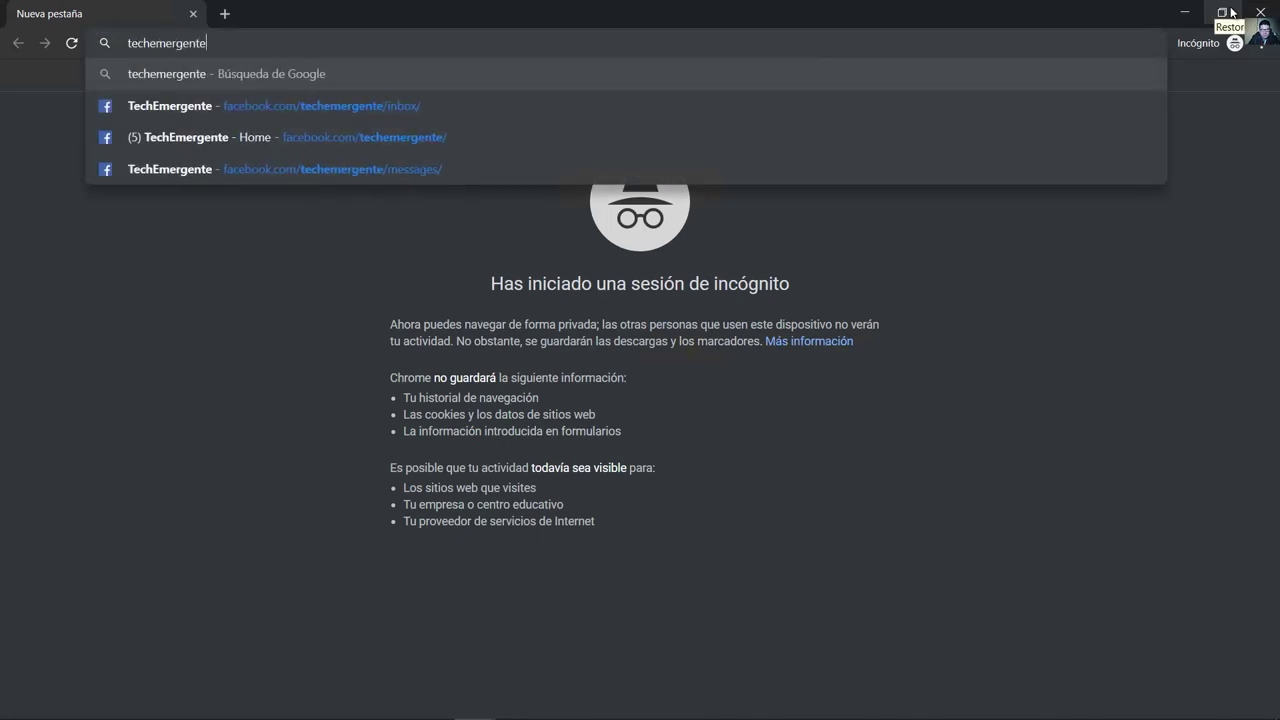
{"action": "type", "text": ".blogspot.com"}
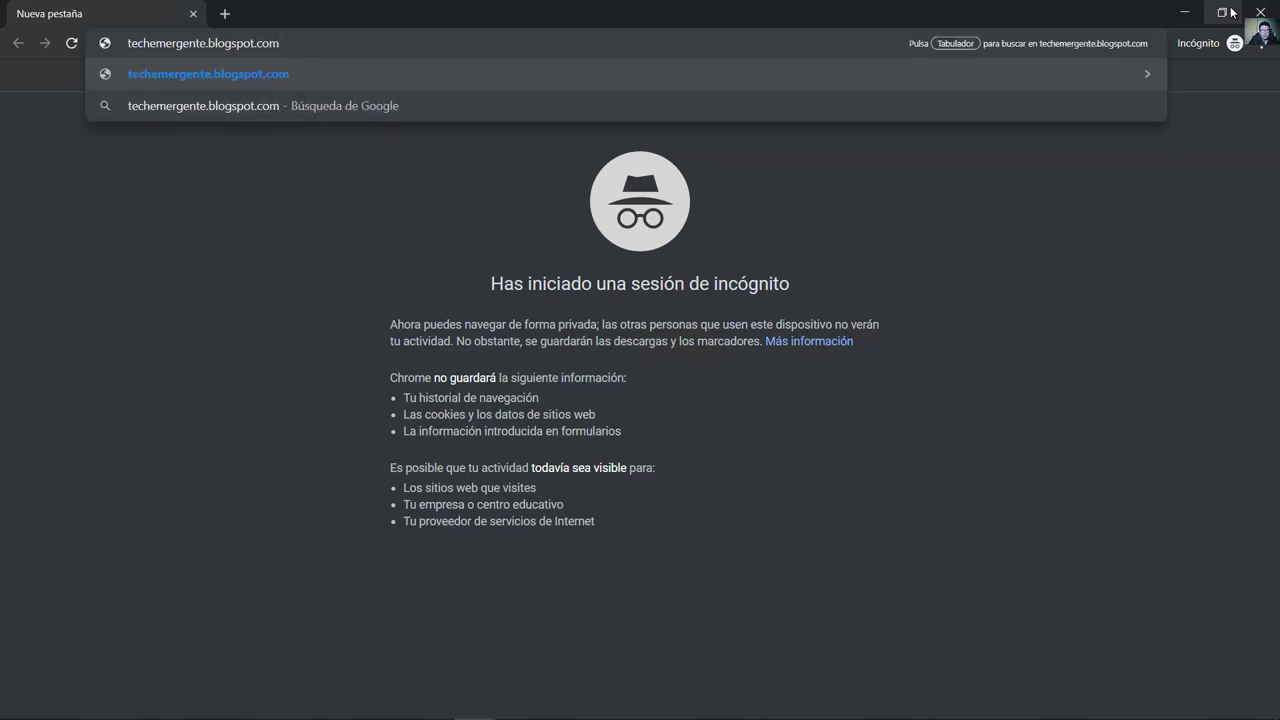
{"action": "key", "text": "Return"}
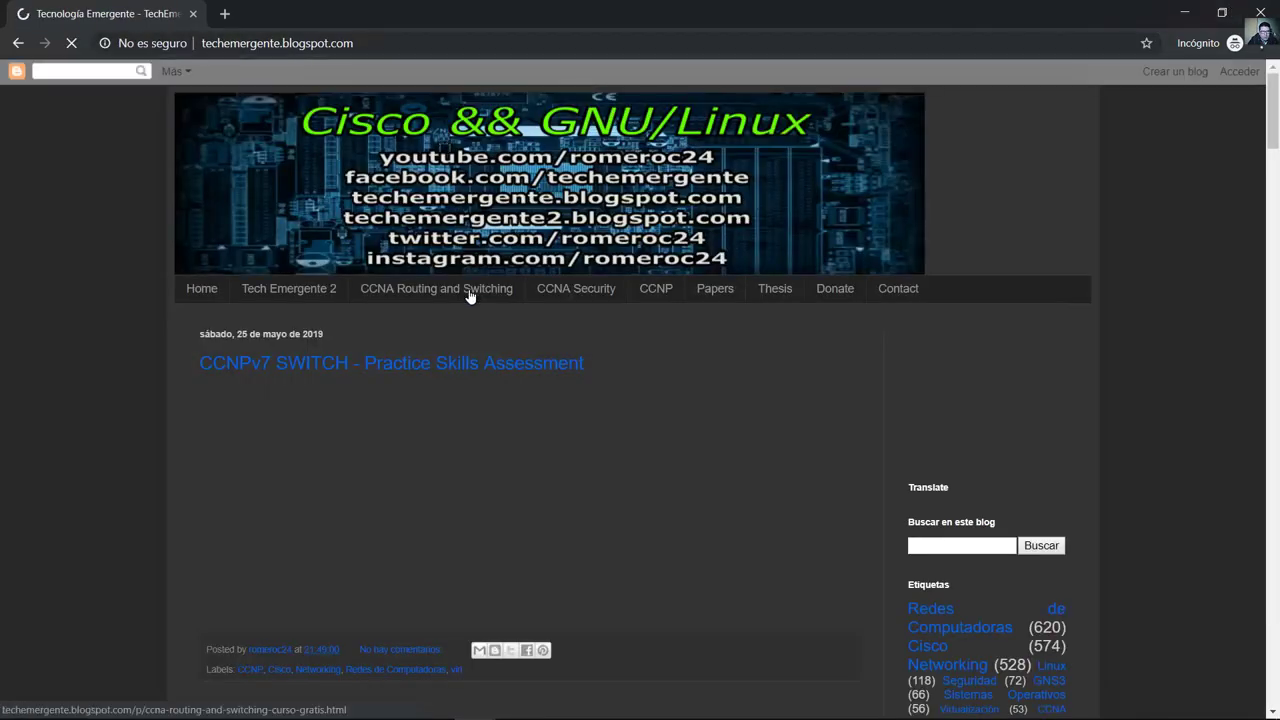
{"action": "left_click", "coordinate": [580, 292]}
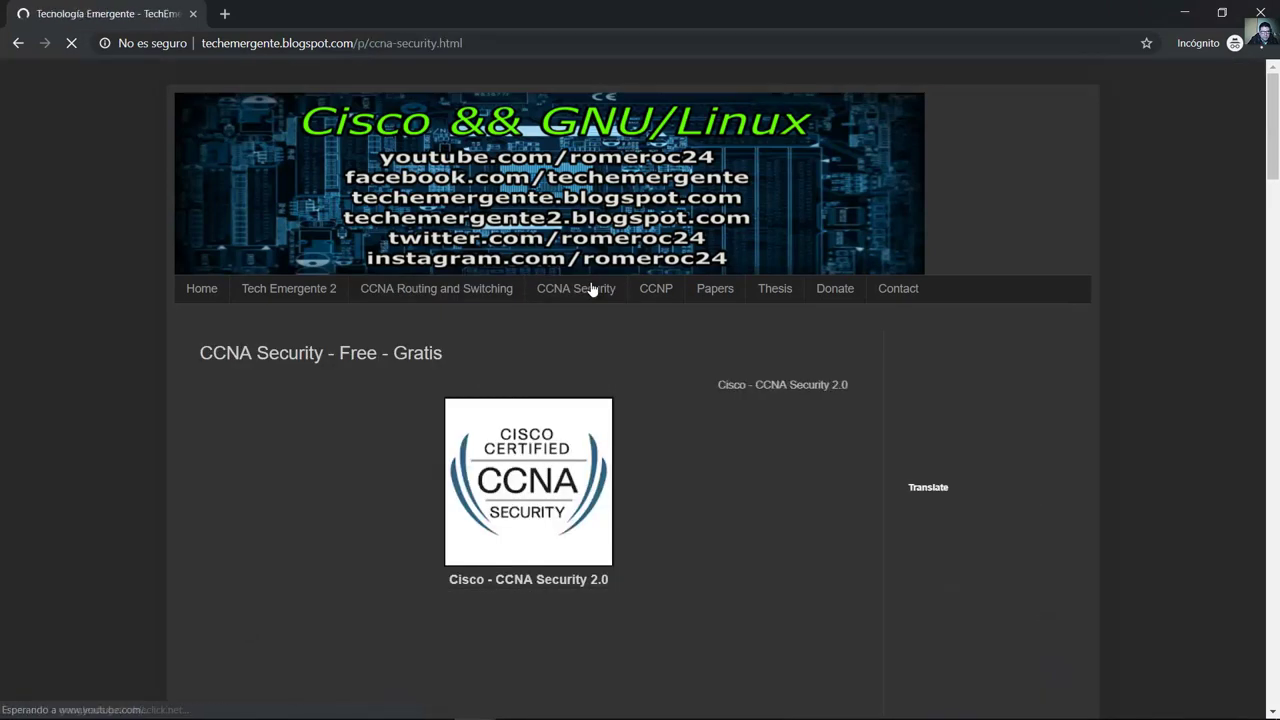
{"action": "scroll", "coordinate": [600, 300], "scroll_direction": "down", "scroll_amount": 1}
{"action": "scroll", "coordinate": [605, 300], "scroll_direction": "down", "scroll_amount": 10}
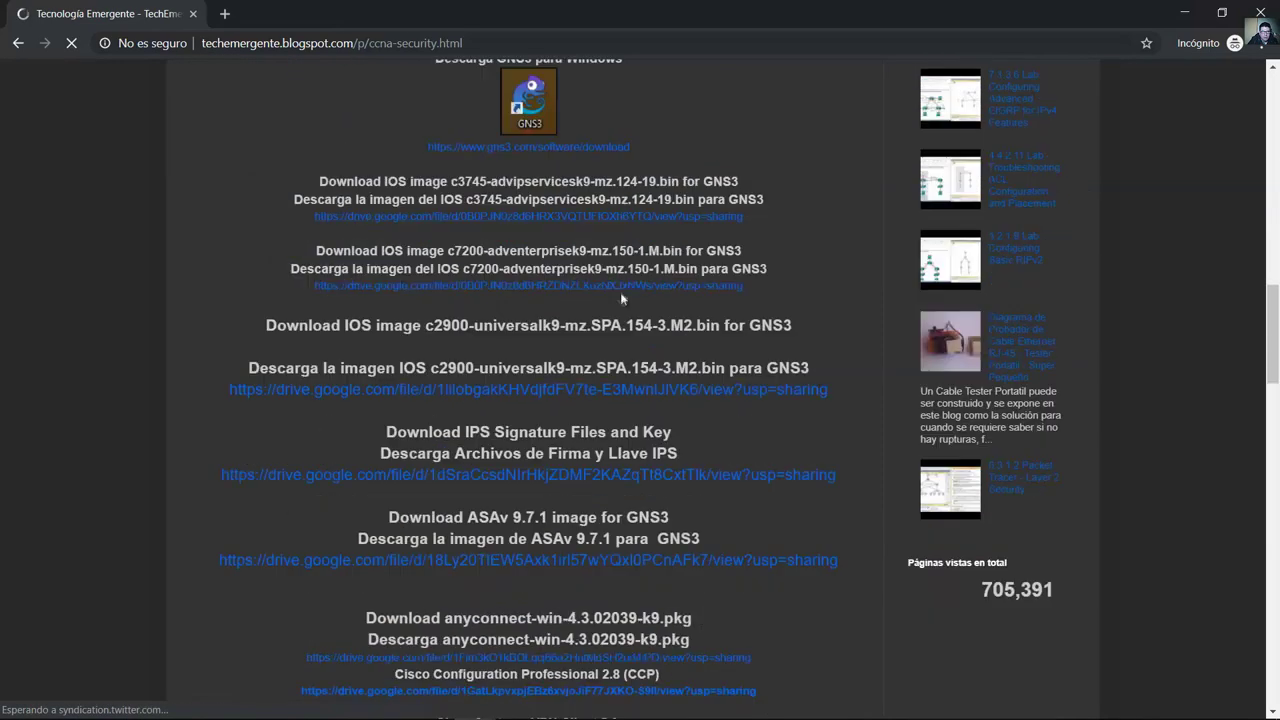
{"action": "left_click_drag", "start_coordinate": [394, 257], "coordinate": [760, 285]}
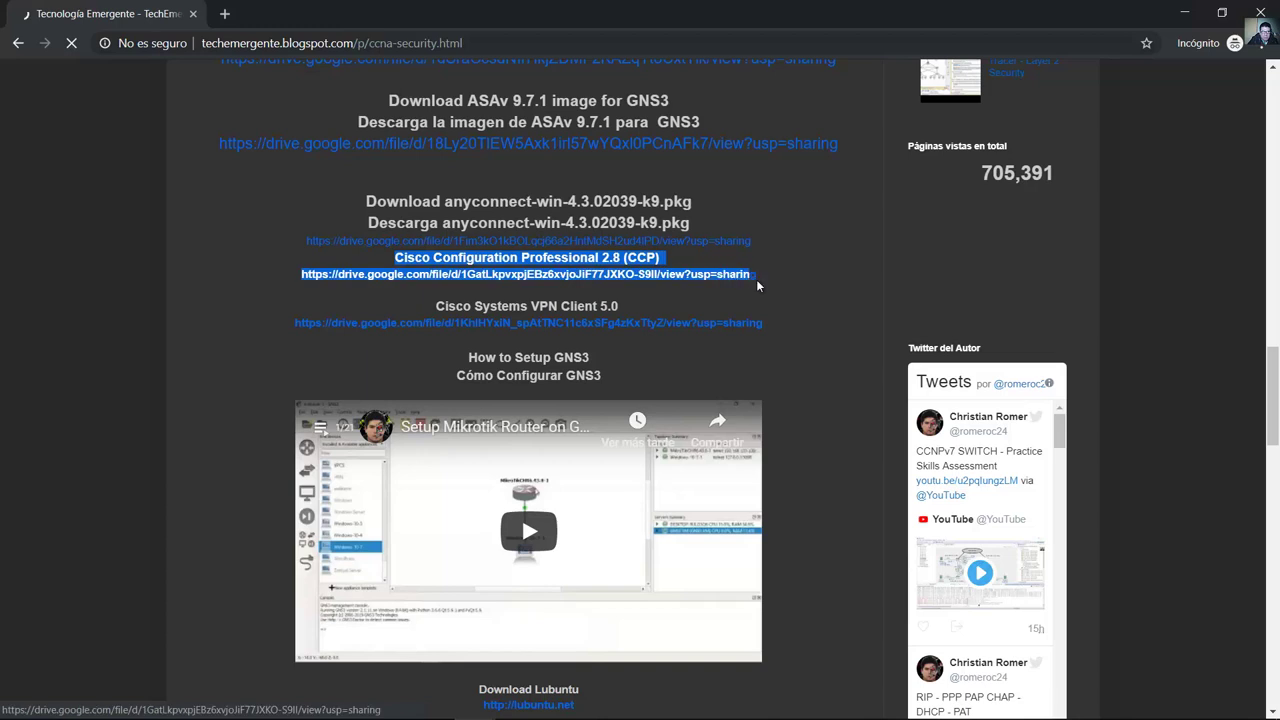
{"action": "left_click", "coordinate": [422, 305]}
{"action": "left_click_drag", "start_coordinate": [530, 305], "coordinate": [697, 344]}
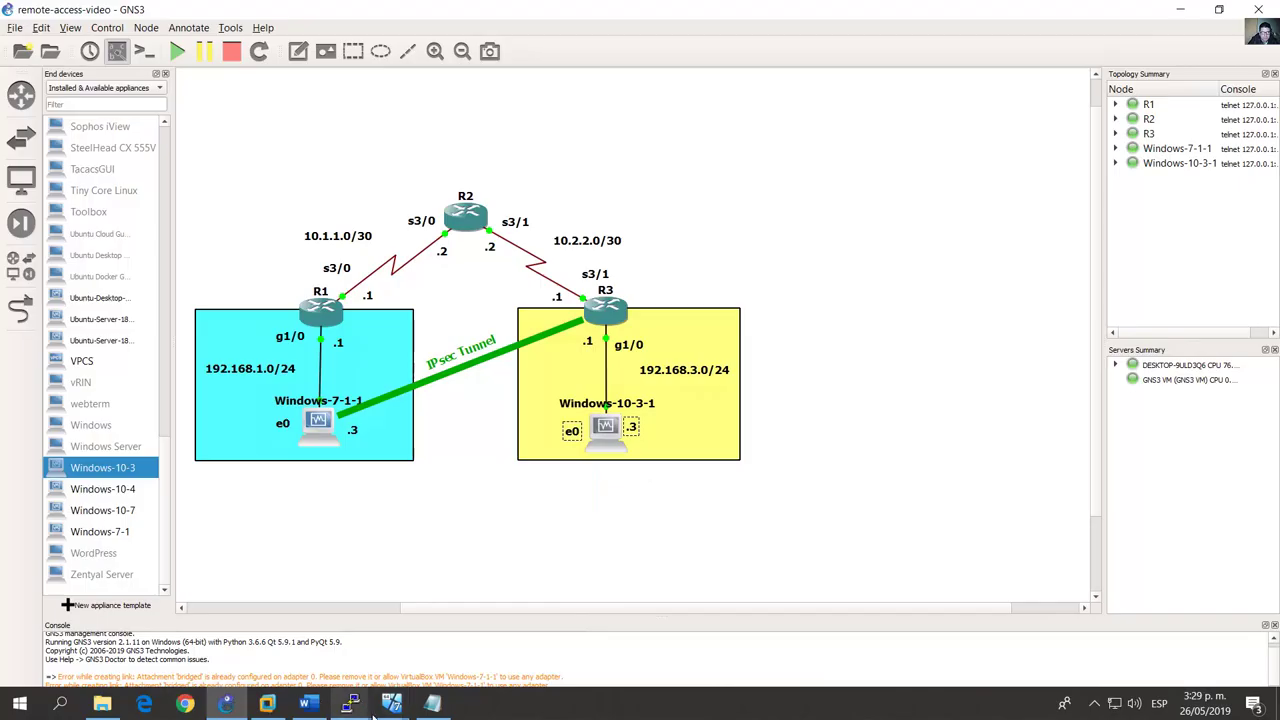
Step: Attach the HP v175w USB drive to the Windows-10-3 VM
{"action": "mouse_move", "coordinate": [391, 708]}
{"action": "left_click", "coordinate": [445, 660]}
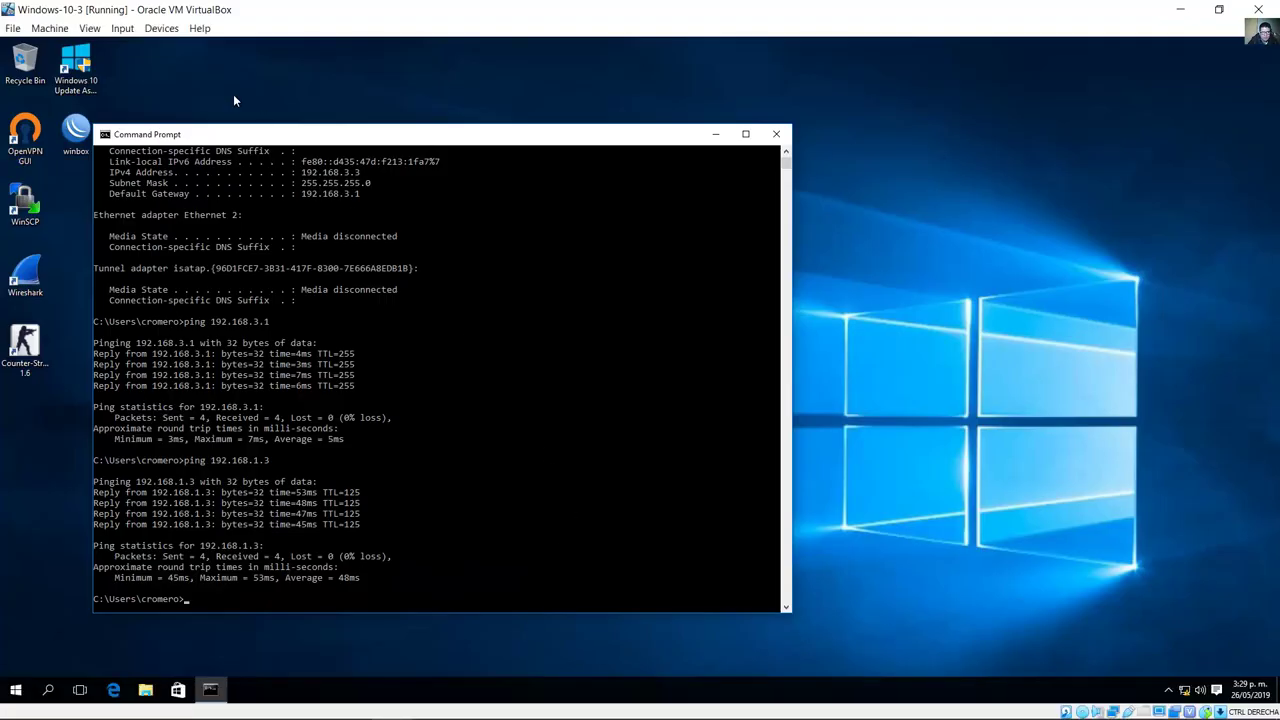
{"action": "left_click", "coordinate": [160, 28]}
{"action": "mouse_move", "coordinate": [173, 98]}
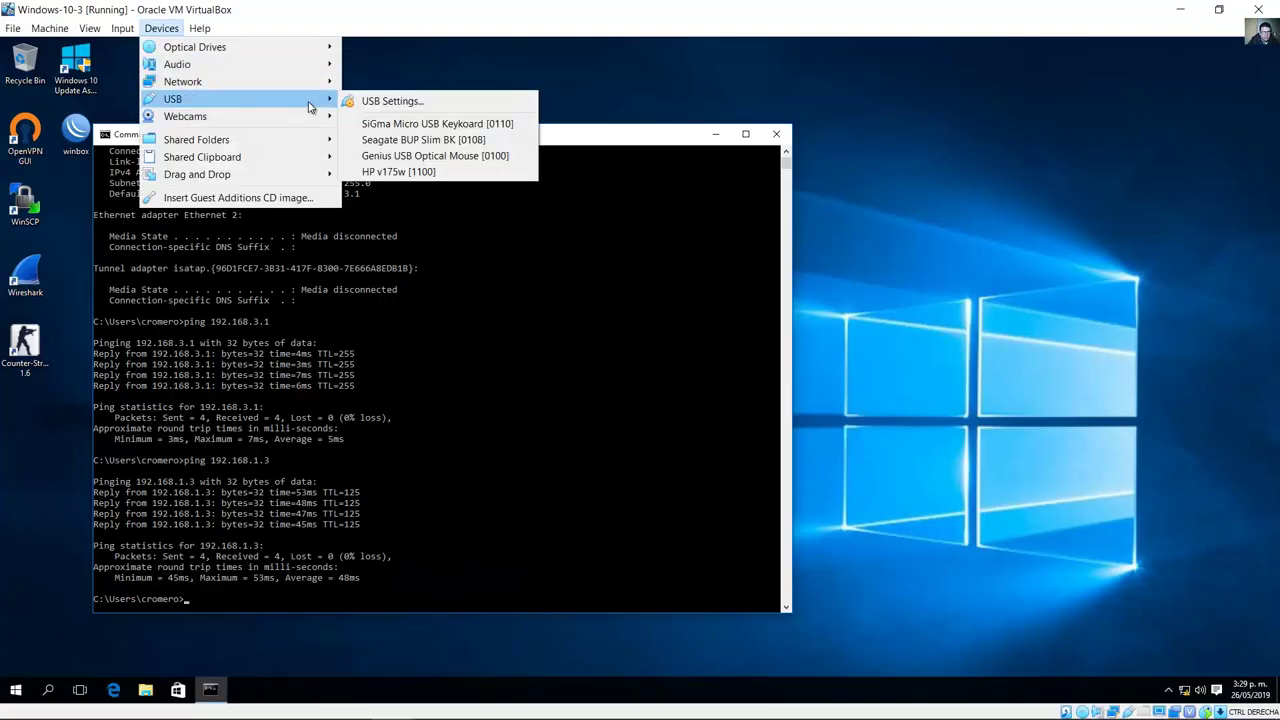
{"action": "left_click", "coordinate": [432, 172]}
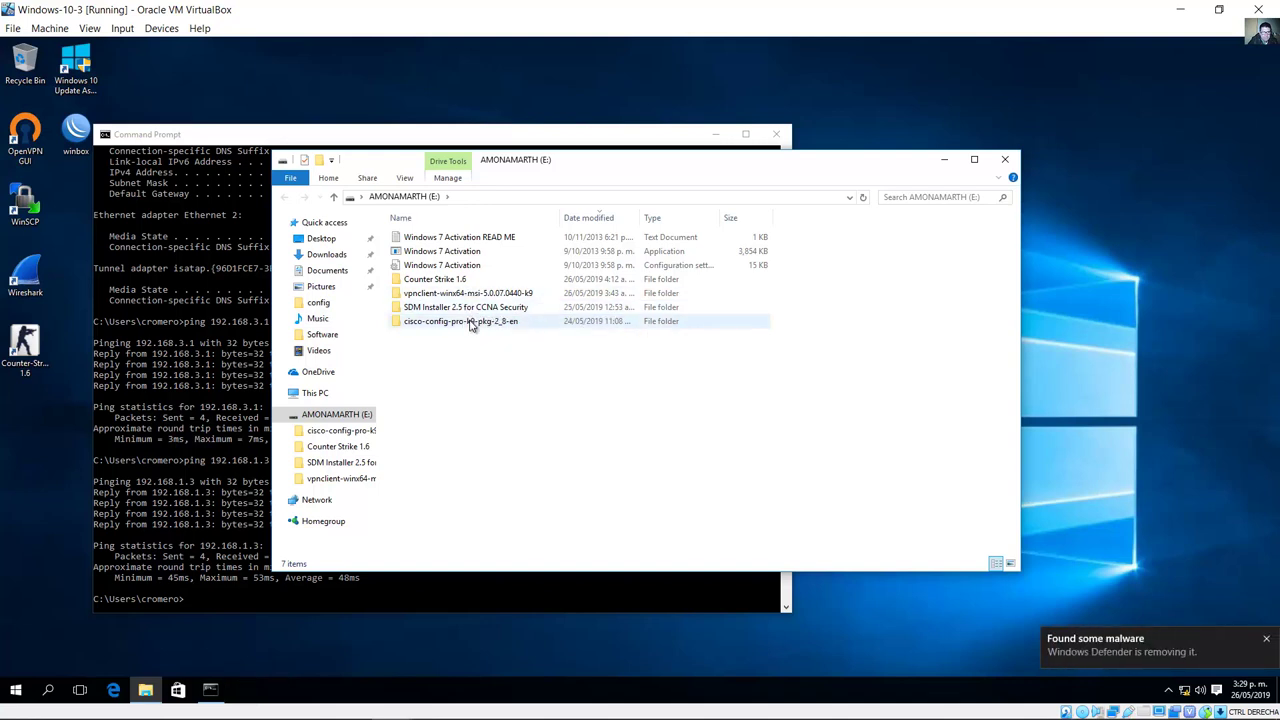
Step: Run the installer from the cisco-config-pro-k9-pkg-2_8-en folder and approve the UAC prompt
{"action": "double_click", "coordinate": [470, 322]}
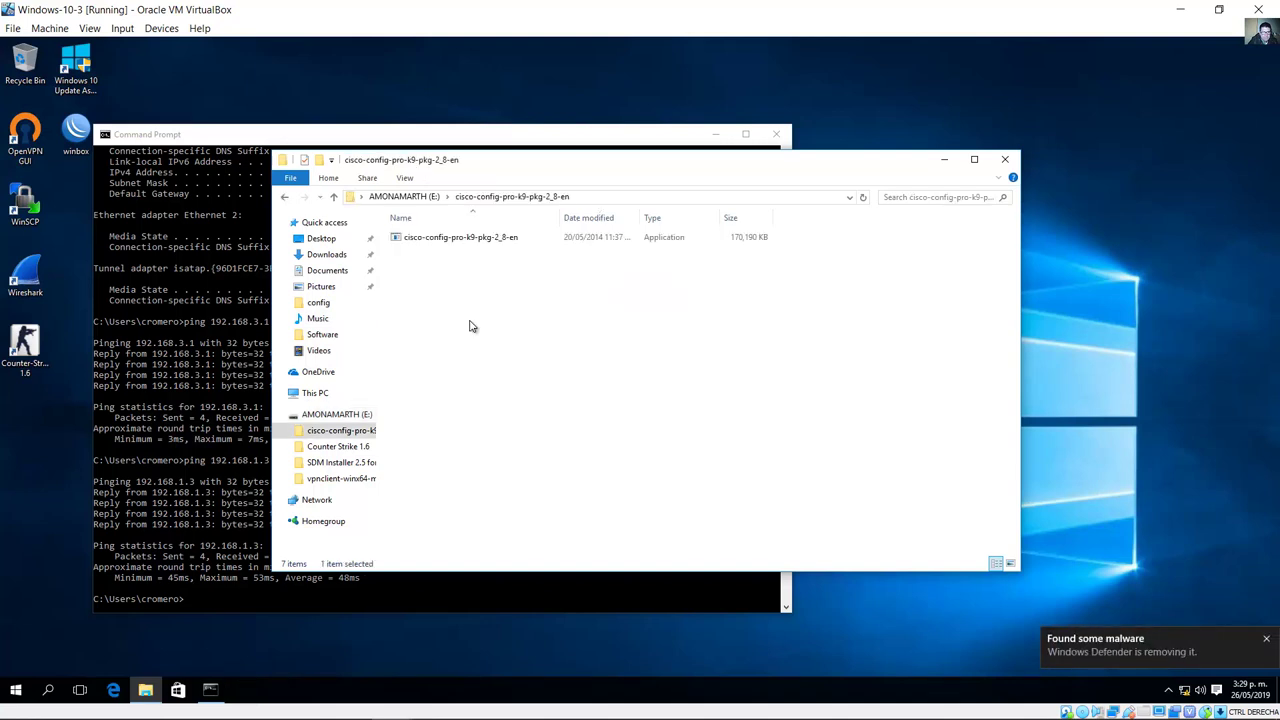
{"action": "left_click", "coordinate": [475, 245]}
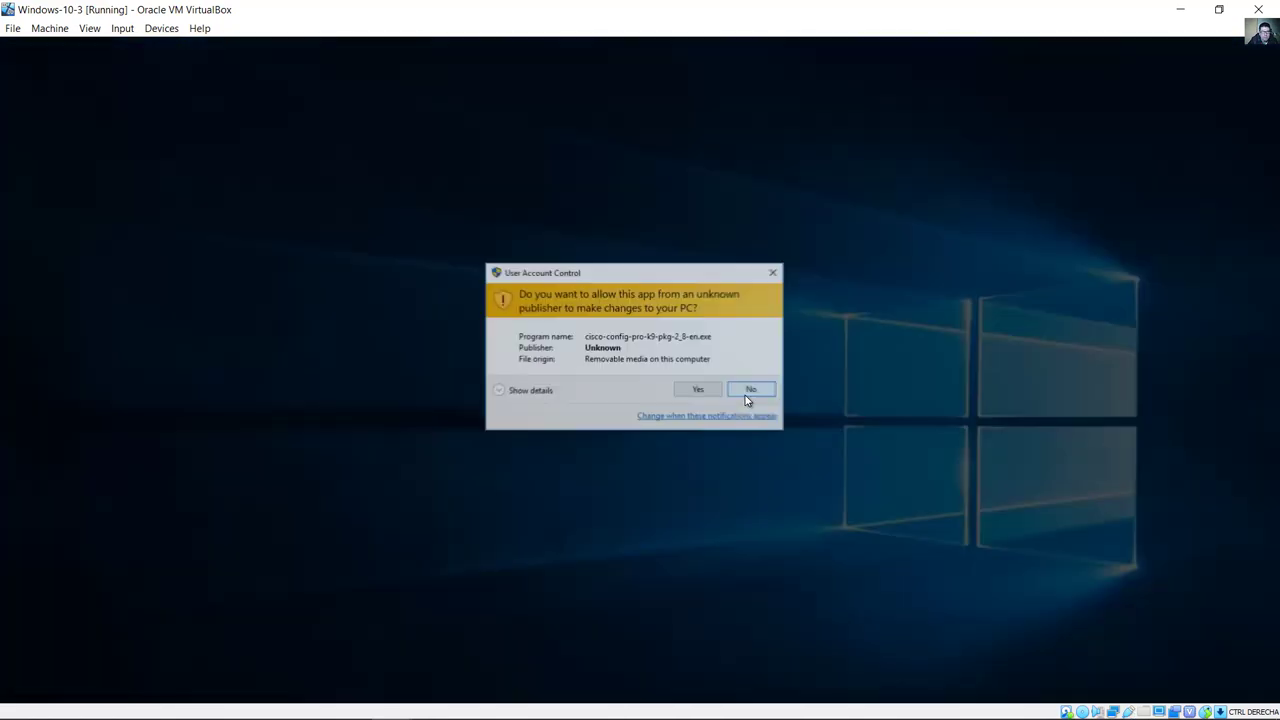
{"action": "left_click", "coordinate": [698, 391]}
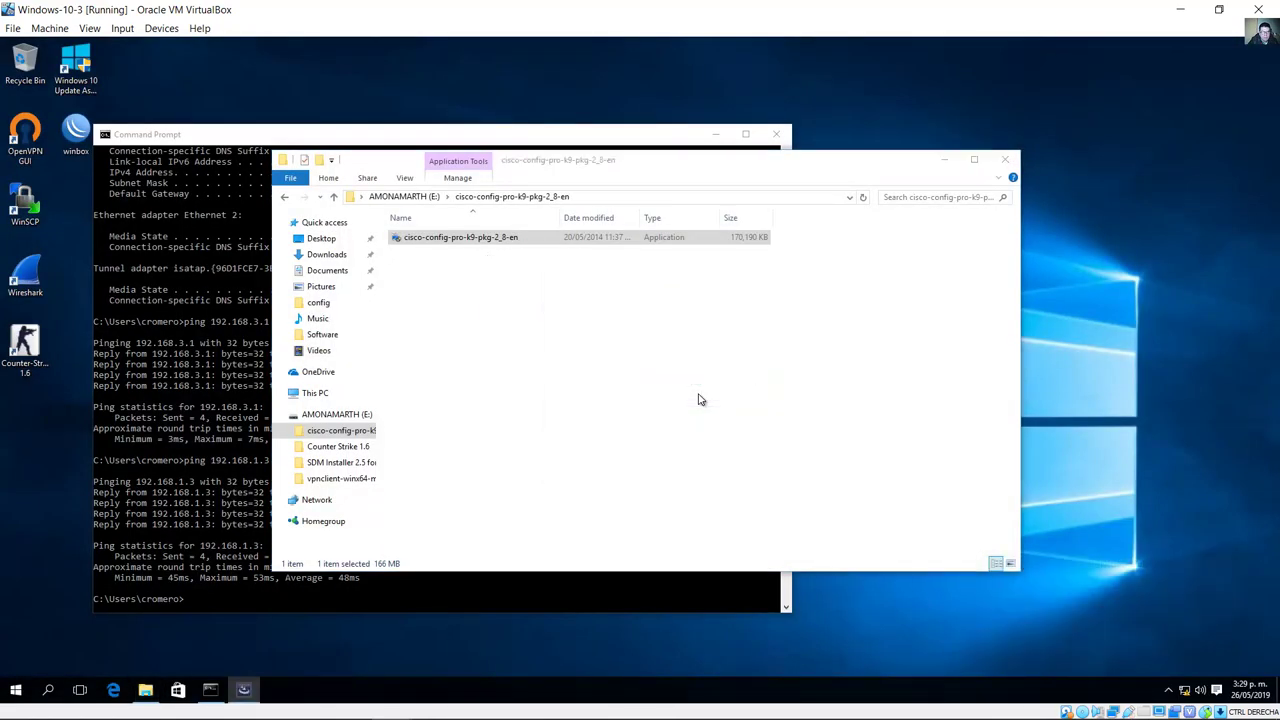
{"action": "left_click", "coordinate": [714, 483]}
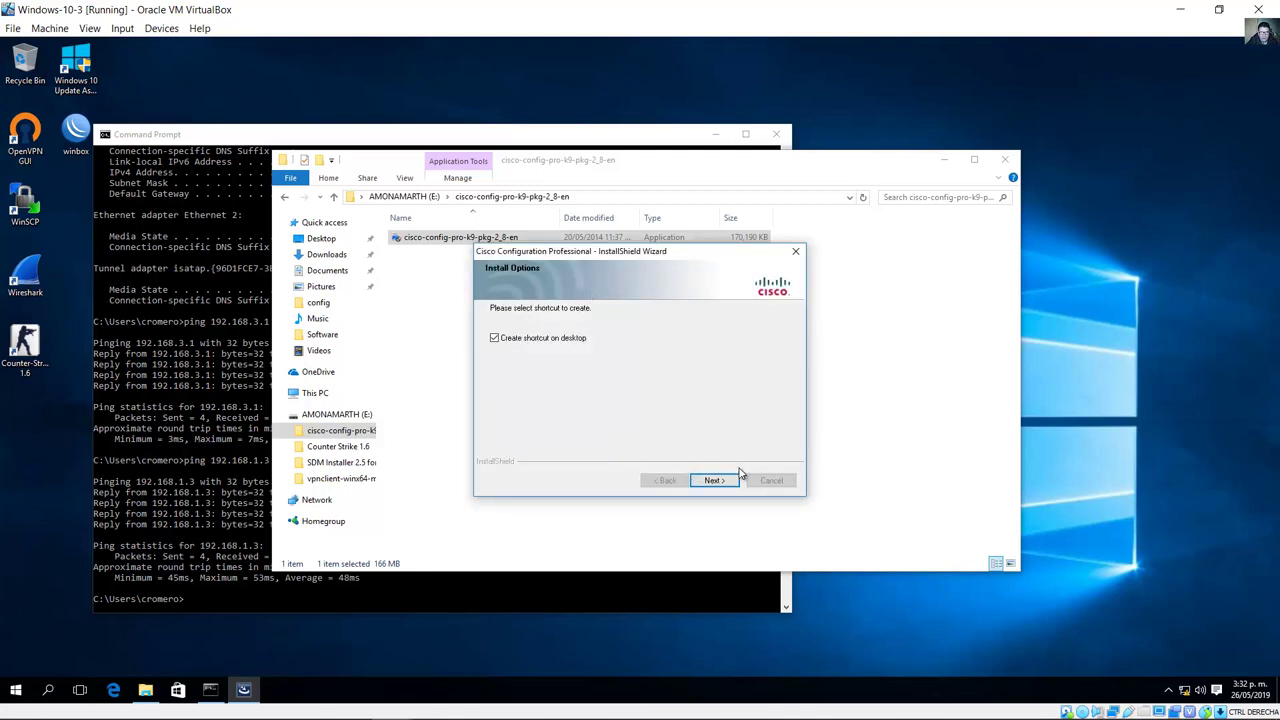
Step: Complete the CCP installation with a desktop shortcut and close the installer's folder window
{"action": "left_click", "coordinate": [711, 483]}
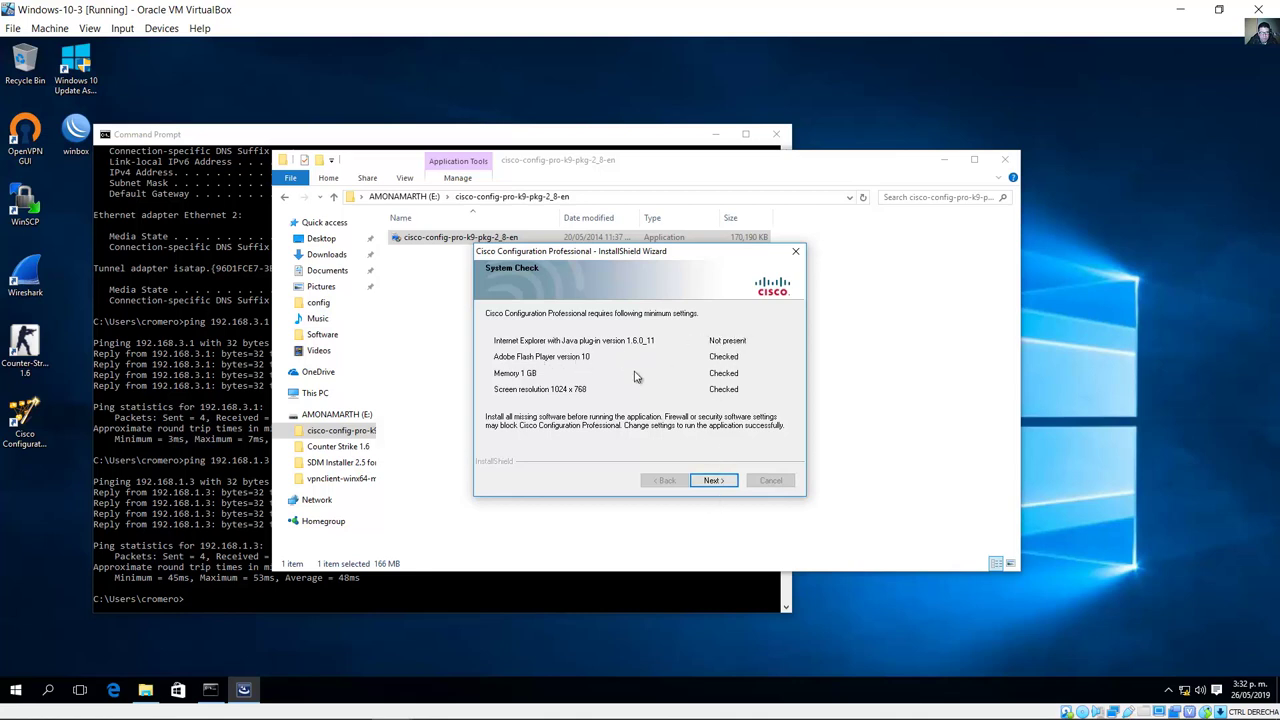
{"action": "left_click", "coordinate": [715, 480]}
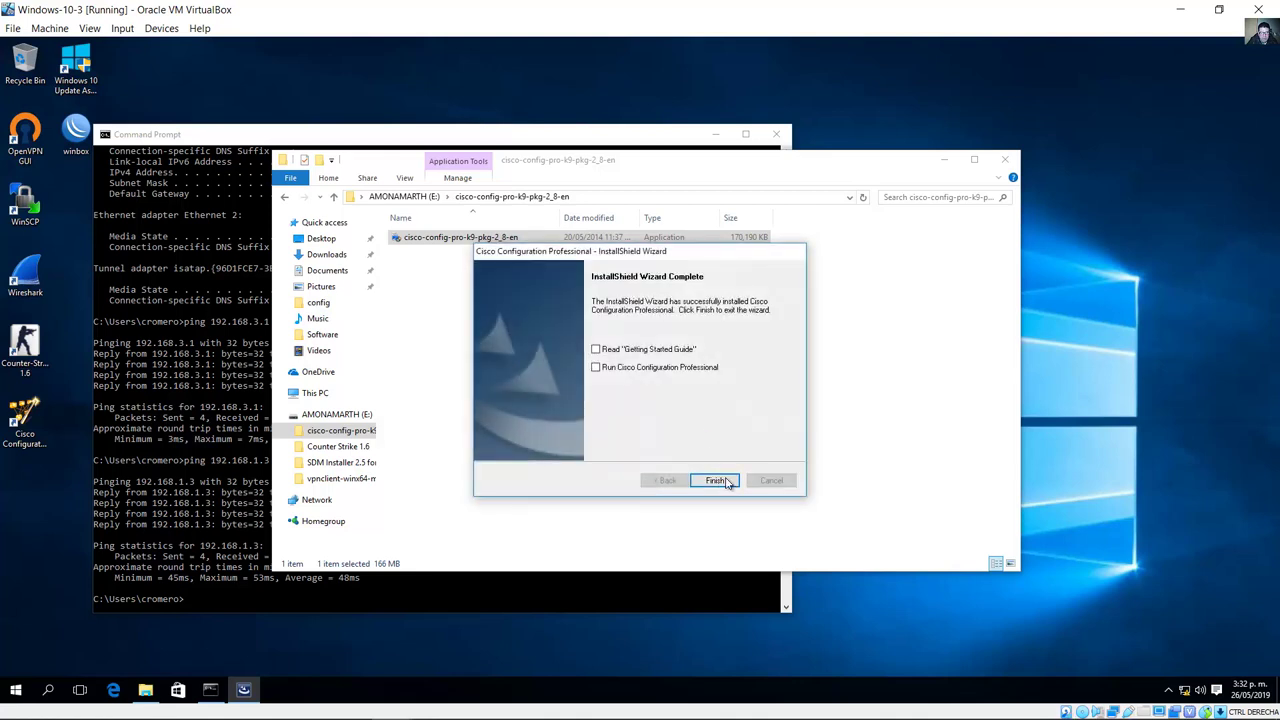
{"action": "left_click", "coordinate": [717, 481]}
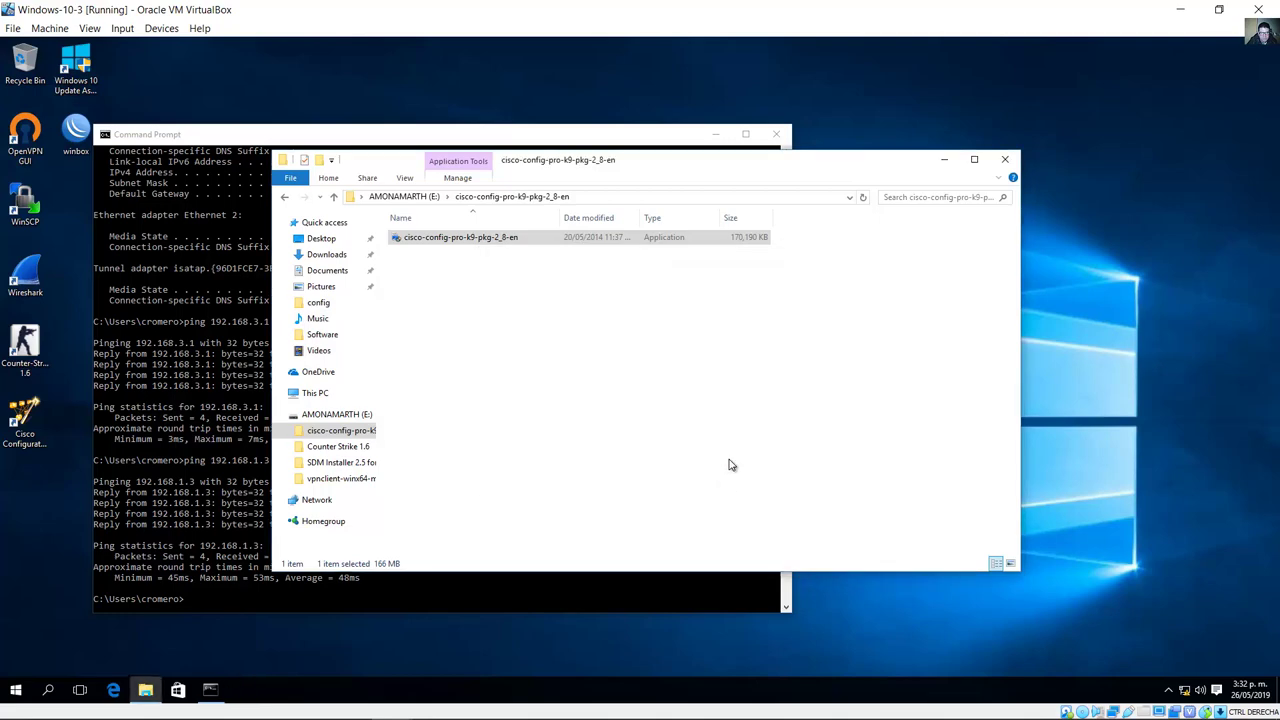
{"action": "left_click", "coordinate": [1005, 159]}
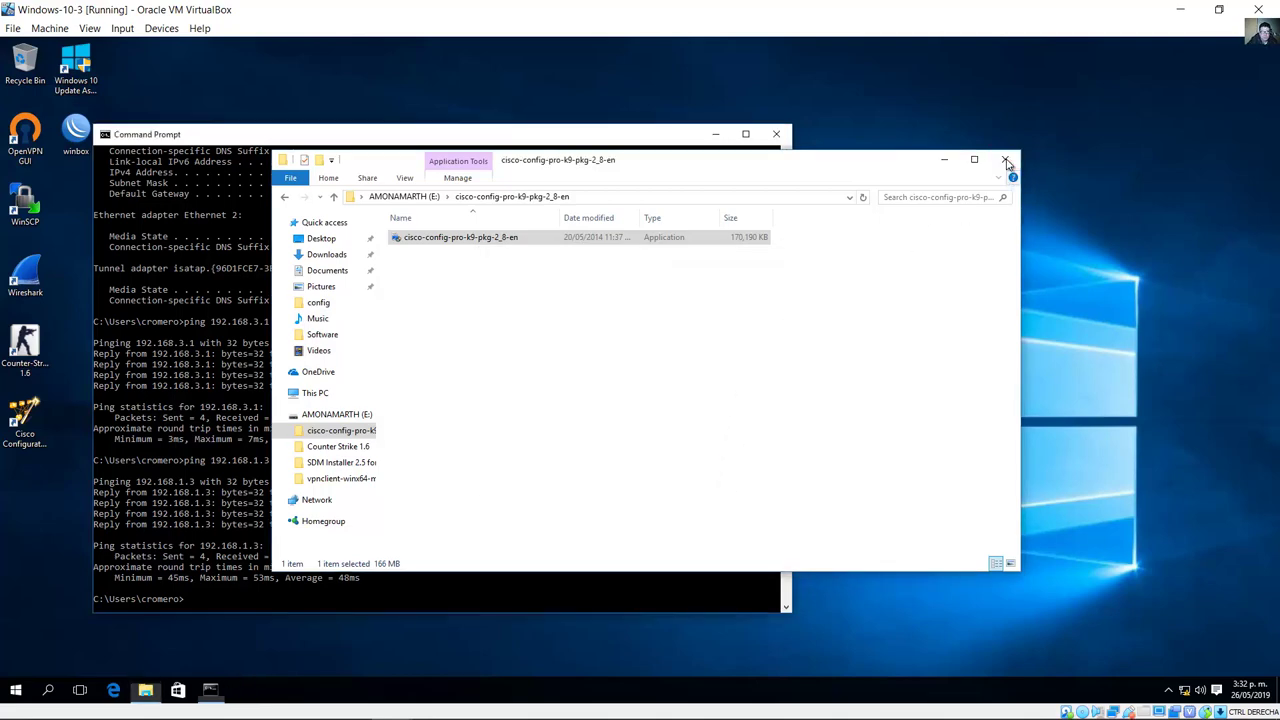
{"action": "left_click", "coordinate": [400, 705]}
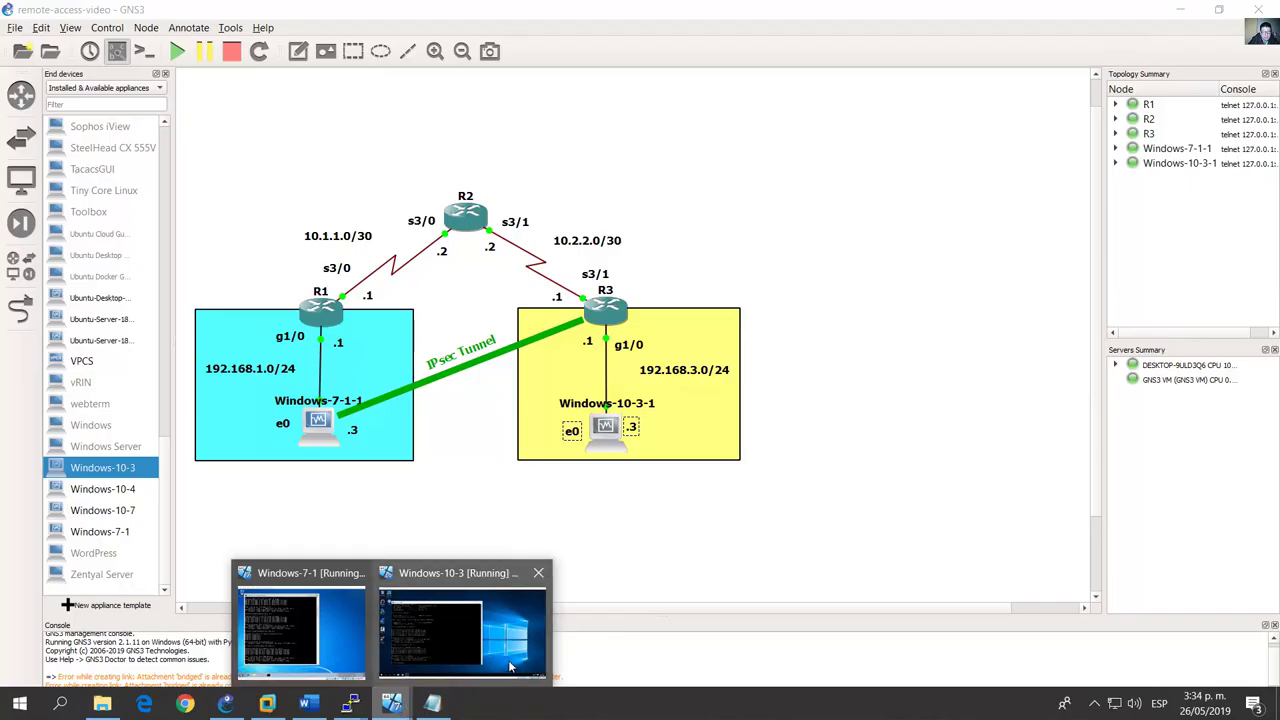
Step: Shut down the Windows-10-3 VM from its Start menu power options
{"action": "left_click", "coordinate": [520, 620]}
{"action": "left_click", "coordinate": [17, 690]}
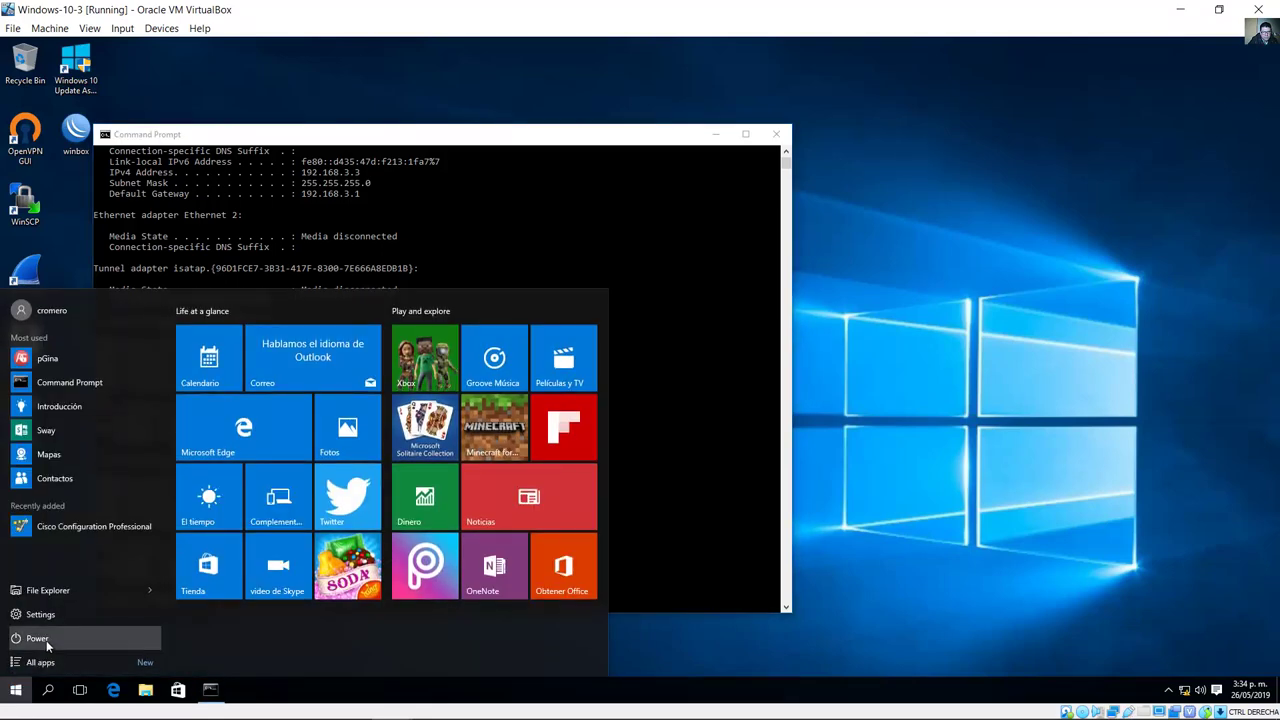
{"action": "left_click", "coordinate": [46, 640]}
{"action": "left_click", "coordinate": [72, 582]}
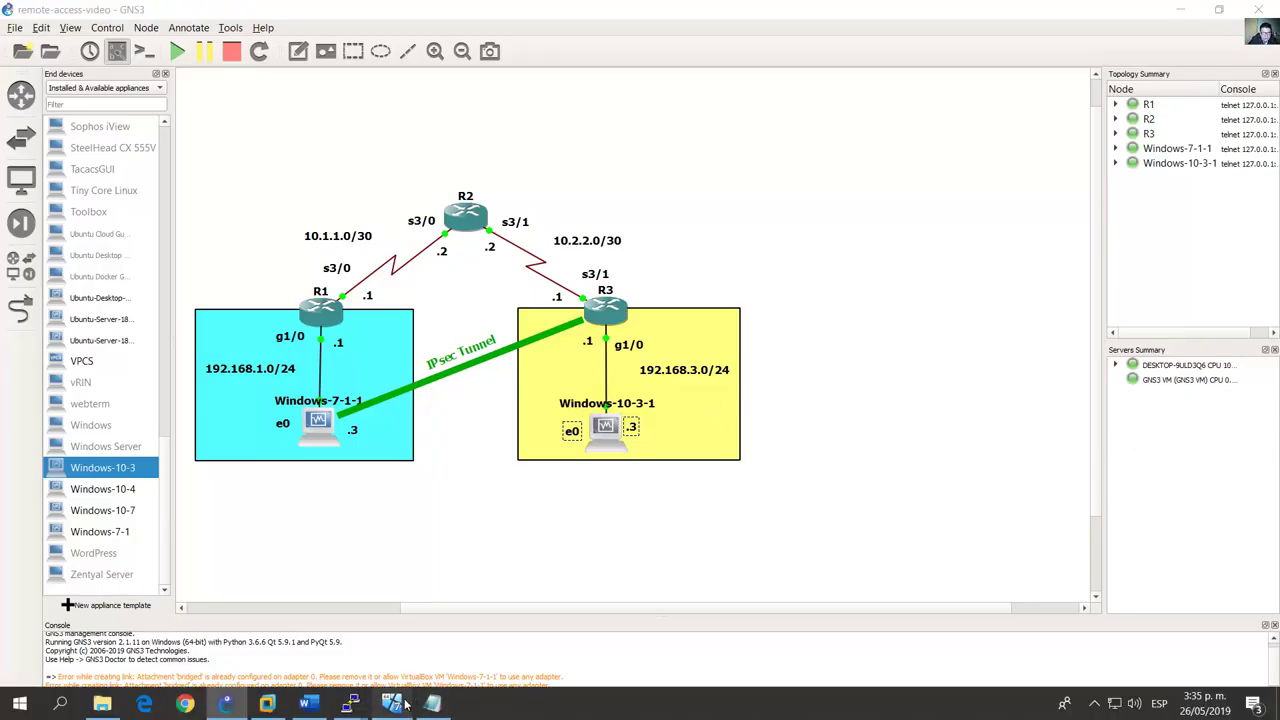
Step: Minimize the Windows-7-1 VM and stop the Windows-10-3-1 node in the GNS3 topology
{"action": "left_click", "coordinate": [432, 703]}
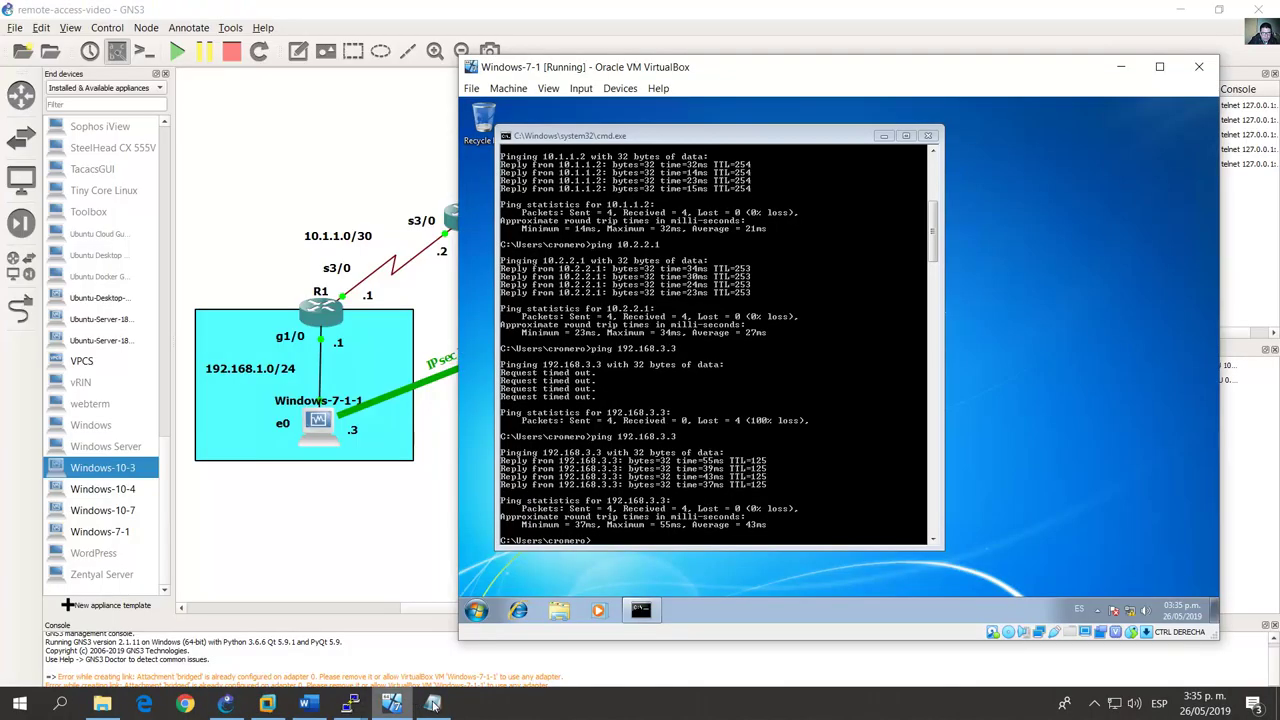
{"action": "left_click", "coordinate": [1121, 67]}
{"action": "right_click", "coordinate": [607, 430]}
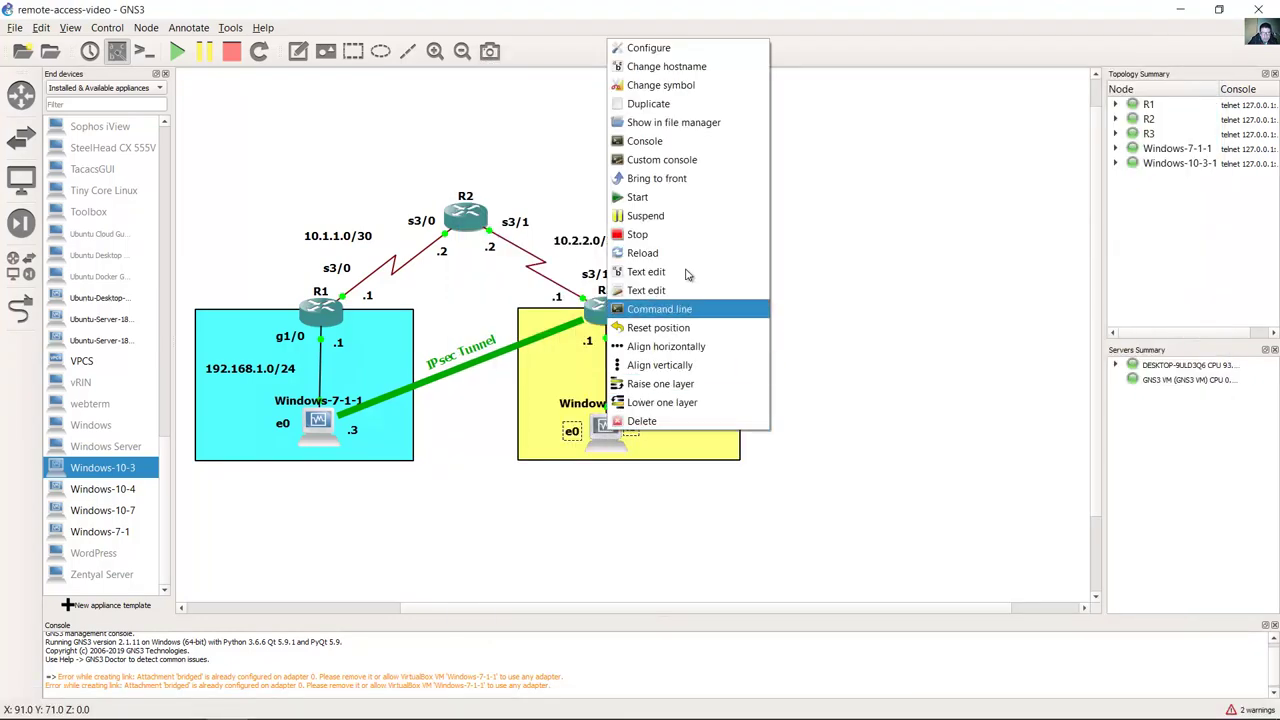
{"action": "left_click", "coordinate": [657, 234]}
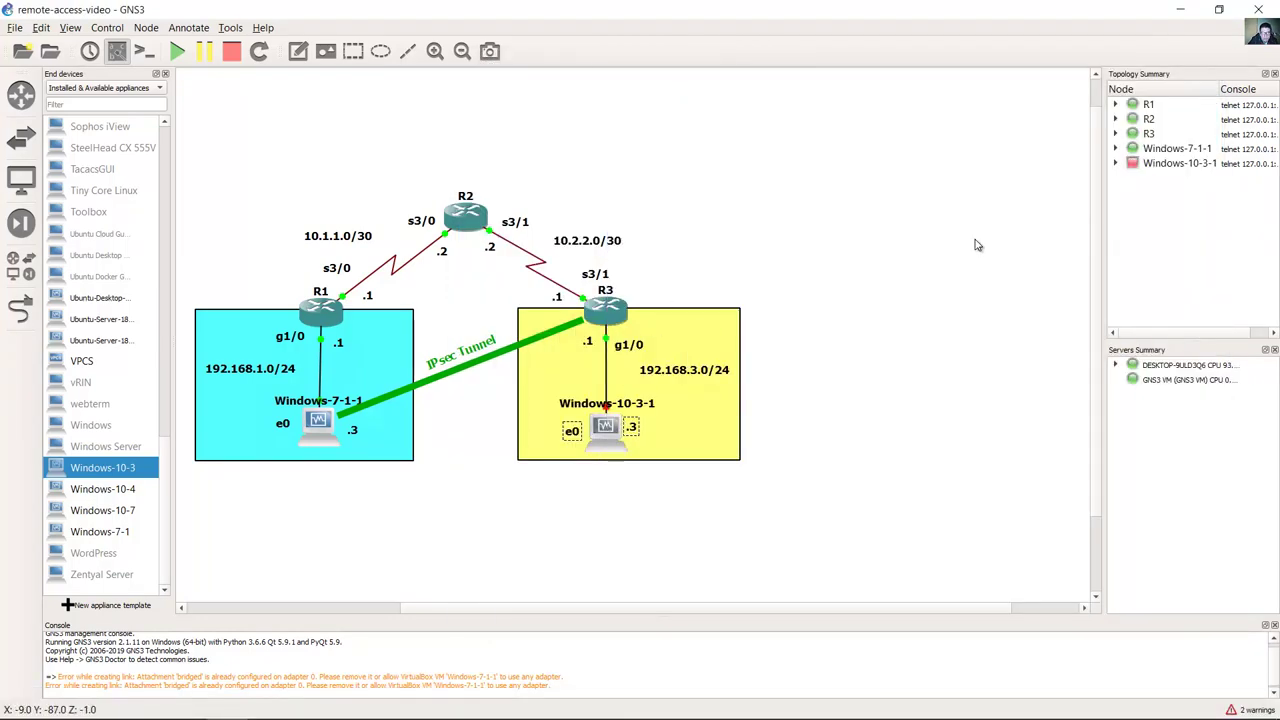
{"action": "left_click", "coordinate": [1180, 9]}
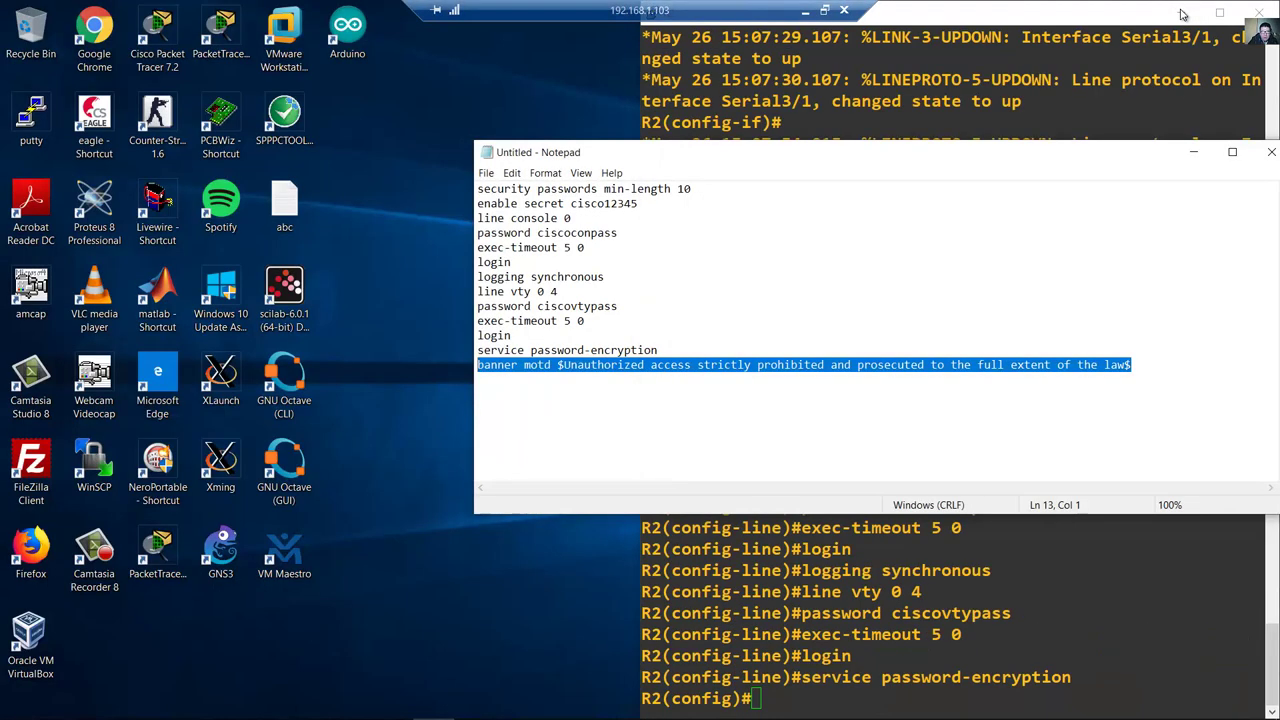
Step: Hide Notepad and the terminal, then select the Windows-10-3 VM in VirtualBox Manager
{"action": "left_click", "coordinate": [1193, 152]}
{"action": "left_click", "coordinate": [1181, 12]}
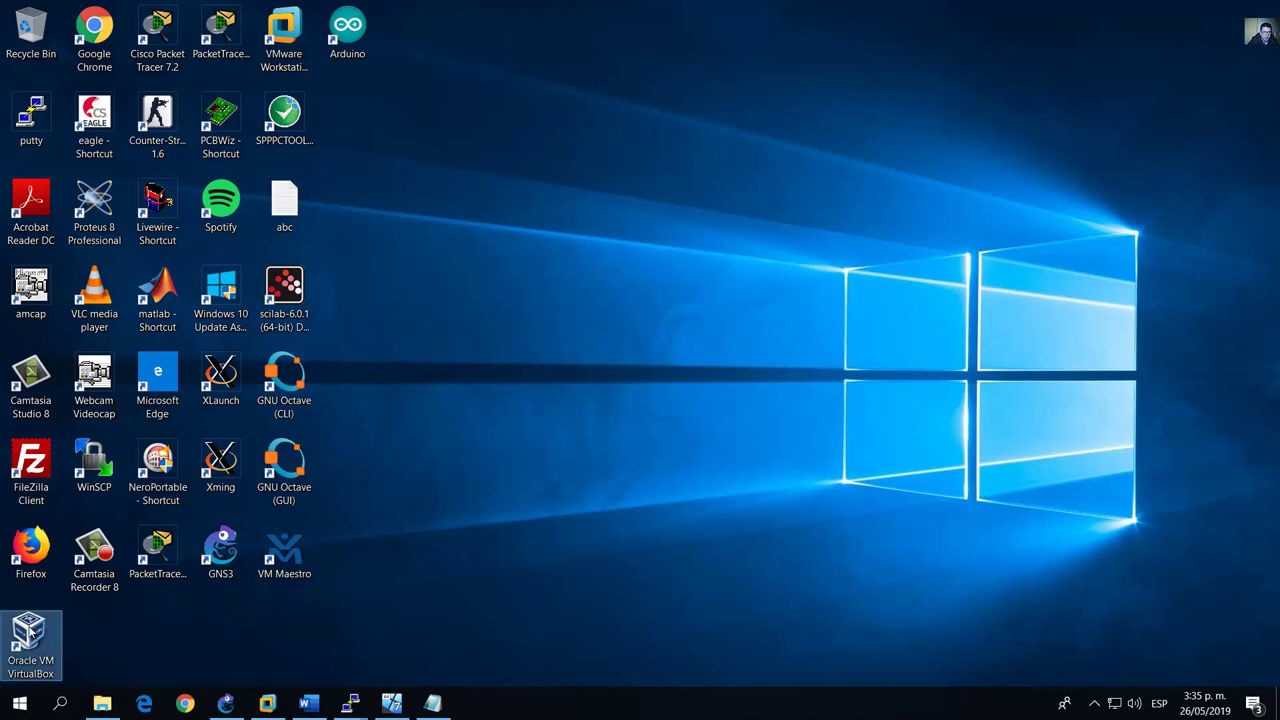
{"action": "key", "text": "alt+Tab"}
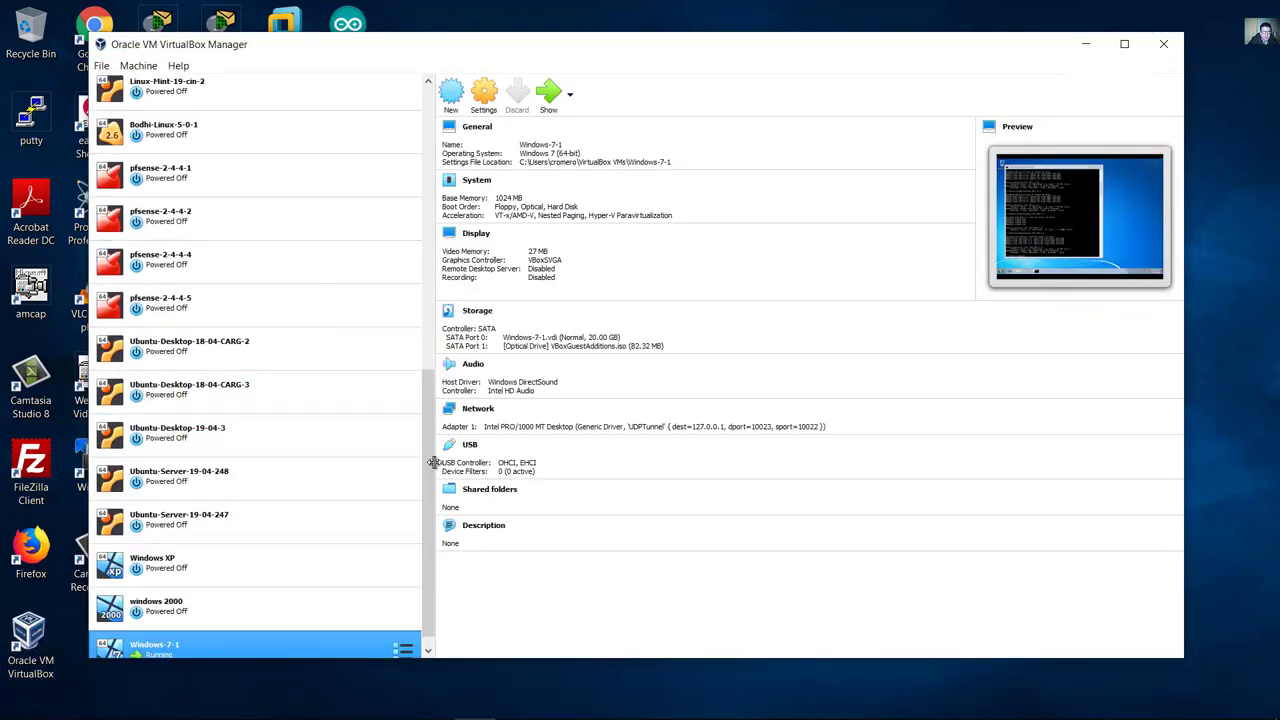
{"action": "left_click_drag", "start_coordinate": [429, 514], "coordinate": [429, 231]}
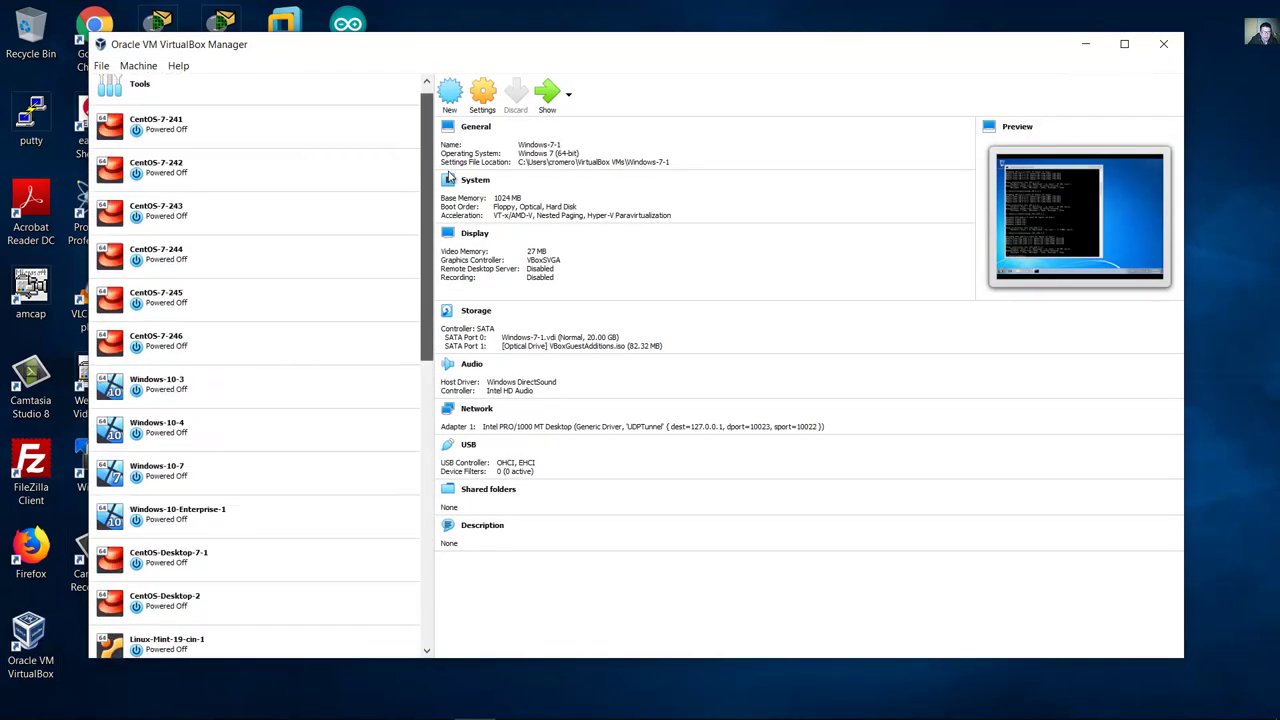
{"action": "left_click", "coordinate": [185, 398]}
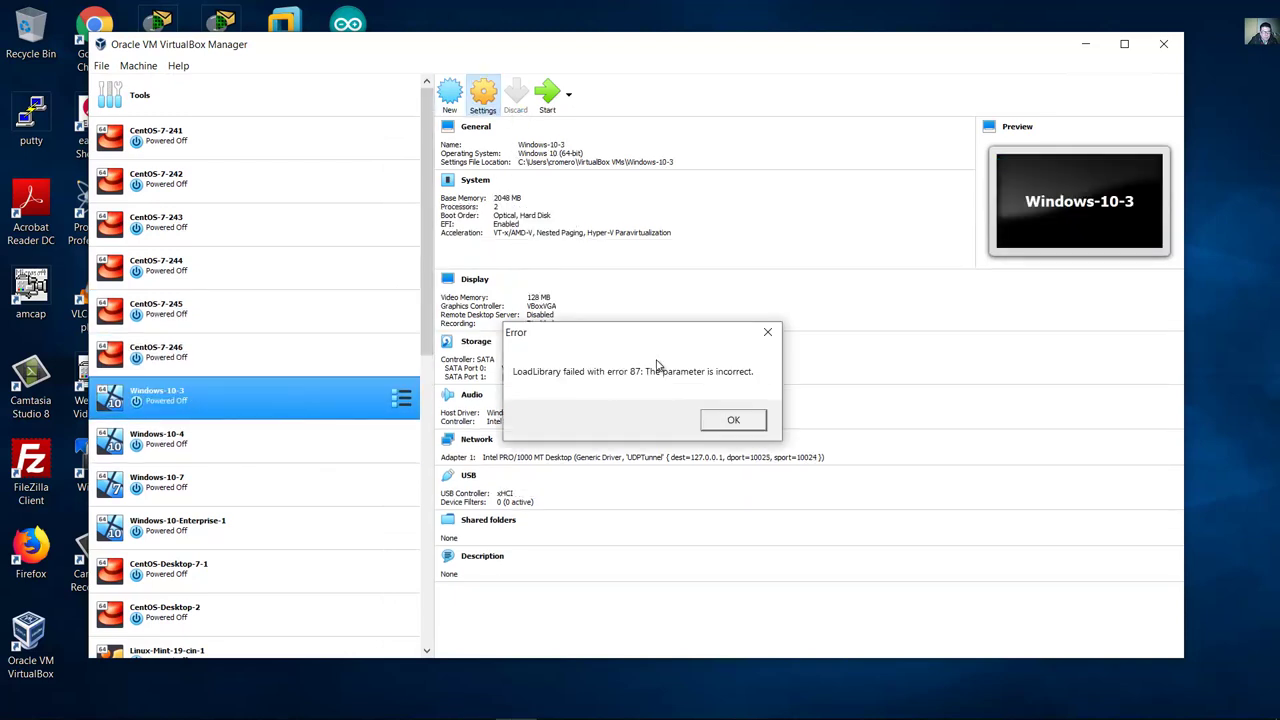
Step: Bridge the VM's adapter to the Realtek PCIe GBE Family Controller and start the VM
{"action": "left_click", "coordinate": [735, 421]}
{"action": "left_click", "coordinate": [468, 336]}
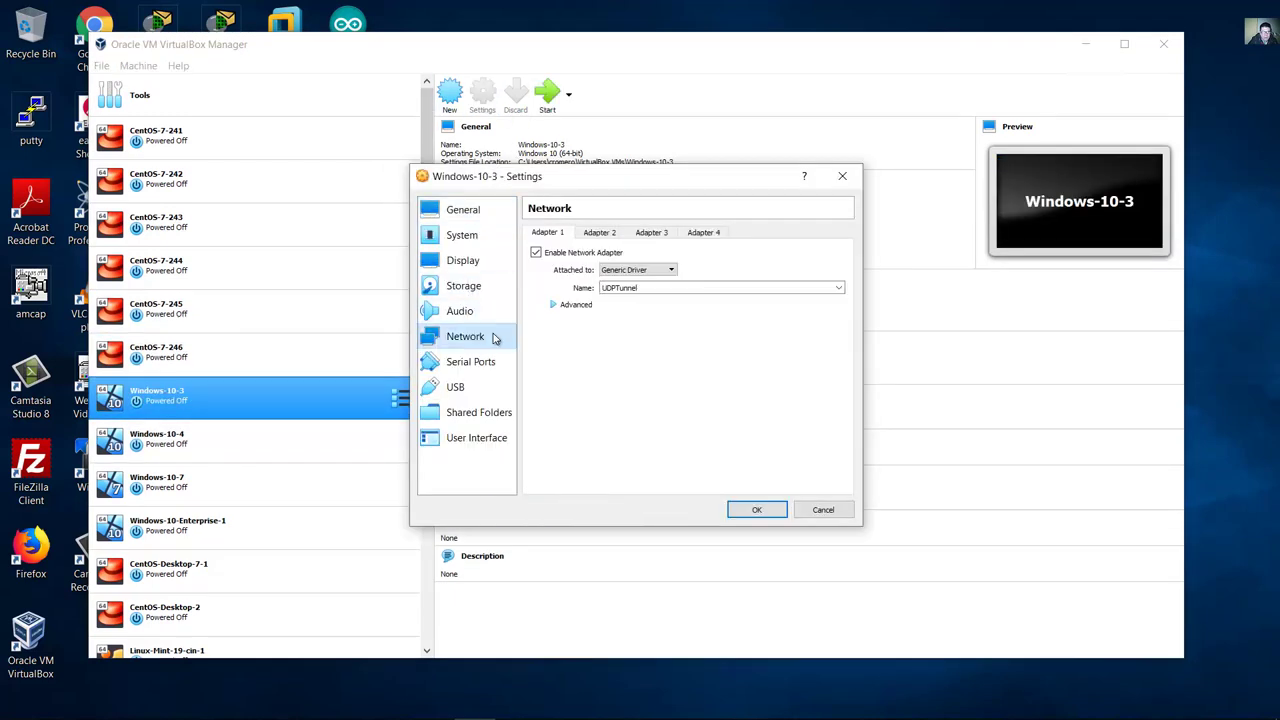
{"action": "left_click", "coordinate": [665, 270]}
{"action": "left_click", "coordinate": [656, 307]}
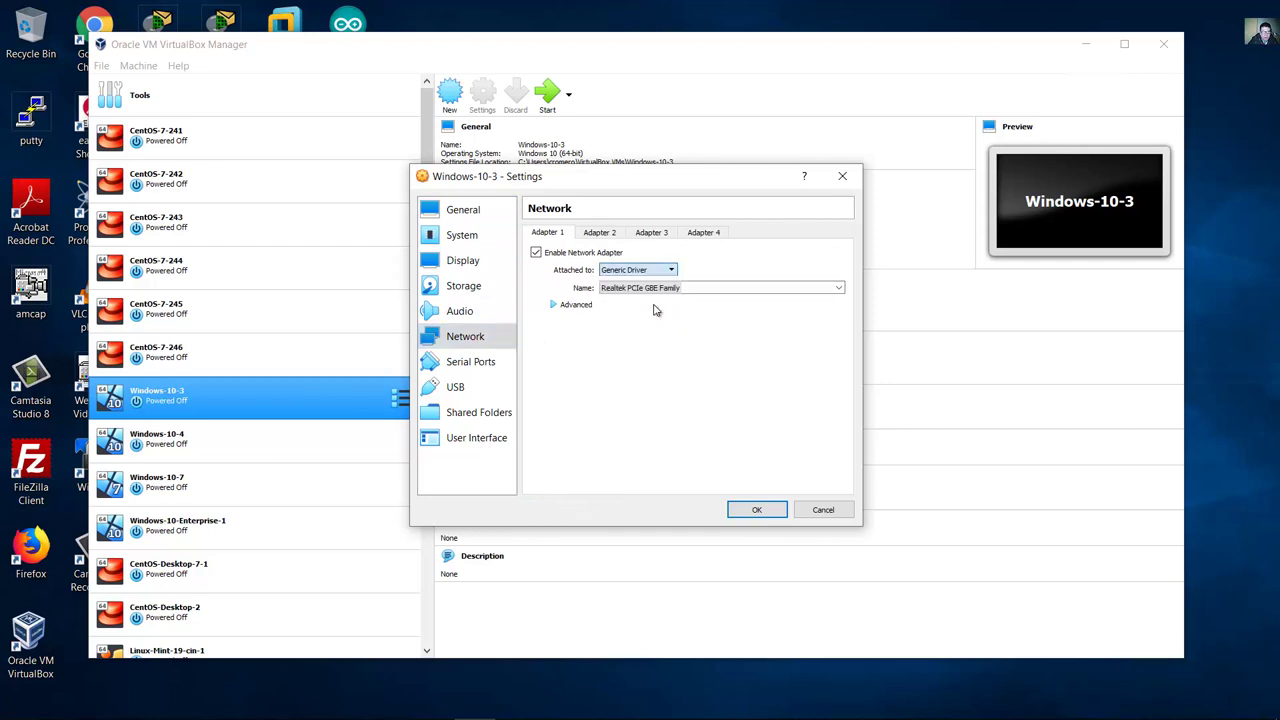
{"action": "left_click", "coordinate": [577, 305]}
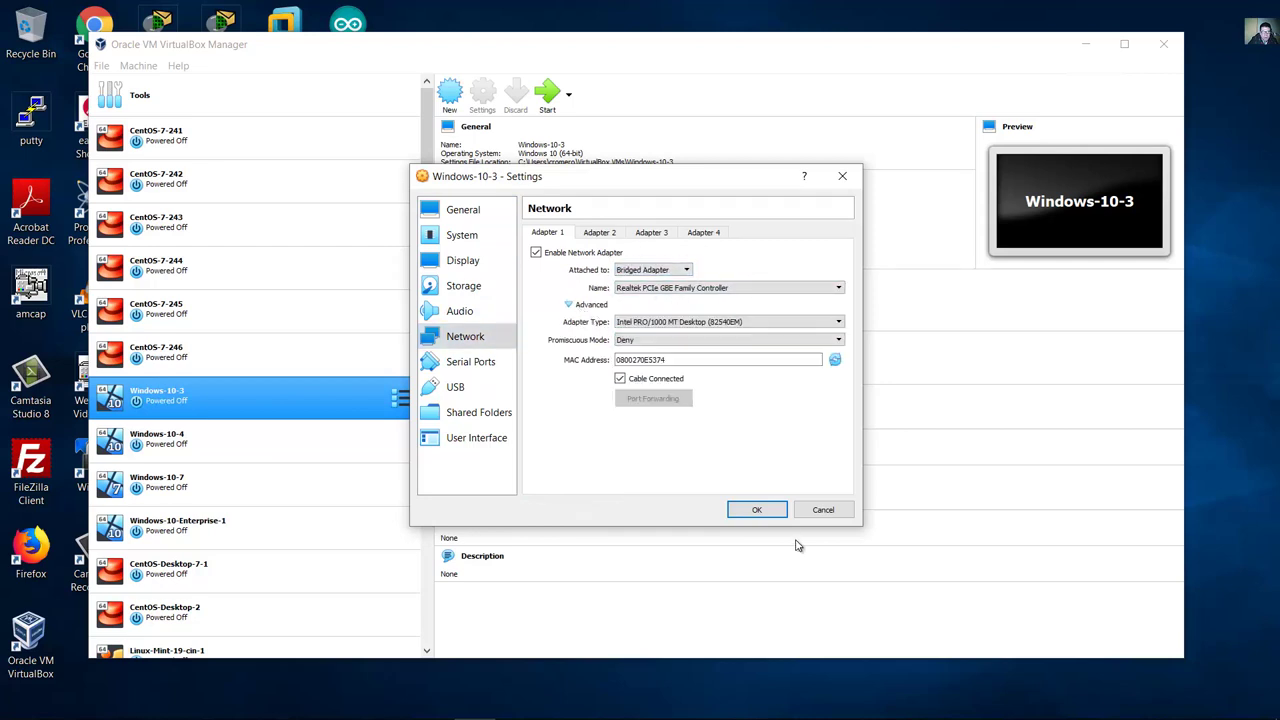
{"action": "left_click", "coordinate": [757, 511]}
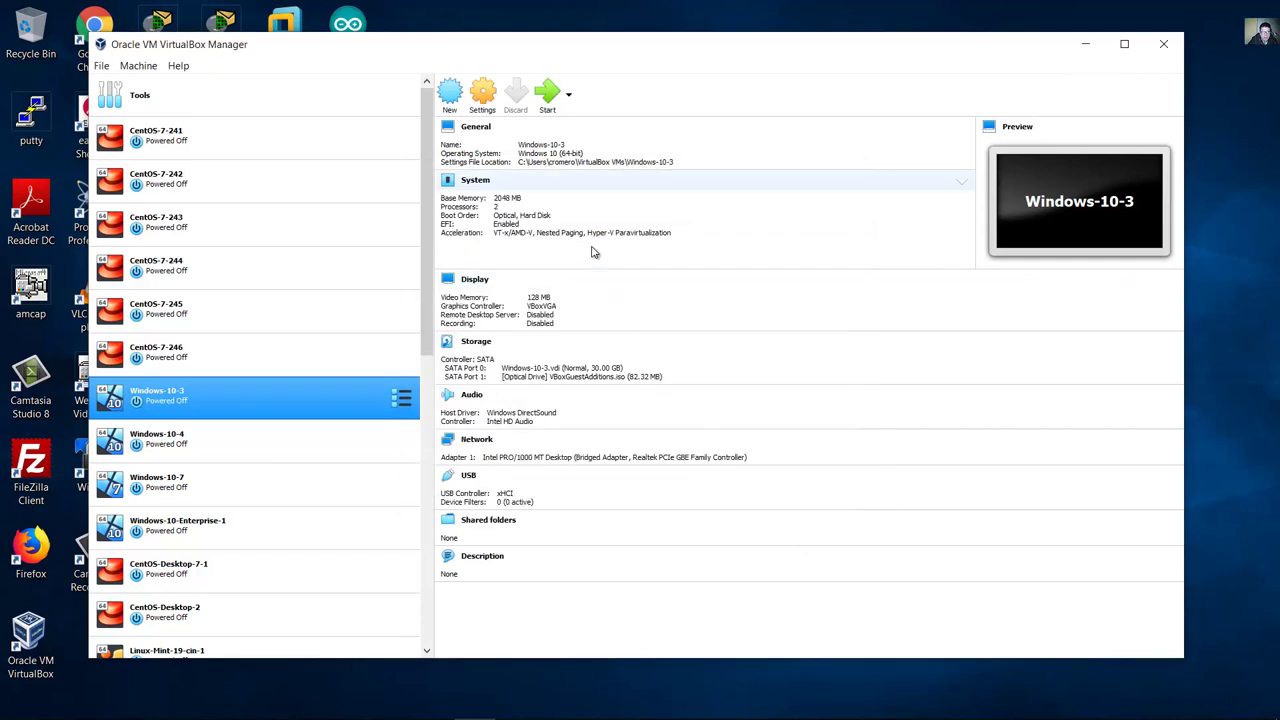
{"action": "left_click", "coordinate": [549, 100]}
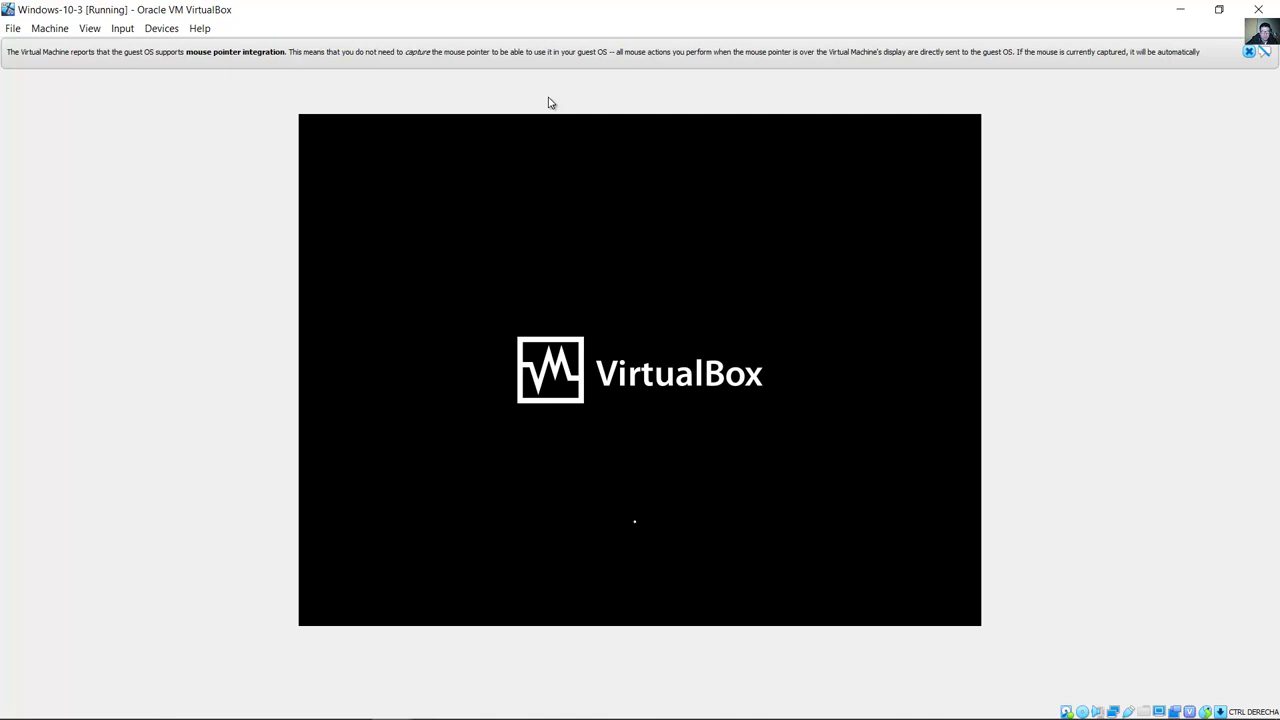
Step: Dismiss both VirtualBox notification bars, sign in to Windows, and enlarge the Edge window
{"action": "left_click", "coordinate": [1249, 52]}
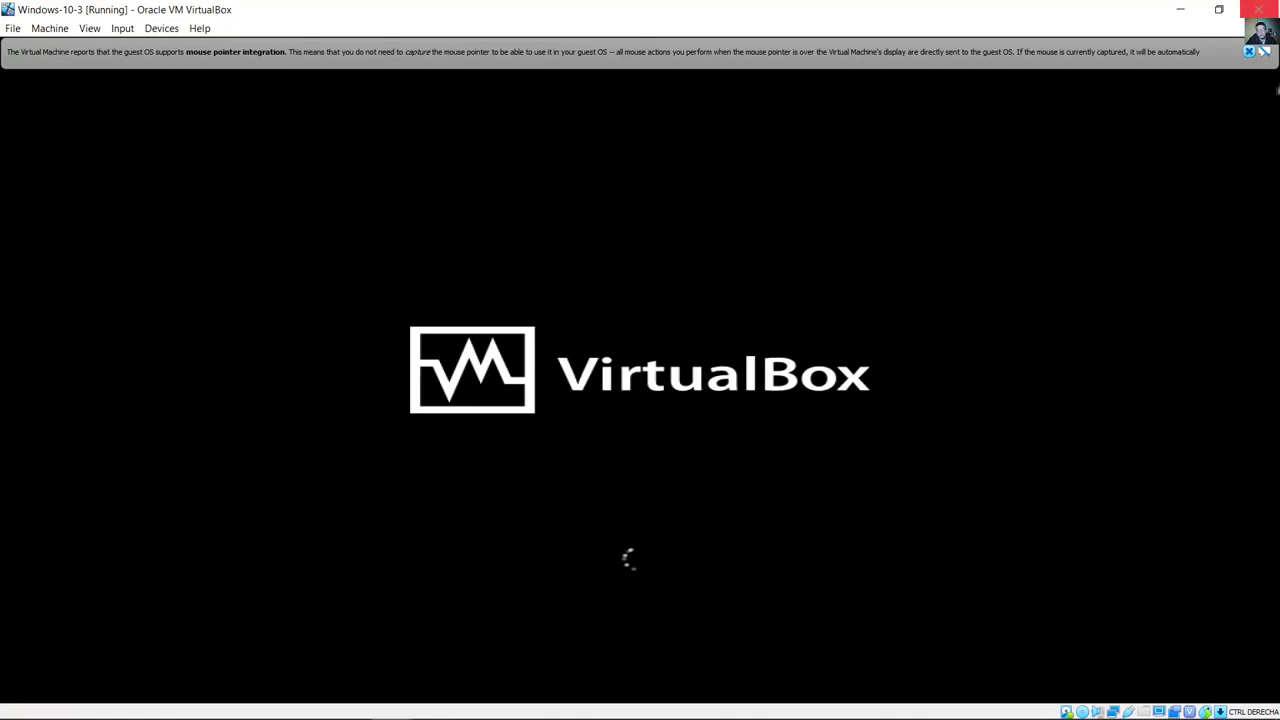
{"action": "left_click", "coordinate": [1249, 52]}
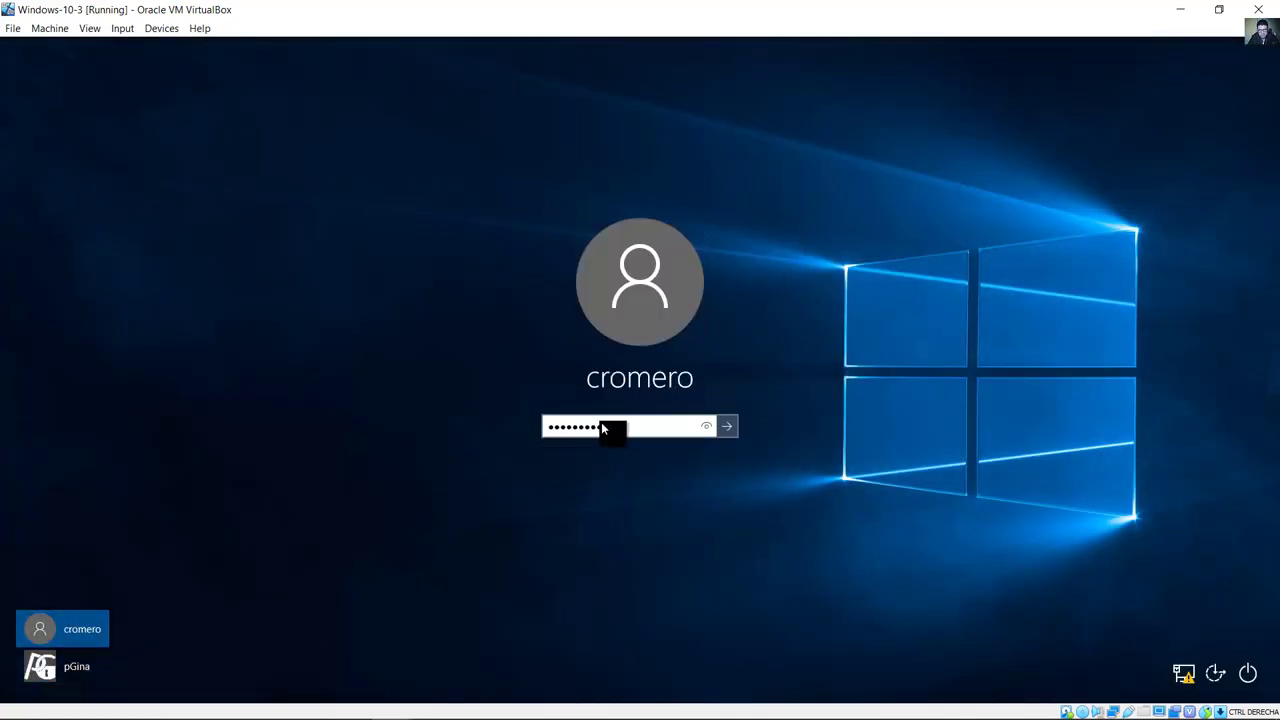
{"action": "key", "text": "Return"}
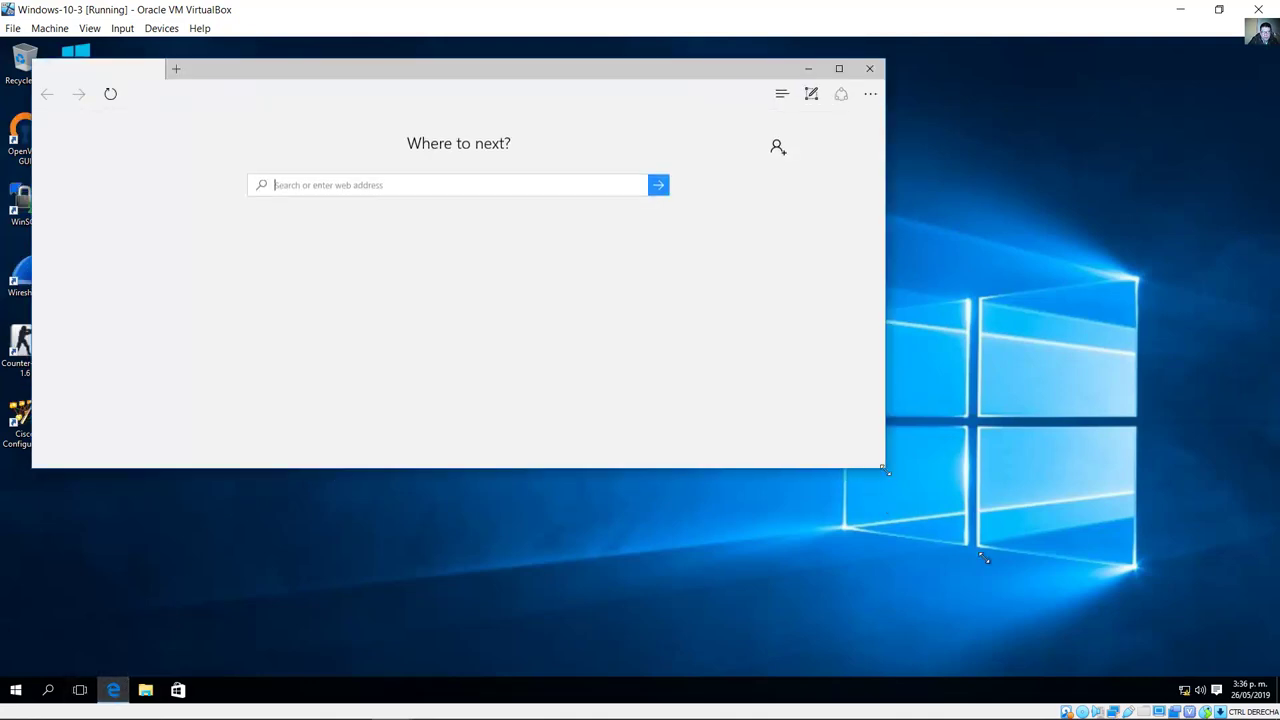
{"action": "left_click_drag", "start_coordinate": [984, 558], "coordinate": [1146, 650]}
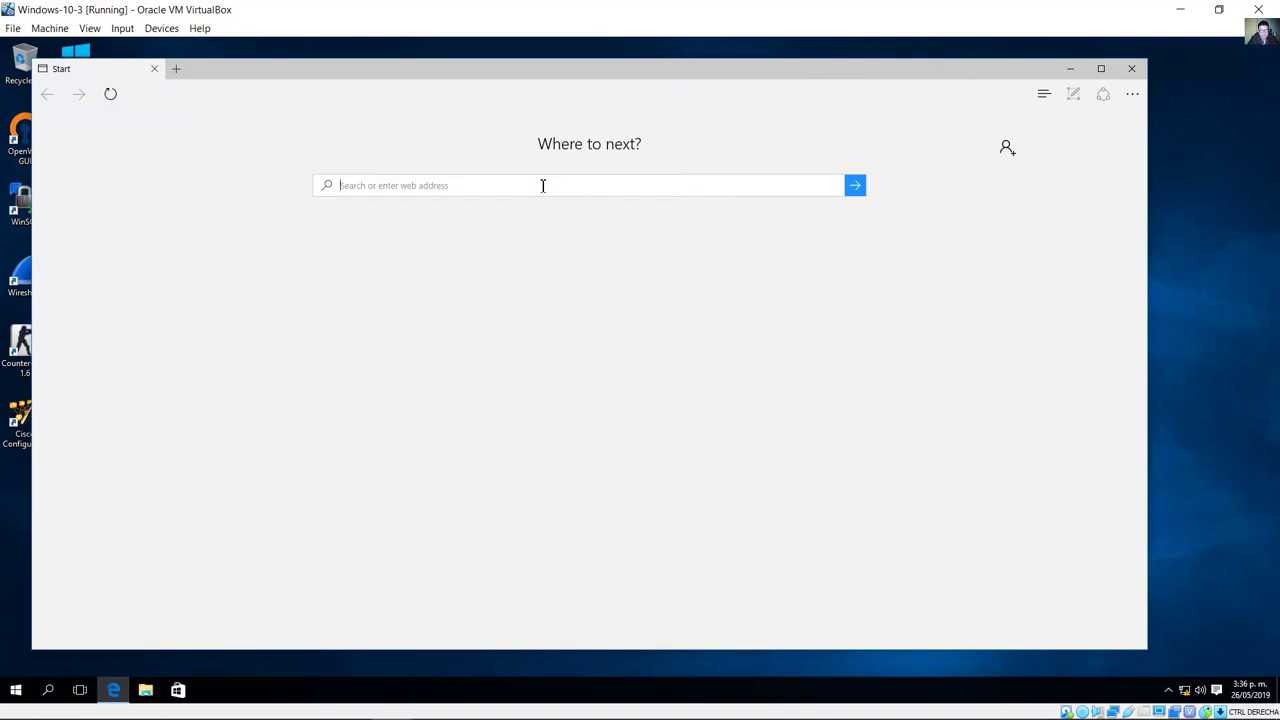
Step: Open the Ethernet adapter's properties through the Network and Sharing Center
{"action": "right_click", "coordinate": [1183, 692]}
{"action": "left_click", "coordinate": [1181, 677]}
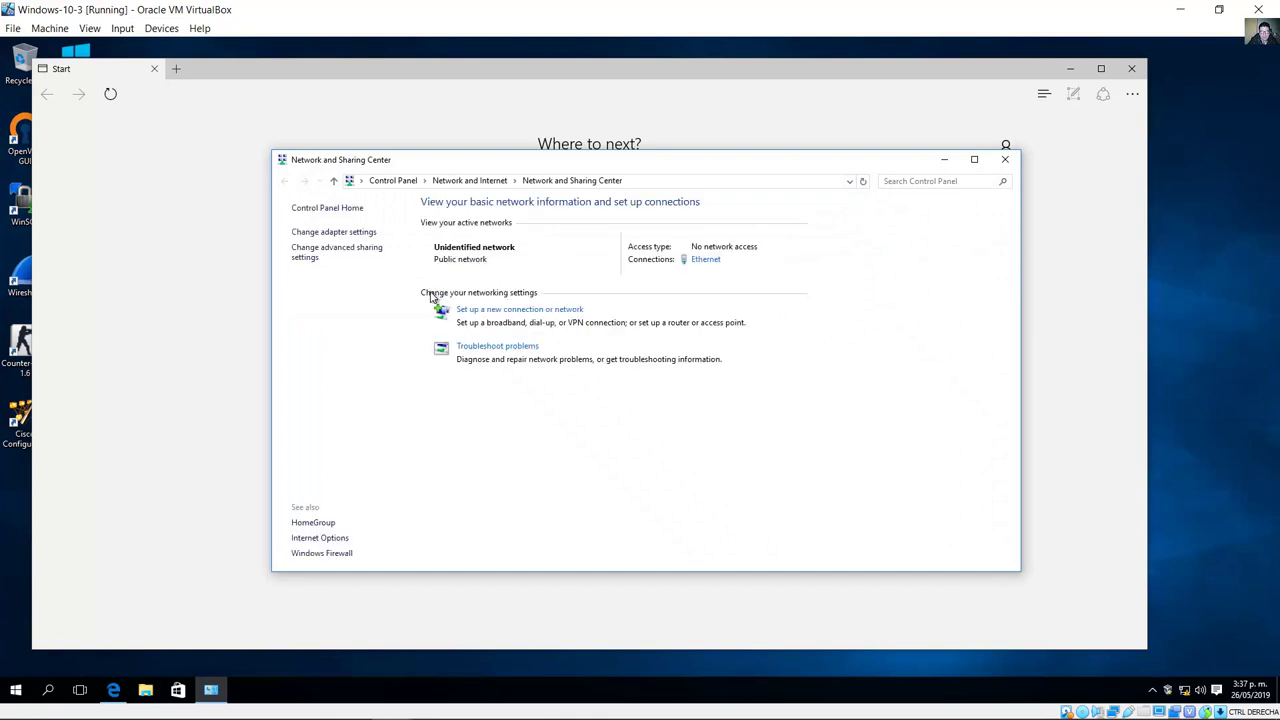
{"action": "left_click", "coordinate": [362, 232]}
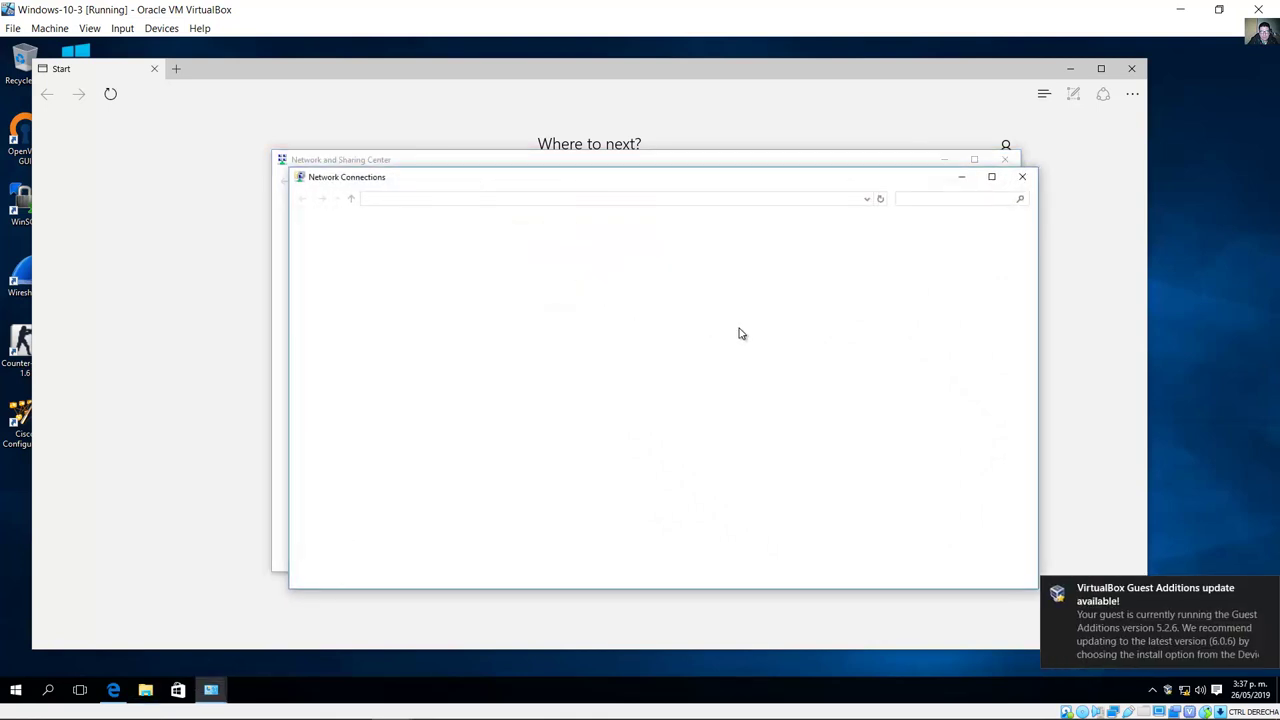
{"action": "right_click", "coordinate": [352, 254]}
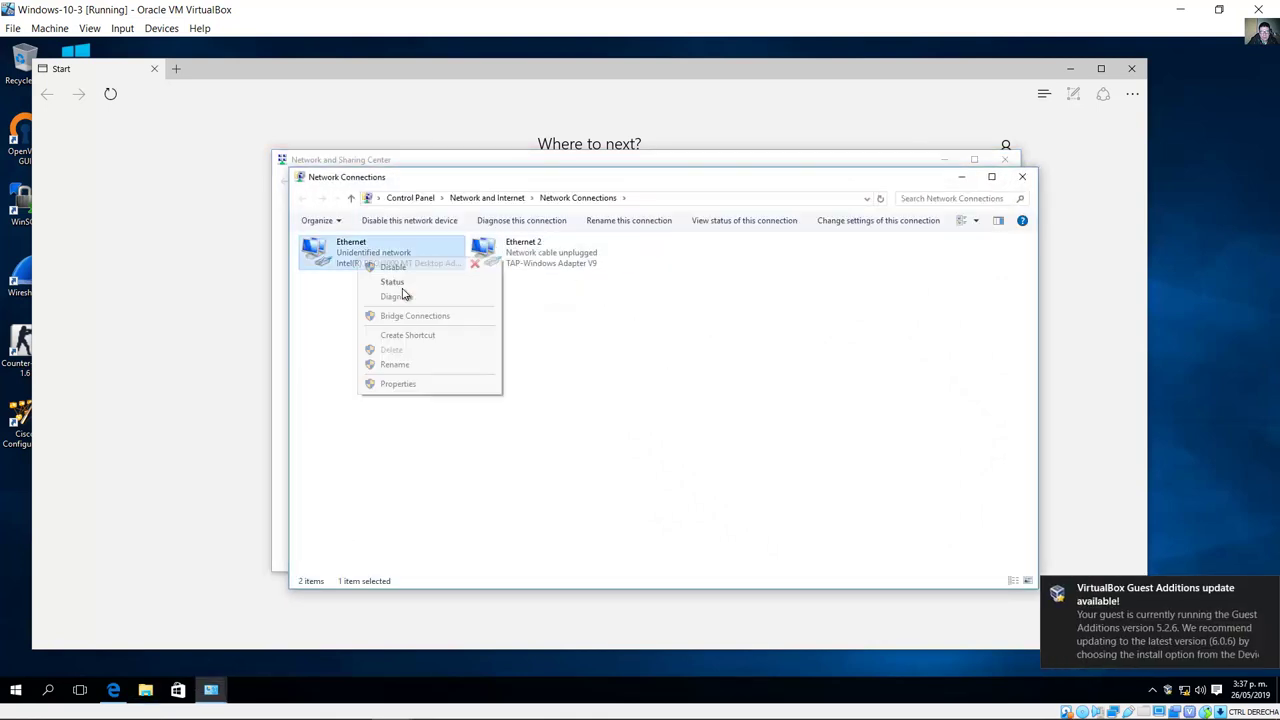
{"action": "left_click", "coordinate": [479, 386]}
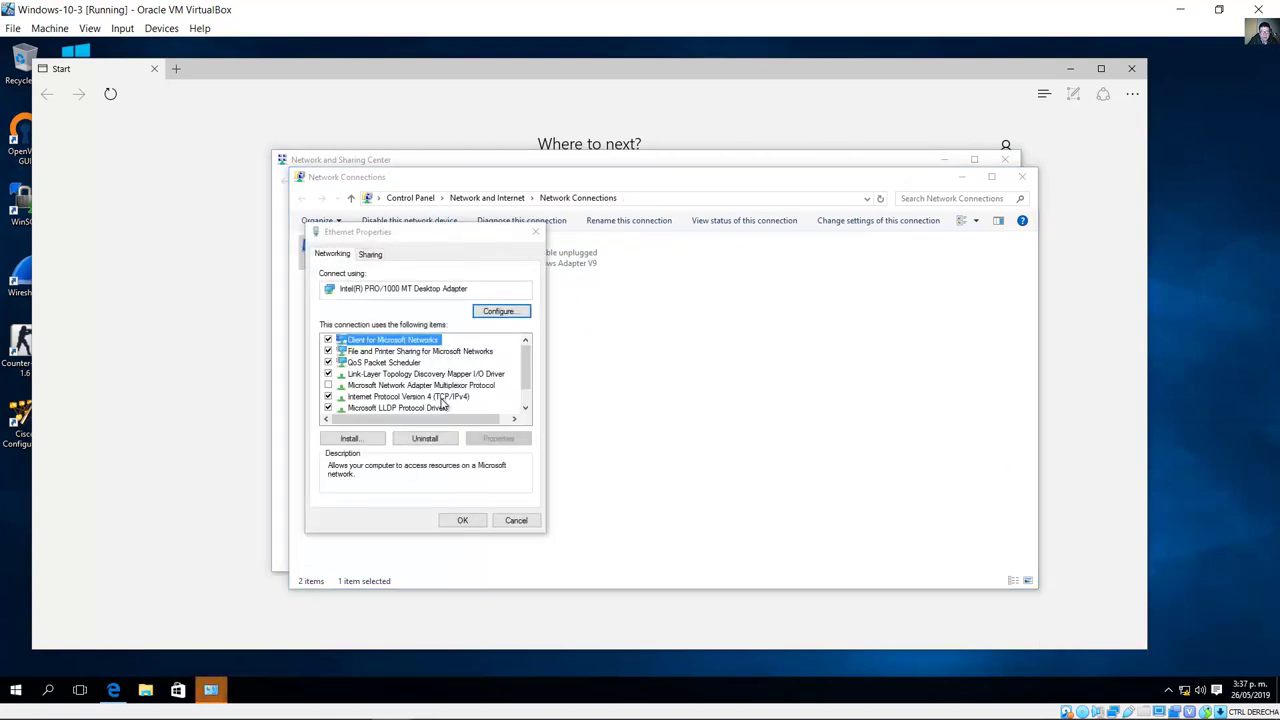
Step: Set IPv4 address and DNS server to obtain automatically, confirm, and close the network windows
{"action": "double_click", "coordinate": [443, 397]}
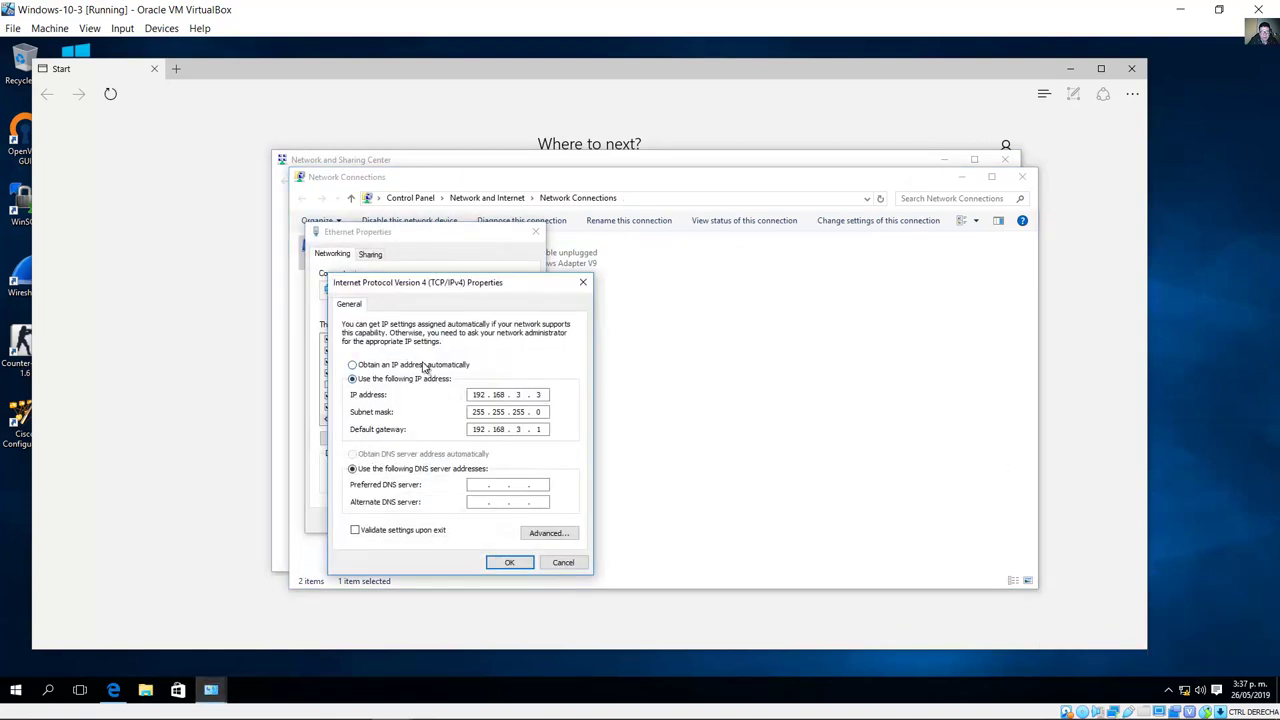
{"action": "left_click", "coordinate": [424, 366]}
{"action": "left_click", "coordinate": [420, 456]}
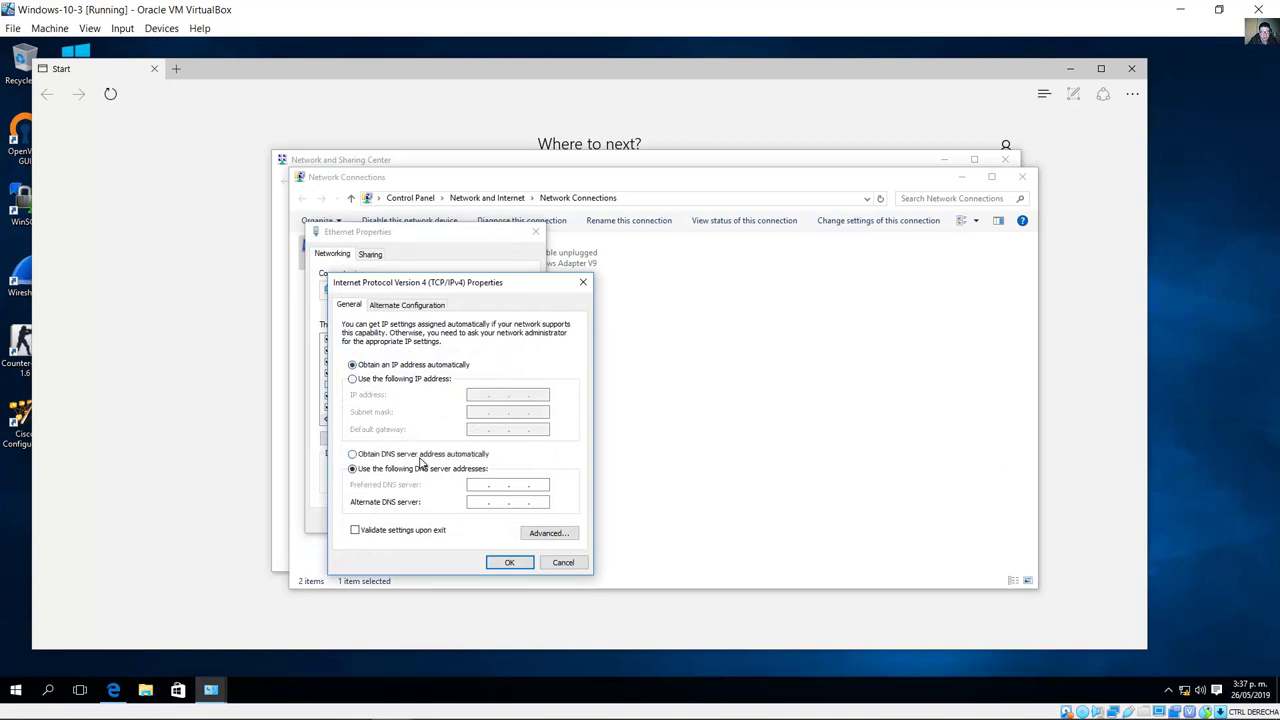
{"action": "left_click", "coordinate": [508, 563]}
{"action": "left_click", "coordinate": [461, 518]}
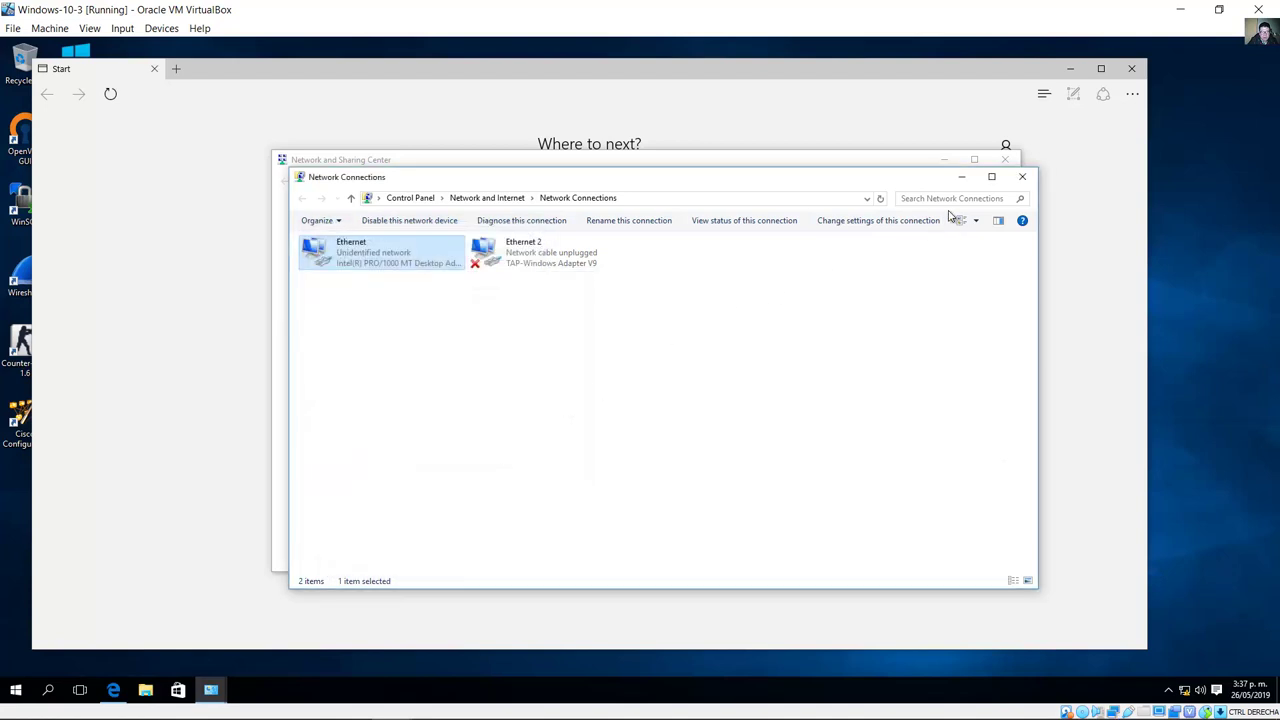
{"action": "left_click", "coordinate": [1015, 180]}
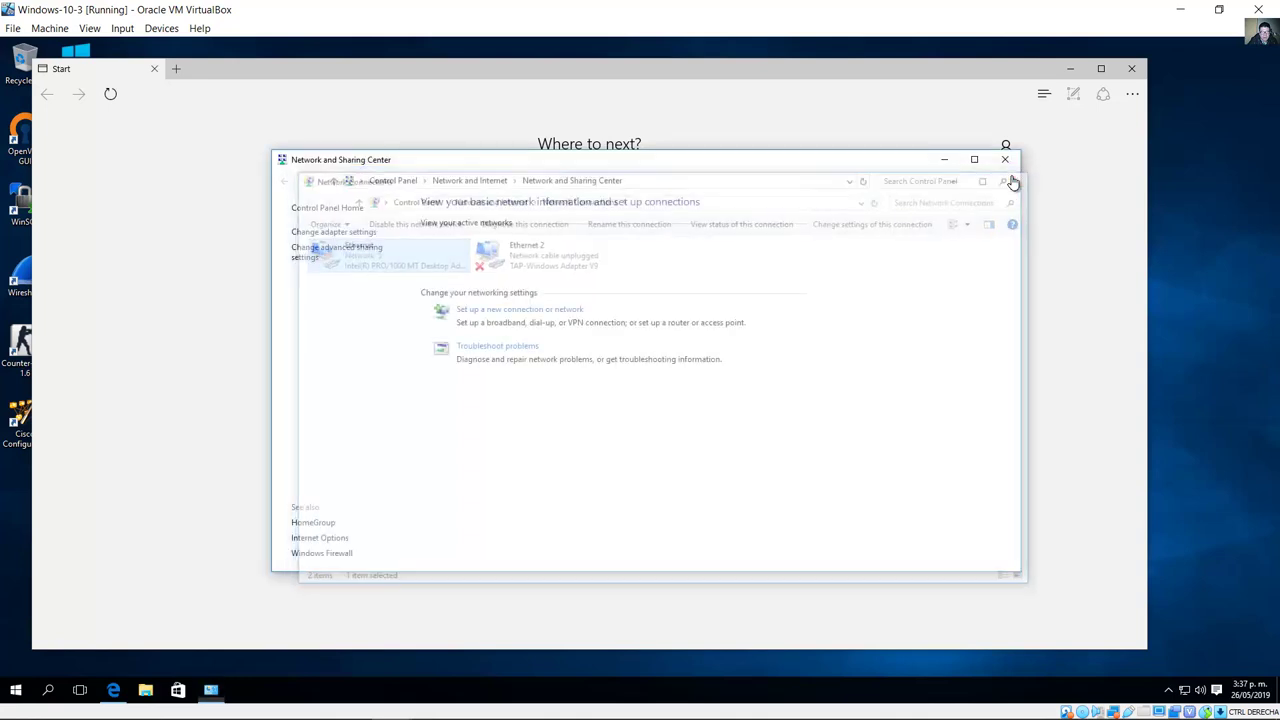
{"action": "left_click", "coordinate": [1005, 159]}
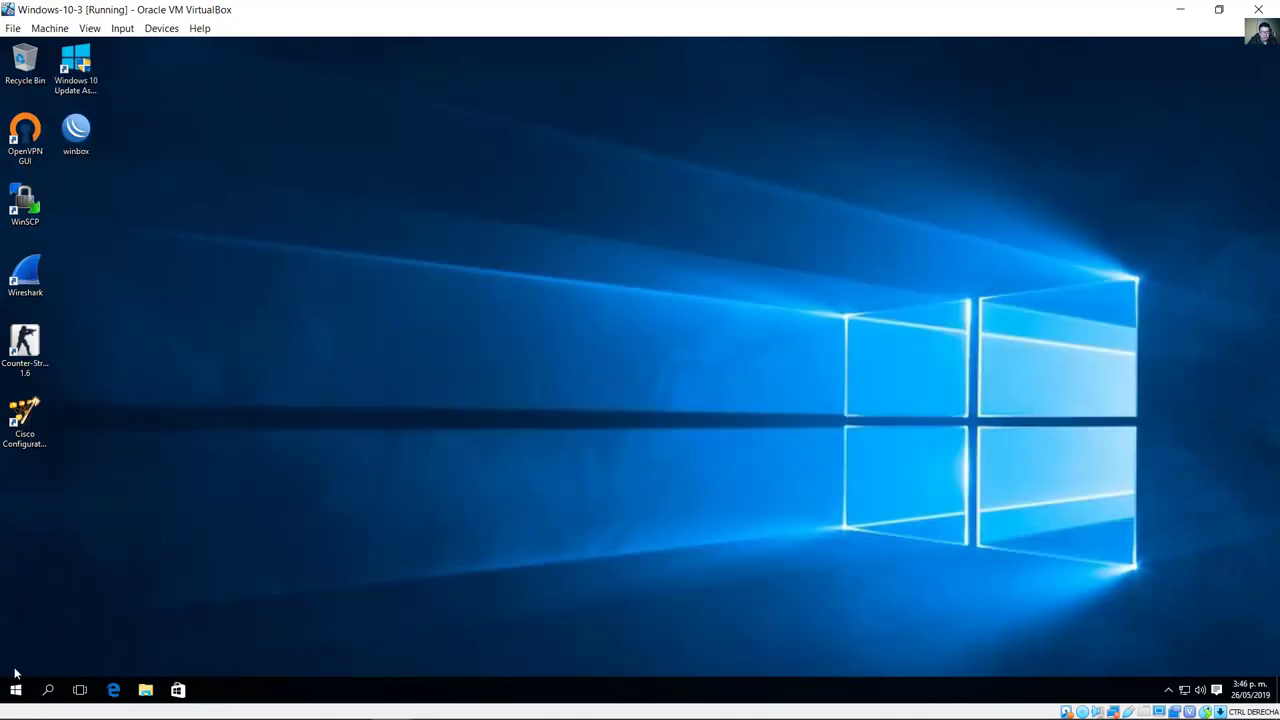
Step: Launch Internet Explorer from Run, resize it, postpone IE 11 setup, and close the welcome tab
{"action": "left_click", "coordinate": [16, 690]}
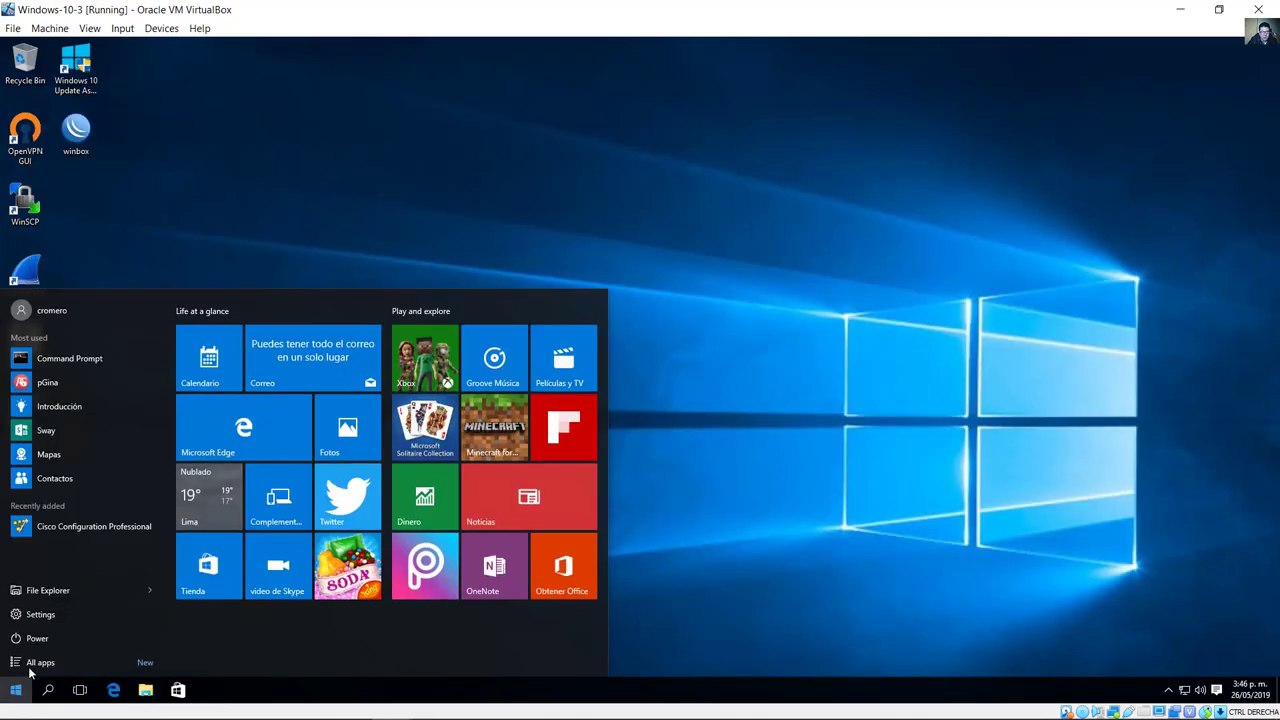
{"action": "type", "text": "run"}
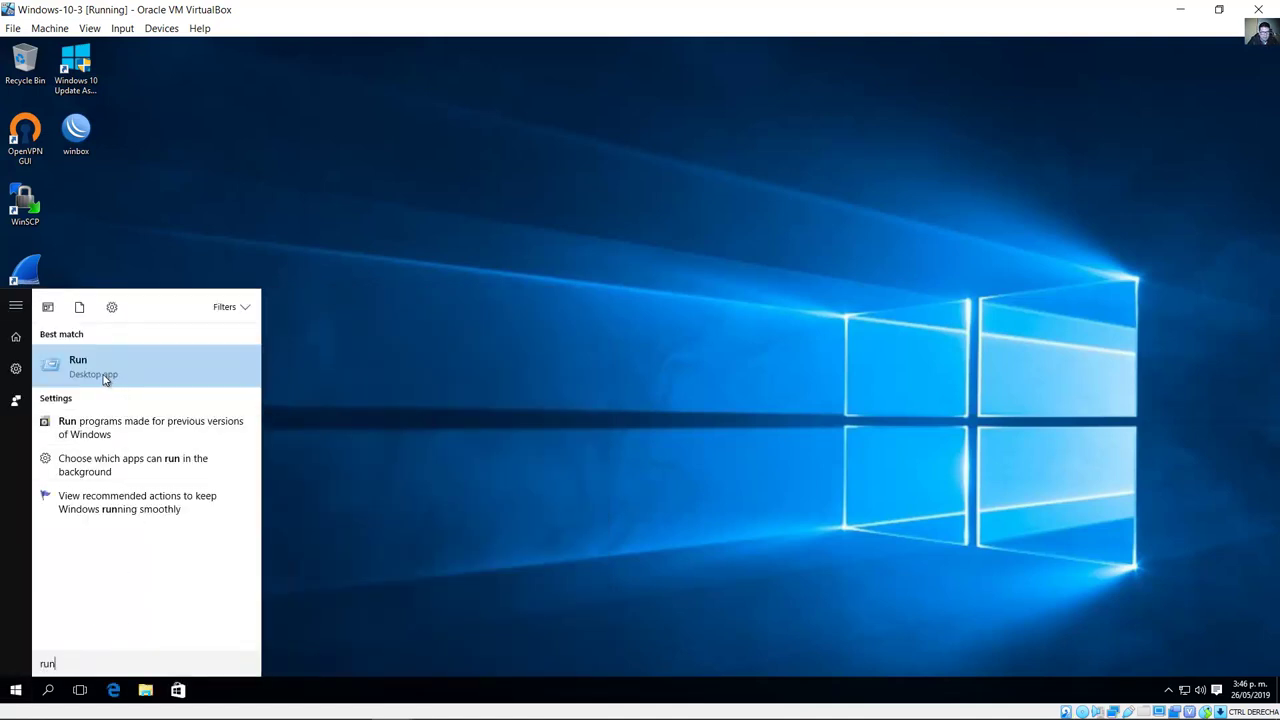
{"action": "left_click", "coordinate": [90, 370]}
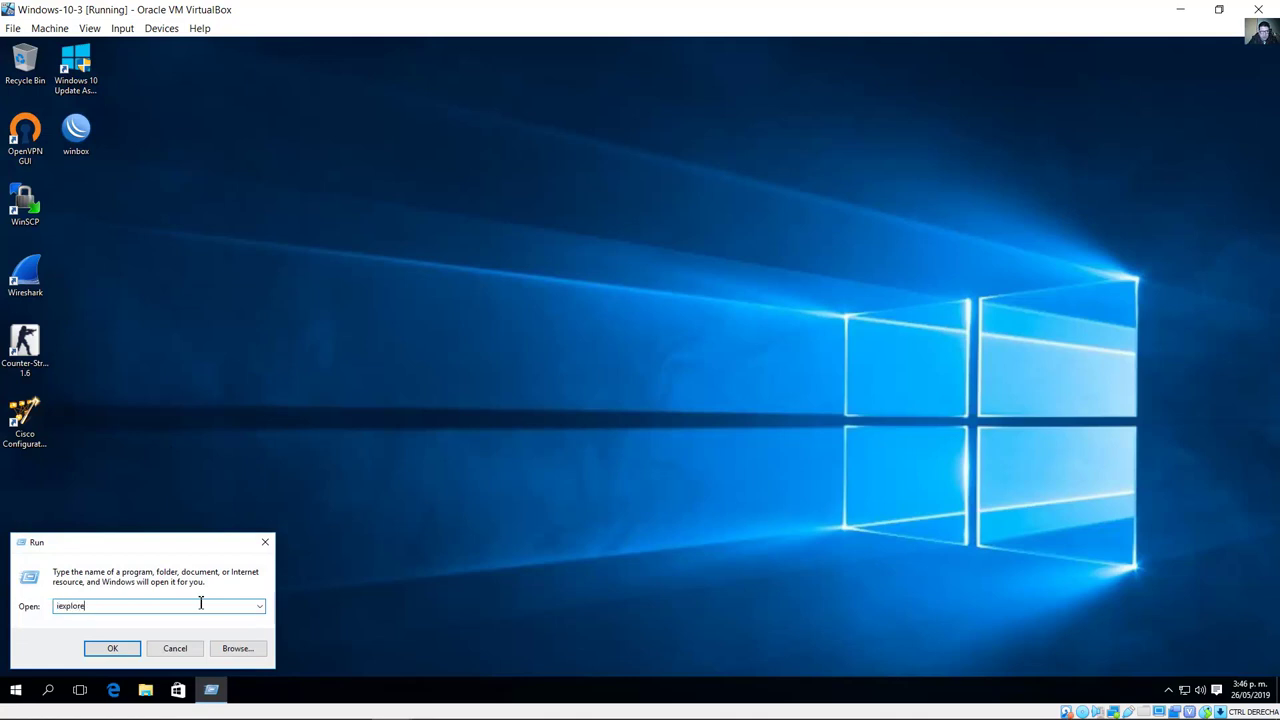
{"action": "left_click", "coordinate": [128, 648]}
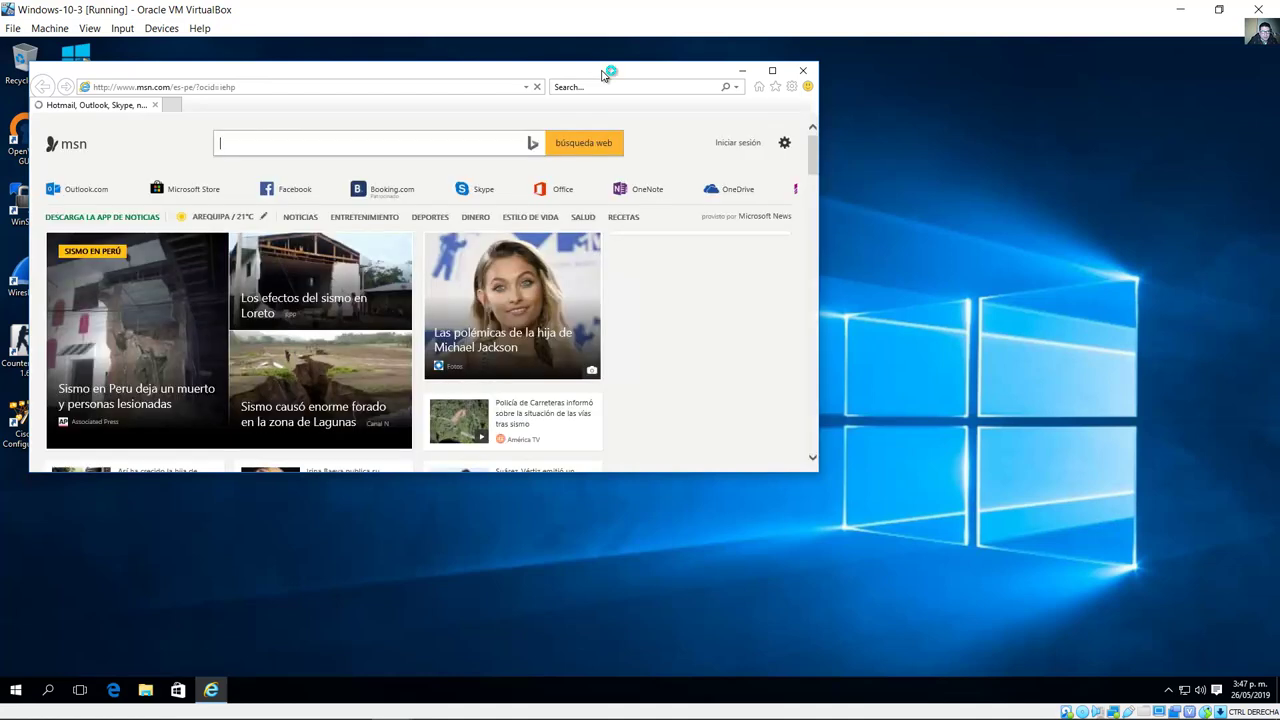
{"action": "left_click_drag", "start_coordinate": [606, 69], "coordinate": [706, 115]}
{"action": "left_click_drag", "start_coordinate": [937, 524], "coordinate": [1040, 479]}
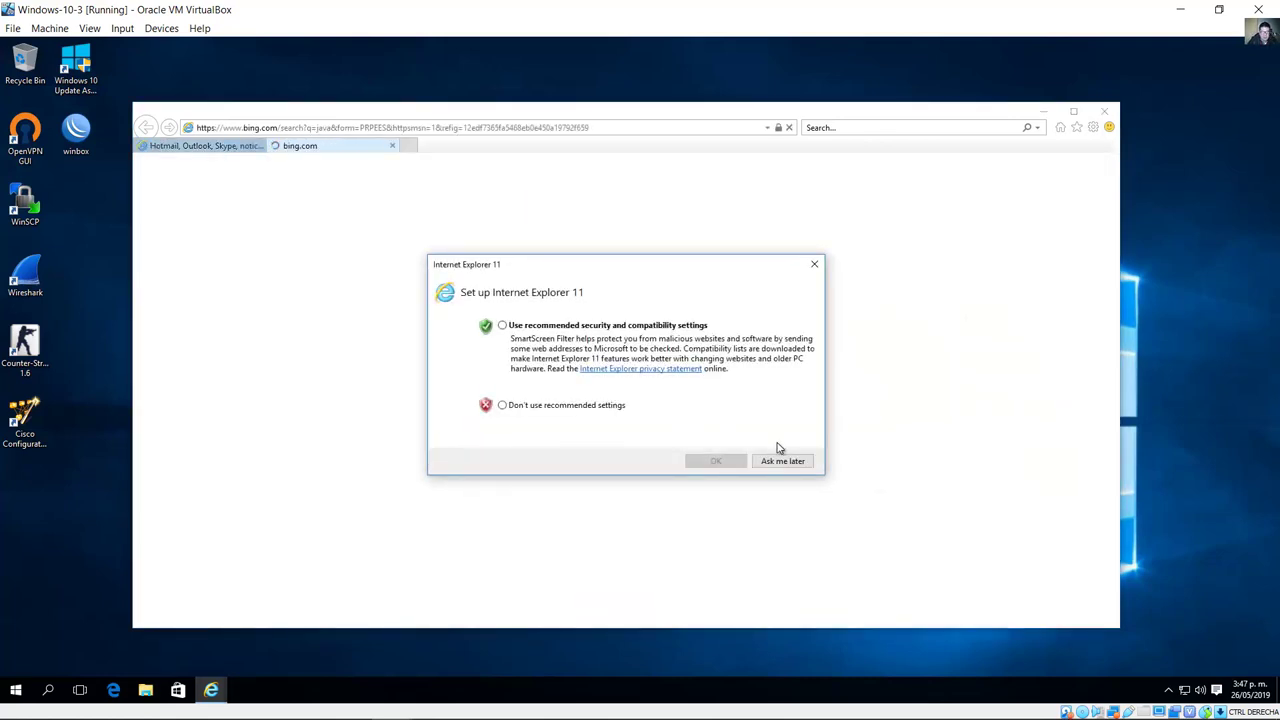
{"action": "left_click", "coordinate": [781, 459]}
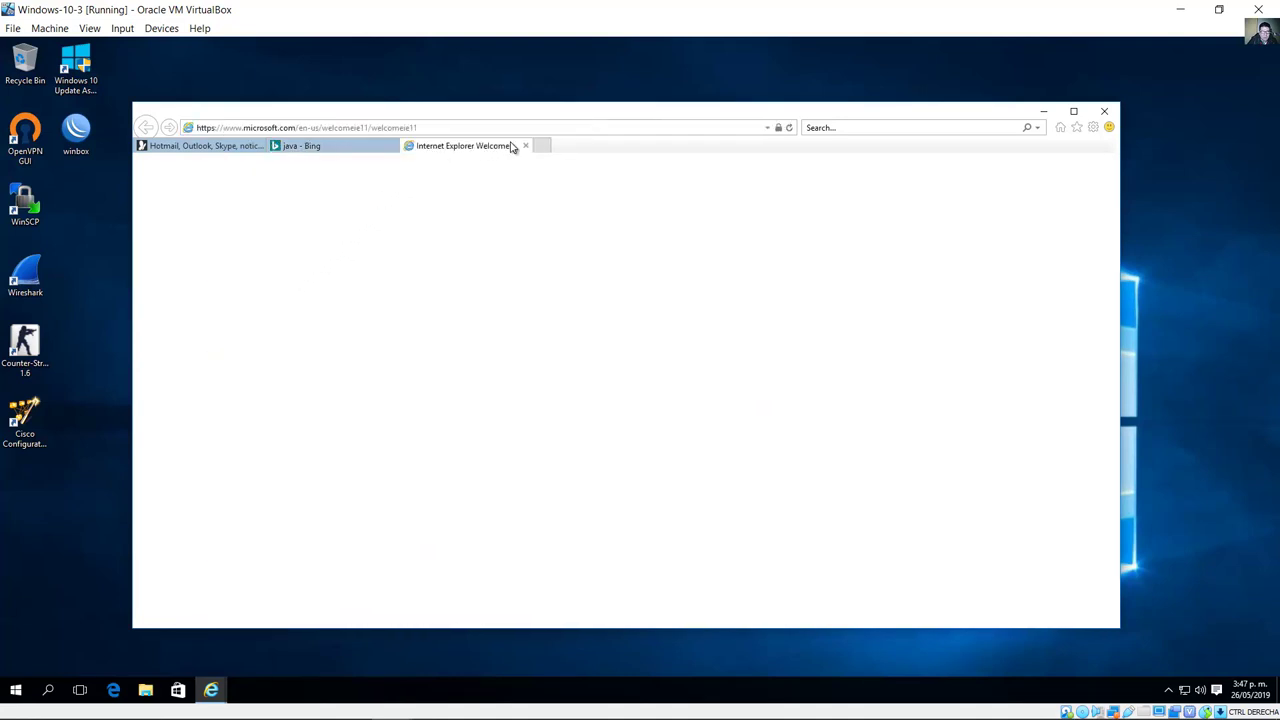
{"action": "left_click", "coordinate": [525, 147]}
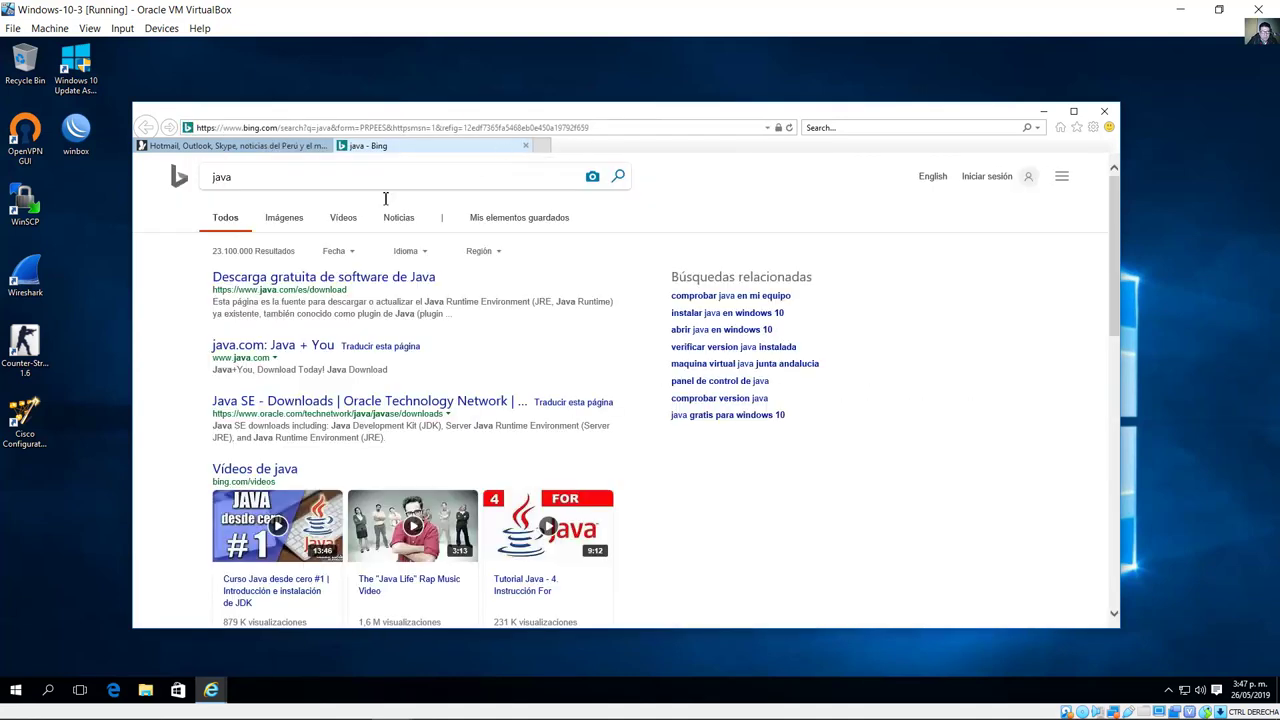
Step: Download the Java 8 Update 211 installer for Windows from java.com and run it
{"action": "left_click", "coordinate": [304, 279]}
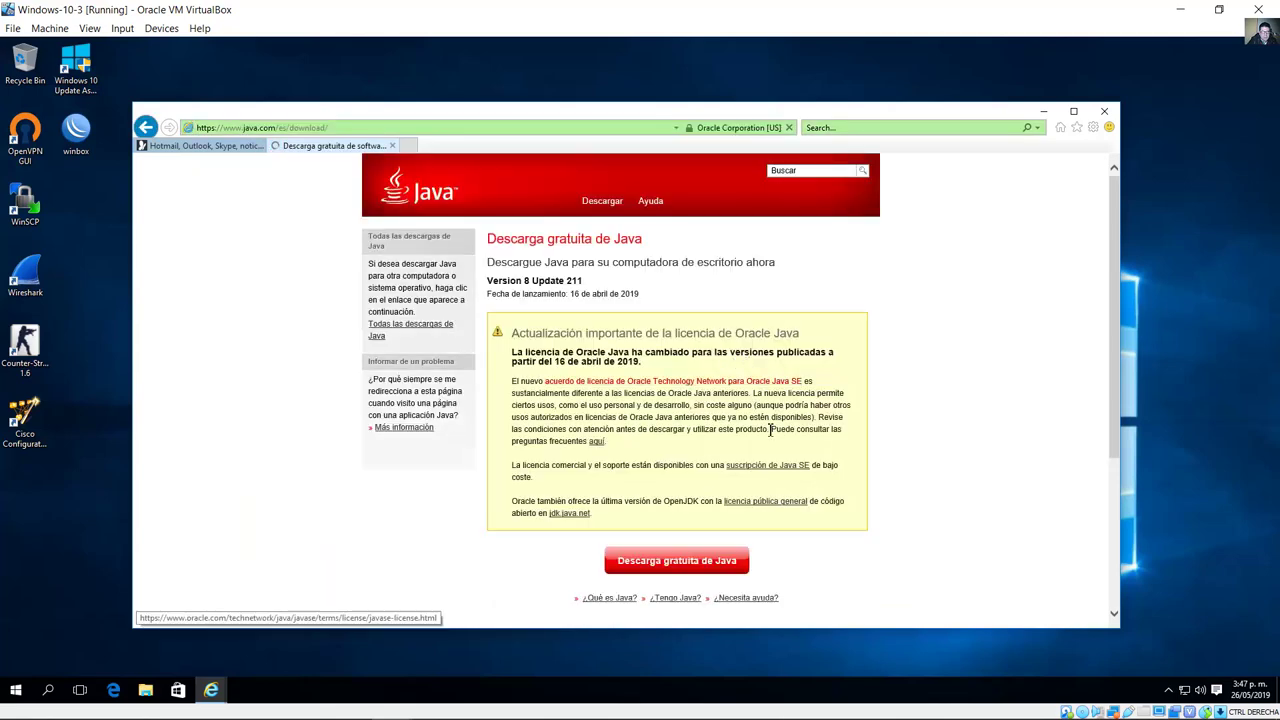
{"action": "scroll", "coordinate": [770, 430], "scroll_direction": "down", "scroll_amount": 1}
{"action": "left_click", "coordinate": [690, 490]}
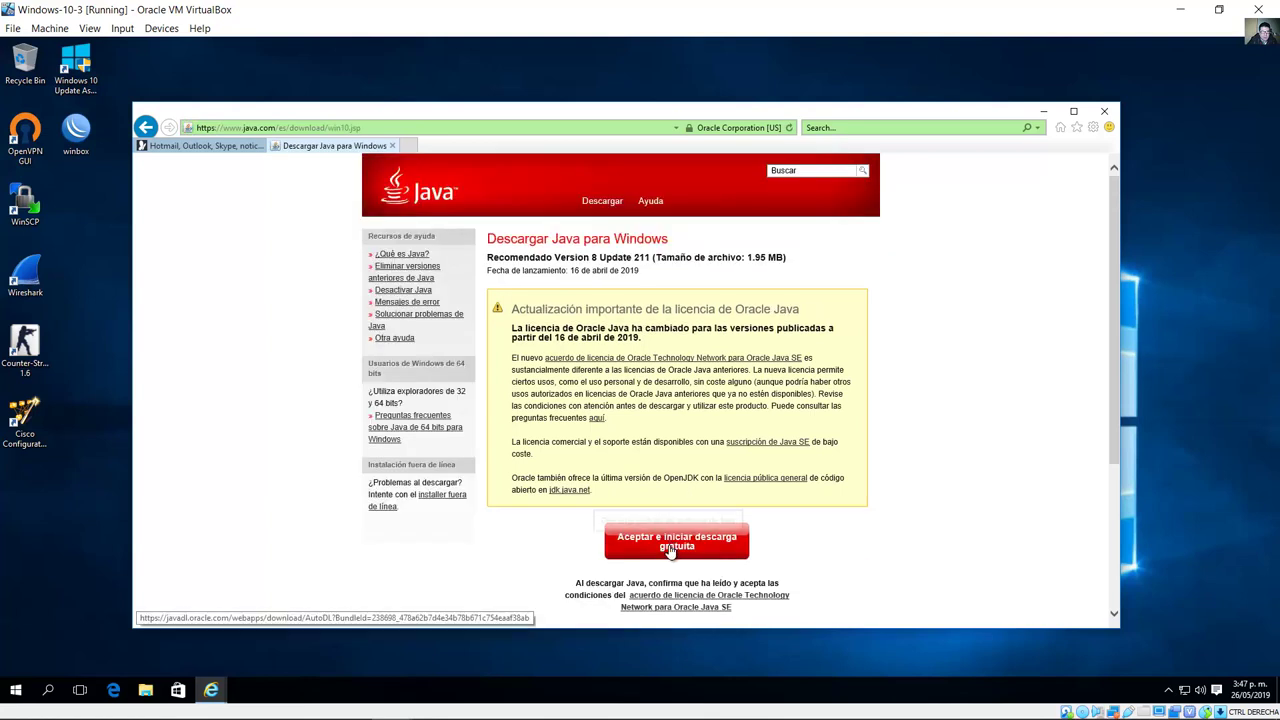
{"action": "left_click", "coordinate": [670, 549]}
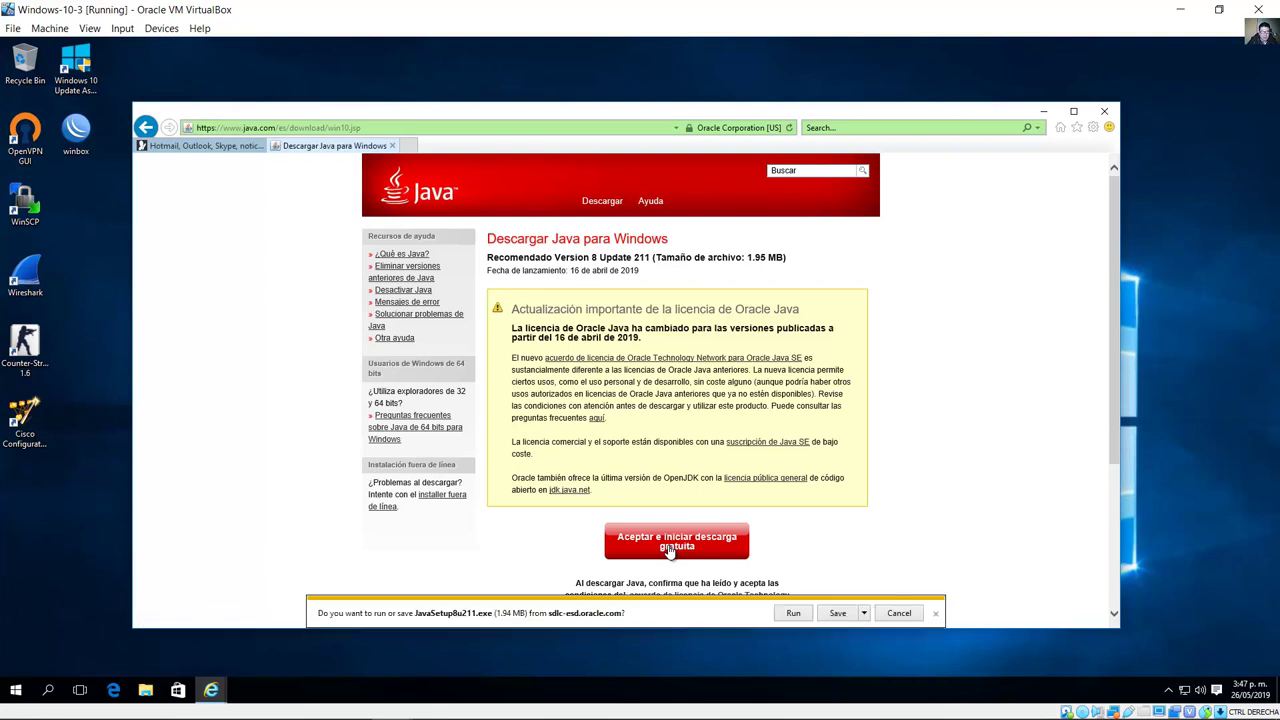
{"action": "left_click", "coordinate": [793, 614]}
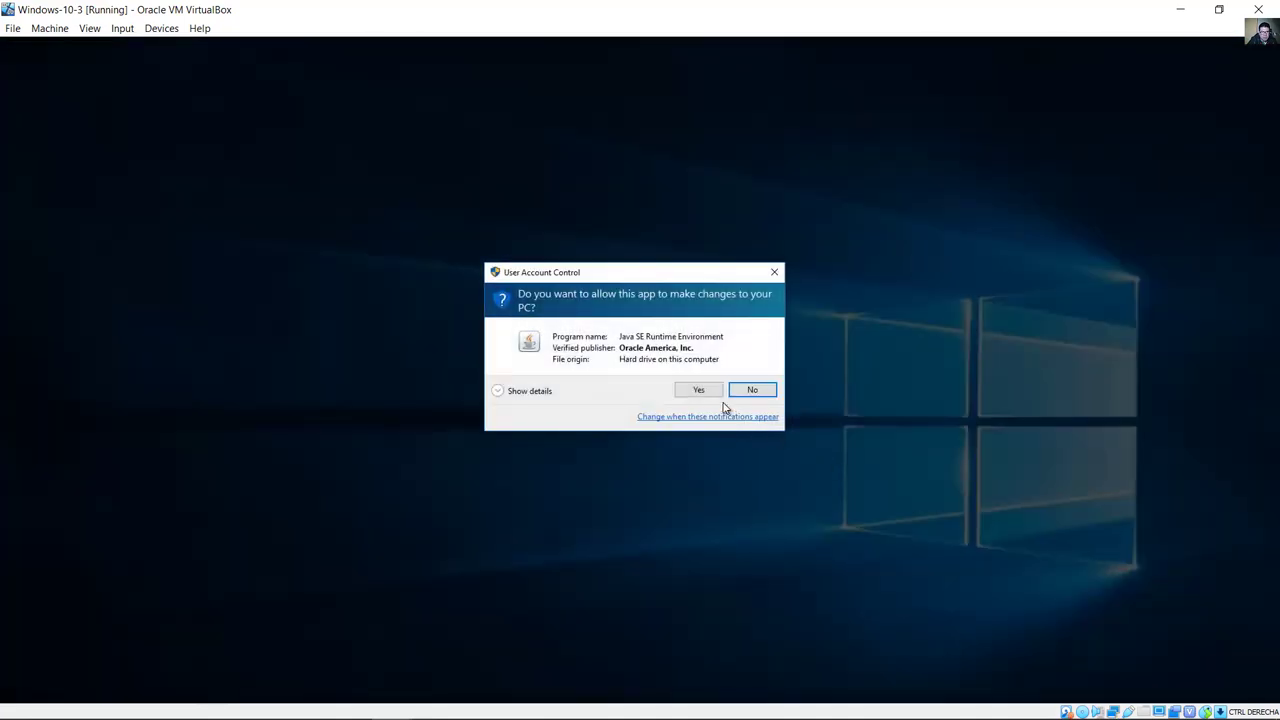
{"action": "left_click", "coordinate": [712, 390]}
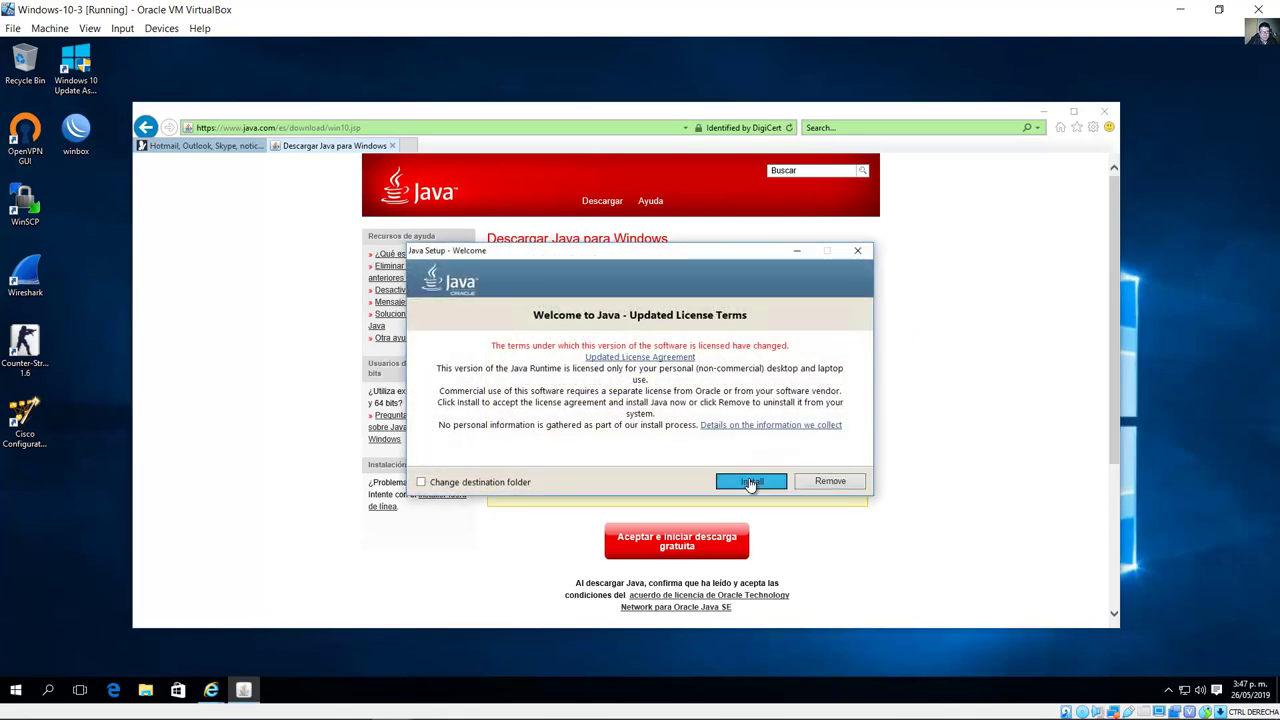
Step: Install Java, close the finished installer, and close Internet Explorer with all its tabs
{"action": "left_click", "coordinate": [750, 482]}
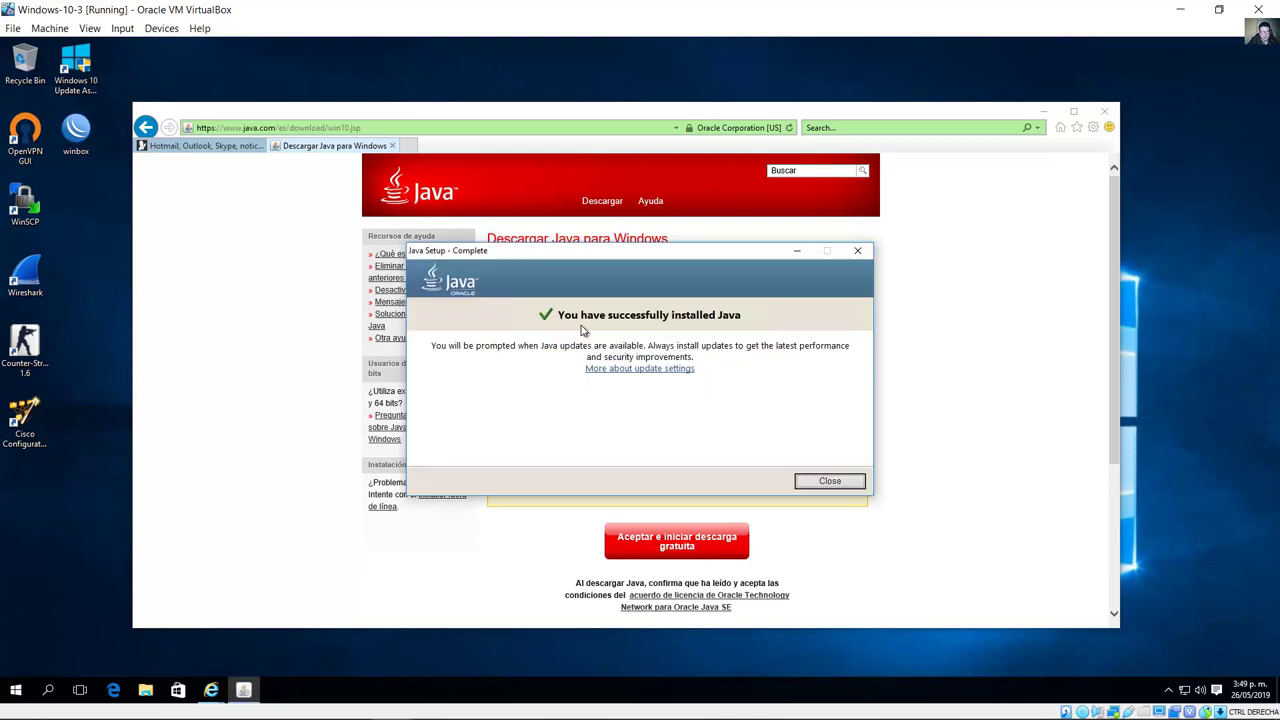
{"action": "left_click", "coordinate": [822, 483]}
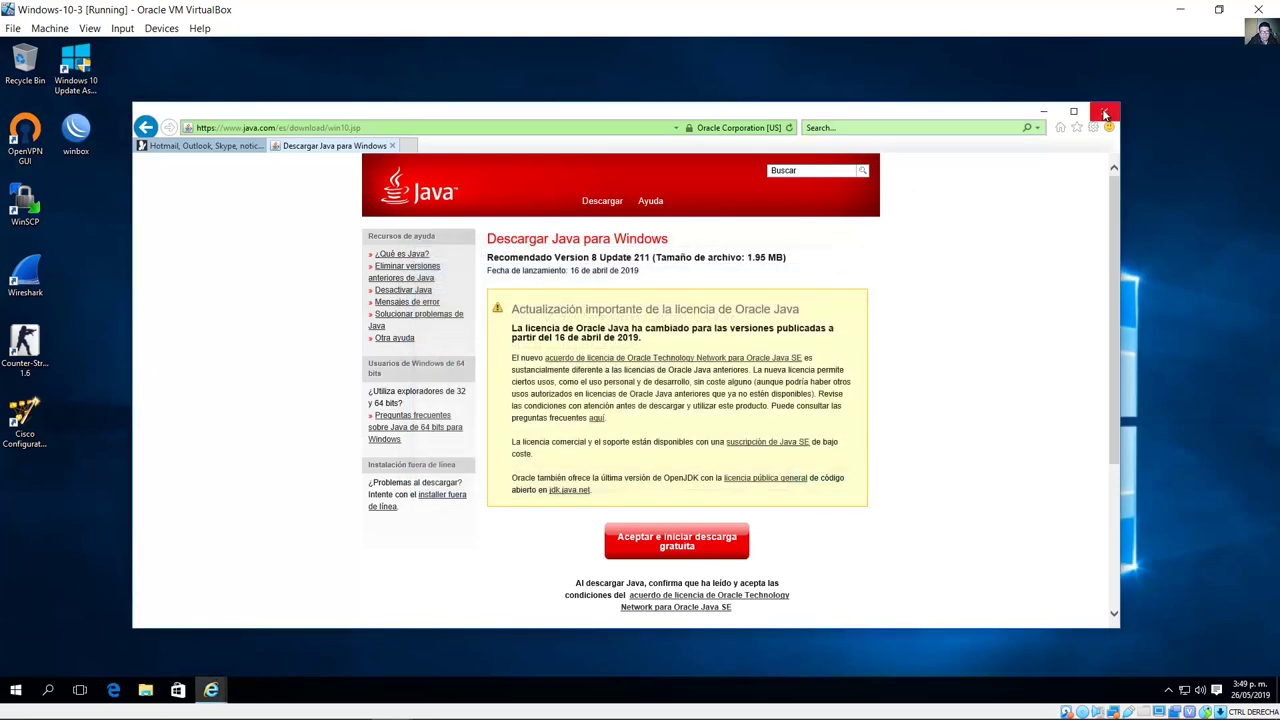
{"action": "left_click", "coordinate": [1104, 111]}
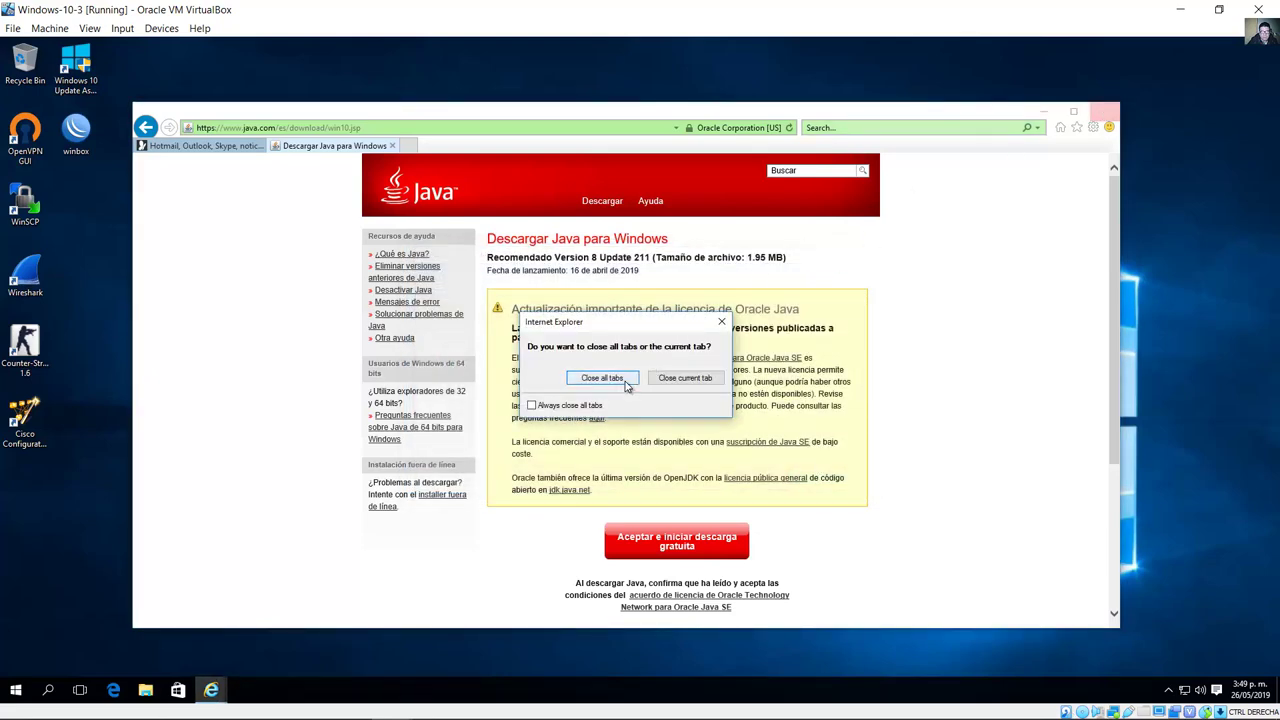
{"action": "left_click", "coordinate": [630, 382]}
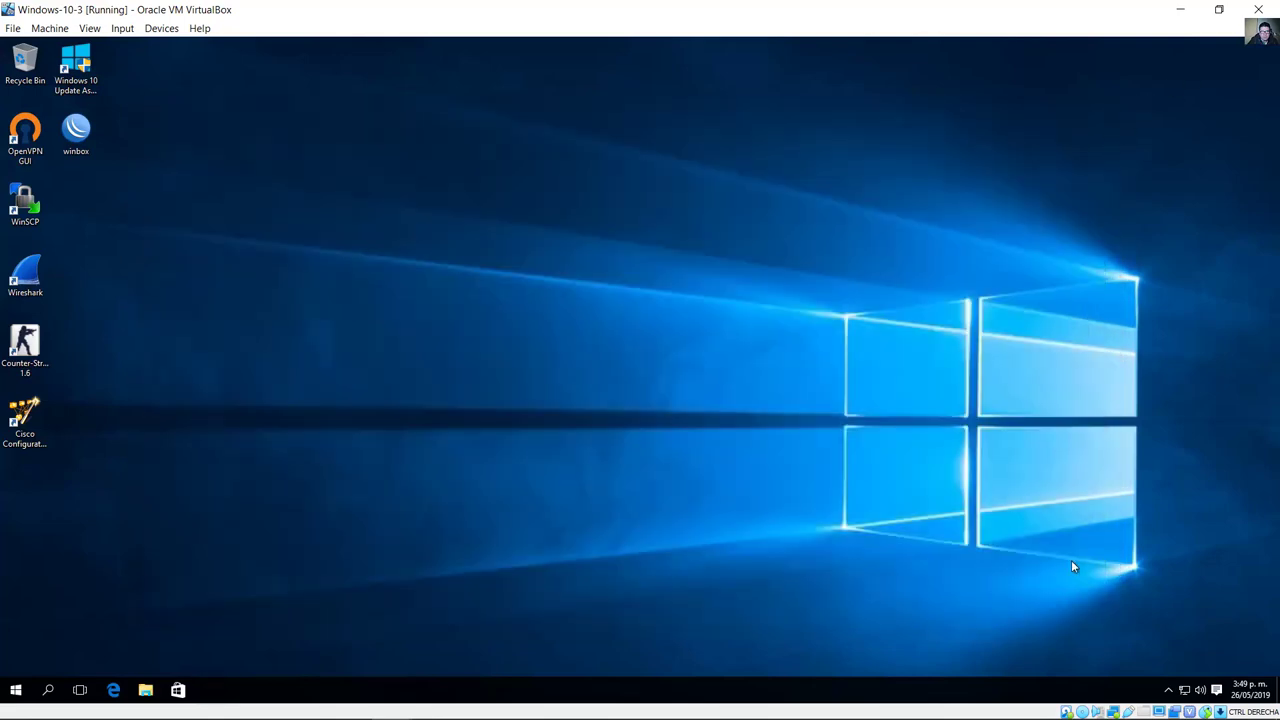
Step: Shut down the Windows-10-3 guest from the Start menu power options
{"action": "left_click", "coordinate": [15, 689]}
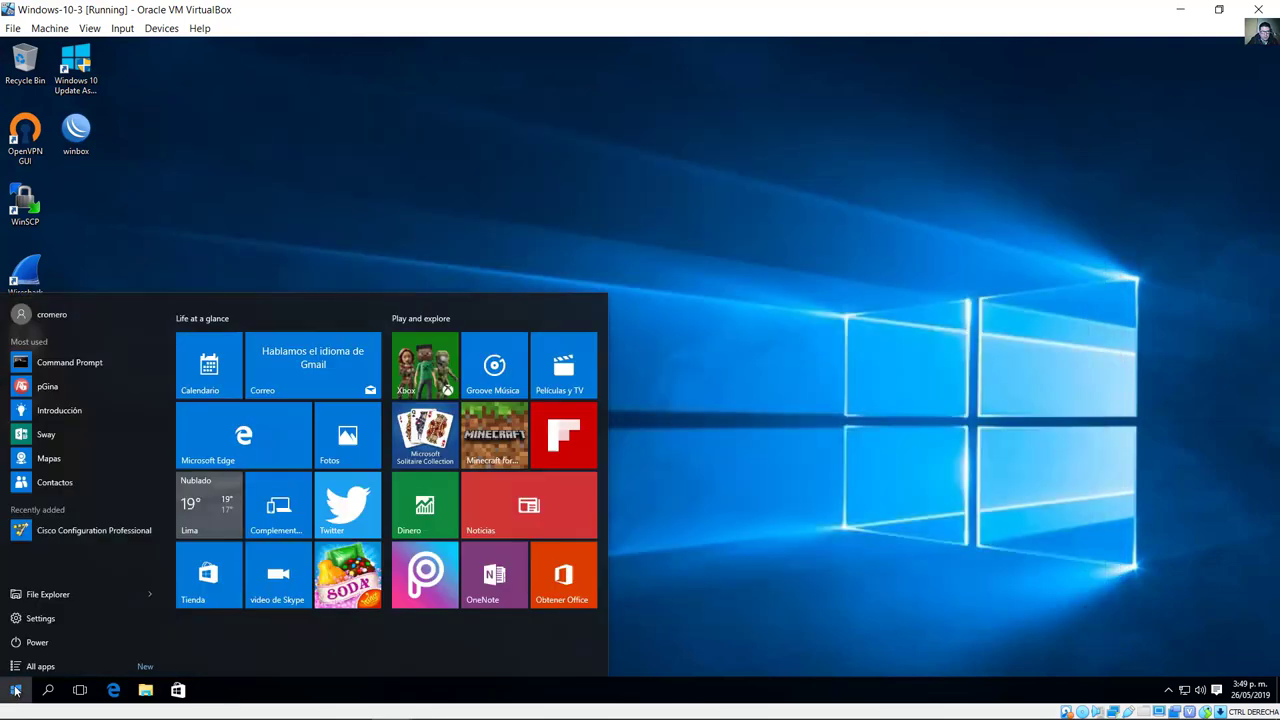
{"action": "left_click", "coordinate": [61, 645]}
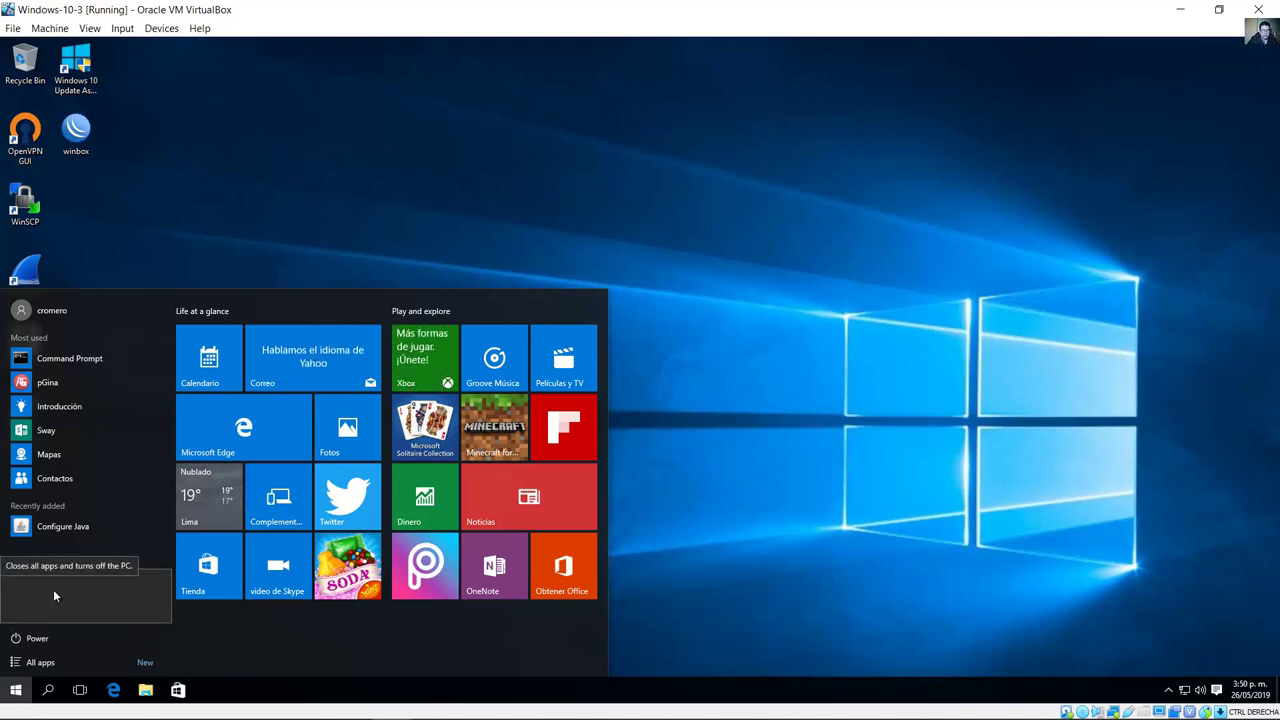
{"action": "key", "text": "Escape"}
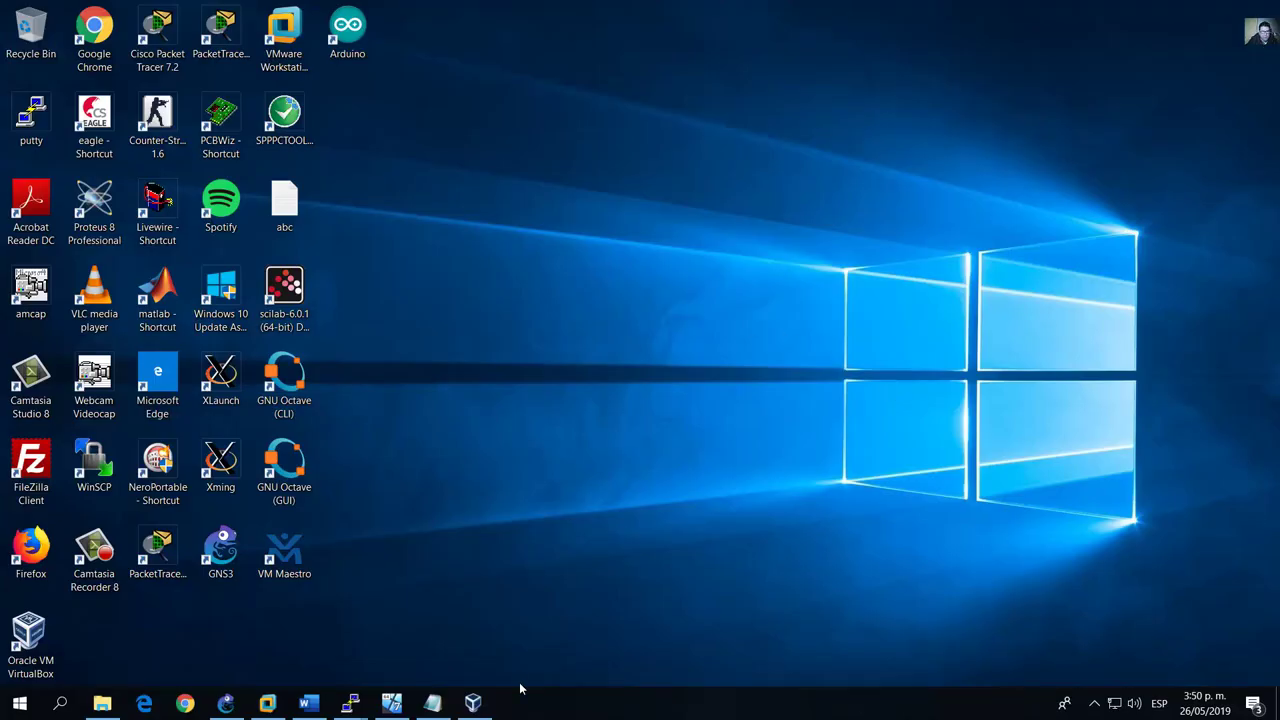
Step: Attach the VM's network adapter to Generic Driver UDPTunnel and return to the GNS3 topology
{"action": "left_click", "coordinate": [472, 702]}
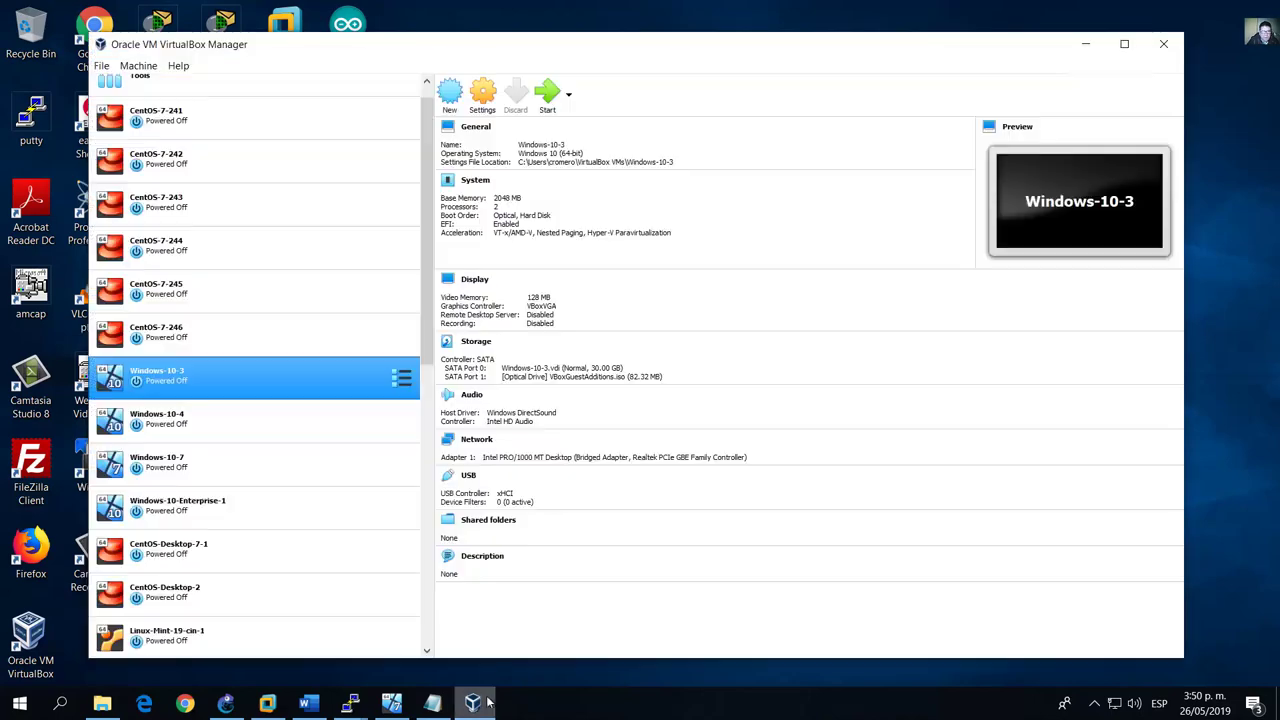
{"action": "left_click", "coordinate": [483, 93]}
{"action": "left_click", "coordinate": [465, 336]}
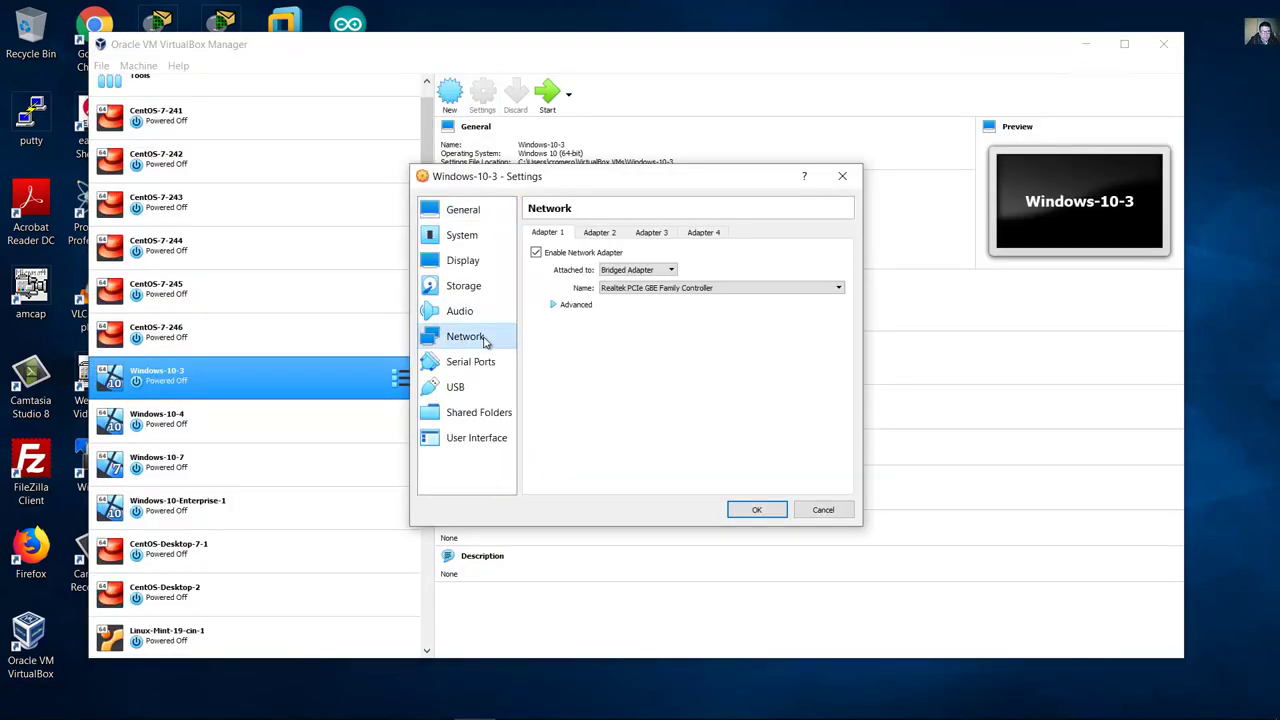
{"action": "left_click", "coordinate": [637, 270]}
{"action": "left_click", "coordinate": [648, 332]}
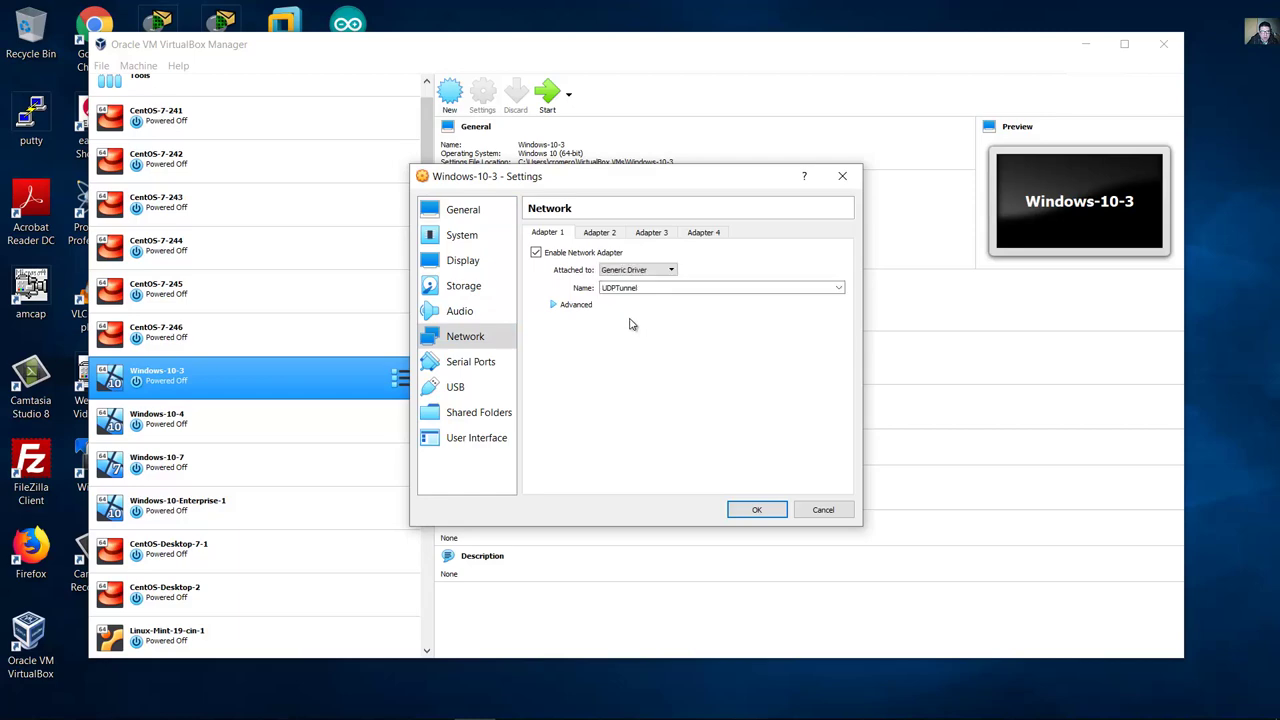
{"action": "left_click", "coordinate": [556, 306]}
{"action": "left_click", "coordinate": [756, 509]}
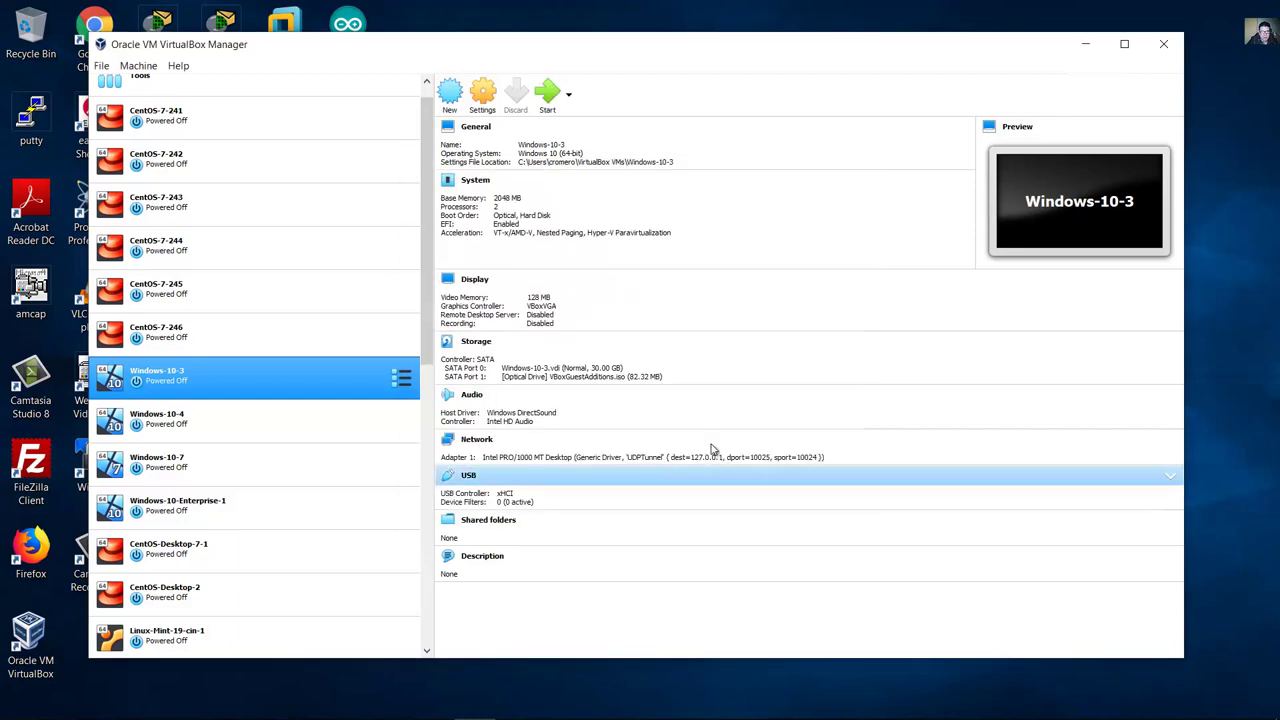
{"action": "left_click", "coordinate": [1162, 44]}
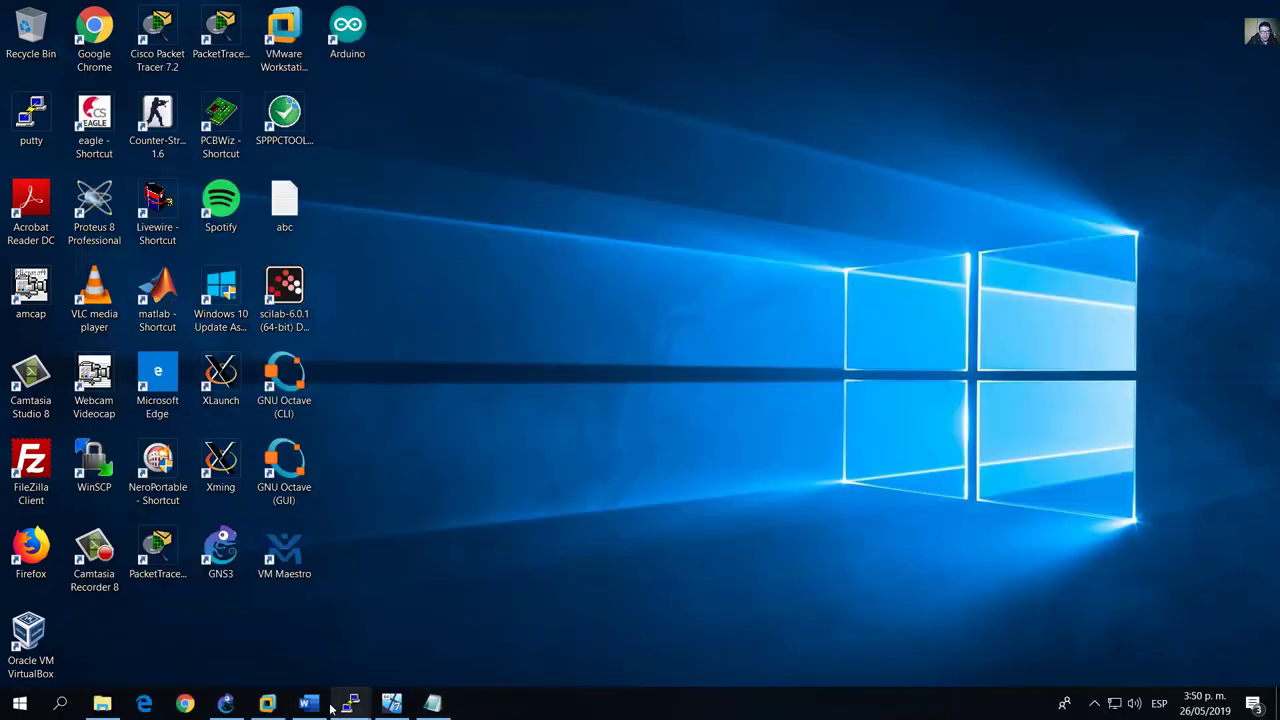
{"action": "left_click", "coordinate": [226, 703]}
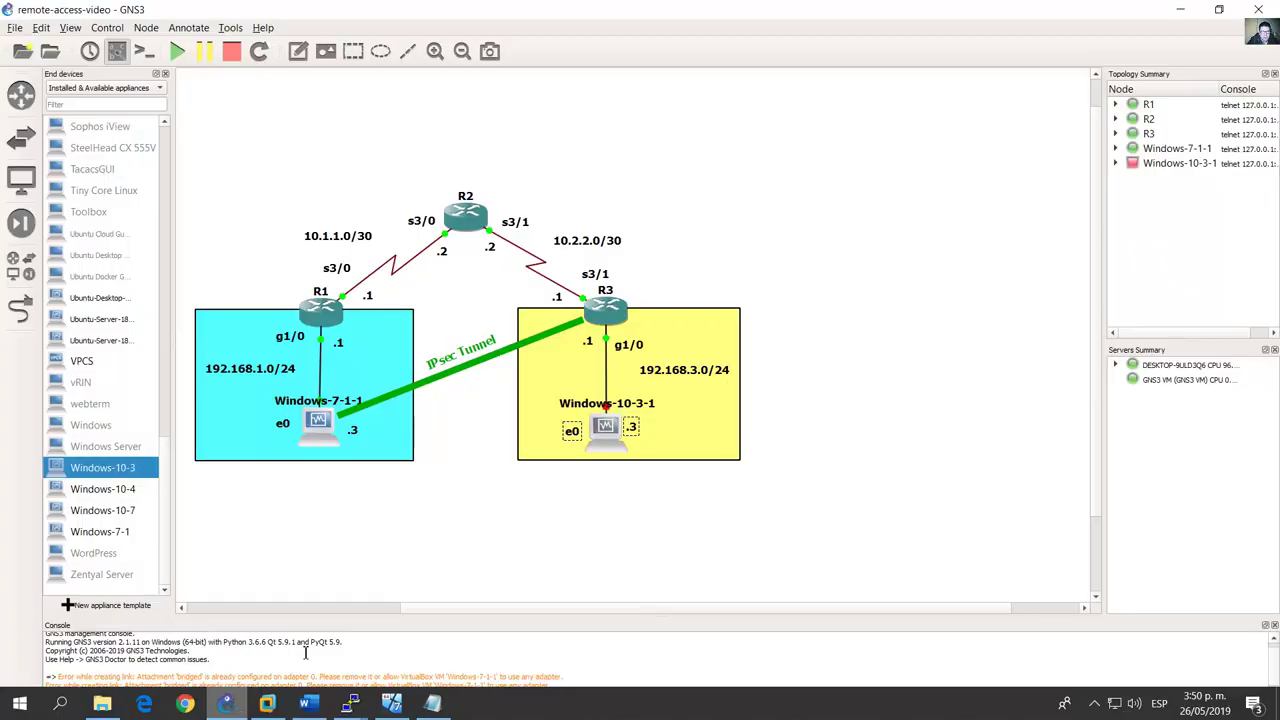
Step: Start the Windows-10-3-1 node and bring its booting VirtualBox window to the front
{"action": "right_click", "coordinate": [604, 426]}
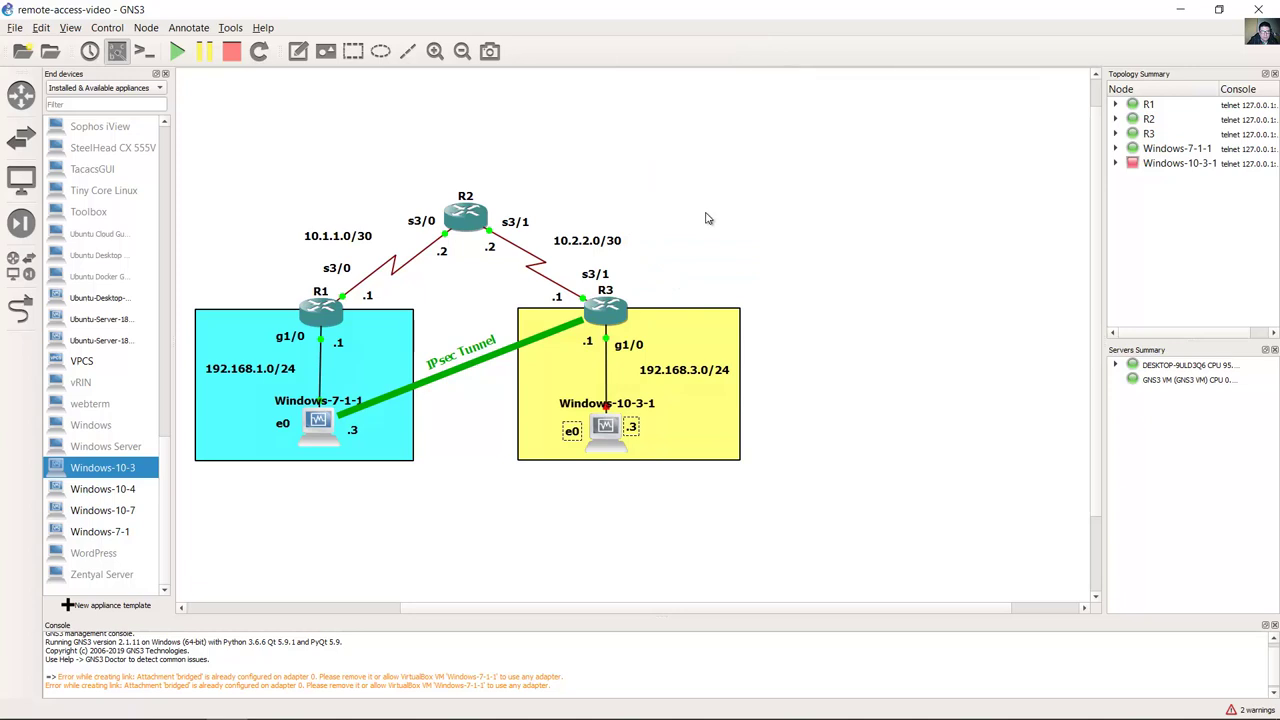
{"action": "mouse_move", "coordinate": [597, 715]}
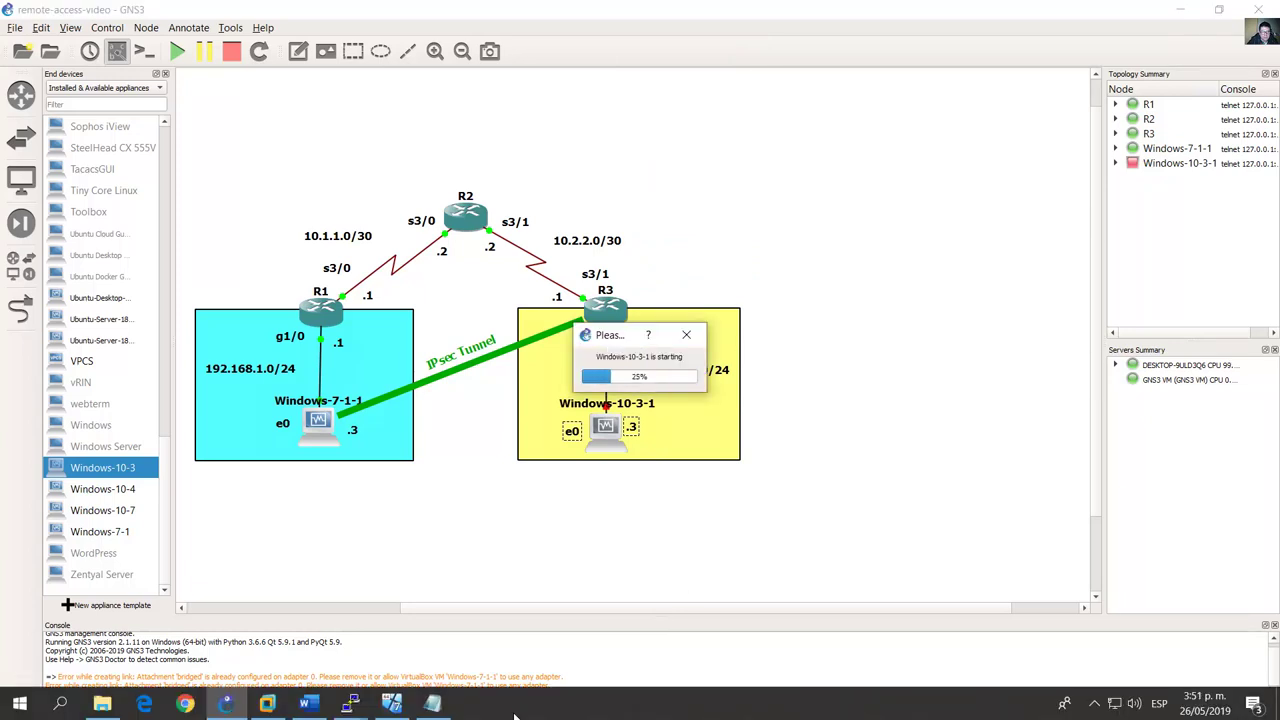
{"action": "mouse_move", "coordinate": [432, 703]}
{"action": "left_click", "coordinate": [486, 585]}
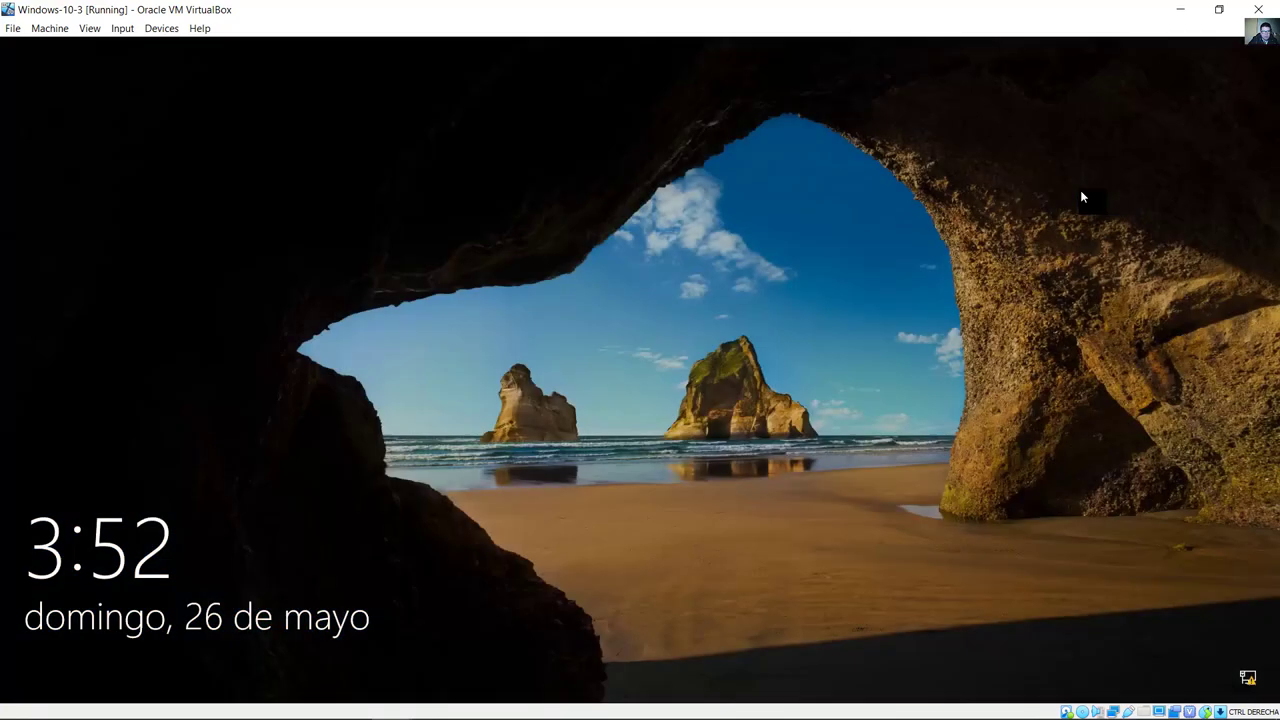
Step: Sign in to the Windows 10 guest with the local account password
{"action": "left_click", "coordinate": [1080, 190]}
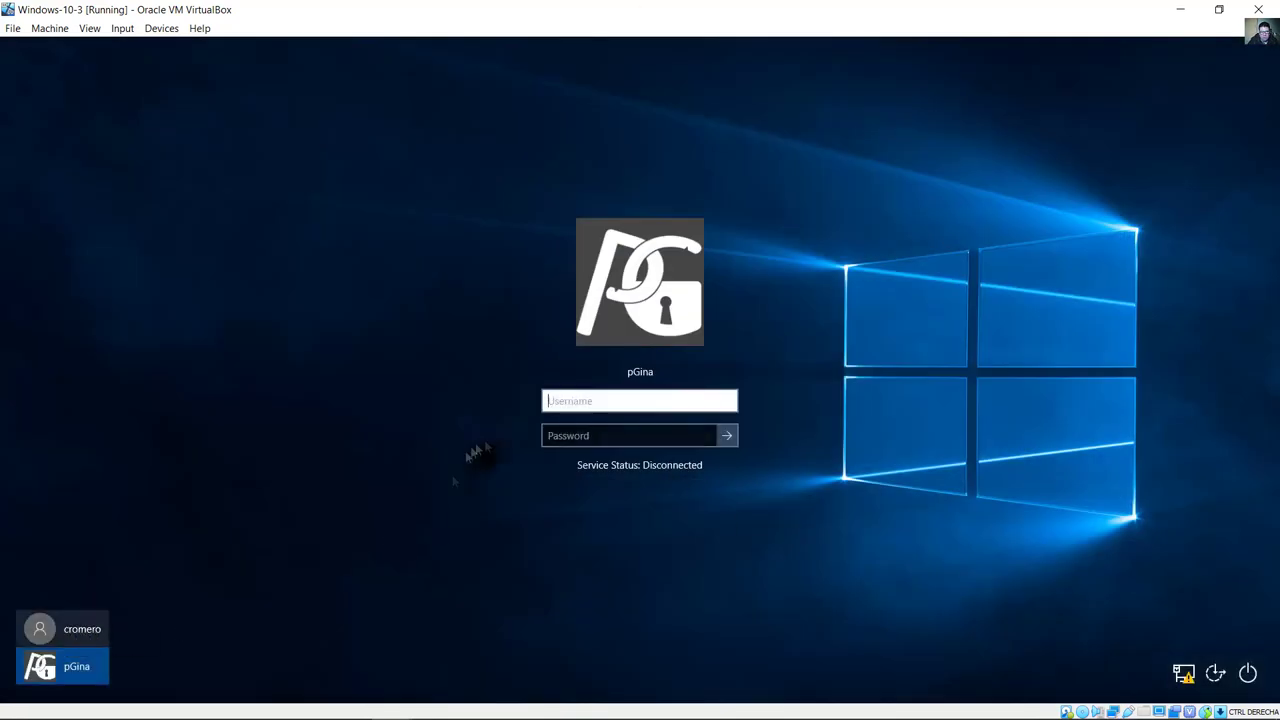
{"action": "left_click", "coordinate": [40, 629]}
{"action": "type", "text": "••••••"}
{"action": "key", "text": "Return"}
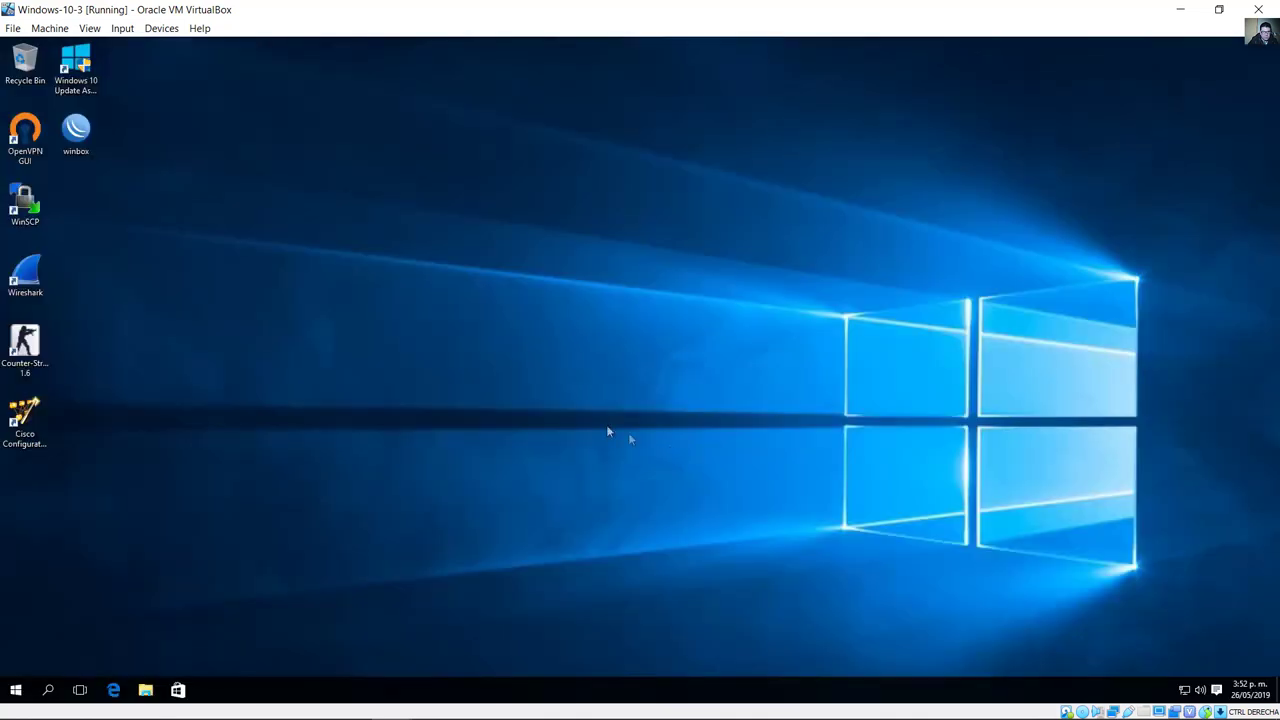
Step: Open the Ethernet adapter's TCP/IPv4 properties through the Network and Sharing Center
{"action": "right_click", "coordinate": [1184, 688]}
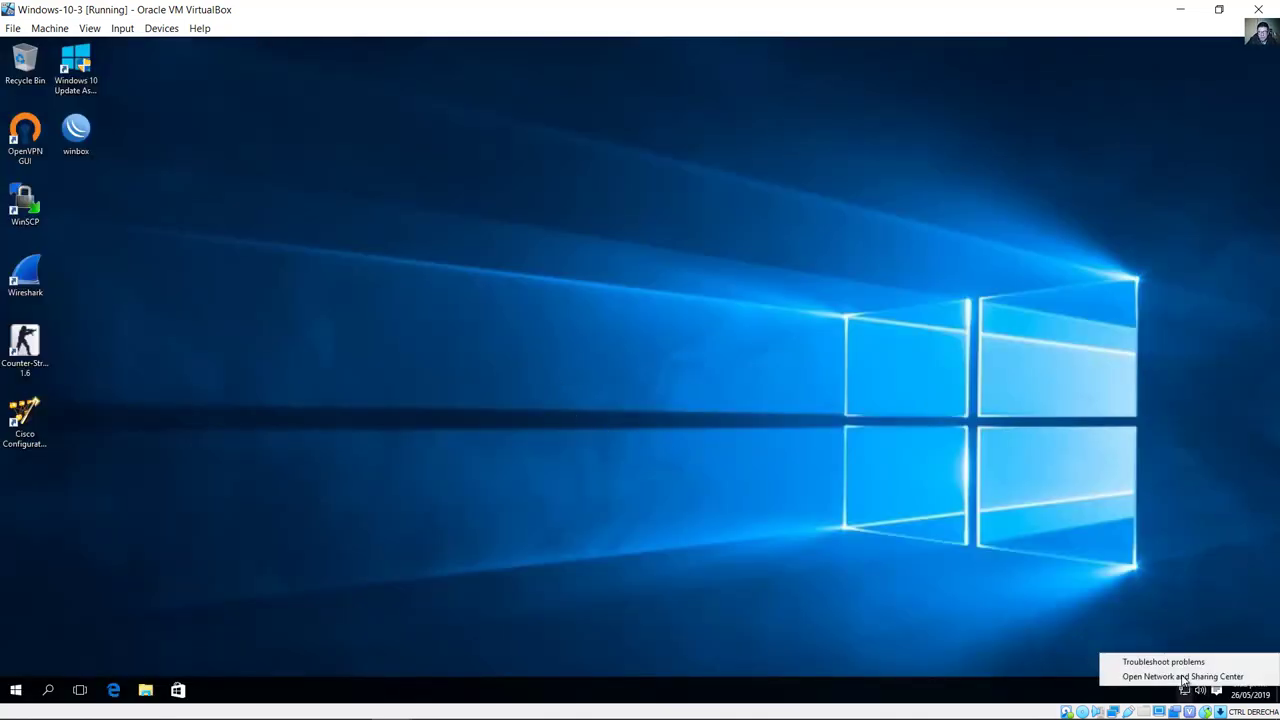
{"action": "left_click", "coordinate": [1183, 677]}
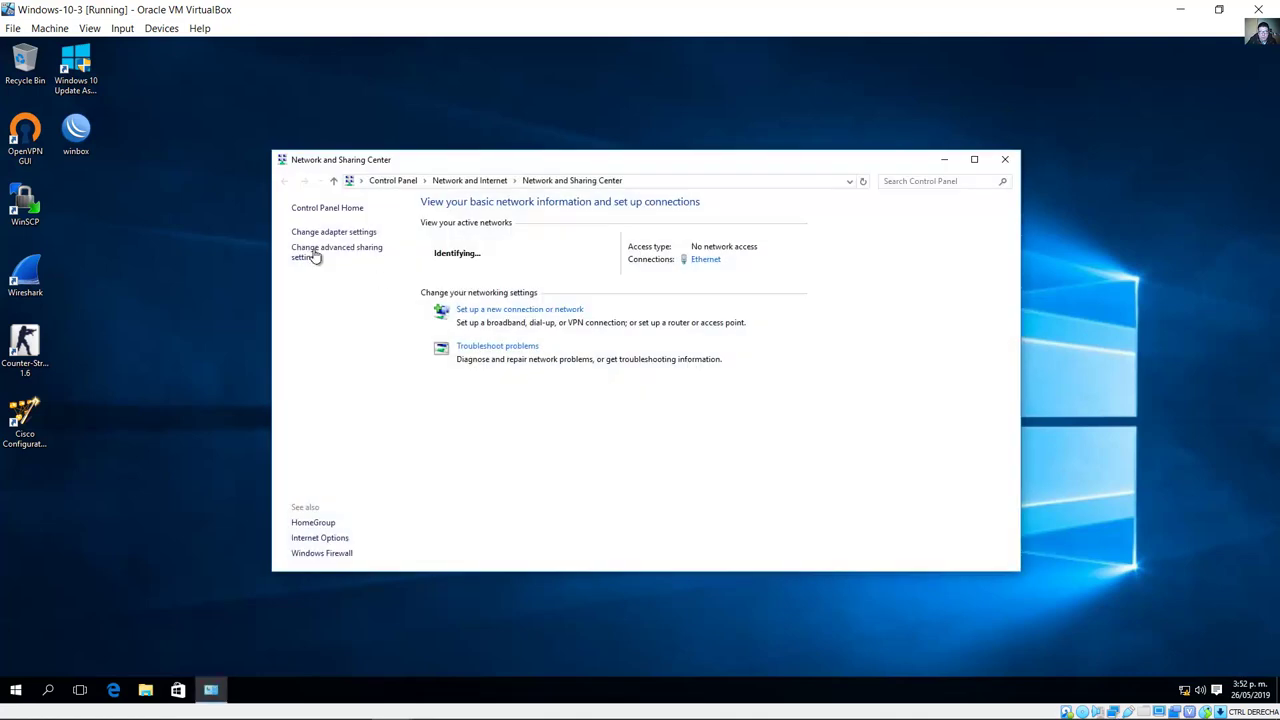
{"action": "left_click", "coordinate": [330, 232]}
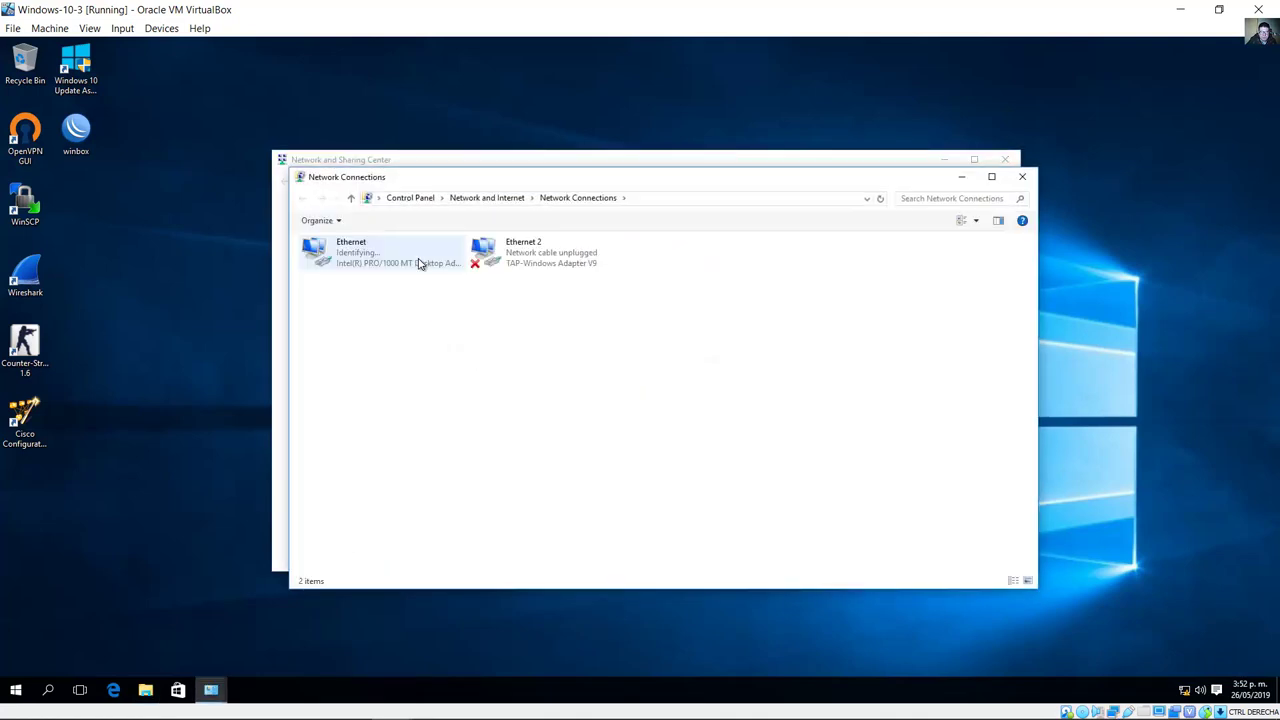
{"action": "right_click", "coordinate": [369, 260]}
{"action": "left_click", "coordinate": [446, 387]}
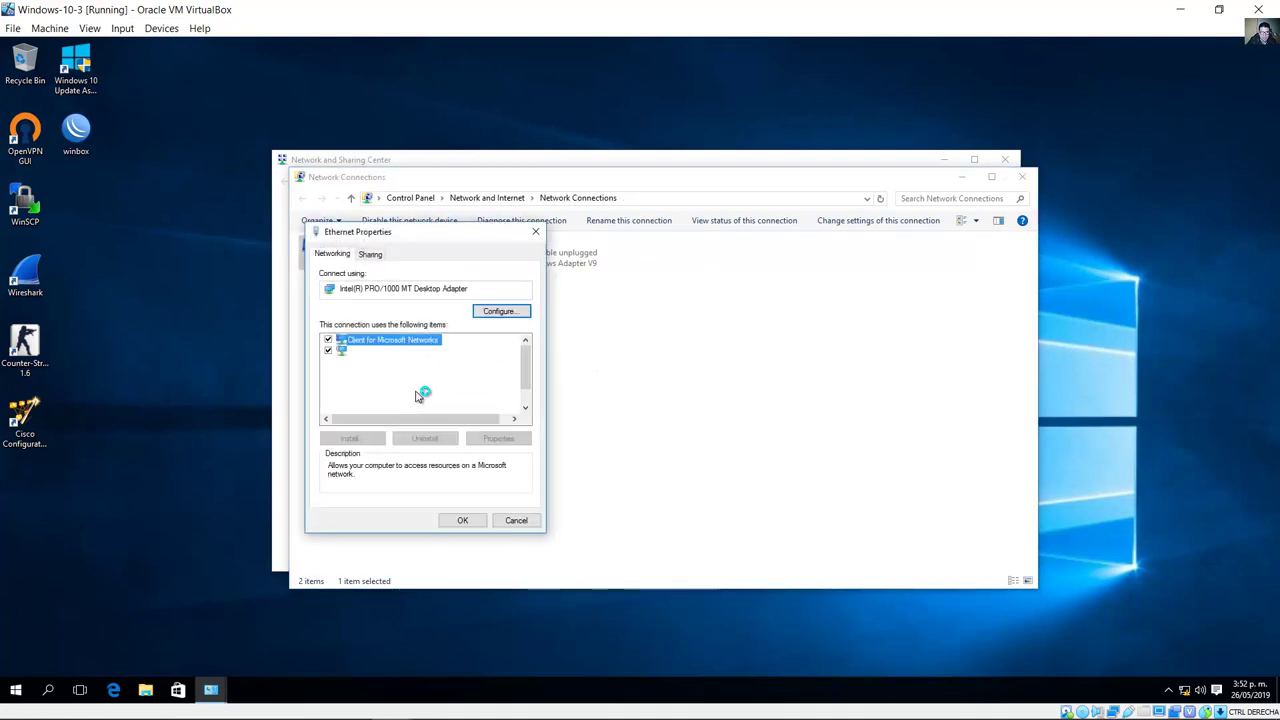
{"action": "double_click", "coordinate": [448, 404]}
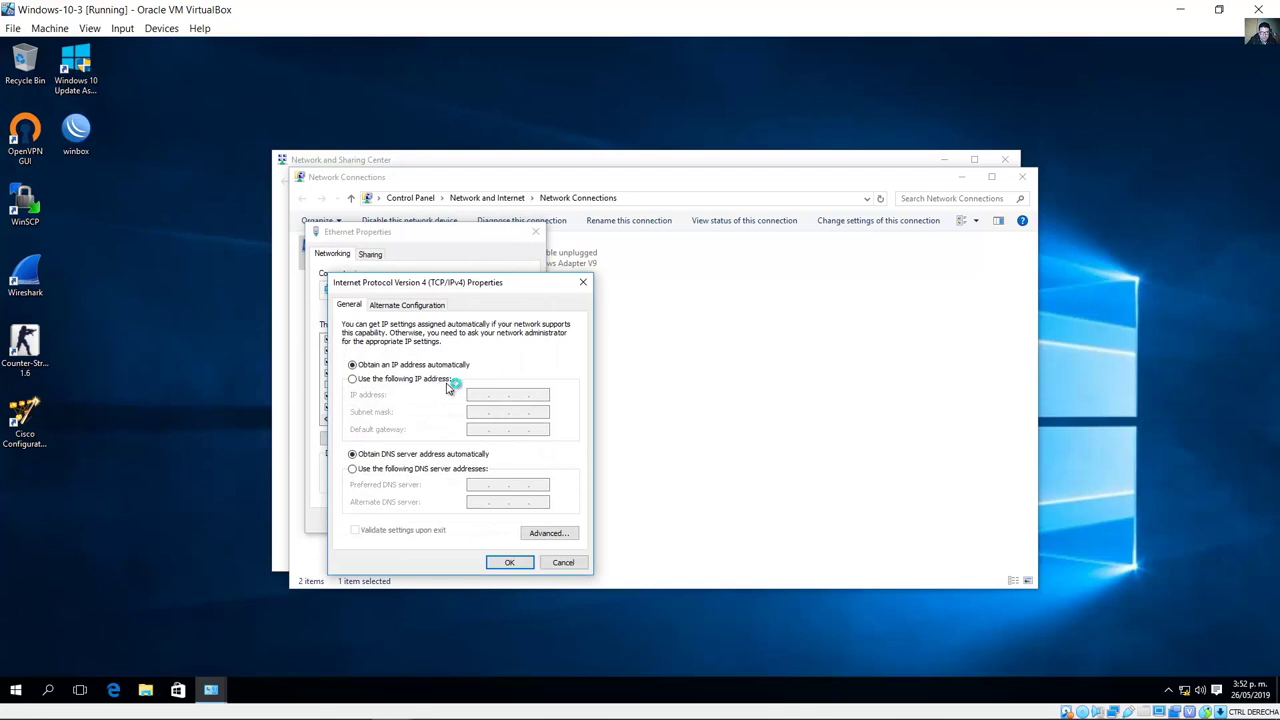
Step: Set static IP 192.168.3.3, mask 255.255.255.0, gateway 192.168.3.1, and close the network windows
{"action": "left_click", "coordinate": [443, 380]}
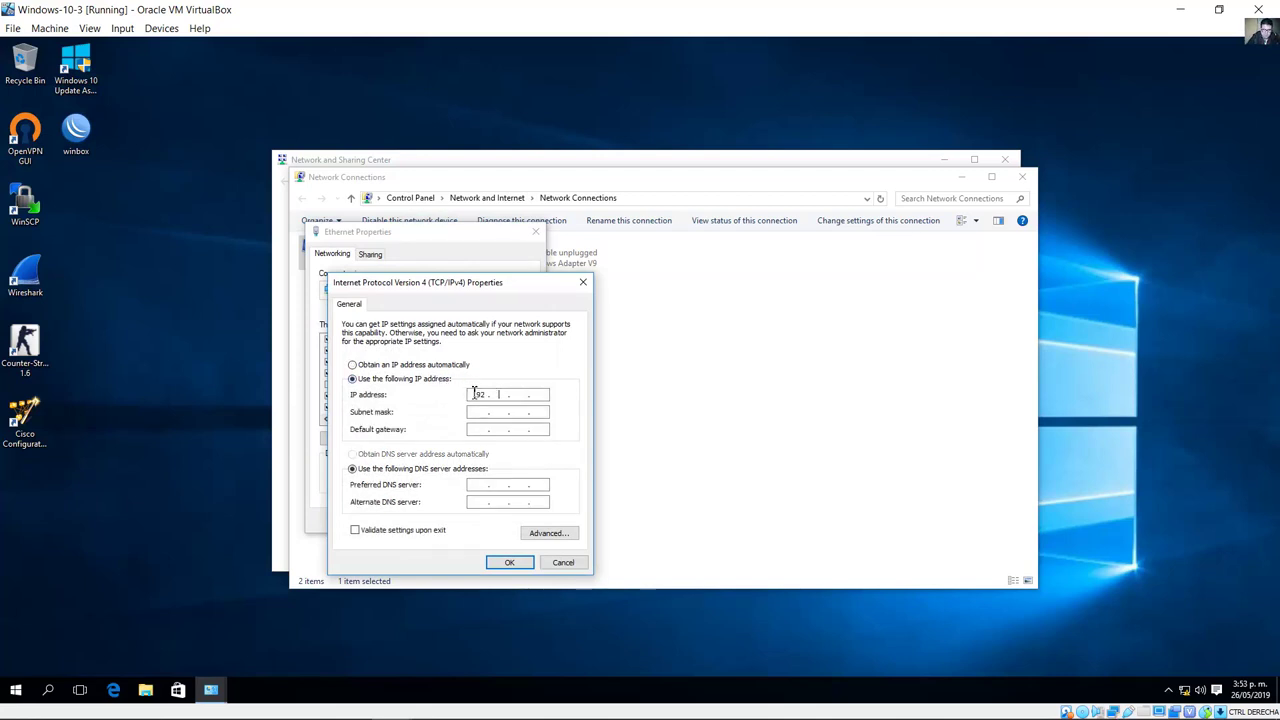
{"action": "type", "text": "192.168.3.3"}
{"action": "key", "text": "Tab"}
{"action": "key", "text": "Tab"}
{"action": "type", "text": "192 "}
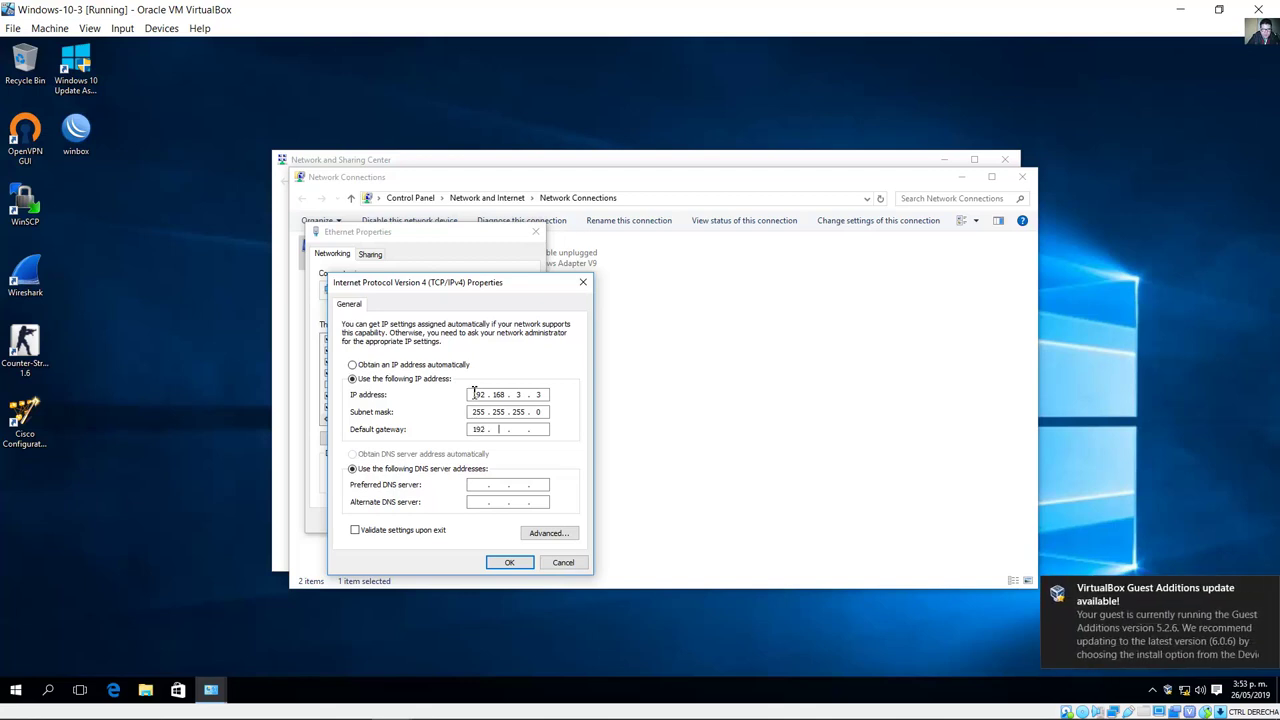
{"action": "type", "text": ". 168 . 3 . 1"}
{"action": "left_click", "coordinate": [510, 565]}
{"action": "left_click", "coordinate": [463, 519]}
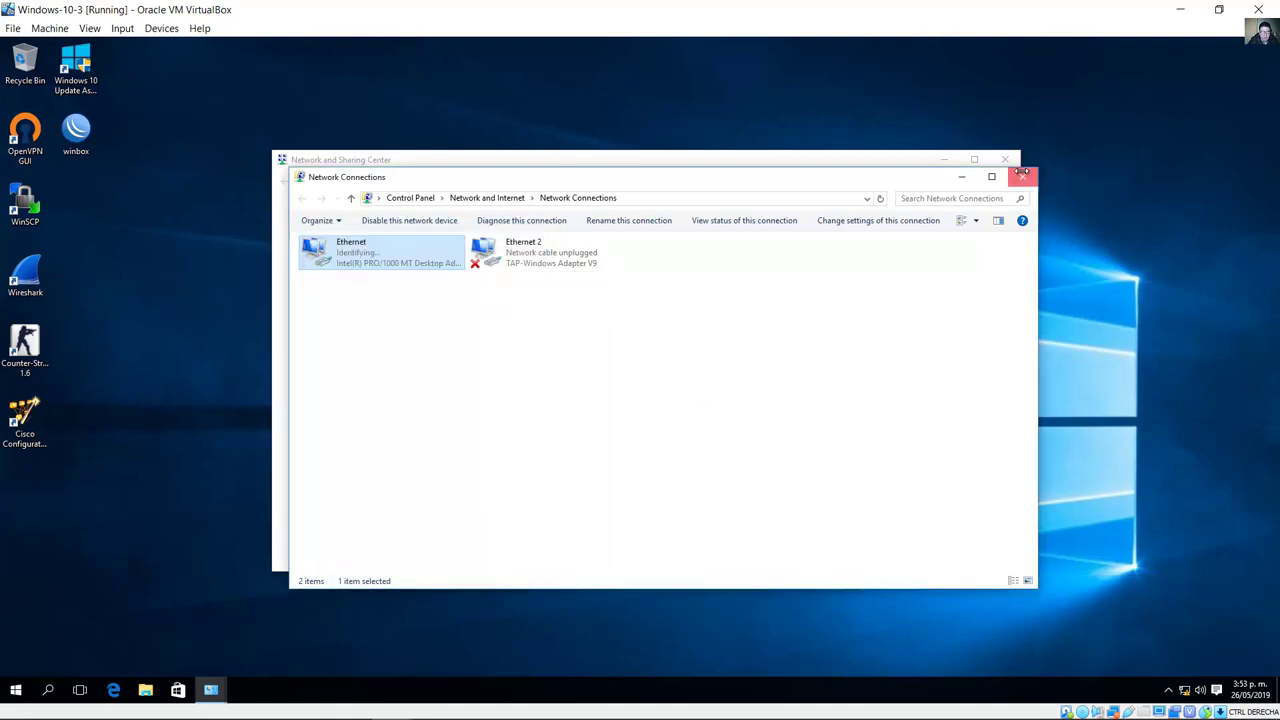
{"action": "left_click", "coordinate": [1022, 176]}
{"action": "left_click", "coordinate": [1005, 160]}
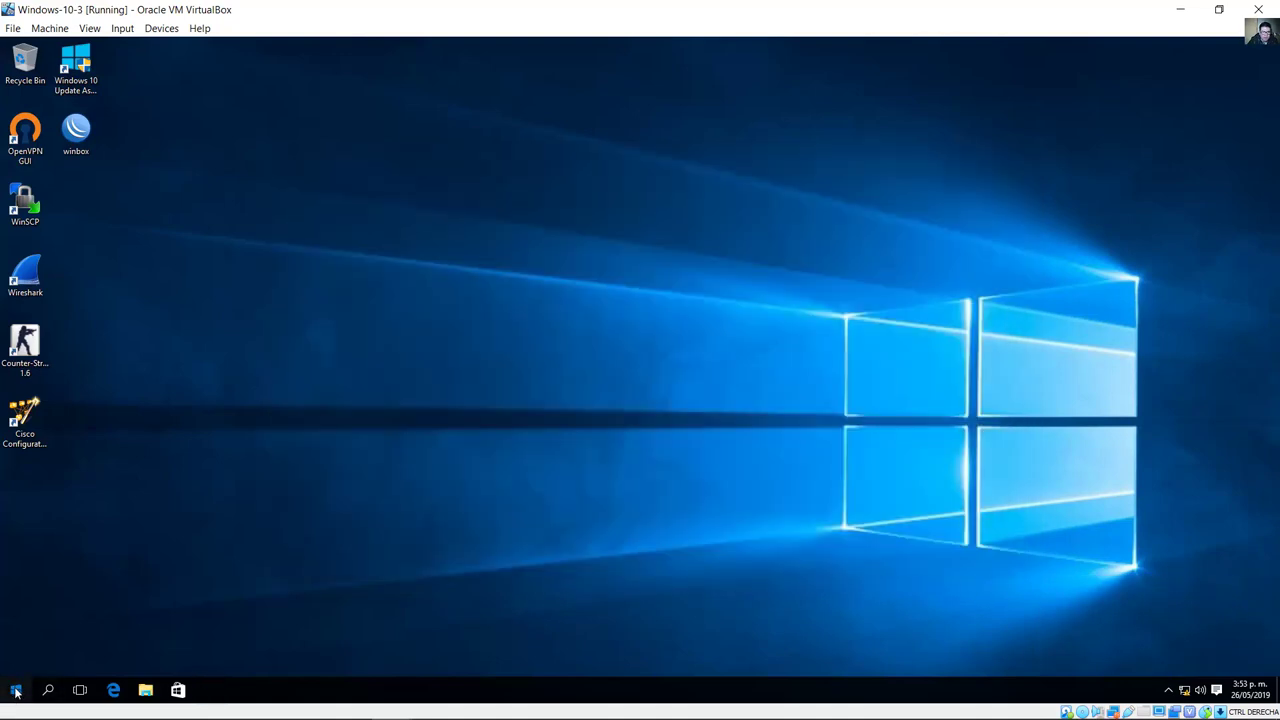
Step: Open Command Prompt and ping R3 at 192.168.3.1
{"action": "left_click", "coordinate": [15, 692]}
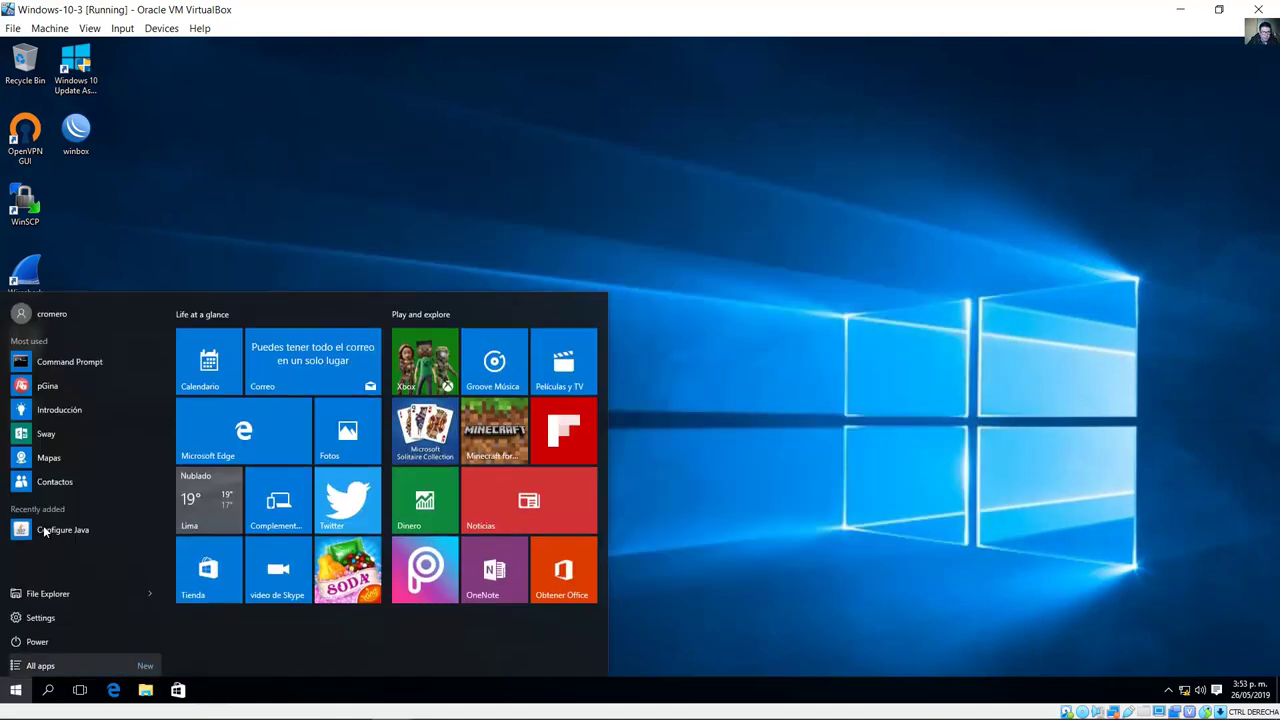
{"action": "left_click", "coordinate": [83, 362]}
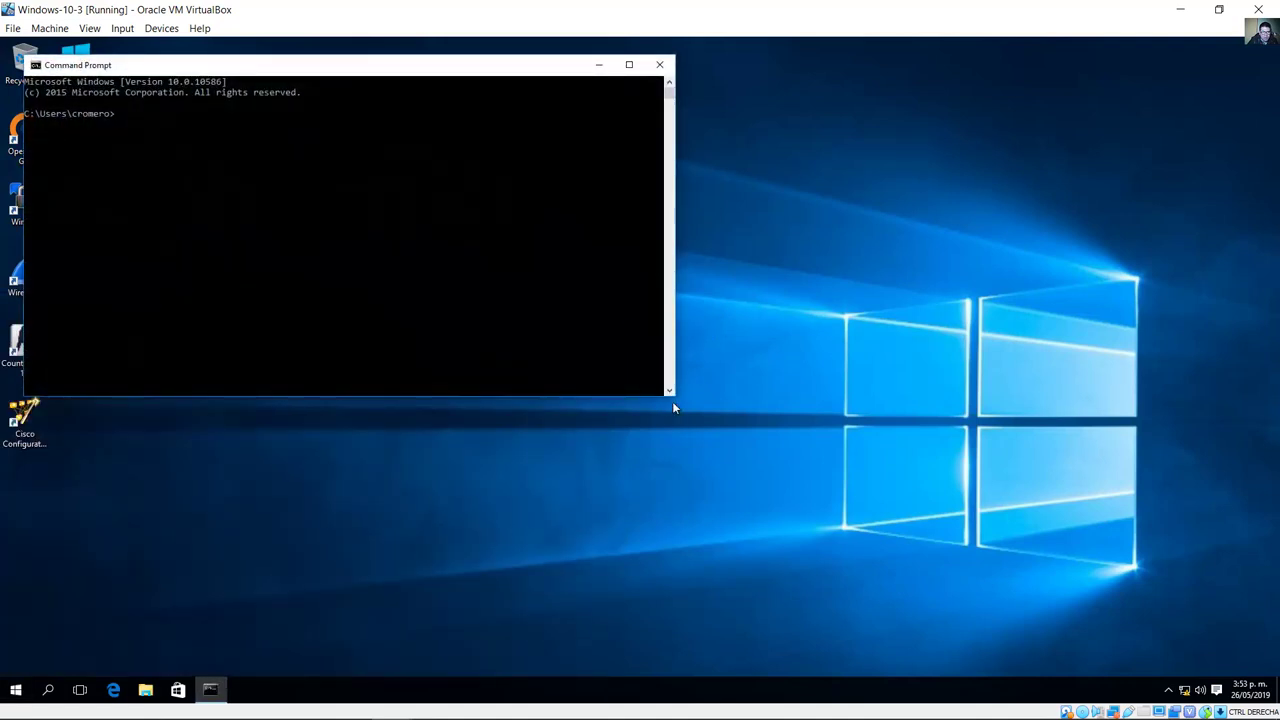
{"action": "left_click", "coordinate": [504, 257]}
{"action": "type", "text": "pi"}
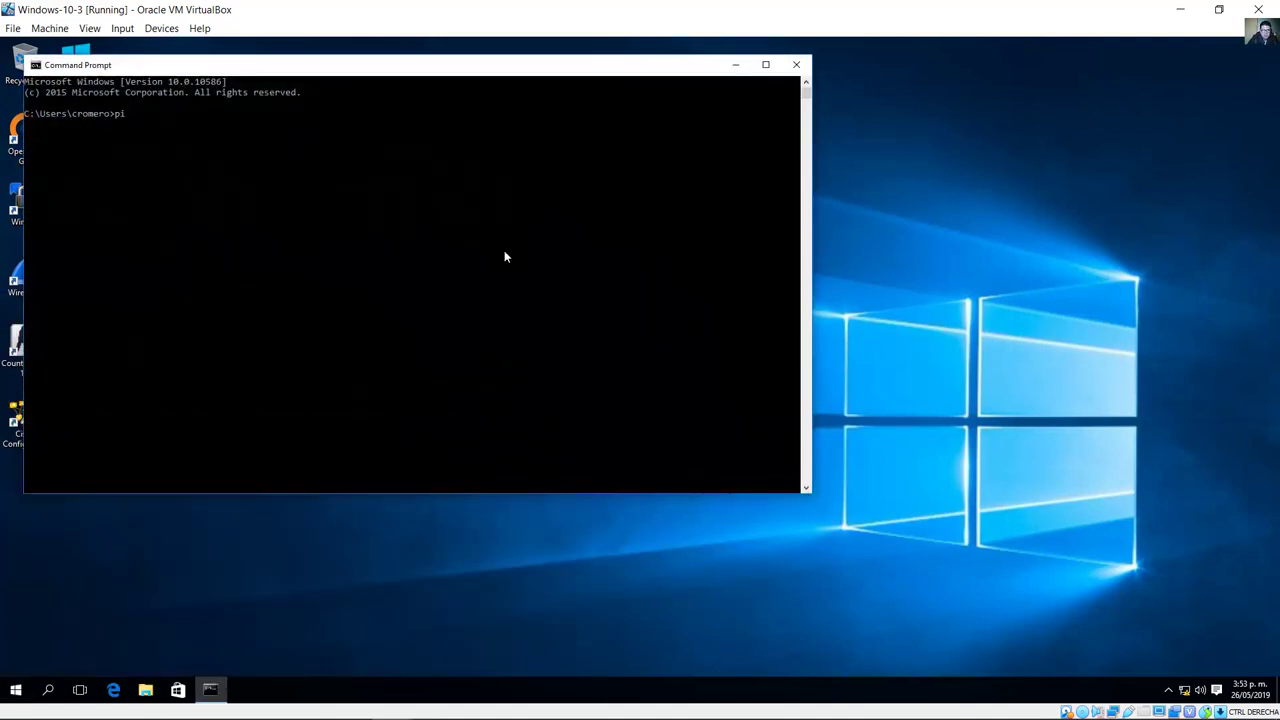
{"action": "type", "text": "ng"}
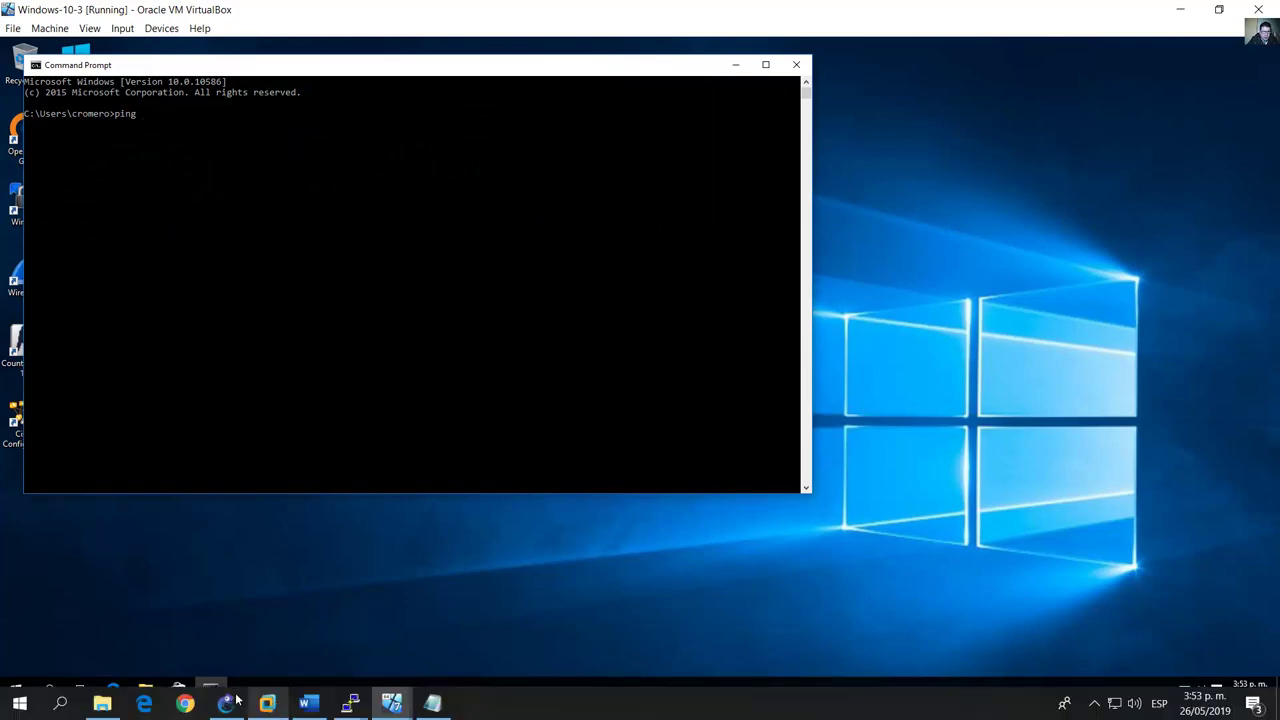
{"action": "left_click", "coordinate": [238, 700]}
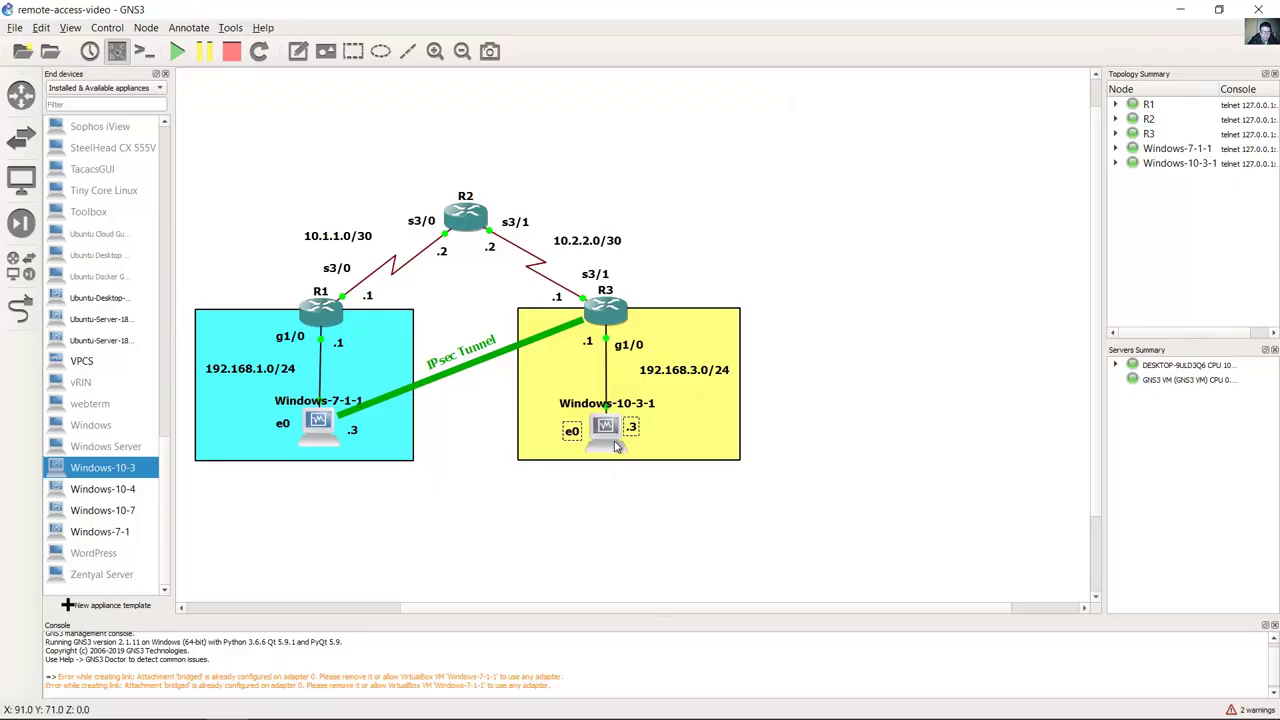
{"action": "mouse_move", "coordinate": [432, 703]}
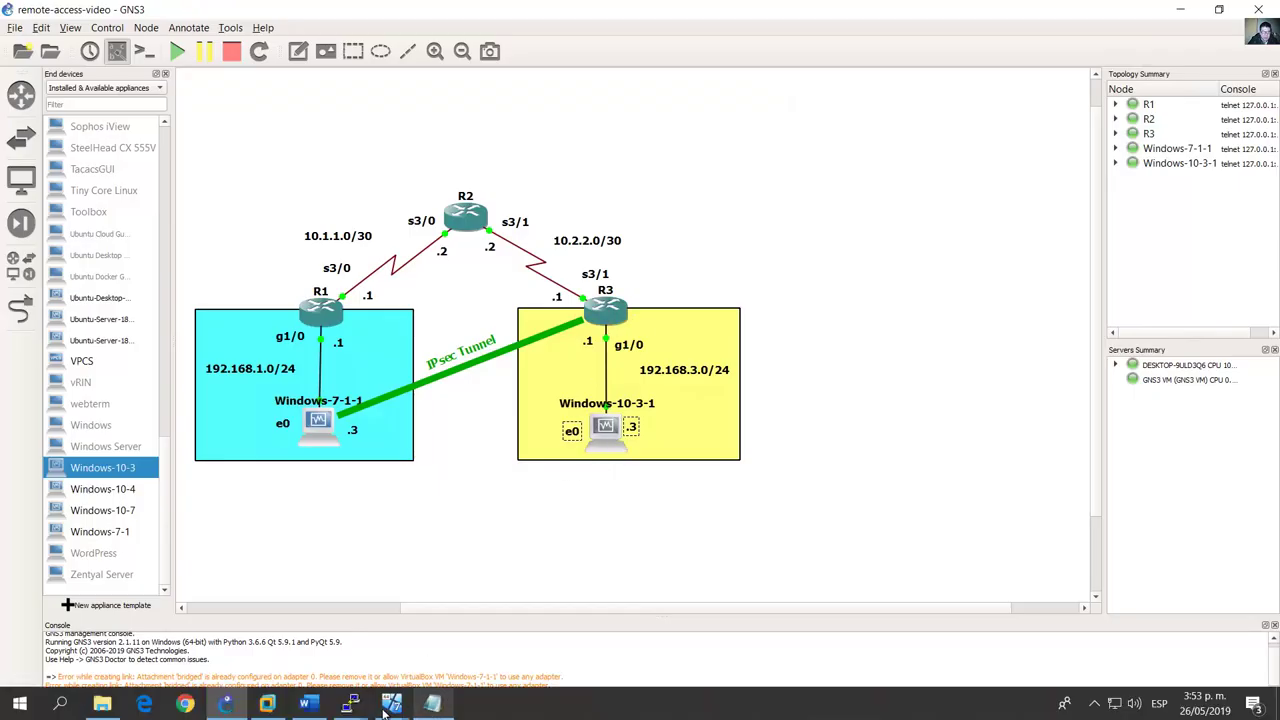
{"action": "mouse_move", "coordinate": [390, 705]}
{"action": "left_click", "coordinate": [430, 644]}
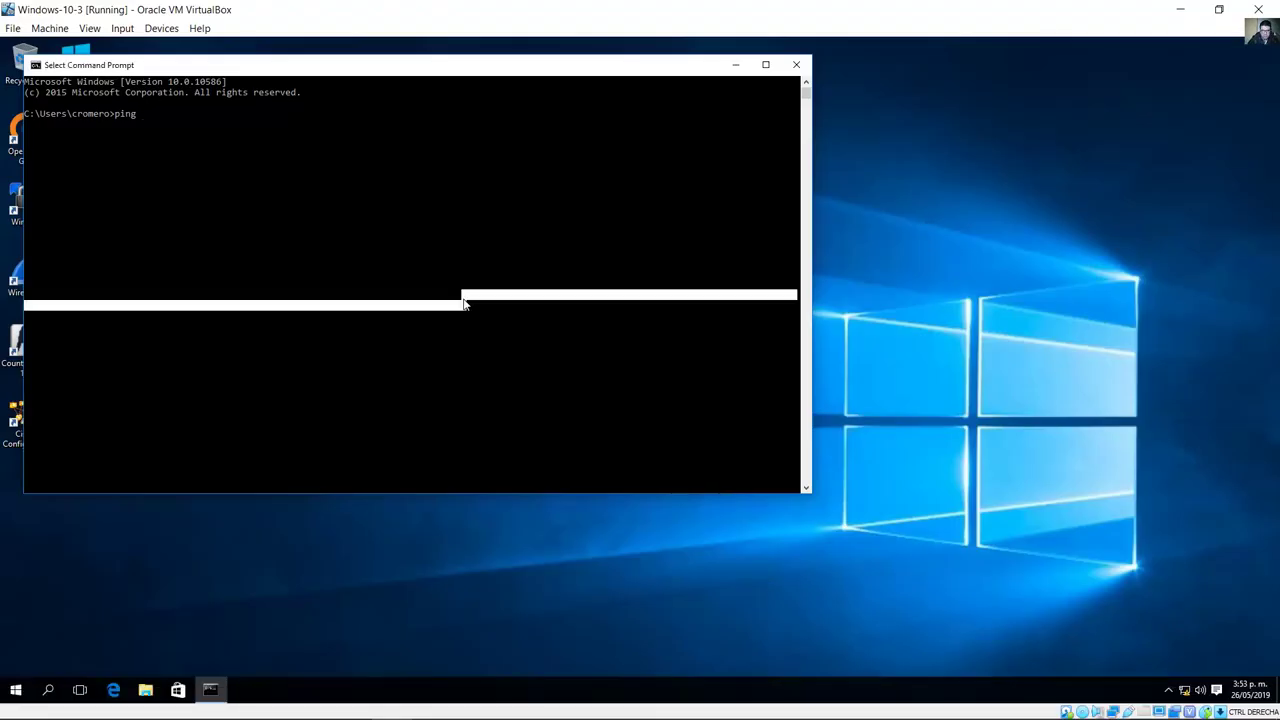
{"action": "type", "text": "192.168.3.1"}
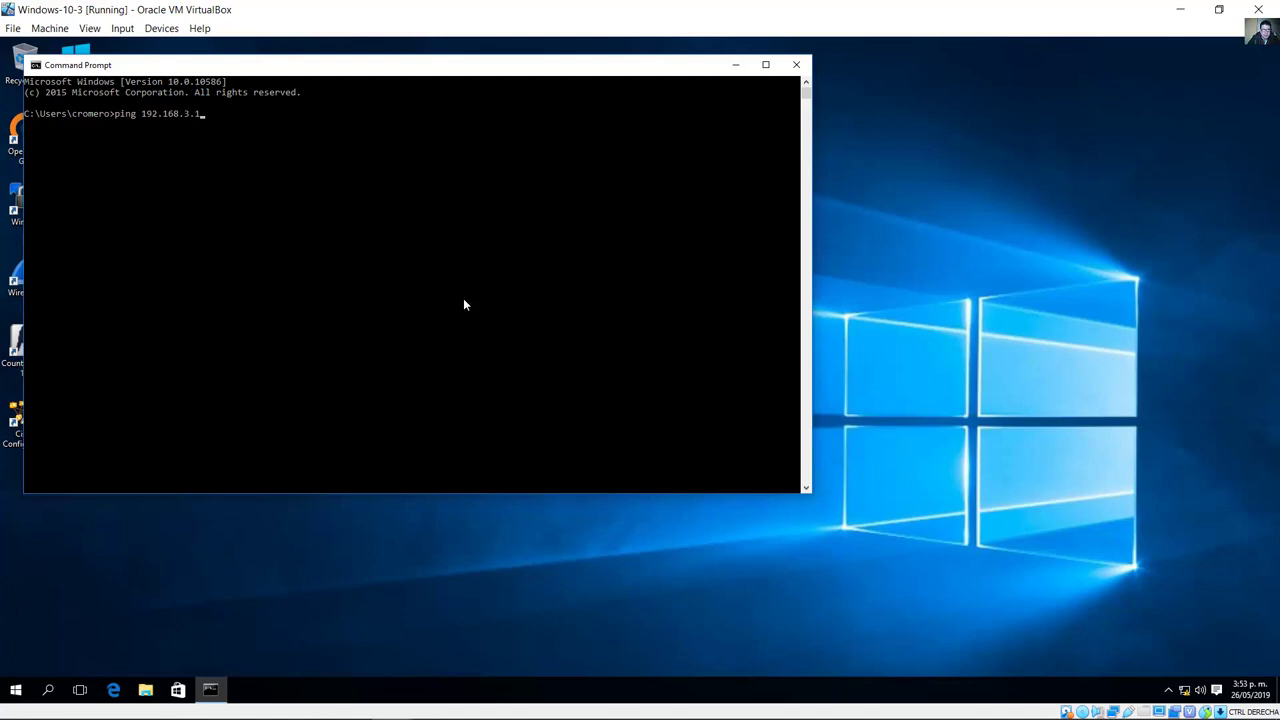
{"action": "key", "text": "Return"}
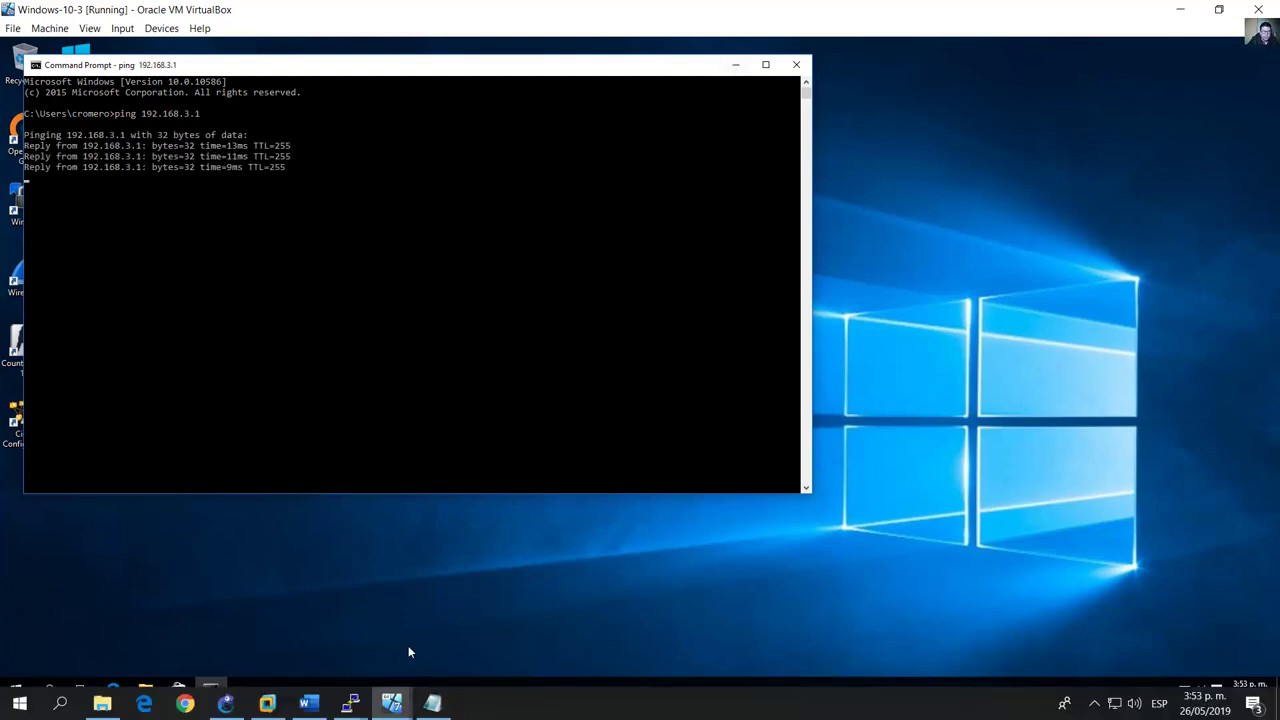
Step: Check the Step 2 paragraph in the lab document and minimize the Command Prompt
{"action": "left_click", "coordinate": [310, 703]}
{"action": "scroll", "coordinate": [348, 454], "scroll_direction": "up", "scroll_amount": 5}
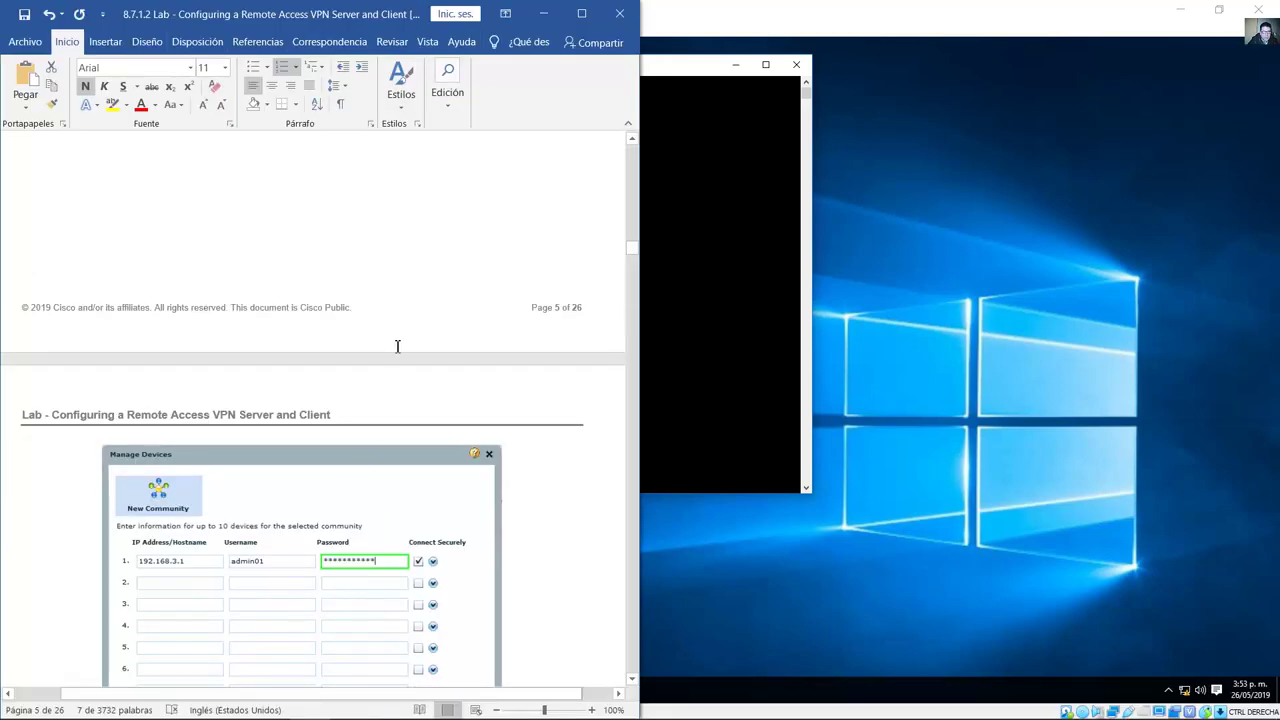
{"action": "left_click", "coordinate": [251, 292]}
{"action": "left_click_drag", "start_coordinate": [326, 324], "coordinate": [394, 328]}
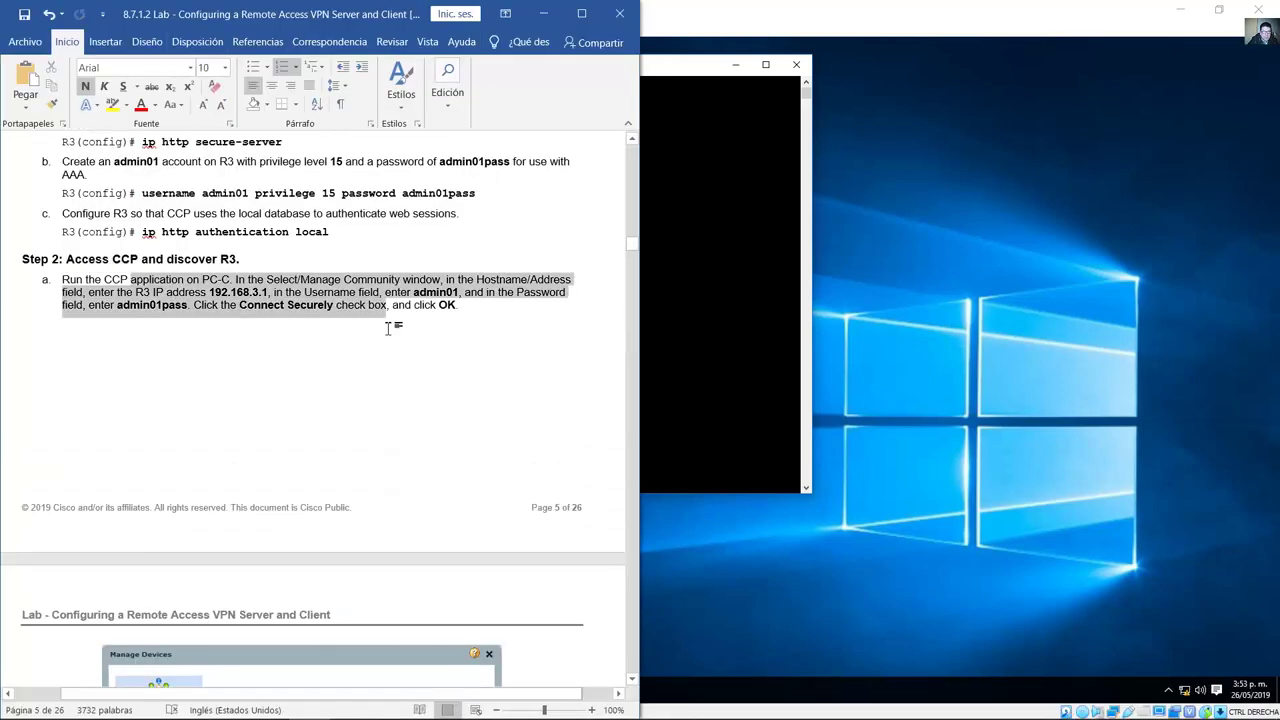
{"action": "scroll", "coordinate": [543, 449], "scroll_direction": "down", "scroll_amount": 7}
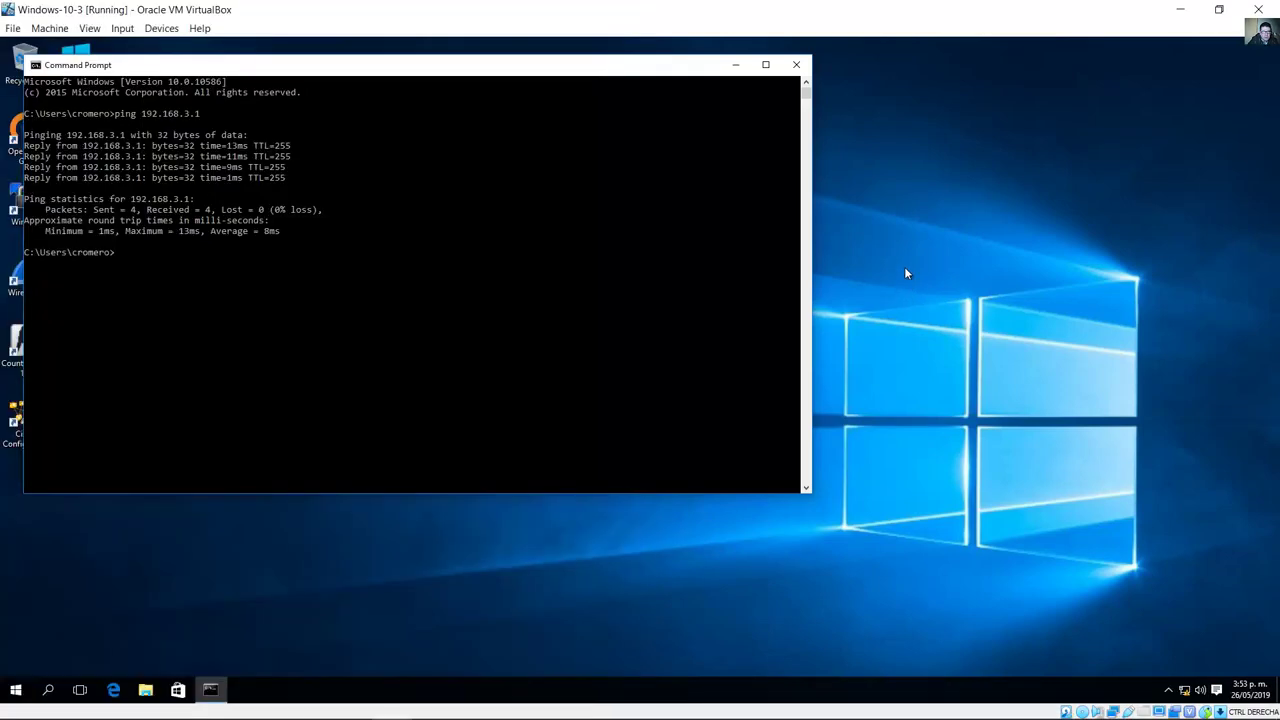
{"action": "left_click", "coordinate": [737, 66]}
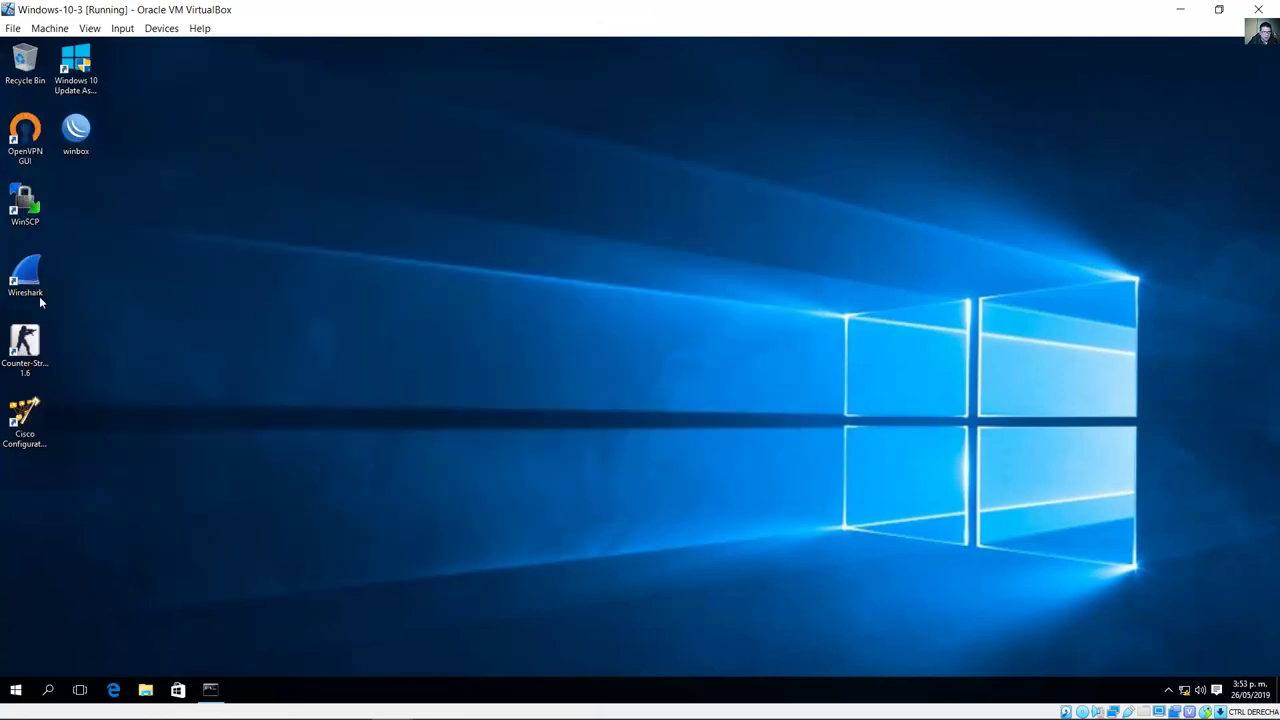
Step: Open the Java (32-bit) settings from the Control Panel in the Windows 10 guest
{"action": "left_click", "coordinate": [16, 690]}
{"action": "type", "text": "pa"}
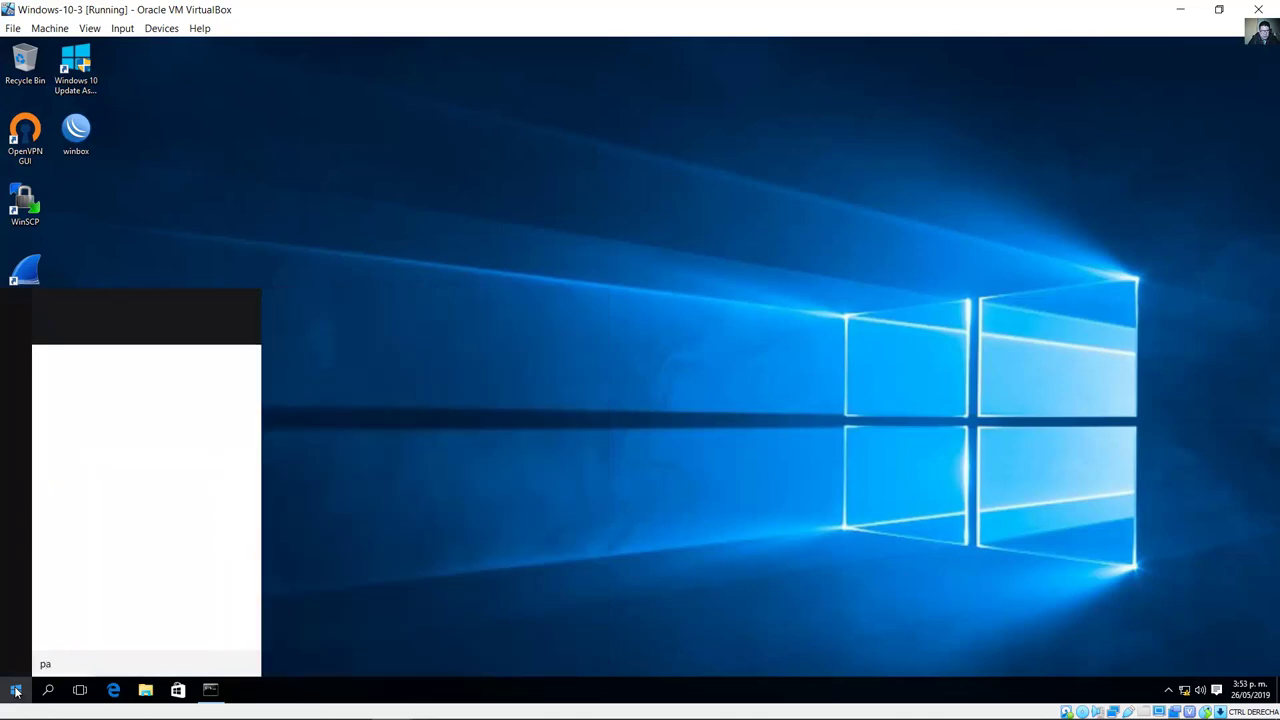
{"action": "type", "text": "nel"}
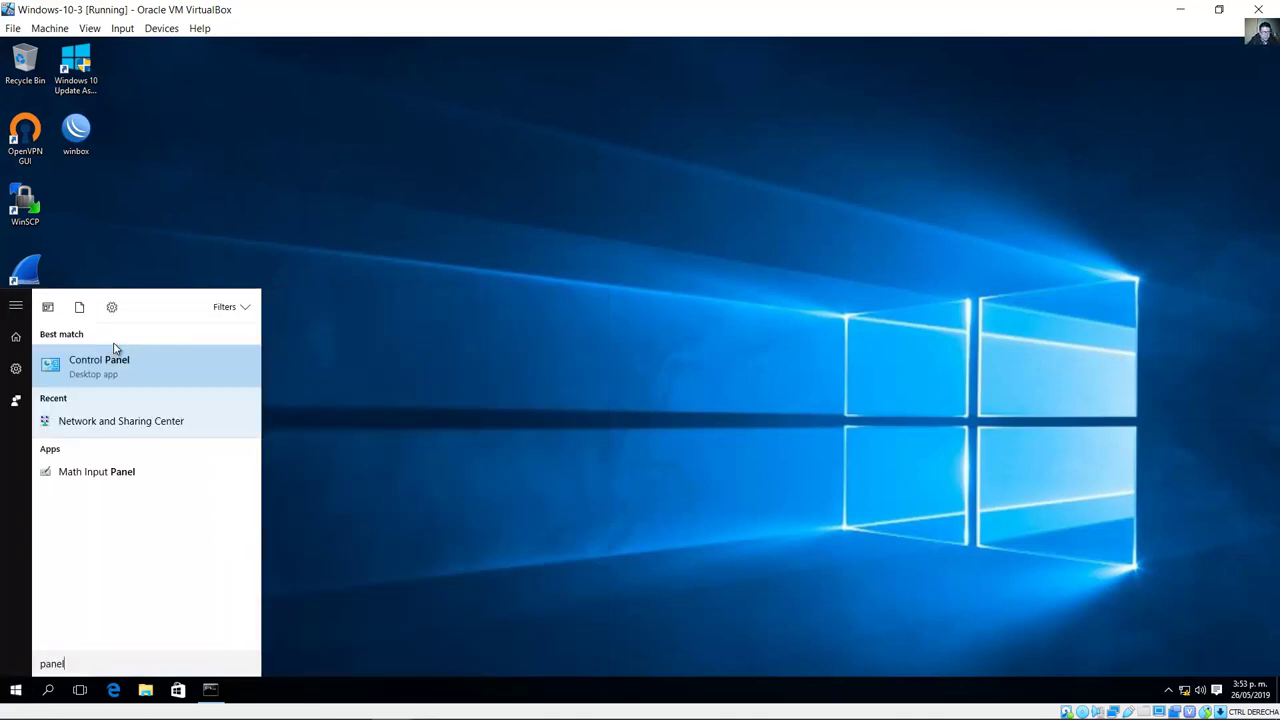
{"action": "left_click", "coordinate": [118, 362]}
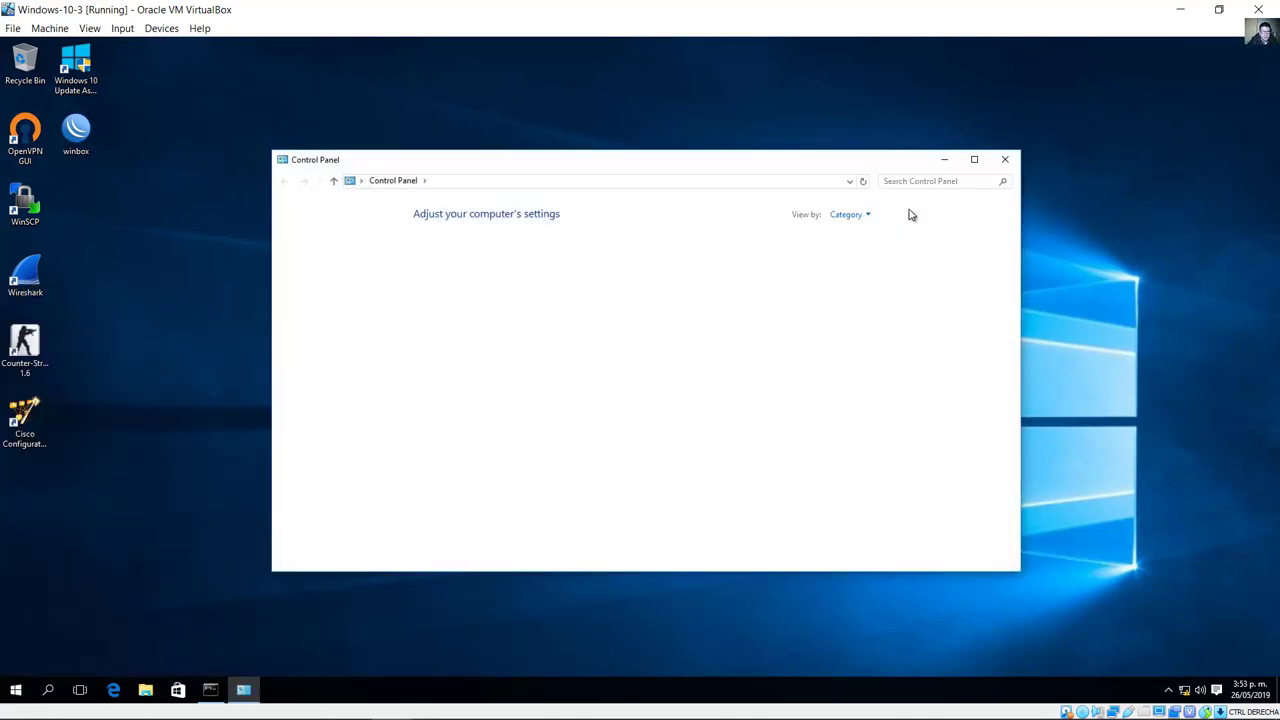
{"action": "left_click", "coordinate": [914, 183]}
{"action": "type", "text": "java"}
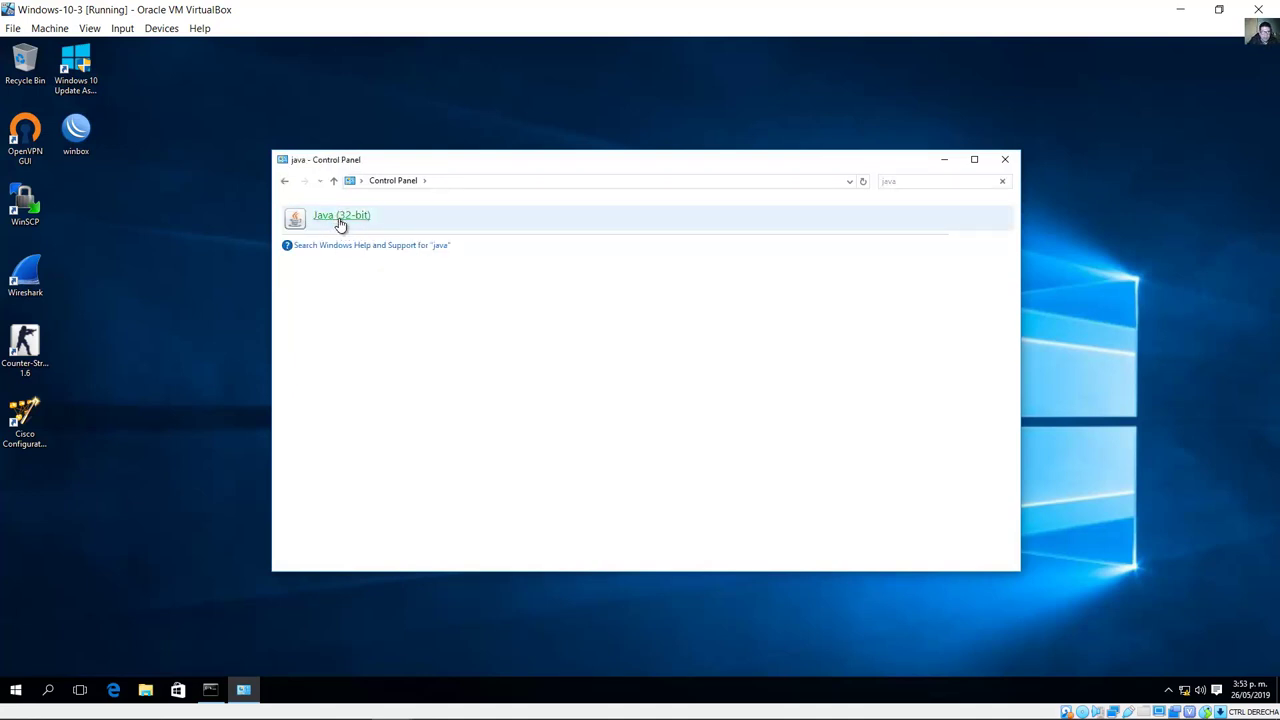
{"action": "left_click", "coordinate": [340, 225]}
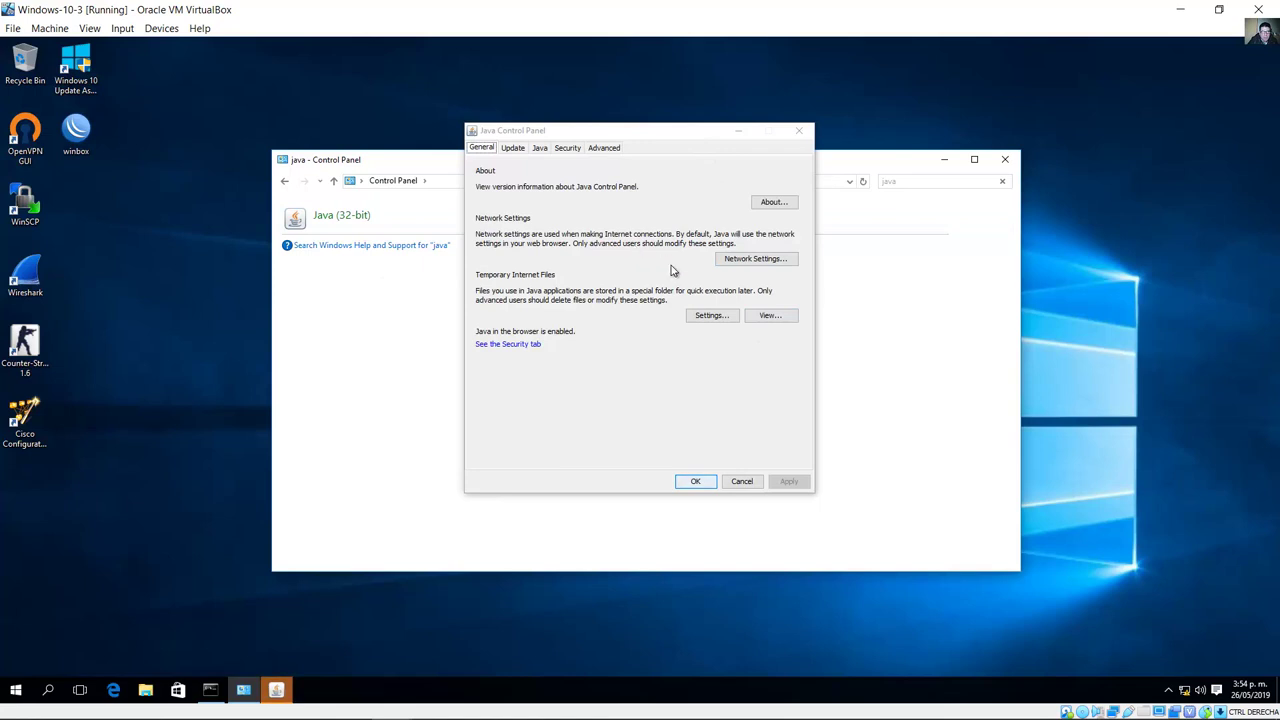
{"action": "left_click", "coordinate": [568, 149]}
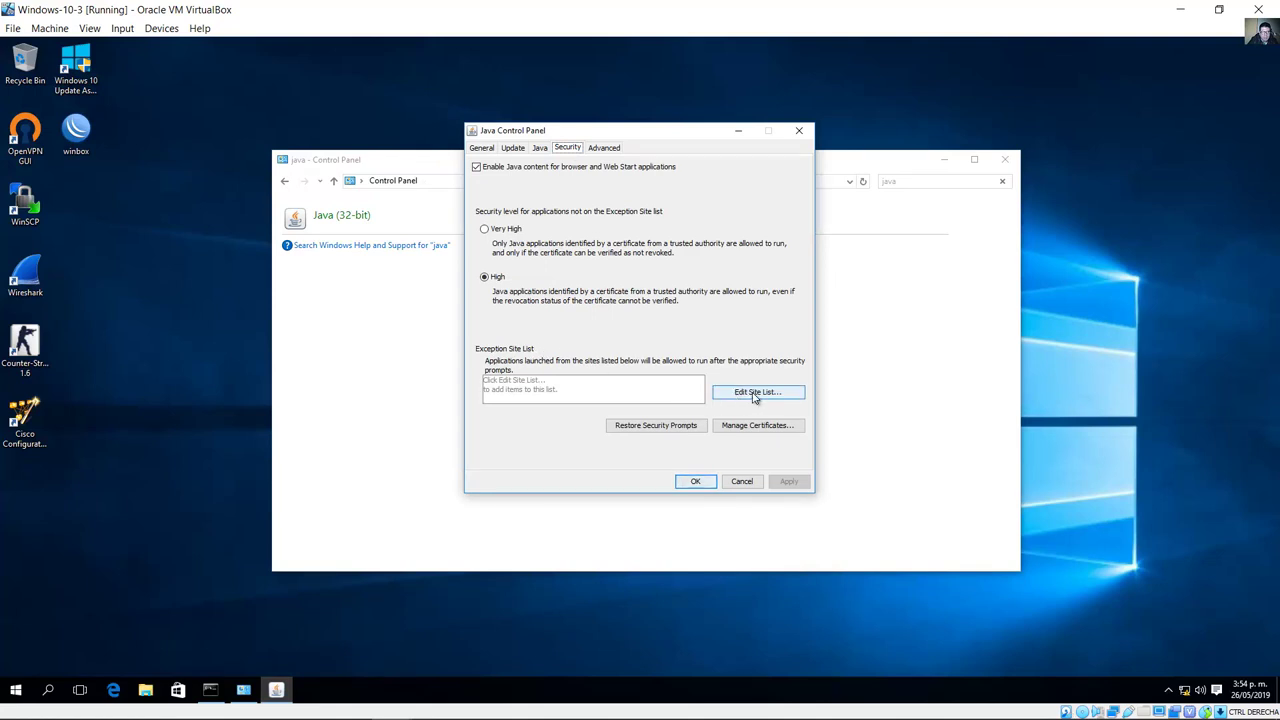
{"action": "left_click", "coordinate": [760, 396]}
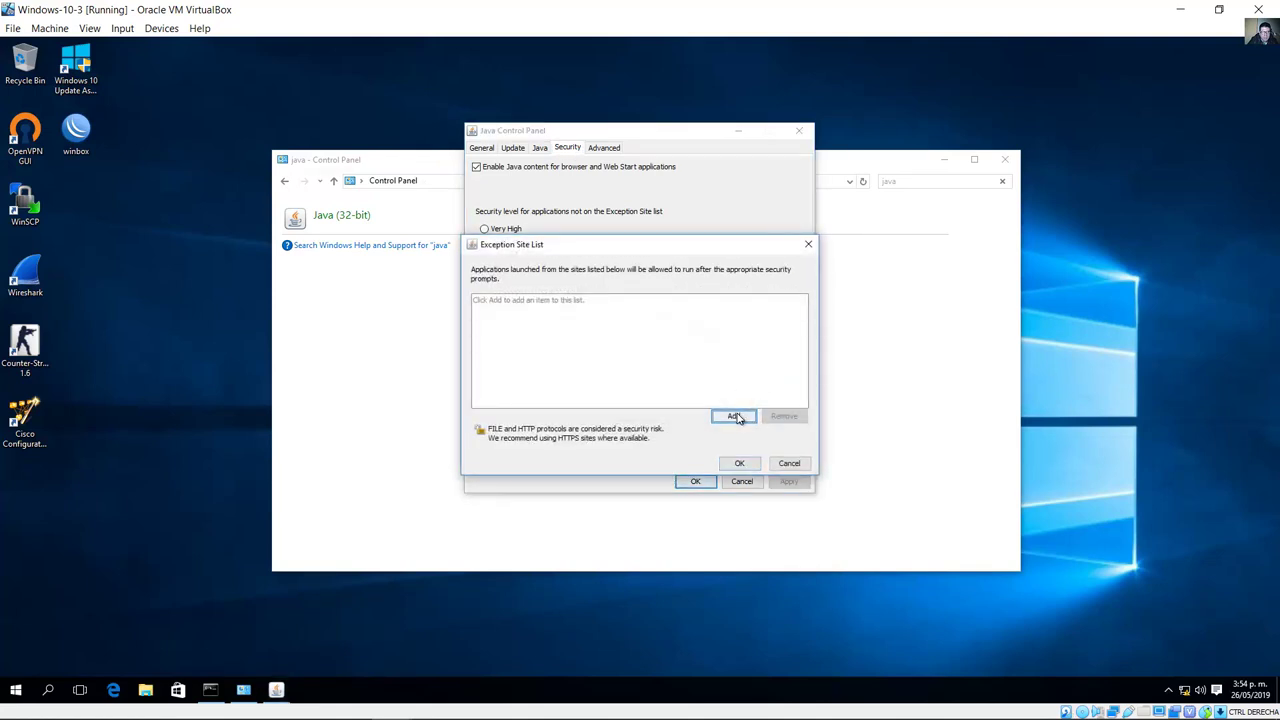
{"action": "left_click", "coordinate": [733, 415]}
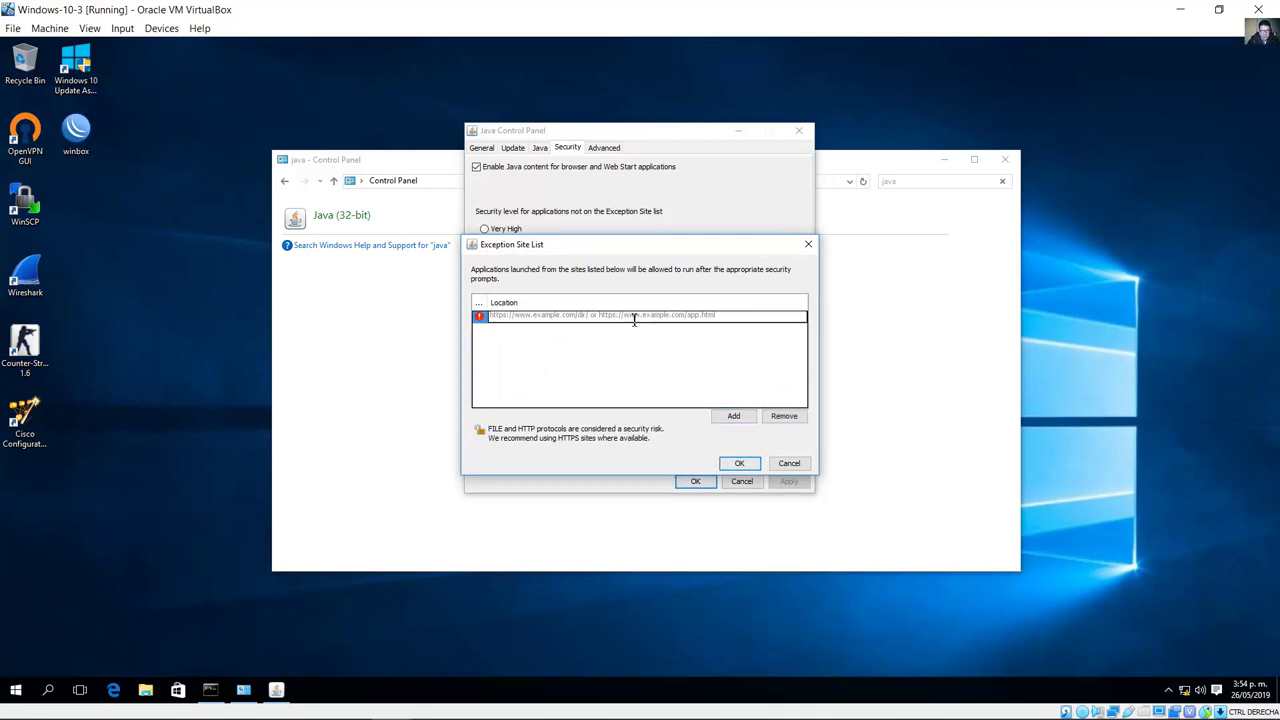
{"action": "type", "text": "http://127.0.0.1:8600"}
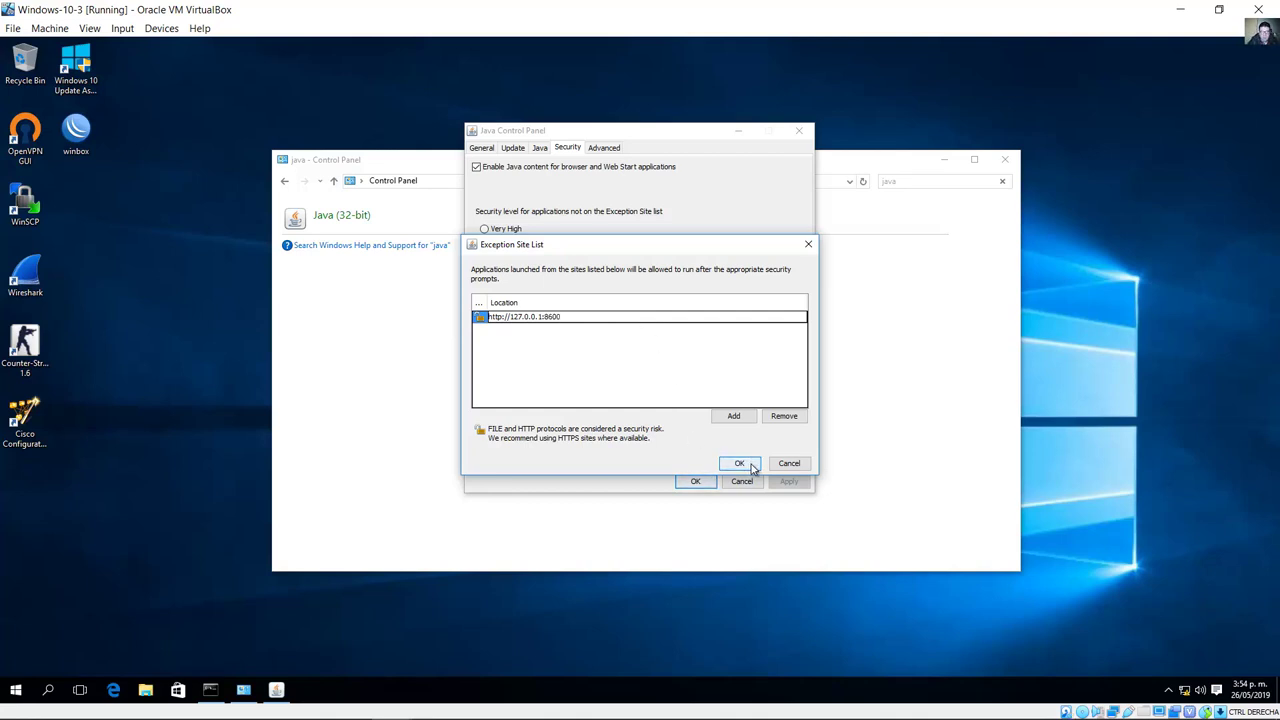
{"action": "left_click", "coordinate": [591, 346]}
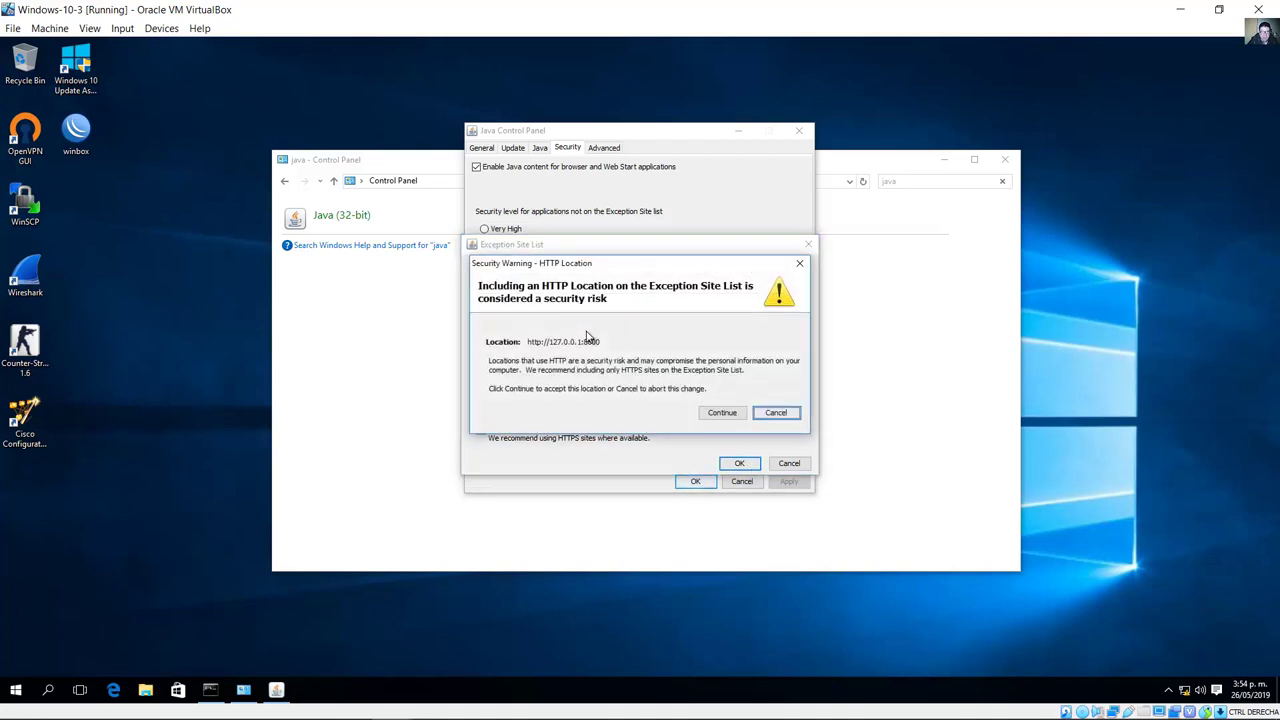
{"action": "left_click", "coordinate": [724, 412]}
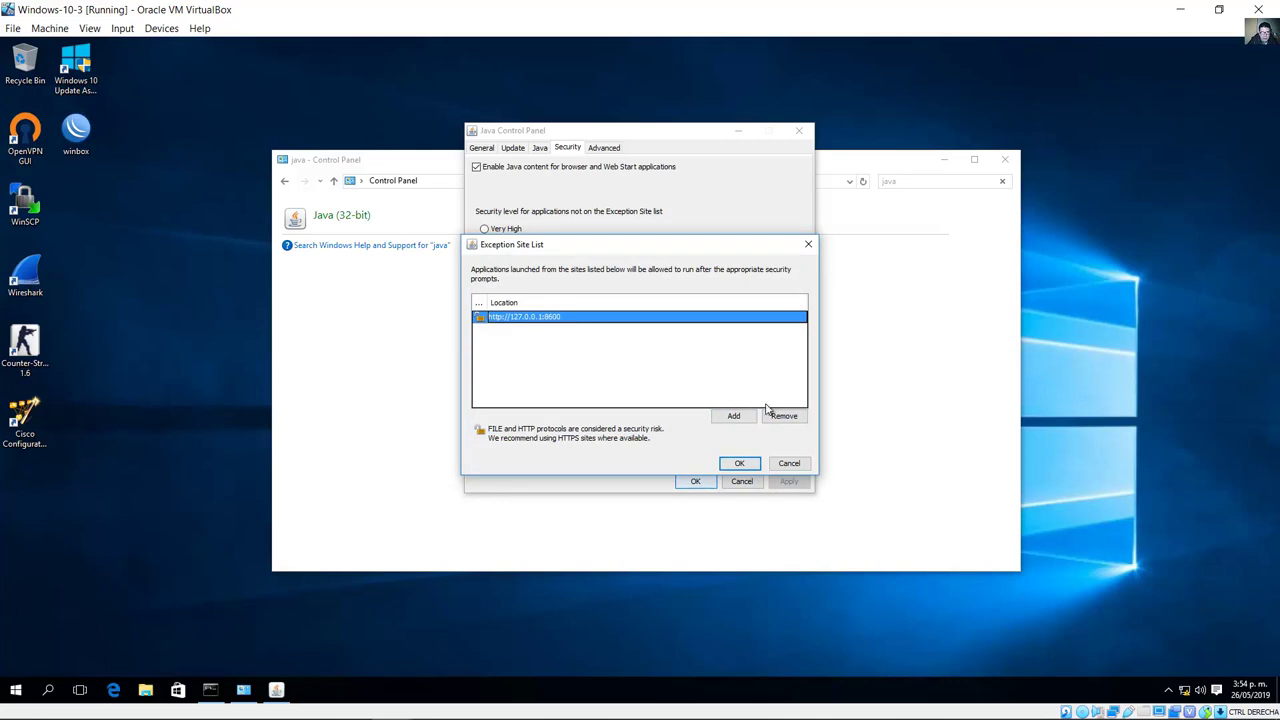
{"action": "left_click", "coordinate": [740, 465]}
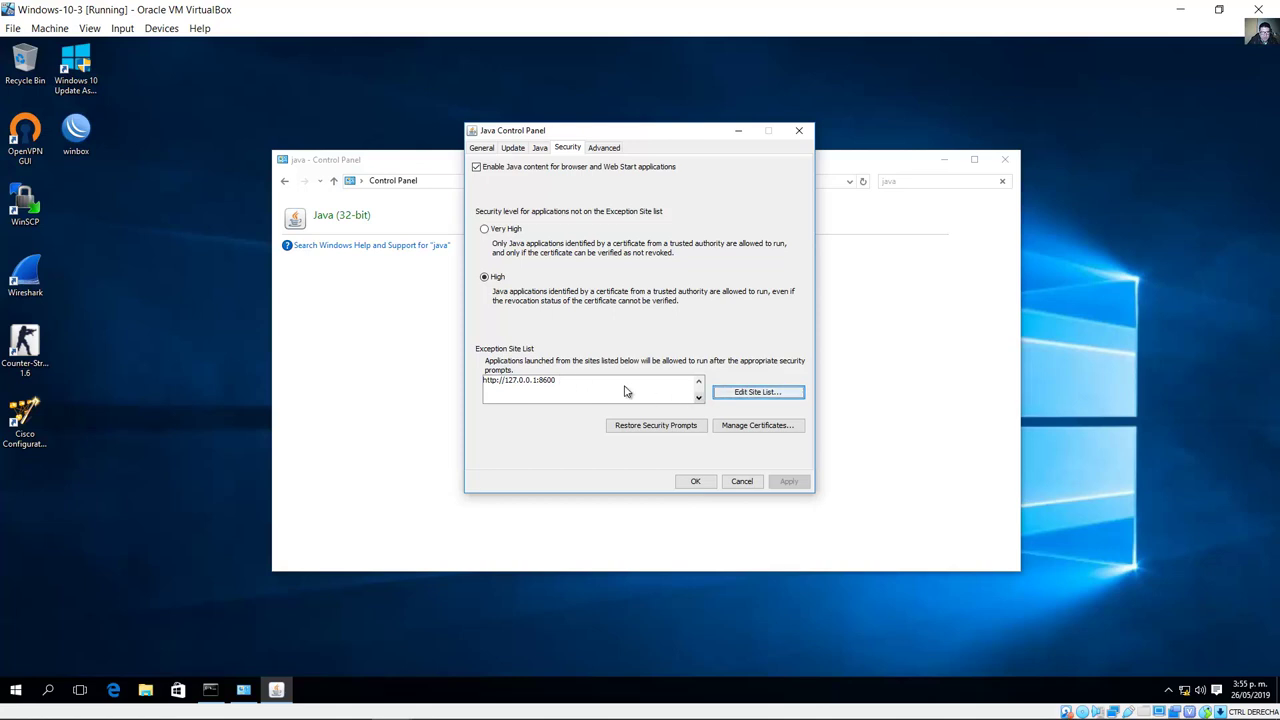
{"action": "left_click", "coordinate": [697, 482]}
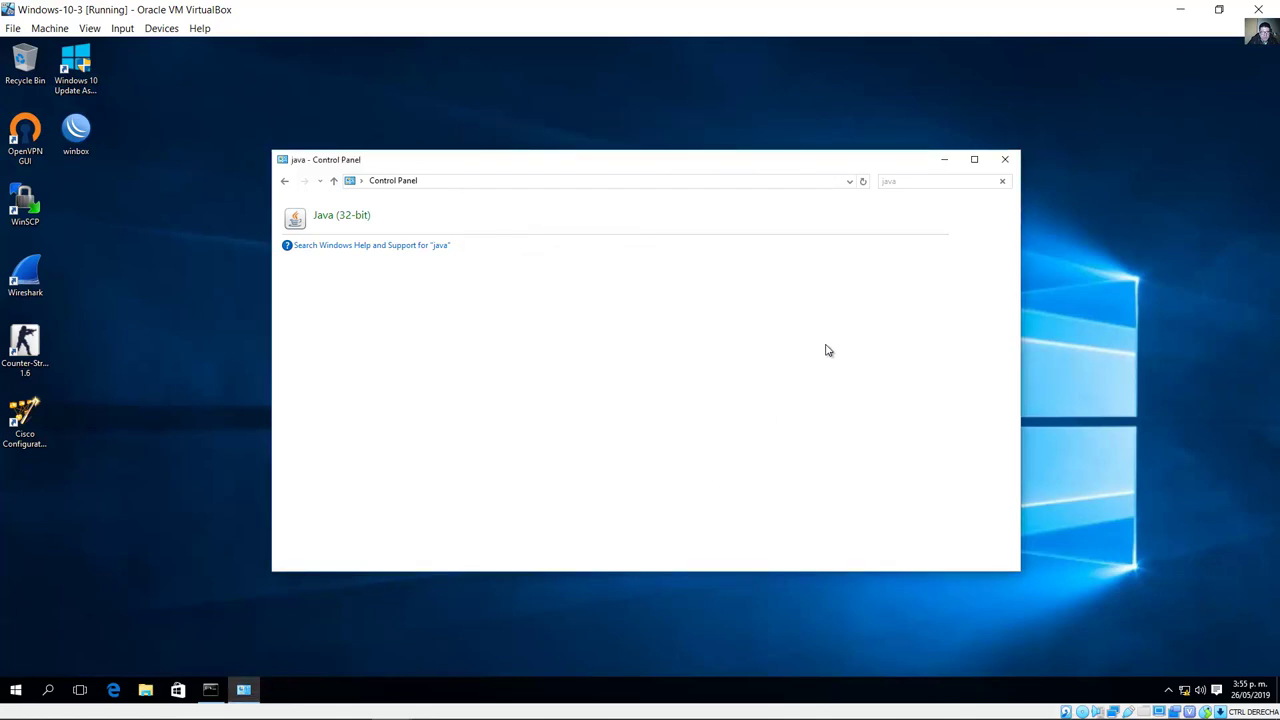
Step: Close Control Panel, run Cisco Configuration Professional as administrator, approve UAC, and allow blocked content
{"action": "left_click", "coordinate": [1005, 159]}
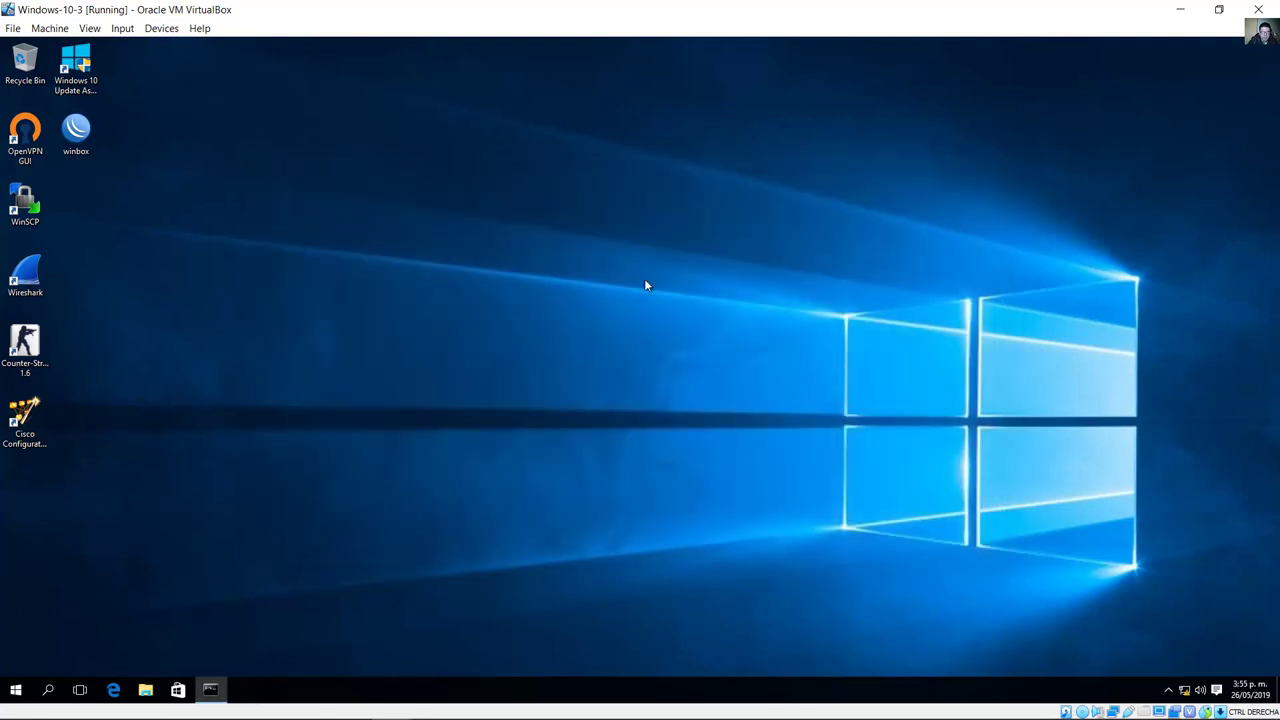
{"action": "double_click", "coordinate": [24, 414]}
{"action": "right_click", "coordinate": [20, 415]}
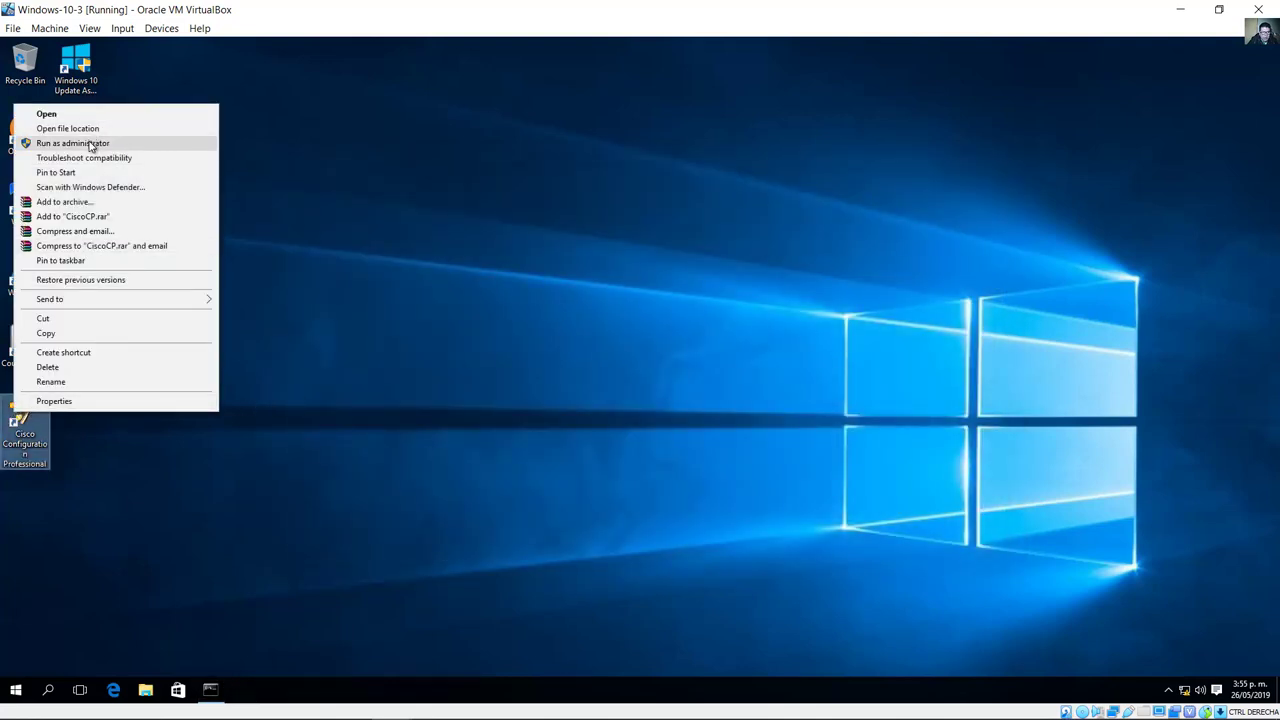
{"action": "left_click", "coordinate": [90, 145]}
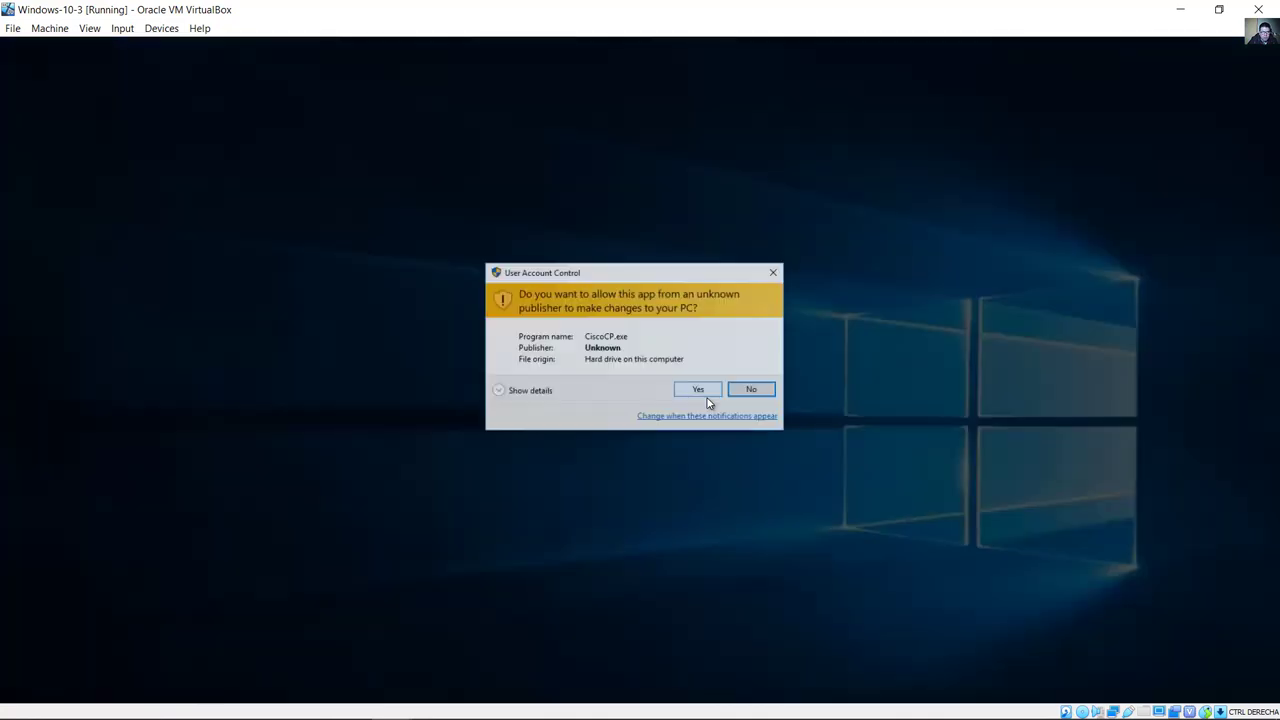
{"action": "left_click", "coordinate": [699, 390]}
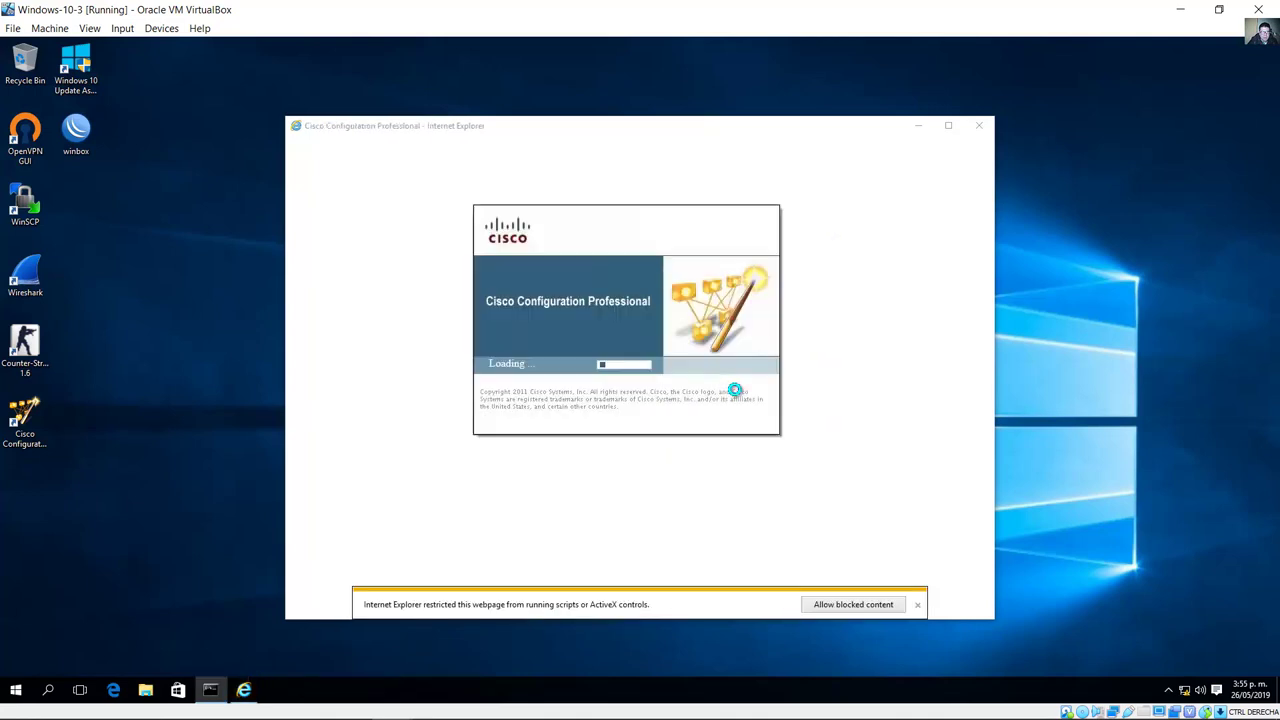
{"action": "left_click", "coordinate": [860, 607]}
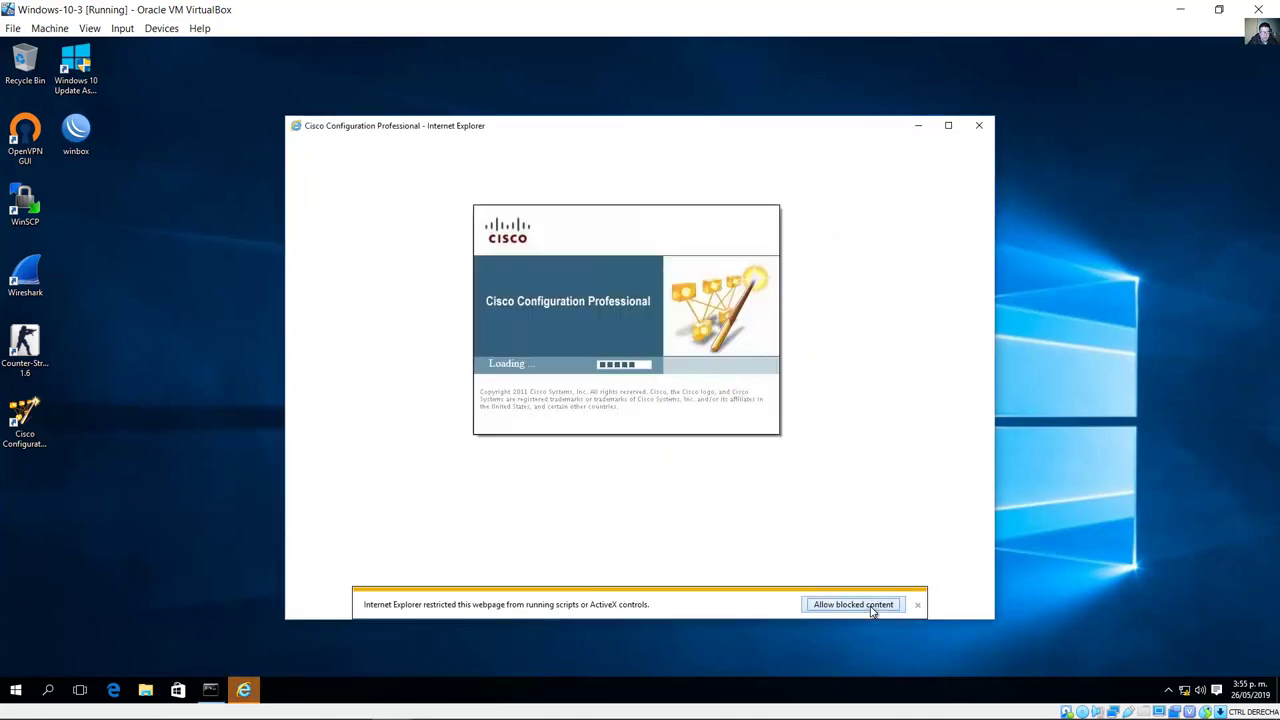
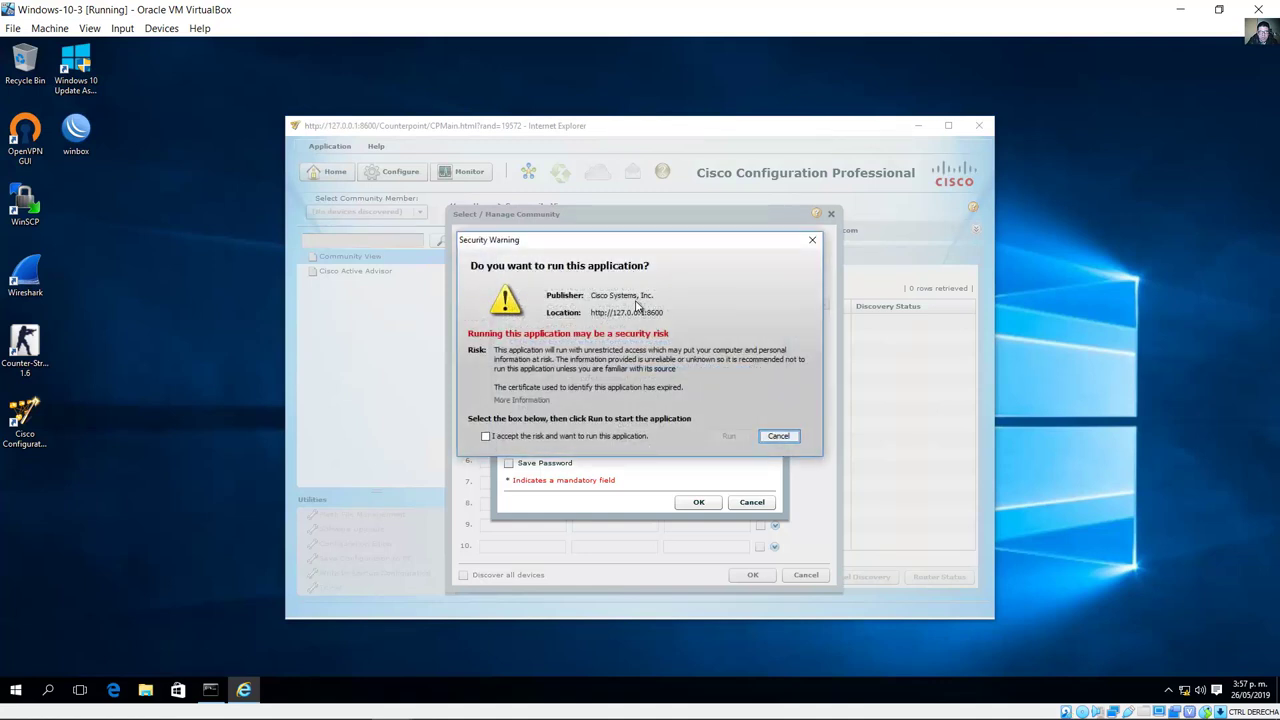
Step: Accept the security risk, run CCP, skip CCO sign-in, and enter 192.168.3.1 as device 1's IP
{"action": "left_click", "coordinate": [486, 436]}
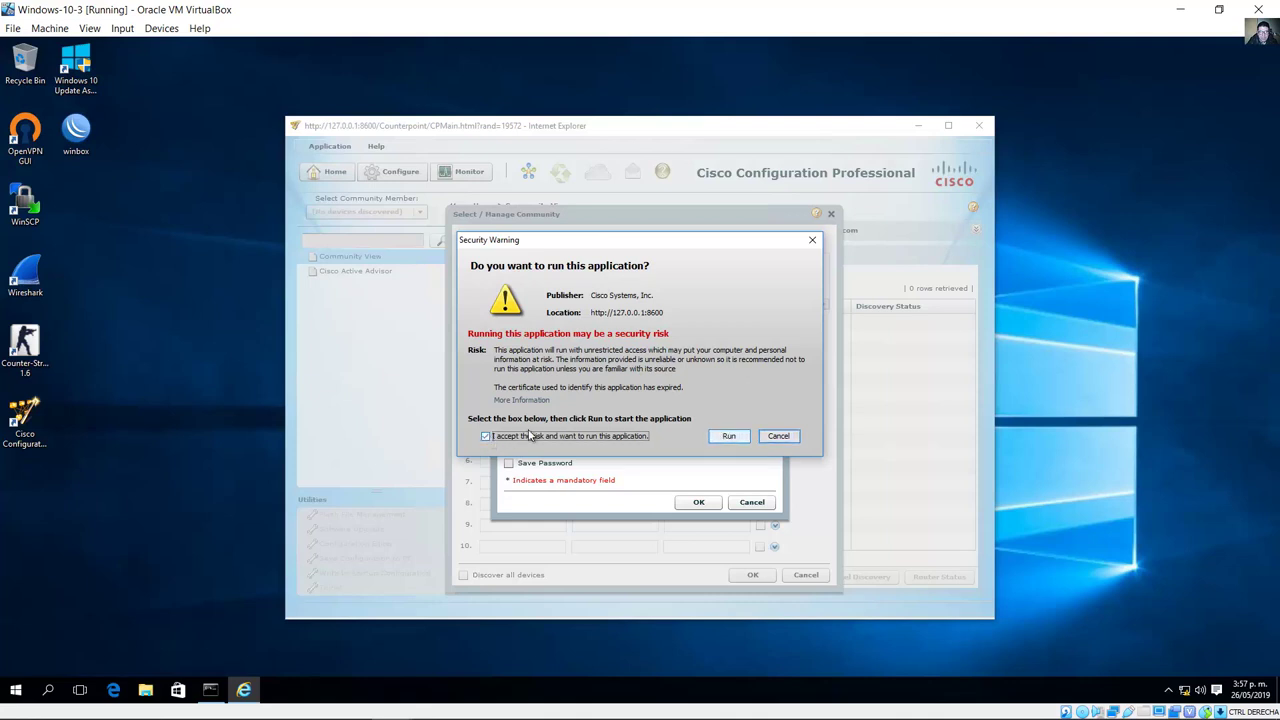
{"action": "left_click", "coordinate": [728, 437]}
{"action": "left_click", "coordinate": [752, 502]}
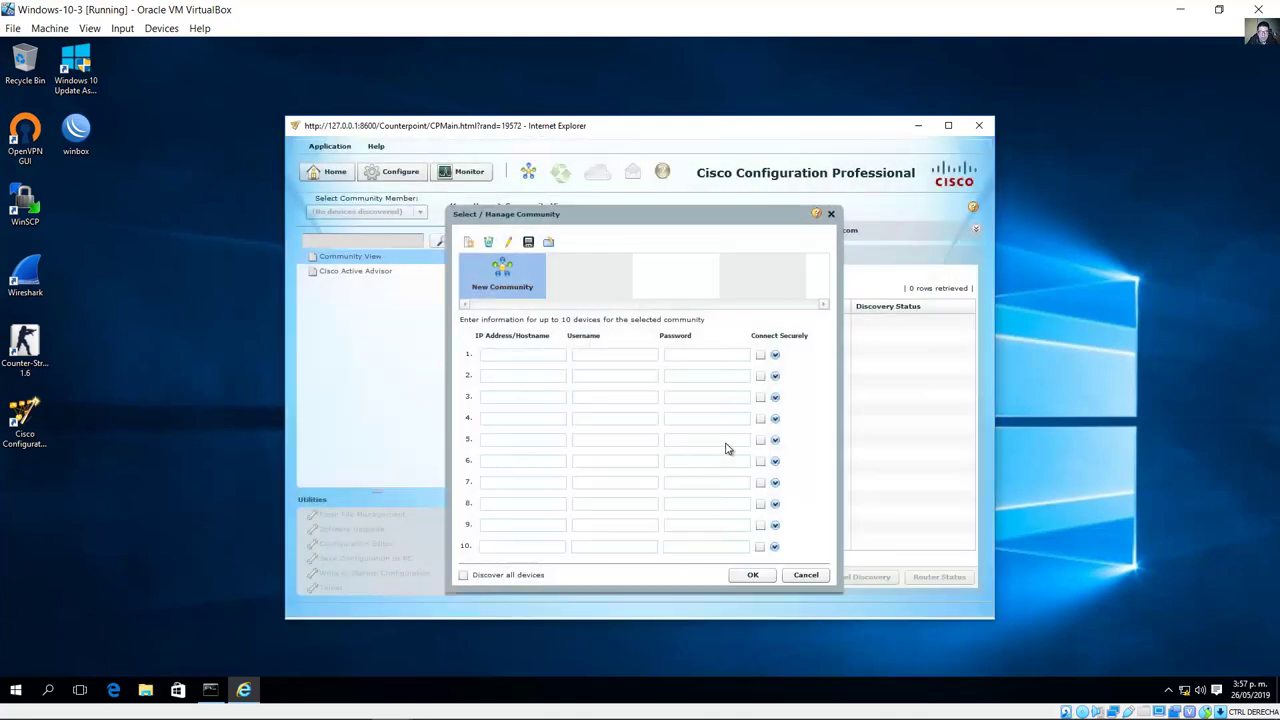
{"action": "left_click", "coordinate": [533, 356]}
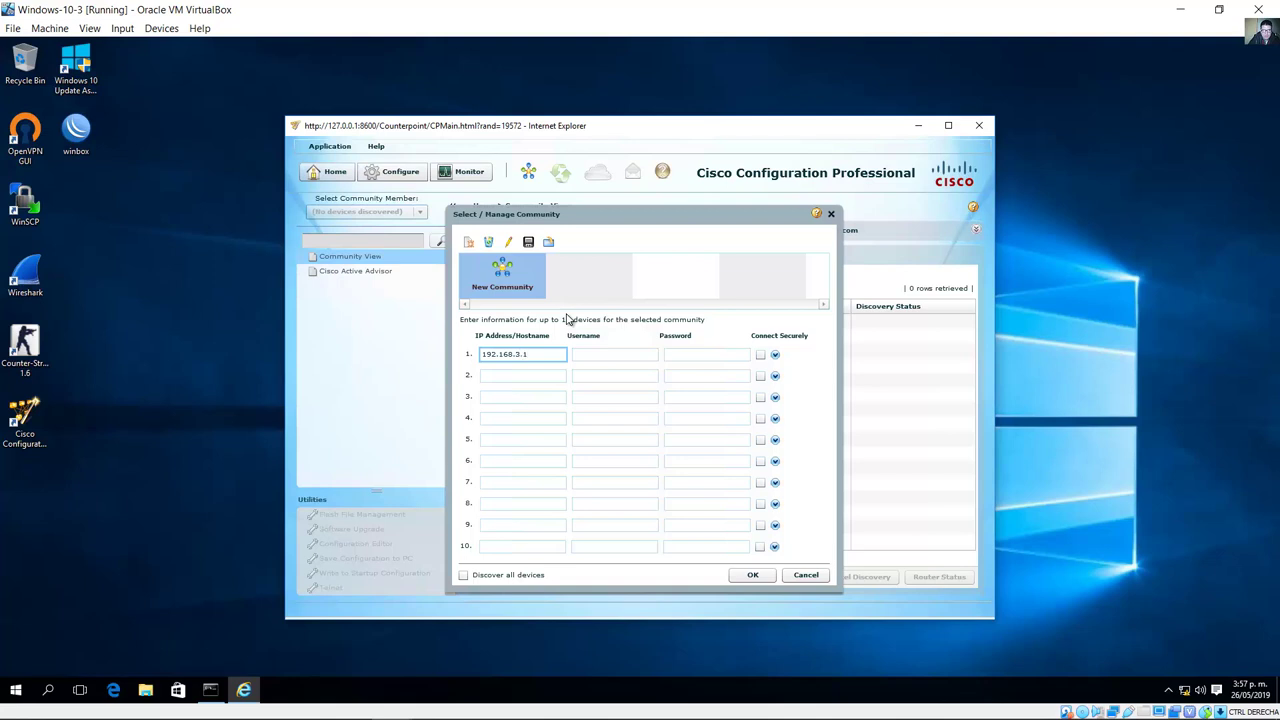
{"action": "key", "text": "Tab"}
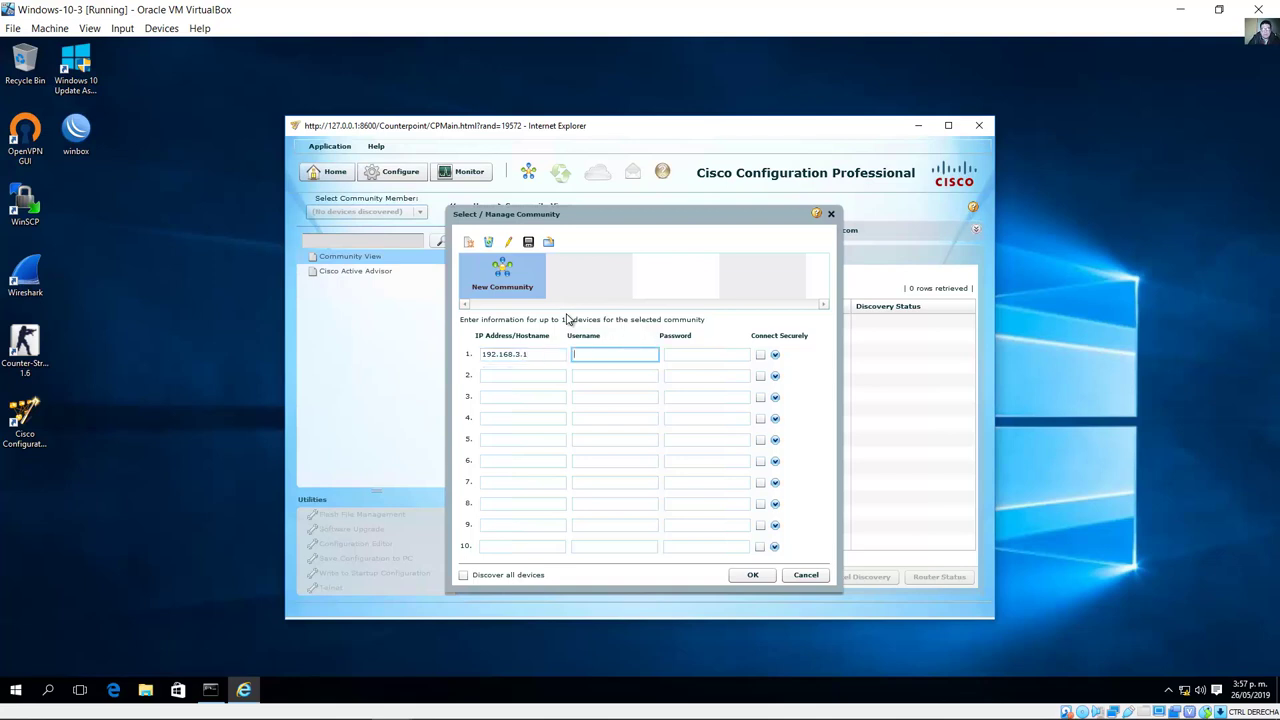
Step: Look up R3's admin username and password in the lab guide's Task 1 Step 1, then return to CCP
{"action": "left_click", "coordinate": [318, 704]}
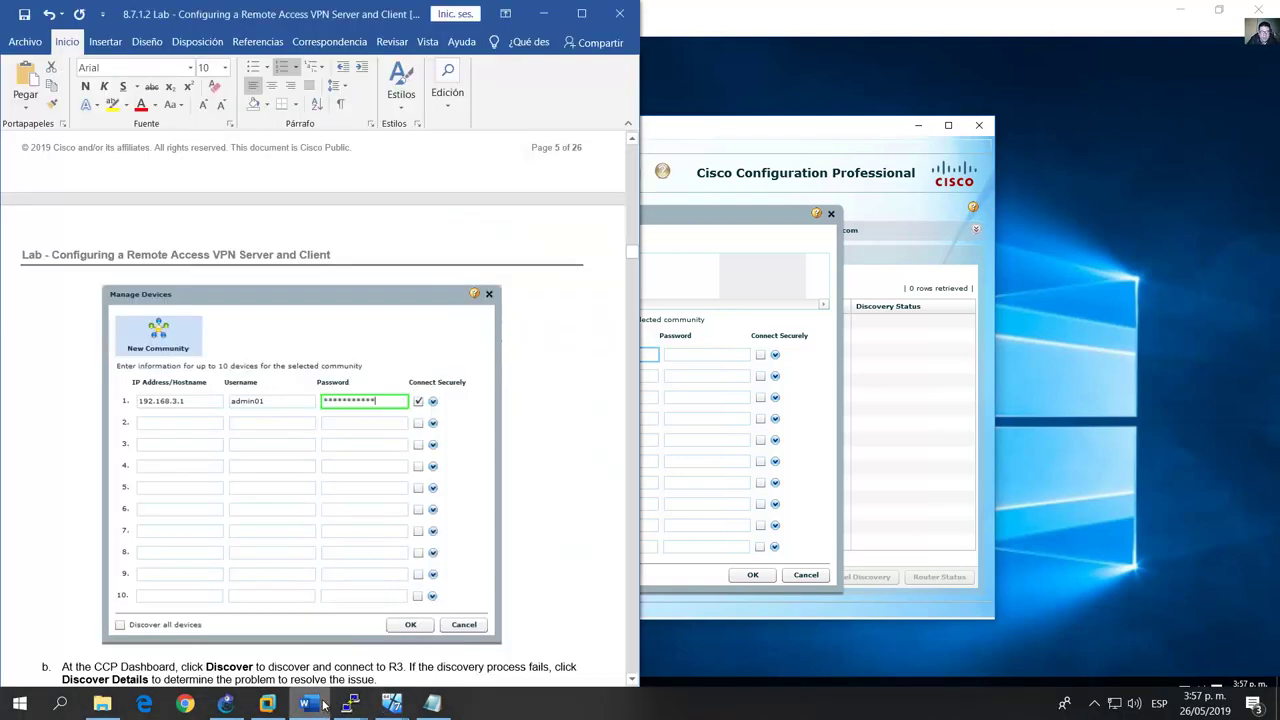
{"action": "scroll", "coordinate": [564, 420], "scroll_direction": "up", "scroll_amount": 10}
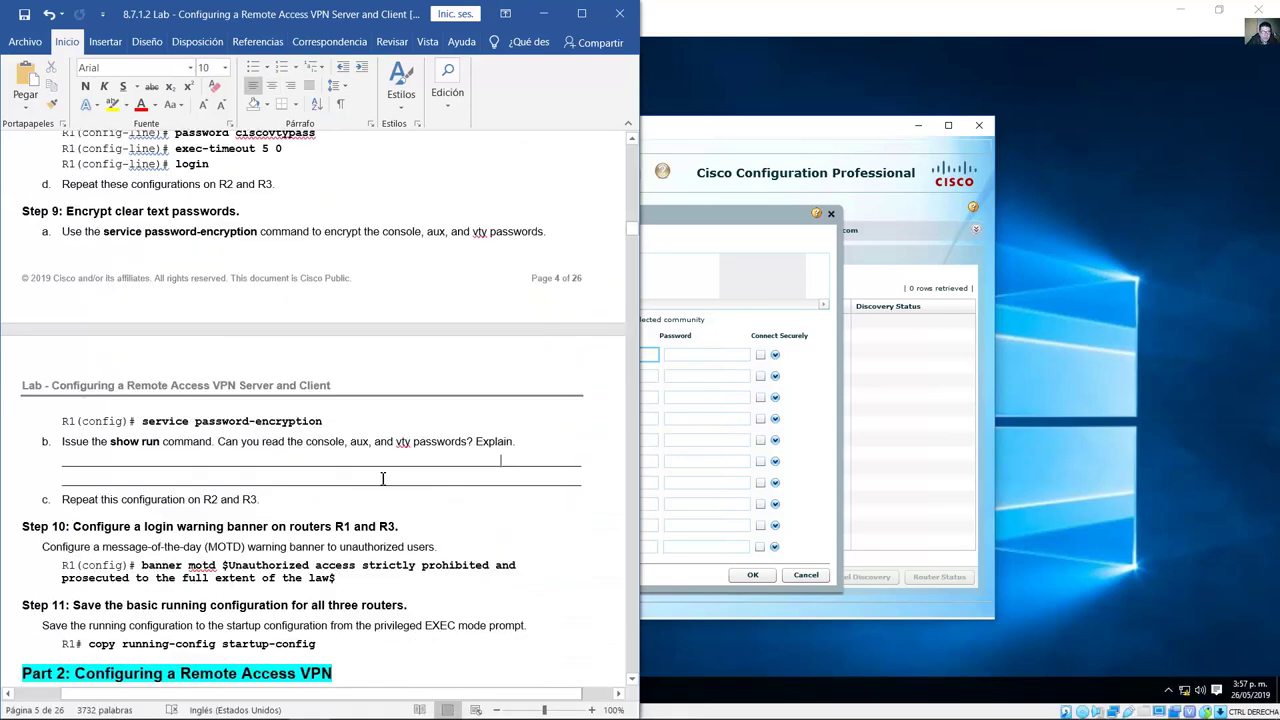
{"action": "scroll", "coordinate": [383, 479], "scroll_direction": "down", "scroll_amount": 5}
{"action": "scroll", "coordinate": [383, 479], "scroll_direction": "down", "scroll_amount": 2}
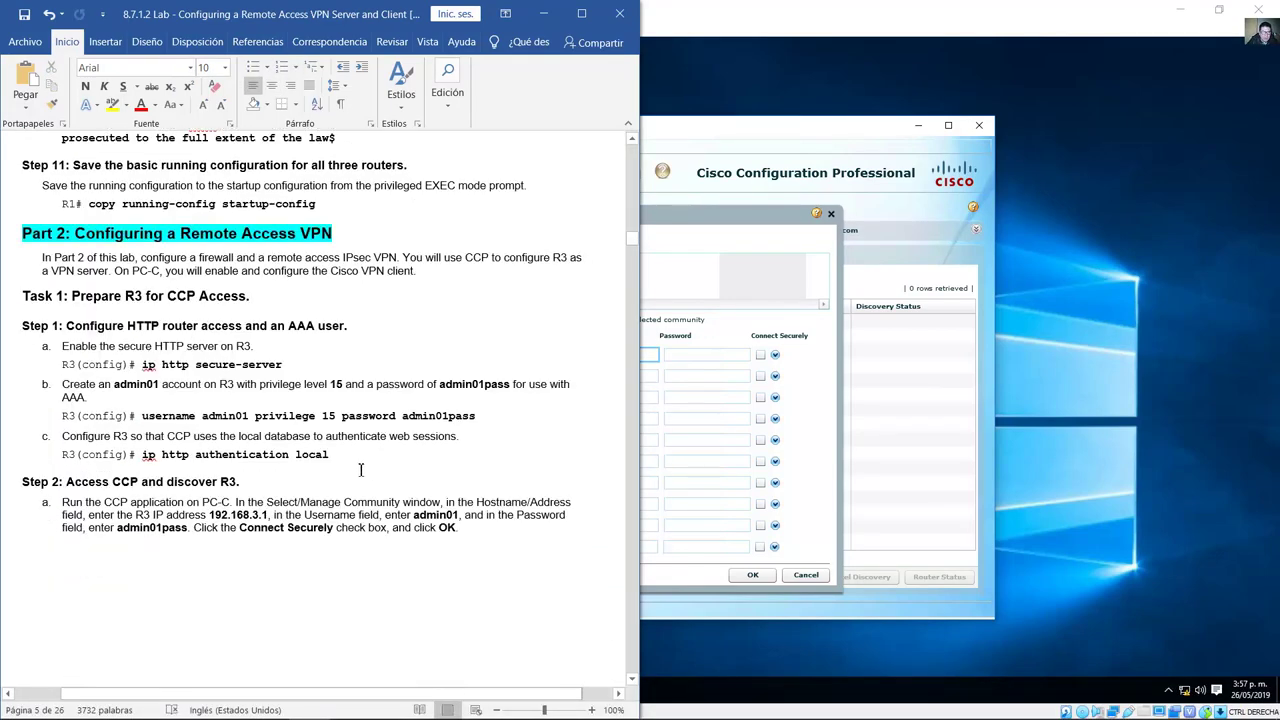
{"action": "double_click", "coordinate": [237, 417]}
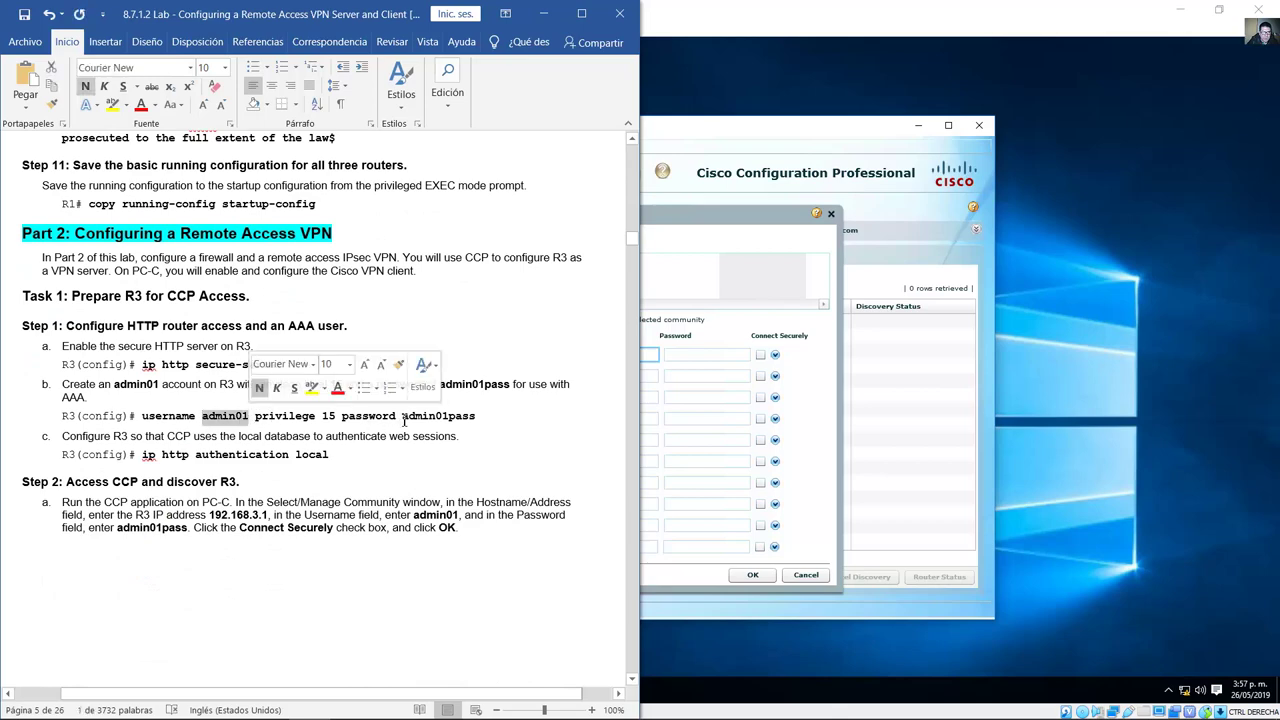
{"action": "left_click_drag", "start_coordinate": [404, 420], "coordinate": [478, 418]}
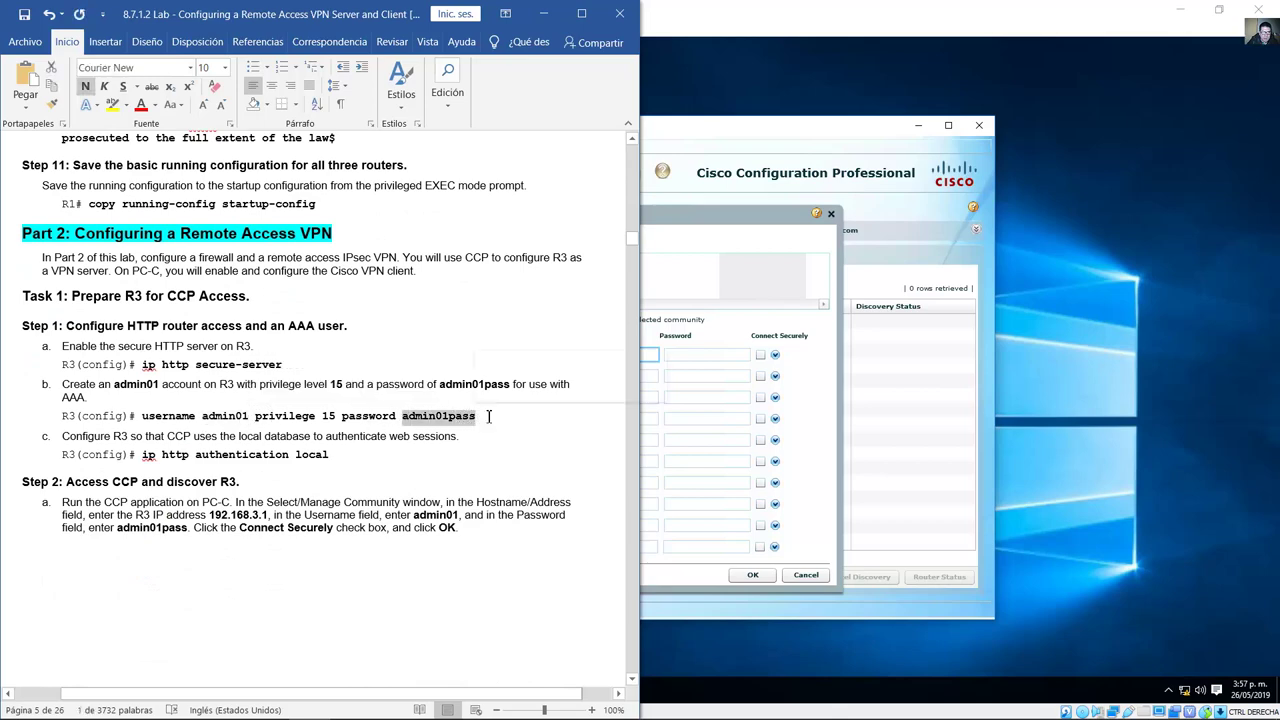
{"action": "left_click", "coordinate": [553, 12]}
{"action": "left_click", "coordinate": [628, 354]}
Step: Enter the first device's admin username and password
{"action": "type", "text": "adm"}
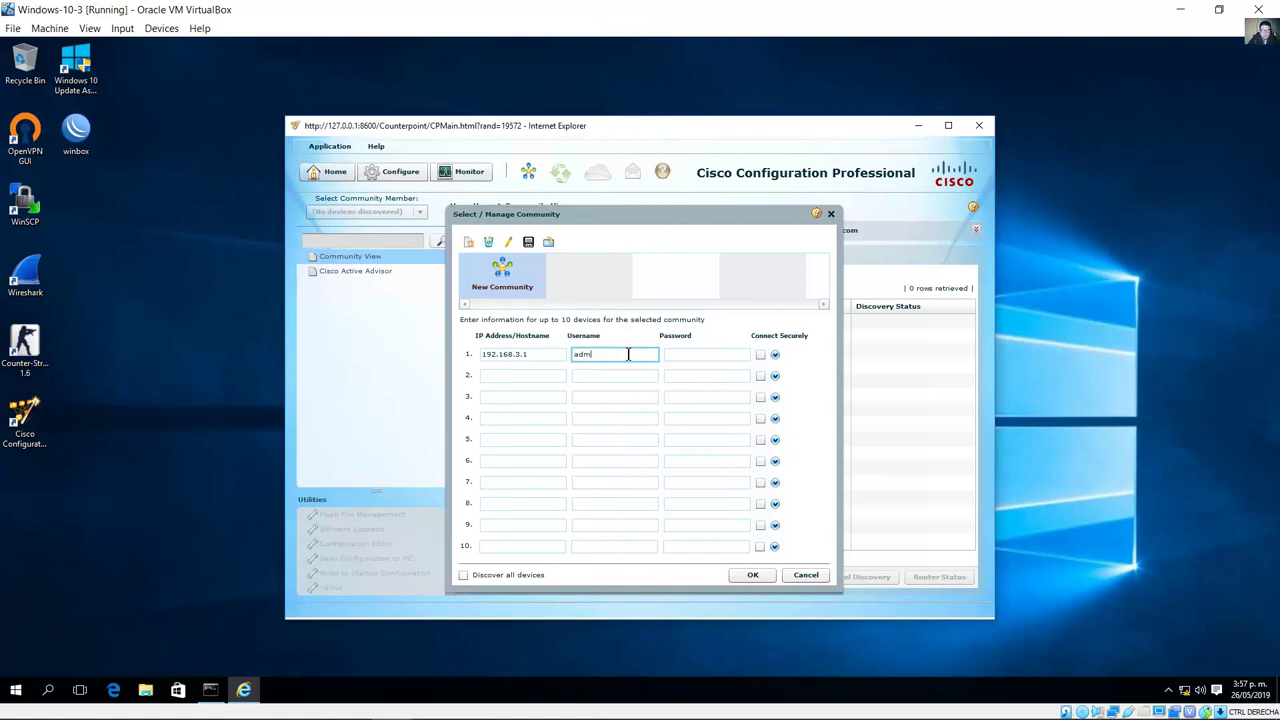
{"action": "type", "text": "in01"}
{"action": "key", "text": "Tab"}
{"action": "type", "text": "a"}
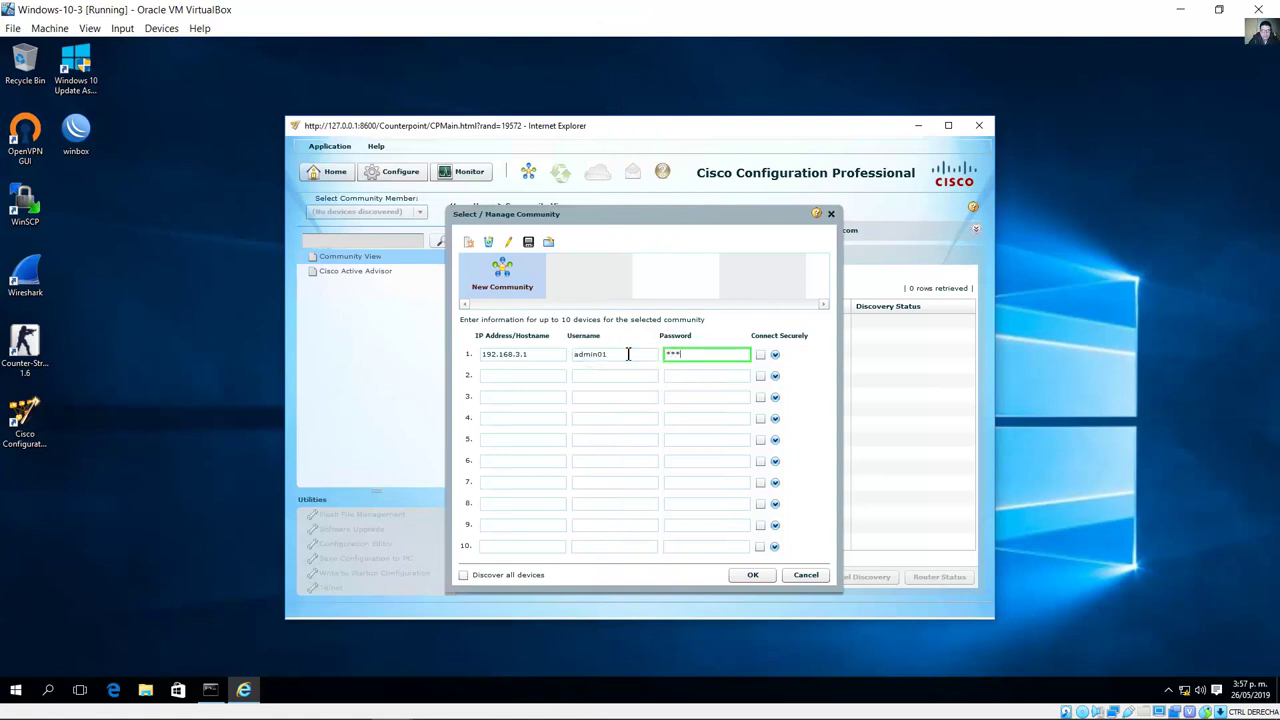
{"action": "type", "text": "s"}
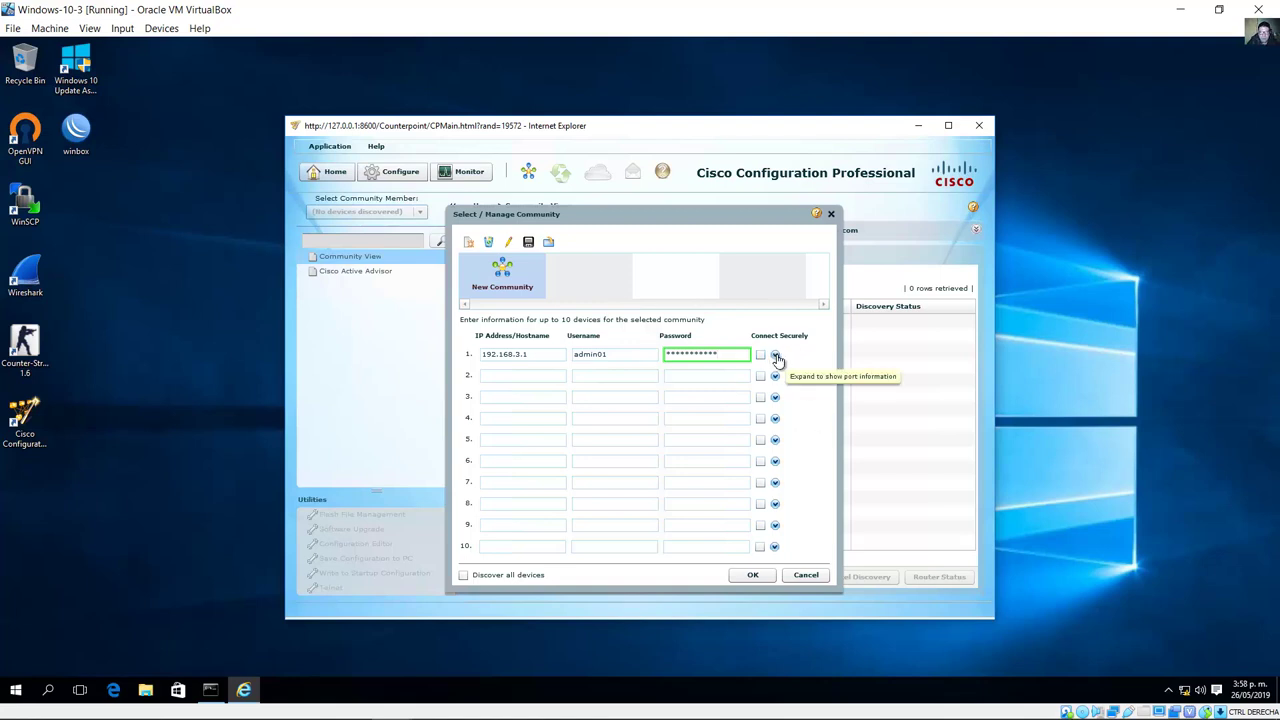
Step: Expand the port details and toggle Connect Securely on and off, keeping HTTP port 80
{"action": "left_click", "coordinate": [775, 356]}
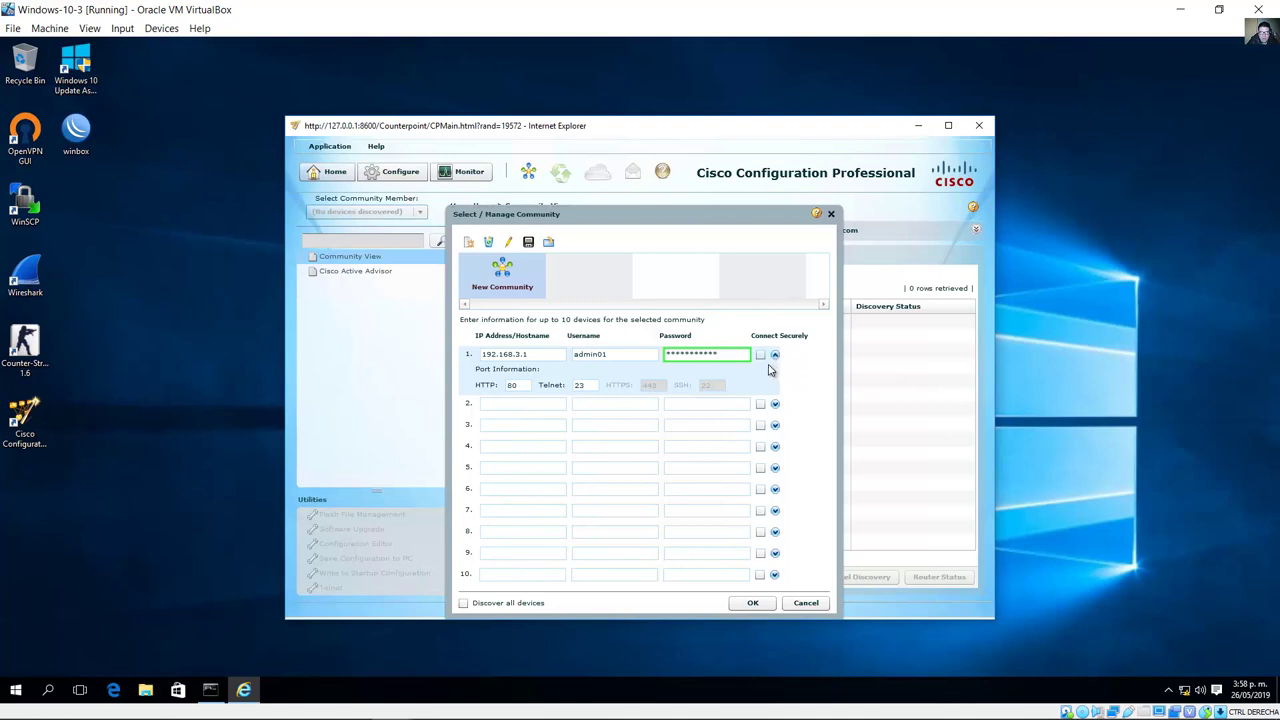
{"action": "left_click", "coordinate": [760, 356]}
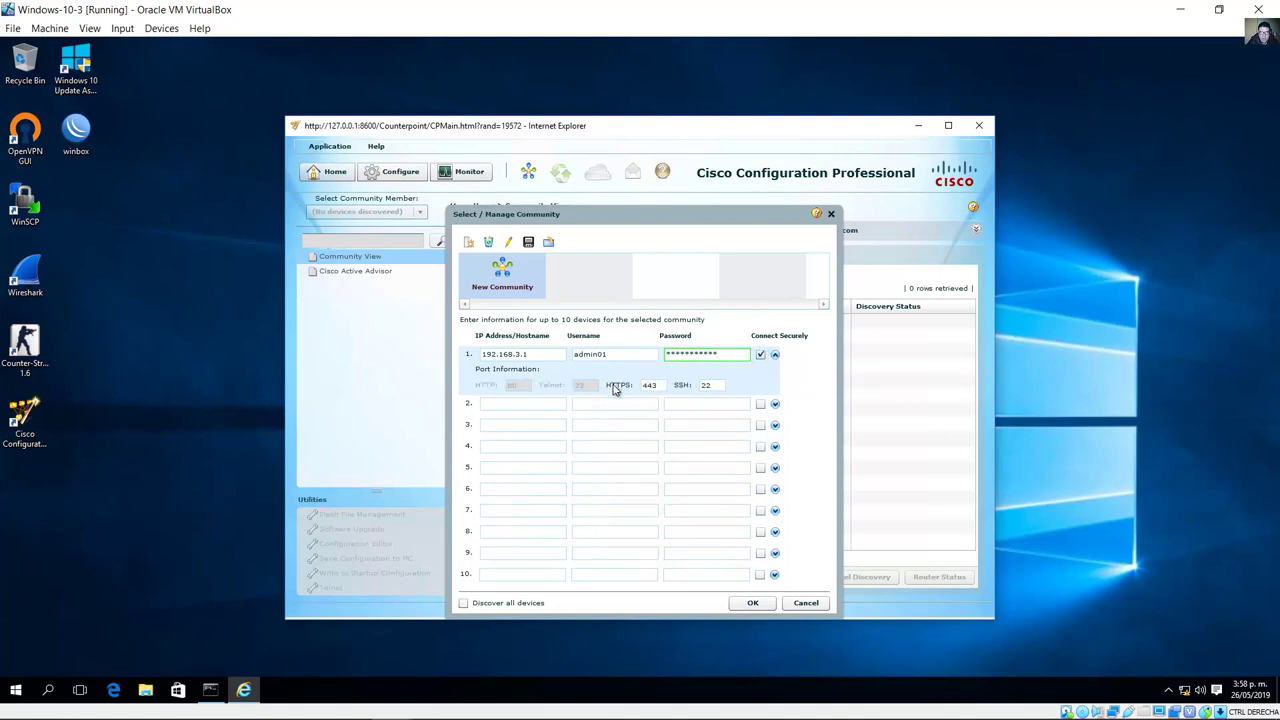
{"action": "double_click", "coordinate": [644, 386]}
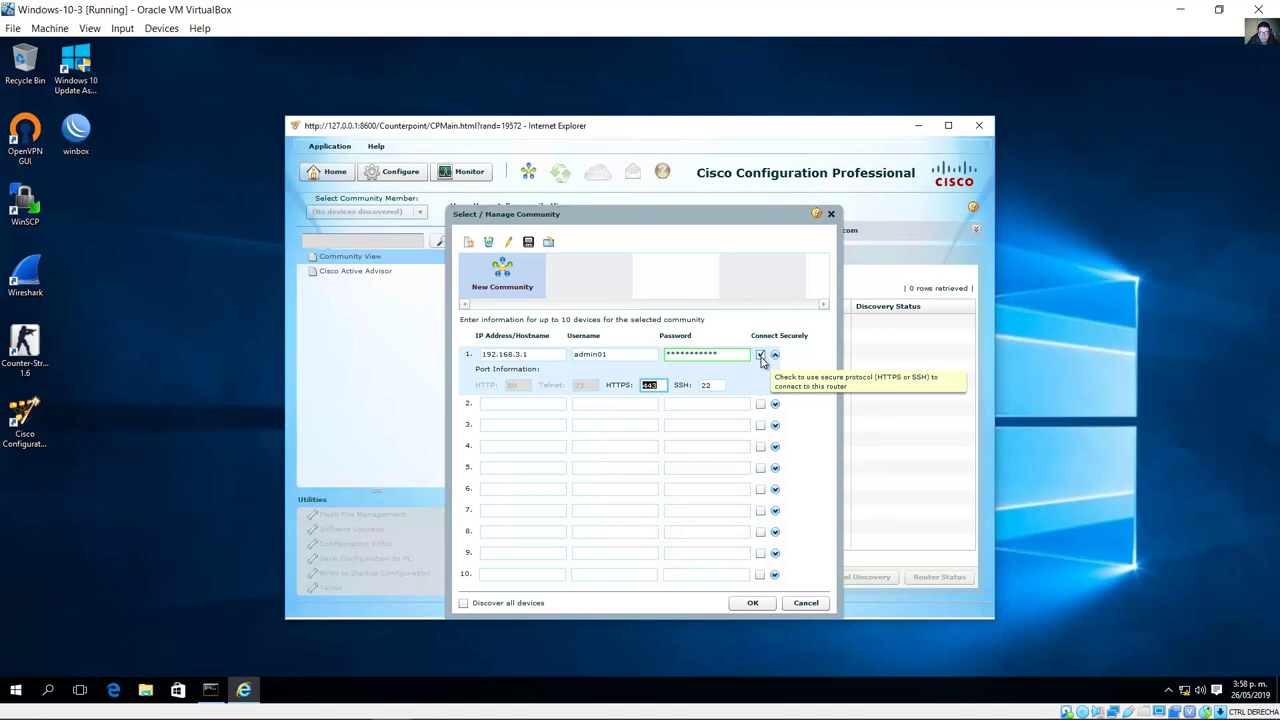
{"action": "left_click", "coordinate": [760, 355]}
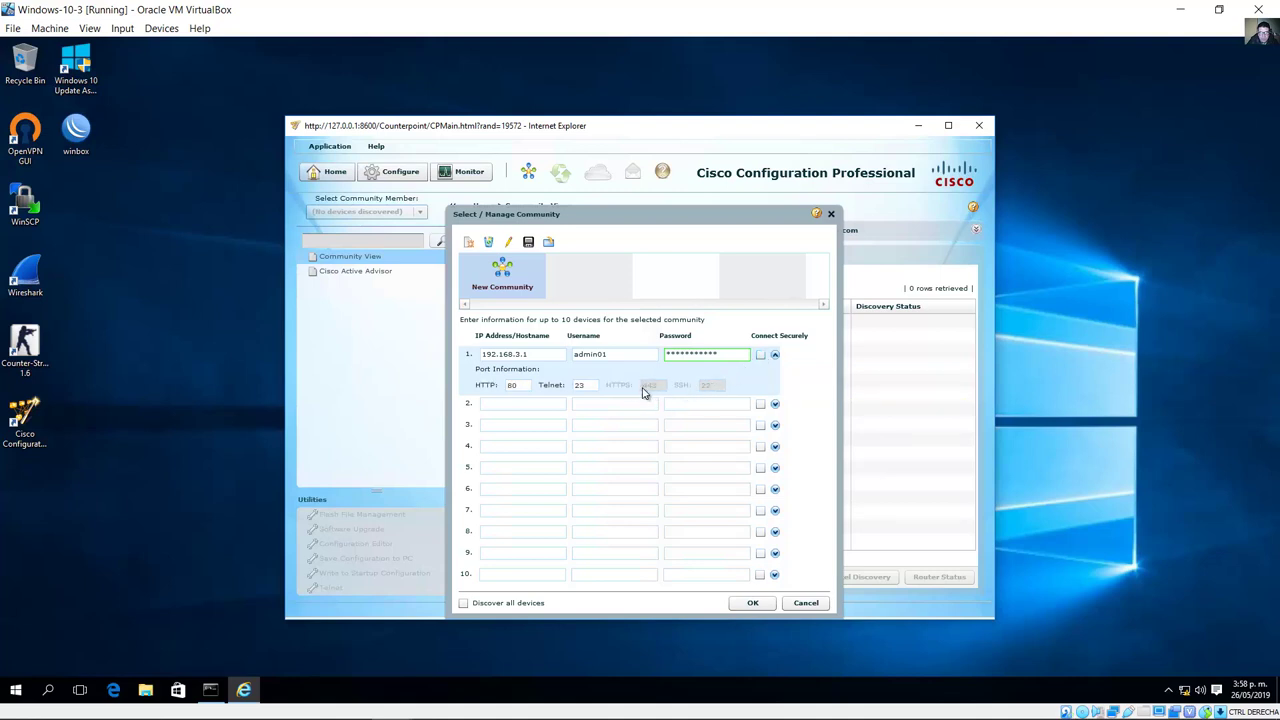
{"action": "double_click", "coordinate": [512, 386]}
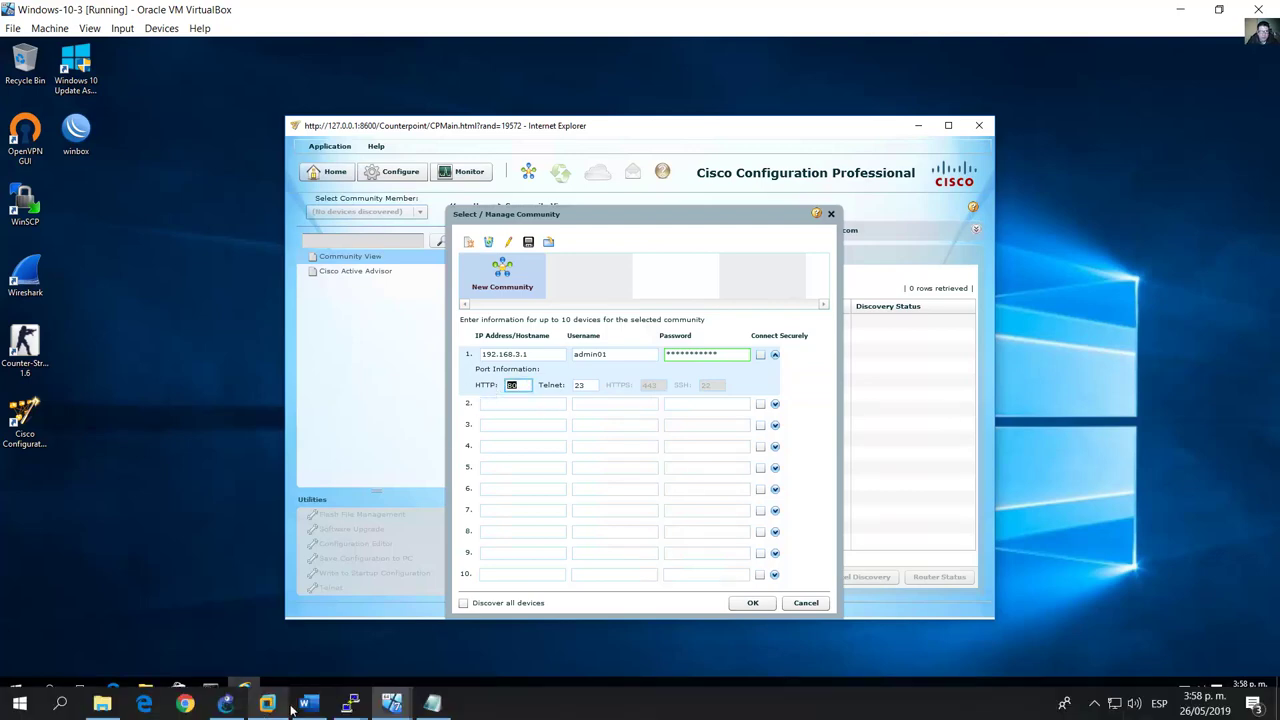
{"action": "left_click", "coordinate": [308, 704]}
{"action": "scroll", "coordinate": [548, 236], "scroll_direction": "down", "scroll_amount": 5}
{"action": "scroll", "coordinate": [548, 236], "scroll_direction": "up", "scroll_amount": 5}
{"action": "scroll", "coordinate": [545, 238], "scroll_direction": "down", "scroll_amount": 10}
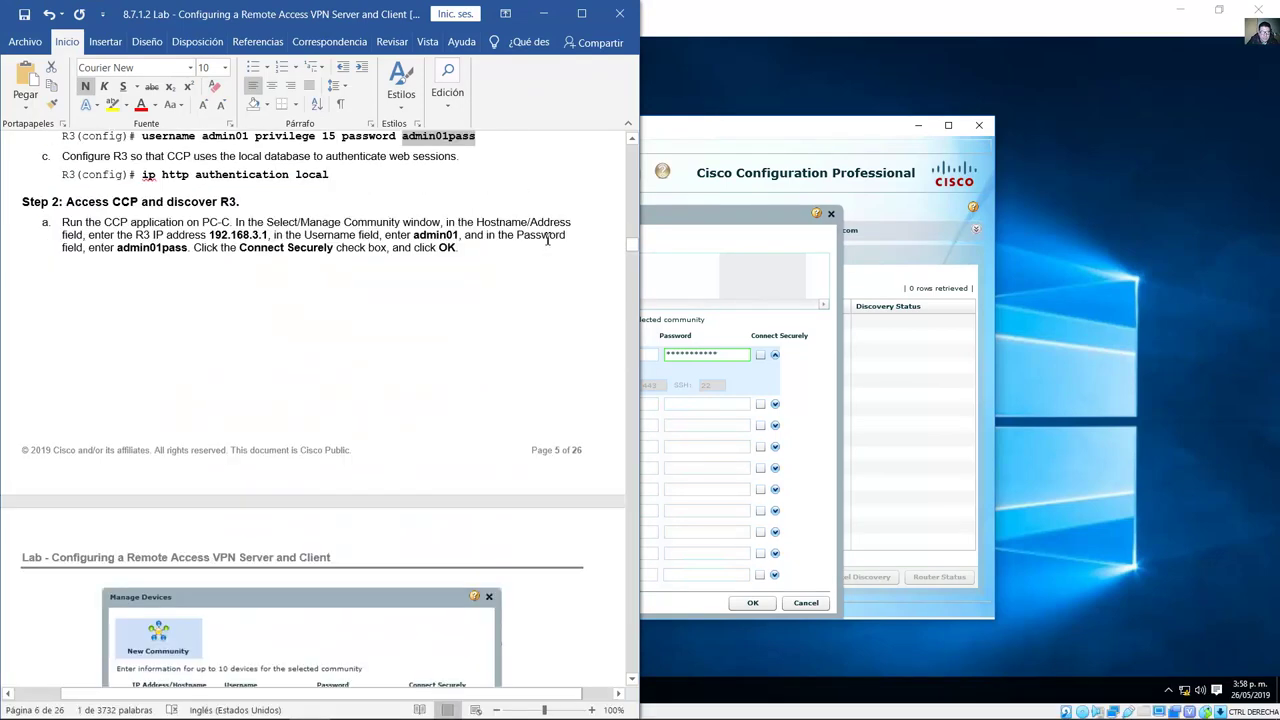
{"action": "scroll", "coordinate": [466, 288], "scroll_direction": "down", "scroll_amount": 1}
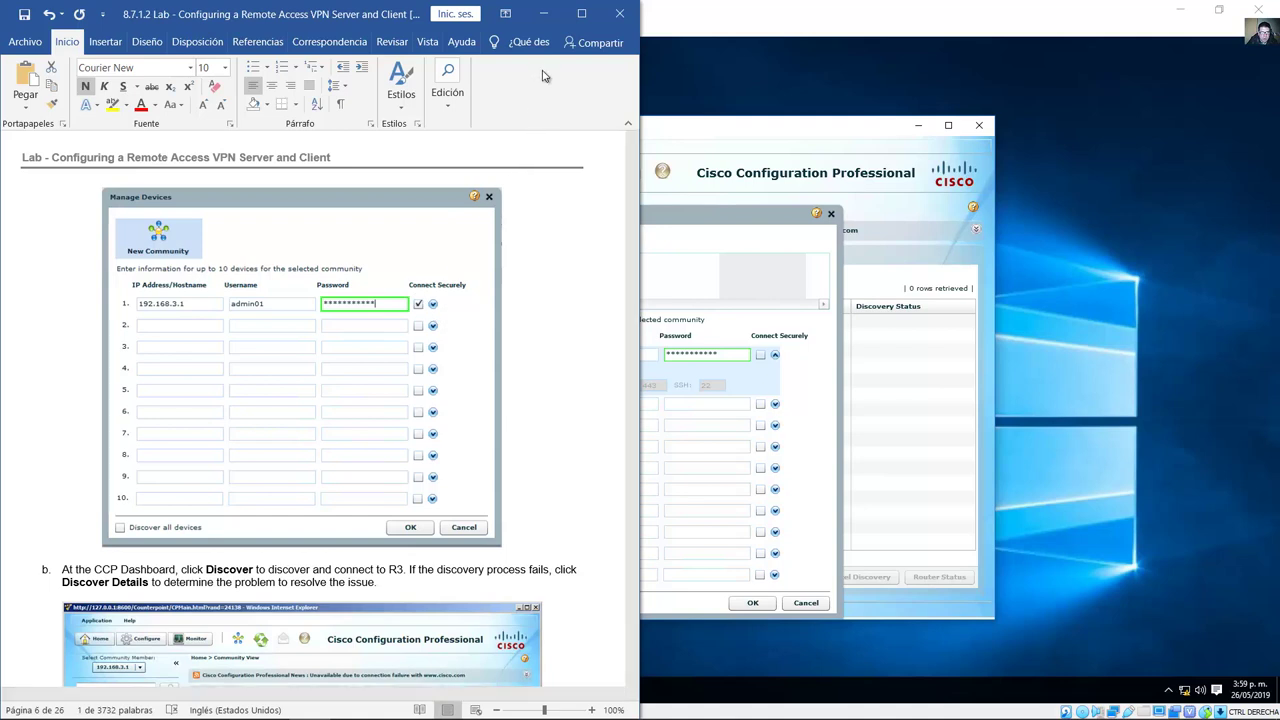
{"action": "left_click", "coordinate": [544, 22]}
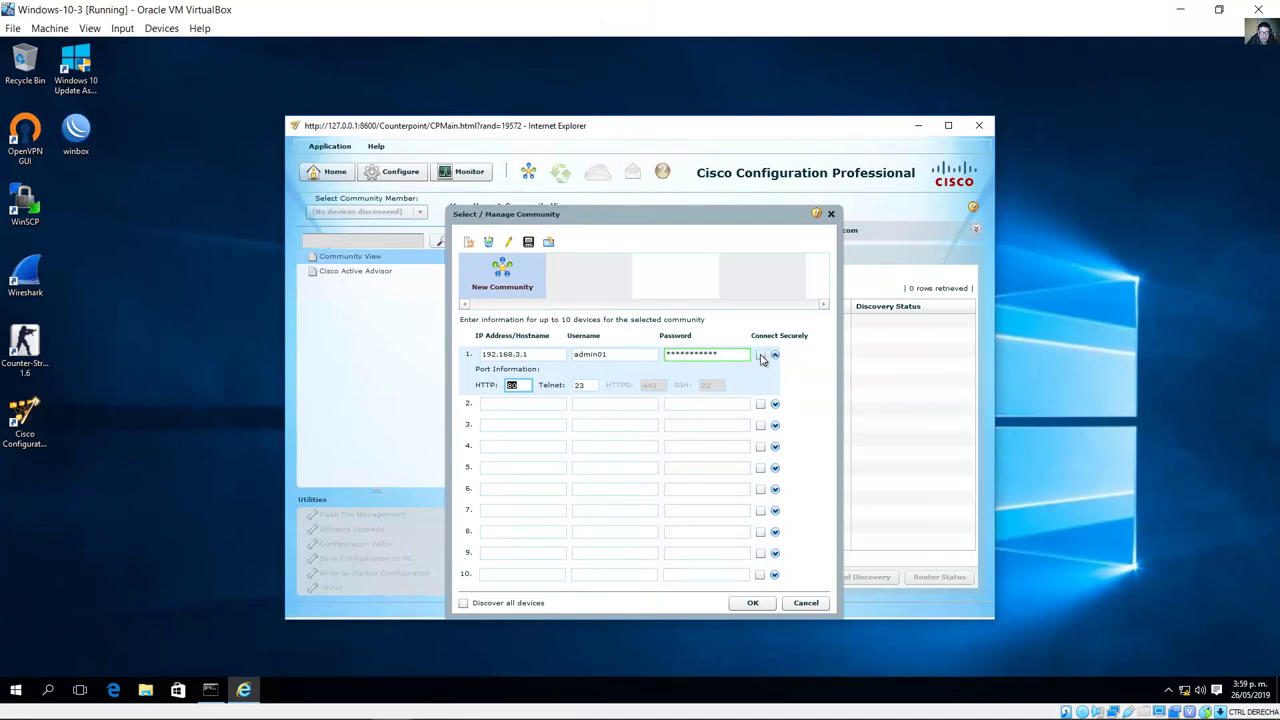
Step: Keep HTTP port 80, collapse the port details, and save 192.168.3.1 to the community
{"action": "left_click", "coordinate": [526, 385]}
{"action": "left_click_drag", "start_coordinate": [529, 387], "coordinate": [491, 388]}
{"action": "left_click", "coordinate": [775, 355]}
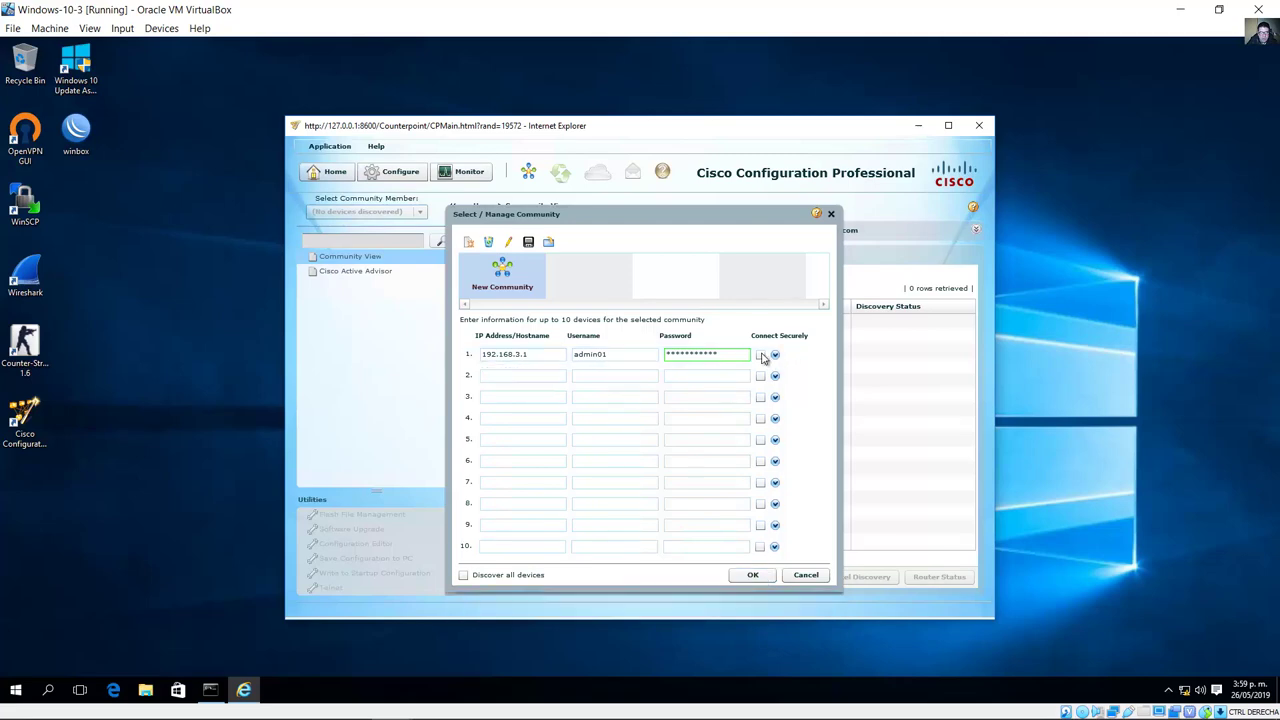
{"action": "left_click", "coordinate": [752, 575]}
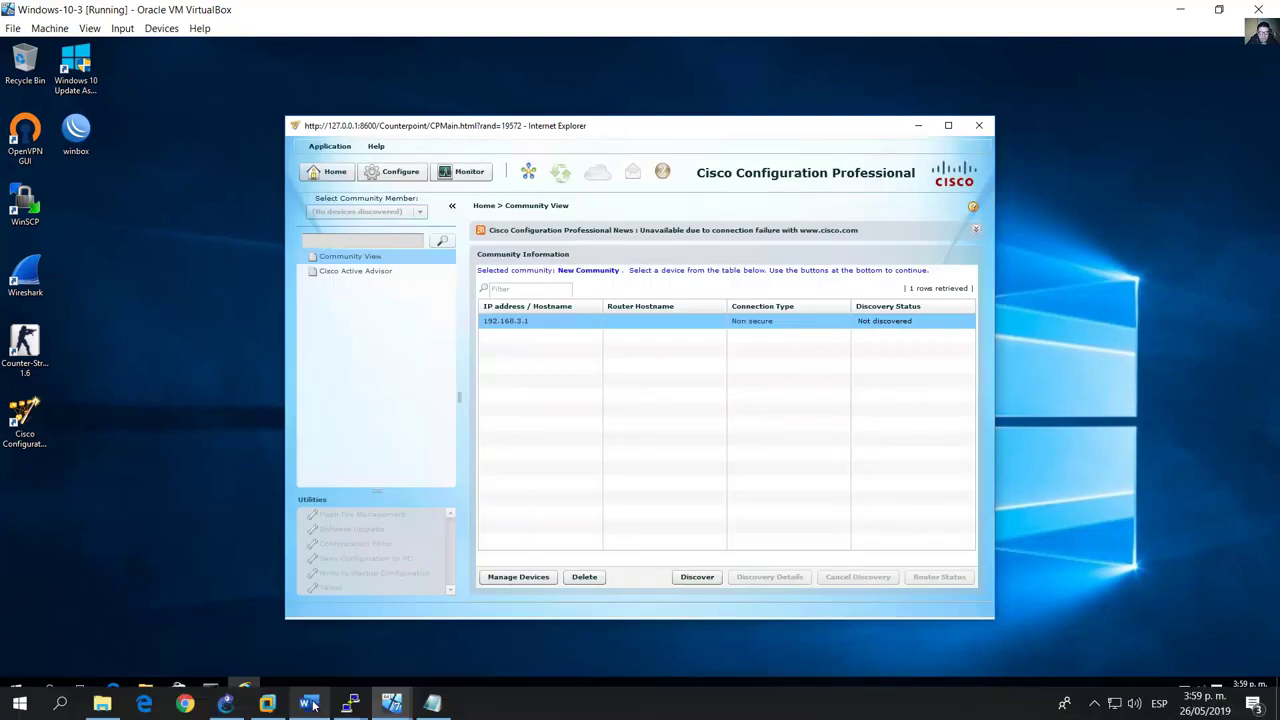
Step: Following step b, discover the router as R3 and switch to its Configure section
{"action": "left_click", "coordinate": [310, 702]}
{"action": "scroll", "coordinate": [435, 468], "scroll_direction": "down", "scroll_amount": 6}
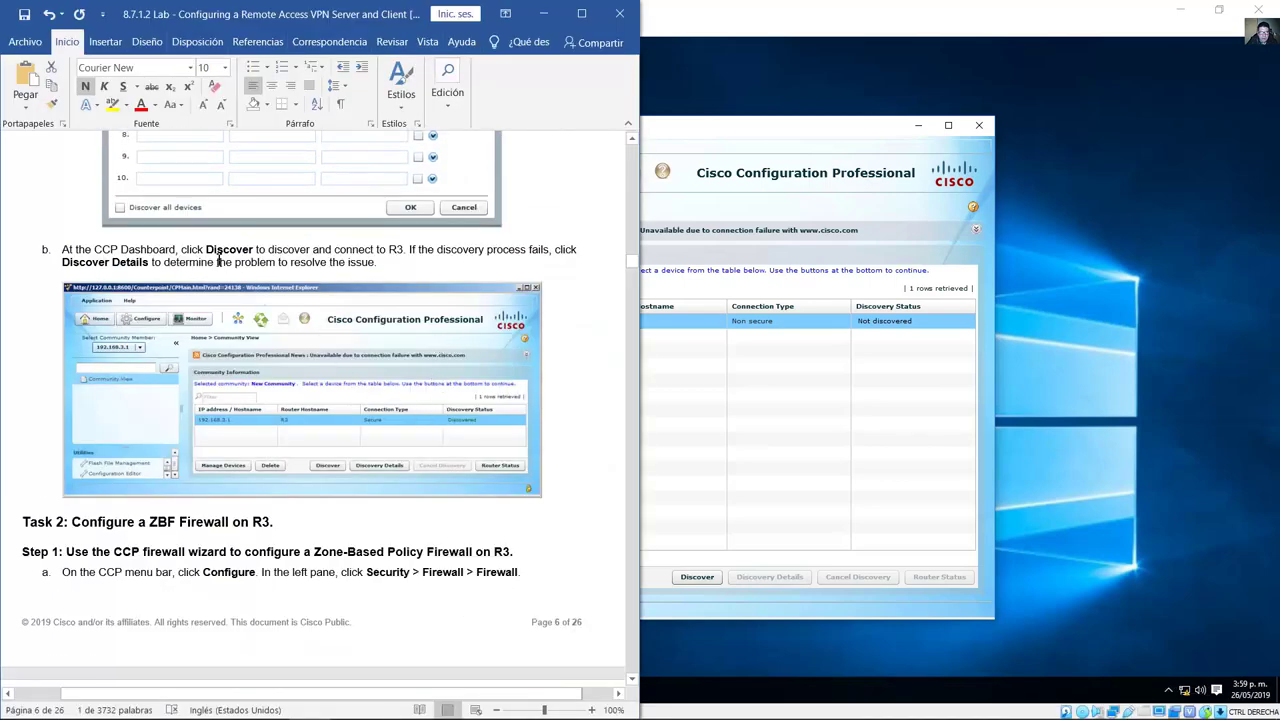
{"action": "left_click_drag", "start_coordinate": [257, 257], "coordinate": [329, 264]}
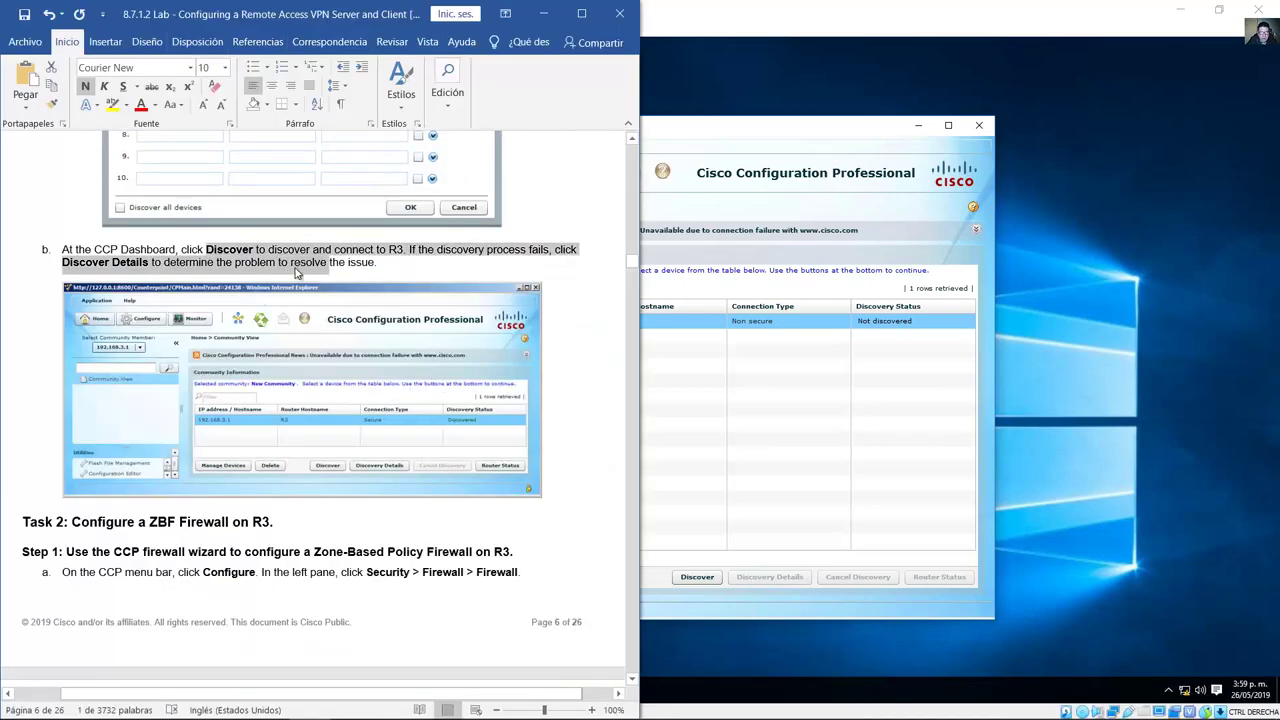
{"action": "left_click", "coordinate": [808, 133]}
{"action": "left_click", "coordinate": [698, 577]}
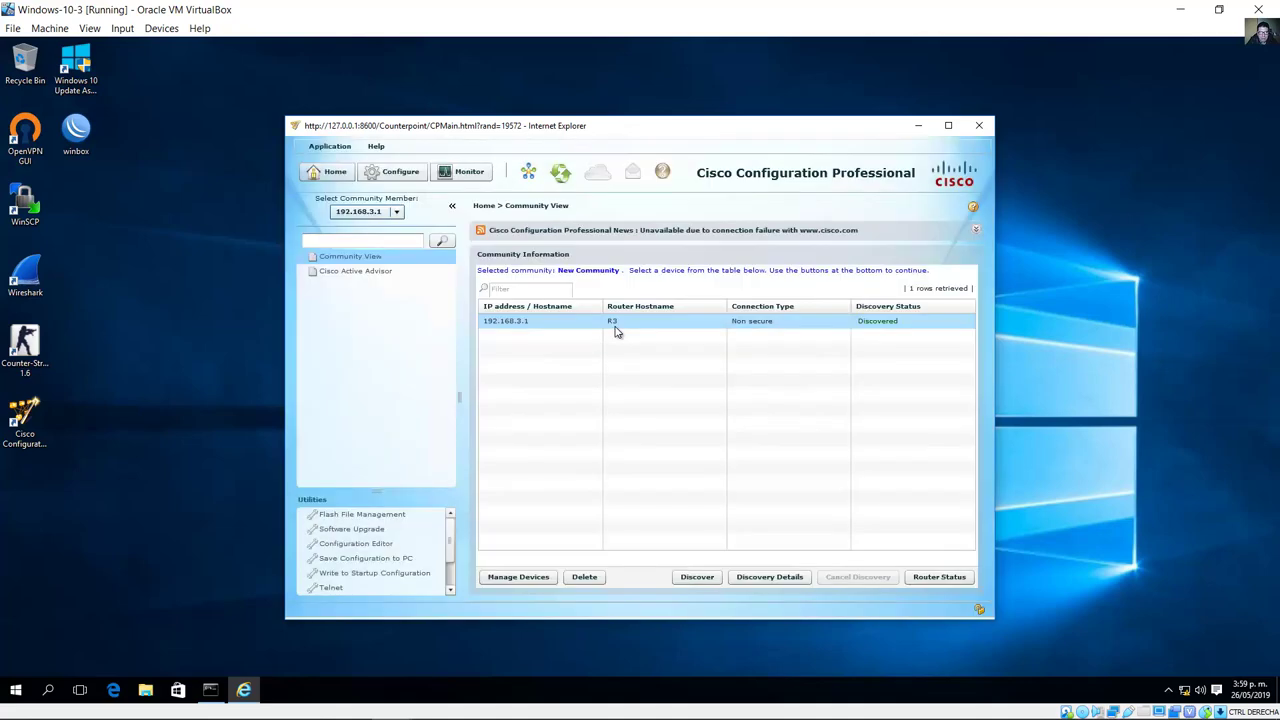
{"action": "left_click", "coordinate": [954, 320]}
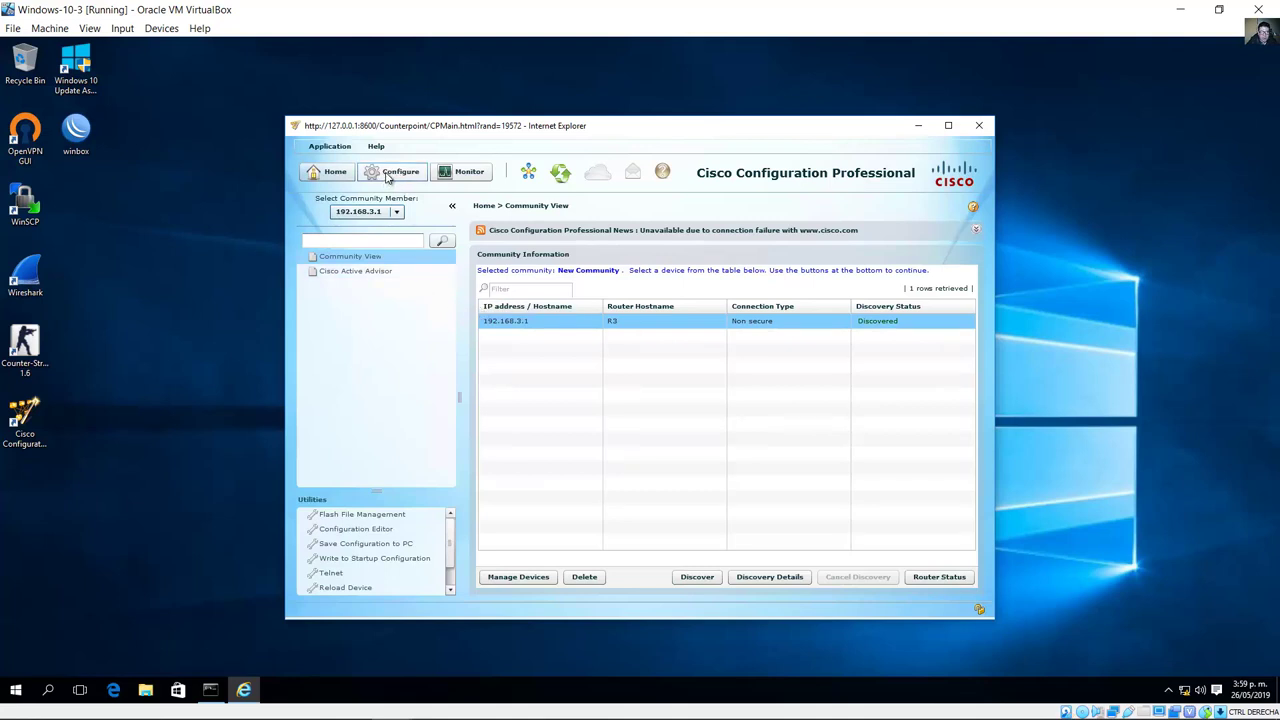
{"action": "left_click", "coordinate": [390, 174]}
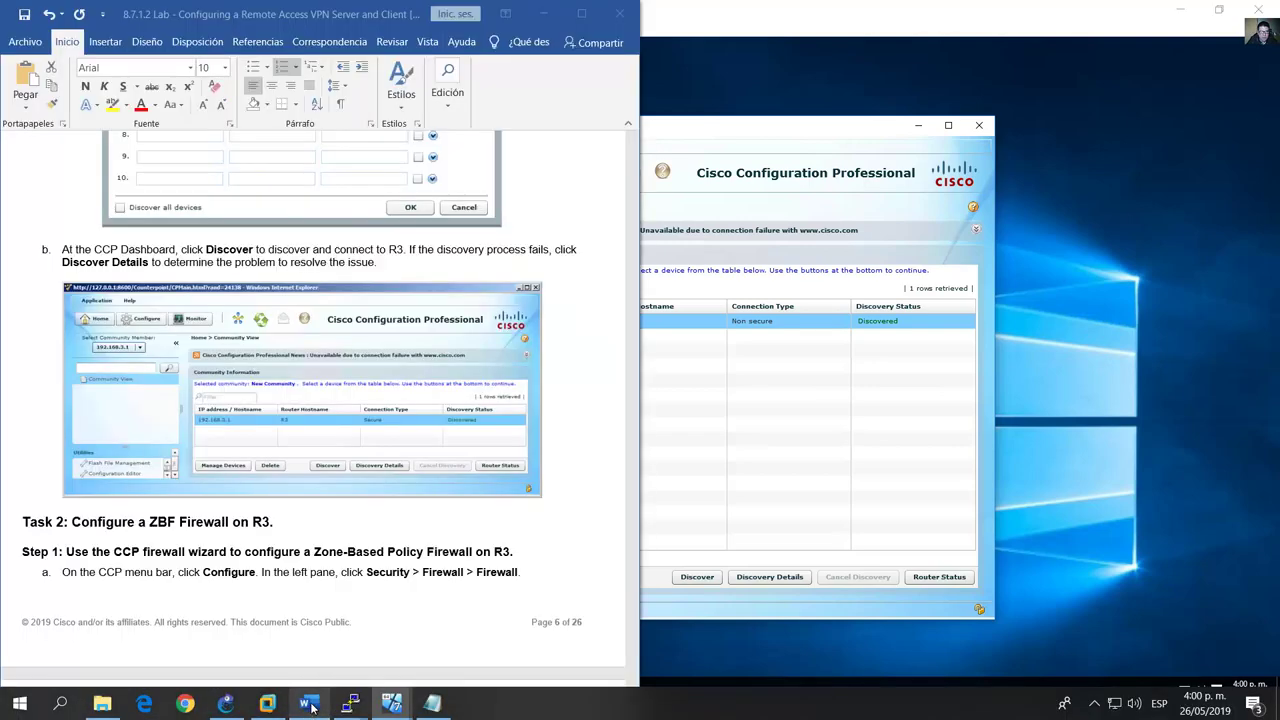
Step: Find Task 2's Security > Firewall > Firewall path in the lab guide and expand CCP's Security branch
{"action": "left_click", "coordinate": [308, 703]}
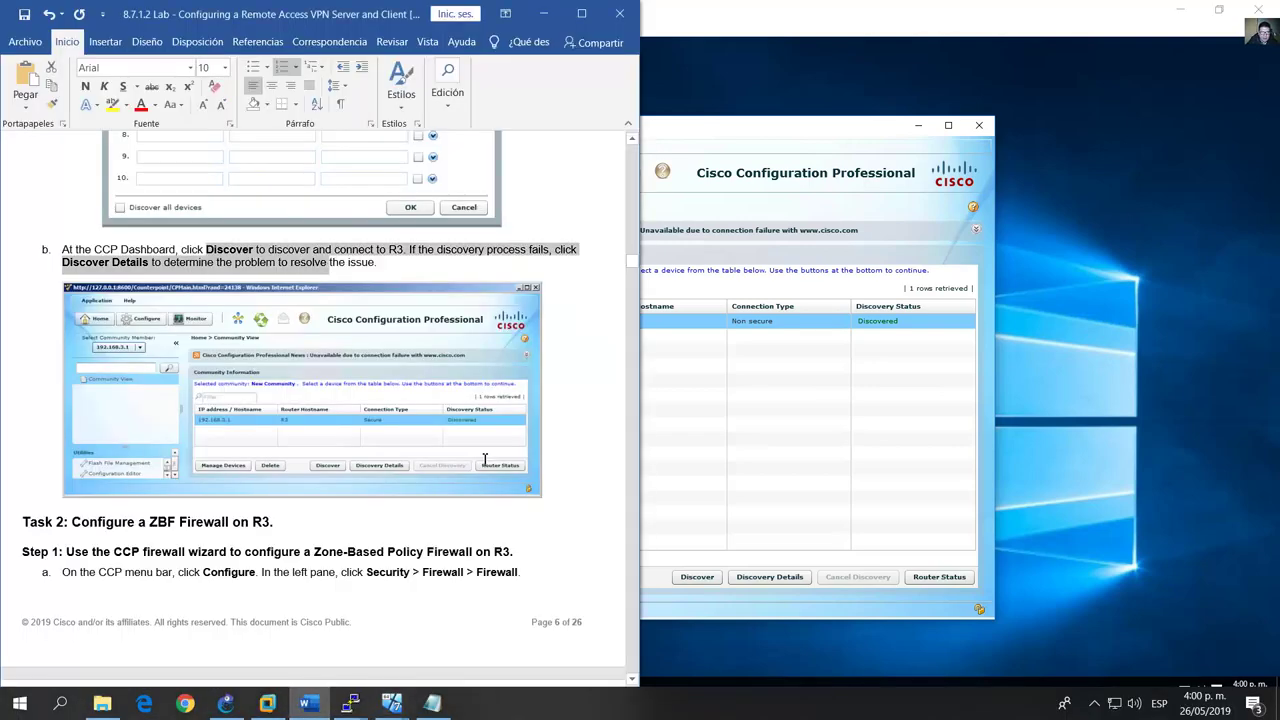
{"action": "scroll", "coordinate": [485, 460], "scroll_direction": "down", "scroll_amount": 6}
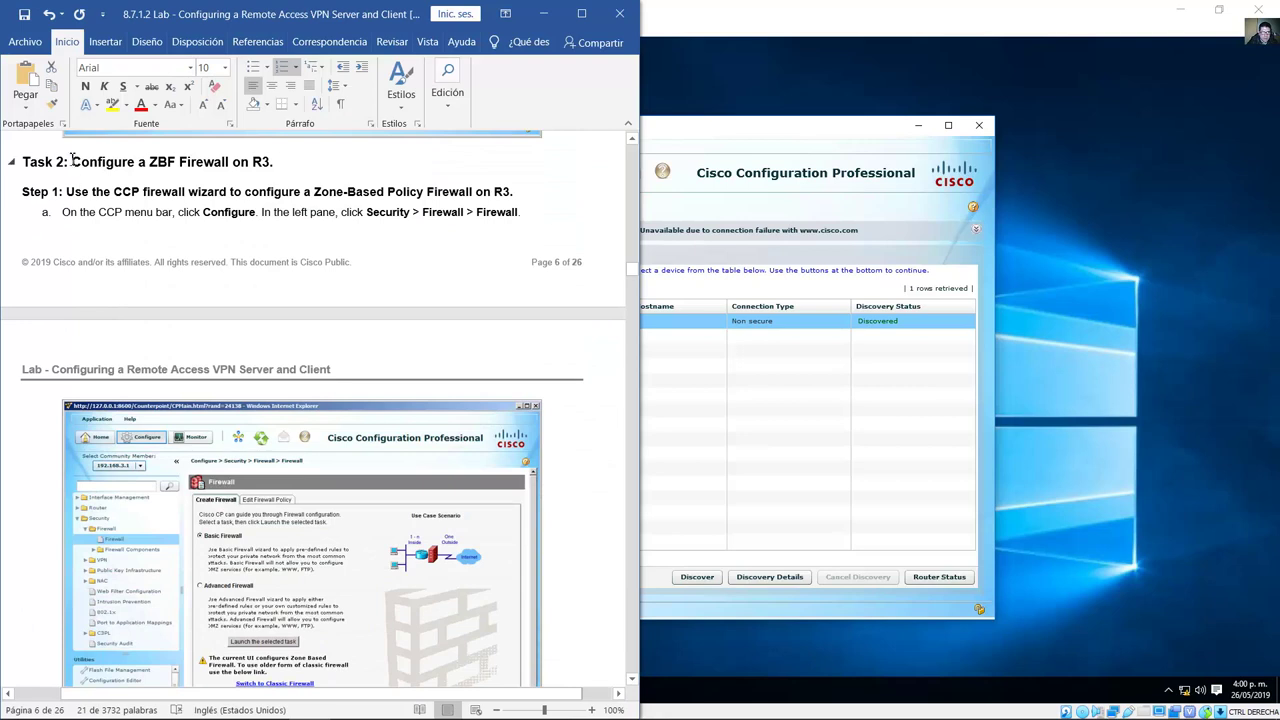
{"action": "left_click_drag", "start_coordinate": [83, 163], "coordinate": [270, 167]}
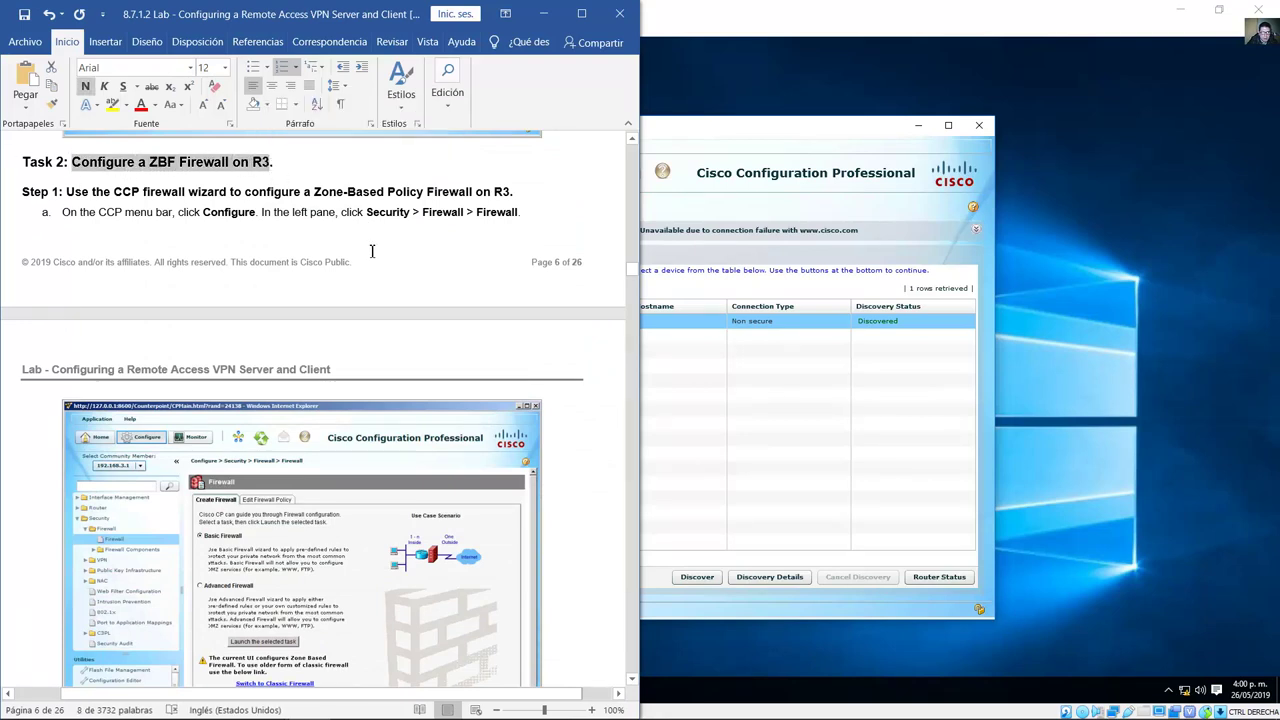
{"action": "scroll", "coordinate": [372, 257], "scroll_direction": "down", "scroll_amount": 1}
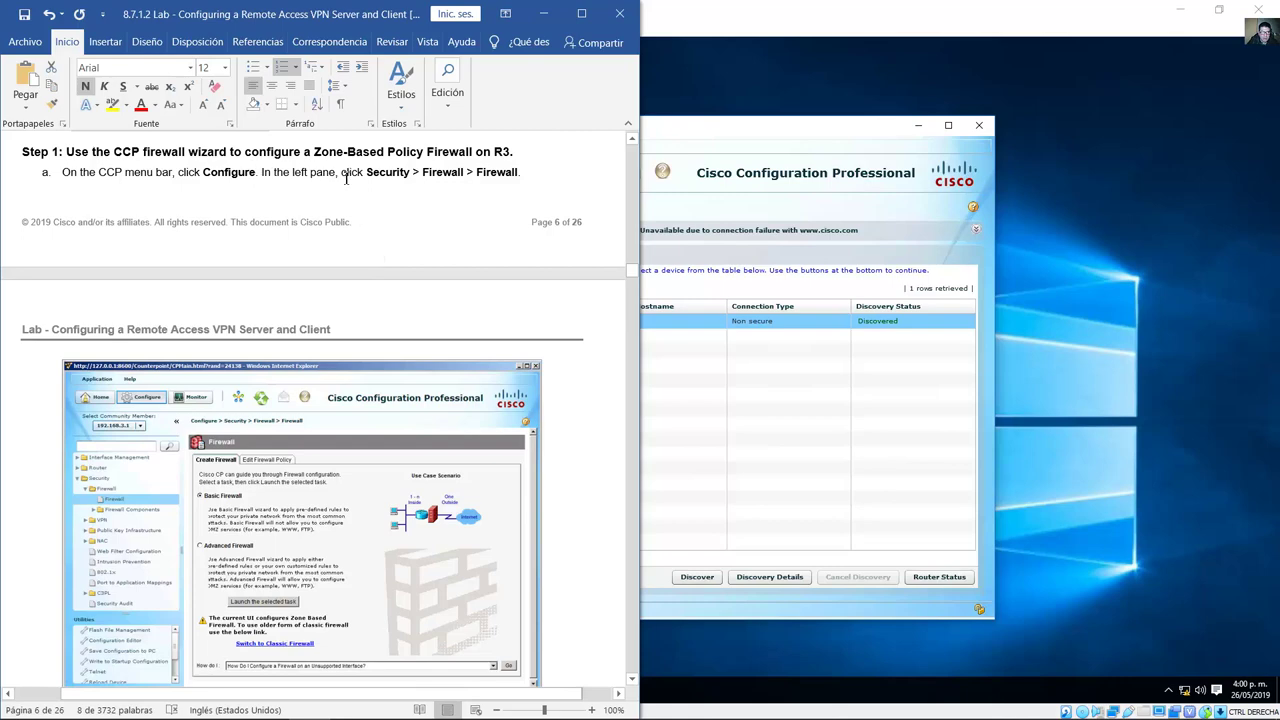
{"action": "left_click_drag", "start_coordinate": [370, 172], "coordinate": [518, 172]}
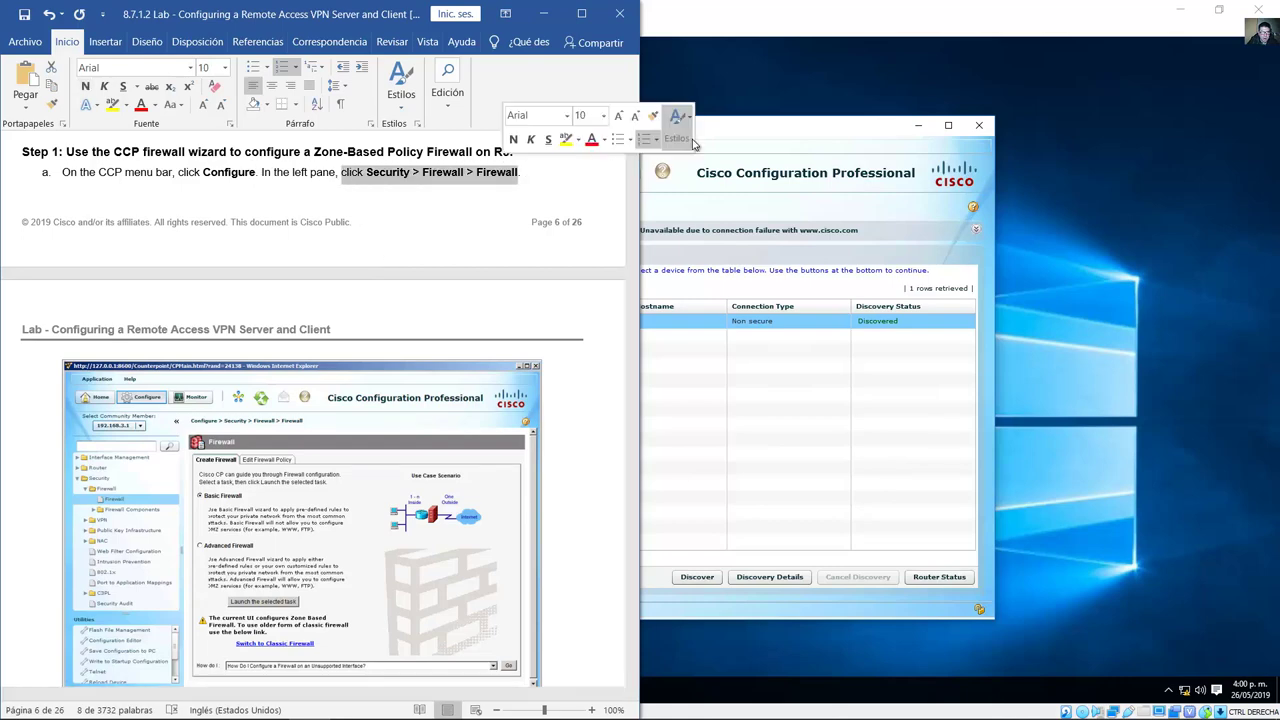
{"action": "left_click", "coordinate": [743, 131]}
{"action": "left_click", "coordinate": [304, 286]}
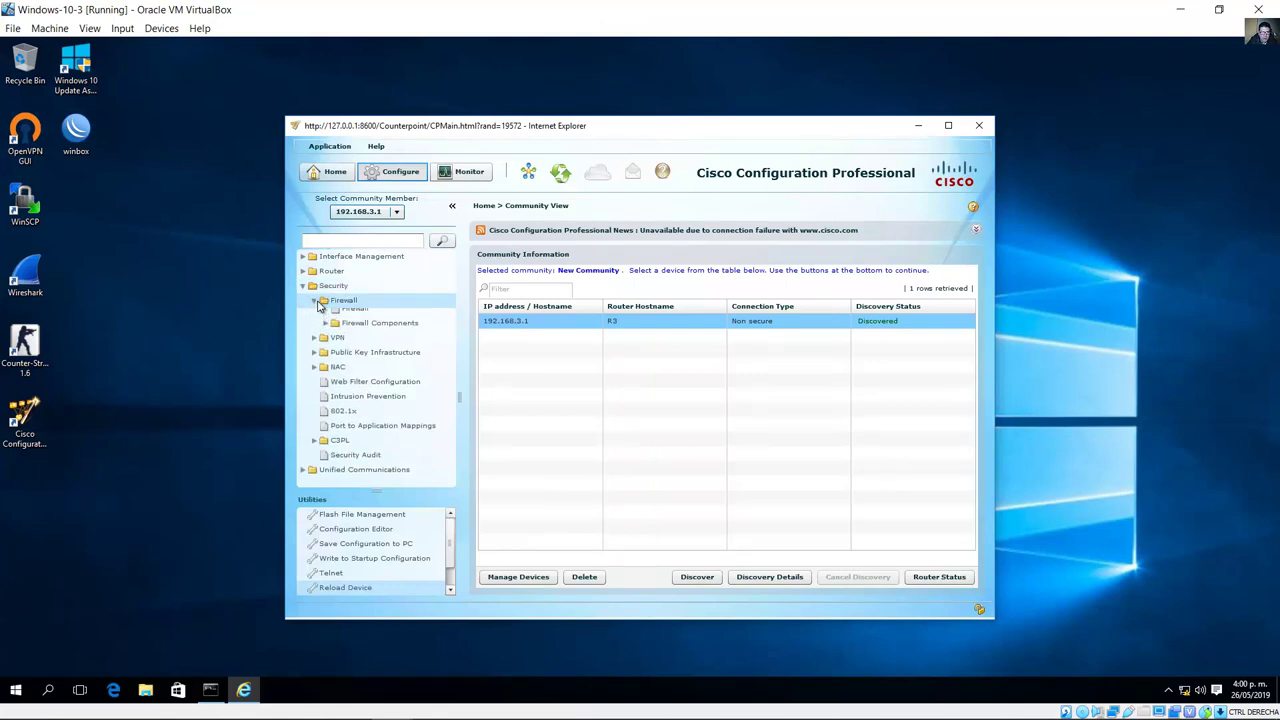
Step: Open the Firewall page, select Basic Firewall, and launch the wizard to its interface page
{"action": "left_click", "coordinate": [349, 316]}
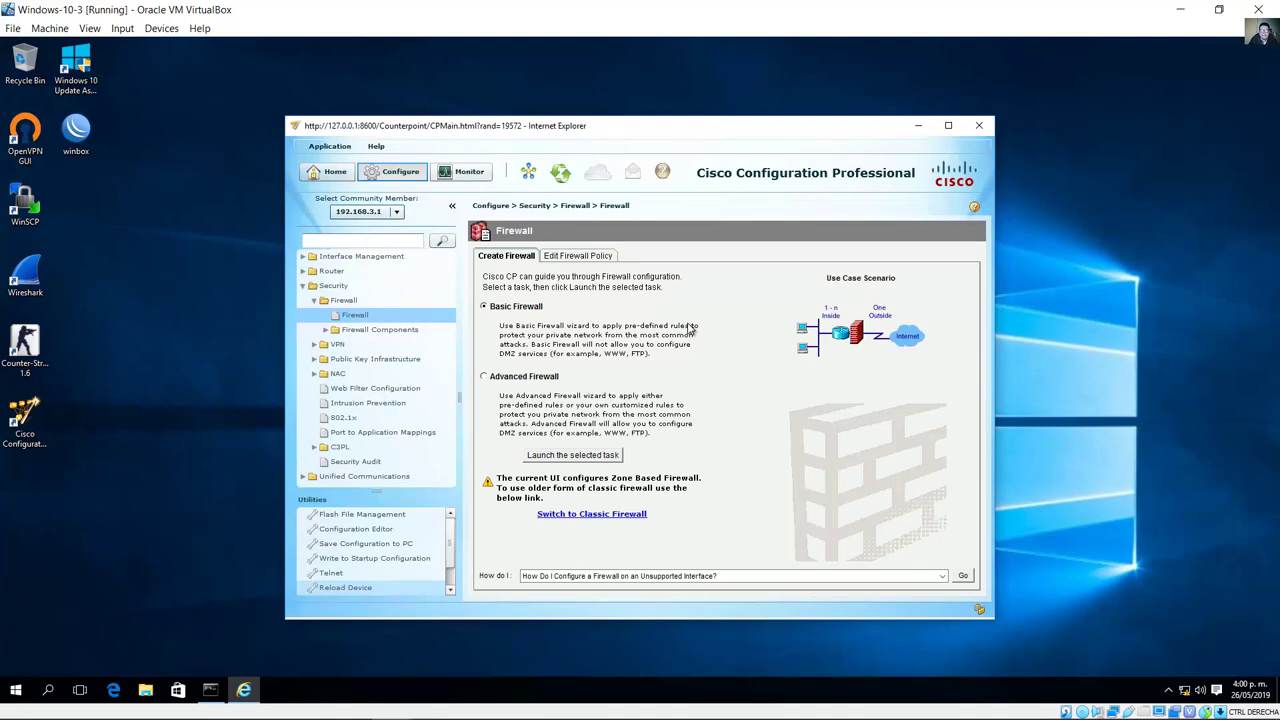
{"action": "mouse_move", "coordinate": [227, 706]}
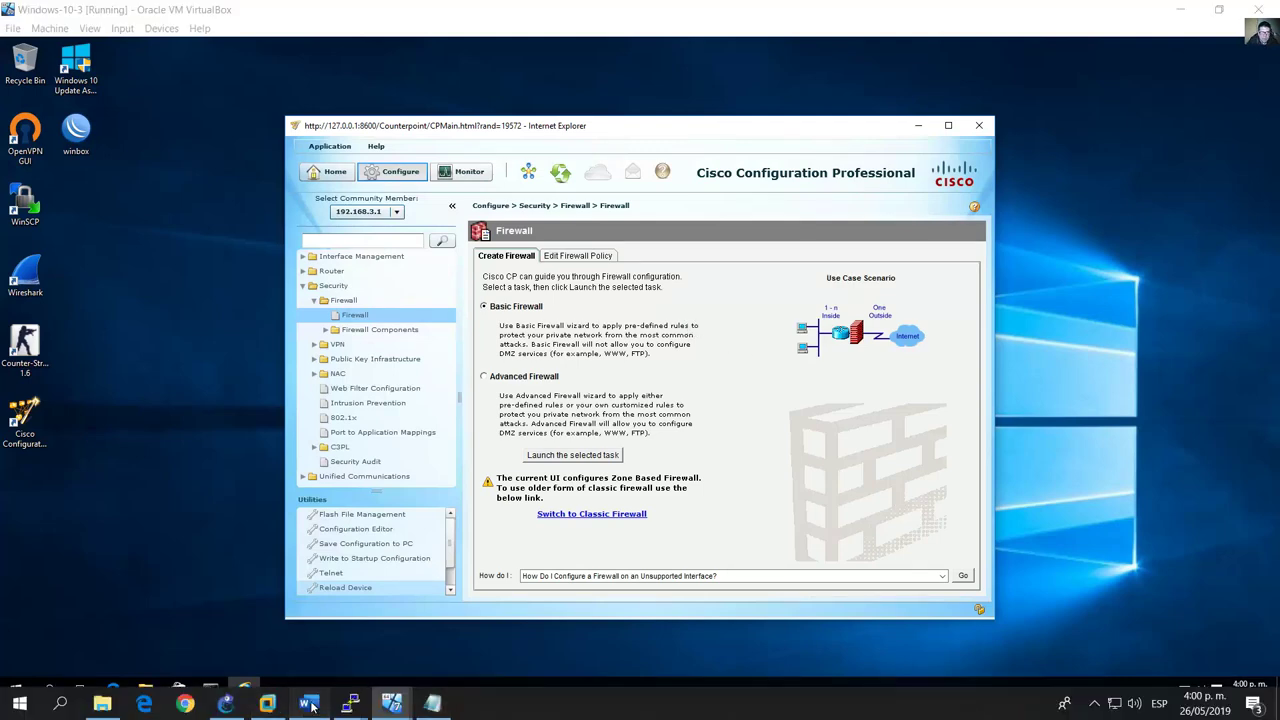
{"action": "left_click", "coordinate": [310, 706]}
{"action": "scroll", "coordinate": [390, 398], "scroll_direction": "down", "scroll_amount": 9}
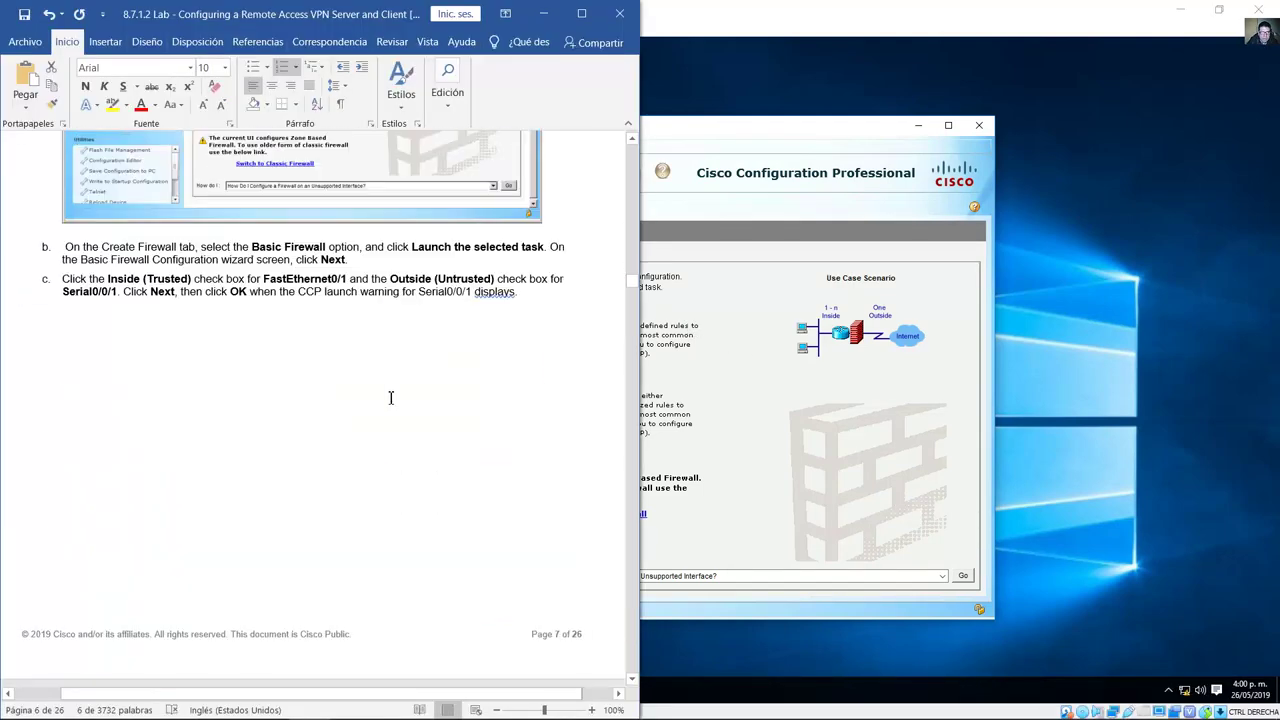
{"action": "left_click_drag", "start_coordinate": [251, 247], "coordinate": [359, 252]}
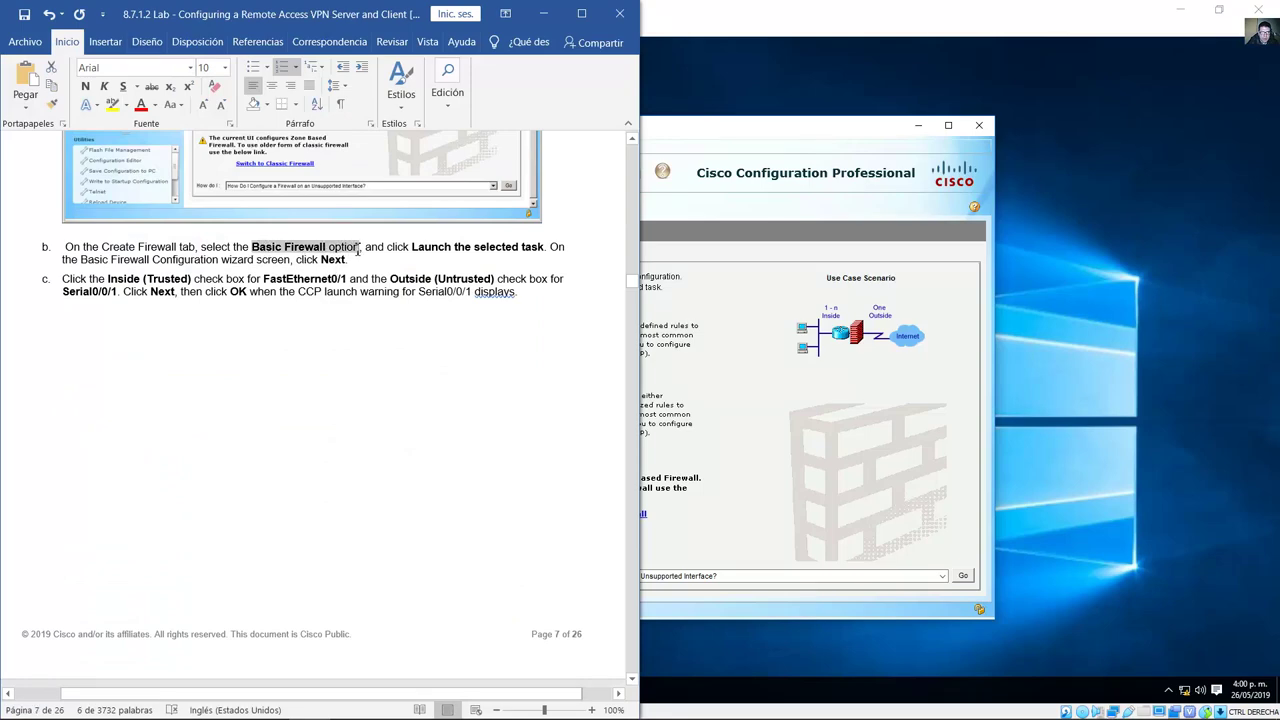
{"action": "left_click_drag", "start_coordinate": [472, 249], "coordinate": [546, 249]}
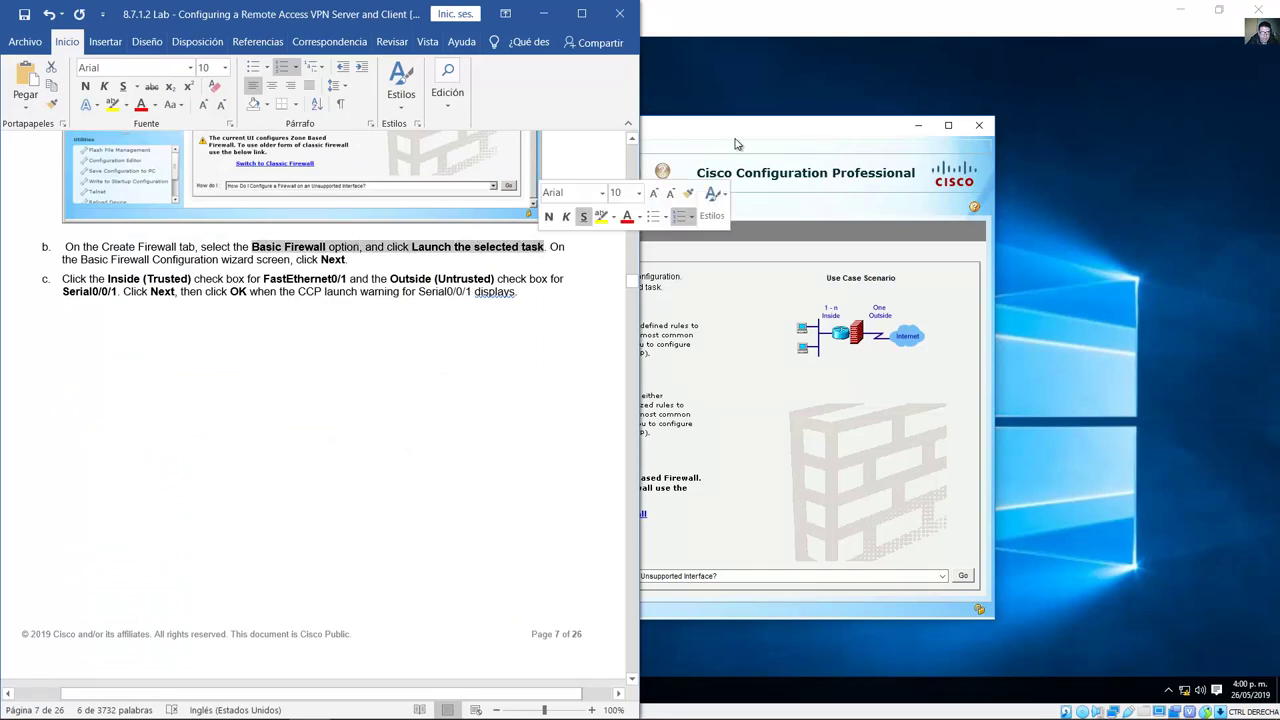
{"action": "left_click", "coordinate": [760, 75]}
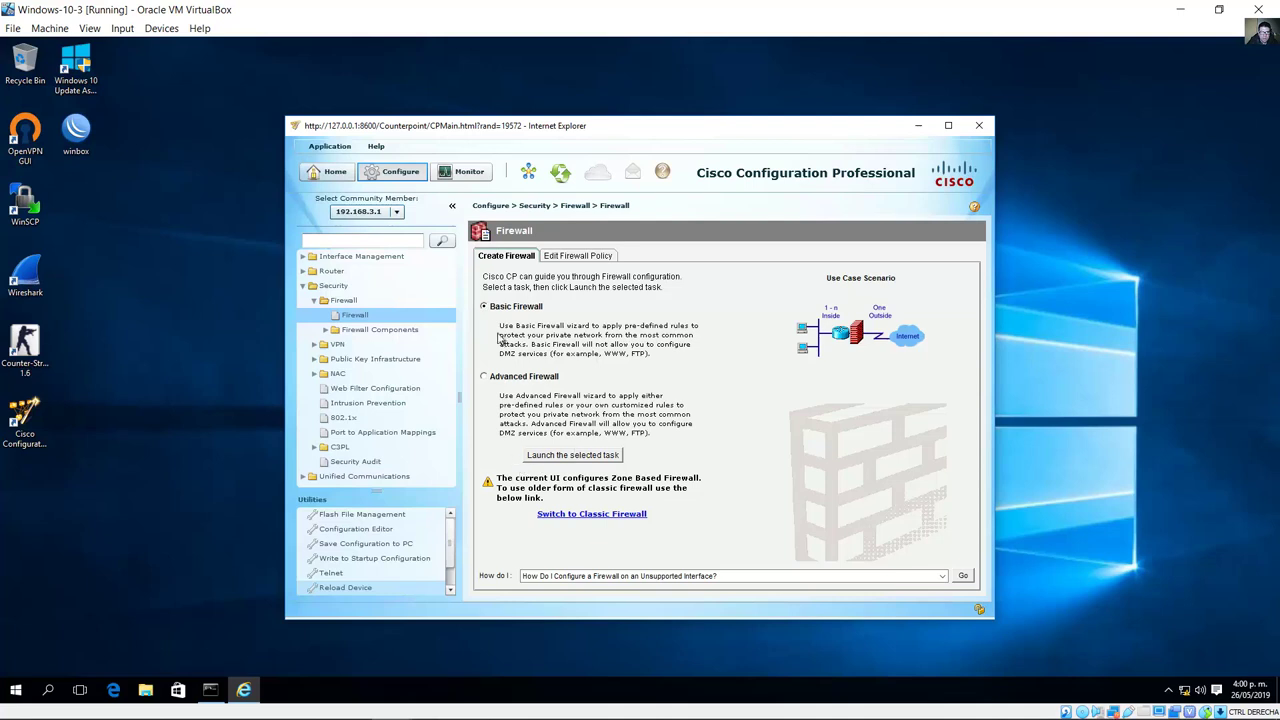
{"action": "left_click", "coordinate": [484, 307]}
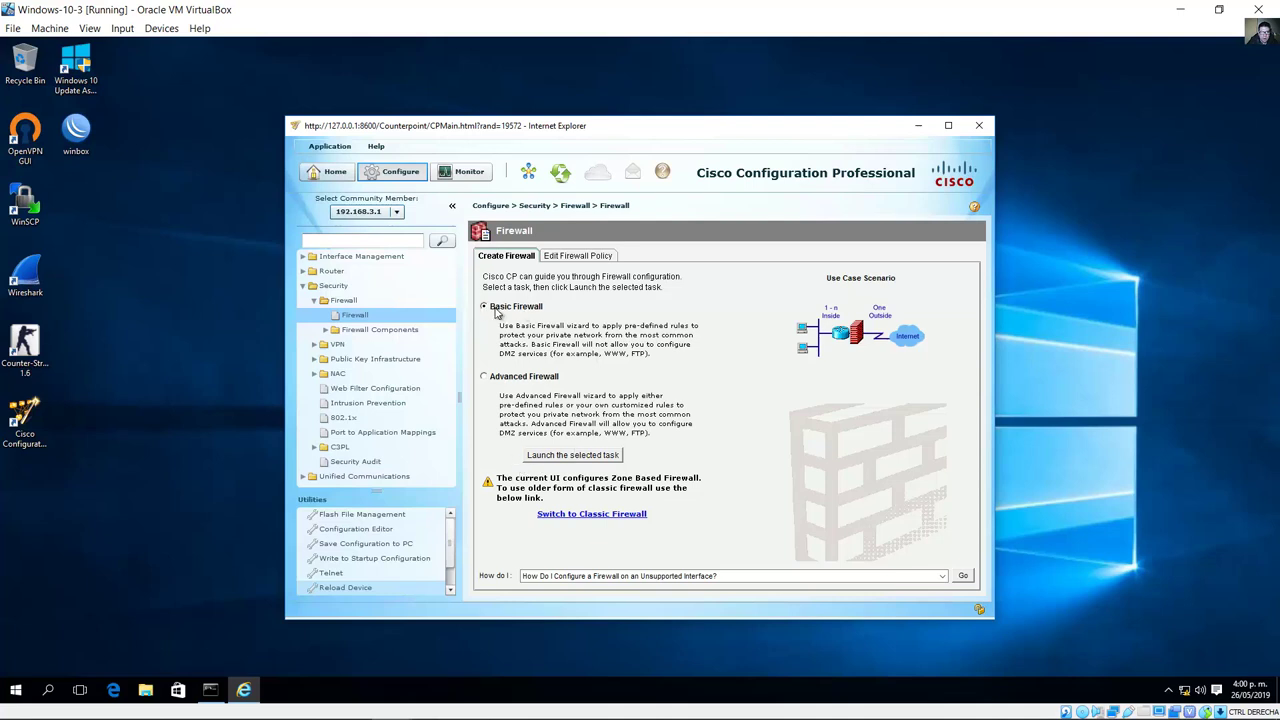
{"action": "left_click", "coordinate": [556, 457]}
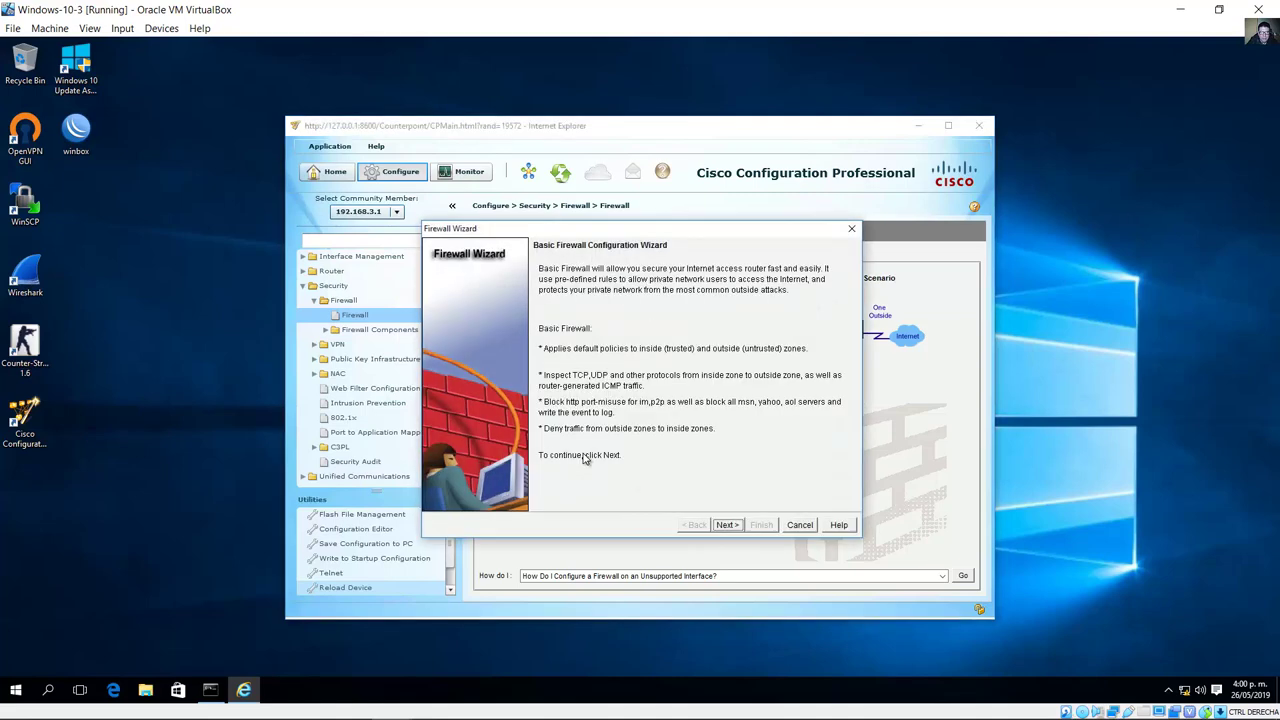
{"action": "left_click", "coordinate": [738, 524]}
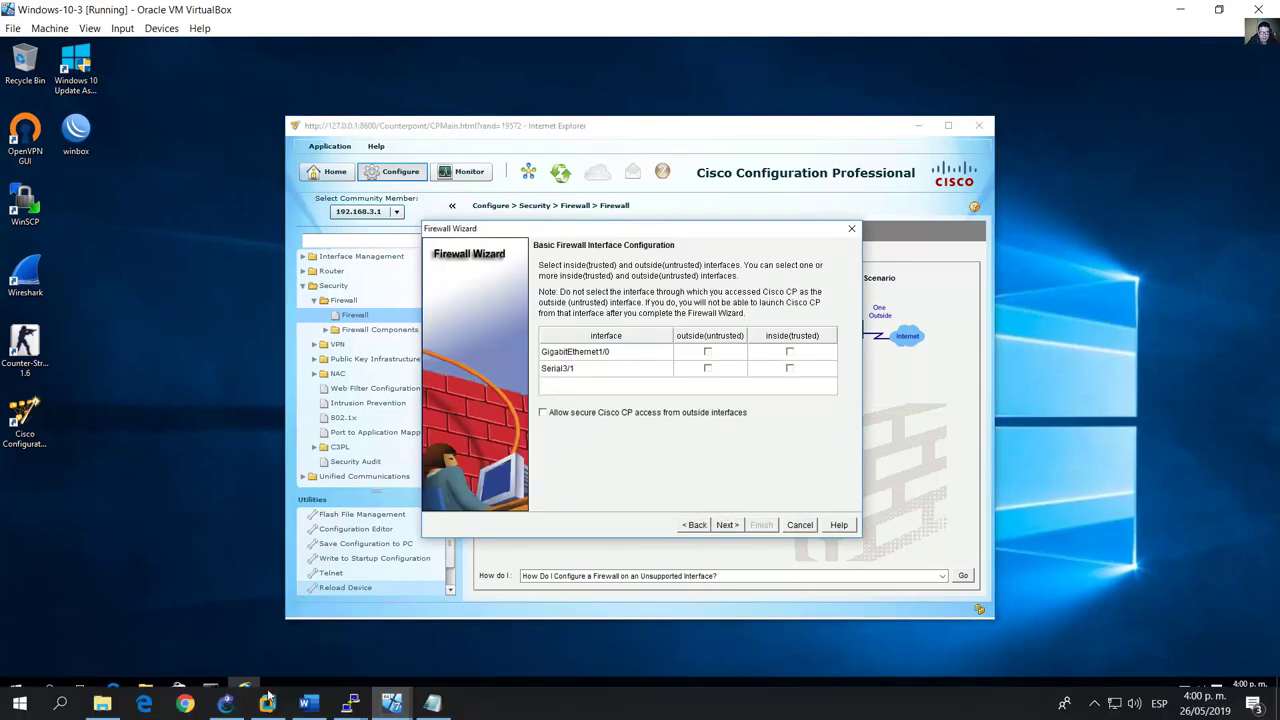
Step: Relaunch the Basic Firewall wizard and identify R3's g1/0 and s3/1 interfaces in GNS3
{"action": "left_click", "coordinate": [305, 703]}
{"action": "scroll", "coordinate": [385, 437], "scroll_direction": "up", "scroll_amount": 2}
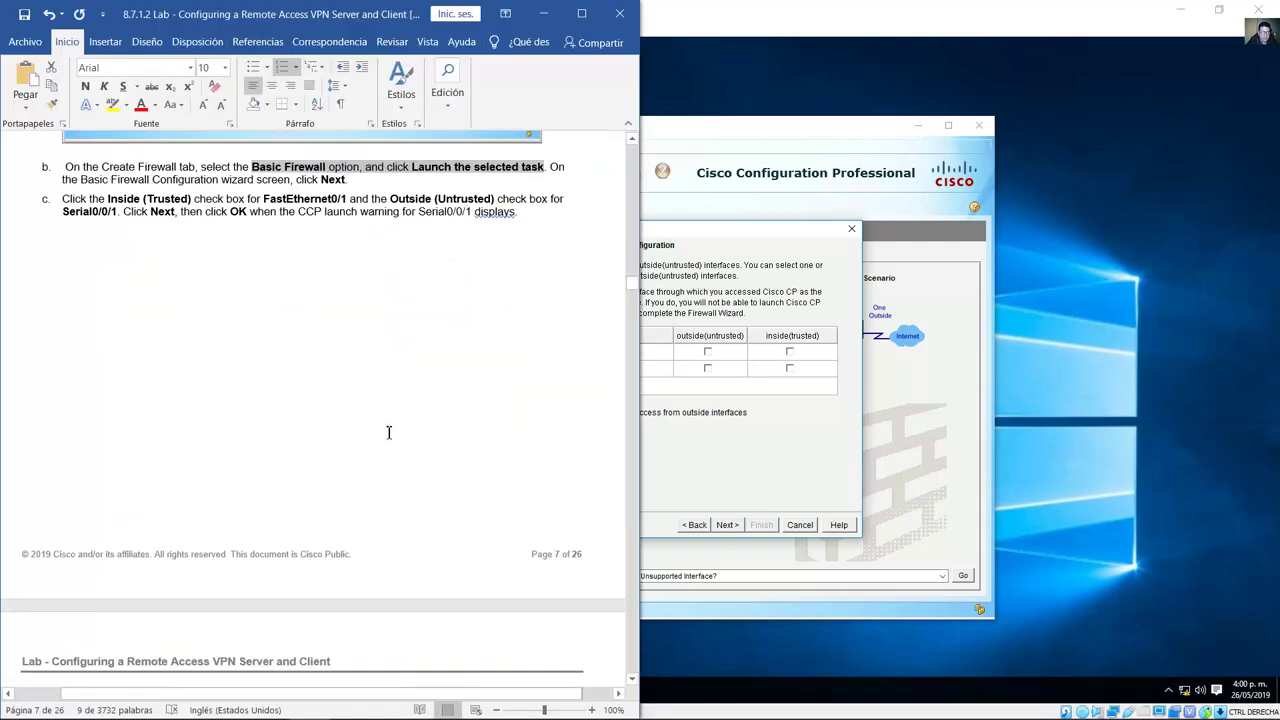
{"action": "scroll", "coordinate": [394, 426], "scroll_direction": "down", "scroll_amount": 8}
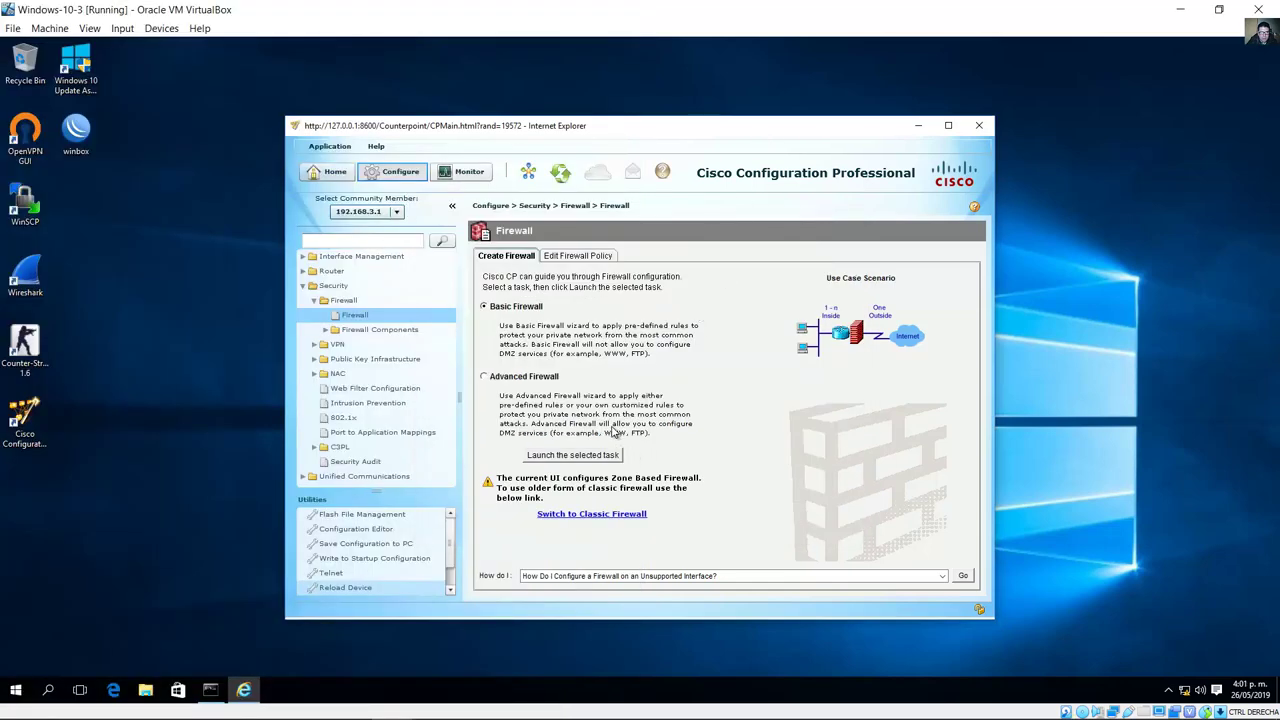
{"action": "left_click", "coordinate": [572, 456]}
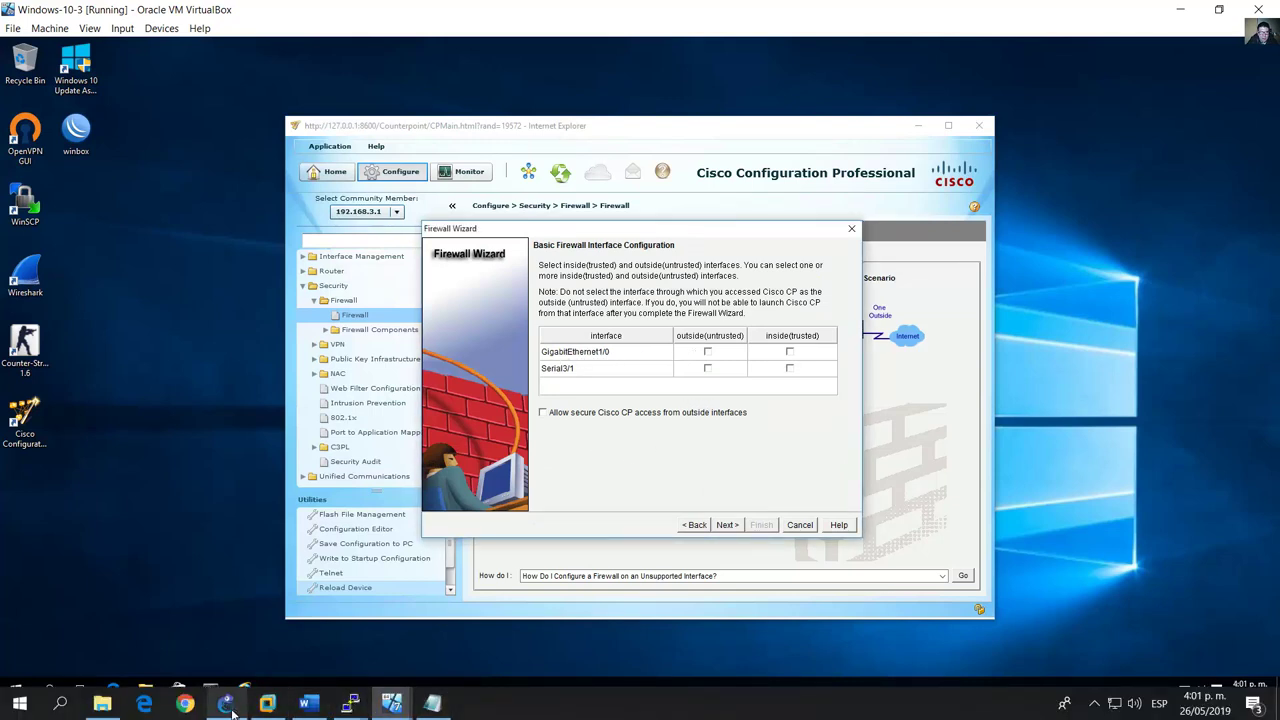
{"action": "left_click", "coordinate": [228, 703]}
{"action": "left_click_drag", "start_coordinate": [630, 354], "coordinate": [632, 350]}
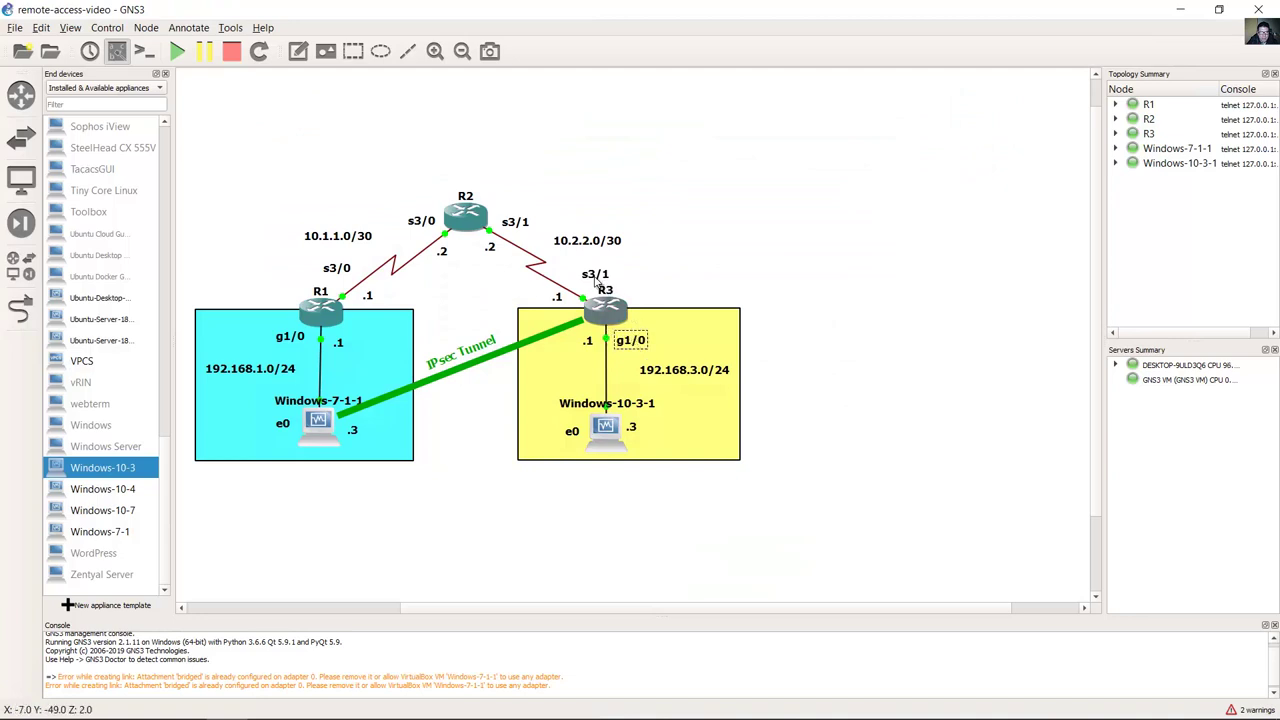
{"action": "left_click_drag", "start_coordinate": [597, 281], "coordinate": [585, 283]}
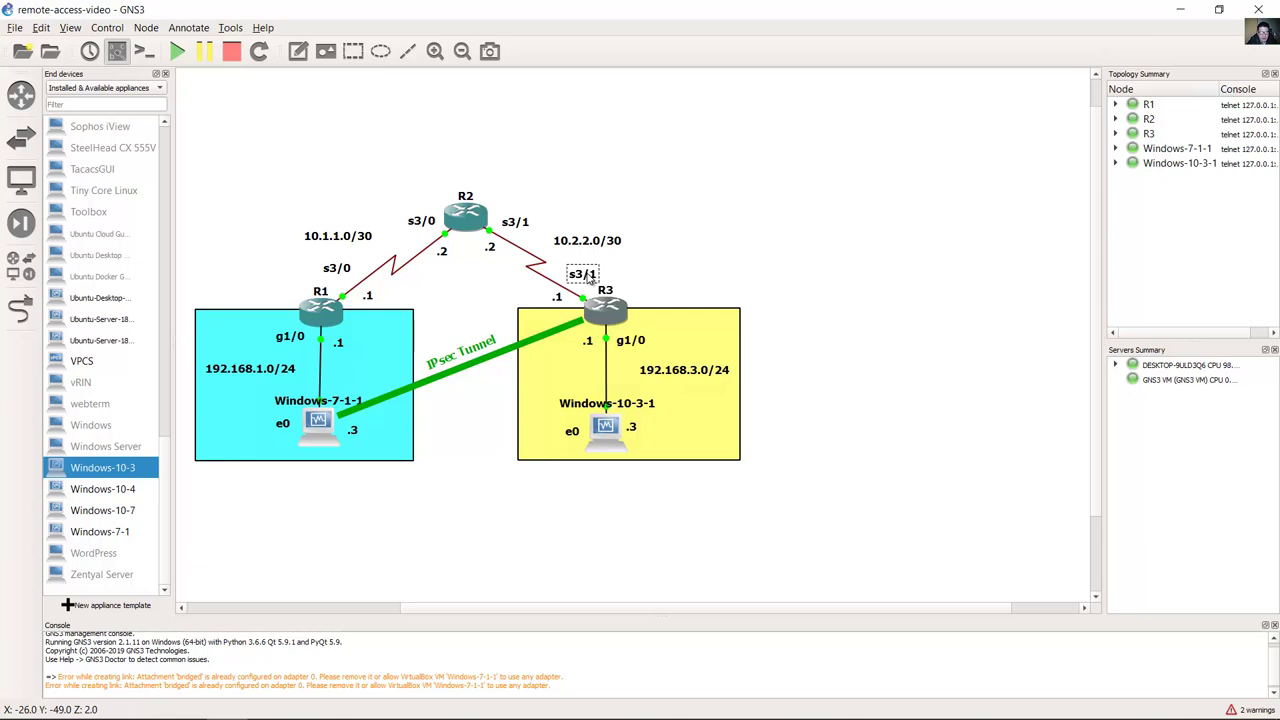
Step: Set GigabitEthernet1/0 as the trusted inside interface, allow voice traffic, and acknowledge the Serial3/1 warning
{"action": "mouse_move", "coordinate": [475, 716]}
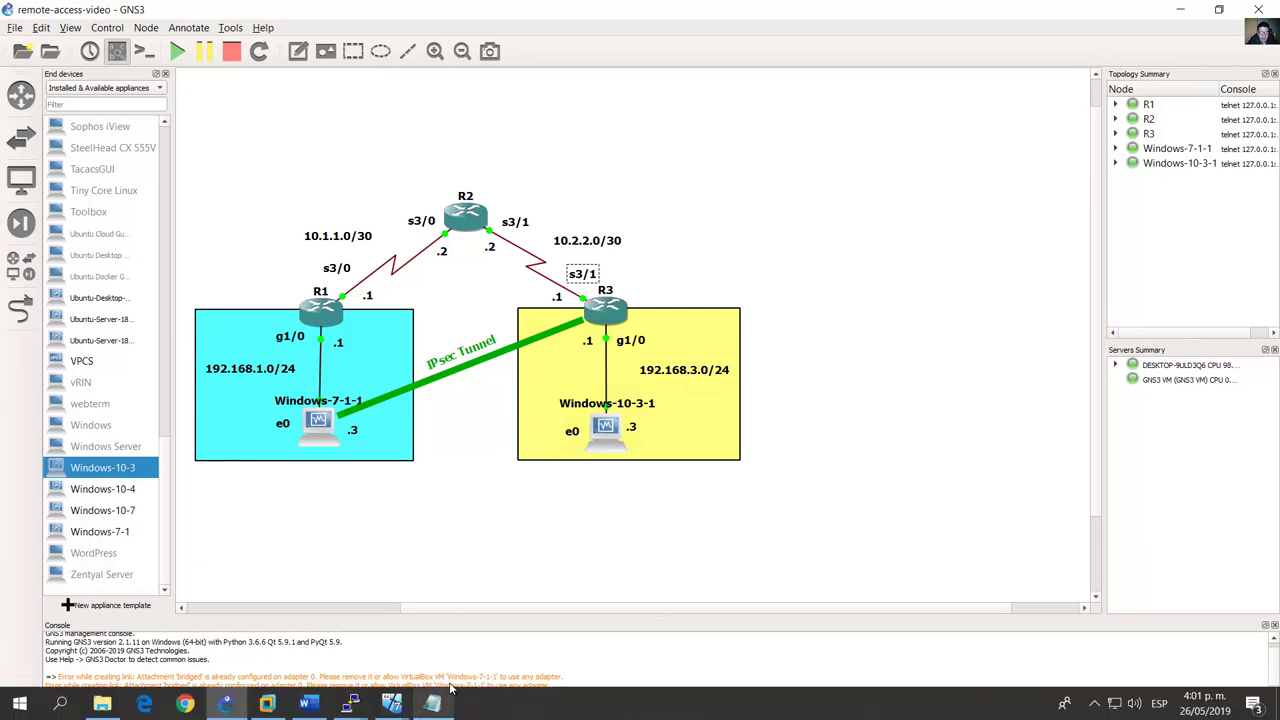
{"action": "left_click", "coordinate": [389, 706]}
{"action": "left_click", "coordinate": [542, 624]}
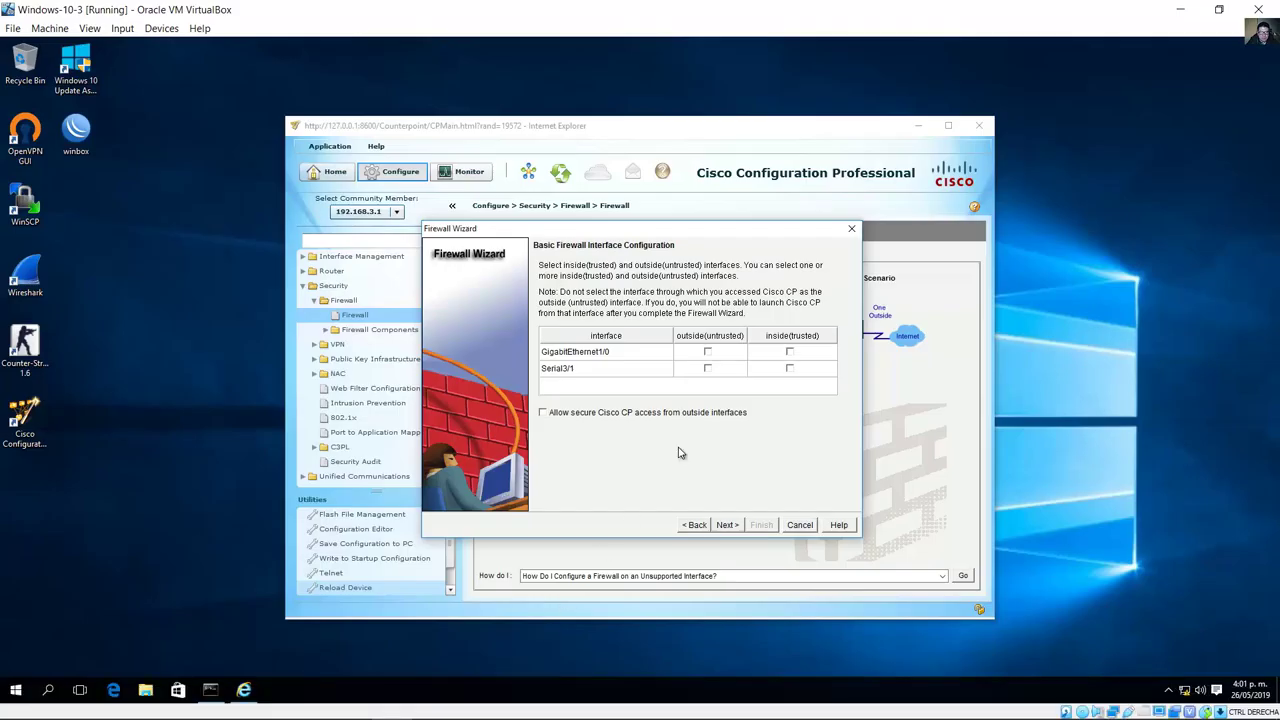
{"action": "left_click", "coordinate": [789, 354]}
{"action": "left_click", "coordinate": [727, 524]}
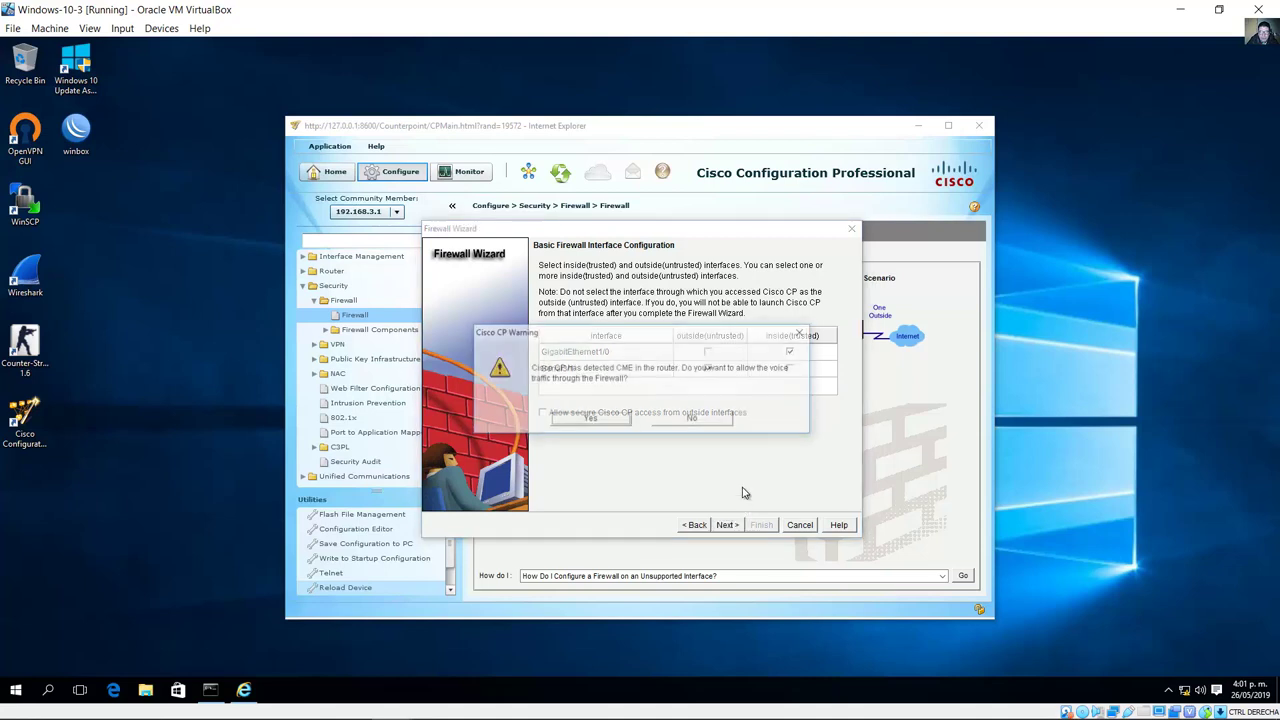
{"action": "left_click", "coordinate": [591, 420]}
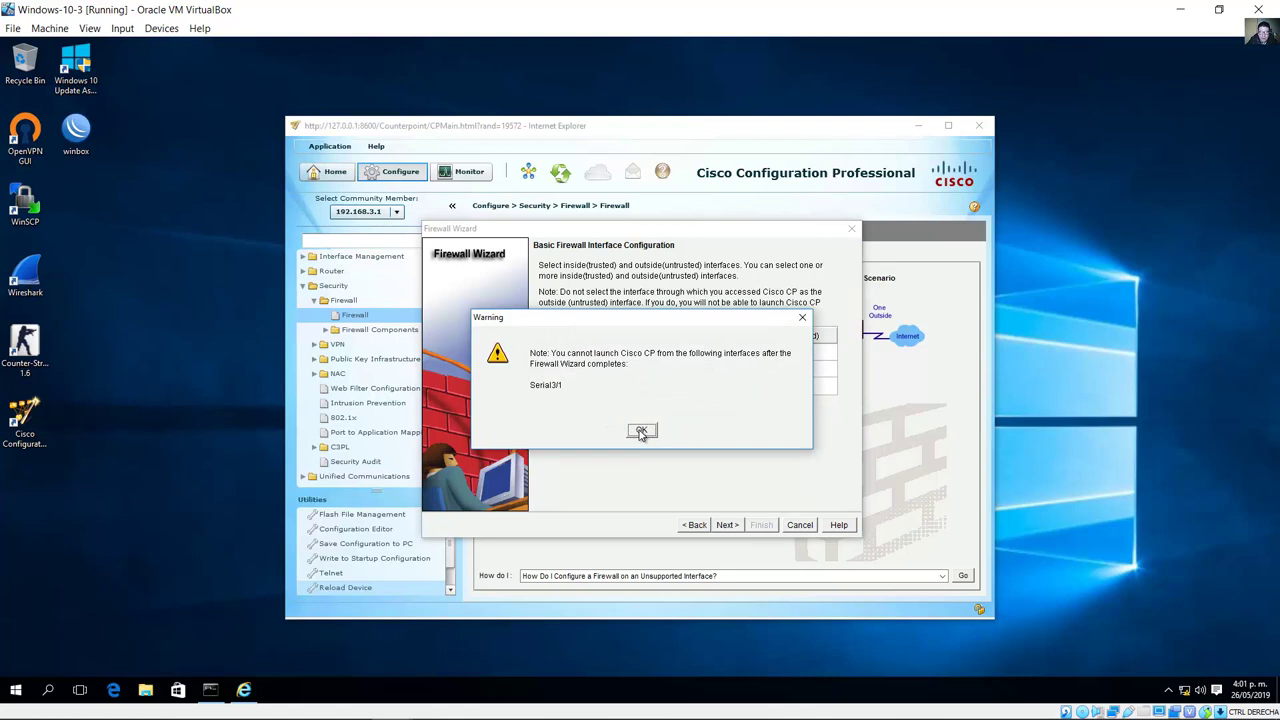
{"action": "left_click", "coordinate": [641, 431]}
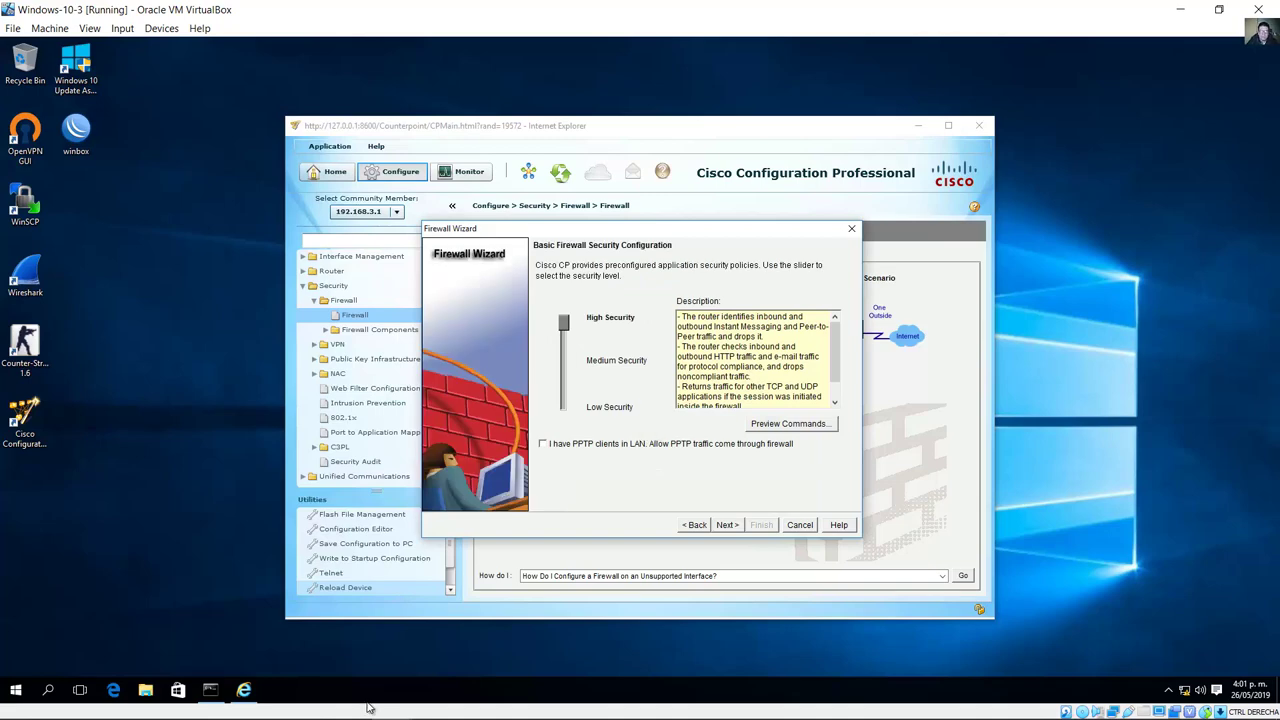
Step: Following step d, drag the firewall security slider to Low Security
{"action": "left_click", "coordinate": [305, 710]}
{"action": "scroll", "coordinate": [313, 490], "scroll_direction": "down", "scroll_amount": 6}
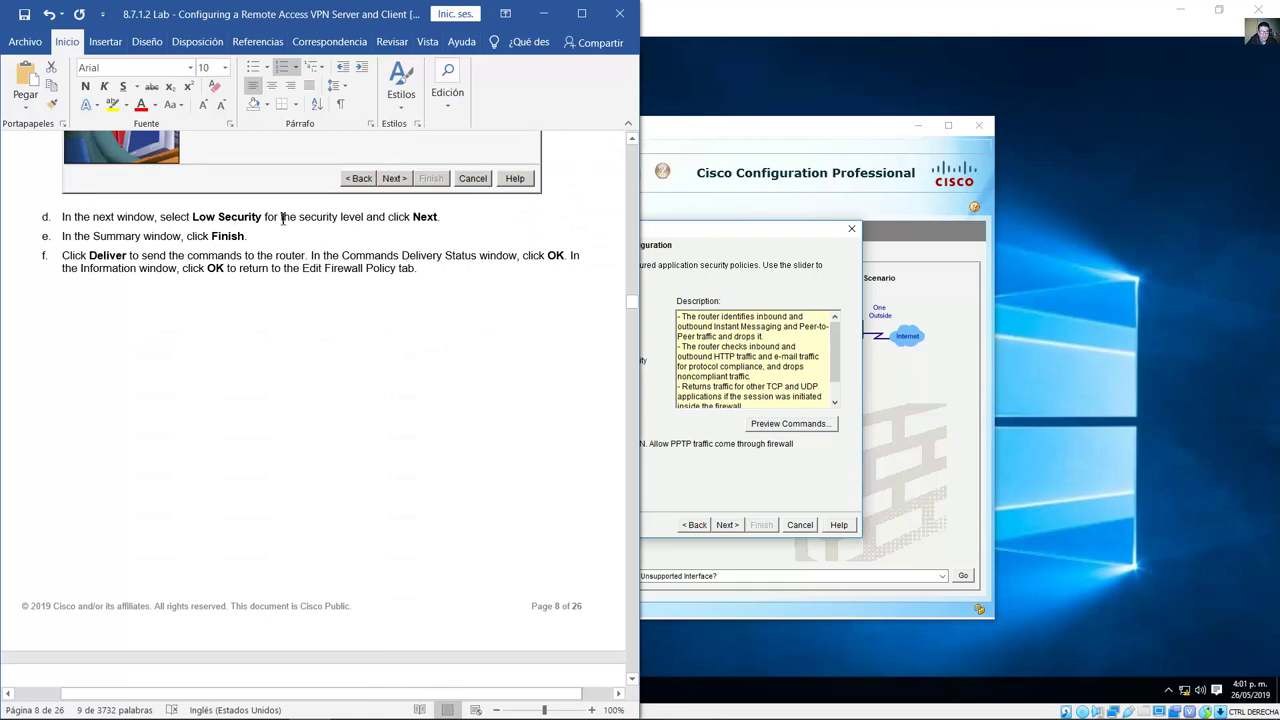
{"action": "left_click_drag", "start_coordinate": [283, 218], "coordinate": [342, 222]}
{"action": "left_click", "coordinate": [784, 282]}
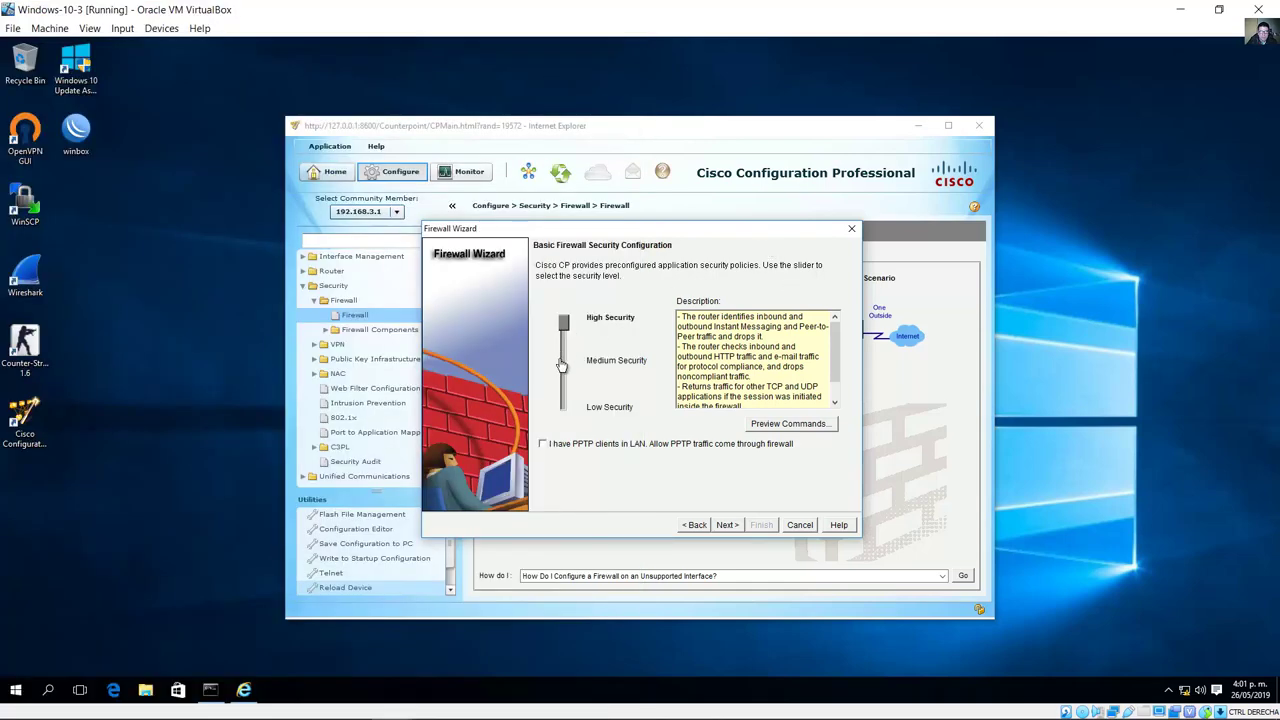
{"action": "left_click", "coordinate": [562, 366]}
{"action": "left_click_drag", "start_coordinate": [569, 368], "coordinate": [566, 411]}
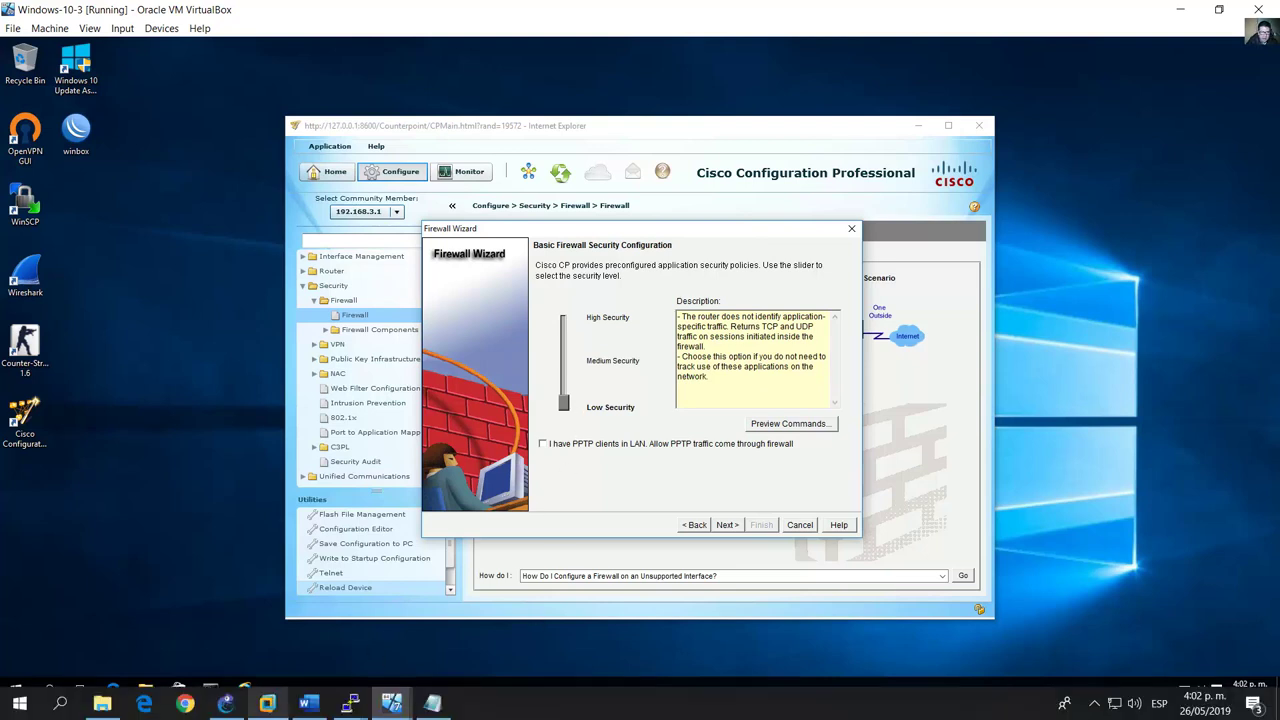
Step: Check steps d and e in the lab guide, then advance the wizard to the configuration summary
{"action": "left_click", "coordinate": [308, 703]}
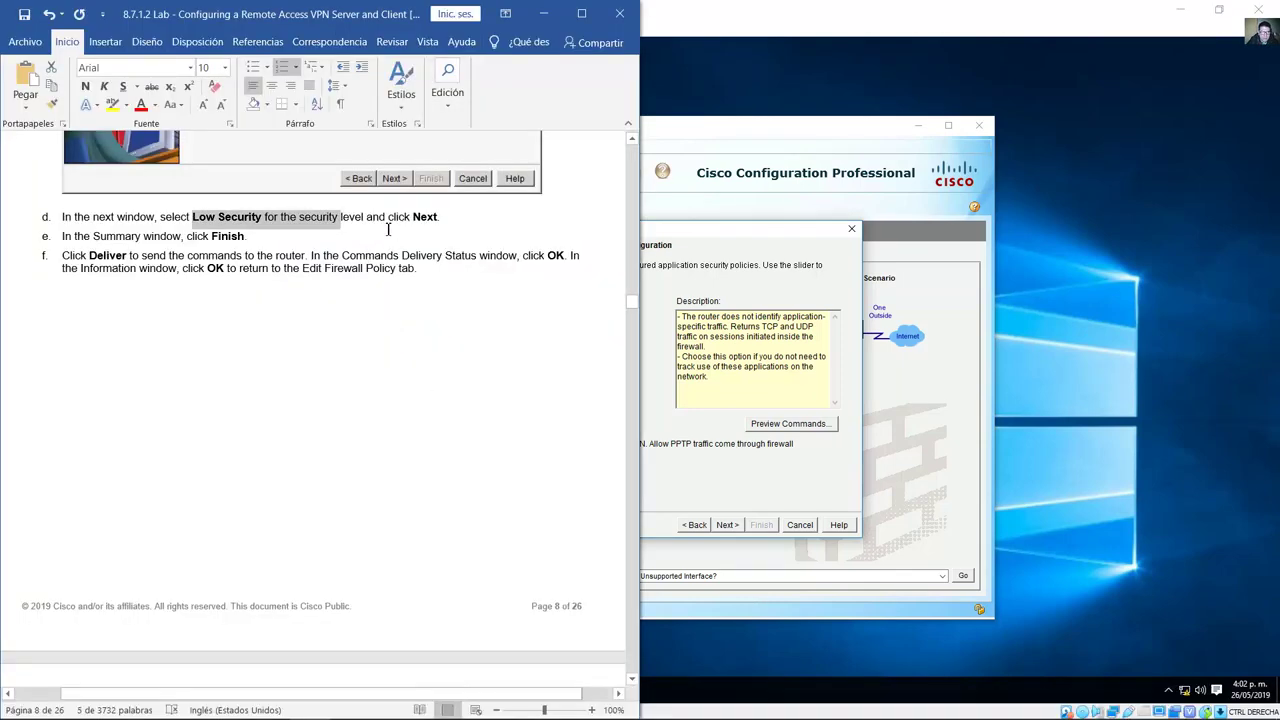
{"action": "left_click_drag", "start_coordinate": [388, 220], "coordinate": [438, 219]}
{"action": "left_click_drag", "start_coordinate": [215, 240], "coordinate": [187, 238]}
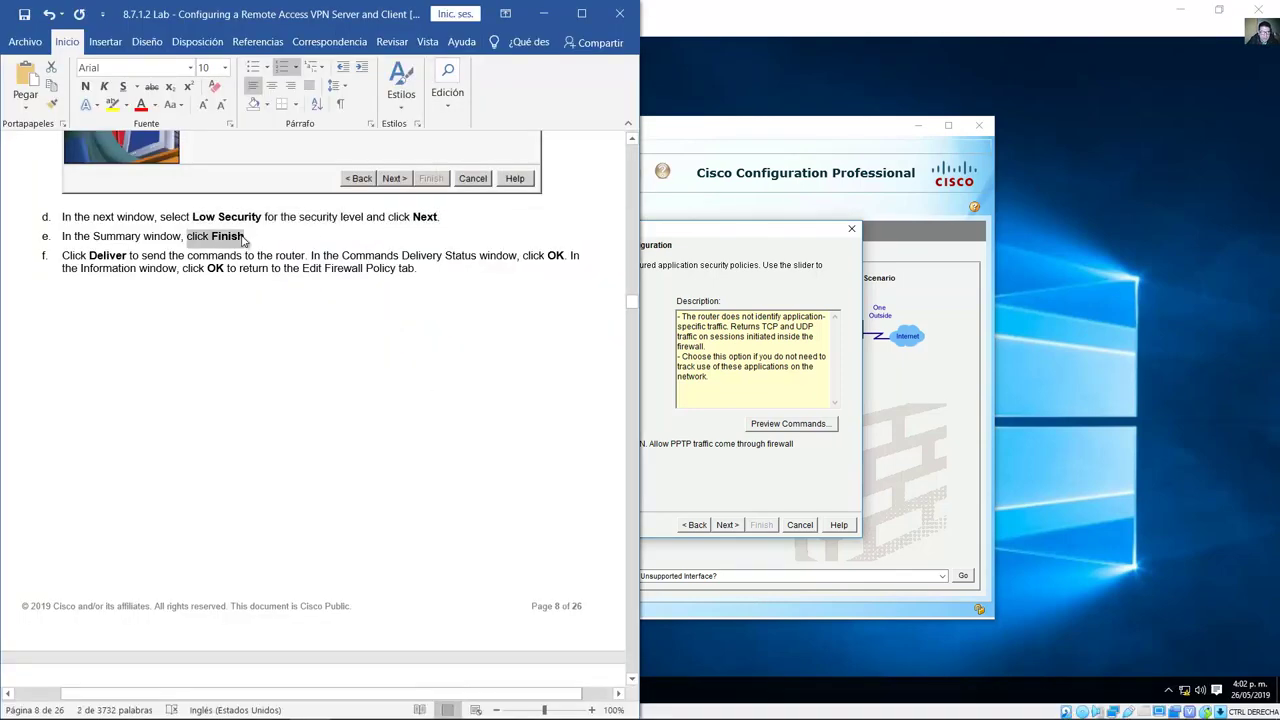
{"action": "left_click", "coordinate": [740, 141]}
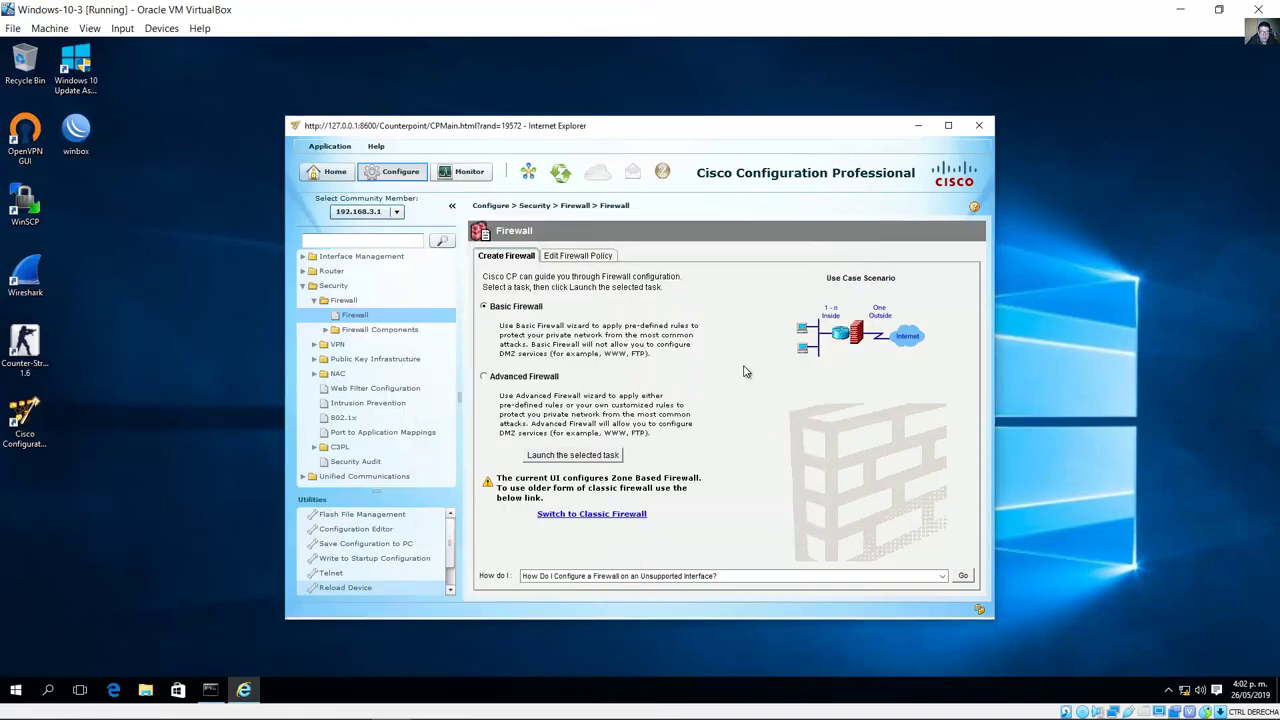
{"action": "left_click", "coordinate": [587, 458]}
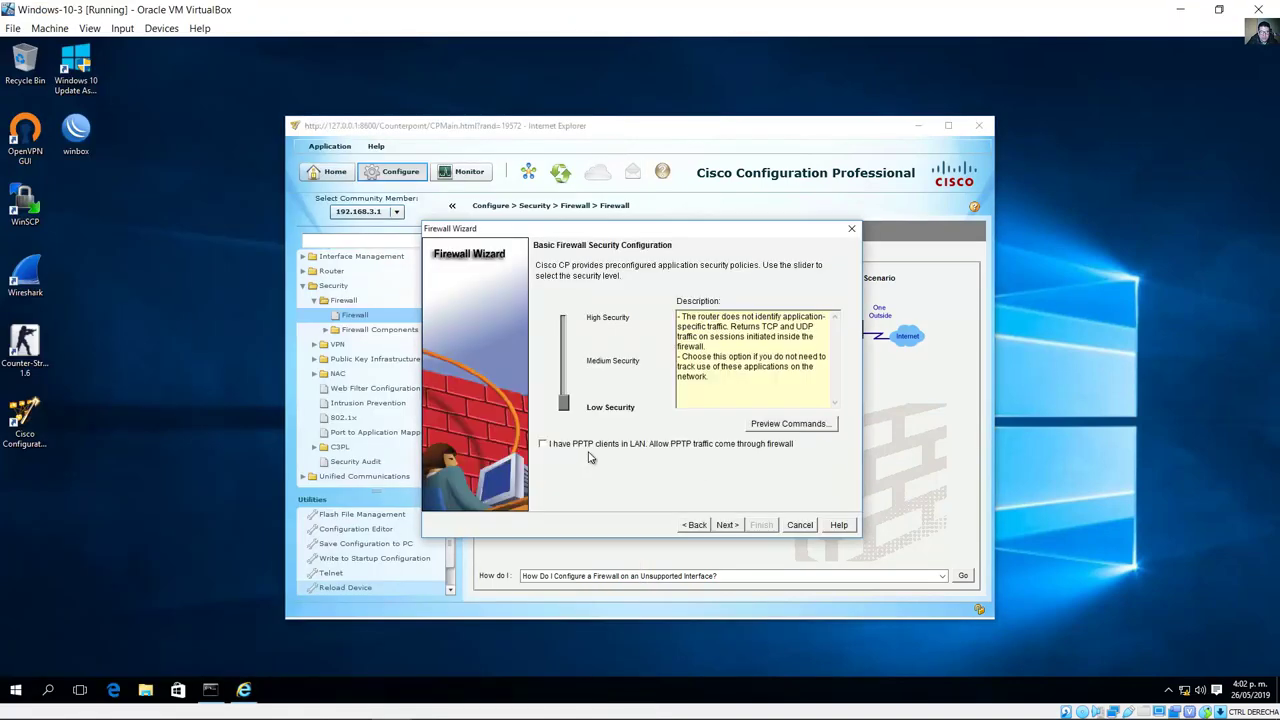
{"action": "left_click", "coordinate": [729, 526]}
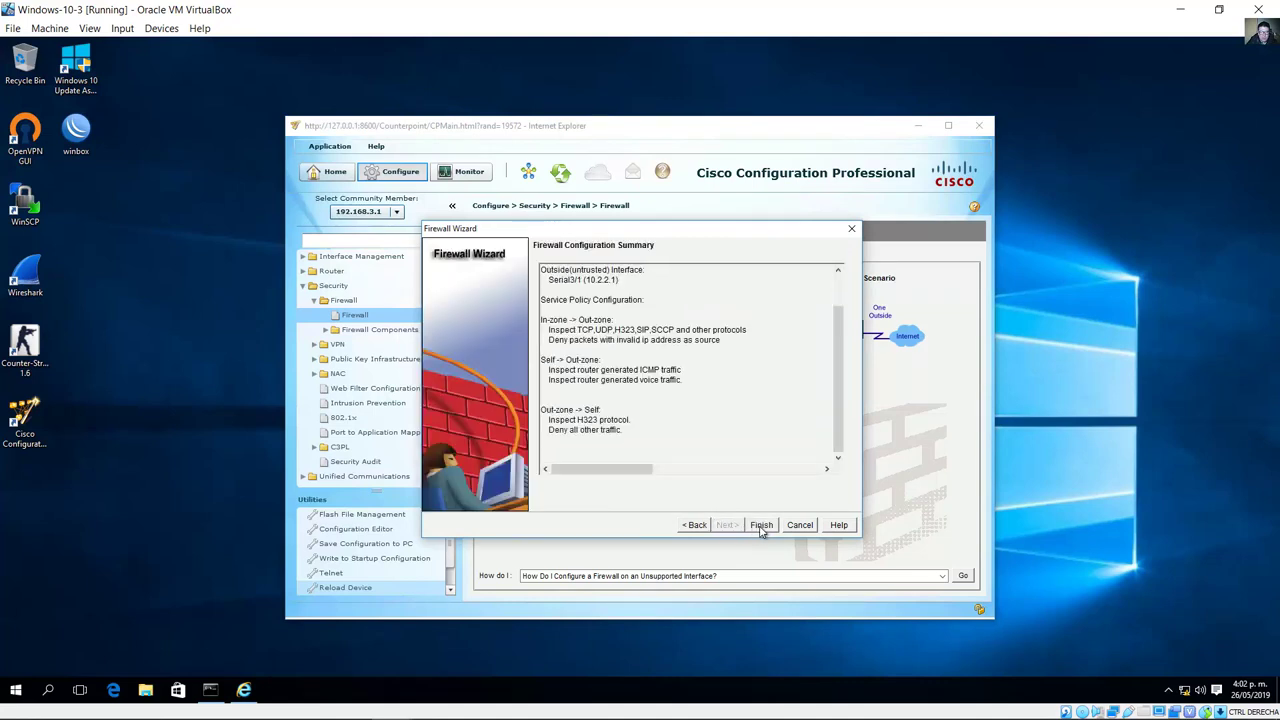
Step: Finish the wizard and review the preview's access-list, Serial3/1 out-zone and GigabitEthernet1/0 in-zone commands
{"action": "left_click", "coordinate": [761, 528]}
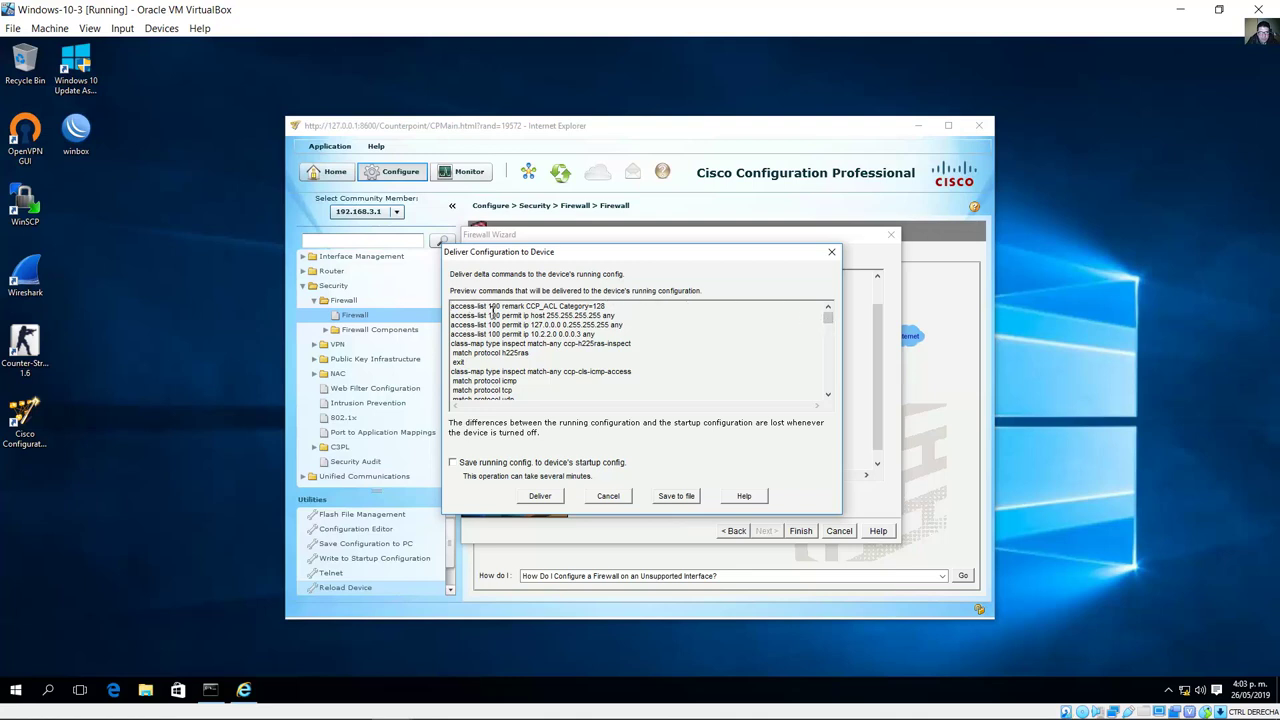
{"action": "left_click_drag", "start_coordinate": [465, 306], "coordinate": [593, 375]}
{"action": "left_click", "coordinate": [687, 348]}
{"action": "left_click", "coordinate": [829, 334]}
{"action": "left_click_drag", "start_coordinate": [829, 334], "coordinate": [817, 406]}
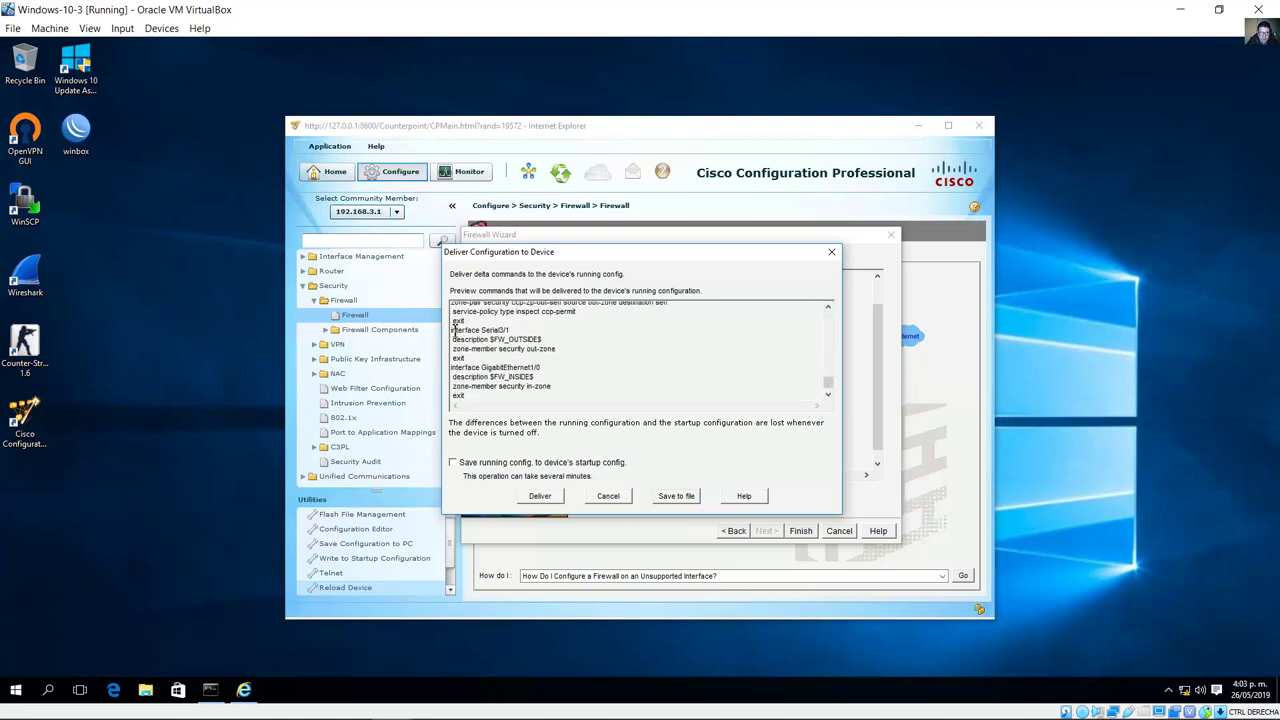
{"action": "left_click_drag", "start_coordinate": [452, 330], "coordinate": [559, 348]}
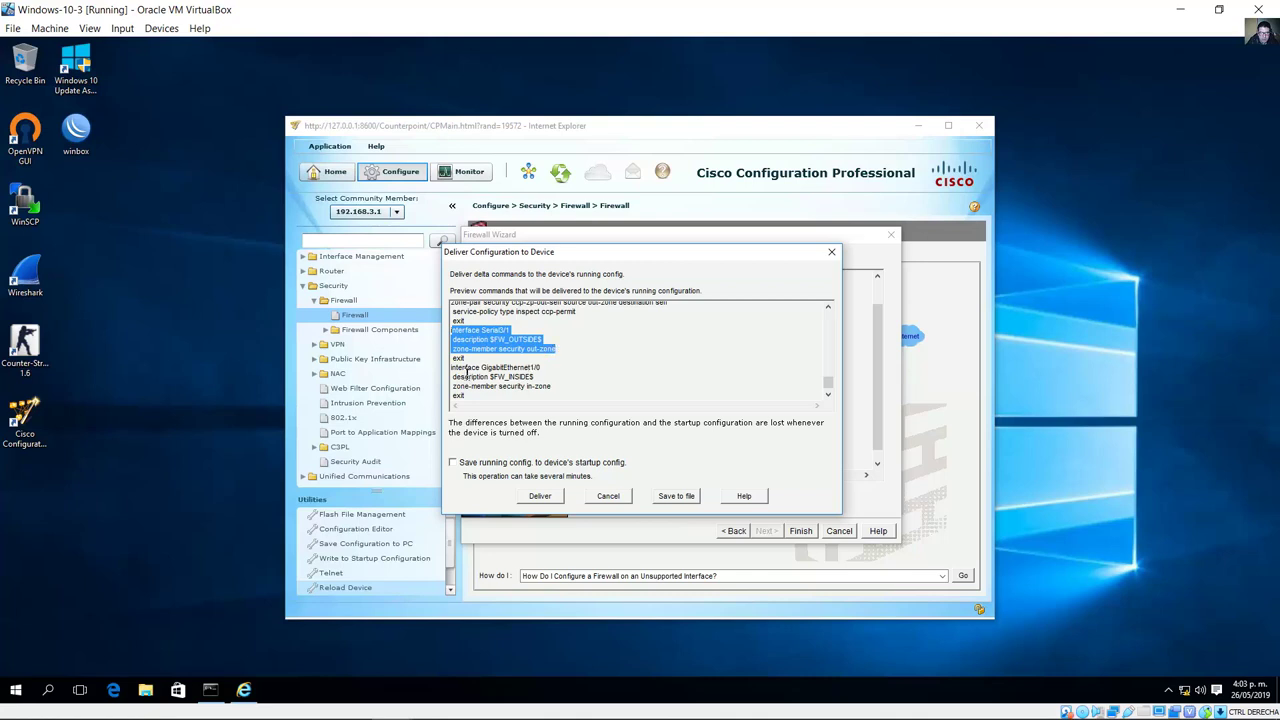
{"action": "left_click_drag", "start_coordinate": [465, 368], "coordinate": [619, 381]}
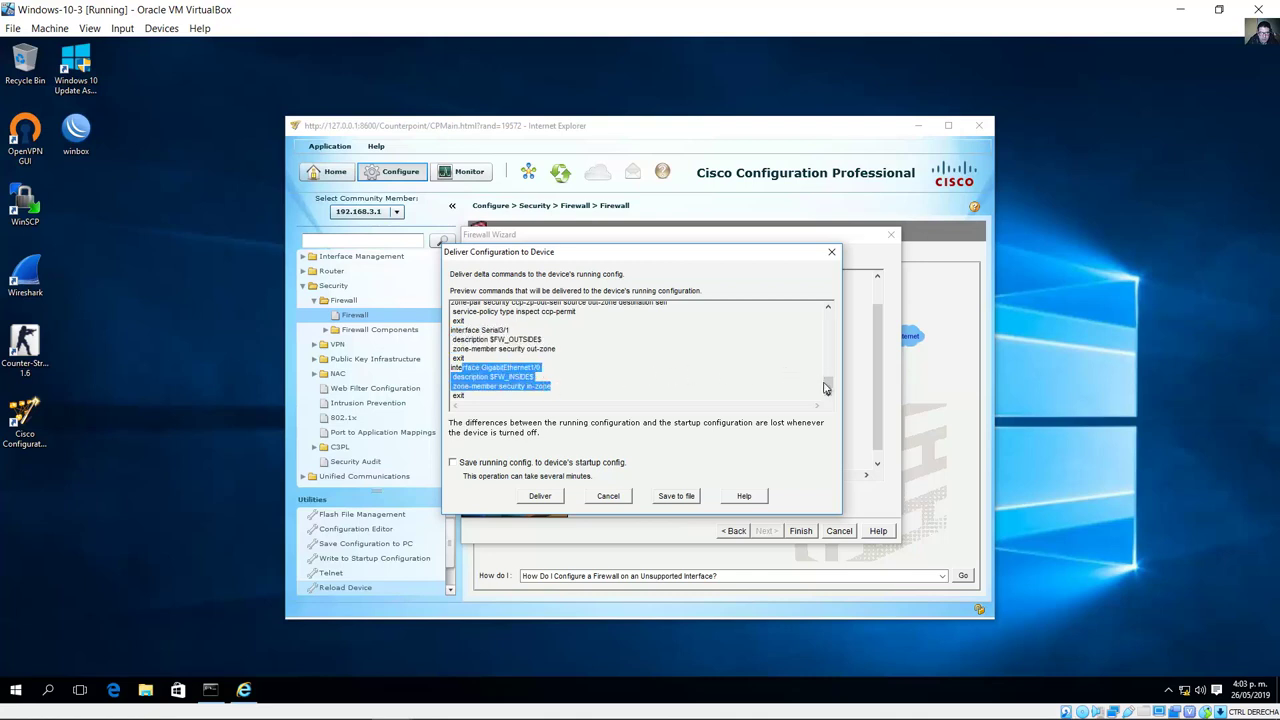
{"action": "left_click_drag", "start_coordinate": [828, 377], "coordinate": [824, 312]}
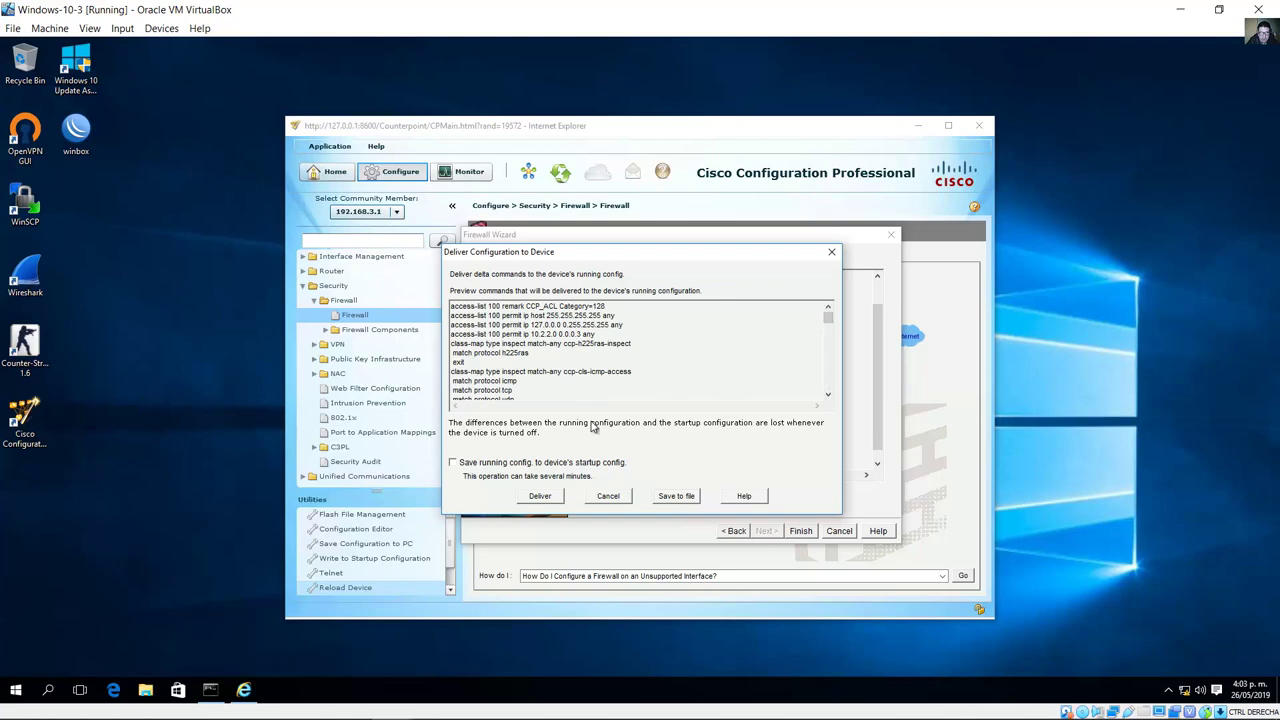
Step: Deliver the 176 firewall commands to the router and dismiss the status and information messages
{"action": "left_click", "coordinate": [308, 700]}
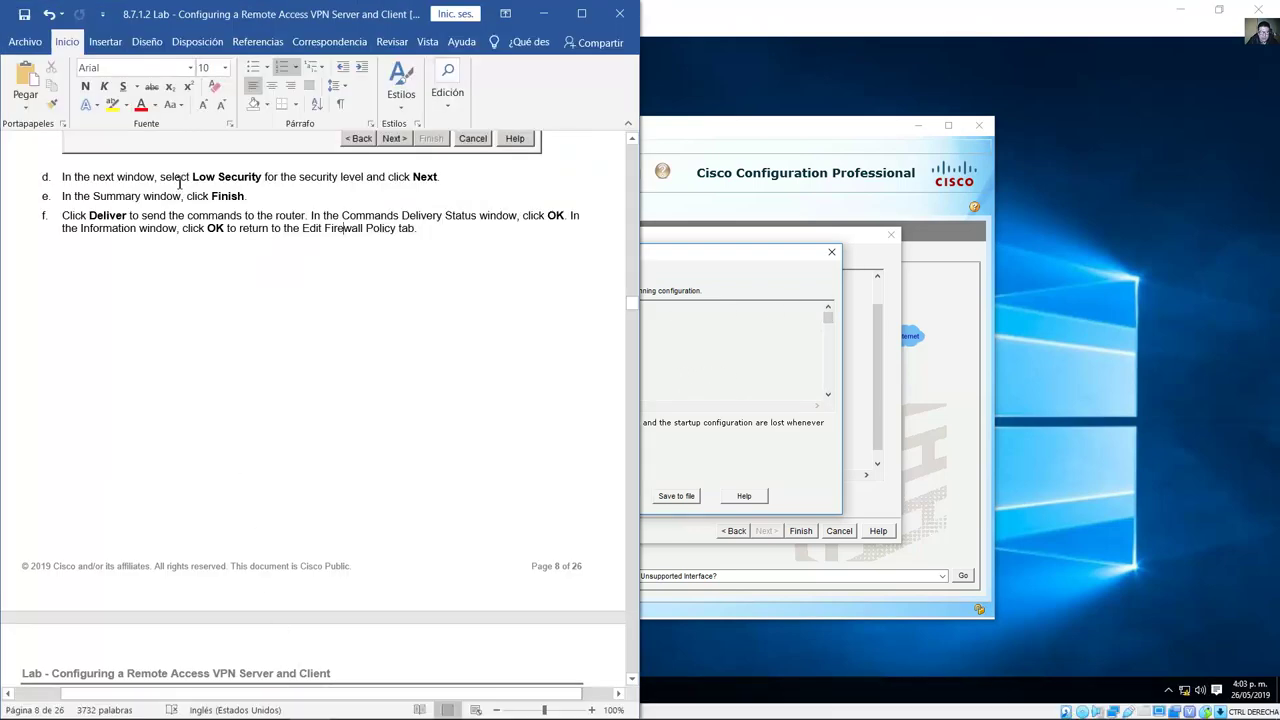
{"action": "left_click_drag", "start_coordinate": [89, 217], "coordinate": [313, 215]}
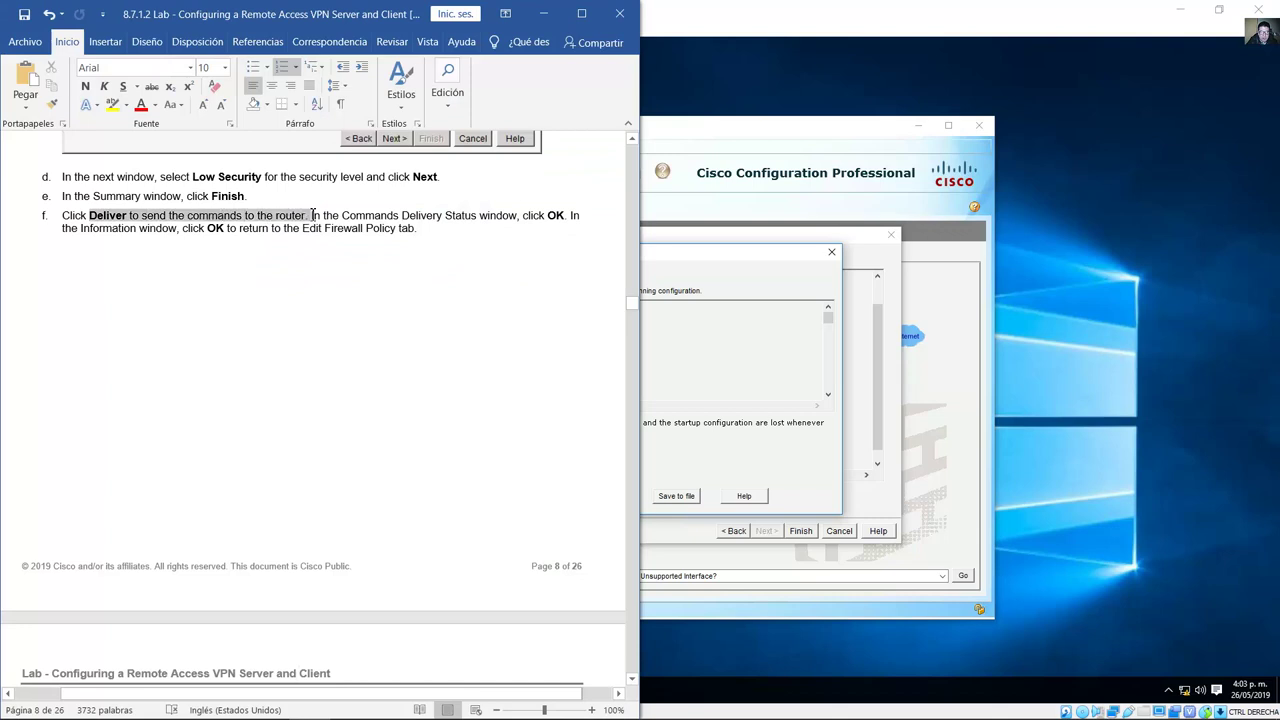
{"action": "left_click", "coordinate": [543, 13]}
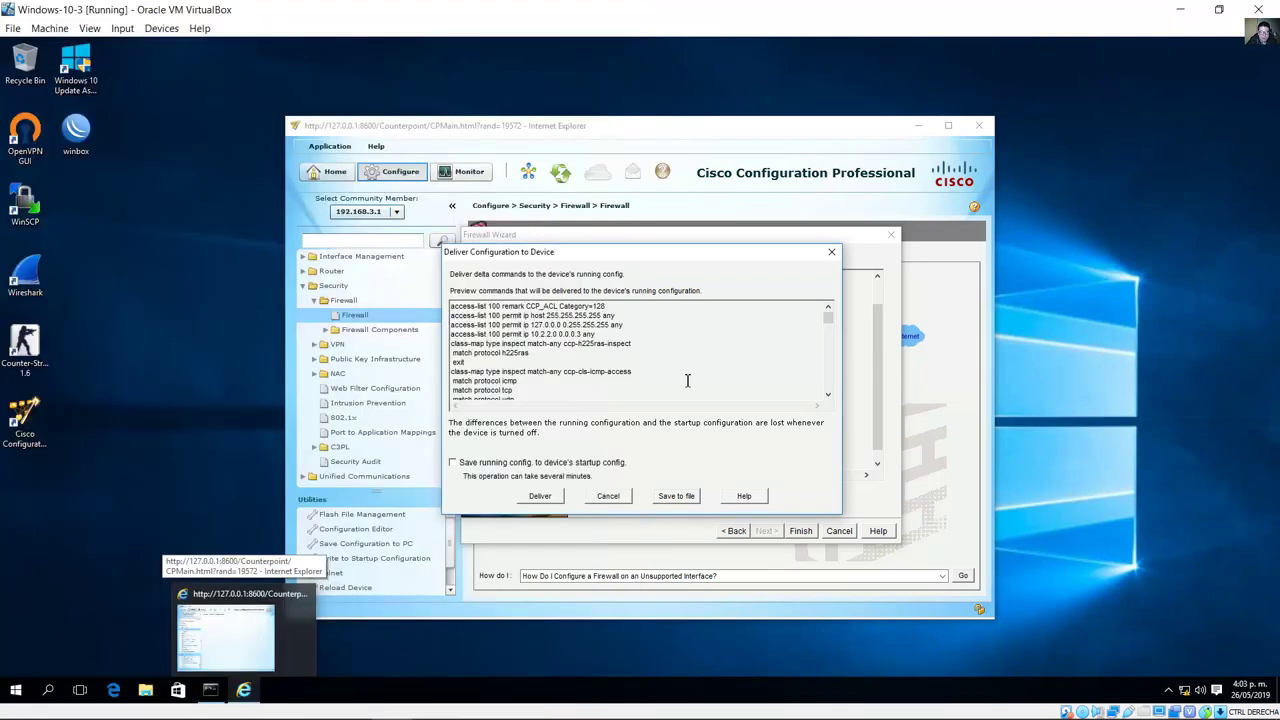
{"action": "left_click", "coordinate": [541, 497]}
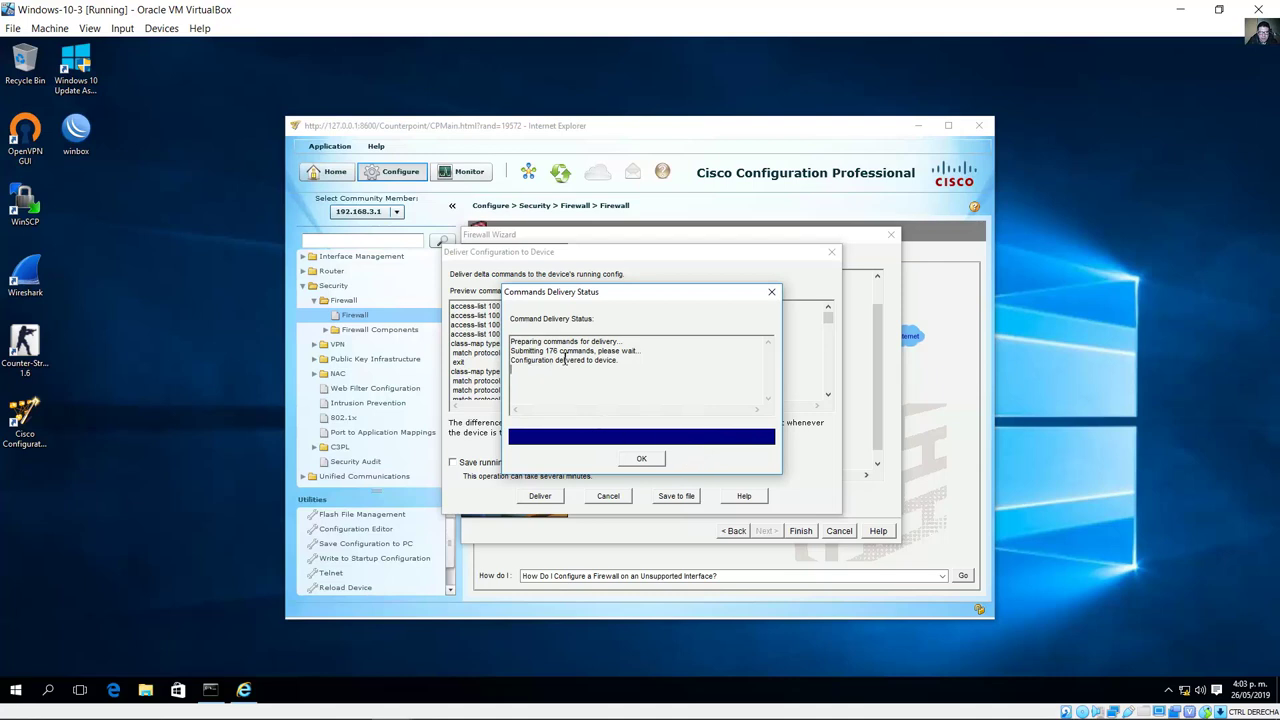
{"action": "left_click", "coordinate": [643, 459]}
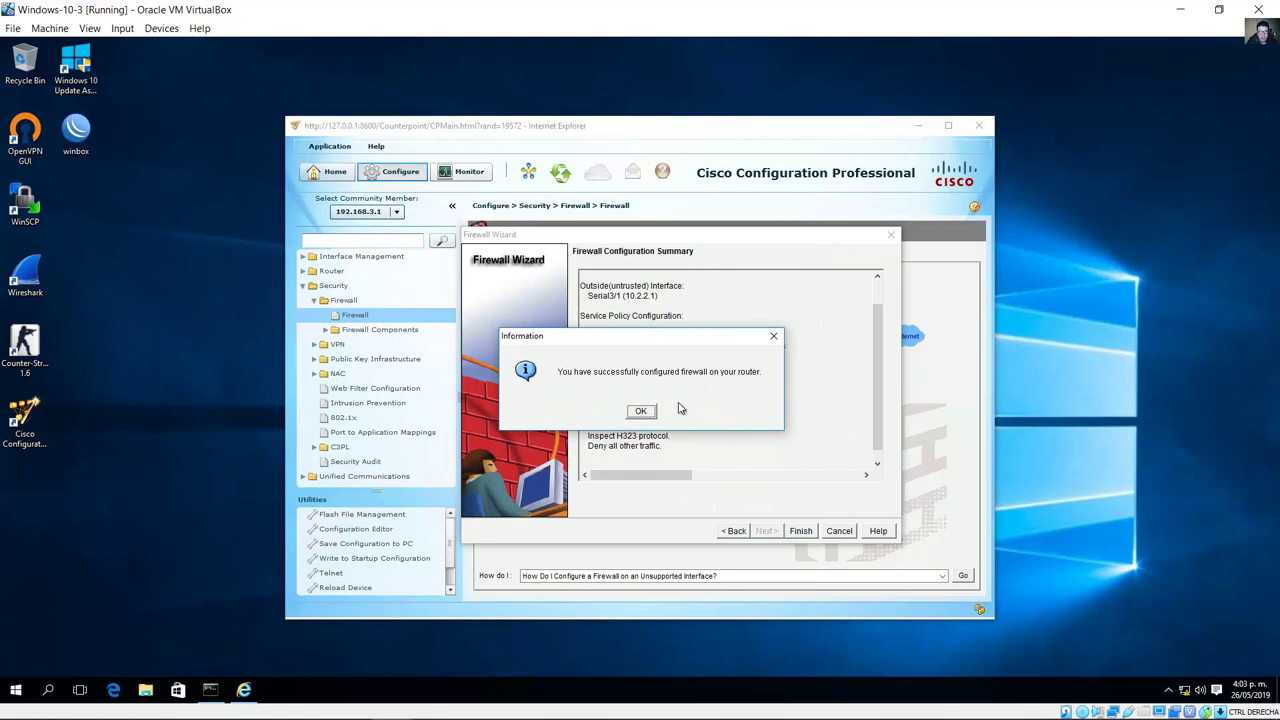
{"action": "left_click", "coordinate": [641, 411]}
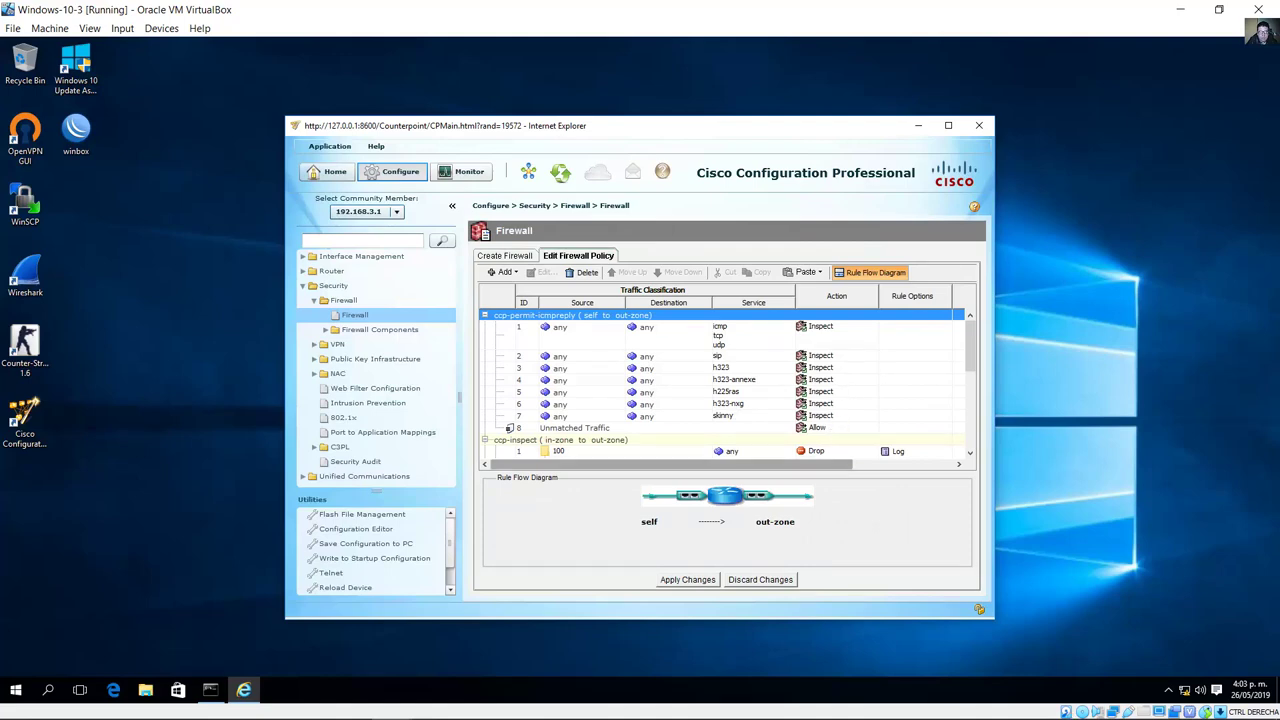
{"action": "left_click", "coordinate": [308, 703]}
{"action": "scroll", "coordinate": [355, 399], "scroll_direction": "down", "scroll_amount": 15}
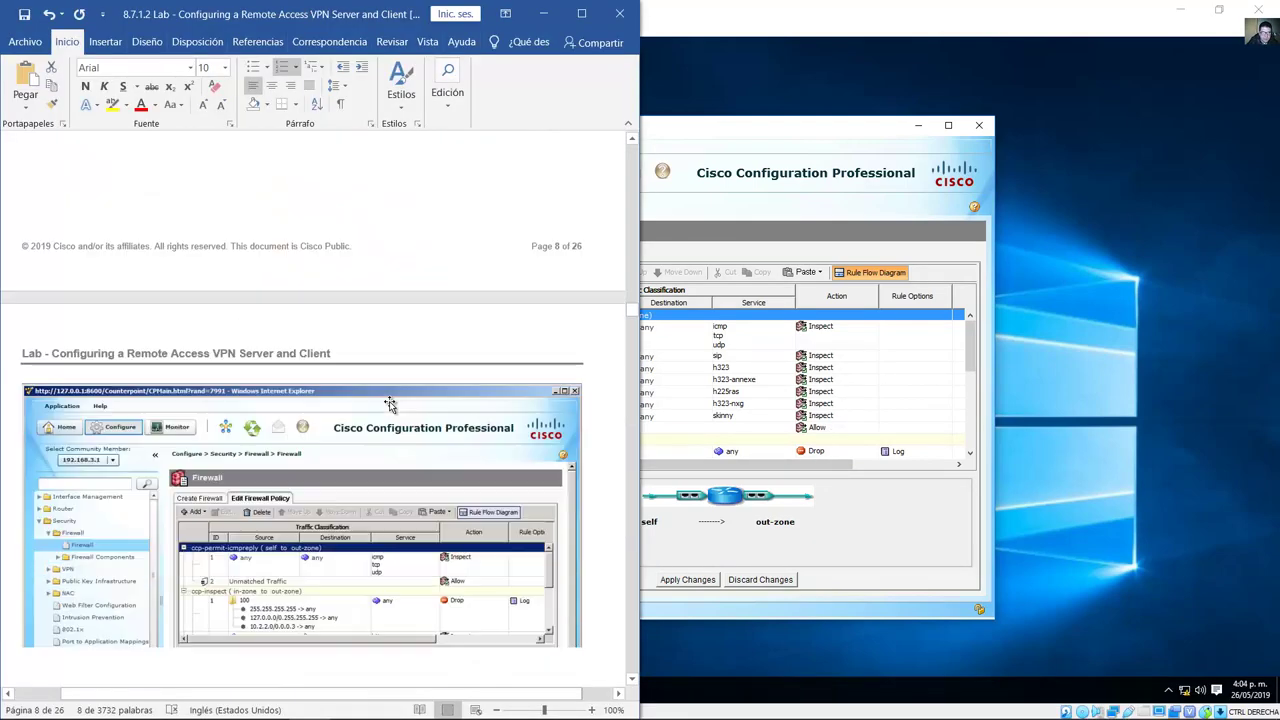
{"action": "scroll", "coordinate": [375, 404], "scroll_direction": "down", "scroll_amount": 1}
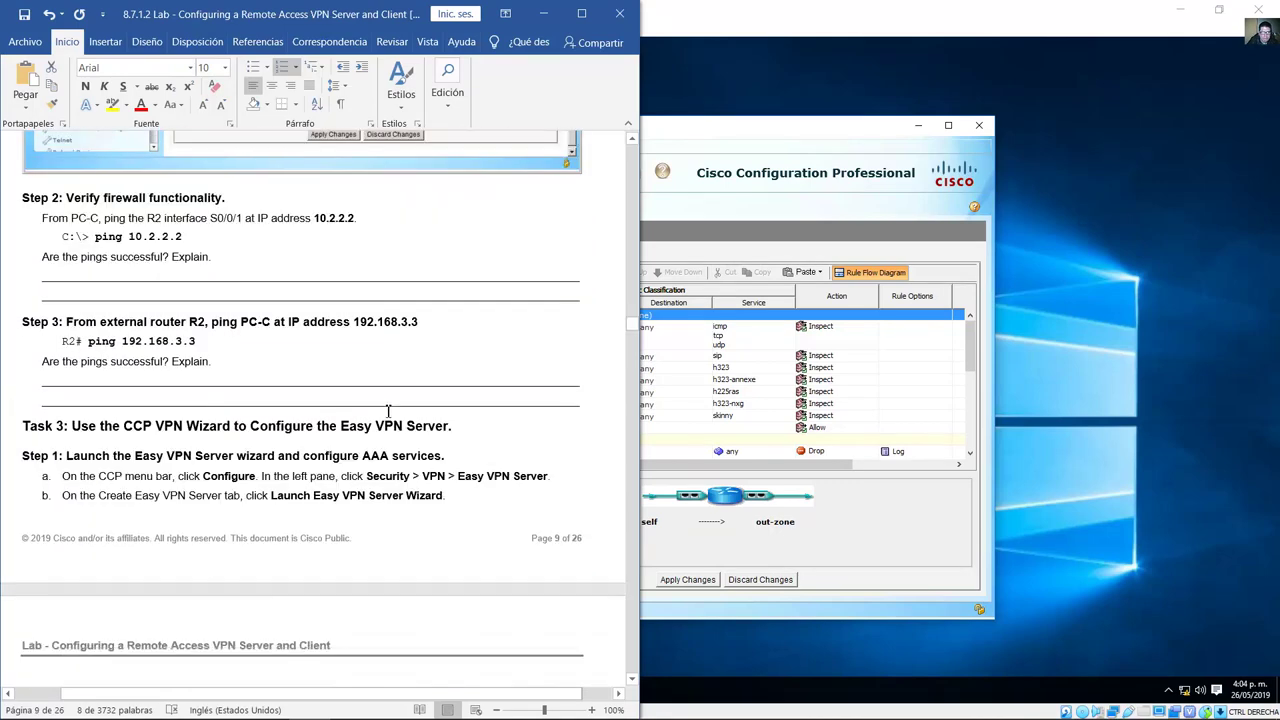
{"action": "left_click_drag", "start_coordinate": [80, 198], "coordinate": [227, 199]}
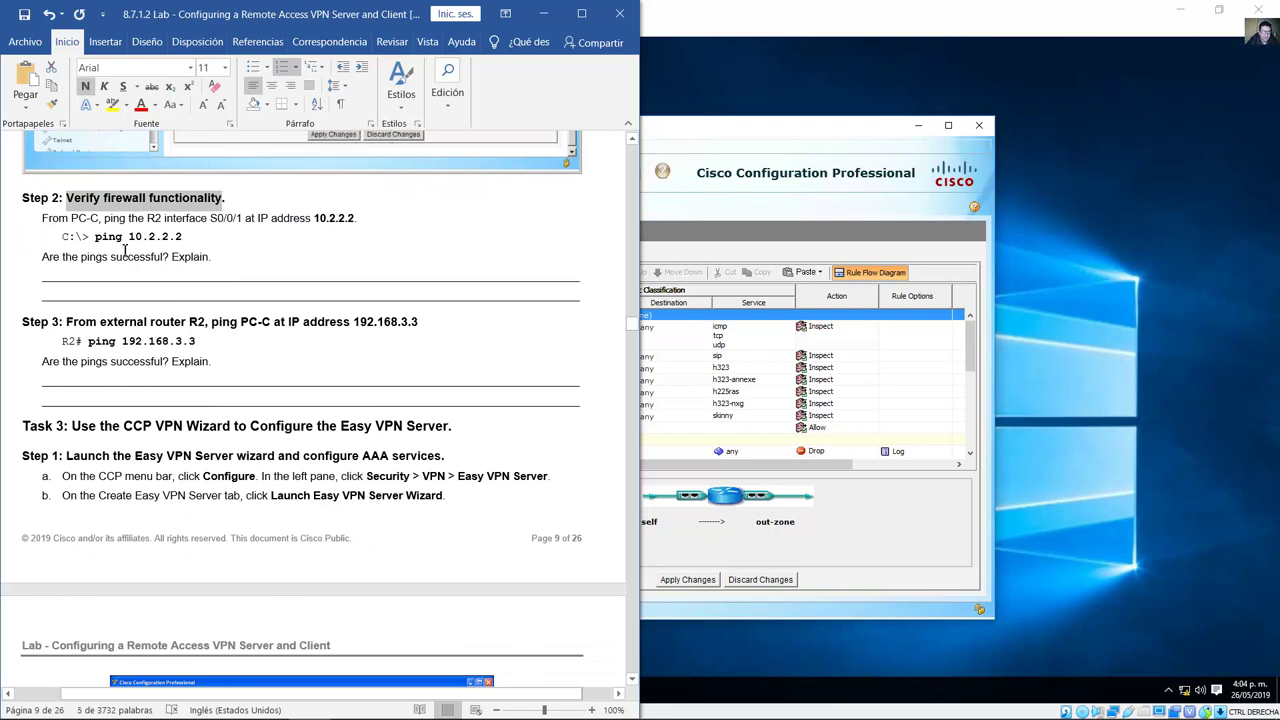
{"action": "left_click_drag", "start_coordinate": [42, 222], "coordinate": [258, 224]}
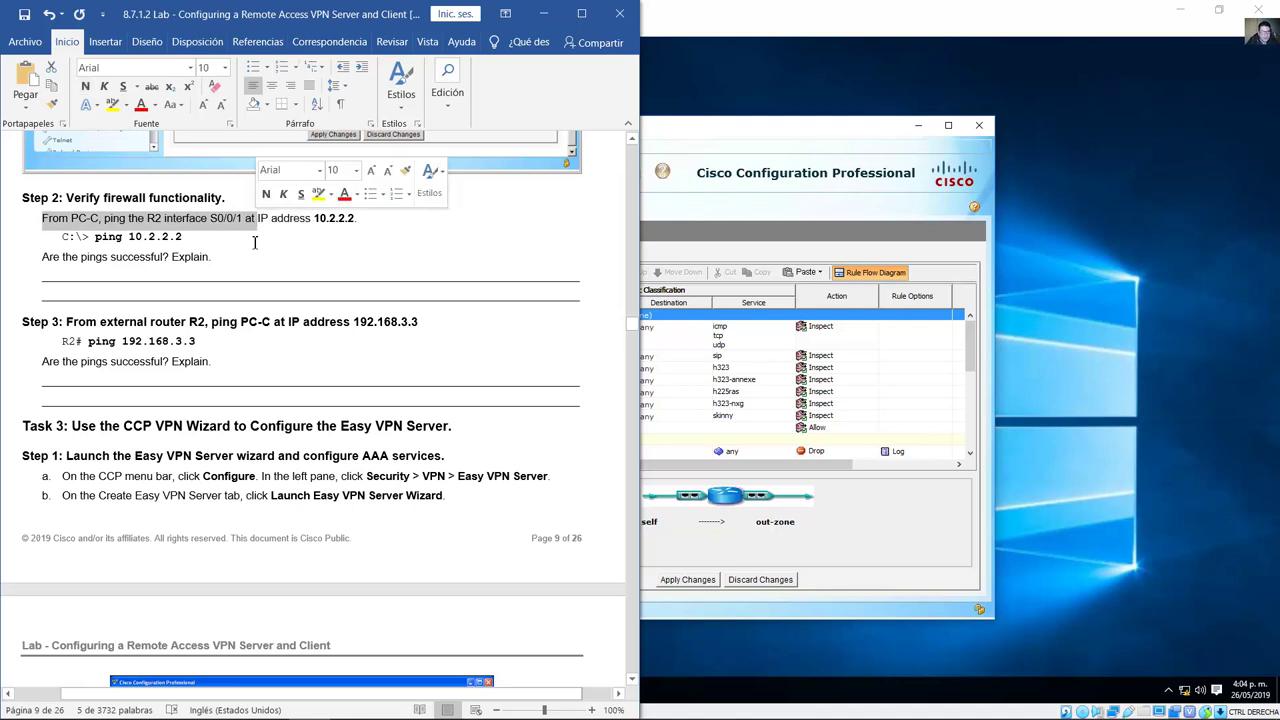
{"action": "left_click_drag", "start_coordinate": [633, 330], "coordinate": [632, 148]}
{"action": "scroll", "coordinate": [352, 470], "scroll_direction": "down", "scroll_amount": 3}
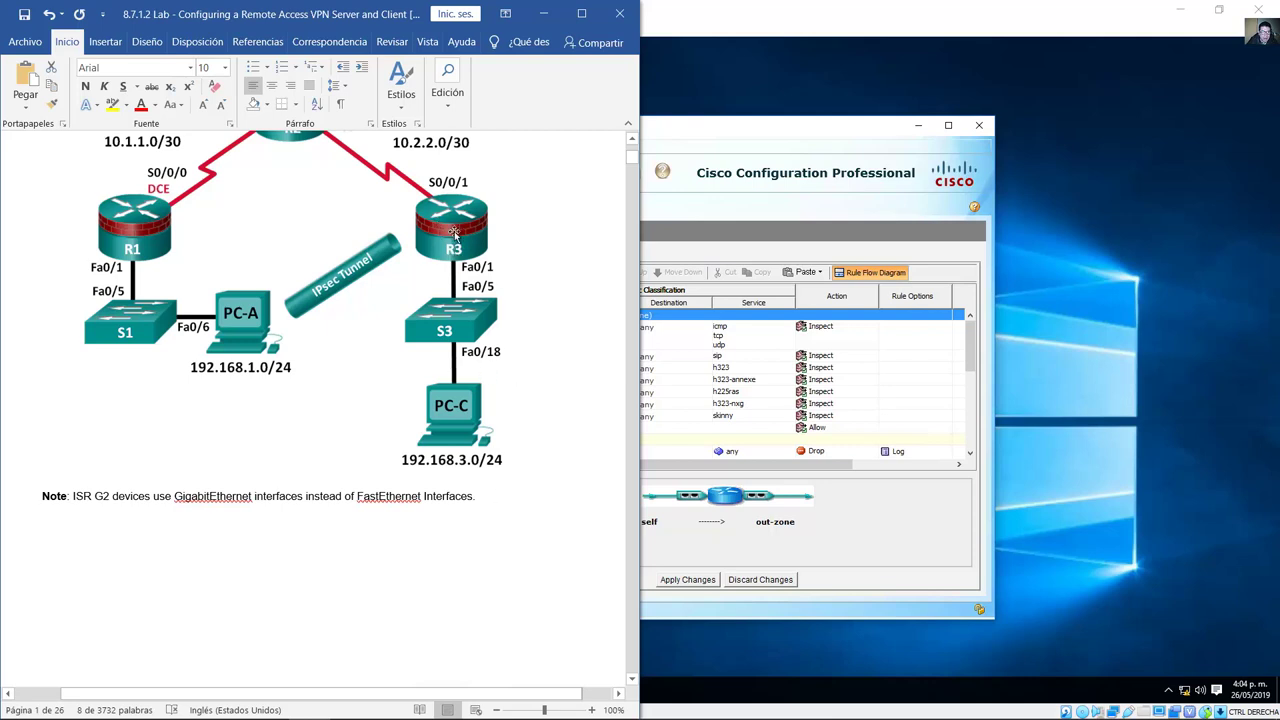
{"action": "left_click", "coordinate": [531, 251]}
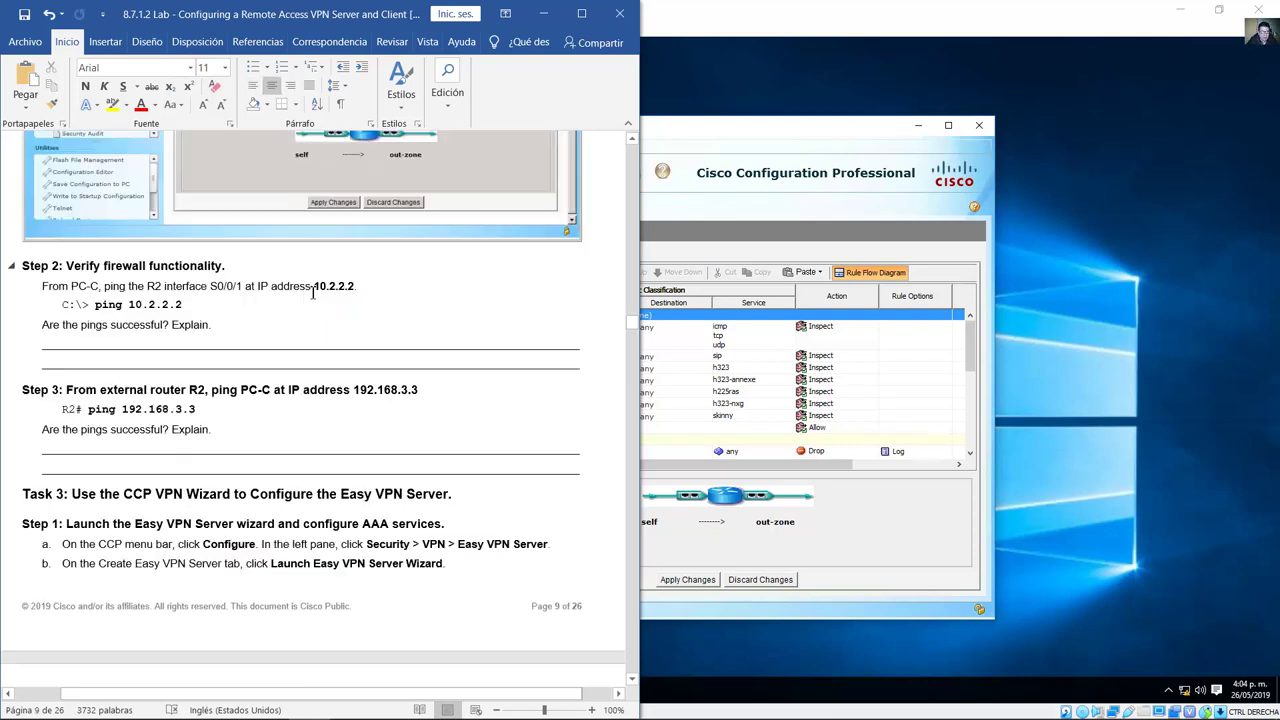
{"action": "left_click_drag", "start_coordinate": [147, 286], "coordinate": [244, 286]}
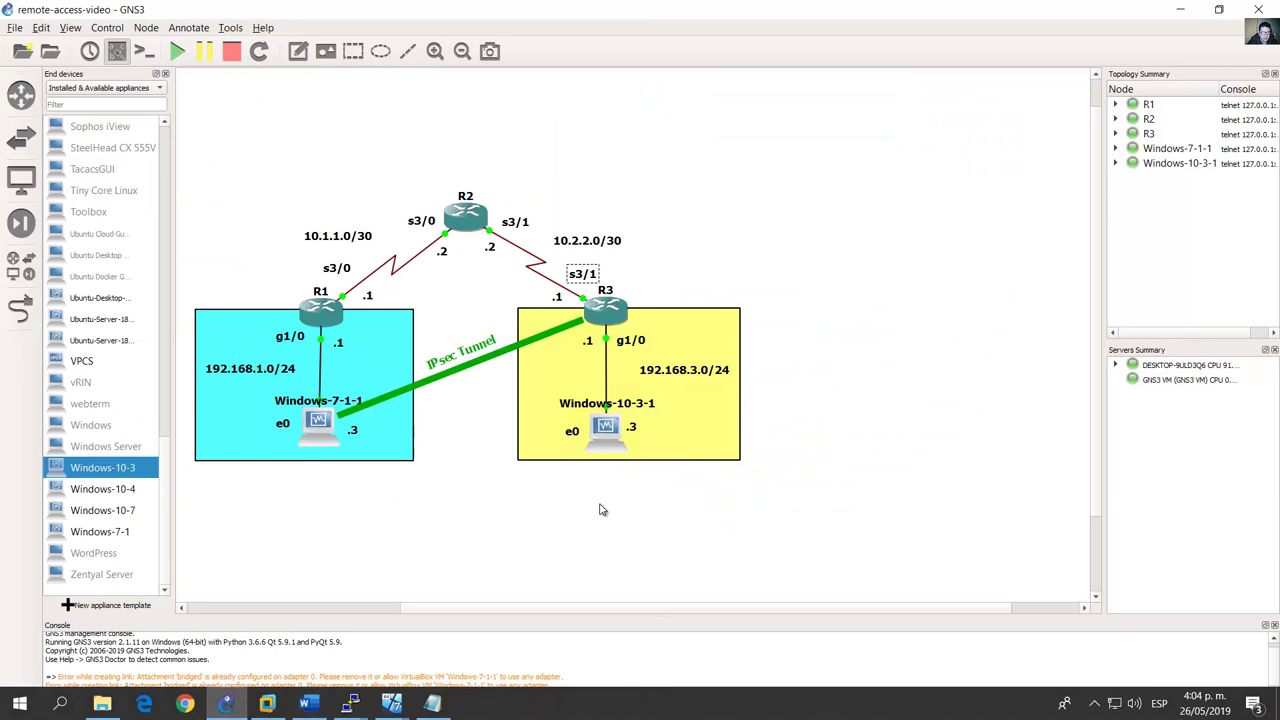
{"action": "left_click_drag", "start_coordinate": [655, 528], "coordinate": [570, 400]}
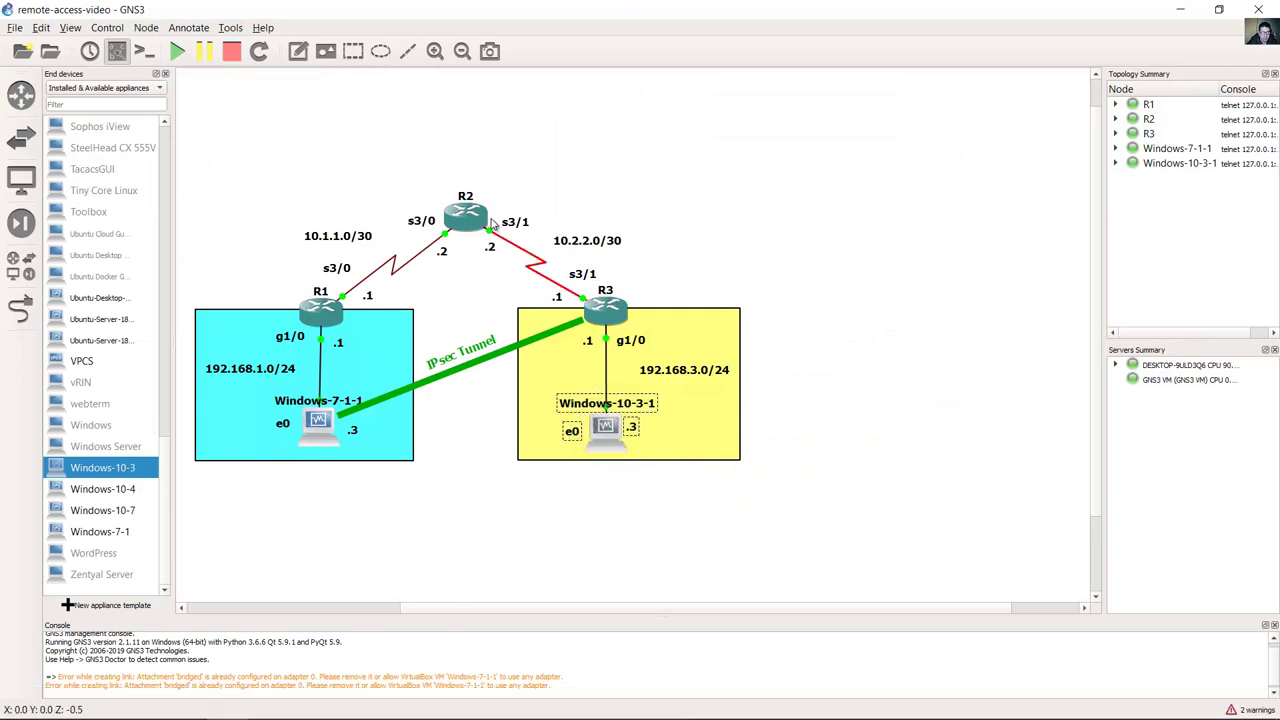
{"action": "left_click_drag", "start_coordinate": [518, 231], "coordinate": [575, 250]}
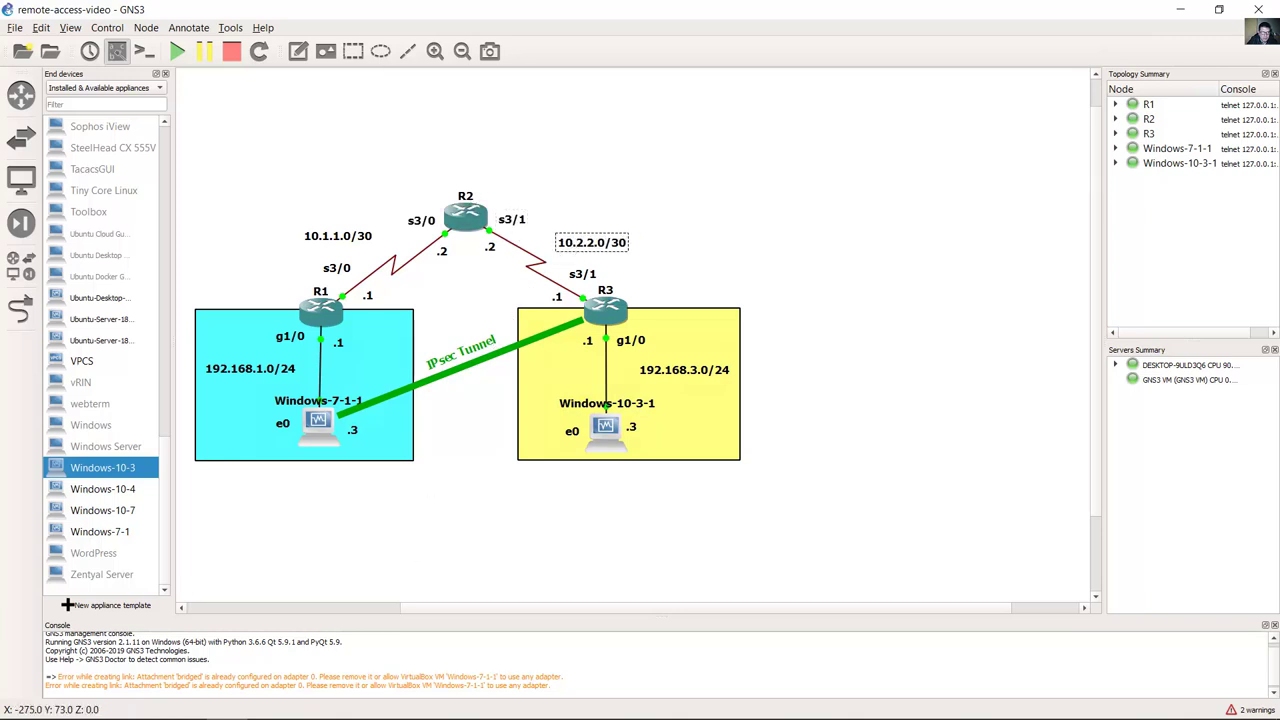
{"action": "left_click", "coordinate": [303, 708]}
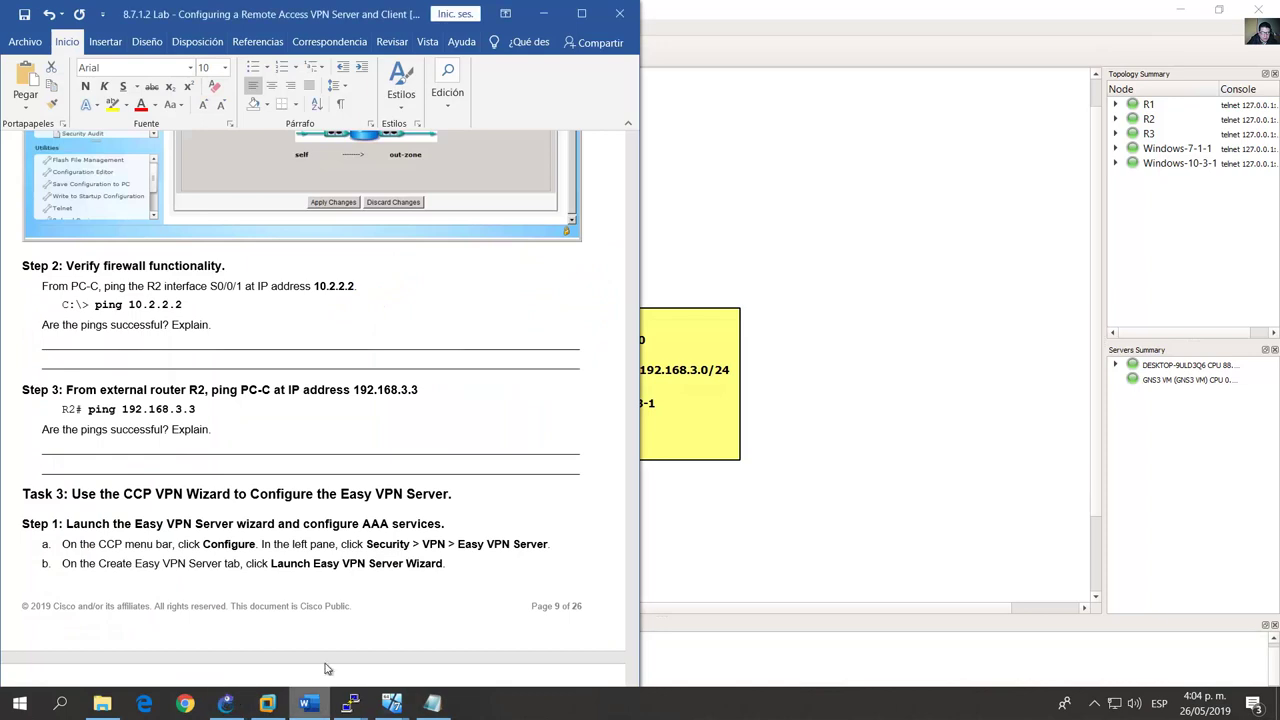
{"action": "double_click", "coordinate": [337, 289]}
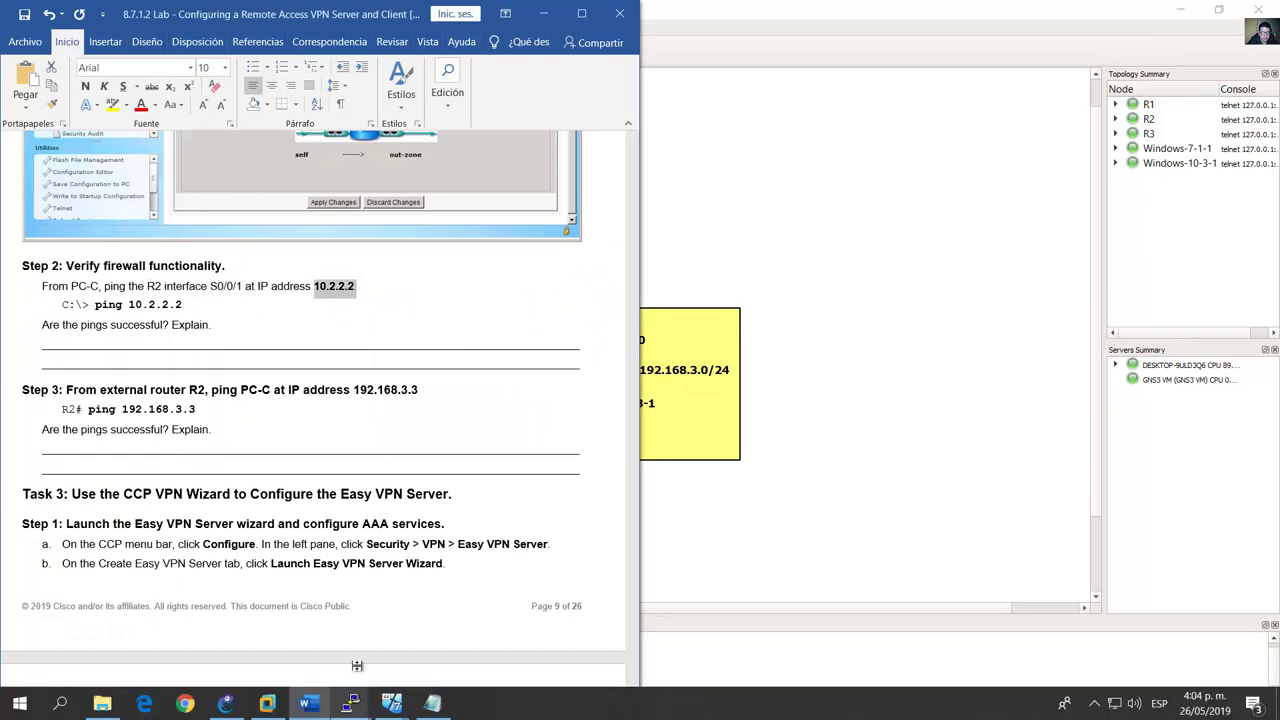
{"action": "left_click", "coordinate": [391, 704]}
Step: Ping 10.2.2.2 from the Windows-10-3 VM's command prompt
{"action": "left_click", "coordinate": [511, 645]}
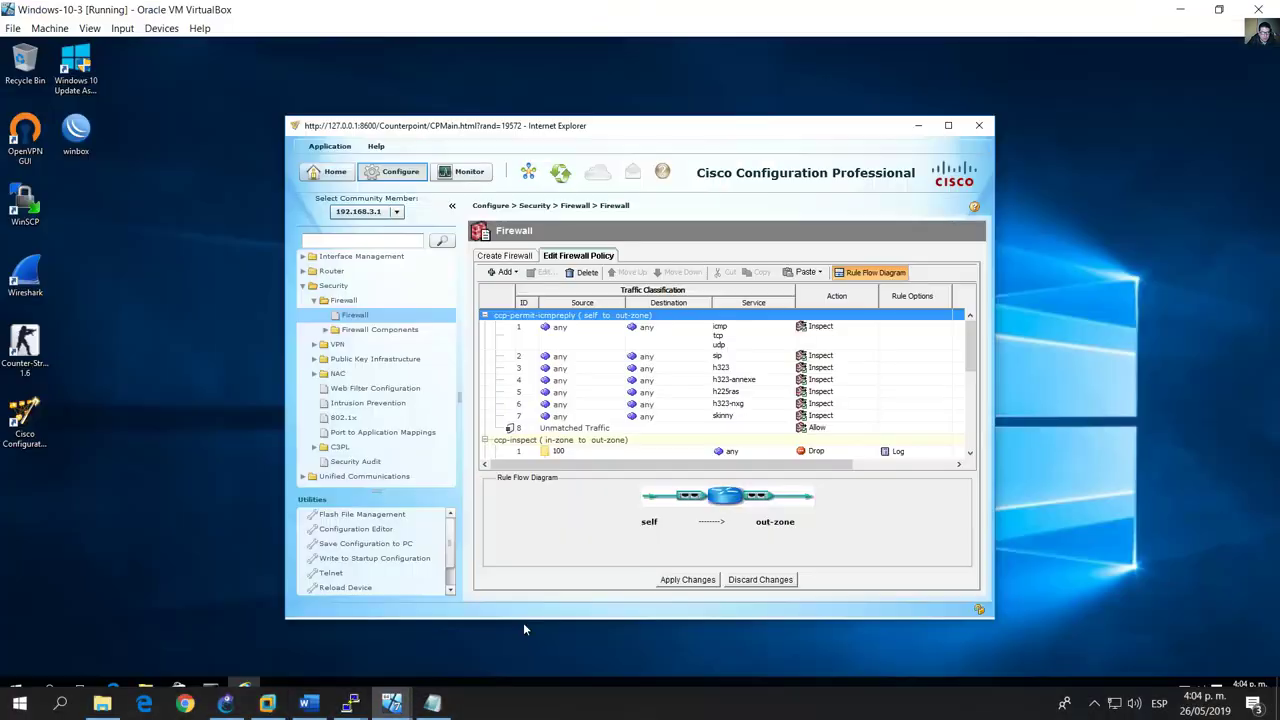
{"action": "key", "text": "alt+Tab"}
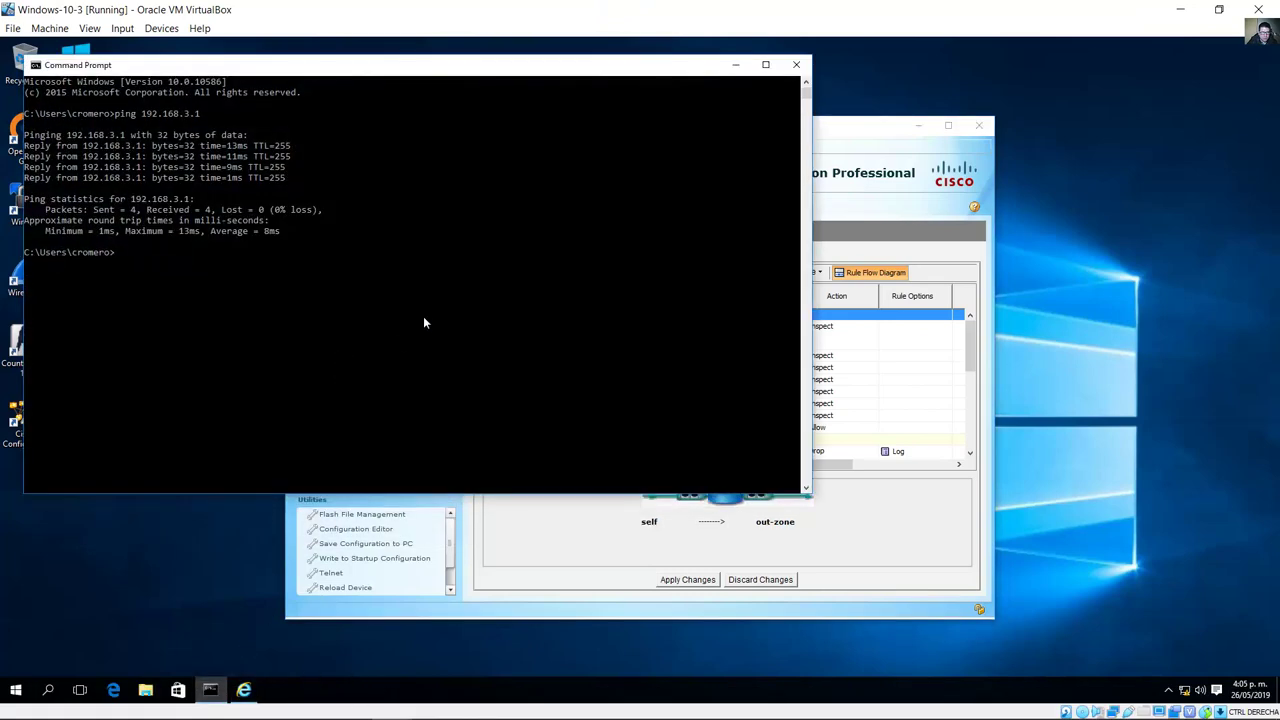
{"action": "left_click", "coordinate": [423, 316]}
{"action": "type", "text": "ping 10.2.2.2"}
{"action": "key", "text": "Return"}
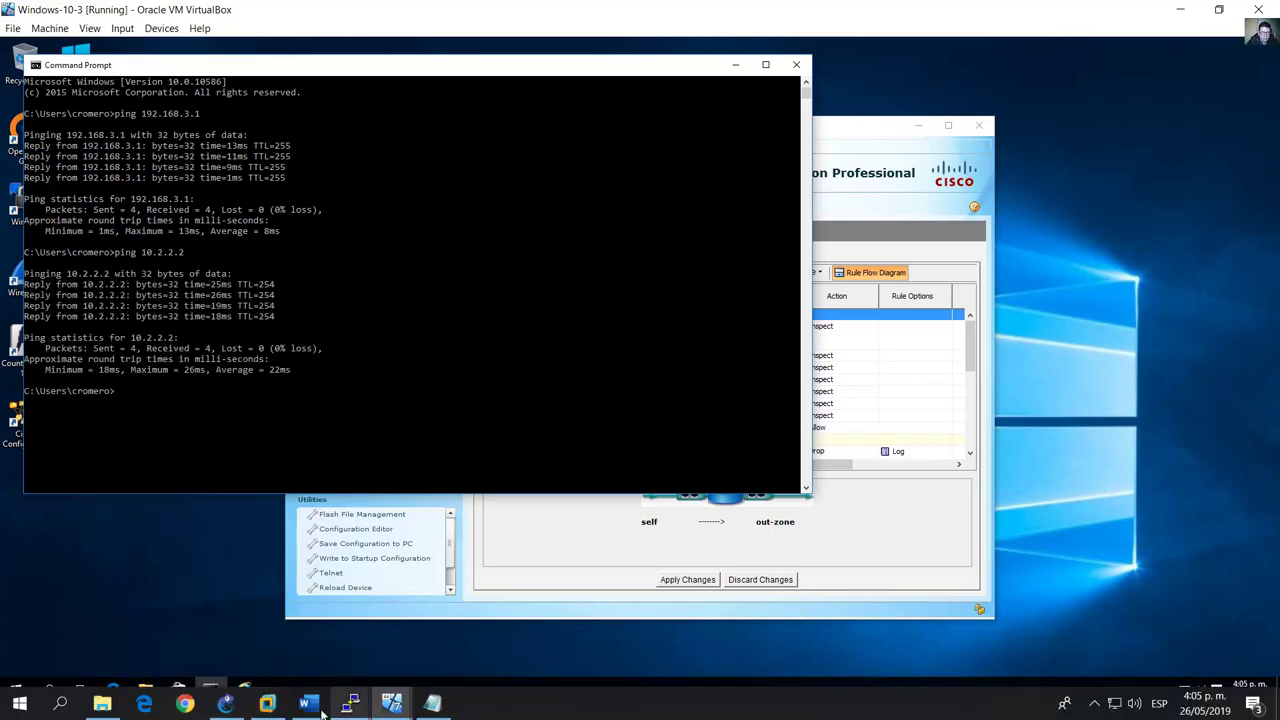
Step: Highlight the lab guide's ping-success question and the Step 3 instruction to ping 192.168.3.3 from R2
{"action": "left_click", "coordinate": [308, 703]}
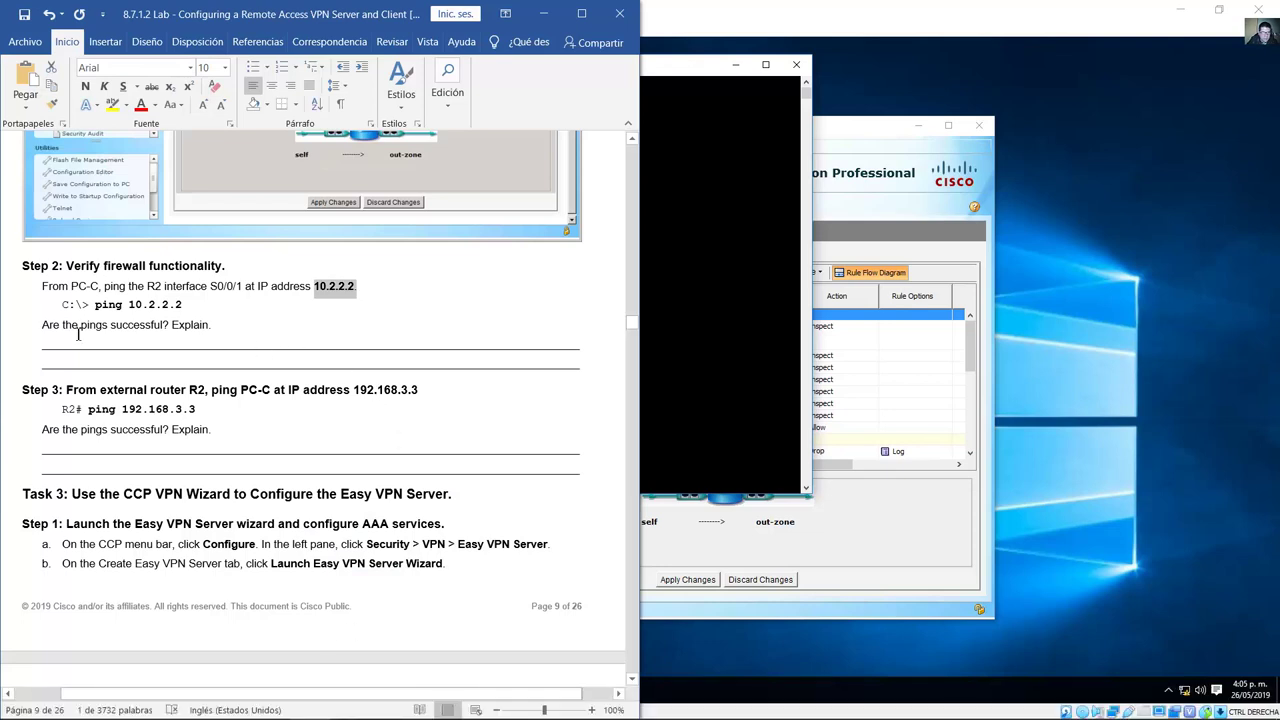
{"action": "left_click_drag", "start_coordinate": [43, 327], "coordinate": [161, 333]}
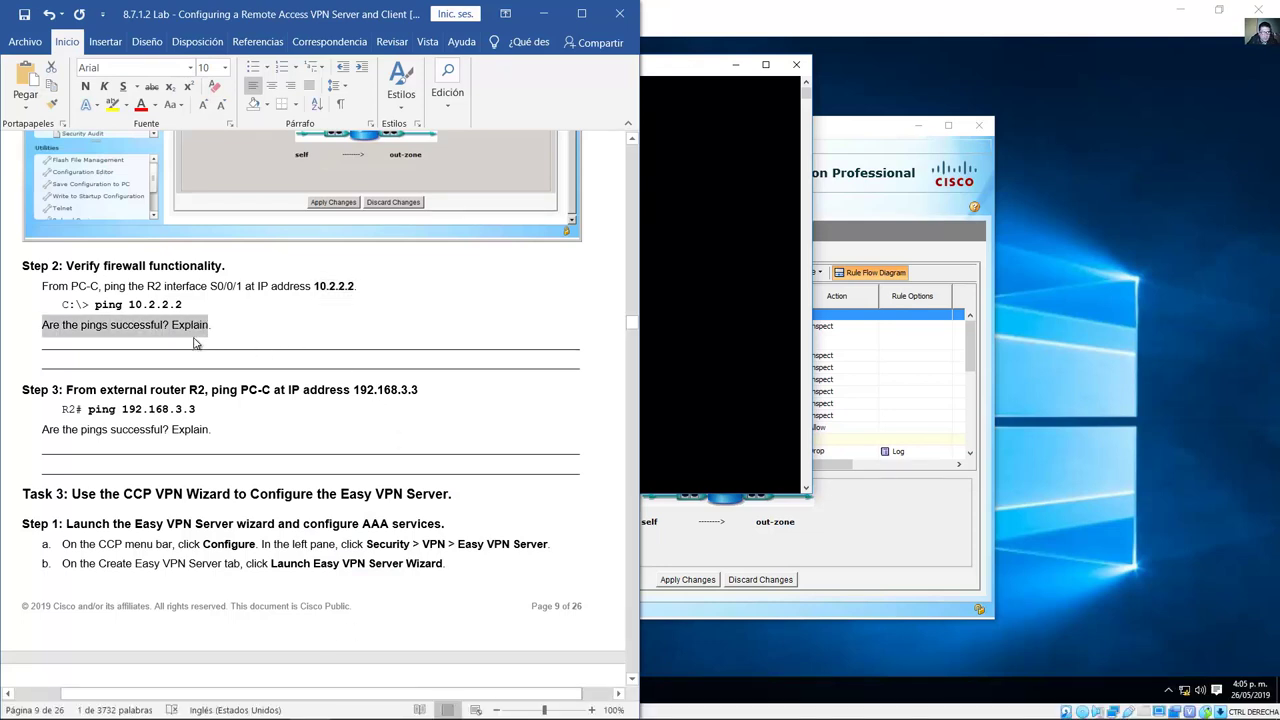
{"action": "triple_click", "coordinate": [193, 365]}
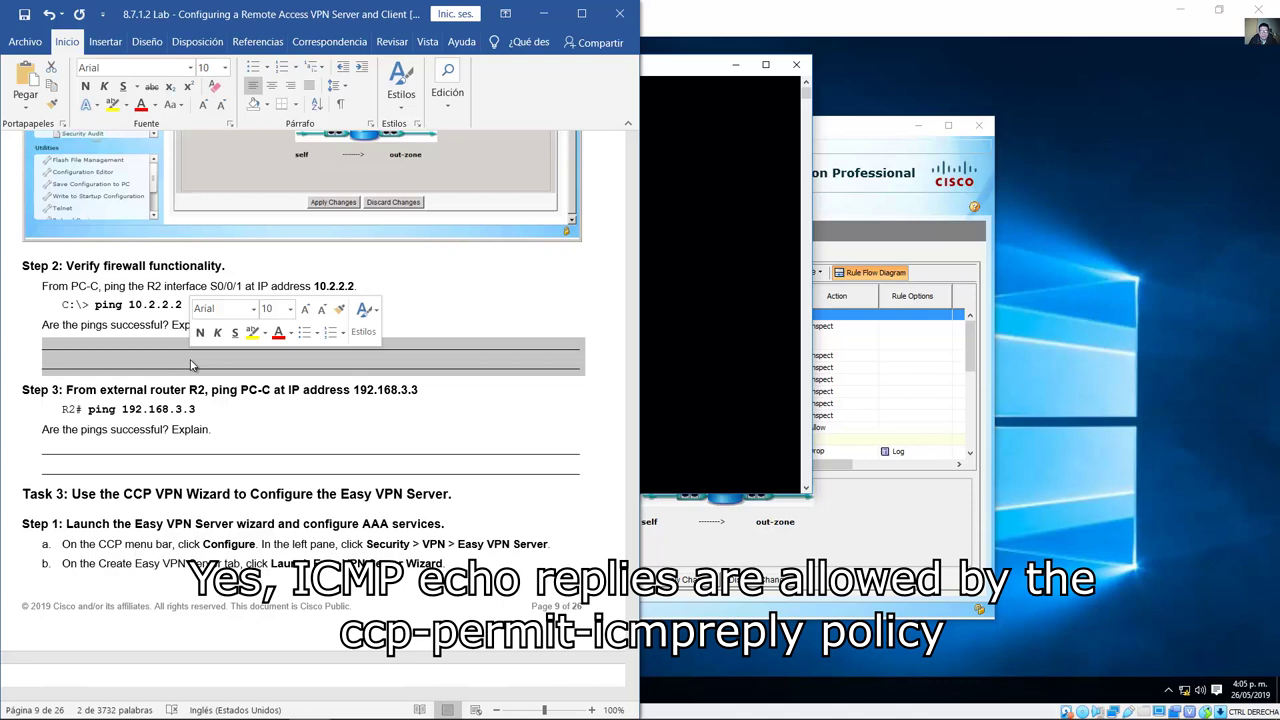
{"action": "left_click", "coordinate": [67, 392]}
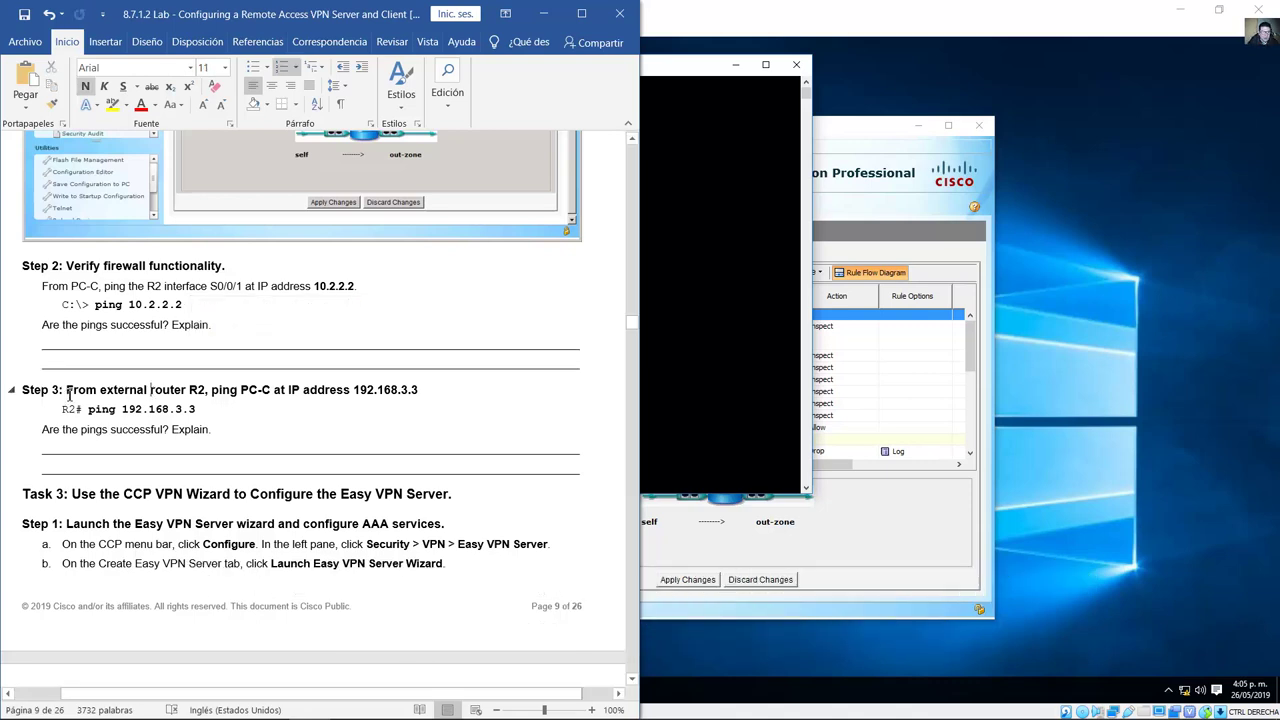
{"action": "left_click_drag", "start_coordinate": [108, 397], "coordinate": [427, 397]}
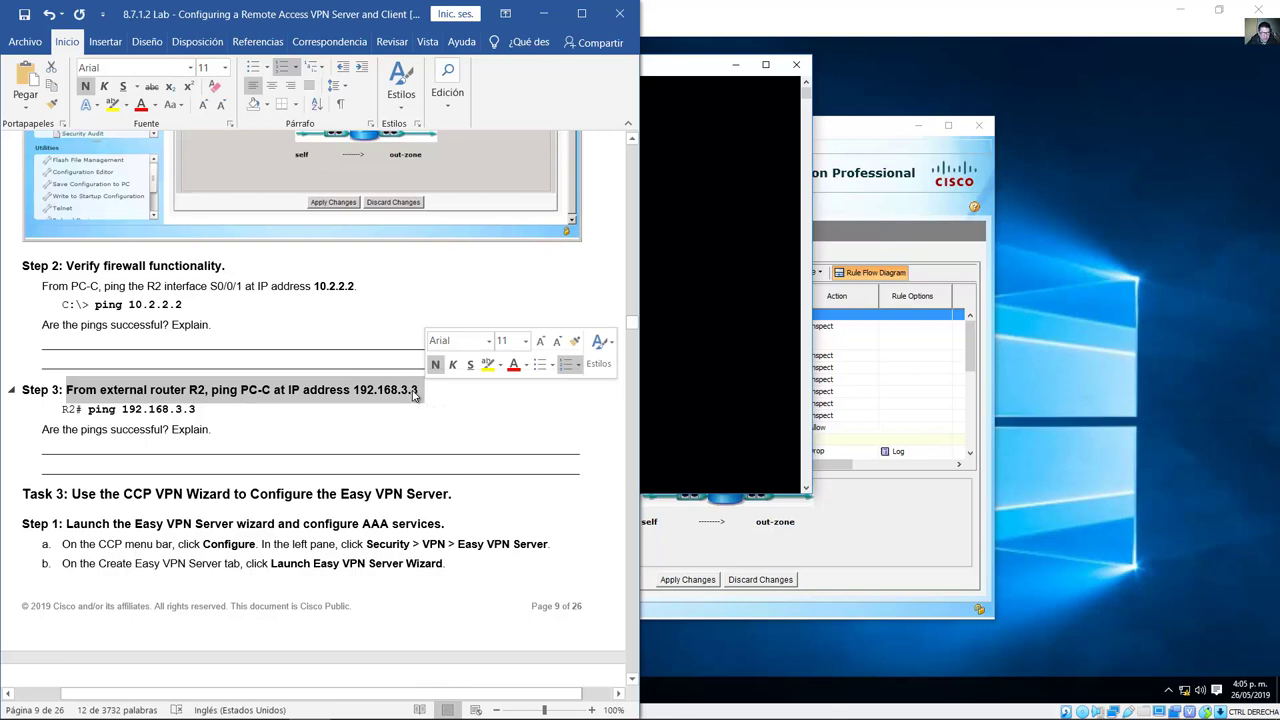
{"action": "mouse_move", "coordinate": [432, 705]}
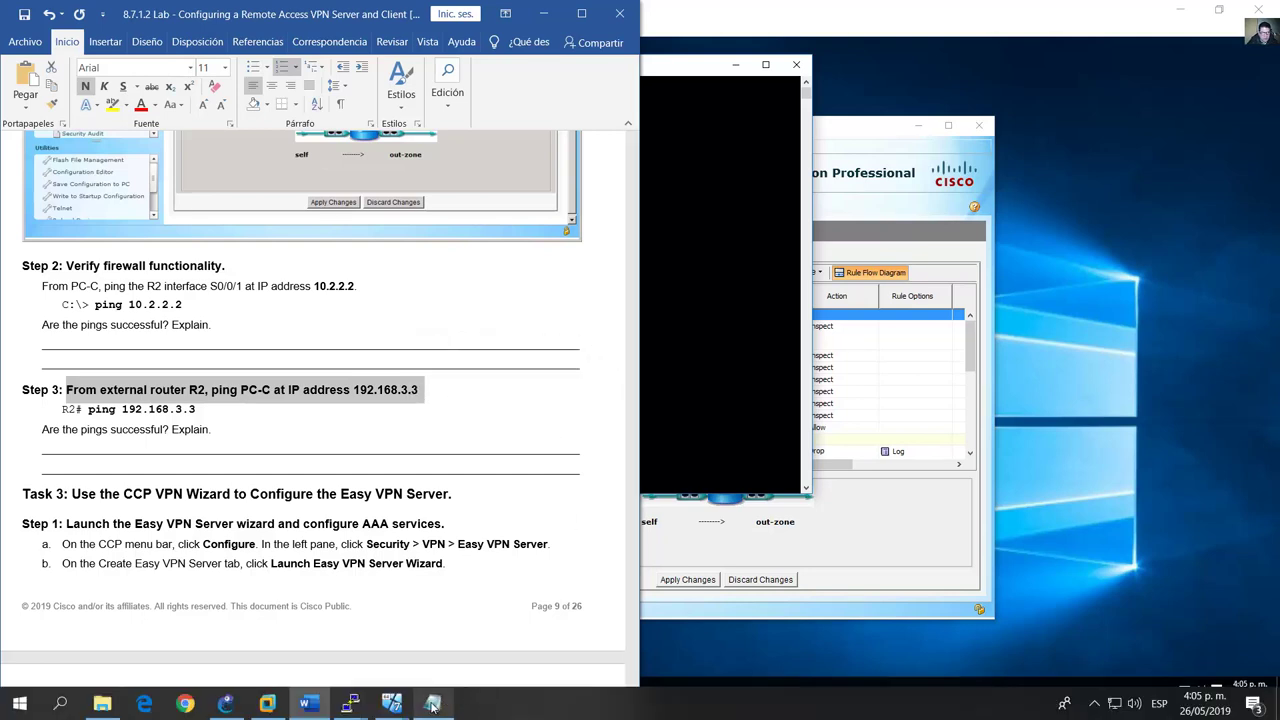
{"action": "left_click", "coordinate": [391, 706]}
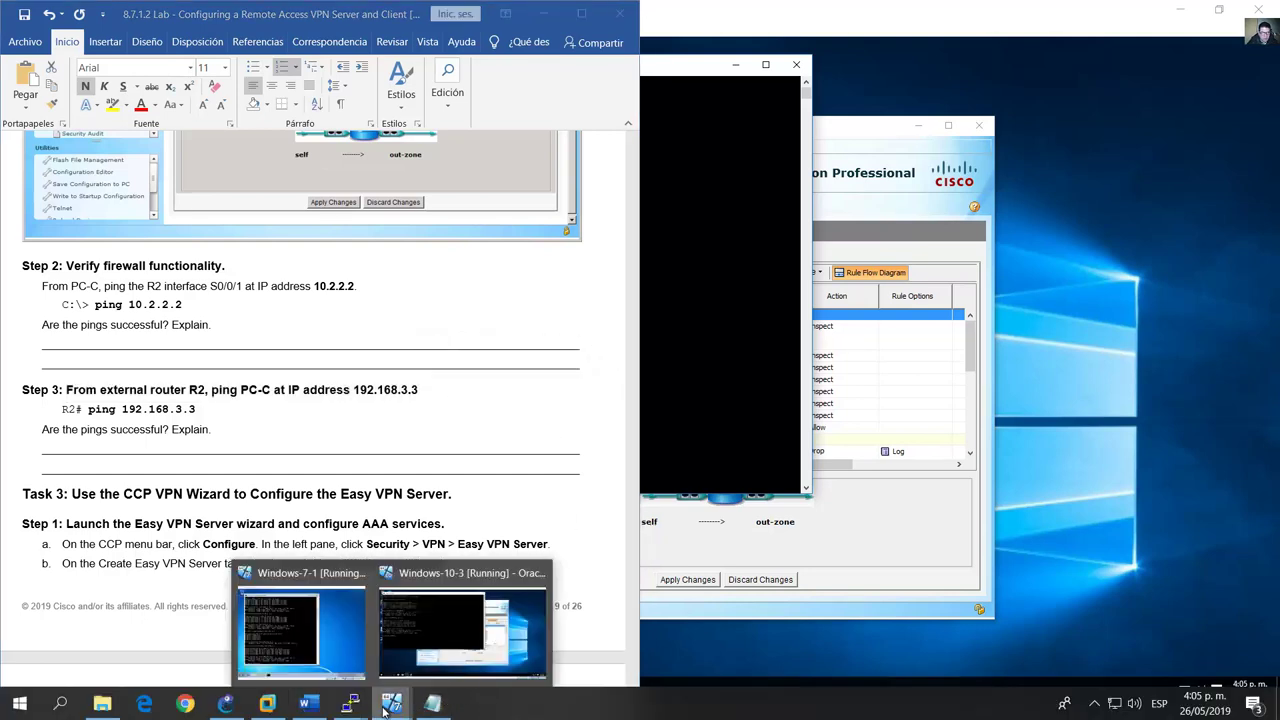
Step: On R2, leave configuration mode with end and ping PC-C at 192.168.3.3
{"action": "mouse_move", "coordinate": [350, 705]}
{"action": "left_click", "coordinate": [340, 645]}
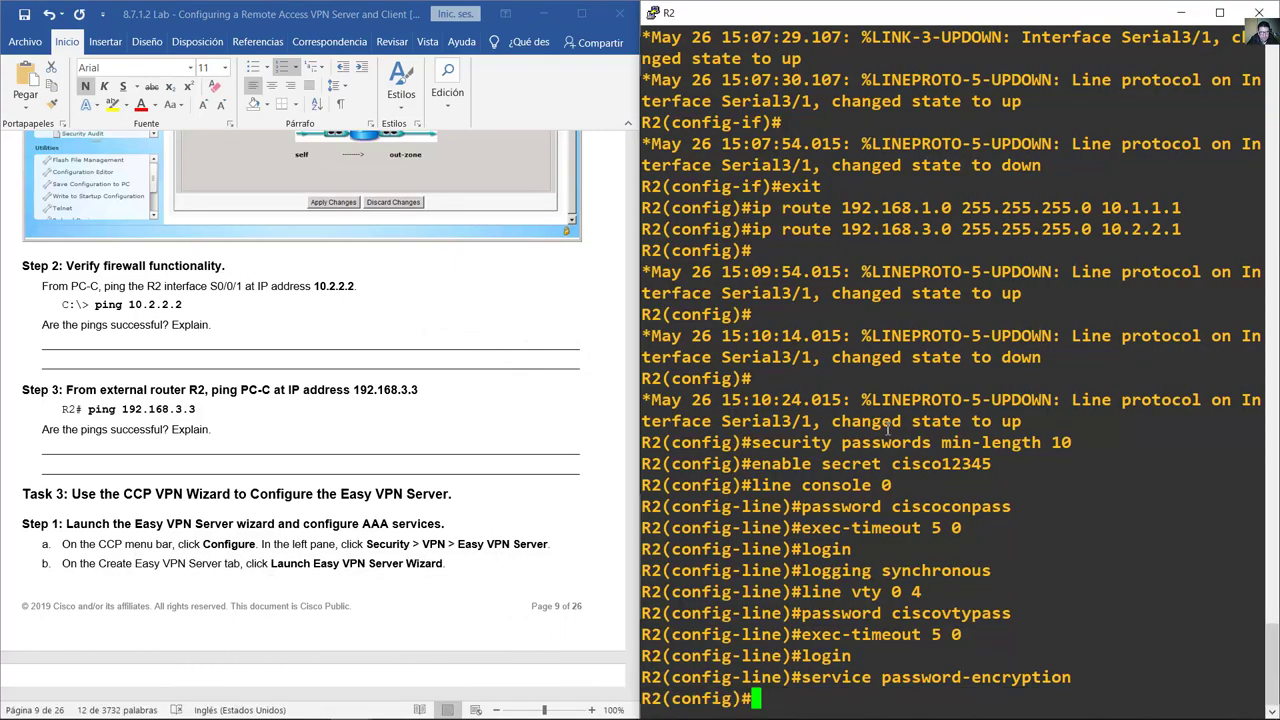
{"action": "type", "text": "end"}
{"action": "key", "text": "Return"}
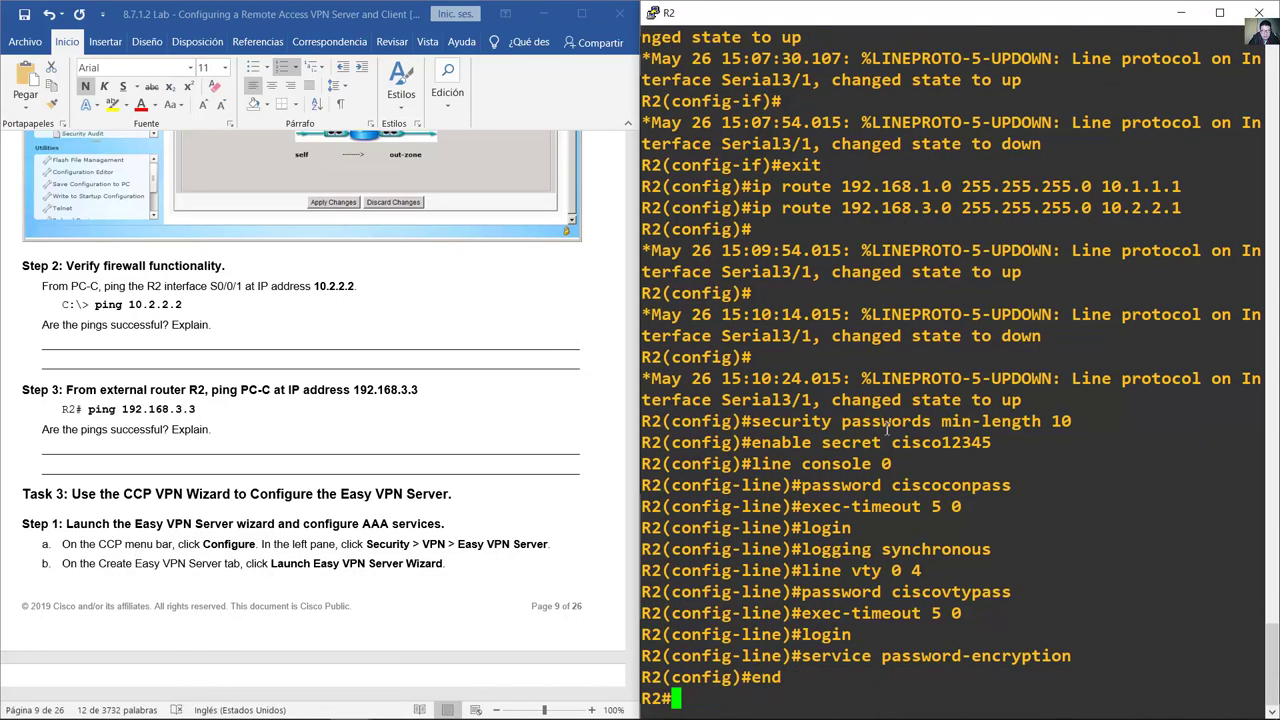
{"action": "type", "text": "ping "}
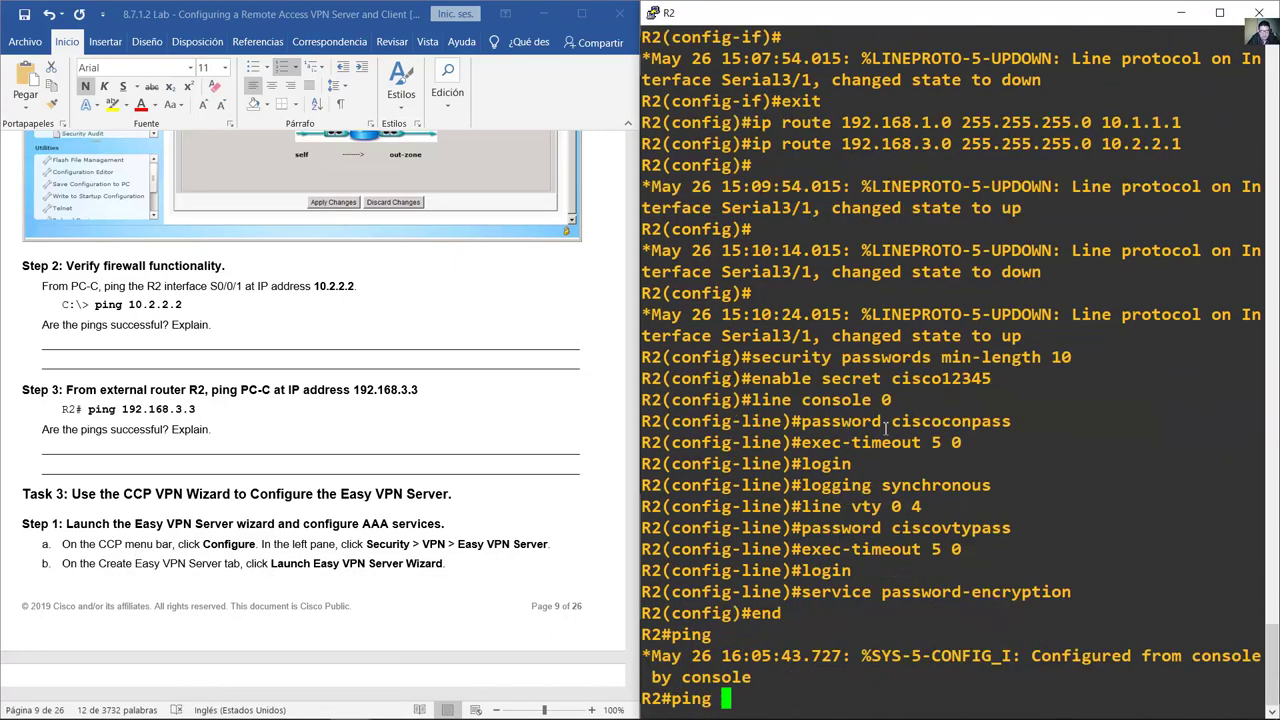
{"action": "type", "text": "192.1"}
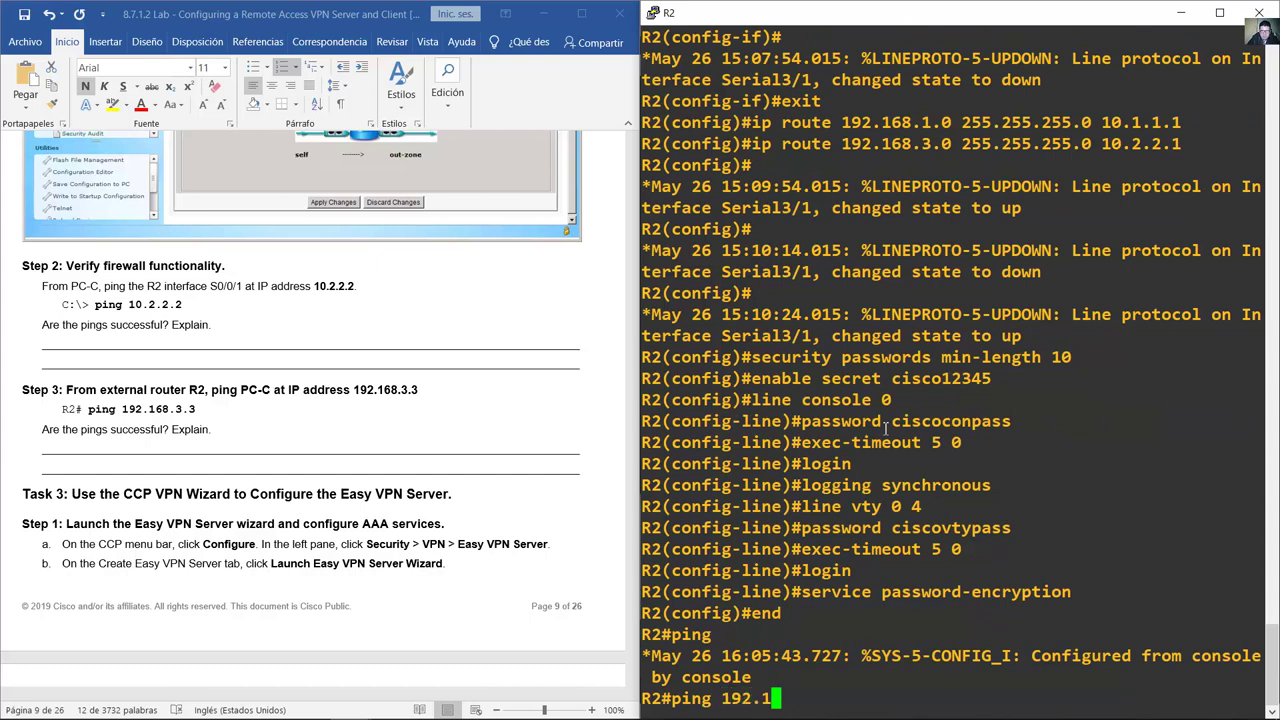
{"action": "type", "text": "68.3.3"}
{"action": "key", "text": "Return"}
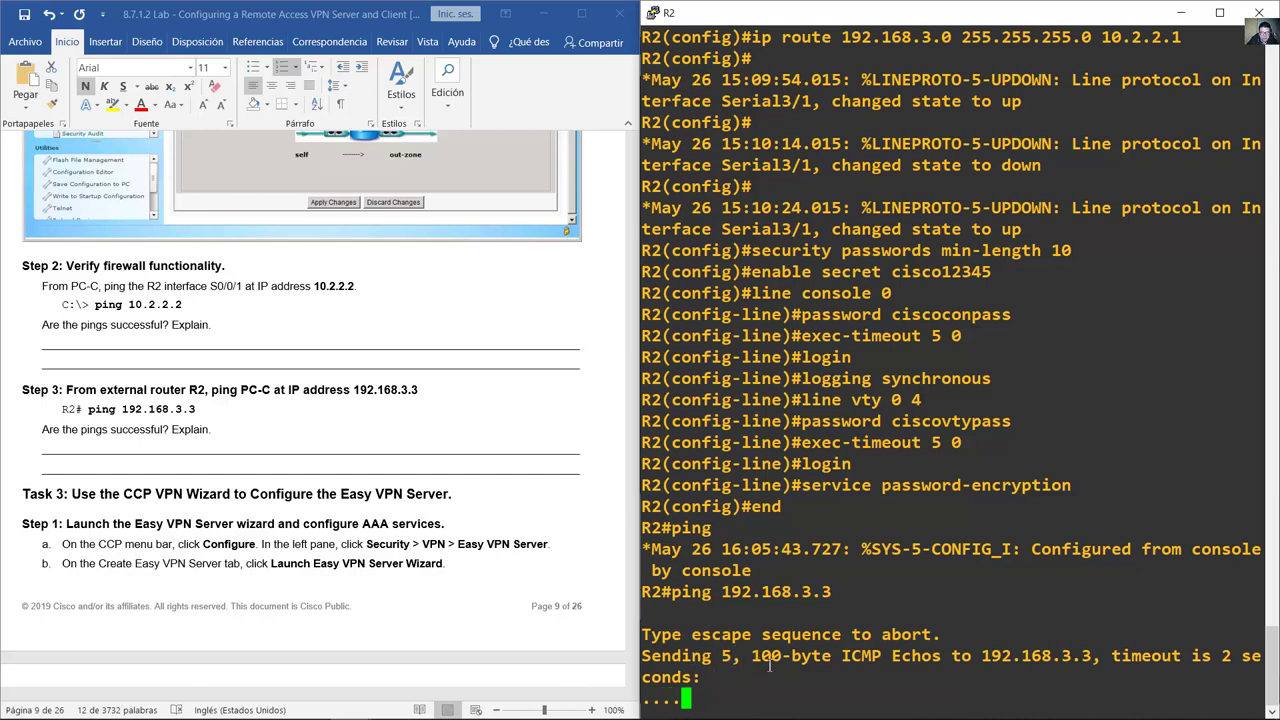
Step: Rerun the 192.168.3.3 ping from the Windows-7-1 command prompt; it now times out with 100% loss
{"action": "mouse_move", "coordinate": [350, 708]}
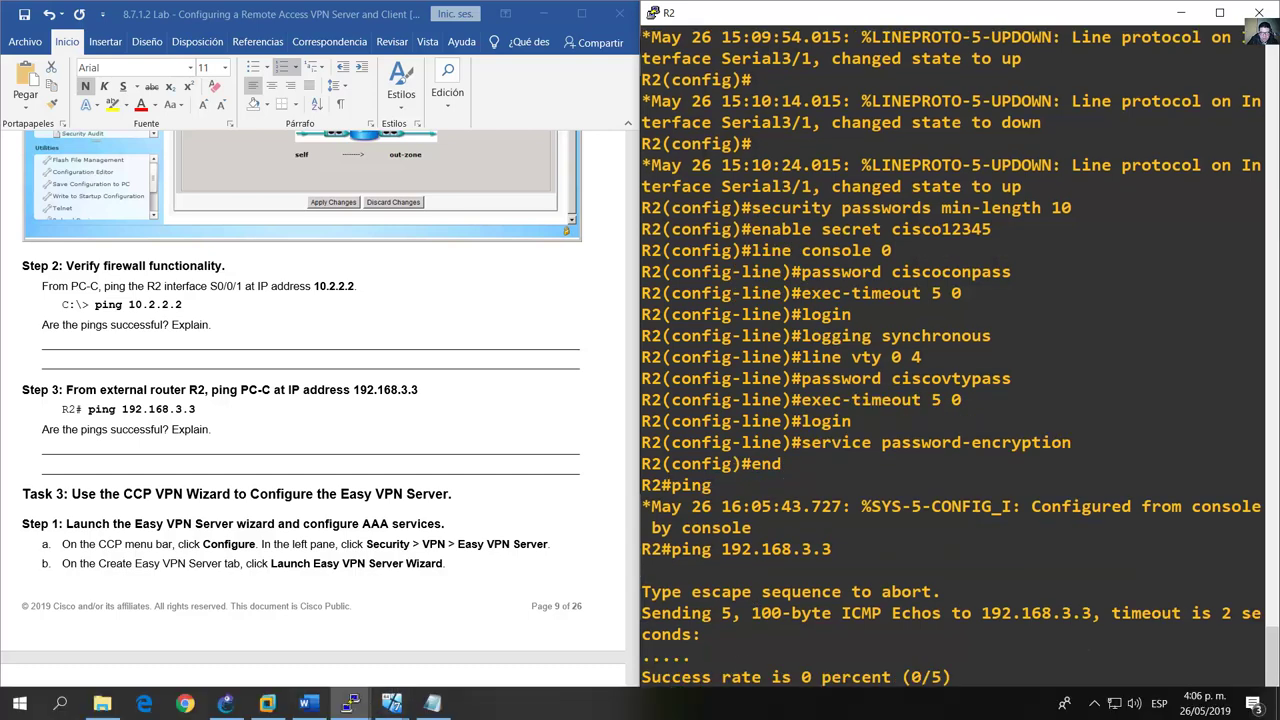
{"action": "left_click", "coordinate": [362, 708]}
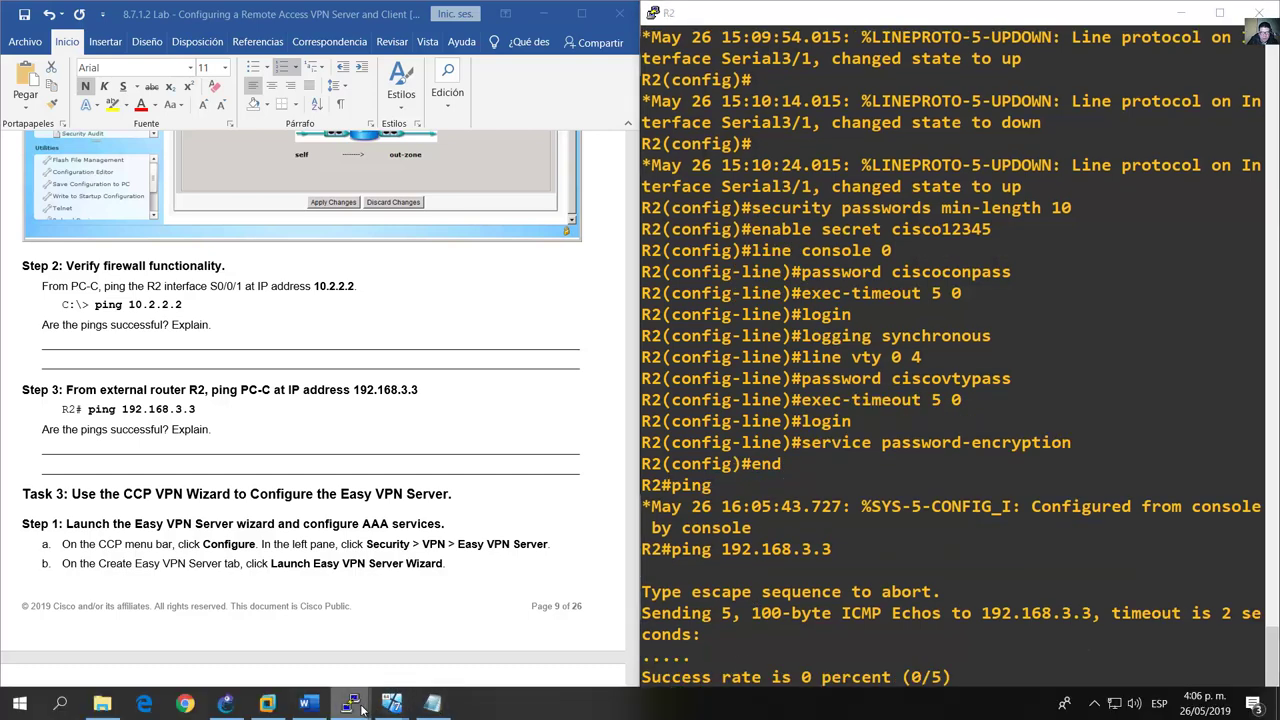
{"action": "left_click", "coordinate": [391, 706]}
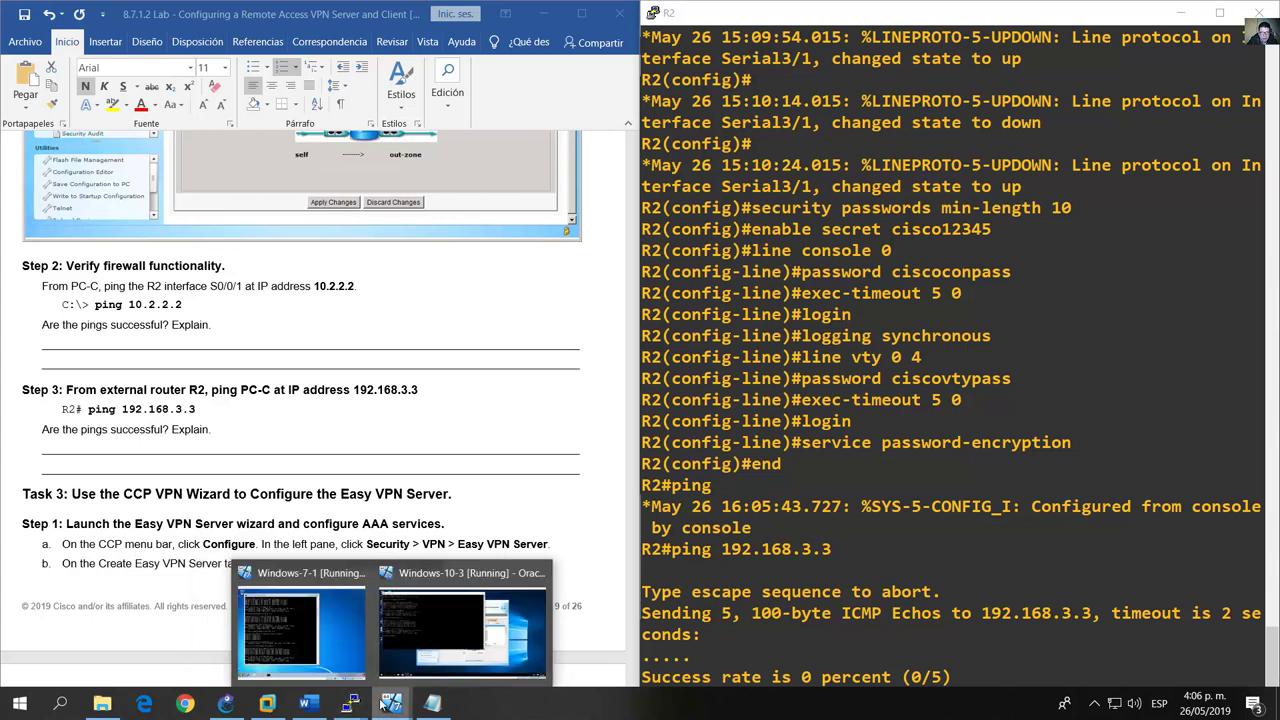
{"action": "left_click", "coordinate": [230, 705]}
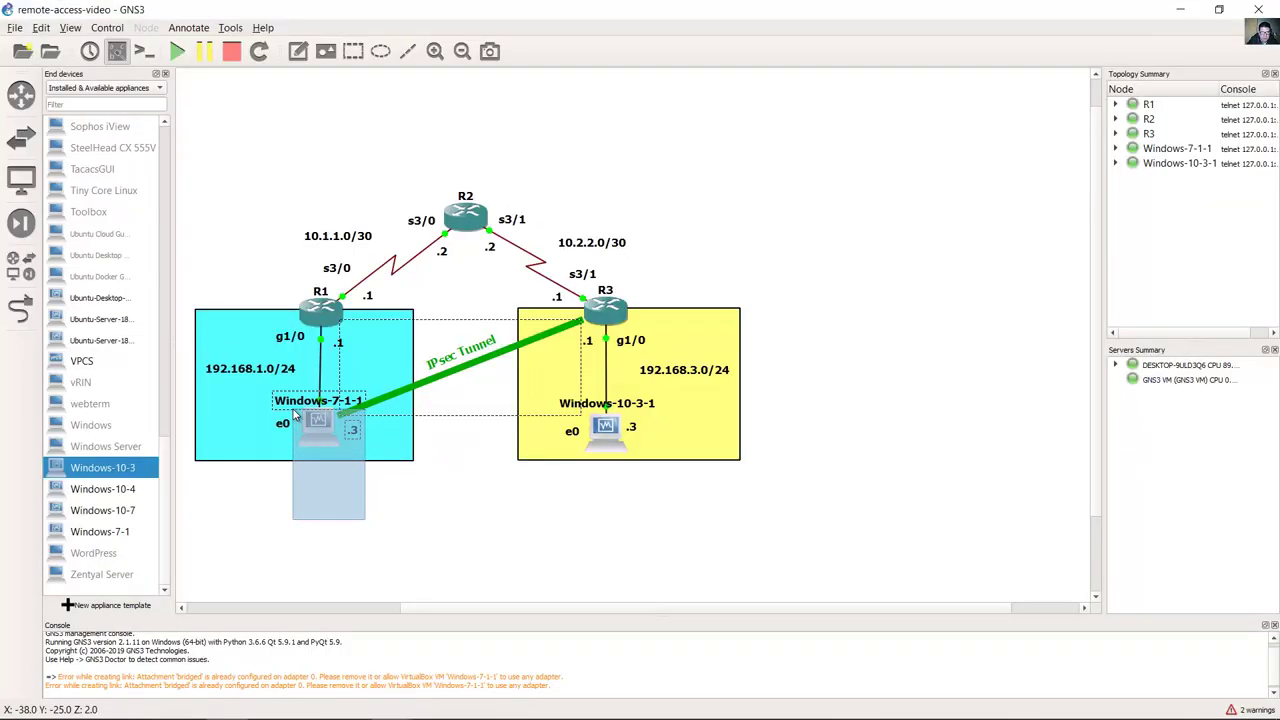
{"action": "left_click", "coordinate": [605, 426]}
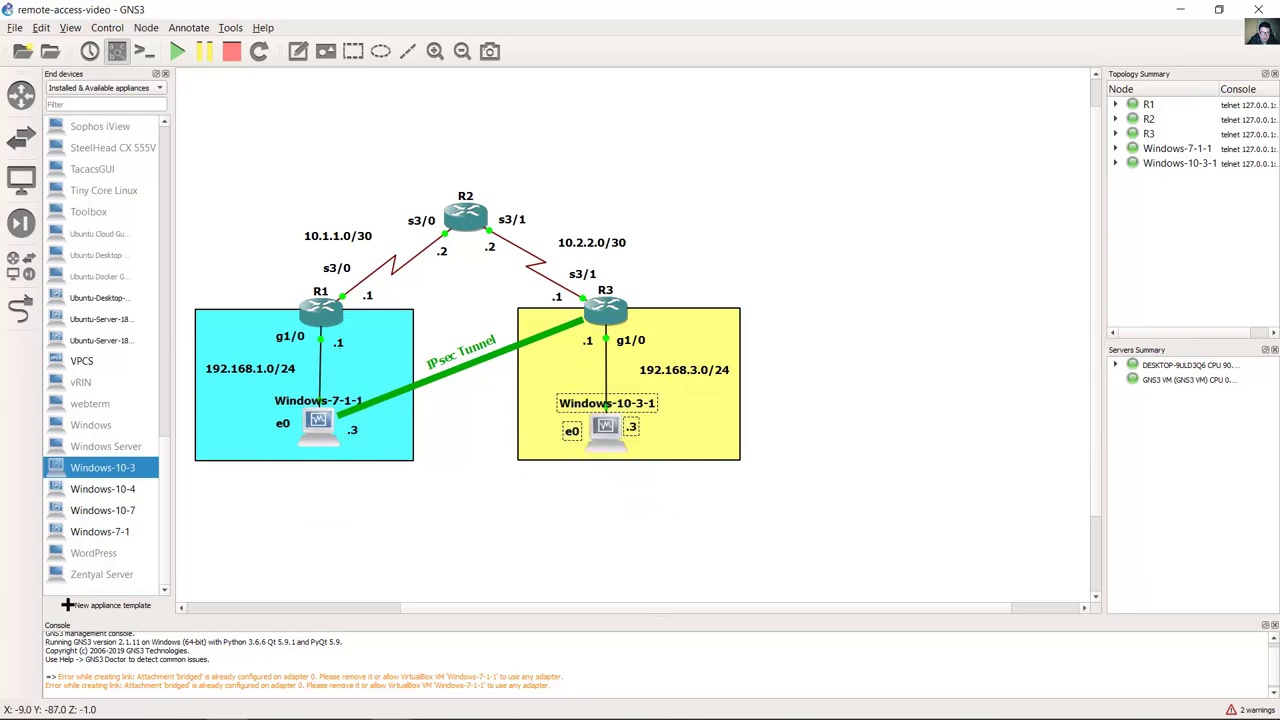
{"action": "mouse_move", "coordinate": [393, 705]}
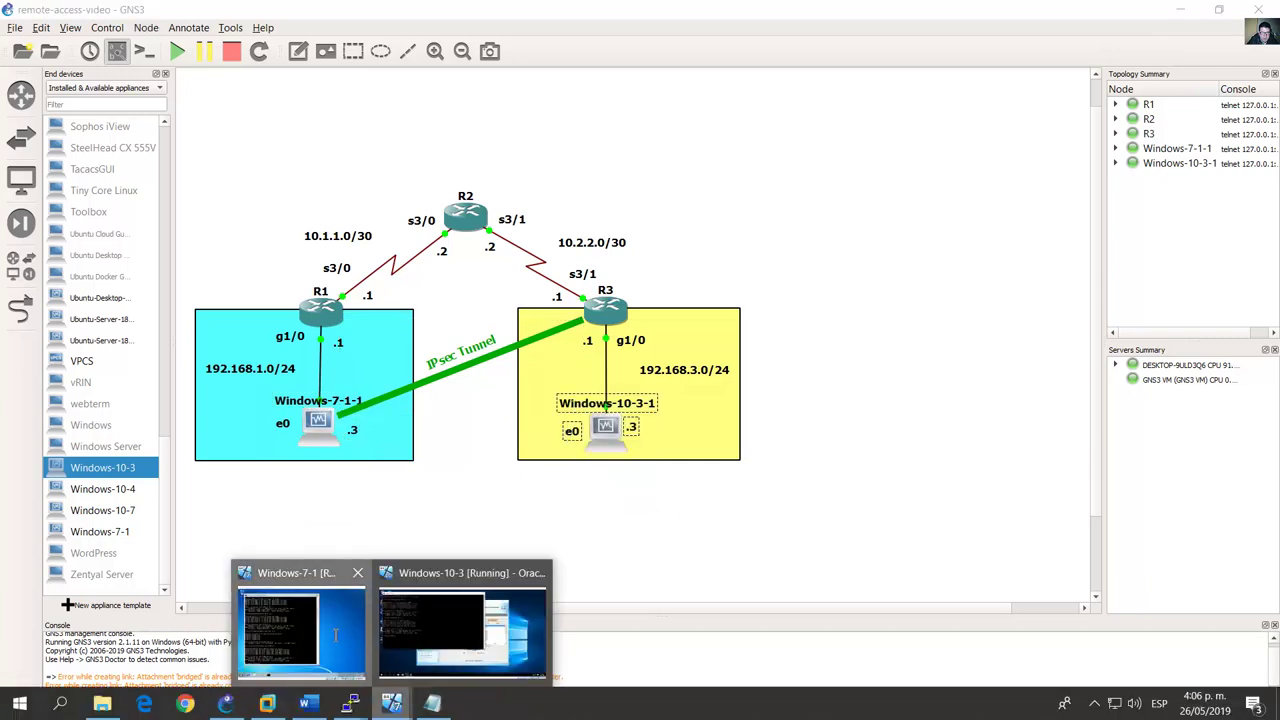
{"action": "left_click", "coordinate": [298, 625]}
{"action": "key", "text": "Up"}
{"action": "key", "text": "Return"}
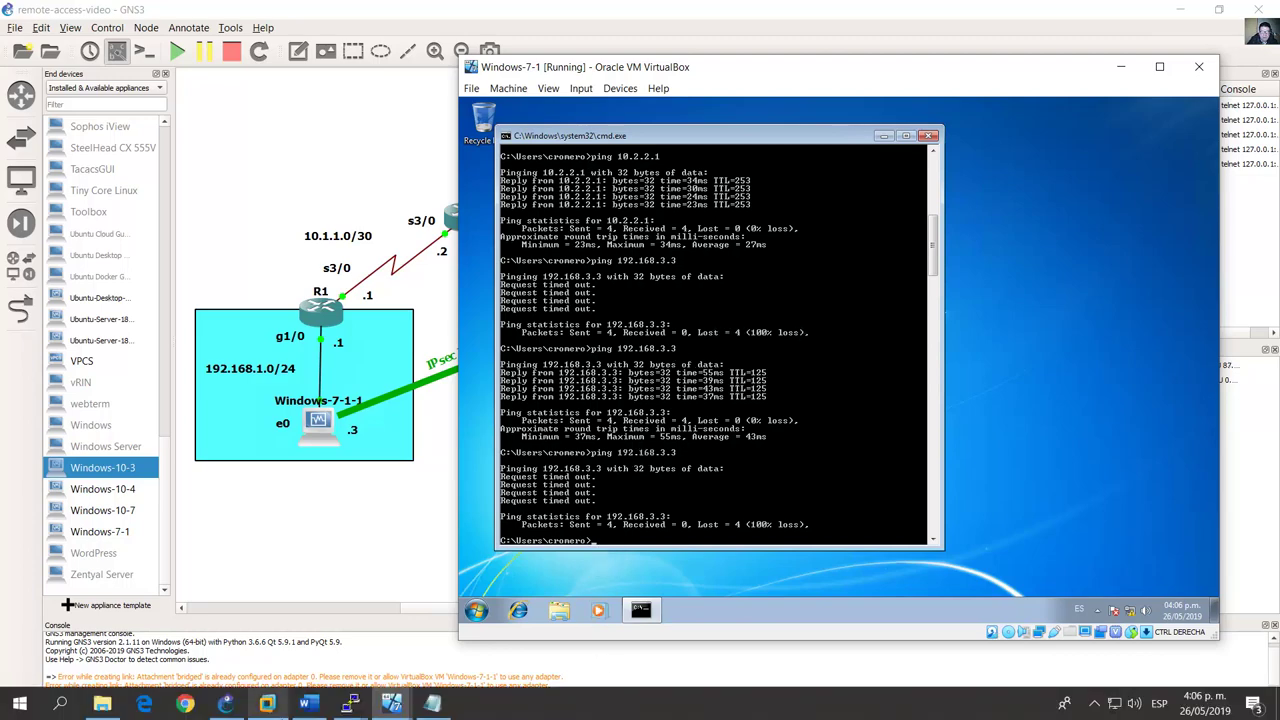
Step: In the lab guide, highlight the question about whether the pings succeeded and its answer lines
{"action": "left_click", "coordinate": [305, 705]}
{"action": "scroll", "coordinate": [117, 326], "scroll_direction": "down", "scroll_amount": 2}
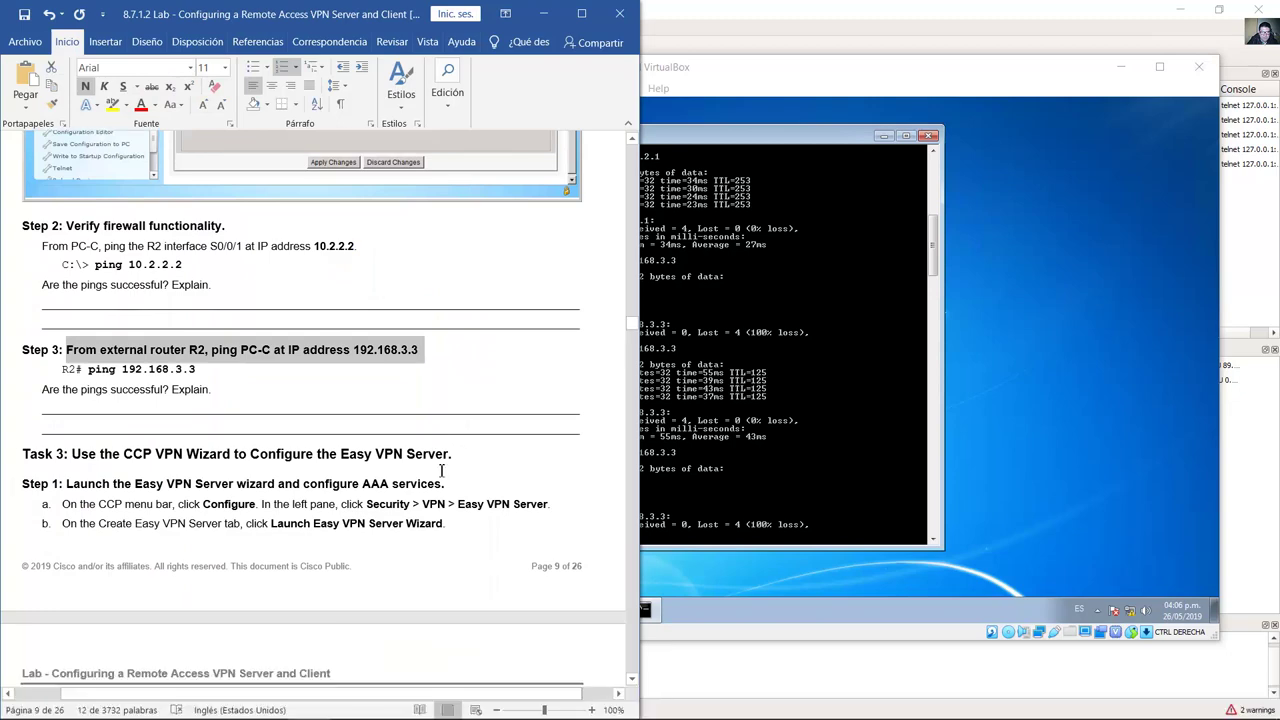
{"action": "left_click_drag", "start_coordinate": [75, 312], "coordinate": [175, 335]}
{"action": "triple_click", "coordinate": [175, 335]}
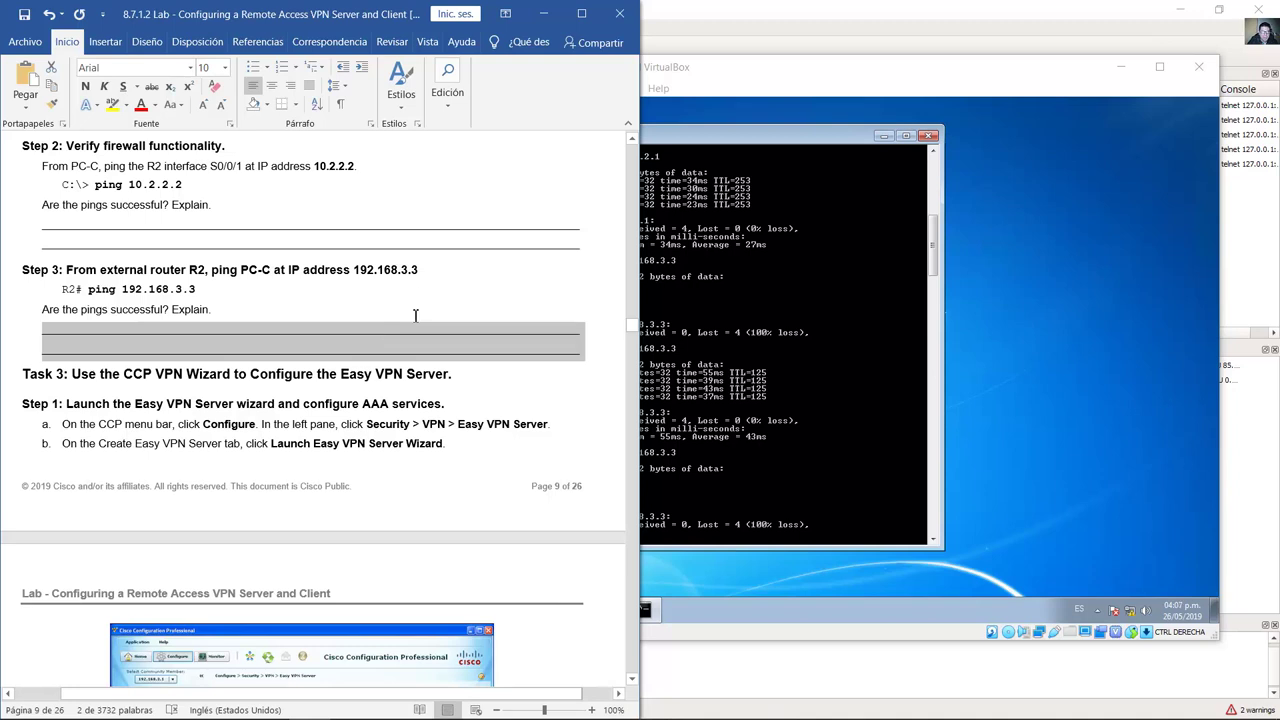
{"action": "left_click", "coordinate": [432, 306]}
Step: Scroll to Task 3 and highlight Step 1's Configure > Security > VPN navigation instructions
{"action": "scroll", "coordinate": [432, 300], "scroll_direction": "down", "scroll_amount": 4}
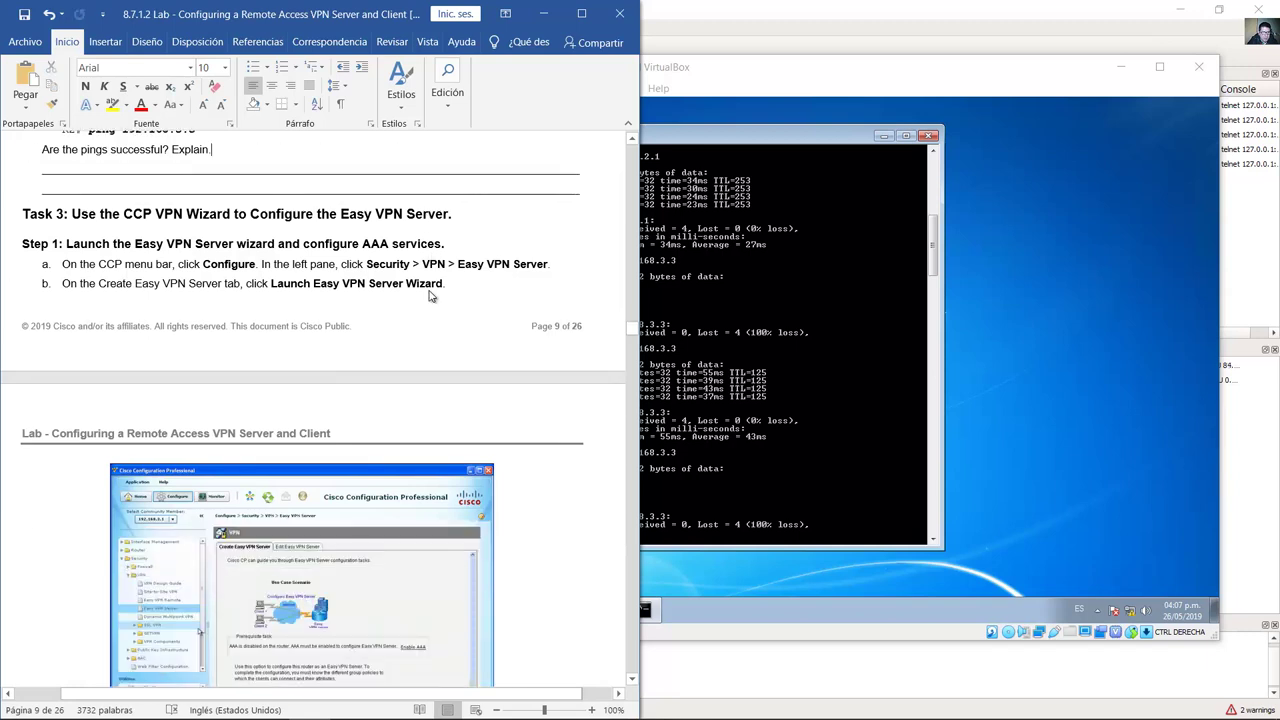
{"action": "left_click_drag", "start_coordinate": [72, 174], "coordinate": [452, 174]}
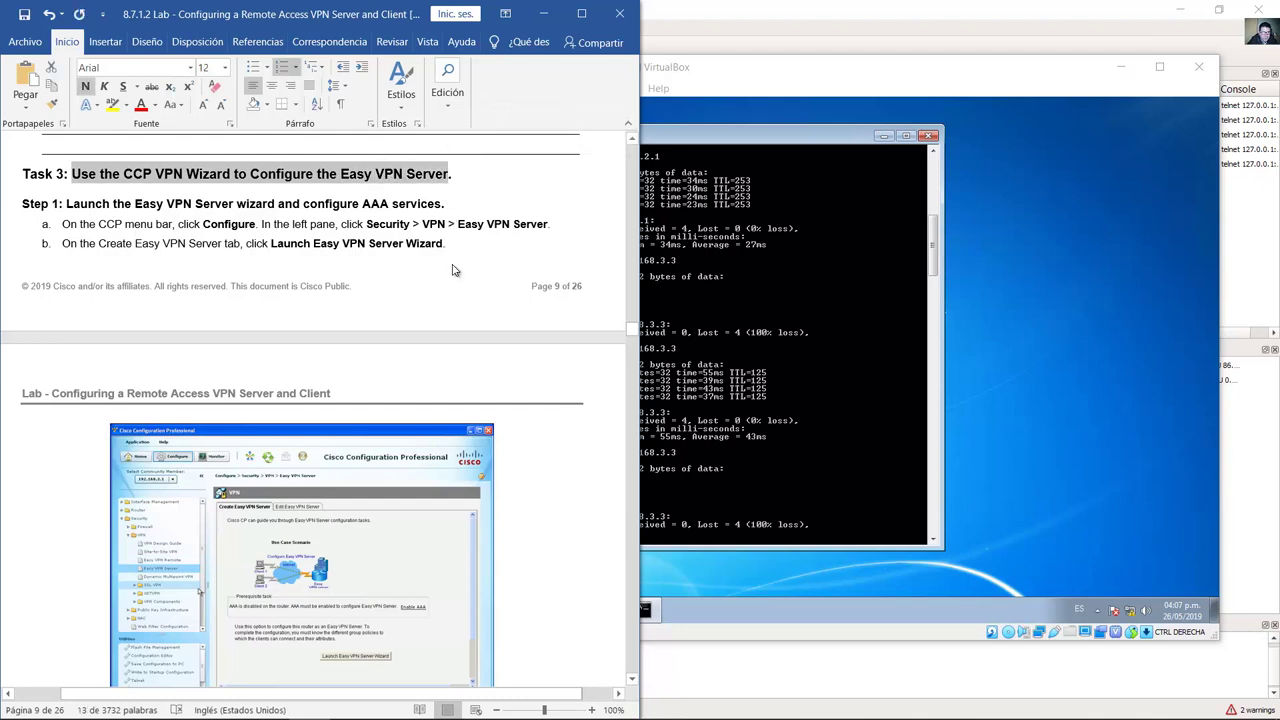
{"action": "scroll", "coordinate": [452, 270], "scroll_direction": "down", "scroll_amount": 1}
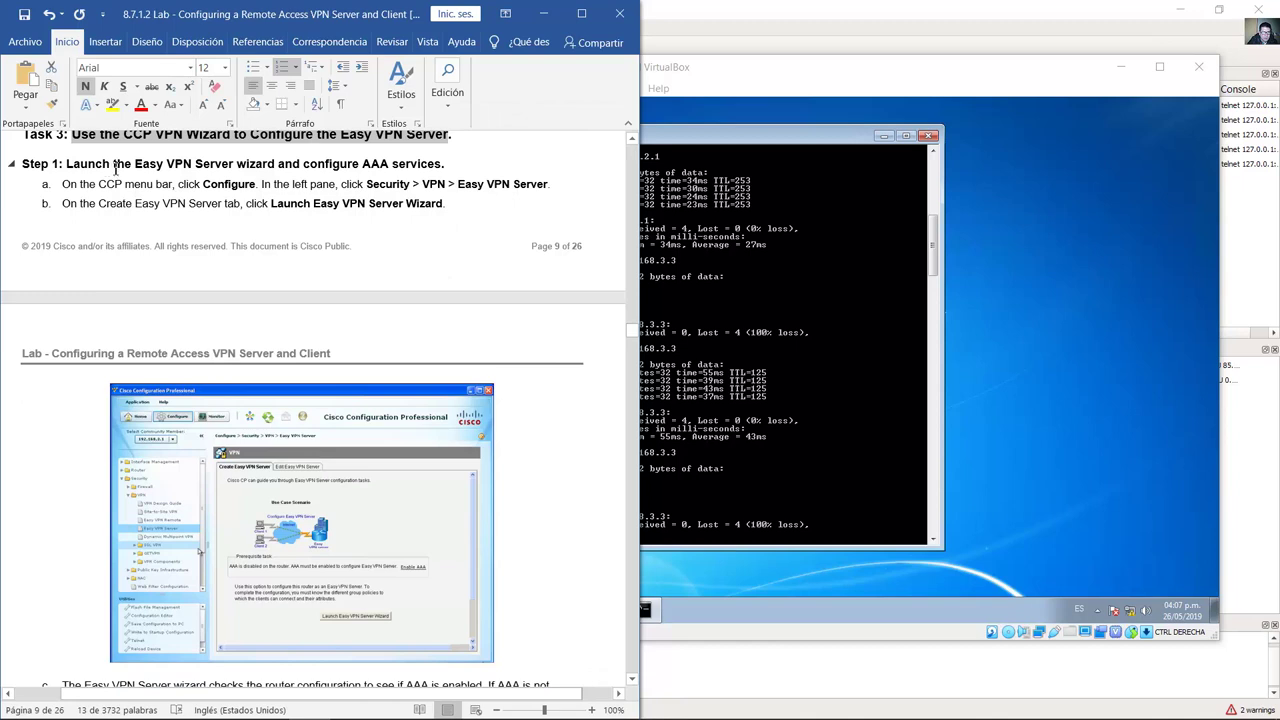
{"action": "left_click_drag", "start_coordinate": [178, 186], "coordinate": [259, 186]}
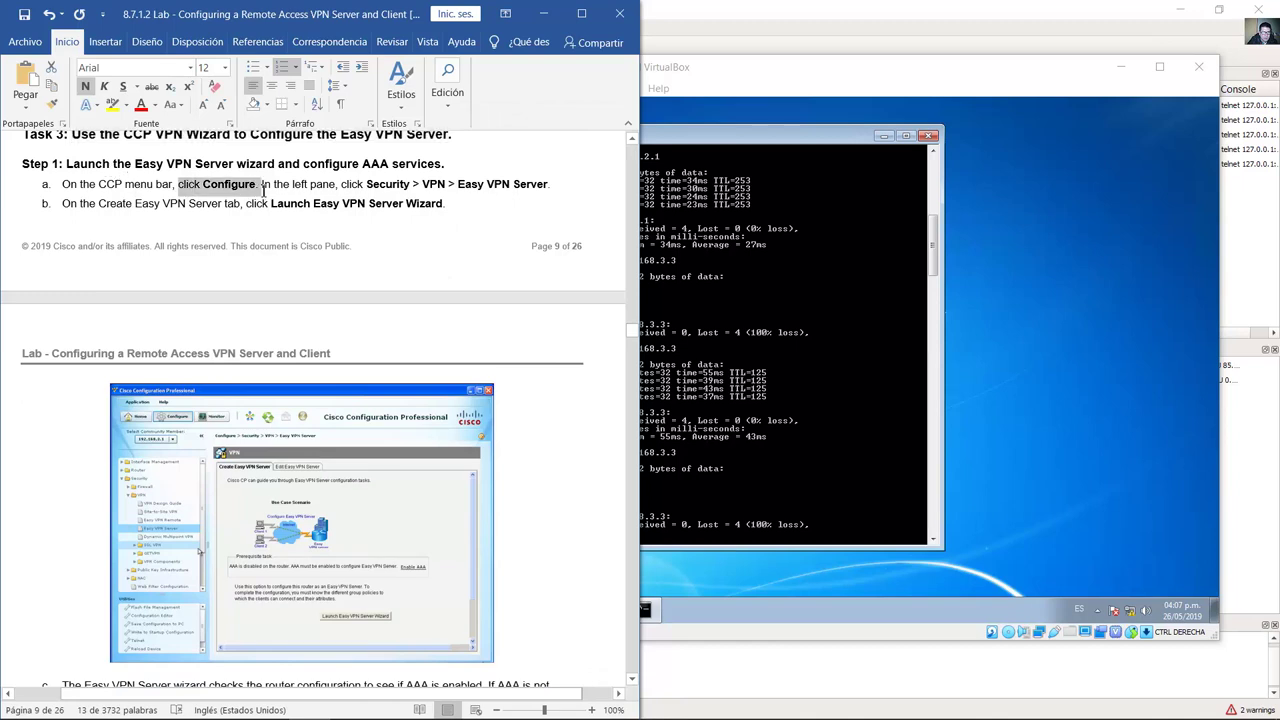
{"action": "left_click_drag", "start_coordinate": [338, 186], "coordinate": [552, 184]}
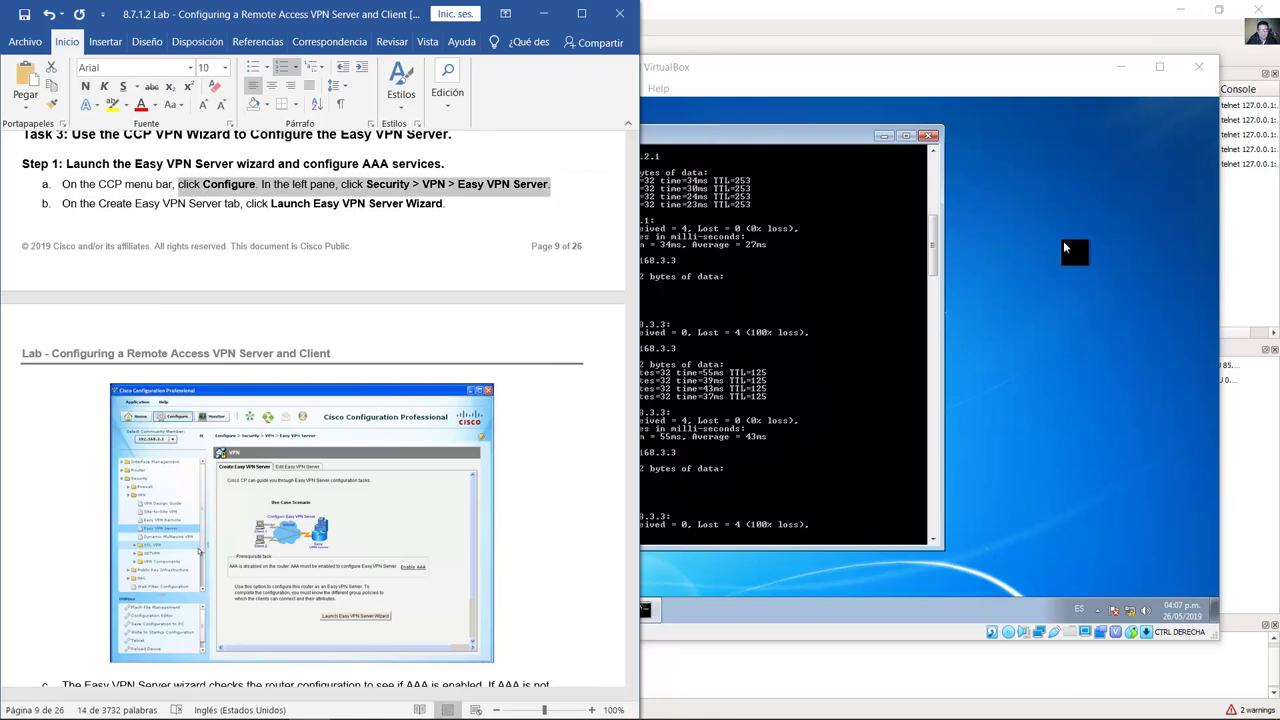
{"action": "left_click", "coordinate": [1063, 240]}
Step: In CCP on Windows-10-3, navigate the Security > VPN tree to the Easy VPN Server page
{"action": "mouse_move", "coordinate": [388, 708]}
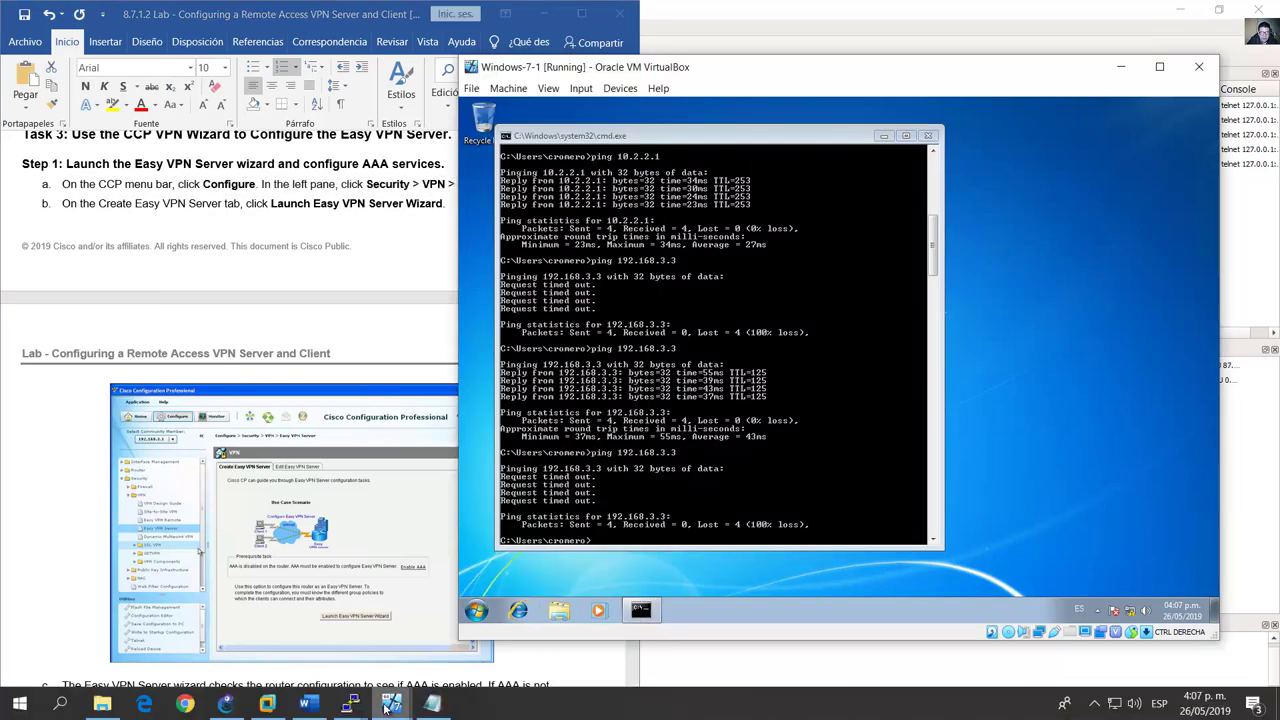
{"action": "left_click", "coordinate": [507, 645]}
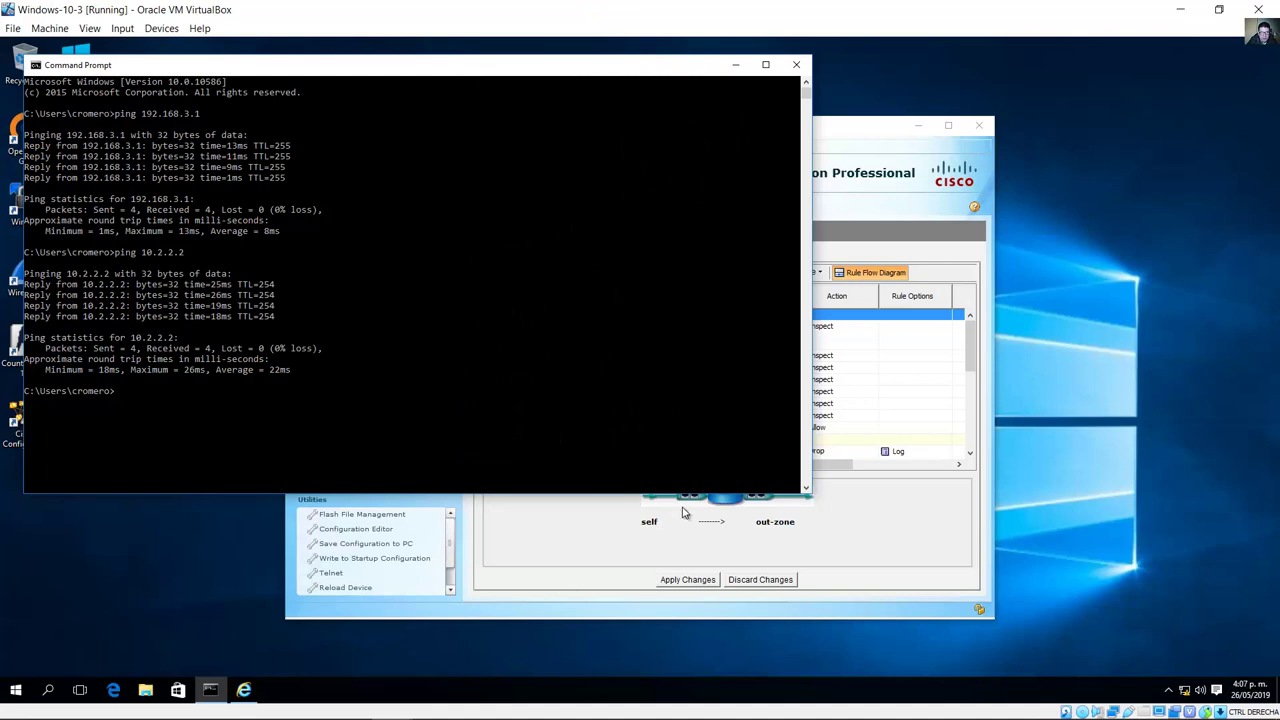
{"action": "left_click", "coordinate": [566, 608]}
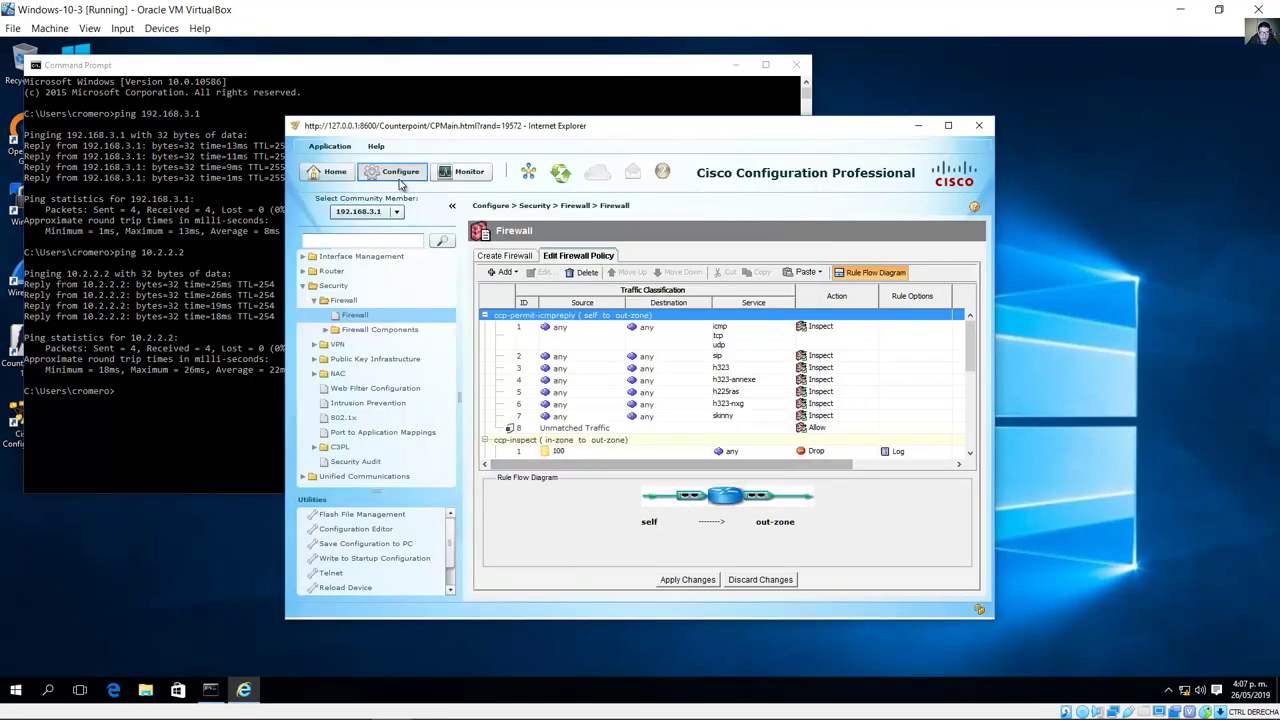
{"action": "left_click", "coordinate": [315, 301]}
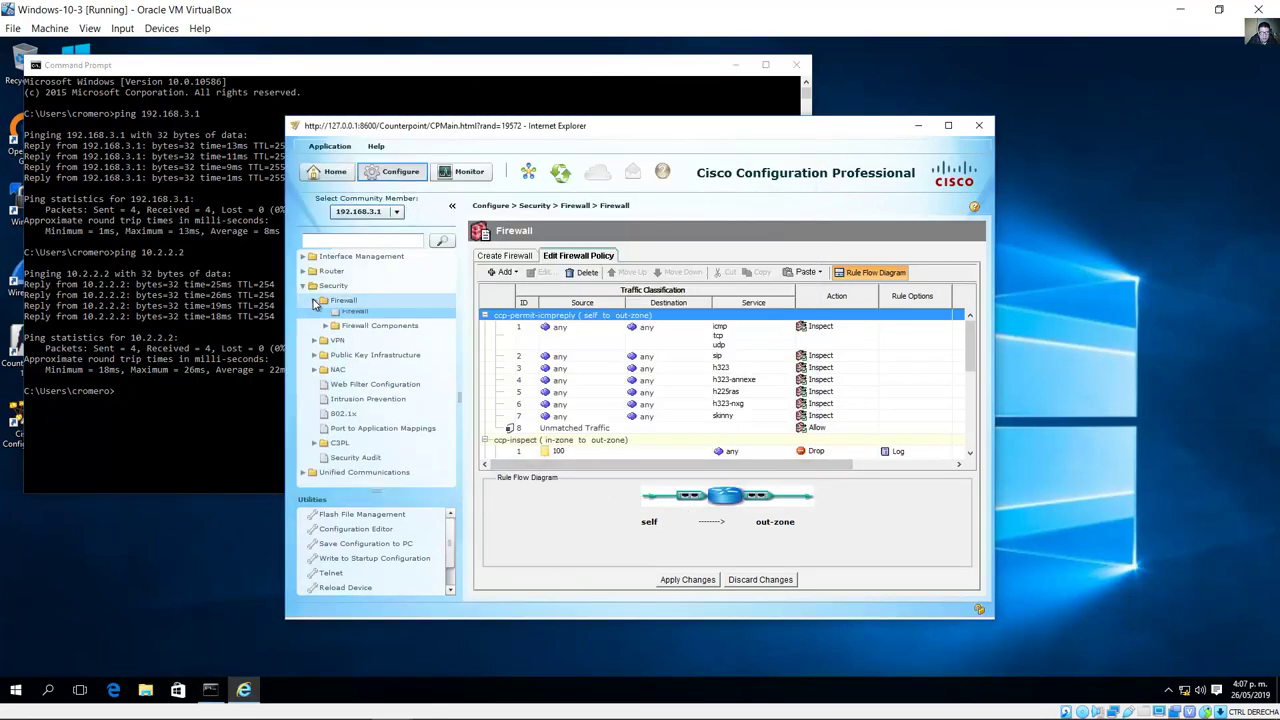
{"action": "double_click", "coordinate": [328, 286]}
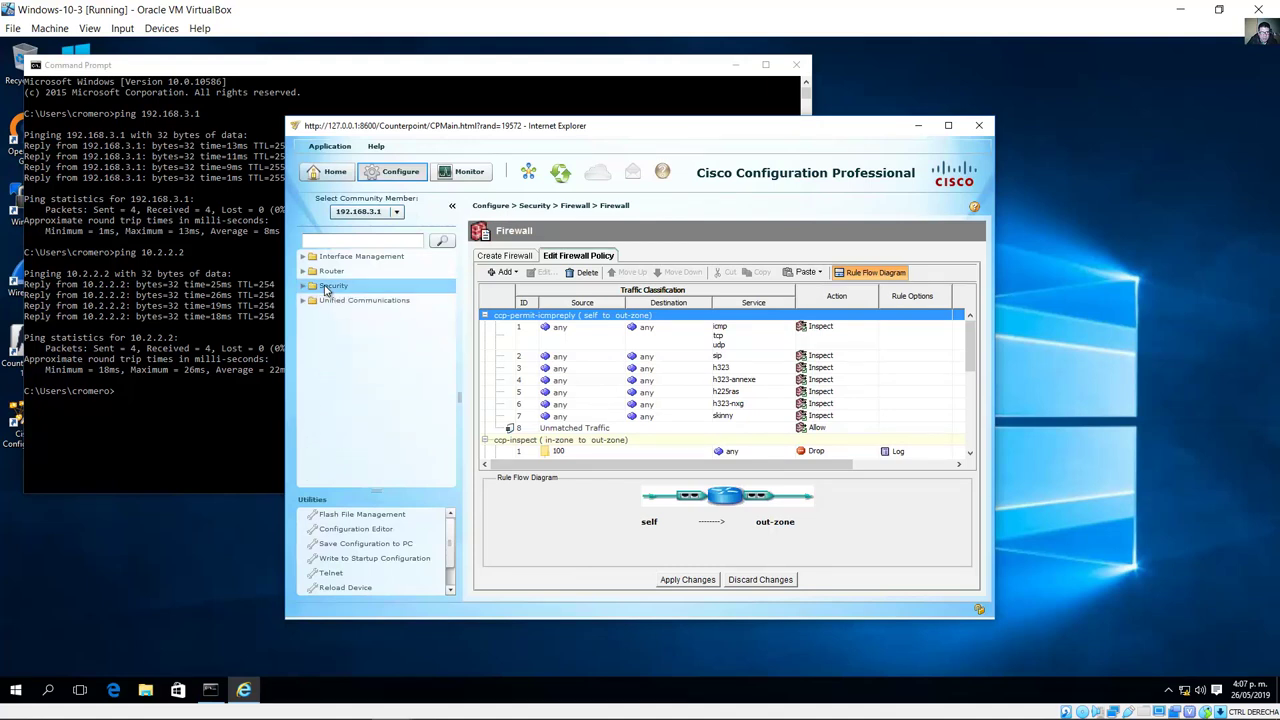
{"action": "double_click", "coordinate": [328, 286]}
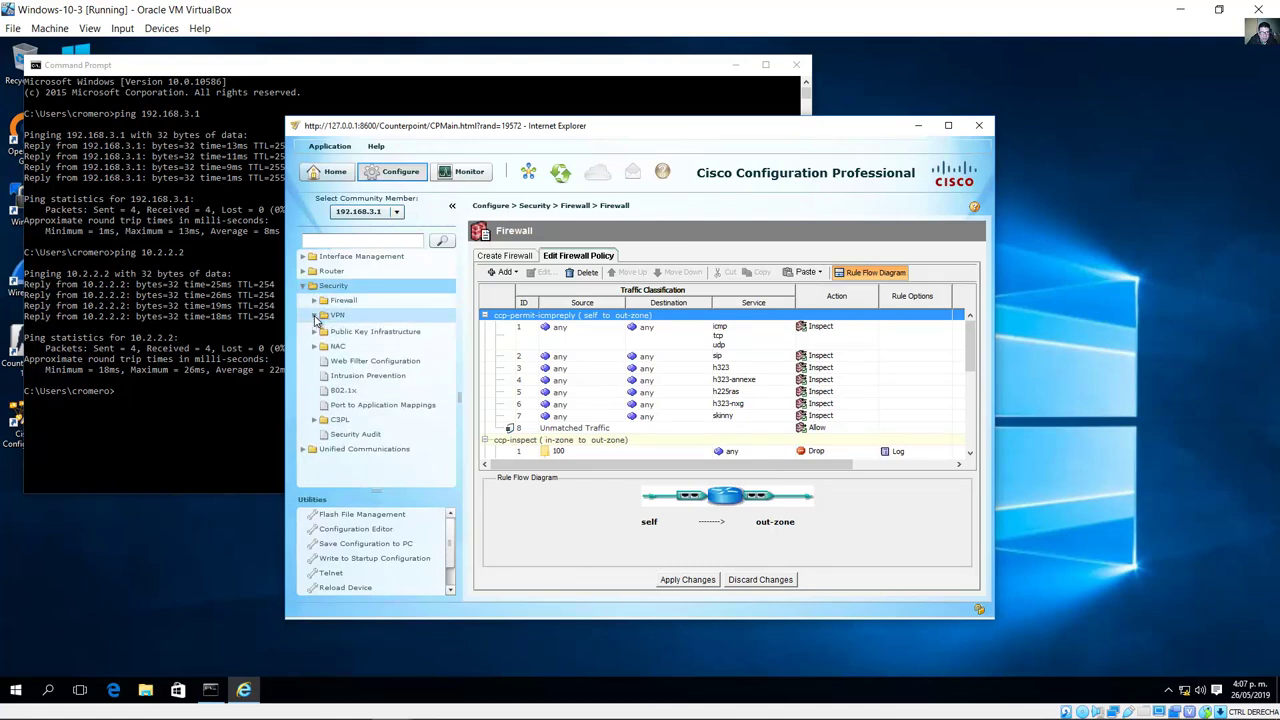
{"action": "left_click", "coordinate": [315, 316]}
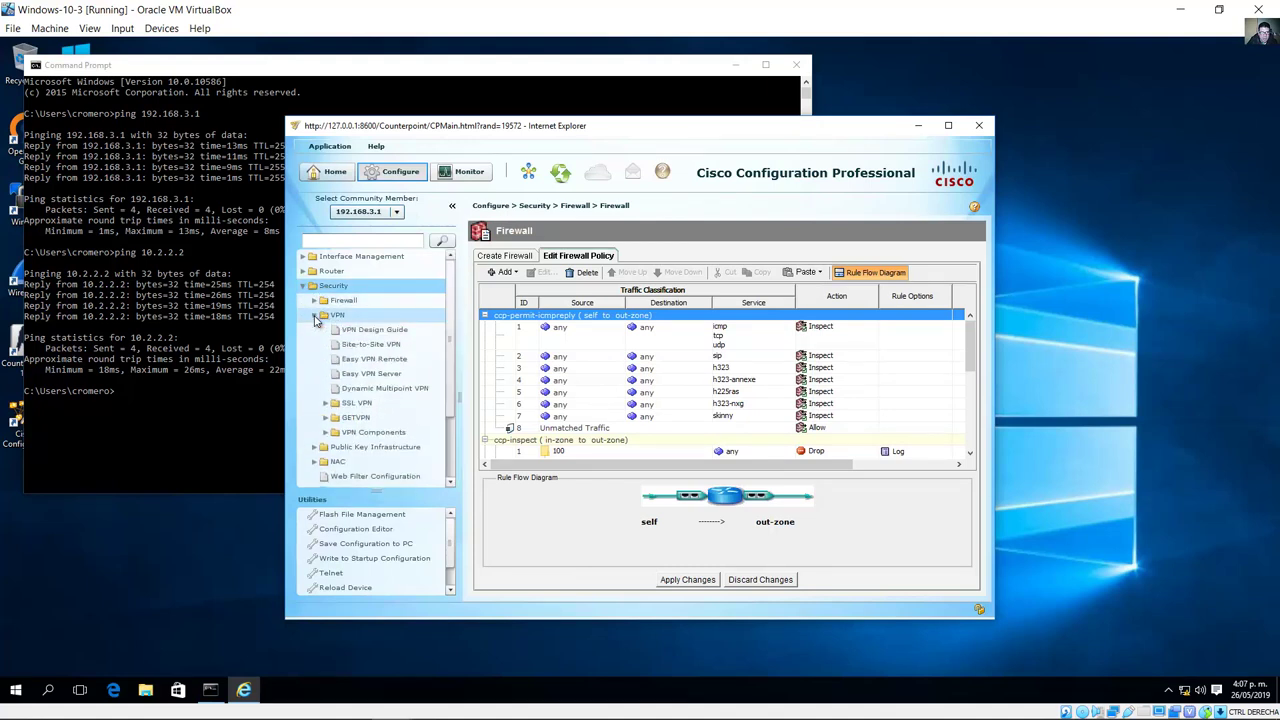
{"action": "left_click", "coordinate": [370, 374]}
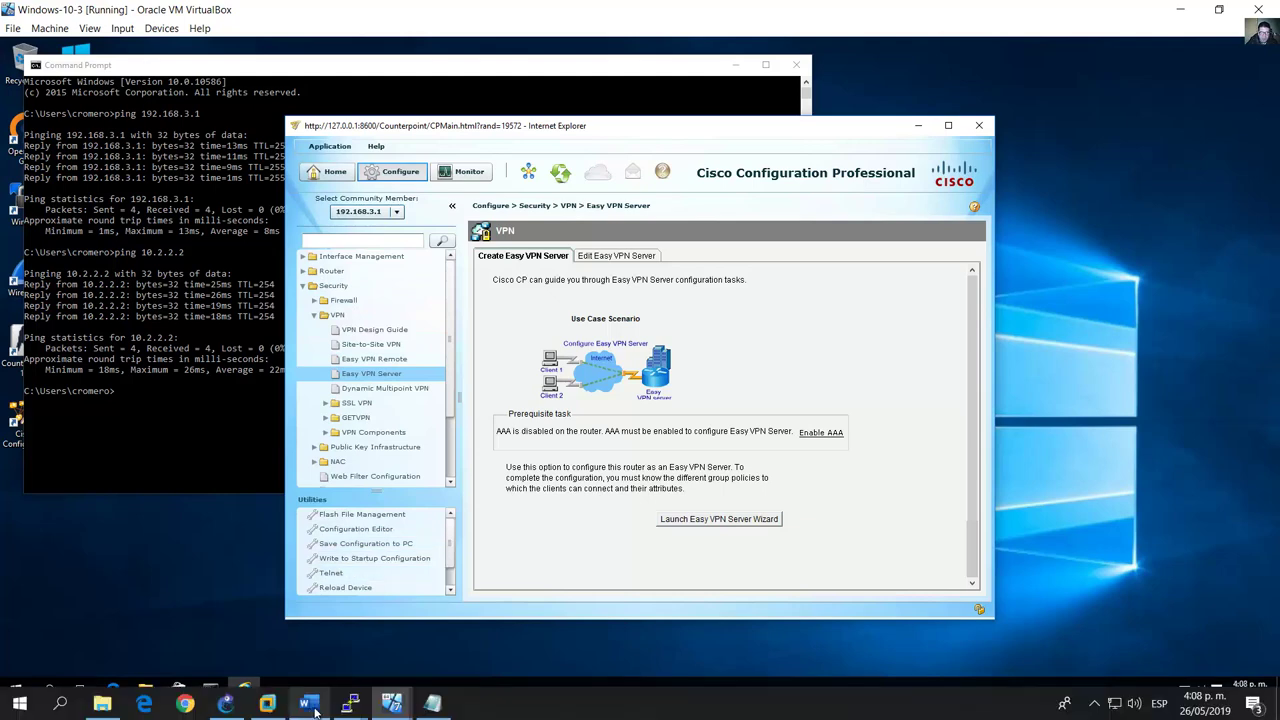
Step: Check the lab guide, then launch the Easy VPN Server Wizard to get the Enable AAA prompt
{"action": "left_click", "coordinate": [350, 702]}
{"action": "scroll", "coordinate": [449, 529], "scroll_direction": "down", "scroll_amount": 3}
{"action": "scroll", "coordinate": [449, 529], "scroll_direction": "up", "scroll_amount": 2}
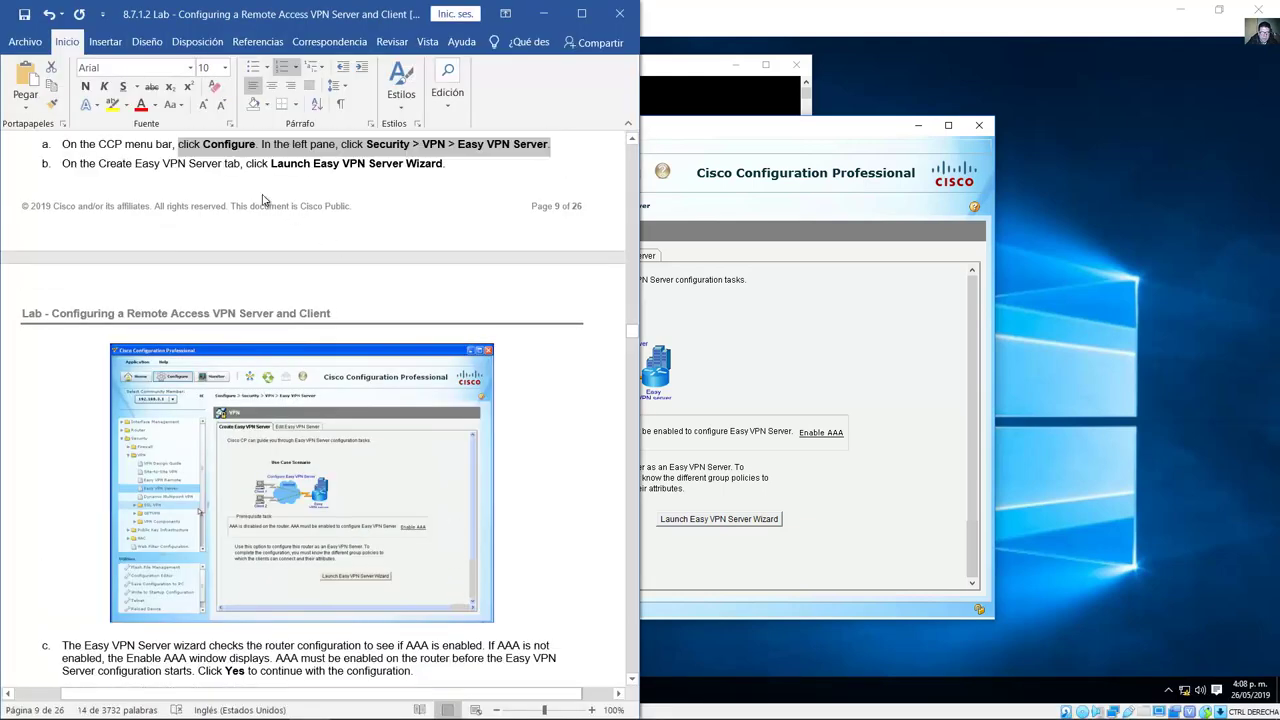
{"action": "left_click_drag", "start_coordinate": [272, 165], "coordinate": [442, 166]}
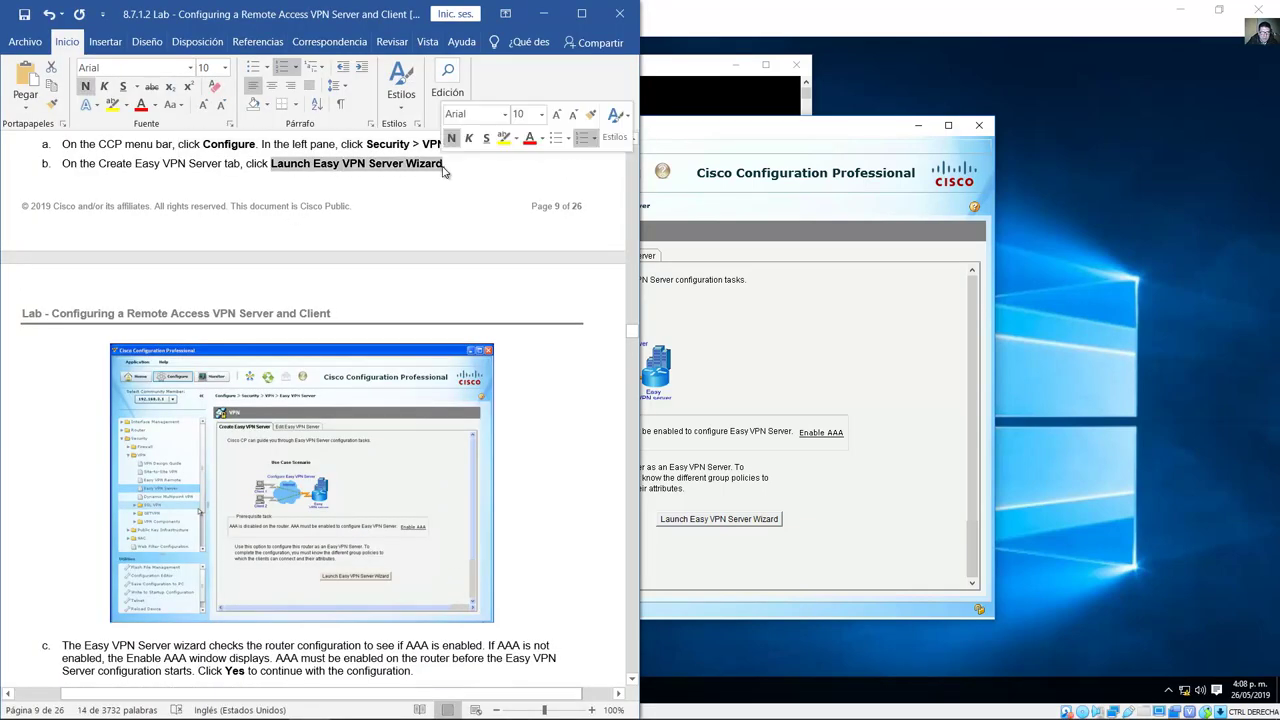
{"action": "left_click", "coordinate": [758, 498]}
{"action": "left_click", "coordinate": [696, 524]}
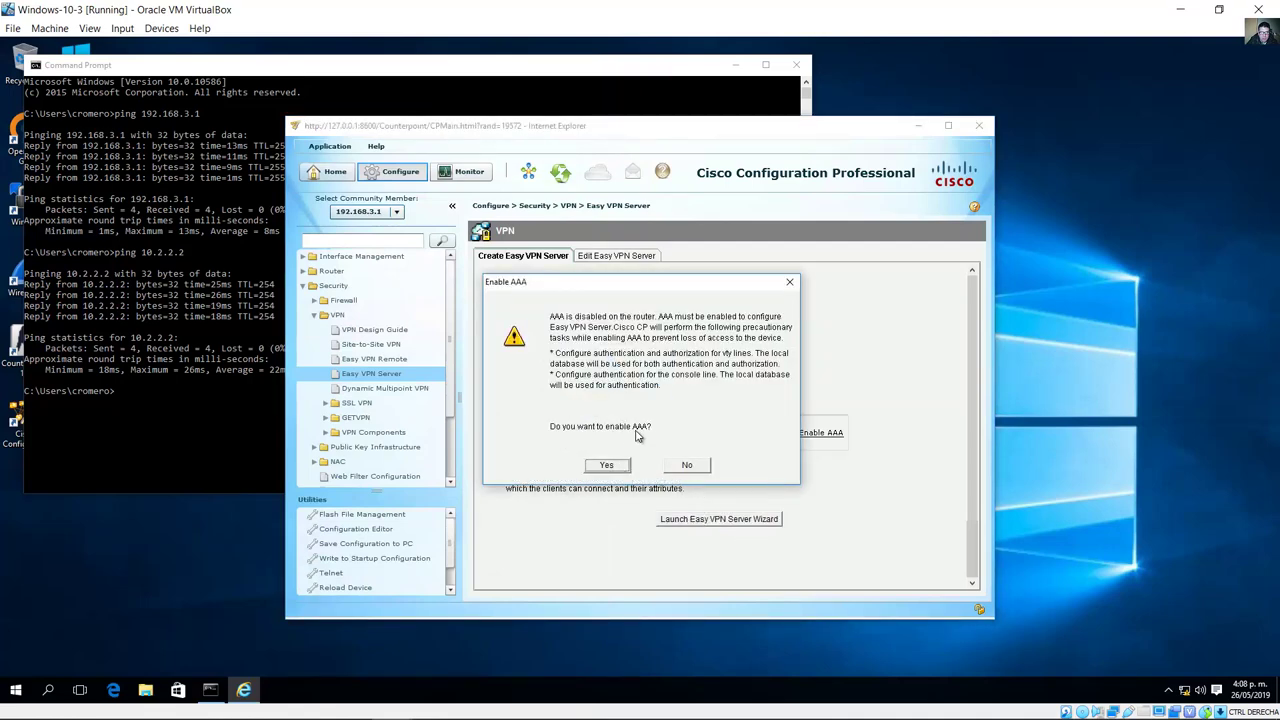
Step: Answer Yes to Enable AAA, deliver the 7 AAA commands to the router, and close the status window
{"action": "left_click", "coordinate": [618, 466]}
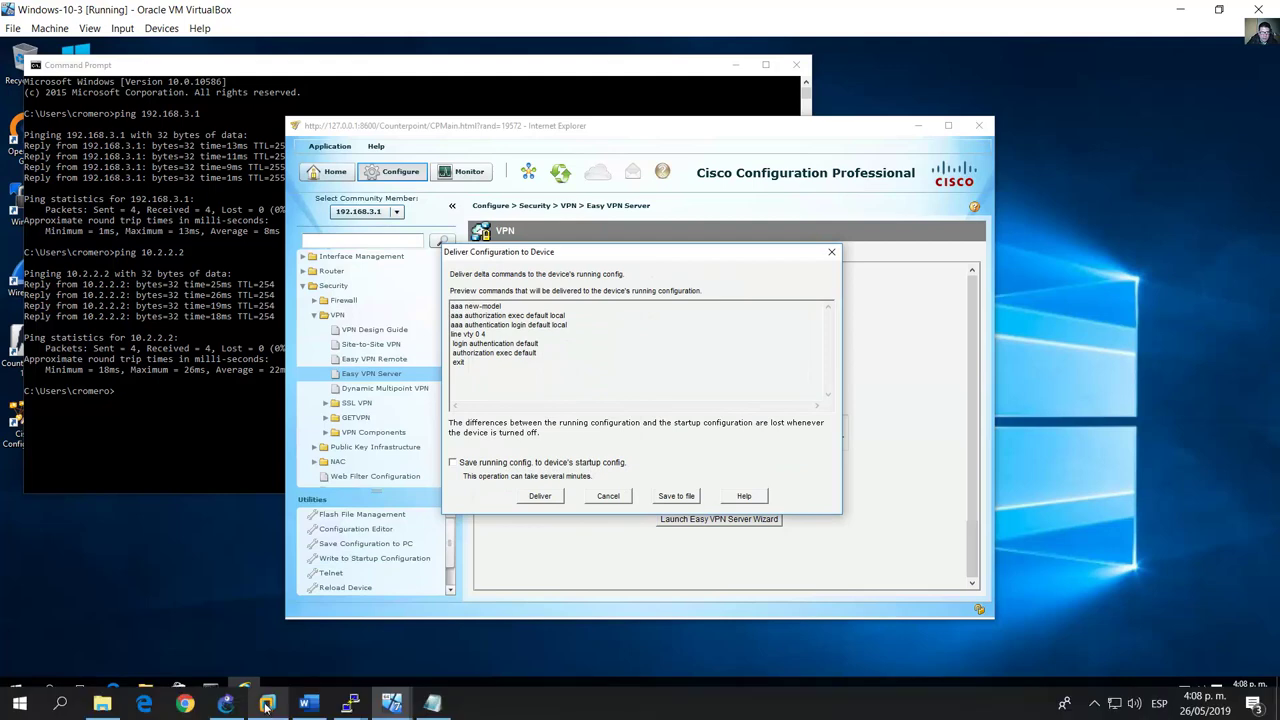
{"action": "left_click", "coordinate": [267, 705]}
{"action": "left_click_drag", "start_coordinate": [346, 371], "coordinate": [410, 373]}
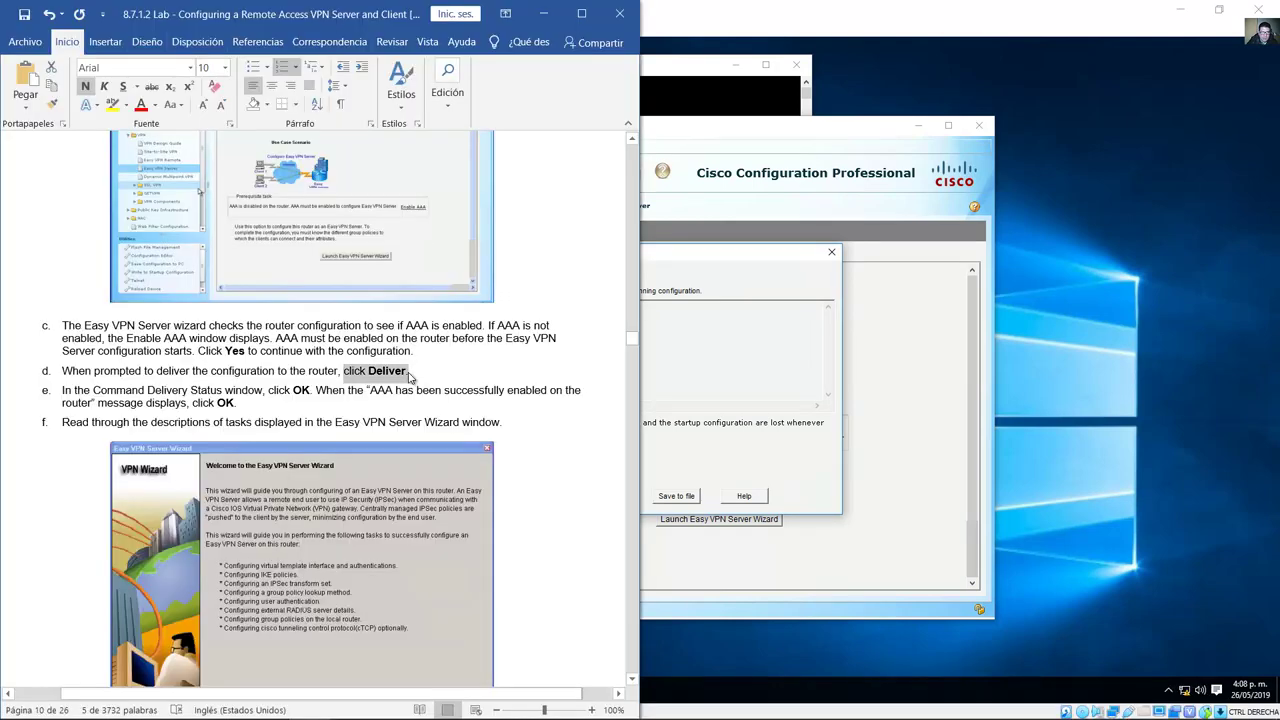
{"action": "left_click", "coordinate": [746, 369]}
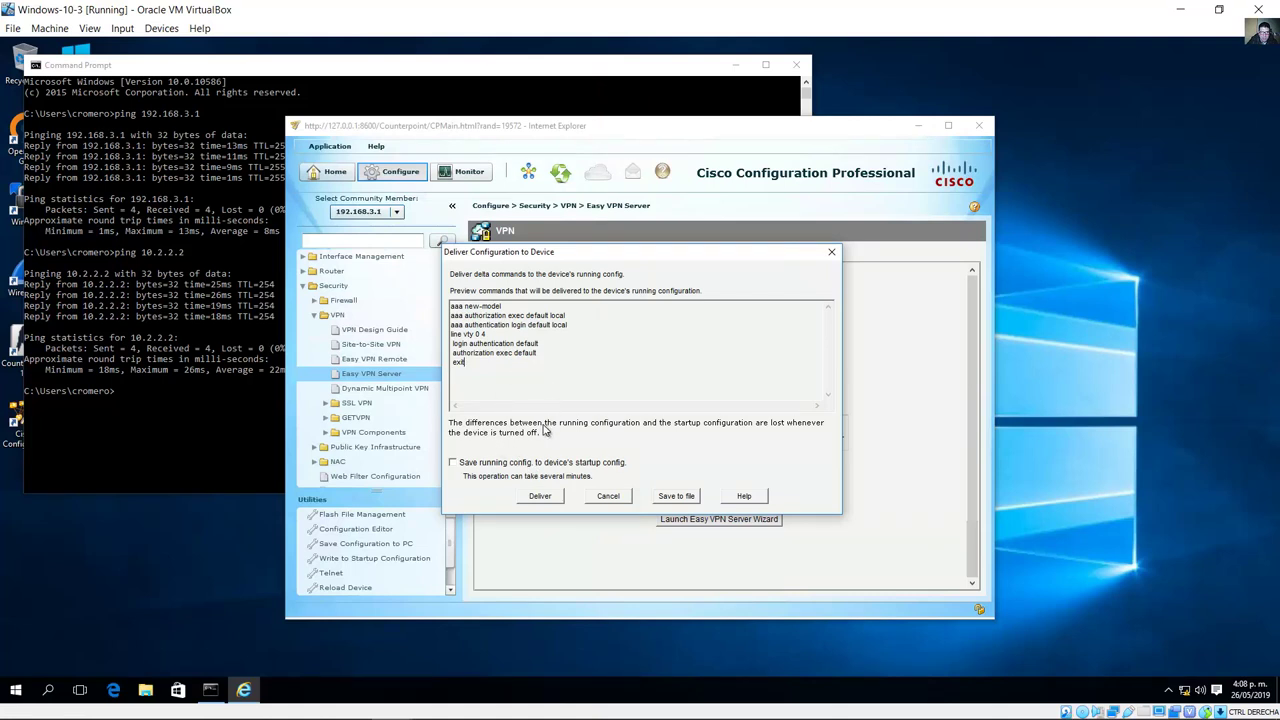
{"action": "left_click", "coordinate": [549, 499]}
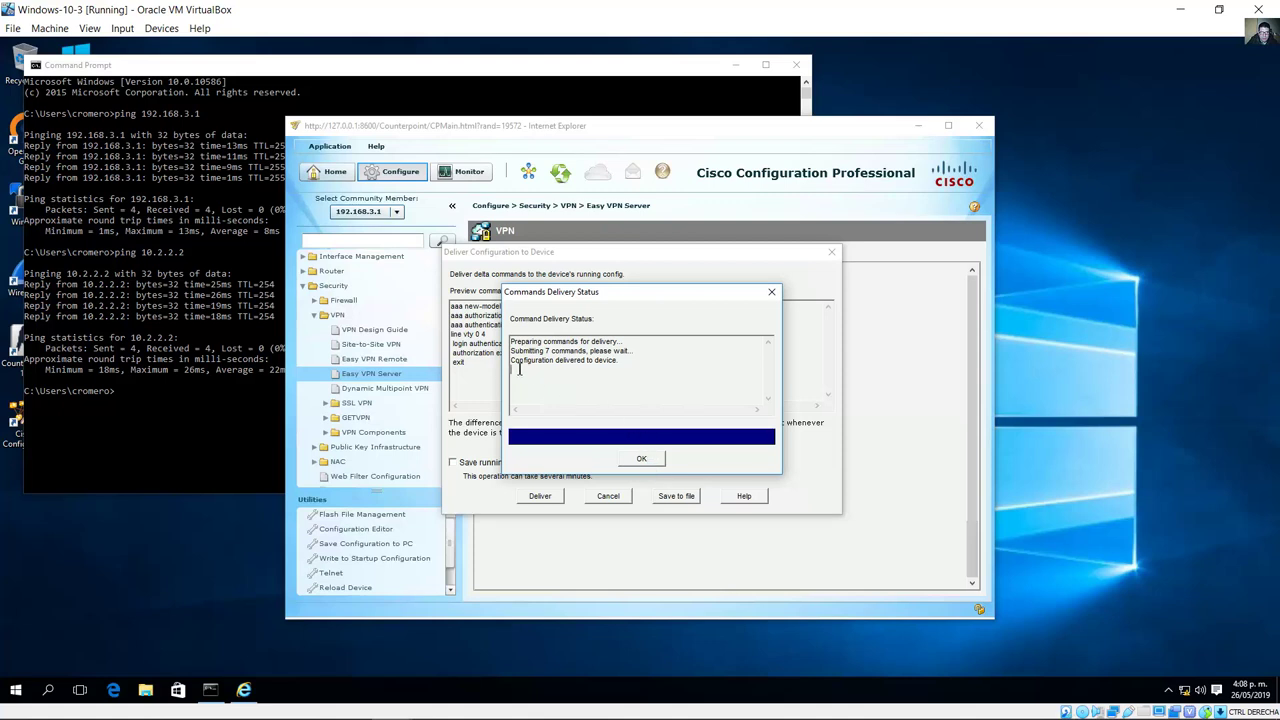
{"action": "left_click_drag", "start_coordinate": [520, 363], "coordinate": [643, 388]}
{"action": "left_click", "coordinate": [655, 457]}
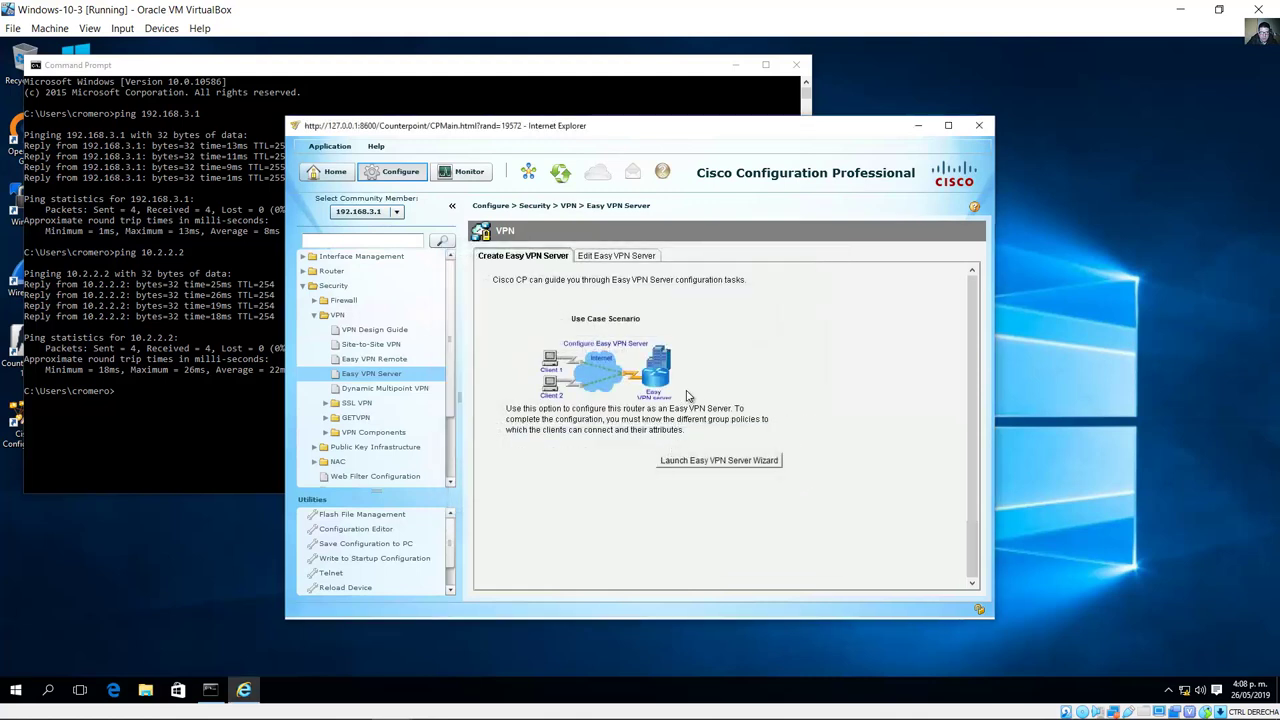
Step: Dismiss the AAA success message and highlight step f's wizard tasks and the IPsec policies question
{"action": "left_click", "coordinate": [640, 410]}
{"action": "left_click", "coordinate": [318, 705]}
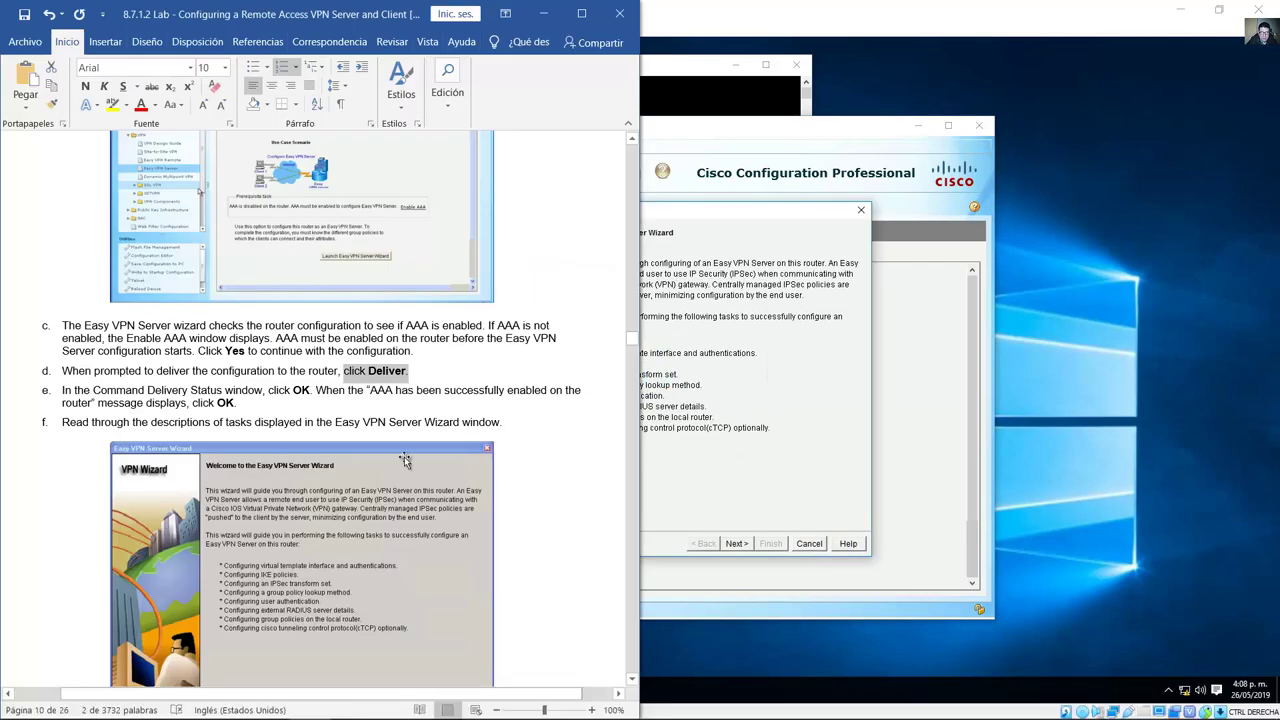
{"action": "scroll", "coordinate": [420, 455], "scroll_direction": "down", "scroll_amount": 3}
{"action": "scroll", "coordinate": [420, 455], "scroll_direction": "down", "scroll_amount": 1}
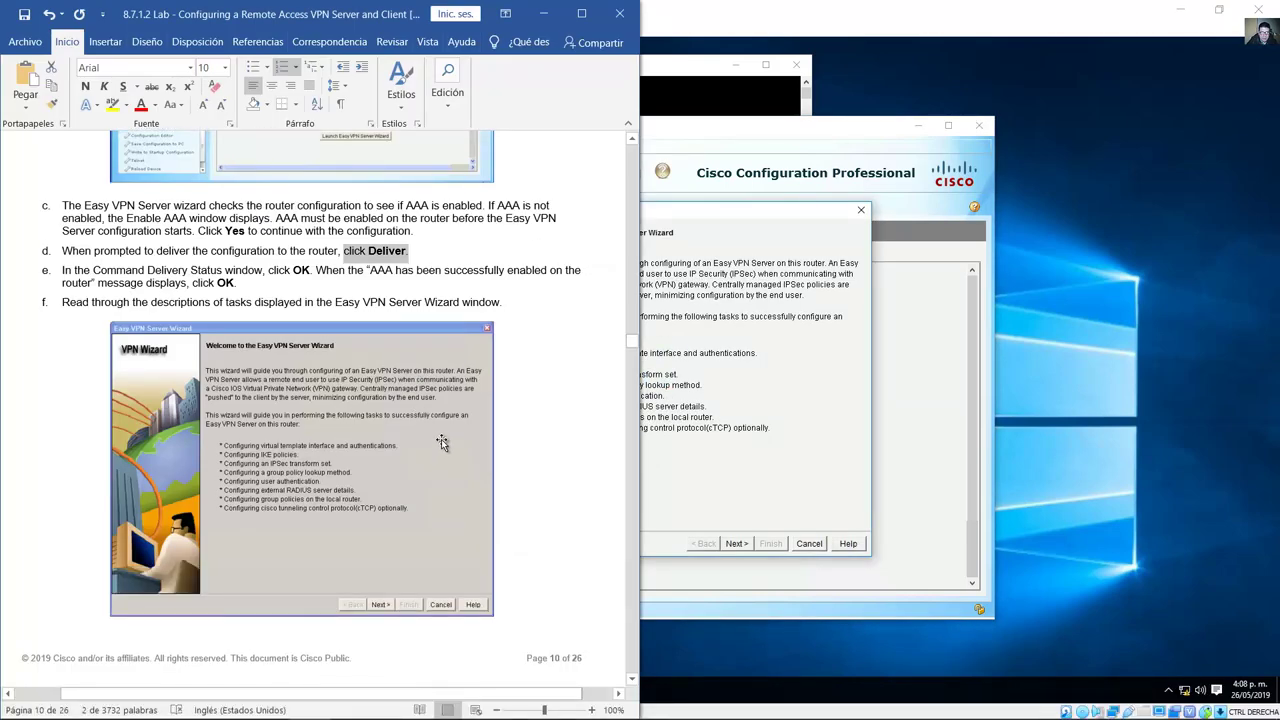
{"action": "scroll", "coordinate": [445, 440], "scroll_direction": "down", "scroll_amount": 3}
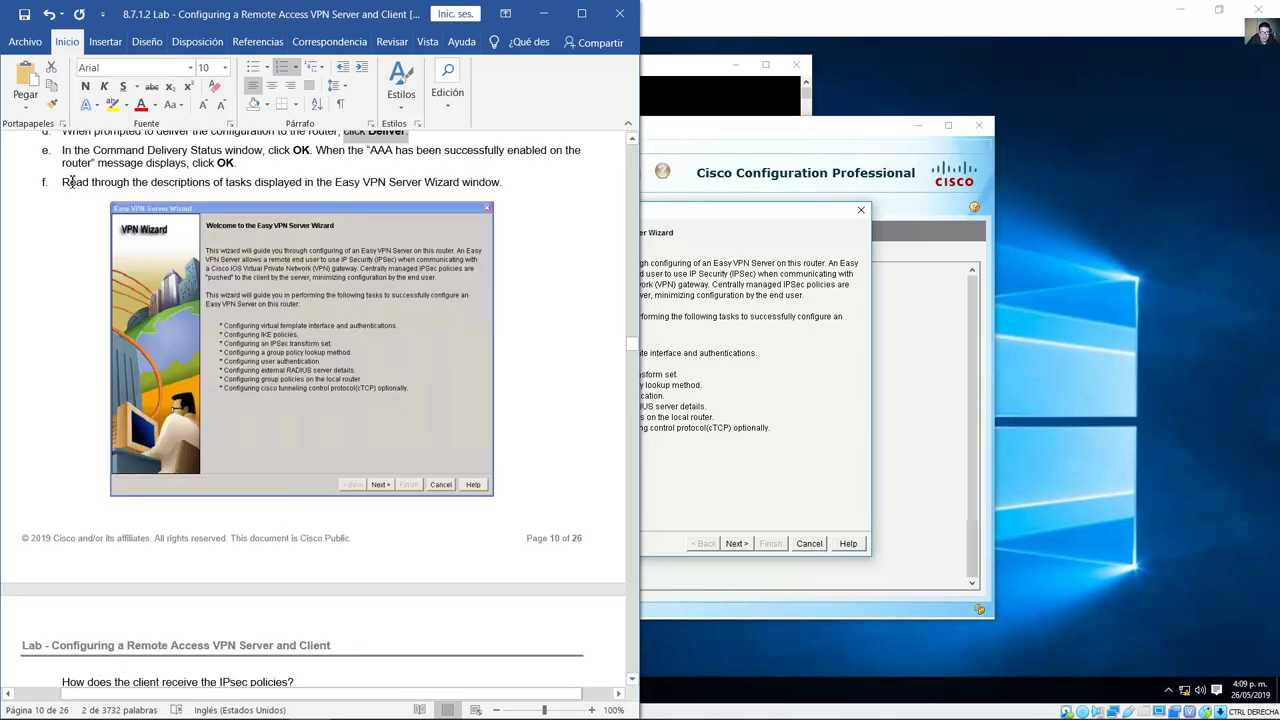
{"action": "left_click_drag", "start_coordinate": [88, 182], "coordinate": [271, 183]}
{"action": "left_click_drag", "start_coordinate": [299, 185], "coordinate": [501, 184]}
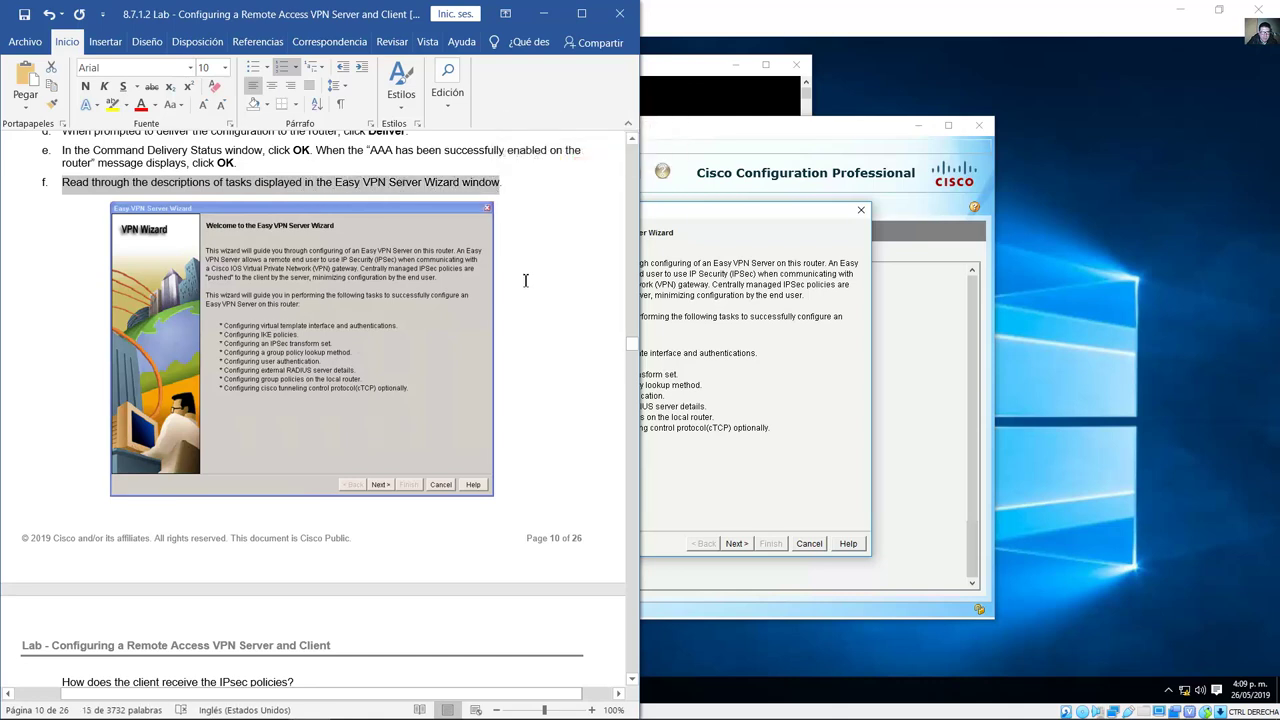
{"action": "scroll", "coordinate": [362, 360], "scroll_direction": "down", "scroll_amount": 5}
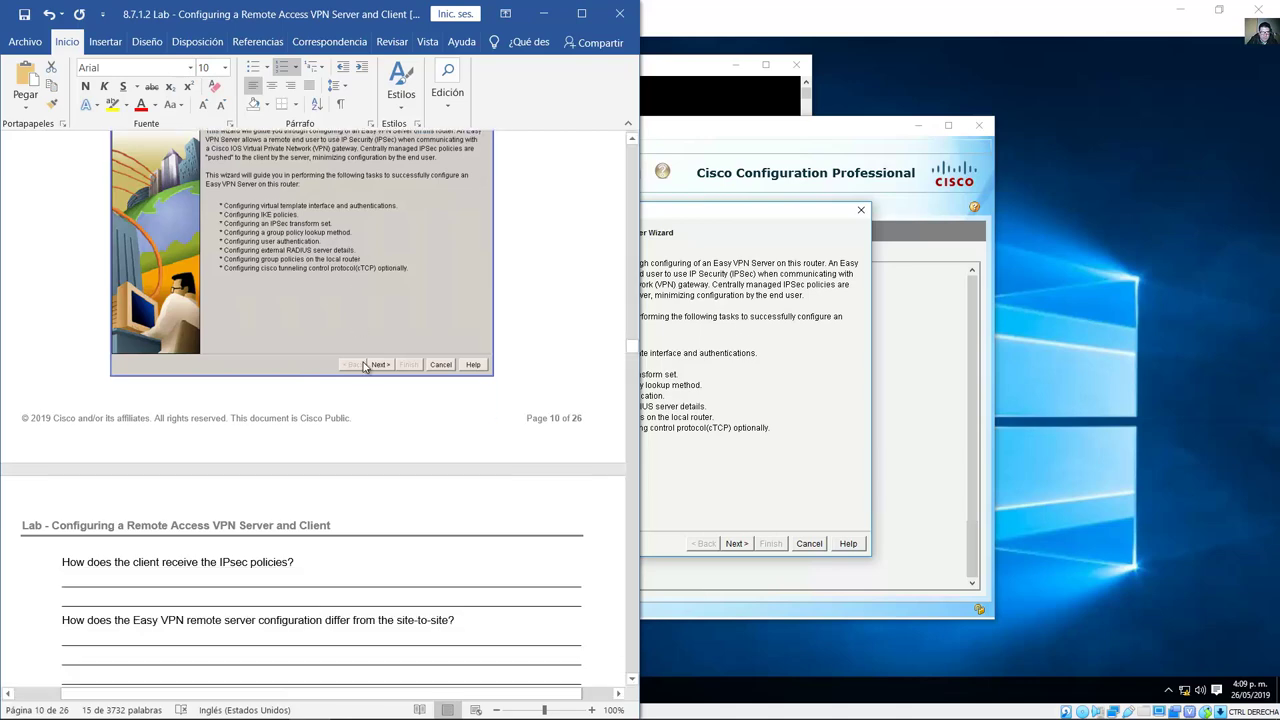
{"action": "scroll", "coordinate": [362, 360], "scroll_direction": "down", "scroll_amount": 1}
{"action": "left_click_drag", "start_coordinate": [62, 322], "coordinate": [292, 325]}
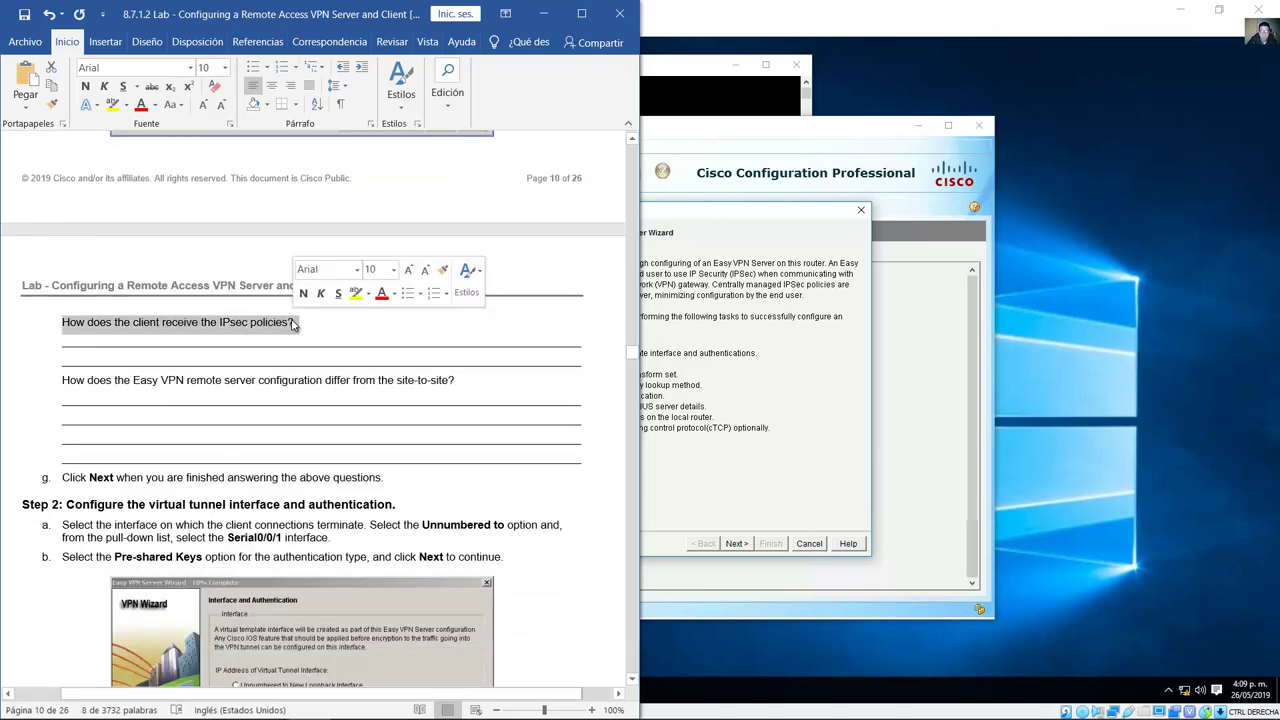
Step: Review the wizard's welcome page and mark the guide's second question and continue instruction
{"action": "left_click", "coordinate": [720, 290]}
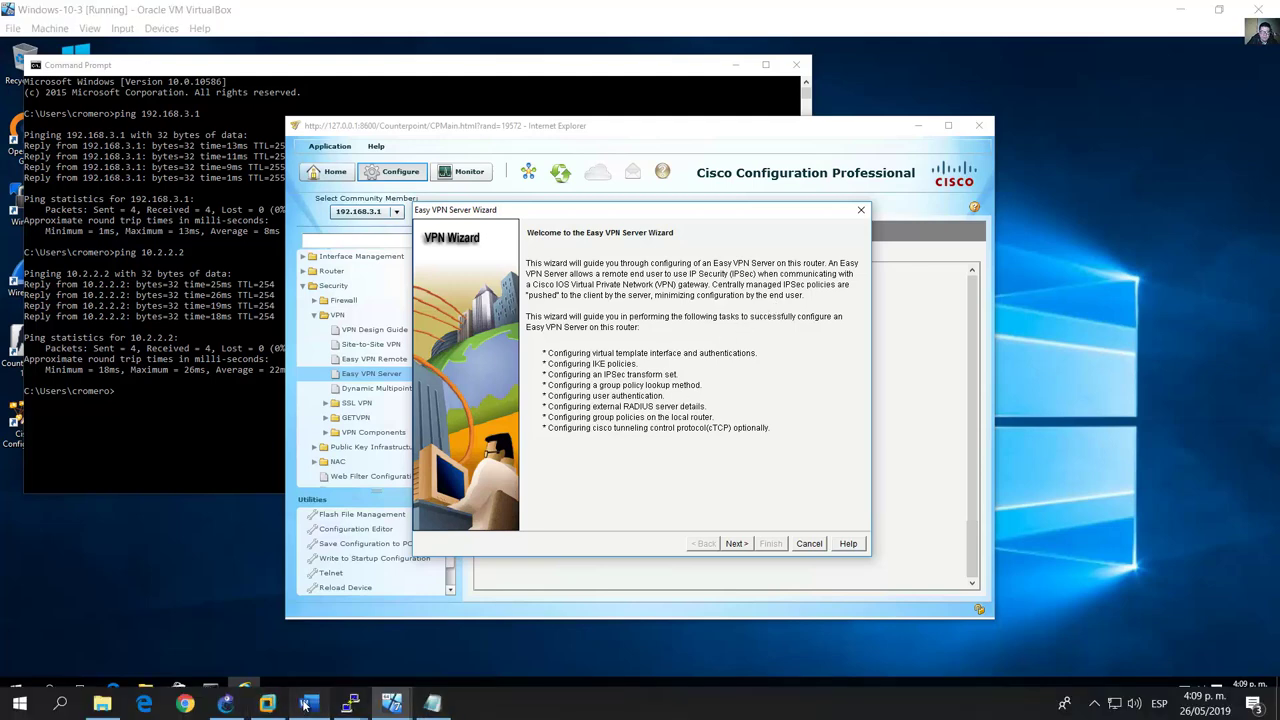
{"action": "left_click", "coordinate": [276, 703]}
{"action": "left_click_drag", "start_coordinate": [63, 384], "coordinate": [457, 384]}
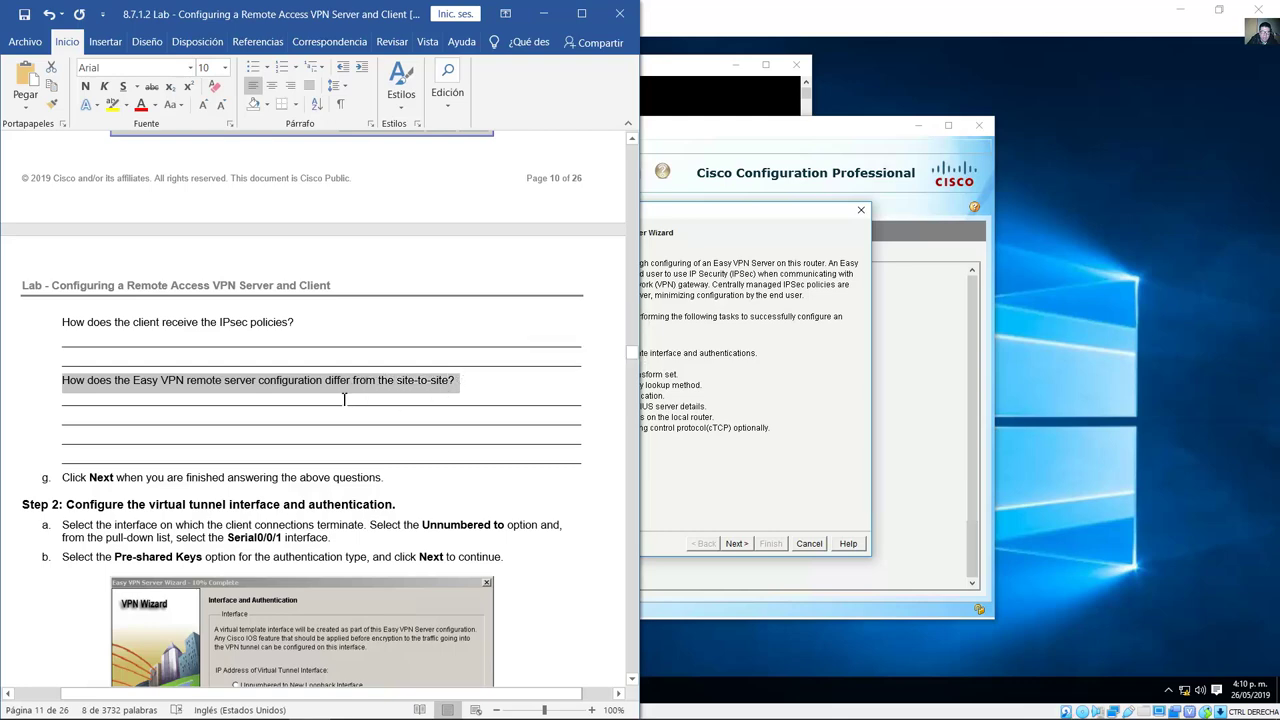
{"action": "left_click_drag", "start_coordinate": [530, 399], "coordinate": [203, 467]}
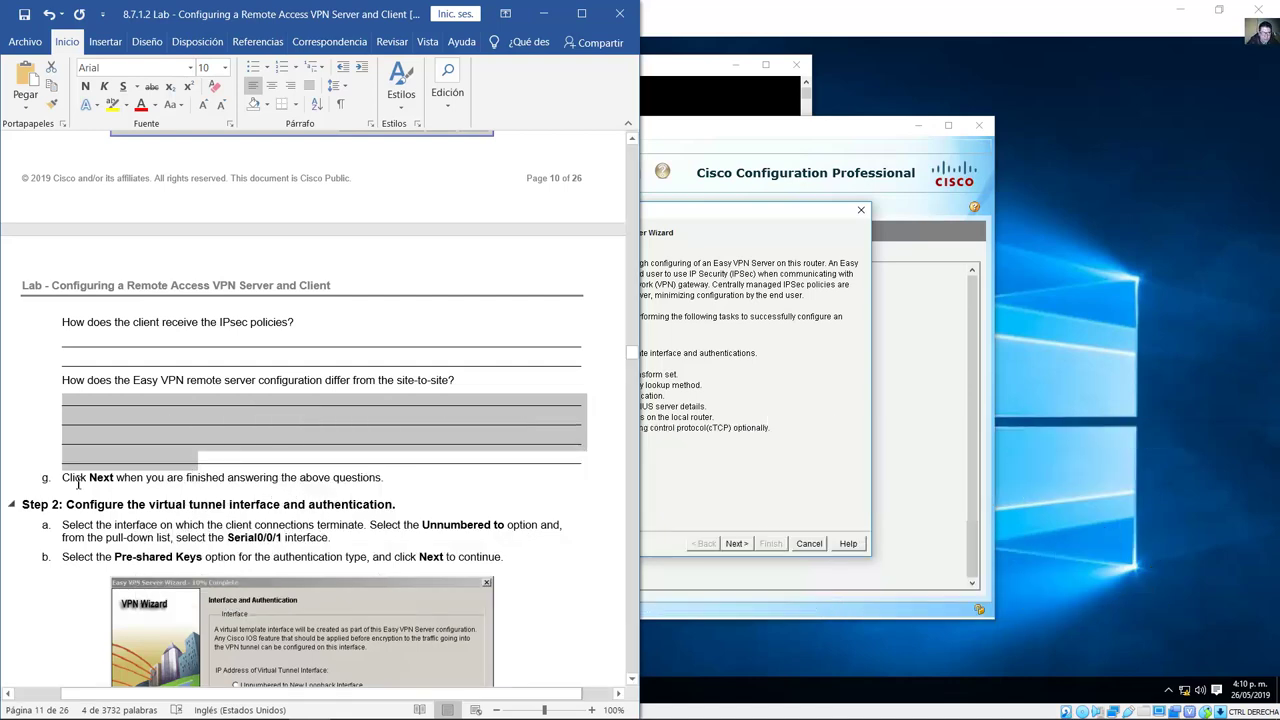
{"action": "left_click_drag", "start_coordinate": [132, 484], "coordinate": [62, 484]}
Step: Advance to Interface and Authentication and read the guide's Unnumbered to and Pre-shared Keys instructions
{"action": "left_click", "coordinate": [771, 471]}
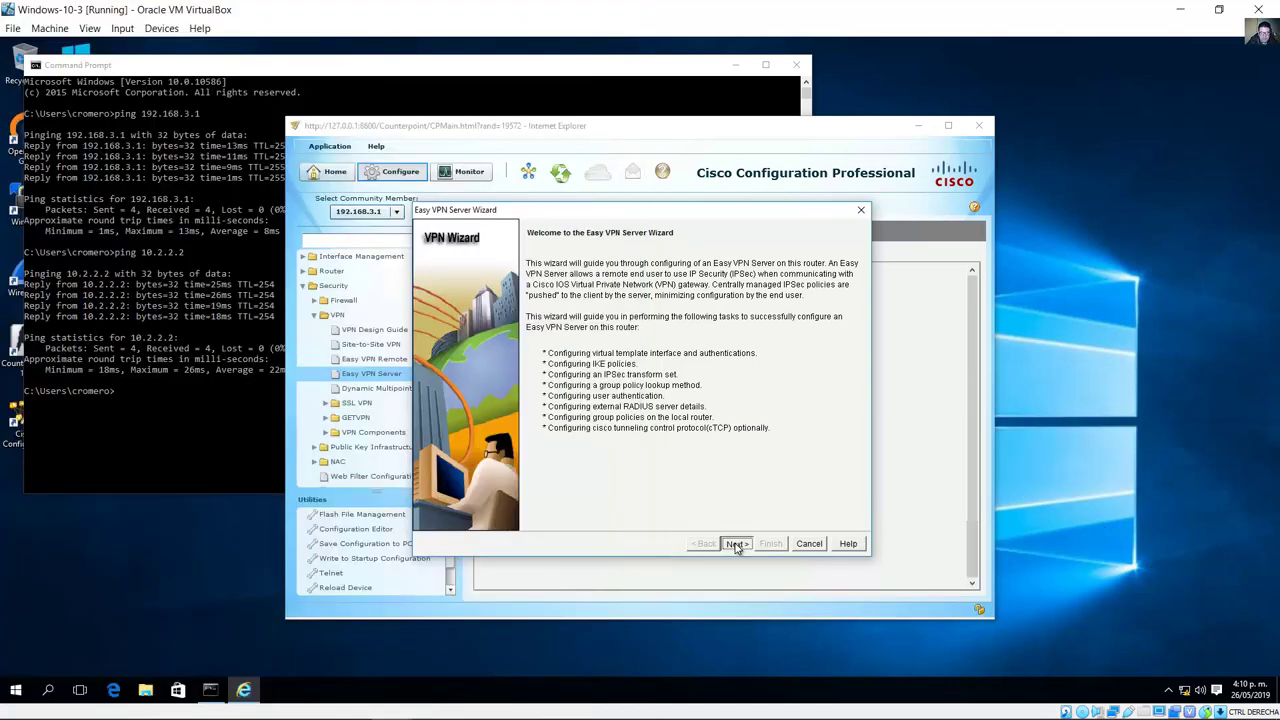
{"action": "left_click", "coordinate": [736, 544]}
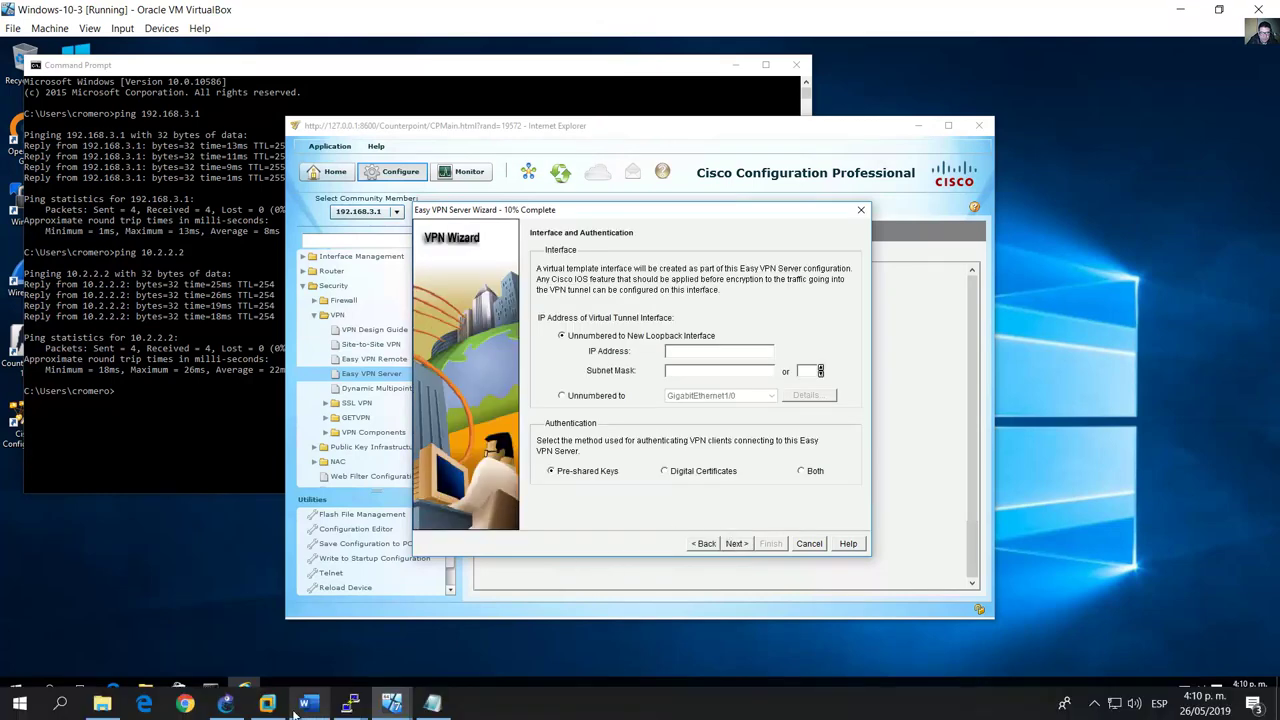
{"action": "left_click", "coordinate": [307, 704]}
{"action": "scroll", "coordinate": [352, 455], "scroll_direction": "down", "scroll_amount": 5}
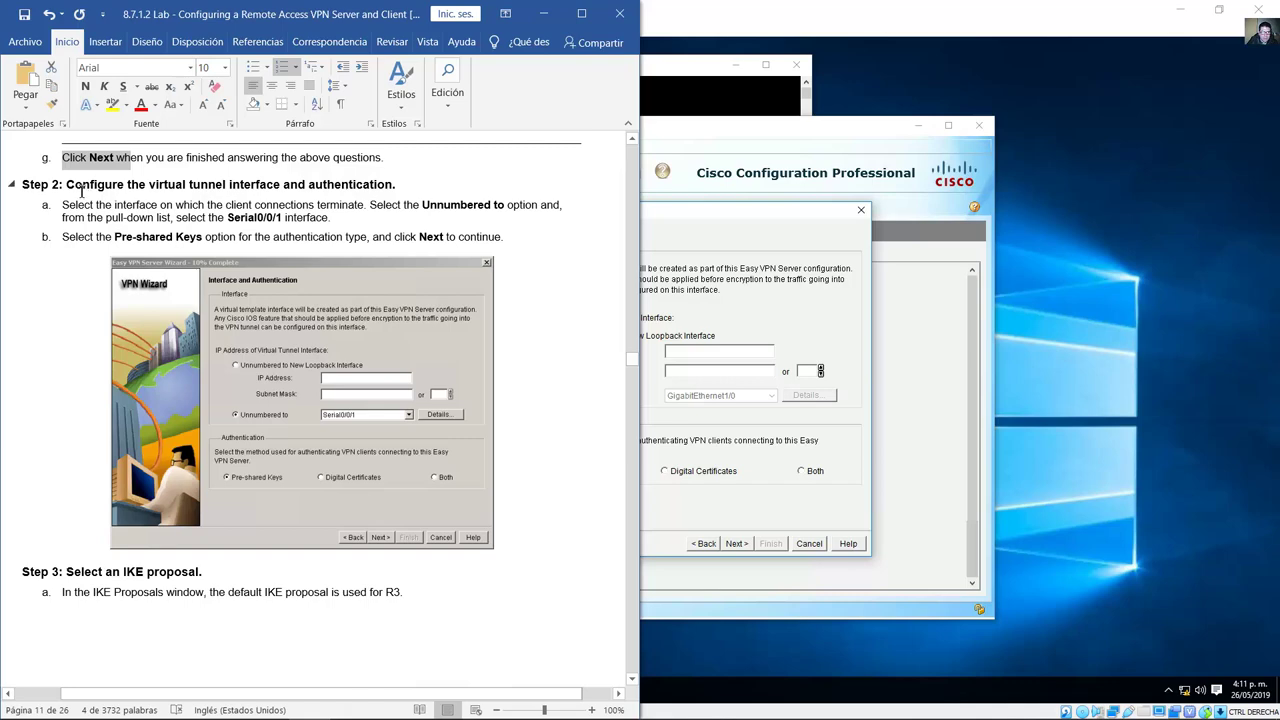
{"action": "left_click_drag", "start_coordinate": [82, 191], "coordinate": [392, 196]}
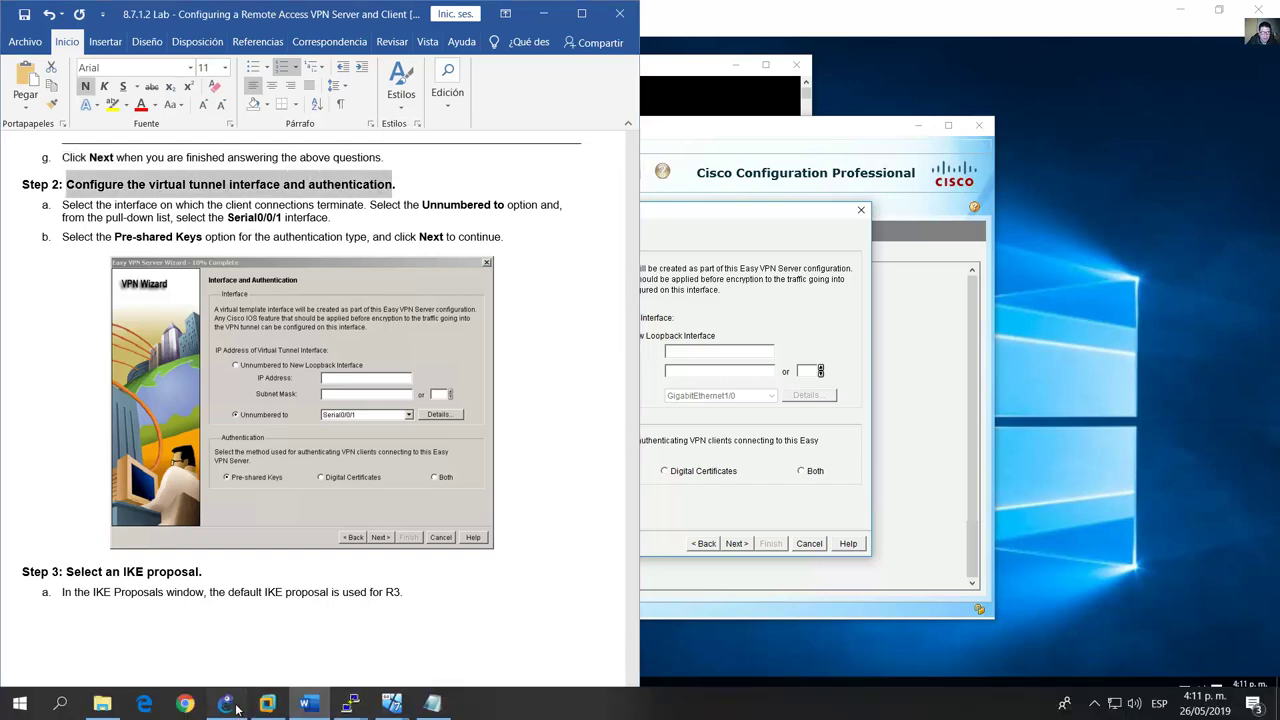
{"action": "left_click", "coordinate": [236, 706]}
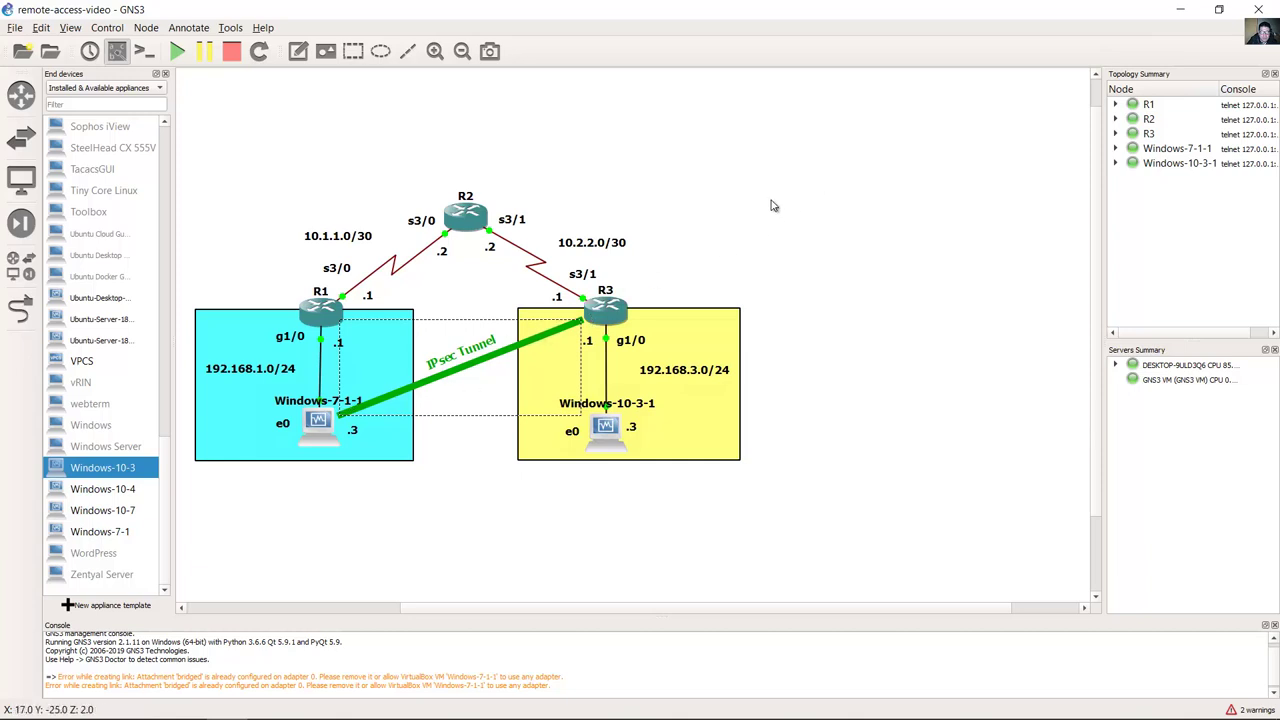
{"action": "mouse_move", "coordinate": [398, 705]}
{"action": "left_click", "coordinate": [308, 705]}
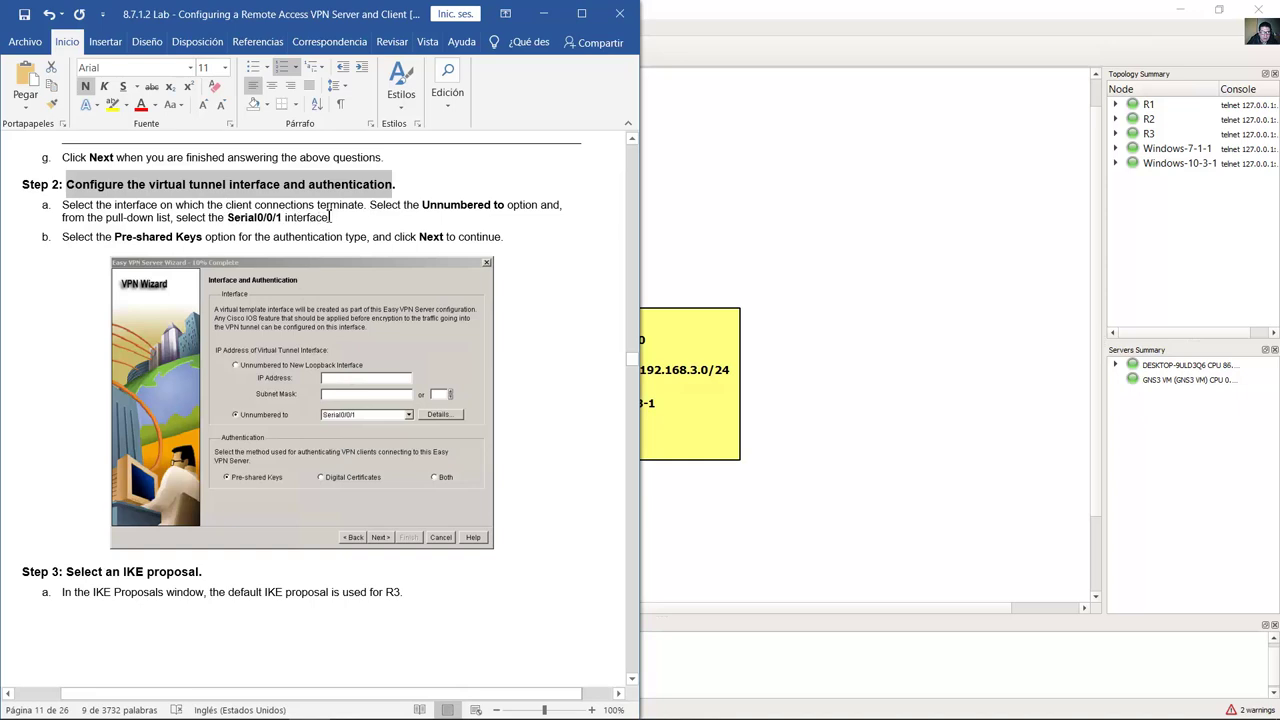
{"action": "left_click_drag", "start_coordinate": [372, 206], "coordinate": [326, 220]}
{"action": "left_click_drag", "start_coordinate": [117, 237], "coordinate": [445, 240]}
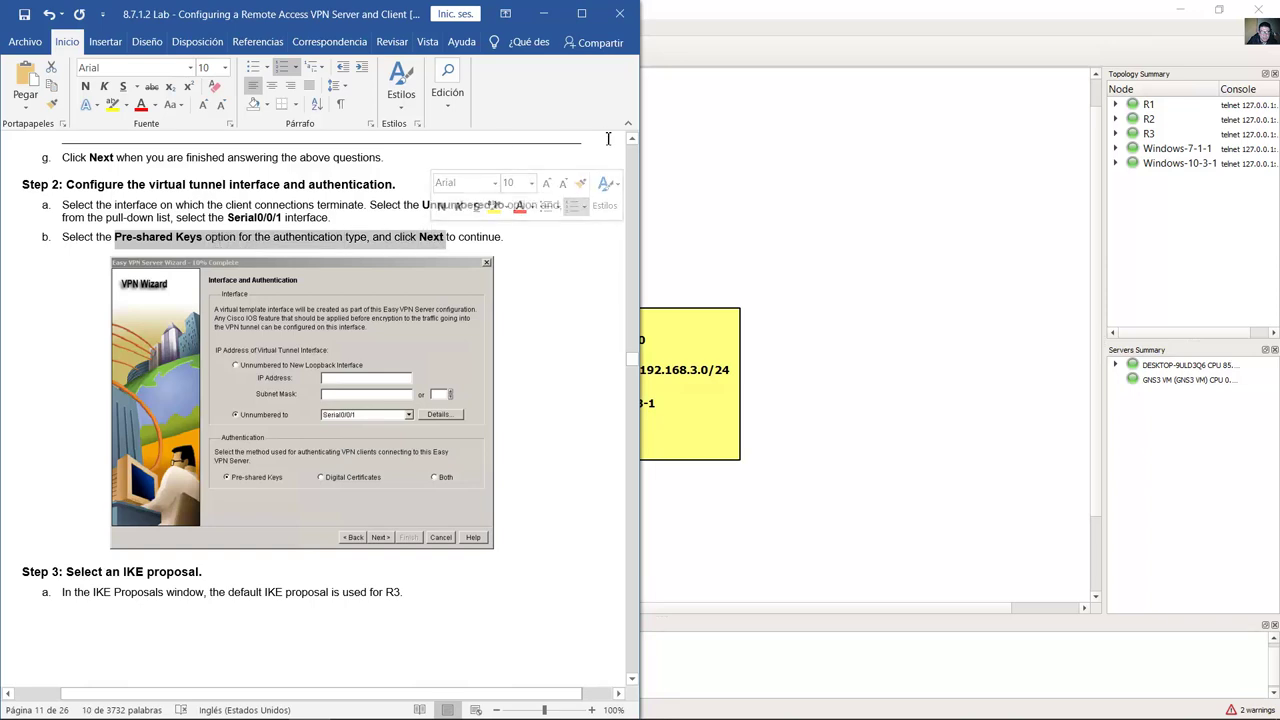
Step: Make the tunnel unnumbered to Serial3/1 with pre-shared key authentication and continue to IKE Proposals
{"action": "left_click", "coordinate": [790, 78]}
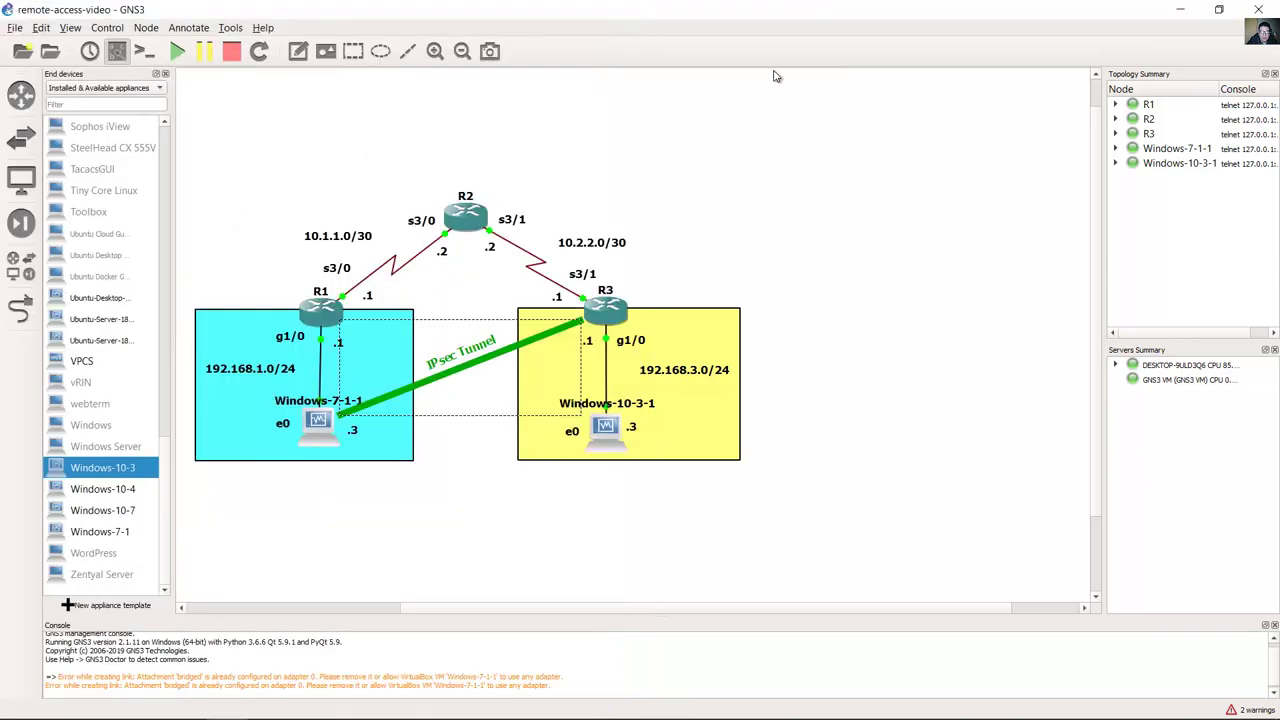
{"action": "left_click", "coordinate": [583, 279]}
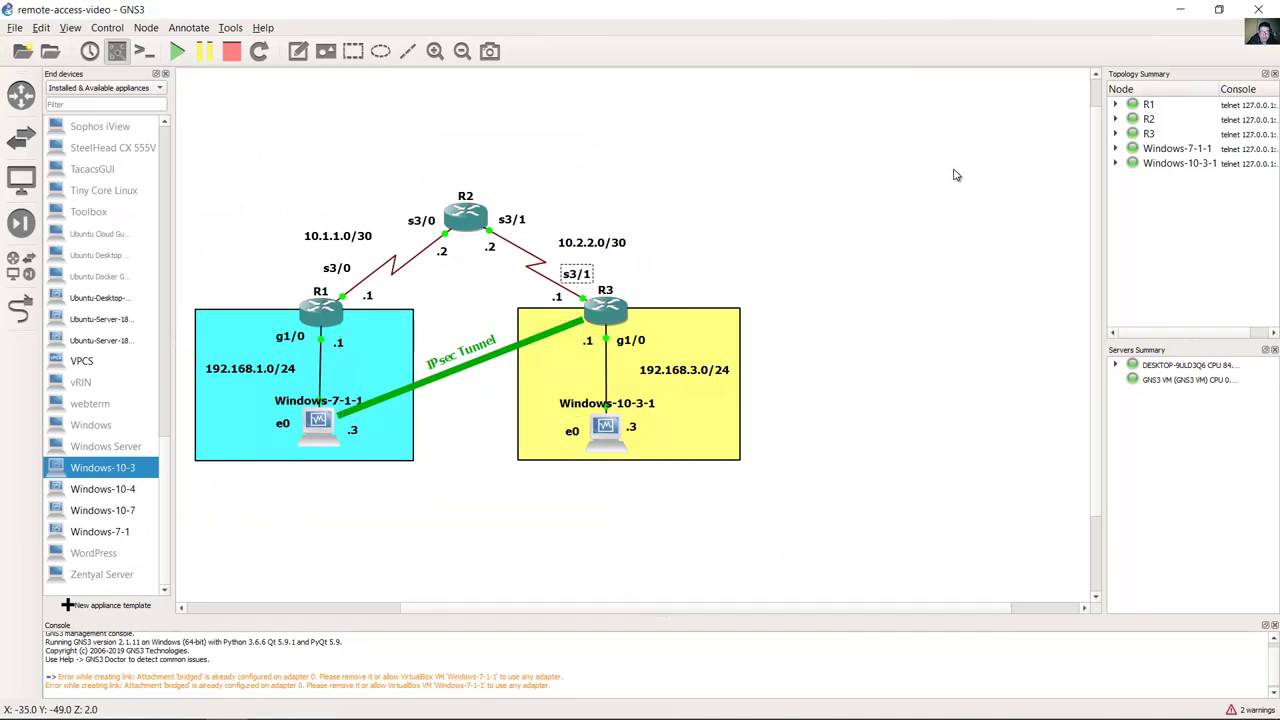
{"action": "left_click", "coordinate": [1176, 18]}
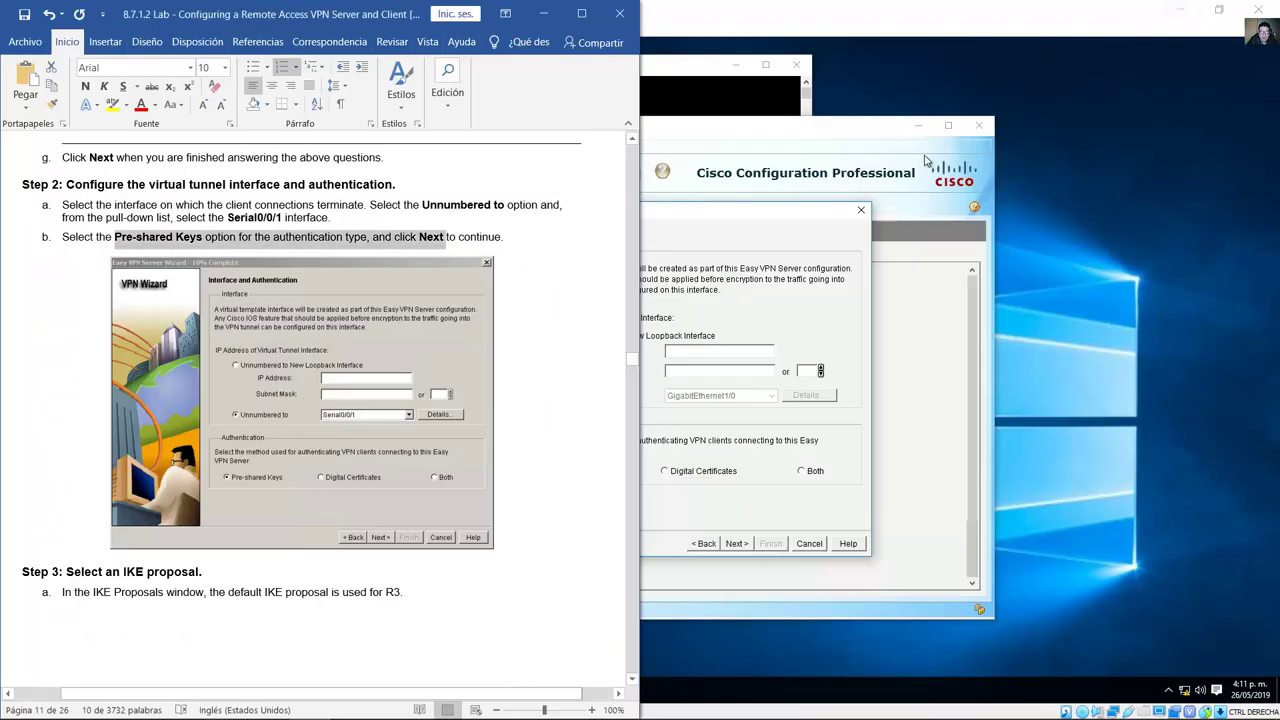
{"action": "left_click", "coordinate": [789, 224]}
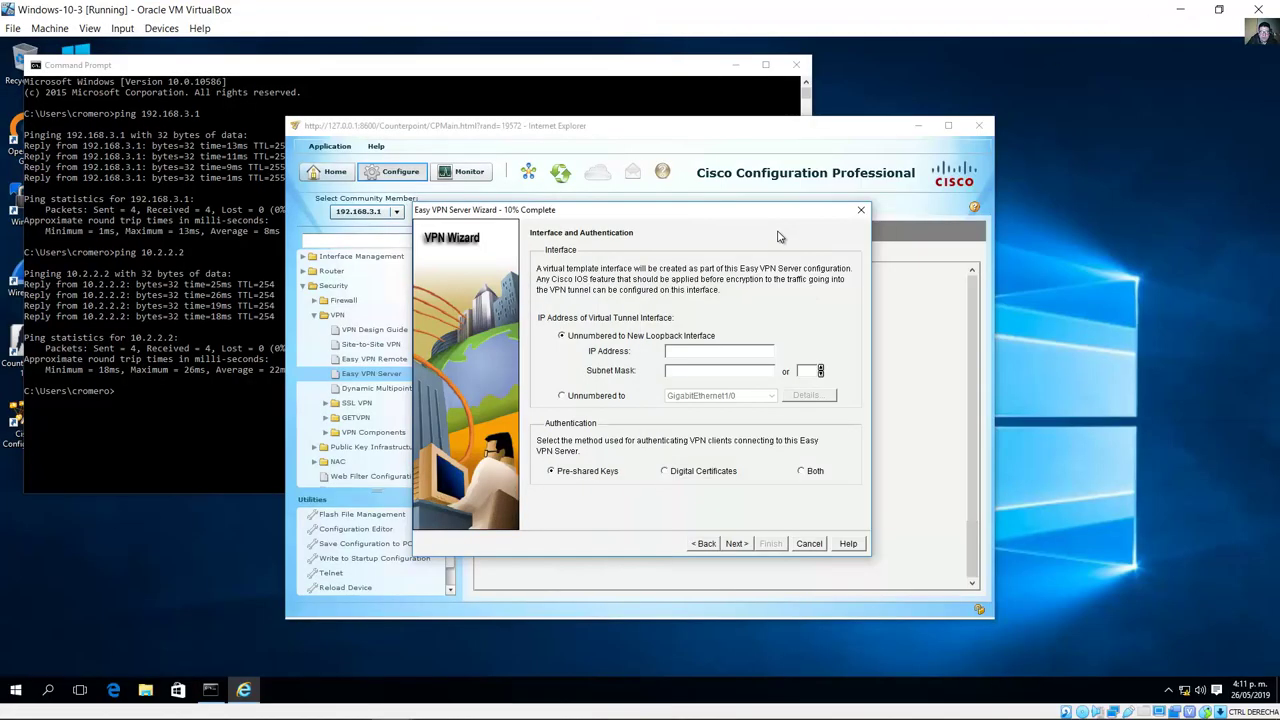
{"action": "left_click", "coordinate": [576, 397]}
{"action": "left_click", "coordinate": [730, 396]}
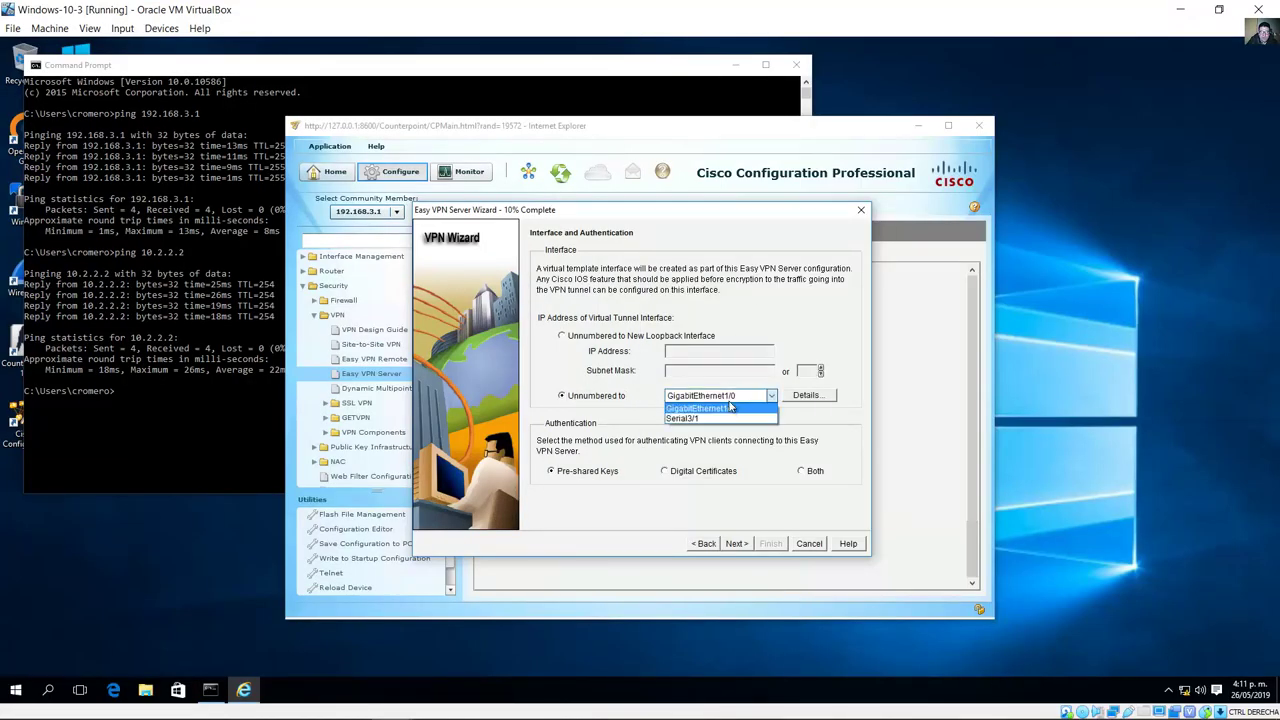
{"action": "left_click", "coordinate": [716, 419]}
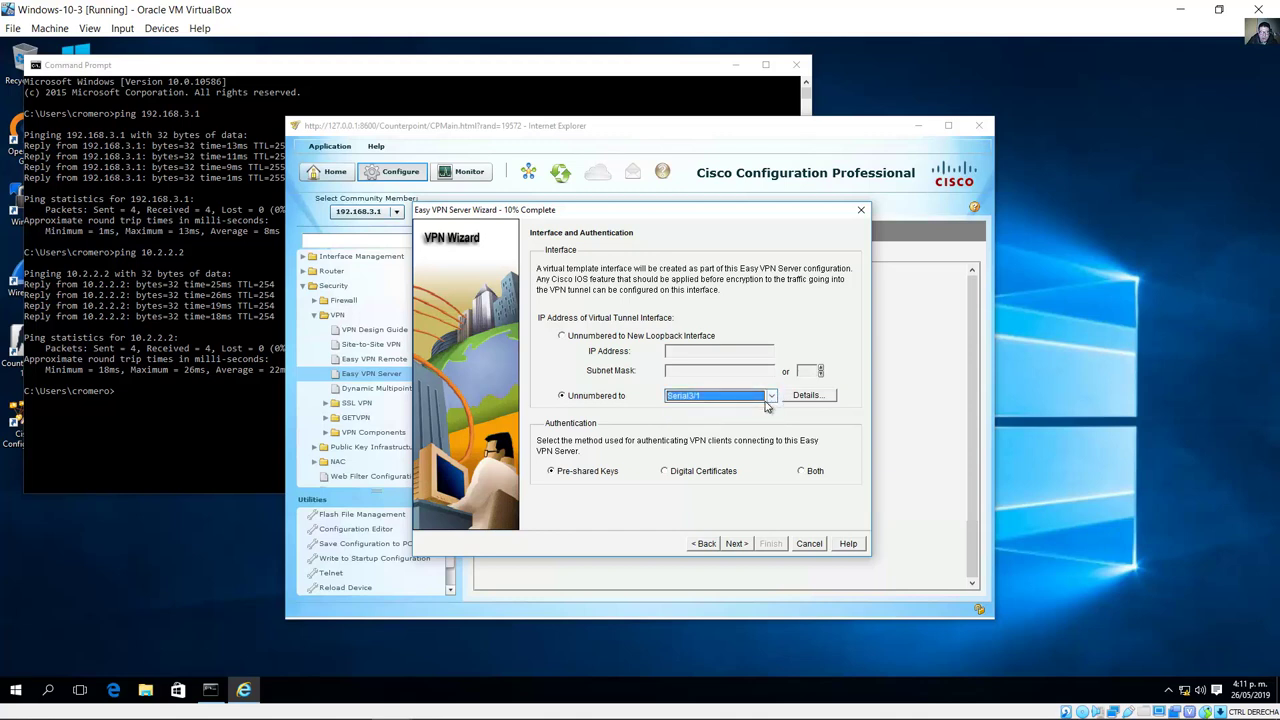
{"action": "left_click", "coordinate": [553, 472]}
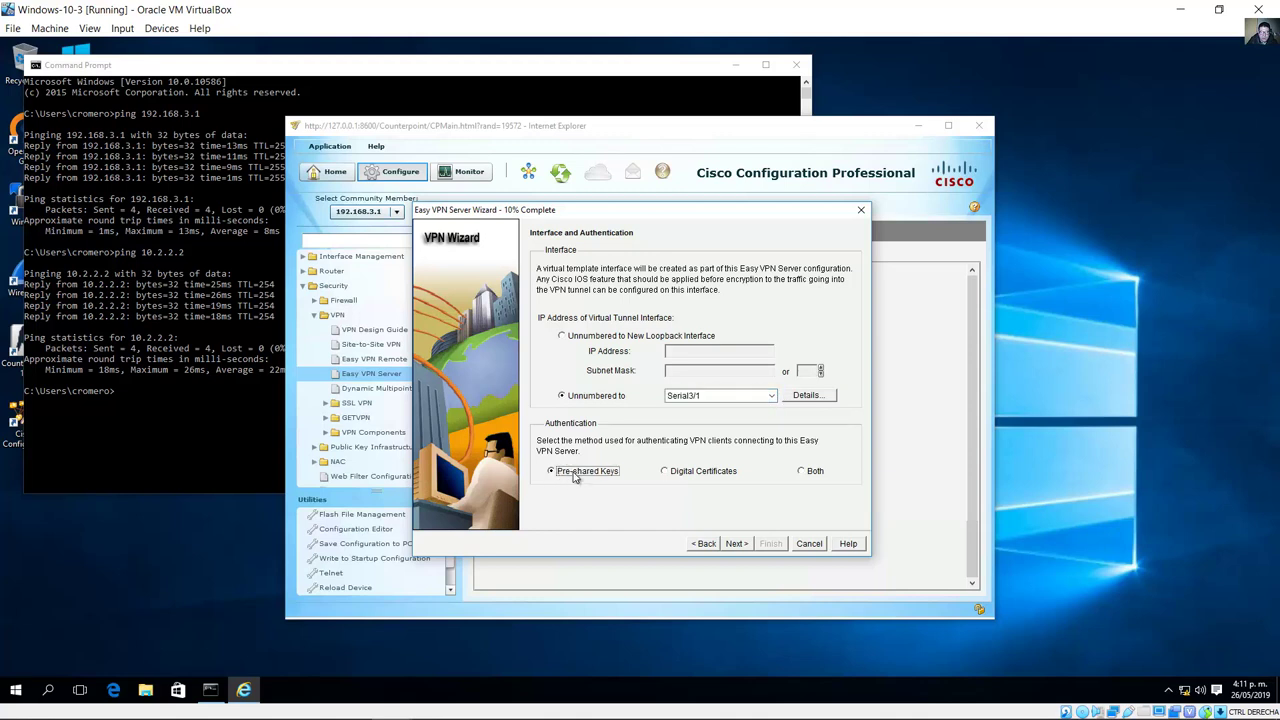
{"action": "left_click", "coordinate": [737, 544]}
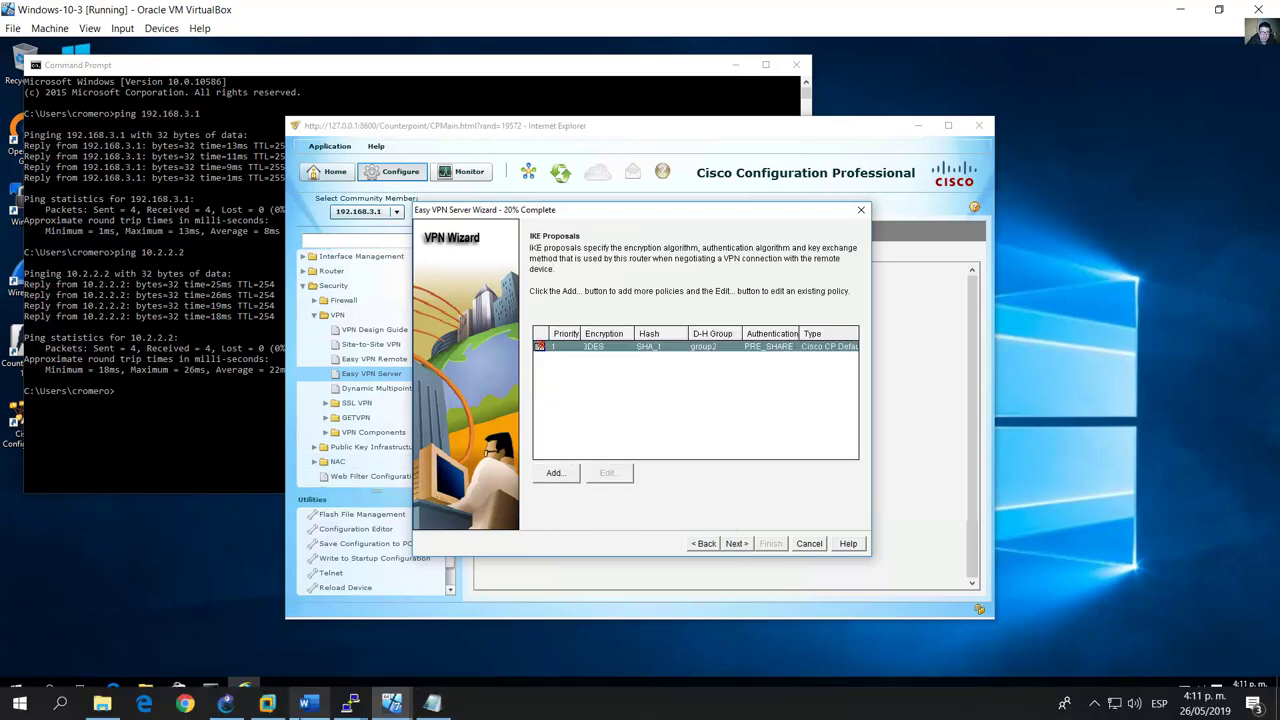
Step: Compare the default IKE proposal's encryption with Step 3's encryption method question in the guide
{"action": "left_click", "coordinate": [304, 705]}
{"action": "scroll", "coordinate": [356, 532], "scroll_direction": "down", "scroll_amount": 10}
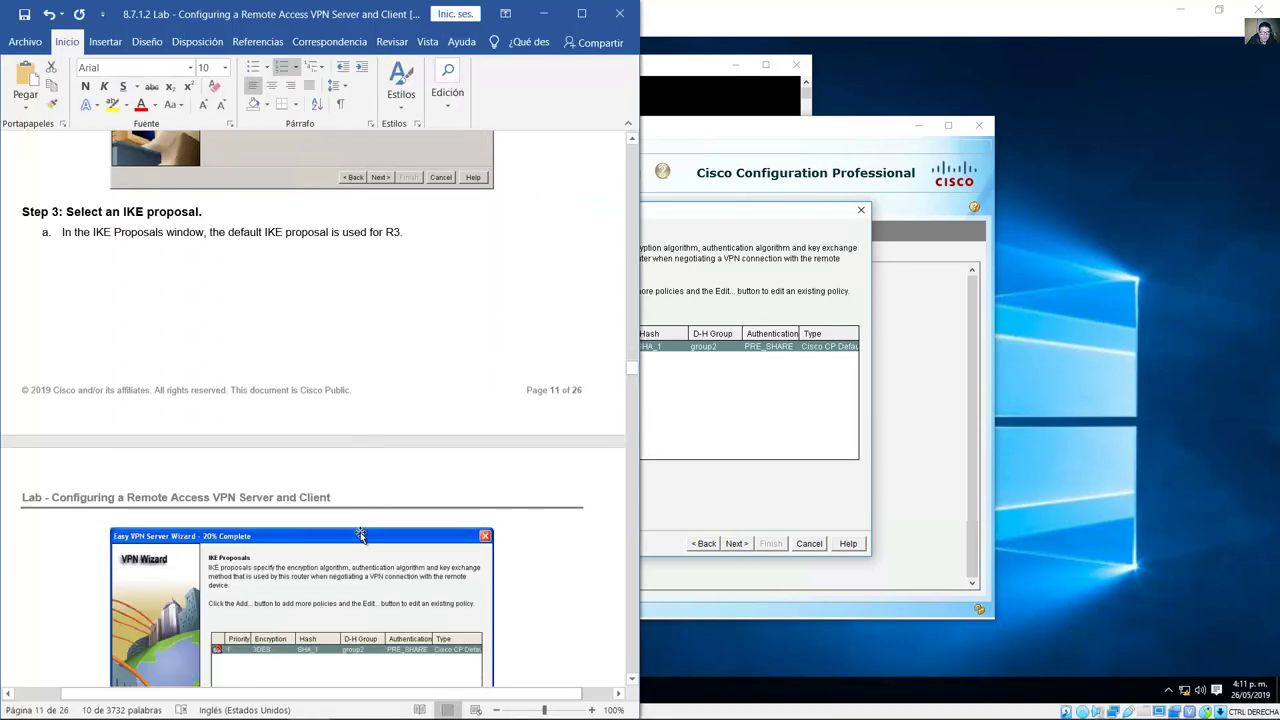
{"action": "left_click_drag", "start_coordinate": [72, 176], "coordinate": [198, 178]}
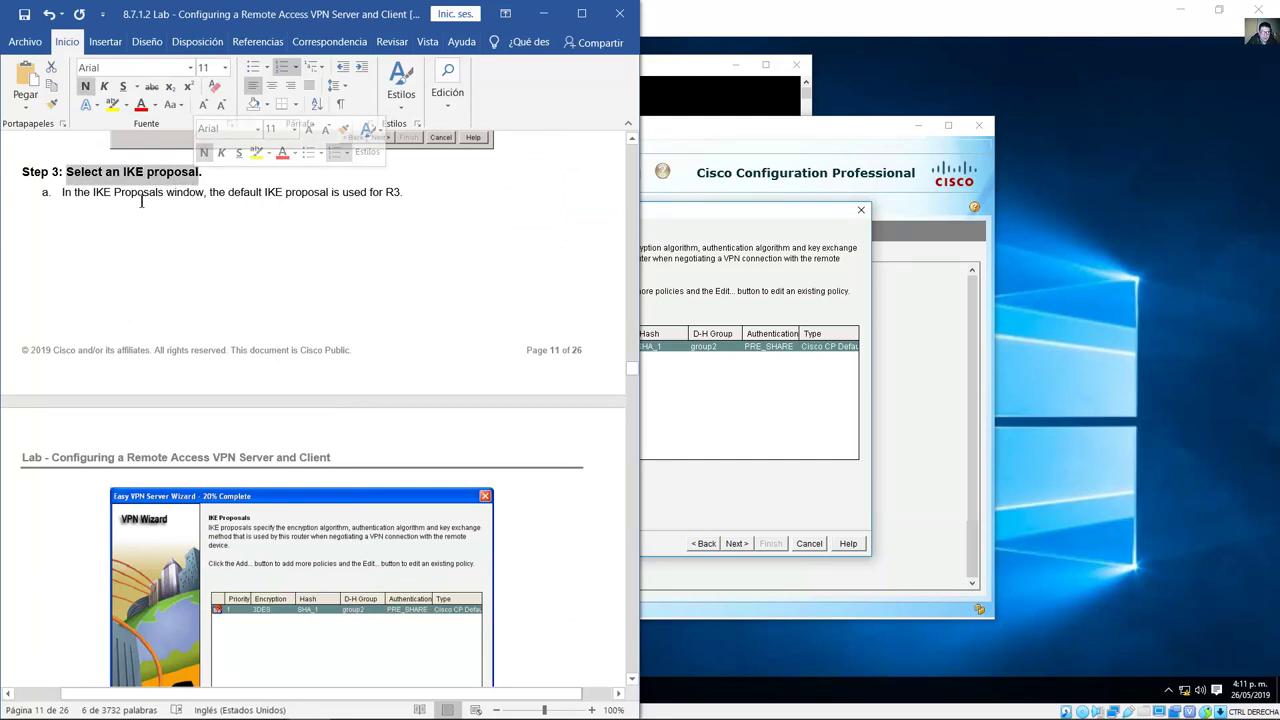
{"action": "scroll", "coordinate": [340, 276], "scroll_direction": "down", "scroll_amount": 8}
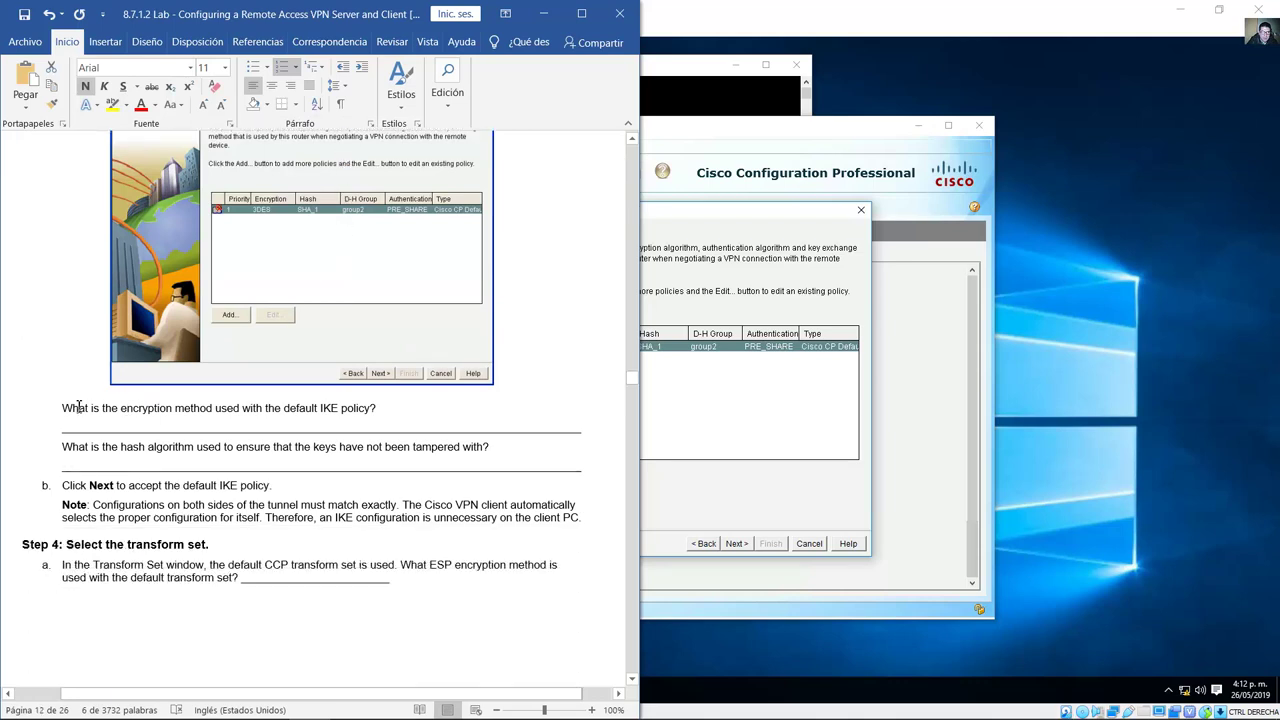
{"action": "left_click_drag", "start_coordinate": [85, 412], "coordinate": [385, 410]}
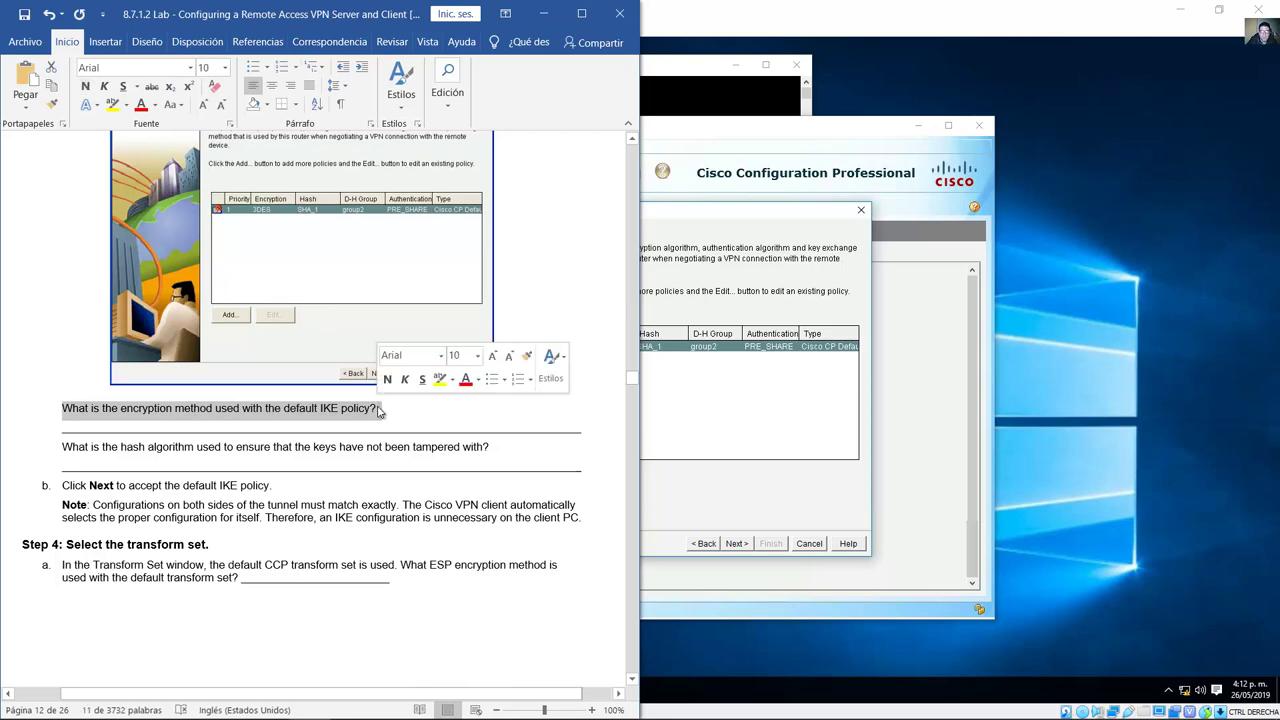
{"action": "left_click_drag", "start_coordinate": [204, 432], "coordinate": [338, 436]}
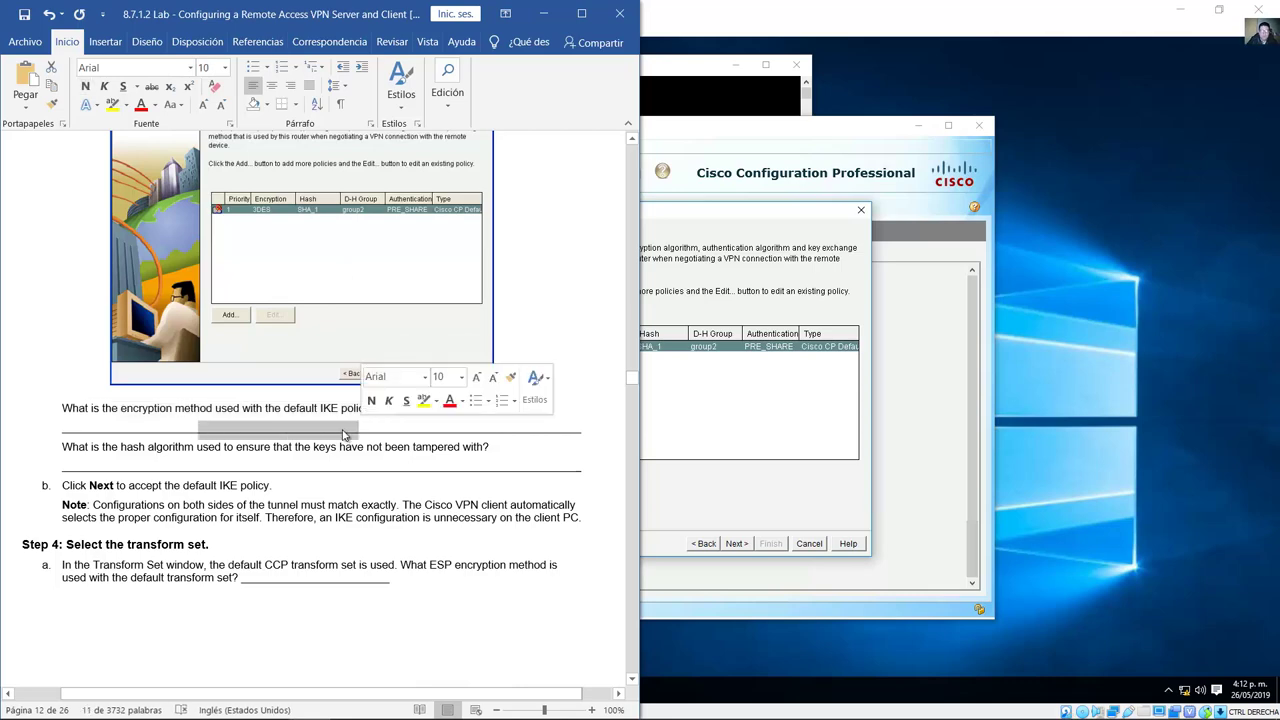
{"action": "left_click", "coordinate": [746, 215]}
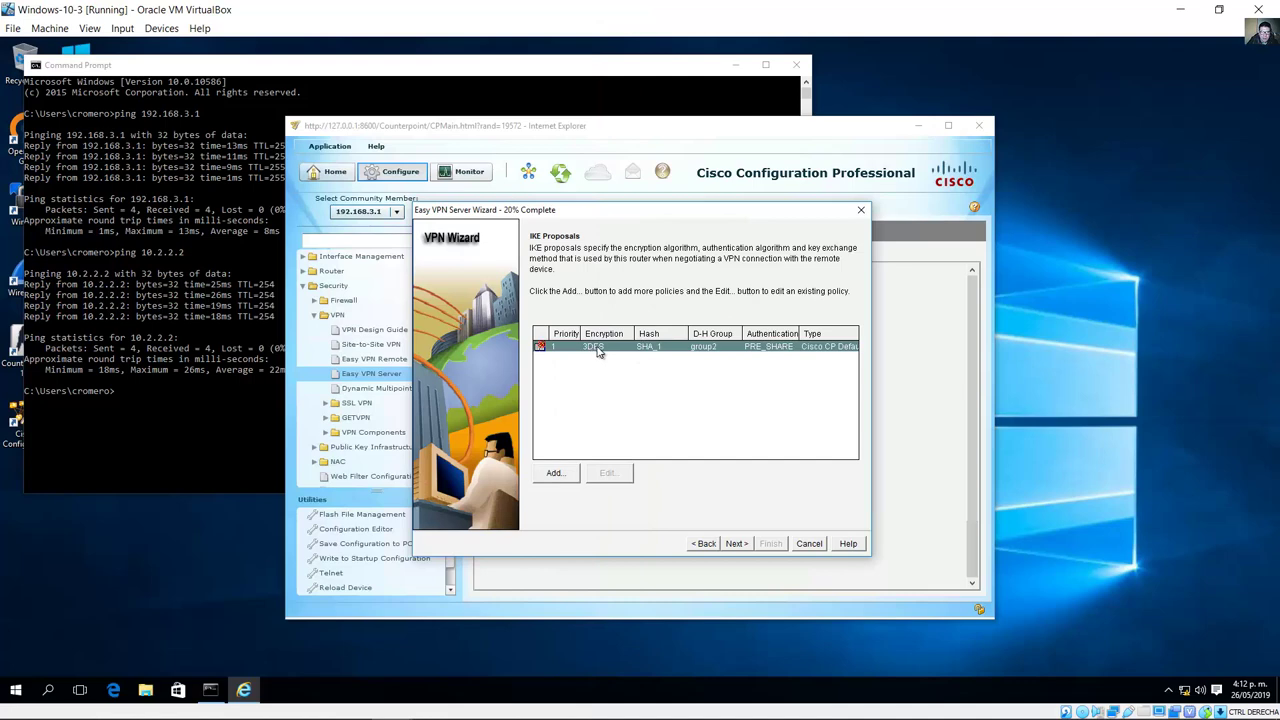
Step: Check the guide's hash algorithm question and Next instruction against the default 3DES/SHA_1/group2 policy
{"action": "left_click", "coordinate": [330, 702]}
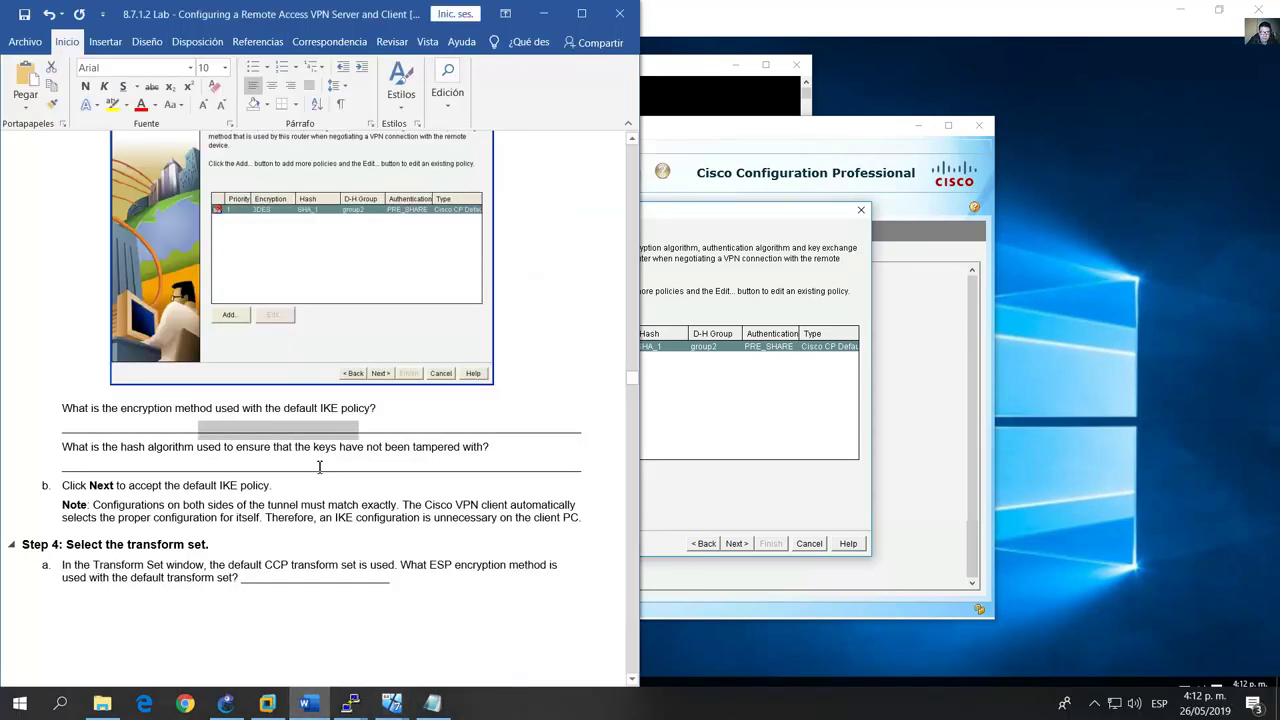
{"action": "scroll", "coordinate": [334, 463], "scroll_direction": "down", "scroll_amount": 3}
{"action": "scroll", "coordinate": [334, 463], "scroll_direction": "down", "scroll_amount": 2}
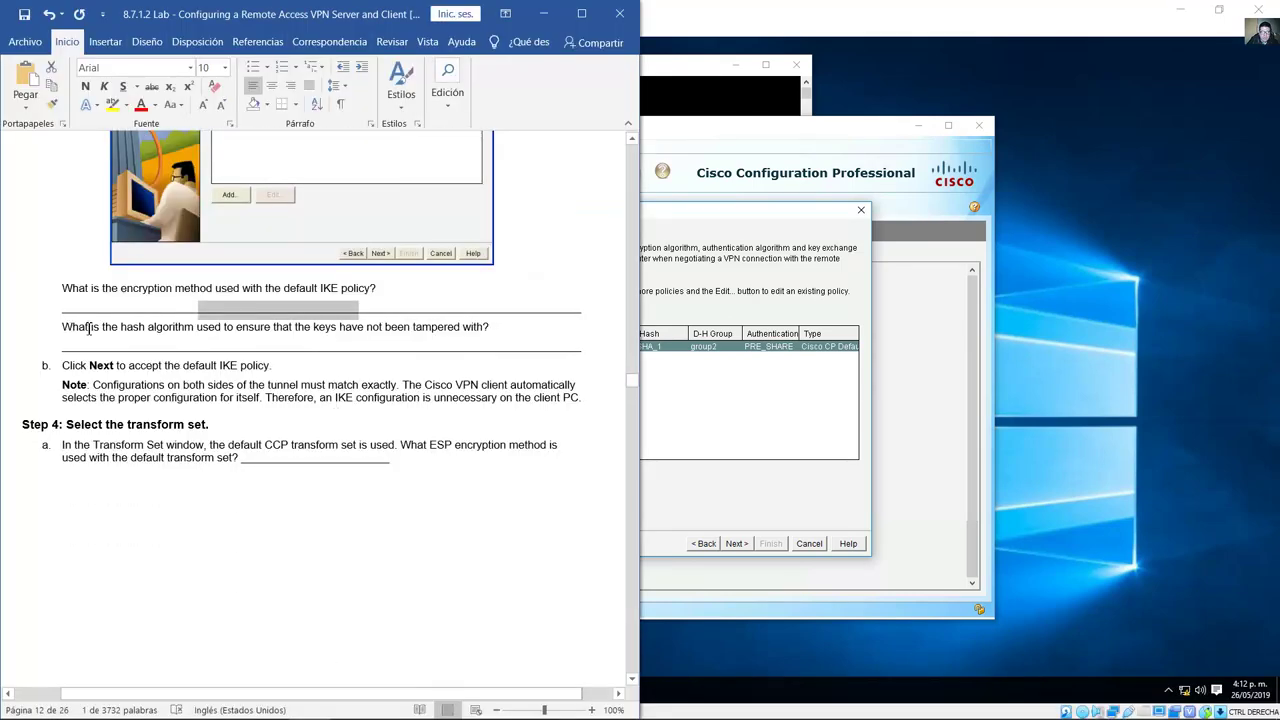
{"action": "left_click_drag", "start_coordinate": [62, 330], "coordinate": [502, 336]}
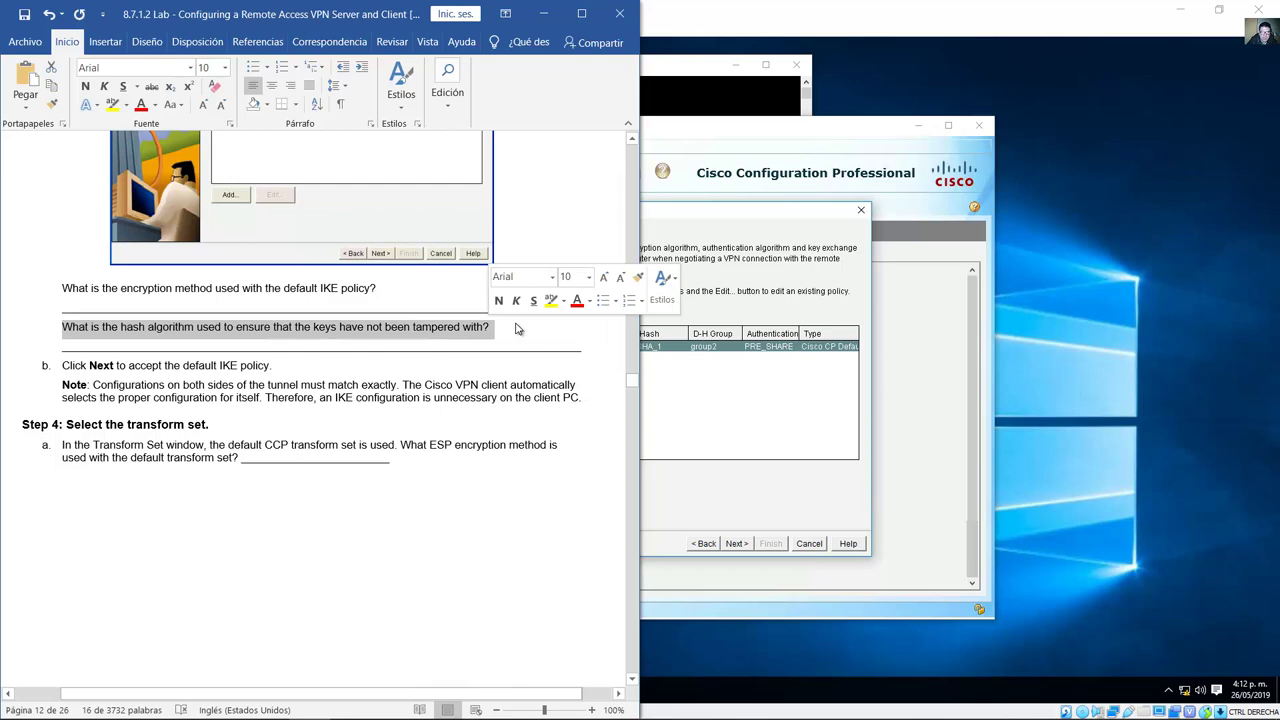
{"action": "left_click", "coordinate": [716, 220]}
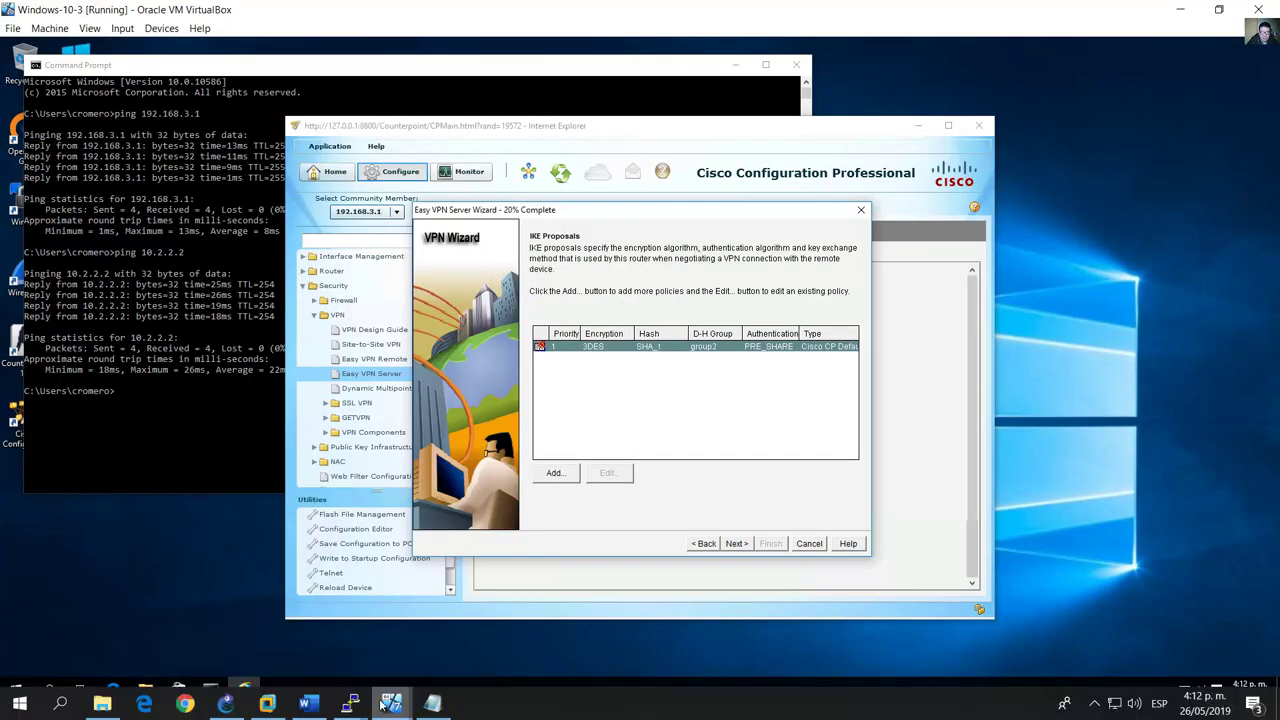
{"action": "left_click", "coordinate": [308, 703]}
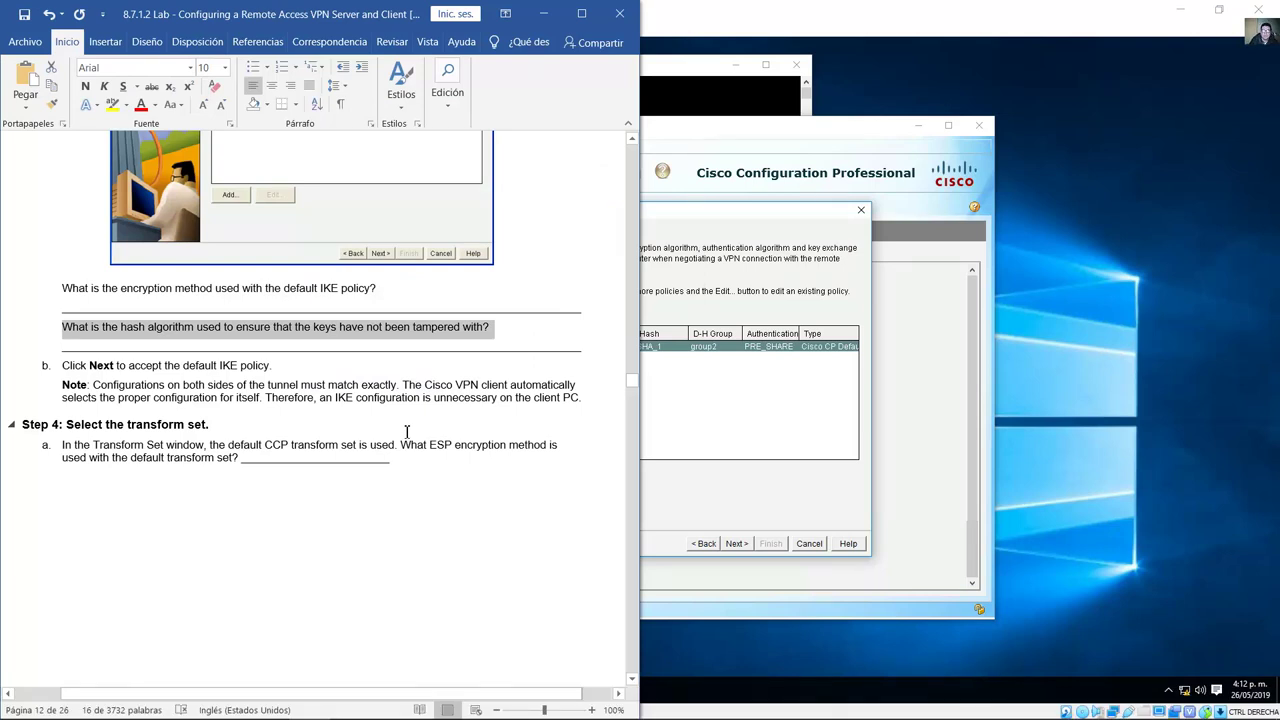
{"action": "left_click_drag", "start_coordinate": [90, 366], "coordinate": [116, 366]}
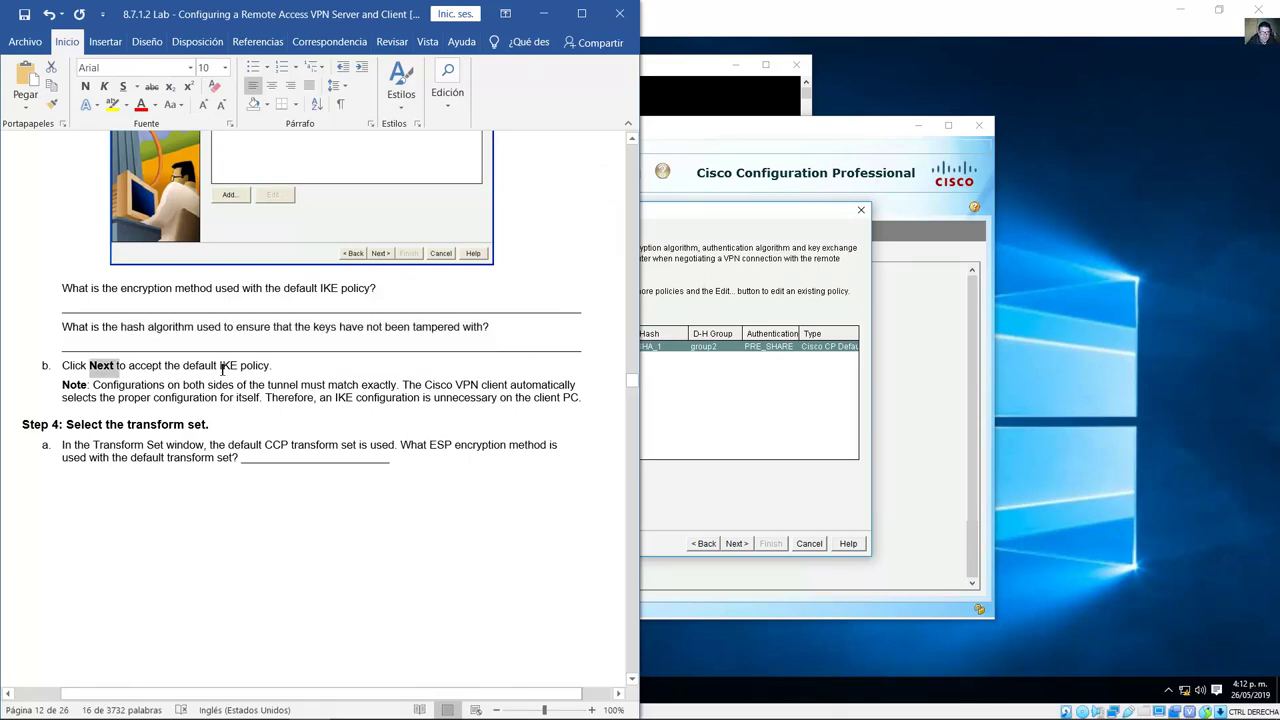
{"action": "left_click", "coordinate": [686, 216]}
Step: Accept the default IKE proposal and read Step 4 on the default ESP-3DES-SHA transform set
{"action": "left_click", "coordinate": [736, 543]}
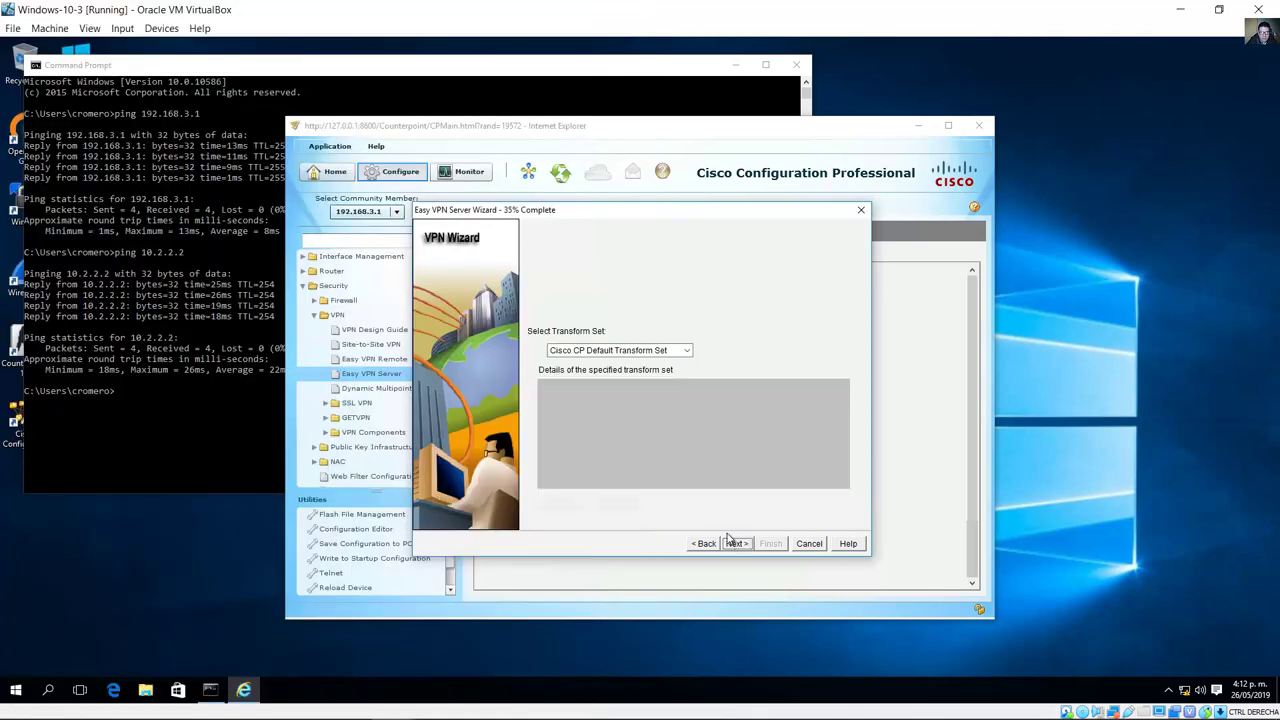
{"action": "left_click", "coordinate": [310, 702]}
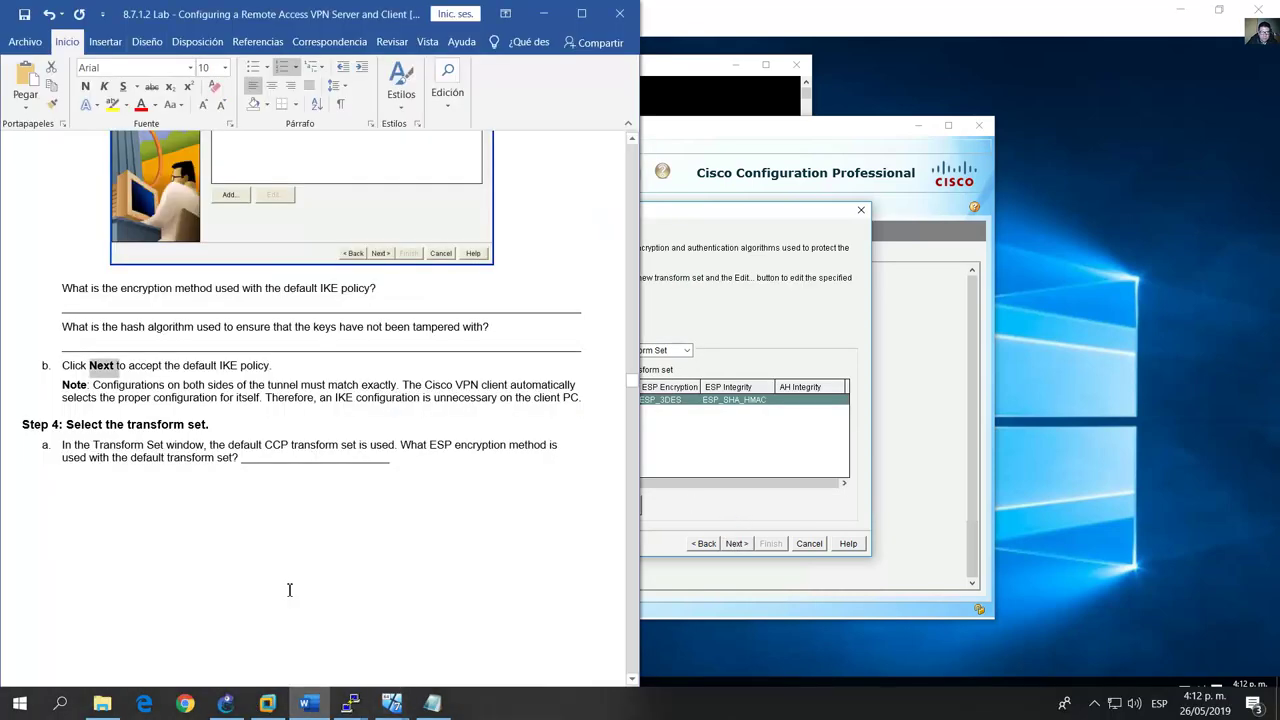
{"action": "scroll", "coordinate": [267, 425], "scroll_direction": "down", "scroll_amount": 1}
{"action": "scroll", "coordinate": [267, 425], "scroll_direction": "down", "scroll_amount": 5}
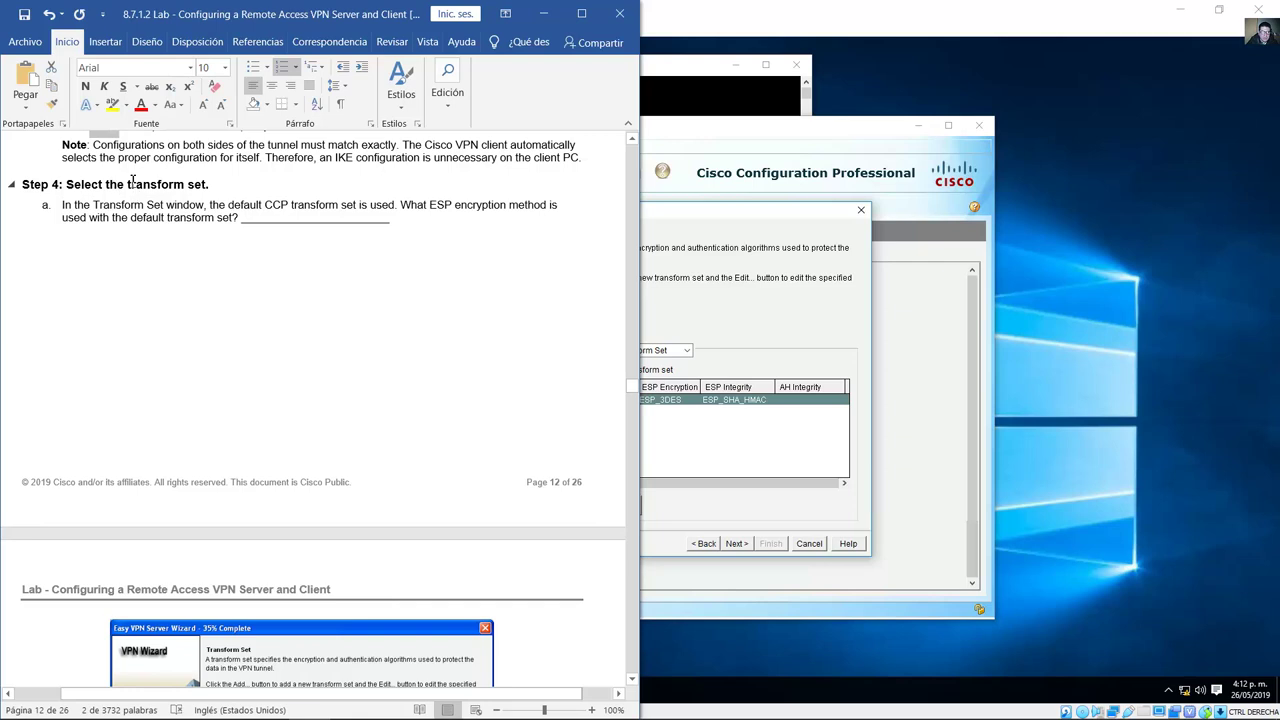
{"action": "left_click_drag", "start_coordinate": [106, 185], "coordinate": [208, 185]}
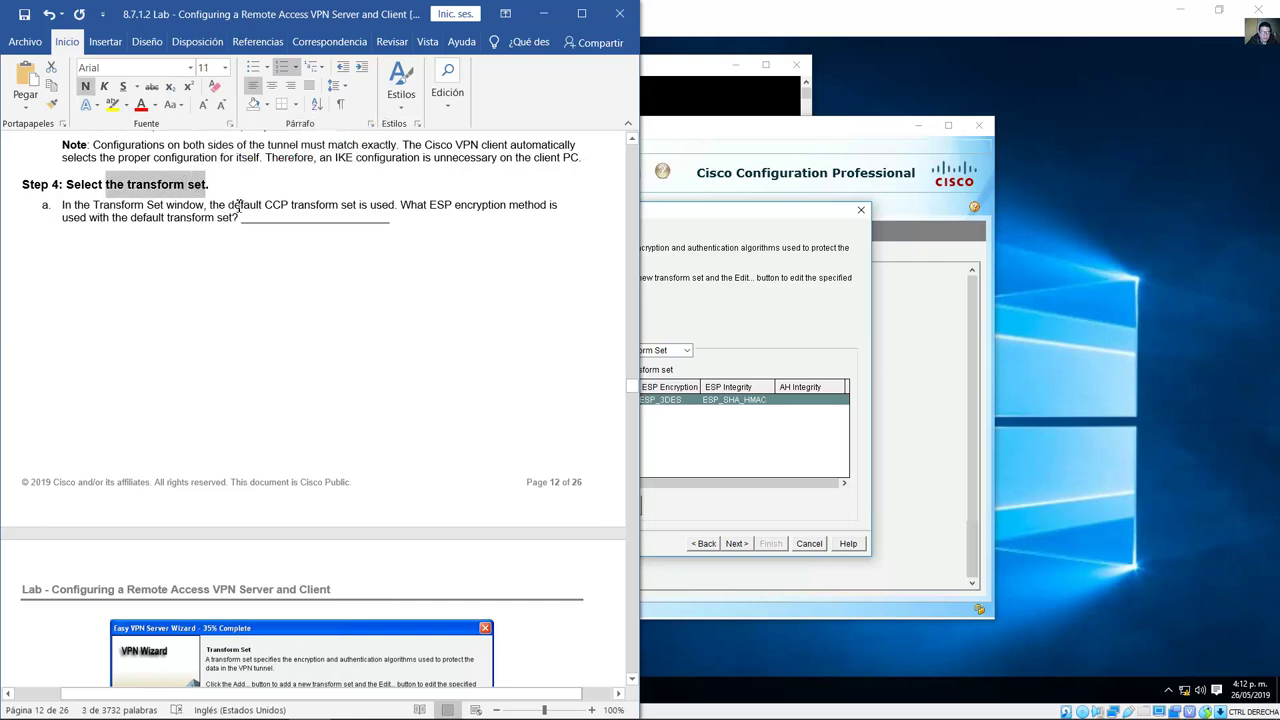
{"action": "left_click_drag", "start_coordinate": [232, 207], "coordinate": [386, 208]}
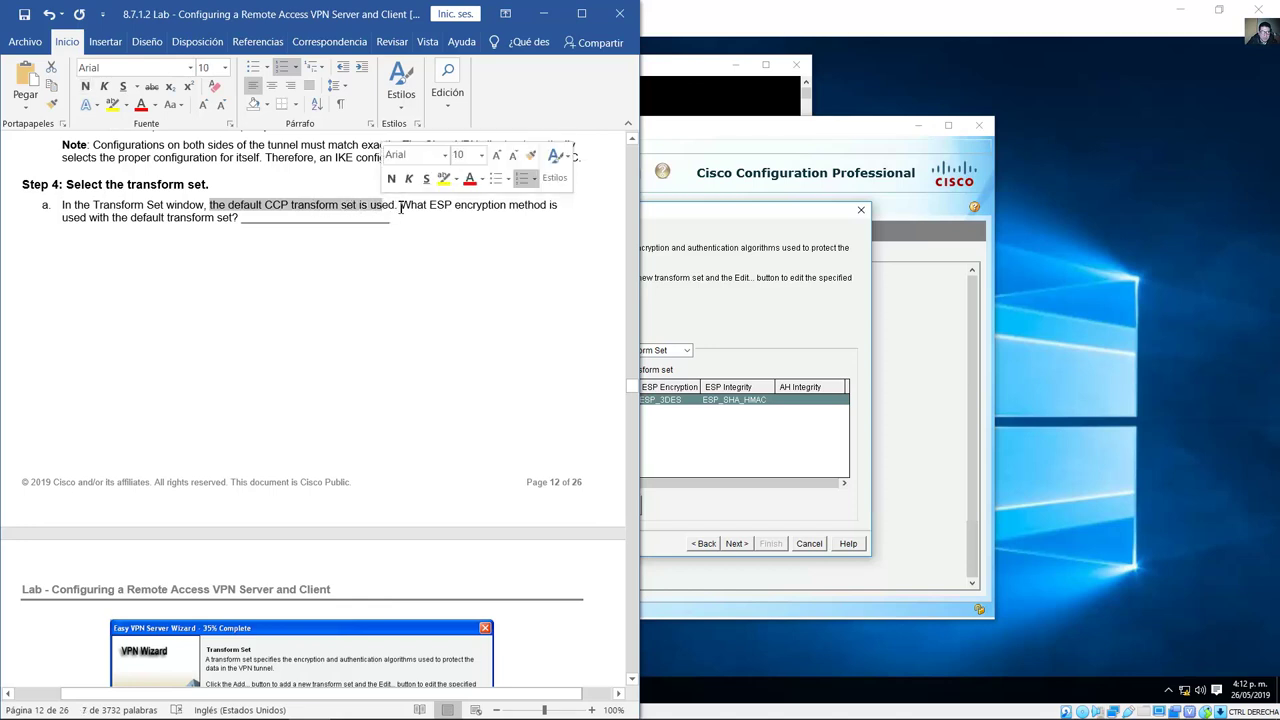
{"action": "left_click_drag", "start_coordinate": [401, 207], "coordinate": [241, 226]}
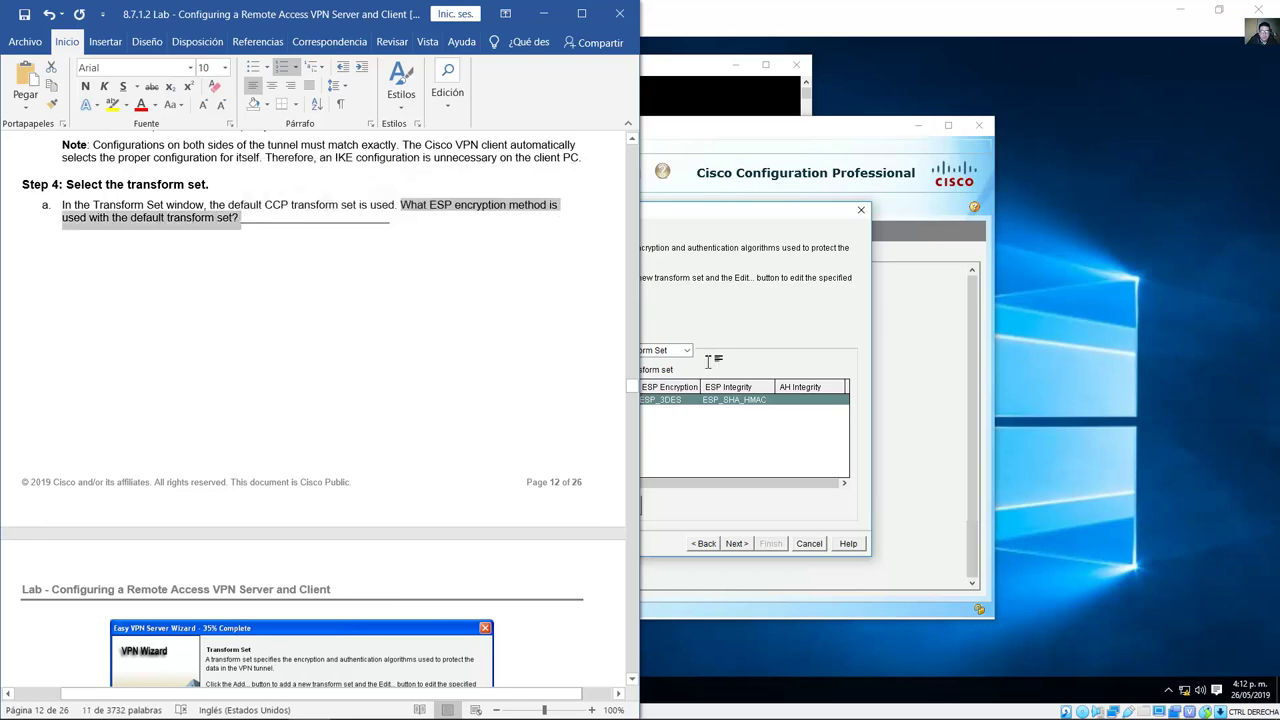
{"action": "left_click", "coordinate": [754, 255]}
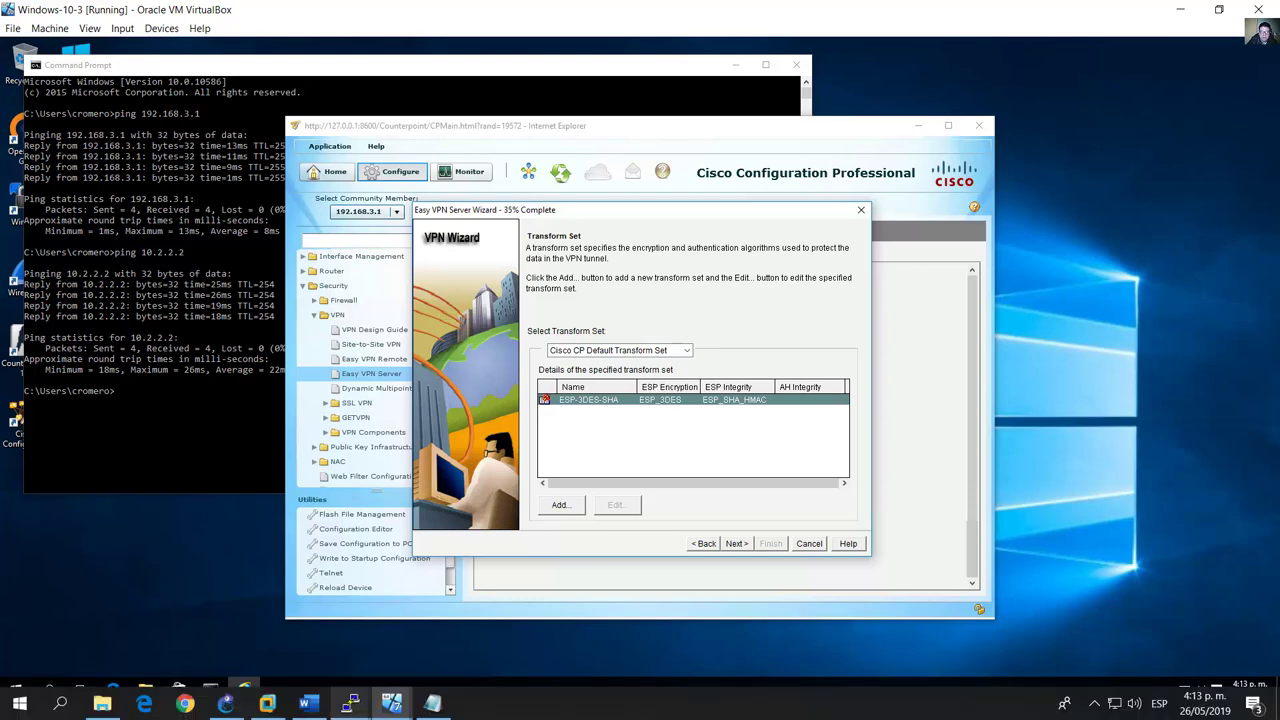
Step: Note step b's Next instruction in the guide and return to the transform set page
{"action": "left_click", "coordinate": [306, 704]}
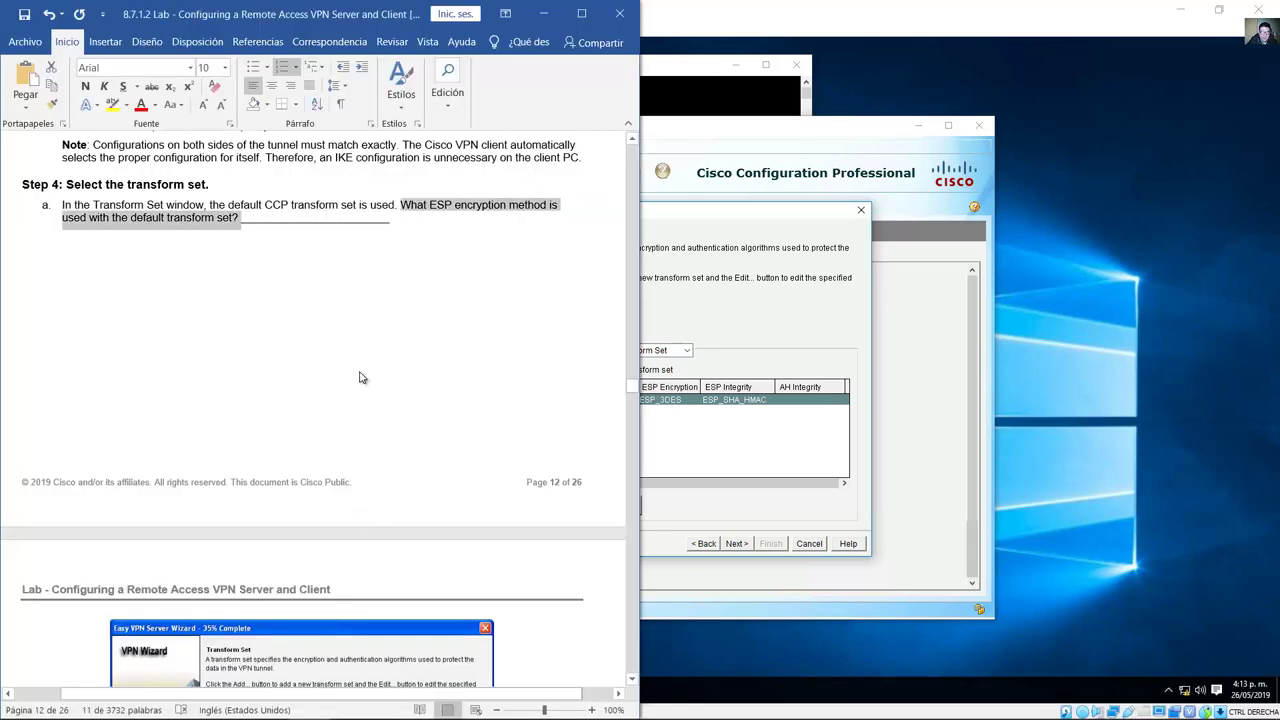
{"action": "scroll", "coordinate": [362, 375], "scroll_direction": "down", "scroll_amount": 5}
{"action": "scroll", "coordinate": [364, 362], "scroll_direction": "down", "scroll_amount": 2}
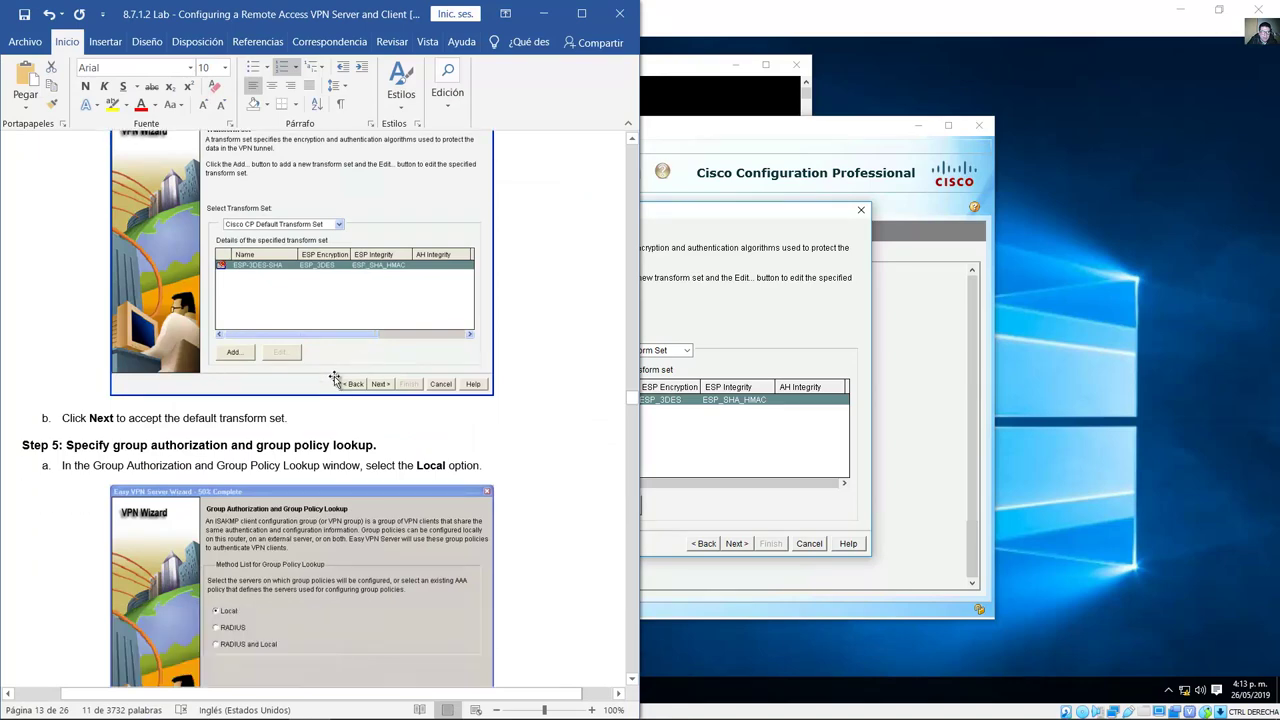
{"action": "double_click", "coordinate": [101, 421]}
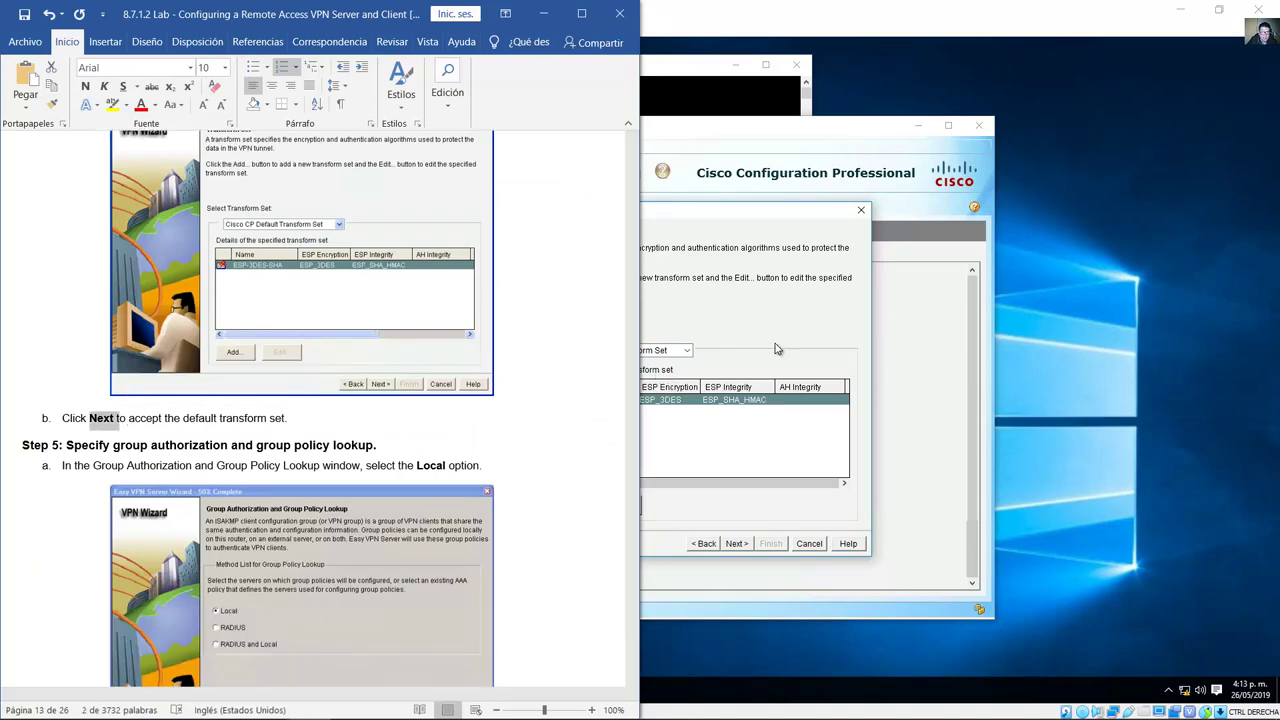
{"action": "left_click", "coordinate": [762, 553]}
{"action": "left_click", "coordinate": [740, 545]}
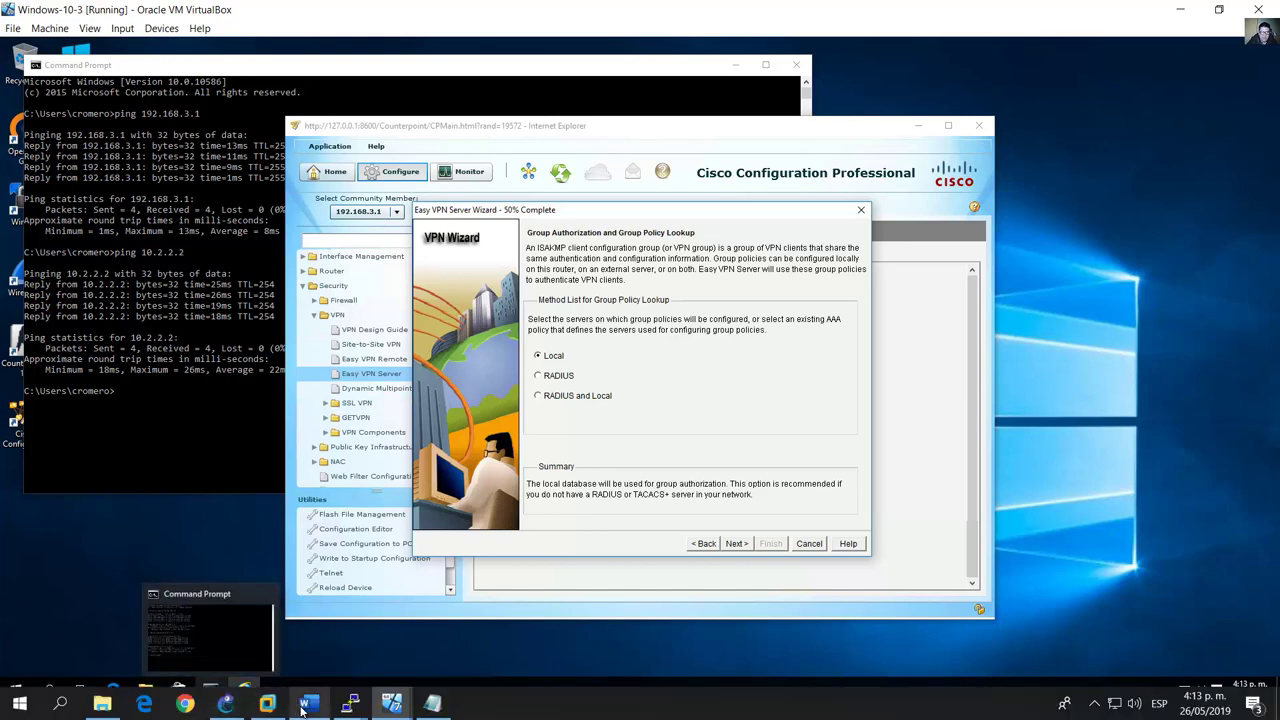
{"action": "left_click", "coordinate": [310, 705]}
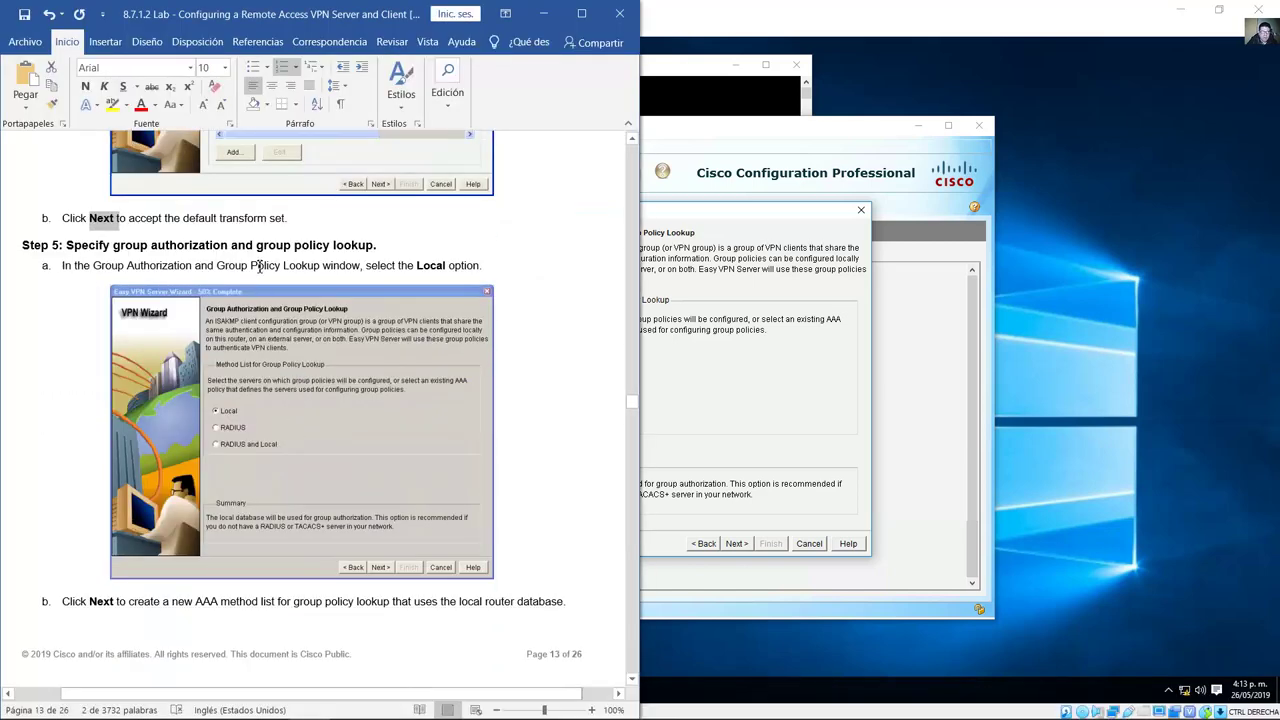
{"action": "scroll", "coordinate": [260, 262], "scroll_direction": "down", "scroll_amount": 1}
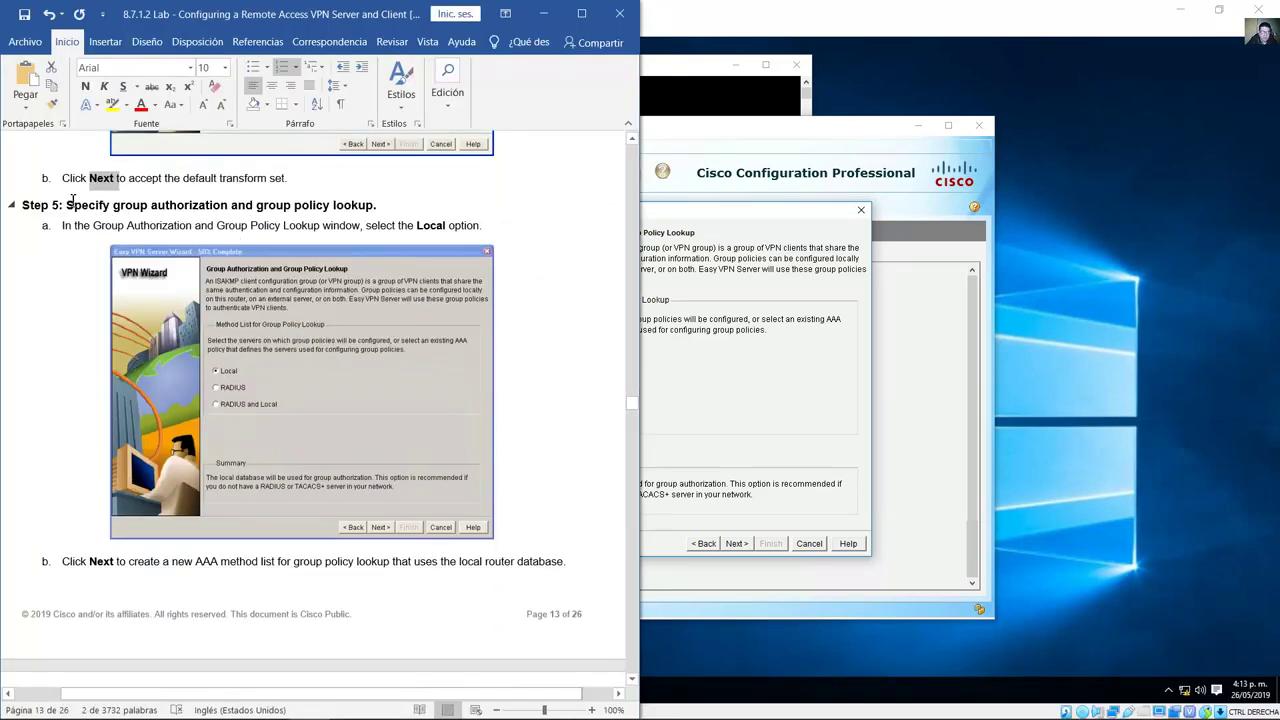
{"action": "left_click_drag", "start_coordinate": [102, 212], "coordinate": [478, 227]}
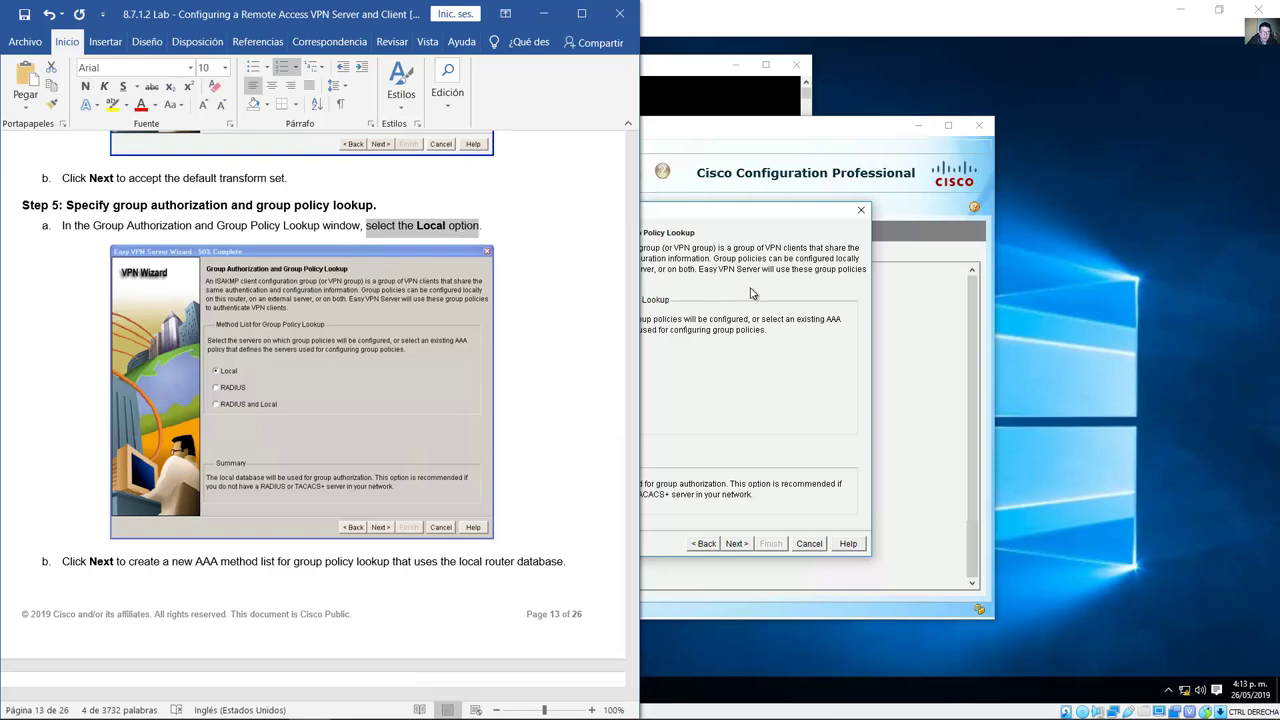
{"action": "key", "text": "alt+Tab"}
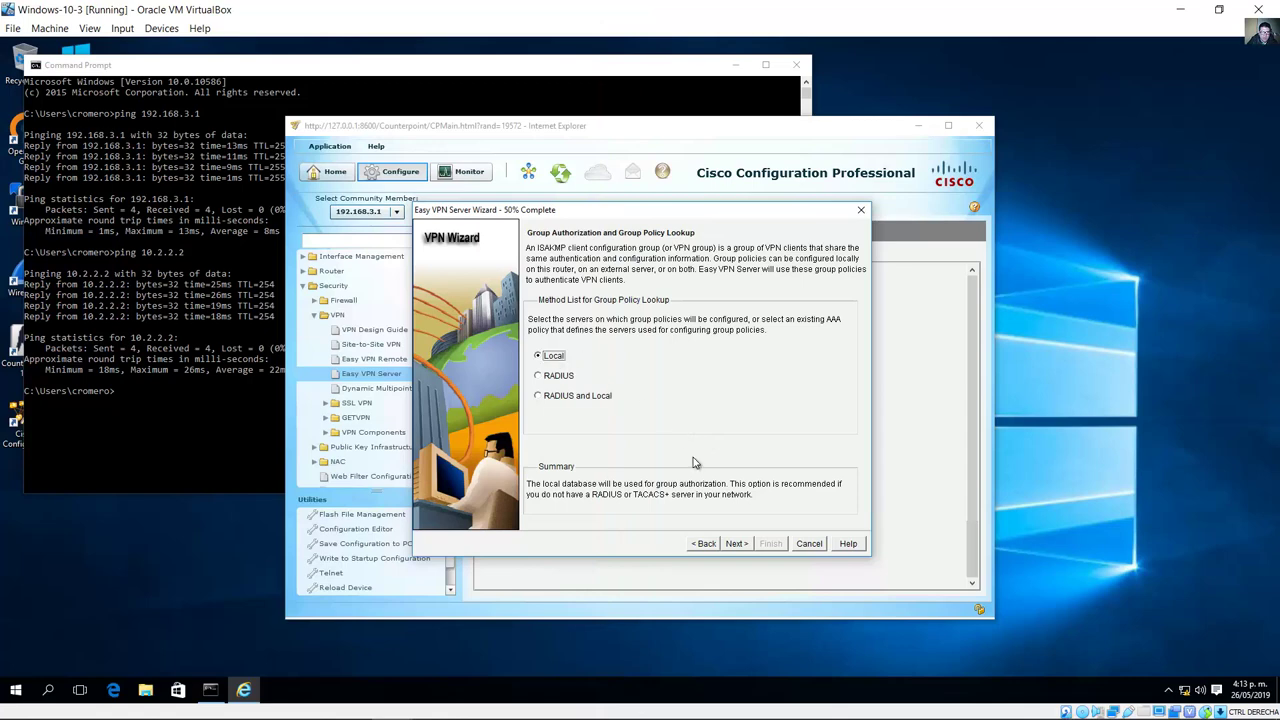
Step: Advance to XAuth, read Step 6, and keep user authentication enabled with Local Only
{"action": "left_click", "coordinate": [736, 544]}
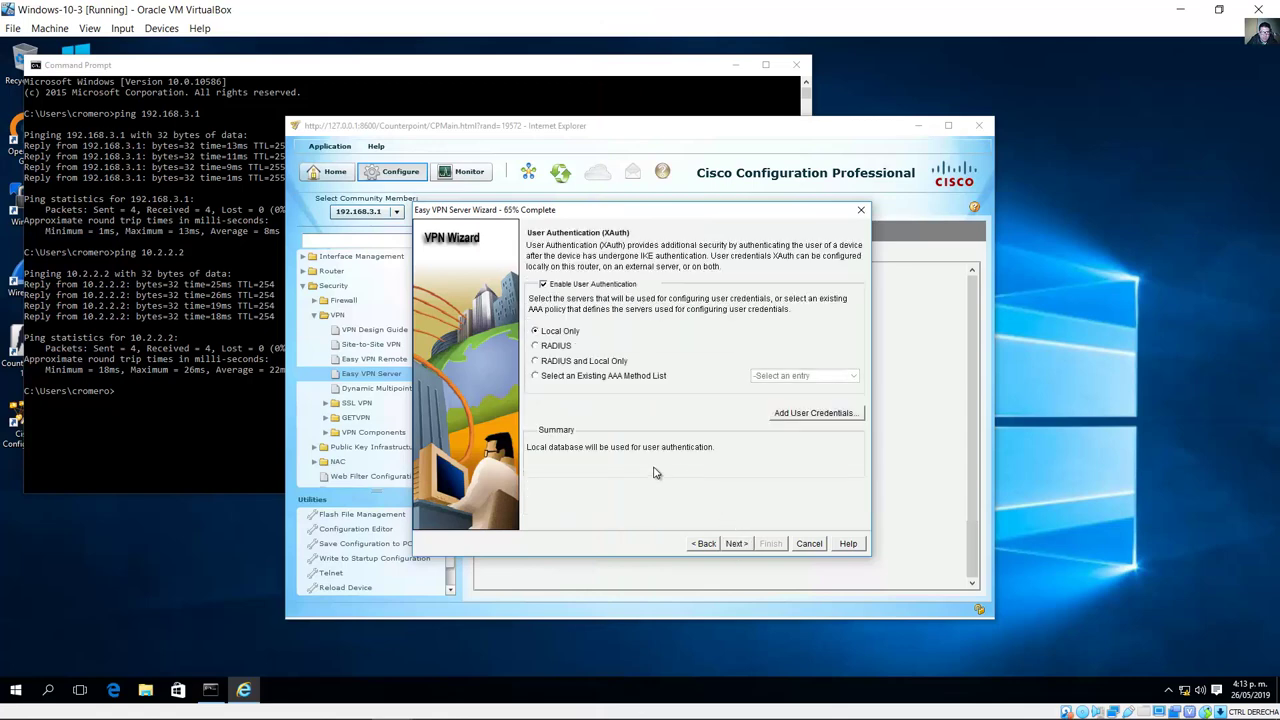
{"action": "key", "text": "alt+Tab"}
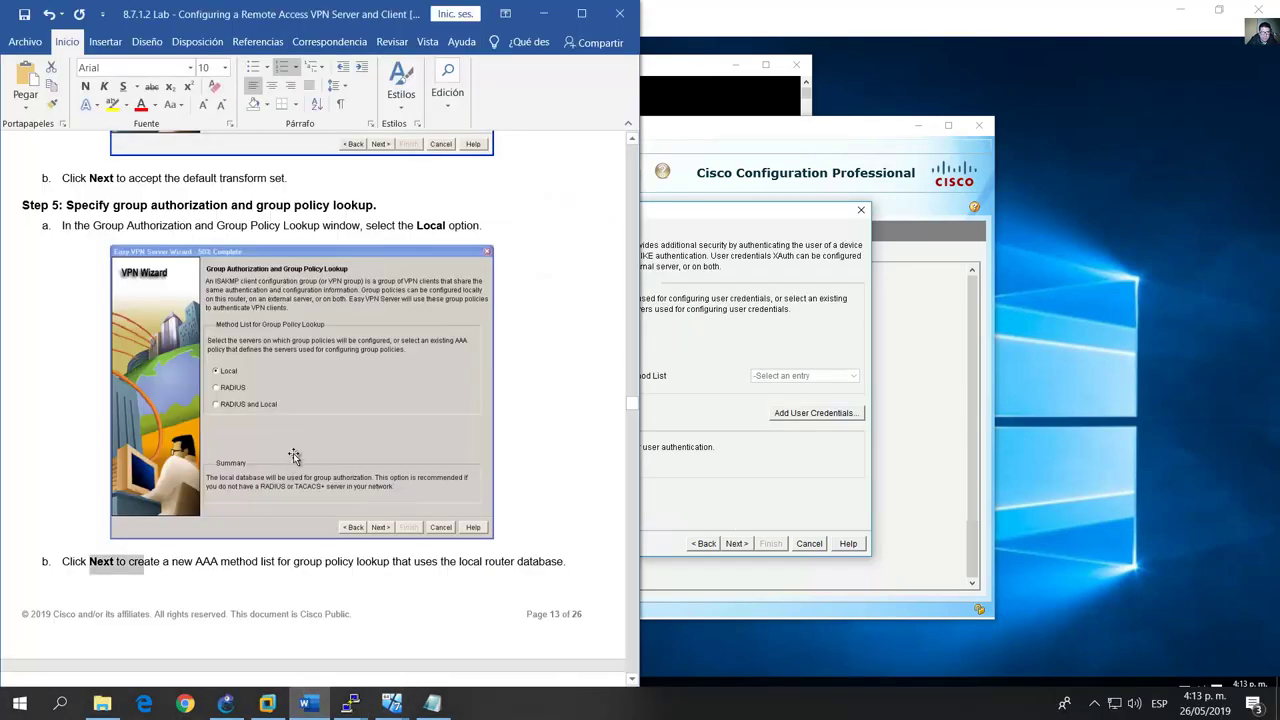
{"action": "scroll", "coordinate": [323, 470], "scroll_direction": "down", "scroll_amount": 10}
{"action": "scroll", "coordinate": [323, 470], "scroll_direction": "down", "scroll_amount": 2}
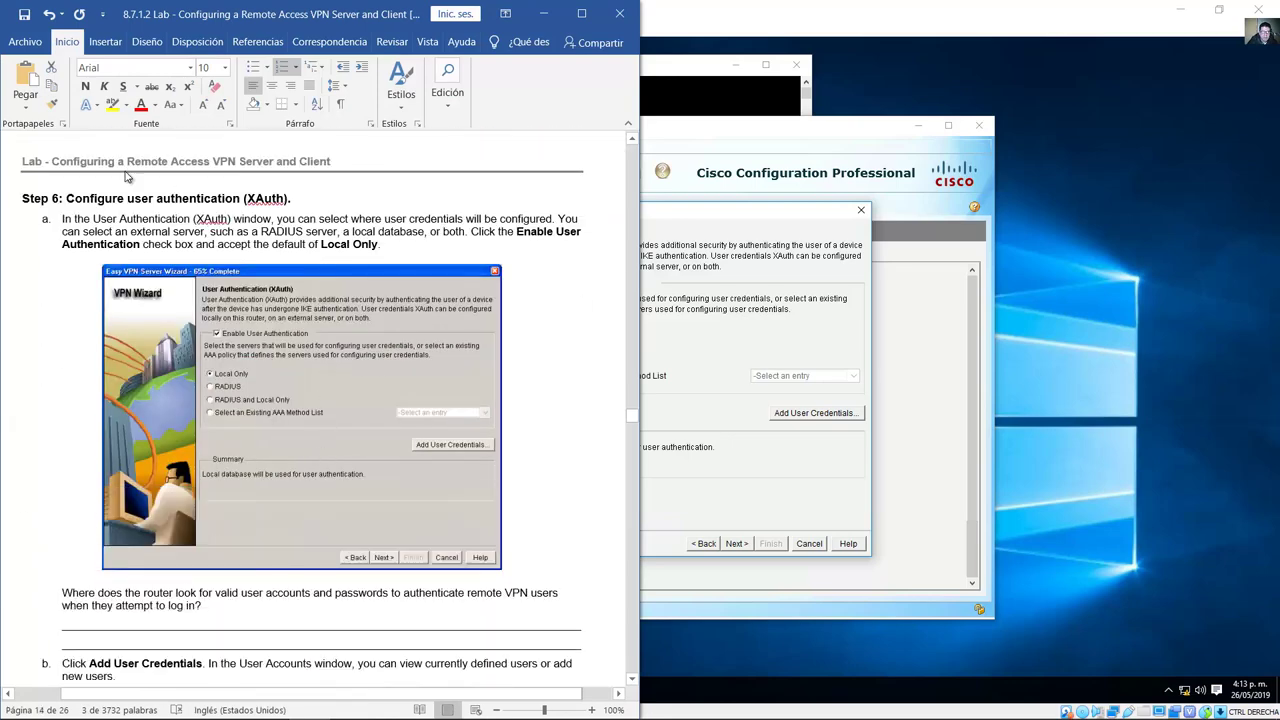
{"action": "left_click_drag", "start_coordinate": [95, 200], "coordinate": [290, 207]}
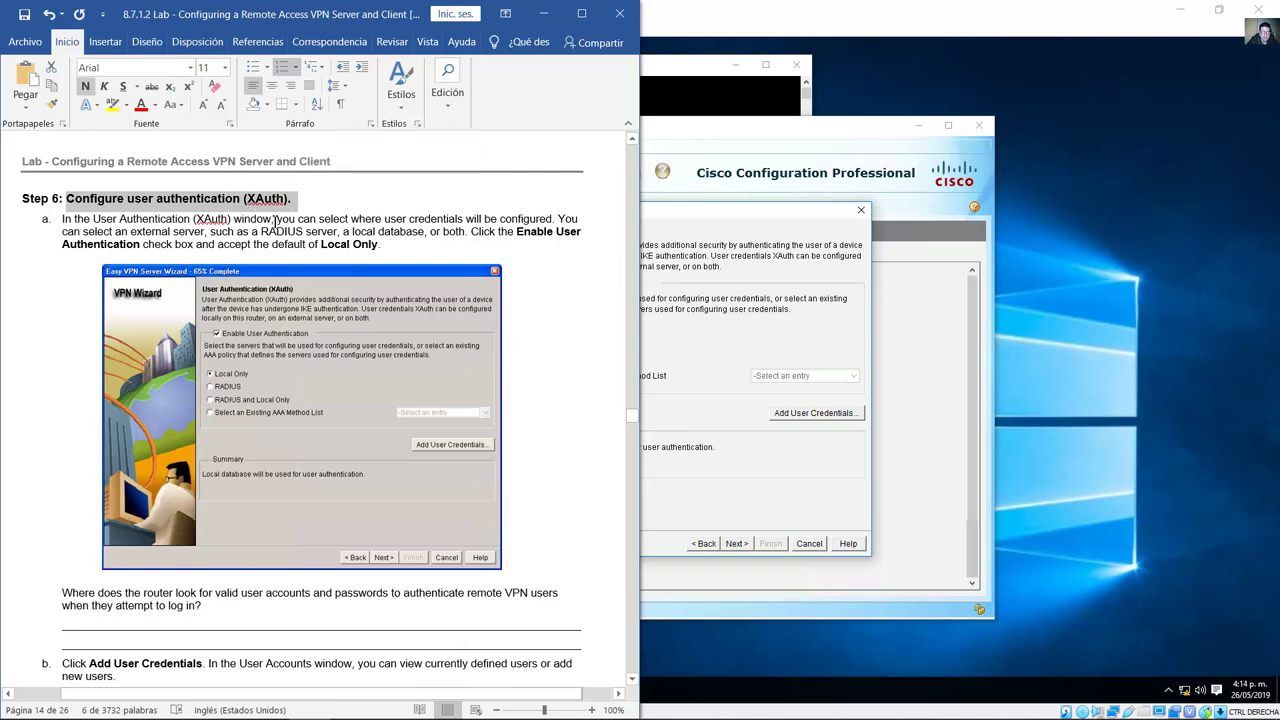
{"action": "left_click_drag", "start_coordinate": [278, 220], "coordinate": [336, 237]}
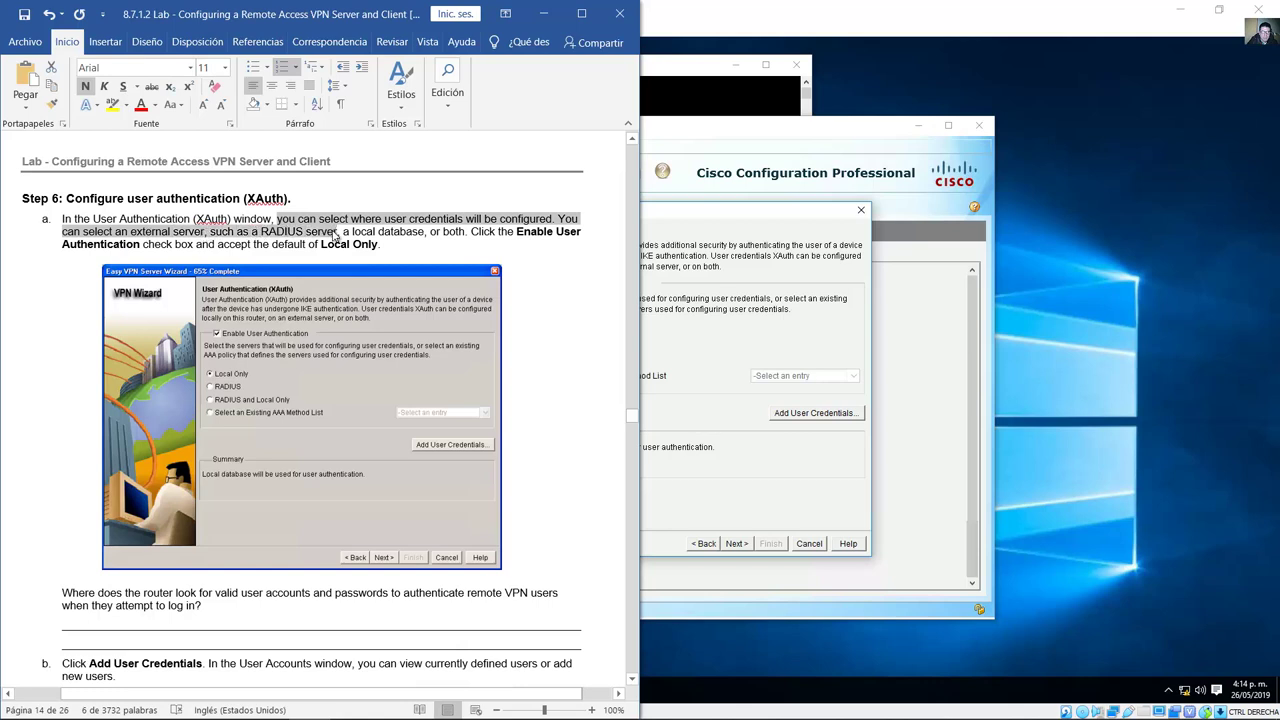
{"action": "left_click_drag", "start_coordinate": [210, 232], "coordinate": [380, 250]}
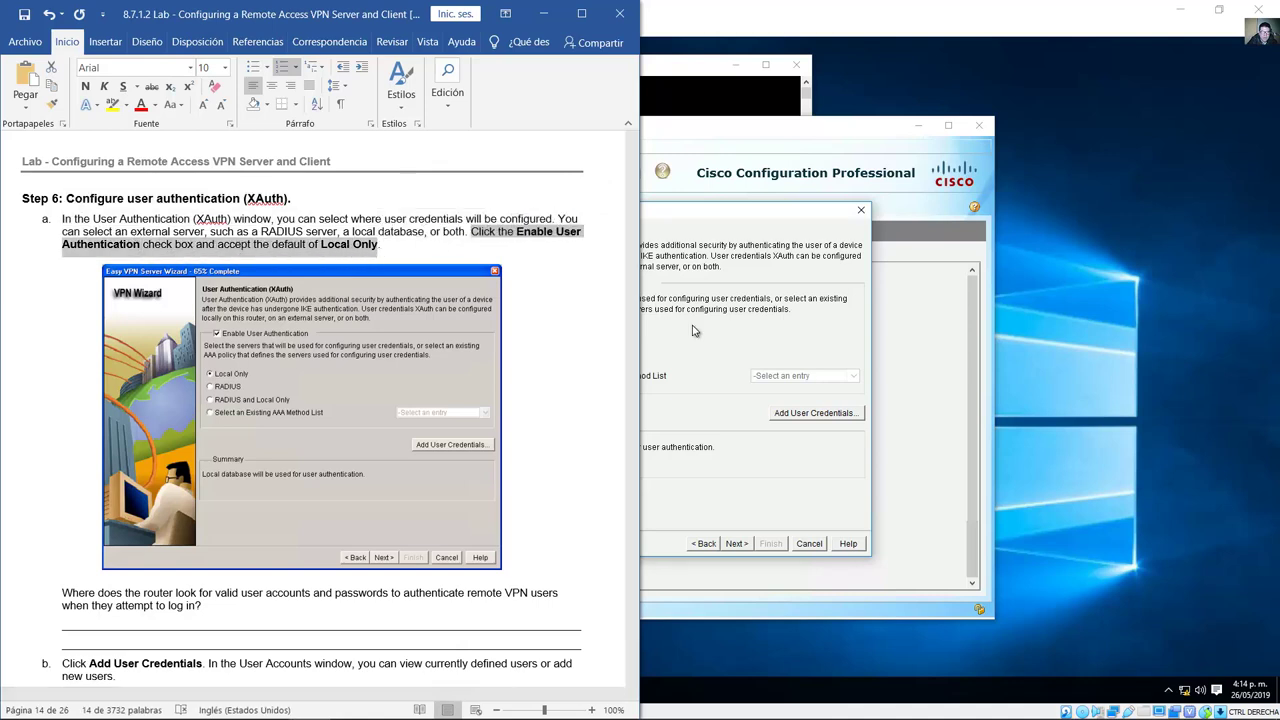
{"action": "left_click", "coordinate": [730, 354]}
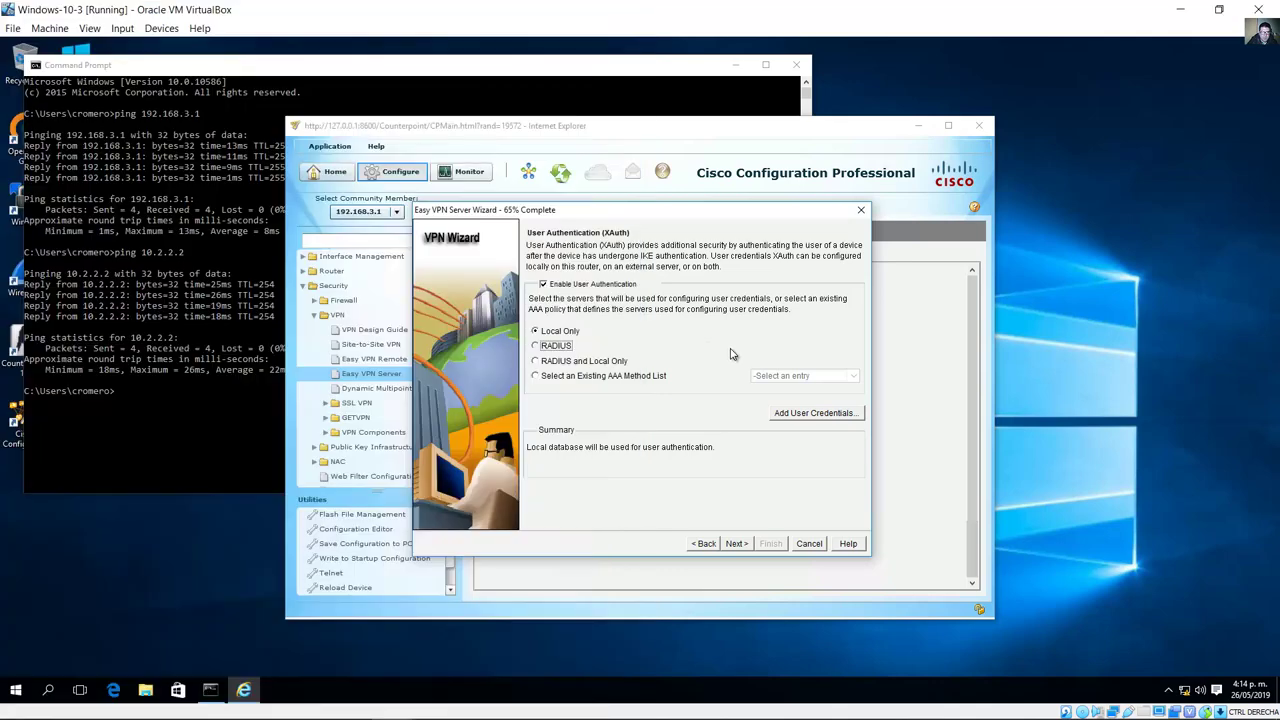
{"action": "left_click", "coordinate": [544, 286]}
{"action": "left_click", "coordinate": [545, 287]}
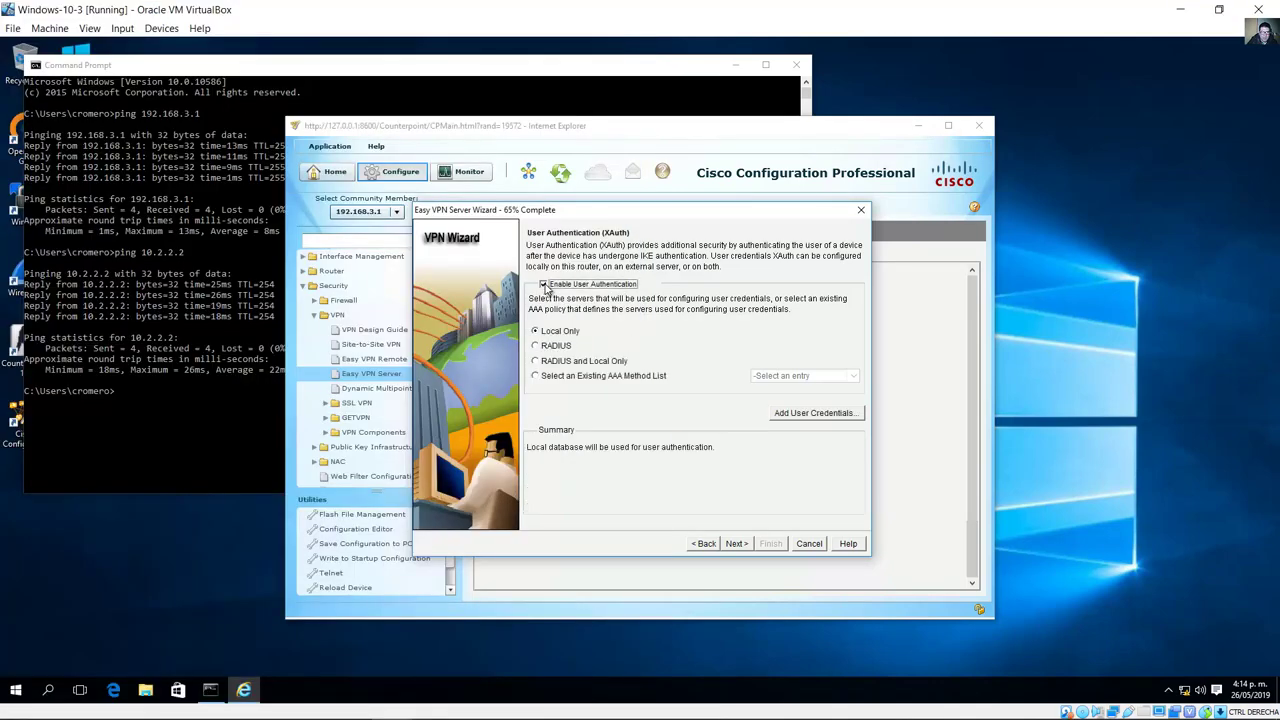
{"action": "left_click", "coordinate": [552, 333]}
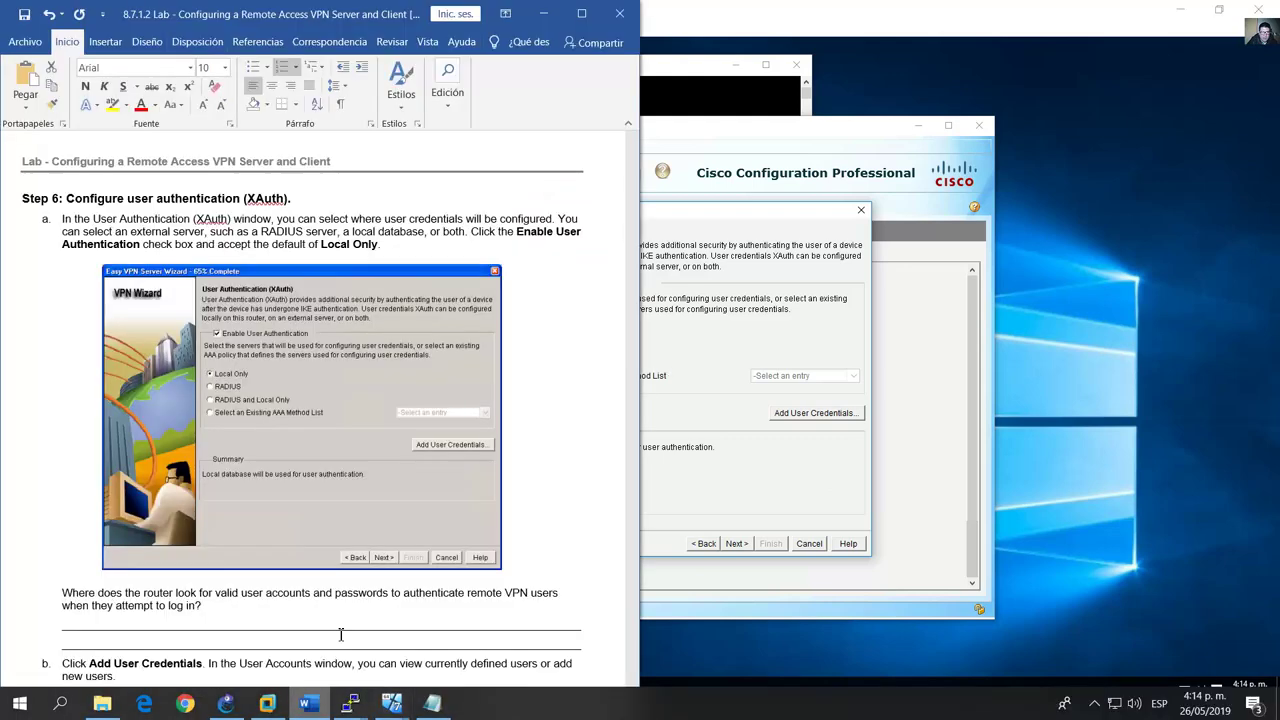
Step: In the guide, mark the question about where accounts are checked and the add-credentials instruction
{"action": "left_click", "coordinate": [330, 703]}
{"action": "scroll", "coordinate": [454, 430], "scroll_direction": "down", "scroll_amount": 6}
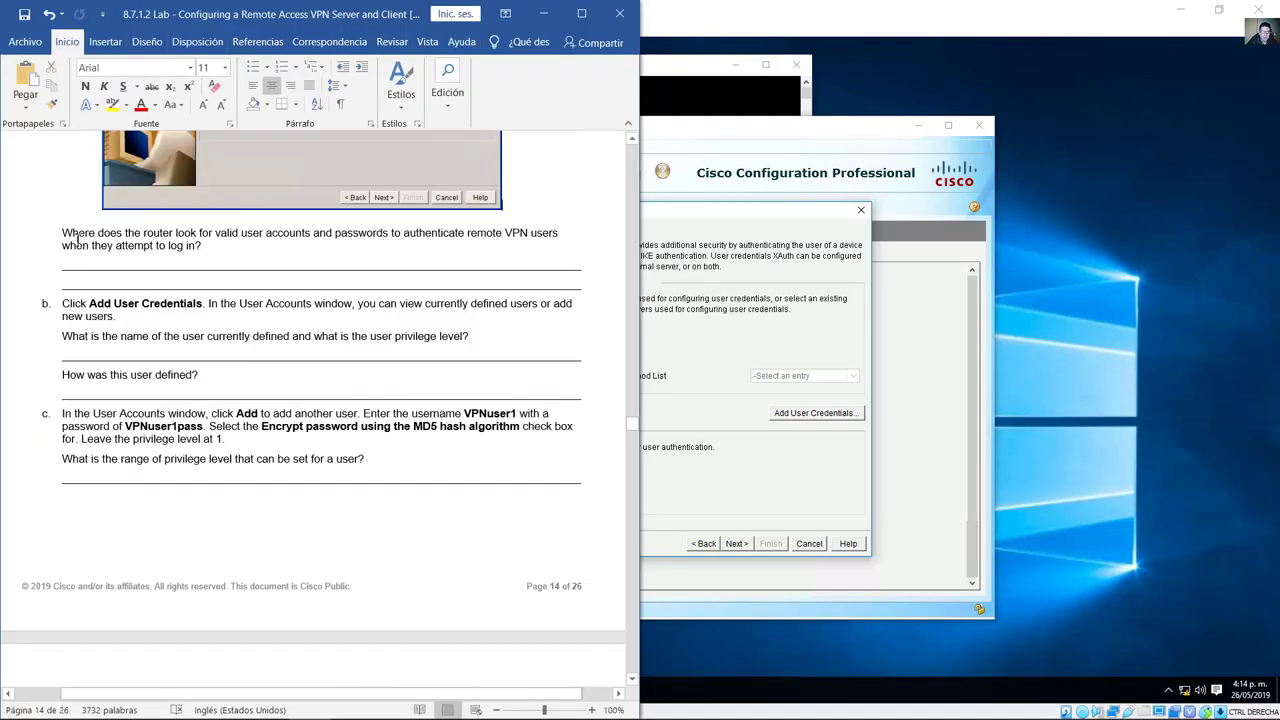
{"action": "left_click_drag", "start_coordinate": [72, 238], "coordinate": [210, 252]}
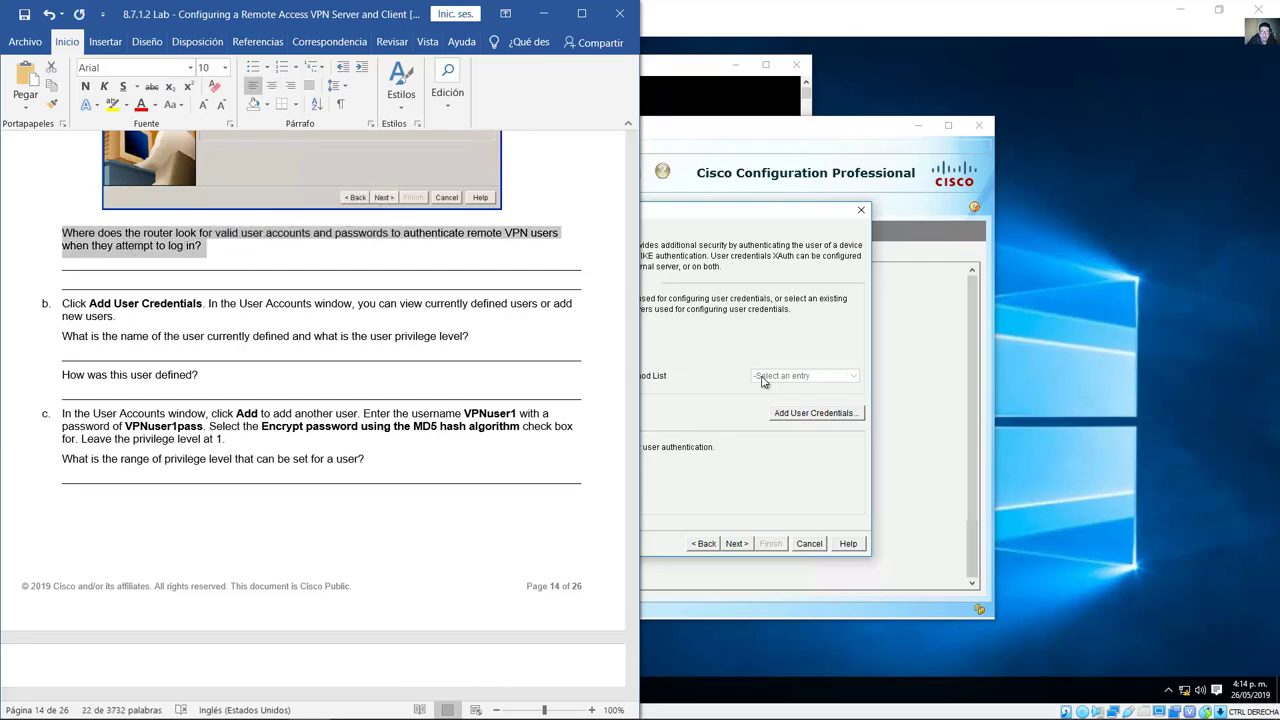
{"action": "triple_click", "coordinate": [262, 290]}
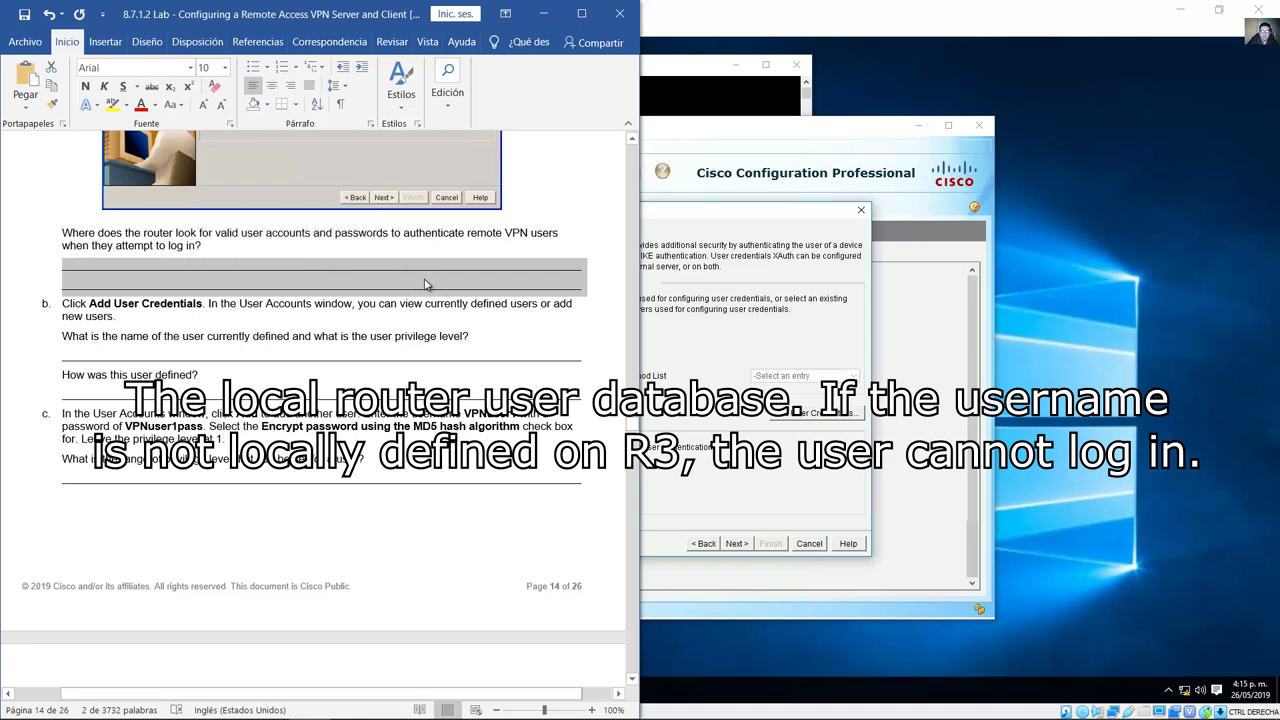
{"action": "left_click", "coordinate": [428, 281]}
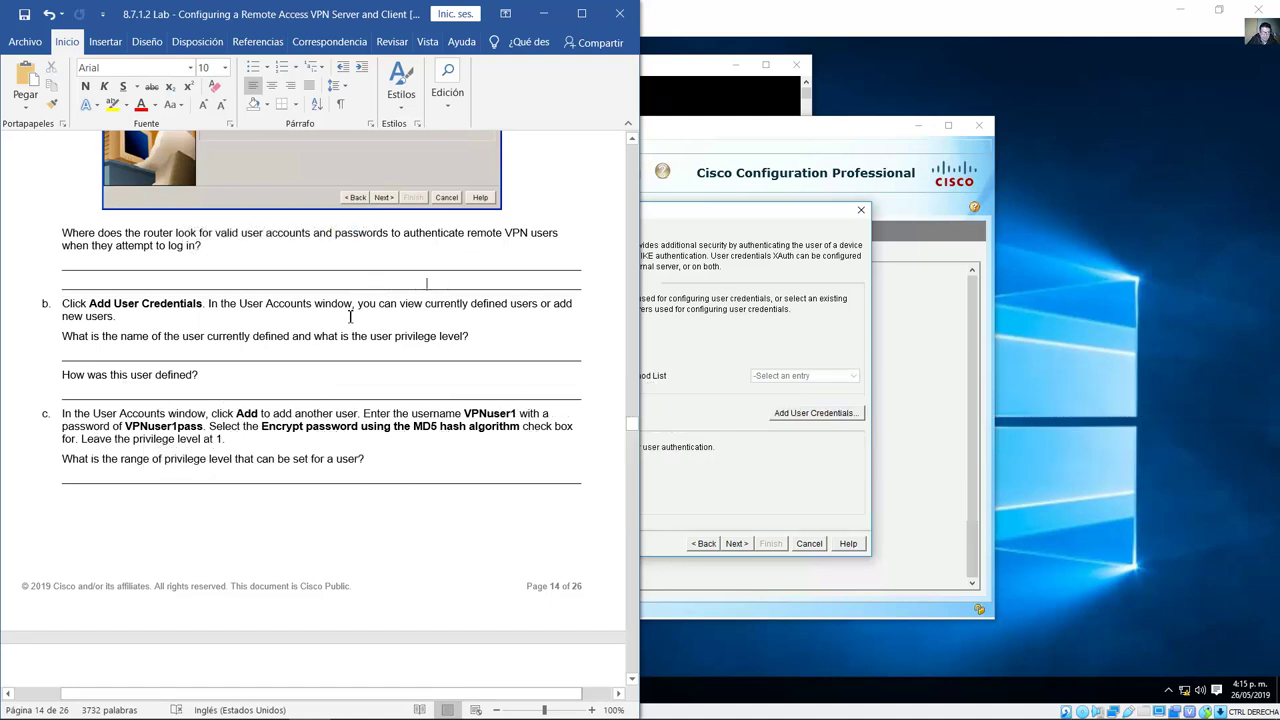
{"action": "scroll", "coordinate": [330, 326], "scroll_direction": "down", "scroll_amount": 2}
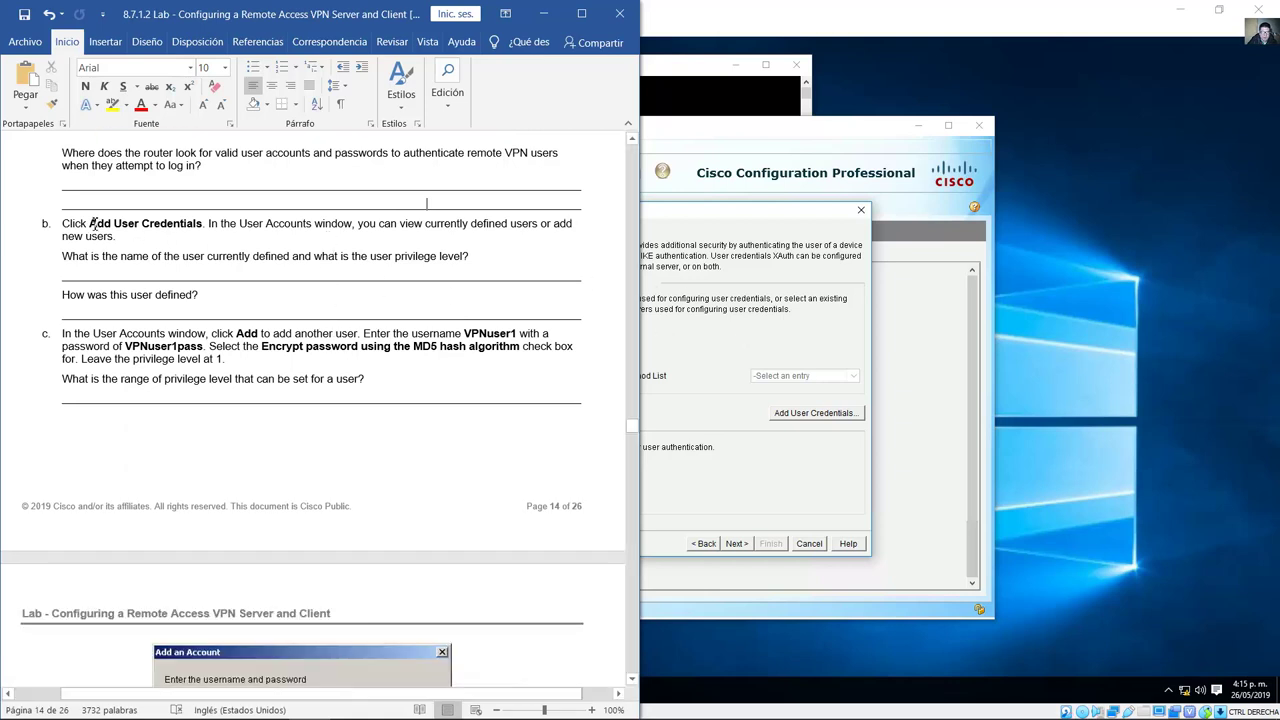
{"action": "left_click_drag", "start_coordinate": [91, 223], "coordinate": [178, 250]}
{"action": "left_click", "coordinate": [657, 327]}
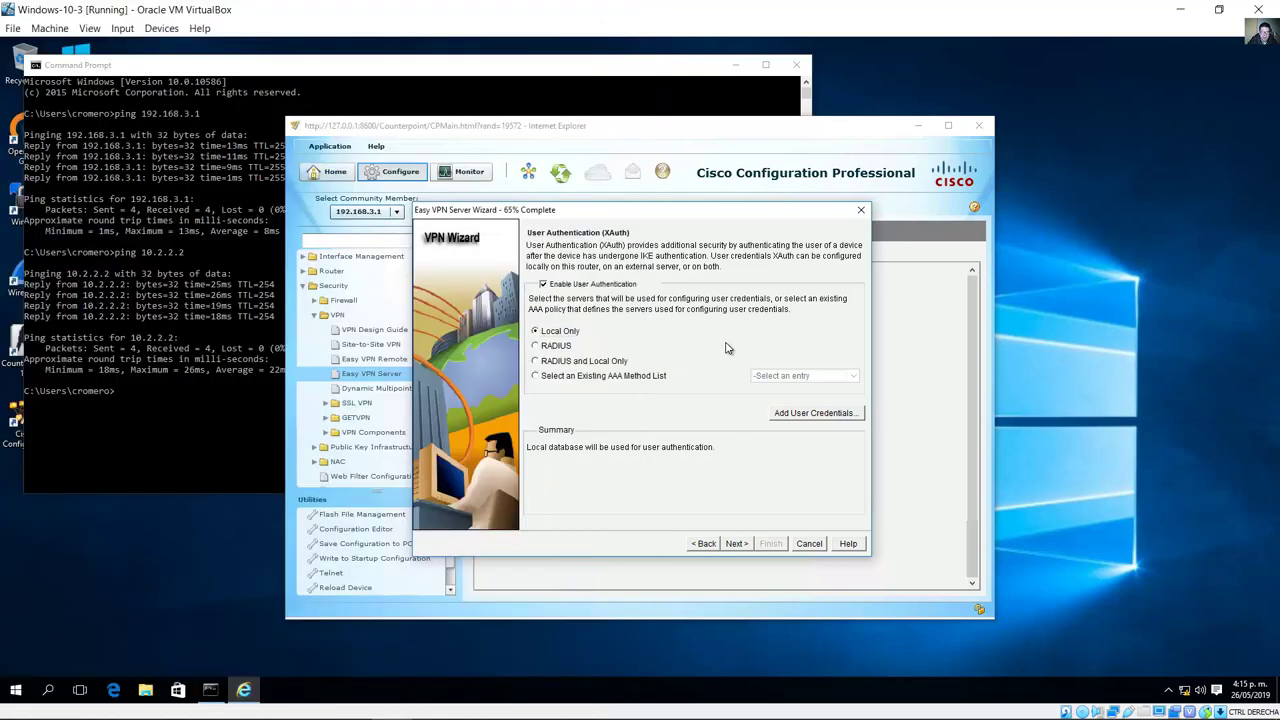
Step: Open User Accounts, showing the one privilege-15 admin, and cancel a new account form after checking the lab question
{"action": "left_click", "coordinate": [831, 418]}
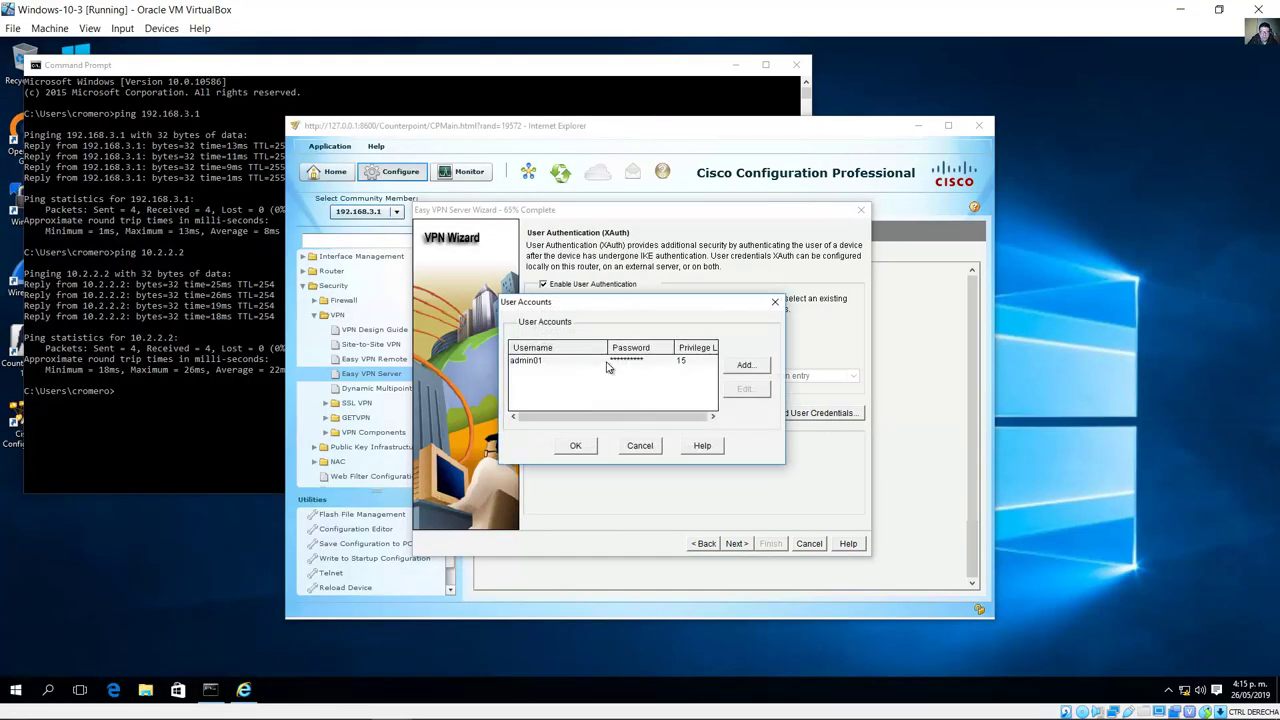
{"action": "left_click", "coordinate": [555, 362]}
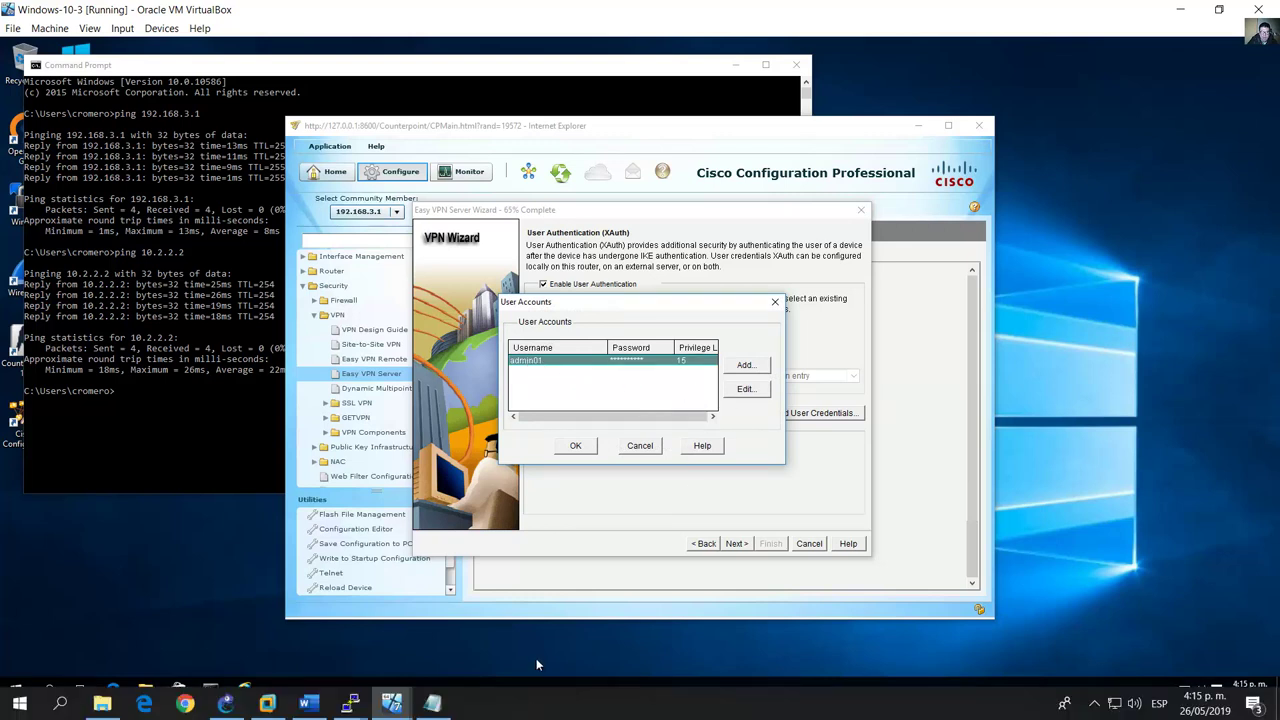
{"action": "left_click", "coordinate": [745, 368]}
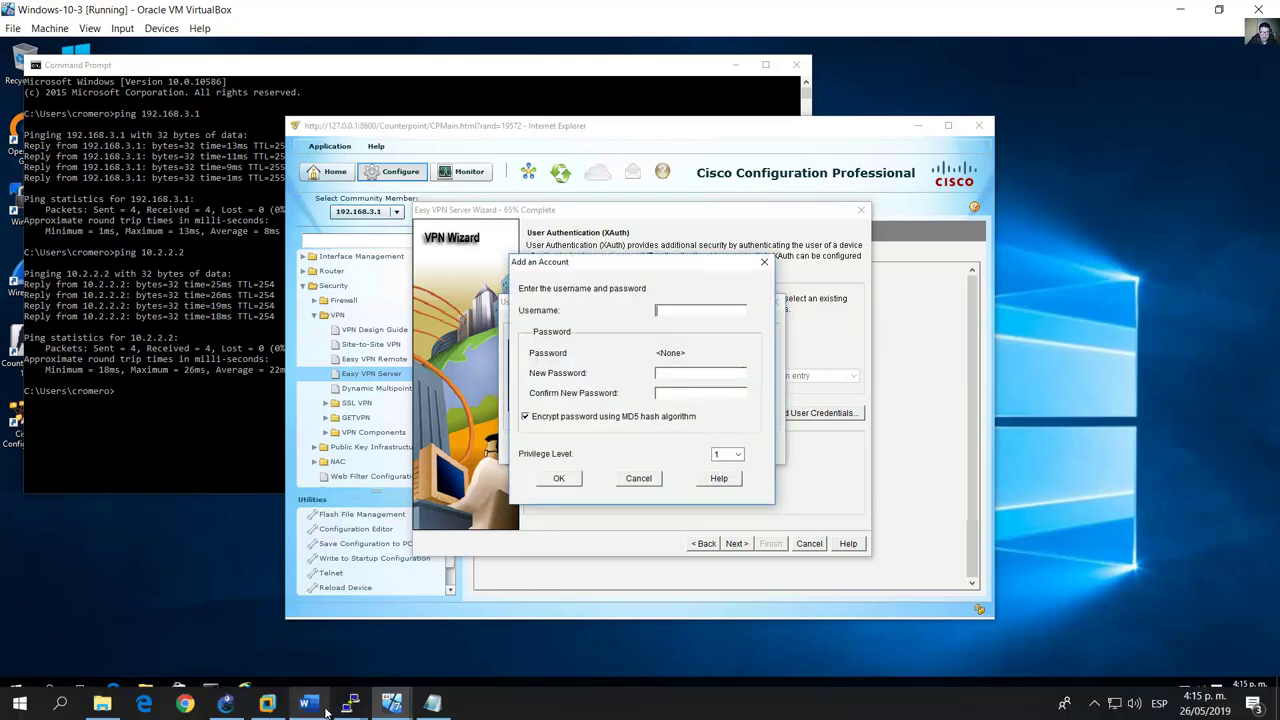
{"action": "left_click", "coordinate": [322, 706]}
{"action": "scroll", "coordinate": [333, 347], "scroll_direction": "down", "scroll_amount": 1}
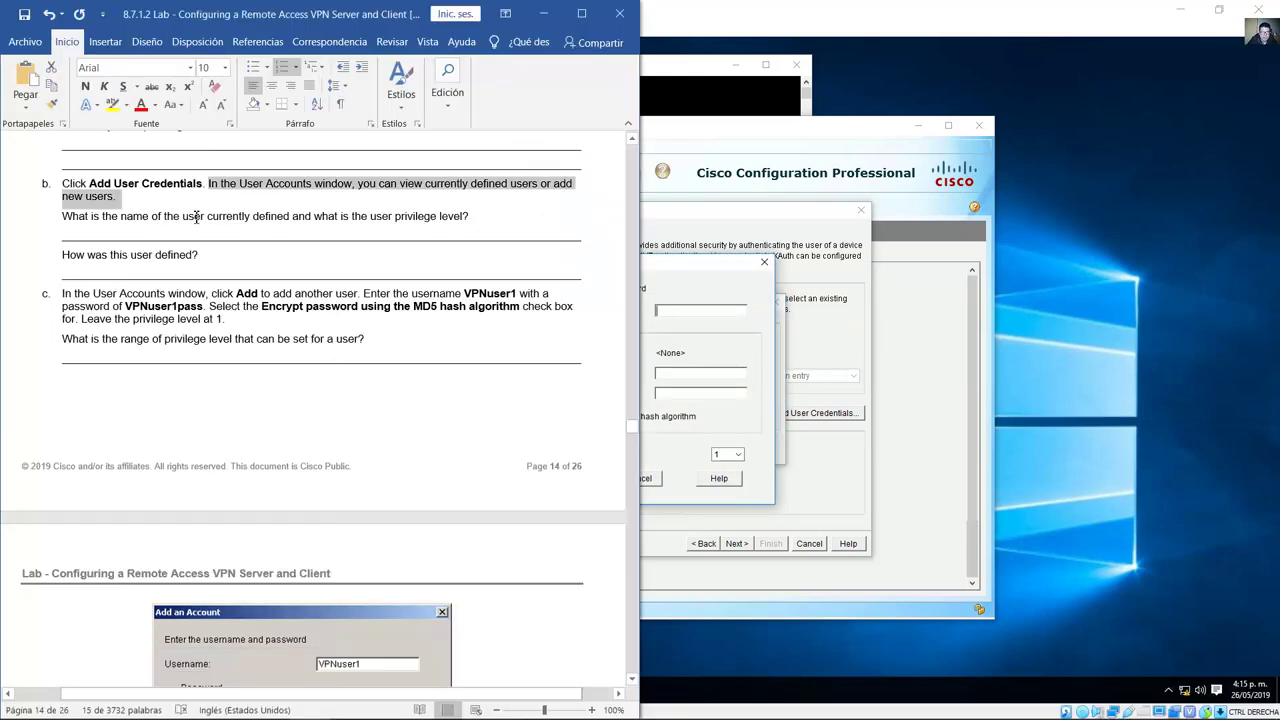
{"action": "left_click_drag", "start_coordinate": [85, 222], "coordinate": [465, 229]}
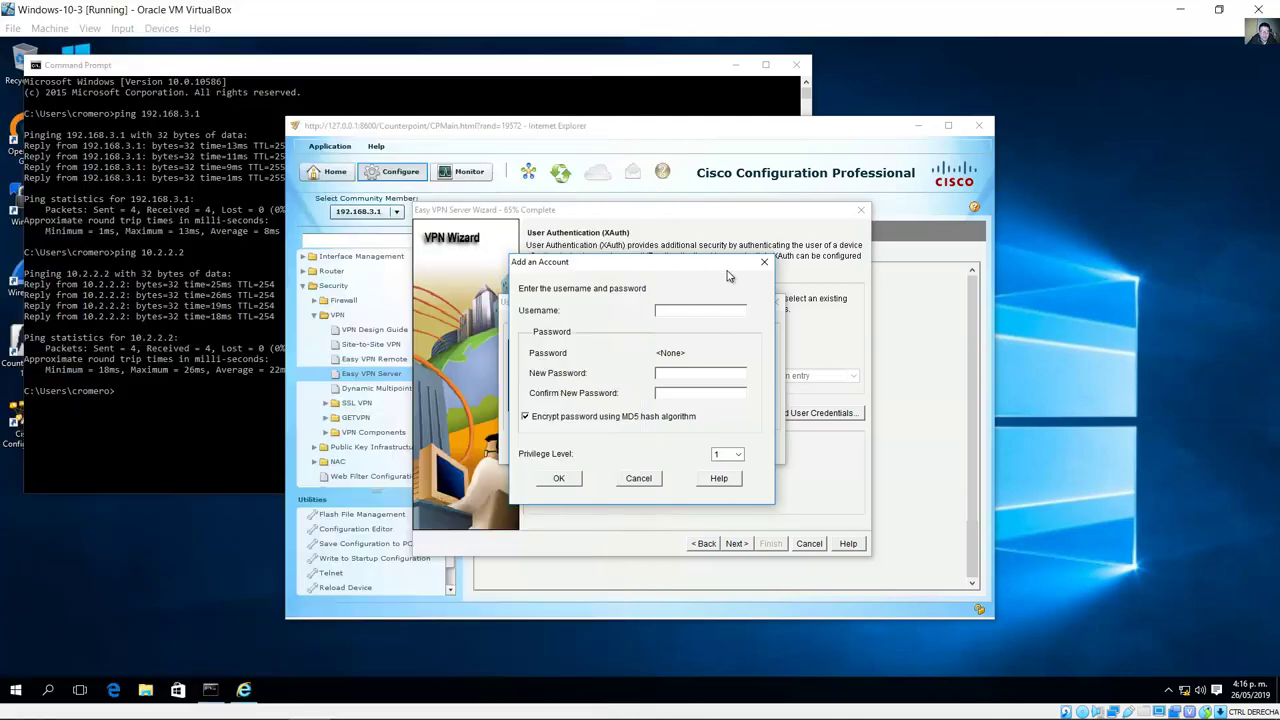
{"action": "left_click", "coordinate": [714, 295]}
{"action": "left_click", "coordinate": [765, 264]}
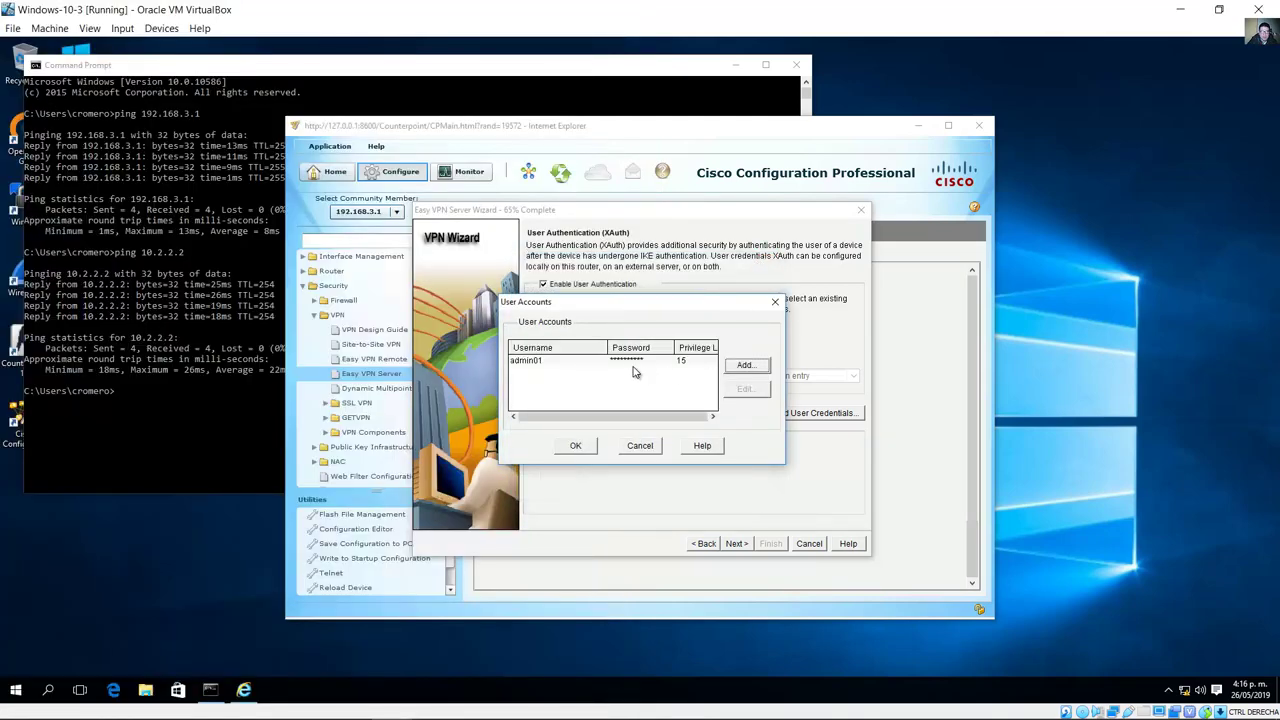
Step: Reselect the admin account and review the lab's questions on the defined user and the instruction to add another
{"action": "left_click", "coordinate": [548, 366]}
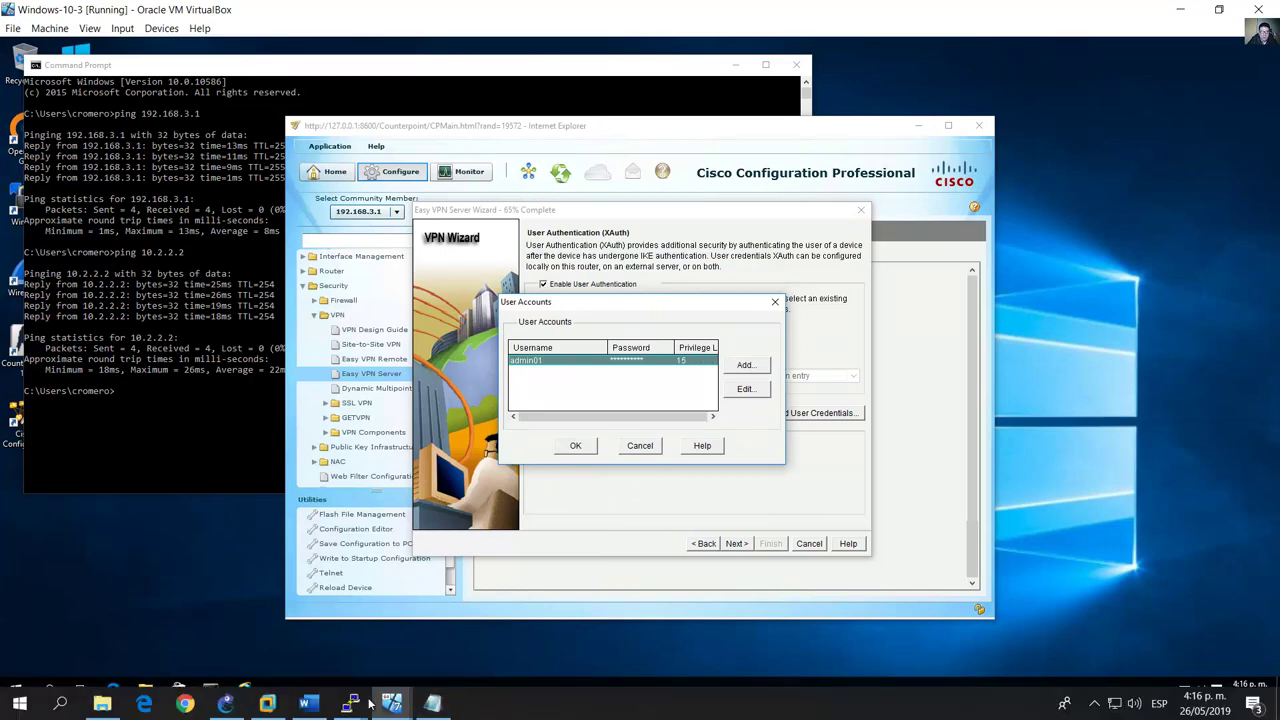
{"action": "left_click", "coordinate": [308, 703]}
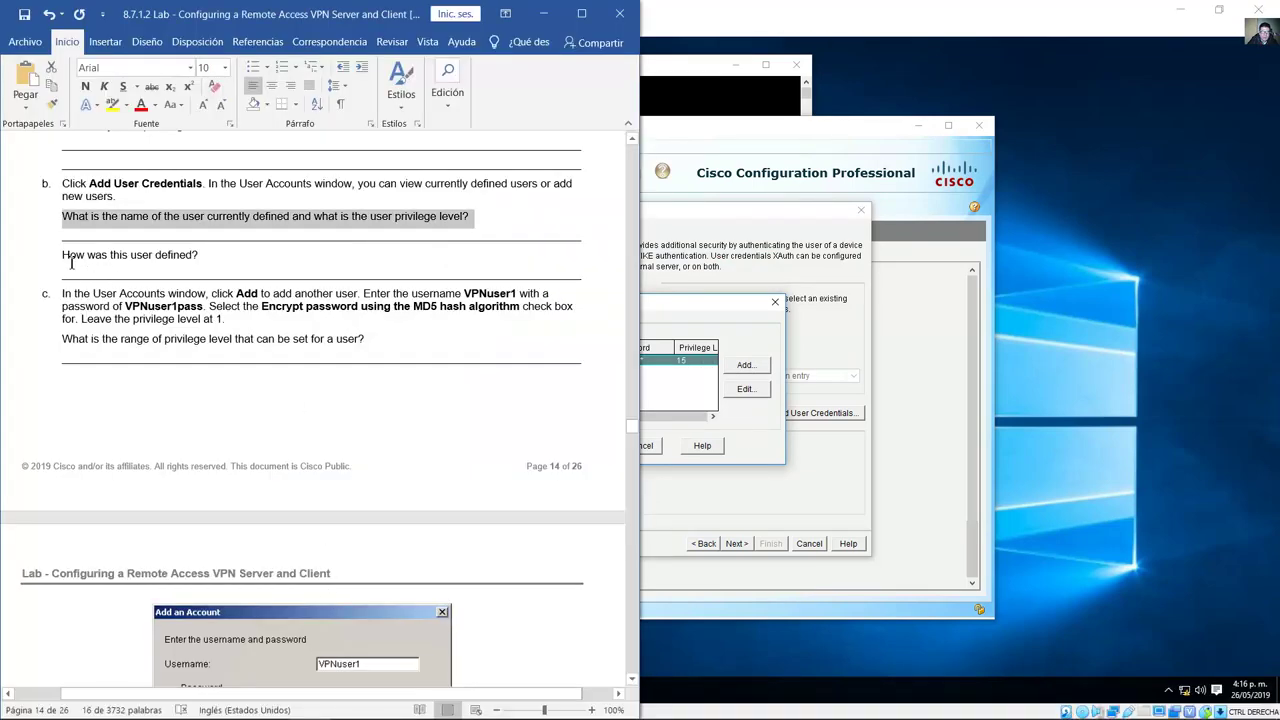
{"action": "left_click_drag", "start_coordinate": [78, 261], "coordinate": [308, 279]}
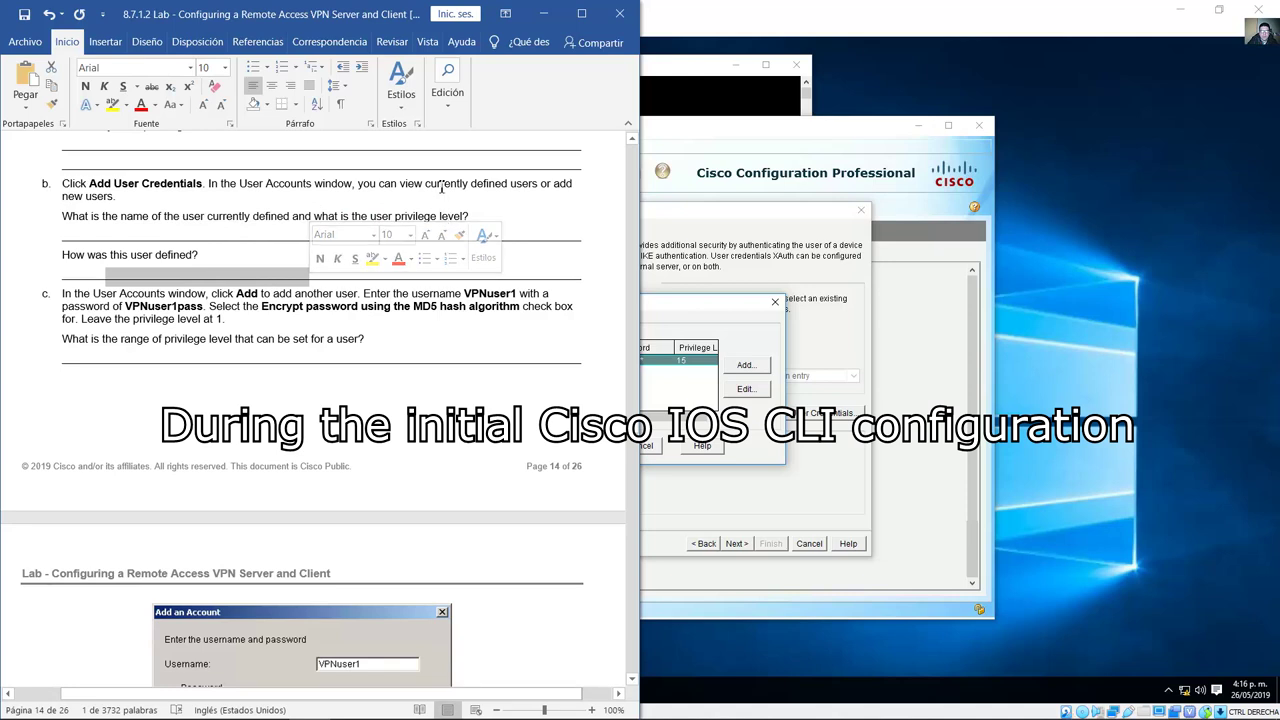
{"action": "left_click", "coordinate": [168, 296]}
{"action": "scroll", "coordinate": [192, 296], "scroll_direction": "down", "scroll_amount": 3}
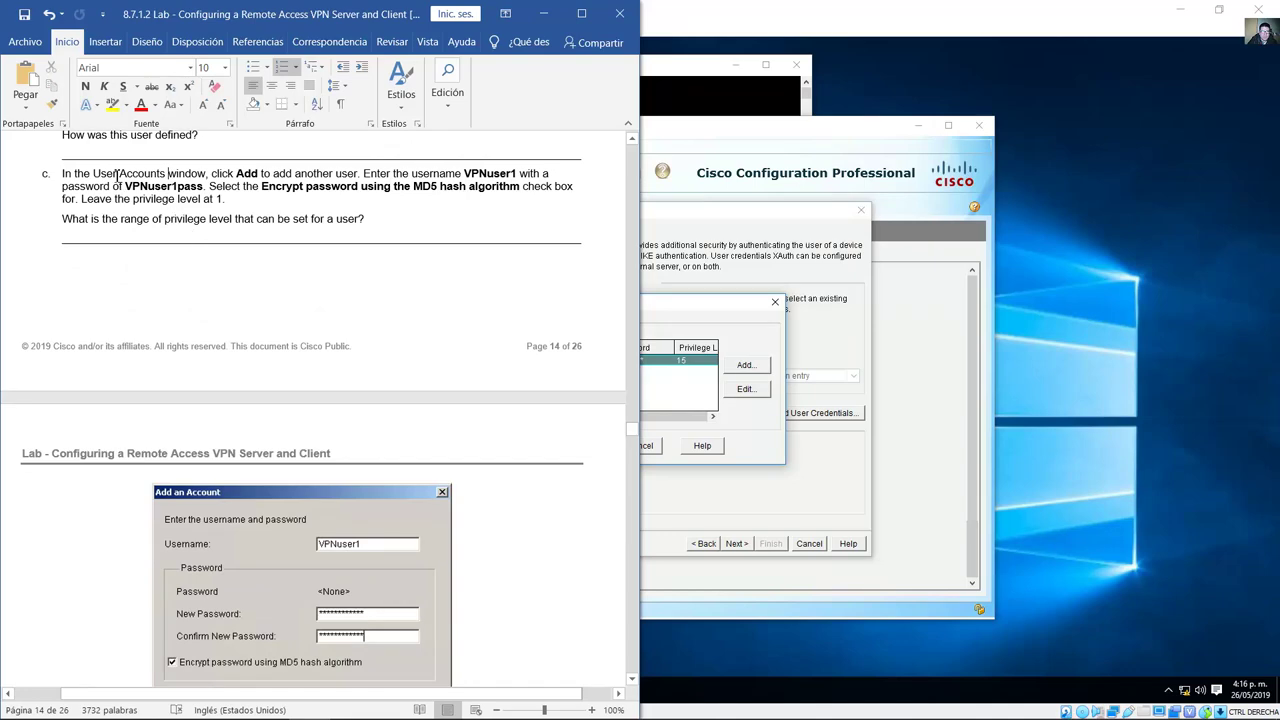
{"action": "left_click_drag", "start_coordinate": [300, 174], "coordinate": [211, 174]}
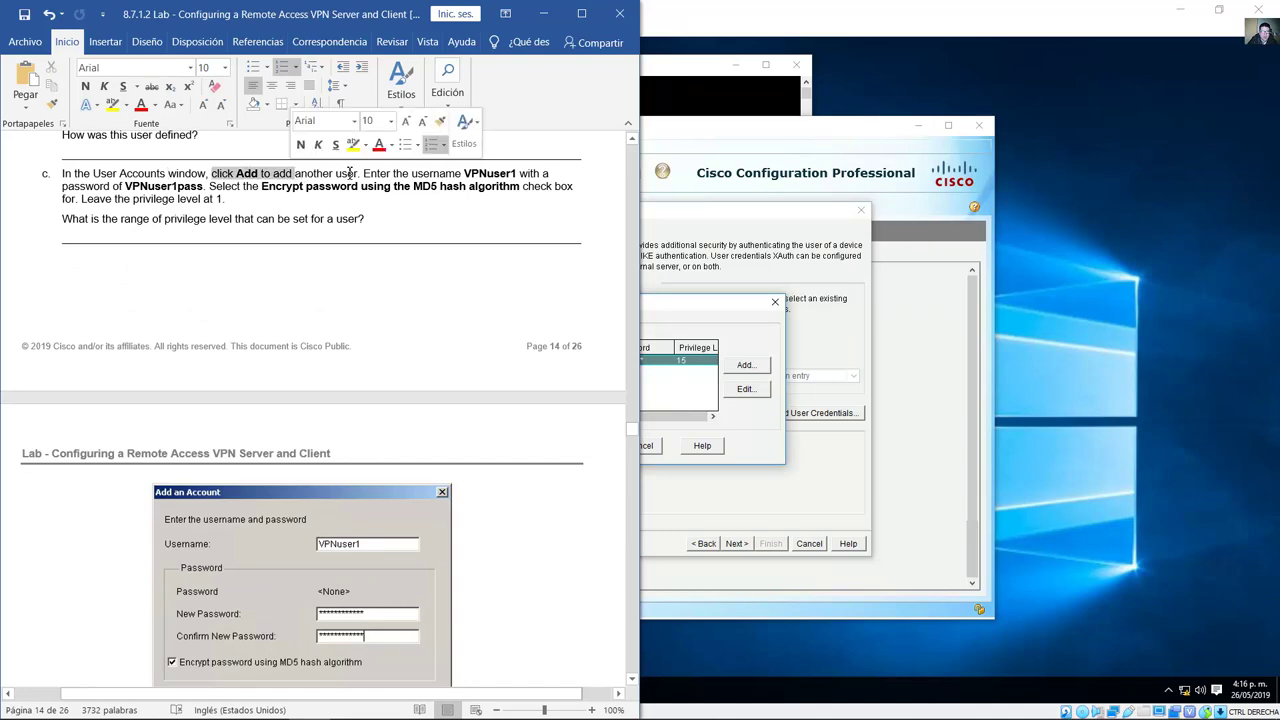
{"action": "left_click", "coordinate": [760, 365]}
Step: Open a new account form and look up the lab's username VPNuser1, its password and privilege level 1
{"action": "left_click", "coordinate": [760, 365]}
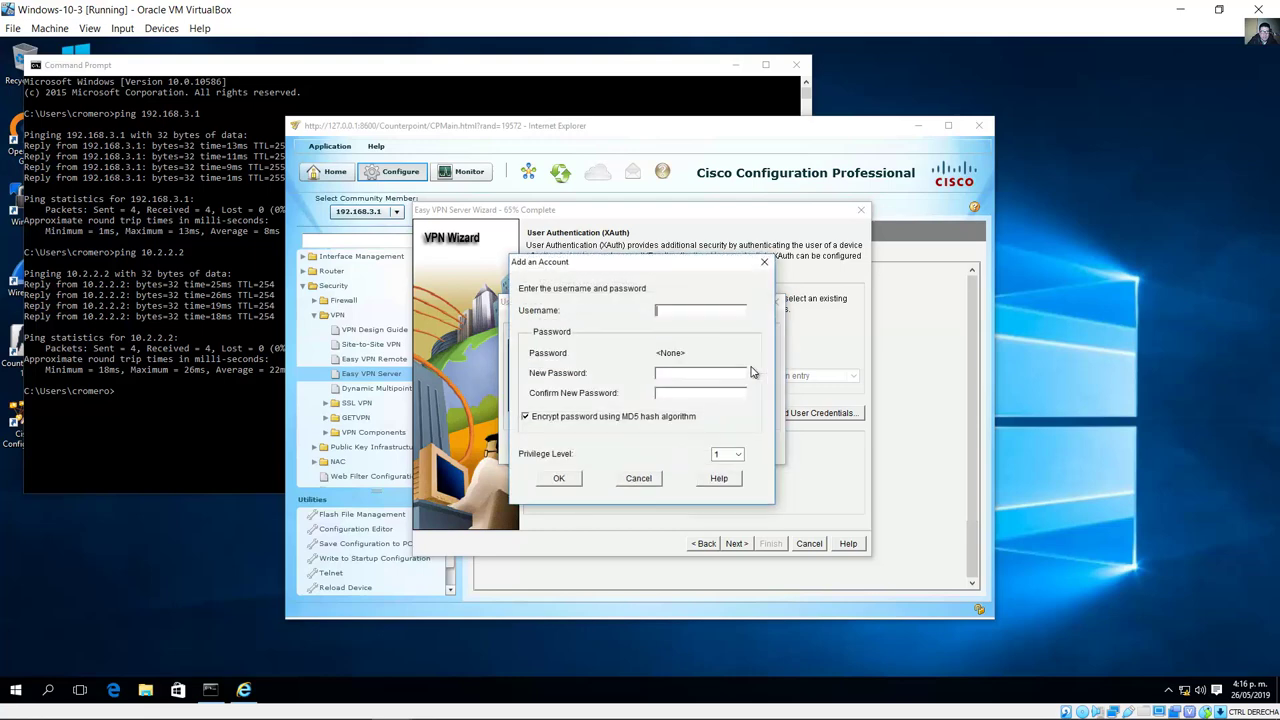
{"action": "left_click", "coordinate": [313, 705]}
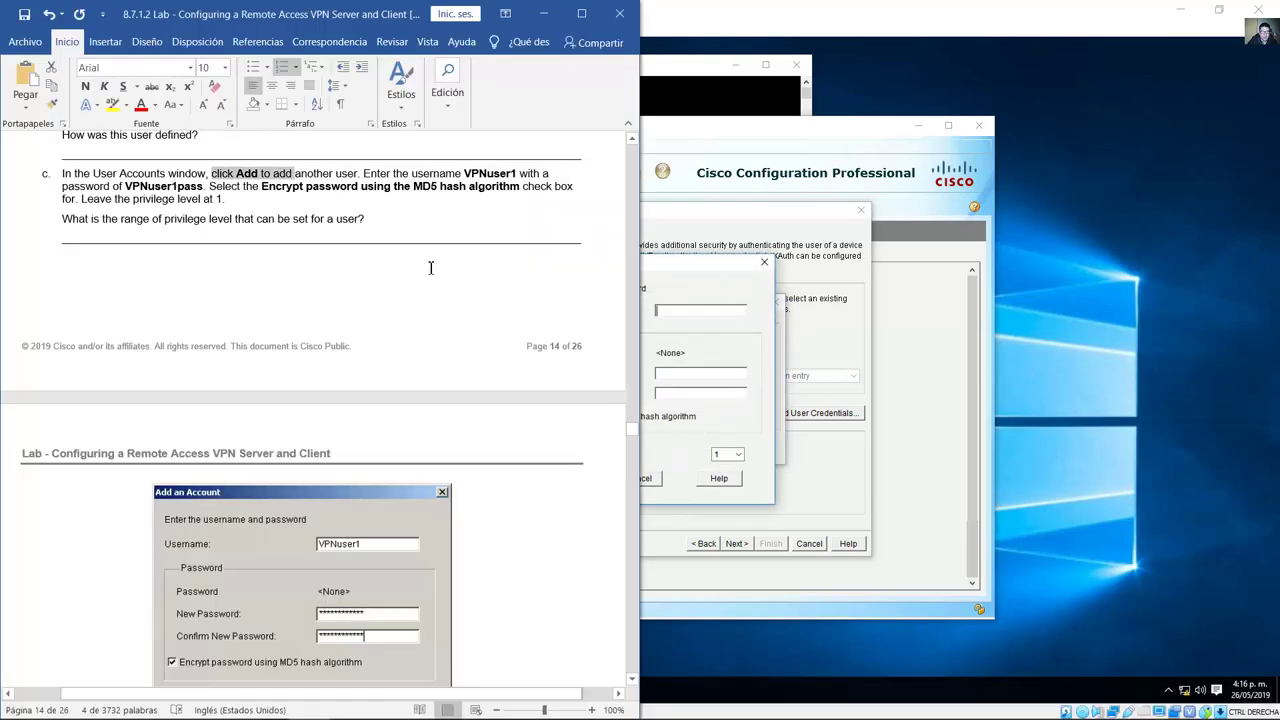
{"action": "left_click_drag", "start_coordinate": [467, 174], "coordinate": [513, 173]}
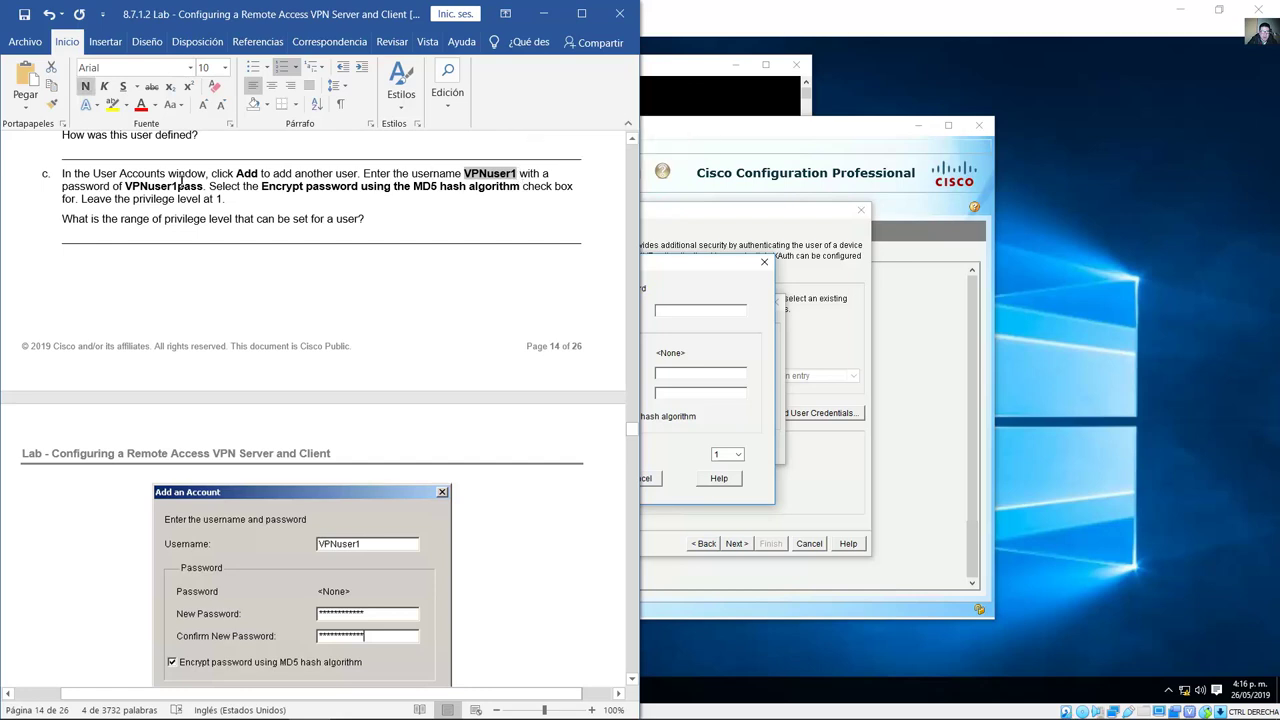
{"action": "left_click_drag", "start_coordinate": [126, 187], "coordinate": [503, 190]}
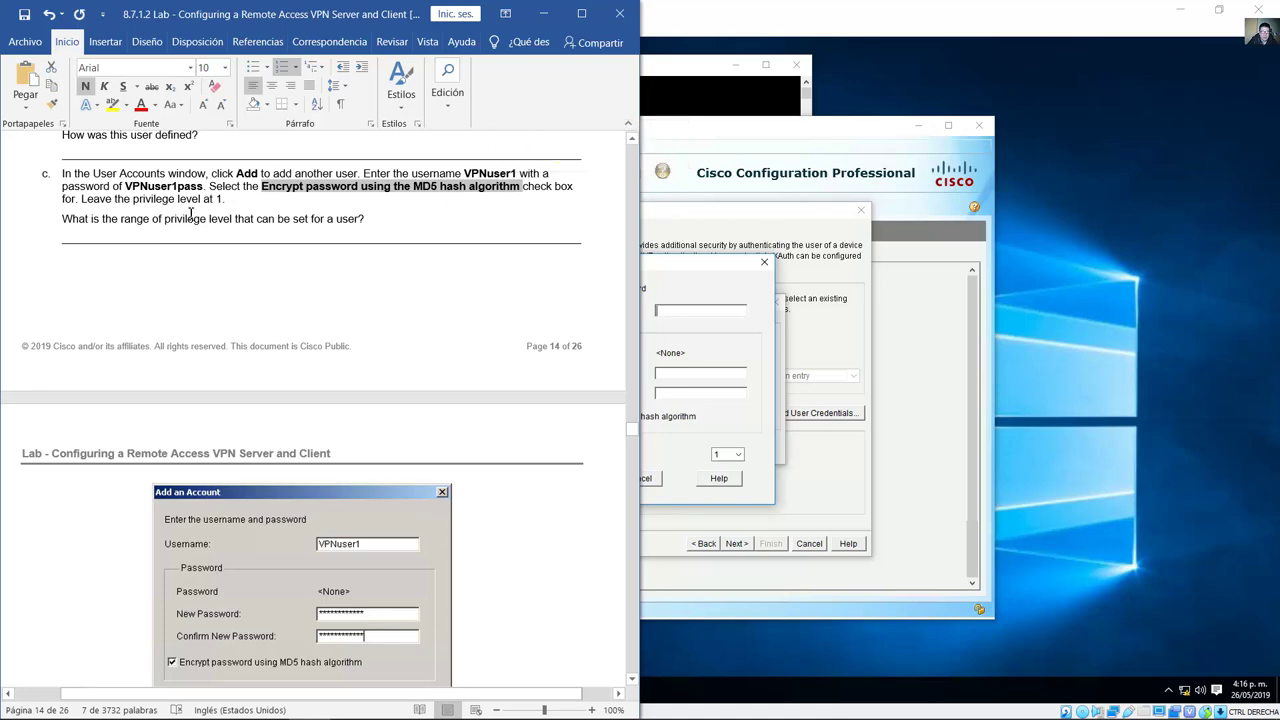
{"action": "left_click_drag", "start_coordinate": [133, 199], "coordinate": [233, 199]}
{"action": "left_click", "coordinate": [702, 292]}
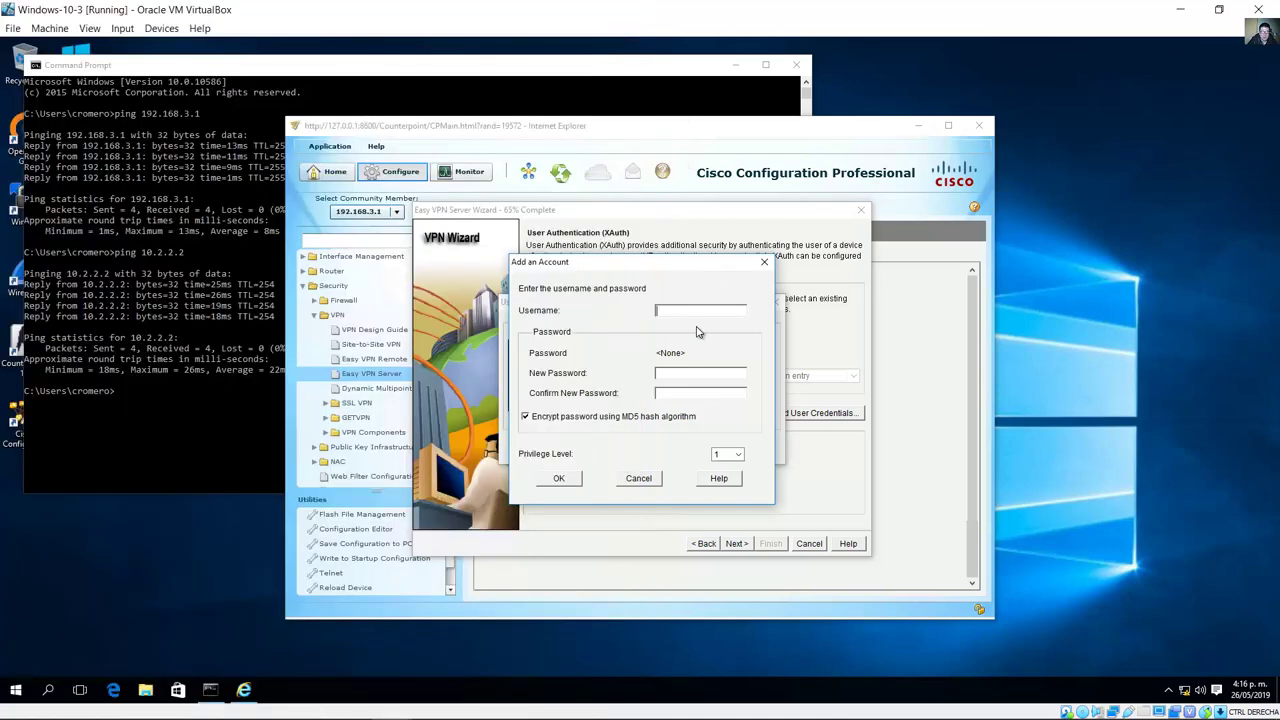
Step: Create local user VPNuser1 with the lab password at privilege 1 and confirm the User Accounts list
{"action": "type", "text": "VPNu"}
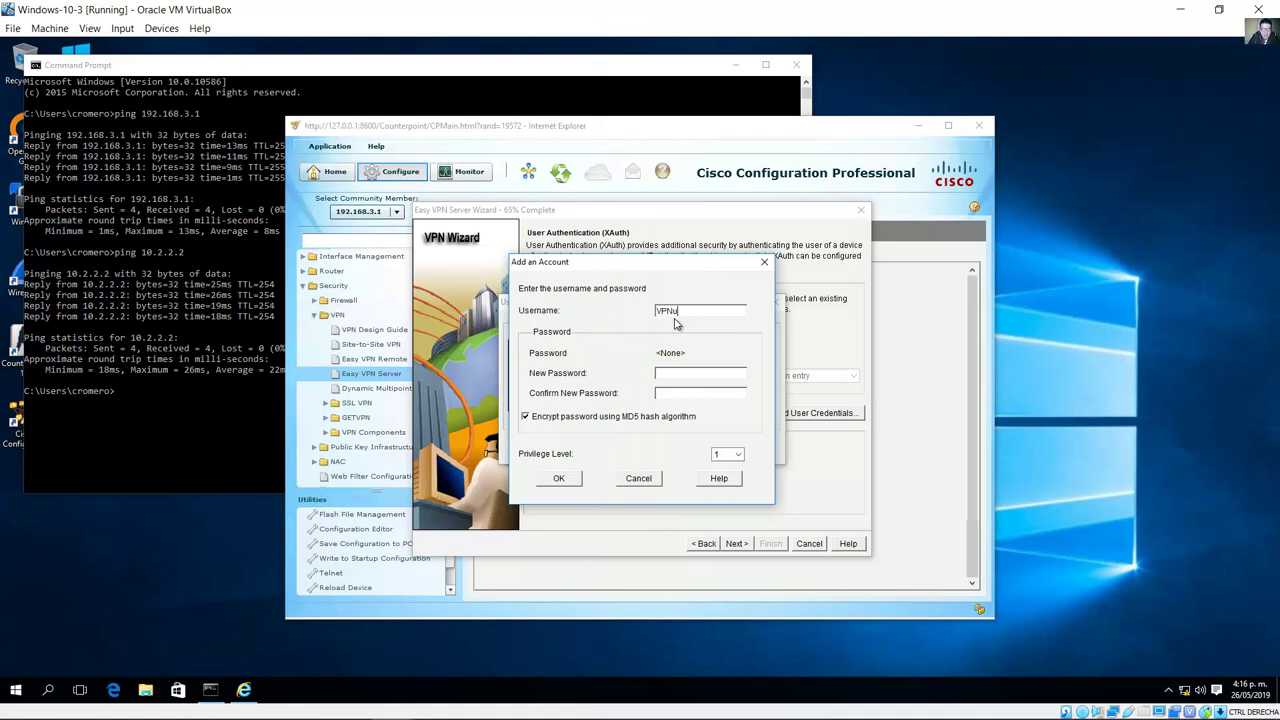
{"action": "type", "text": "ser1"}
{"action": "left_click_drag", "start_coordinate": [712, 312], "coordinate": [593, 308]}
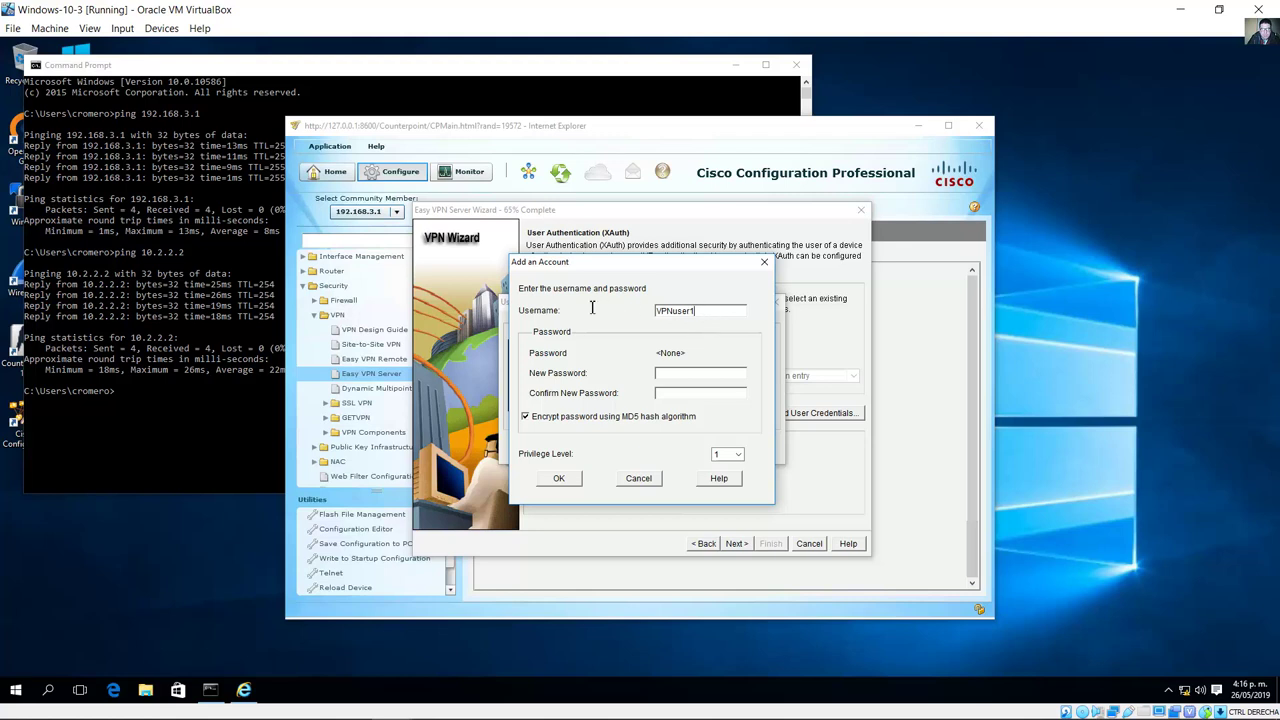
{"action": "left_click", "coordinate": [704, 373]}
{"action": "type", "text": "545"}
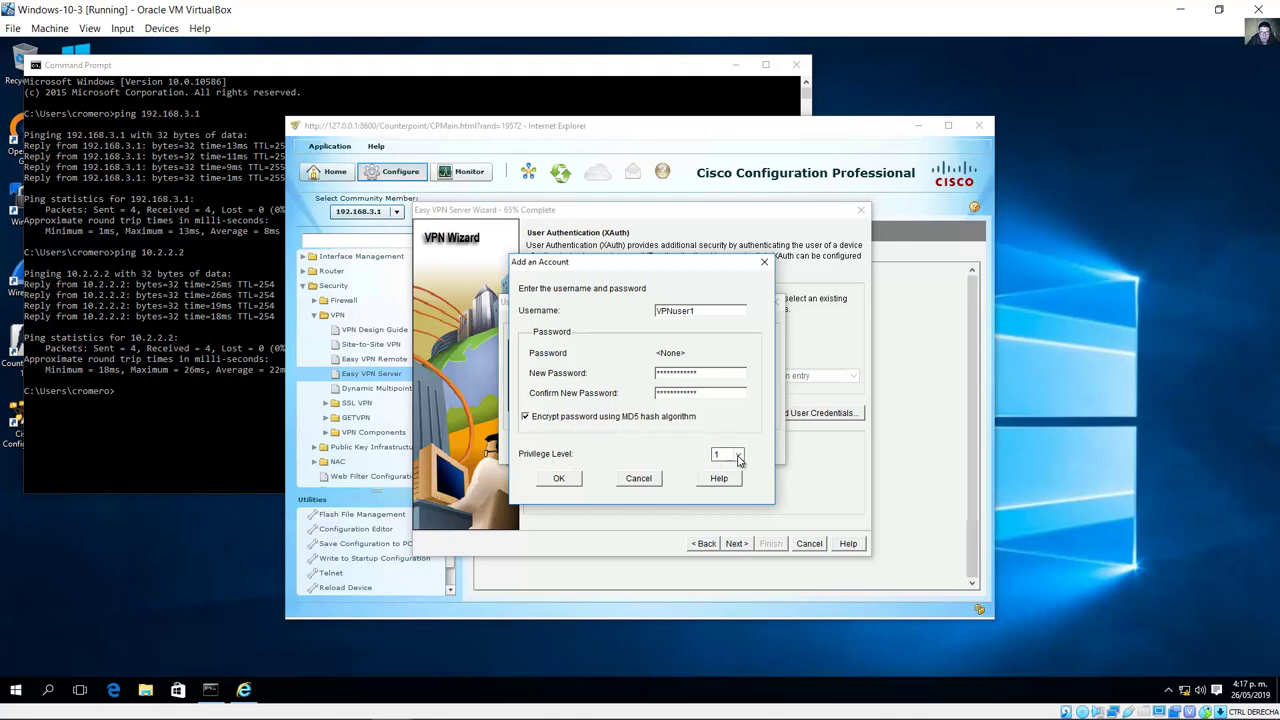
{"action": "left_click", "coordinate": [567, 481]}
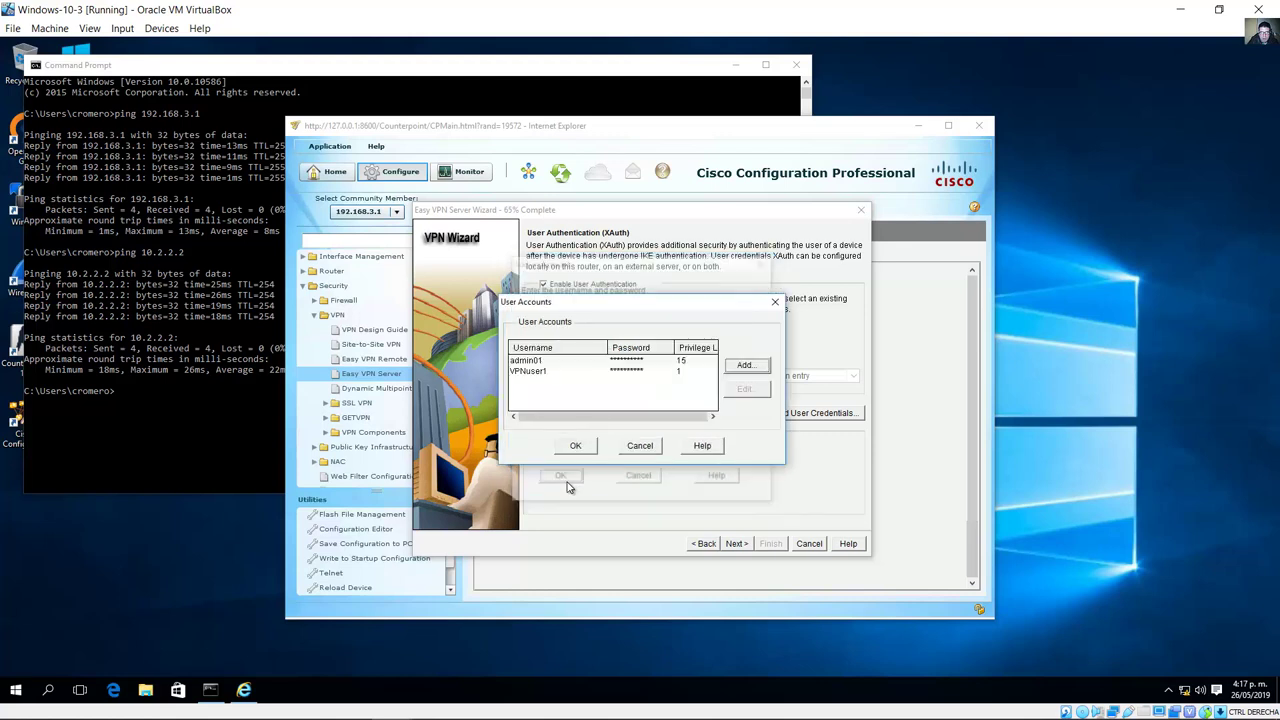
{"action": "left_click", "coordinate": [584, 375]}
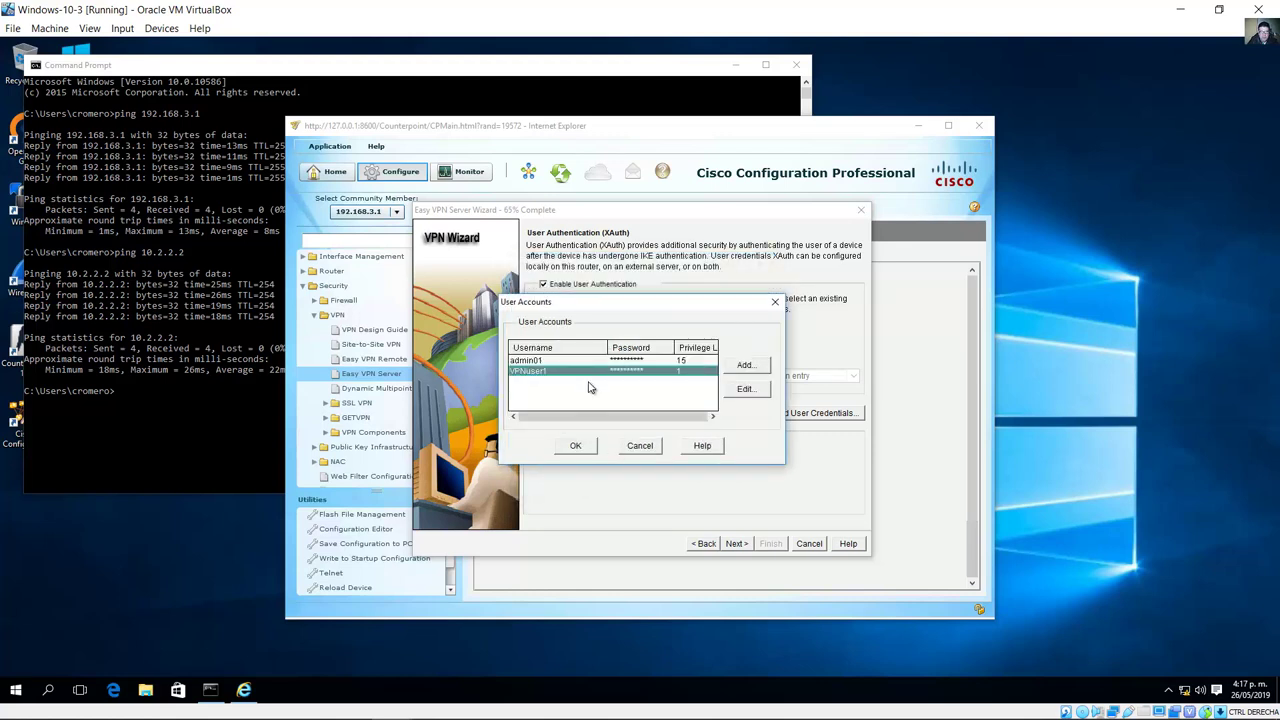
{"action": "left_click", "coordinate": [575, 446]}
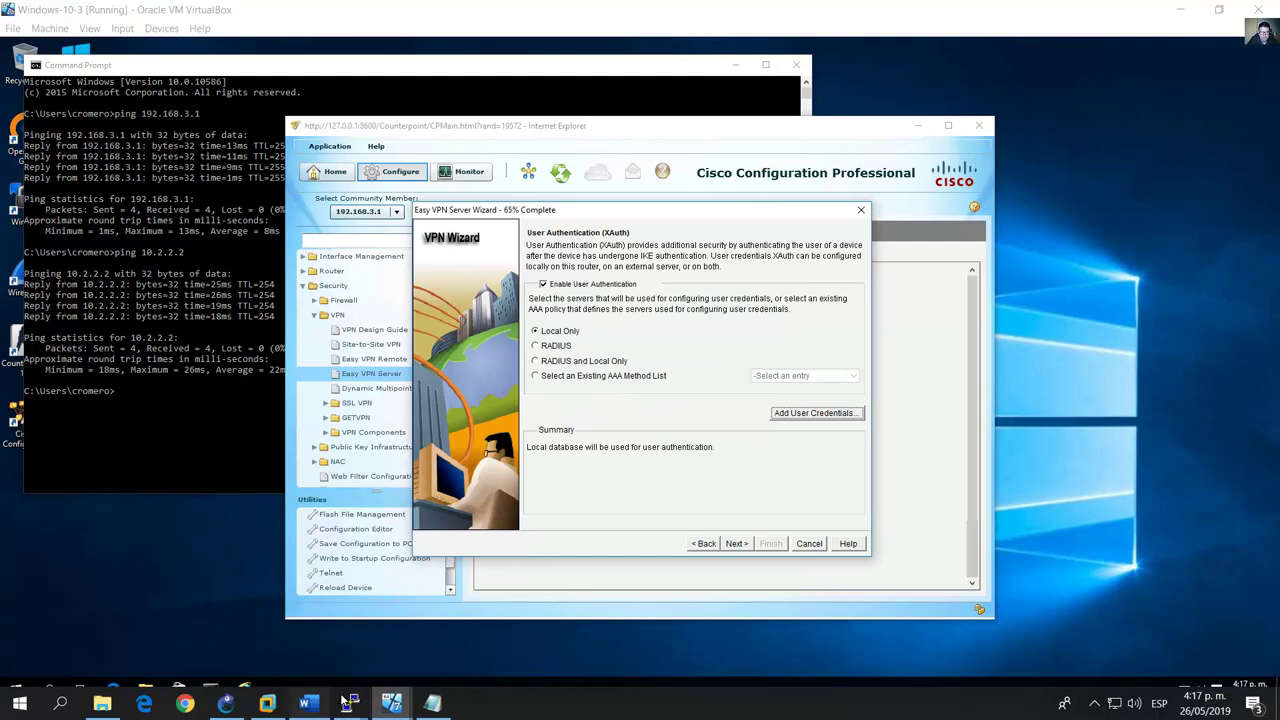
{"action": "left_click", "coordinate": [308, 703]}
{"action": "left_click", "coordinate": [124, 218]}
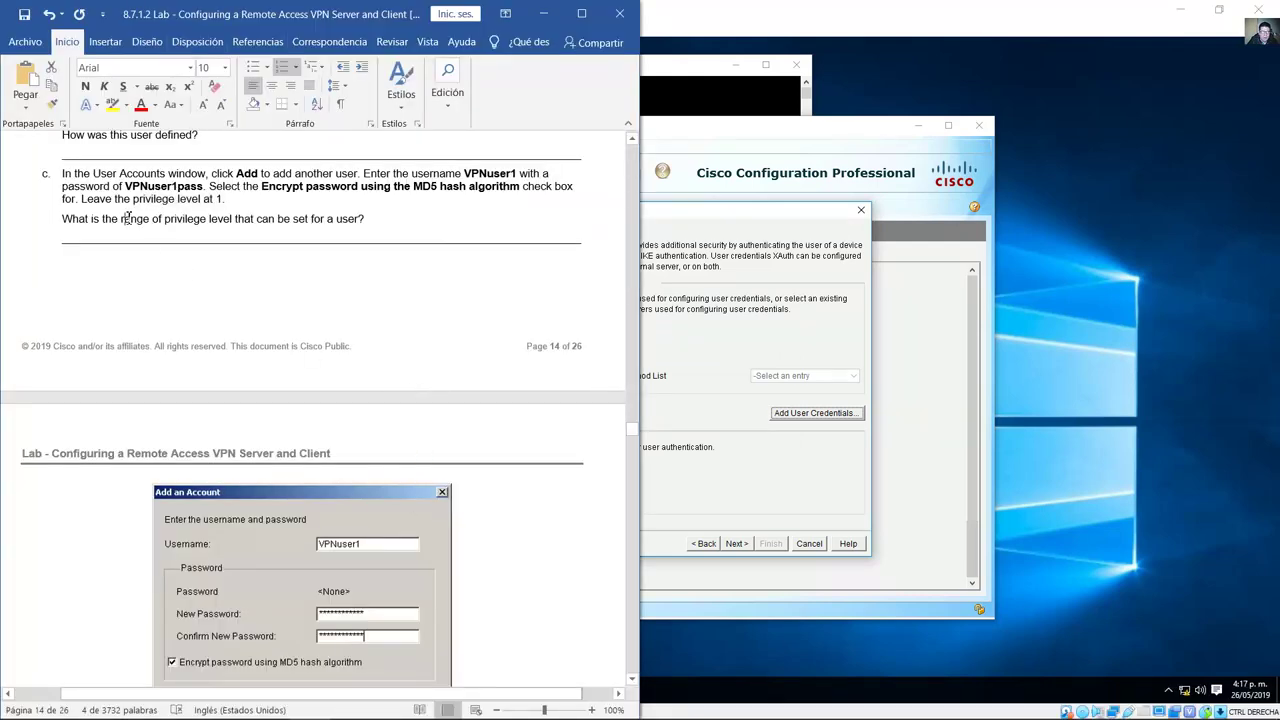
{"action": "left_click_drag", "start_coordinate": [118, 222], "coordinate": [368, 222]}
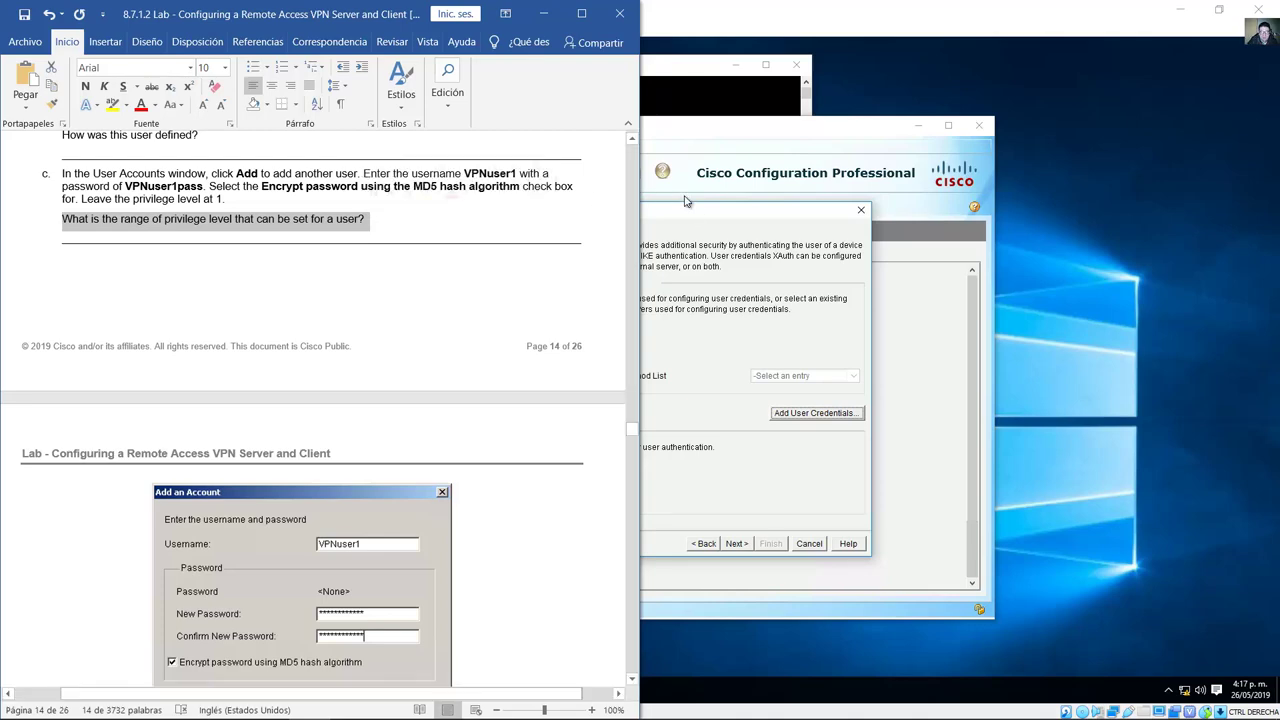
{"action": "left_click", "coordinate": [708, 230]}
{"action": "left_click", "coordinate": [810, 414]}
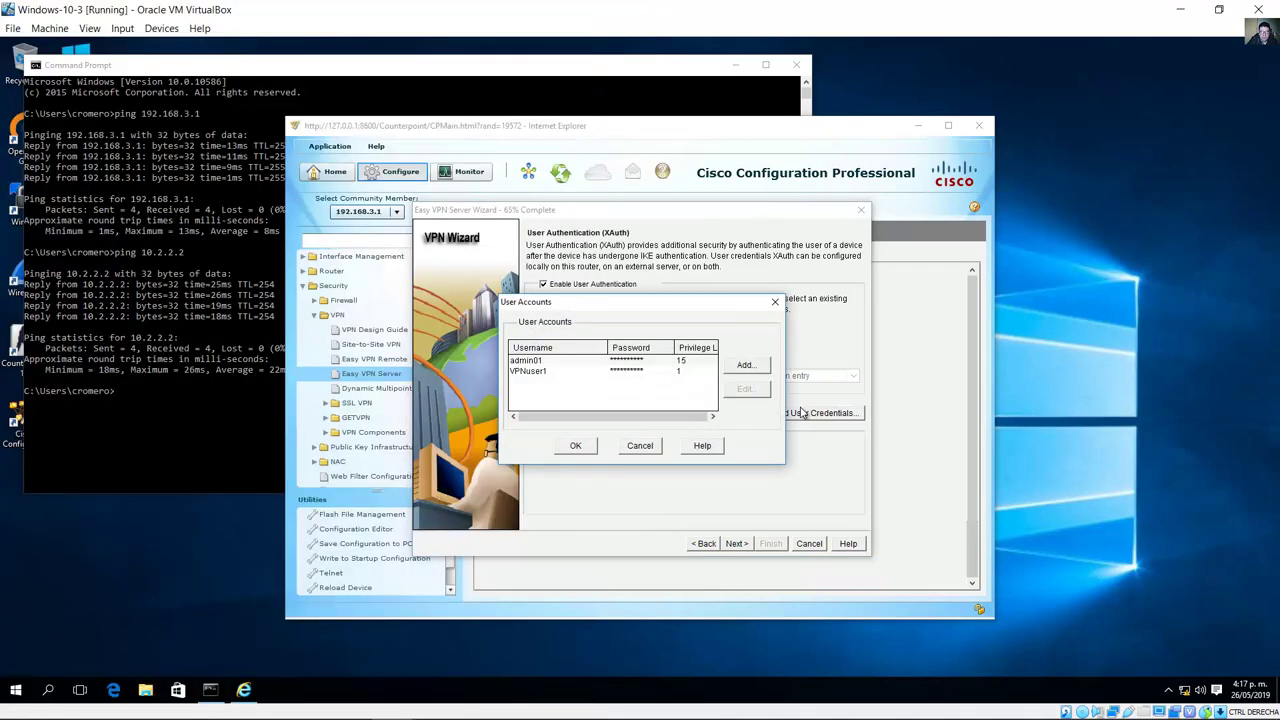
{"action": "left_click", "coordinate": [750, 368]}
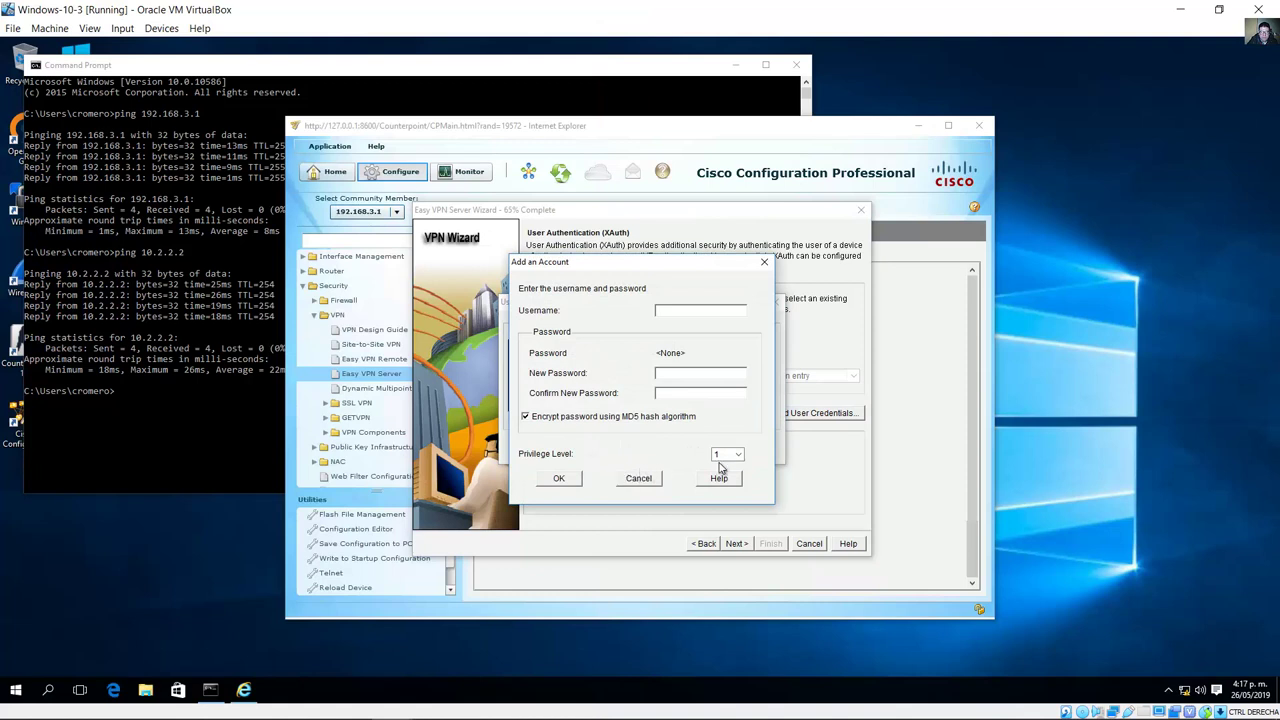
{"action": "left_click", "coordinate": [738, 454]}
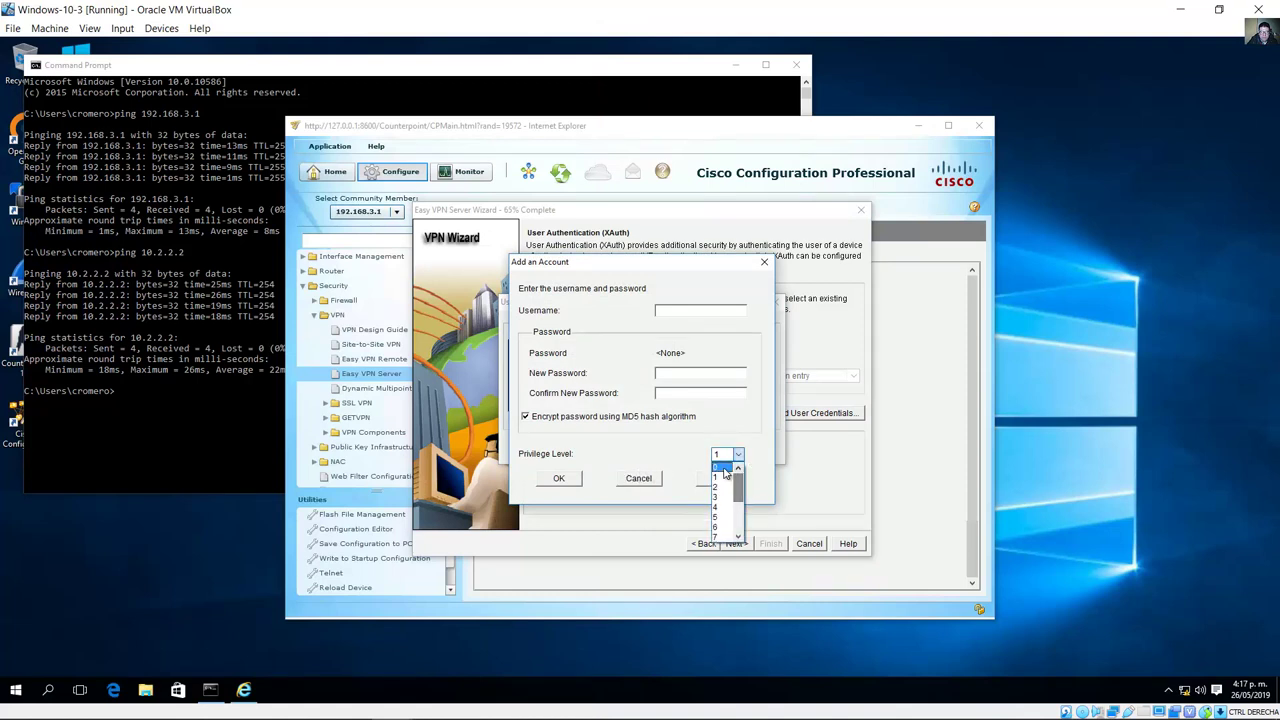
{"action": "left_click", "coordinate": [726, 470]}
{"action": "left_click", "coordinate": [738, 454]}
{"action": "scroll", "coordinate": [735, 537], "scroll_direction": "down", "scroll_amount": 3}
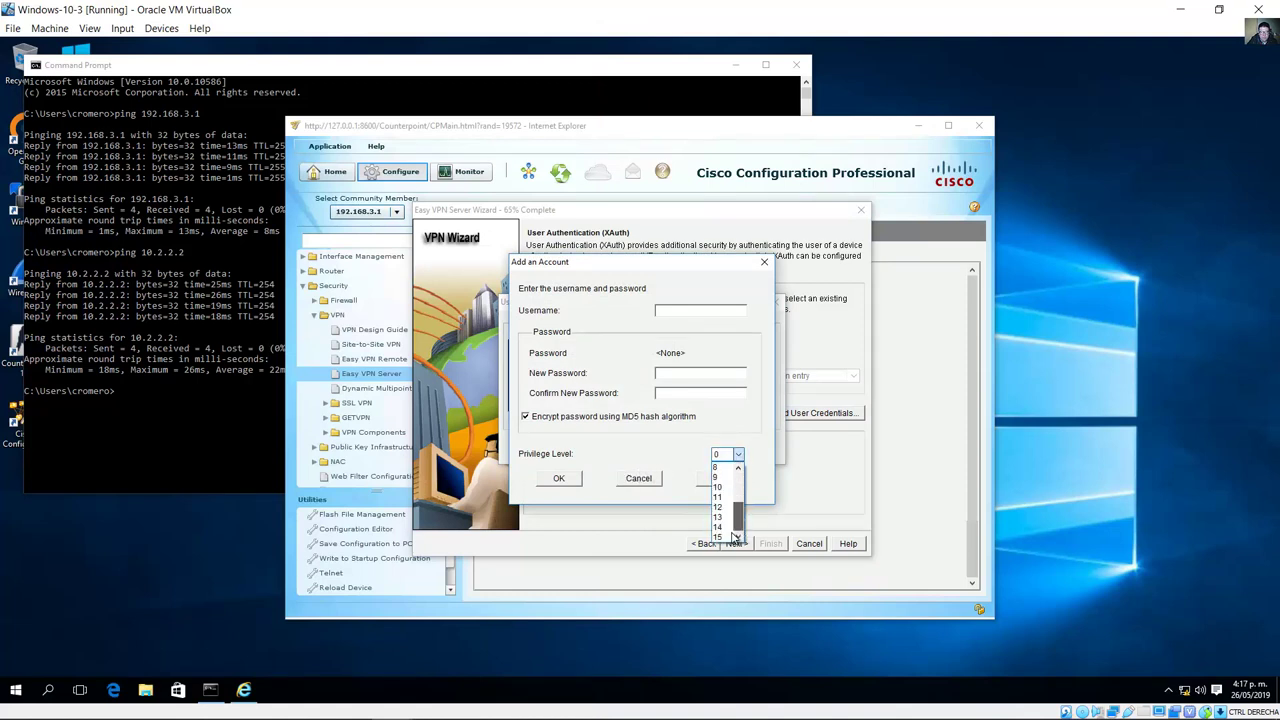
{"action": "left_click", "coordinate": [724, 537]}
{"action": "left_click", "coordinate": [648, 479]}
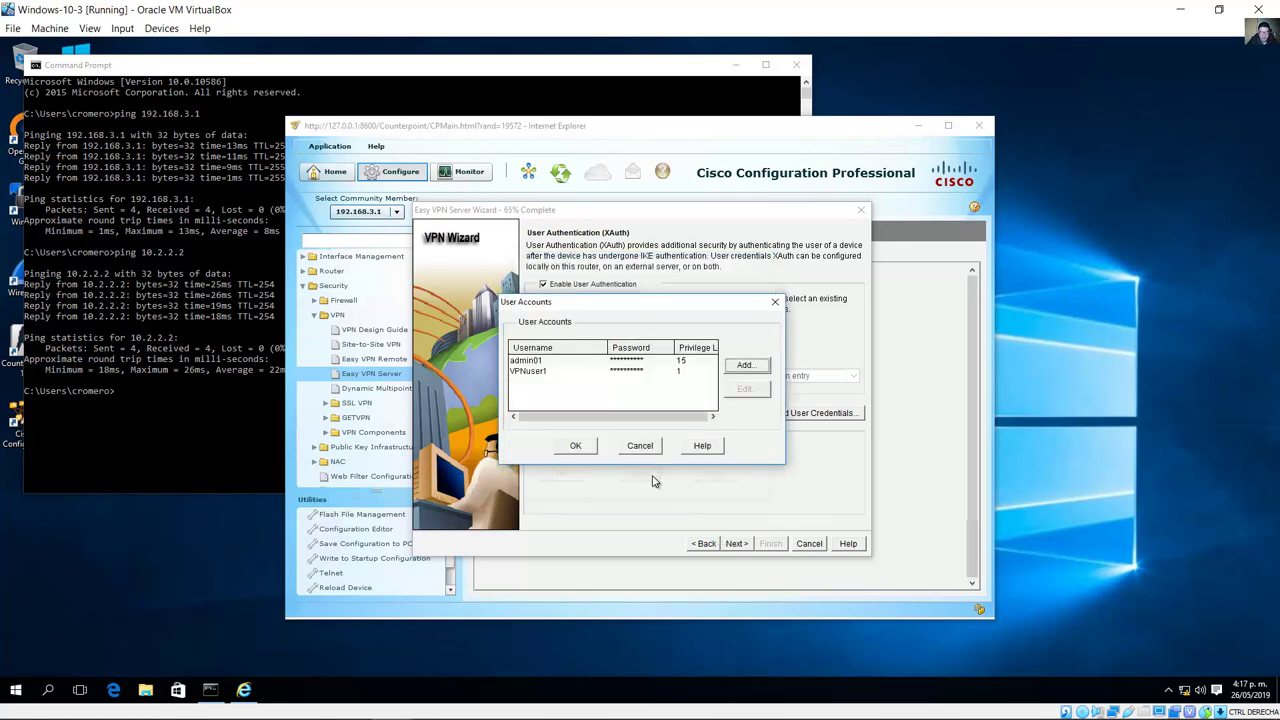
{"action": "left_click", "coordinate": [576, 446]}
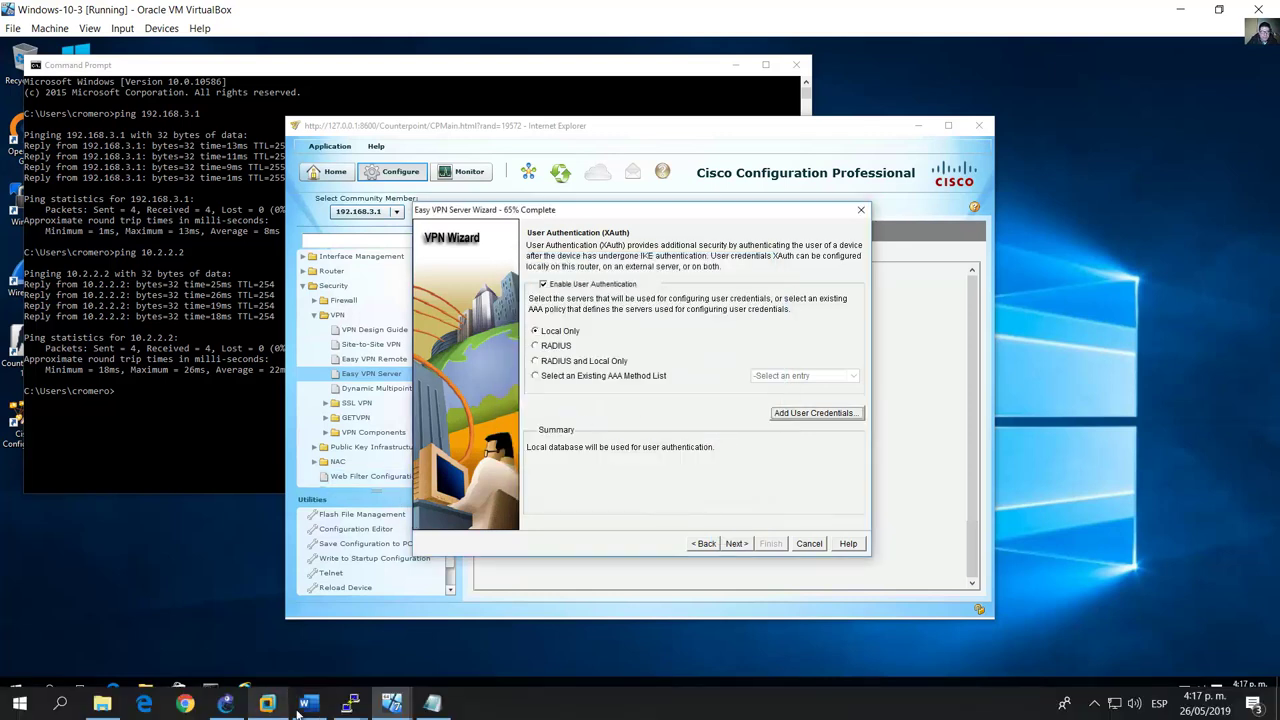
{"action": "left_click", "coordinate": [297, 710]}
Step: Advance the Easy VPN wizard past User Authentication (XAuth) to Group Authorization, as the lab instructs
{"action": "scroll", "coordinate": [466, 334], "scroll_direction": "down", "scroll_amount": 6}
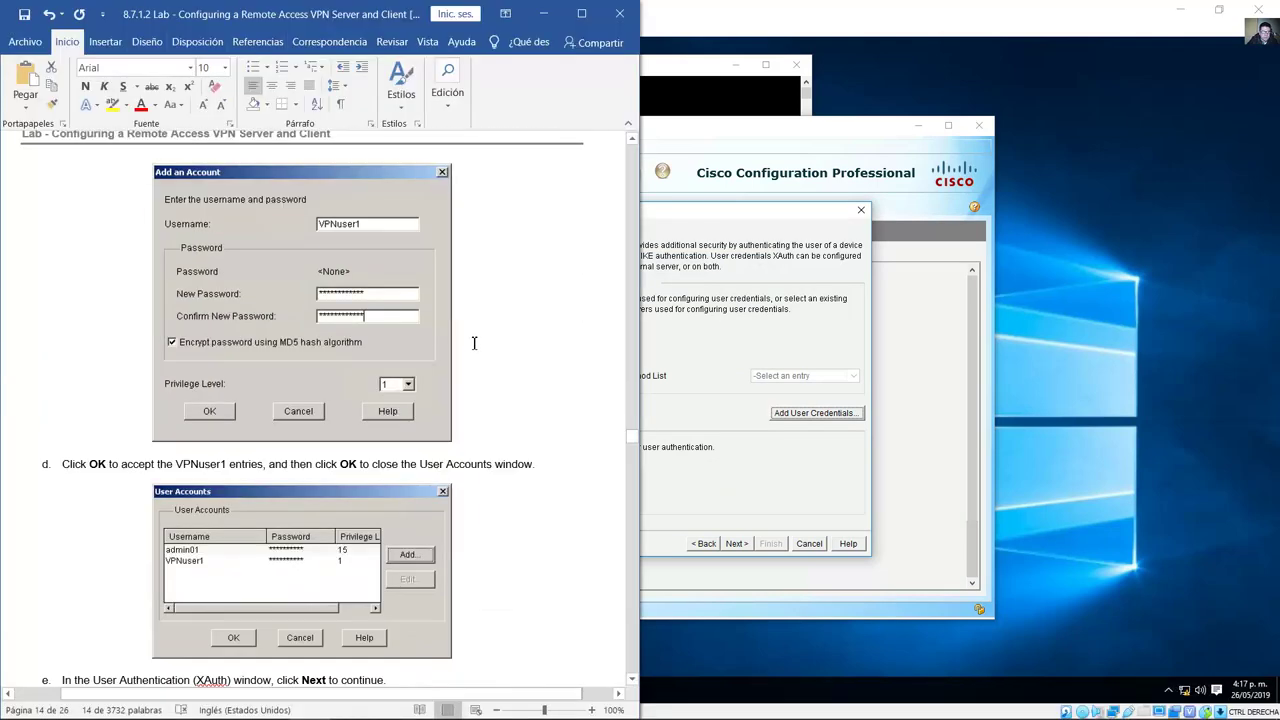
{"action": "scroll", "coordinate": [474, 343], "scroll_direction": "down", "scroll_amount": 5}
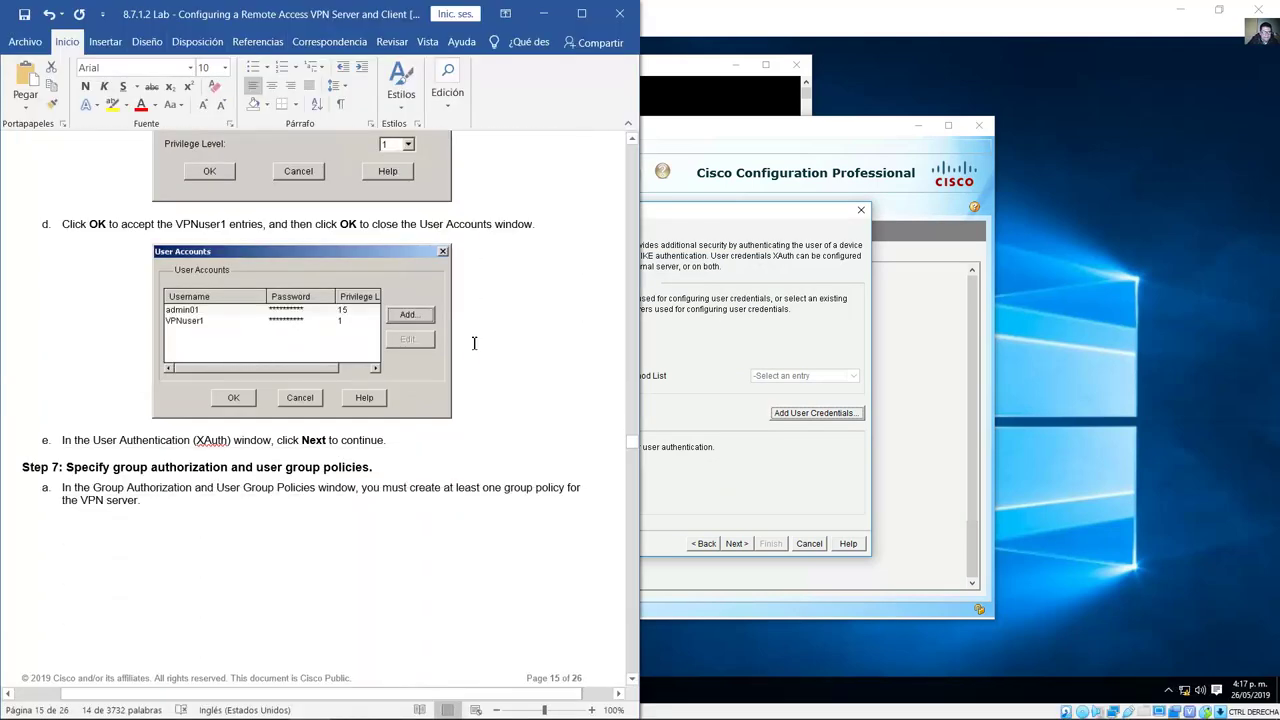
{"action": "scroll", "coordinate": [474, 343], "scroll_direction": "down", "scroll_amount": 5}
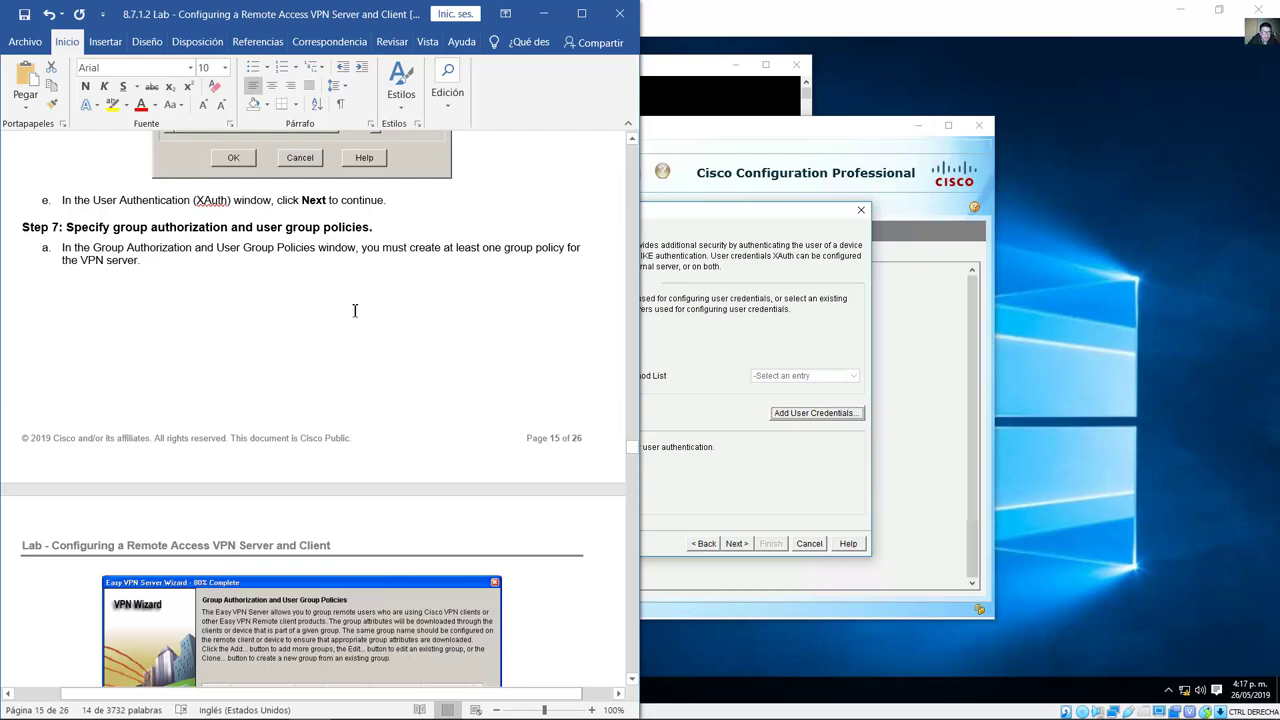
{"action": "left_click_drag", "start_coordinate": [277, 200], "coordinate": [327, 200]}
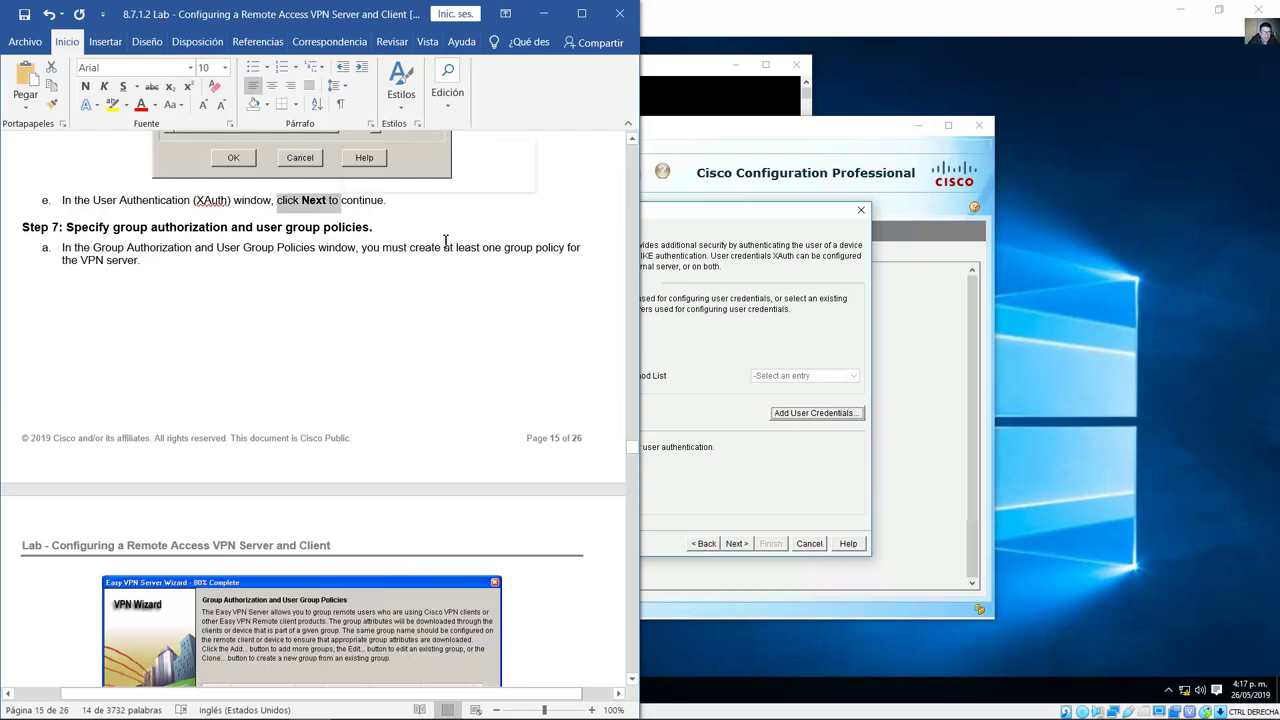
{"action": "left_click", "coordinate": [737, 521]}
{"action": "left_click", "coordinate": [736, 543]}
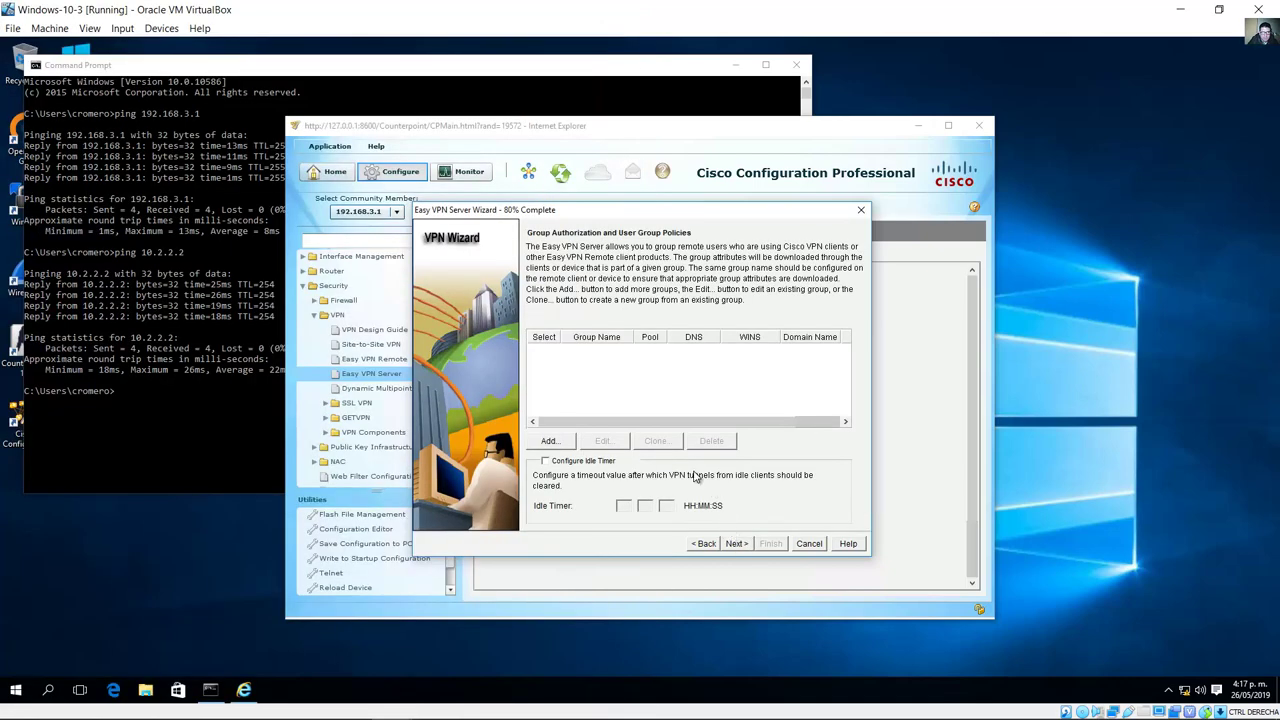
Step: Read lab Step 7 on the group policy requirements and the step about creating a group policy
{"action": "left_click", "coordinate": [308, 703]}
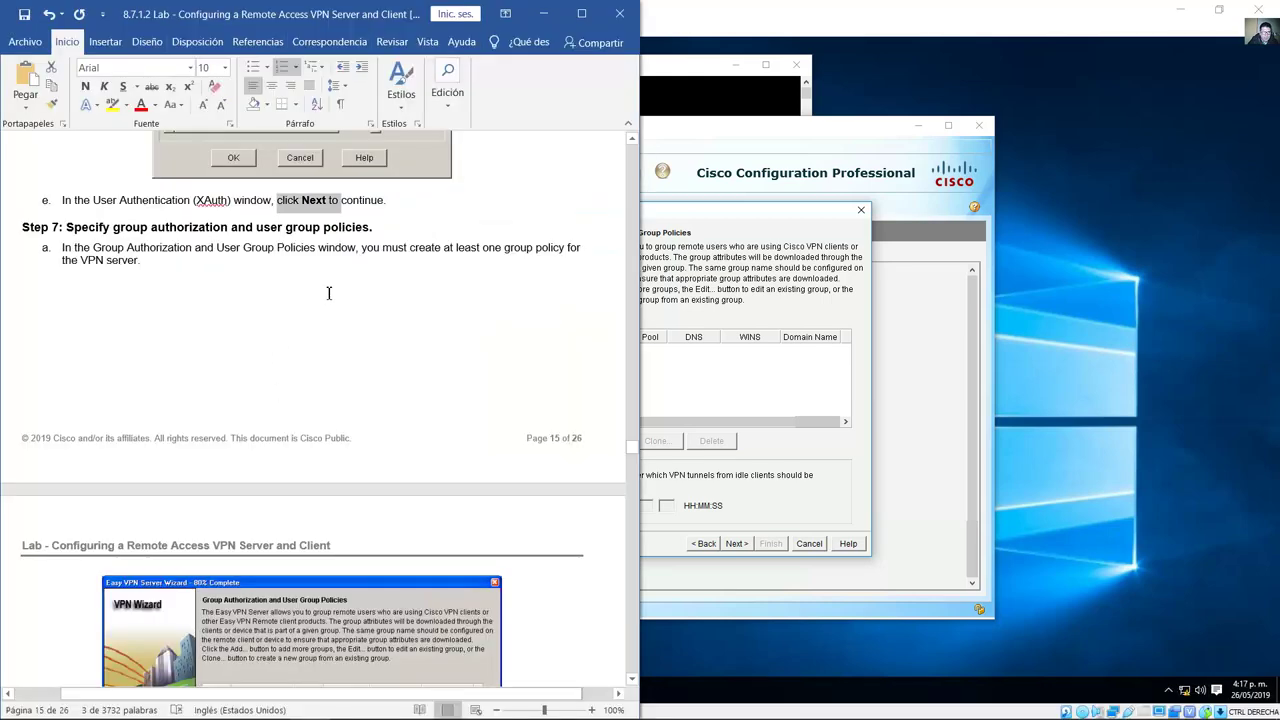
{"action": "scroll", "coordinate": [329, 285], "scroll_direction": "down", "scroll_amount": 2}
{"action": "left_click_drag", "start_coordinate": [67, 148], "coordinate": [360, 150]}
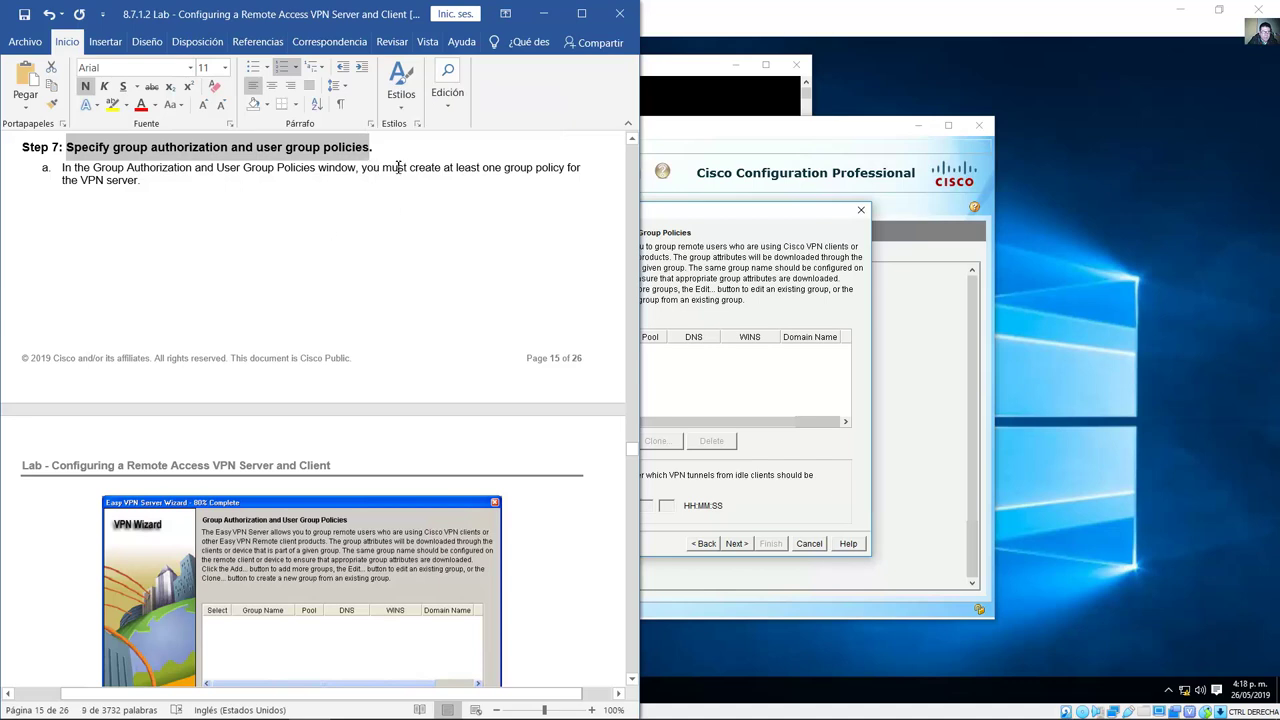
{"action": "left_click_drag", "start_coordinate": [361, 167], "coordinate": [140, 181]}
{"action": "scroll", "coordinate": [495, 350], "scroll_direction": "down", "scroll_amount": 3}
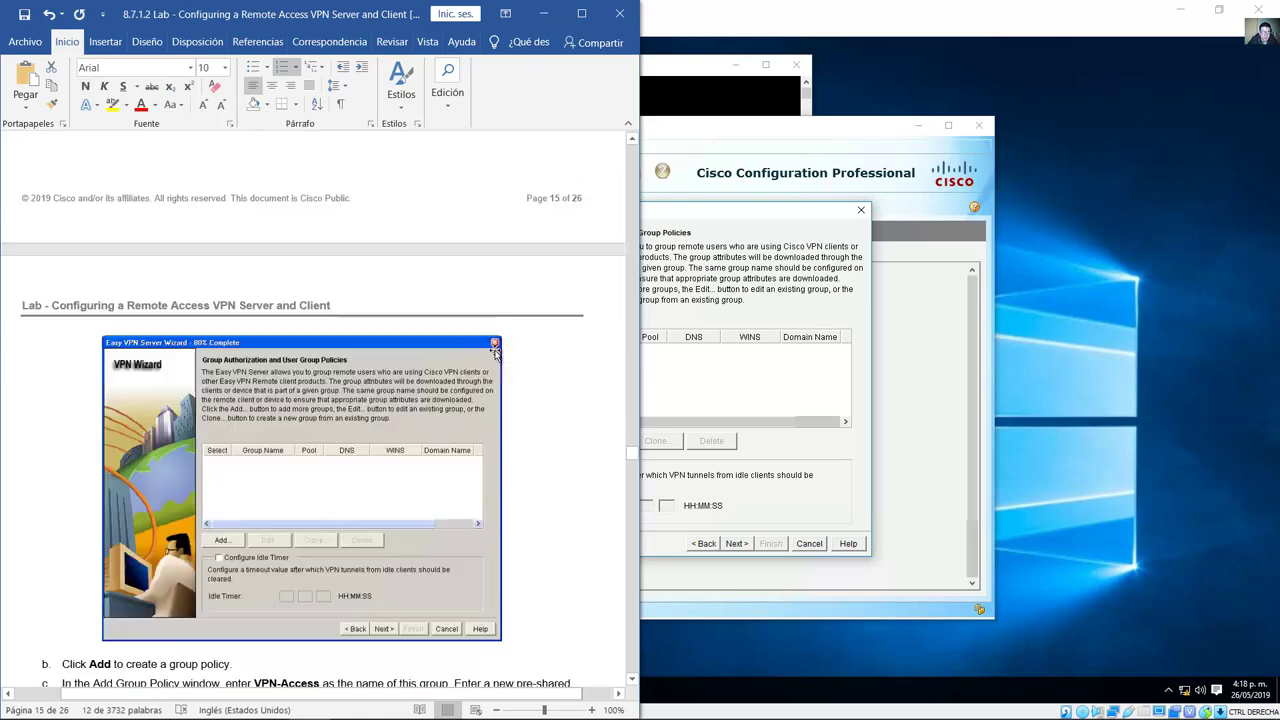
{"action": "scroll", "coordinate": [495, 350], "scroll_direction": "down", "scroll_amount": 4}
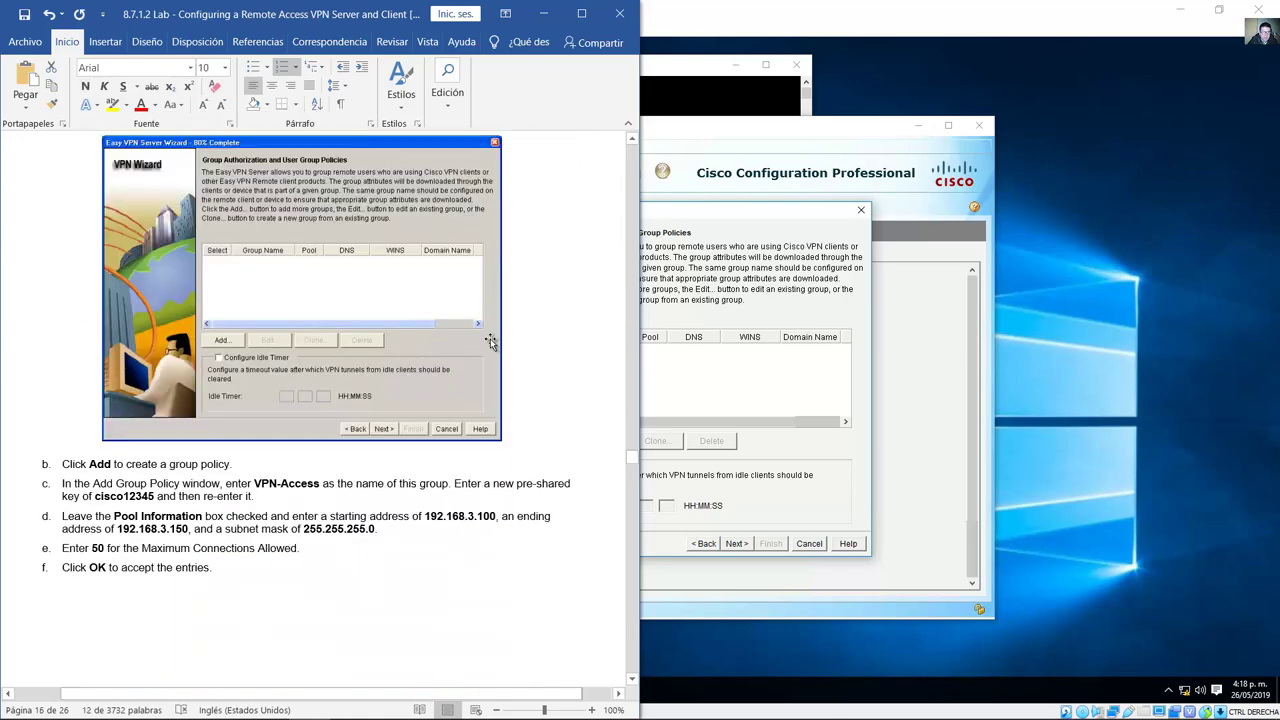
{"action": "left_click_drag", "start_coordinate": [92, 465], "coordinate": [232, 466]}
Step: Open Add Group Policy from Group Authorization and look up the VPN-Access group name in the lab document
{"action": "left_click", "coordinate": [800, 456]}
{"action": "left_click", "coordinate": [547, 443]}
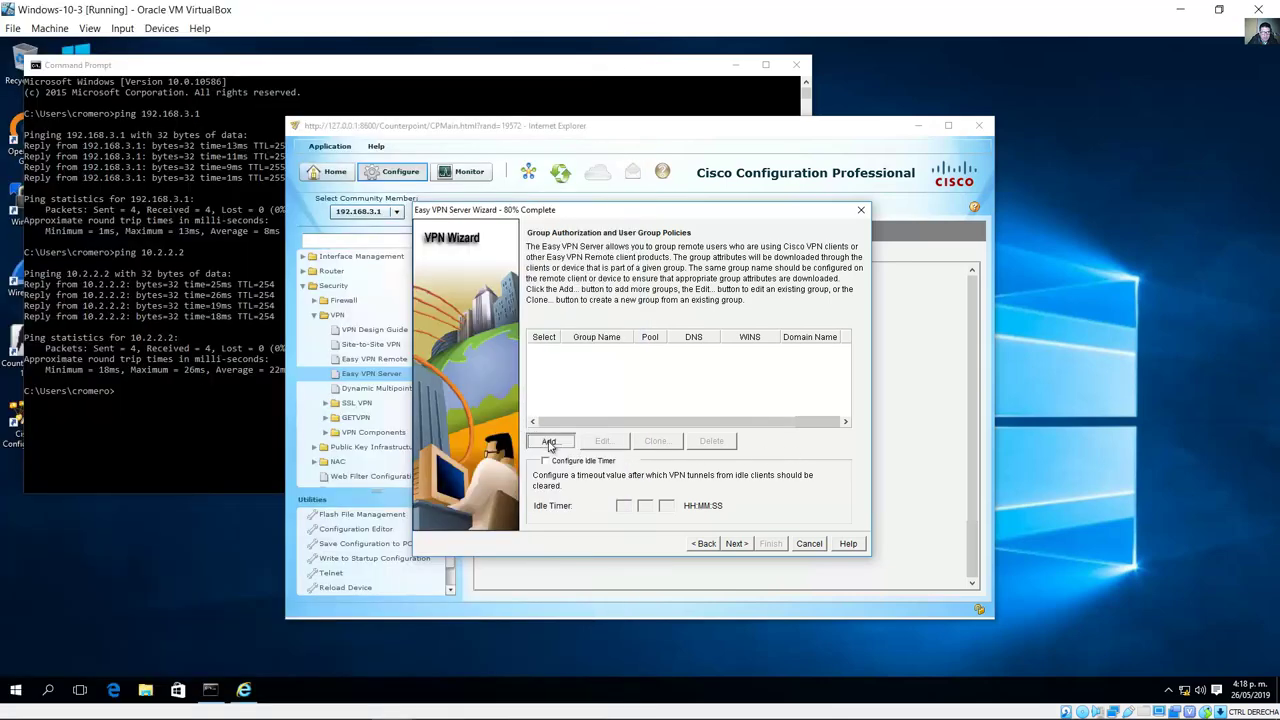
{"action": "left_click", "coordinate": [330, 703]}
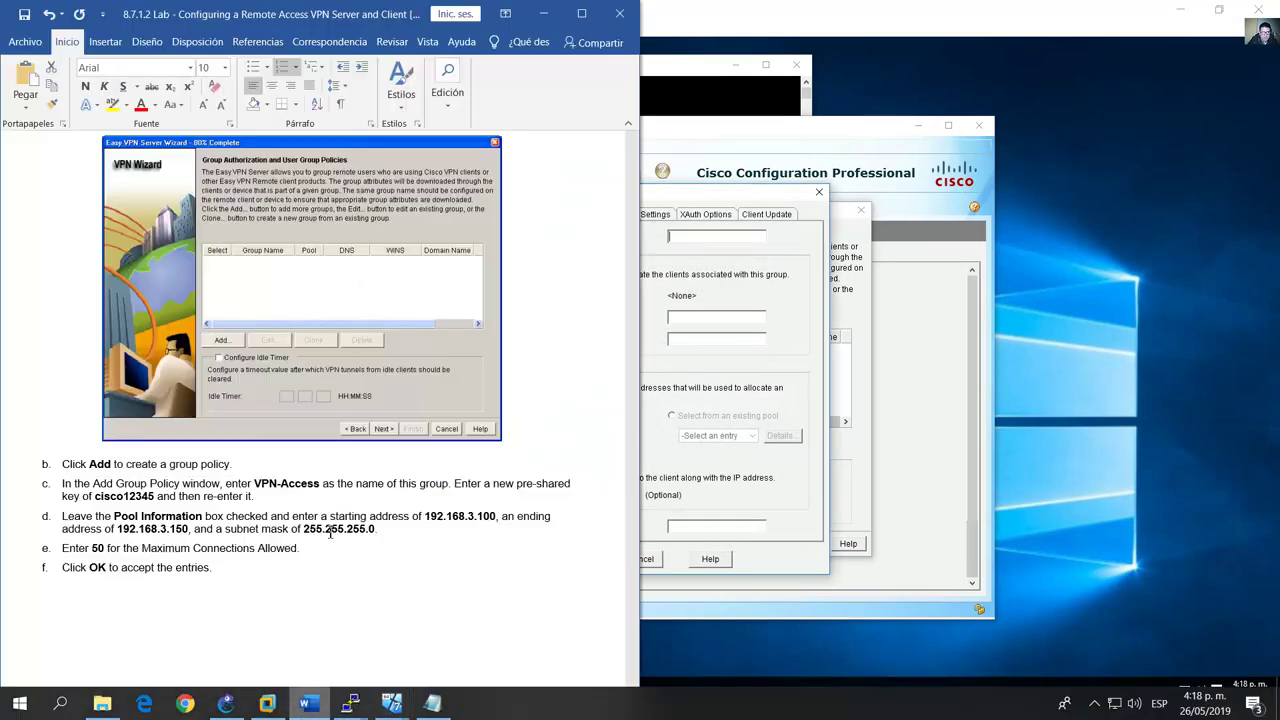
{"action": "scroll", "coordinate": [352, 413], "scroll_direction": "down", "scroll_amount": 3}
{"action": "scroll", "coordinate": [352, 413], "scroll_direction": "down", "scroll_amount": 2}
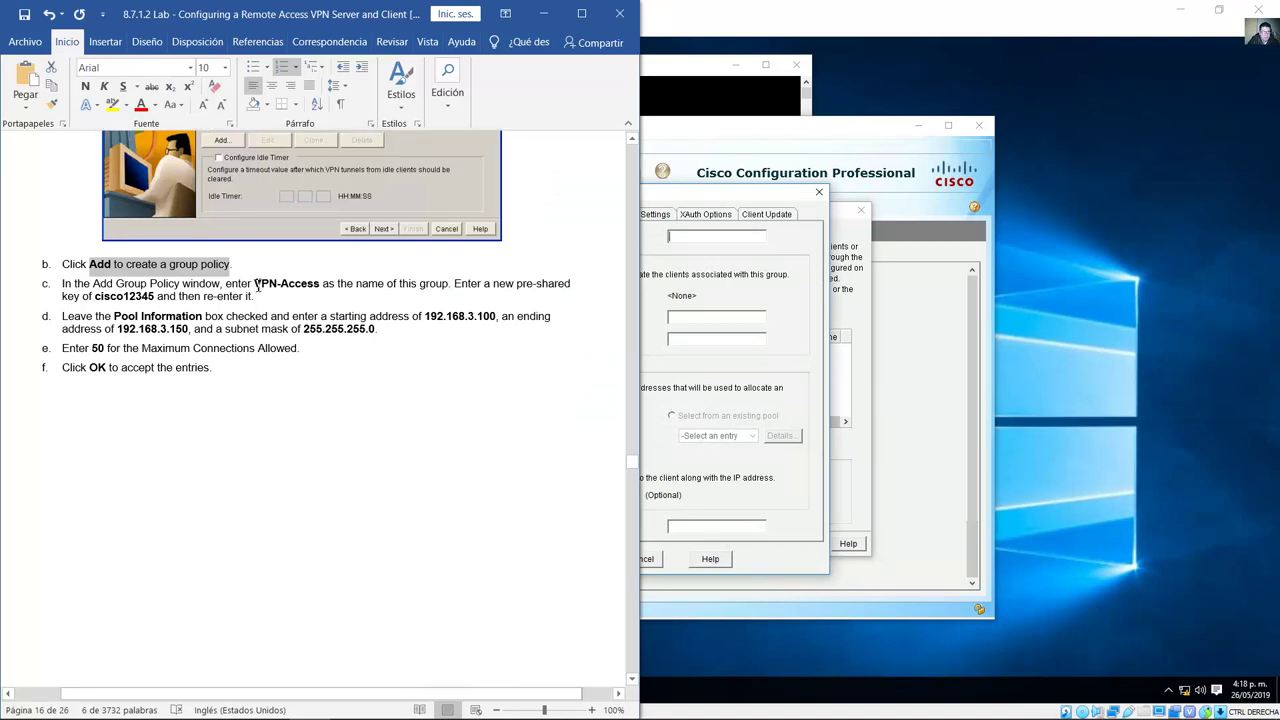
{"action": "left_click_drag", "start_coordinate": [257, 283], "coordinate": [449, 286]}
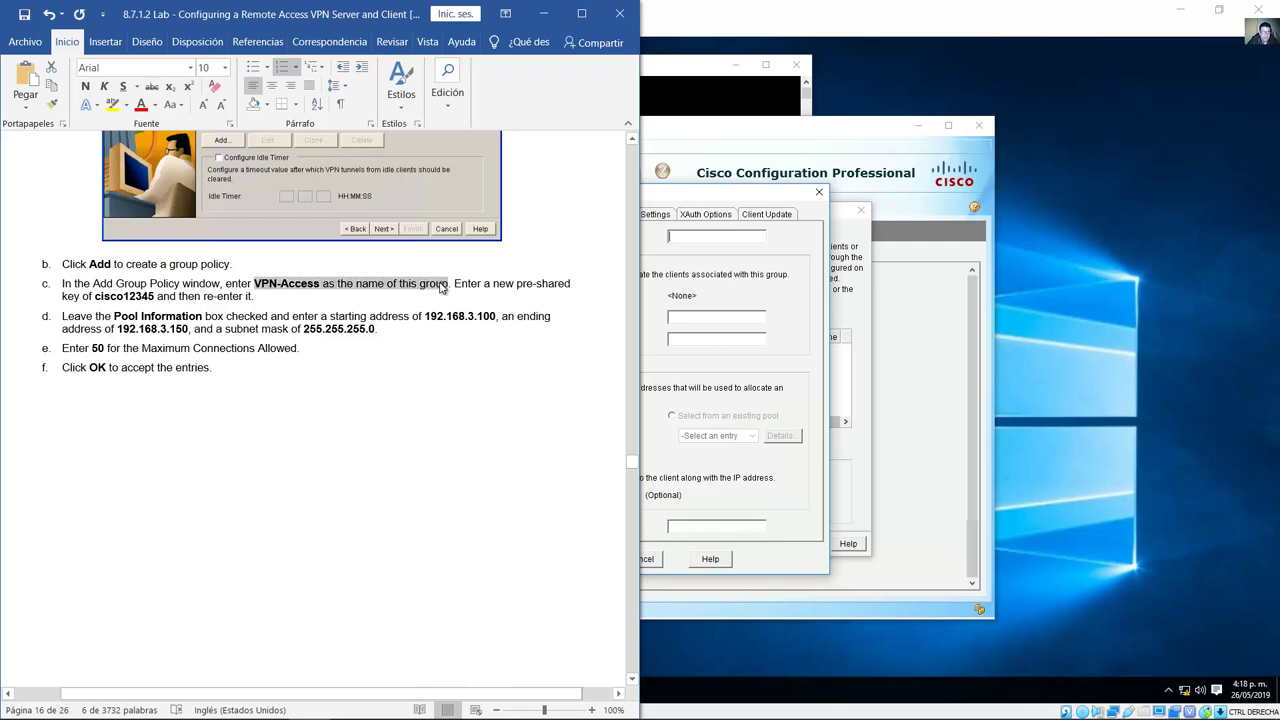
{"action": "left_click", "coordinate": [652, 259]}
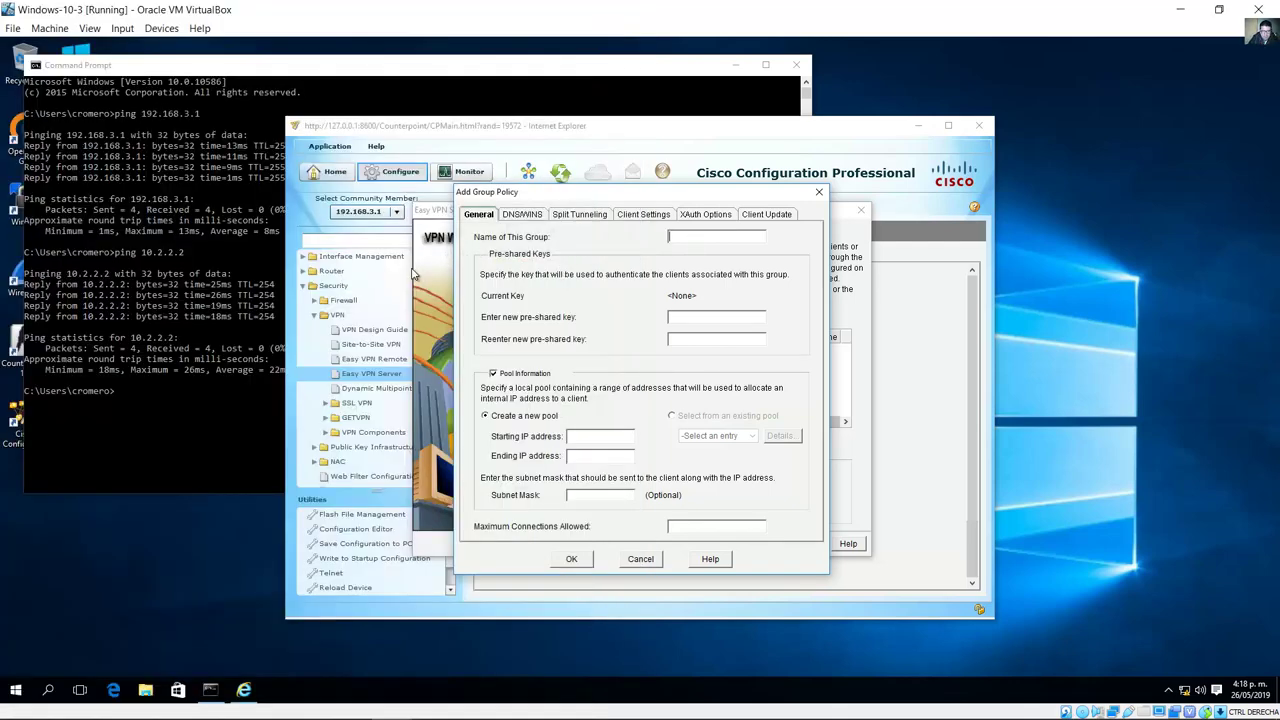
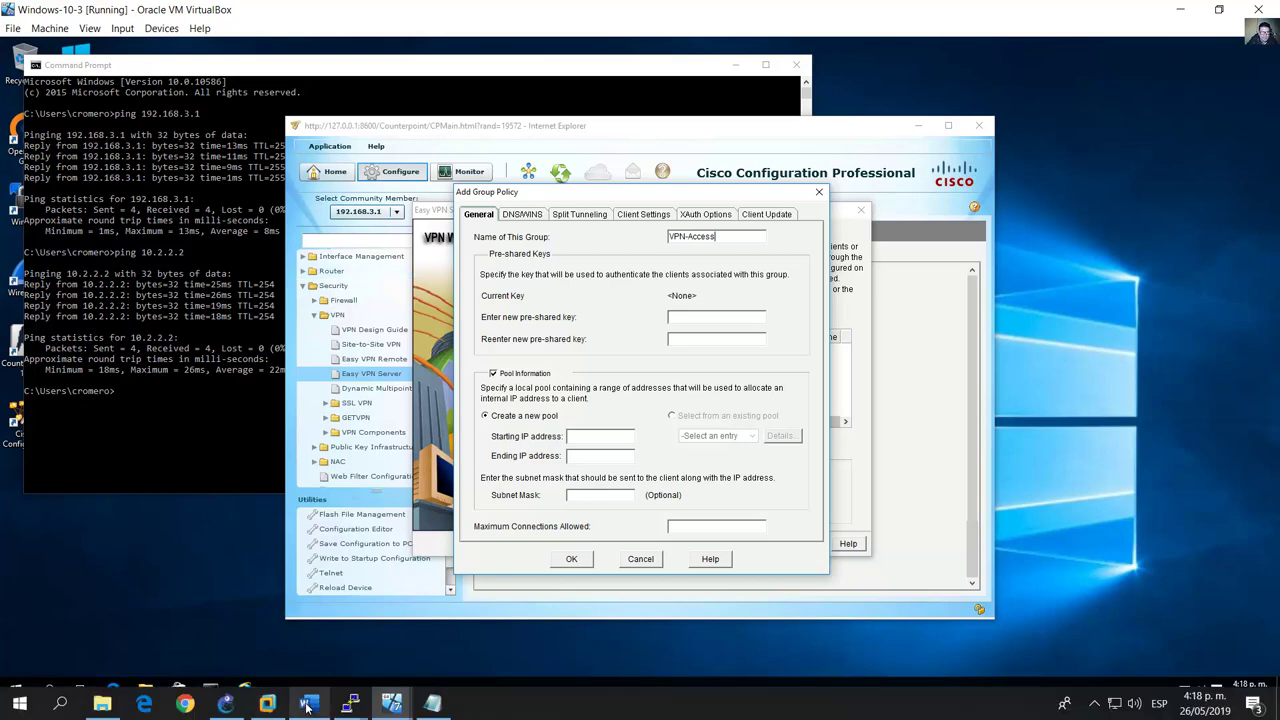
Step: Enter the VPN-Access group's pre-shared key in both key fields, as given in the lab instructions
{"action": "left_click", "coordinate": [307, 706]}
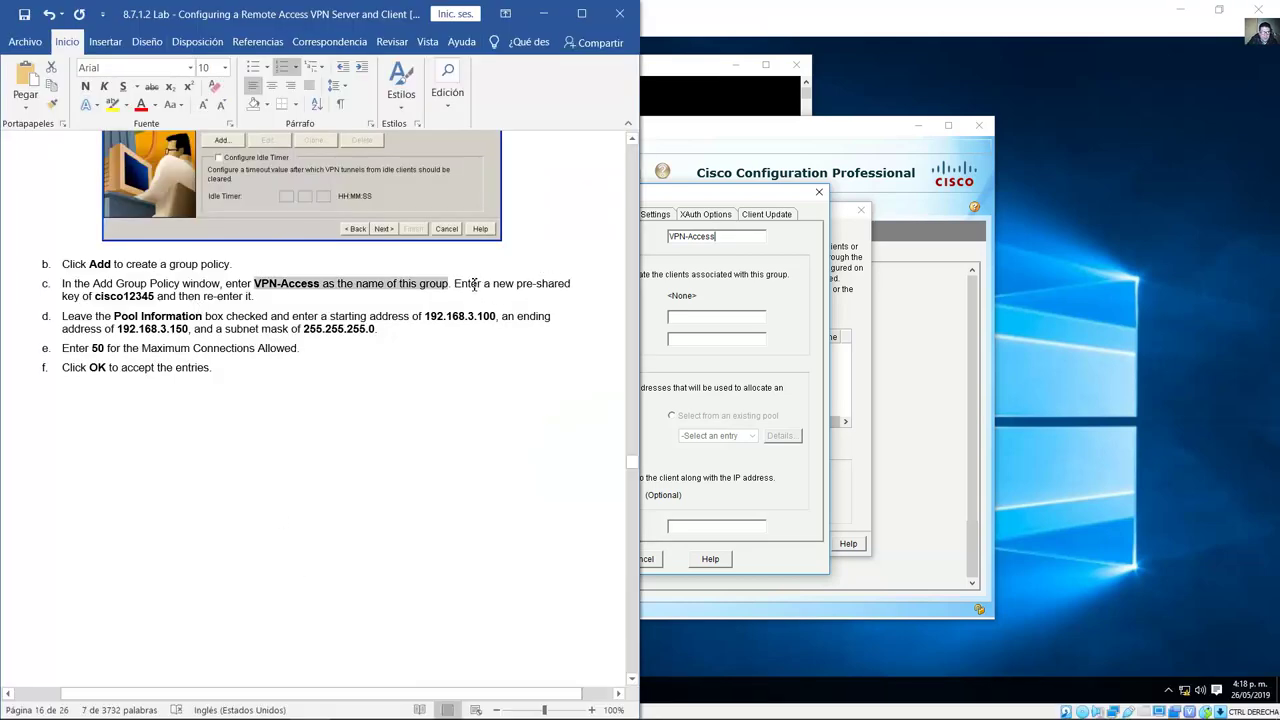
{"action": "left_click_drag", "start_coordinate": [475, 285], "coordinate": [156, 297]}
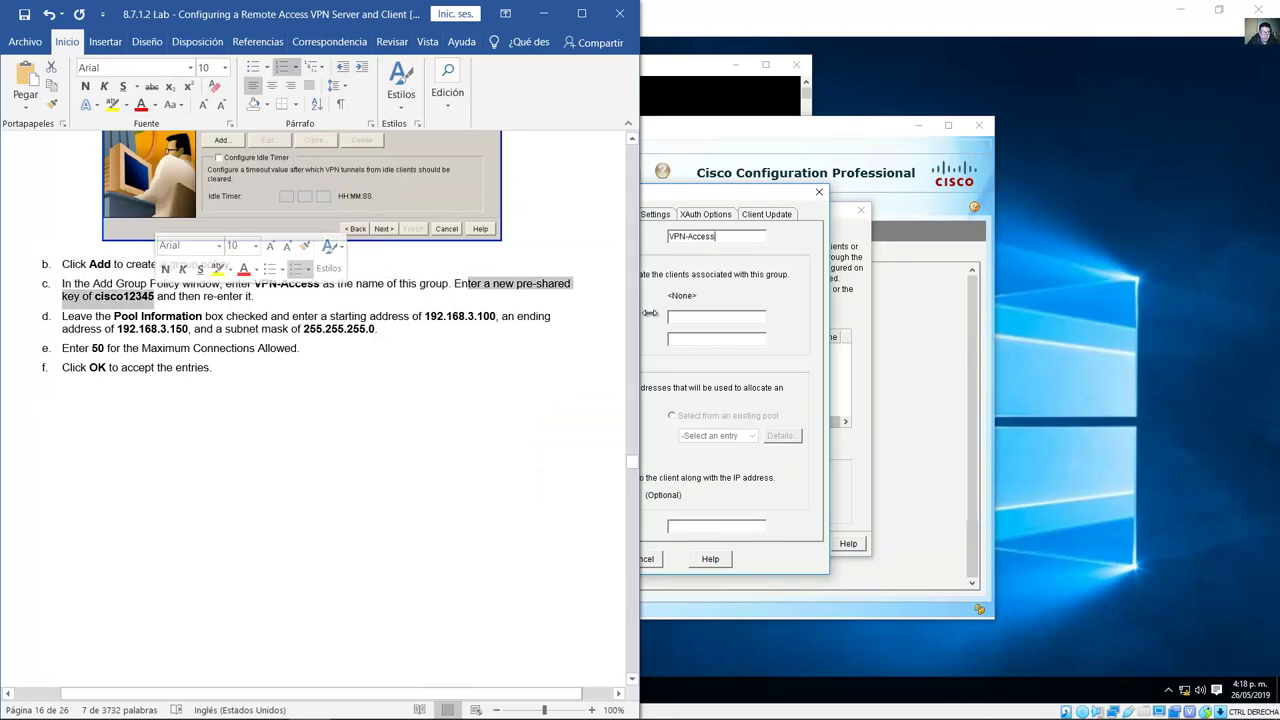
{"action": "left_click", "coordinate": [683, 316]}
{"action": "type", "text": "cisc"}
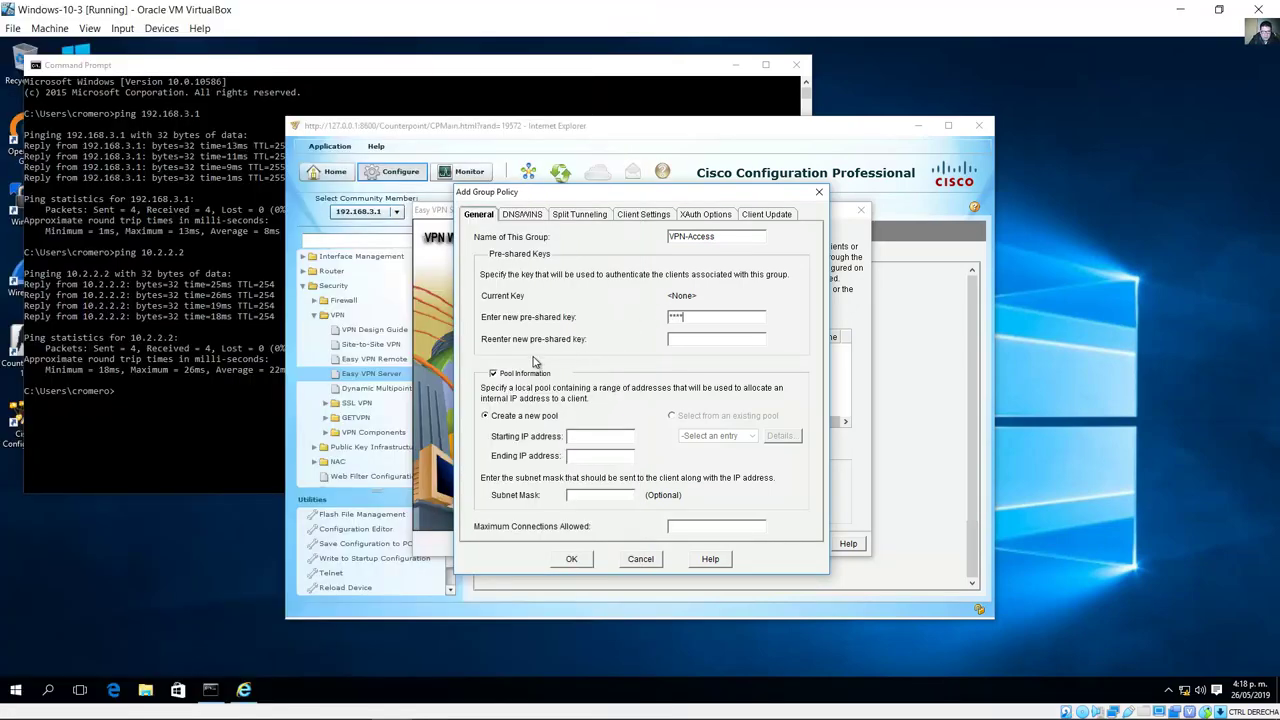
{"action": "type", "text": "o123"}
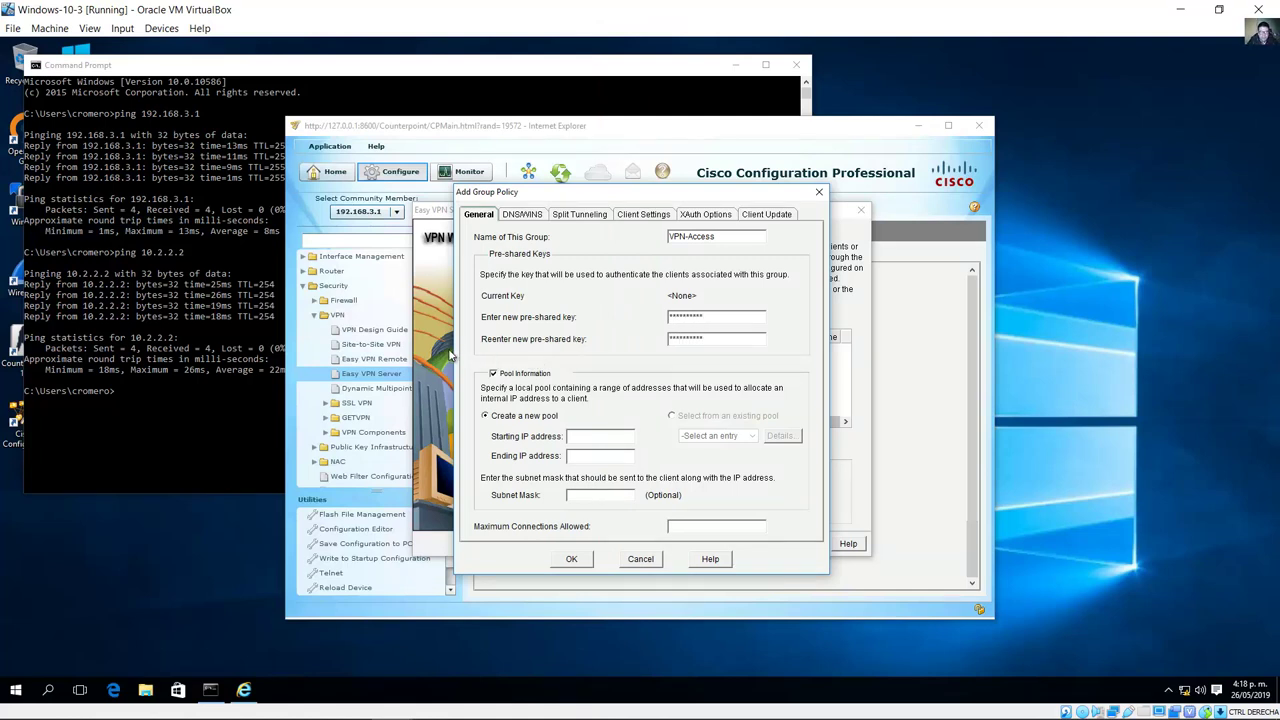
Step: Look up the pool's starting address, ending address and subnet mask in the lab instructions
{"action": "left_click", "coordinate": [313, 713]}
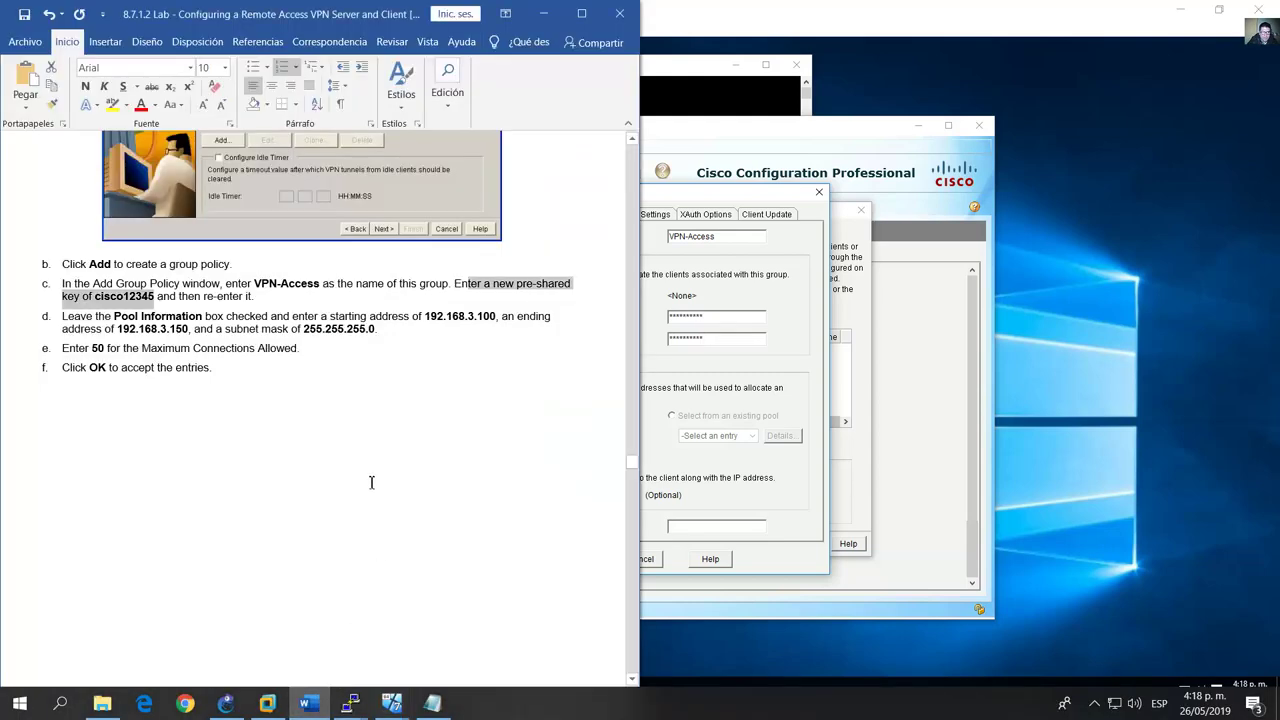
{"action": "scroll", "coordinate": [371, 457], "scroll_direction": "down", "scroll_amount": 2}
{"action": "left_click_drag", "start_coordinate": [158, 240], "coordinate": [114, 238]}
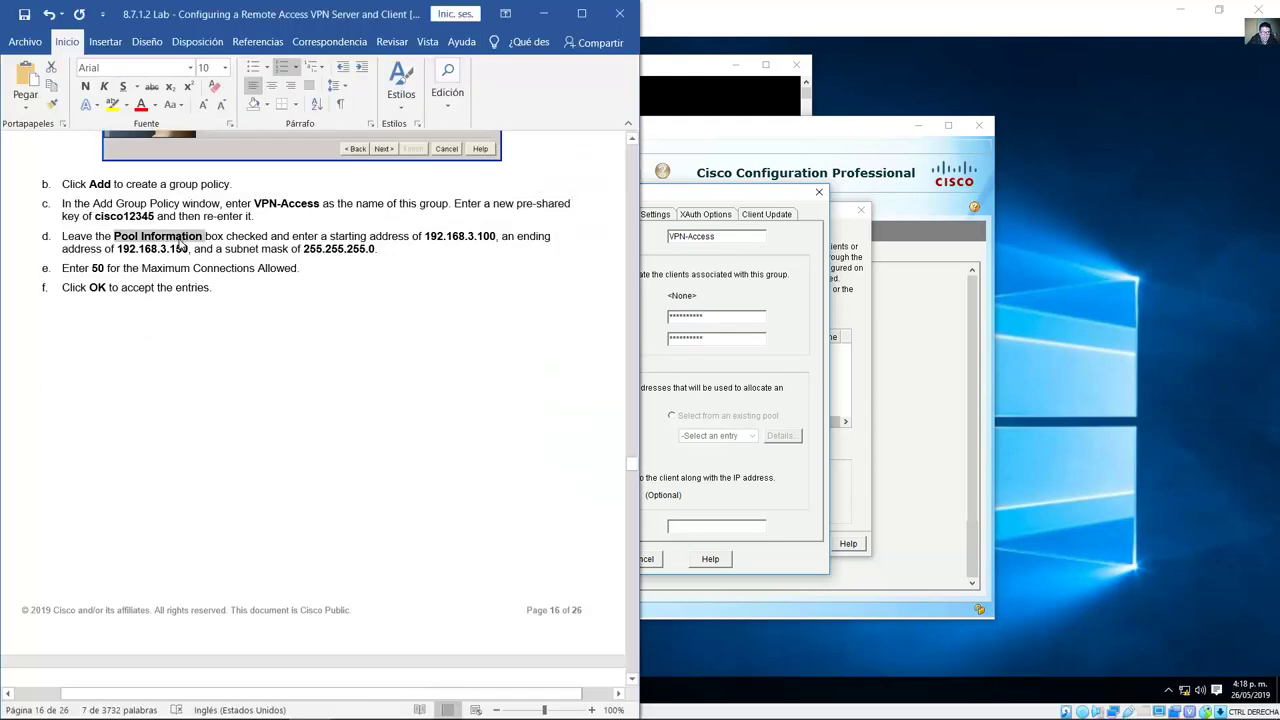
{"action": "left_click_drag", "start_coordinate": [425, 237], "coordinate": [496, 237]}
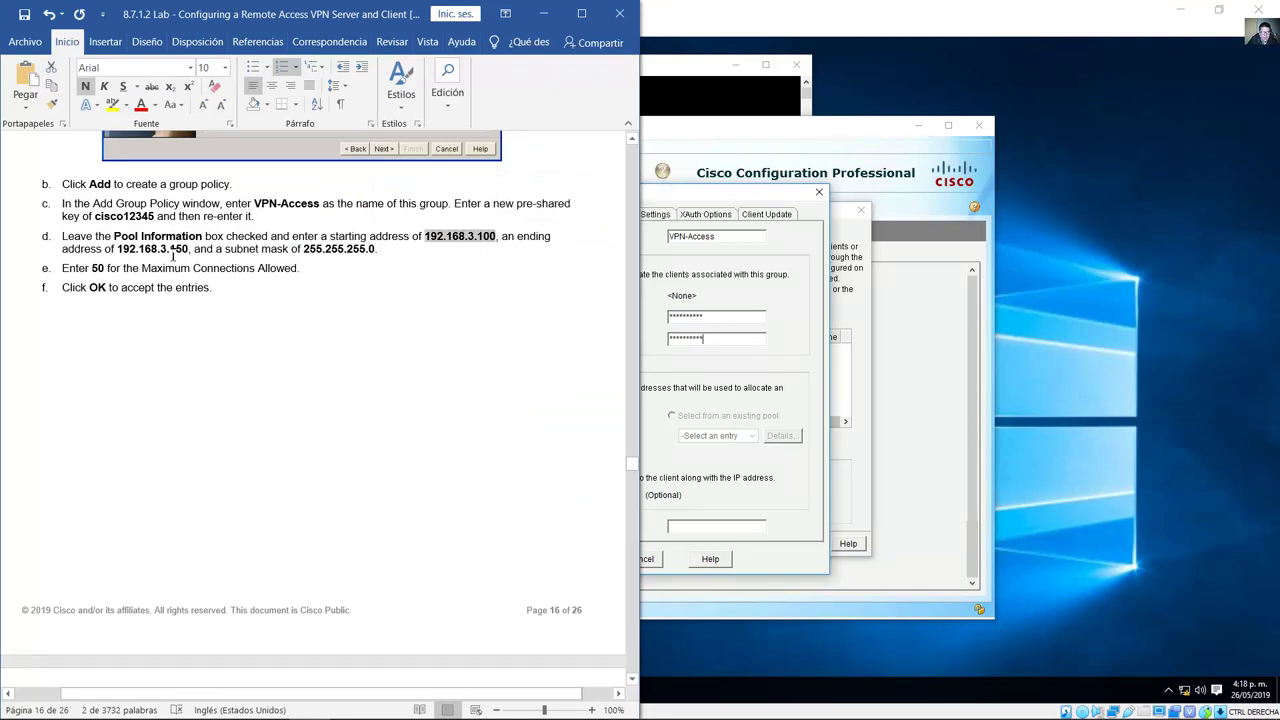
{"action": "left_click_drag", "start_coordinate": [117, 249], "coordinate": [190, 249]}
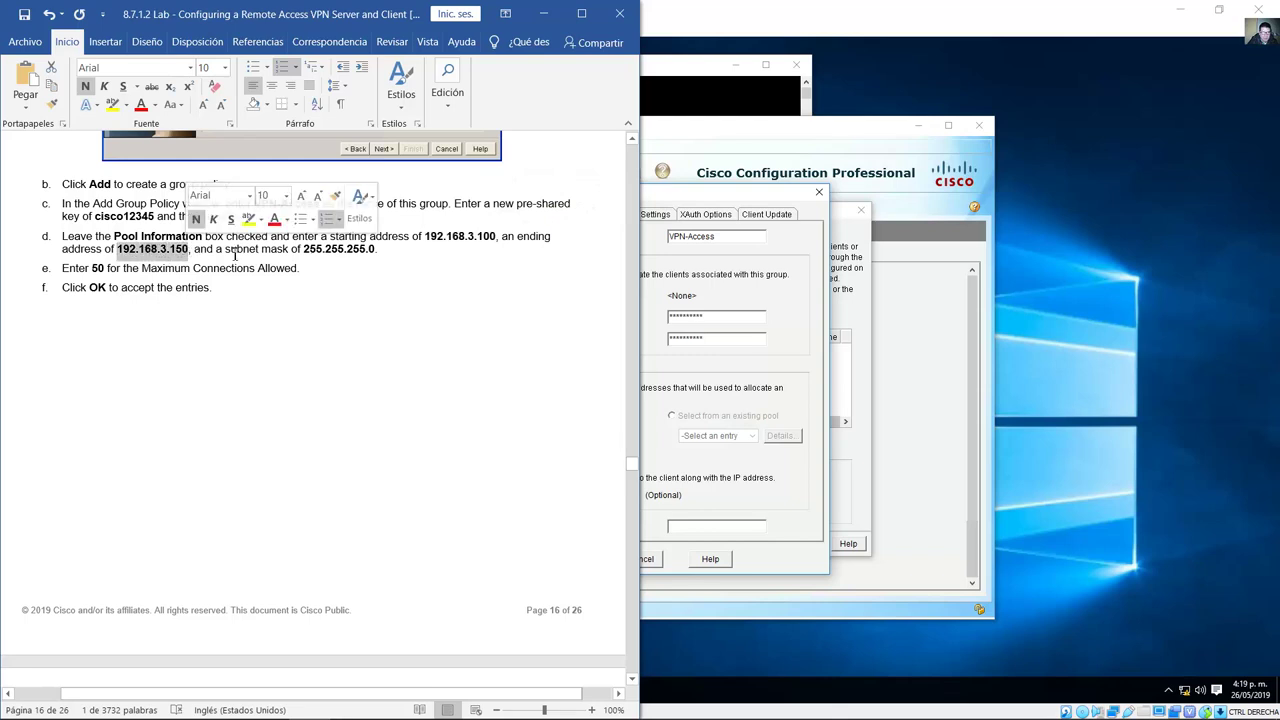
{"action": "left_click_drag", "start_coordinate": [304, 250], "coordinate": [378, 250]}
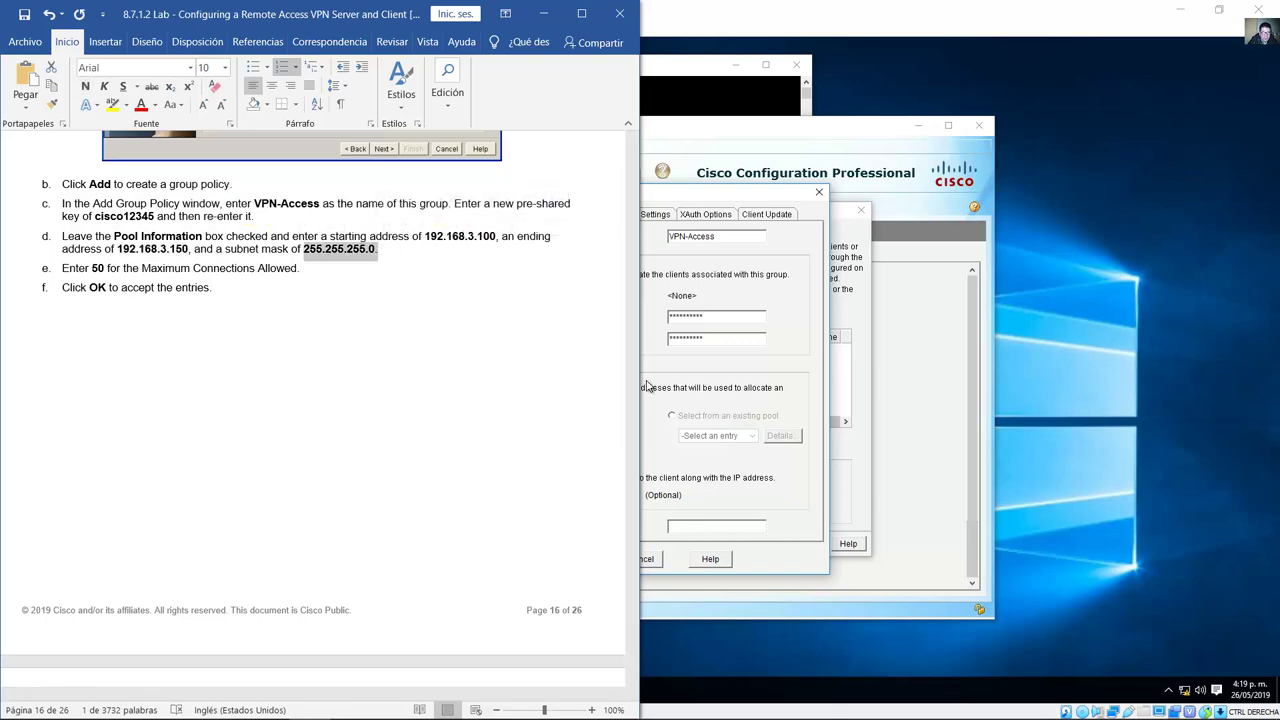
{"action": "left_click", "coordinate": [724, 413]}
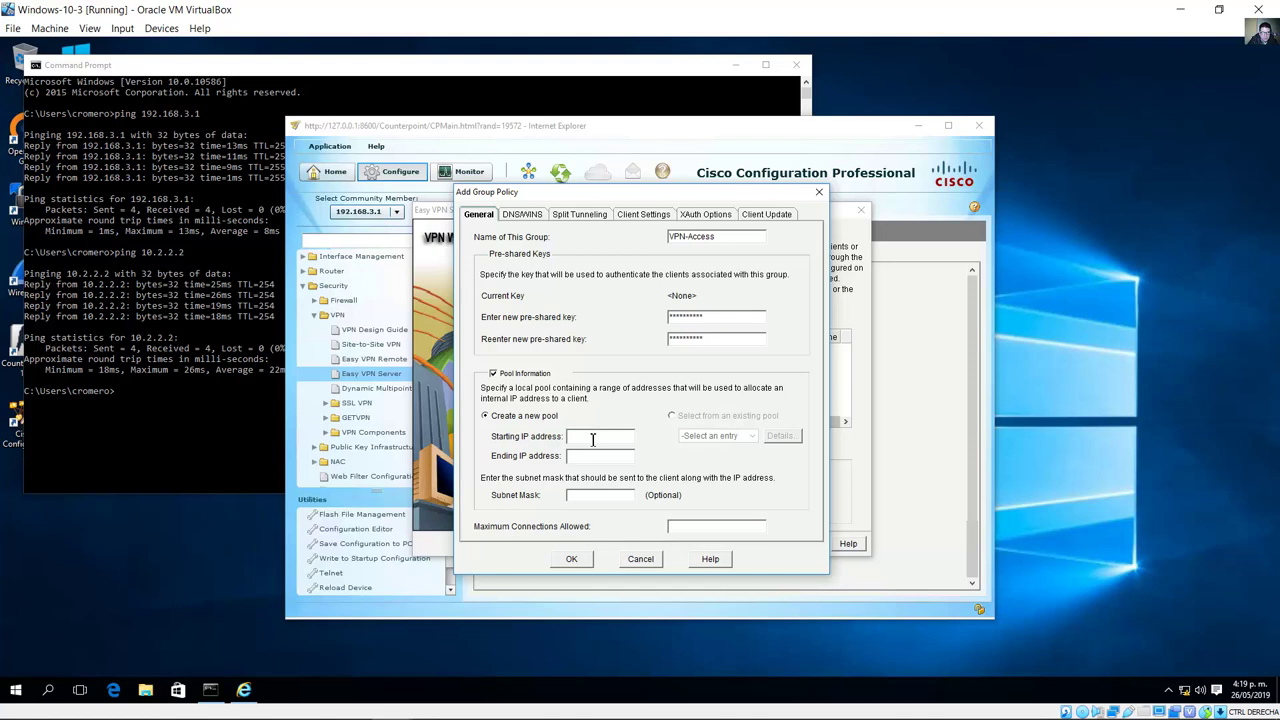
Step: Enter the client pool 192.168.3.100–192.168.3.150 with subnet mask 255.255.255.0
{"action": "type", "text": "192.168.3.15"}
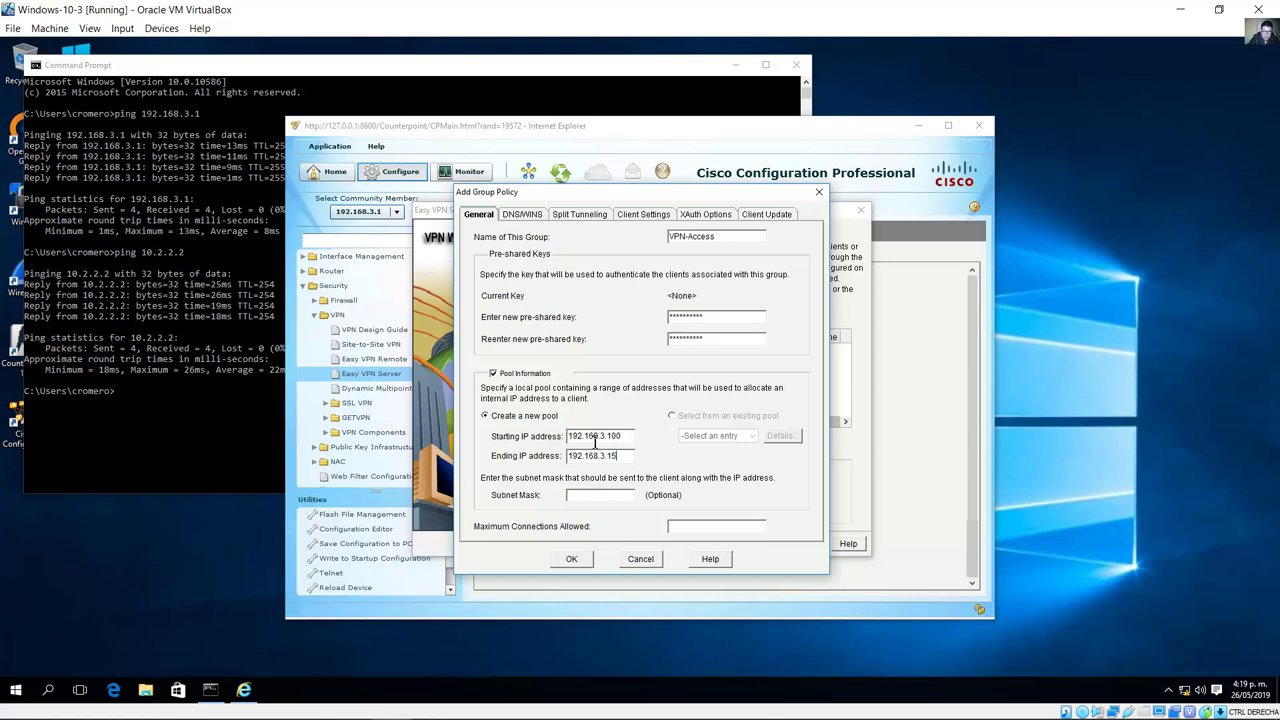
{"action": "type", "text": "0"}
{"action": "type", "text": "255."}
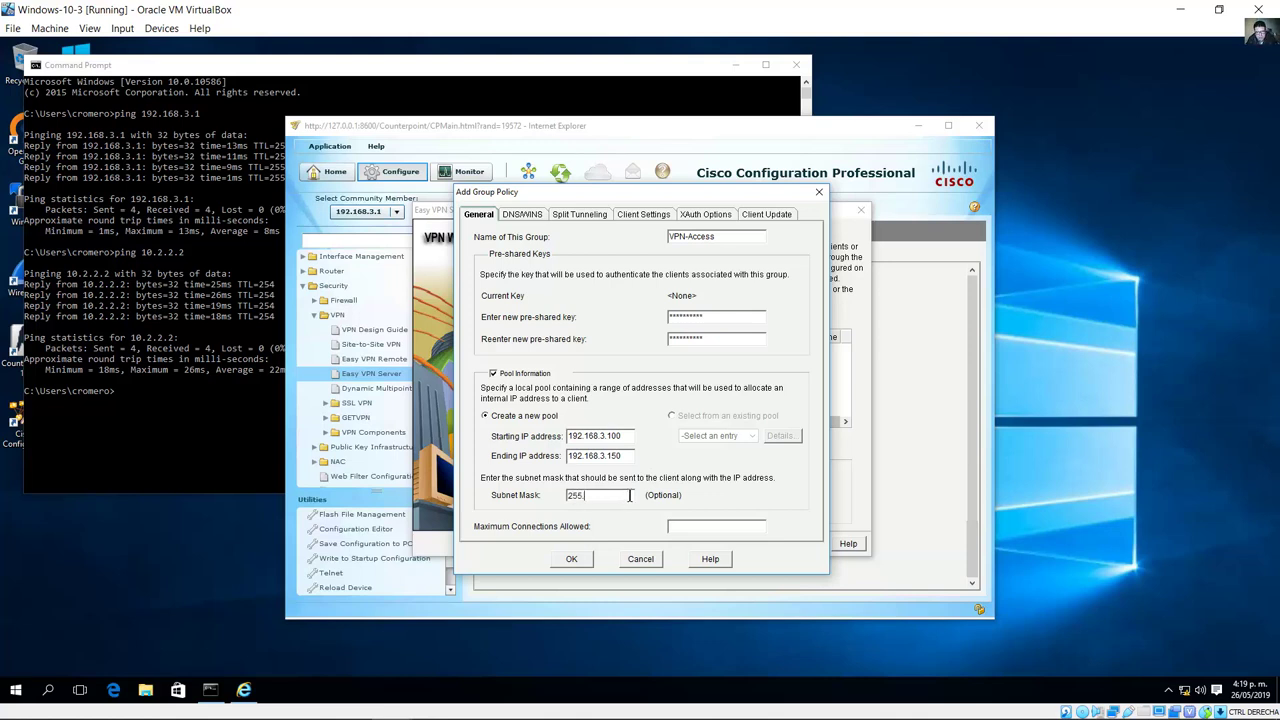
{"action": "type", "text": "255.255.0"}
{"action": "left_click_drag", "start_coordinate": [629, 436], "coordinate": [600, 436]}
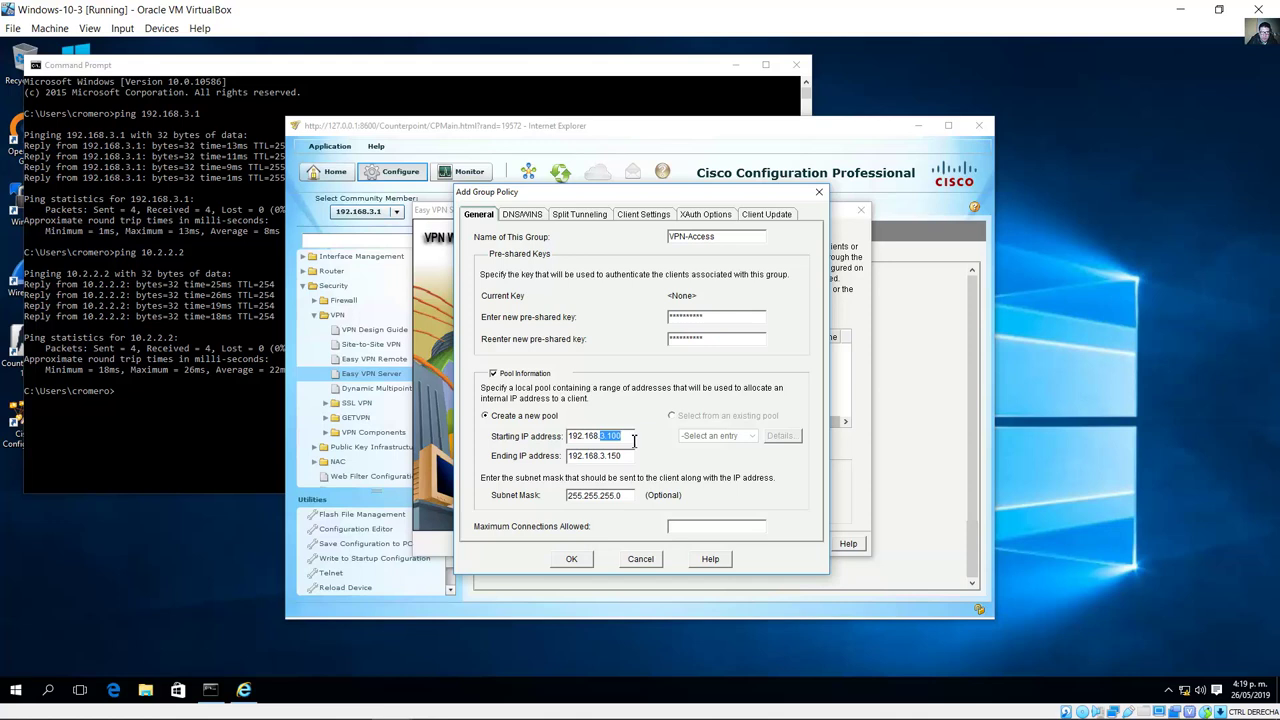
{"action": "left_click_drag", "start_coordinate": [601, 456], "coordinate": [627, 457]}
Step: Set Maximum Connections for VPN-Access to 50
{"action": "left_click", "coordinate": [305, 705]}
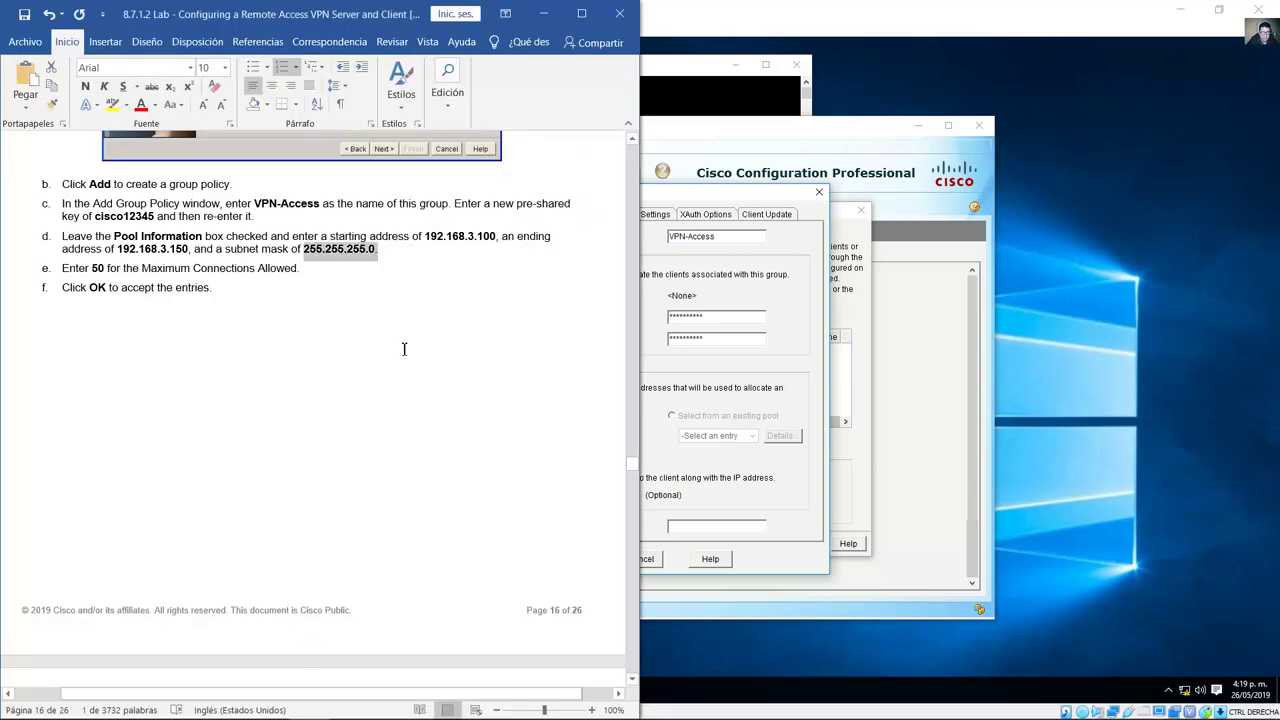
{"action": "left_click", "coordinate": [266, 268]}
{"action": "left_click_drag", "start_coordinate": [91, 268], "coordinate": [233, 268]}
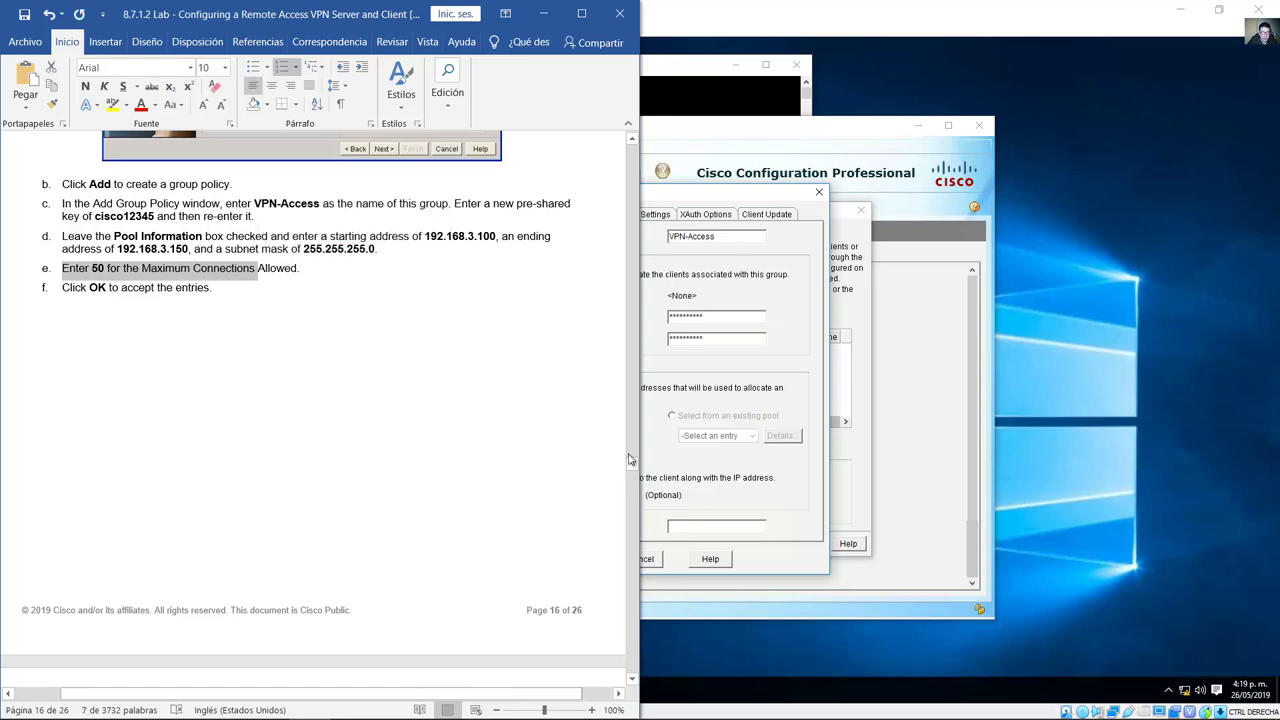
{"action": "left_click", "coordinate": [305, 705]}
{"action": "left_click", "coordinate": [691, 525]}
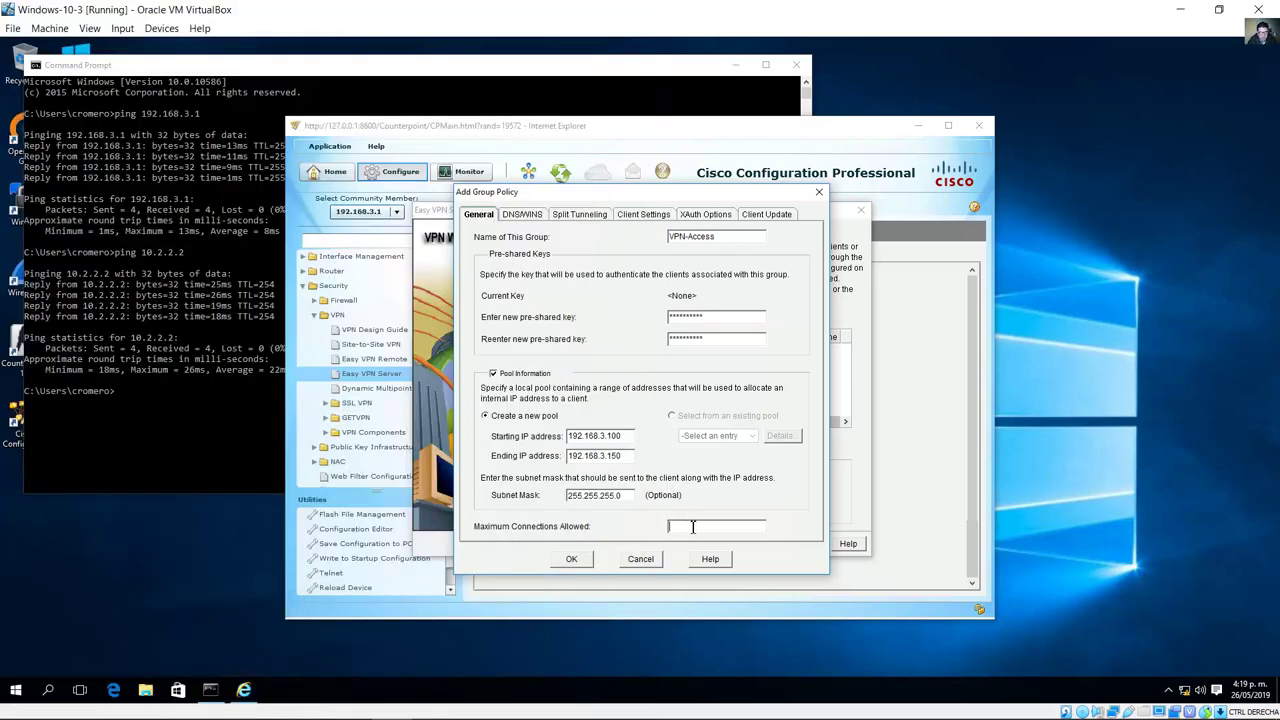
{"action": "type", "text": "50"}
Step: Submit the VPN-Access group policy entries with OK
{"action": "mouse_move", "coordinate": [226, 704]}
{"action": "left_click", "coordinate": [308, 704]}
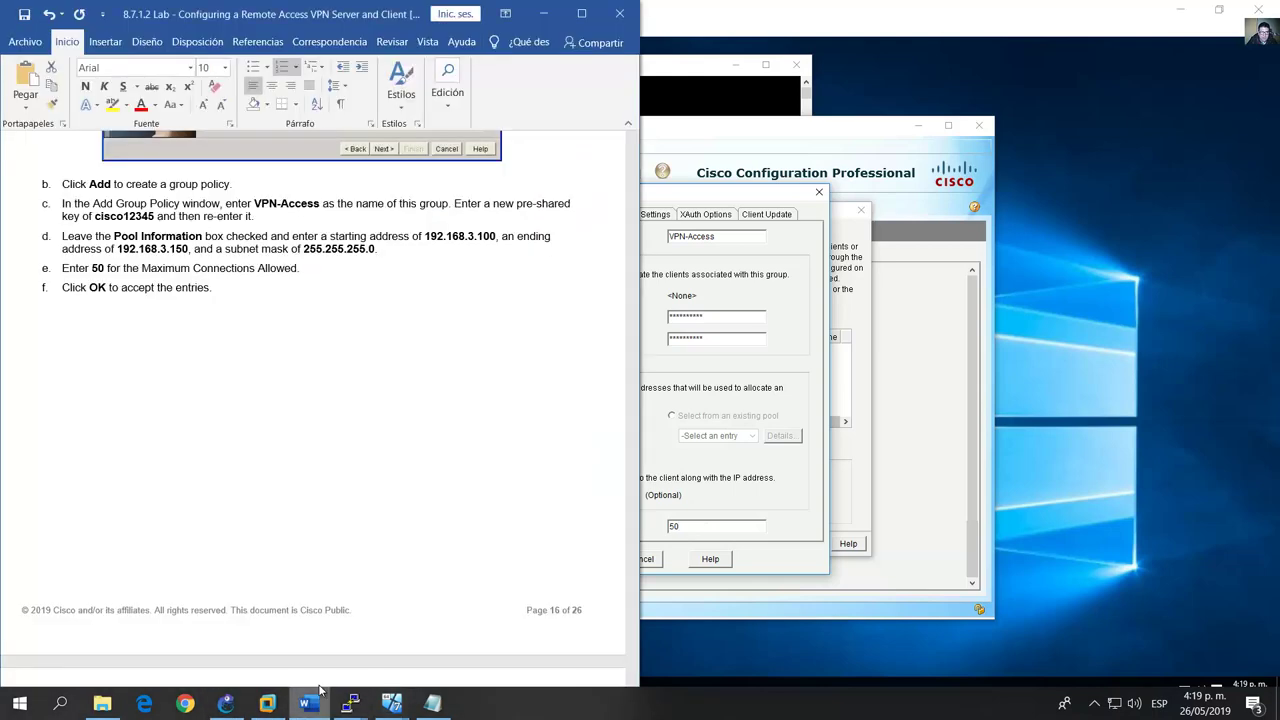
{"action": "left_click_drag", "start_coordinate": [62, 288], "coordinate": [177, 290]}
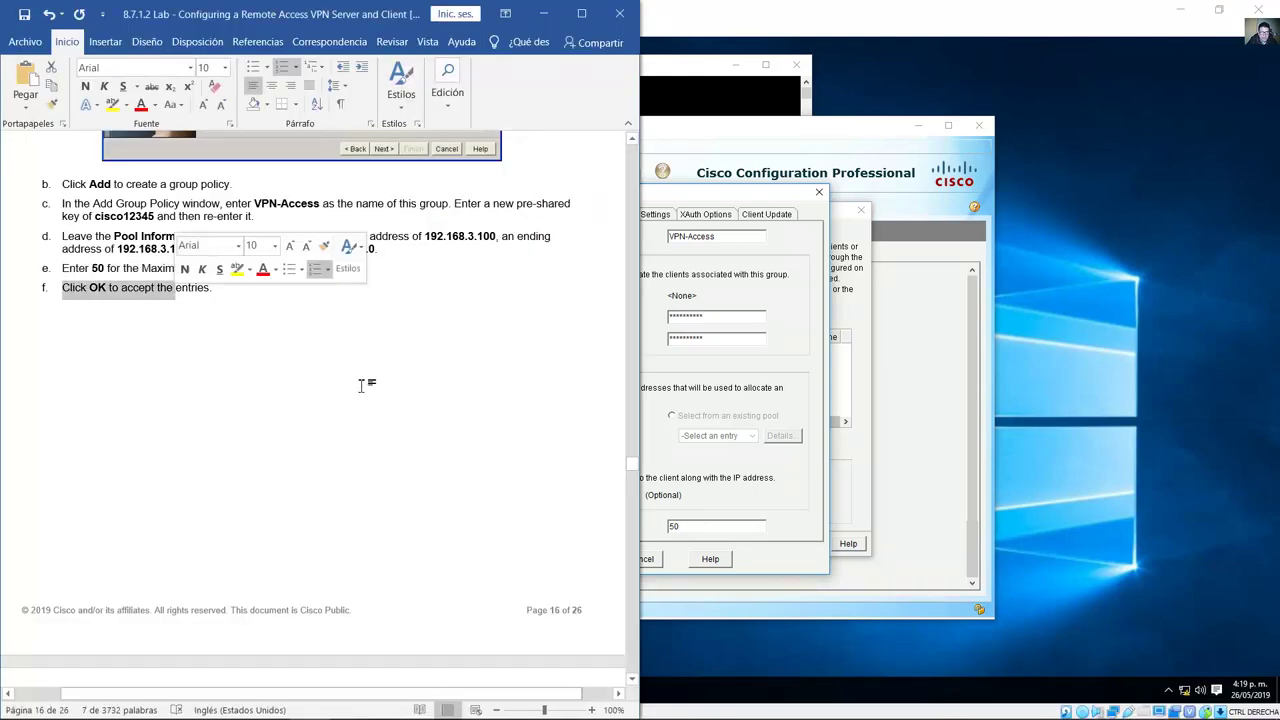
{"action": "left_click", "coordinate": [685, 466]}
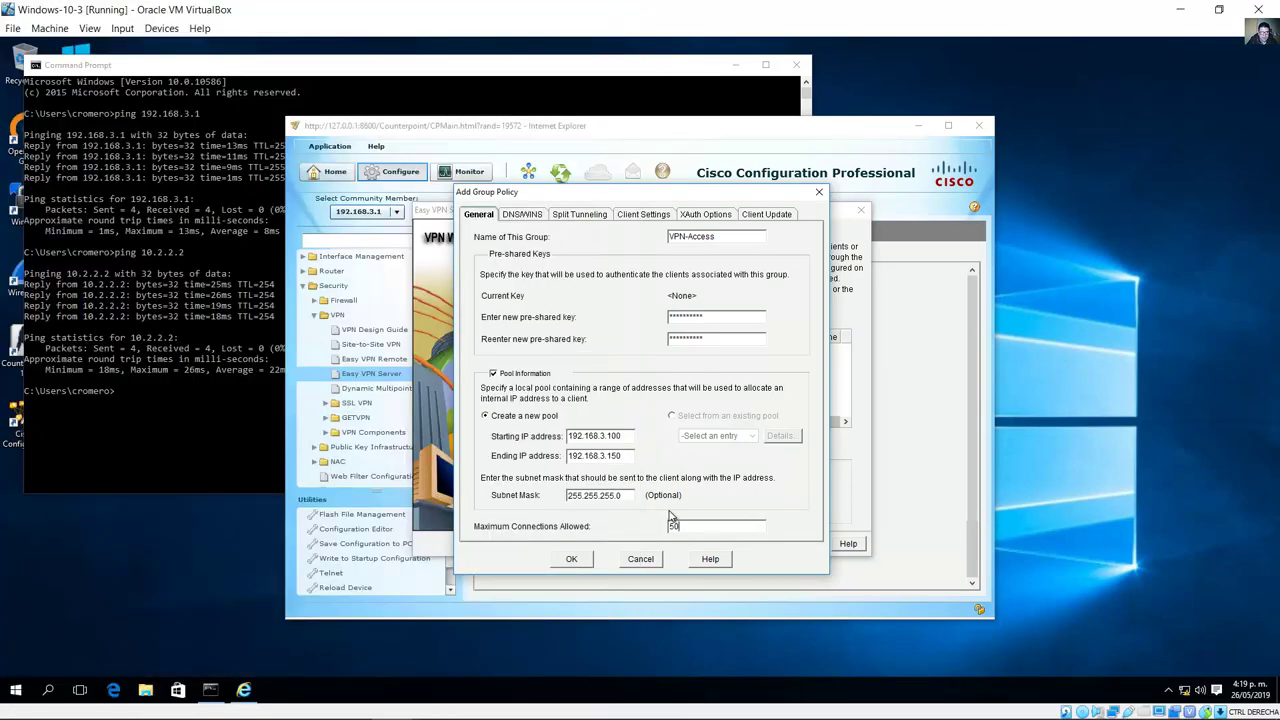
{"action": "left_click", "coordinate": [573, 560]}
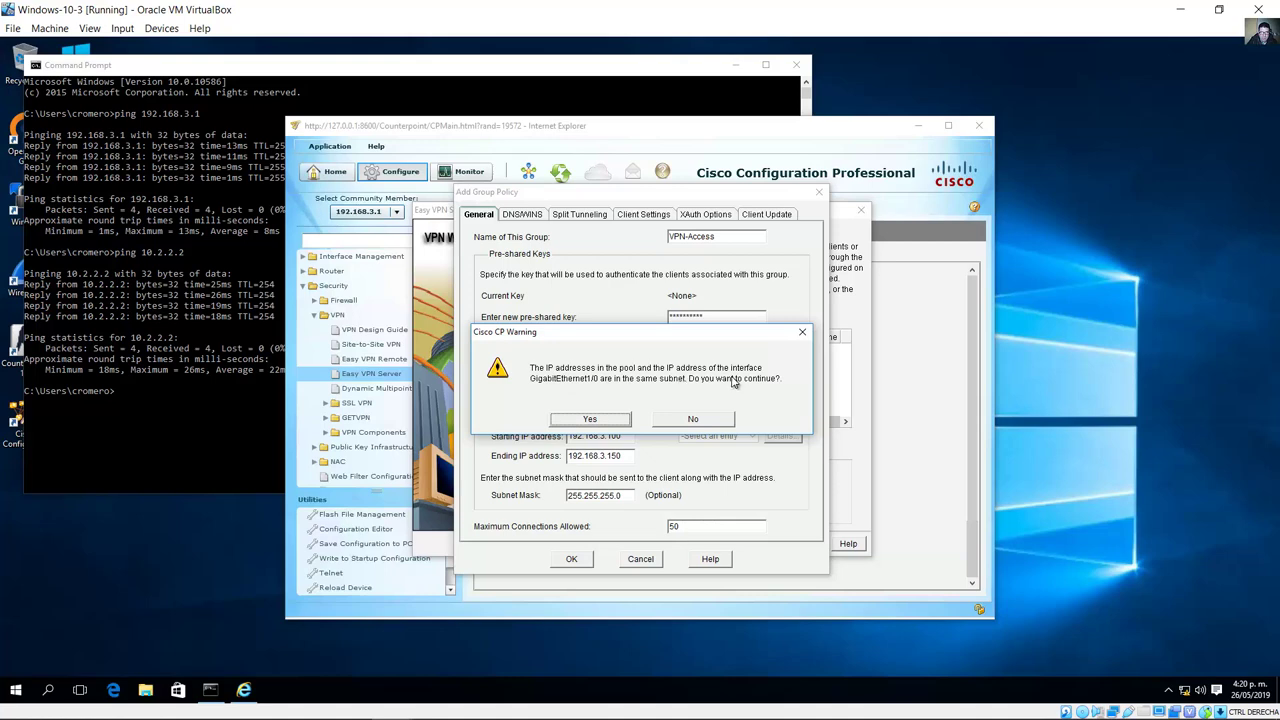
Step: Dismiss the shared-subnet warning and find the one-hour idle timer step in the guide
{"action": "left_click", "coordinate": [582, 419]}
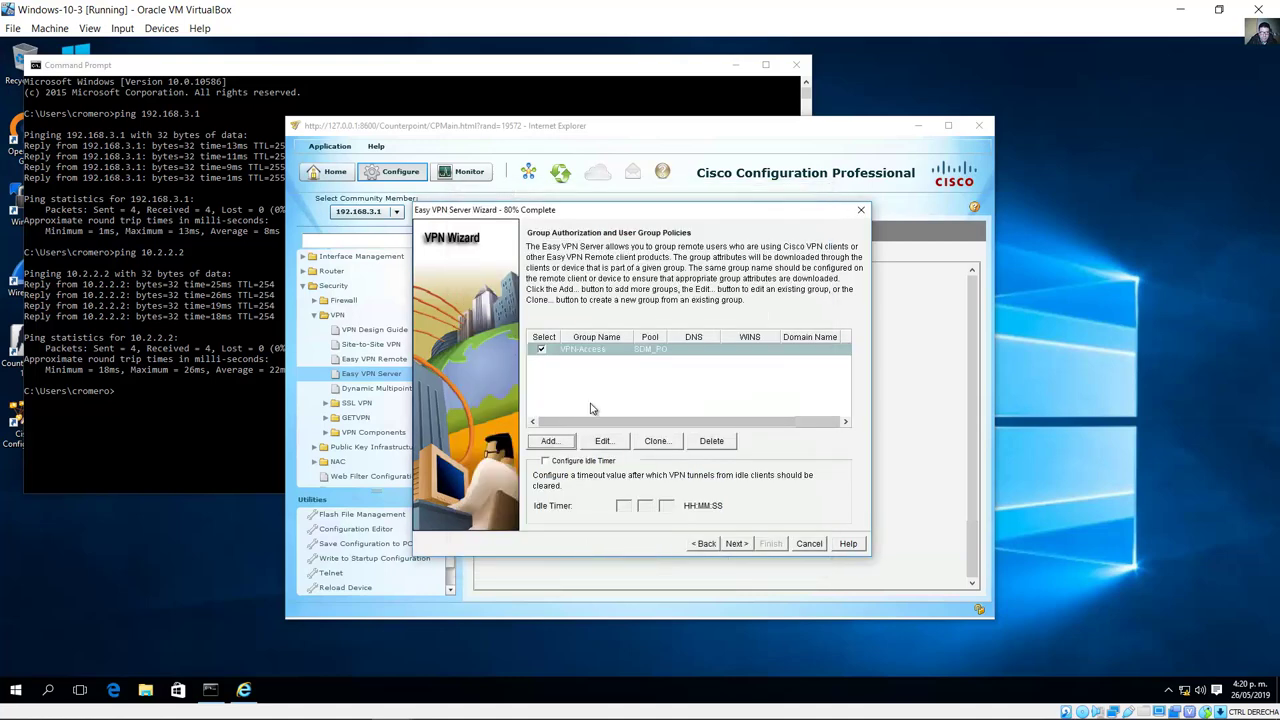
{"action": "left_click", "coordinate": [308, 705]}
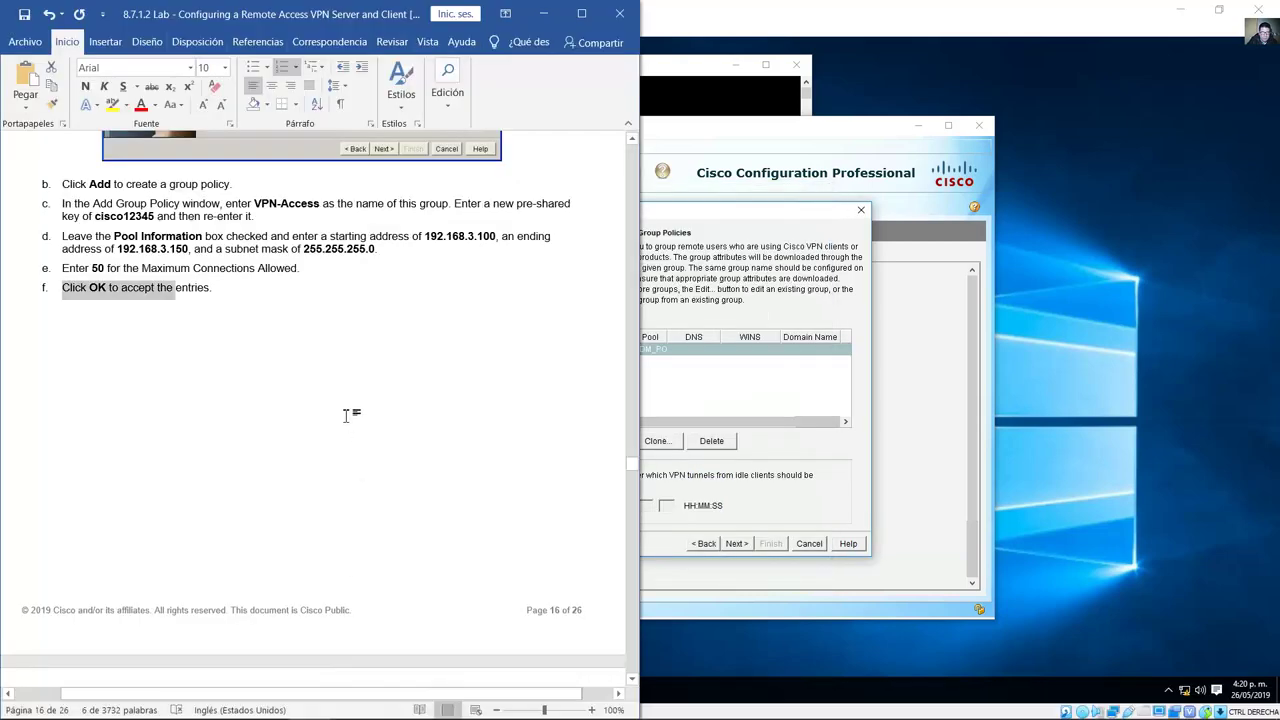
{"action": "scroll", "coordinate": [360, 440], "scroll_direction": "down", "scroll_amount": 10}
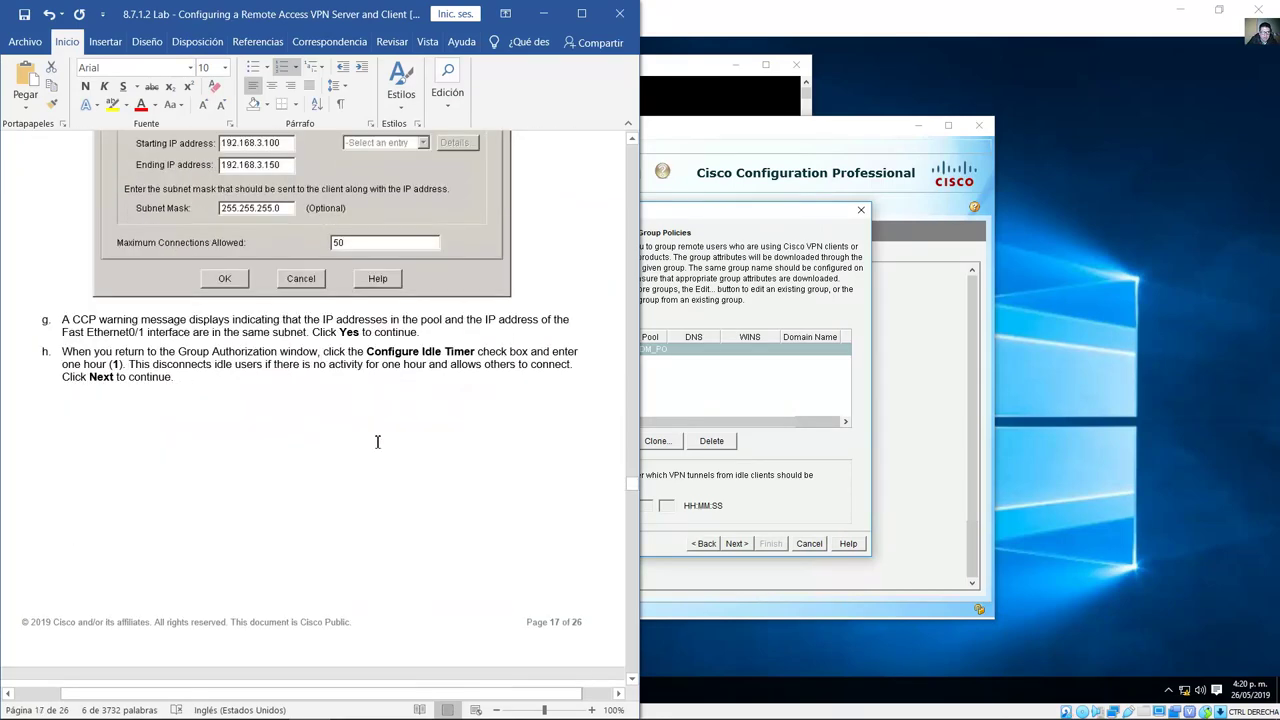
{"action": "scroll", "coordinate": [377, 441], "scroll_direction": "down", "scroll_amount": 2}
{"action": "scroll", "coordinate": [375, 434], "scroll_direction": "down", "scroll_amount": 1}
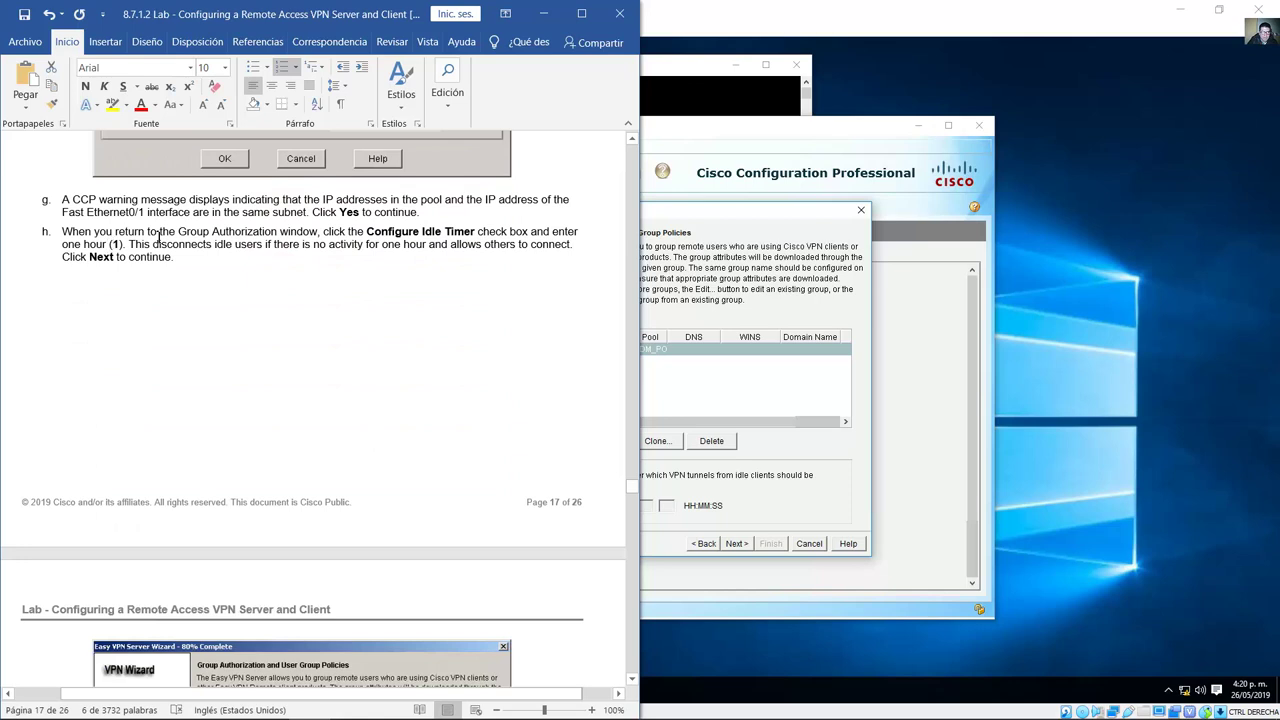
{"action": "scroll", "coordinate": [309, 254], "scroll_direction": "down", "scroll_amount": 1}
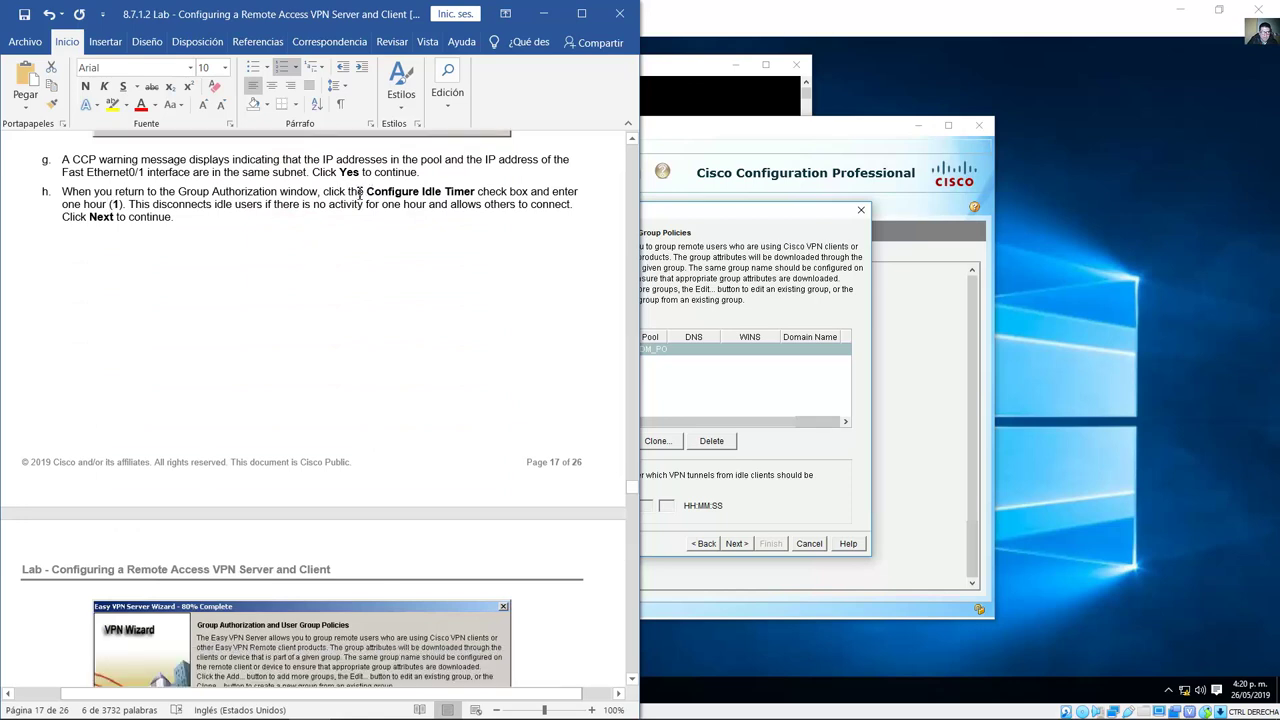
{"action": "left_click_drag", "start_coordinate": [350, 192], "coordinate": [476, 192]}
{"action": "left_click_drag", "start_coordinate": [63, 205], "coordinate": [122, 206]}
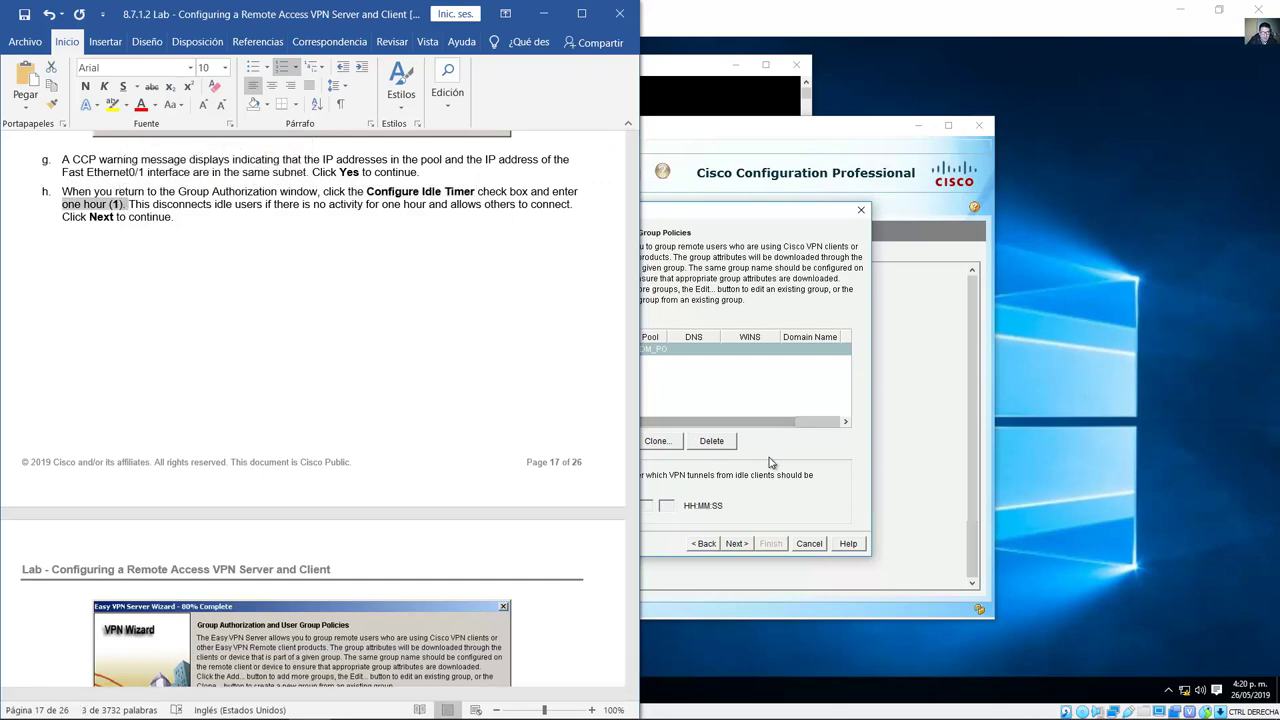
{"action": "left_click_drag", "start_coordinate": [96, 221], "coordinate": [114, 218]}
Step: Enable the VPN-Access idle timer at one hour and advance to the cTCP page
{"action": "left_click", "coordinate": [738, 470]}
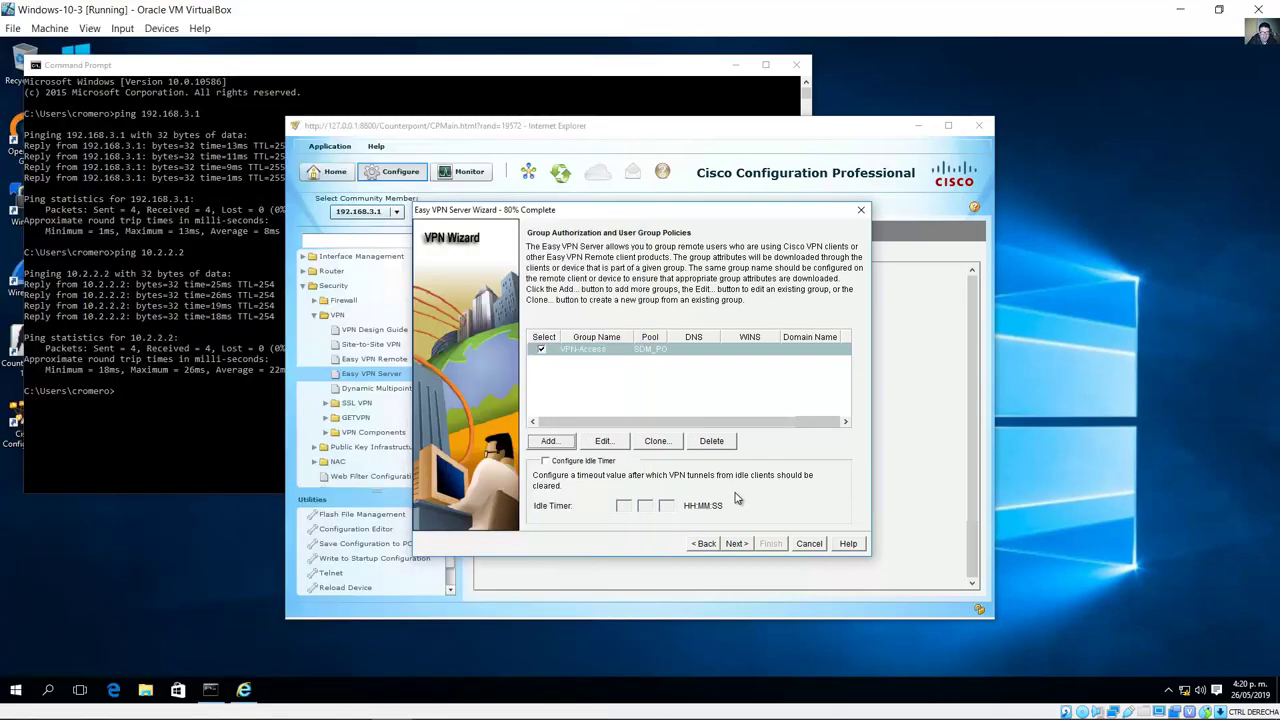
{"action": "left_click", "coordinate": [545, 462]}
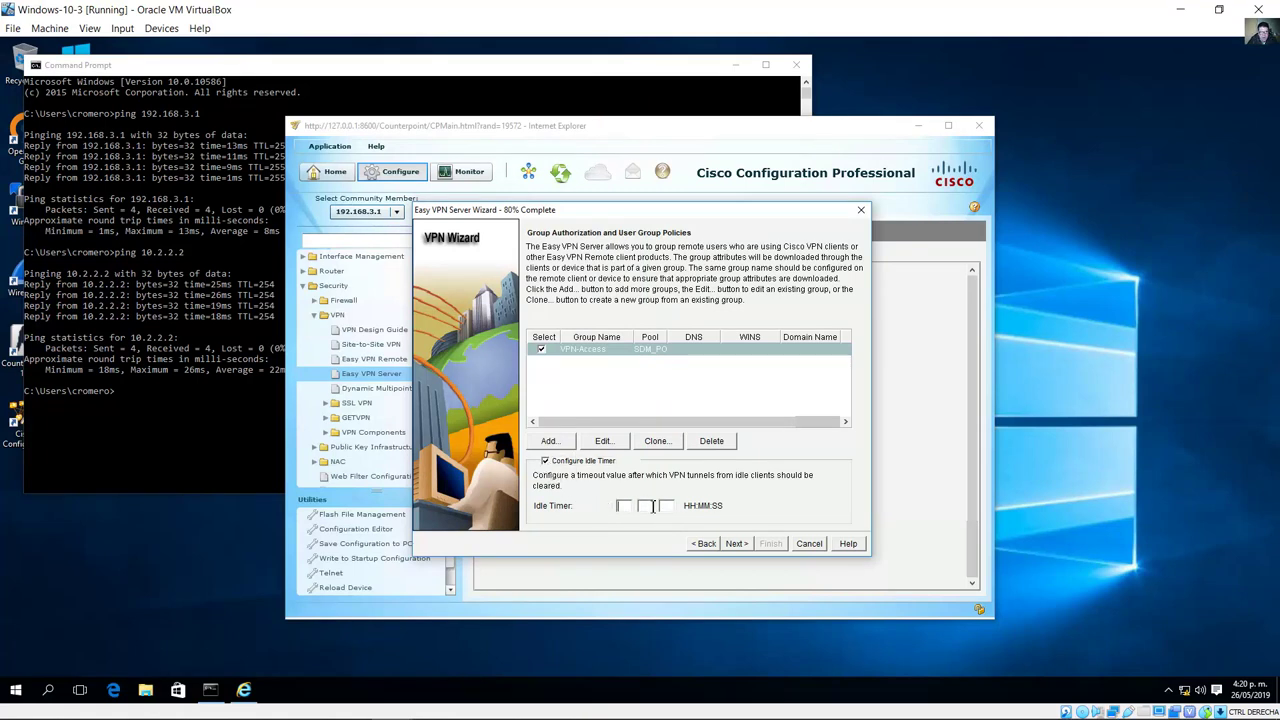
{"action": "left_click", "coordinate": [654, 506]}
{"action": "type", "text": "0"}
{"action": "left_click", "coordinate": [742, 543]}
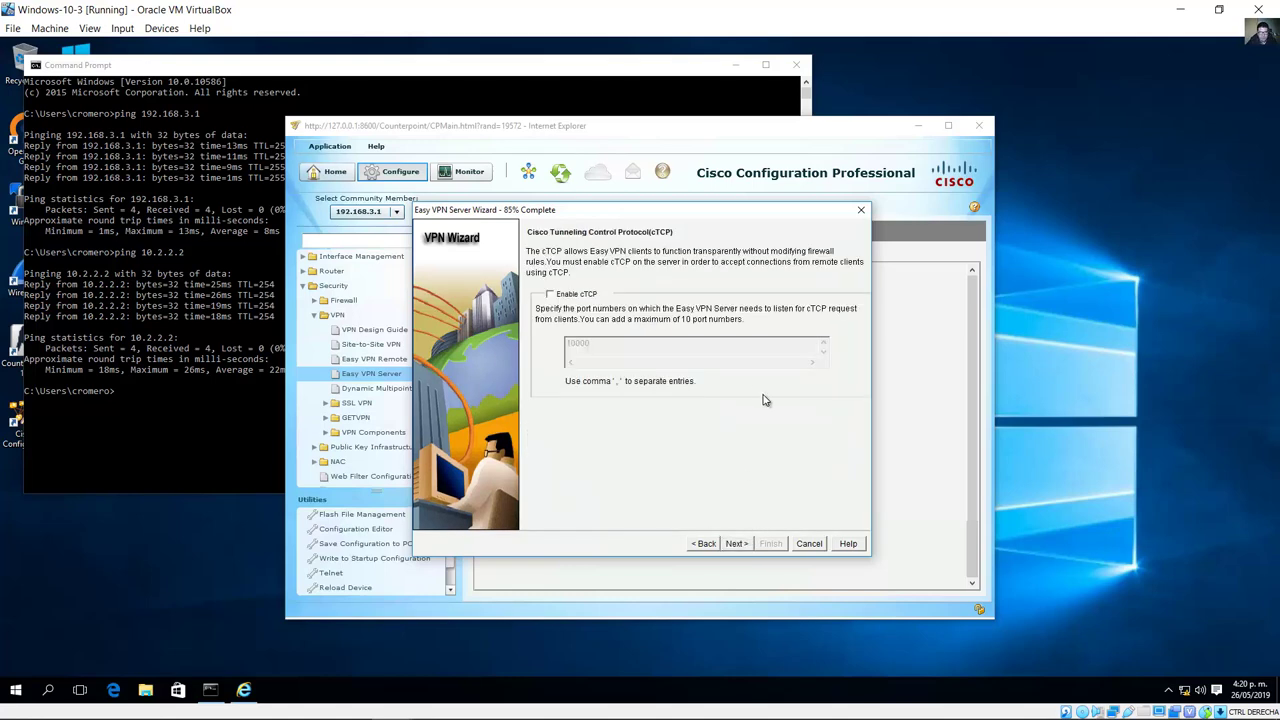
Step: Advance the wizard with Enable cTCP left unchecked, as the guide specifies
{"action": "left_click", "coordinate": [310, 700]}
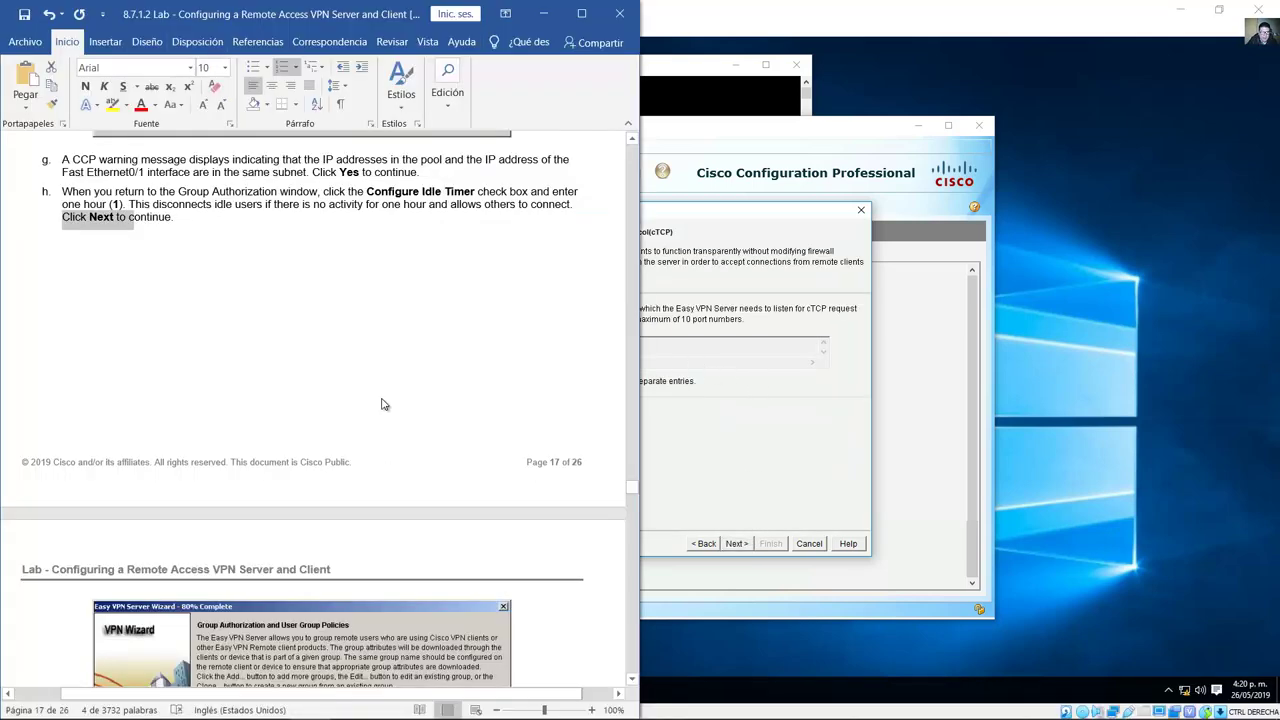
{"action": "scroll", "coordinate": [385, 408], "scroll_direction": "down", "scroll_amount": 10}
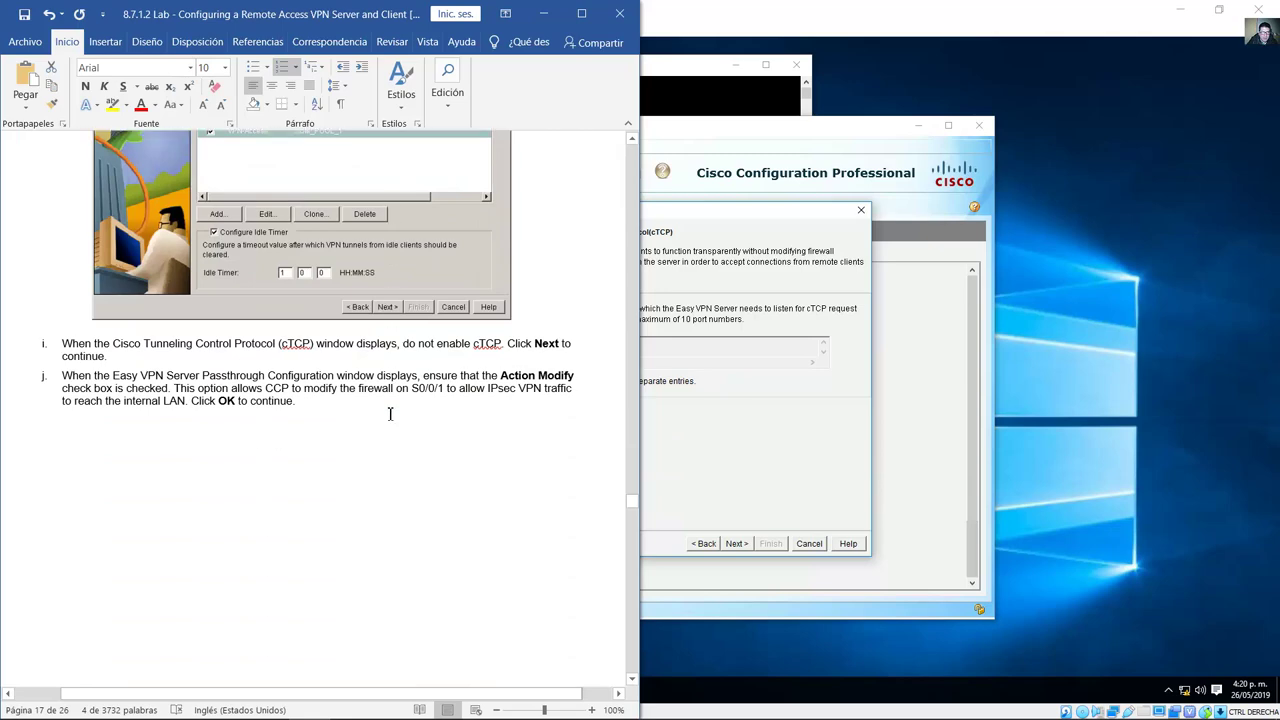
{"action": "left_click_drag", "start_coordinate": [403, 344], "coordinate": [501, 344]}
{"action": "left_click", "coordinate": [716, 442]}
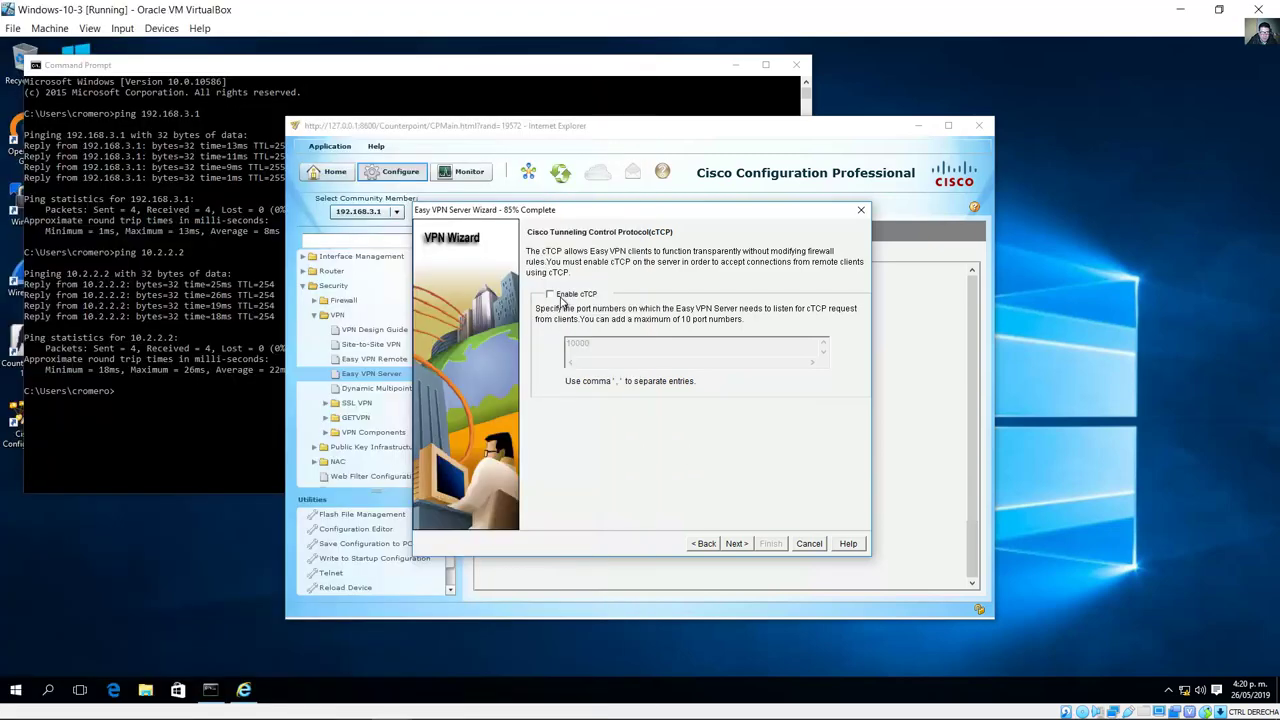
{"action": "left_click", "coordinate": [737, 543]}
{"action": "mouse_move", "coordinate": [410, 685]}
{"action": "left_click", "coordinate": [308, 703]}
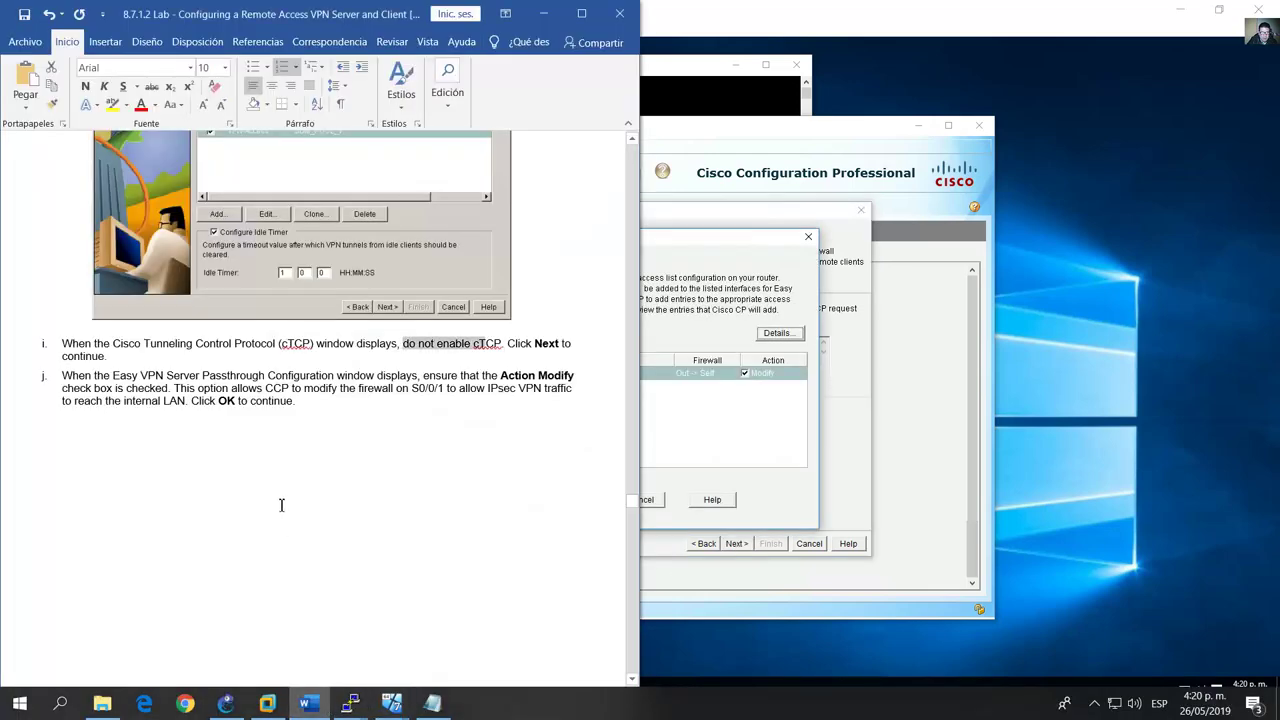
{"action": "scroll", "coordinate": [280, 450], "scroll_direction": "down", "scroll_amount": 3}
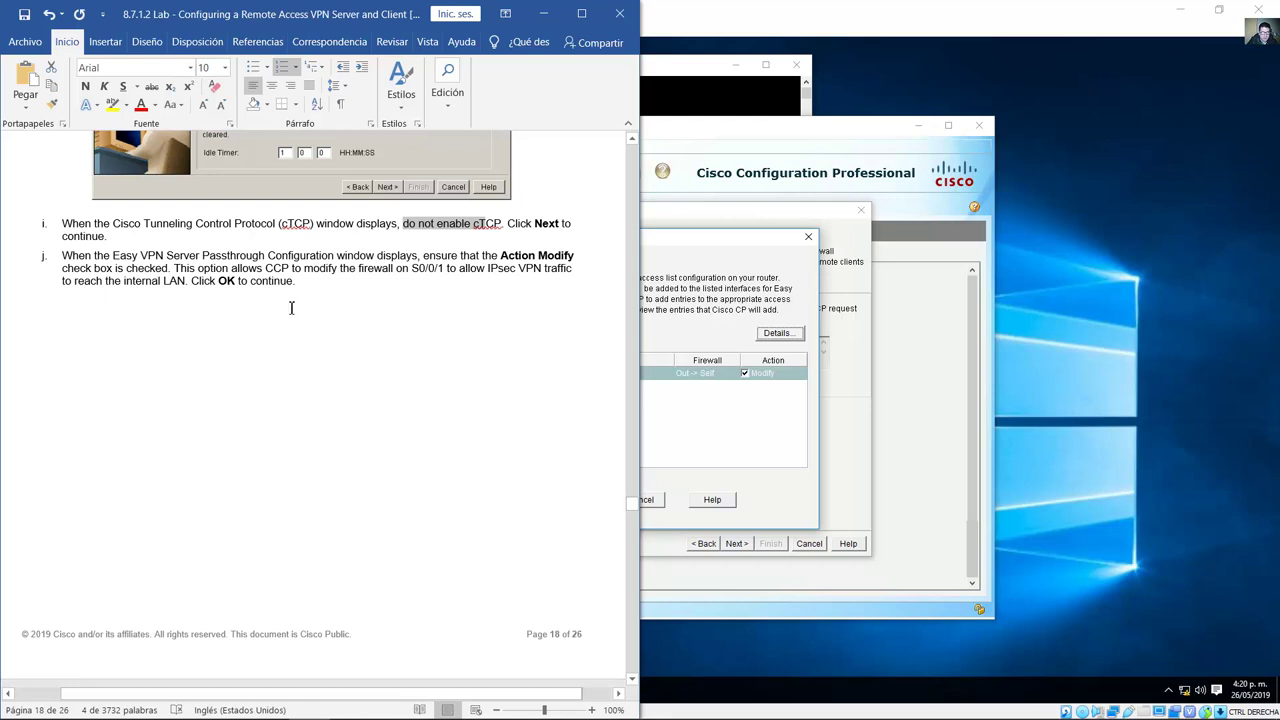
{"action": "scroll", "coordinate": [288, 306], "scroll_direction": "down", "scroll_amount": 1}
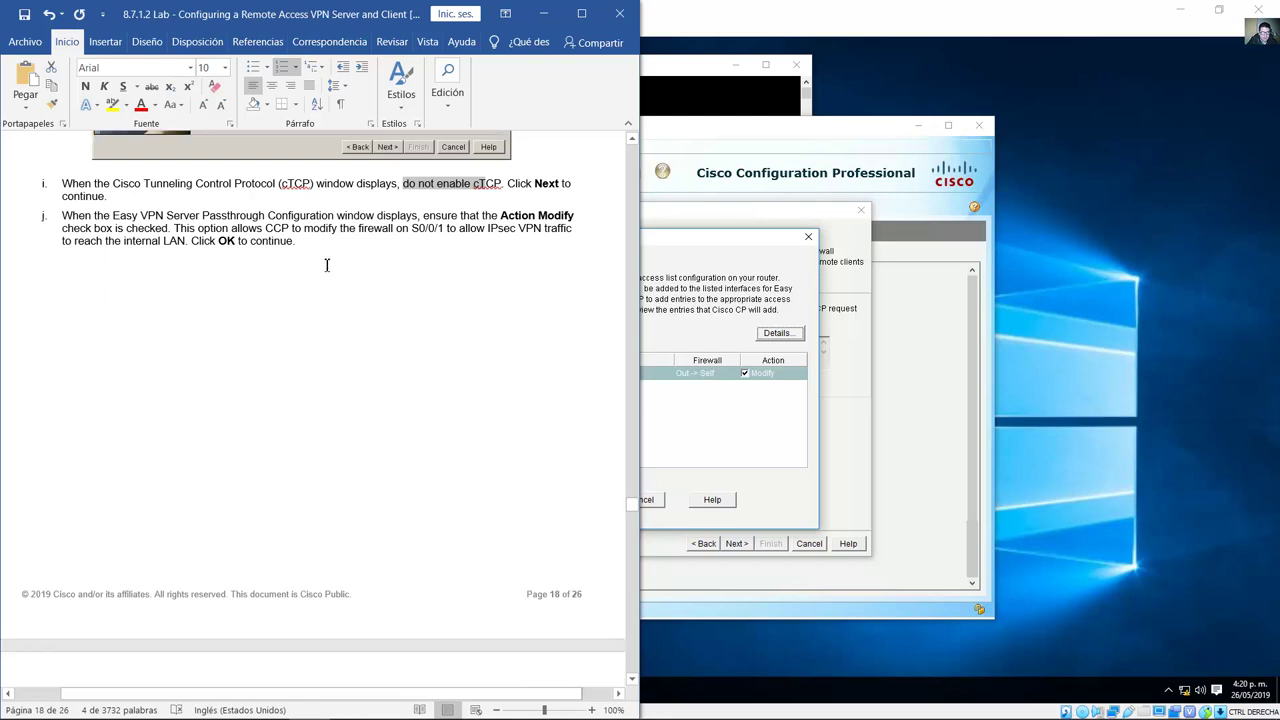
{"action": "left_click_drag", "start_coordinate": [426, 217], "coordinate": [299, 243]}
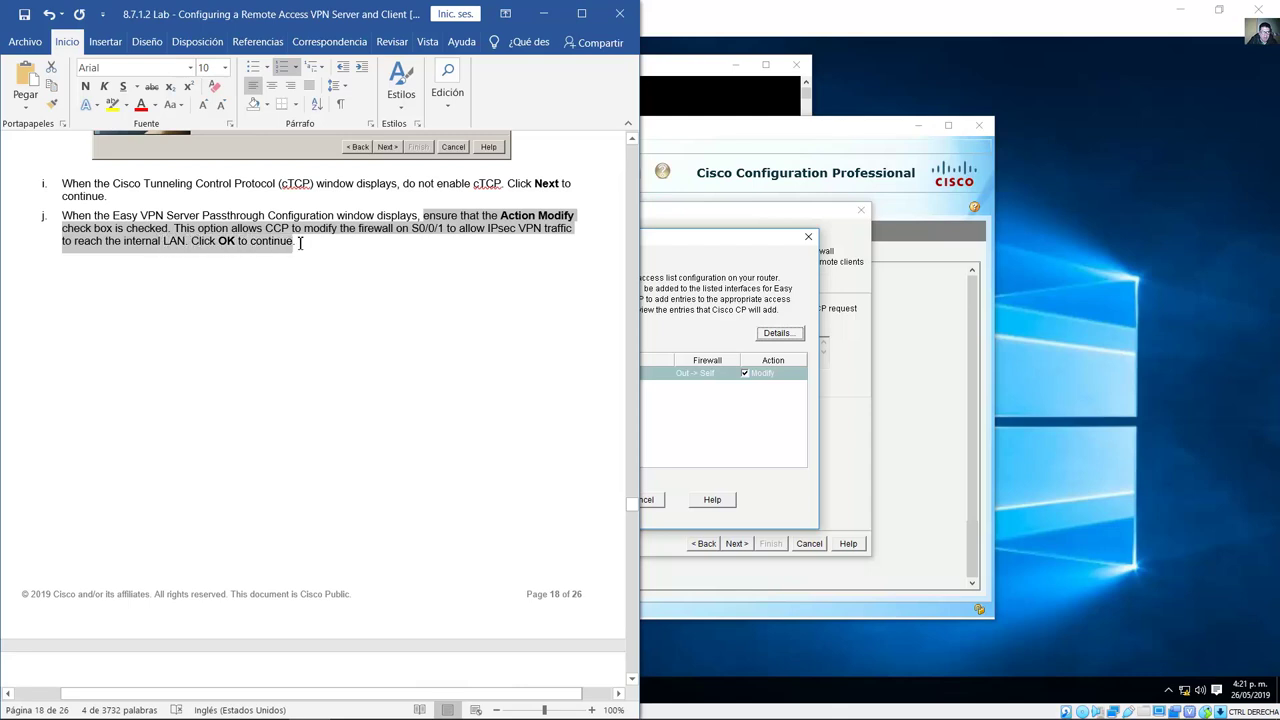
{"action": "left_click", "coordinate": [716, 336]}
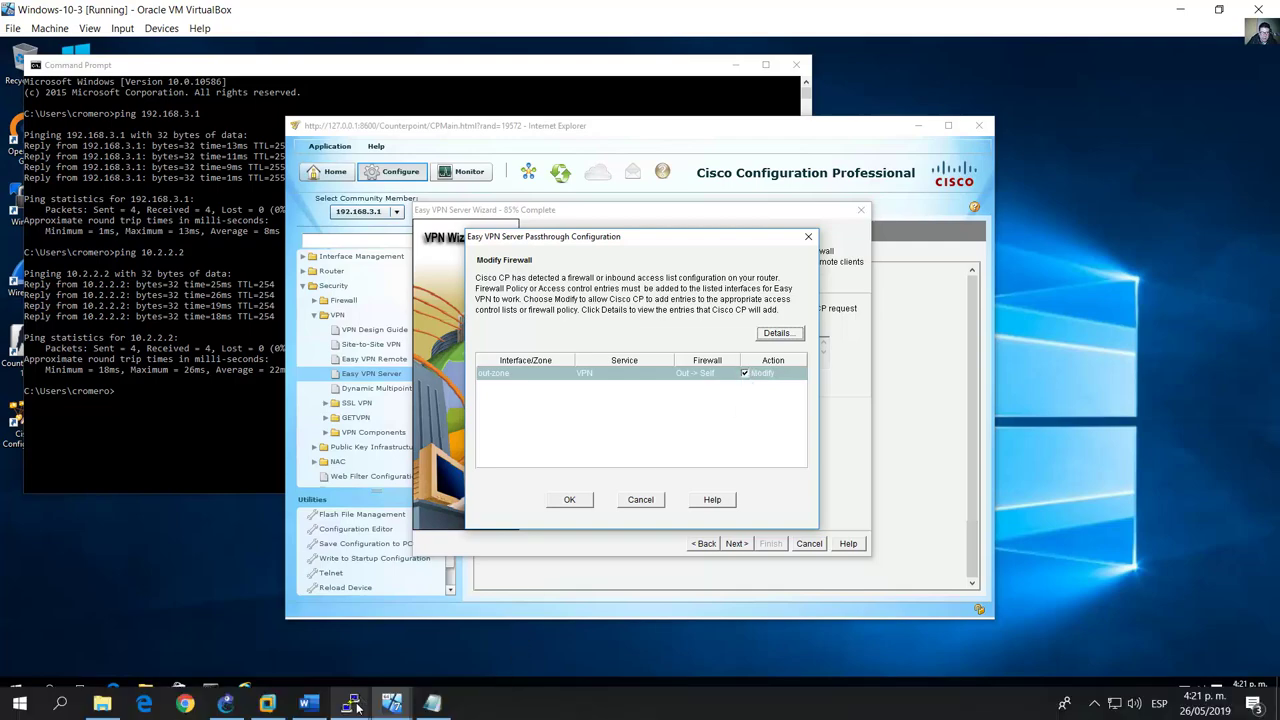
{"action": "left_click", "coordinate": [227, 703]}
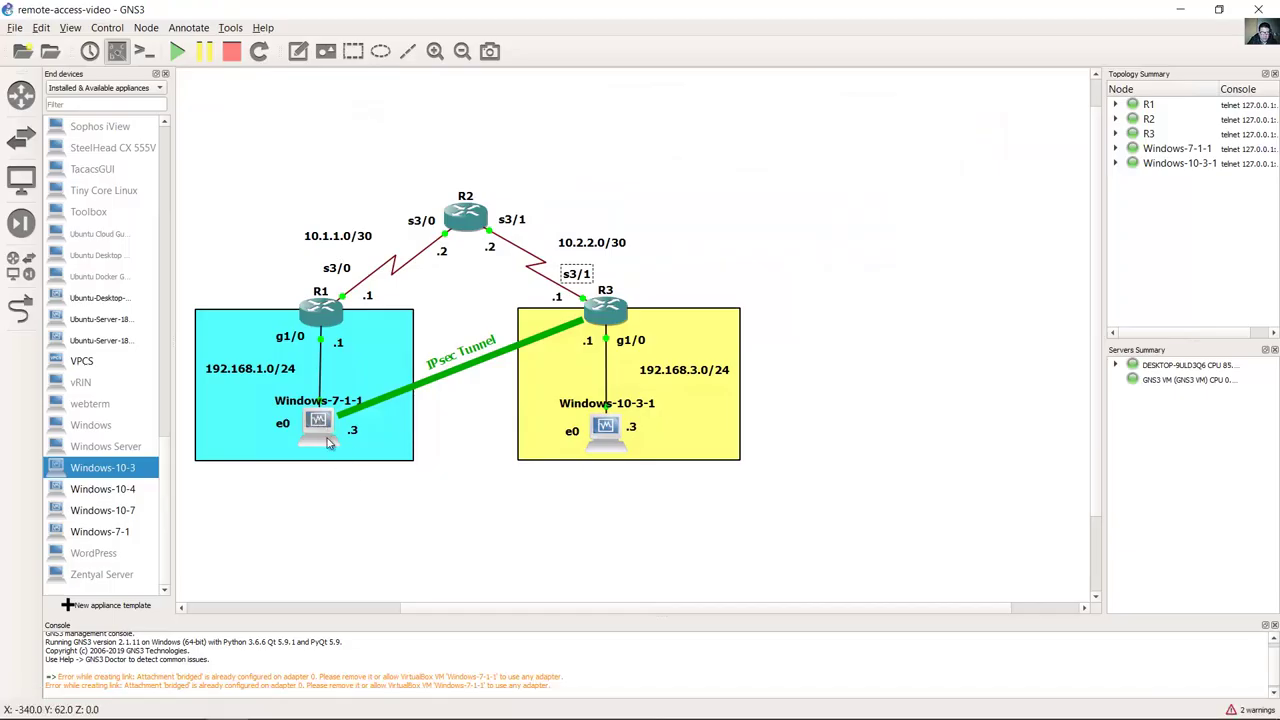
{"action": "left_click_drag", "start_coordinate": [322, 474], "coordinate": [312, 398]}
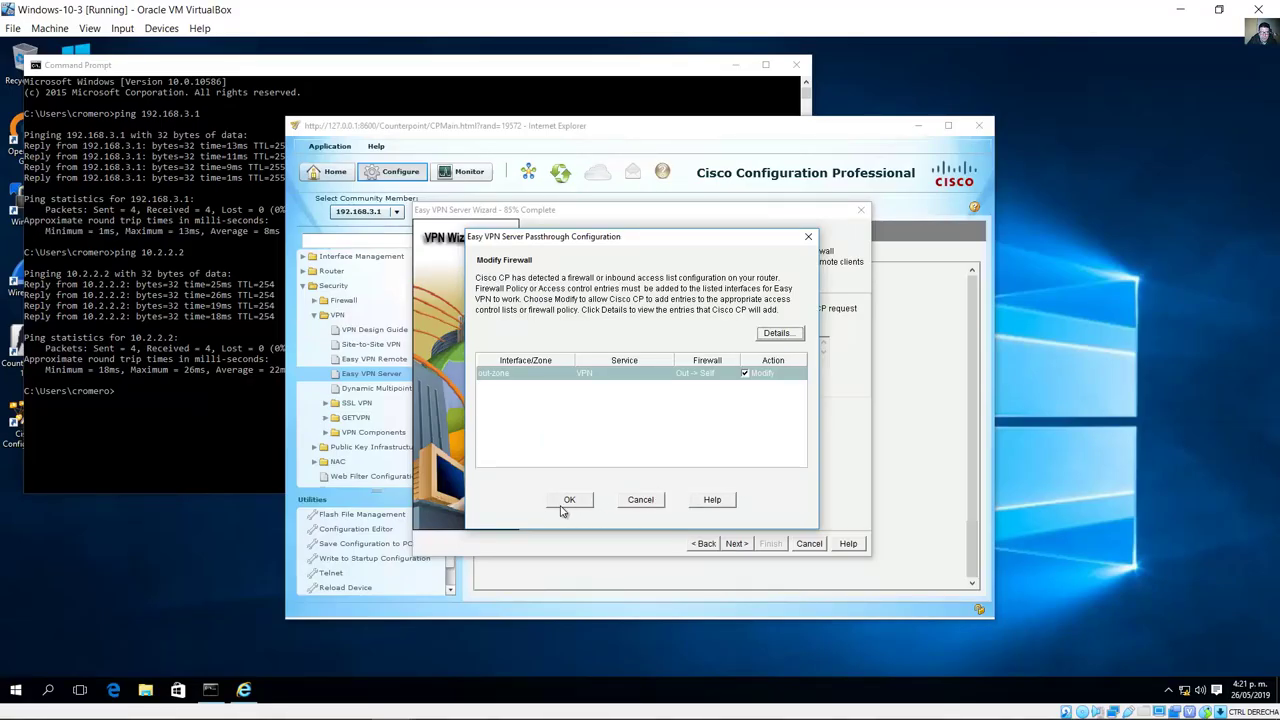
Step: Accept the firewall passthrough modification, noting that VPN connectivity should not be tested
{"action": "left_click", "coordinate": [570, 508]}
{"action": "key", "text": "alt+Tab"}
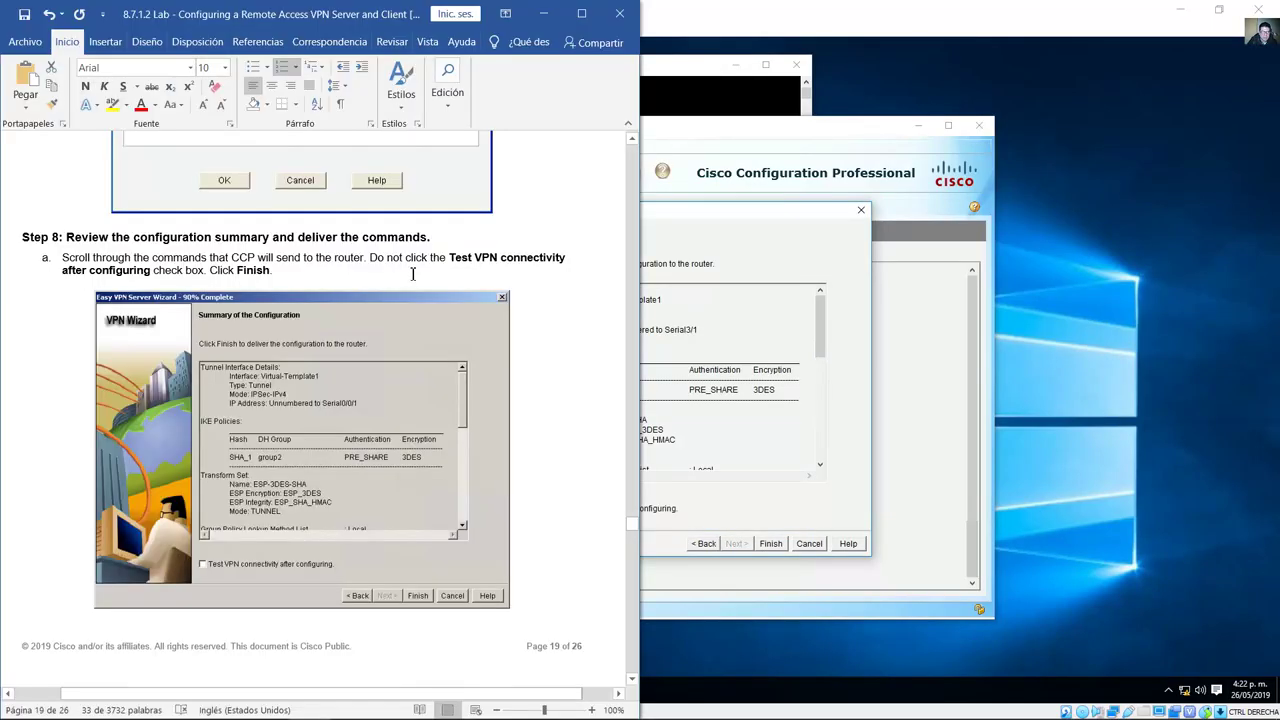
{"action": "left_click_drag", "start_coordinate": [371, 259], "coordinate": [271, 271]}
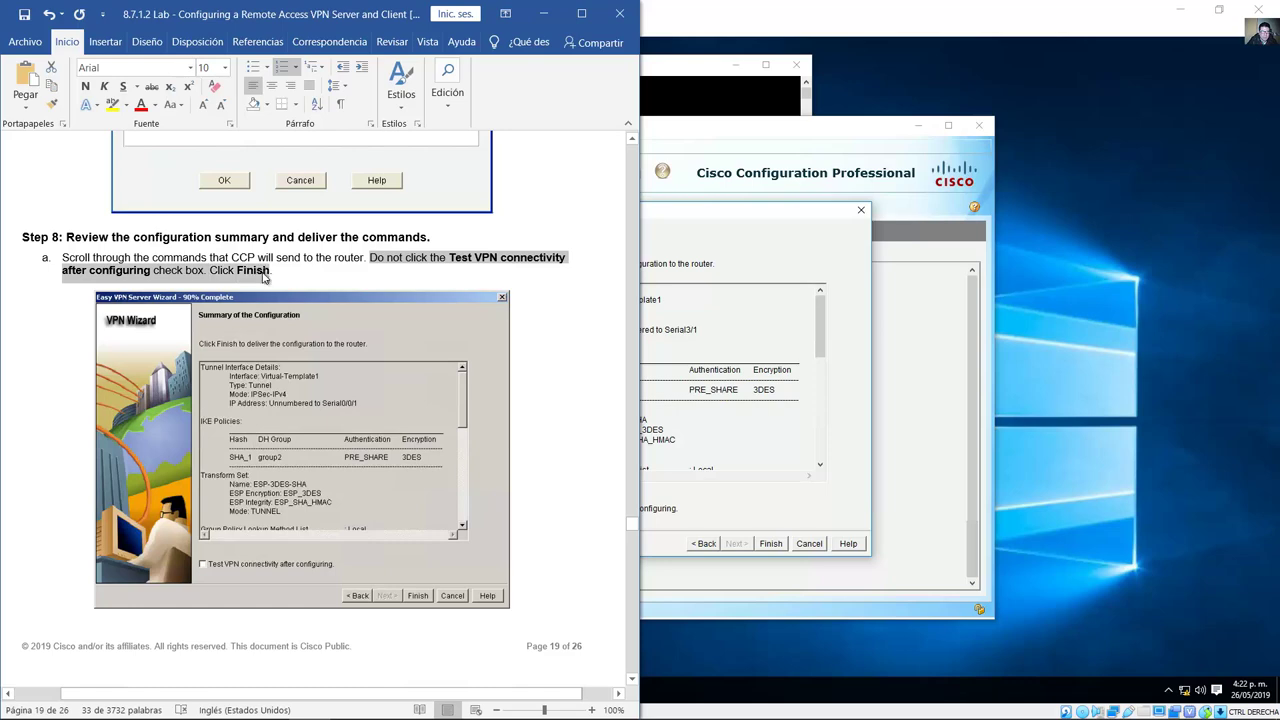
{"action": "left_click", "coordinate": [647, 248]}
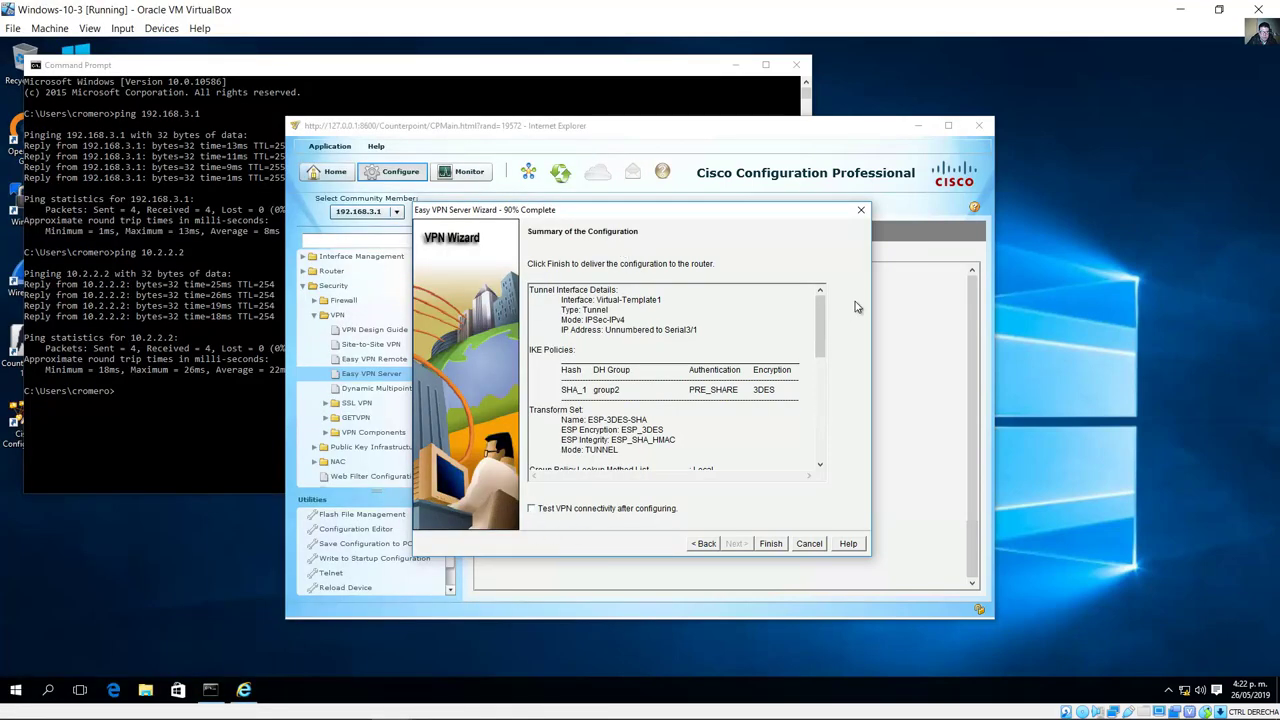
Step: Review the summary's IKE policy (SHA_1, group2, PRE_SHARE, 3DES) and Virtual-Template1 tunnel details
{"action": "mouse_move", "coordinate": [820, 337]}
{"action": "left_mouse_down"}
{"action": "mouse_move", "coordinate": [822, 455]}
{"action": "mouse_move", "coordinate": [820, 343]}
{"action": "left_mouse_up"}
{"action": "left_click_drag", "start_coordinate": [564, 390], "coordinate": [788, 395]}
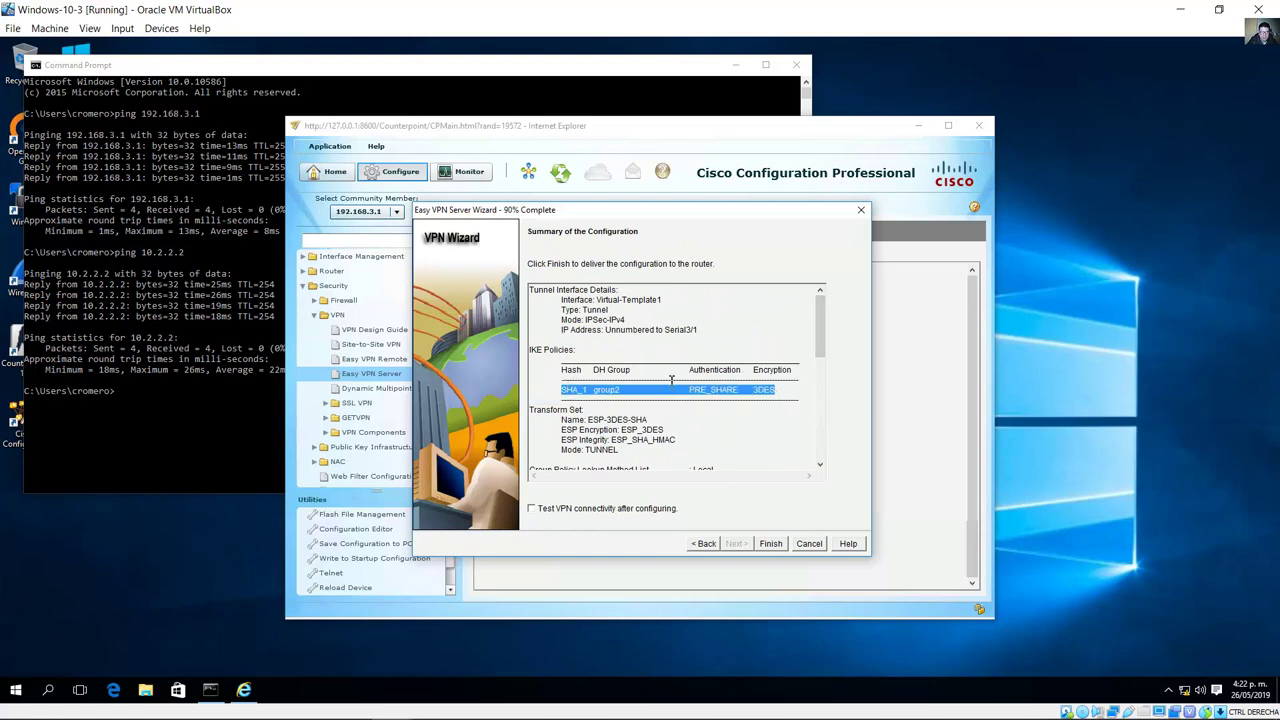
{"action": "left_click_drag", "start_coordinate": [541, 294], "coordinate": [701, 334]}
{"action": "left_click_drag", "start_coordinate": [597, 300], "coordinate": [706, 336]}
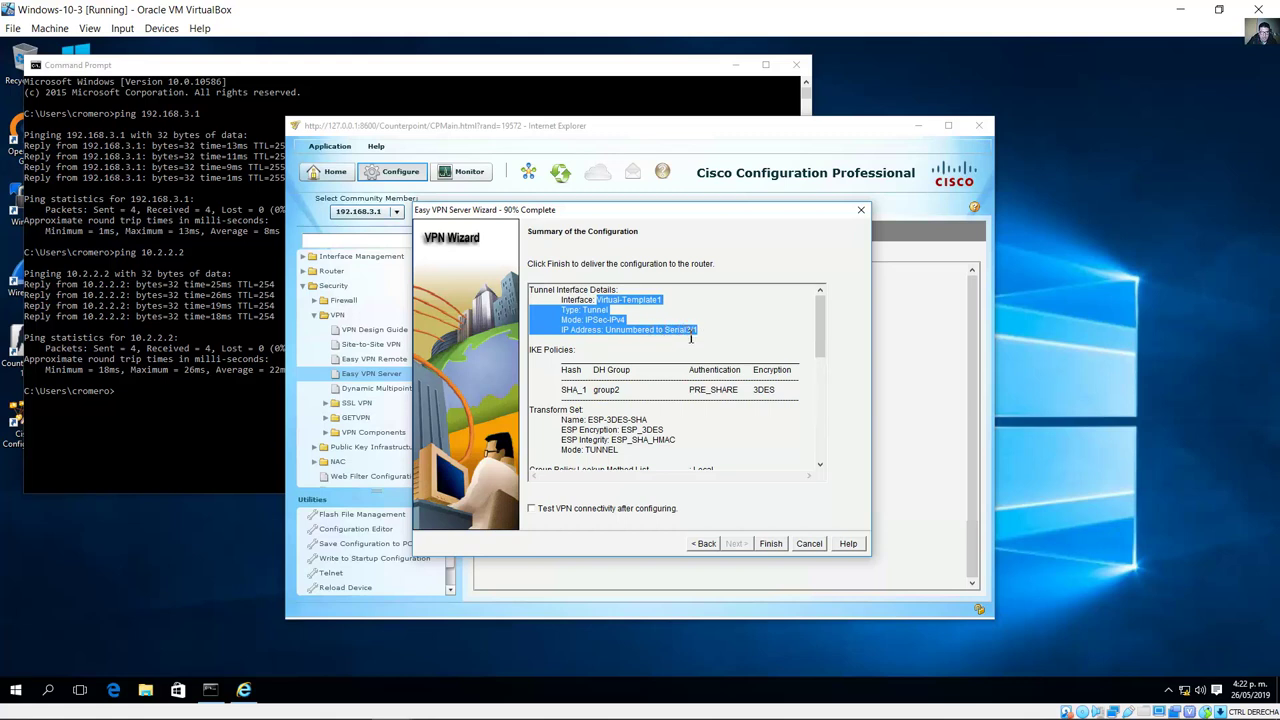
{"action": "left_click", "coordinate": [690, 338]}
Step: Scroll through the summary's transform set, group policy lookup and idle timer lines
{"action": "scroll", "coordinate": [657, 358], "scroll_direction": "down", "scroll_amount": 3}
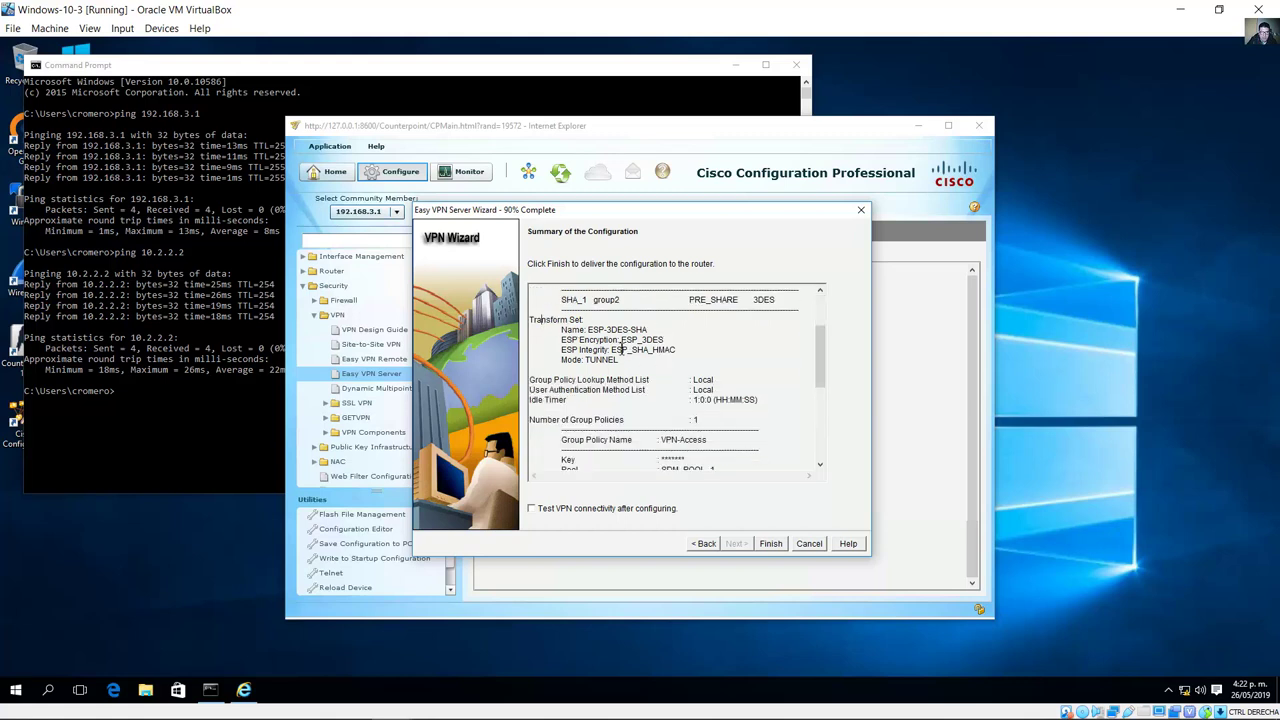
{"action": "left_click_drag", "start_coordinate": [621, 349], "coordinate": [642, 364]}
{"action": "scroll", "coordinate": [659, 371], "scroll_direction": "down", "scroll_amount": 2}
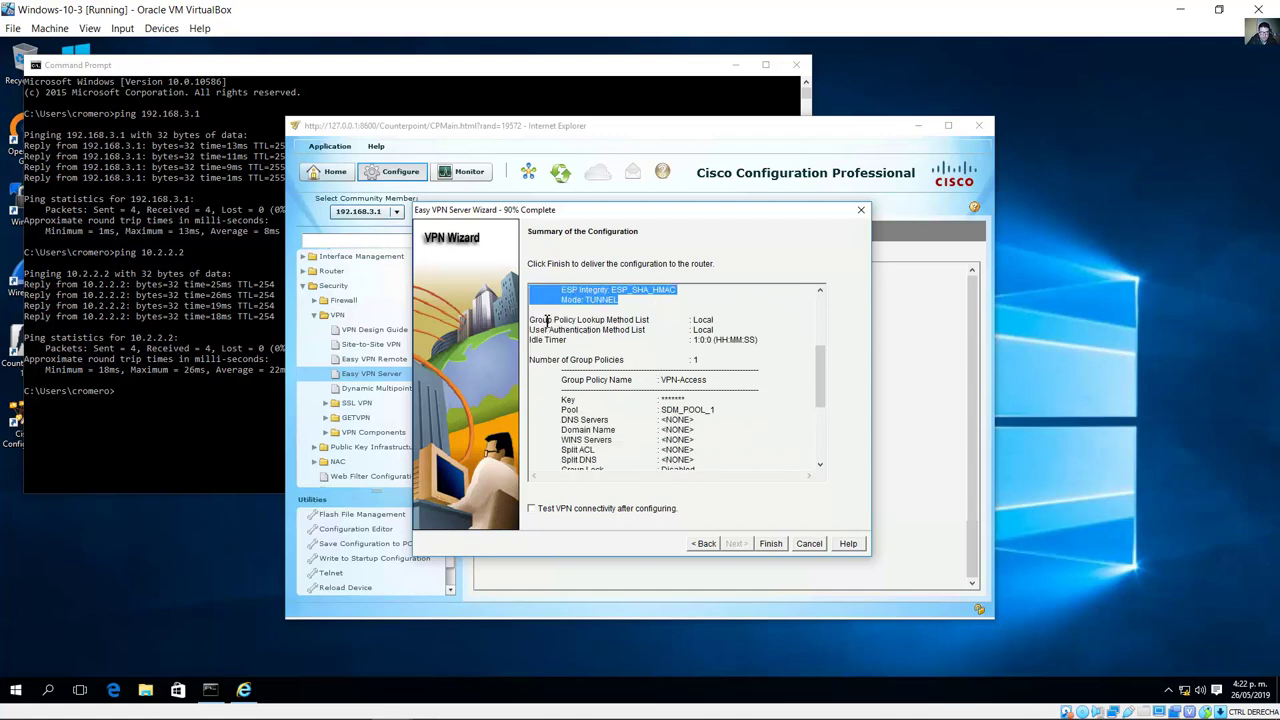
{"action": "left_click_drag", "start_coordinate": [545, 320], "coordinate": [722, 345]}
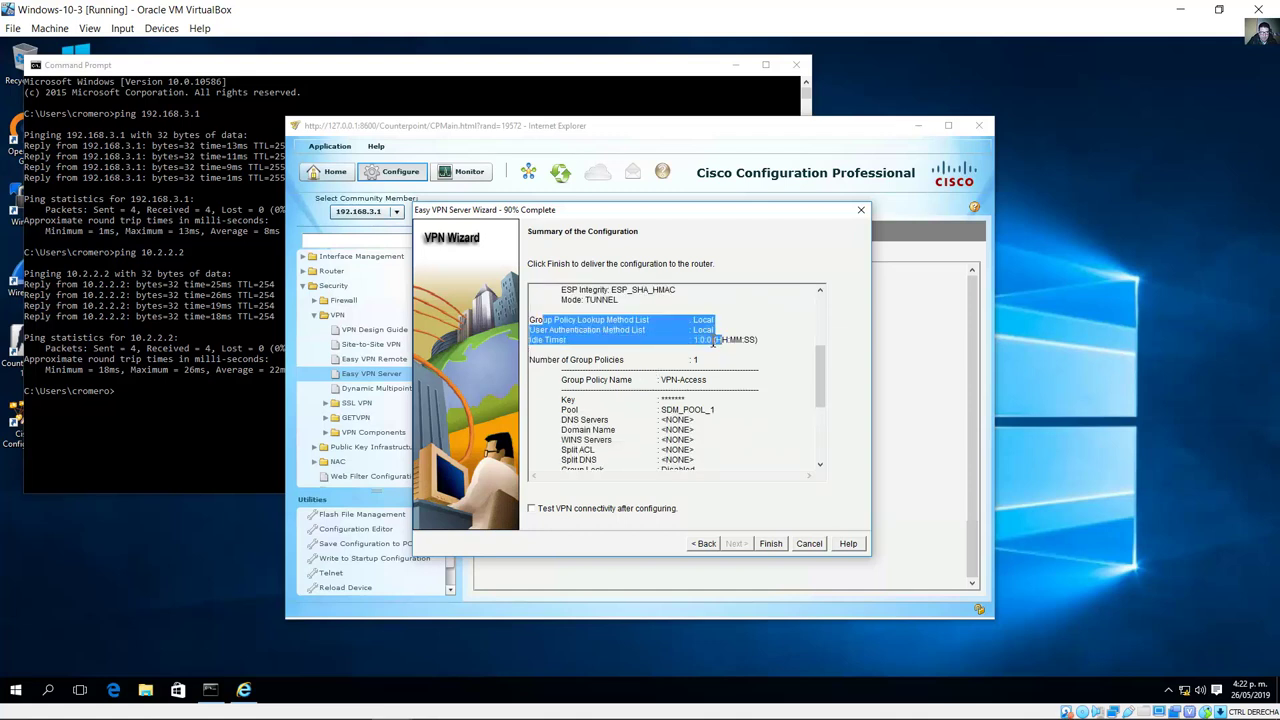
{"action": "scroll", "coordinate": [714, 341], "scroll_direction": "down", "scroll_amount": 3}
{"action": "scroll", "coordinate": [714, 343], "scroll_direction": "up", "scroll_amount": 2}
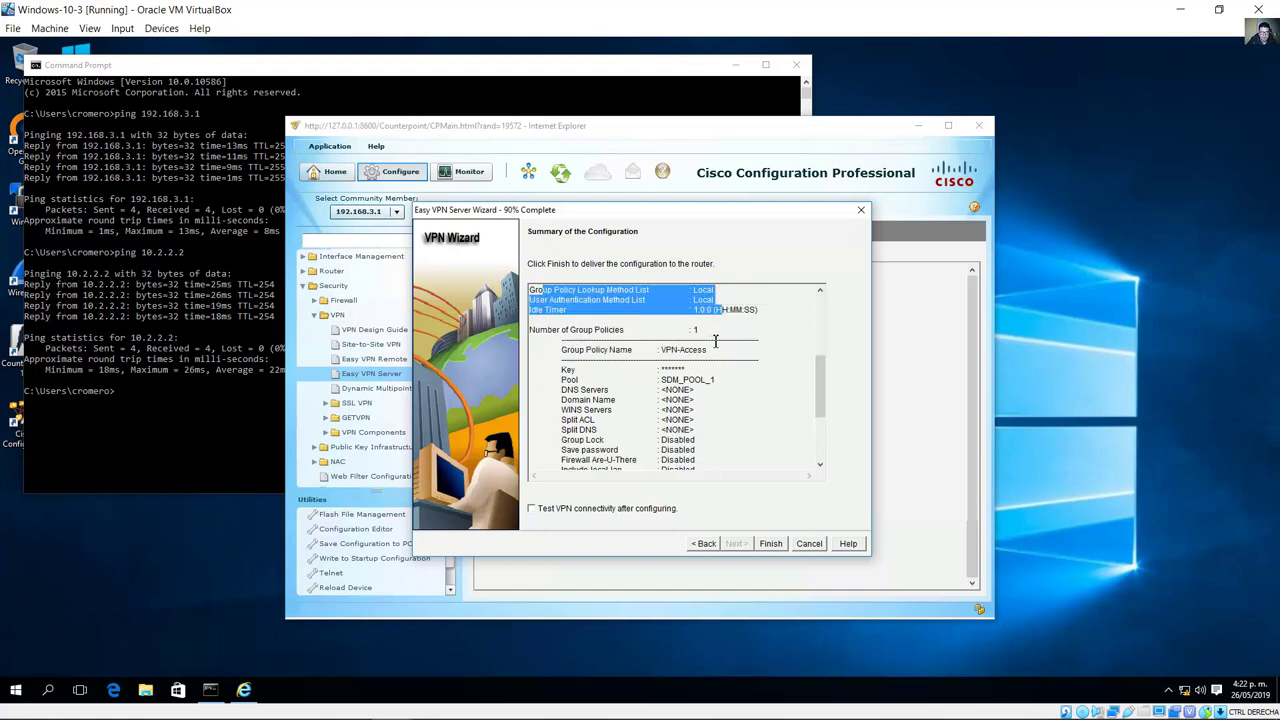
{"action": "scroll", "coordinate": [714, 343], "scroll_direction": "down", "scroll_amount": 4}
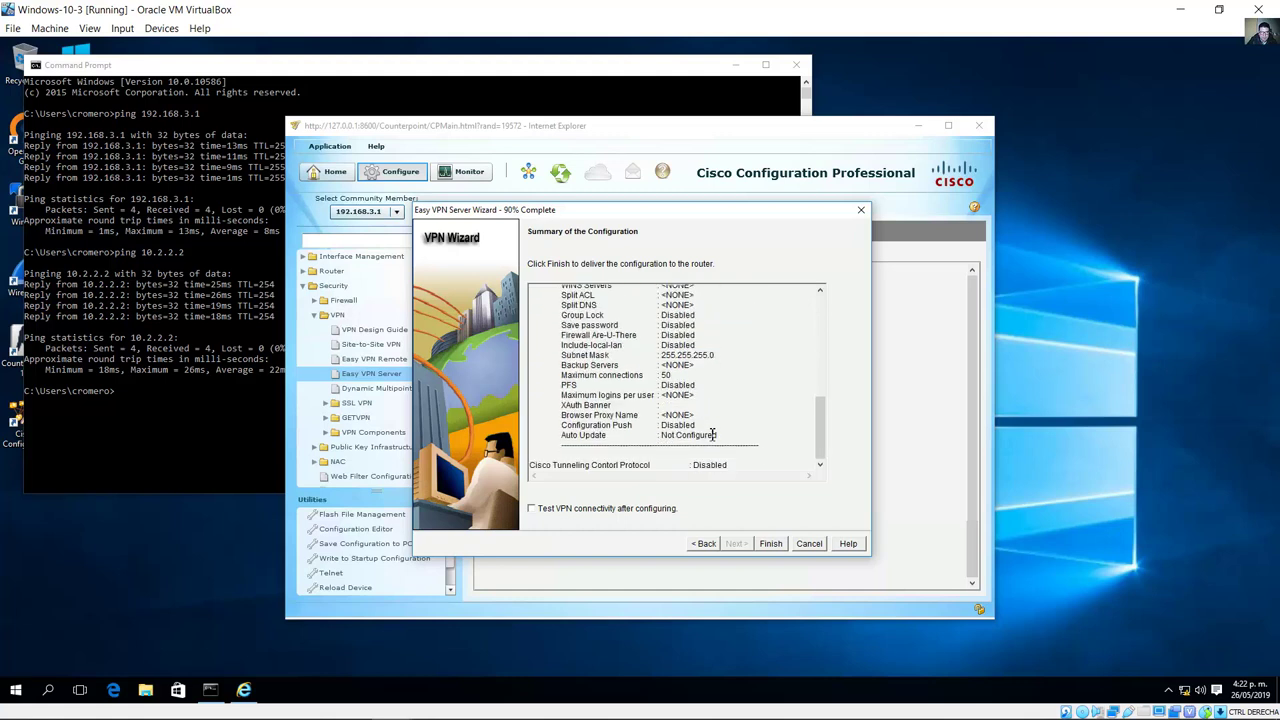
Step: Finish the wizard and deliver the Easy VPN Server configuration commands to the router
{"action": "left_click", "coordinate": [775, 546]}
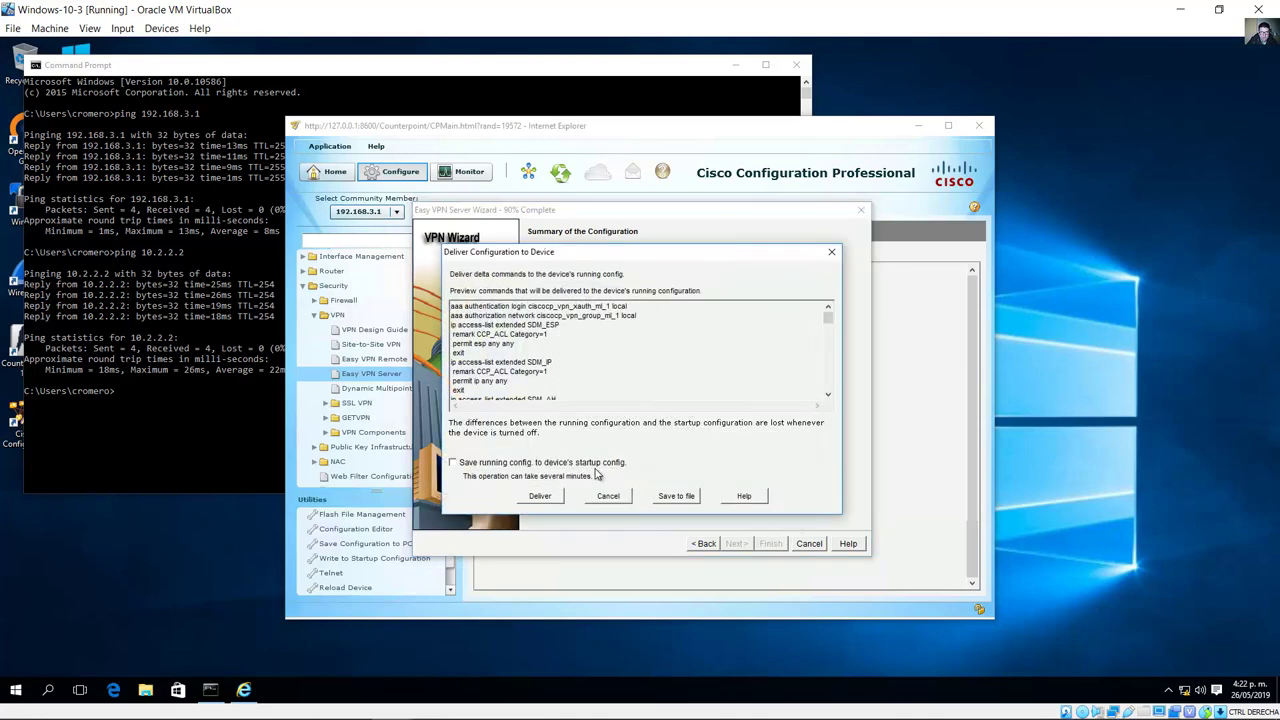
{"action": "left_click", "coordinate": [310, 702]}
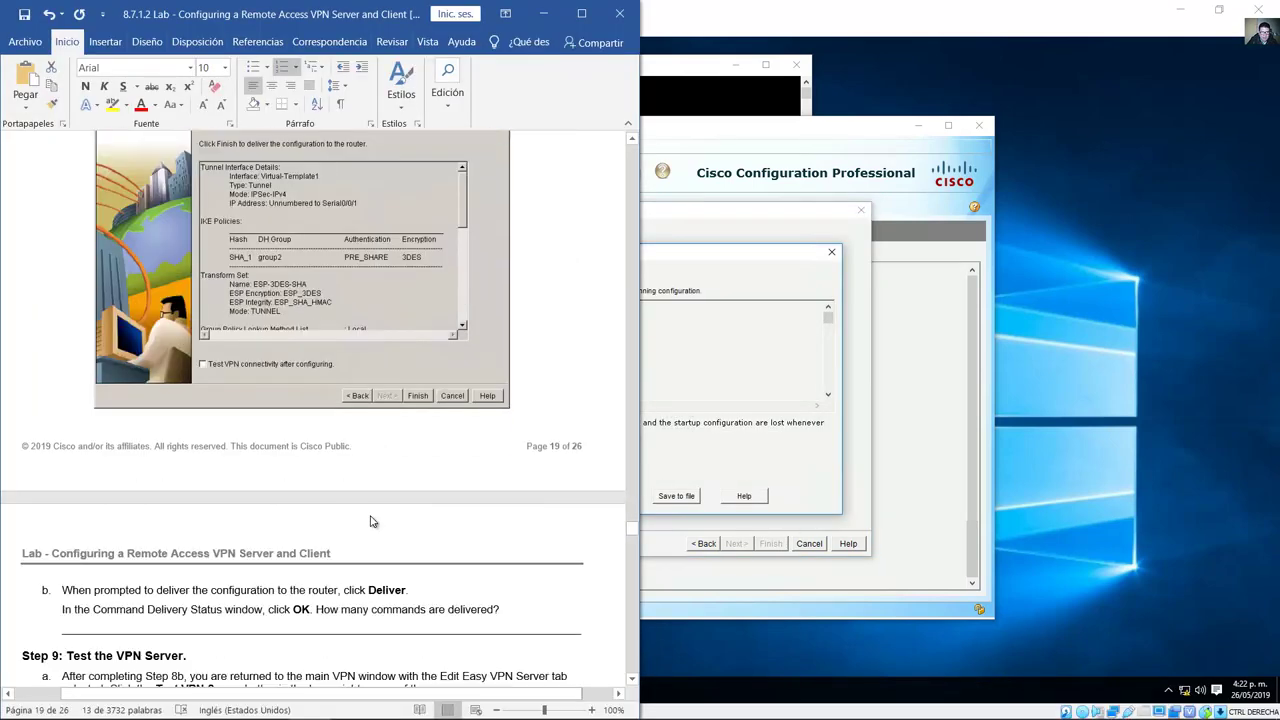
{"action": "scroll", "coordinate": [370, 521], "scroll_direction": "down", "scroll_amount": 5}
{"action": "double_click", "coordinate": [388, 352]}
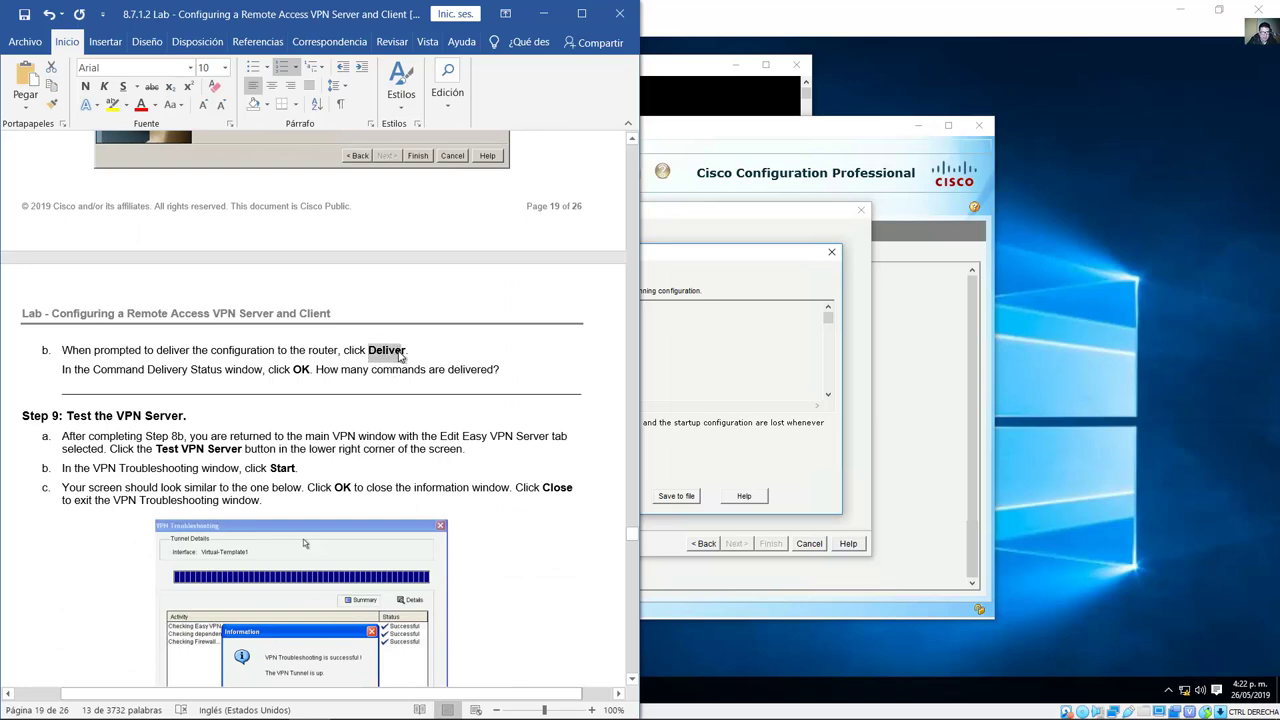
{"action": "left_click", "coordinate": [253, 711]}
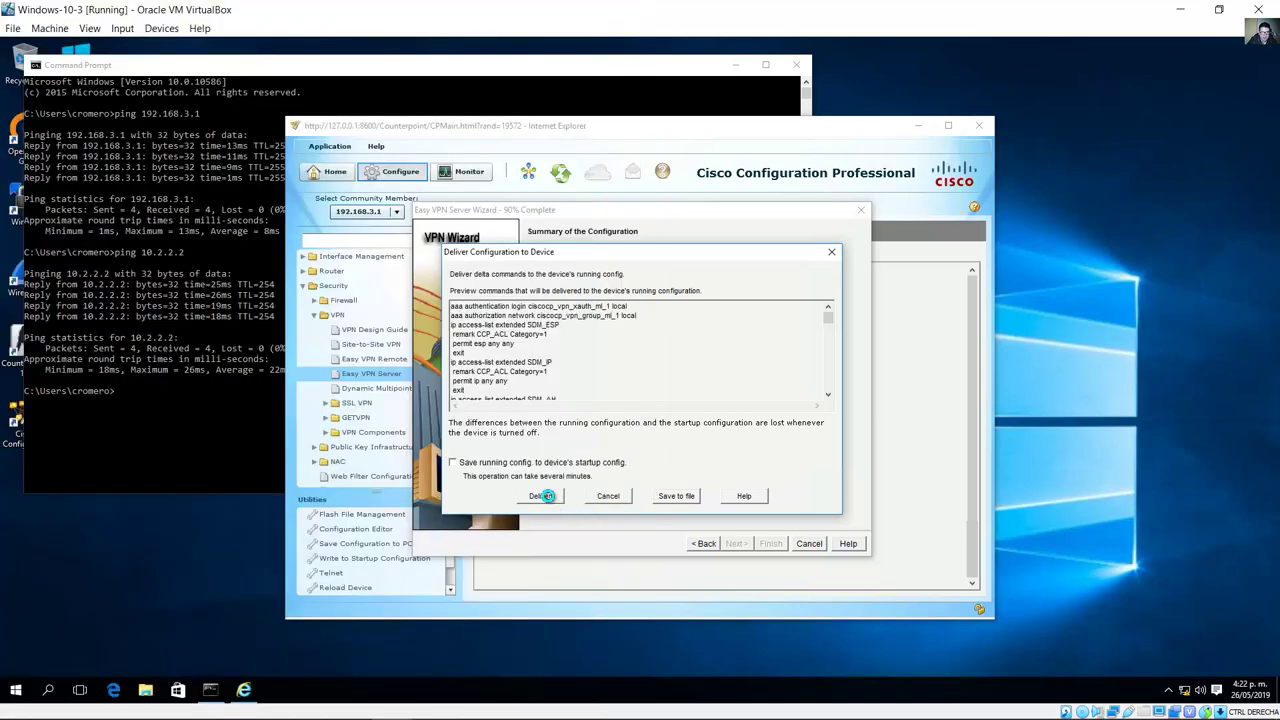
{"action": "left_click", "coordinate": [542, 494]}
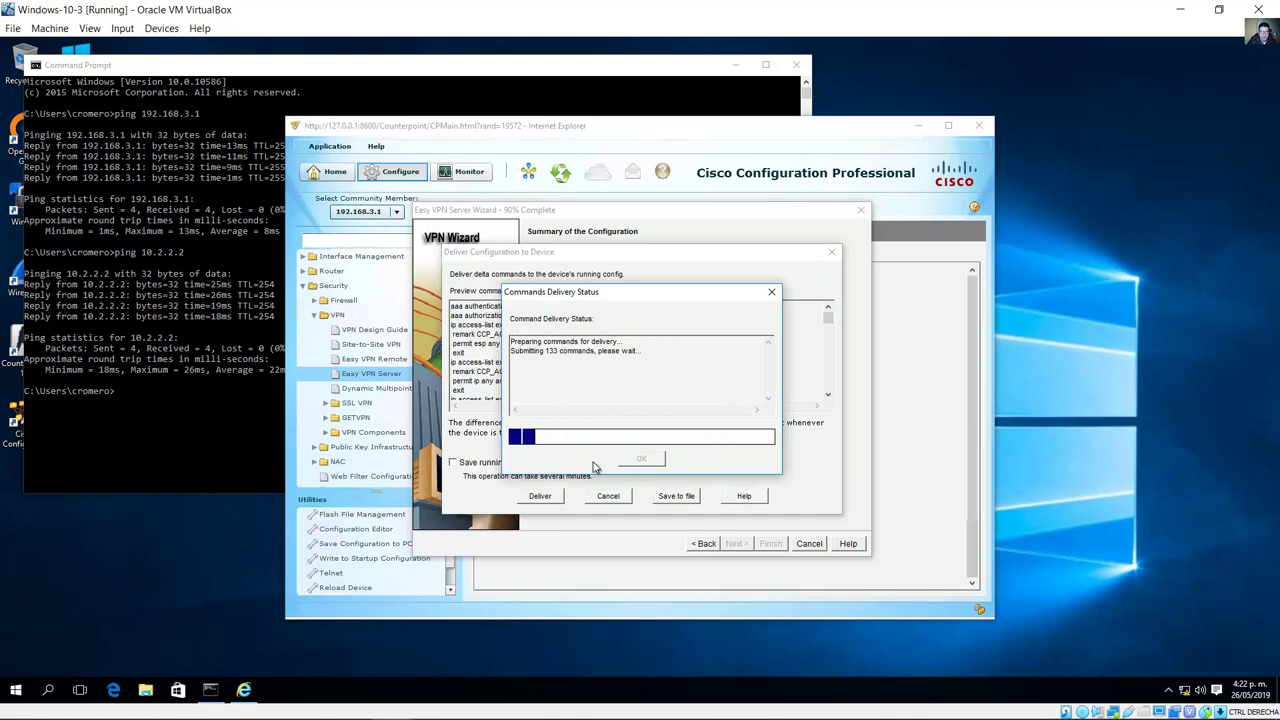
Step: Confirm 133 commands were delivered and close the Commands Delivery Status window
{"action": "left_click_drag", "start_coordinate": [591, 364], "coordinate": [619, 362]}
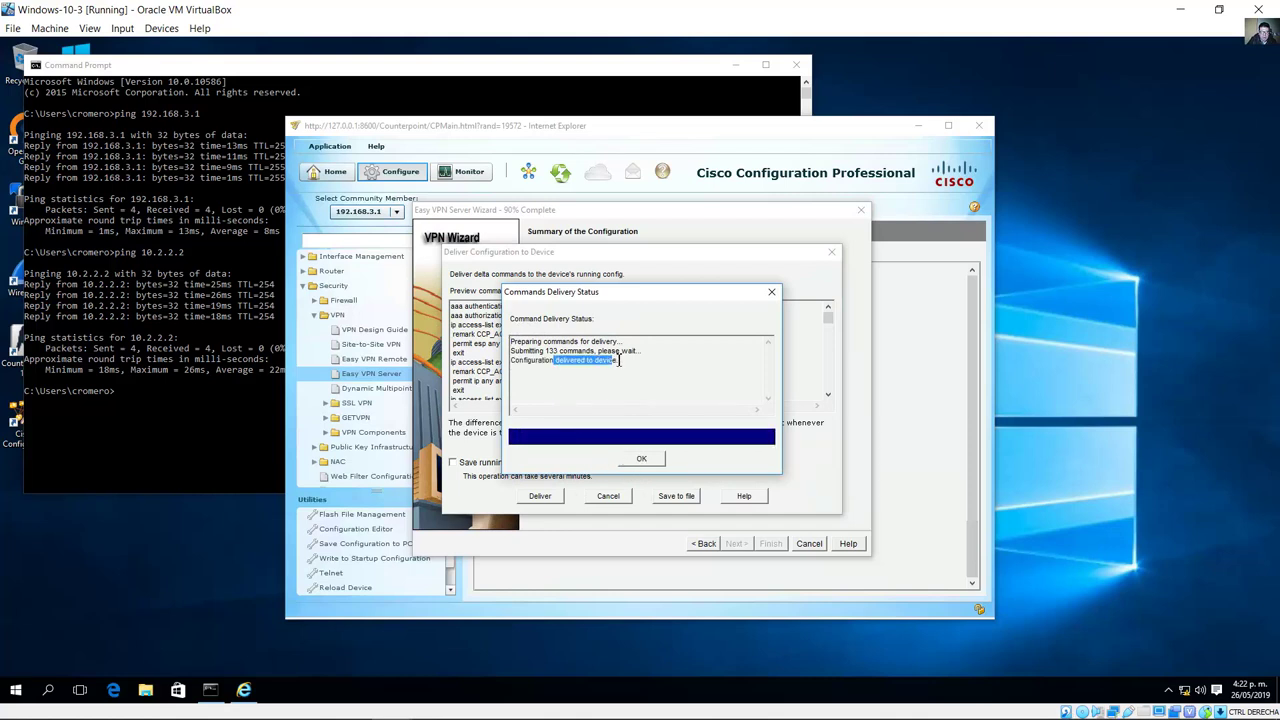
{"action": "left_click", "coordinate": [302, 704]}
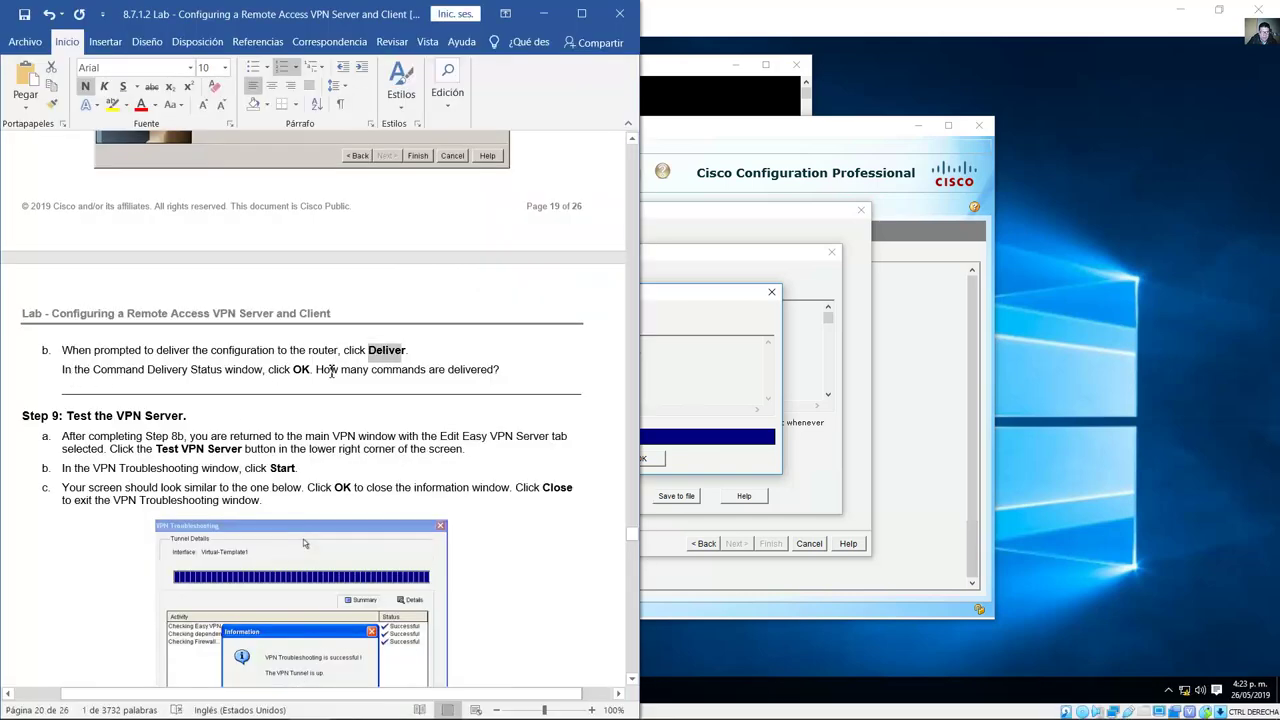
{"action": "left_click_drag", "start_coordinate": [316, 370], "coordinate": [500, 370]}
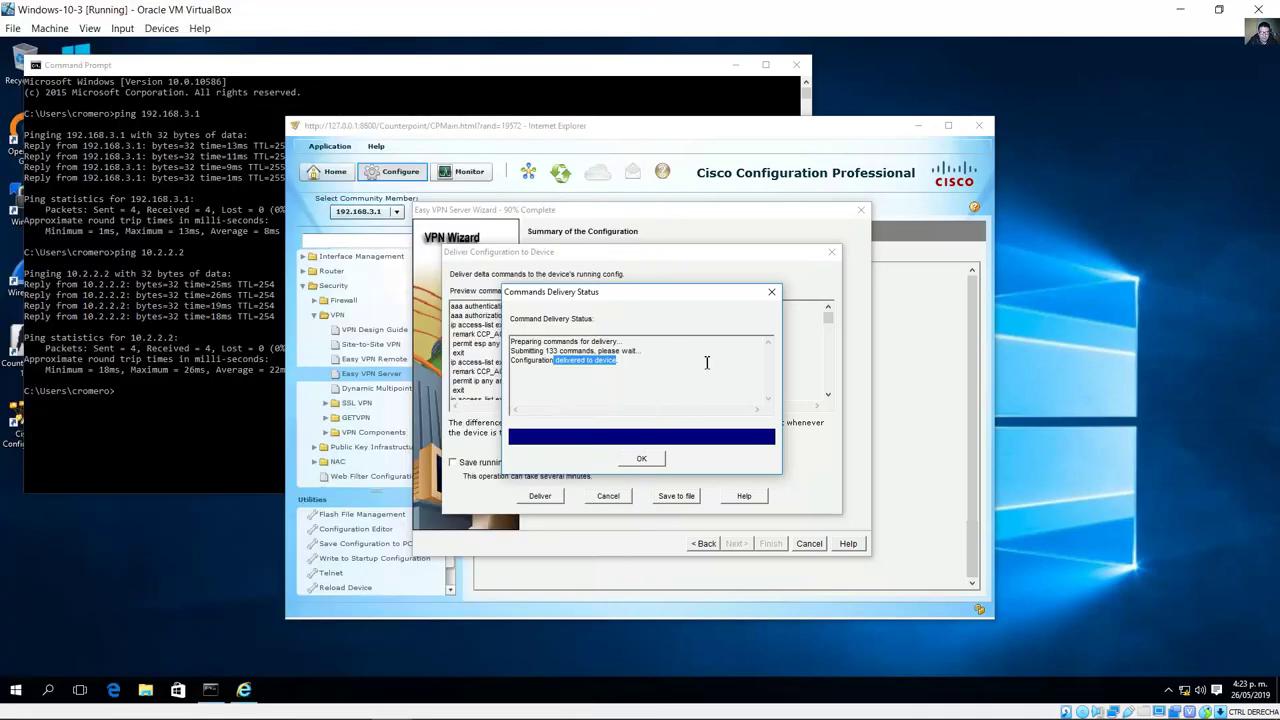
{"action": "key", "text": "alt+Tab"}
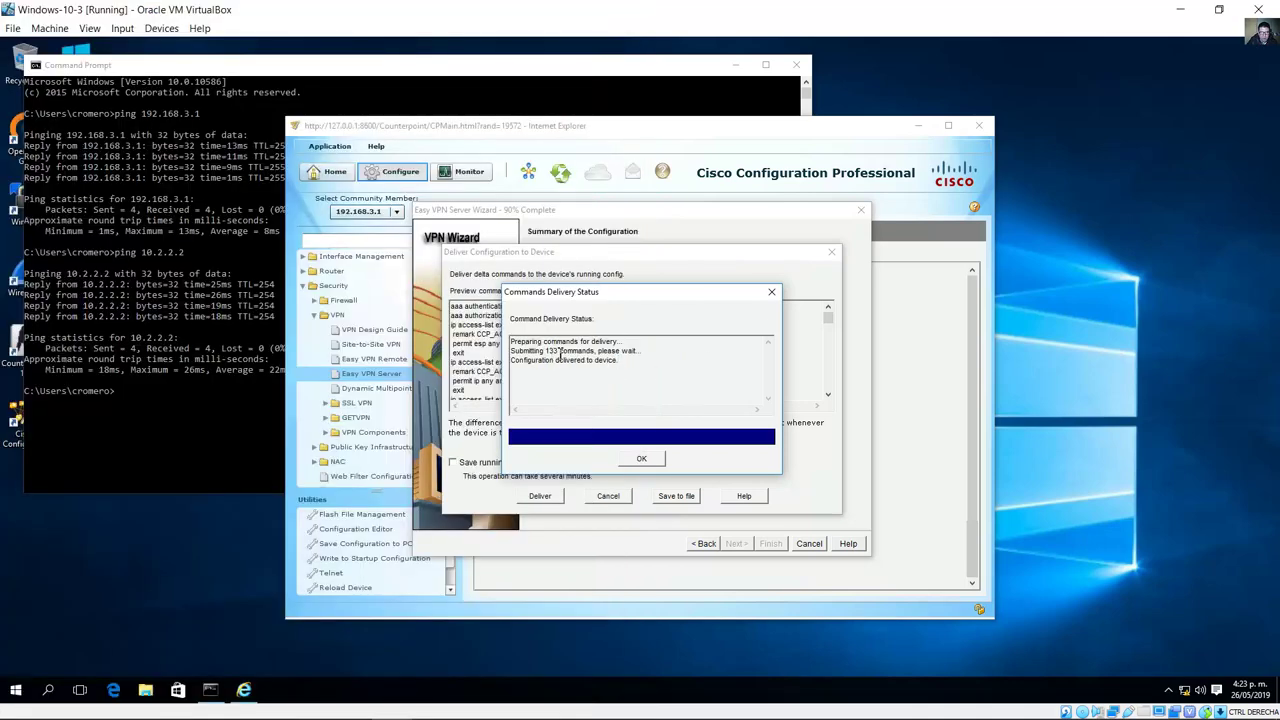
{"action": "left_click_drag", "start_coordinate": [598, 351], "coordinate": [532, 366]}
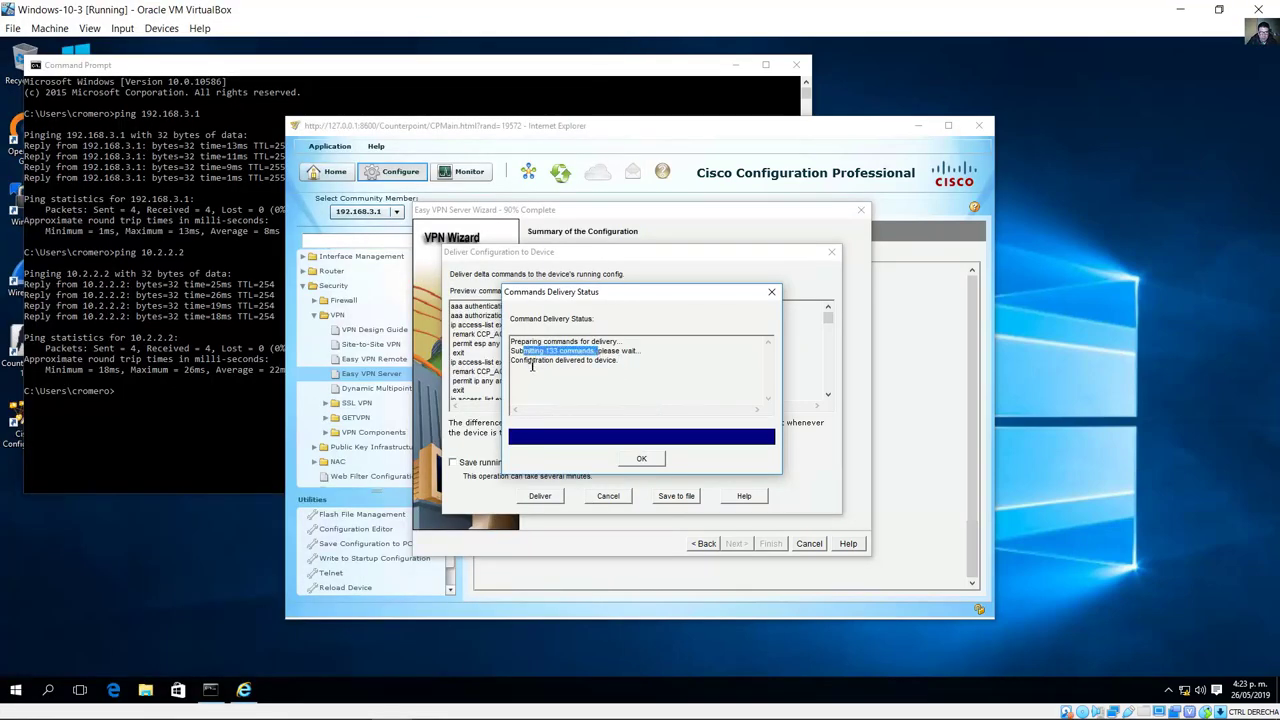
{"action": "left_click", "coordinate": [655, 459]}
Step: Scroll the lab guide to Step 9, Test the VPN Server
{"action": "left_click", "coordinate": [308, 703]}
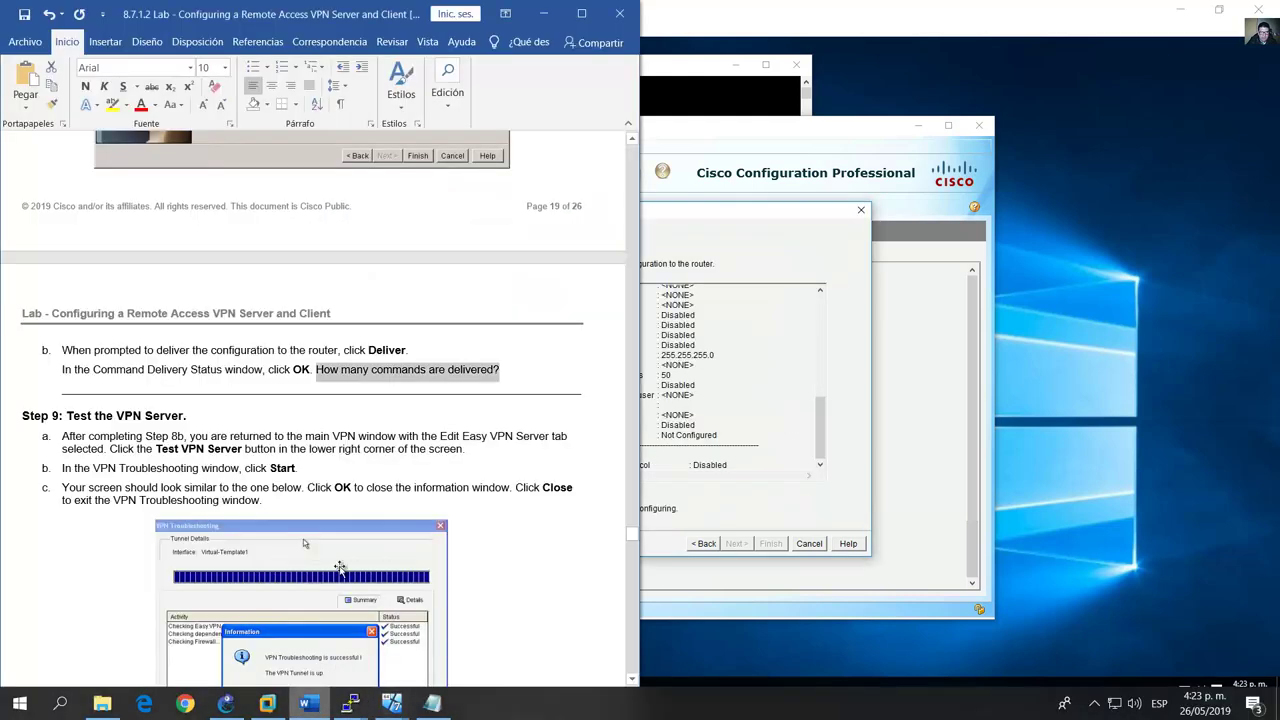
{"action": "scroll", "coordinate": [340, 567], "scroll_direction": "down", "scroll_amount": 6}
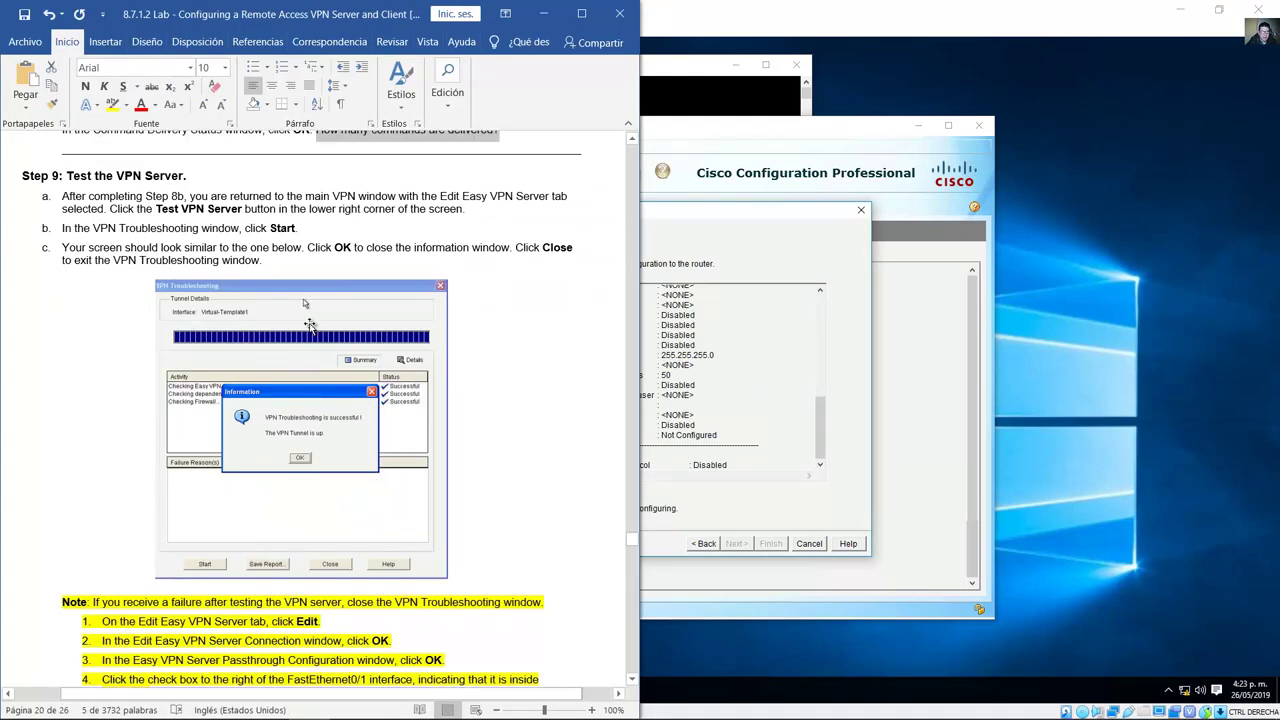
{"action": "left_click_drag", "start_coordinate": [67, 176], "coordinate": [186, 176]}
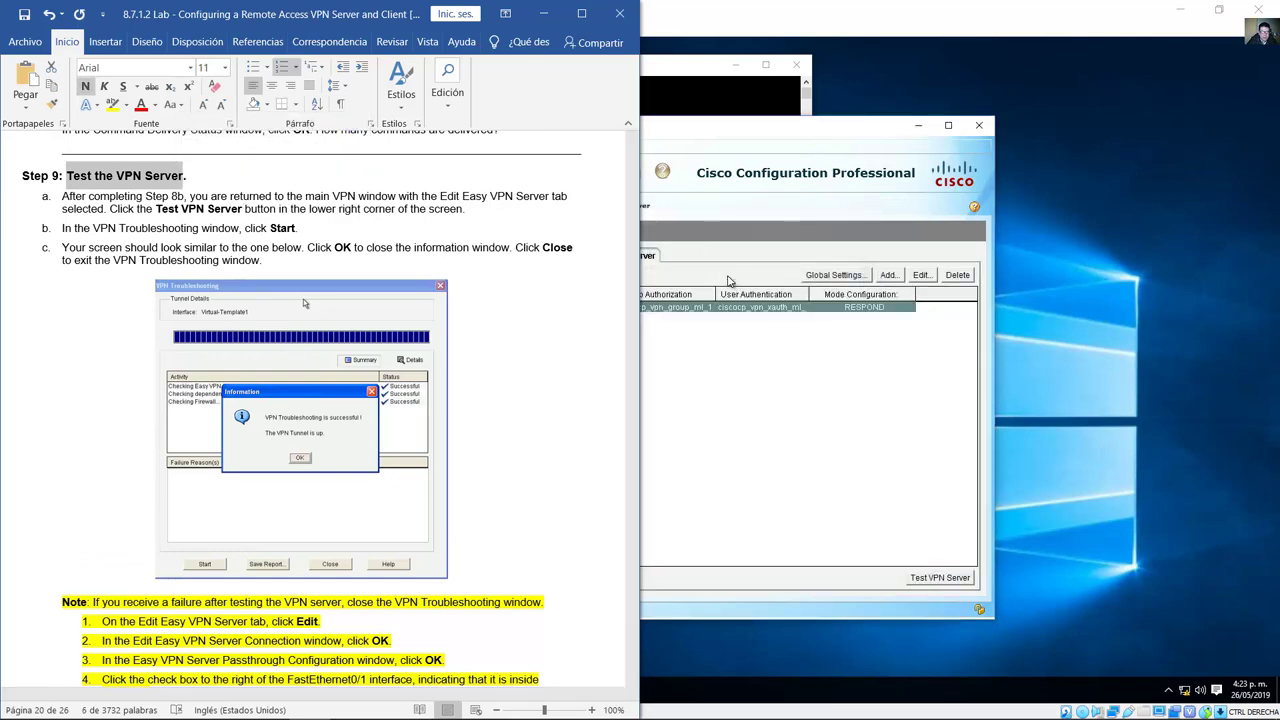
Step: Run Test VPN Server, acknowledge the tunnel-up message, and close VPN Troubleshooting
{"action": "left_click", "coordinate": [741, 148]}
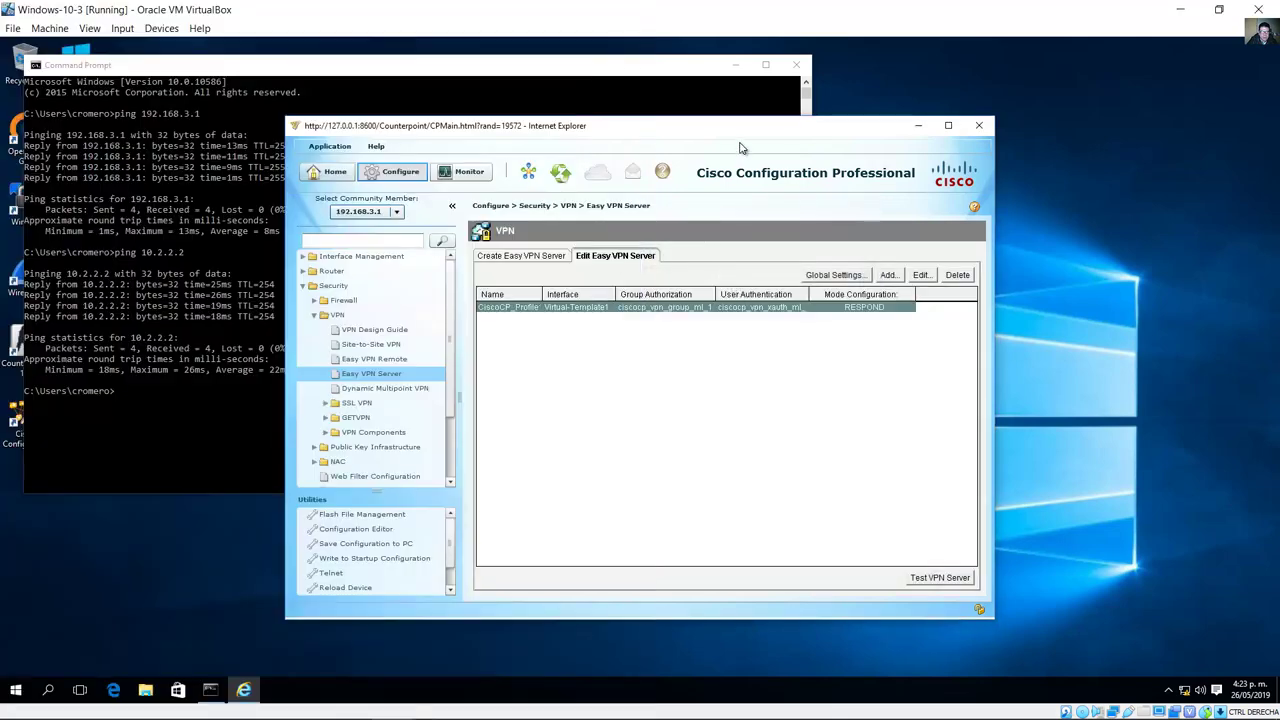
{"action": "left_click", "coordinate": [929, 579]}
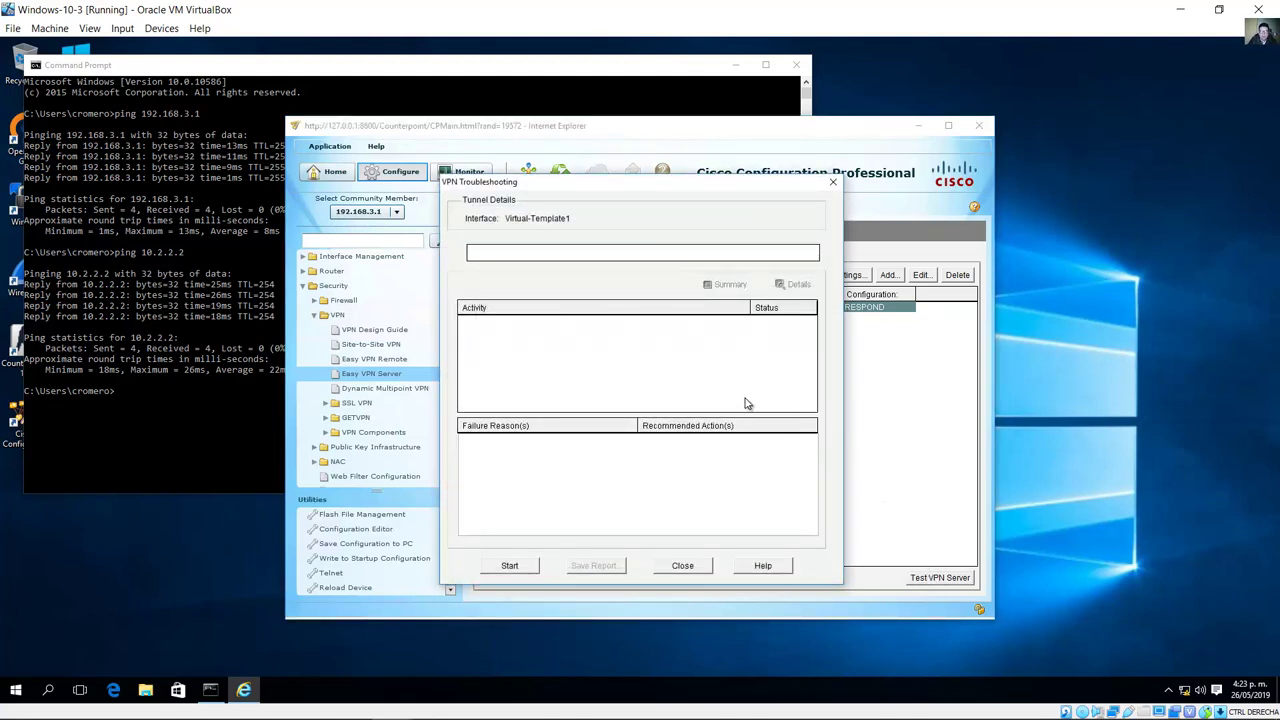
{"action": "left_click", "coordinate": [517, 571]}
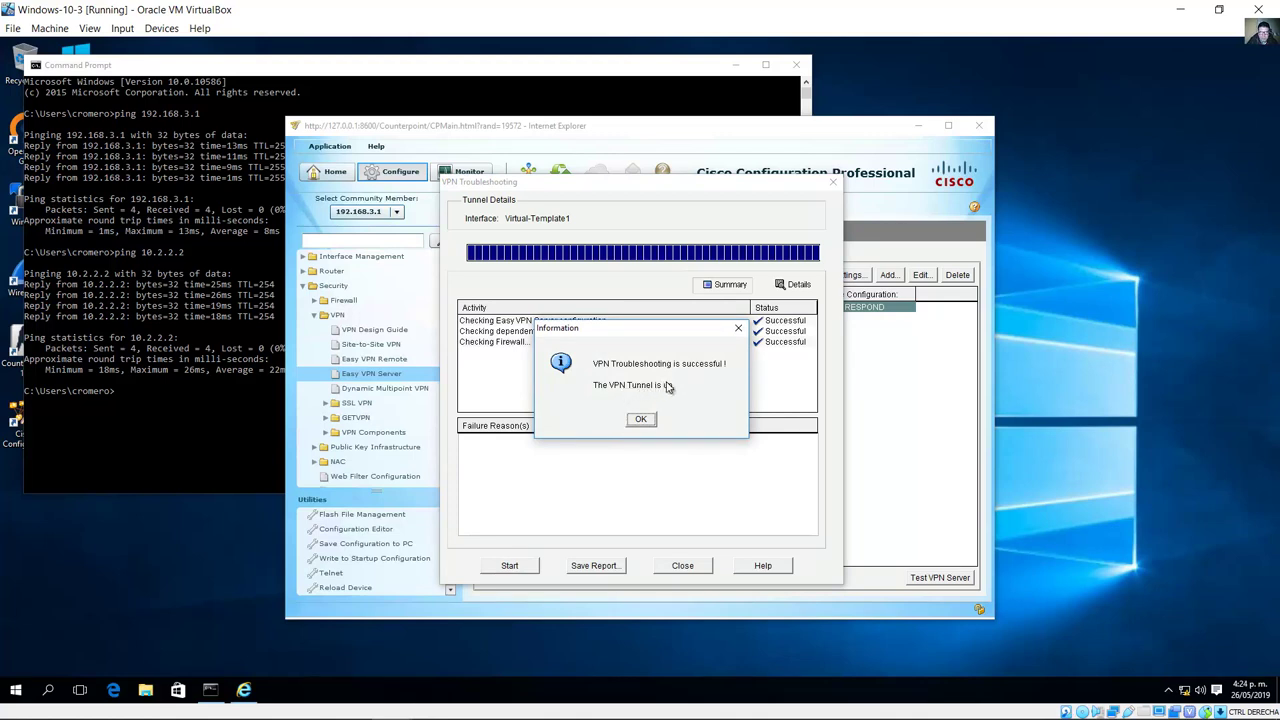
{"action": "left_click", "coordinate": [641, 420]}
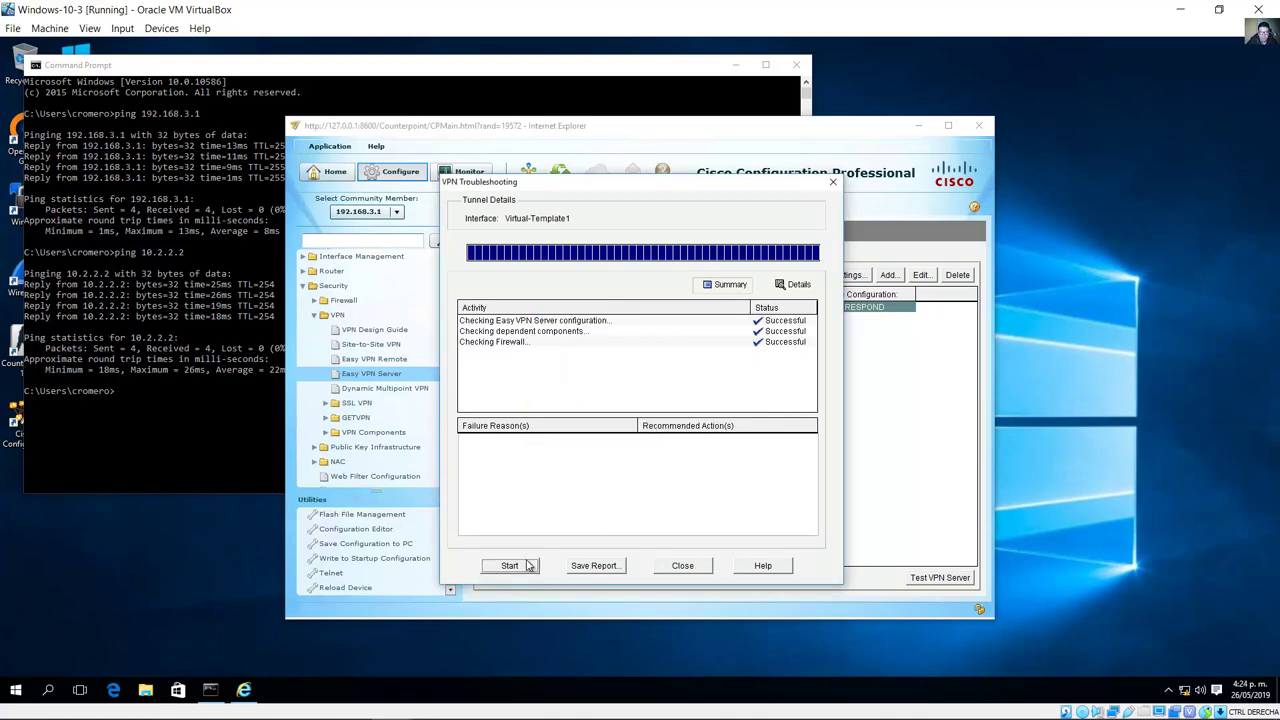
{"action": "left_click", "coordinate": [684, 567]}
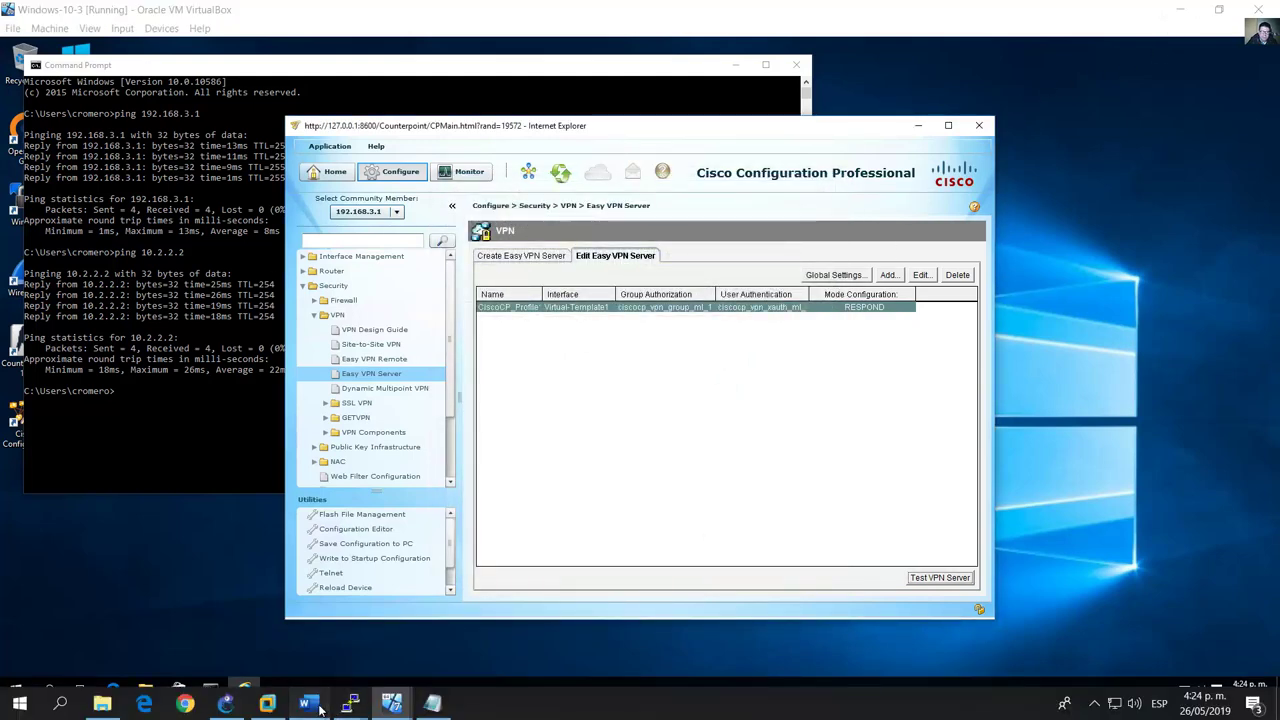
Step: Read the guide's Task 4, Step 1 on installing the Cisco VPN Client, then minimize Word
{"action": "left_click", "coordinate": [320, 708]}
{"action": "scroll", "coordinate": [440, 390], "scroll_direction": "down", "scroll_amount": 15}
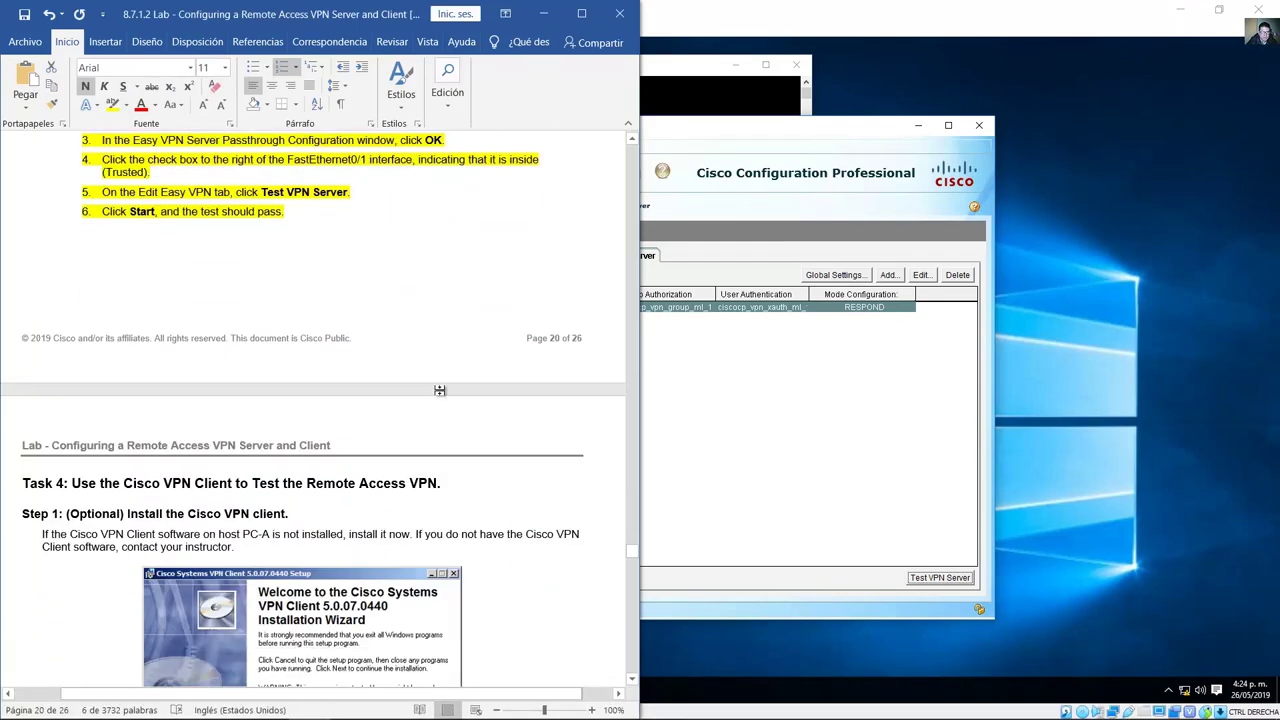
{"action": "scroll", "coordinate": [440, 390], "scroll_direction": "down", "scroll_amount": 5}
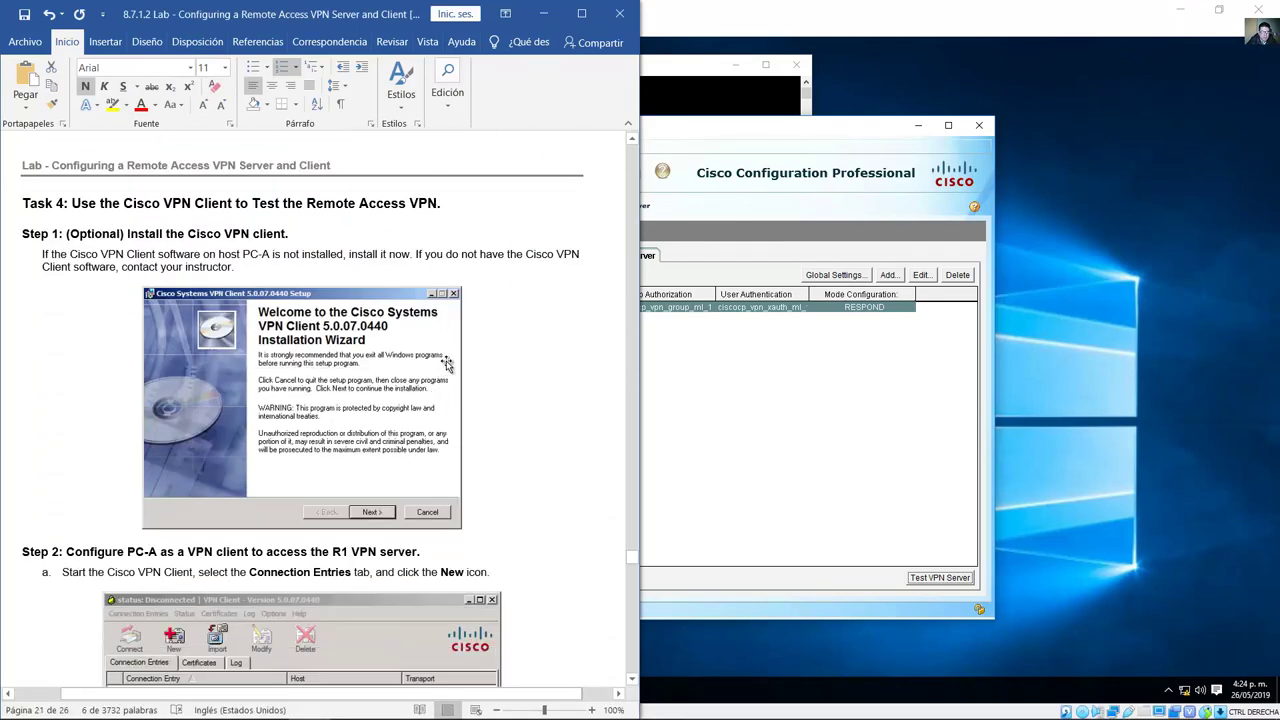
{"action": "scroll", "coordinate": [447, 365], "scroll_direction": "down", "scroll_amount": 1}
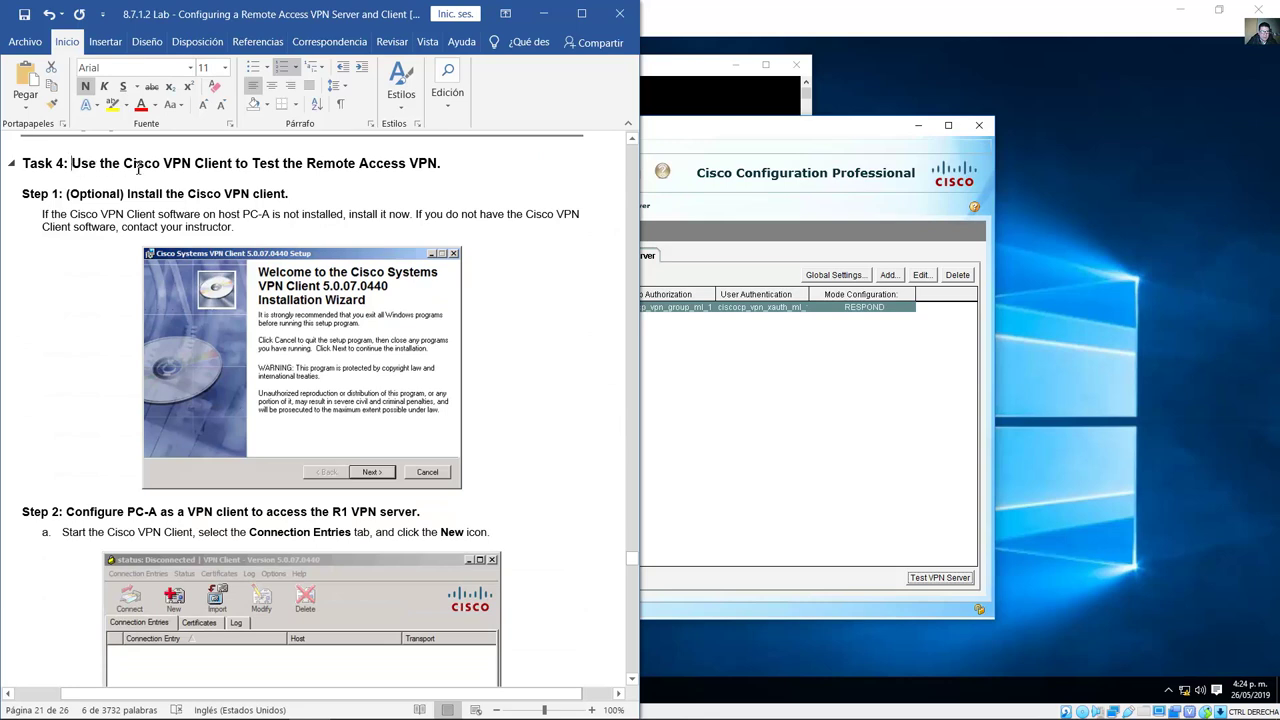
{"action": "left_click_drag", "start_coordinate": [138, 169], "coordinate": [430, 163]}
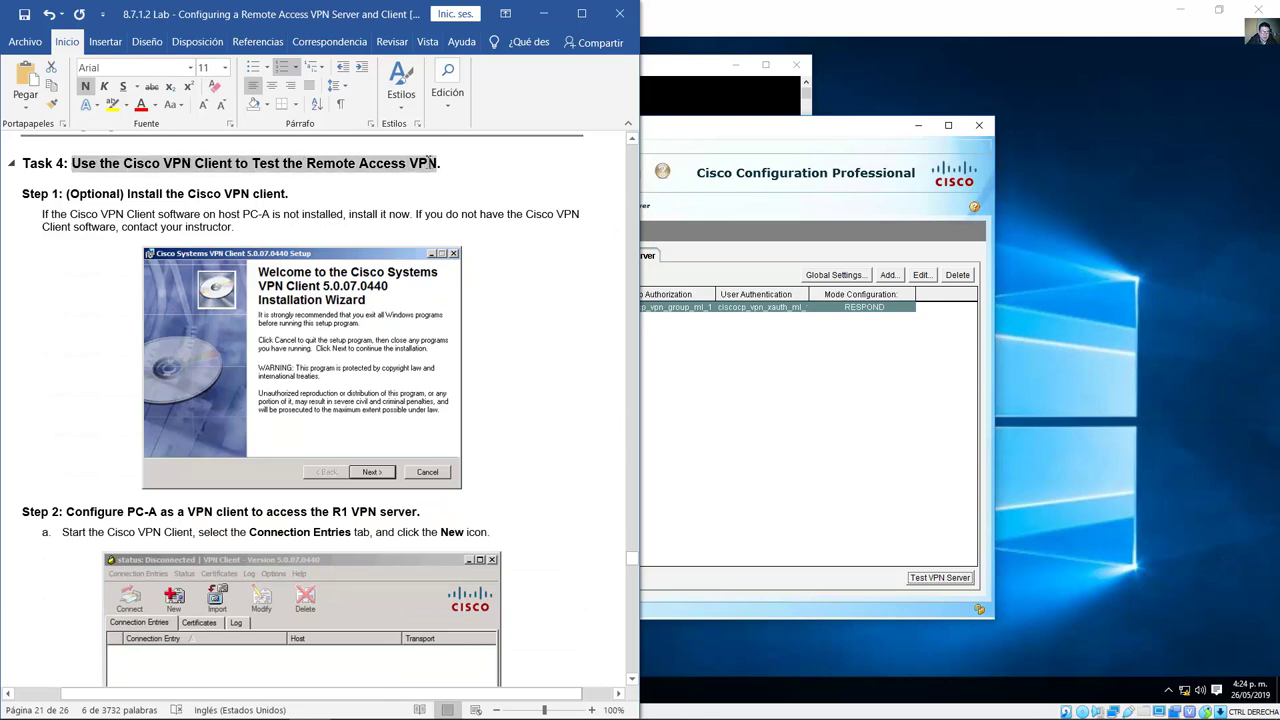
{"action": "scroll", "coordinate": [206, 172], "scroll_direction": "down", "scroll_amount": 1}
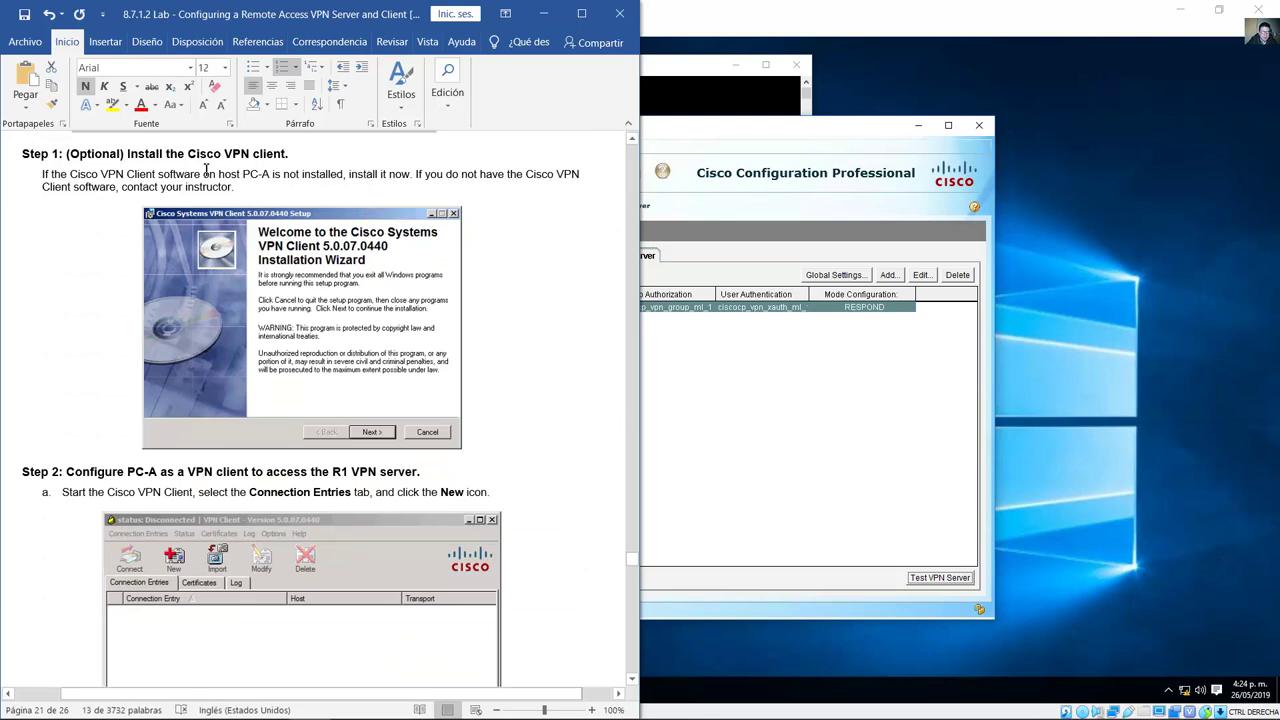
{"action": "left_click_drag", "start_coordinate": [147, 158], "coordinate": [289, 158]}
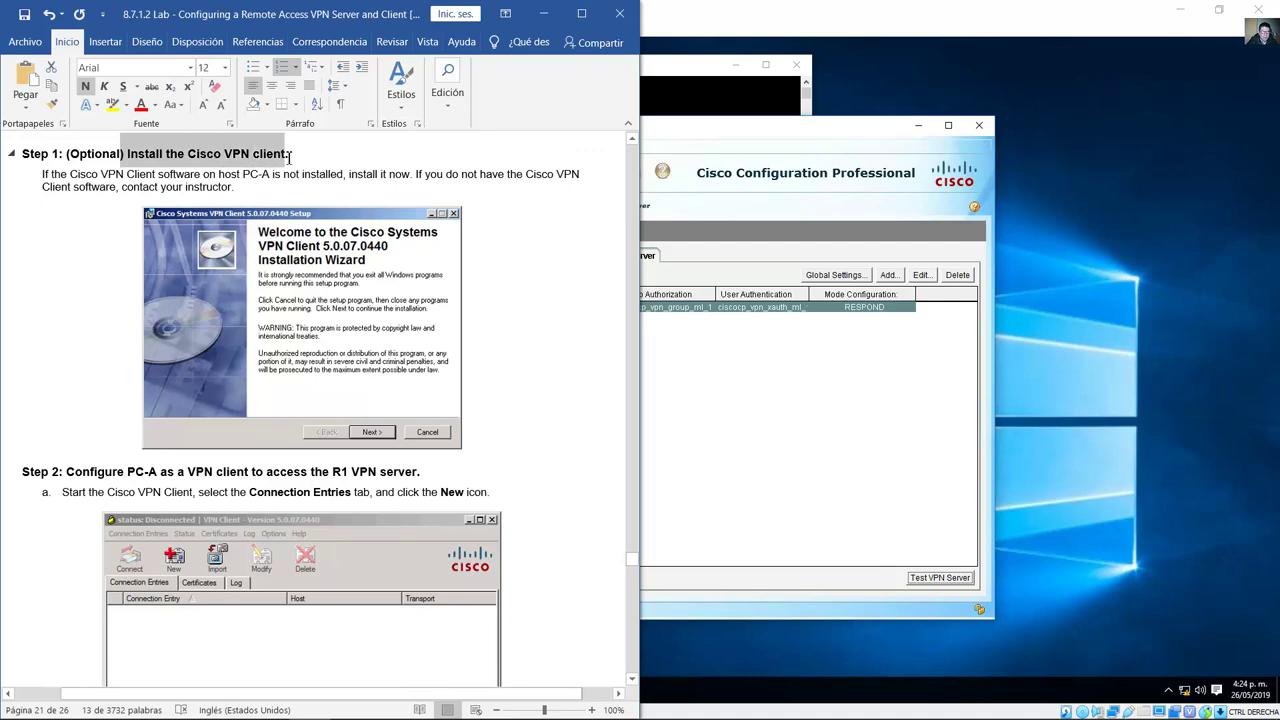
{"action": "left_click", "coordinate": [543, 13]}
Step: Select the Windows-7-1-1 node, minimize Windows-10-3, and restore the Windows-7-1 VM window
{"action": "left_click", "coordinate": [226, 703]}
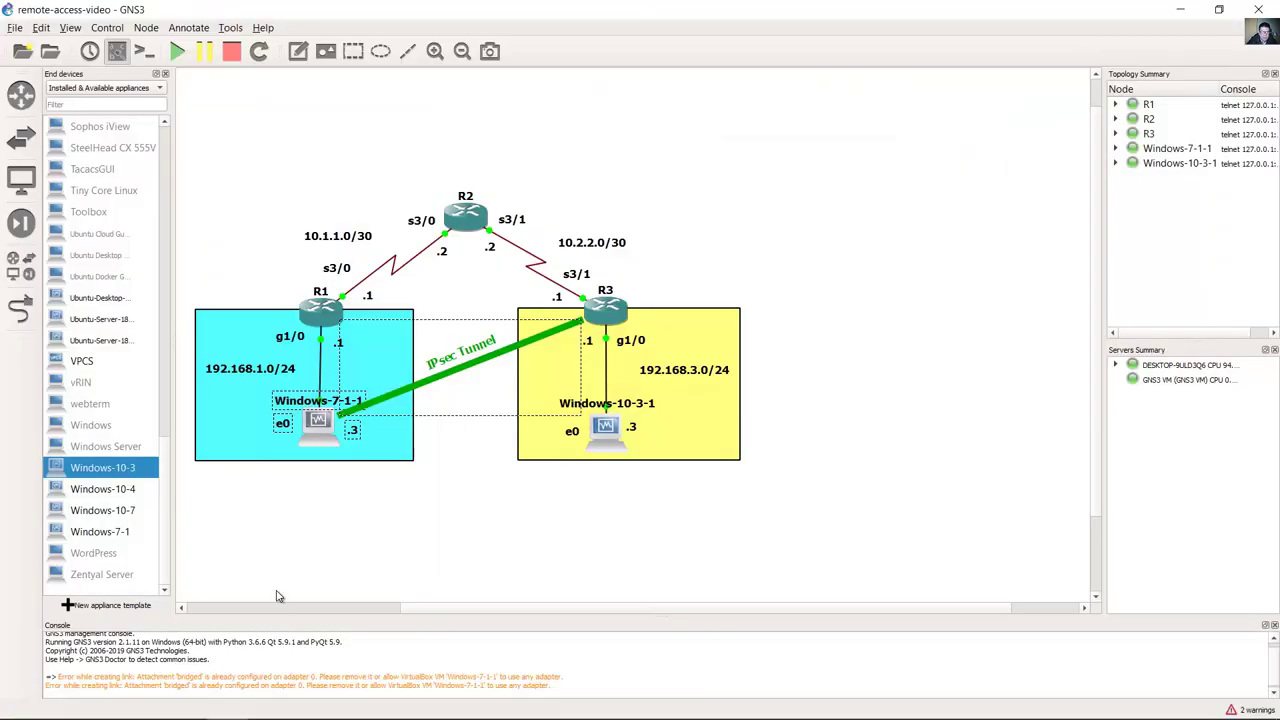
{"action": "left_click_drag", "start_coordinate": [357, 521], "coordinate": [259, 397]}
{"action": "left_click", "coordinate": [390, 705]}
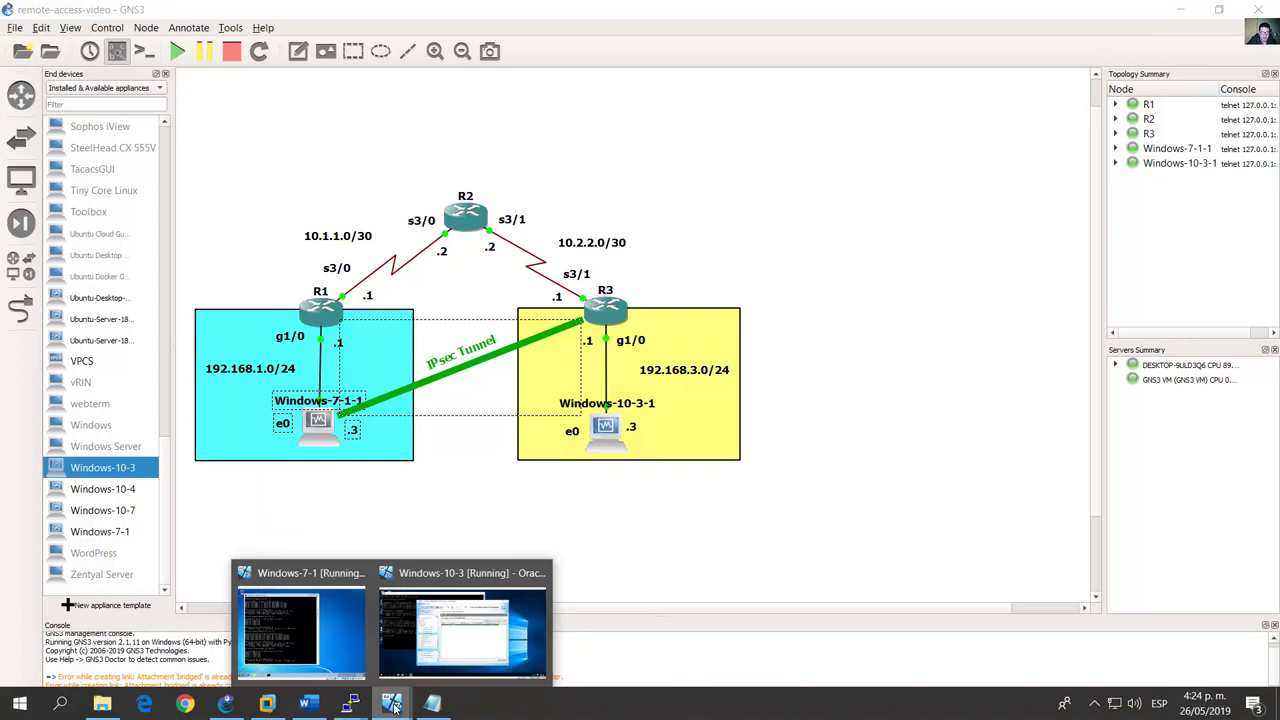
{"action": "left_click", "coordinate": [462, 625]}
{"action": "left_click", "coordinate": [155, 28]}
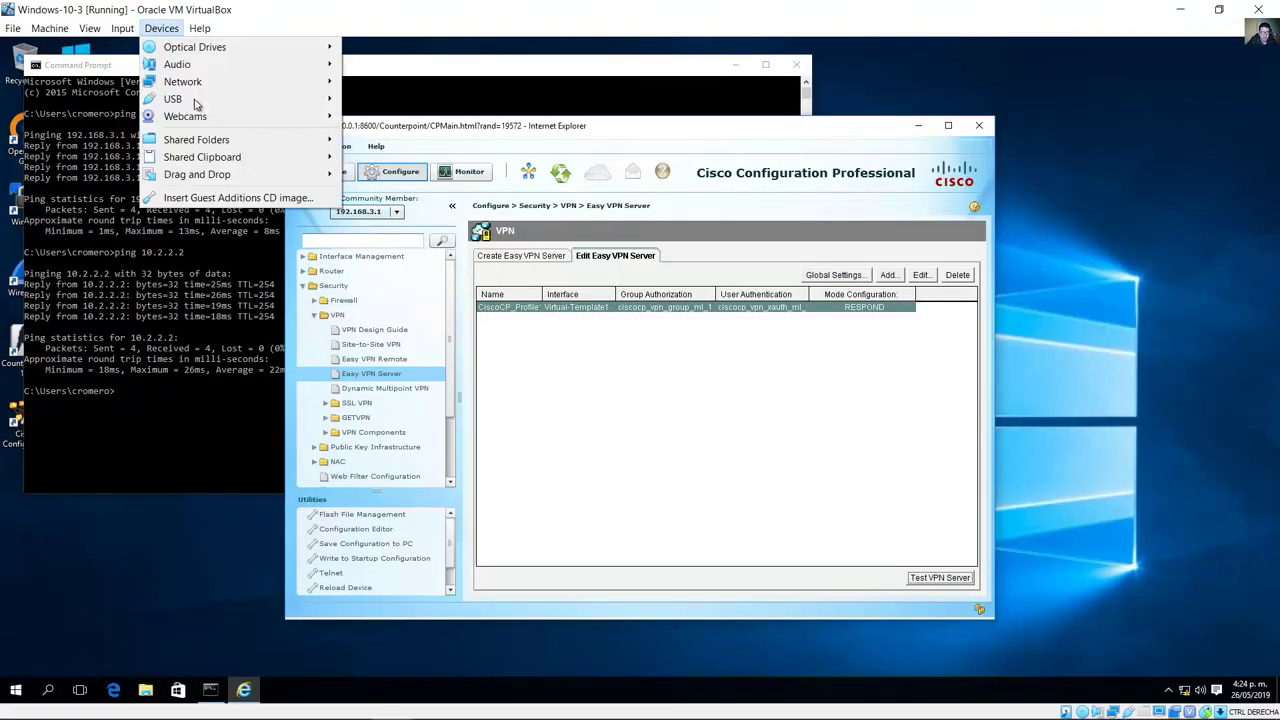
{"action": "mouse_move", "coordinate": [213, 106]}
{"action": "key", "text": "Escape"}
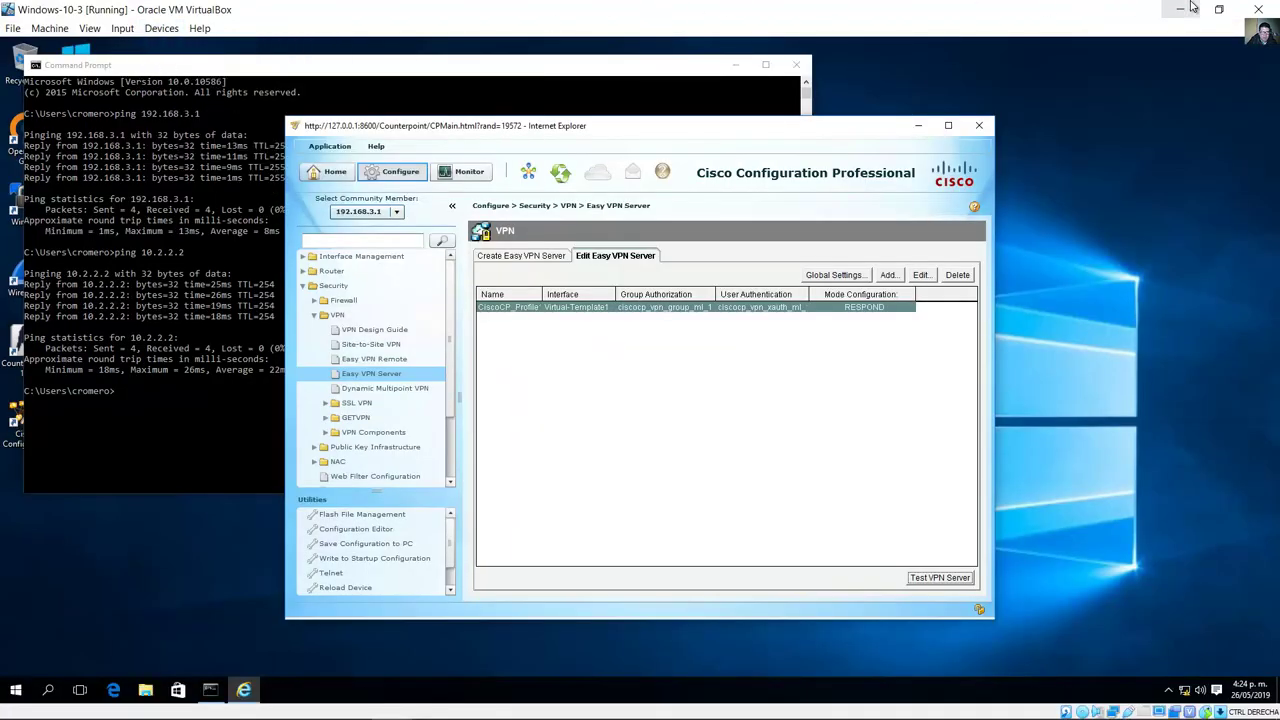
{"action": "left_click", "coordinate": [1180, 9]}
{"action": "mouse_move", "coordinate": [390, 706]}
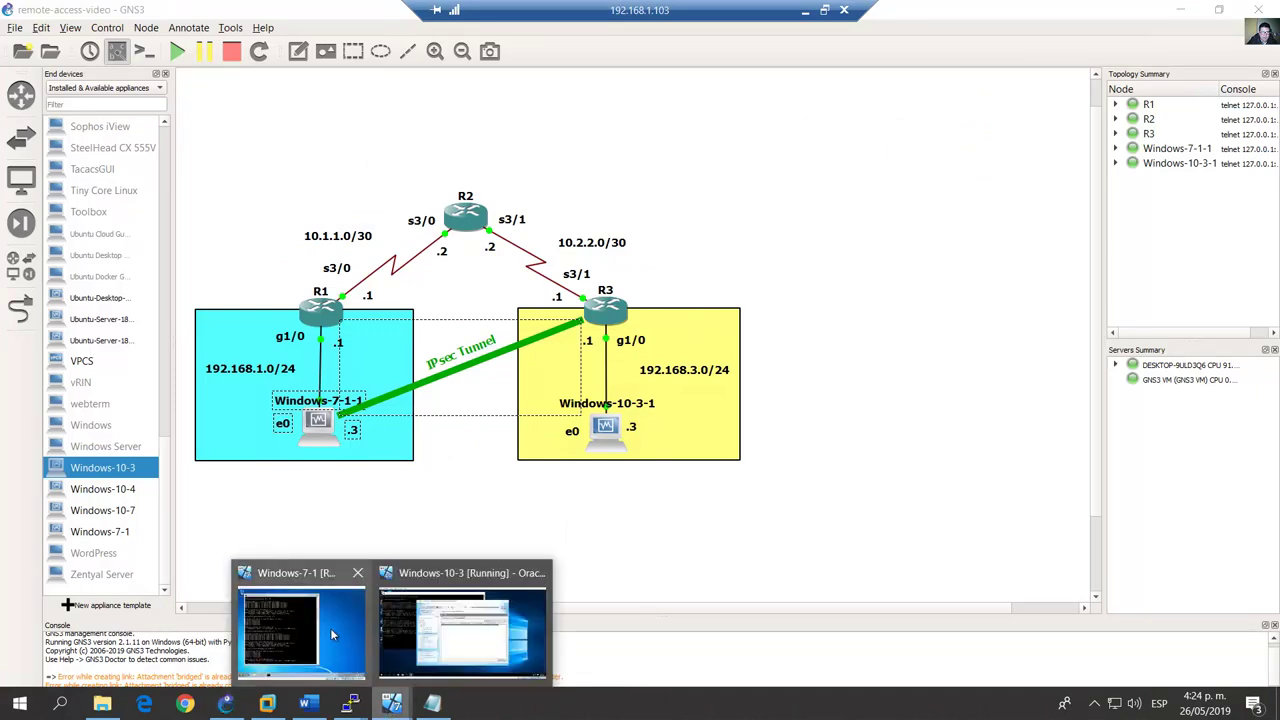
{"action": "left_click", "coordinate": [330, 628]}
Step: Attach the HP v175w USB drive to Windows-7-1 and launch the VPN Client setup program
{"action": "left_click", "coordinate": [620, 89]}
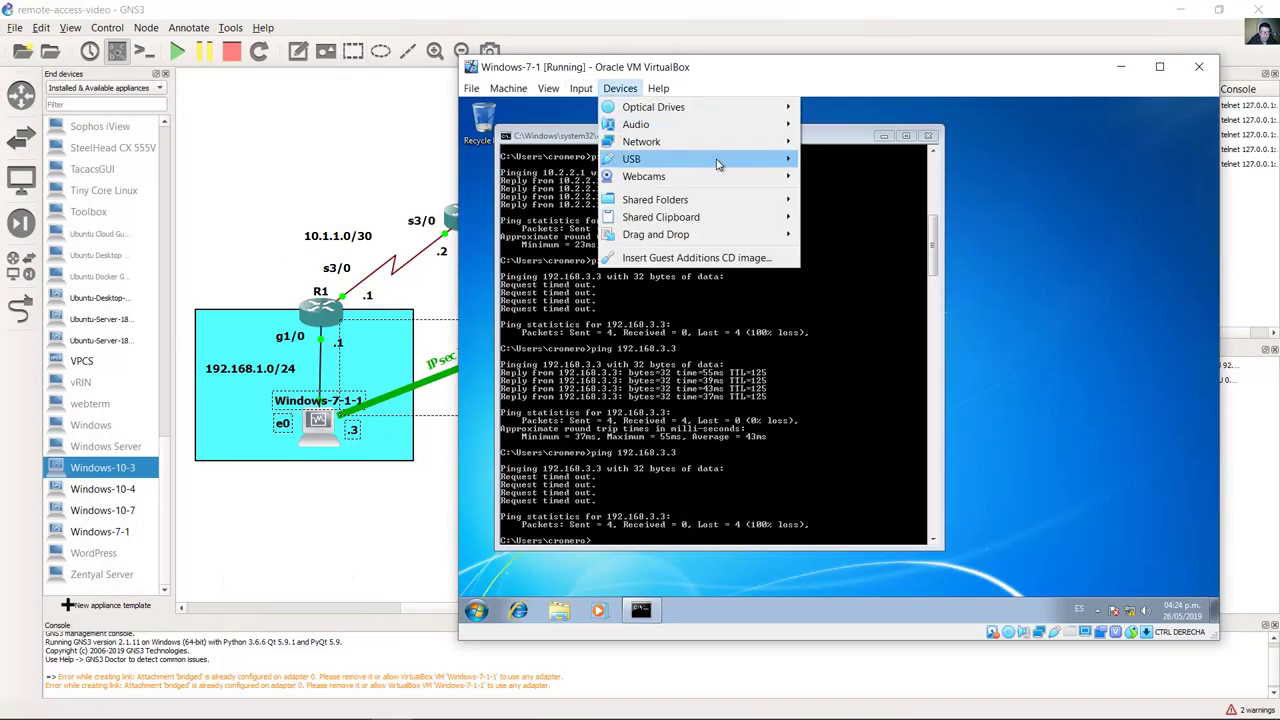
{"action": "mouse_move", "coordinate": [758, 164]}
{"action": "left_click", "coordinate": [878, 233]}
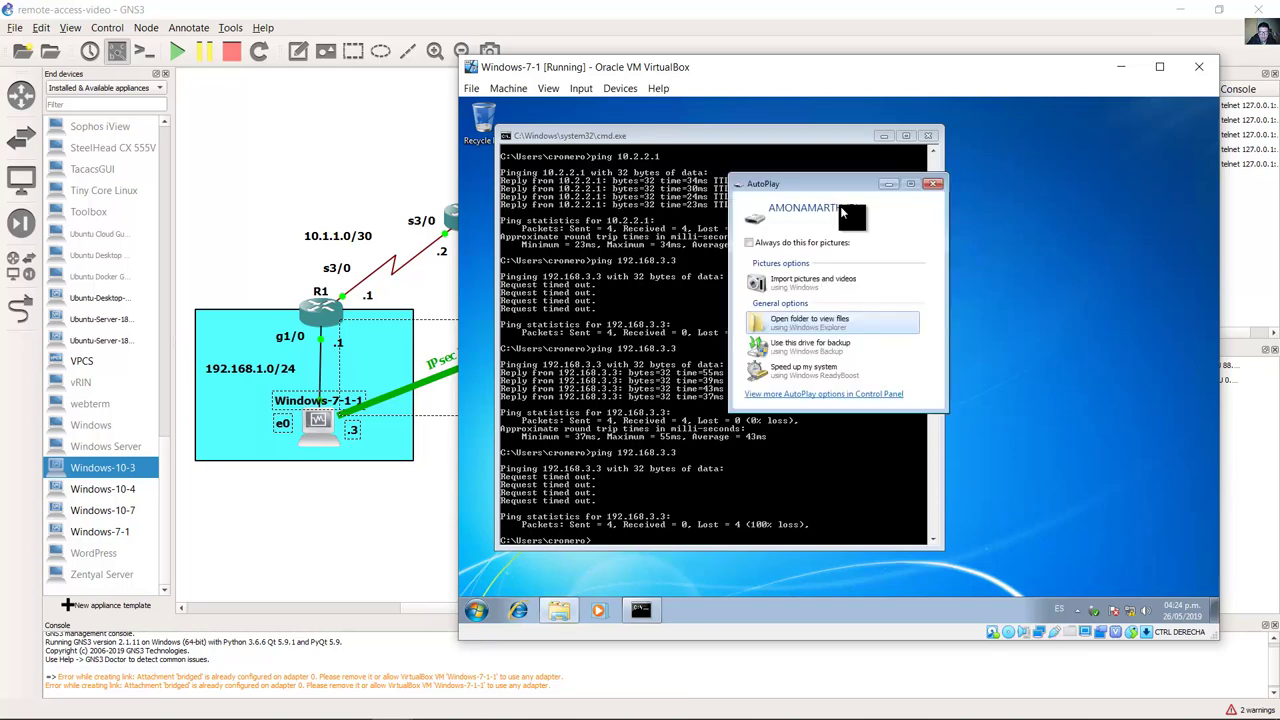
{"action": "left_click", "coordinate": [800, 320]}
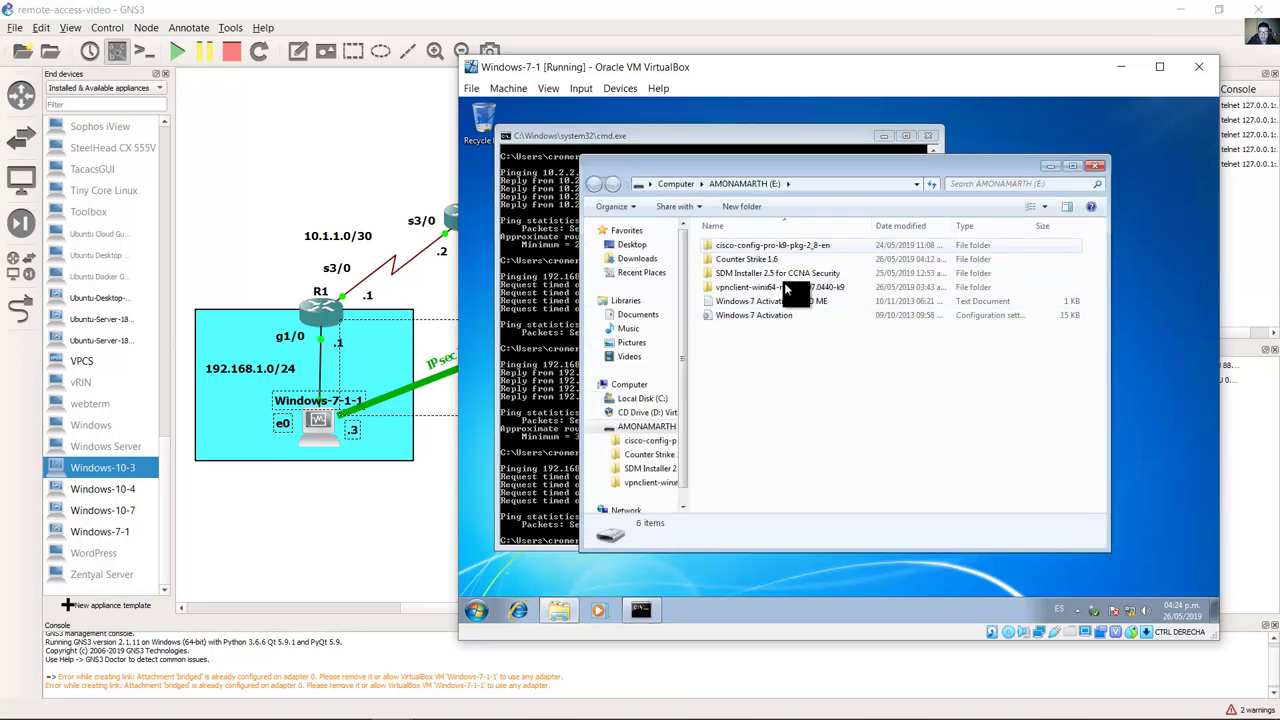
{"action": "double_click", "coordinate": [781, 287]}
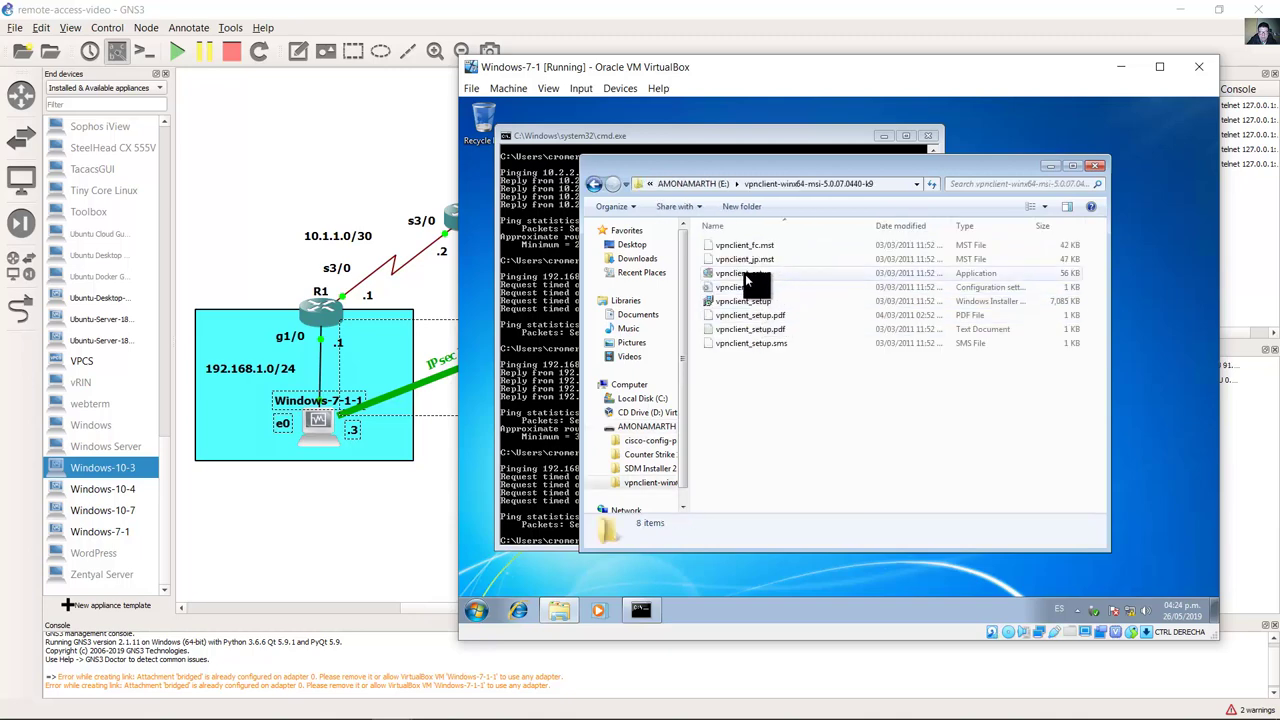
{"action": "double_click", "coordinate": [745, 274]}
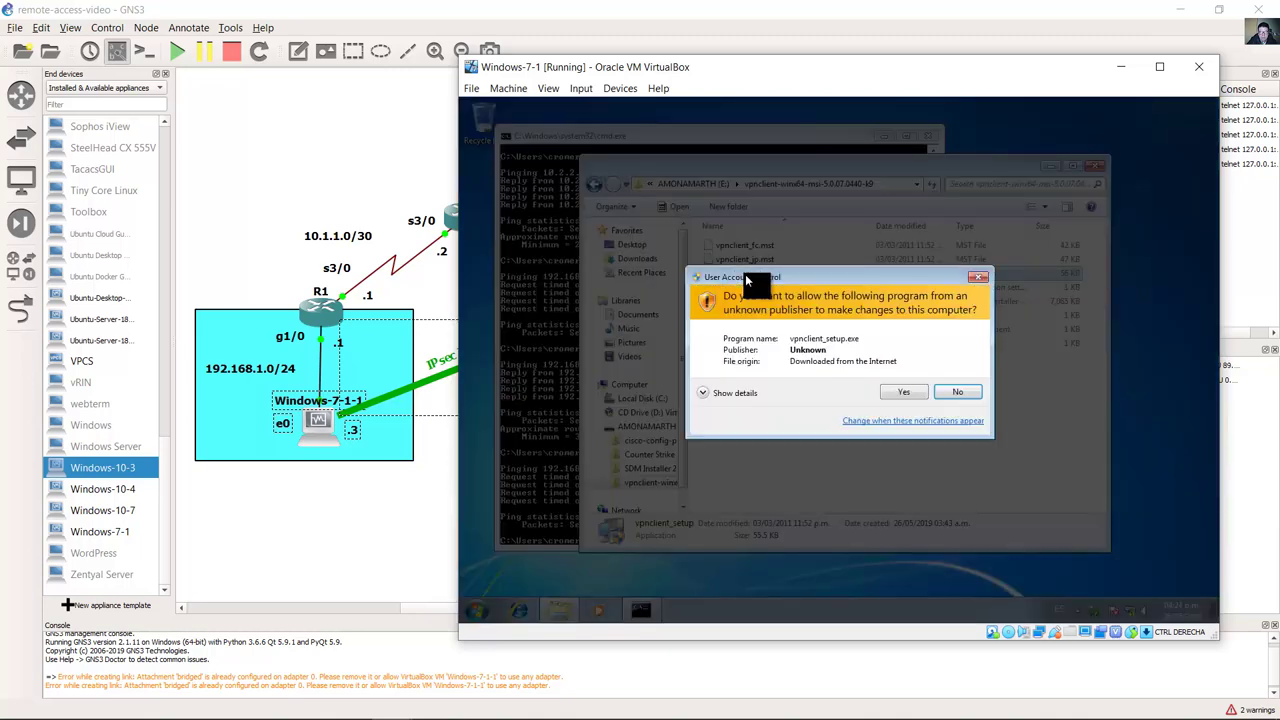
Step: Install the VPN Client in English to the default folder, then close the installer folder
{"action": "left_click", "coordinate": [906, 392]}
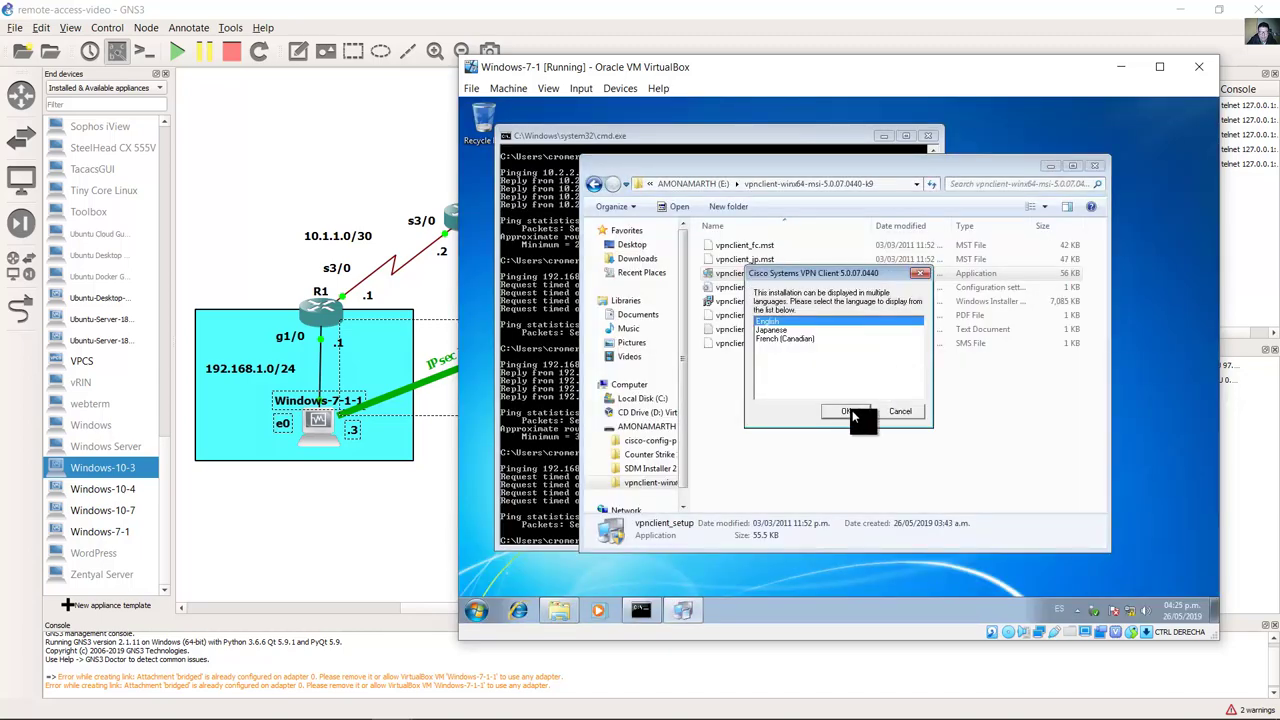
{"action": "left_click", "coordinate": [848, 411]}
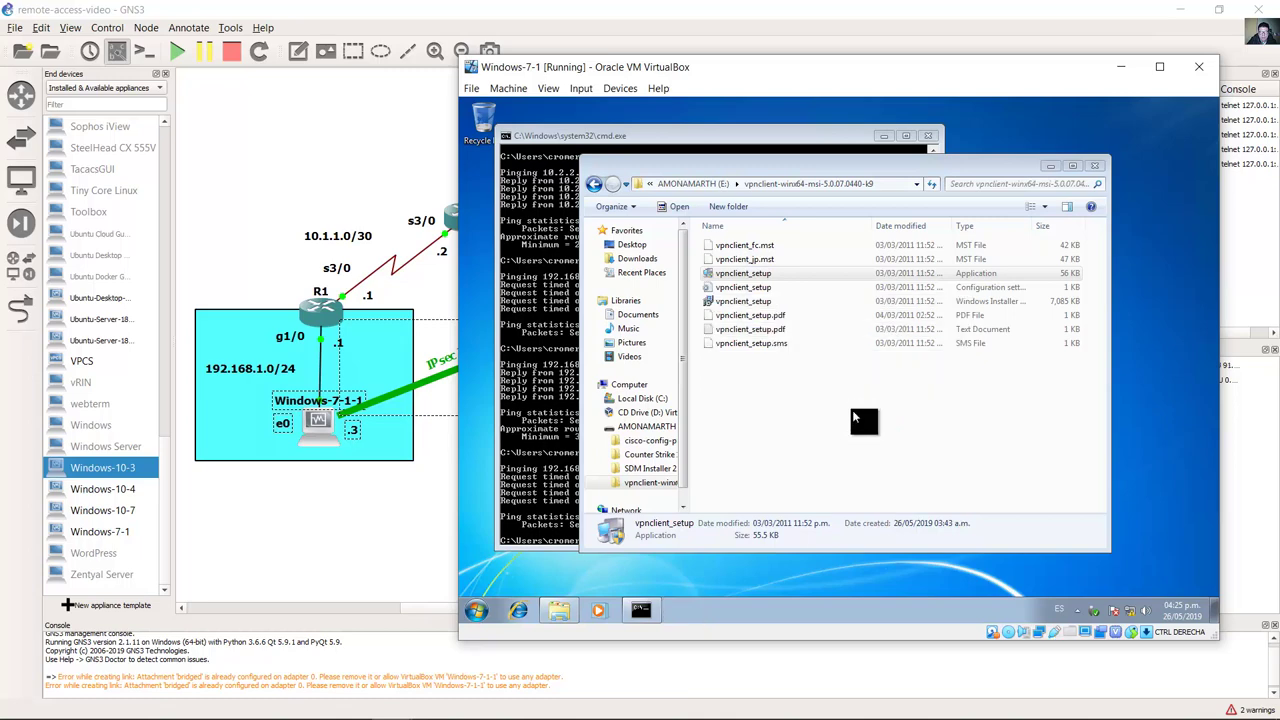
{"action": "left_click", "coordinate": [904, 458]}
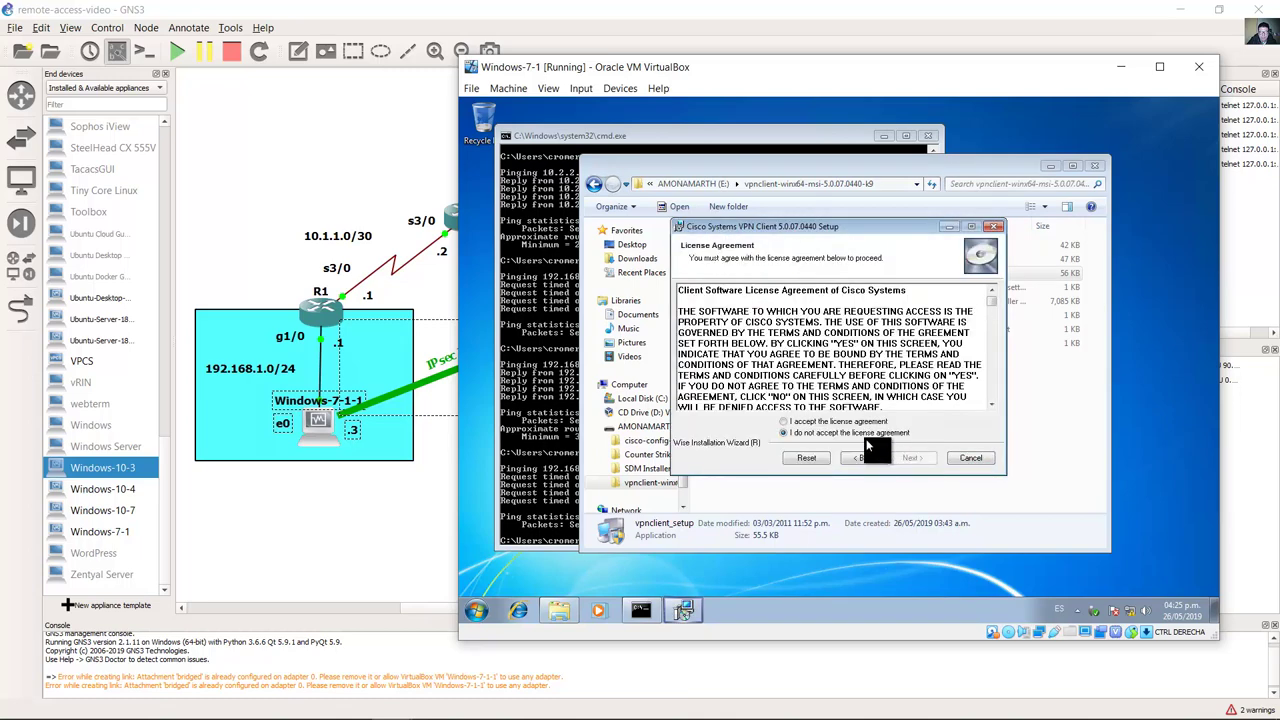
{"action": "left_click", "coordinate": [850, 432]}
{"action": "left_click", "coordinate": [905, 456]}
{"action": "left_click", "coordinate": [910, 457]}
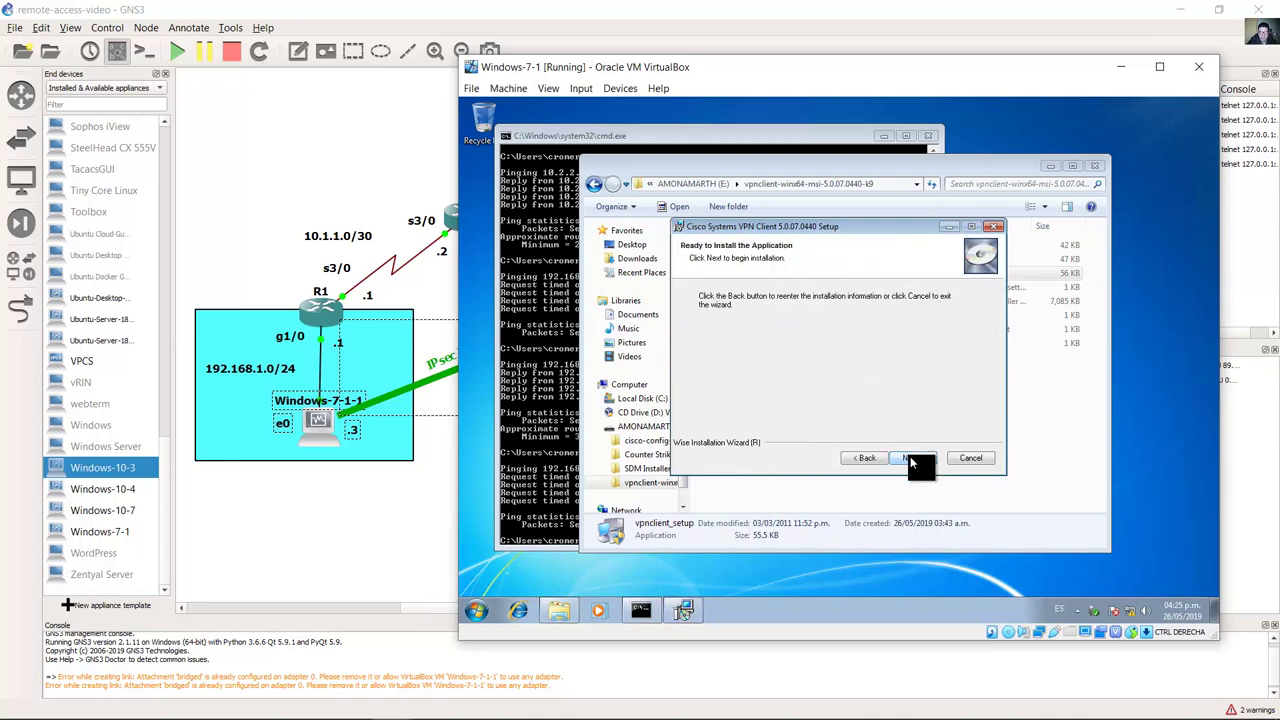
{"action": "left_click", "coordinate": [910, 457]}
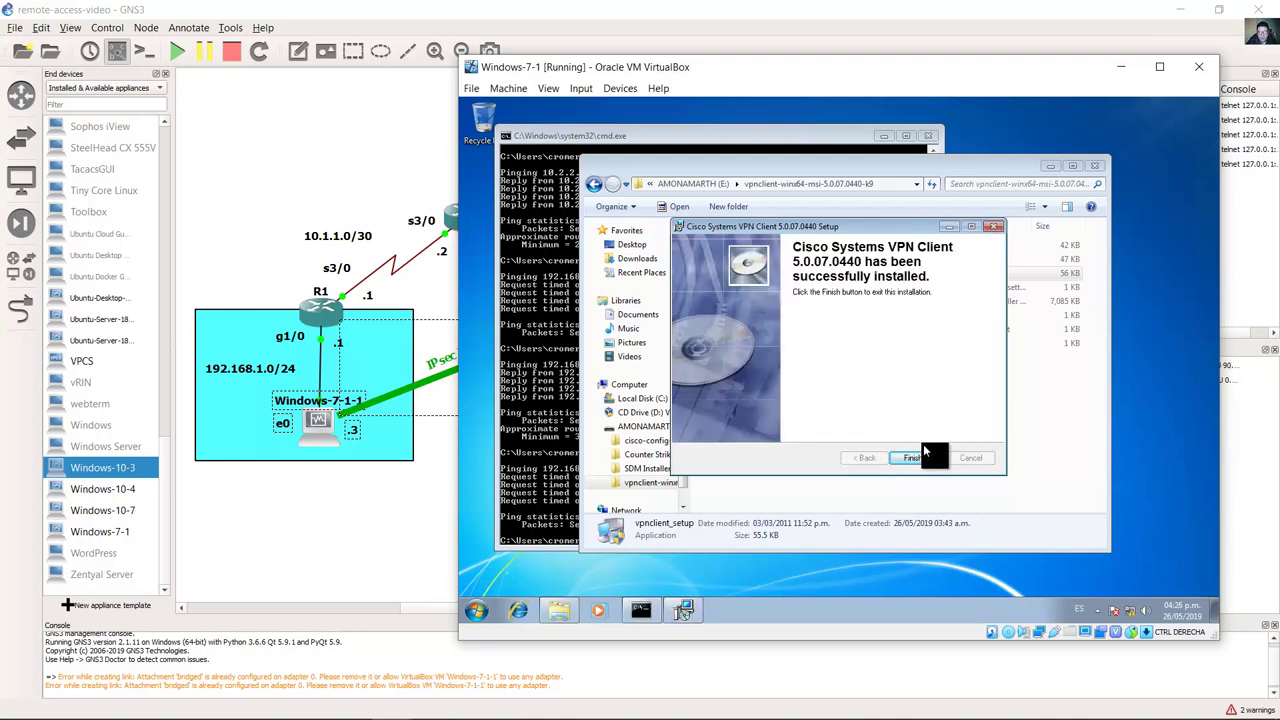
{"action": "left_click", "coordinate": [913, 458]}
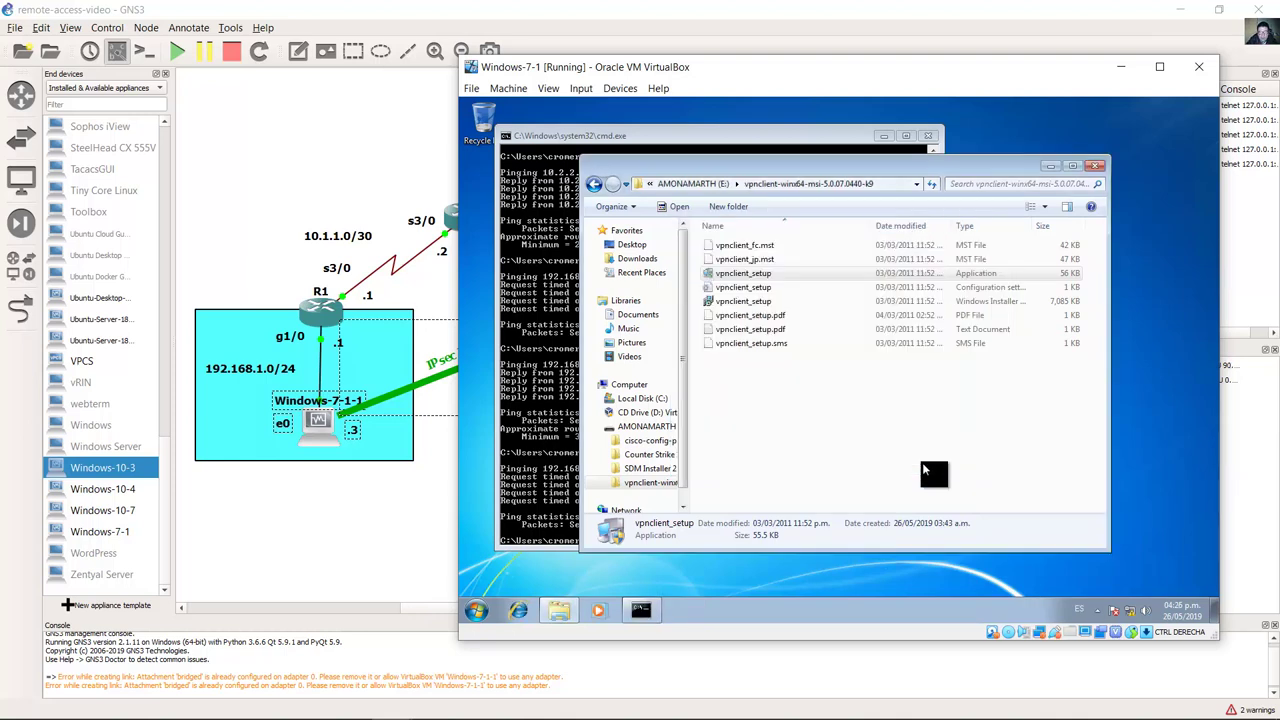
{"action": "left_click", "coordinate": [1096, 166]}
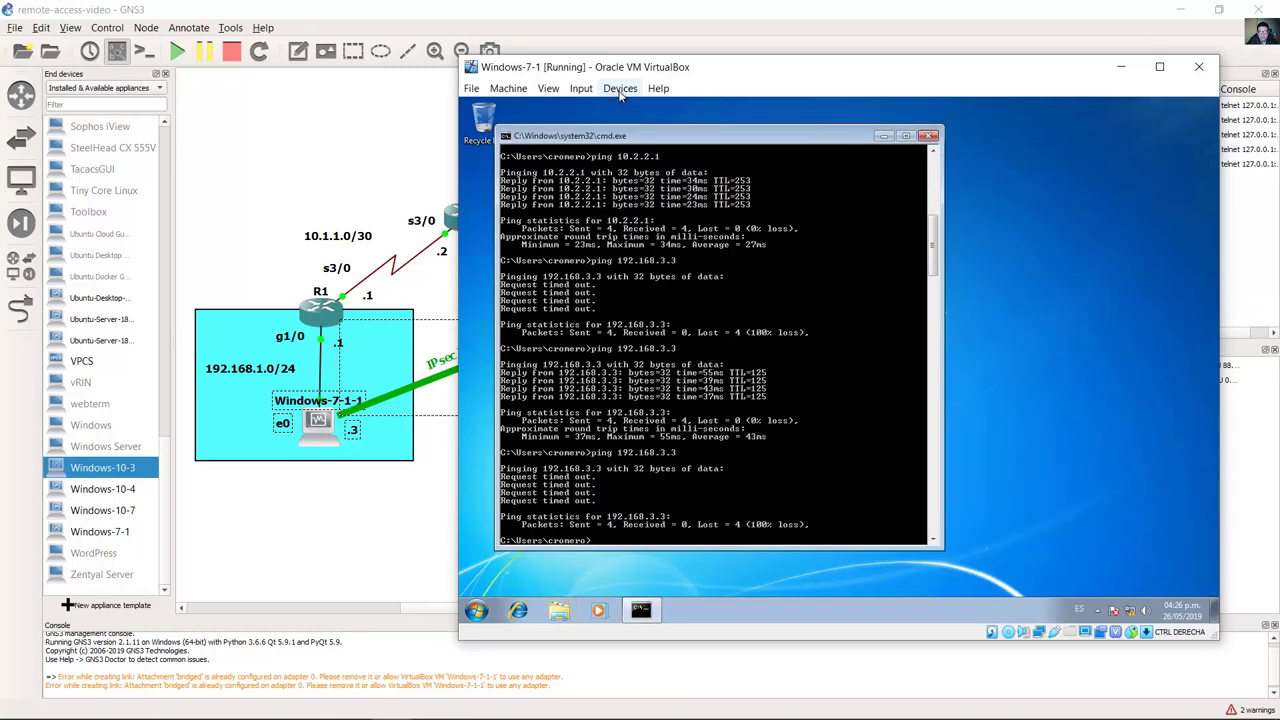
Step: Create a desktop shortcut for VPN Client from All Programs > Cisco Systems VPN Client
{"action": "left_click_drag", "start_coordinate": [633, 135], "coordinate": [707, 131]}
{"action": "left_click", "coordinate": [479, 612]}
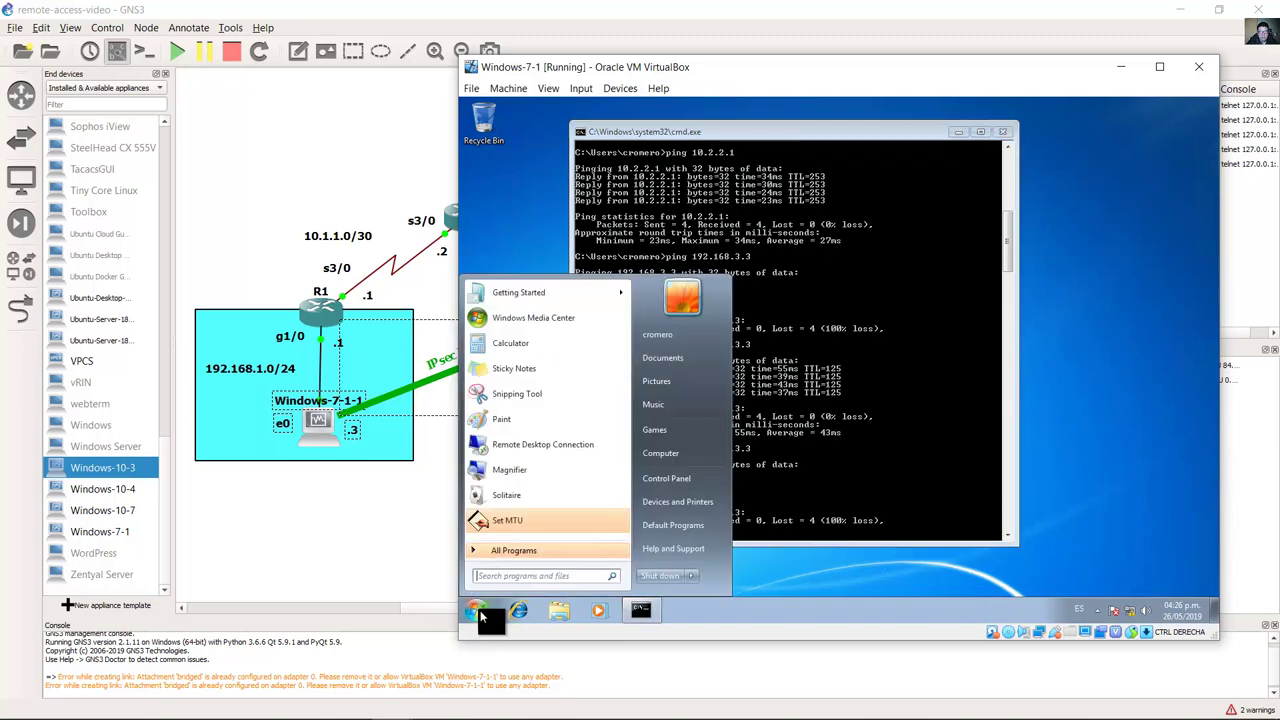
{"action": "left_click", "coordinate": [512, 549]}
{"action": "left_click", "coordinate": [536, 426]}
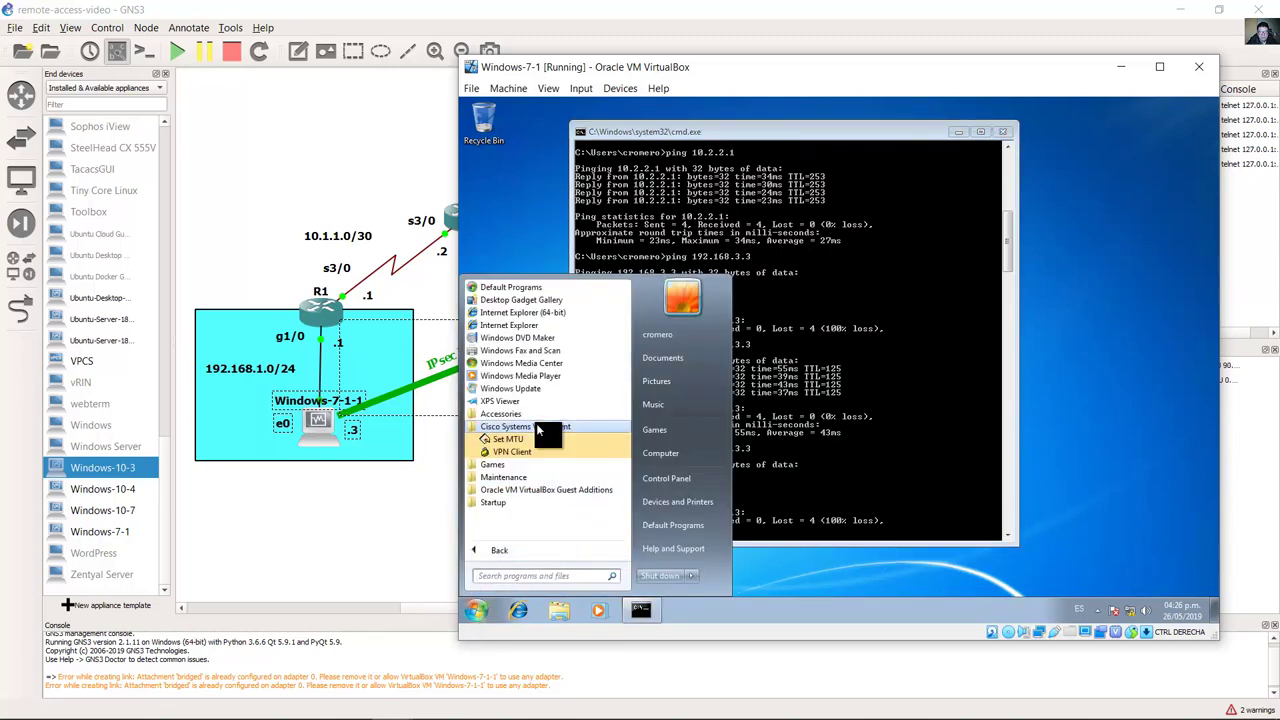
{"action": "right_click", "coordinate": [516, 452]}
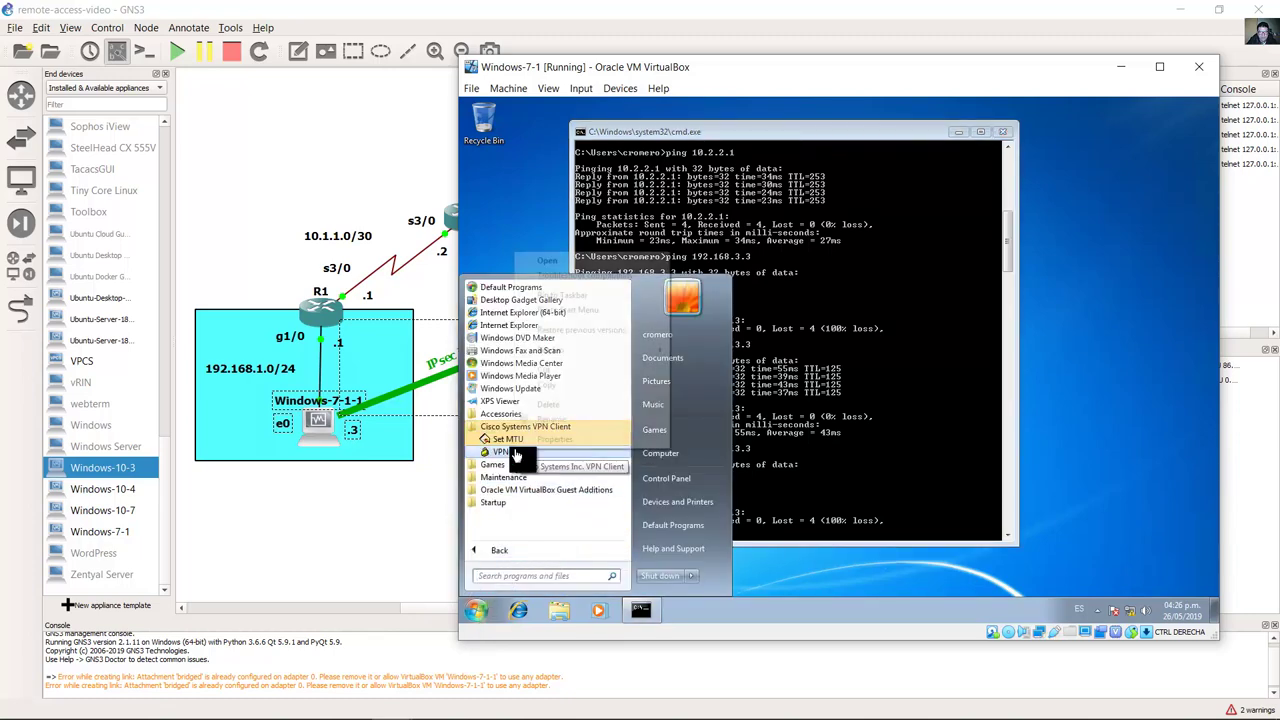
{"action": "mouse_move", "coordinate": [610, 350]}
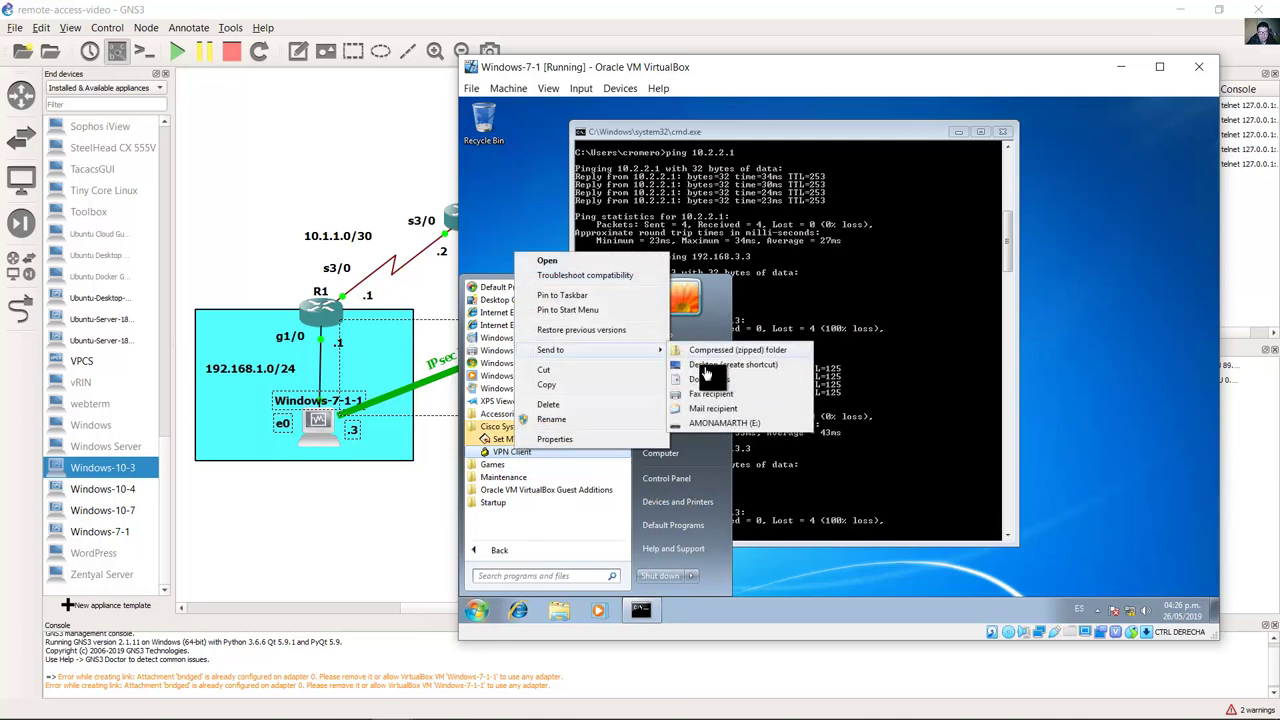
{"action": "left_click", "coordinate": [714, 364]}
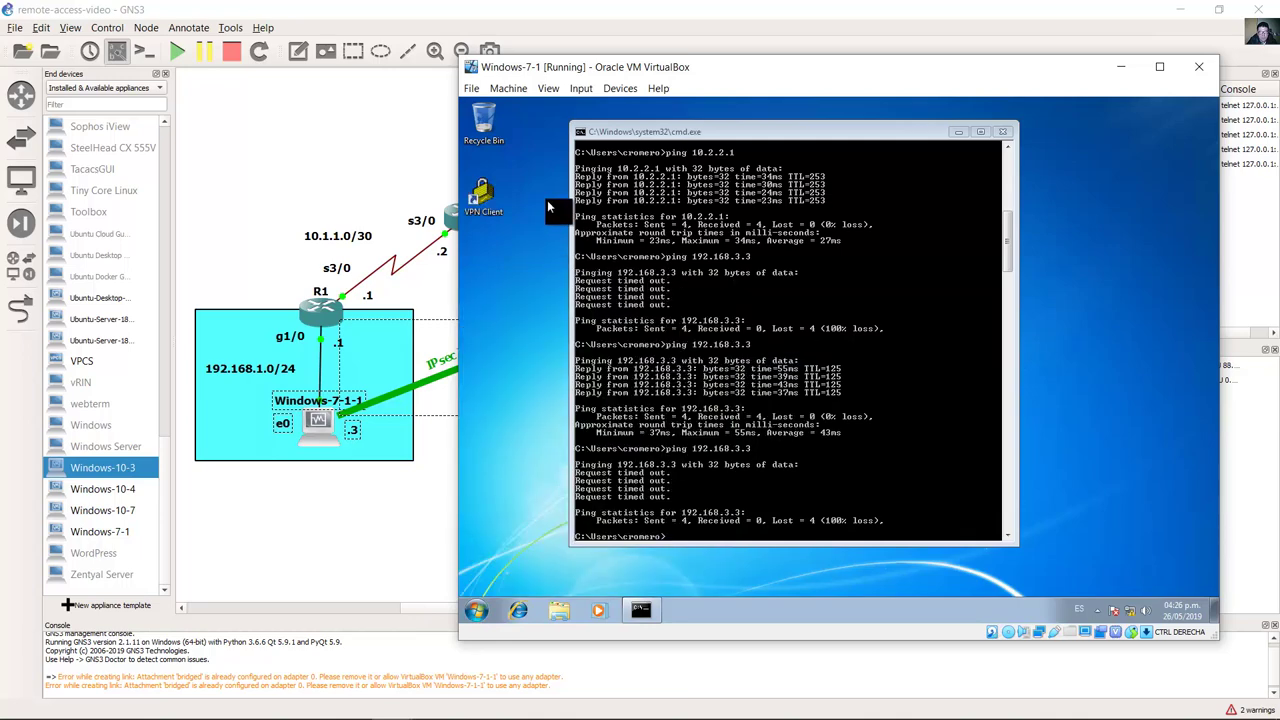
{"action": "left_click", "coordinate": [925, 163]}
{"action": "left_click_drag", "start_coordinate": [910, 133], "coordinate": [954, 133]}
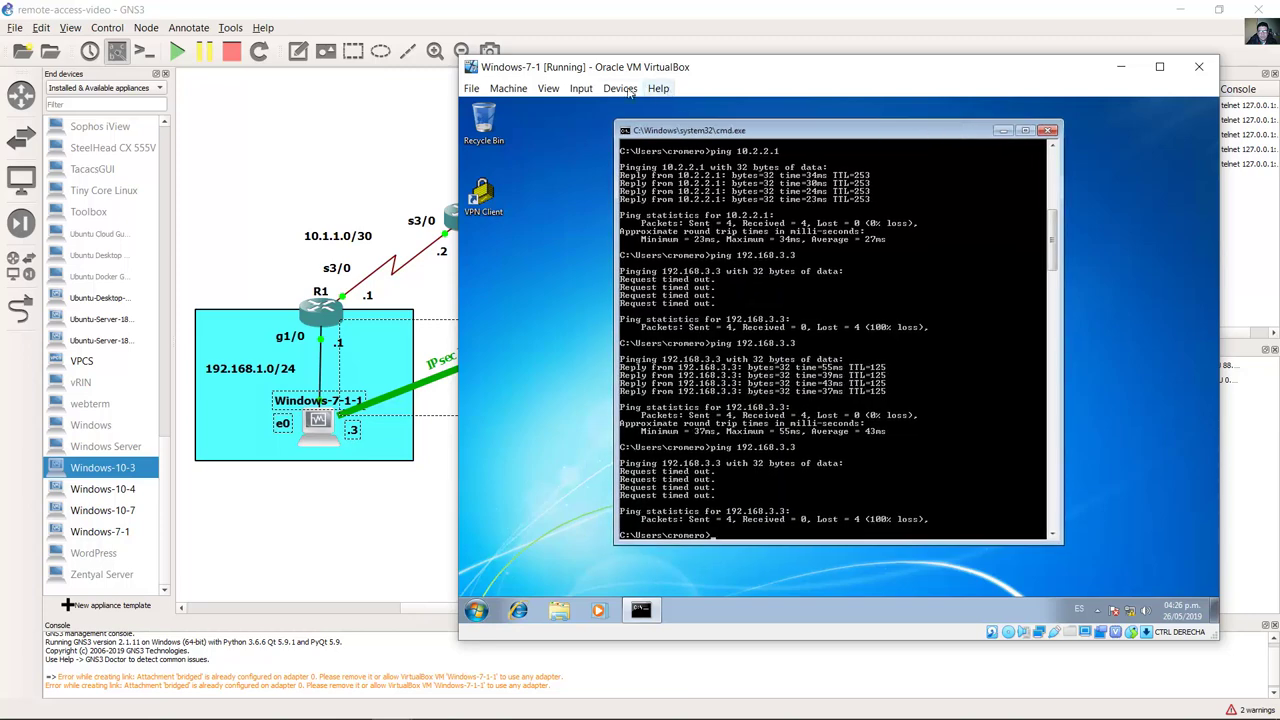
Step: Launch the Cisco VPN Client from its new desktop shortcut
{"action": "left_click", "coordinate": [620, 88]}
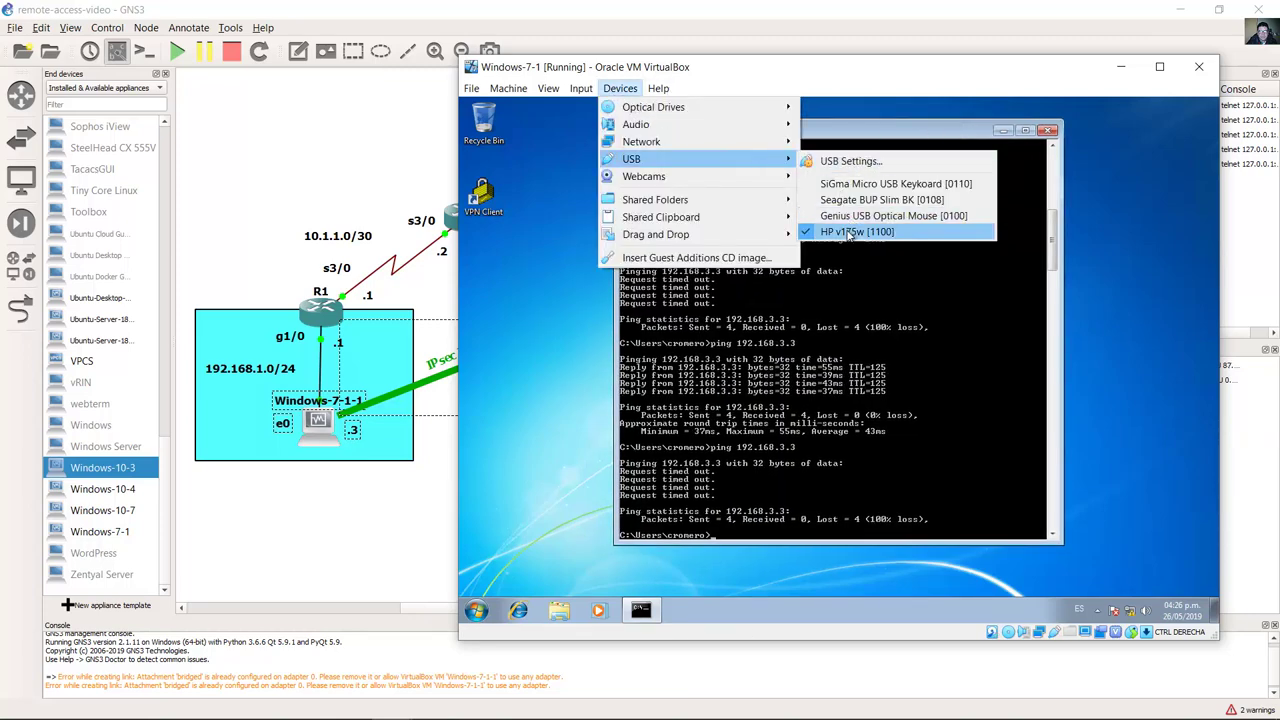
{"action": "left_click", "coordinate": [590, 241]}
{"action": "left_click", "coordinate": [537, 257]}
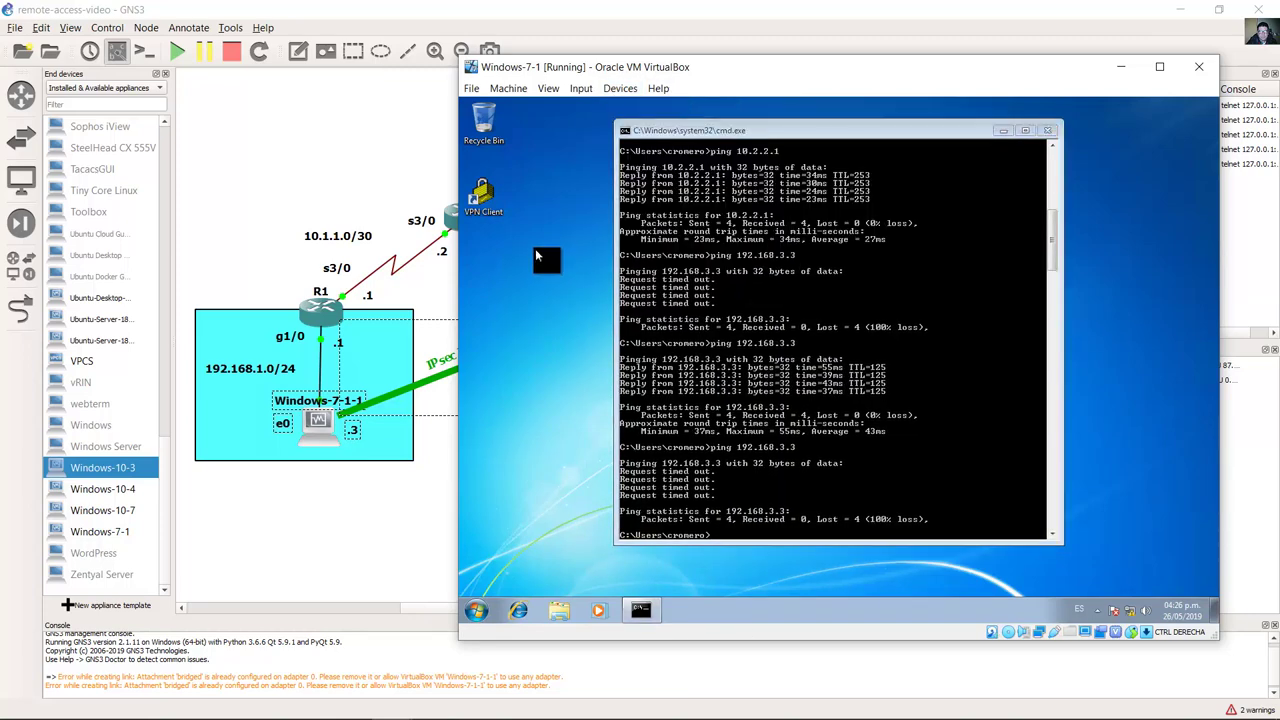
{"action": "double_click", "coordinate": [481, 192]}
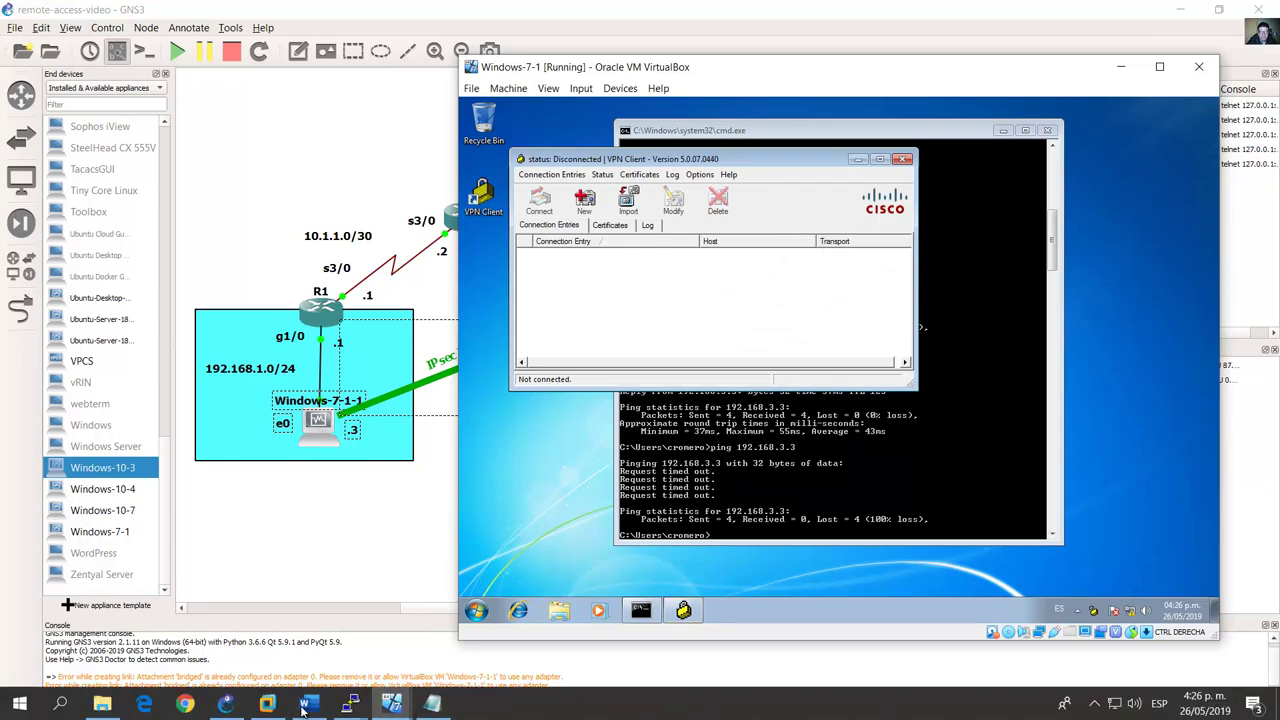
Step: Look up the Connection Entries > New instruction in the lab guide and check the VPN Client's Connection Entries menu
{"action": "left_click", "coordinate": [309, 704]}
{"action": "scroll", "coordinate": [487, 462], "scroll_direction": "down", "scroll_amount": 5}
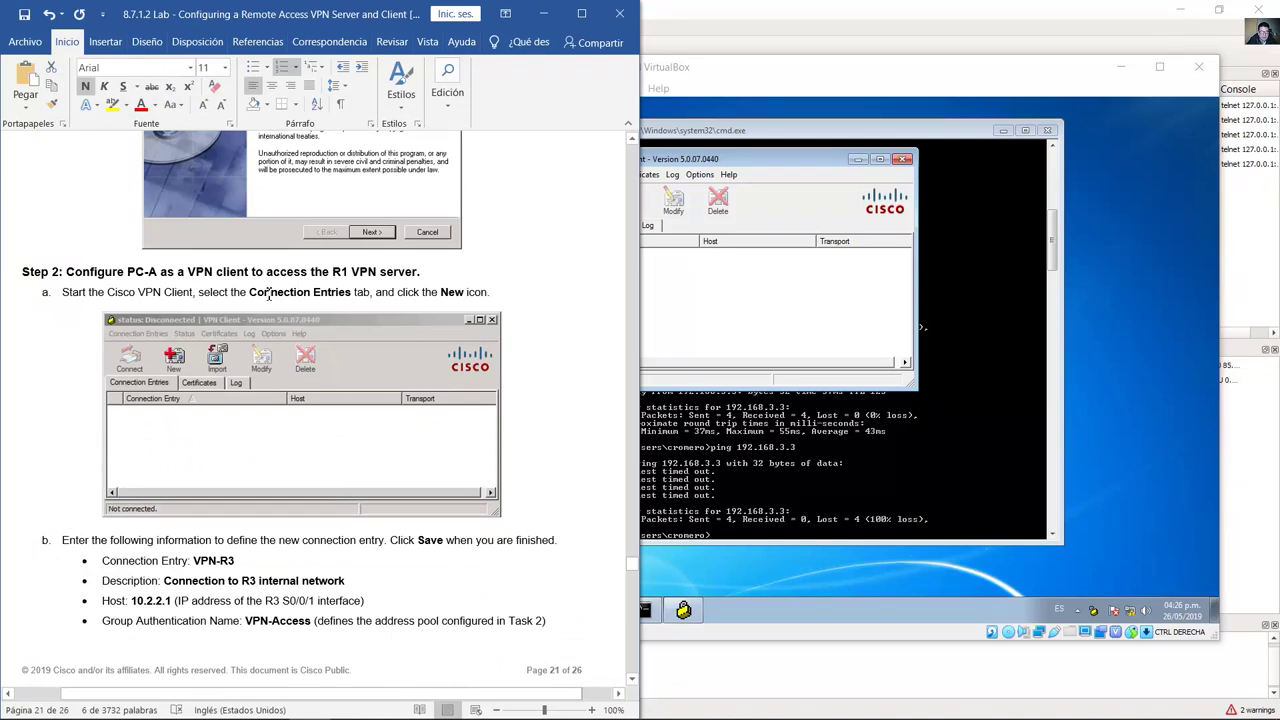
{"action": "left_click_drag", "start_coordinate": [231, 292], "coordinate": [352, 292]}
{"action": "left_click_drag", "start_coordinate": [434, 293], "coordinate": [465, 293]}
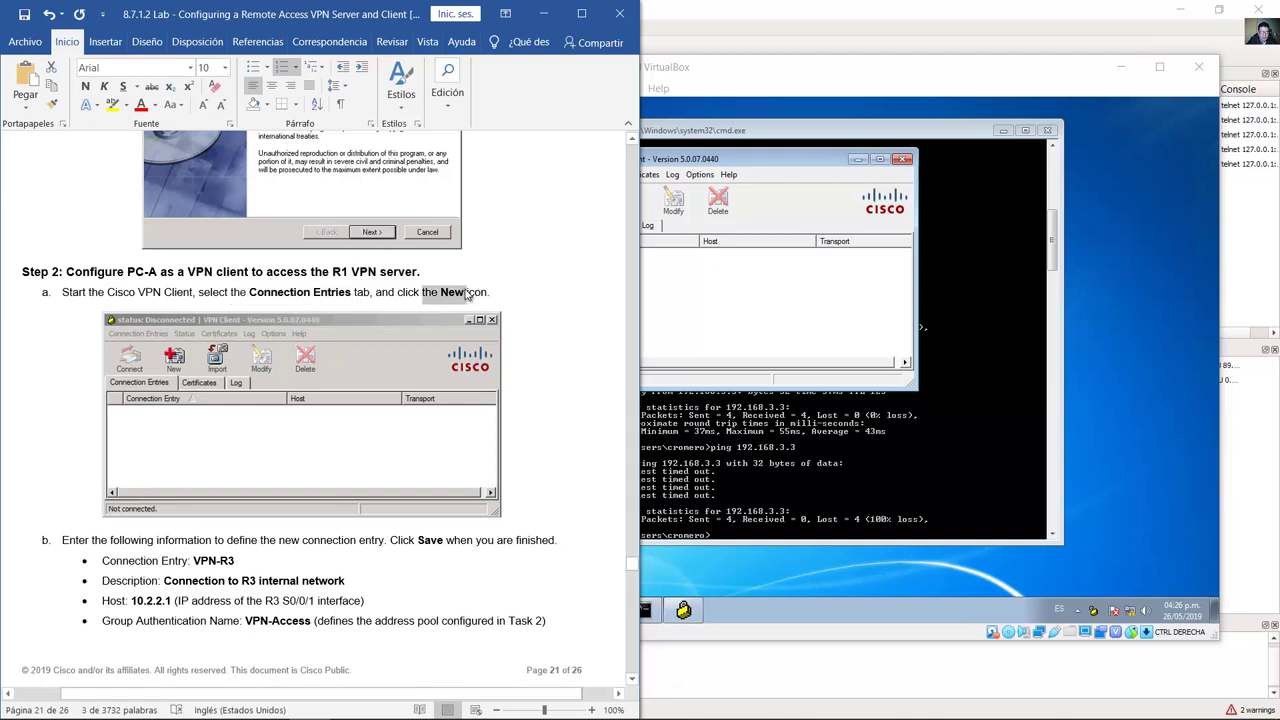
{"action": "left_click", "coordinate": [705, 185]}
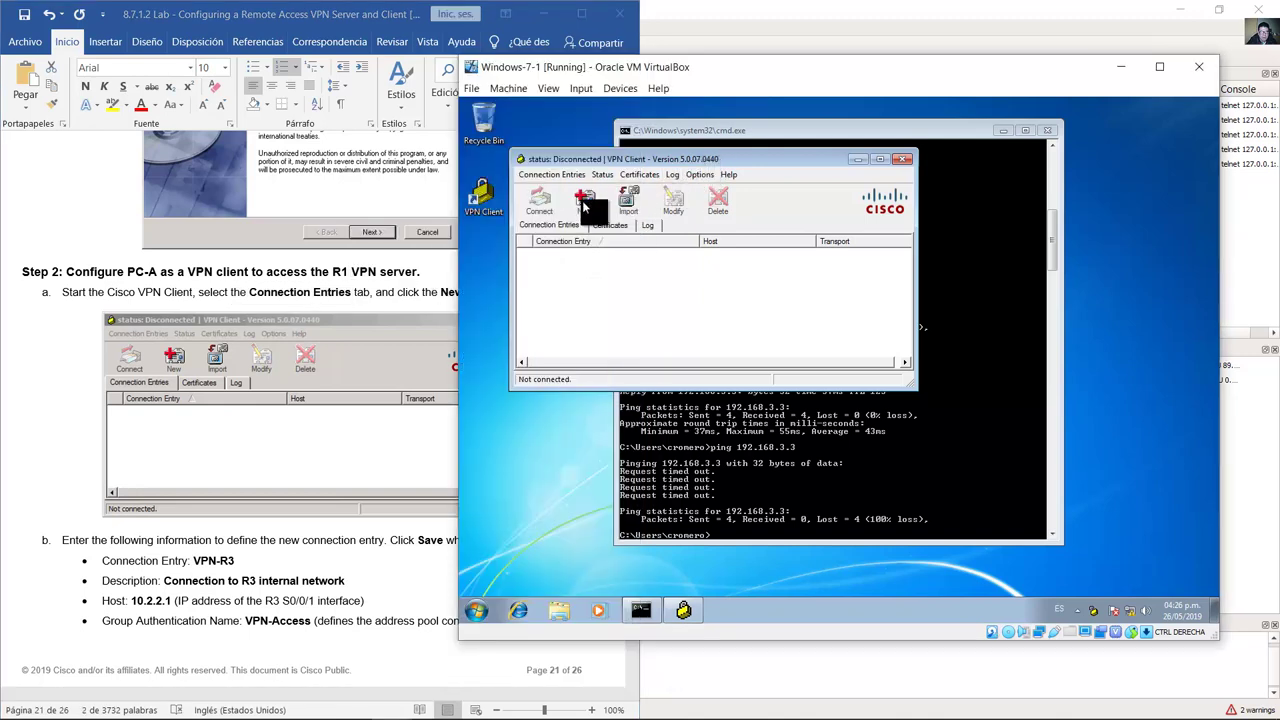
{"action": "left_click", "coordinate": [556, 175]}
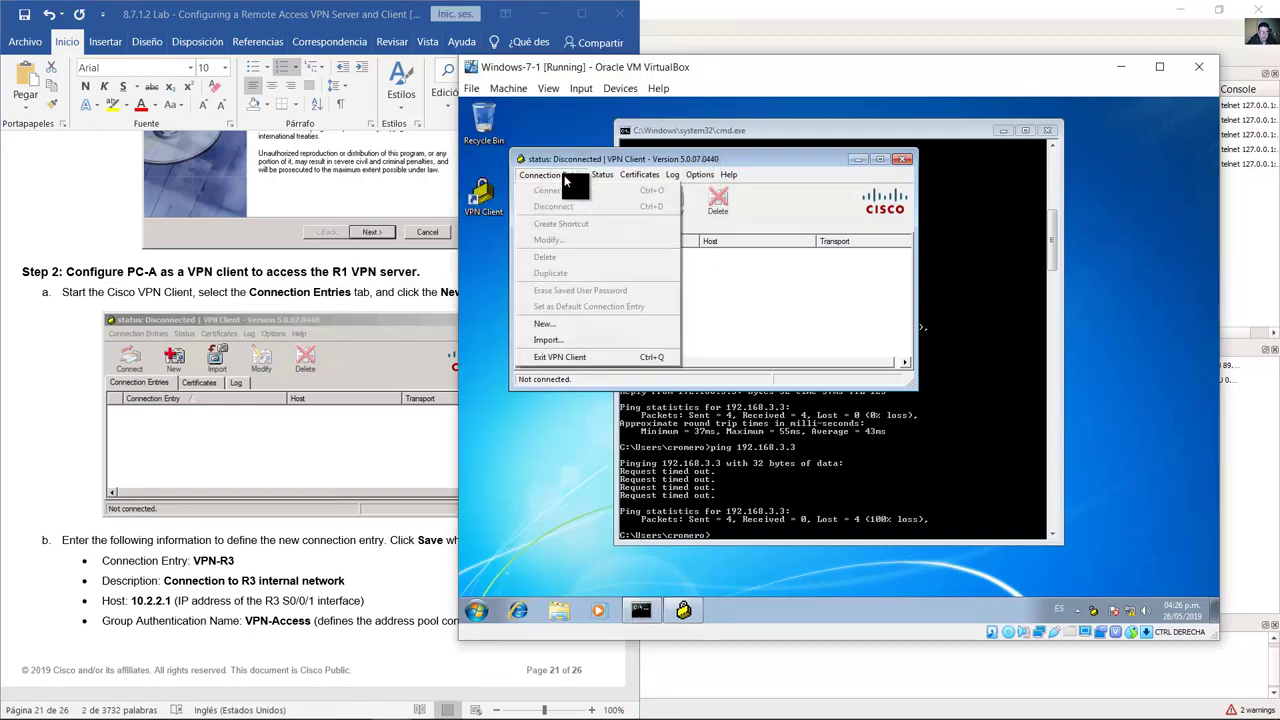
{"action": "left_click", "coordinate": [561, 324]}
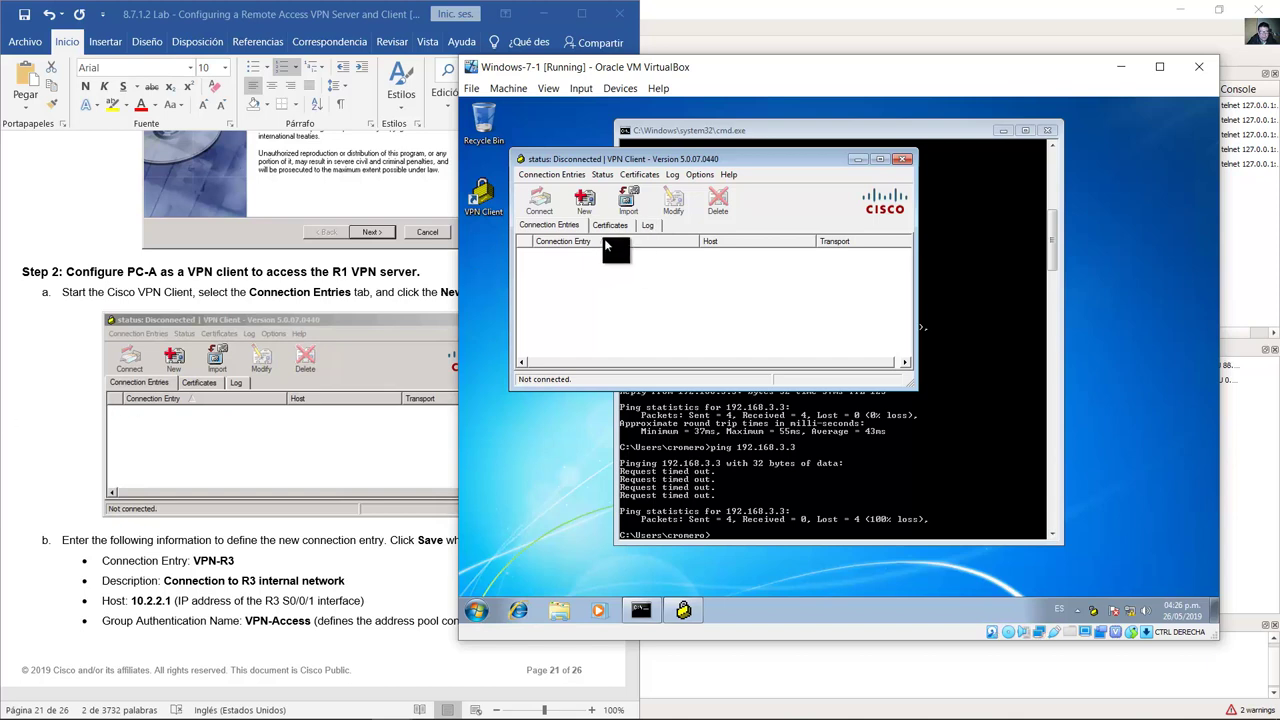
{"action": "left_click", "coordinate": [60, 427]}
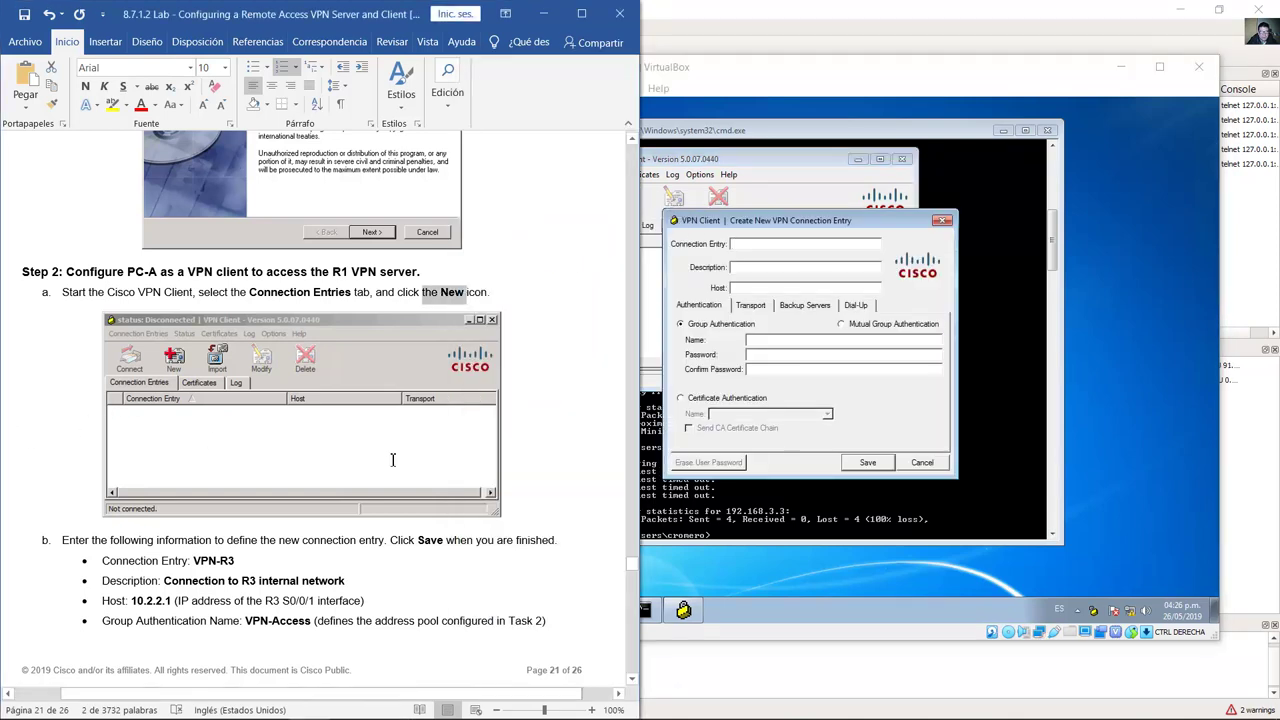
Step: Name the new connection entry VPN-R3
{"action": "scroll", "coordinate": [394, 457], "scroll_direction": "down", "scroll_amount": 8}
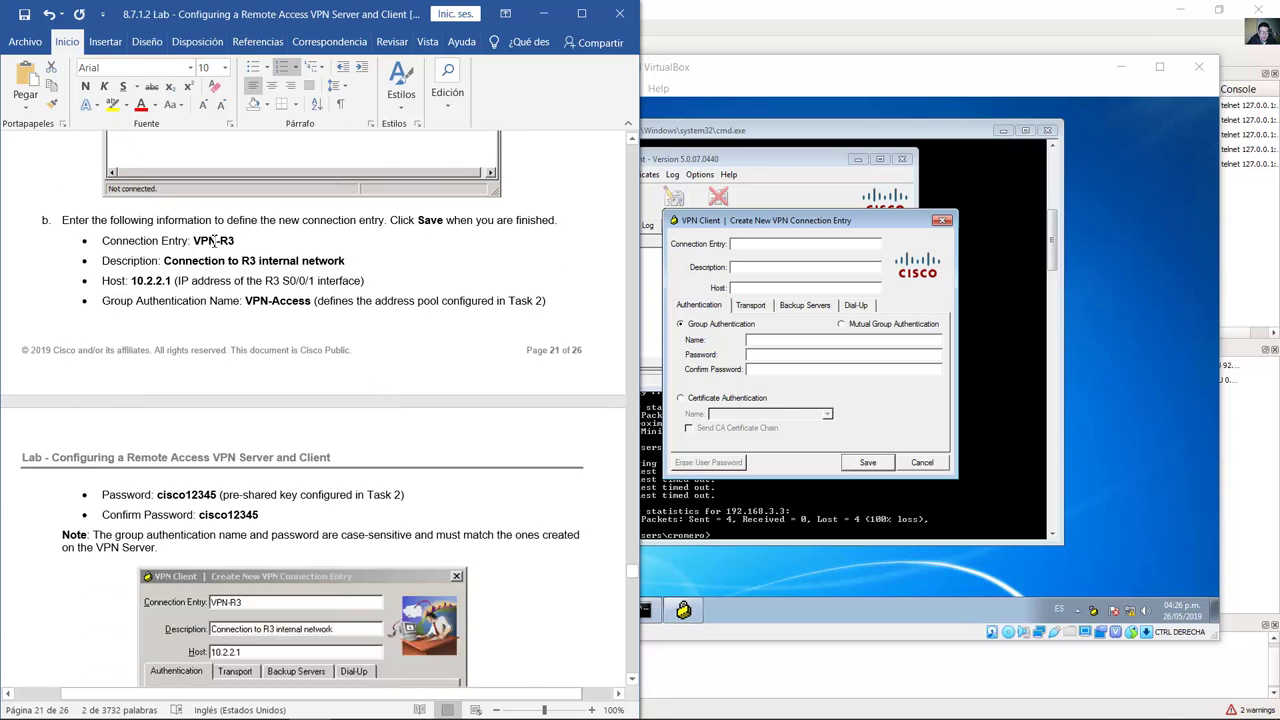
{"action": "left_click_drag", "start_coordinate": [195, 240], "coordinate": [240, 246]}
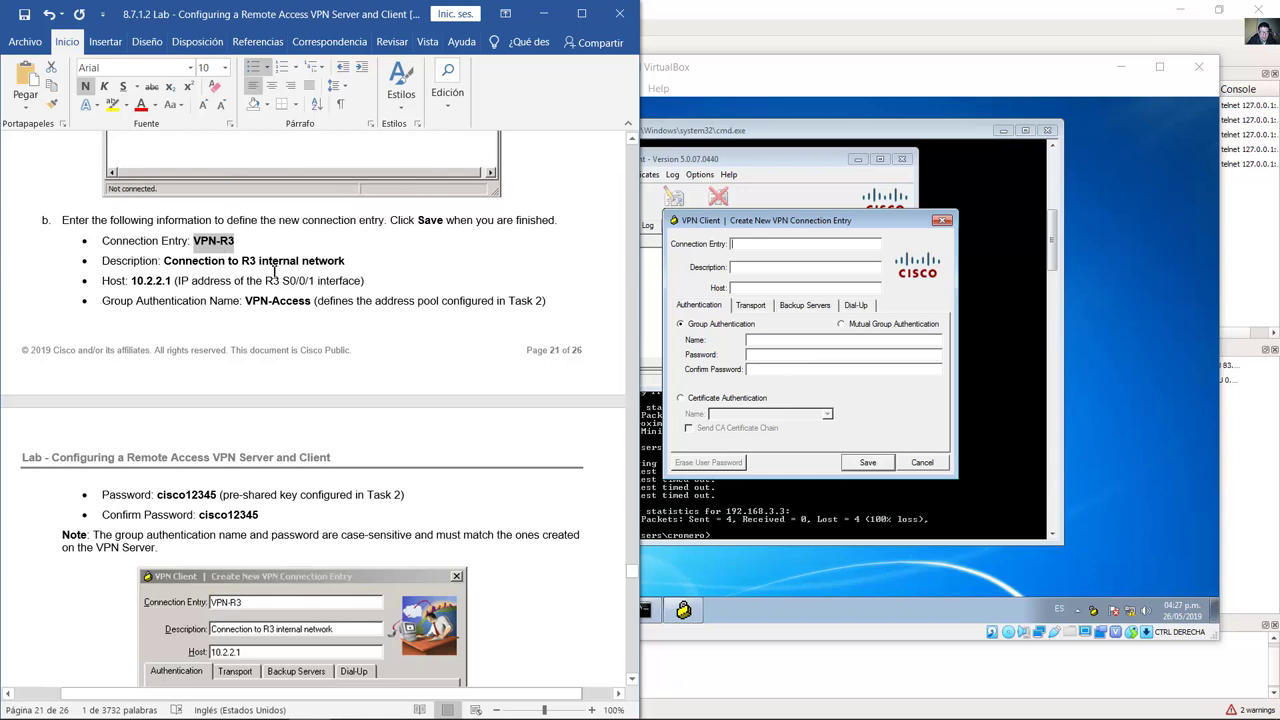
{"action": "left_click", "coordinate": [745, 244]}
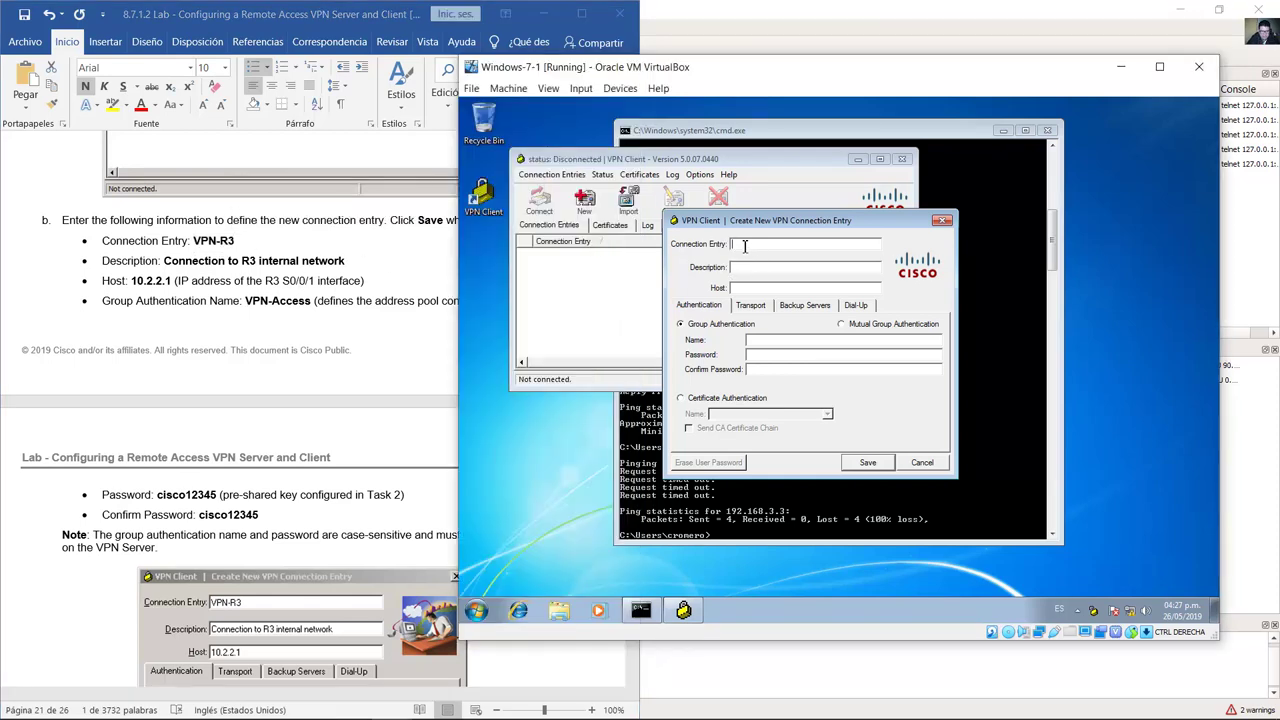
{"action": "type", "text": "VPN-R3"}
Step: Give the entry the description 'Go to R3 Internal Network'
{"action": "left_click", "coordinate": [278, 260]}
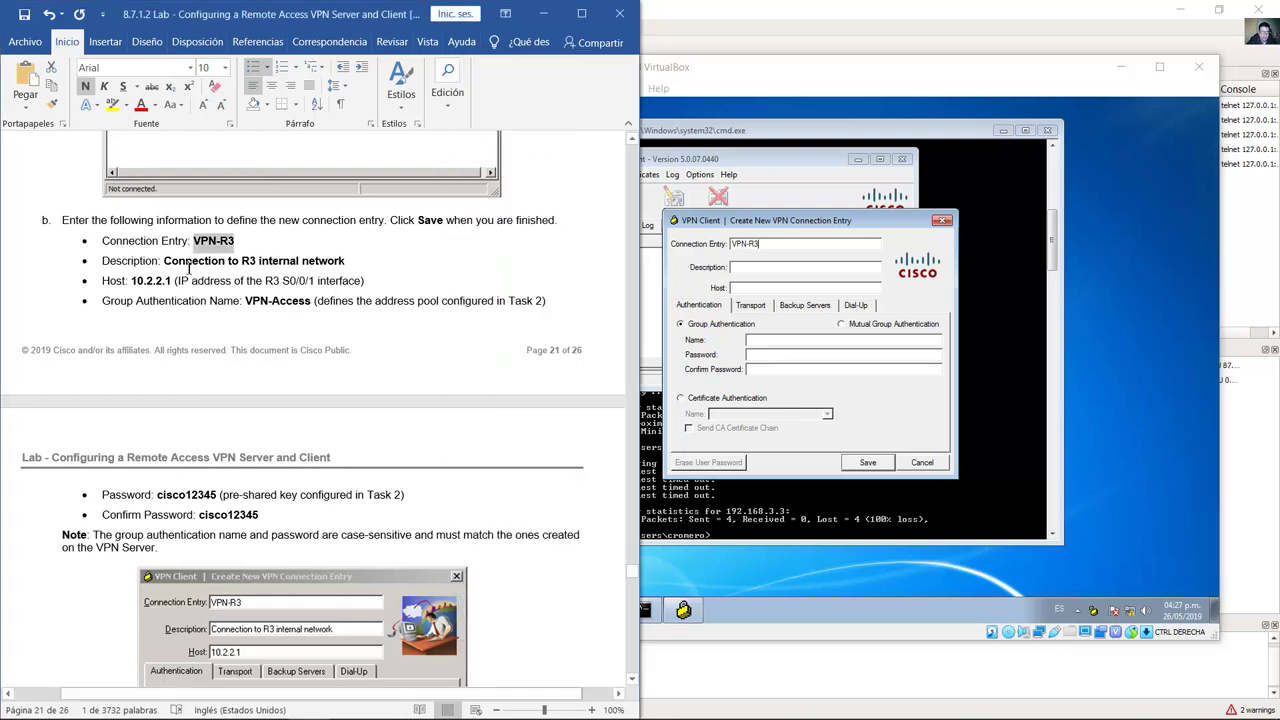
{"action": "left_click", "coordinate": [750, 273]}
{"action": "left_click", "coordinate": [750, 273]}
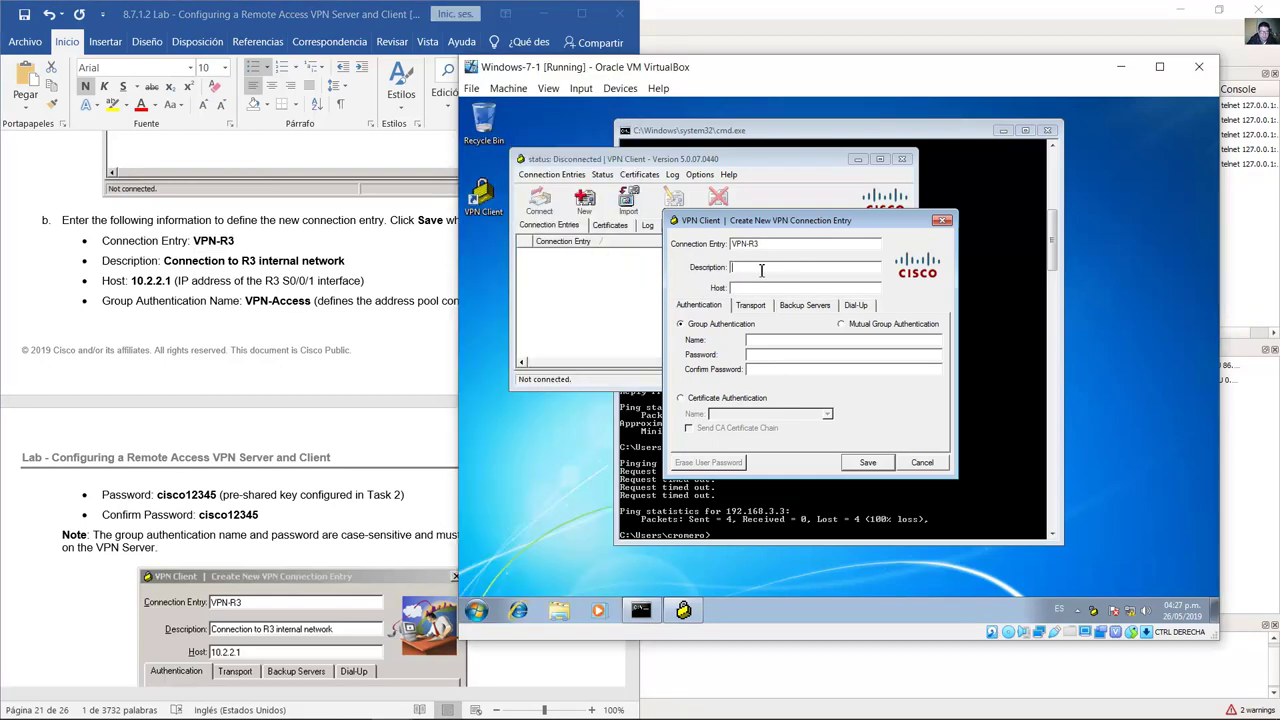
{"action": "type", "text": "R3 internal Network"}
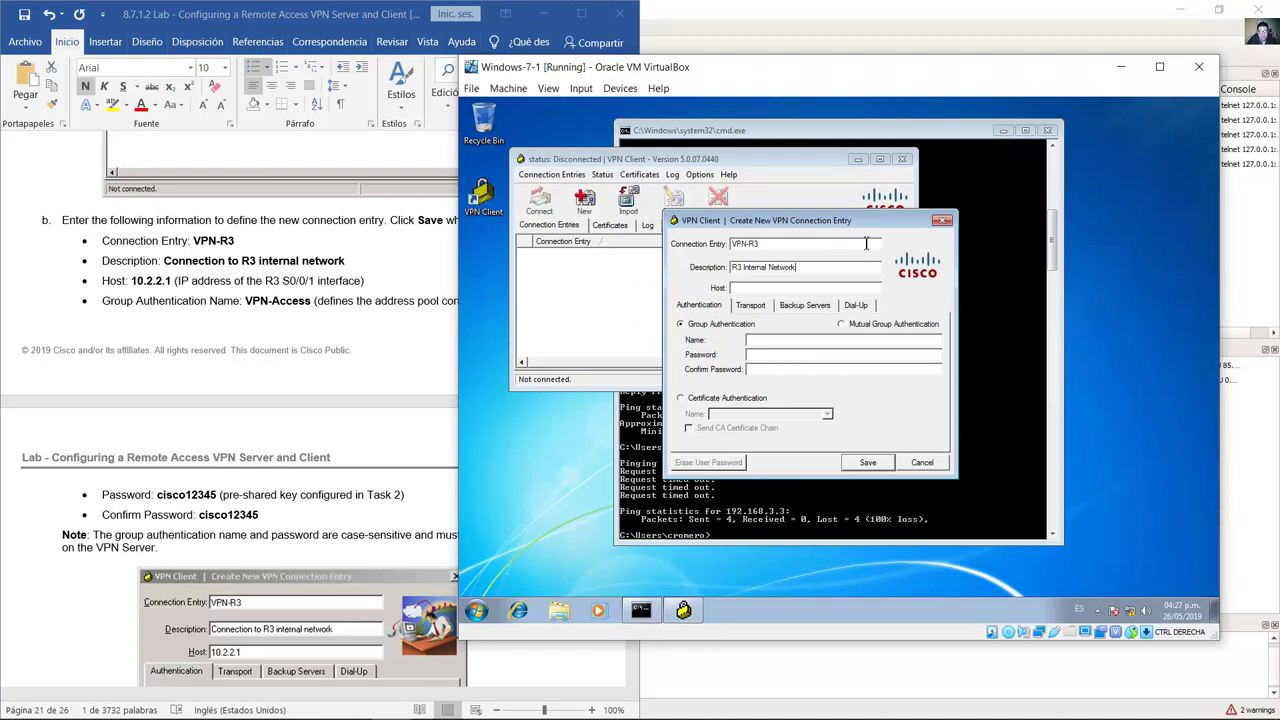
{"action": "left_click", "coordinate": [735, 267]}
{"action": "type", "text": "Go to"}
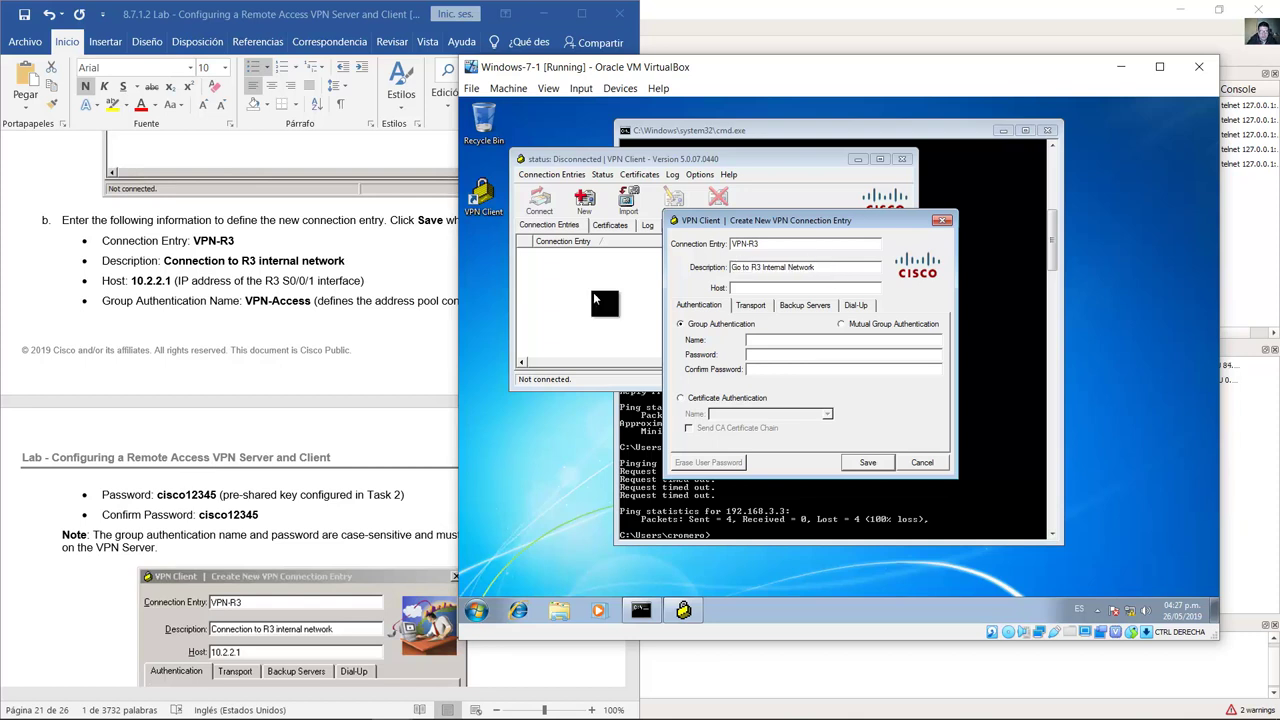
Step: Look up host 10.2.2.1, nudge GNS3's 10.2.2.0/30 and .1 labels, then return to the Windows-7-1 VM
{"action": "left_click", "coordinate": [158, 289]}
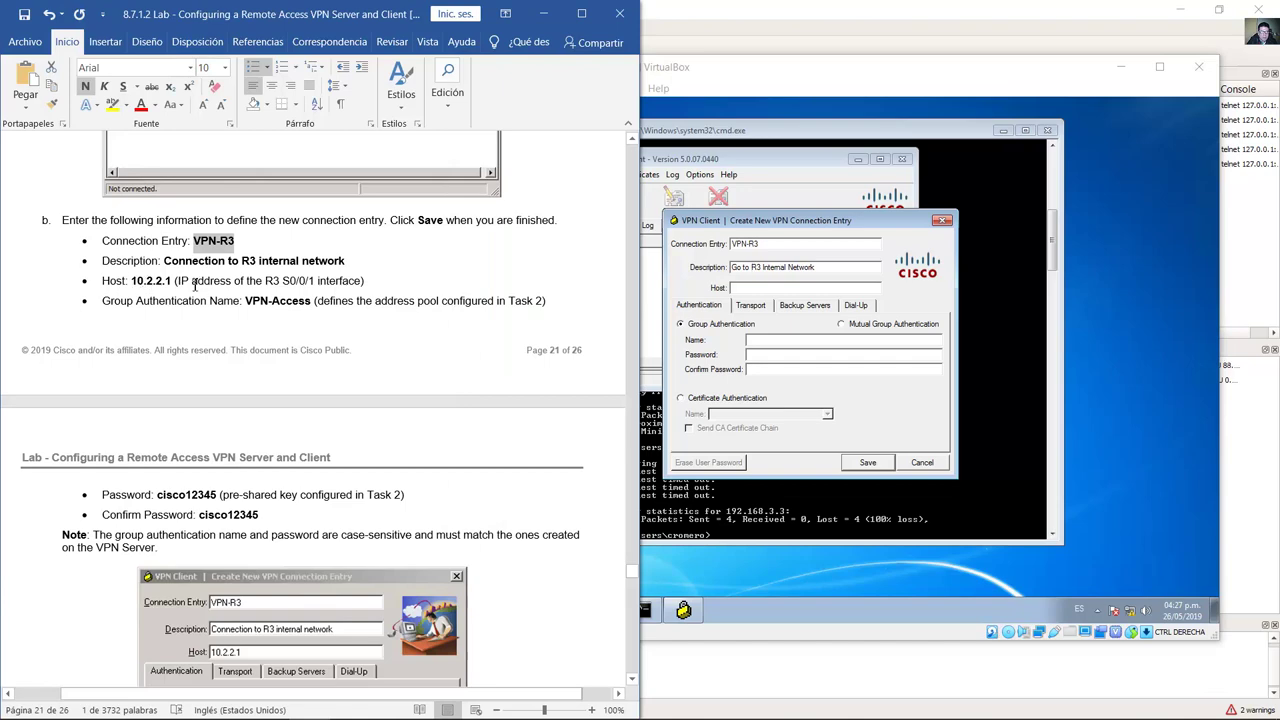
{"action": "double_click", "coordinate": [150, 281]}
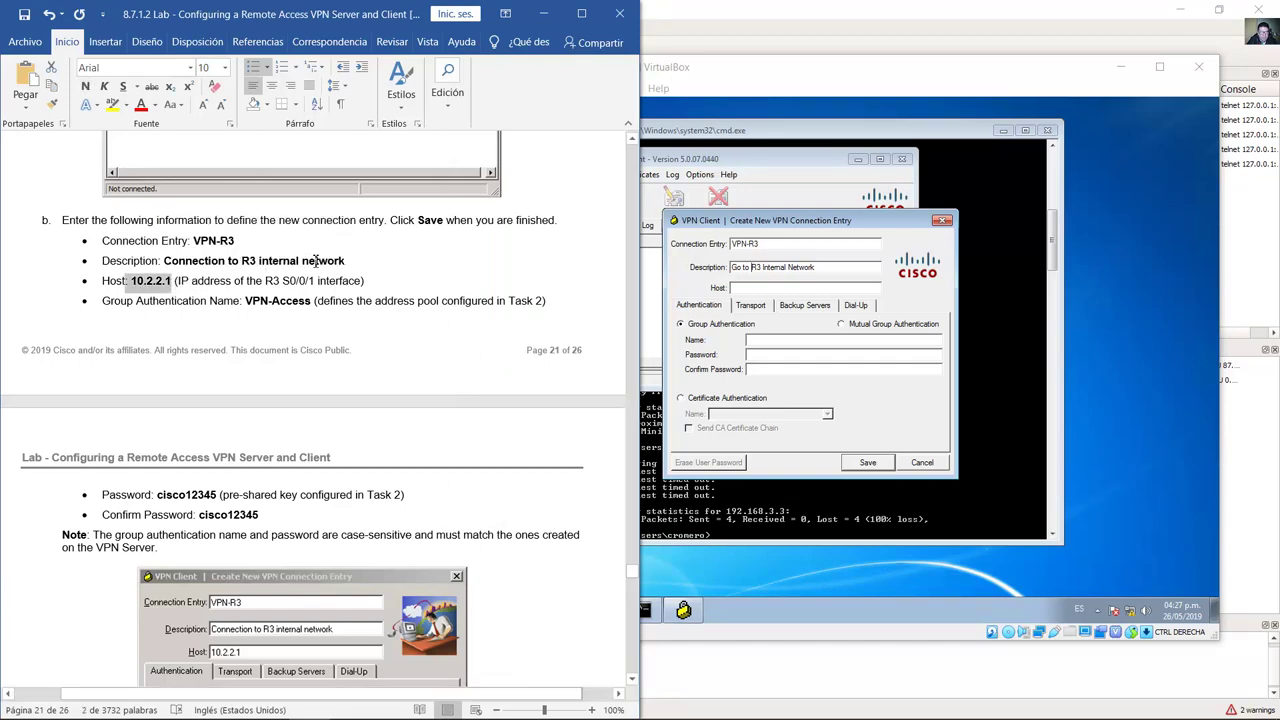
{"action": "left_click", "coordinate": [704, 15]}
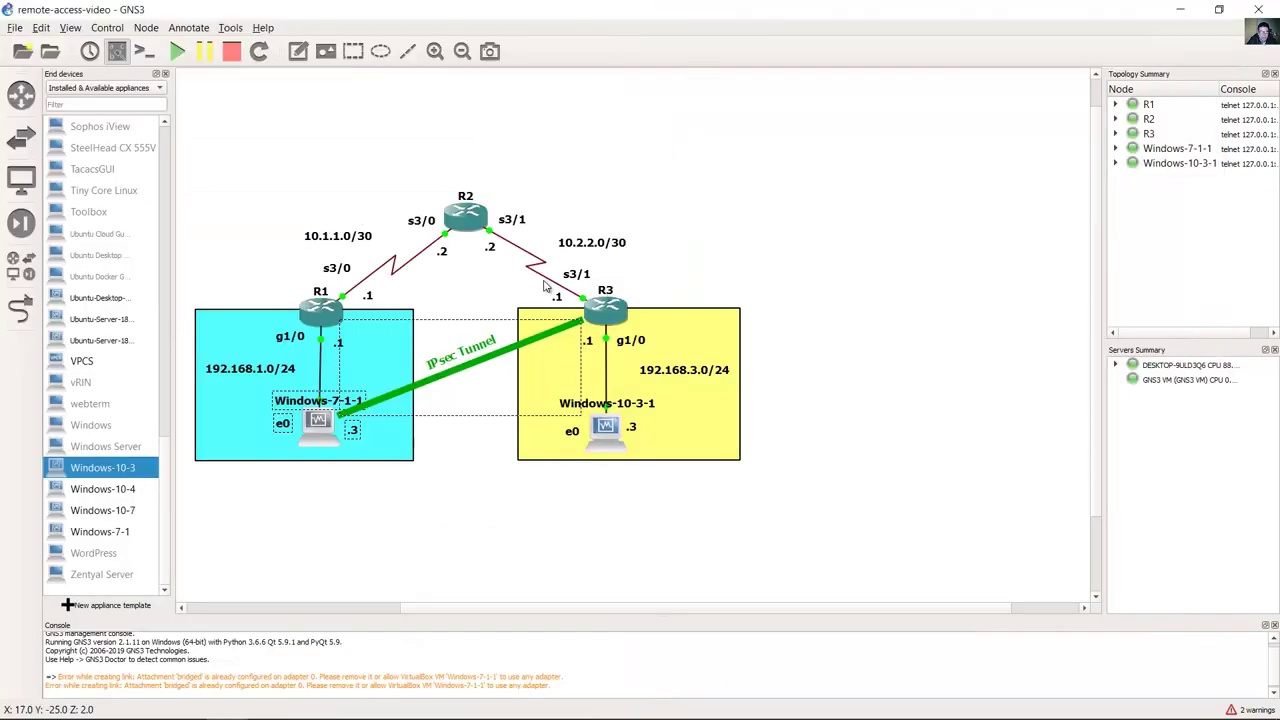
{"action": "left_click", "coordinate": [582, 276]}
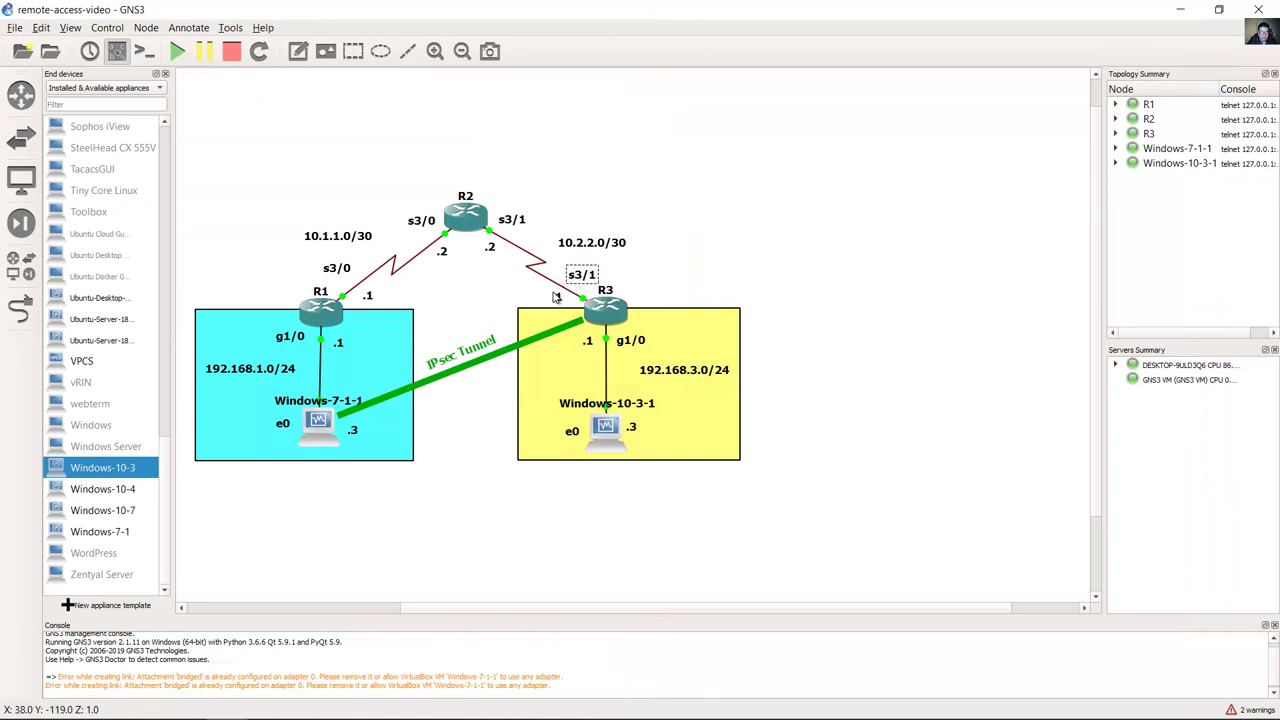
{"action": "left_click_drag", "start_coordinate": [571, 251], "coordinate": [565, 249]}
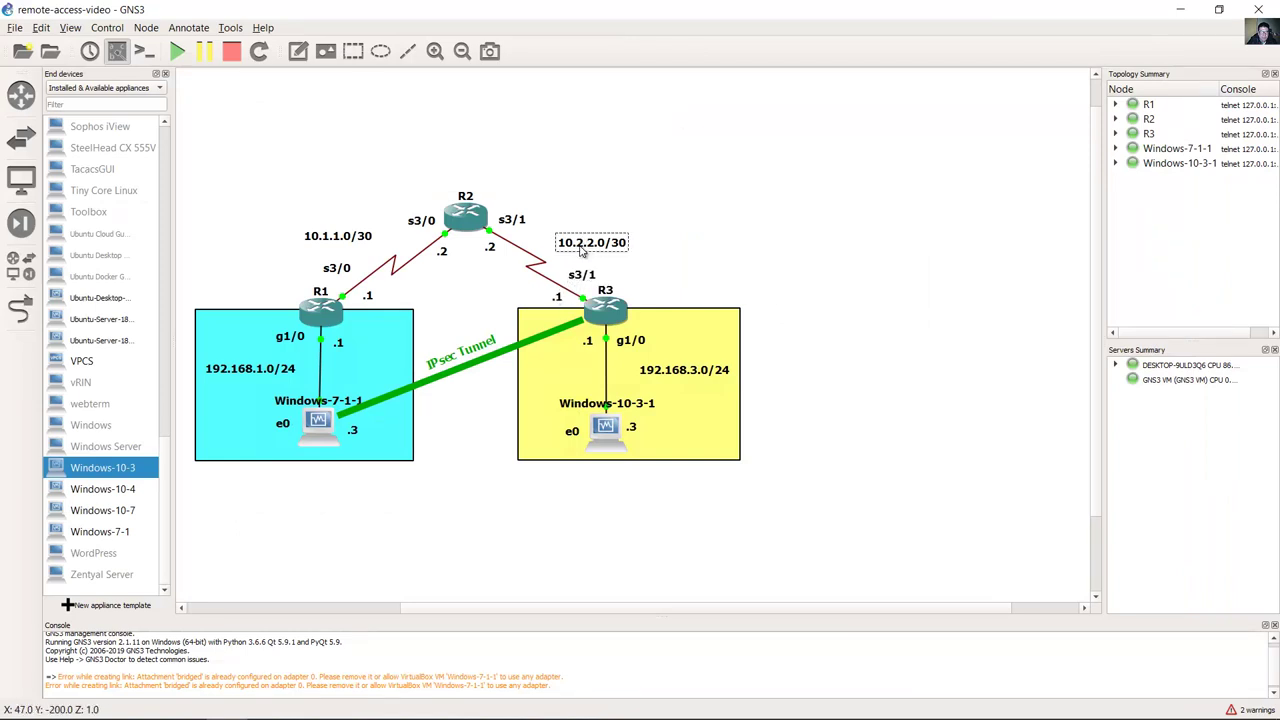
{"action": "left_click", "coordinate": [563, 297]}
{"action": "left_click_drag", "start_coordinate": [563, 297], "coordinate": [559, 295]}
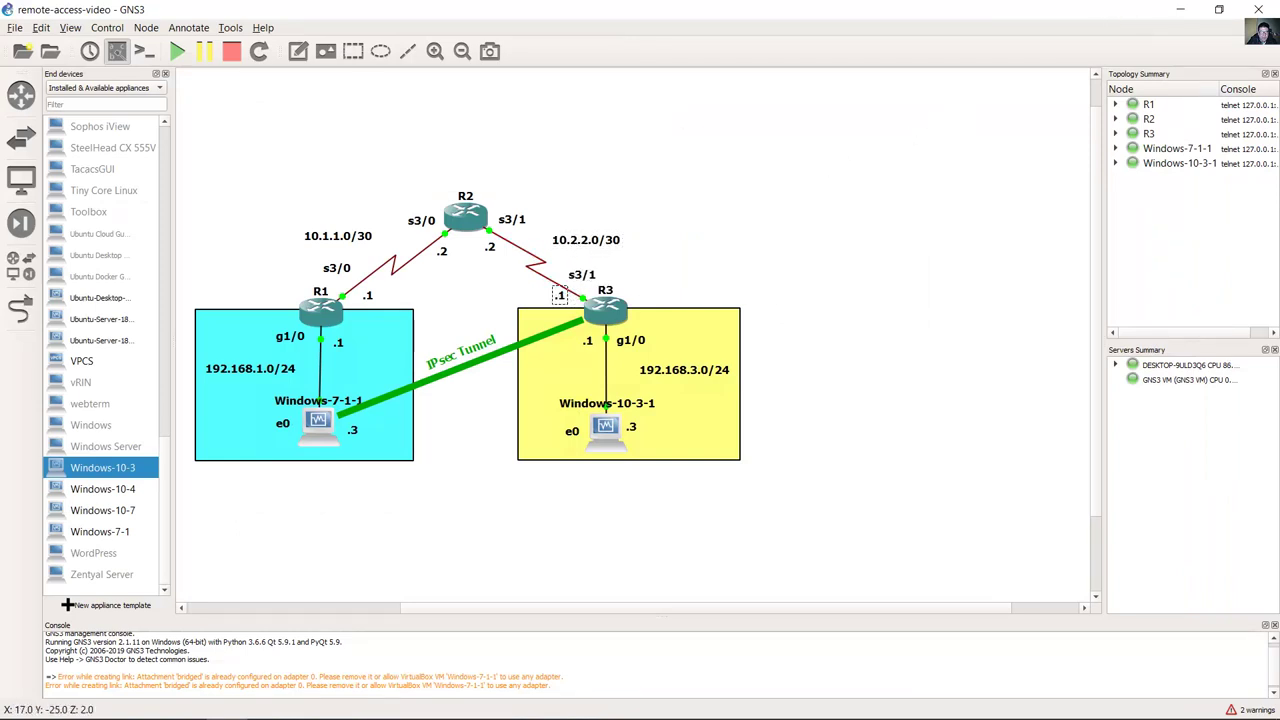
{"action": "mouse_move", "coordinate": [391, 704]}
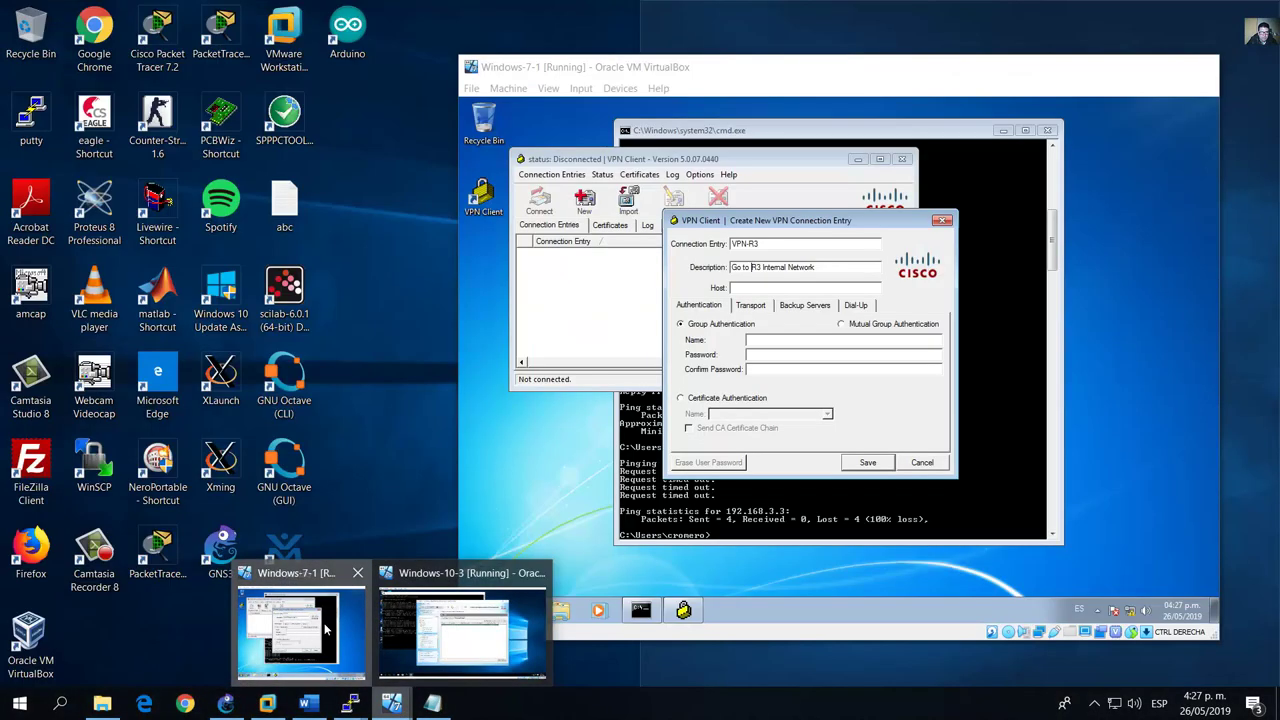
{"action": "left_click", "coordinate": [366, 628]}
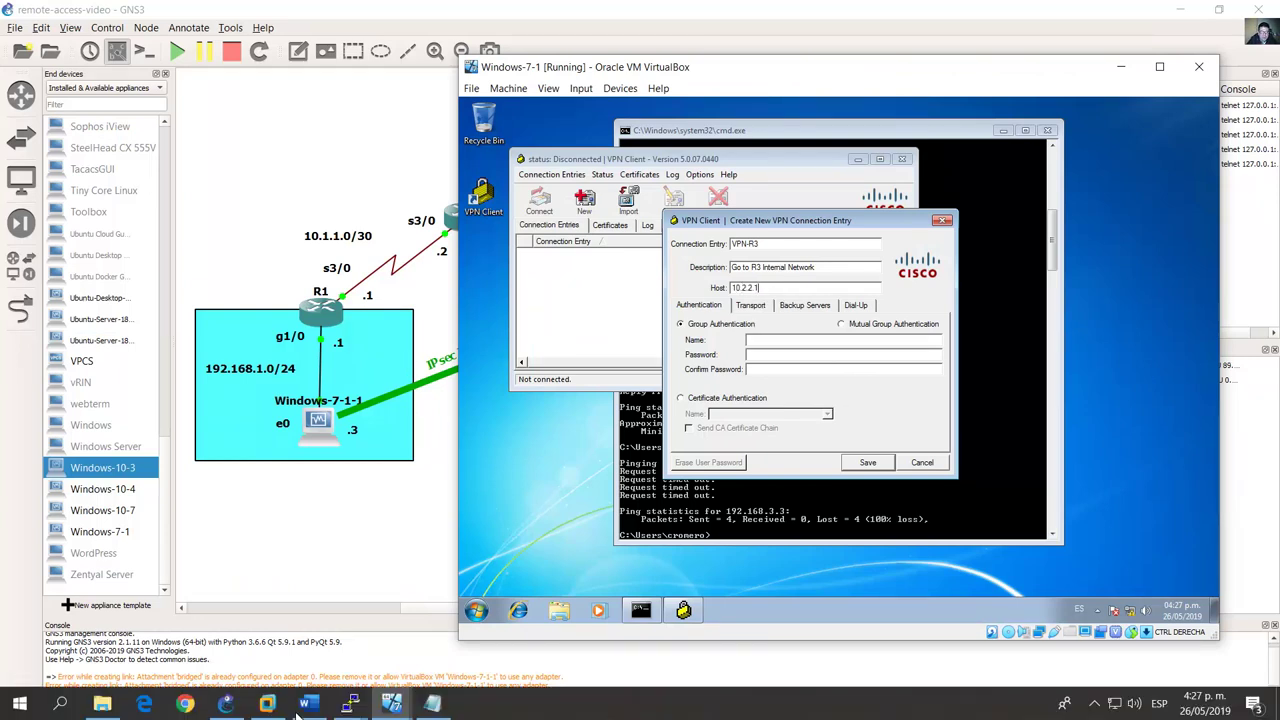
Step: Find the VPN-Access group name in the lab guide and enter it as the group authentication name
{"action": "left_click", "coordinate": [306, 704]}
{"action": "scroll", "coordinate": [474, 349], "scroll_direction": "down", "scroll_amount": 1}
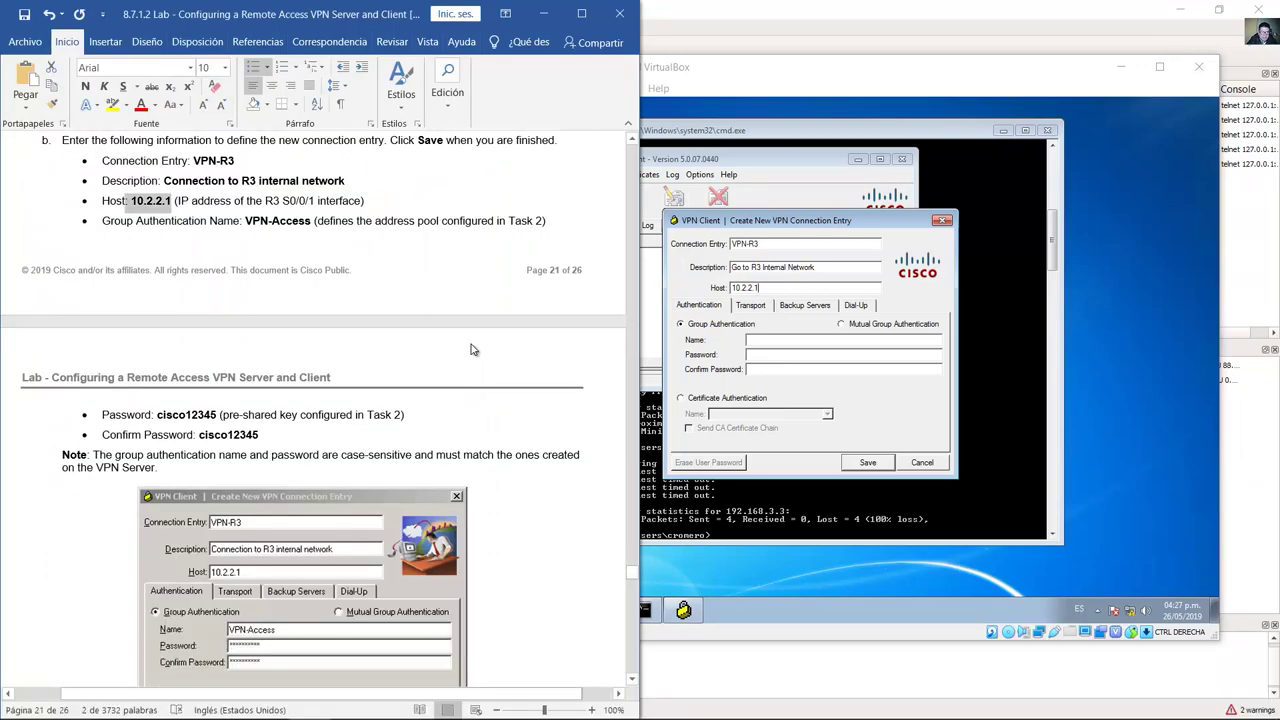
{"action": "scroll", "coordinate": [474, 349], "scroll_direction": "down", "scroll_amount": 1}
{"action": "left_click_drag", "start_coordinate": [130, 186], "coordinate": [310, 188]}
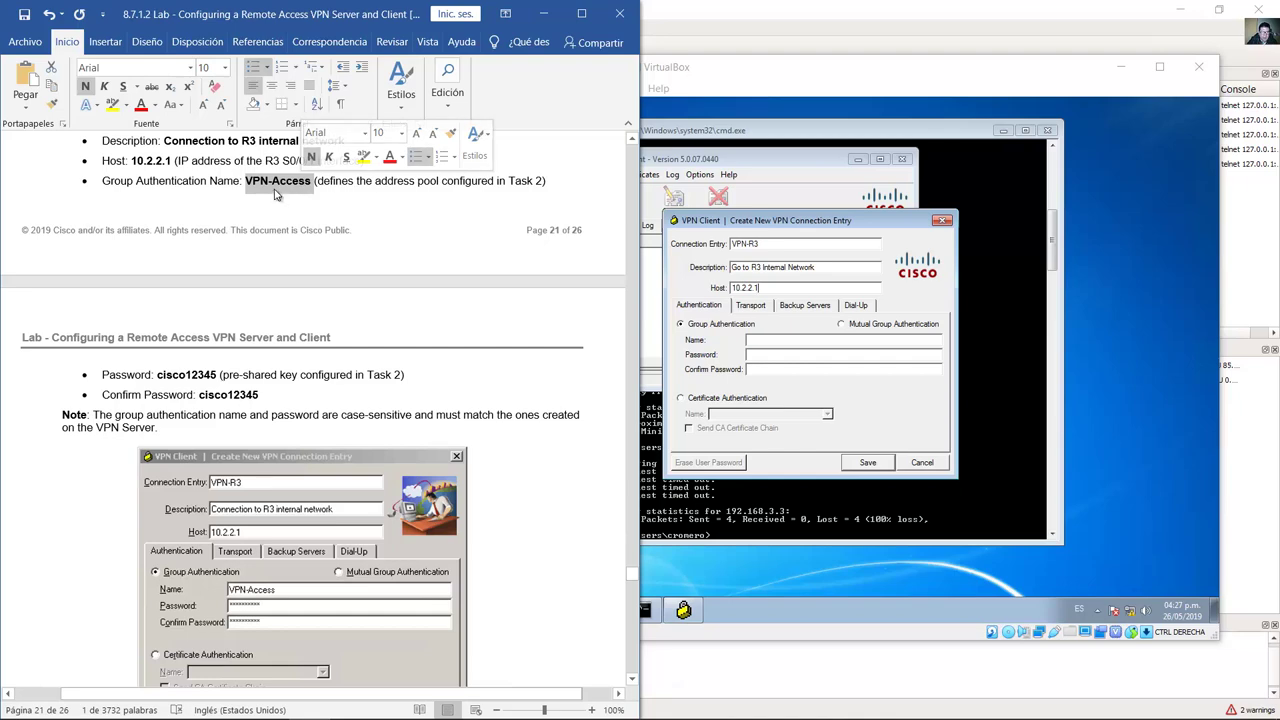
{"action": "left_click", "coordinate": [490, 232]}
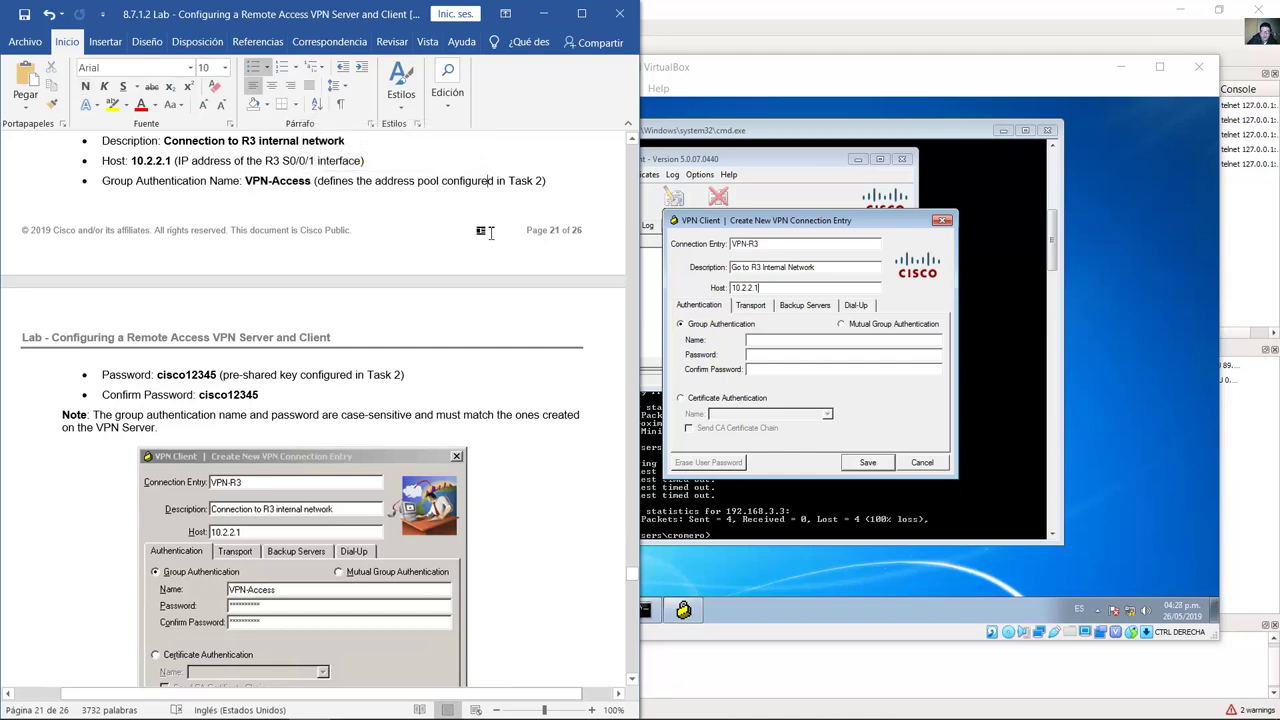
{"action": "scroll", "coordinate": [490, 232], "scroll_direction": "up", "scroll_amount": 20}
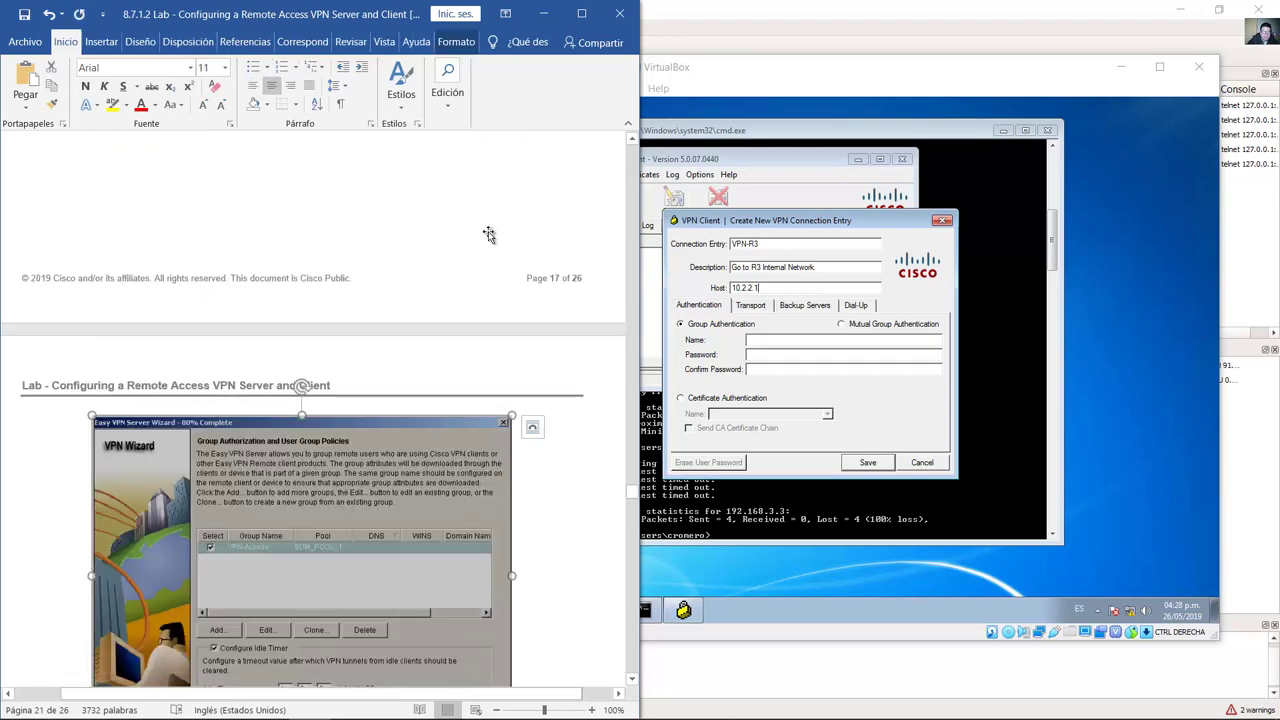
{"action": "scroll", "coordinate": [488, 234], "scroll_direction": "down", "scroll_amount": 15}
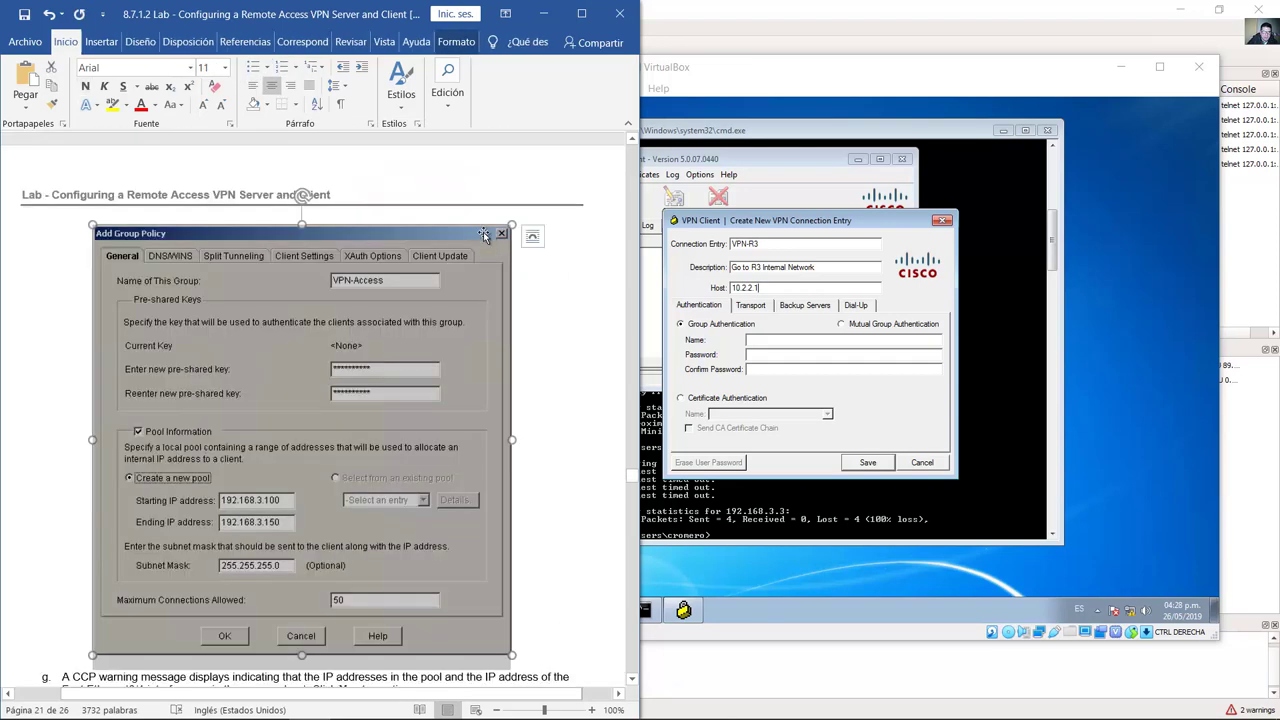
{"action": "left_click", "coordinate": [531, 336]}
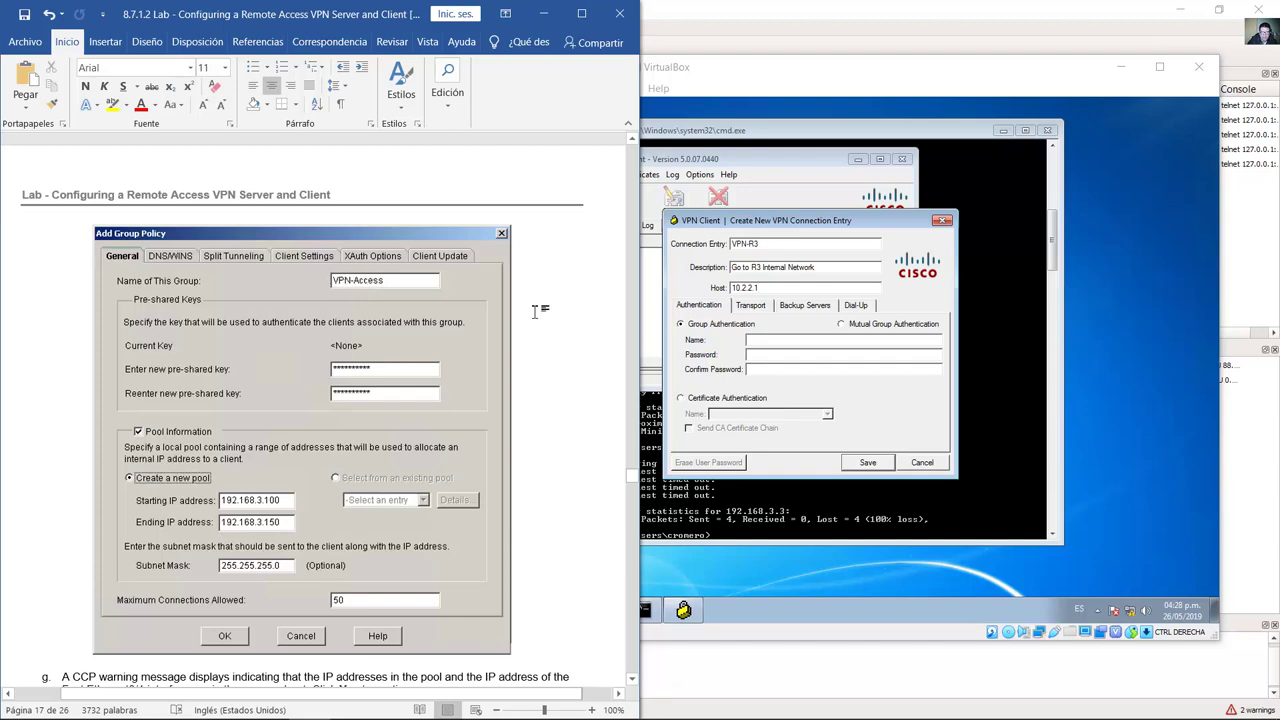
{"action": "scroll", "coordinate": [537, 311], "scroll_direction": "down", "scroll_amount": 20}
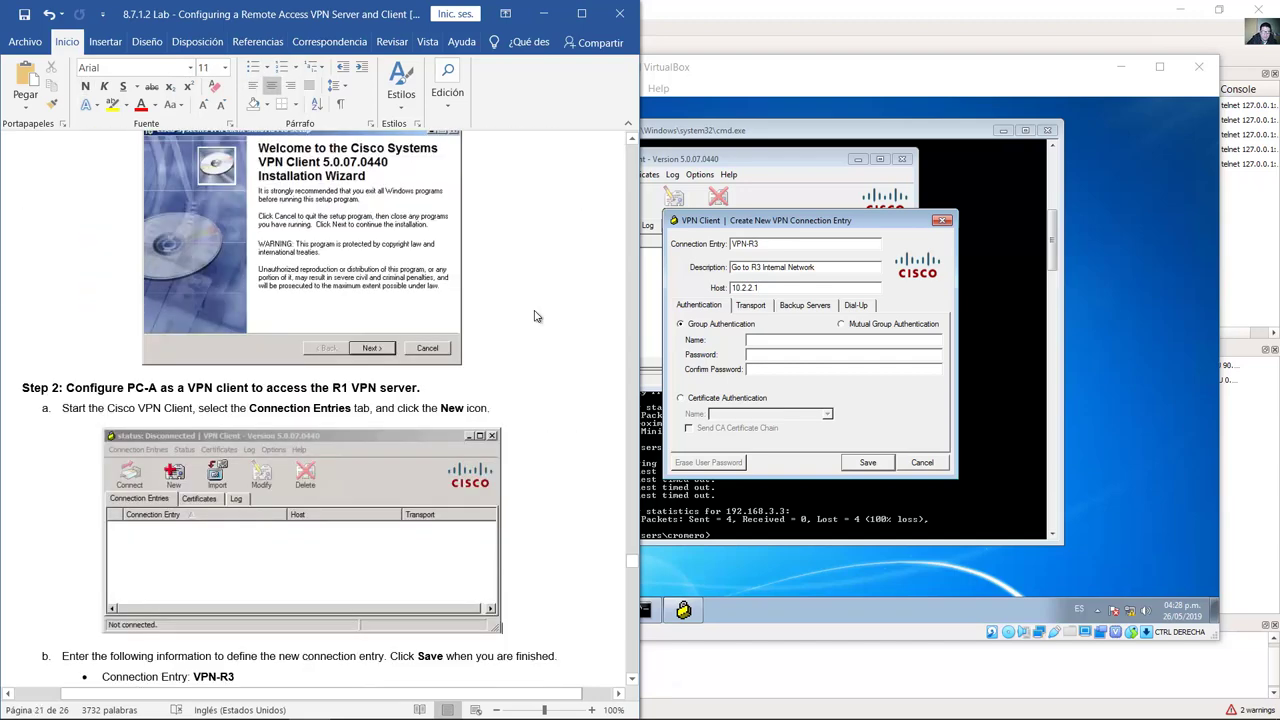
{"action": "scroll", "coordinate": [535, 316], "scroll_direction": "down", "scroll_amount": 10}
{"action": "scroll", "coordinate": [537, 311], "scroll_direction": "up", "scroll_amount": 10}
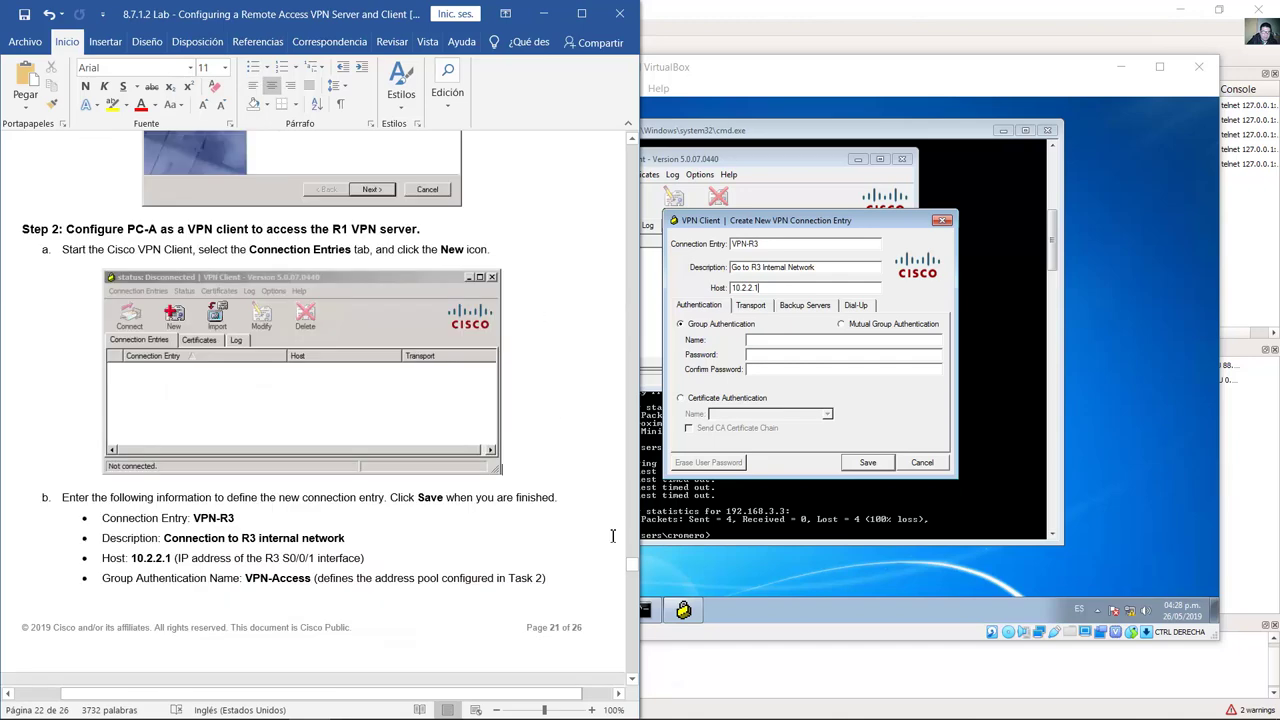
{"action": "scroll", "coordinate": [523, 600], "scroll_direction": "down", "scroll_amount": 6}
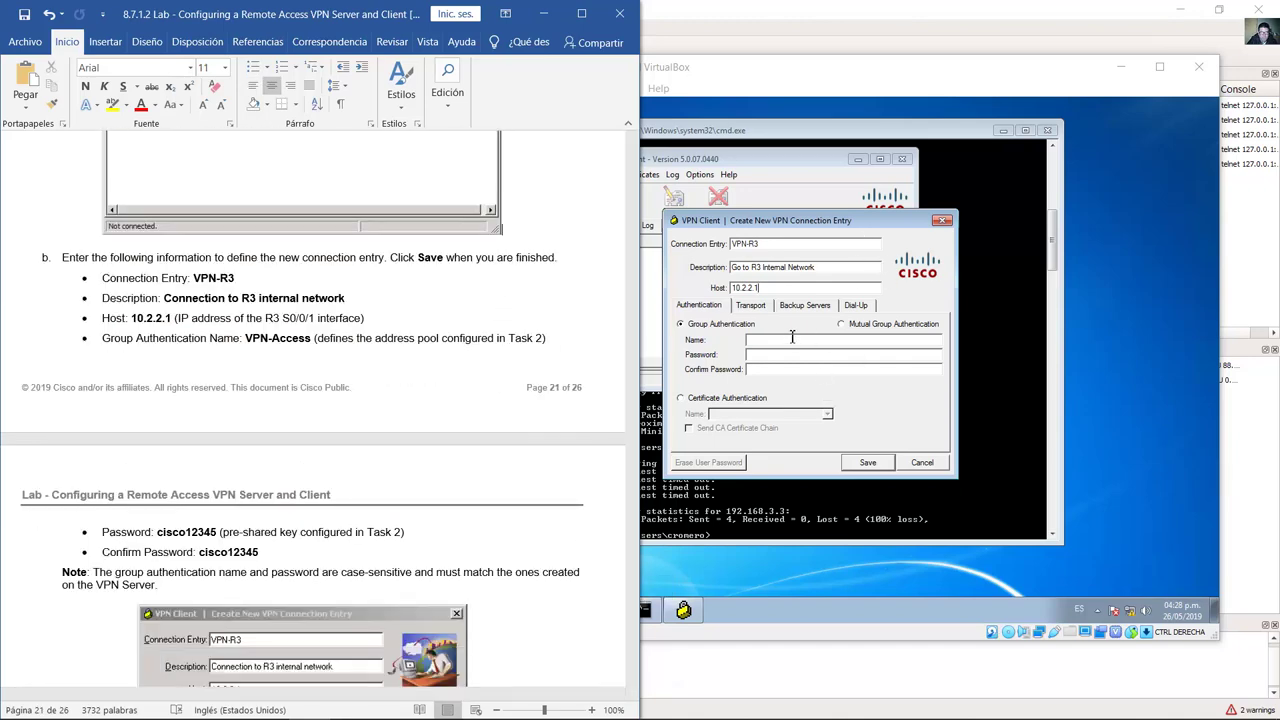
{"action": "left_click", "coordinate": [777, 341]}
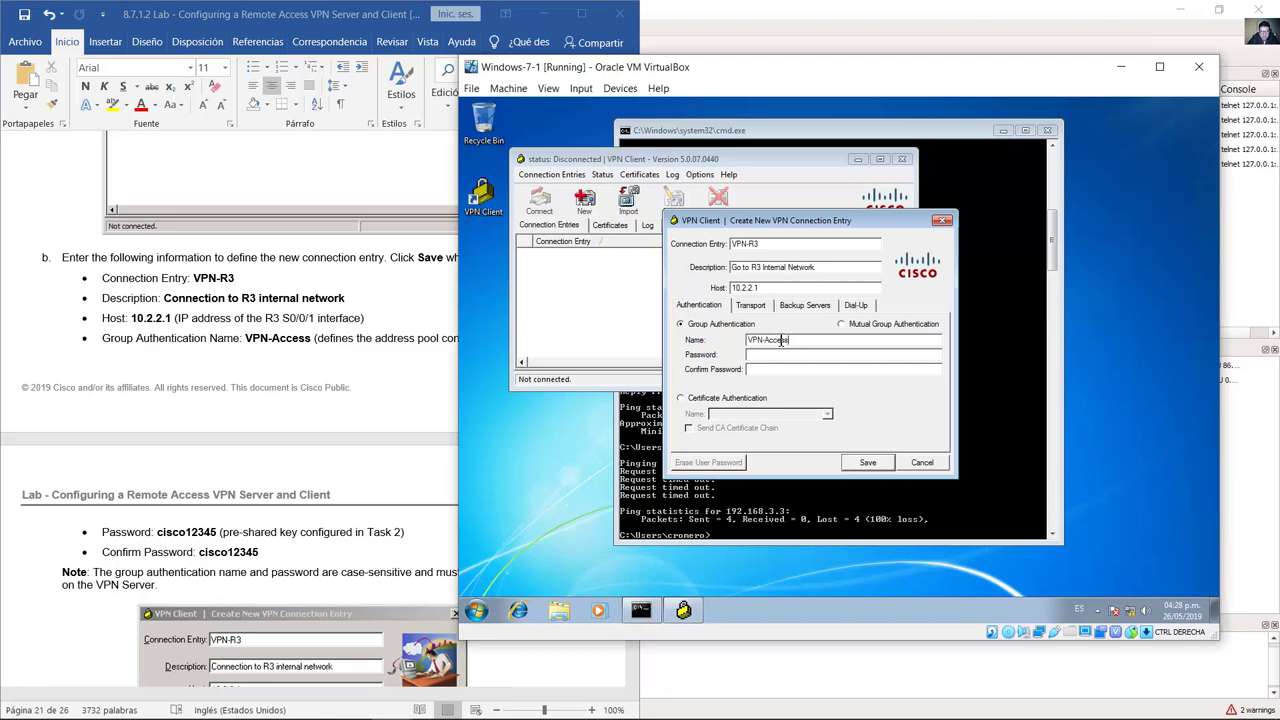
Step: Look up the pre-shared key and enter it as the group password and its confirmation
{"action": "left_click", "coordinate": [370, 360]}
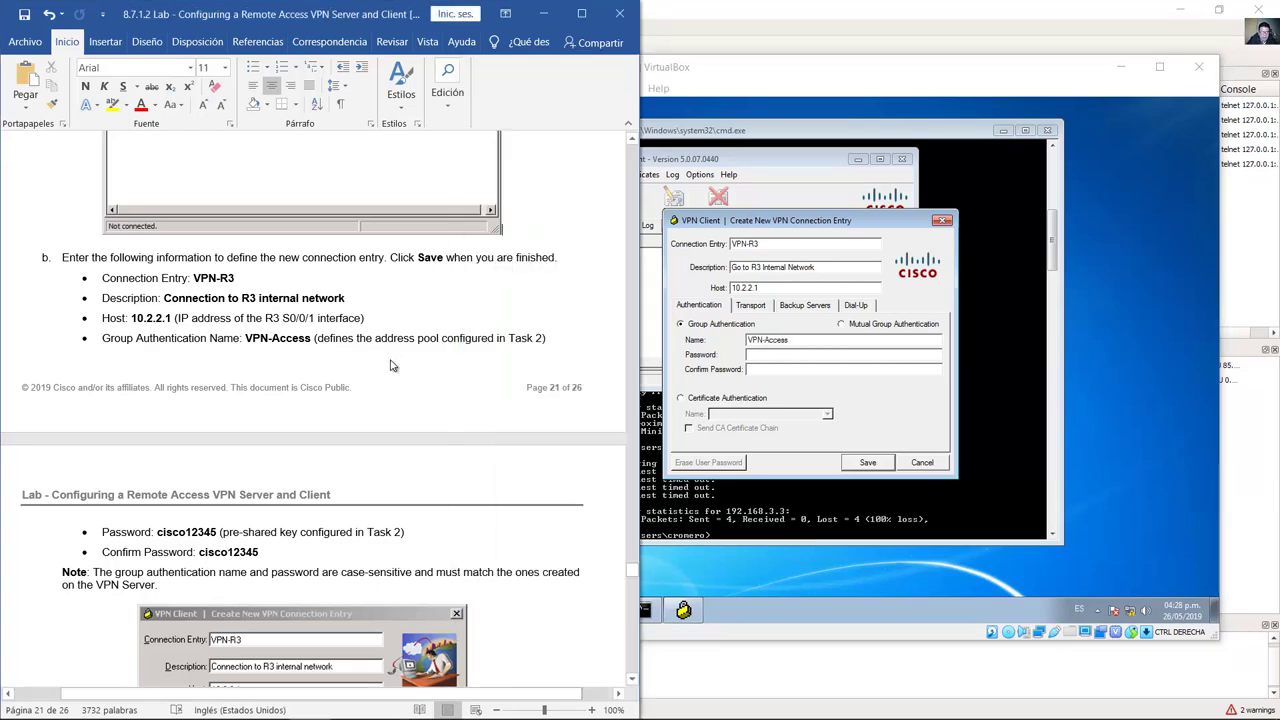
{"action": "scroll", "coordinate": [392, 366], "scroll_direction": "down", "scroll_amount": 4}
{"action": "left_click_drag", "start_coordinate": [174, 336], "coordinate": [216, 334]}
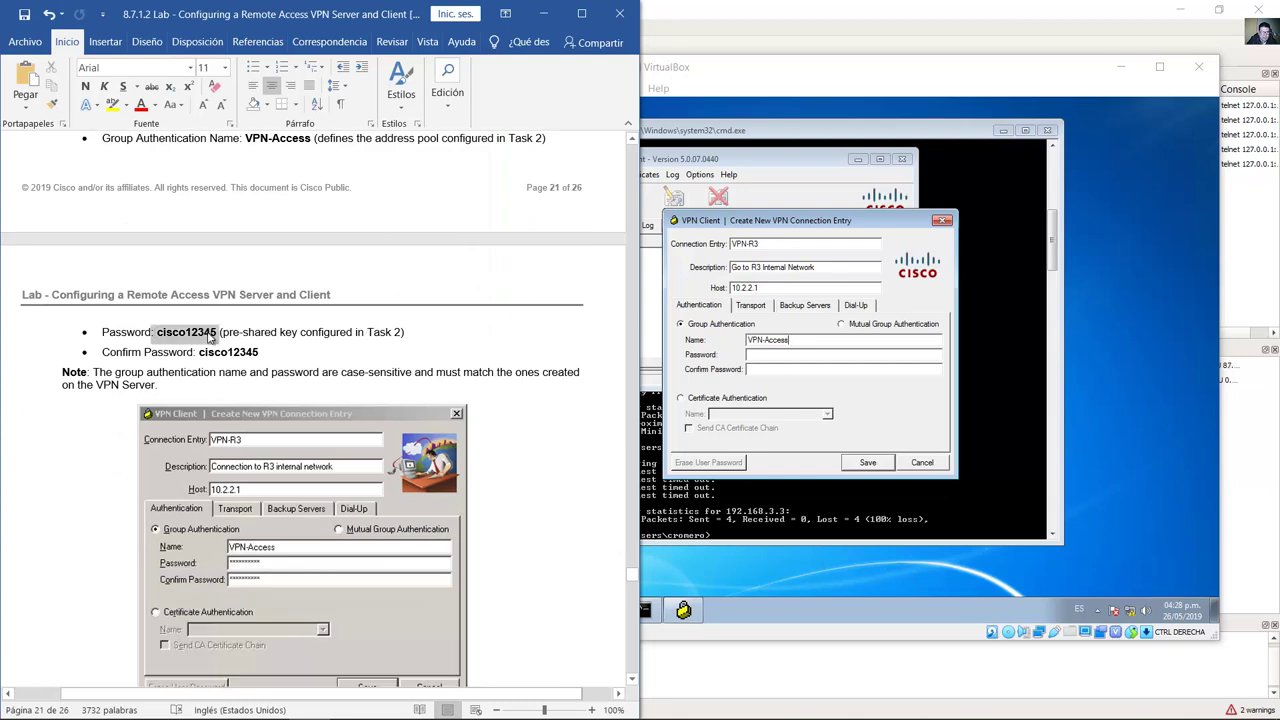
{"action": "left_click", "coordinate": [789, 358]}
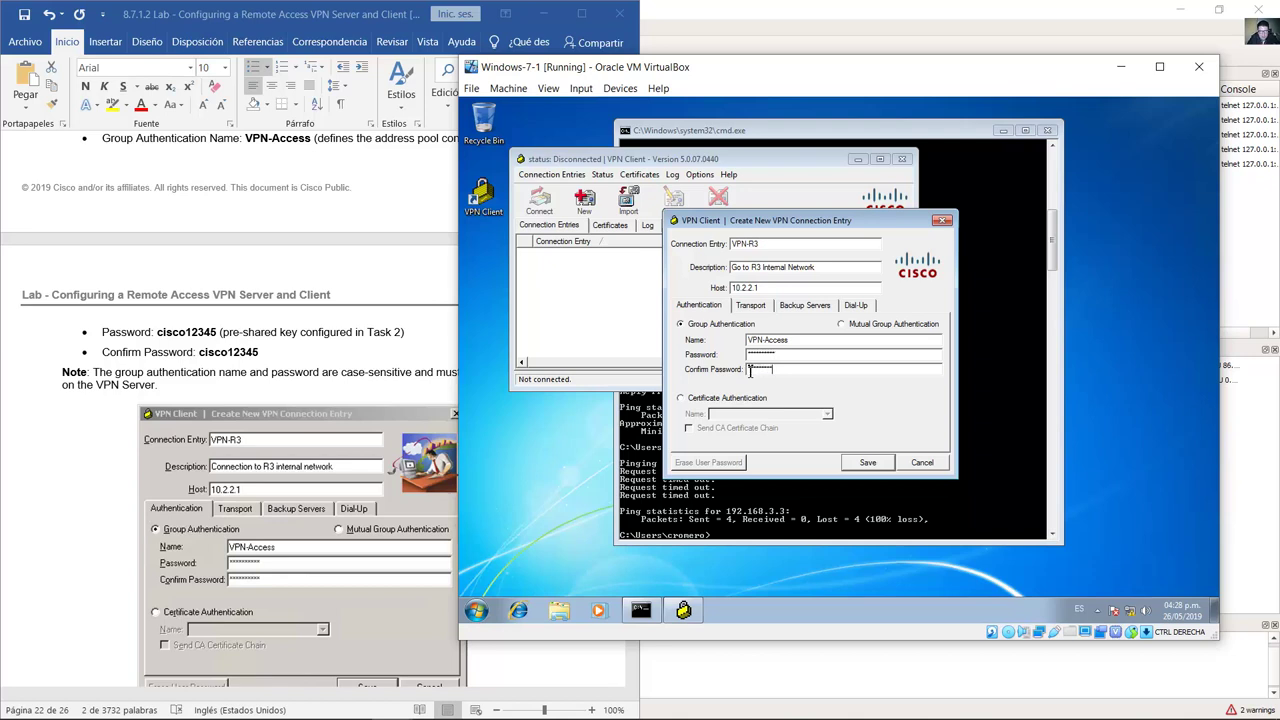
{"action": "left_click", "coordinate": [314, 360]}
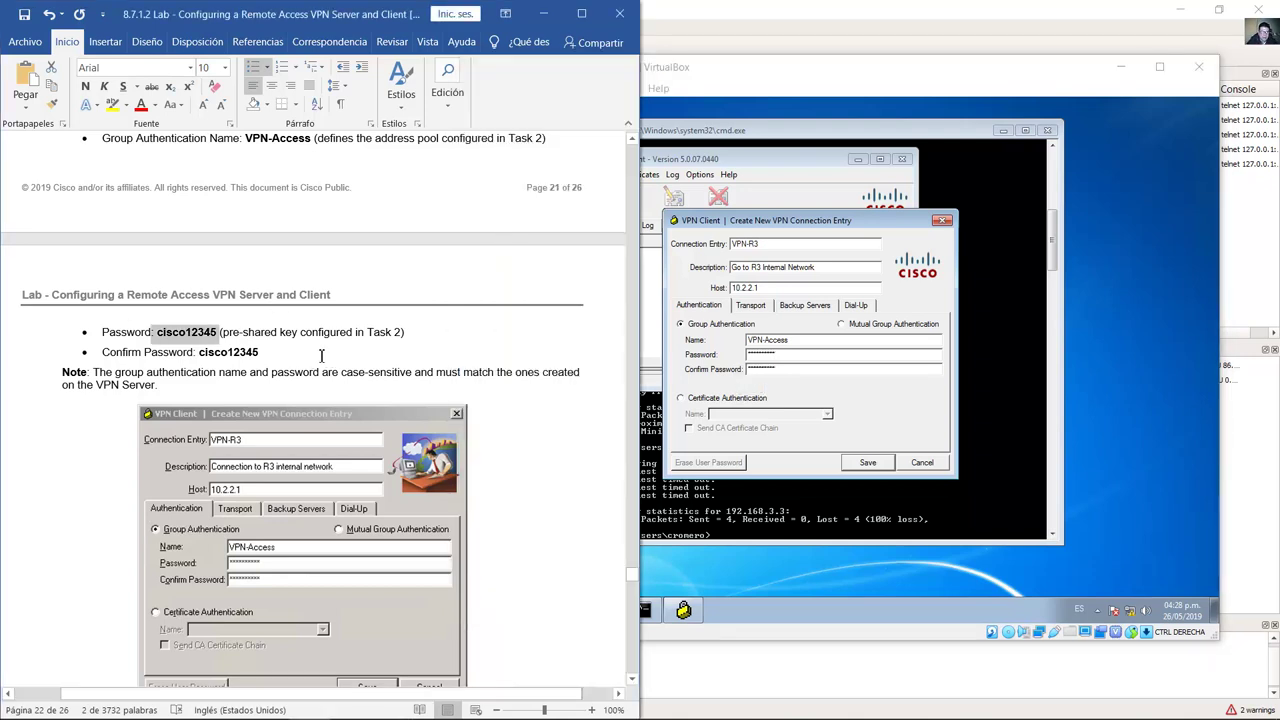
{"action": "scroll", "coordinate": [321, 355], "scroll_direction": "down", "scroll_amount": 4}
{"action": "scroll", "coordinate": [400, 480], "scroll_direction": "down", "scroll_amount": 5}
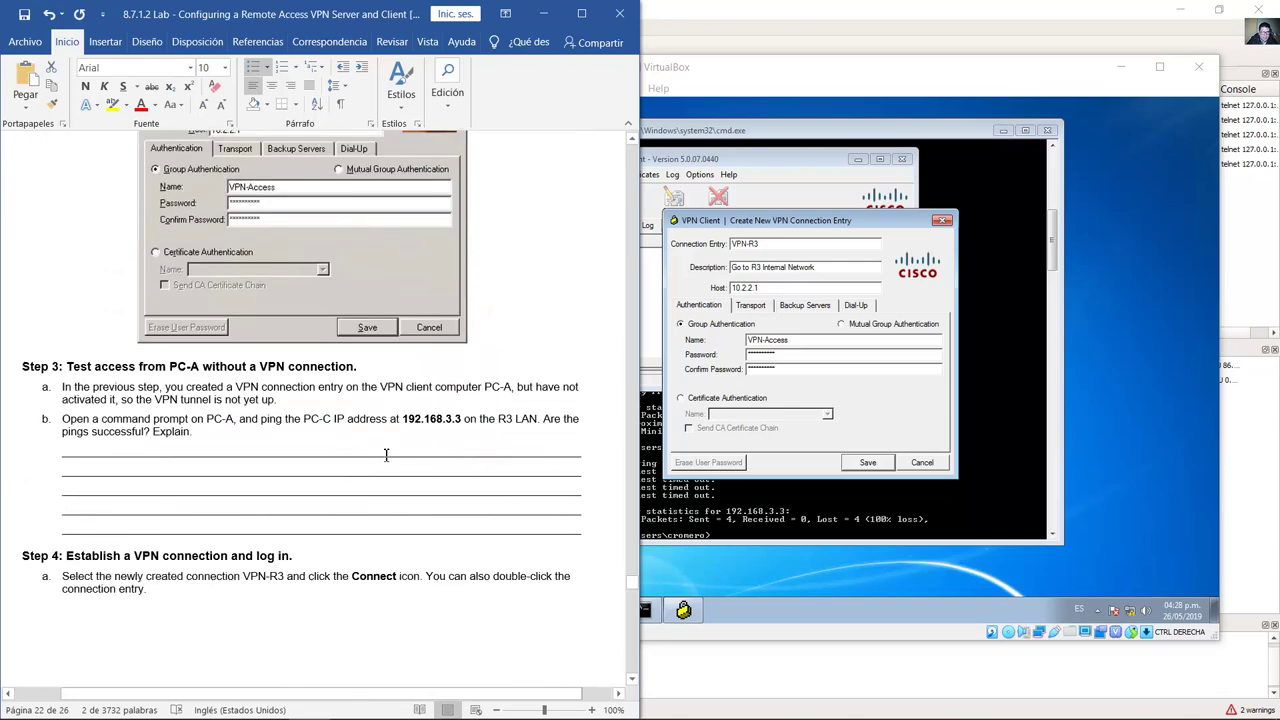
{"action": "scroll", "coordinate": [386, 455], "scroll_direction": "down", "scroll_amount": 2}
{"action": "left_click", "coordinate": [873, 396]}
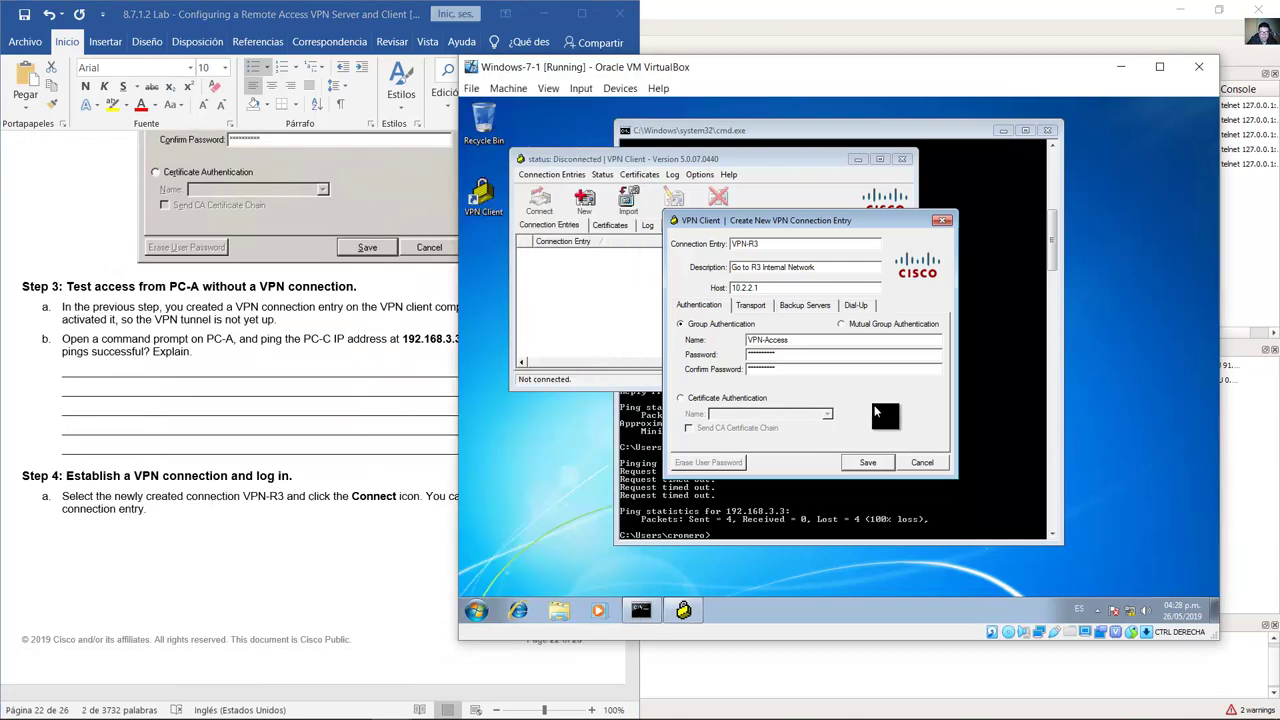
Step: Save the VPN-R3 entry and note in the guide that the tunnel isn't up yet
{"action": "left_click", "coordinate": [866, 462]}
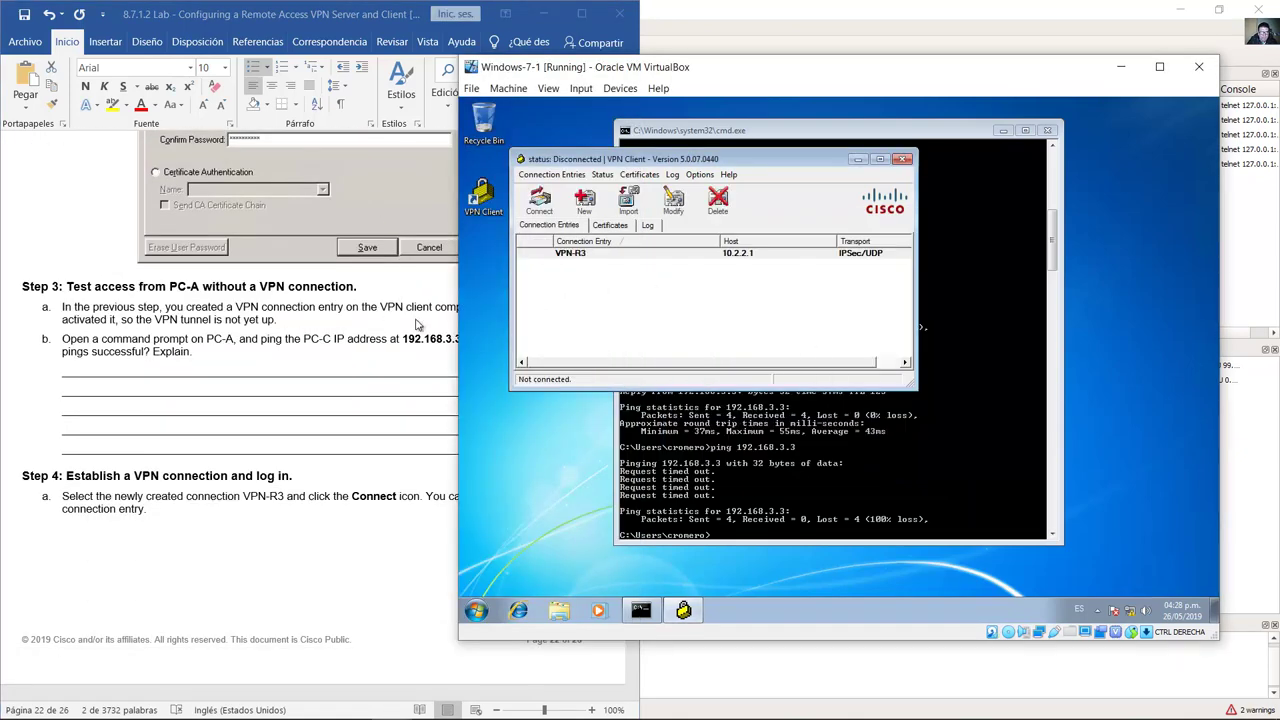
{"action": "left_click", "coordinate": [305, 303]}
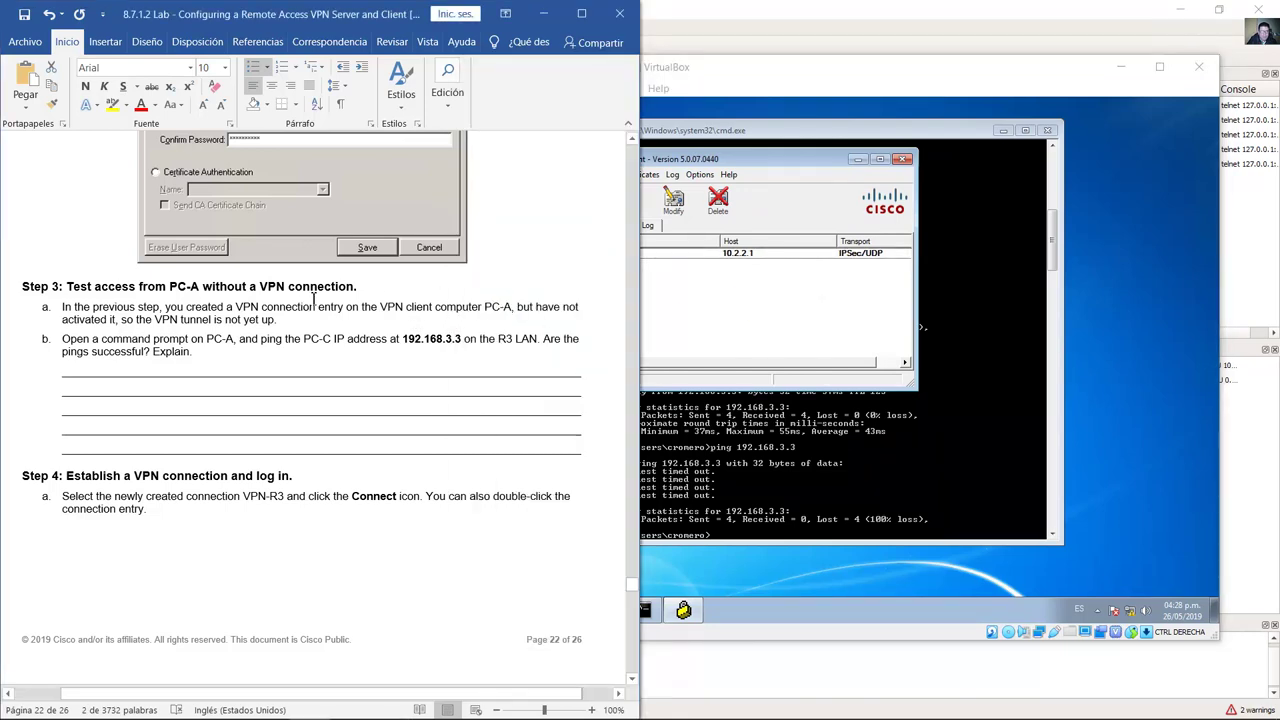
{"action": "scroll", "coordinate": [318, 300], "scroll_direction": "down", "scroll_amount": 1}
{"action": "scroll", "coordinate": [318, 300], "scroll_direction": "down", "scroll_amount": 1}
{"action": "left_click_drag", "start_coordinate": [79, 207], "coordinate": [360, 207]}
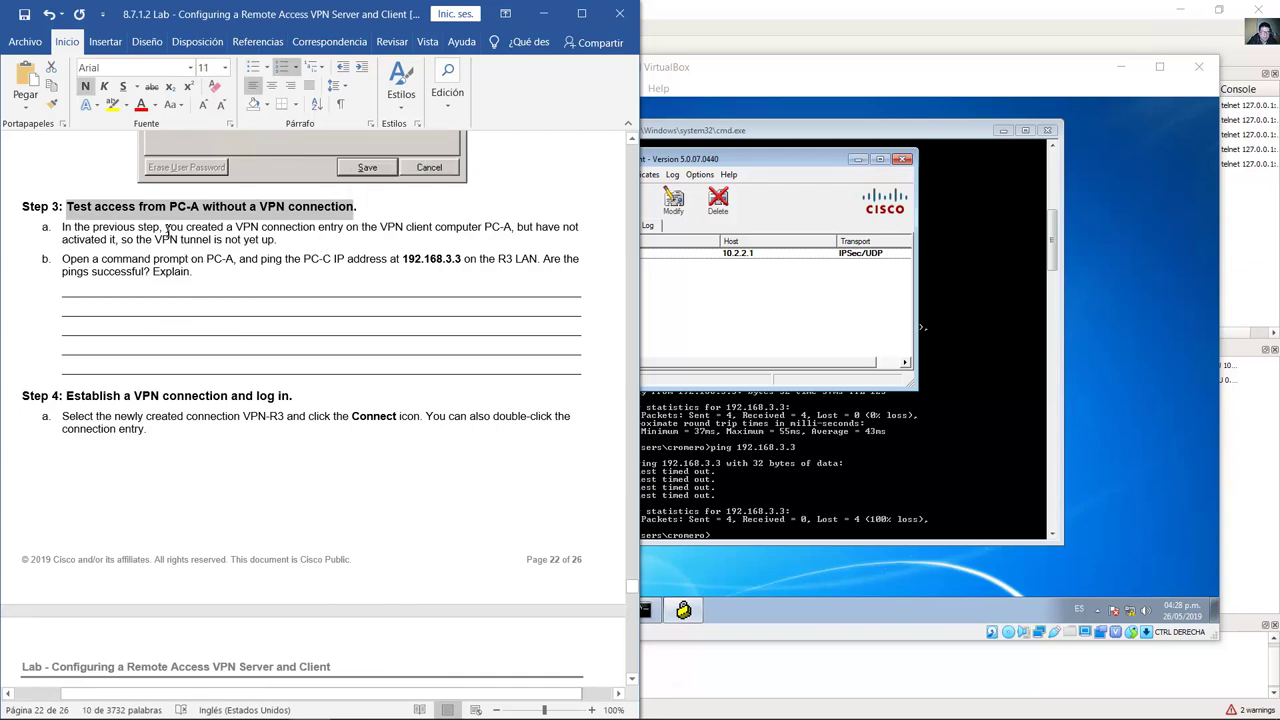
{"action": "left_click_drag", "start_coordinate": [166, 227], "coordinate": [277, 248]}
Step: Review Step 3's ping test to 192.168.3.3 and return to the VM's command prompt
{"action": "scroll", "coordinate": [300, 245], "scroll_direction": "down", "scroll_amount": 2}
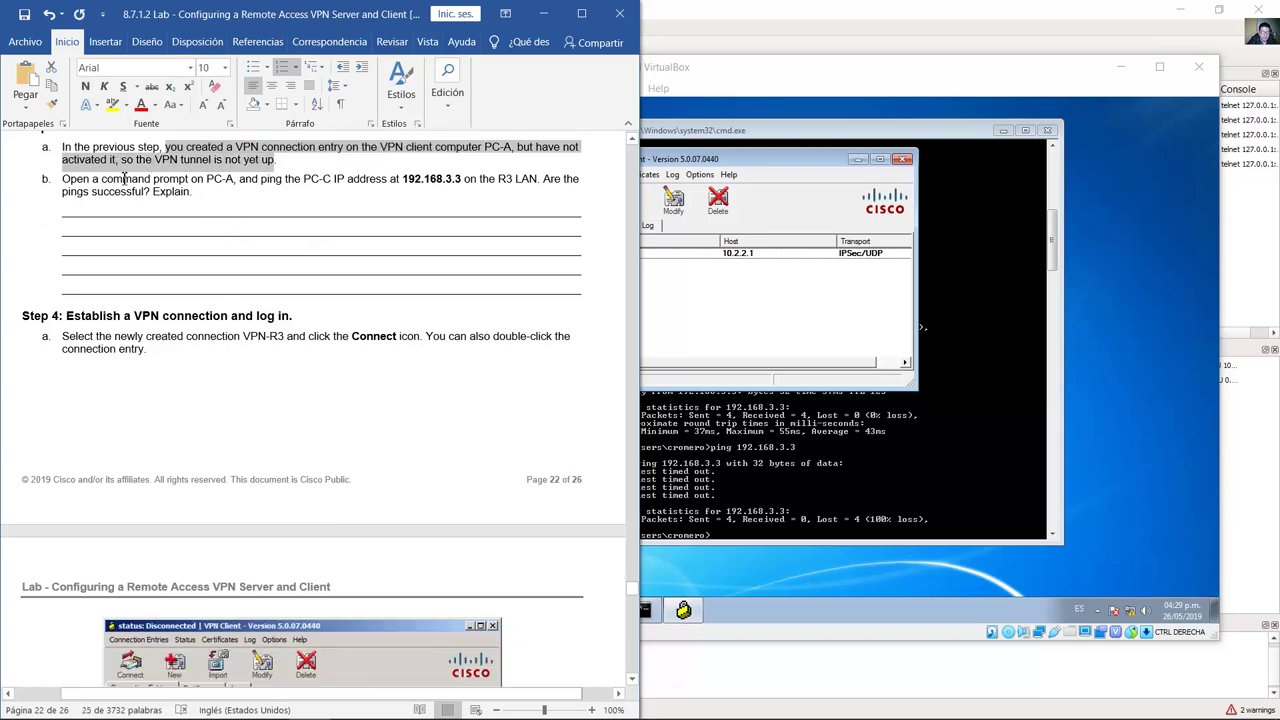
{"action": "left_click_drag", "start_coordinate": [62, 182], "coordinate": [410, 184]}
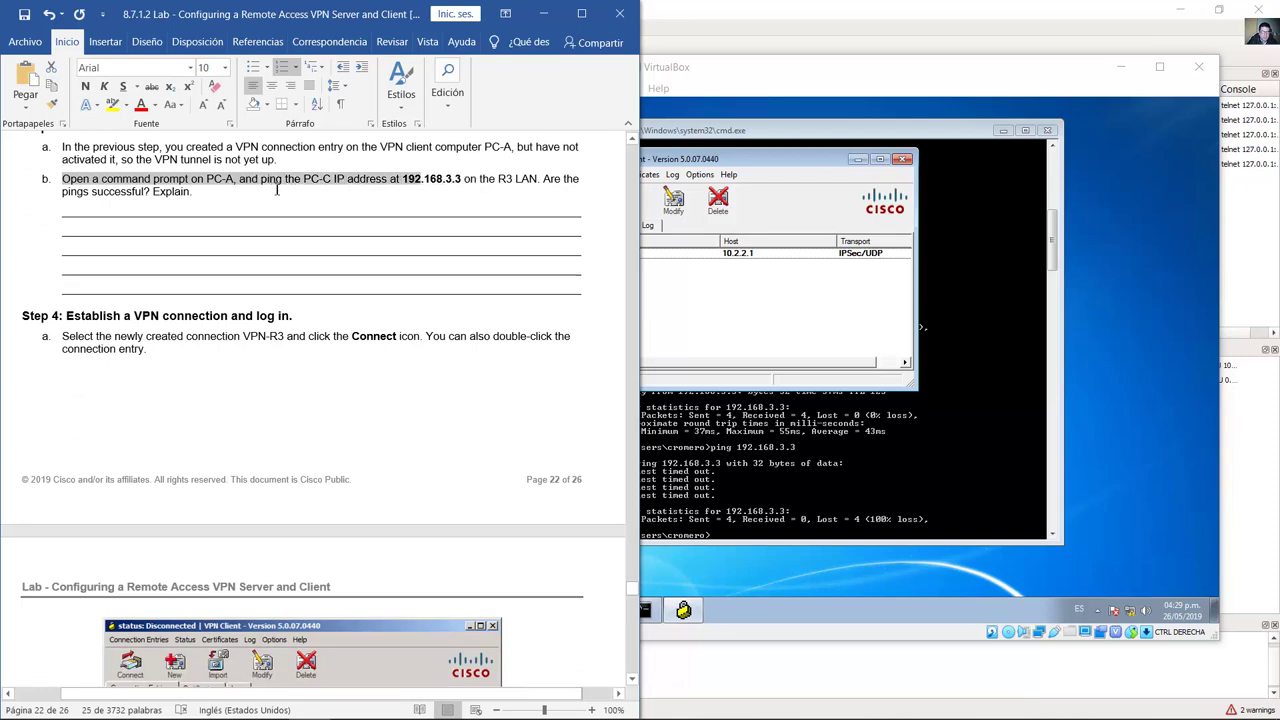
{"action": "left_click", "coordinate": [199, 190], "text": "shift"}
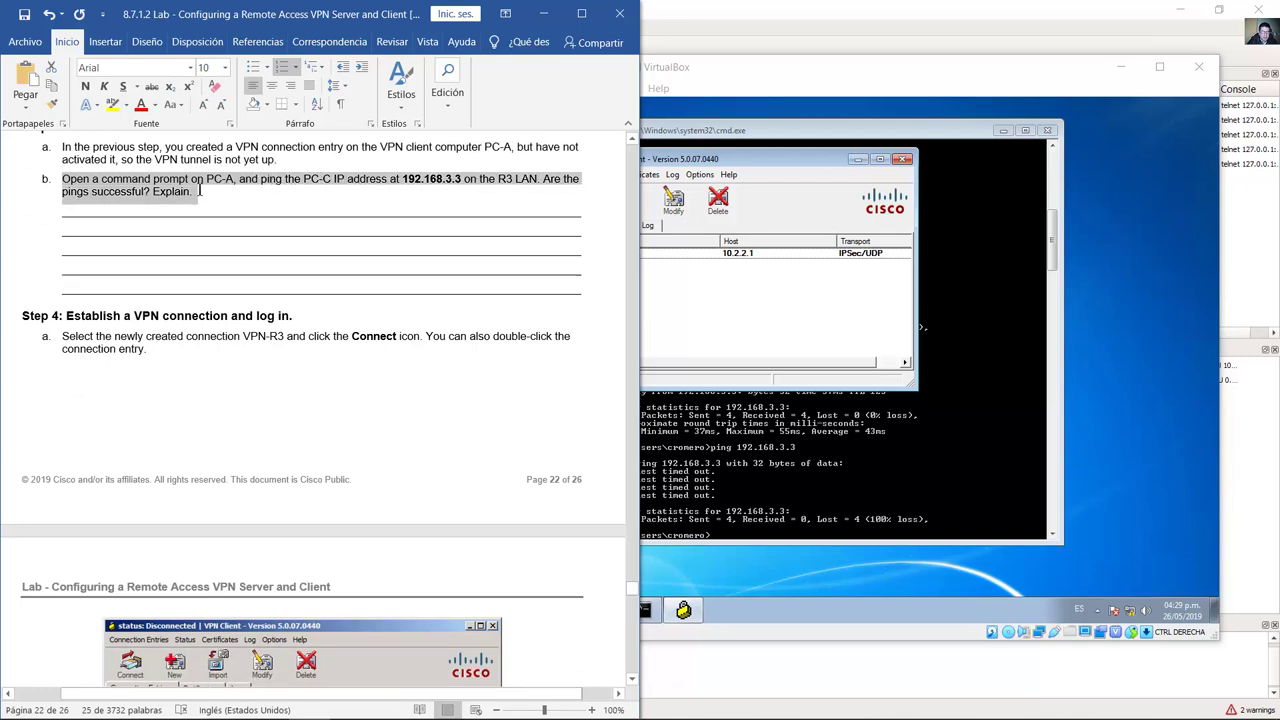
{"action": "left_click", "coordinate": [883, 492]}
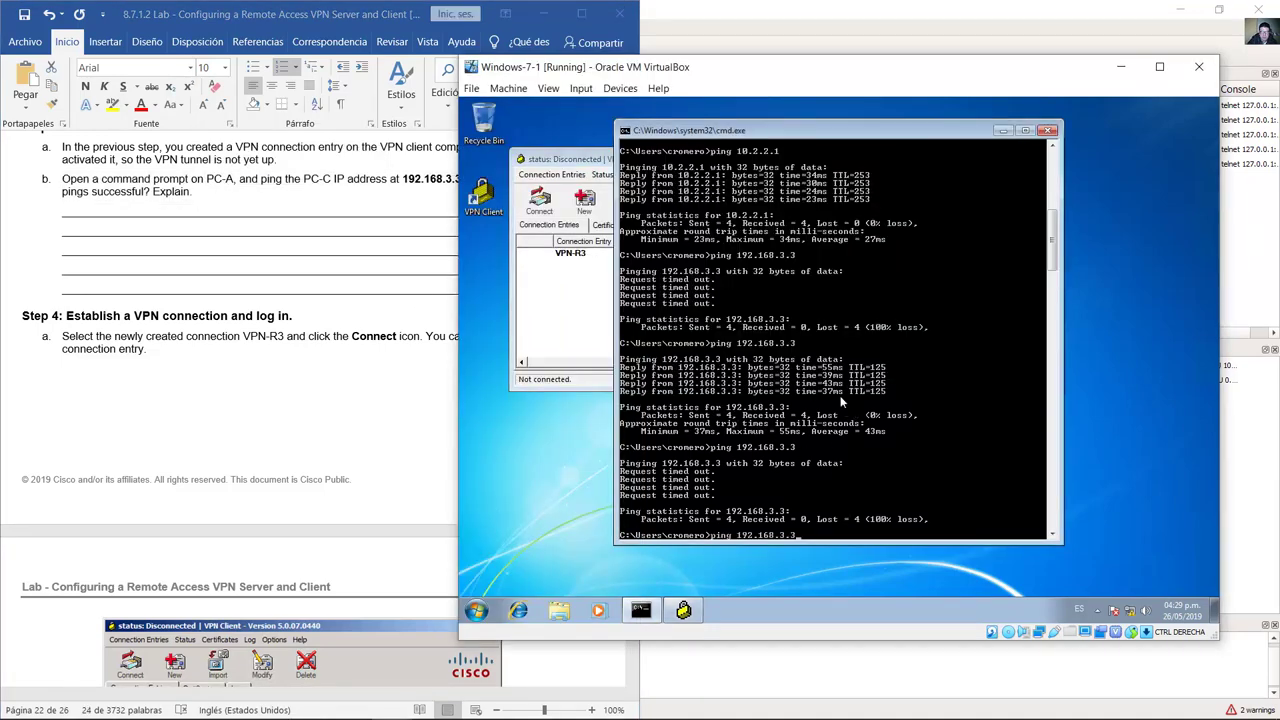
Step: Ping 192.168.3.3 from the VM, which times out with 100% loss
{"action": "key", "text": "Return"}
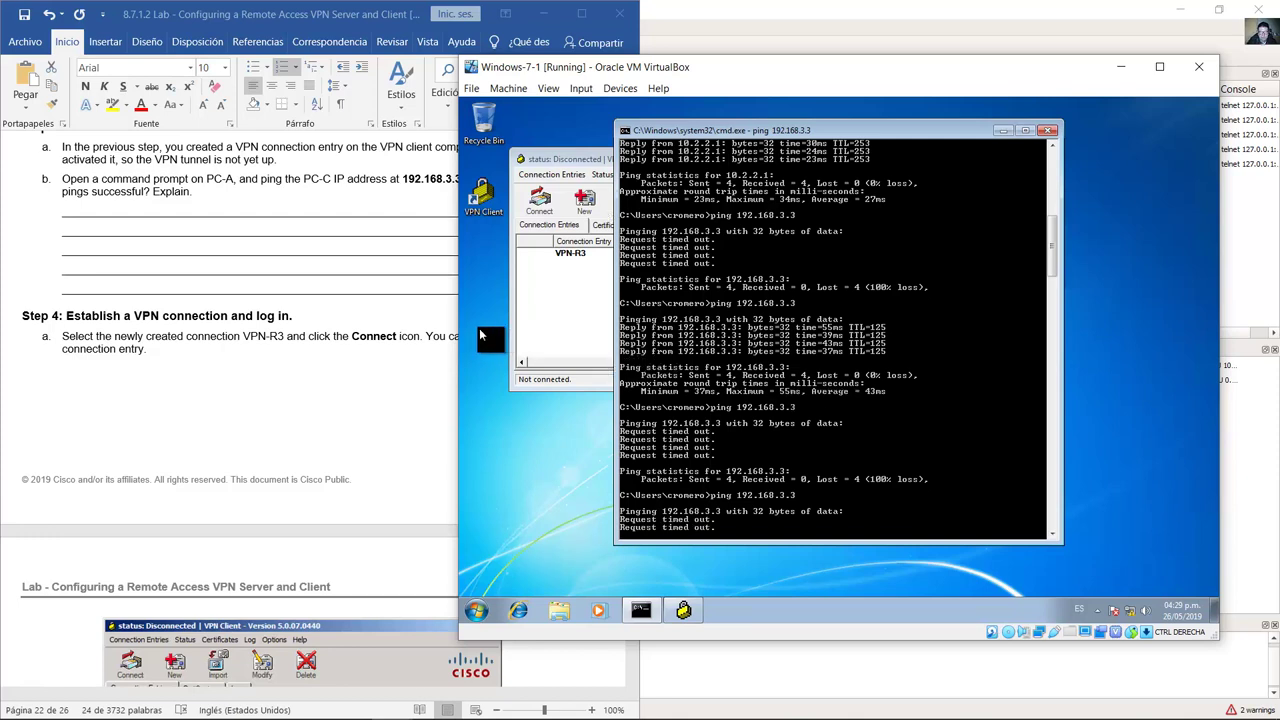
{"action": "triple_click", "coordinate": [120, 196]}
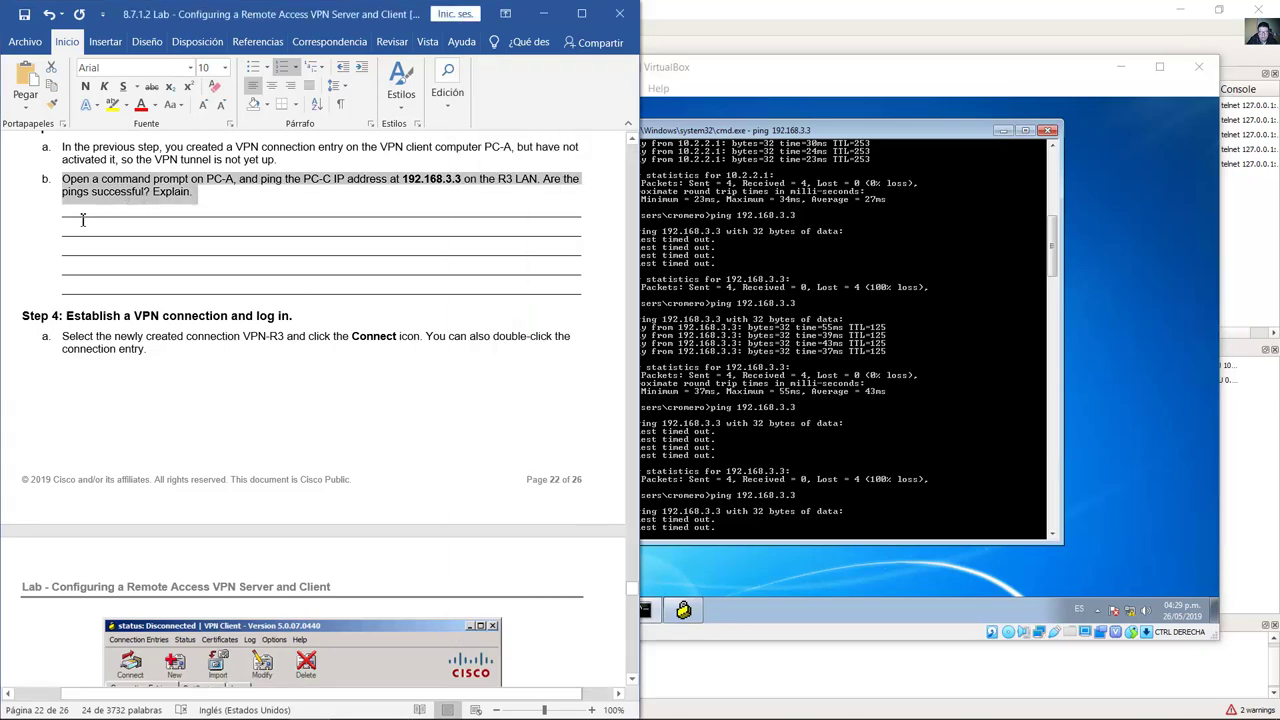
{"action": "left_click", "coordinate": [84, 210]}
{"action": "left_click_drag", "start_coordinate": [165, 230], "coordinate": [322, 282]}
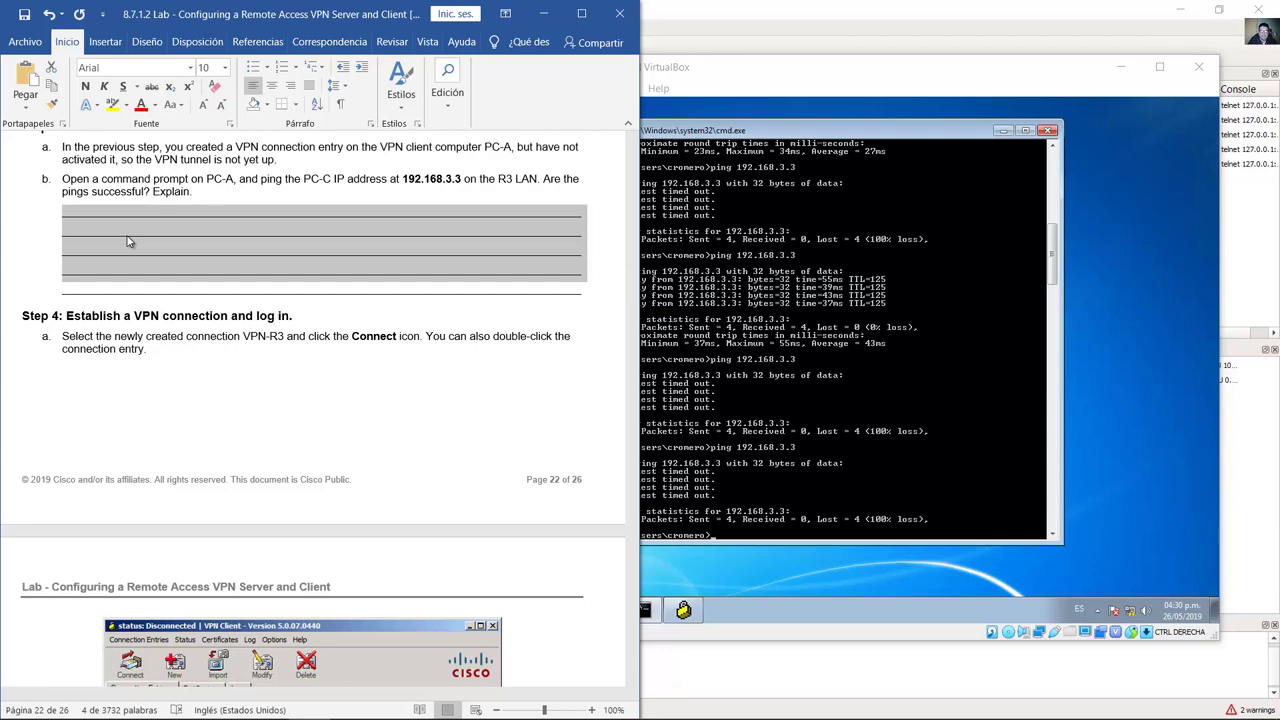
Step: Run ipconfig to show address 192.168.1.3 with default gateway 192.168.1.1
{"action": "left_click", "coordinate": [867, 406]}
{"action": "type", "text": "ipcon"}
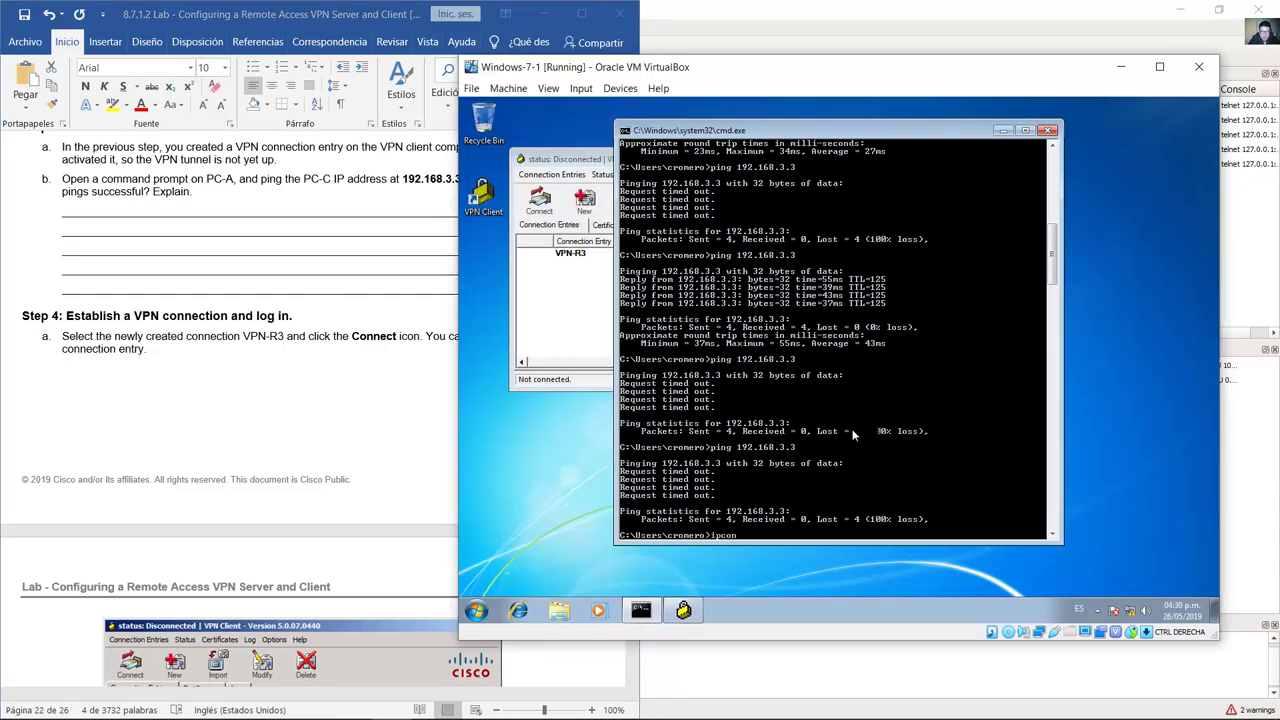
{"action": "type", "text": "fig"}
{"action": "key", "text": "Return"}
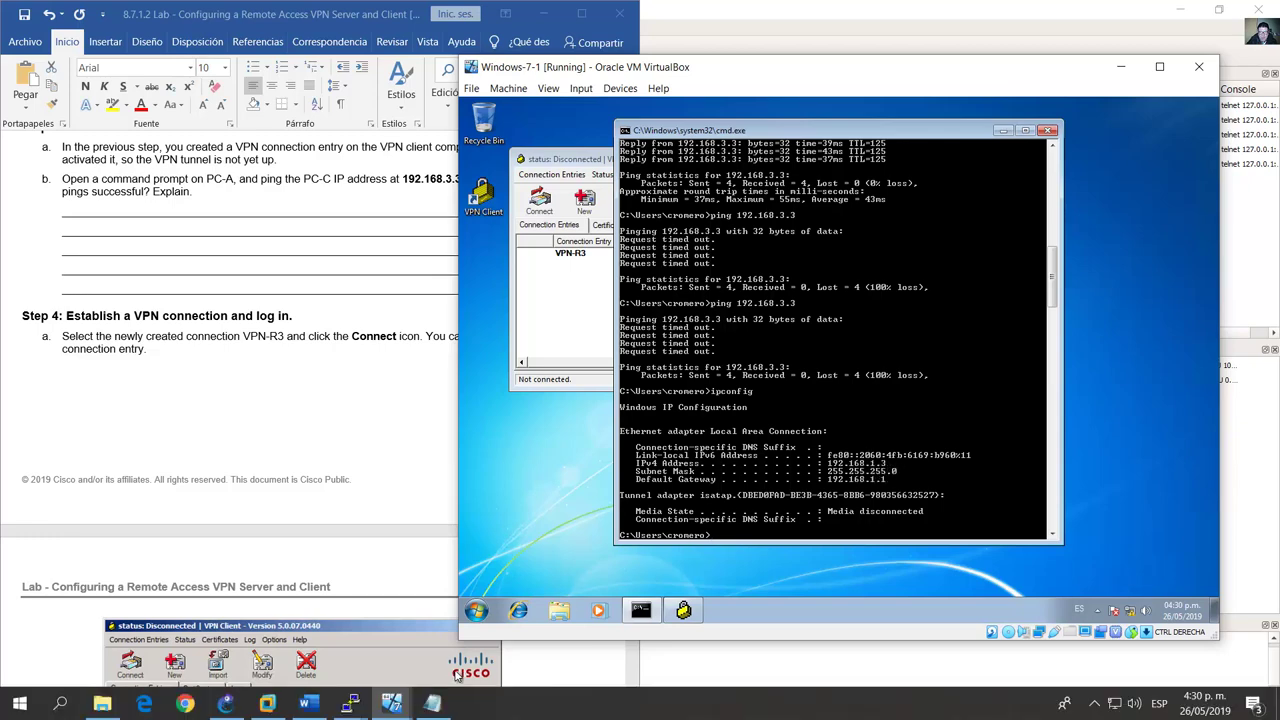
{"action": "left_click", "coordinate": [230, 706]}
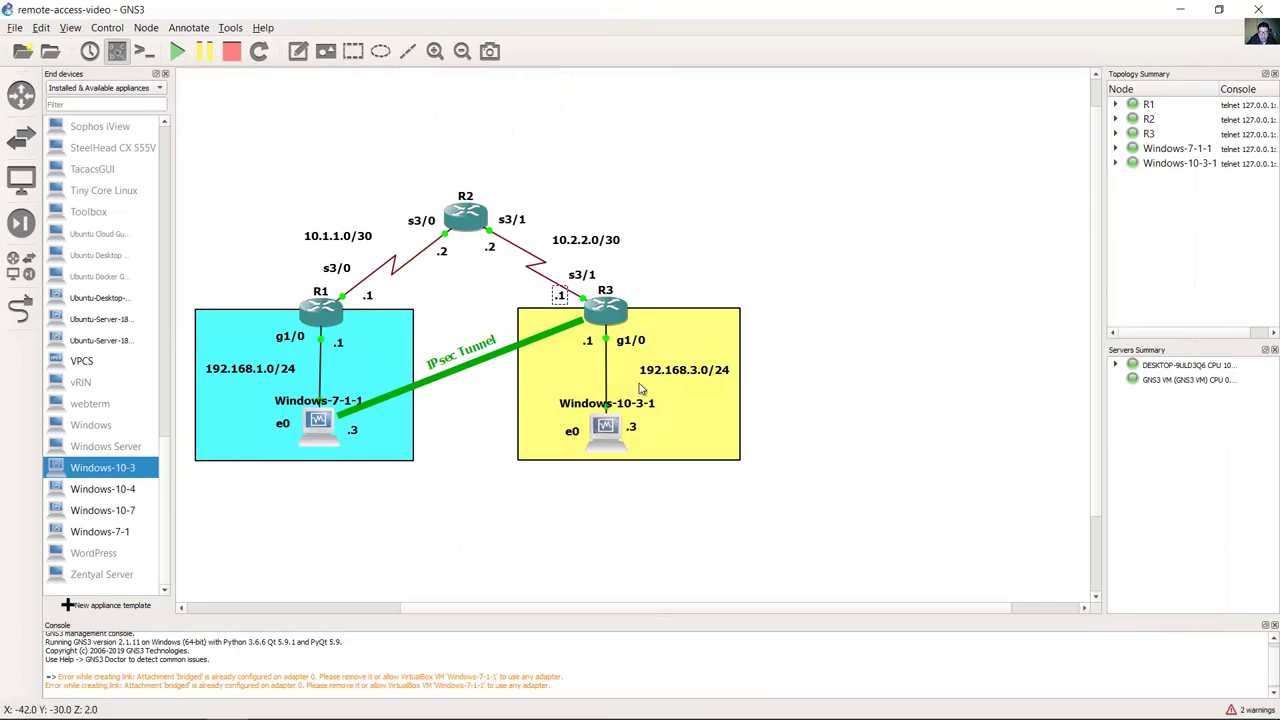
Step: Nudge GNS3's 192.168.3.0/24 label, minimize GNS3, and read ahead to Step 4 before returning to the VM
{"action": "left_click", "coordinate": [690, 375]}
{"action": "left_click_drag", "start_coordinate": [690, 375], "coordinate": [692, 374]}
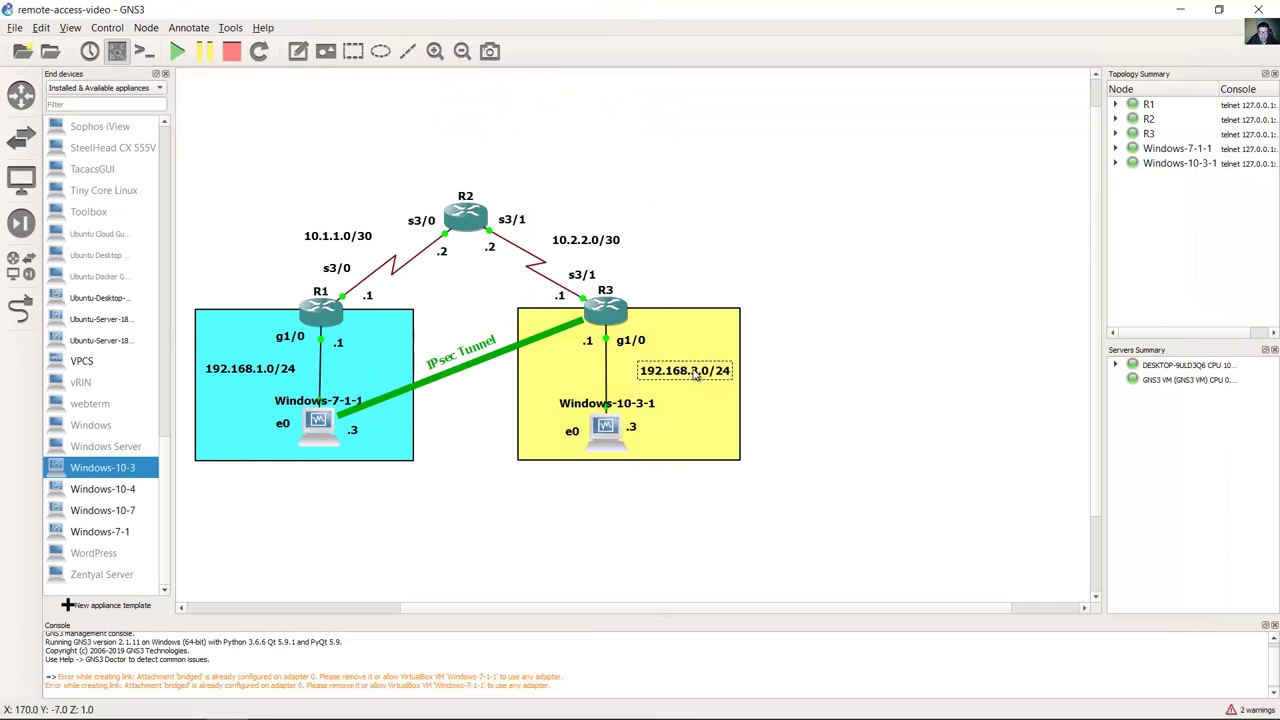
{"action": "left_click", "coordinate": [1203, 8]}
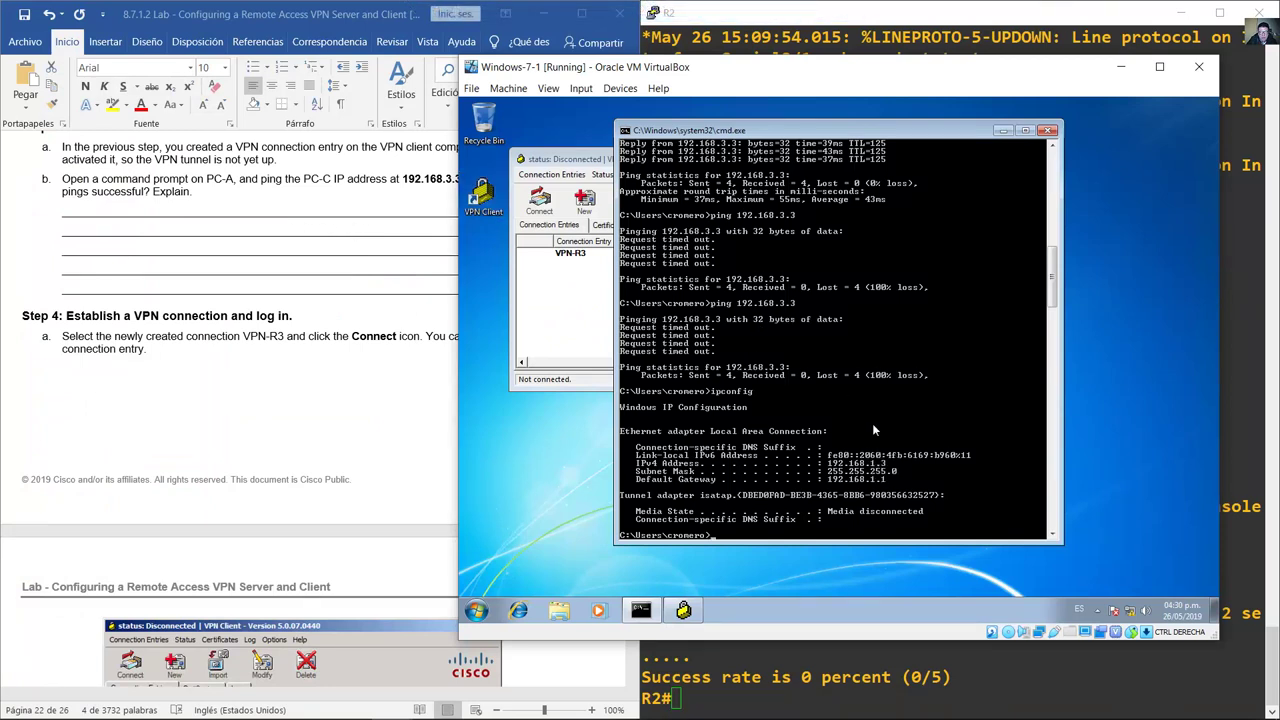
{"action": "left_click", "coordinate": [290, 259]}
{"action": "scroll", "coordinate": [290, 259], "scroll_direction": "down", "scroll_amount": 4}
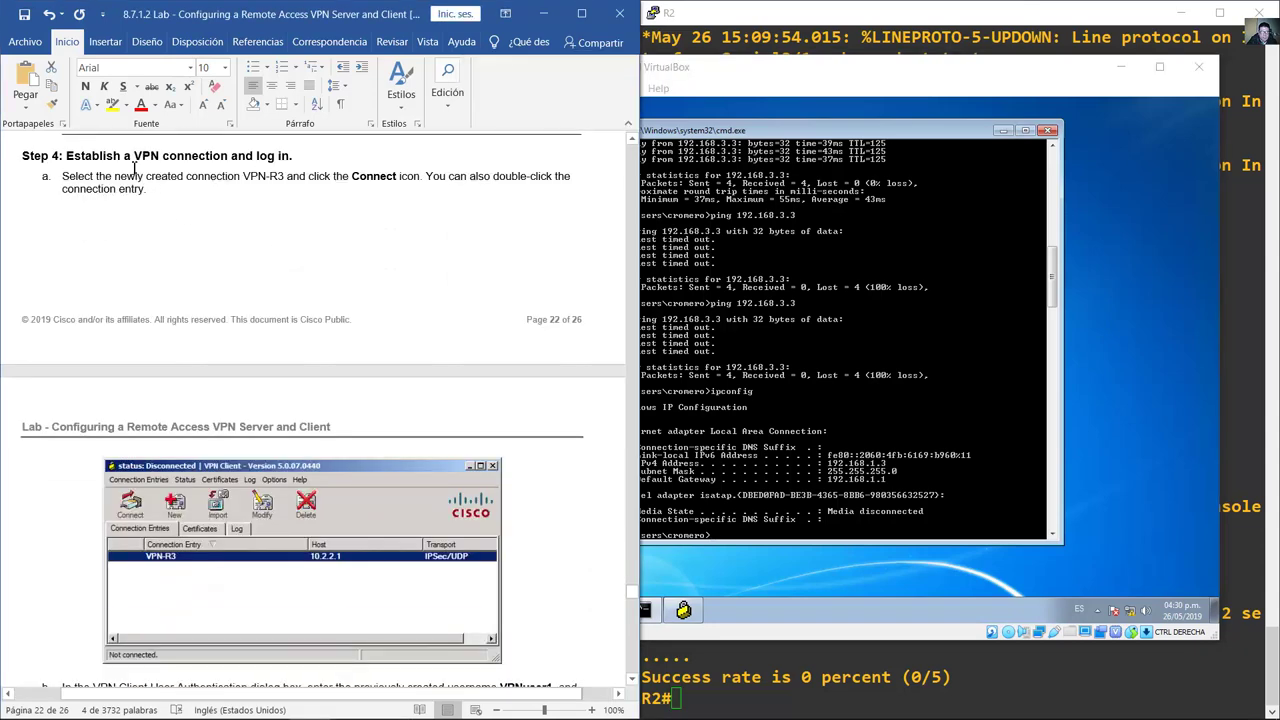
{"action": "left_click_drag", "start_coordinate": [128, 158], "coordinate": [265, 253]}
{"action": "scroll", "coordinate": [300, 290], "scroll_direction": "down", "scroll_amount": 6}
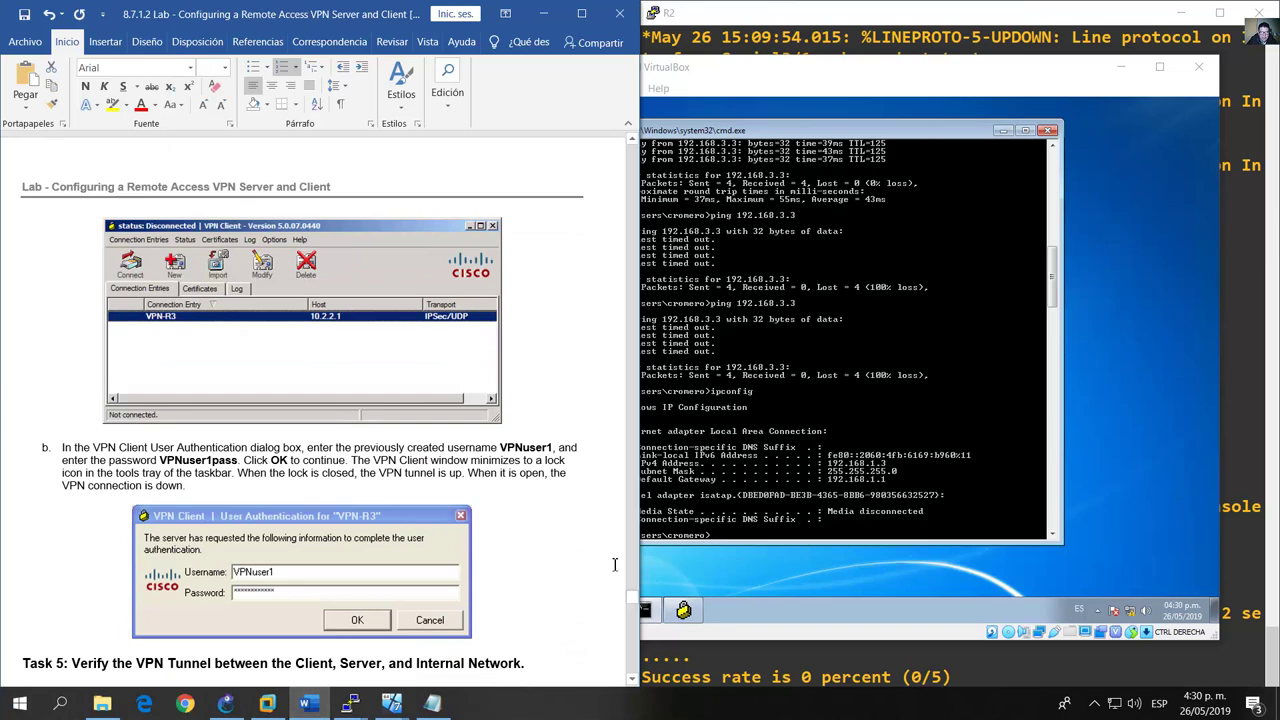
{"action": "left_click", "coordinate": [792, 578]}
Step: Connect the VPN-R3 entry in Cisco VPN Client
{"action": "left_click", "coordinate": [683, 610]}
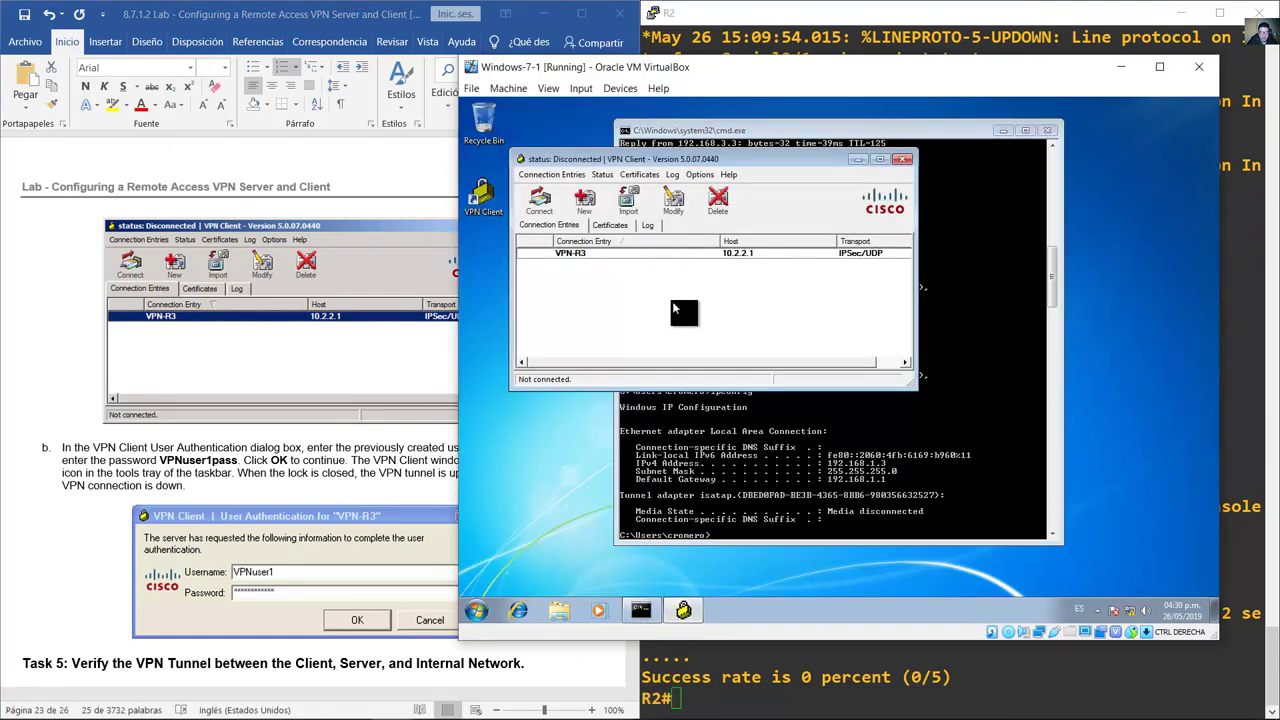
{"action": "right_click", "coordinate": [594, 256]}
{"action": "left_click", "coordinate": [675, 268]}
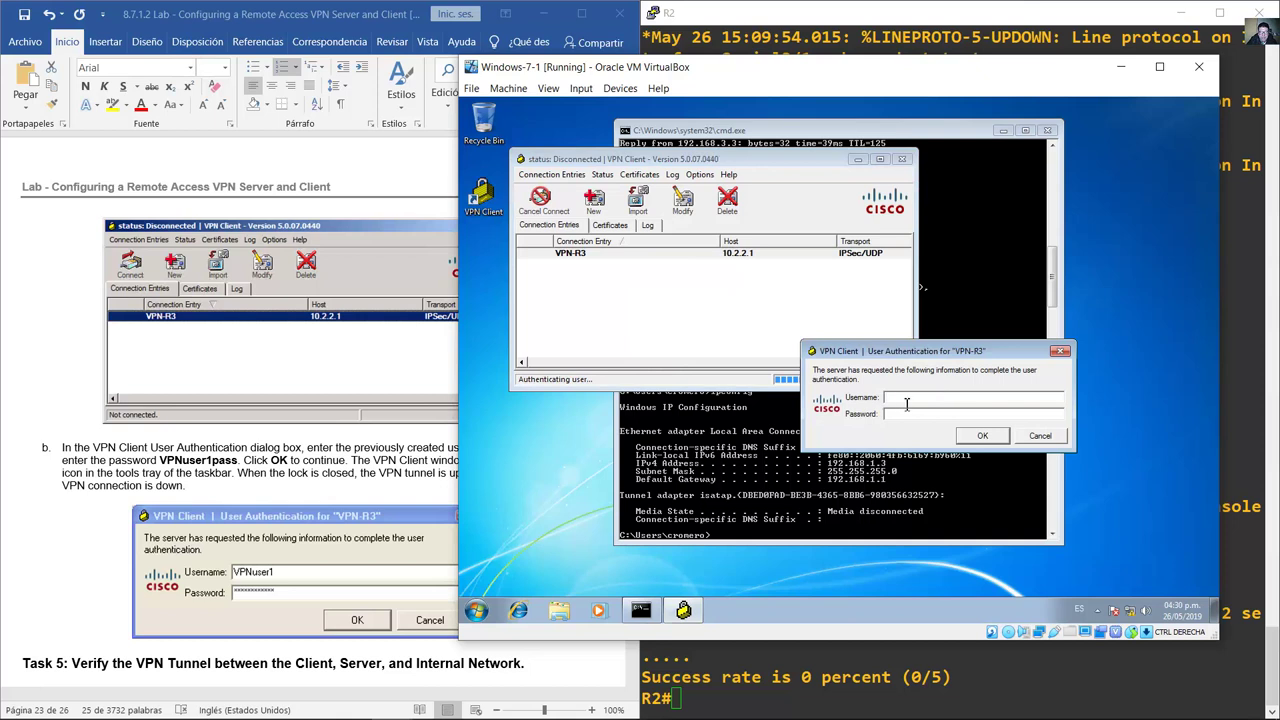
Step: Log in as VPNuser1 with the lab's VPN password and submit the credentials
{"action": "left_click", "coordinate": [274, 462]}
{"action": "scroll", "coordinate": [274, 462], "scroll_direction": "down", "scroll_amount": 3}
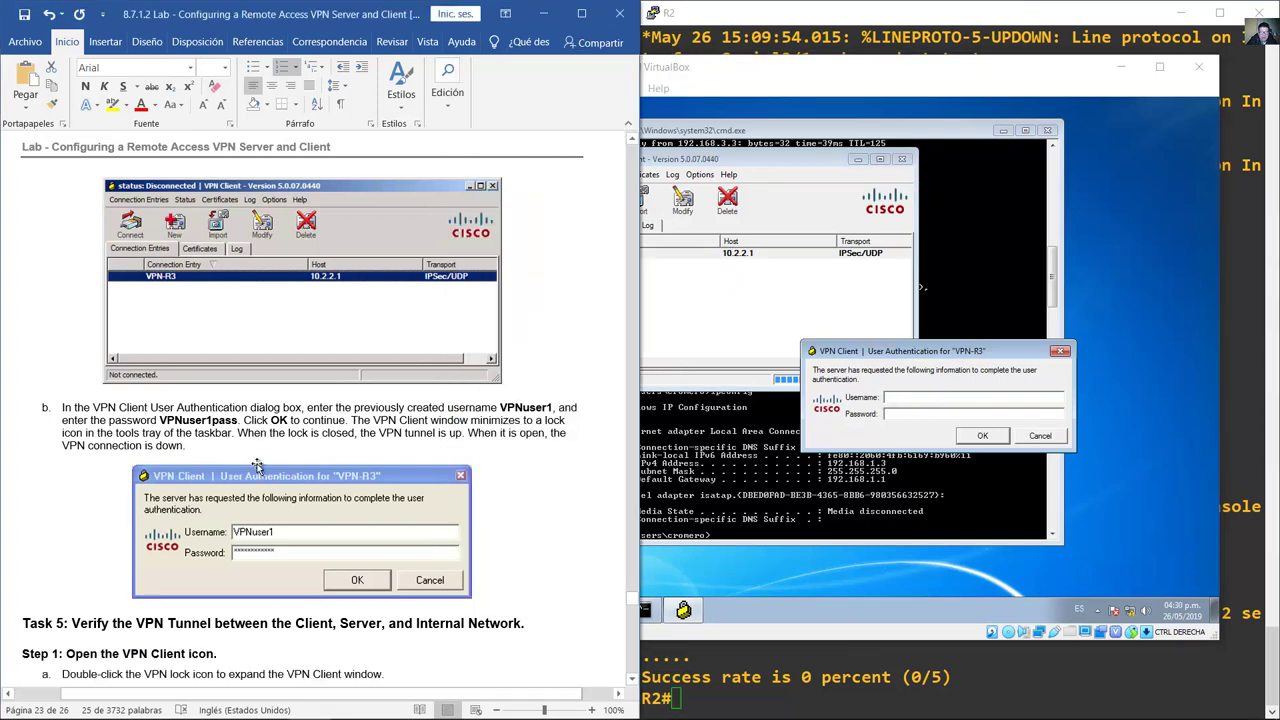
{"action": "left_click_drag", "start_coordinate": [509, 330], "coordinate": [560, 332]}
{"action": "left_click", "coordinate": [976, 399]}
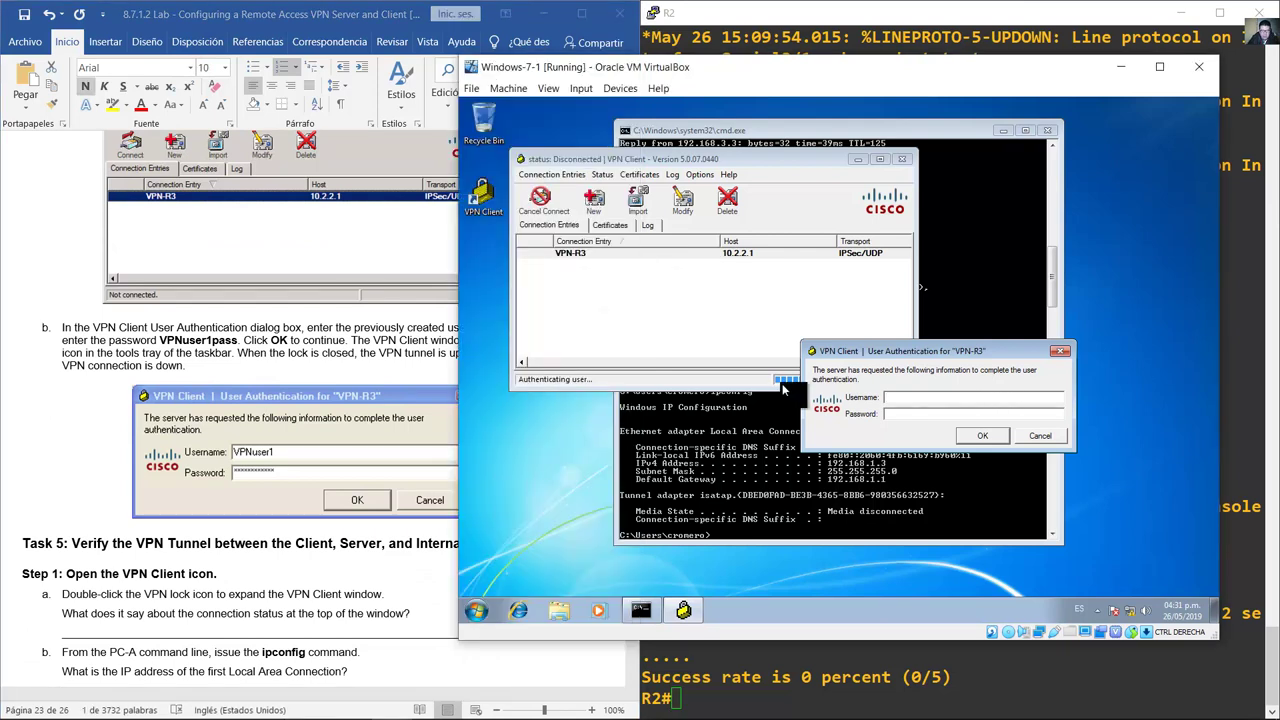
{"action": "type", "text": "VPNuser1"}
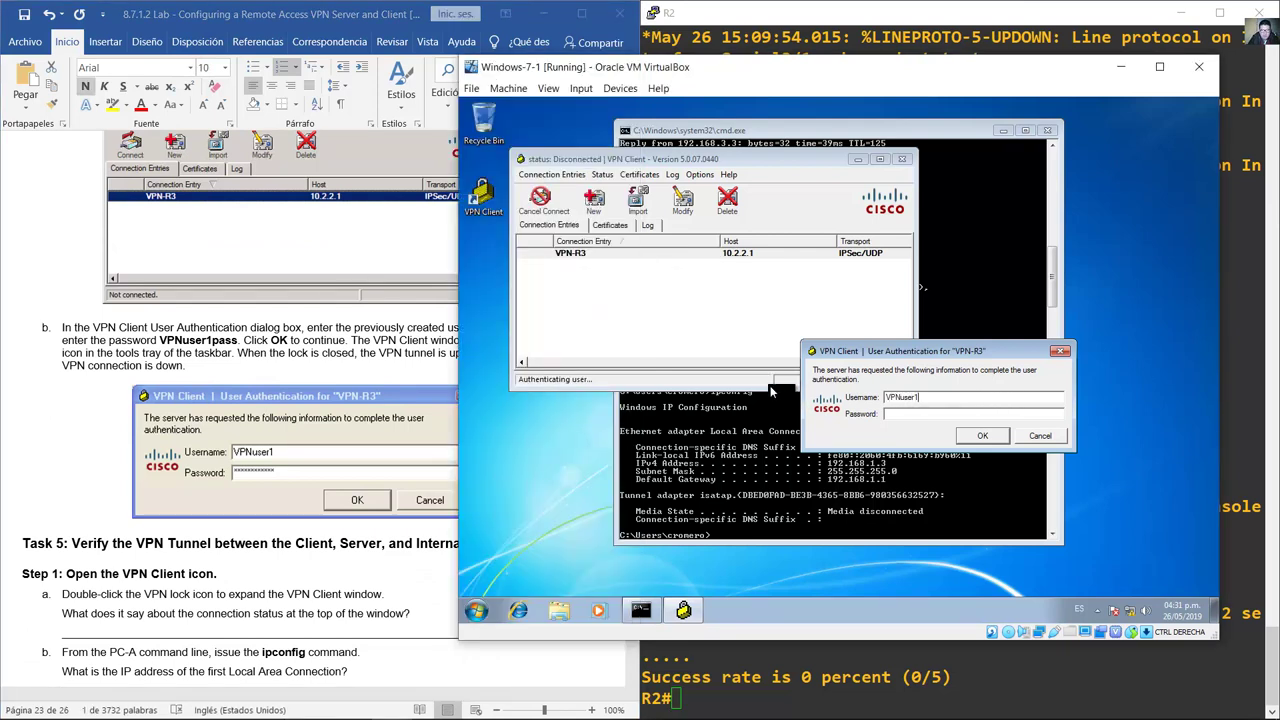
{"action": "left_click", "coordinate": [907, 414]}
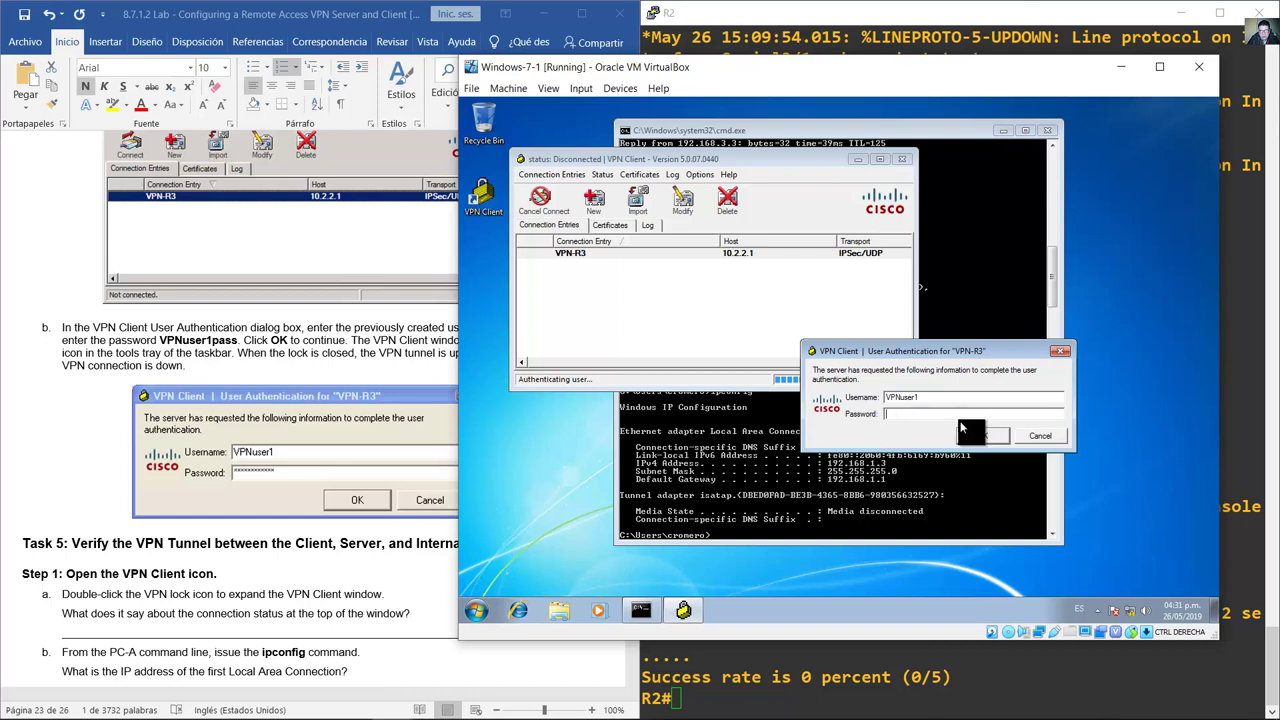
{"action": "type", "text": "VPNuse"}
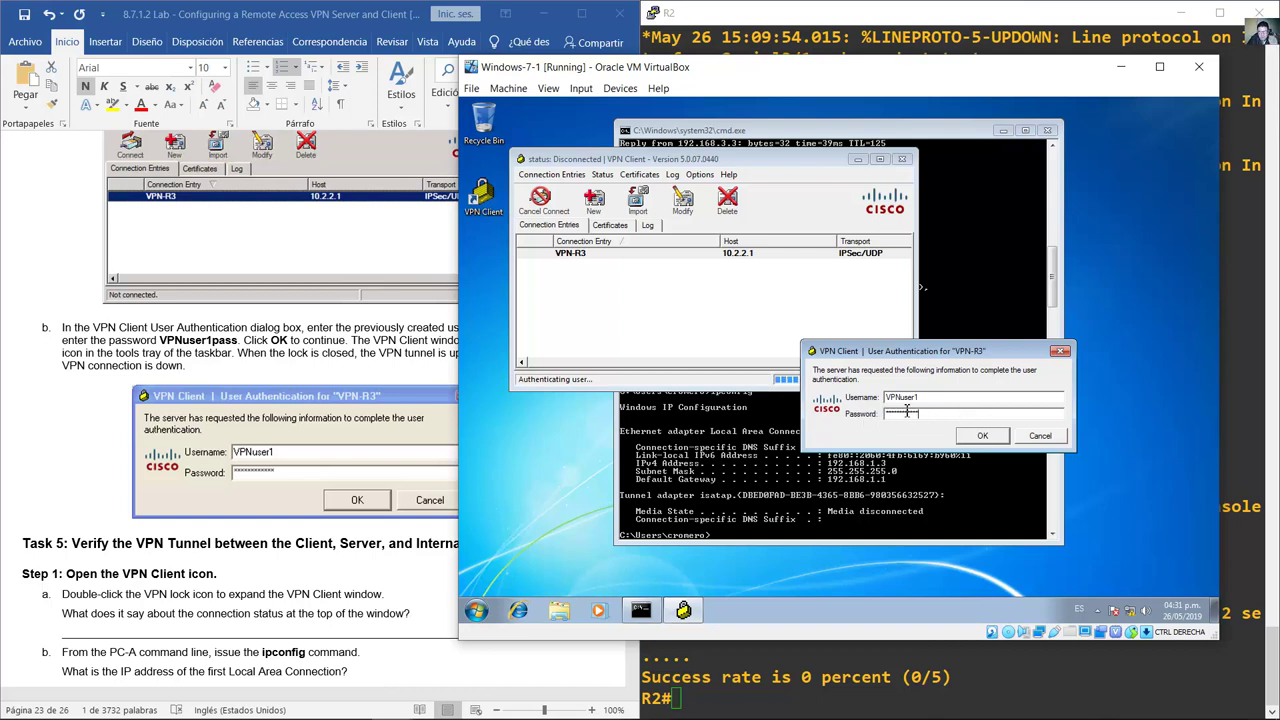
{"action": "left_click", "coordinate": [982, 436]}
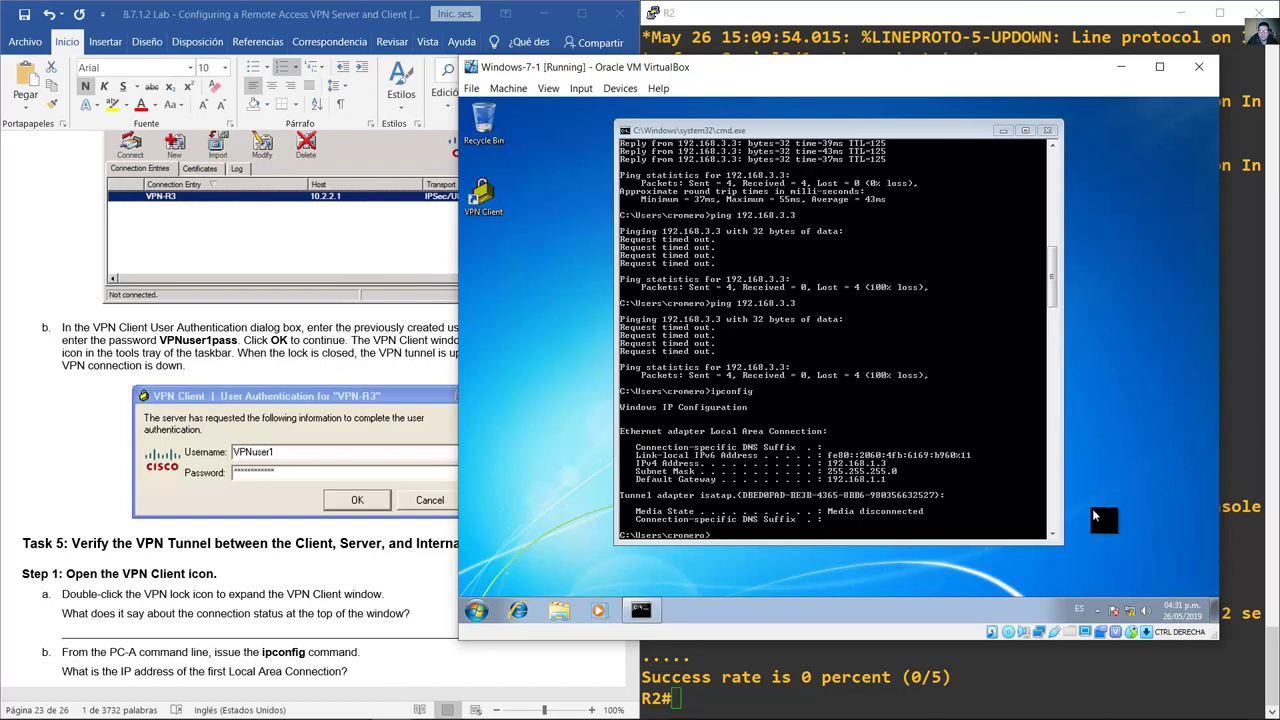
Step: Reopen the connected VPN Client from the tray and view VPN-R3's tunnel statistics, client address 192.168.3.100
{"action": "left_click", "coordinate": [1097, 610]}
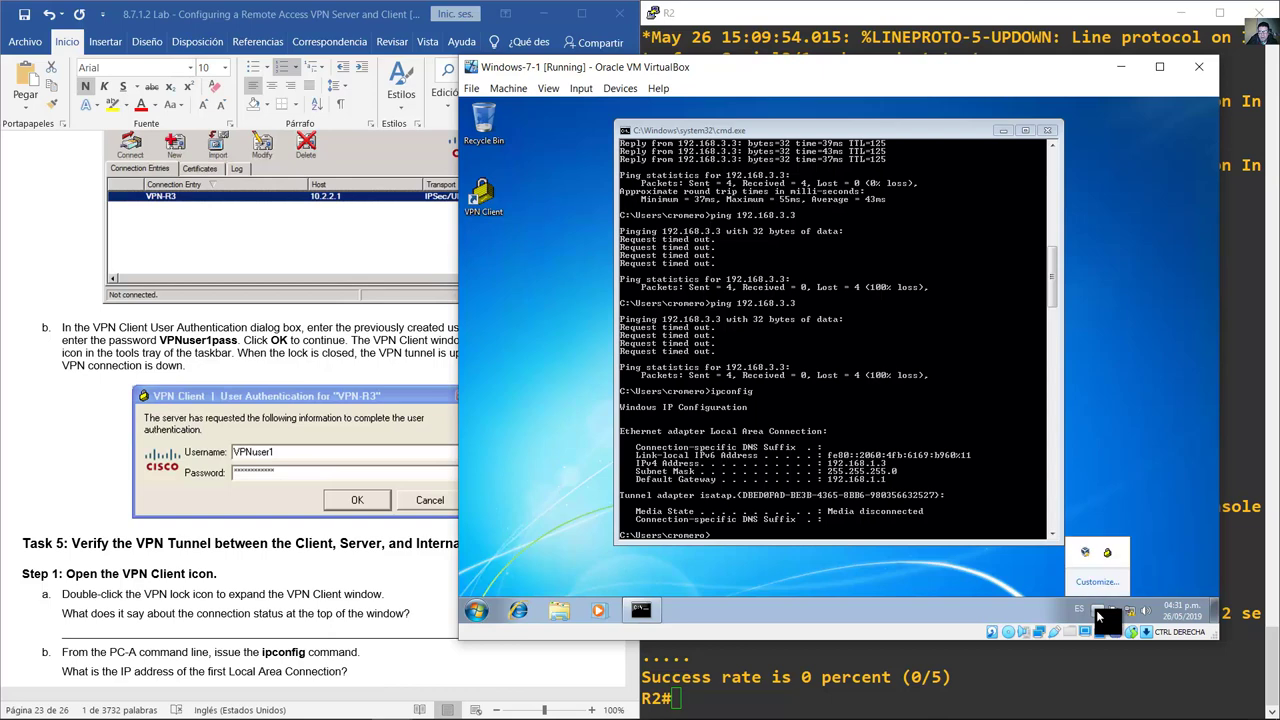
{"action": "double_click", "coordinate": [1107, 553]}
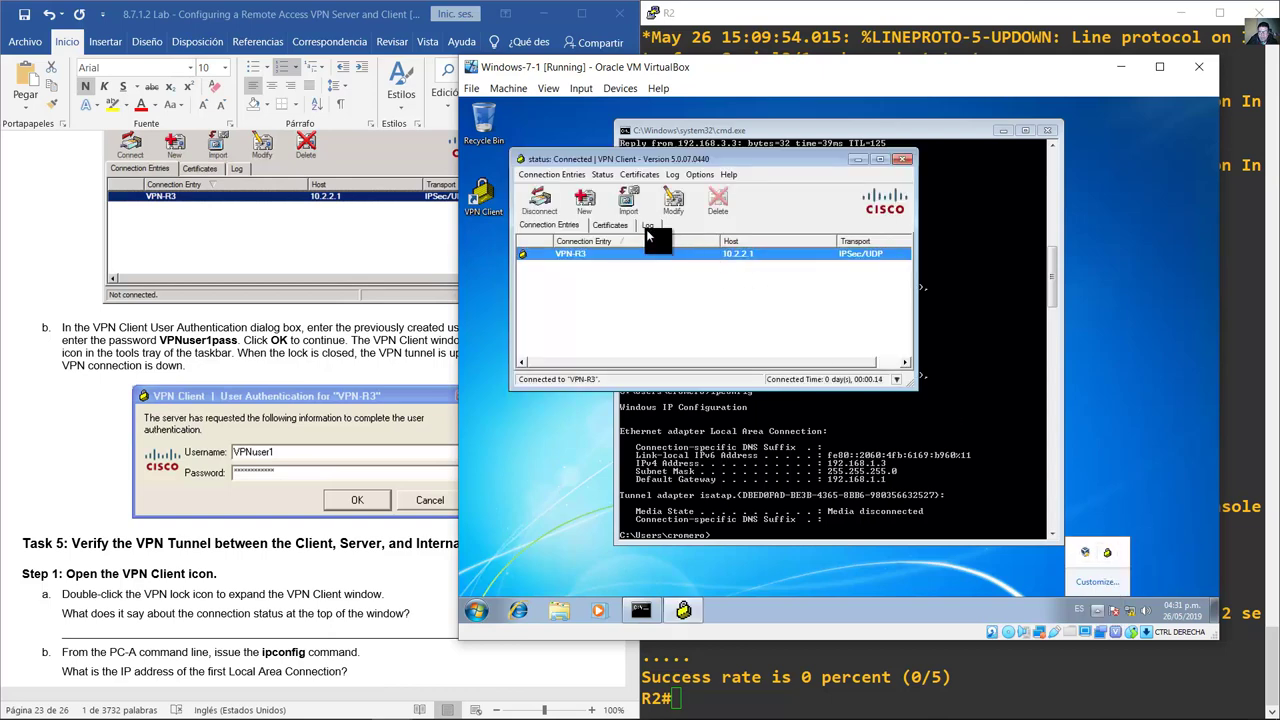
{"action": "right_click", "coordinate": [581, 253]}
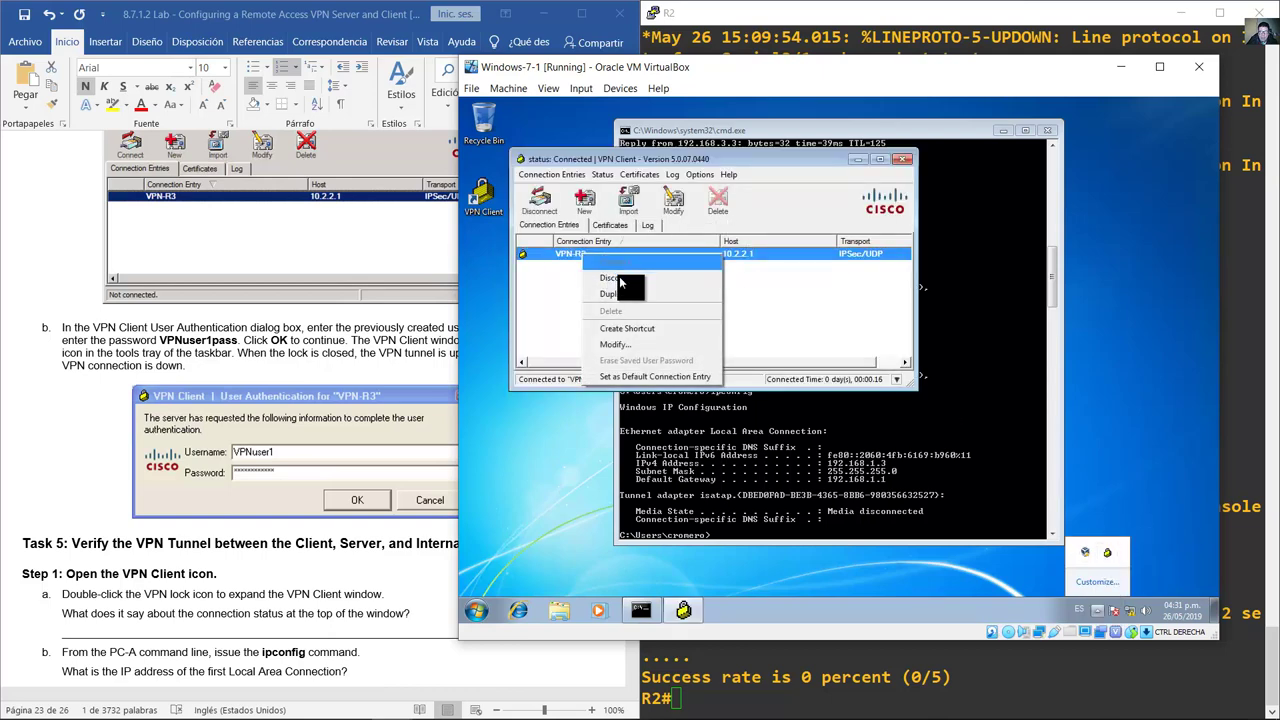
{"action": "left_click", "coordinate": [776, 214]}
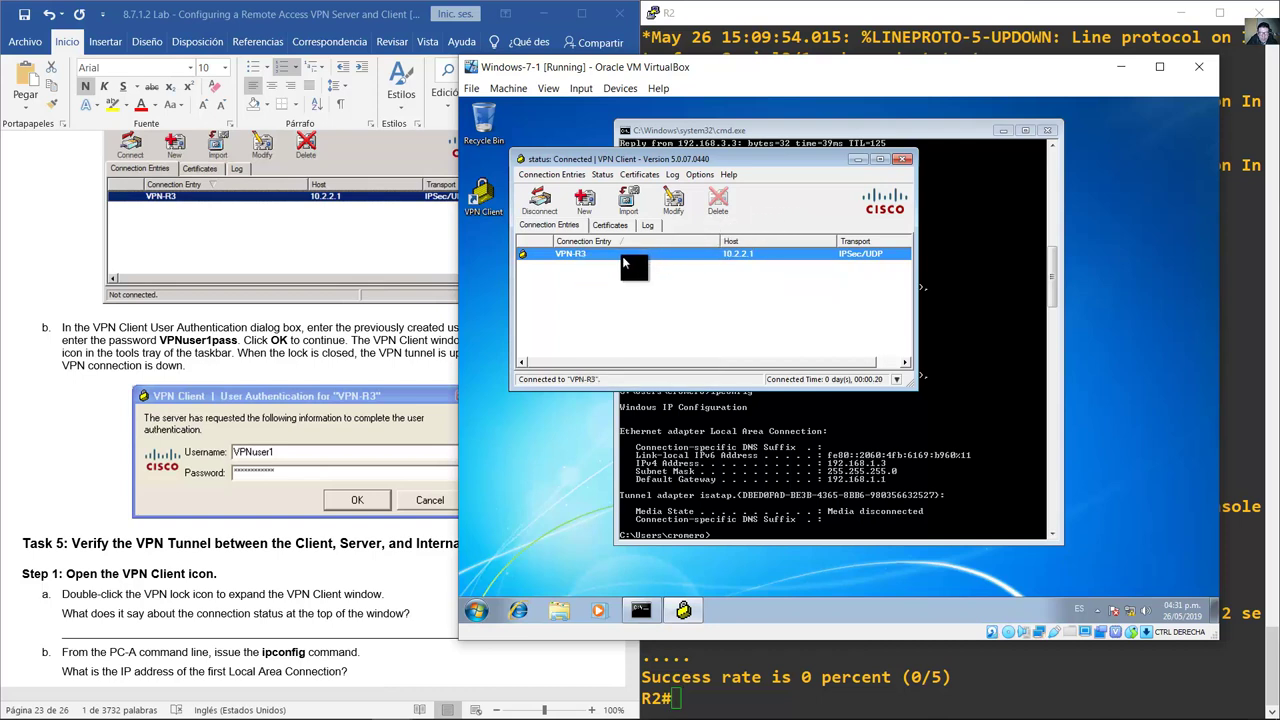
{"action": "left_click", "coordinate": [604, 175]}
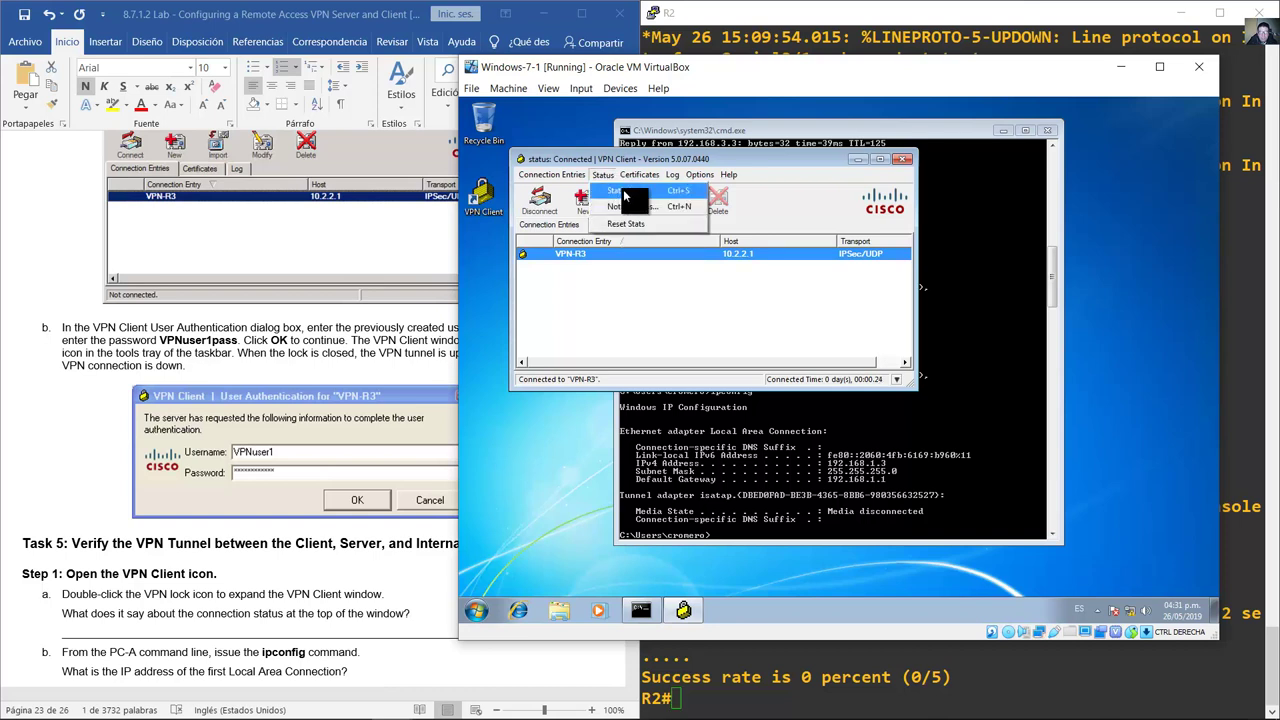
{"action": "left_click", "coordinate": [623, 189]}
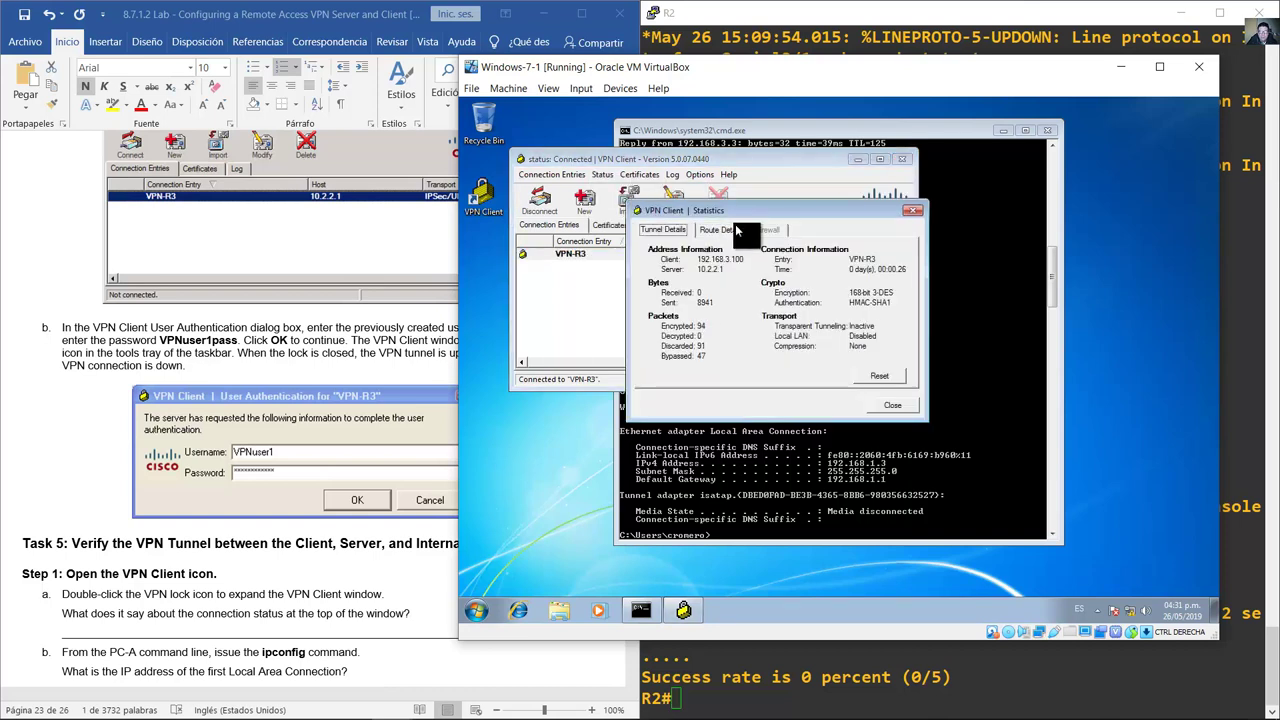
{"action": "left_click_drag", "start_coordinate": [734, 211], "coordinate": [731, 251]}
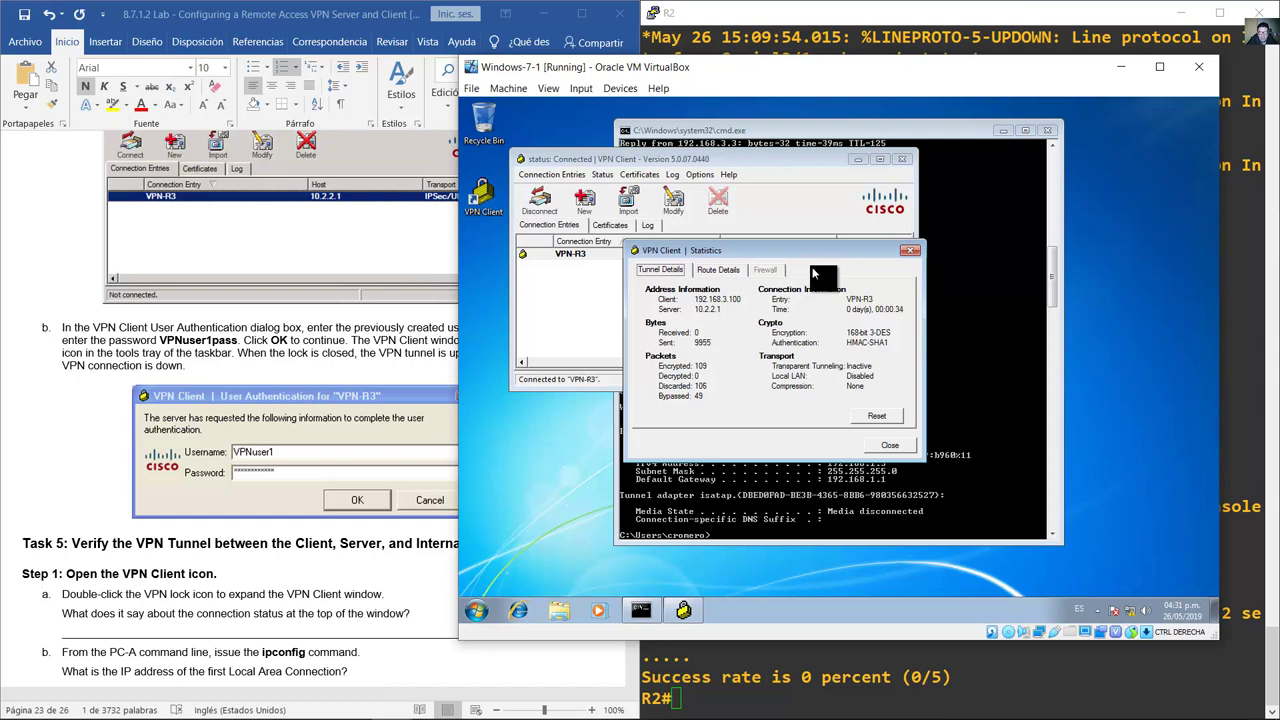
{"action": "left_click", "coordinate": [910, 250]}
{"action": "left_click_drag", "start_coordinate": [917, 290], "coordinate": [940, 290]}
{"action": "left_click", "coordinate": [70, 257]}
{"action": "scroll", "coordinate": [70, 257], "scroll_direction": "down", "scroll_amount": 6}
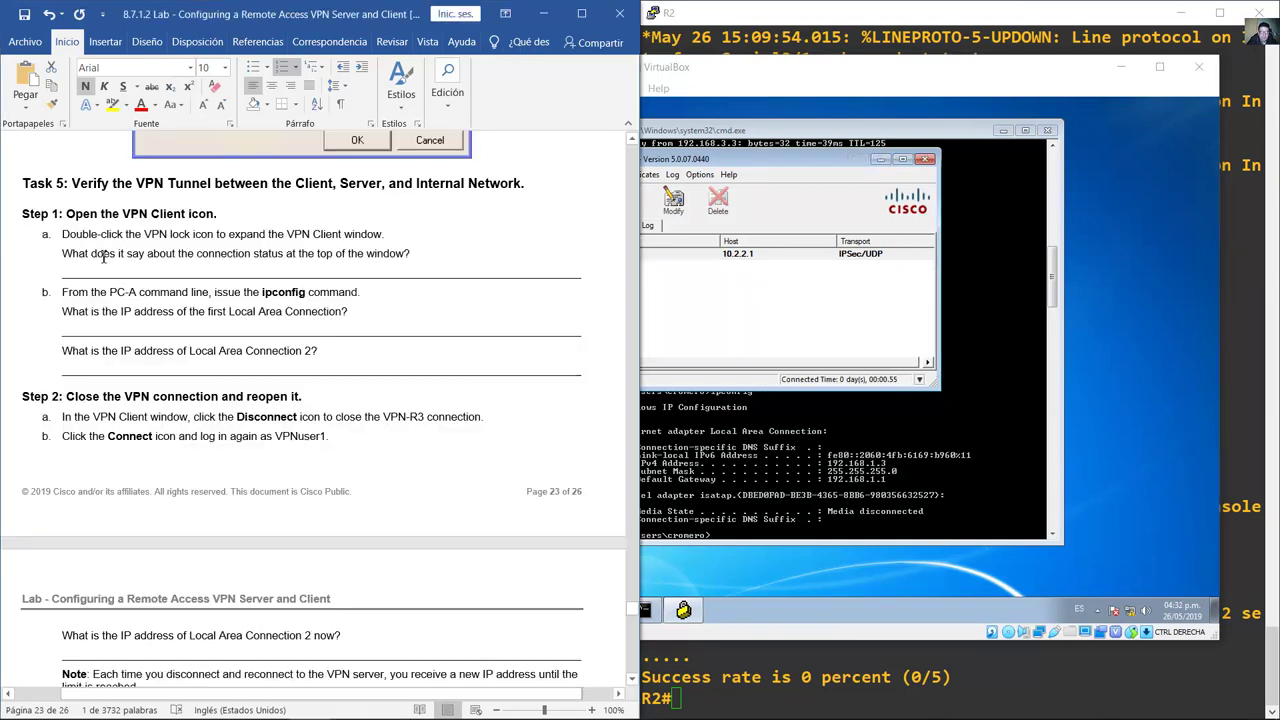
{"action": "left_click_drag", "start_coordinate": [66, 255], "coordinate": [310, 257]}
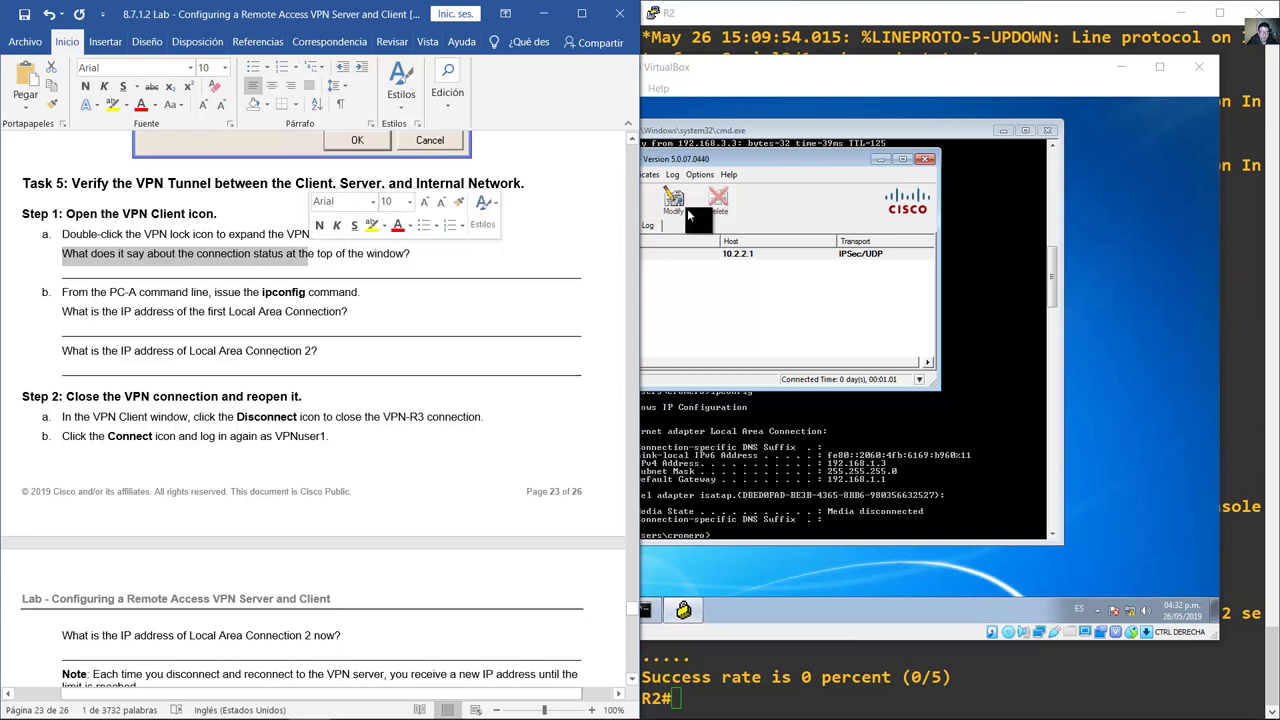
{"action": "left_click", "coordinate": [713, 156]}
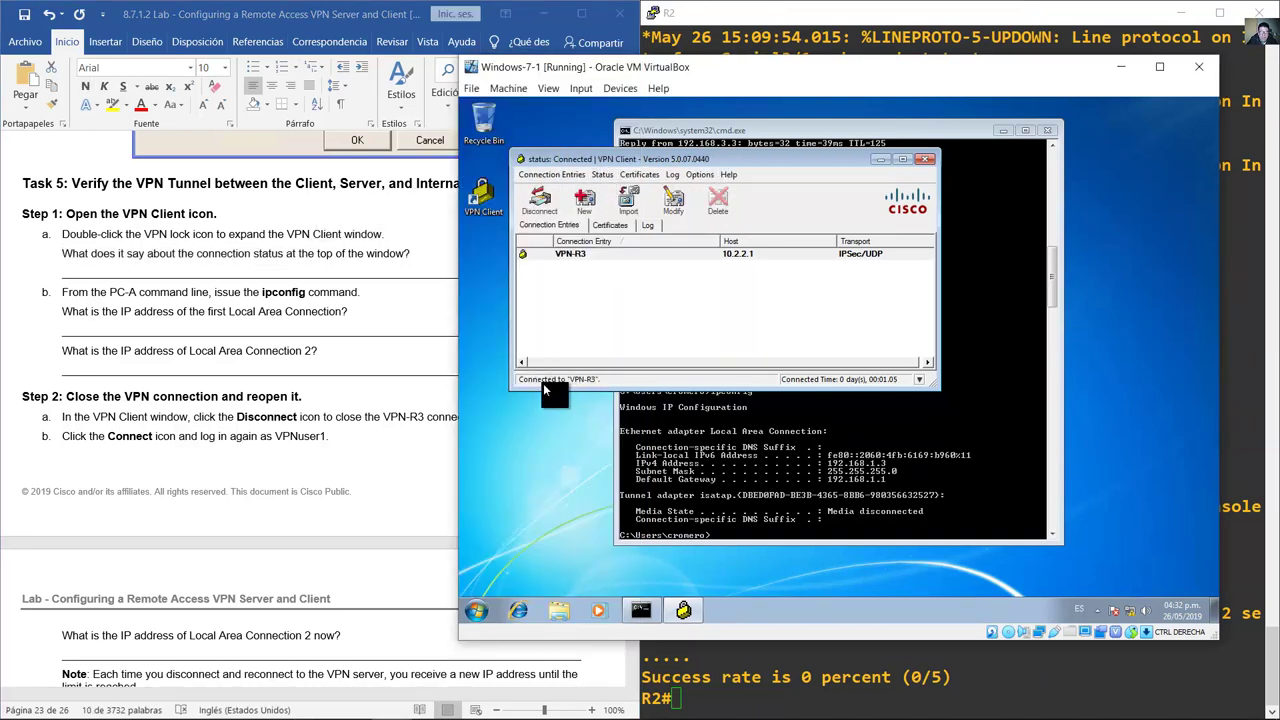
{"action": "left_click", "coordinate": [290, 278]}
{"action": "scroll", "coordinate": [290, 280], "scroll_direction": "down", "scroll_amount": 1}
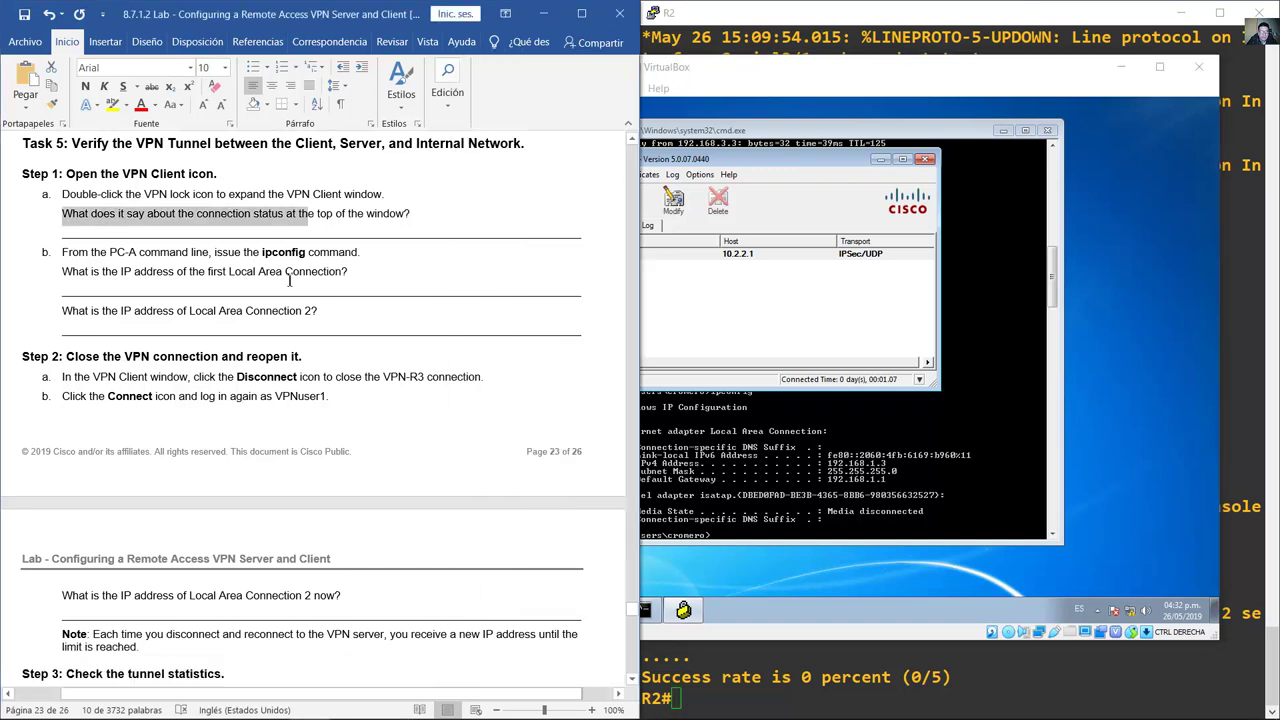
{"action": "scroll", "coordinate": [290, 280], "scroll_direction": "down", "scroll_amount": 1}
{"action": "left_click_drag", "start_coordinate": [244, 213], "coordinate": [306, 213]}
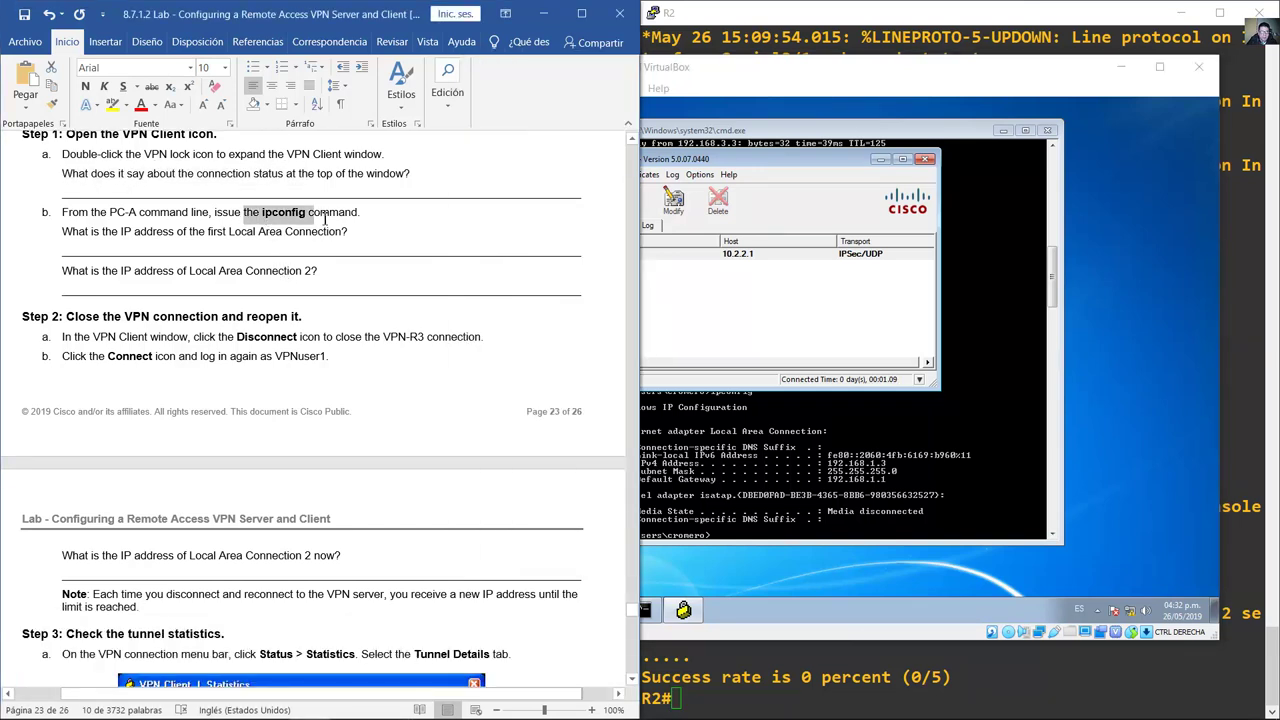
{"action": "left_click_drag", "start_coordinate": [109, 213], "coordinate": [187, 213]}
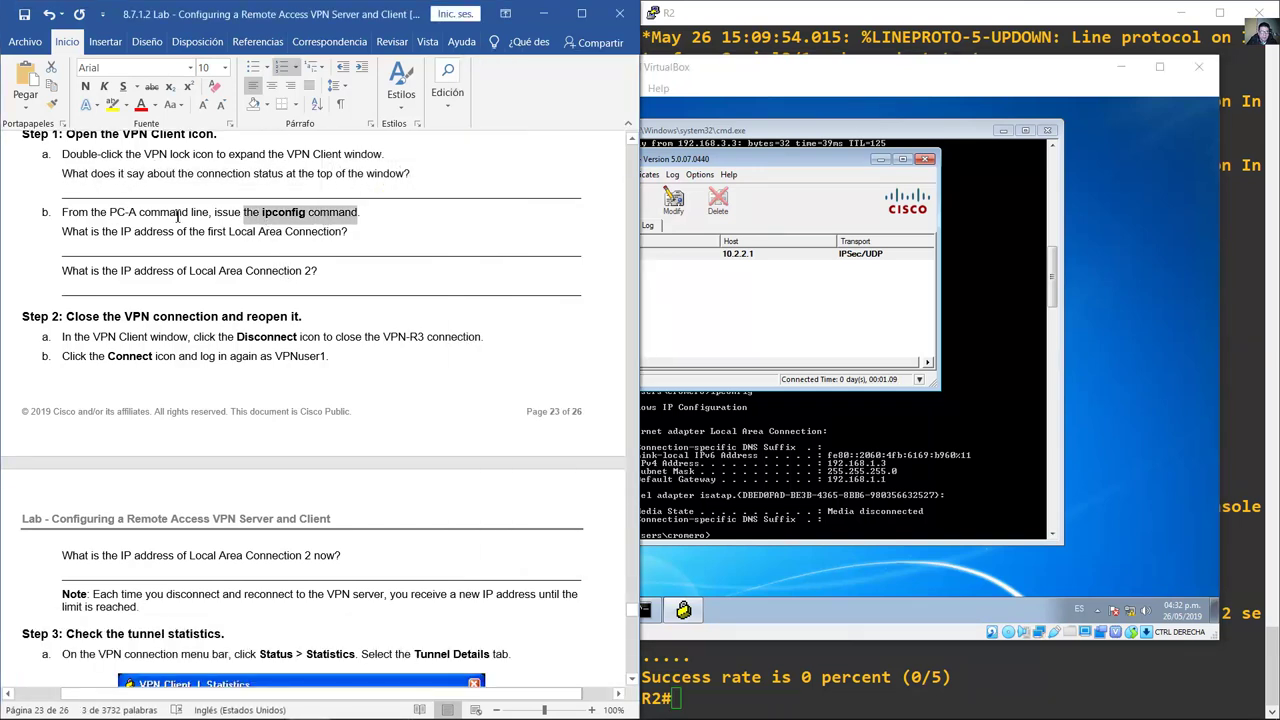
{"action": "left_click", "coordinate": [836, 495]}
Step: Run ipconfig showing Local Area Connection 2 at 192.168.3.100, gateway 192.168.3.1
{"action": "type", "text": "ipconfig"}
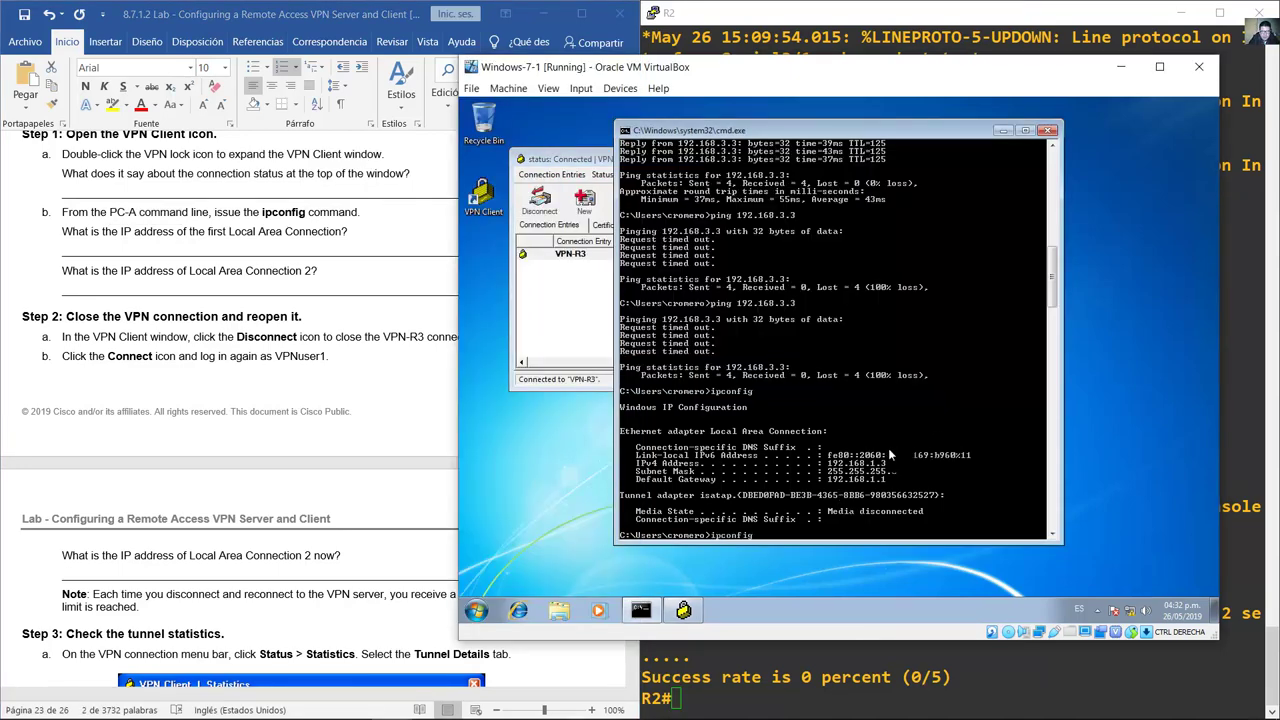
{"action": "key", "text": "Return"}
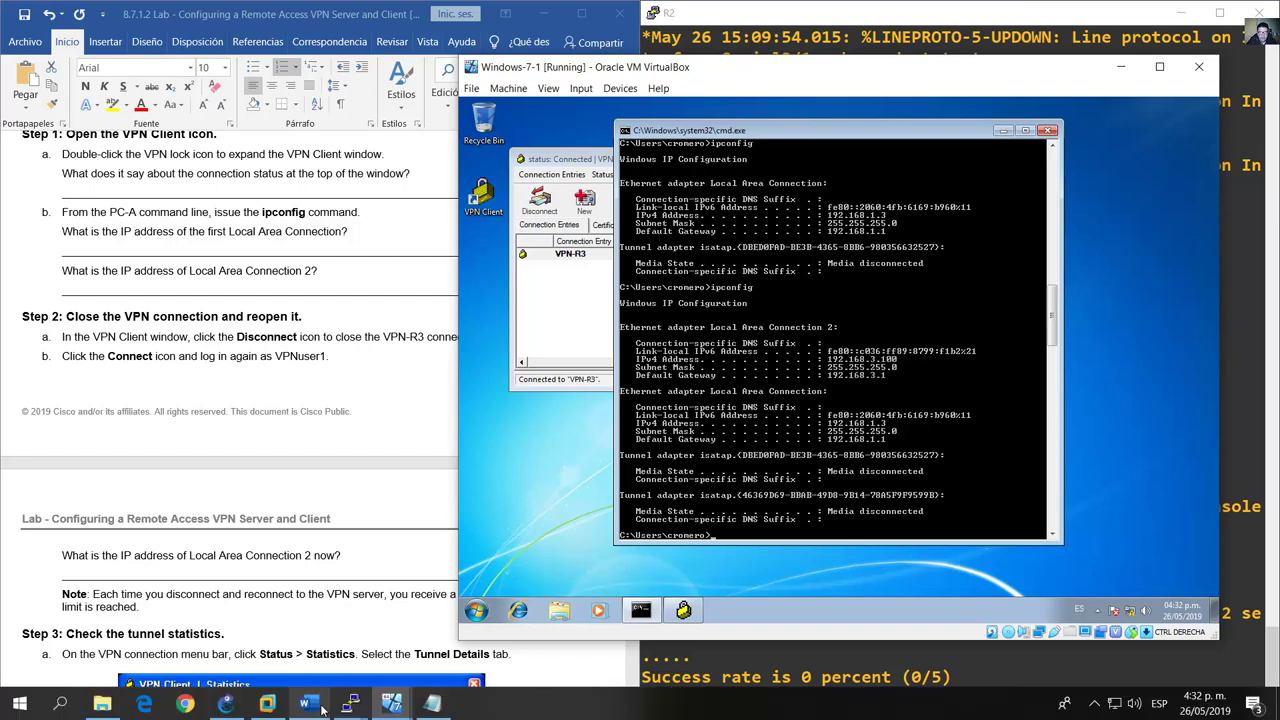
{"action": "left_click", "coordinate": [226, 704]}
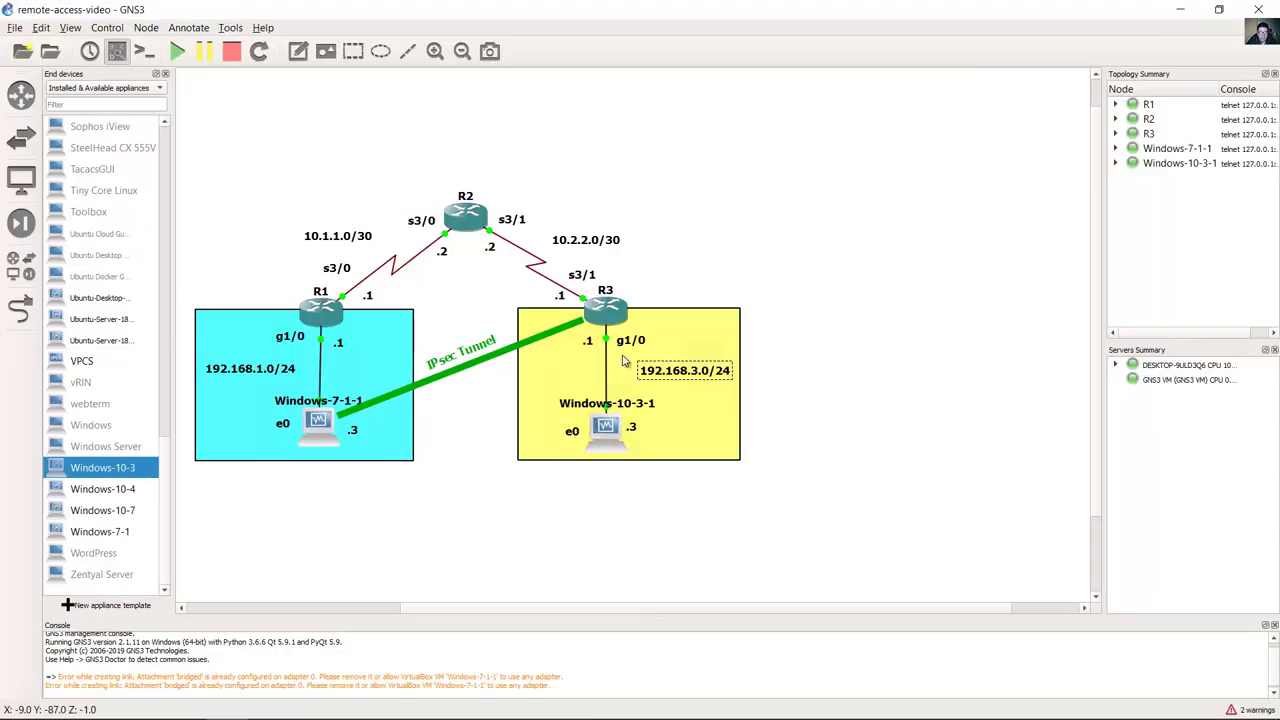
{"action": "left_click", "coordinate": [707, 450]}
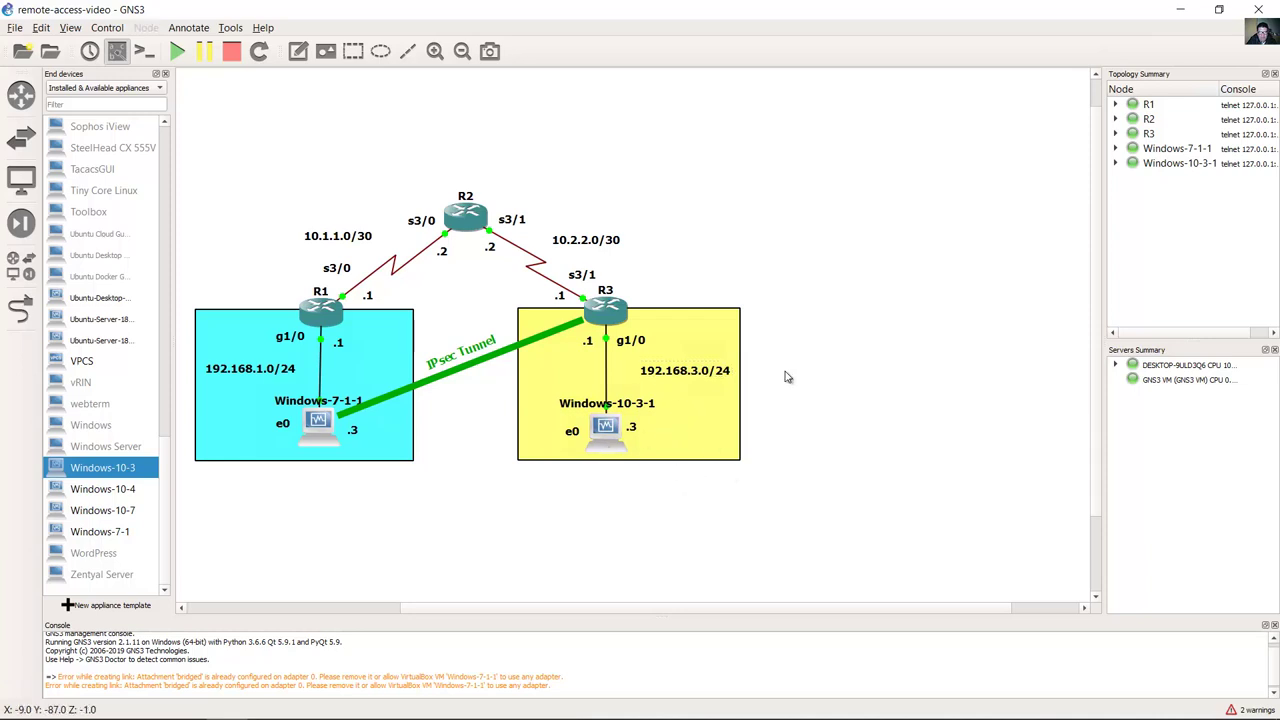
{"action": "left_click", "coordinate": [1180, 9]}
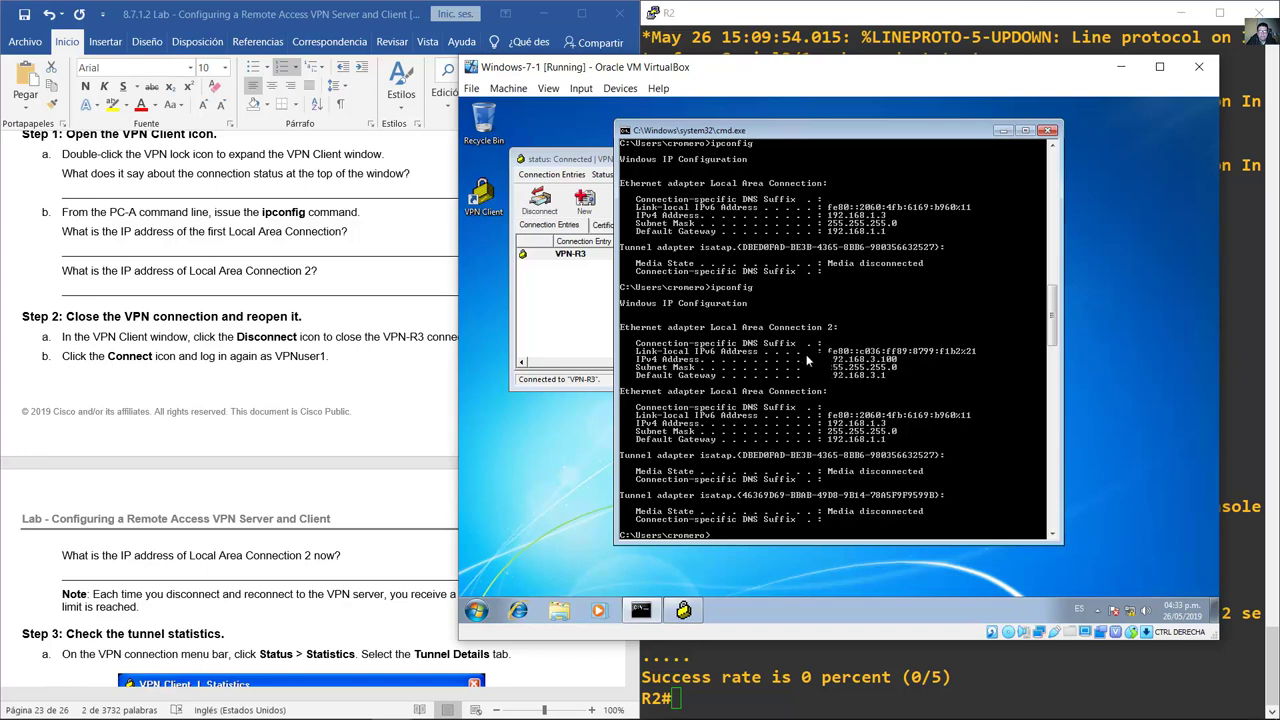
Step: Compare the output with the lab's questions on both Local Area Connections
{"action": "left_click", "coordinate": [104, 251]}
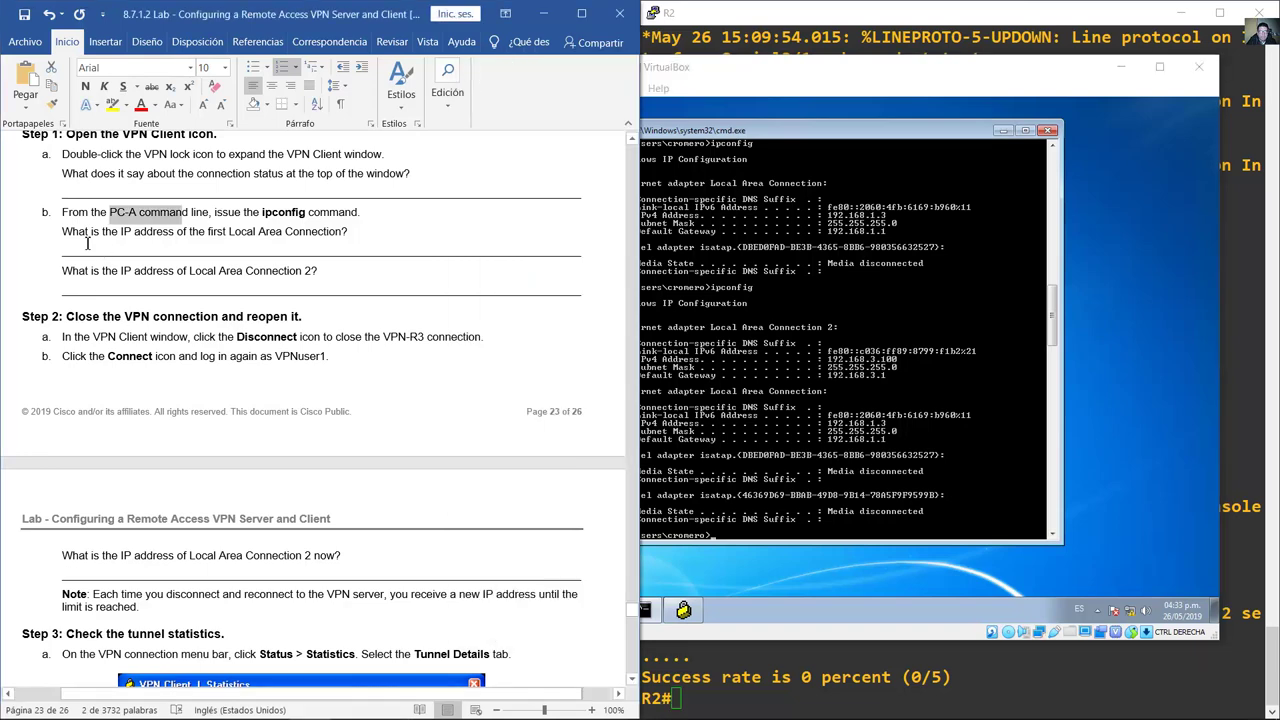
{"action": "left_click_drag", "start_coordinate": [88, 240], "coordinate": [358, 236]}
{"action": "left_click", "coordinate": [847, 364]}
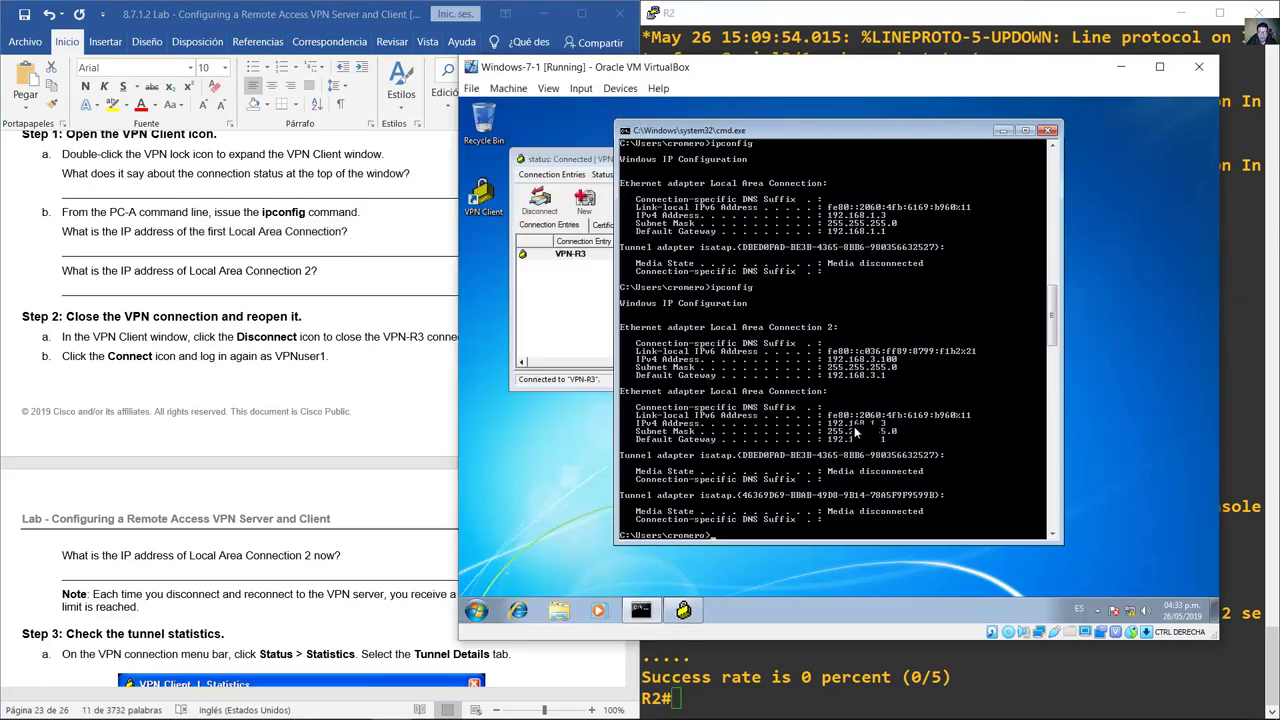
{"action": "key", "text": "alt+Tab"}
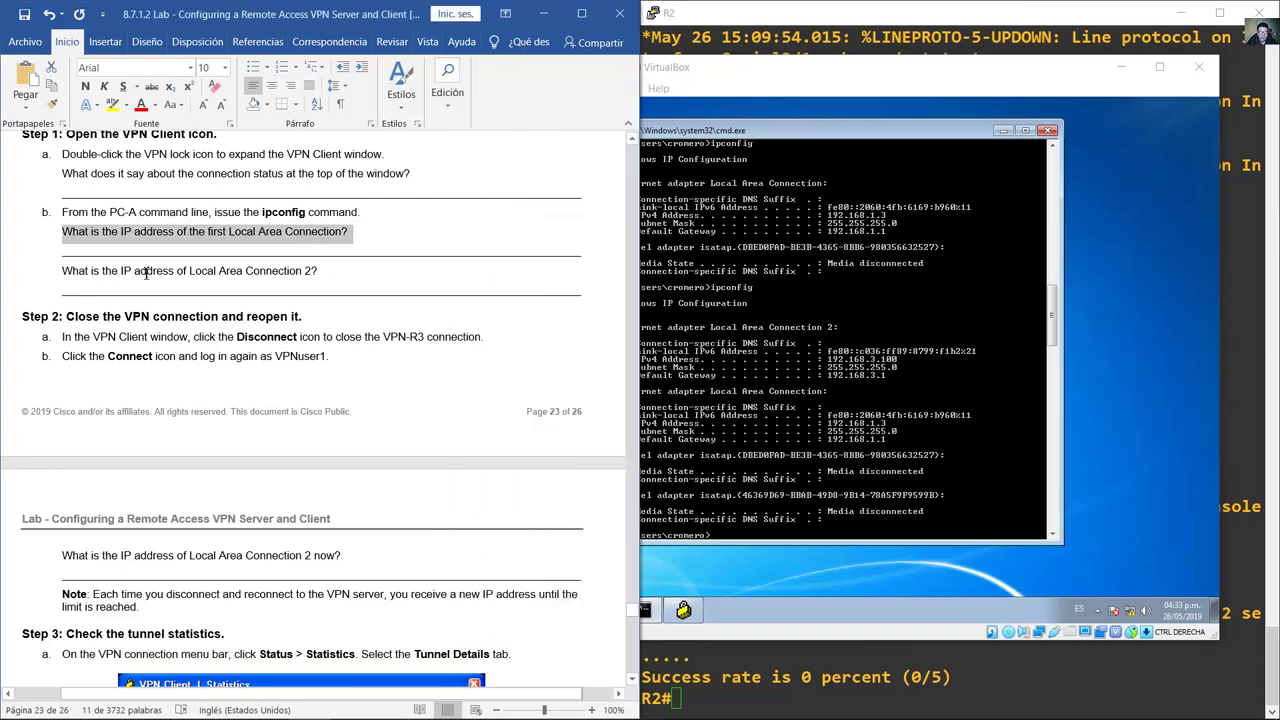
{"action": "left_click_drag", "start_coordinate": [190, 271], "coordinate": [340, 275]}
{"action": "left_click", "coordinate": [865, 366]}
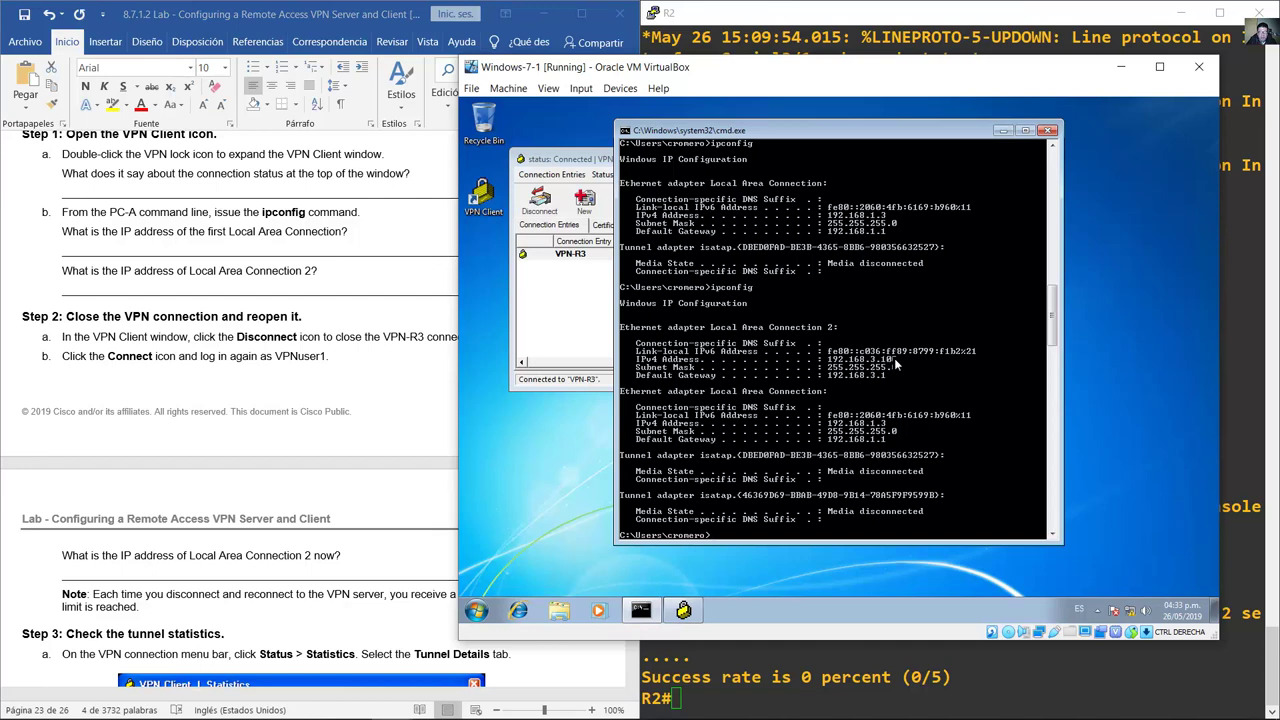
{"action": "key", "text": "alt+Tab"}
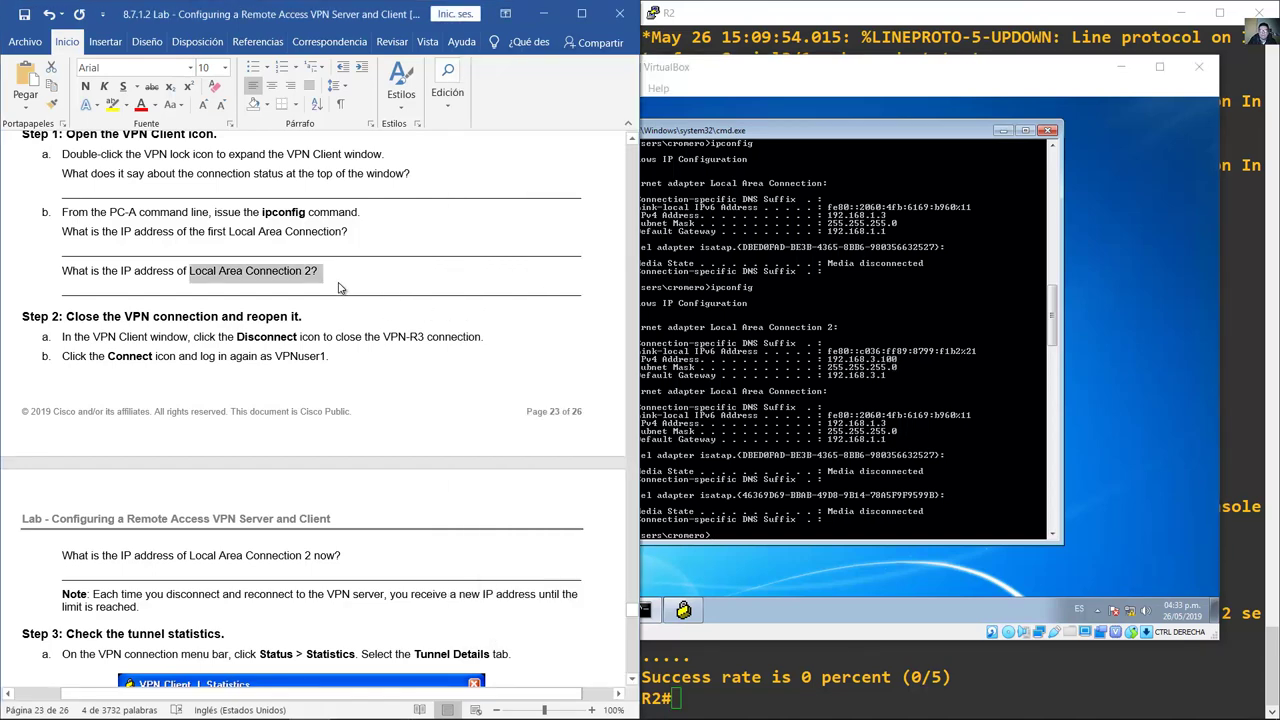
Step: Bring Step 2 on closing and reopening the VPN into view in the lab guide
{"action": "left_click", "coordinate": [363, 338]}
{"action": "scroll", "coordinate": [364, 351], "scroll_direction": "down", "scroll_amount": 3}
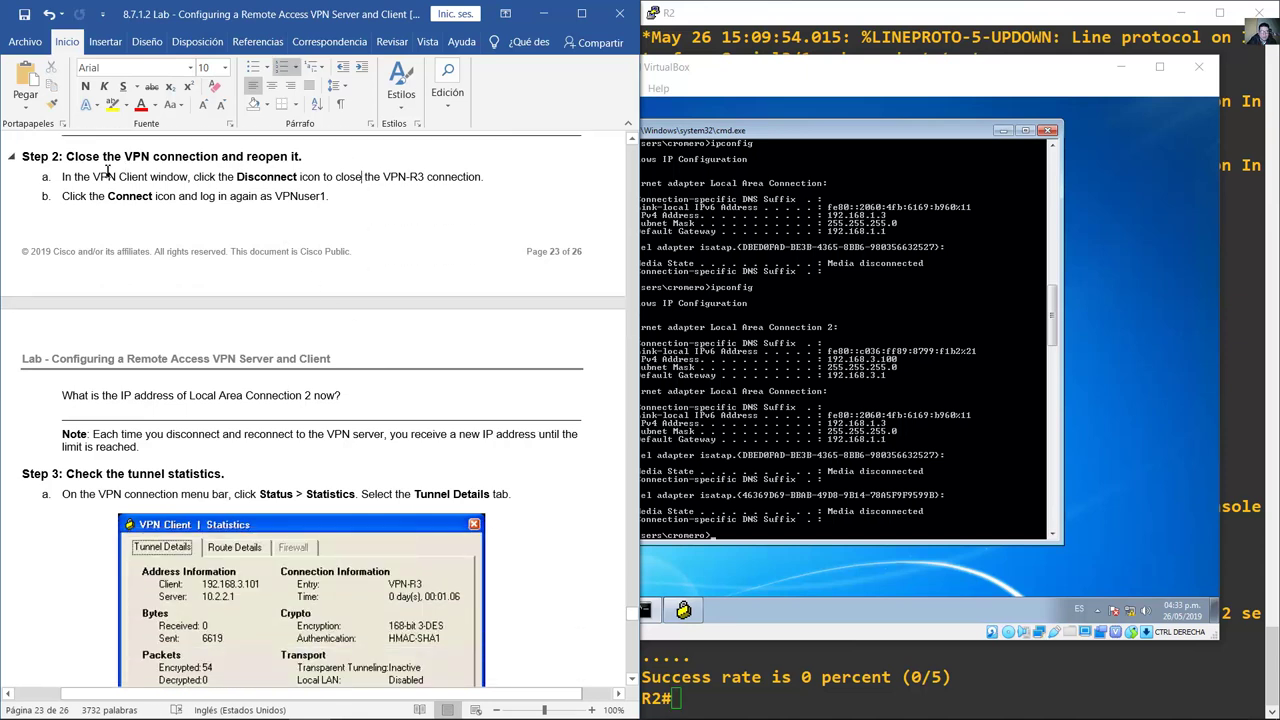
{"action": "left_click_drag", "start_coordinate": [66, 157], "coordinate": [312, 160]}
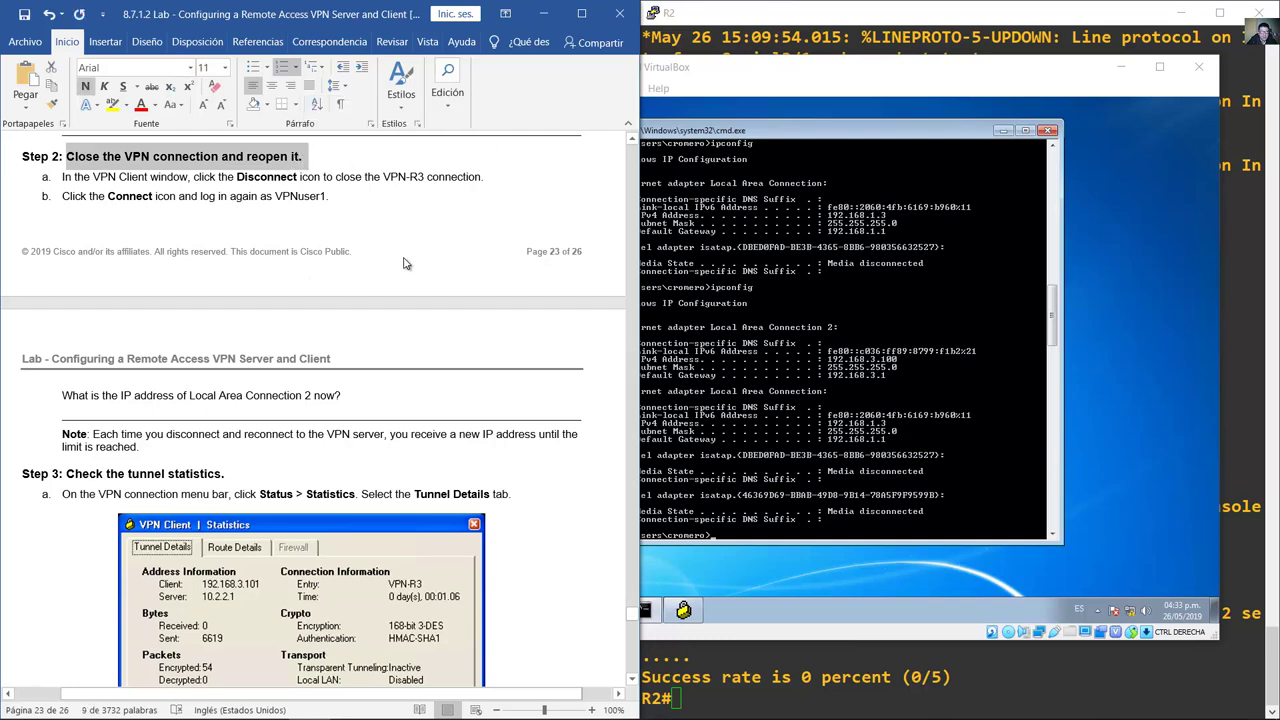
{"action": "left_click", "coordinate": [748, 268]}
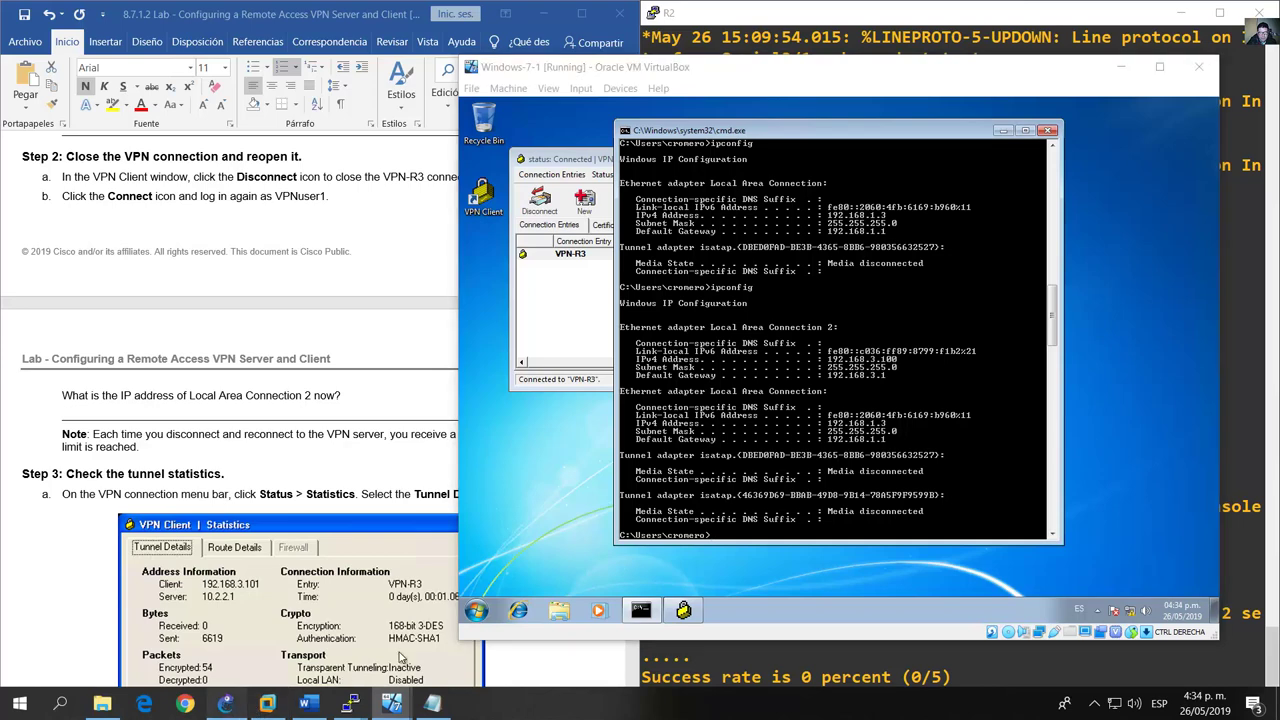
Step: Ping 192.168.3.3 across the tunnel, getting 4 replies with 0% loss
{"action": "left_click", "coordinate": [226, 704]}
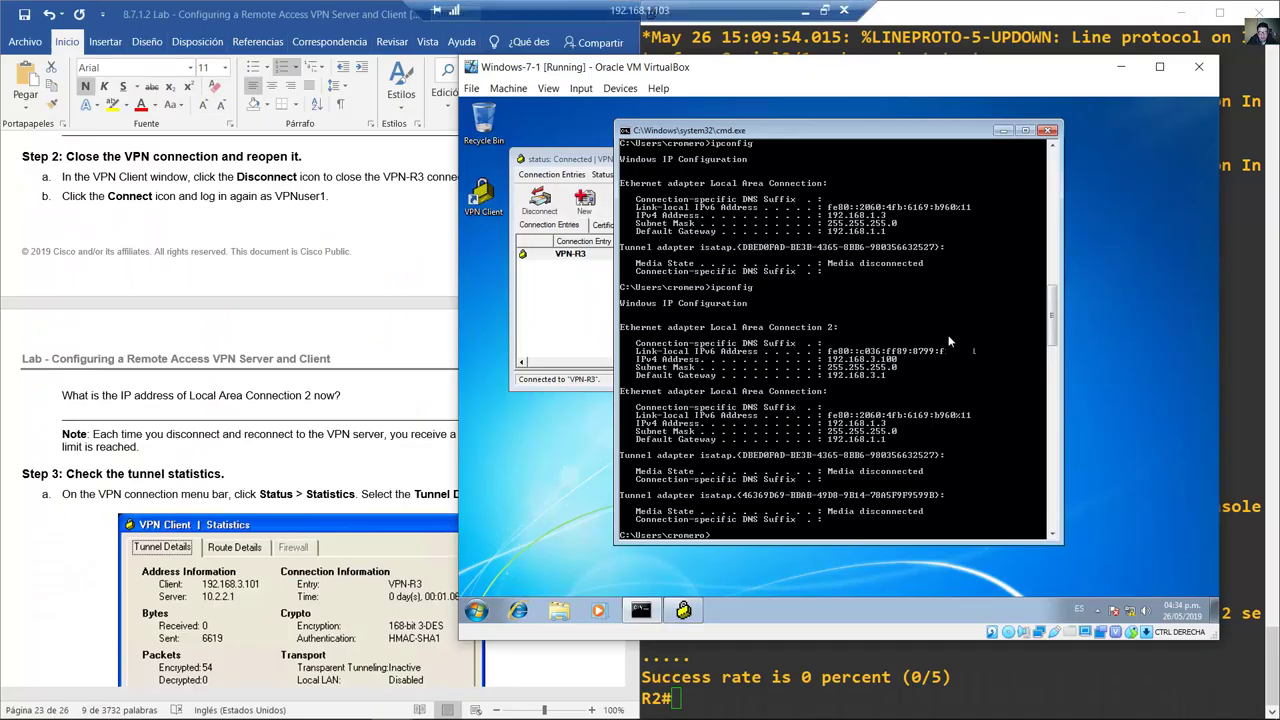
{"action": "left_click", "coordinate": [1180, 9]}
{"action": "type", "text": "ing 192."}
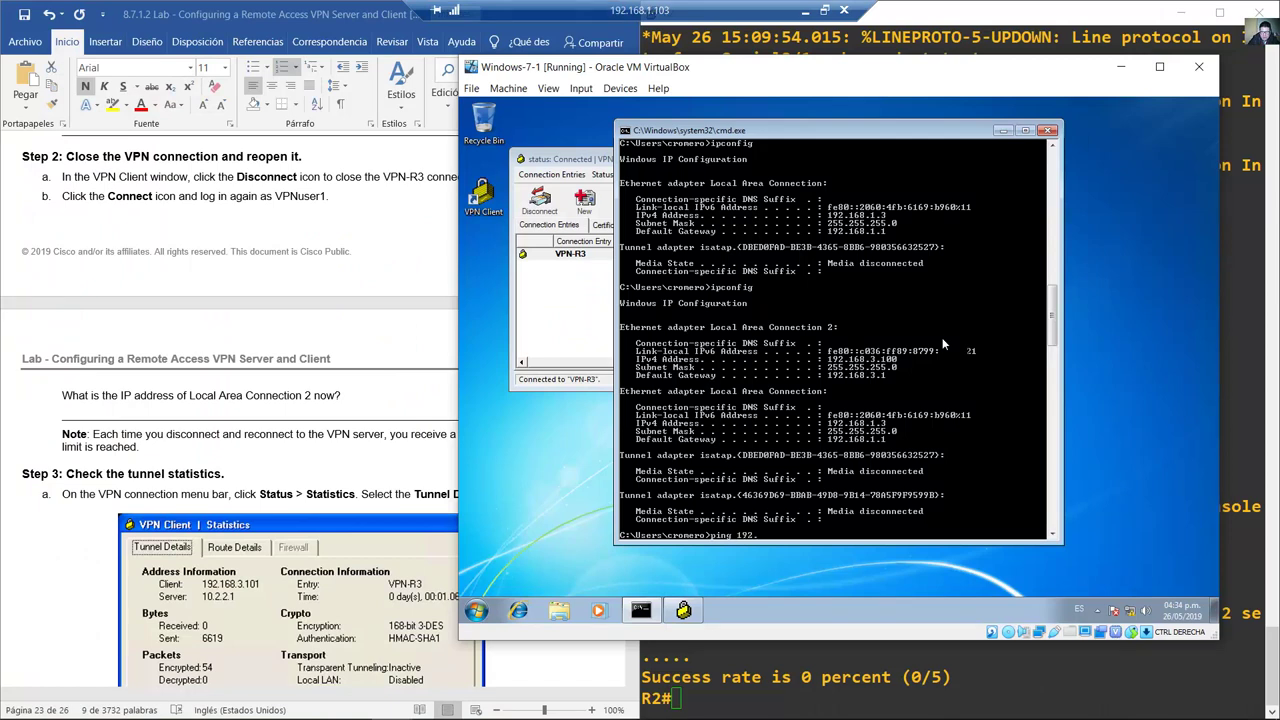
{"action": "type", "text": "168.3.3"}
{"action": "key", "text": "Return"}
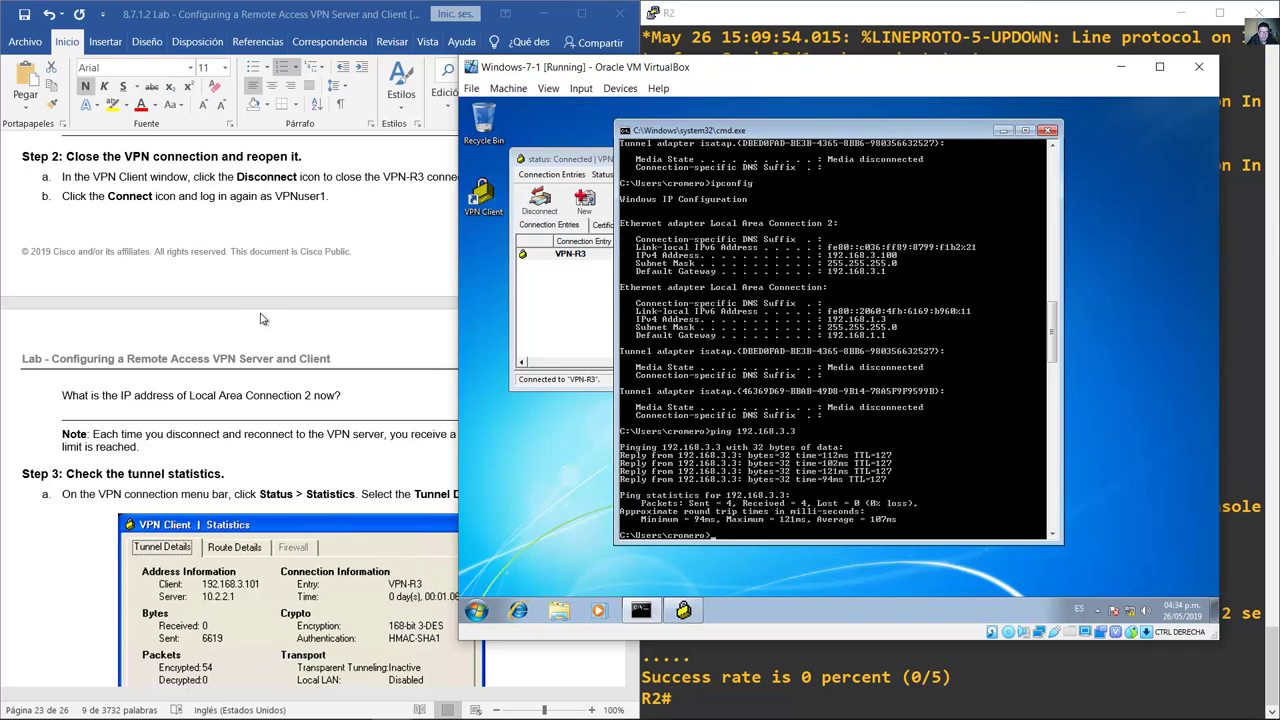
Step: Disconnect VPN-R3 and reconnect it, logging in with the VPN user's password
{"action": "left_click", "coordinate": [579, 175]}
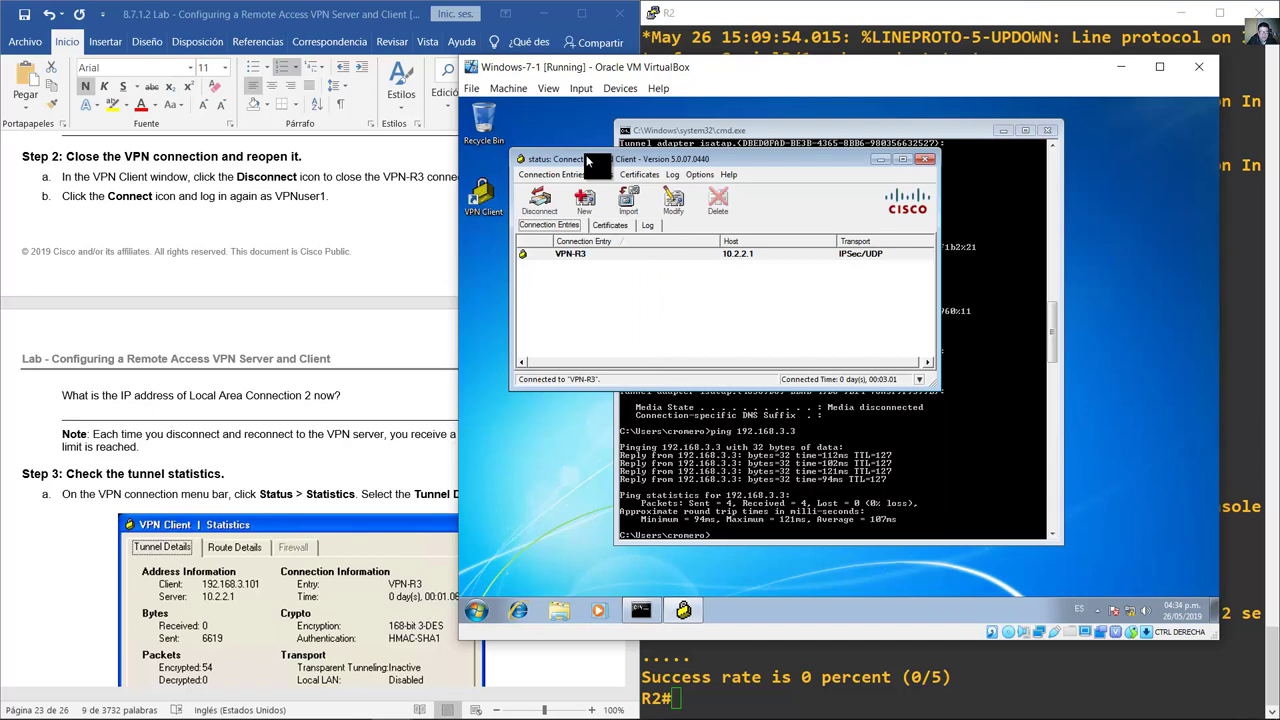
{"action": "left_click", "coordinate": [605, 258]}
{"action": "right_click", "coordinate": [615, 262]}
{"action": "left_click", "coordinate": [630, 283]}
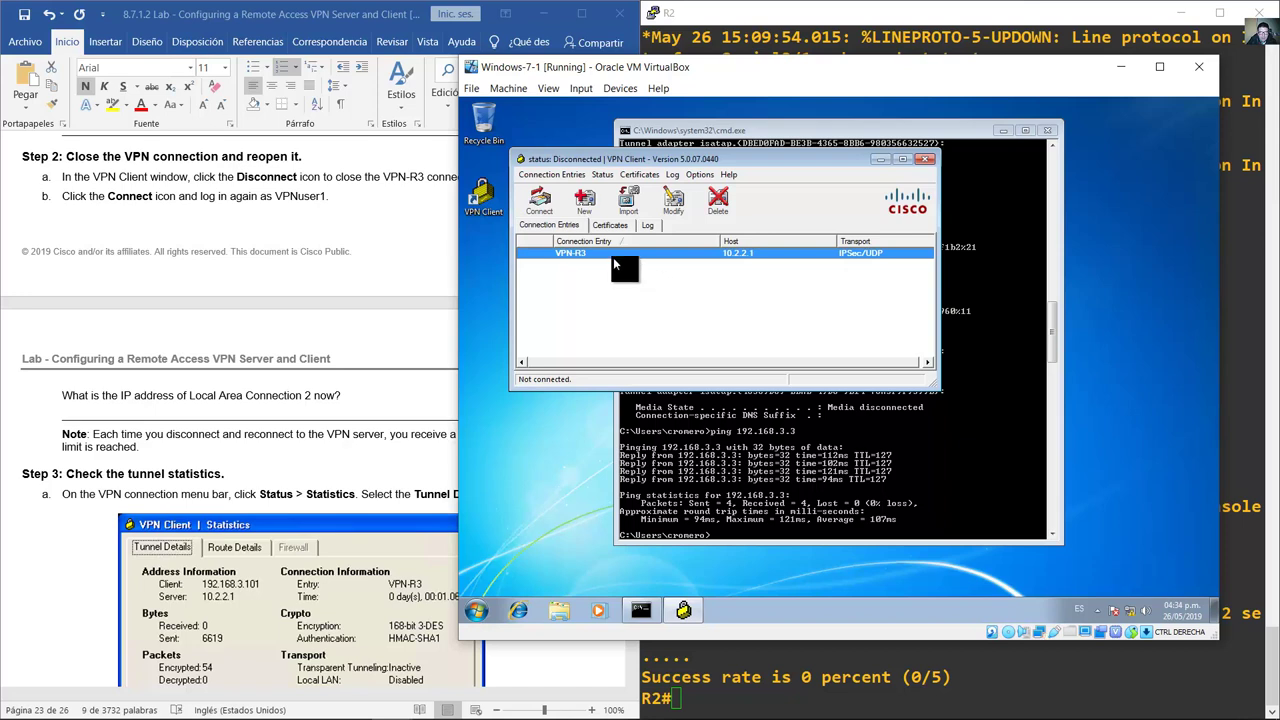
{"action": "right_click", "coordinate": [613, 263]}
{"action": "left_click", "coordinate": [632, 278]}
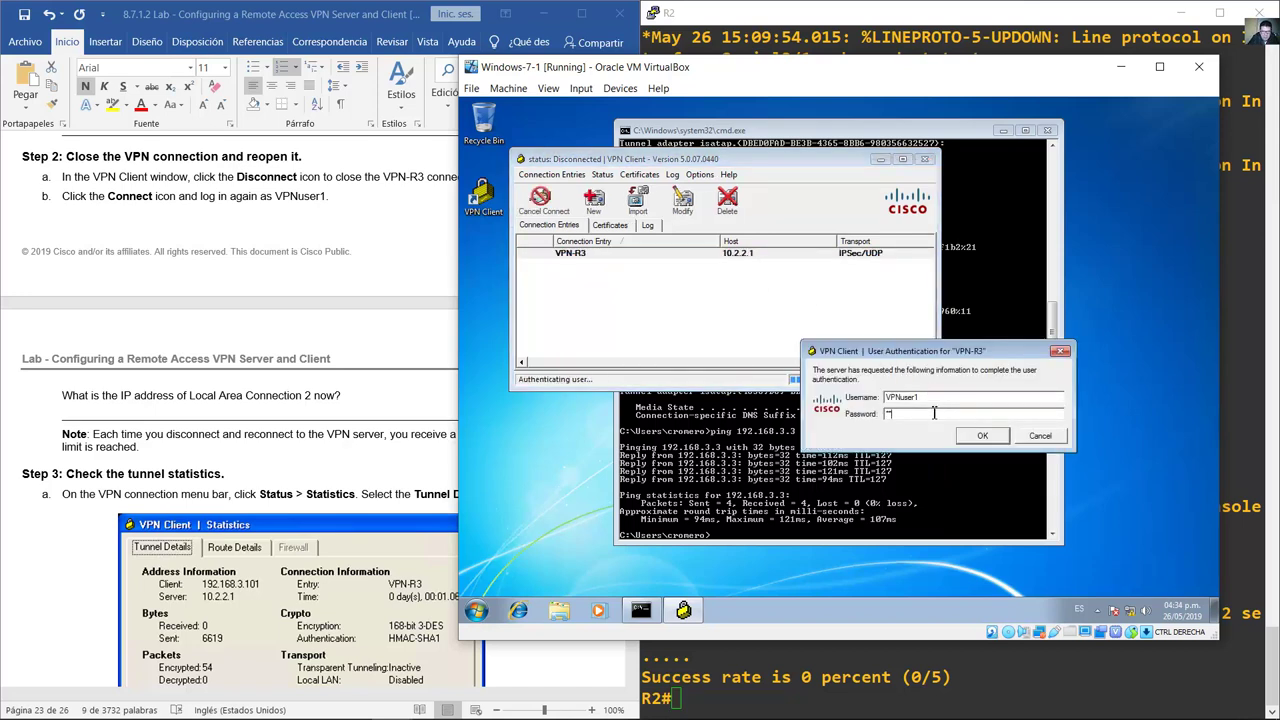
{"action": "type", "text": "VPNuser1"}
{"action": "key", "text": "Return"}
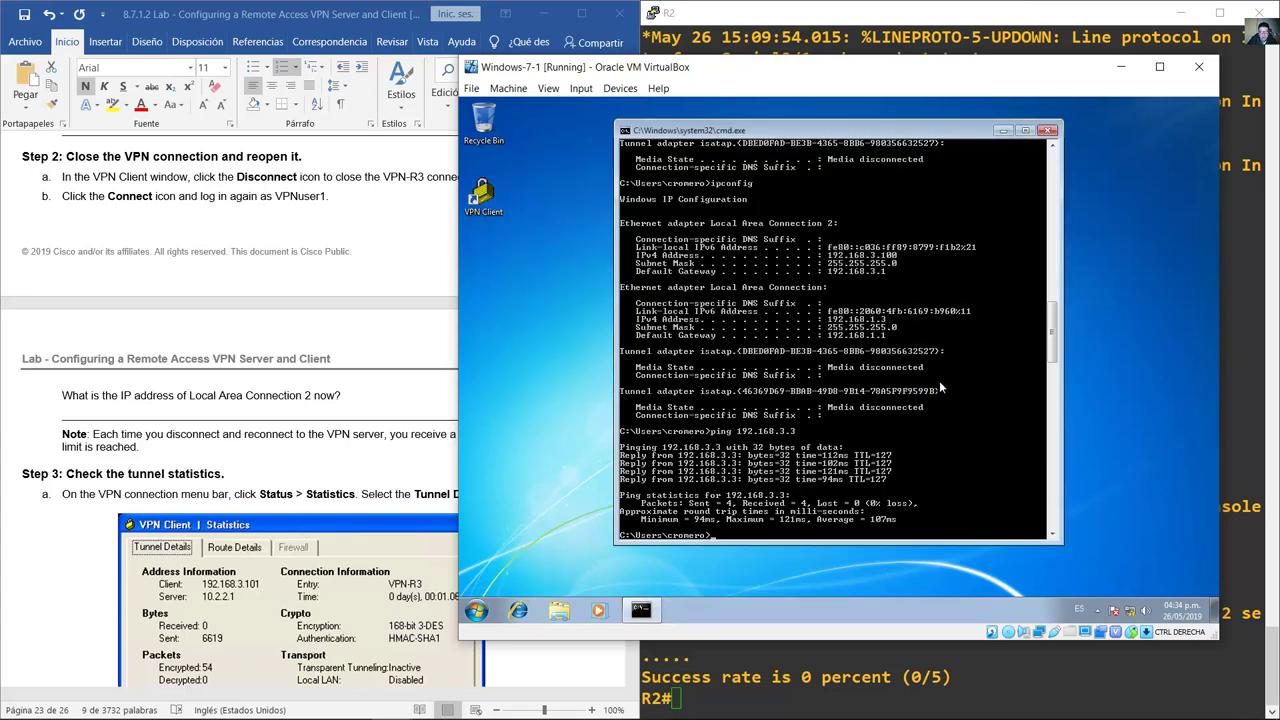
Step: Rerun ipconfig to confirm Local Area Connection 2 now has 192.168.3.101
{"action": "key", "text": "Up"}
{"action": "key", "text": "Up"}
{"action": "key", "text": "Return"}
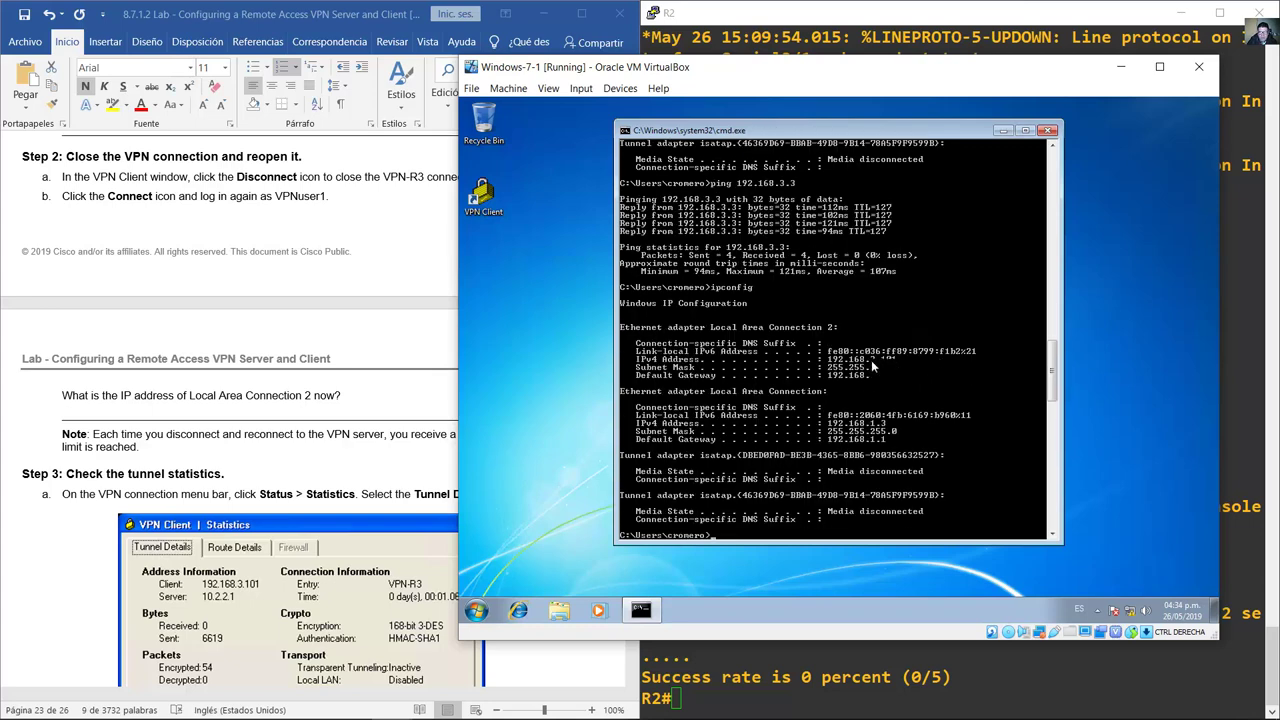
{"action": "scroll", "coordinate": [902, 360], "scroll_direction": "up", "scroll_amount": 7}
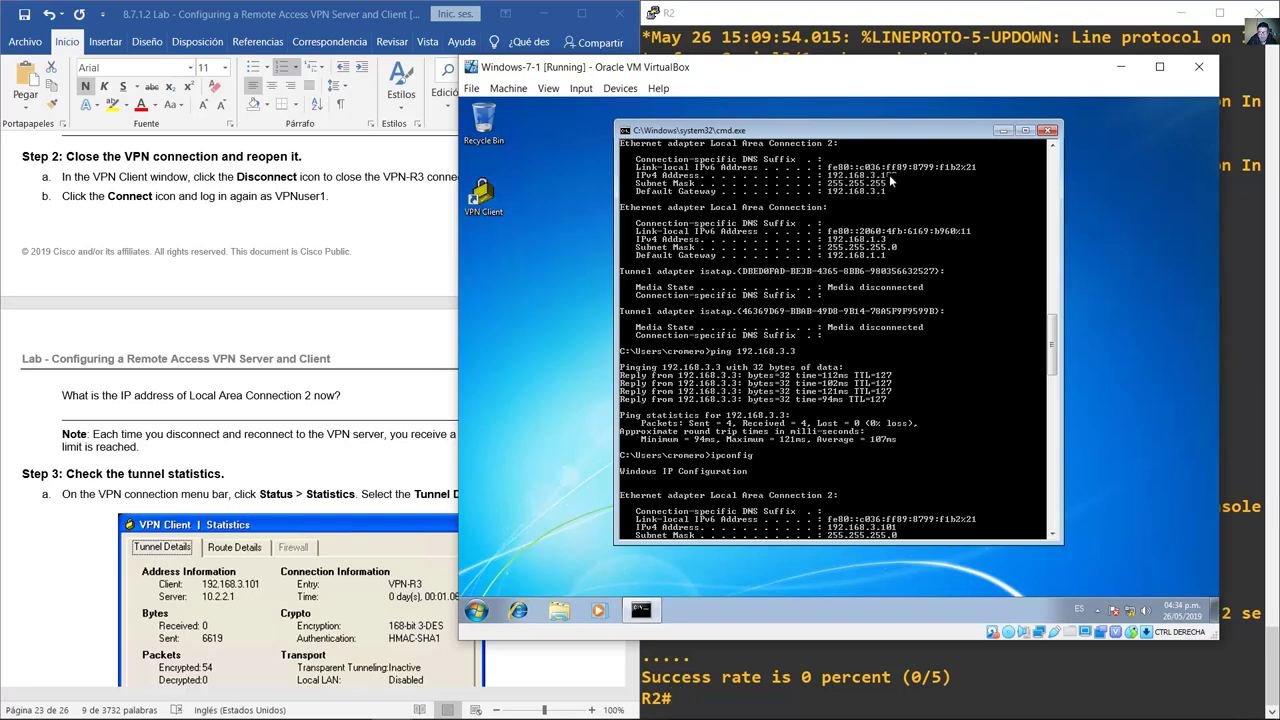
{"action": "scroll", "coordinate": [928, 267], "scroll_direction": "down", "scroll_amount": 7}
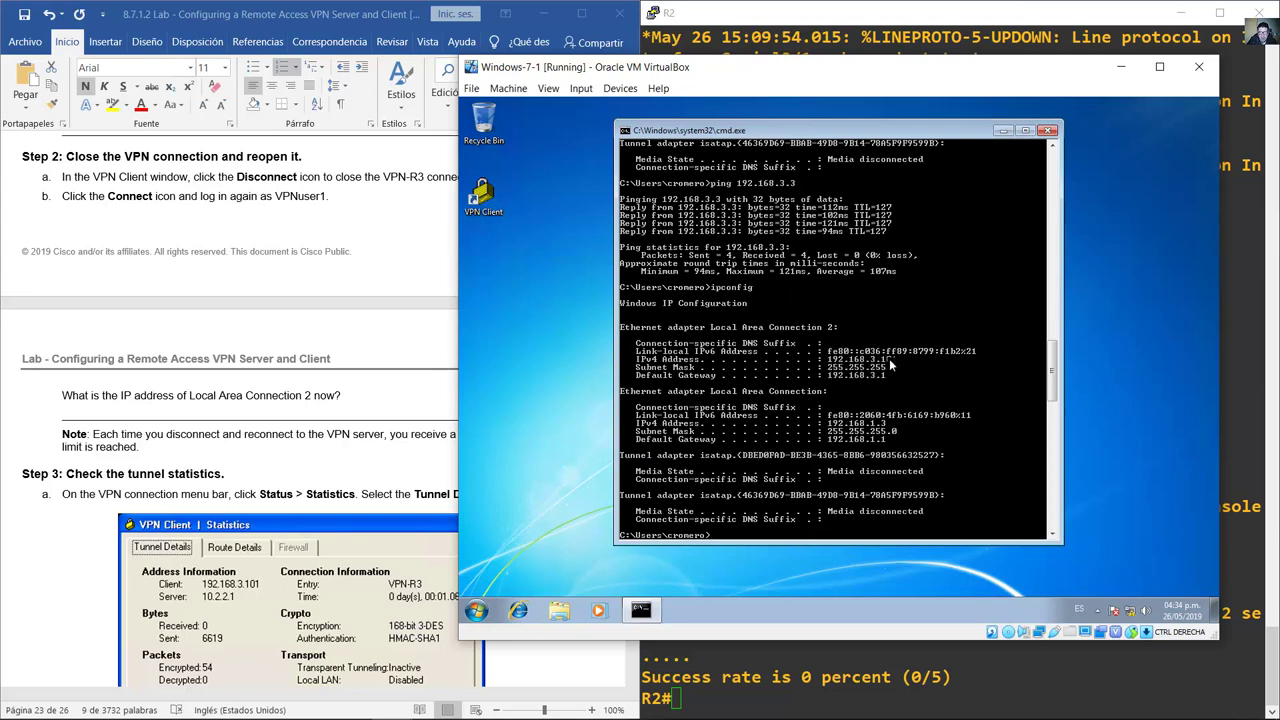
{"action": "left_click", "coordinate": [414, 296]}
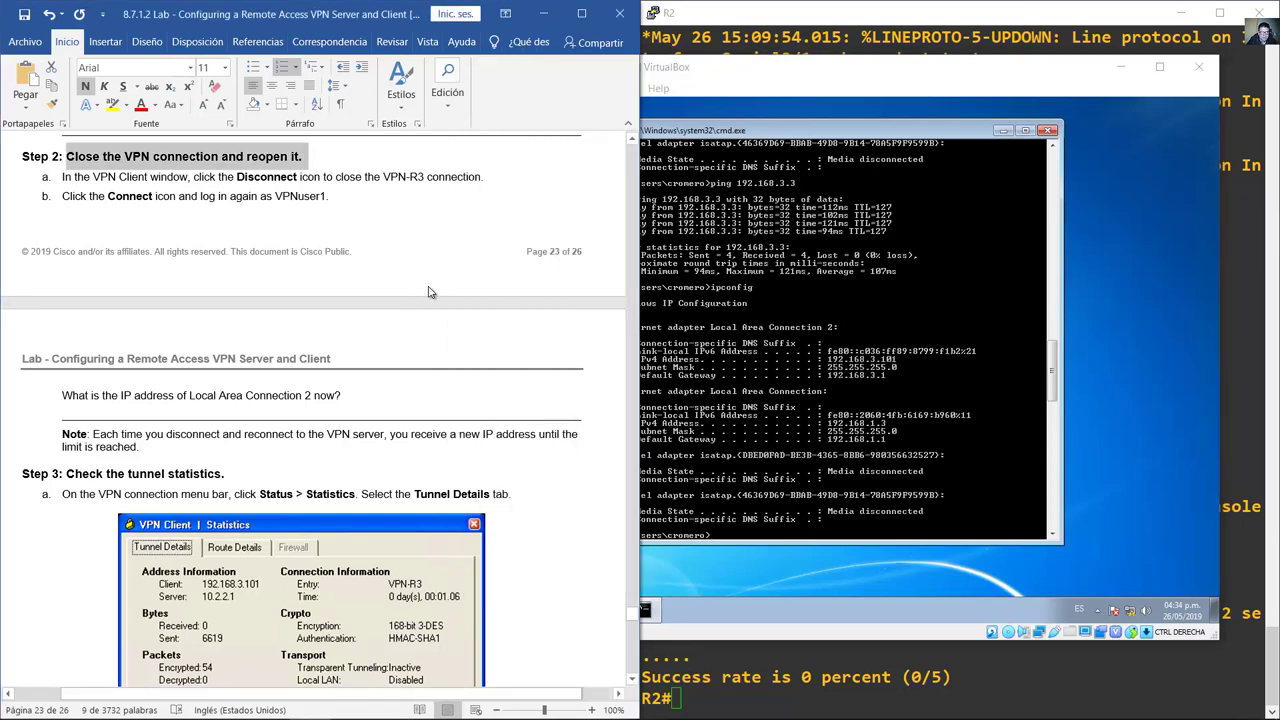
Step: Scroll the lab past the Local Area Connection 2 question to Step 3's Status > Statistics instruction
{"action": "scroll", "coordinate": [435, 300], "scroll_direction": "down", "scroll_amount": 3}
{"action": "scroll", "coordinate": [435, 300], "scroll_direction": "down", "scroll_amount": 1}
{"action": "left_click_drag", "start_coordinate": [61, 200], "coordinate": [352, 200]}
{"action": "left_click_drag", "start_coordinate": [278, 215], "coordinate": [428, 217]}
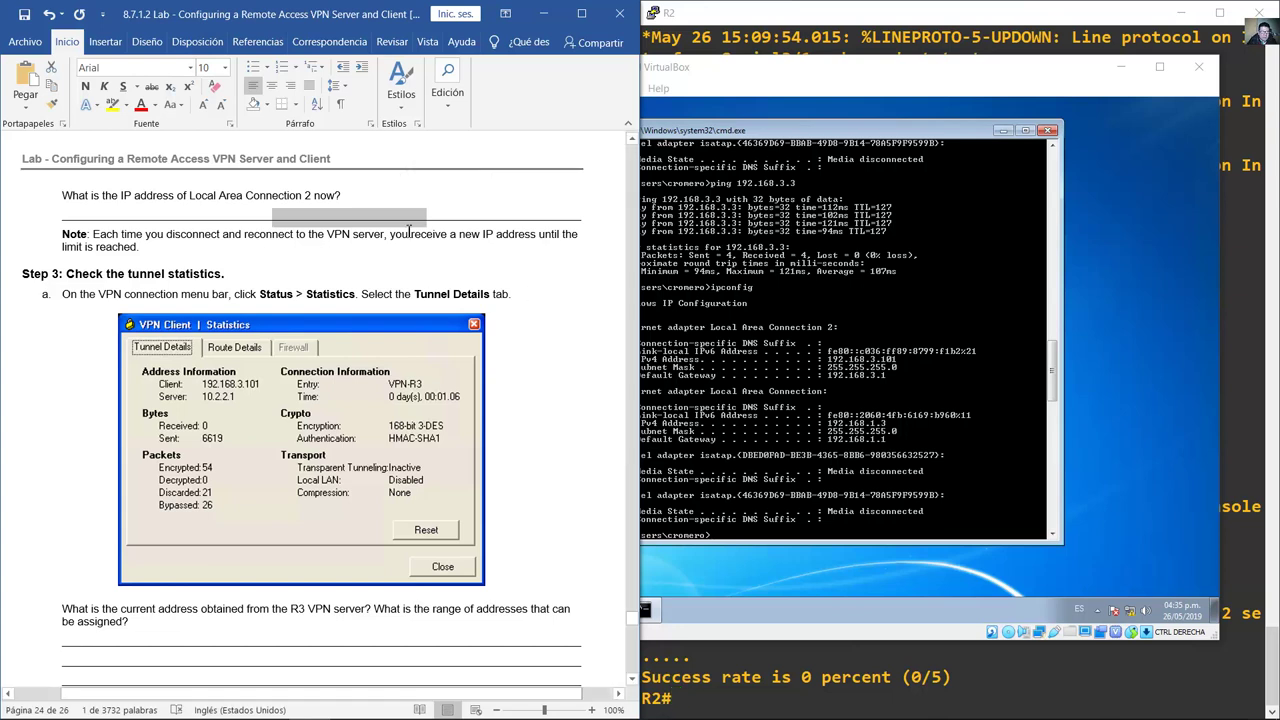
{"action": "left_click", "coordinate": [167, 273]}
{"action": "scroll", "coordinate": [167, 273], "scroll_direction": "down", "scroll_amount": 1}
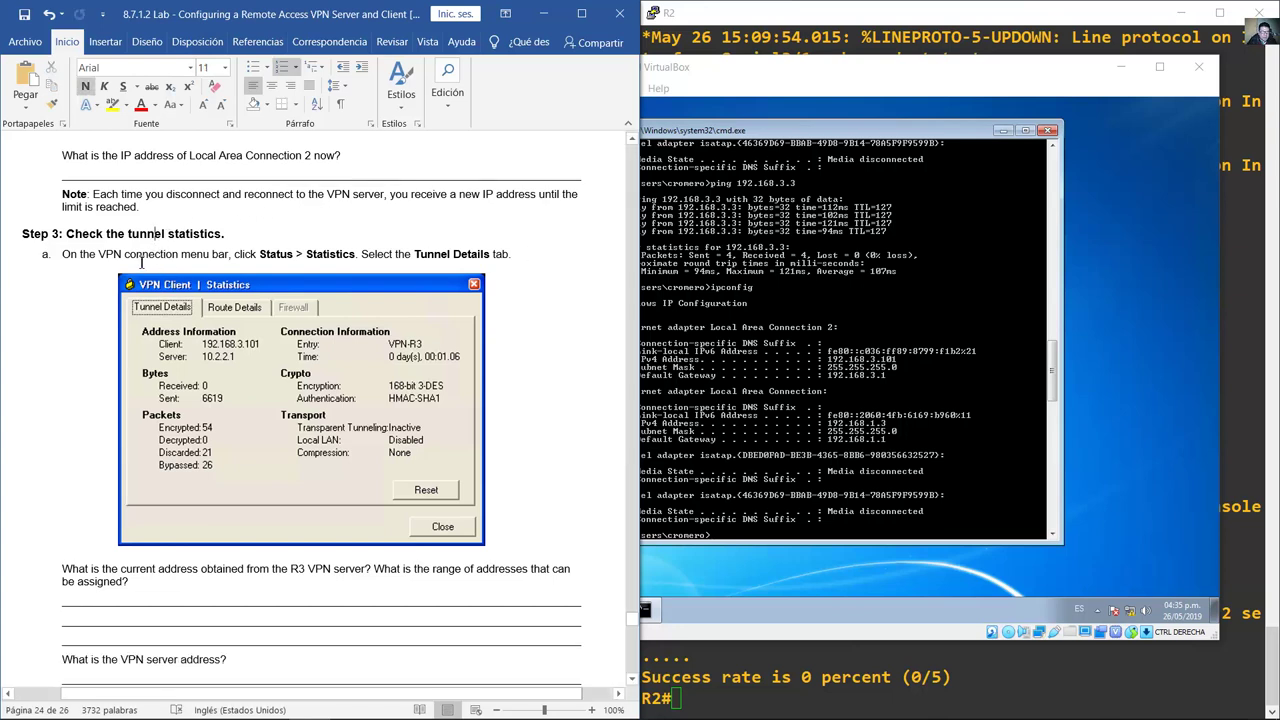
{"action": "left_click_drag", "start_coordinate": [89, 254], "coordinate": [374, 256]}
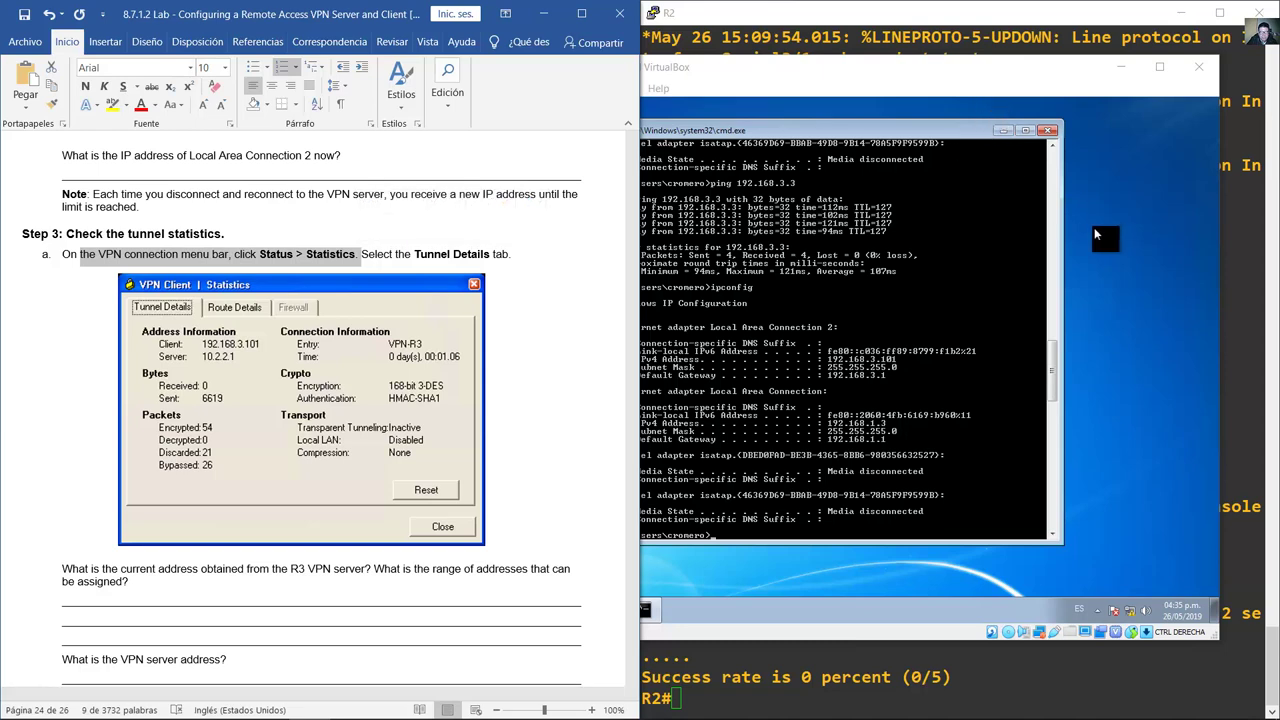
Step: Reopen the Cisco VPN Client from the Windows 7 VM's hidden tray icons
{"action": "left_click", "coordinate": [1096, 227]}
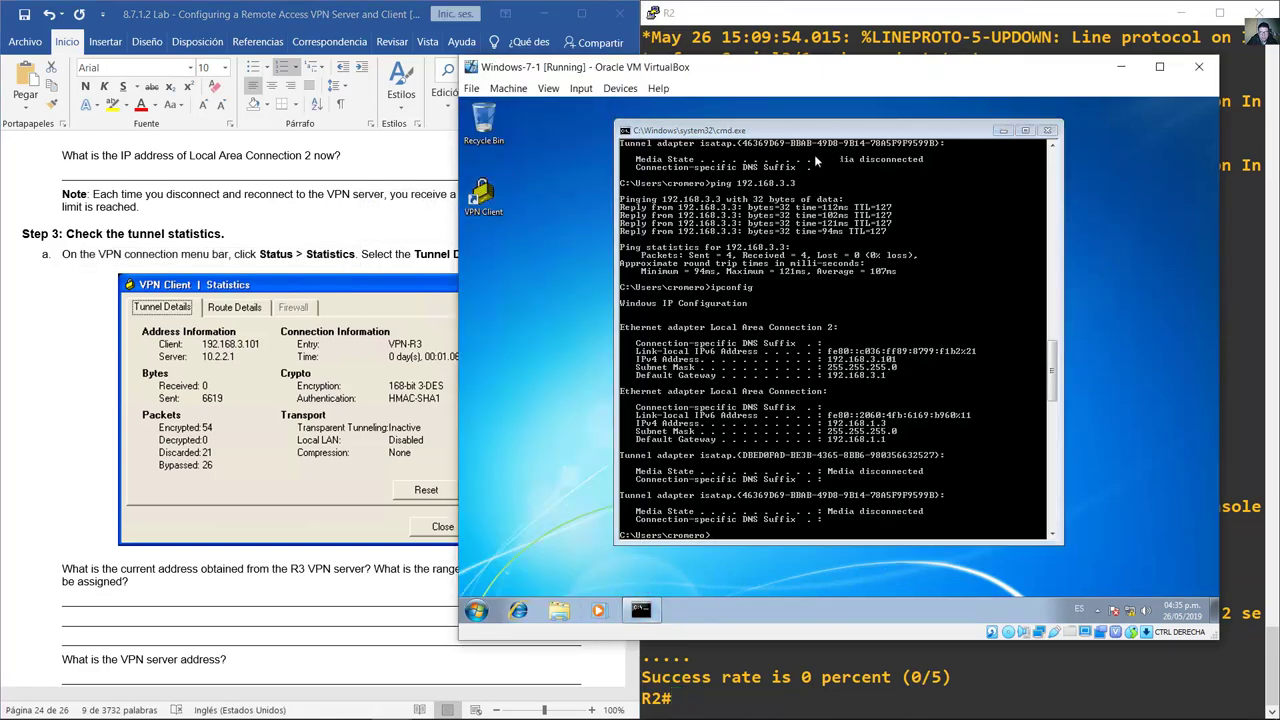
{"action": "left_click", "coordinate": [1097, 608]}
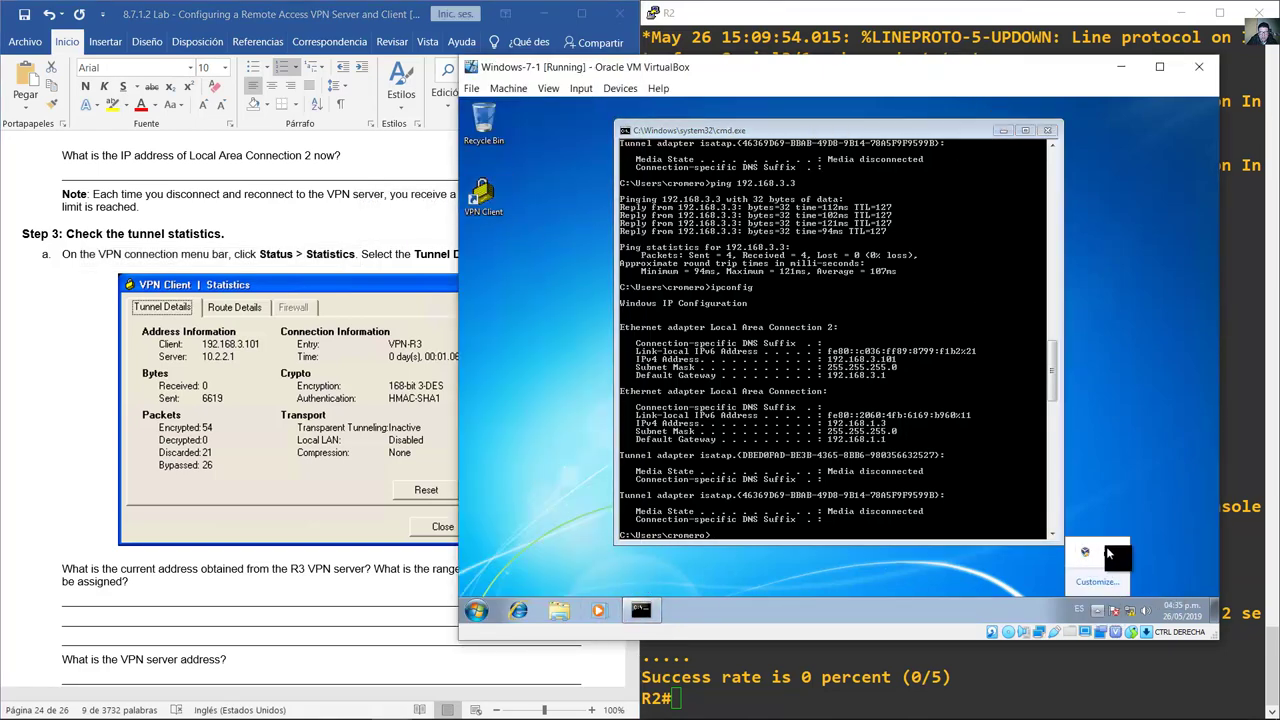
{"action": "double_click", "coordinate": [1107, 552]}
Step: Show VPN-R3 tunnel details: client 192.168.3.101, server 10.2.2.1, 3-DES, HMAC-SHA1
{"action": "left_click", "coordinate": [602, 174]}
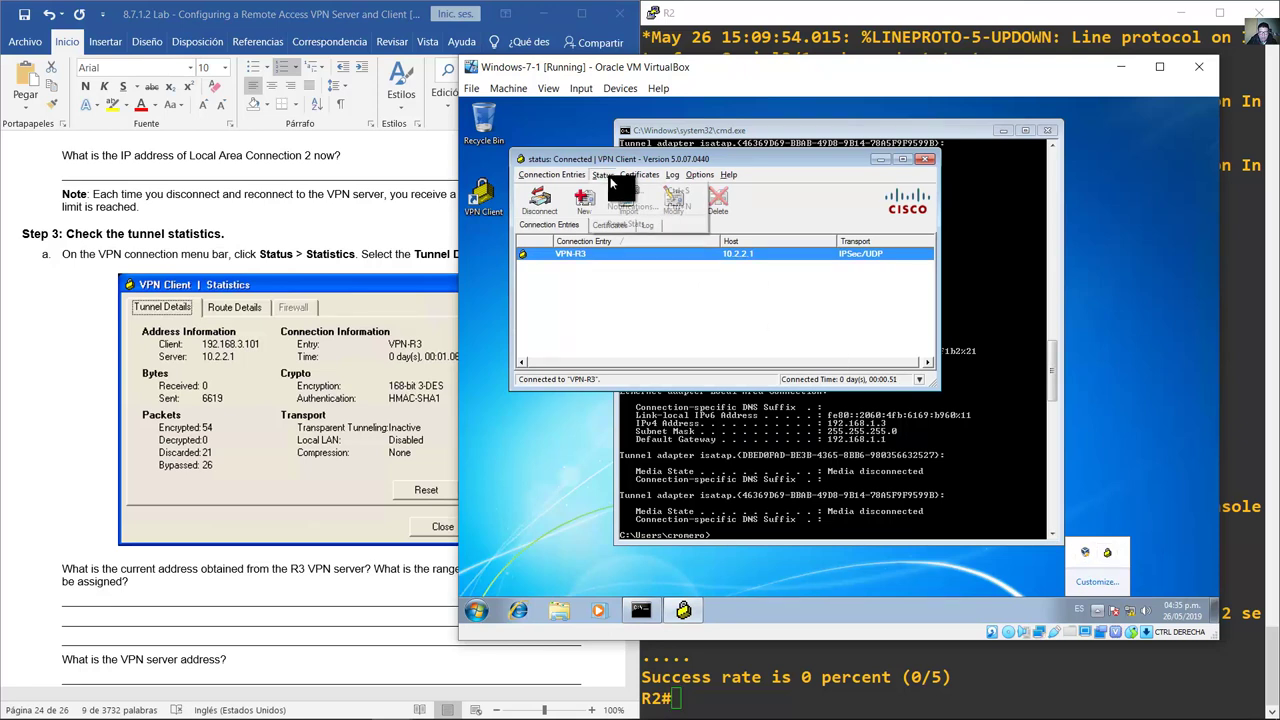
{"action": "left_click", "coordinate": [632, 190]}
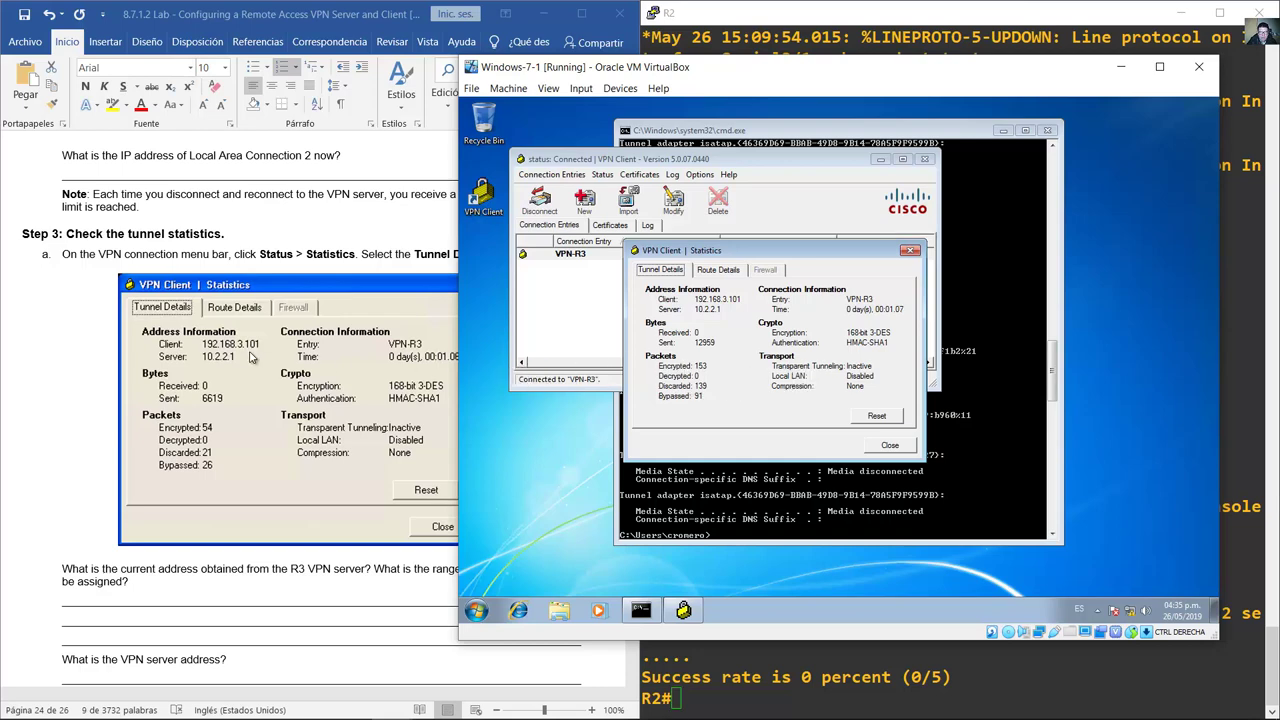
{"action": "left_click", "coordinate": [118, 372]}
Step: Find the lab's current-address question about the tunnel statistics
{"action": "scroll", "coordinate": [122, 375], "scroll_direction": "down", "scroll_amount": 3}
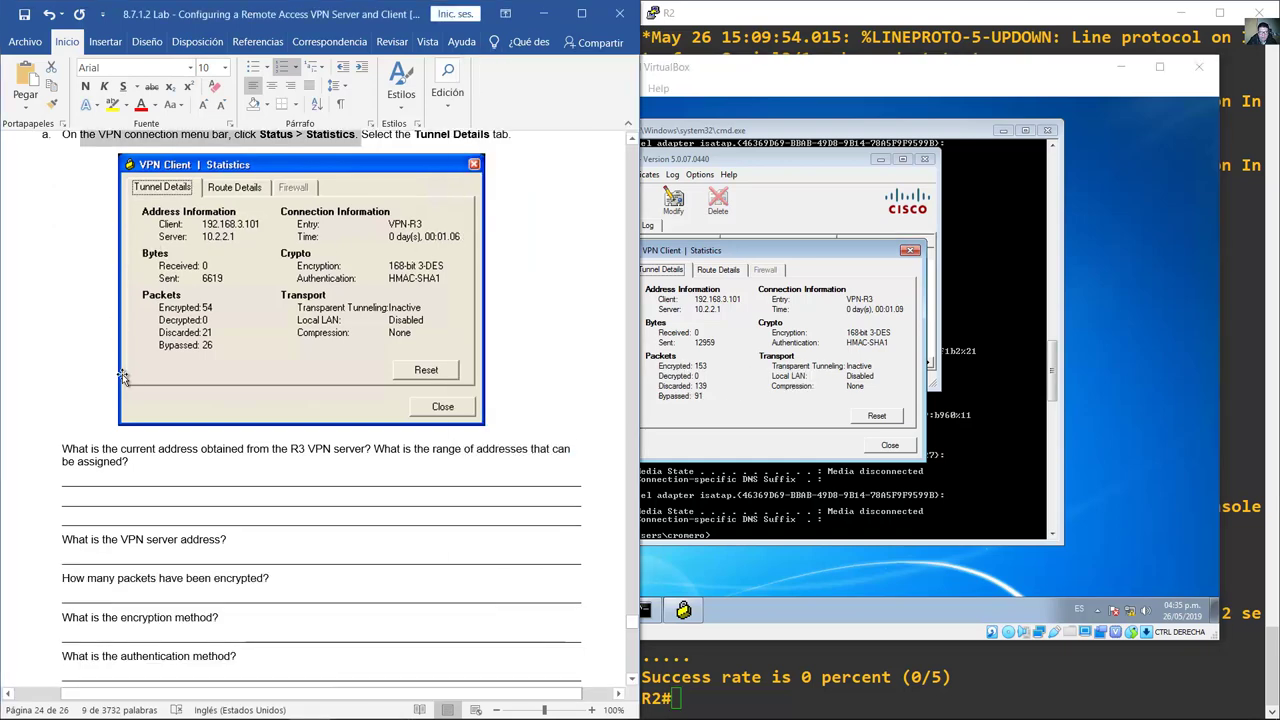
{"action": "scroll", "coordinate": [122, 376], "scroll_direction": "down", "scroll_amount": 3}
{"action": "scroll", "coordinate": [142, 375], "scroll_direction": "down", "scroll_amount": 5}
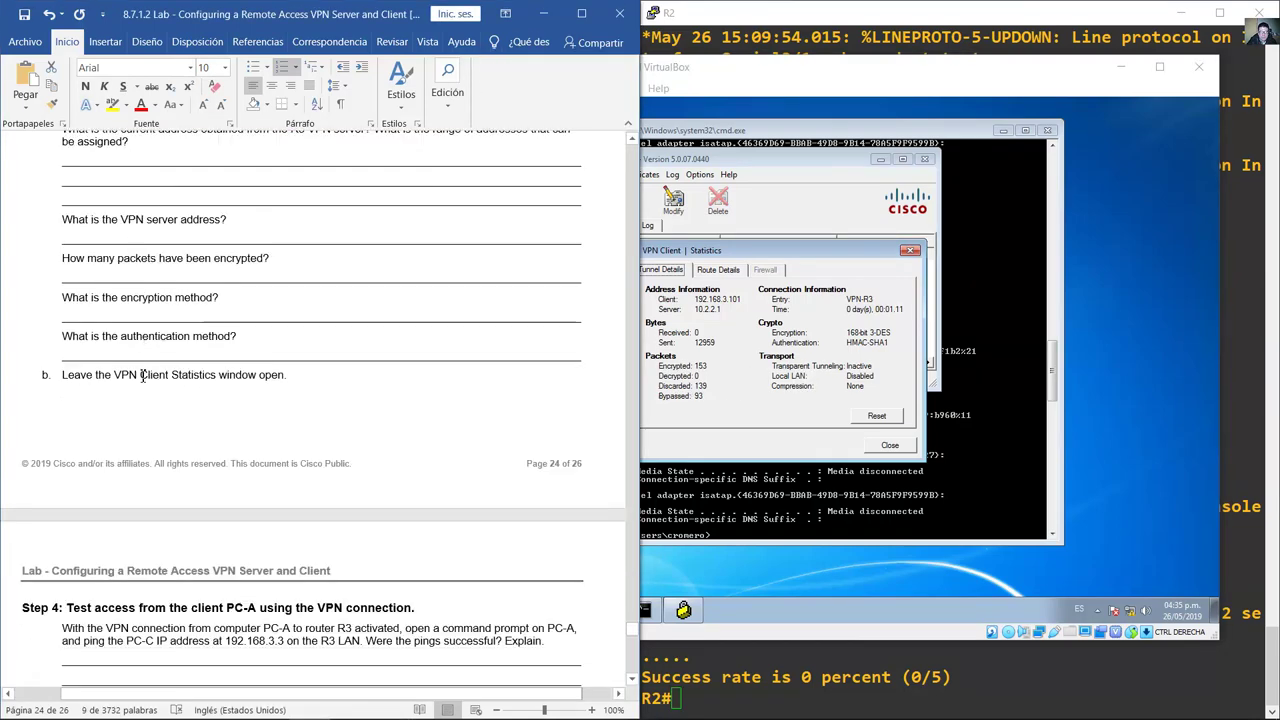
{"action": "scroll", "coordinate": [144, 375], "scroll_direction": "up", "scroll_amount": 1}
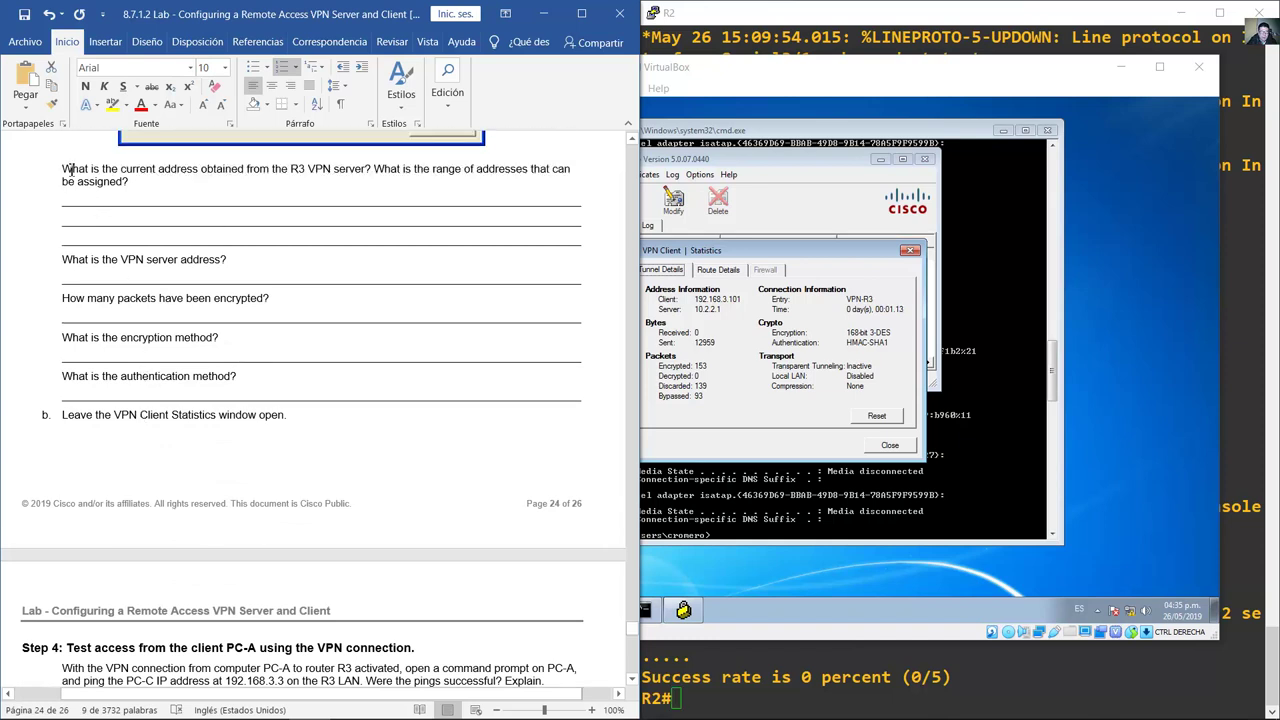
{"action": "left_click_drag", "start_coordinate": [64, 170], "coordinate": [212, 248]}
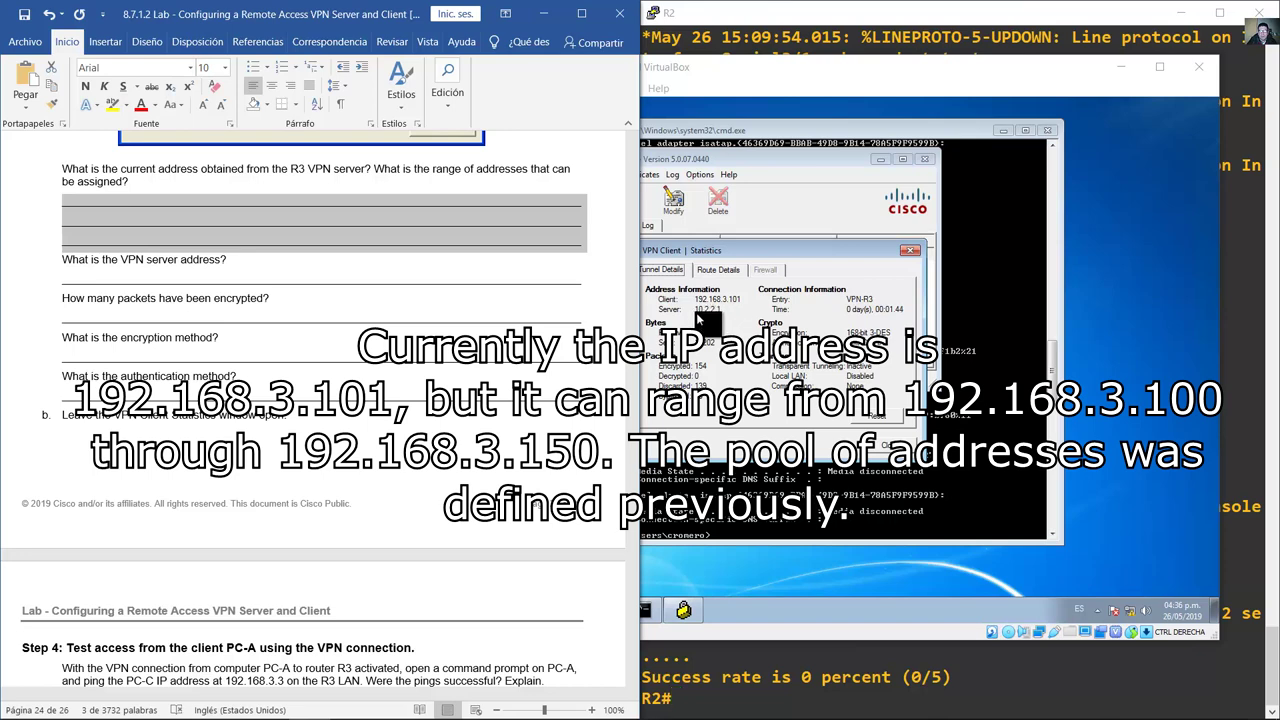
{"action": "left_click", "coordinate": [310, 264]}
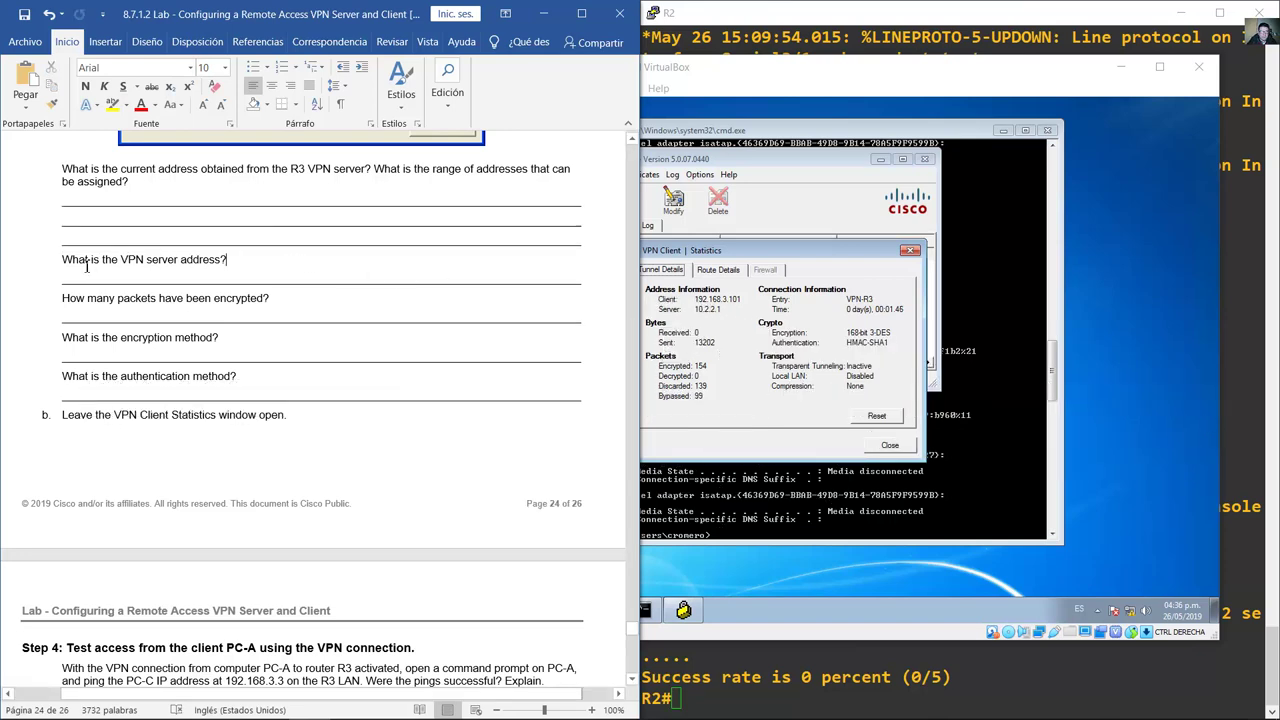
{"action": "left_click_drag", "start_coordinate": [86, 262], "coordinate": [240, 266]}
{"action": "left_click", "coordinate": [703, 320]}
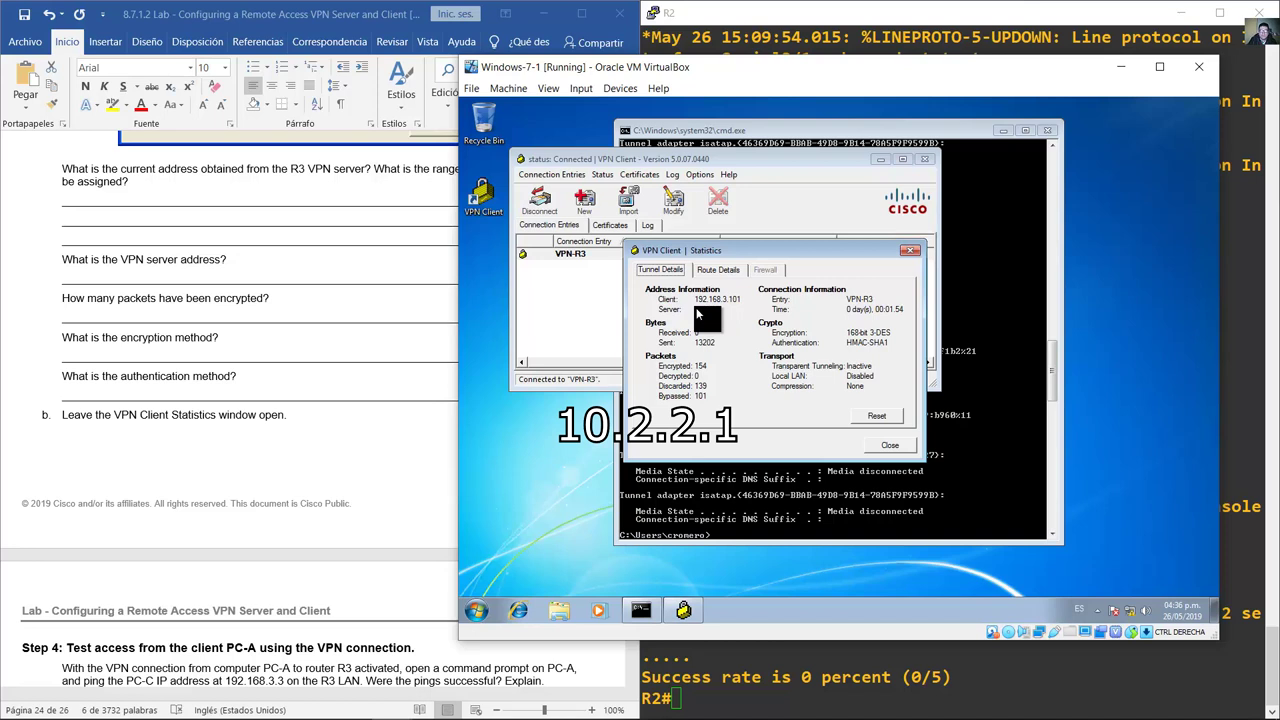
{"action": "left_click", "coordinate": [122, 306]}
{"action": "left_click_drag", "start_coordinate": [87, 300], "coordinate": [266, 302]}
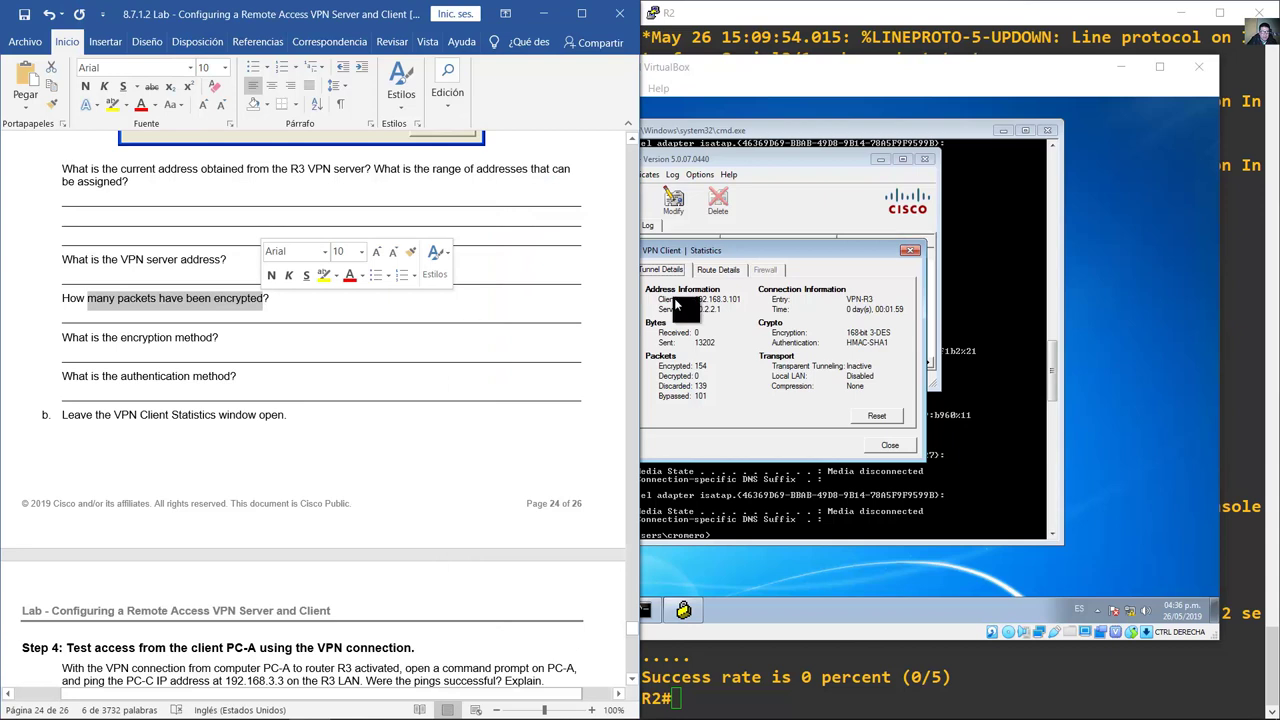
{"action": "left_click", "coordinate": [746, 251]}
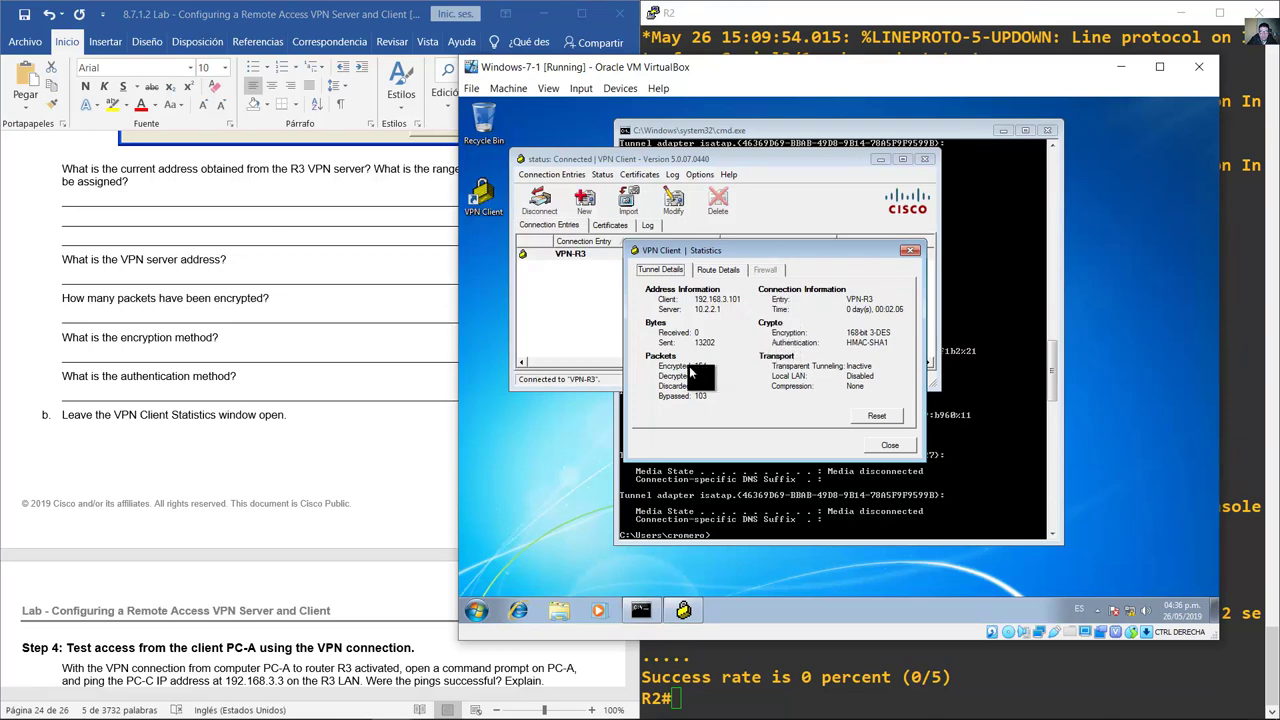
{"action": "left_click", "coordinate": [147, 309]}
{"action": "left_click_drag", "start_coordinate": [91, 338], "coordinate": [214, 342]}
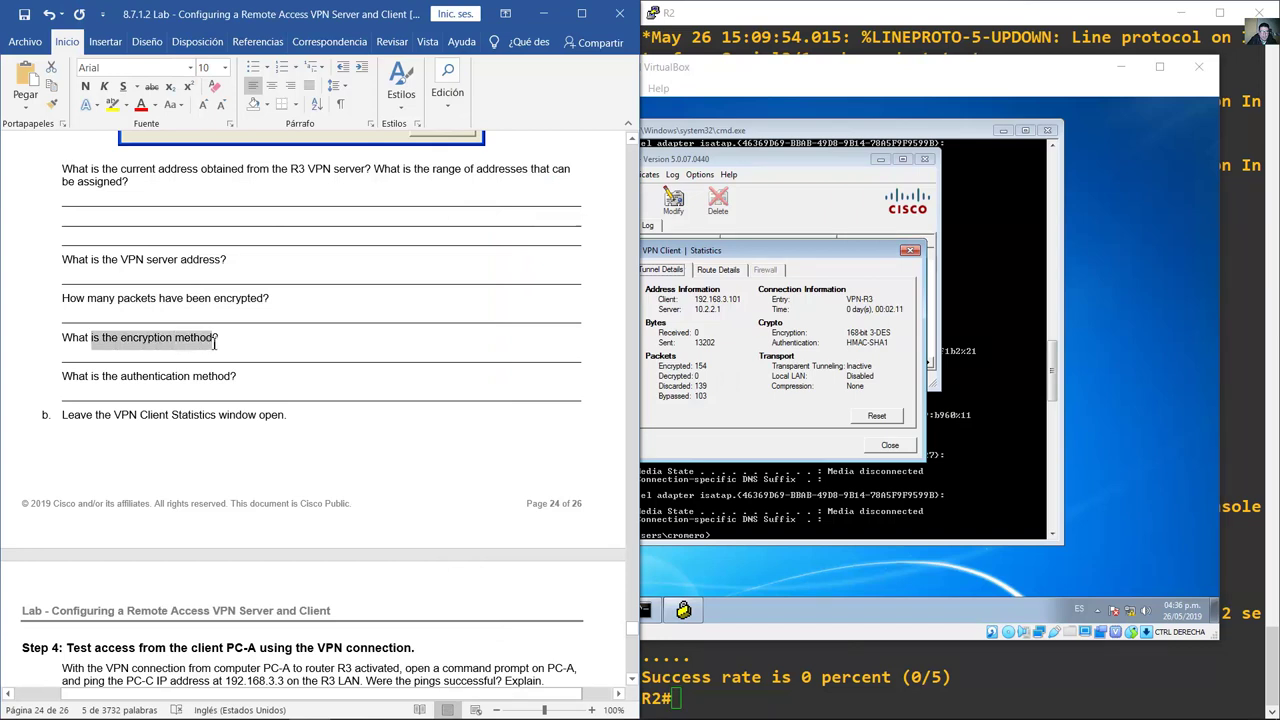
{"action": "left_click", "coordinate": [798, 257]}
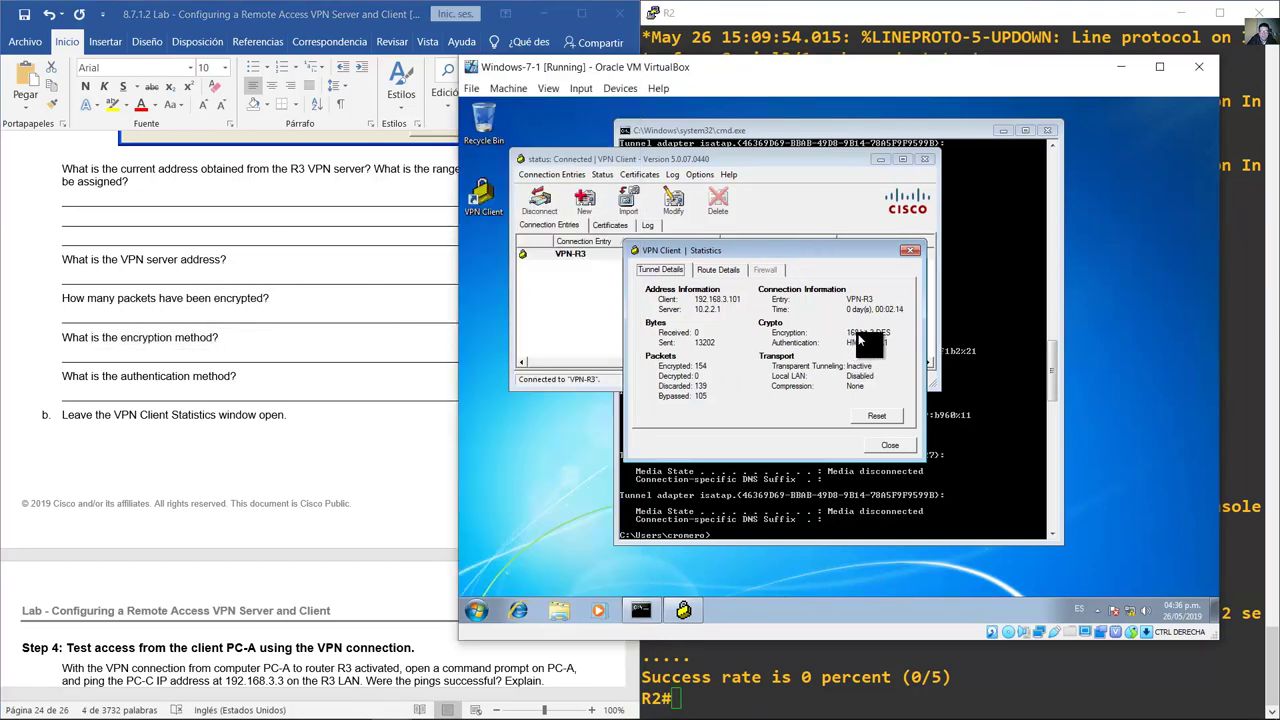
{"action": "left_click", "coordinate": [77, 393]}
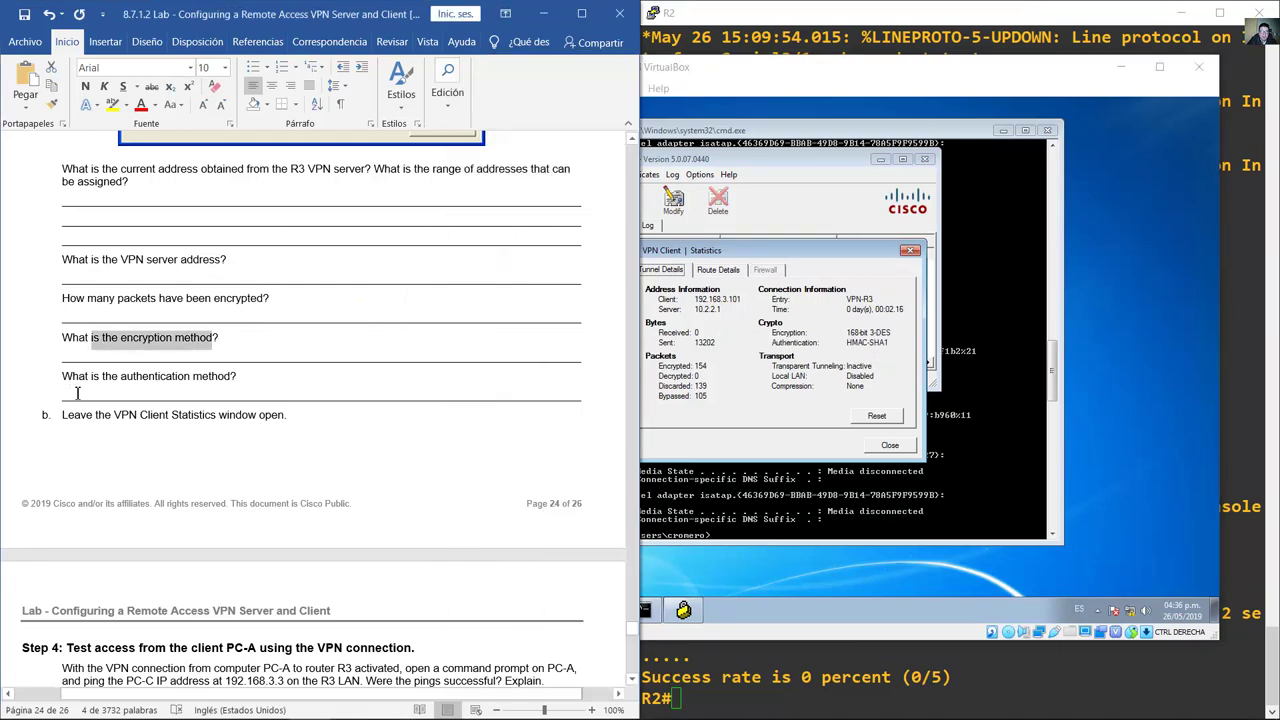
{"action": "triple_click", "coordinate": [237, 376]}
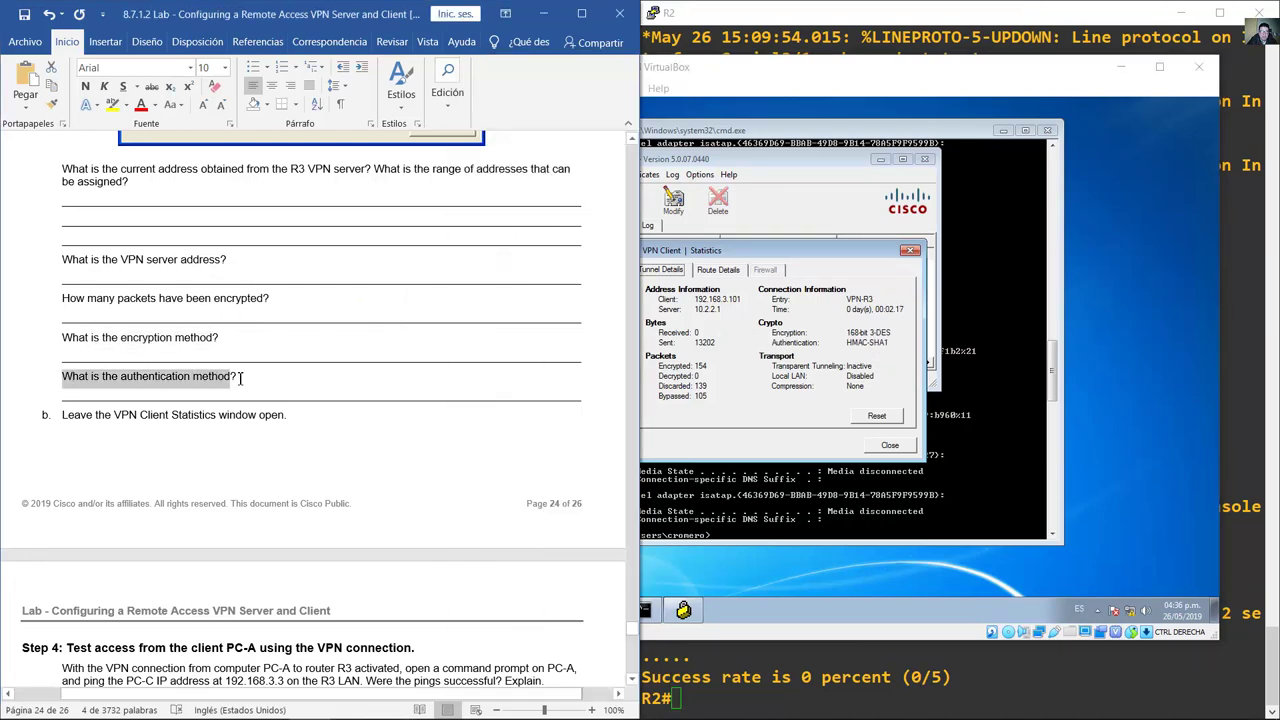
{"action": "left_click", "coordinate": [857, 349]}
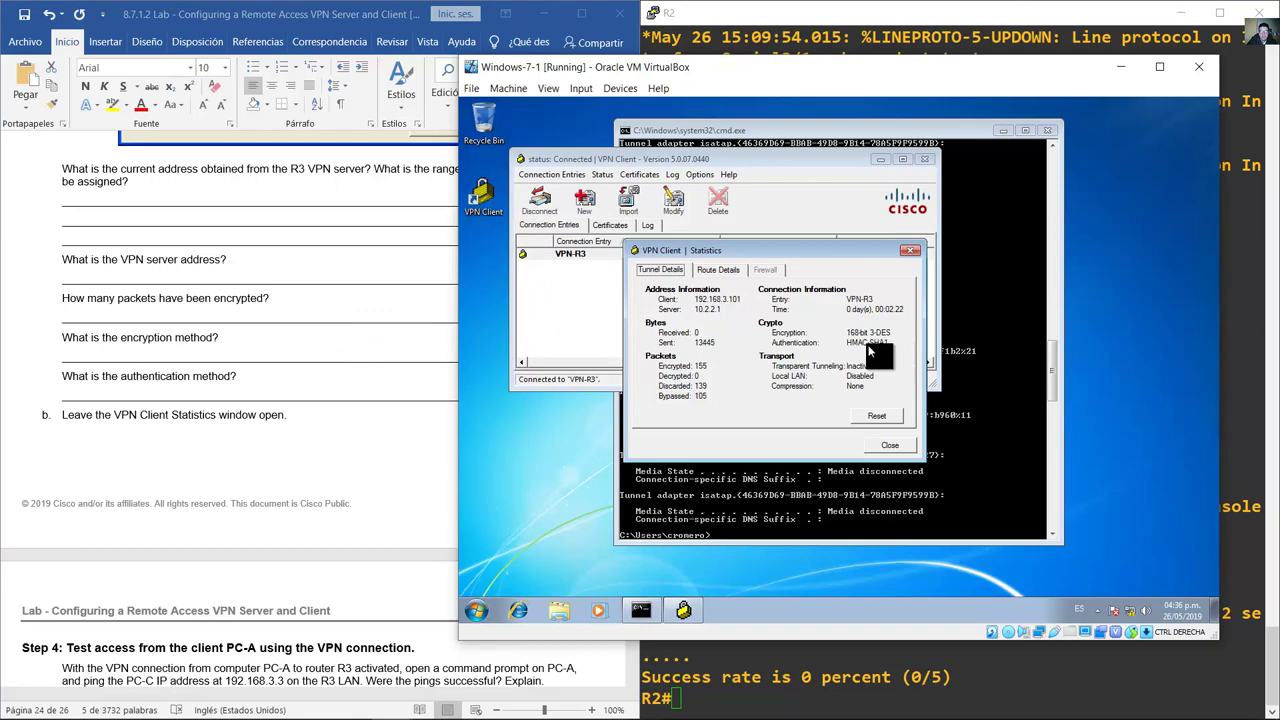
{"action": "left_click", "coordinate": [240, 391]}
{"action": "scroll", "coordinate": [245, 380], "scroll_direction": "down", "scroll_amount": 5}
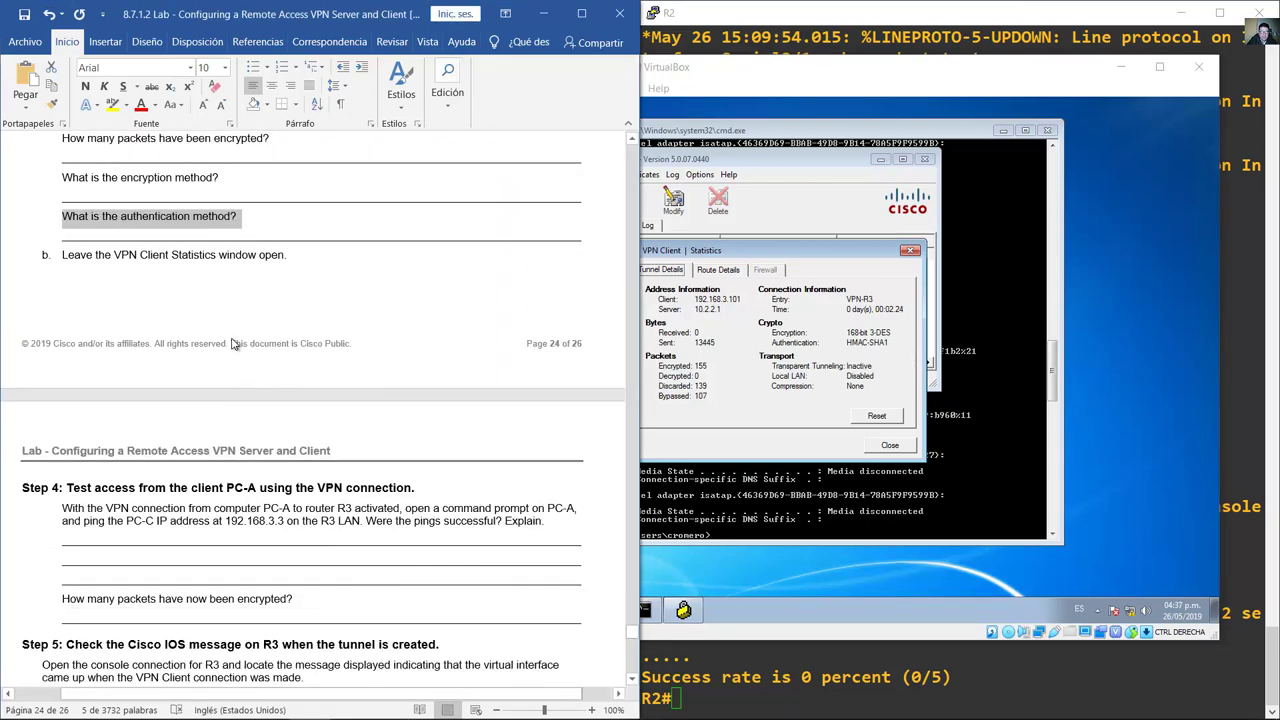
Step: Read the Step 4 heading and ping instructions in the lab document
{"action": "scroll", "coordinate": [218, 207], "scroll_direction": "down", "scroll_amount": 5}
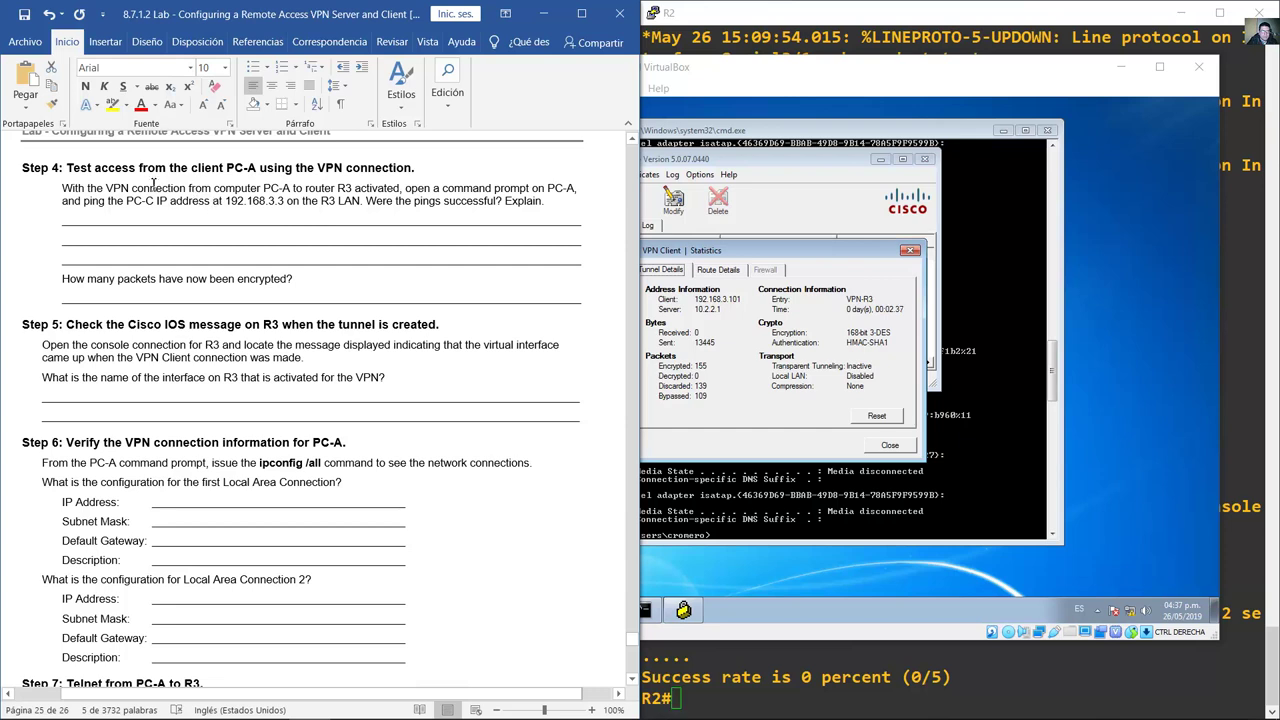
{"action": "left_click_drag", "start_coordinate": [66, 167], "coordinate": [423, 189]}
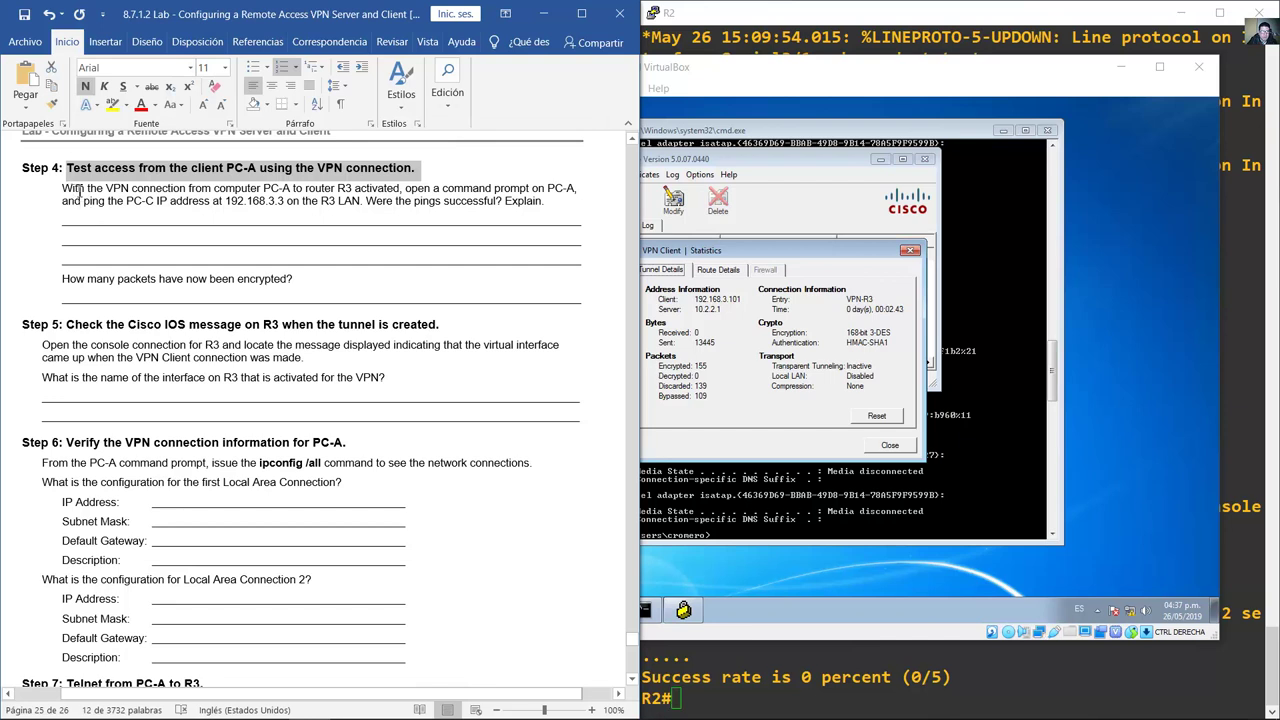
{"action": "left_click_drag", "start_coordinate": [78, 190], "coordinate": [719, 301]}
Step: Rerun ping 192.168.3.3 on PC-A, getting 4 of 4 replies, then return to the answer lines
{"action": "left_click", "coordinate": [991, 332]}
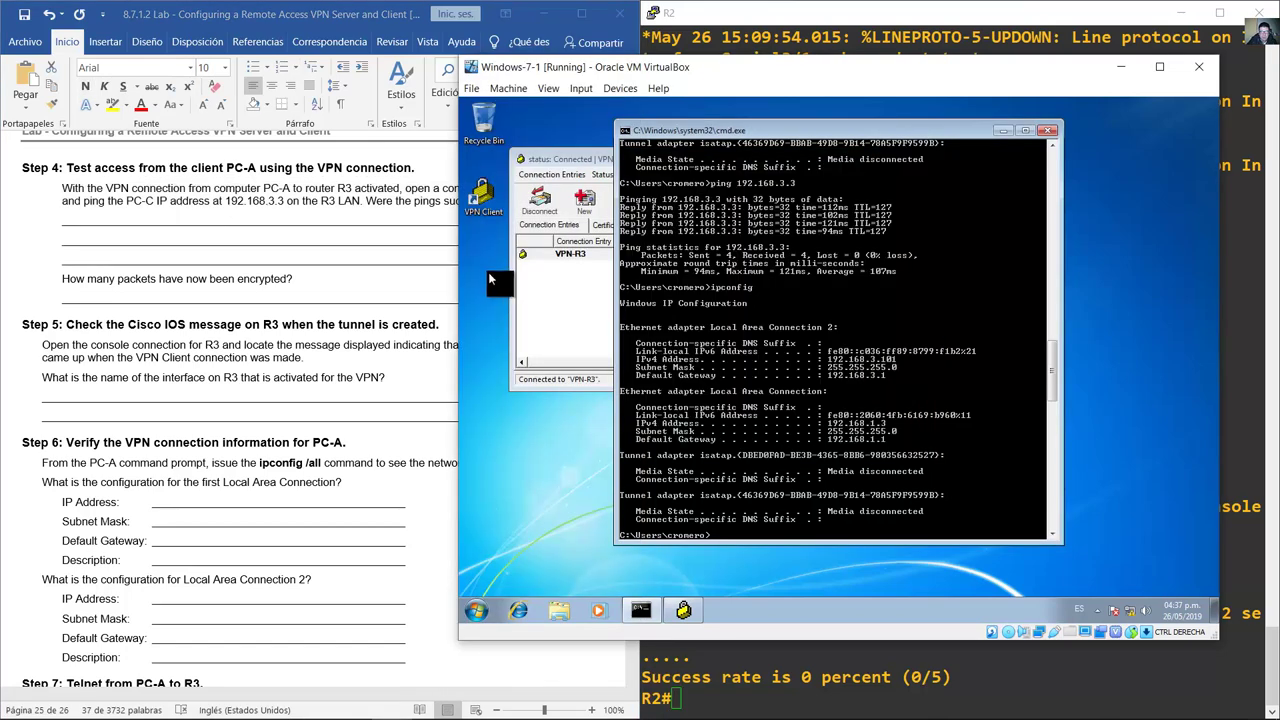
{"action": "key", "text": "Up"}
{"action": "key", "text": "Up"}
{"action": "key", "text": "Return"}
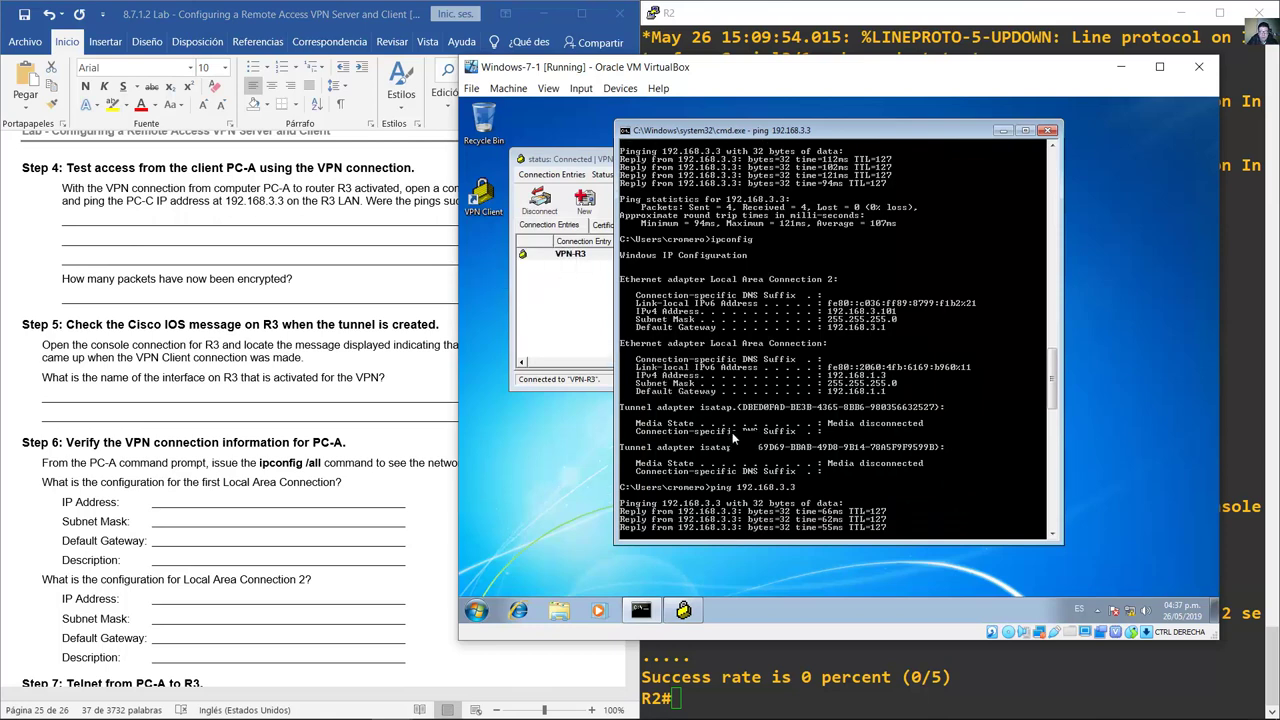
{"action": "left_click", "coordinate": [148, 236]}
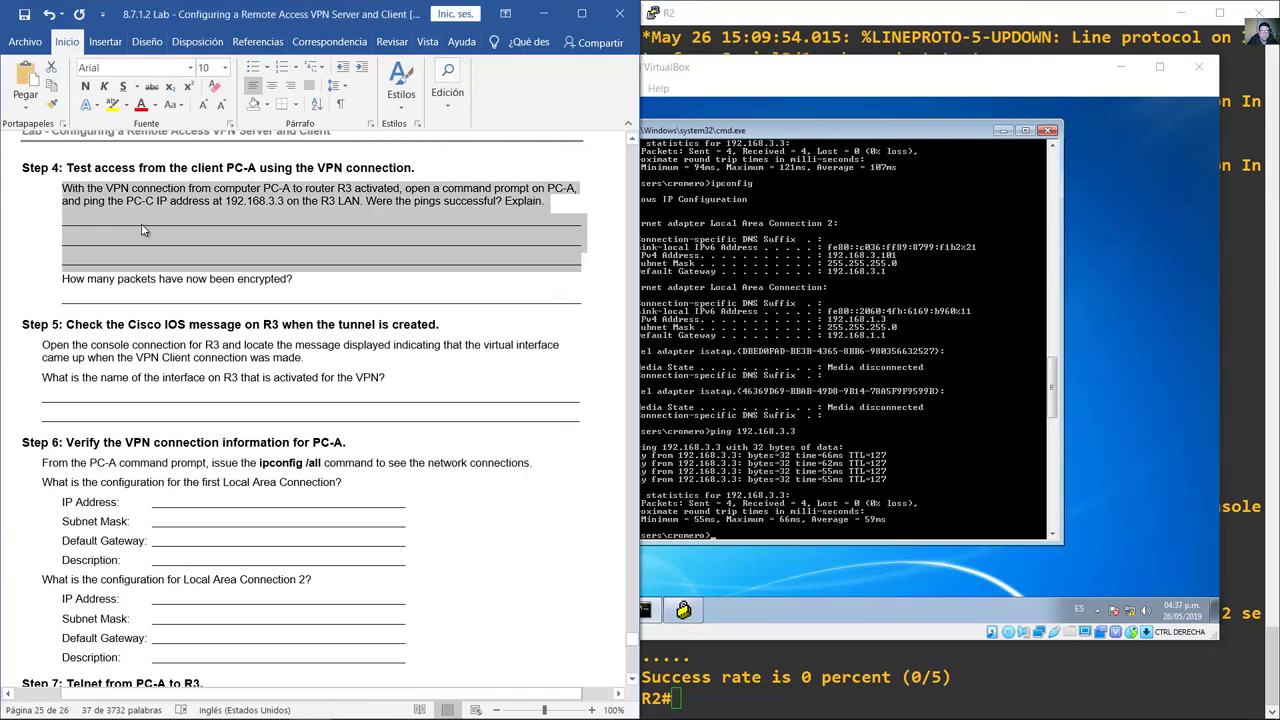
{"action": "left_click_drag", "start_coordinate": [142, 230], "coordinate": [580, 270]}
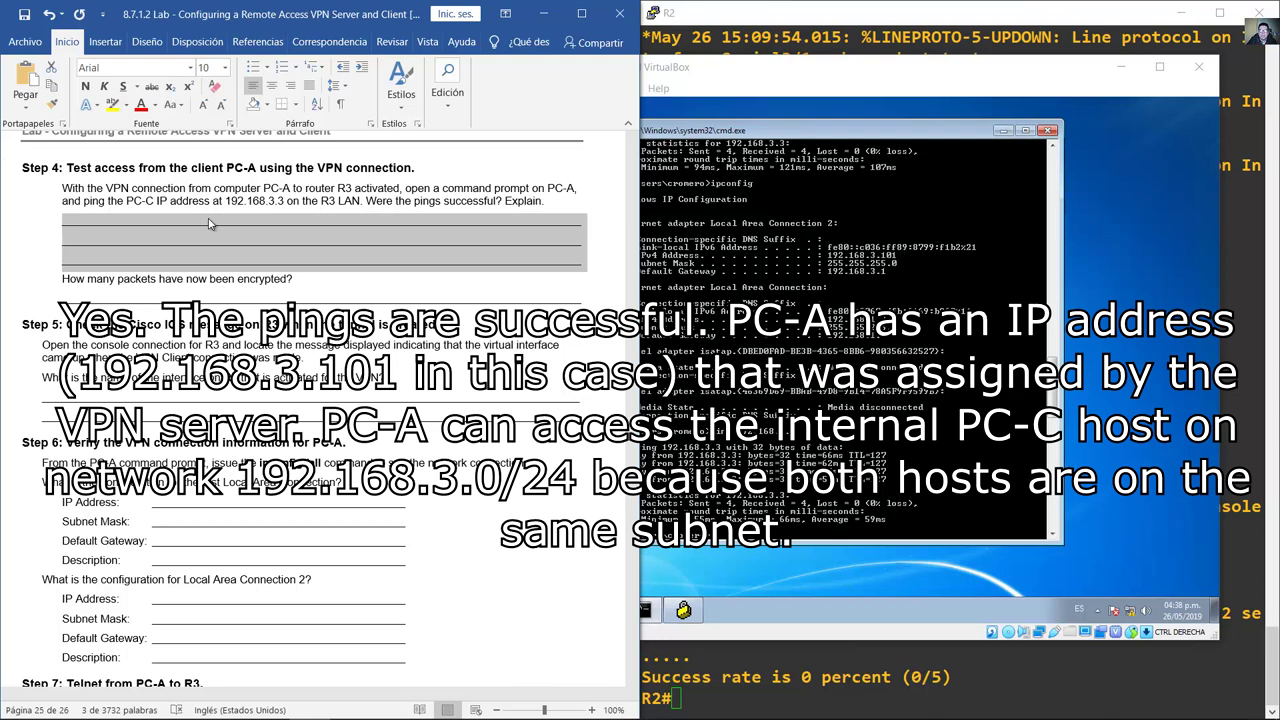
Step: Display the VPN-R3 tunnel statistics: 159 packets encrypted and 4 decrypted
{"action": "left_click_drag", "start_coordinate": [64, 281], "coordinate": [370, 292]}
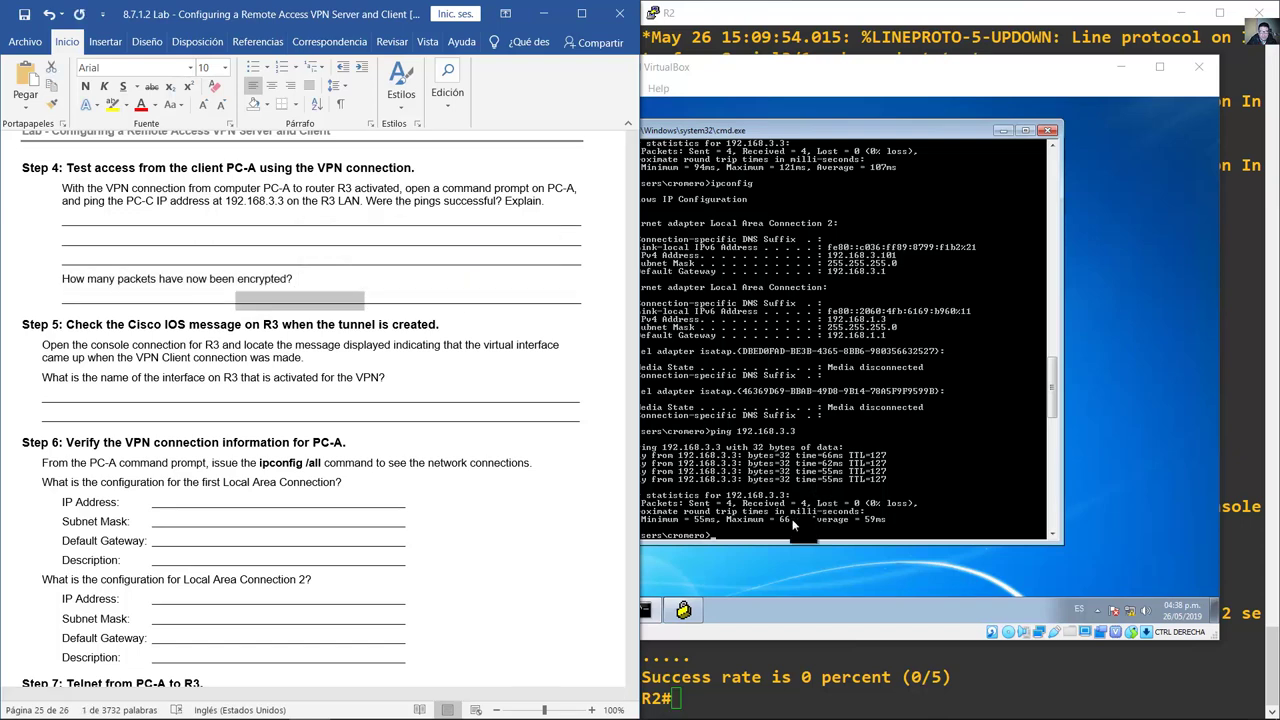
{"action": "left_click", "coordinate": [683, 610]}
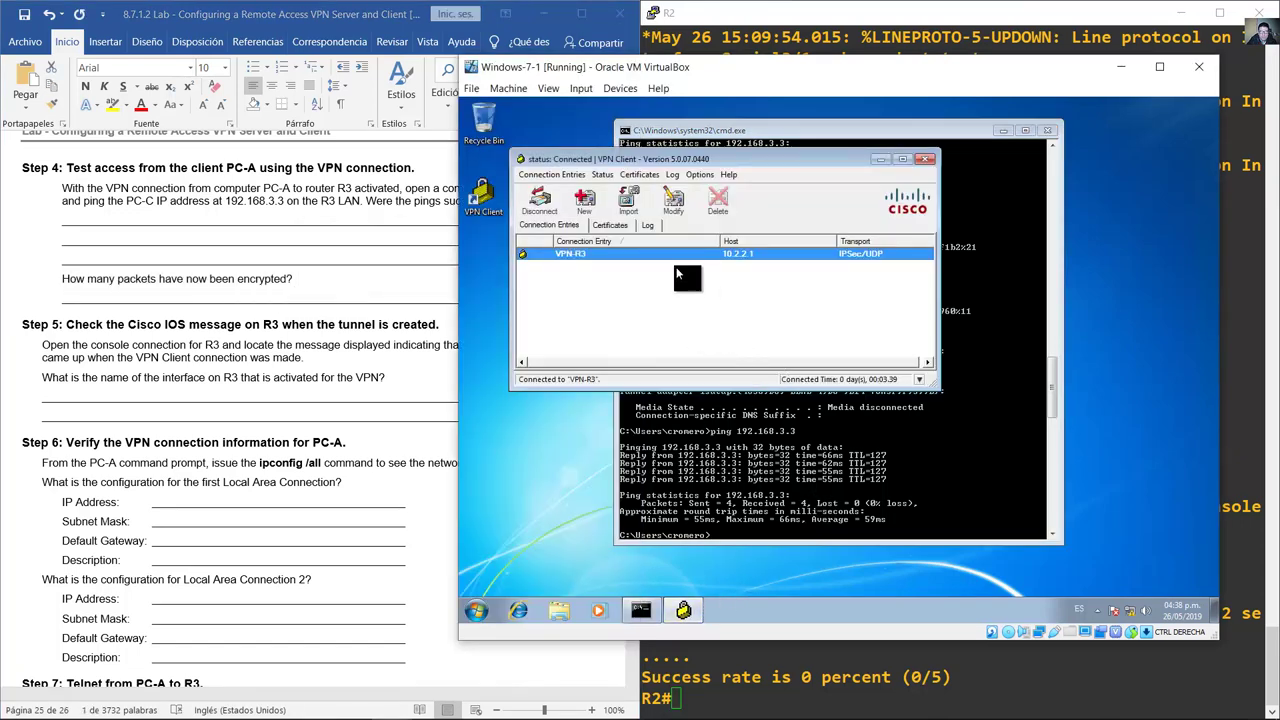
{"action": "left_click", "coordinate": [602, 174]}
{"action": "left_click", "coordinate": [622, 190]}
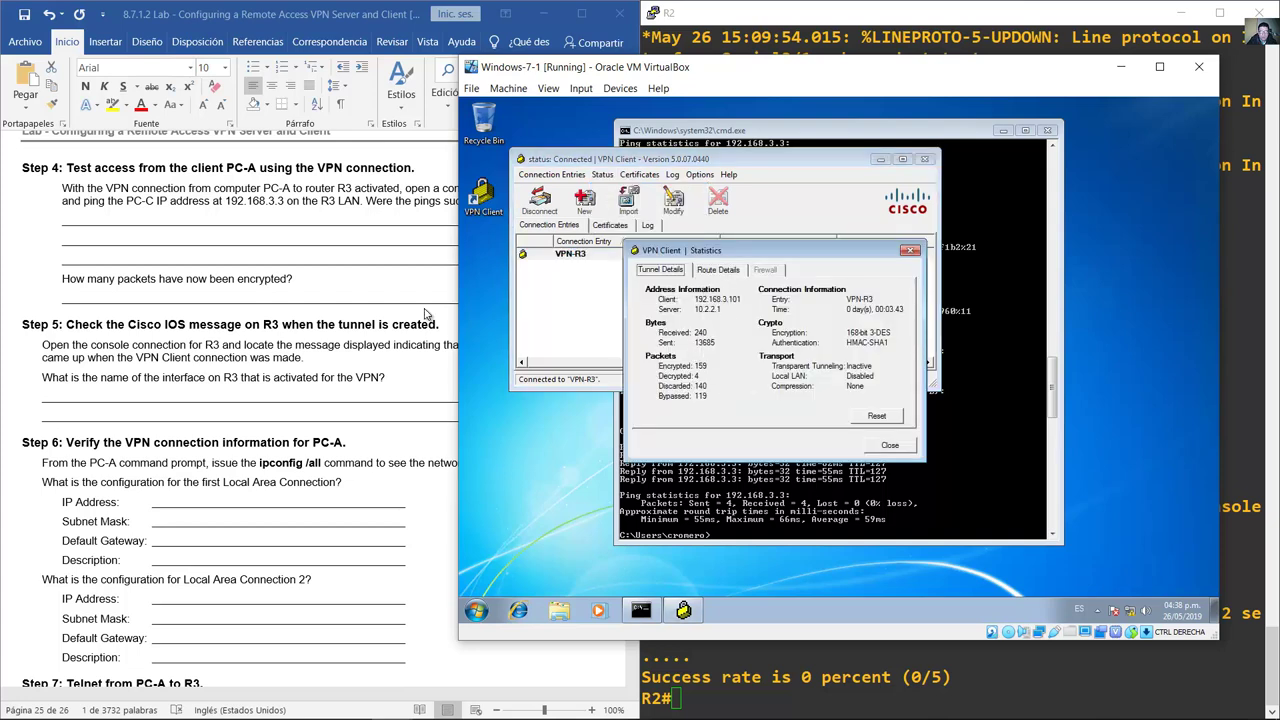
Step: Back in the lab document, select the Step 5 instruction
{"action": "left_click", "coordinate": [308, 292]}
{"action": "scroll", "coordinate": [310, 295], "scroll_direction": "down", "scroll_amount": 3}
{"action": "left_click_drag", "start_coordinate": [40, 188], "coordinate": [311, 201]}
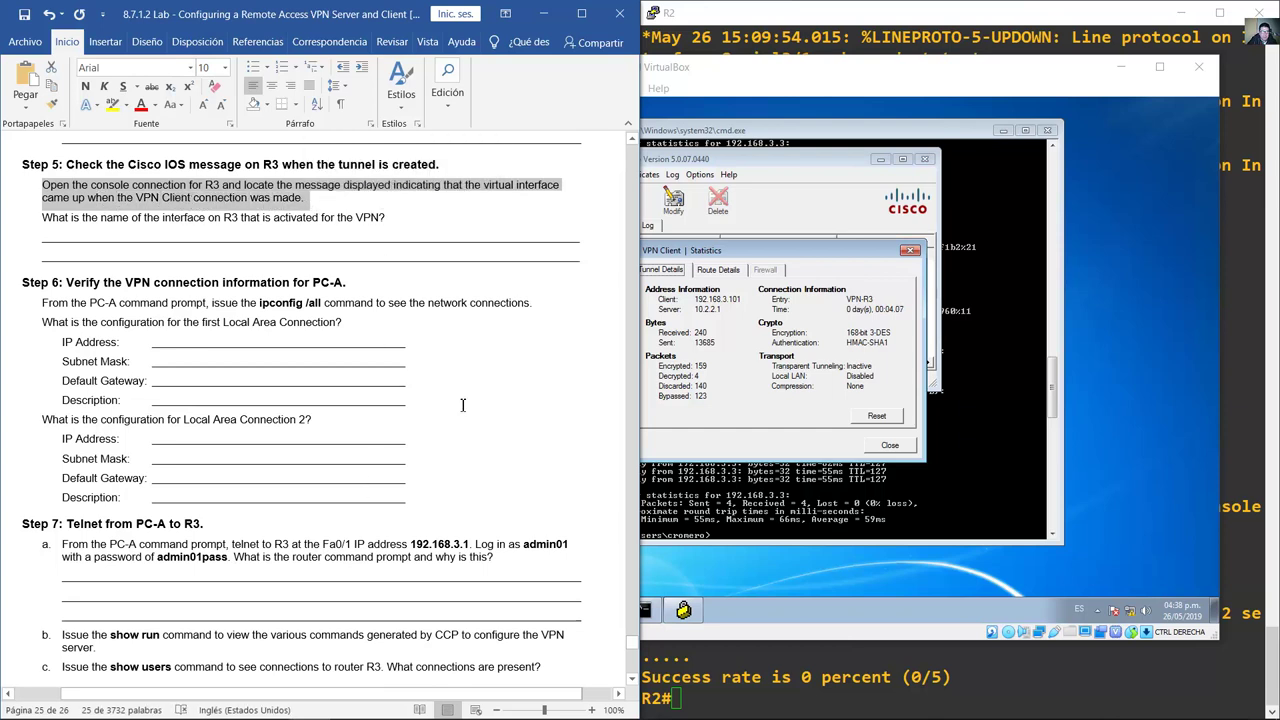
Step: On the R3 console, highlight the Virtual-Access2 down and line-protocol-up messages
{"action": "mouse_move", "coordinate": [400, 703]}
{"action": "left_click", "coordinate": [347, 706]}
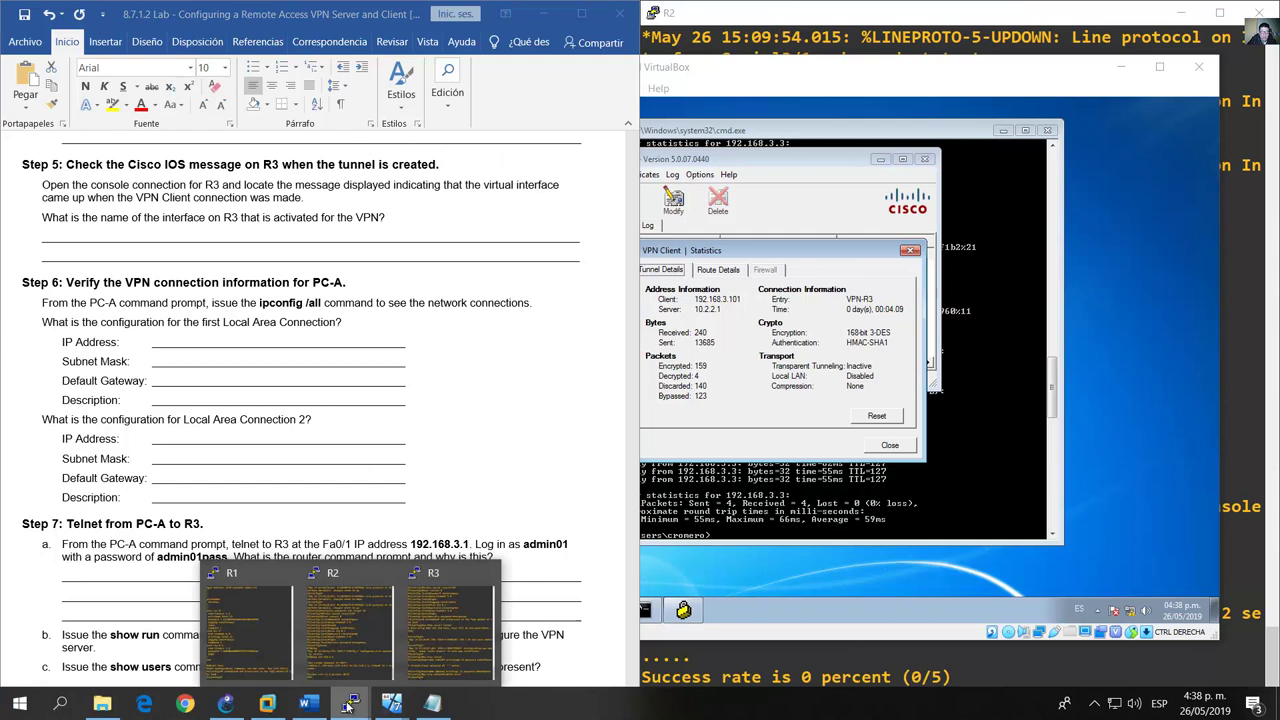
{"action": "left_click", "coordinate": [452, 620]}
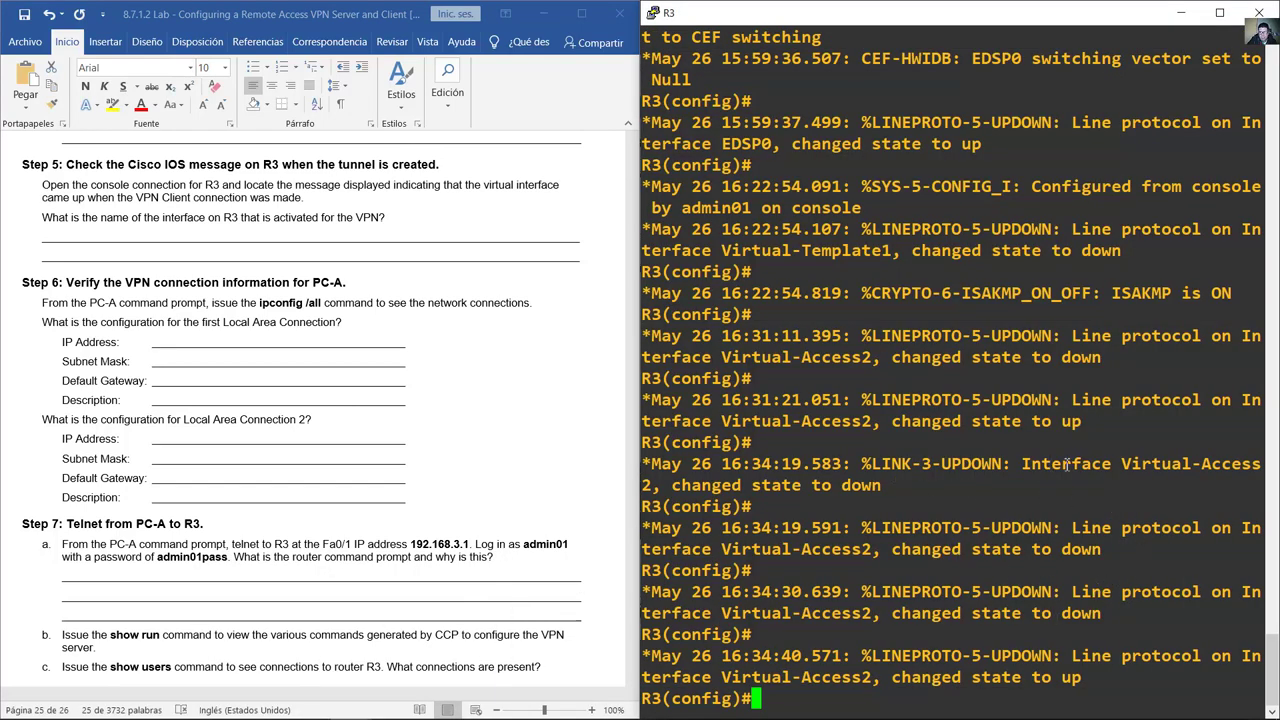
{"action": "left_click_drag", "start_coordinate": [1067, 465], "coordinate": [881, 489]}
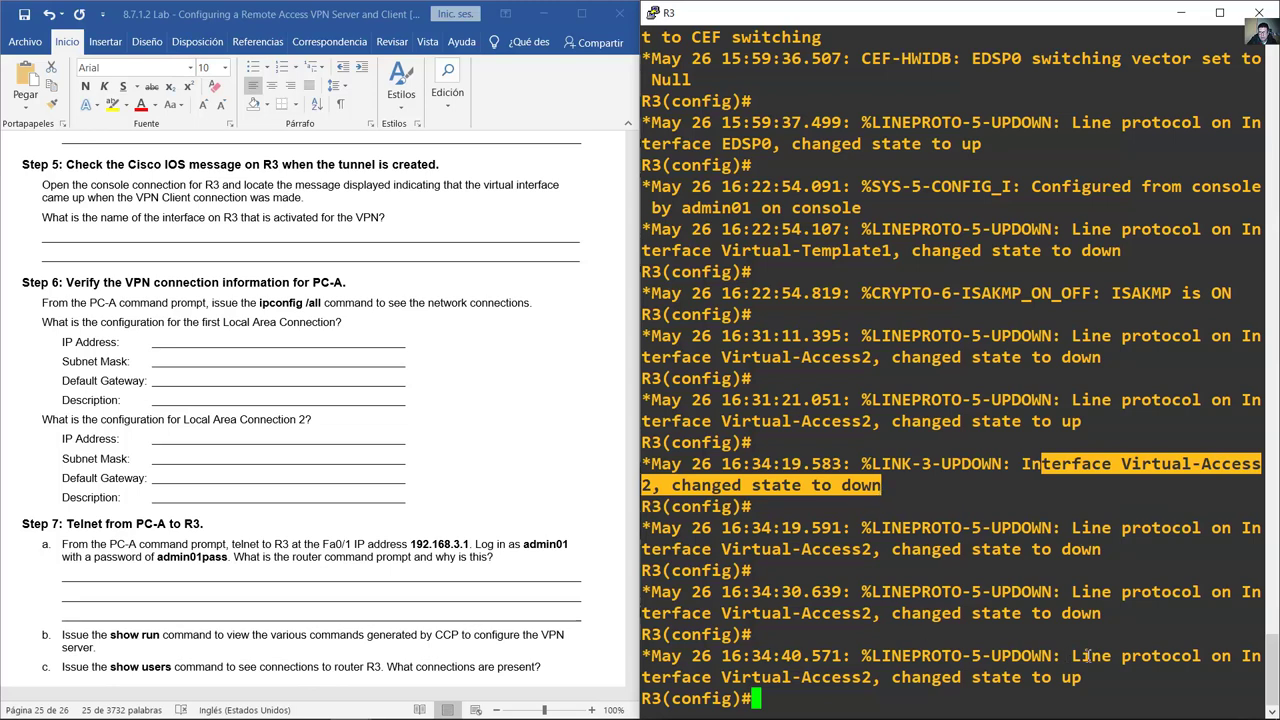
{"action": "left_click_drag", "start_coordinate": [1064, 656], "coordinate": [1090, 683]}
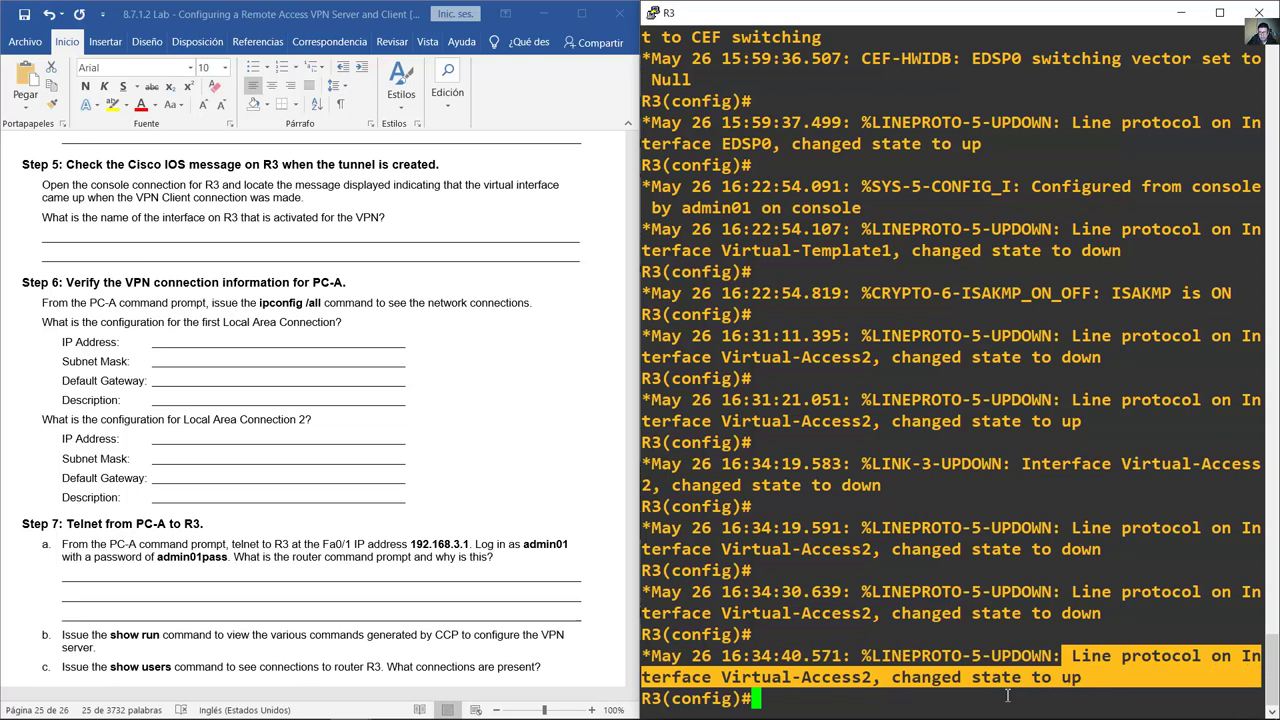
{"action": "left_click", "coordinate": [1008, 695]}
Step: Exit config mode with end, run show ip int bri, and highlight Virtual-Access2 up/up at 10.2.2.1
{"action": "type", "text": "end"}
{"action": "key", "text": "Return"}
{"action": "type", "text": "sh"}
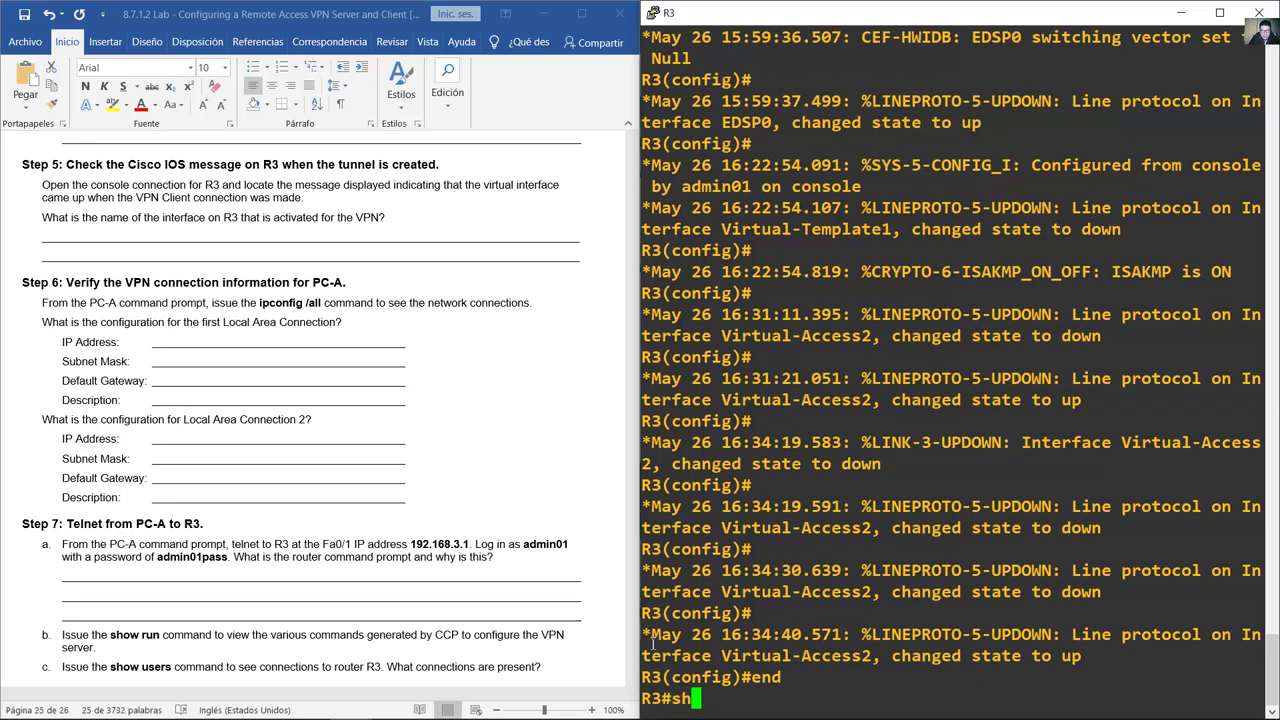
{"action": "type", "text": "ow ip int bri"}
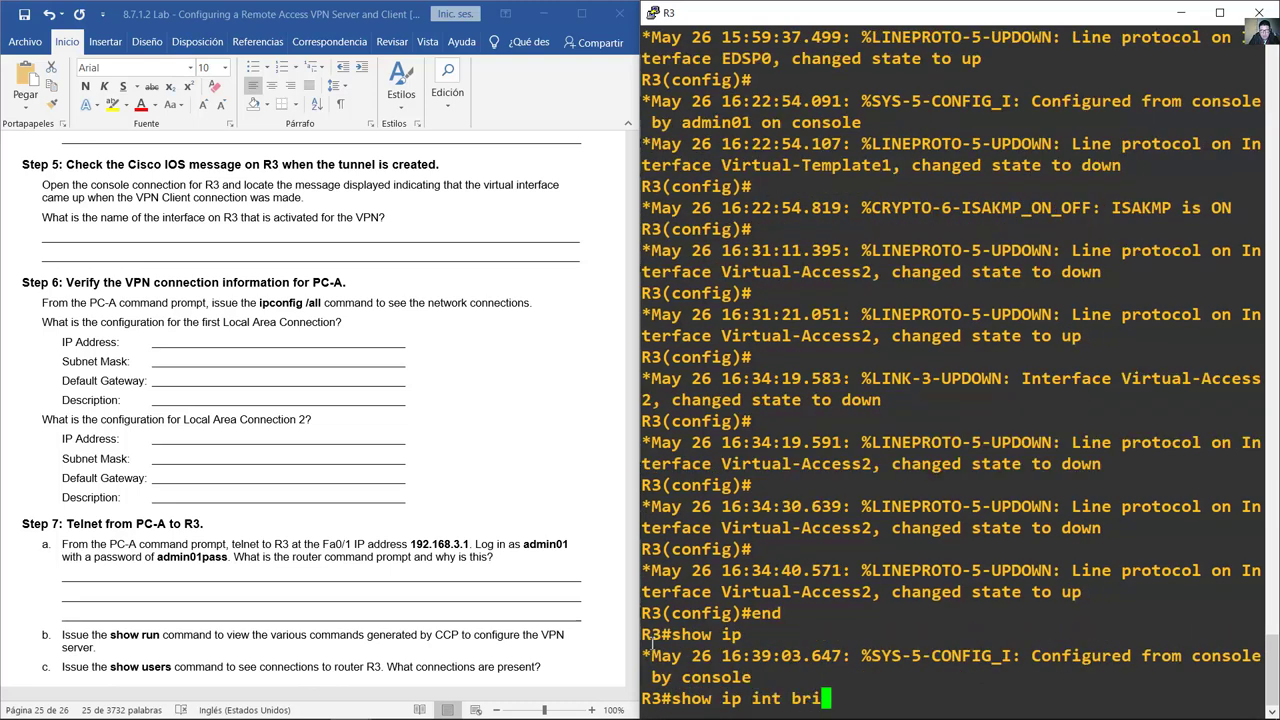
{"action": "key", "text": "Return"}
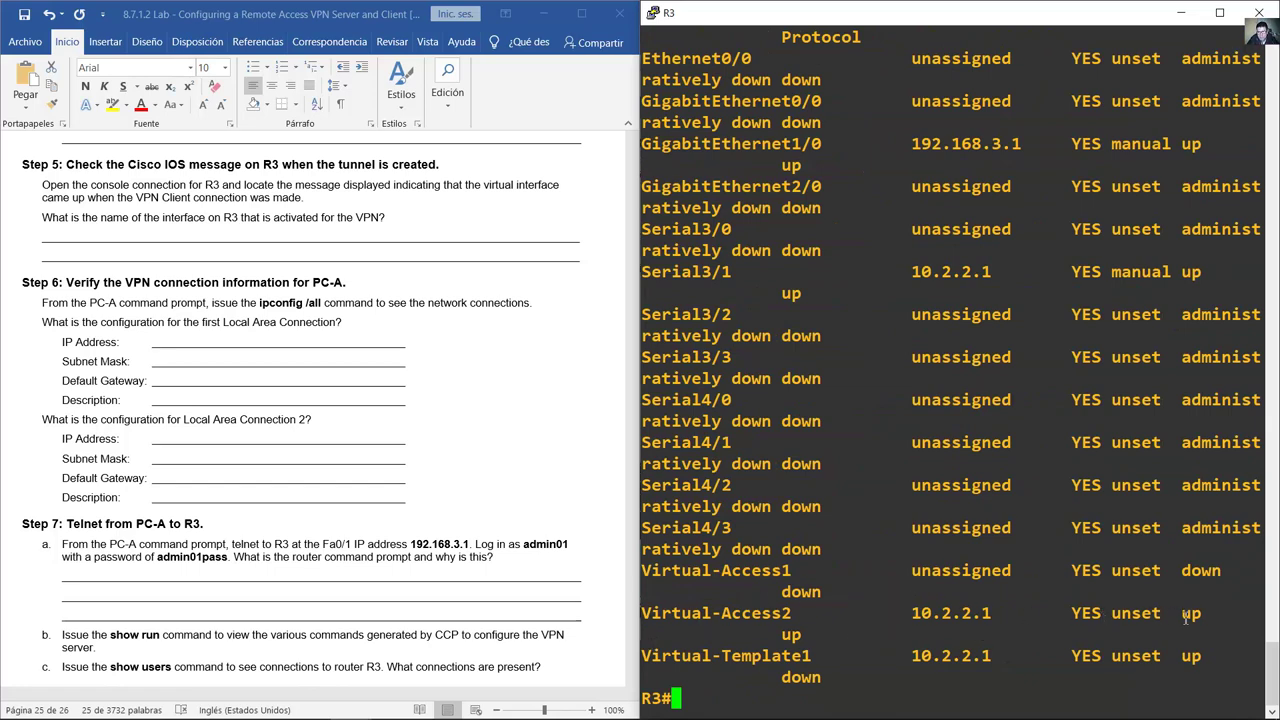
{"action": "left_click_drag", "start_coordinate": [1183, 613], "coordinate": [1210, 615]}
{"action": "left_click_drag", "start_coordinate": [790, 636], "coordinate": [897, 631]}
{"action": "left_click_drag", "start_coordinate": [1180, 613], "coordinate": [1204, 613]}
{"action": "left_click_drag", "start_coordinate": [1120, 613], "coordinate": [1172, 613]}
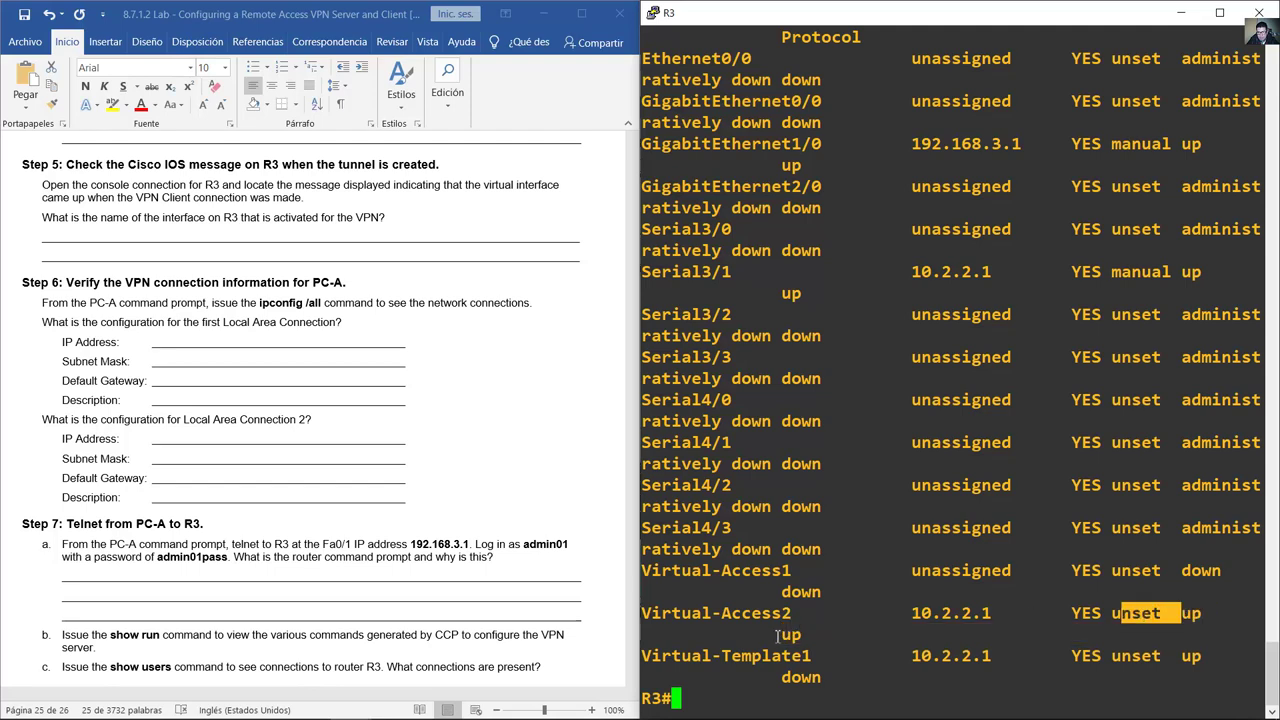
{"action": "left_click_drag", "start_coordinate": [770, 636], "coordinate": [641, 613]}
Step: In the lab document, select the question about the VPN interface name and its answer line
{"action": "left_click", "coordinate": [55, 217]}
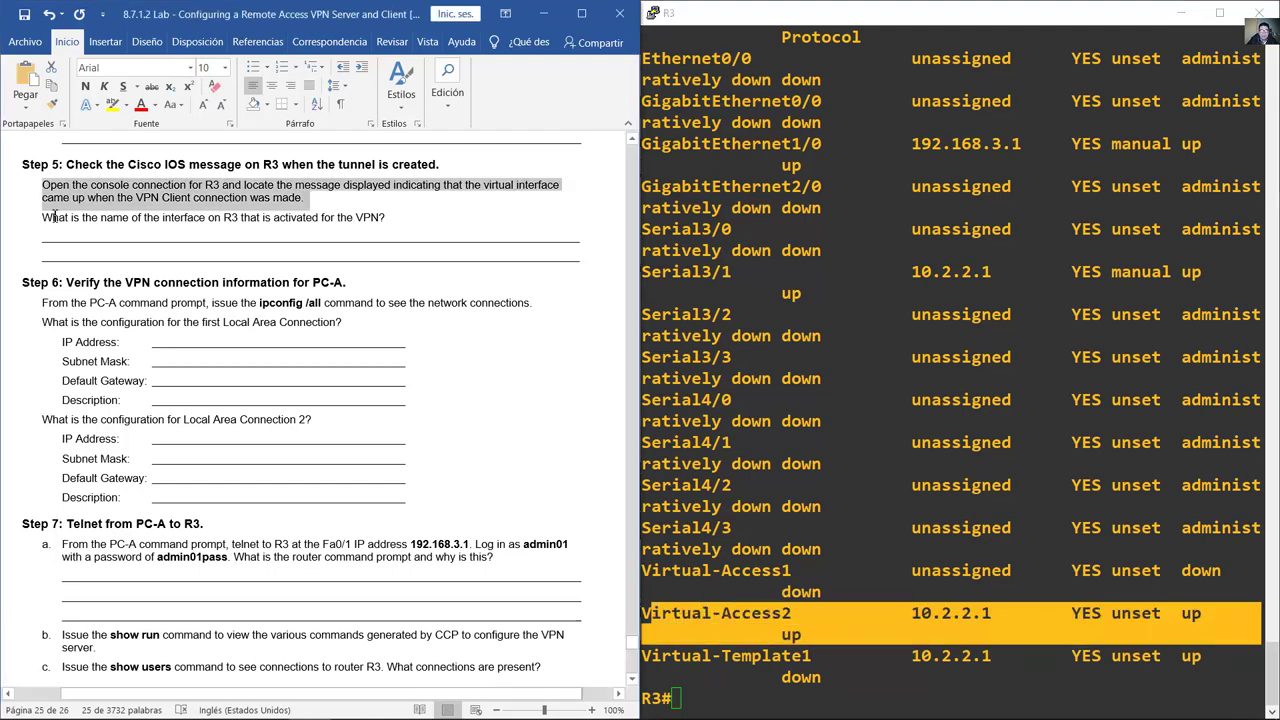
{"action": "left_click_drag", "start_coordinate": [55, 217], "coordinate": [346, 224]}
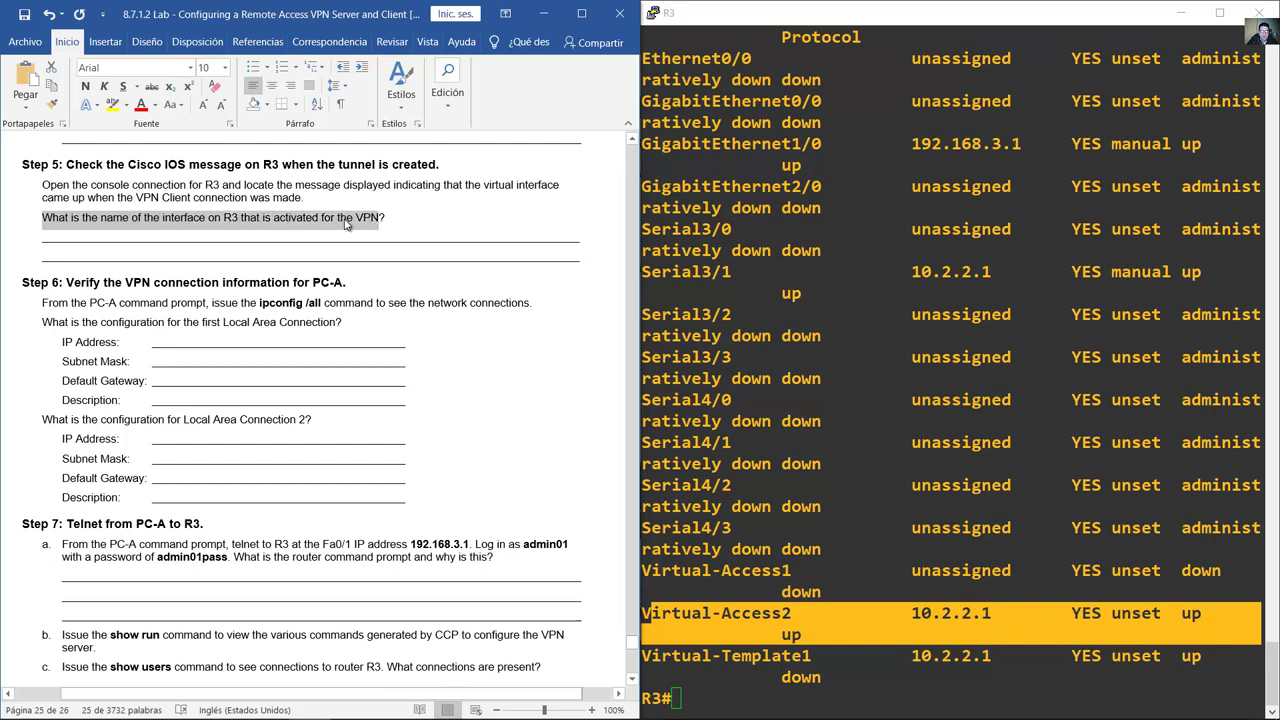
{"action": "triple_click", "coordinate": [285, 252]}
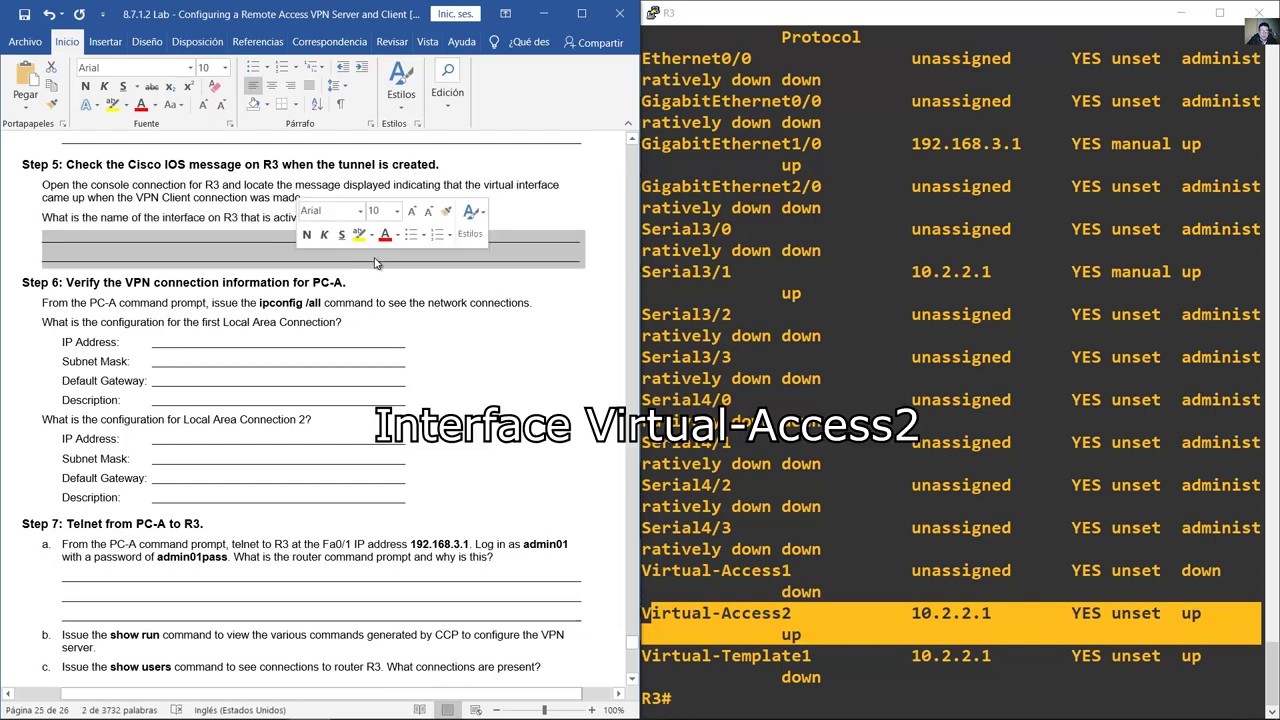
{"action": "left_click", "coordinate": [345, 347]}
Step: Run ipconfig /all in PC-A's command prompt and enlarge the window
{"action": "scroll", "coordinate": [345, 347], "scroll_direction": "down", "scroll_amount": 2}
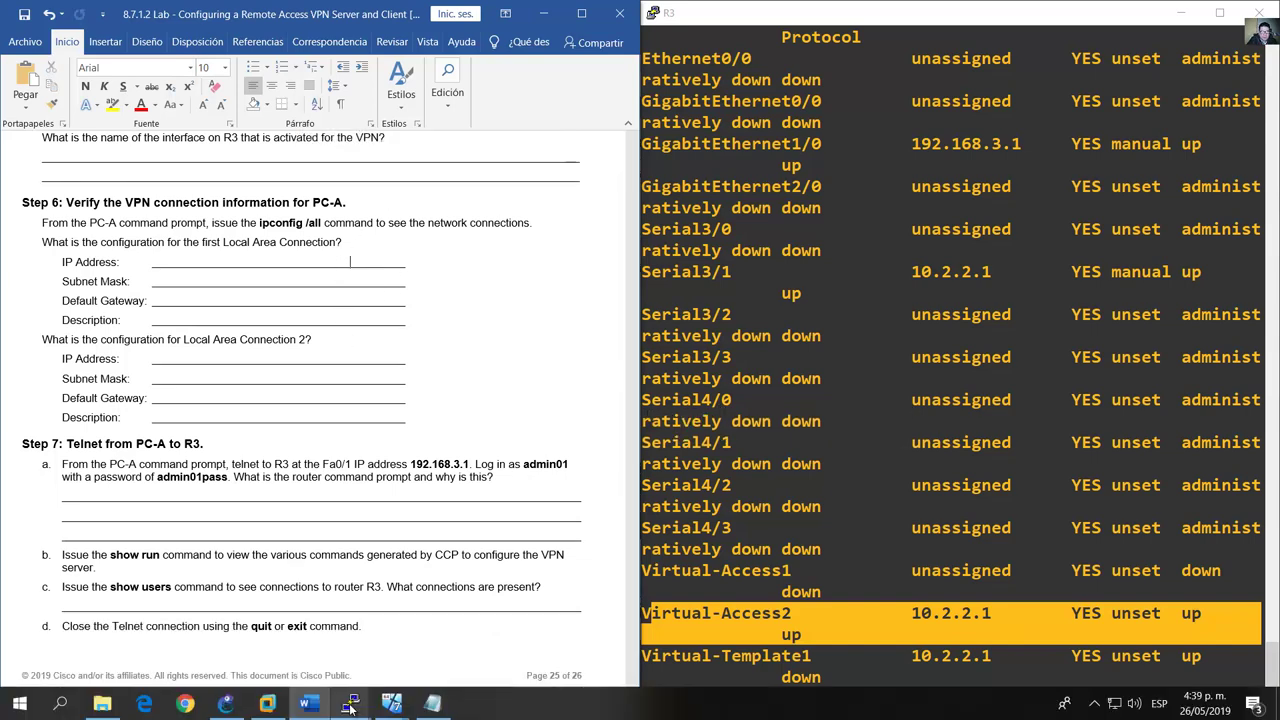
{"action": "left_click_drag", "start_coordinate": [255, 224], "coordinate": [325, 224]}
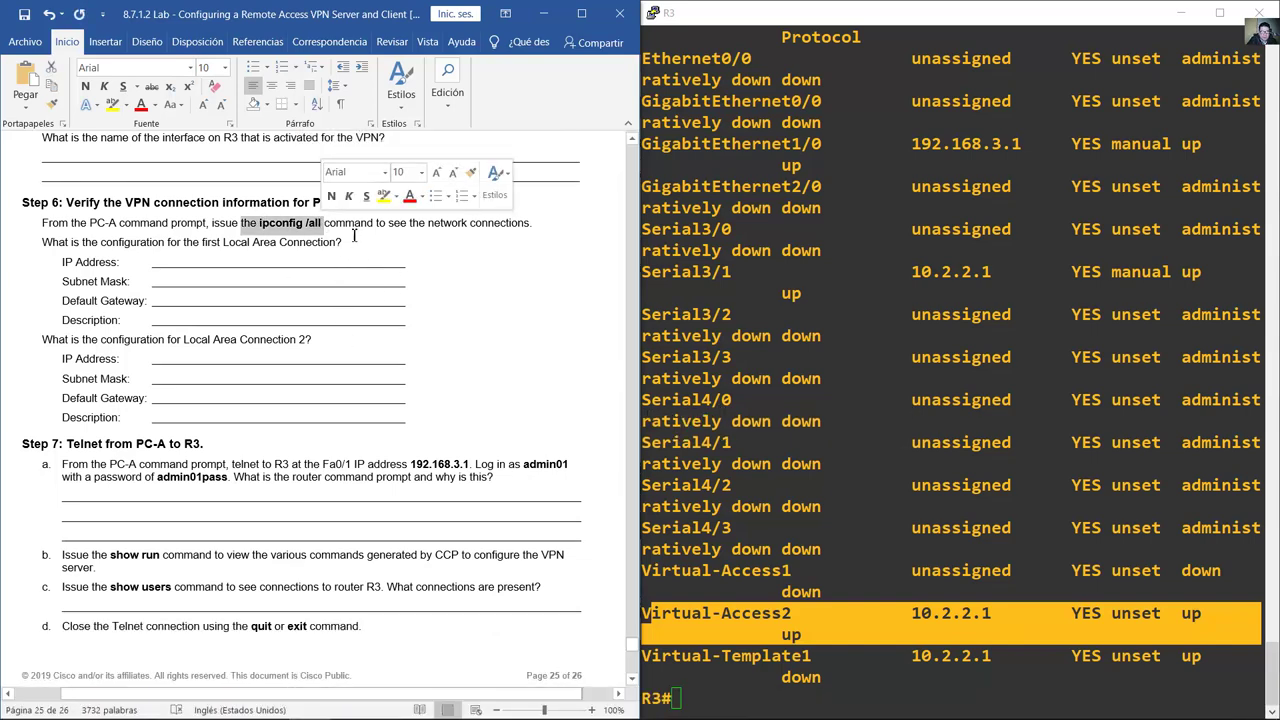
{"action": "mouse_move", "coordinate": [460, 710]}
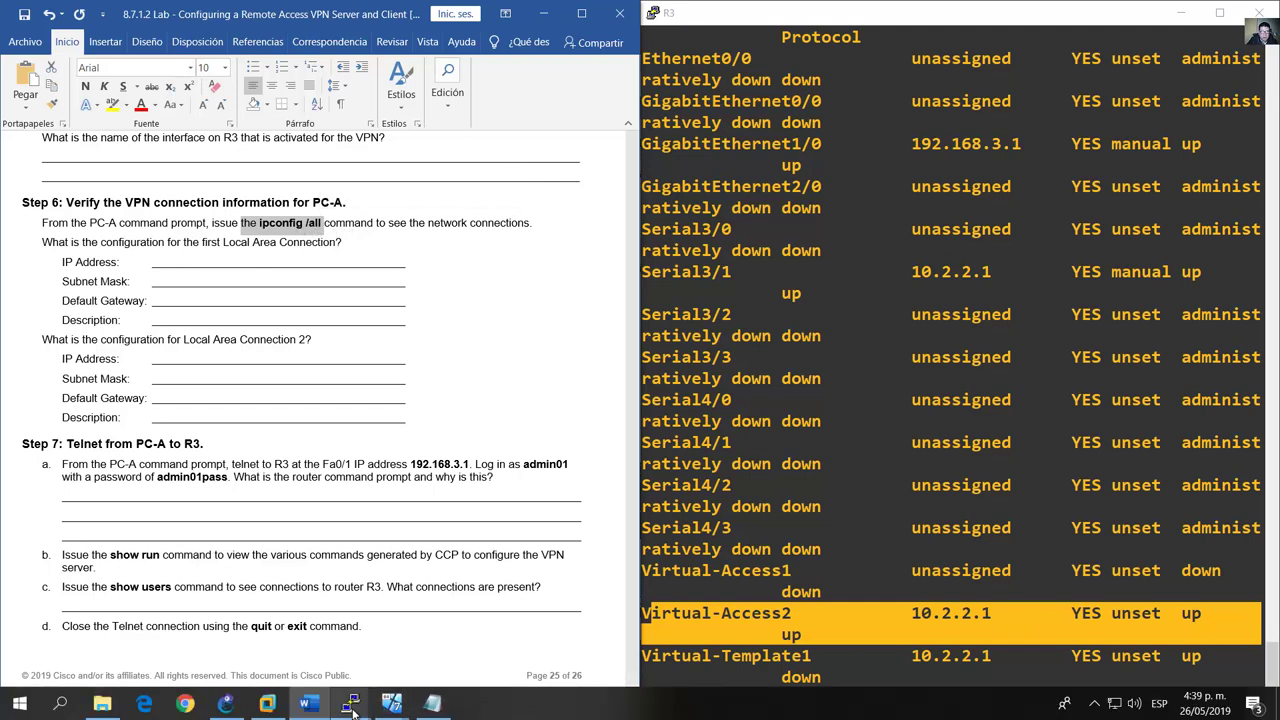
{"action": "left_click", "coordinate": [391, 704]}
{"action": "left_click", "coordinate": [300, 630]}
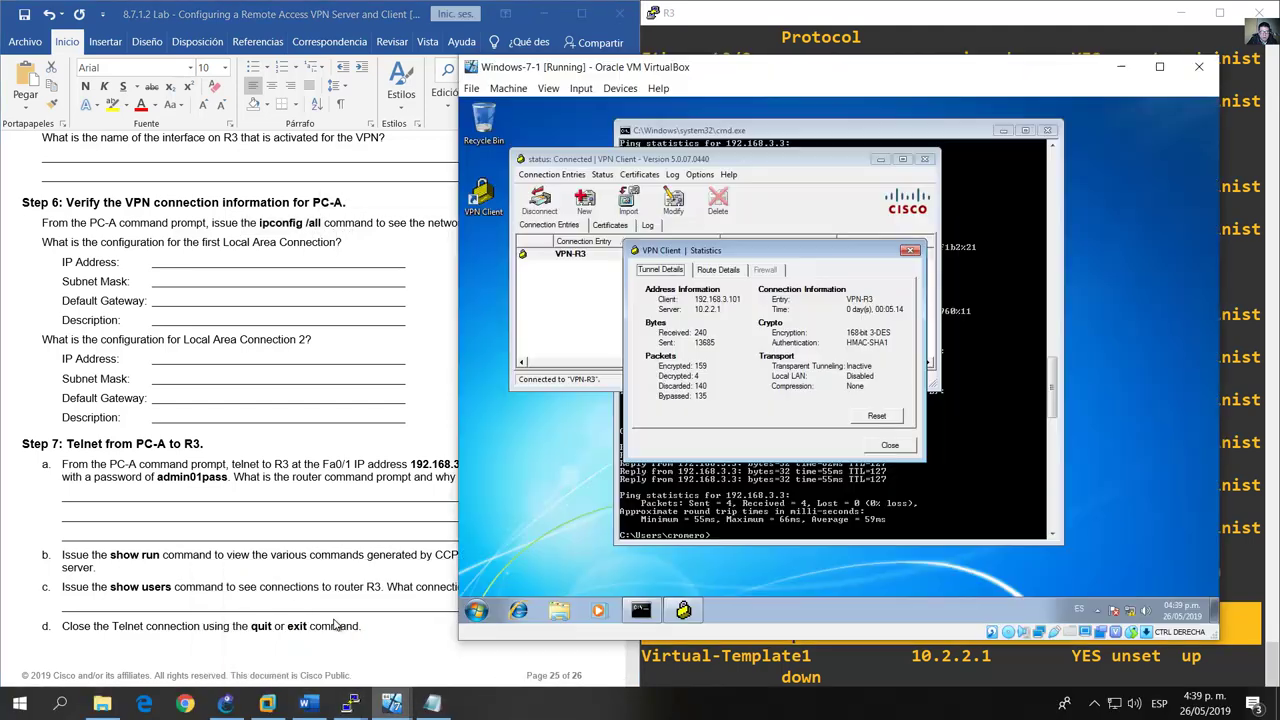
{"action": "left_click", "coordinate": [863, 362]}
{"action": "type", "text": "ipco"}
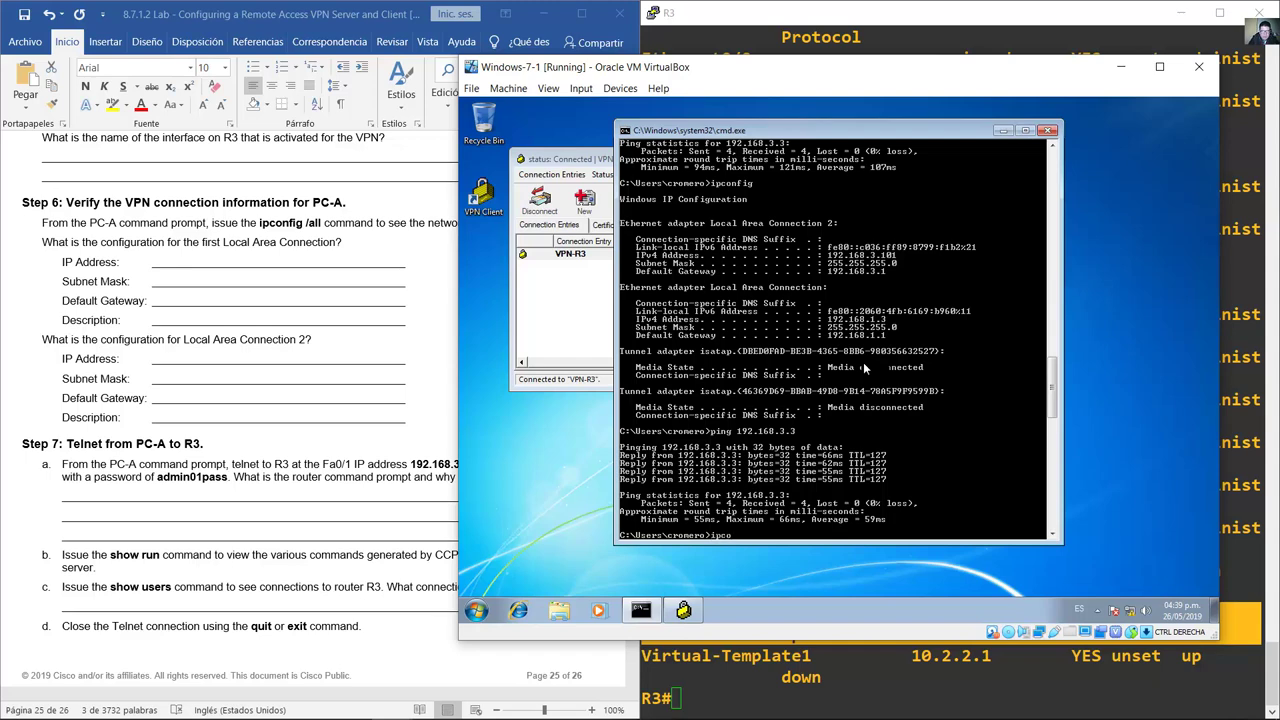
{"action": "type", "text": "nfig /all"}
{"action": "key", "text": "Return"}
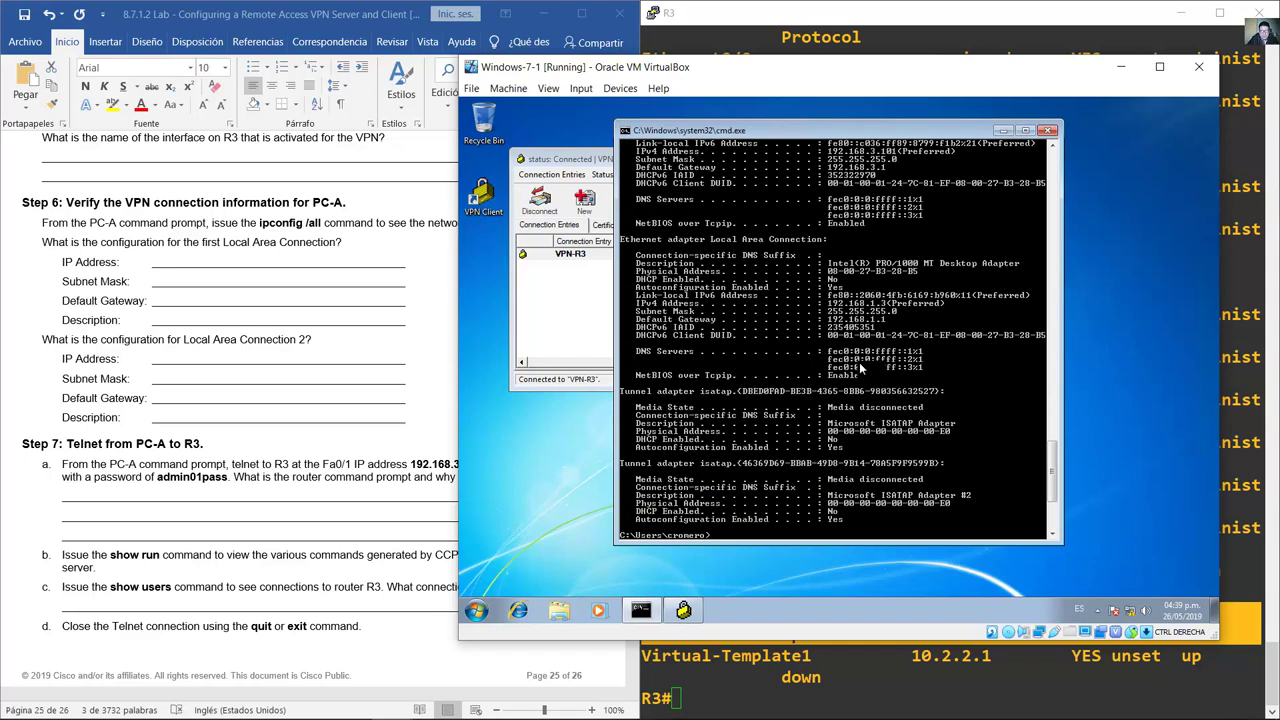
{"action": "left_click_drag", "start_coordinate": [885, 543], "coordinate": [874, 598]}
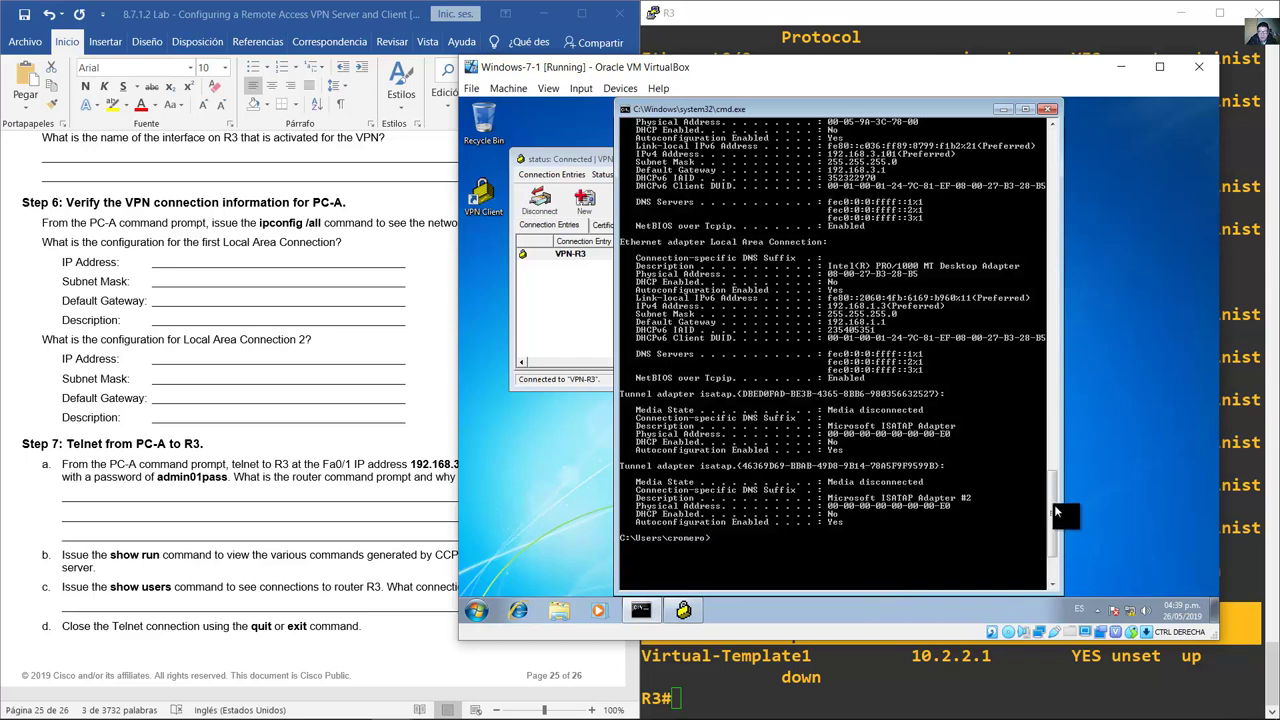
{"action": "scroll", "coordinate": [1054, 512], "scroll_direction": "up", "scroll_amount": 2}
Step: Select the Local Area Connection question, then mark the Local Area Connection 2 settings block
{"action": "left_click", "coordinate": [70, 242]}
{"action": "left_click_drag", "start_coordinate": [128, 253], "coordinate": [150, 322]}
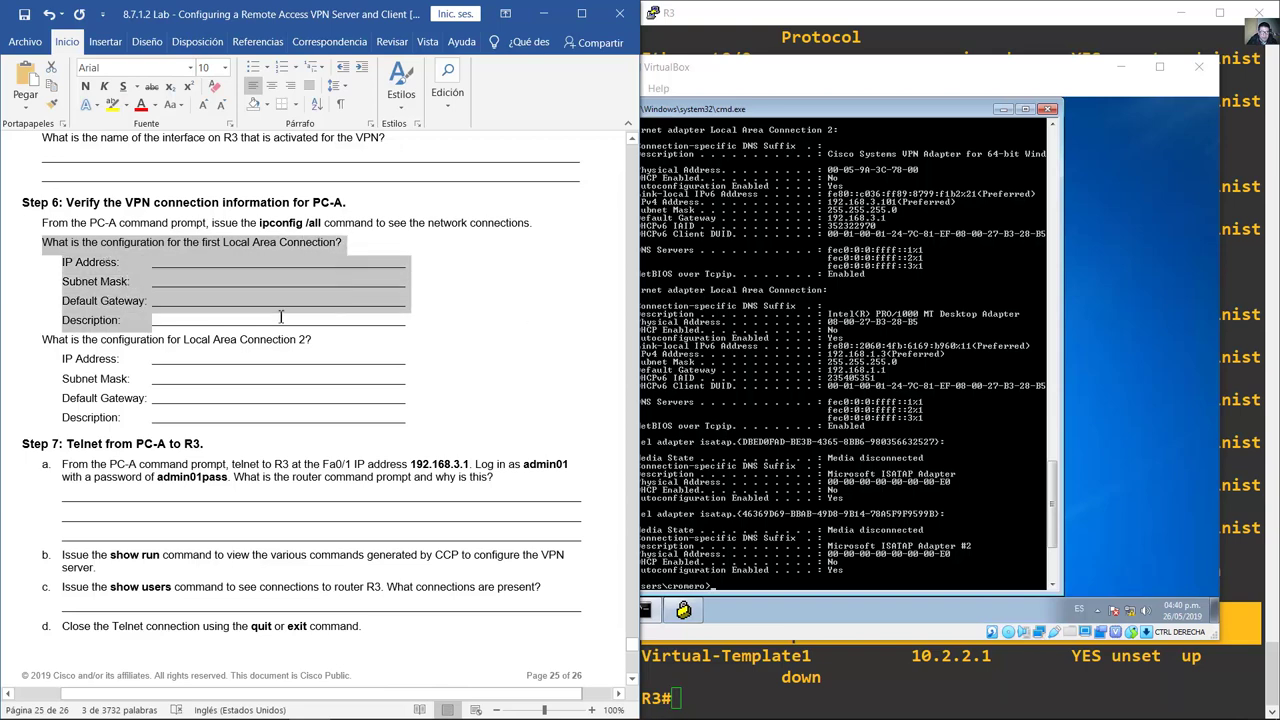
{"action": "left_click", "coordinate": [847, 112]}
{"action": "right_click", "coordinate": [856, 109]}
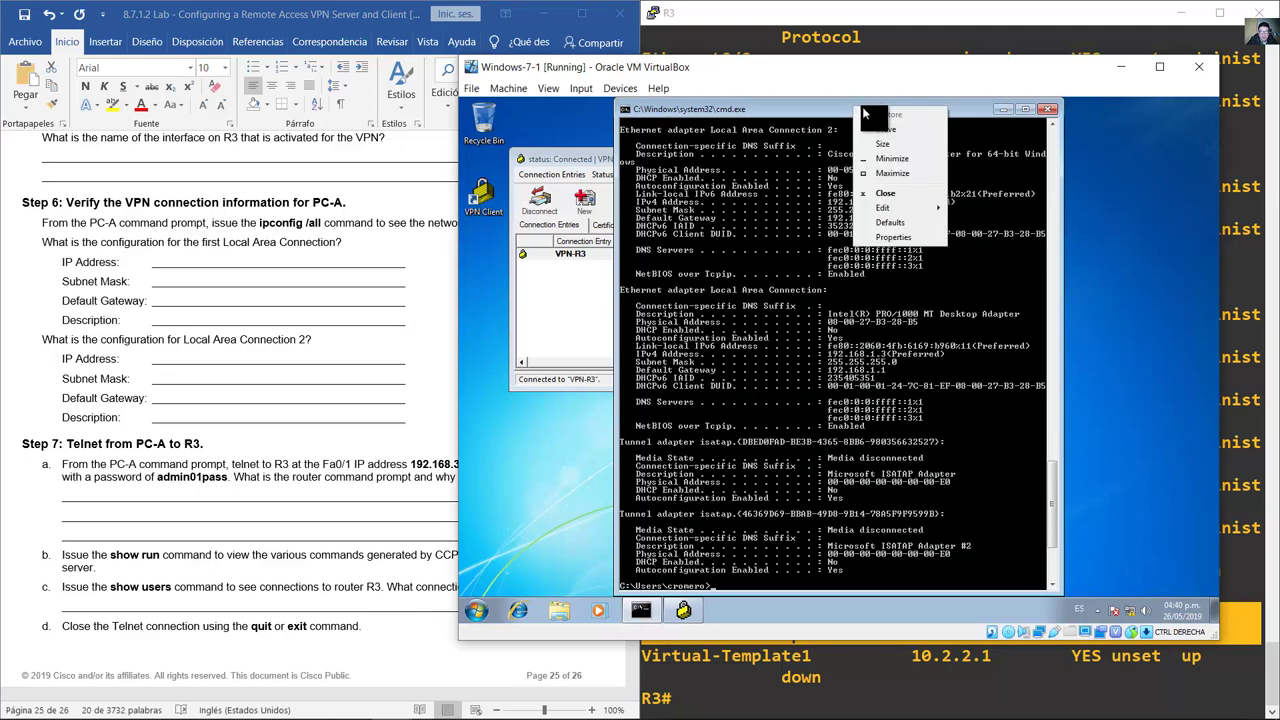
{"action": "mouse_move", "coordinate": [918, 208]}
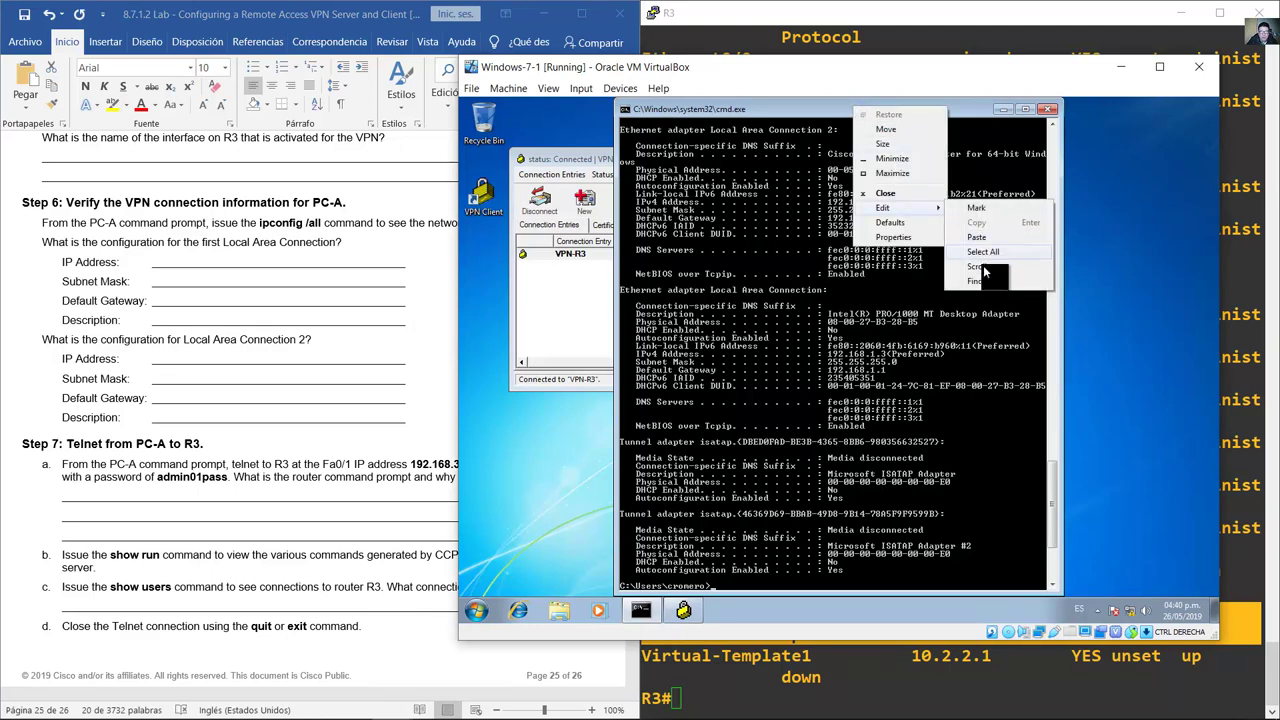
{"action": "left_click", "coordinate": [976, 208]}
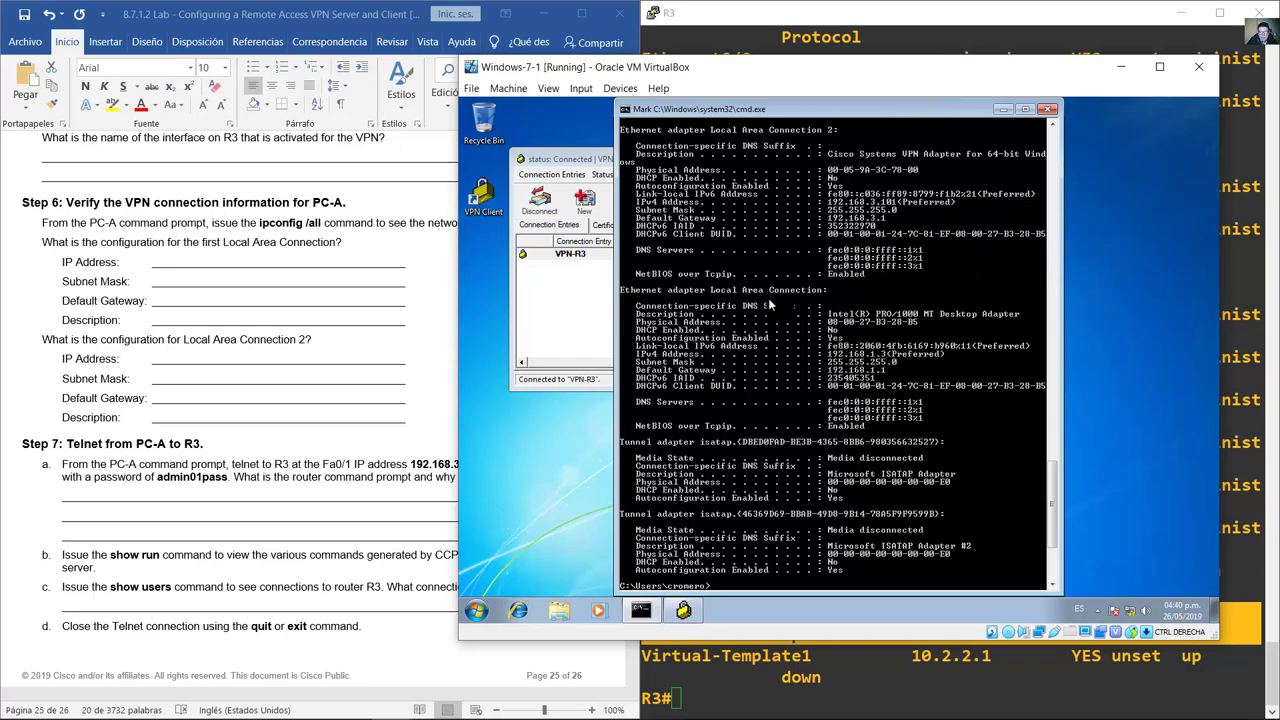
{"action": "left_click_drag", "start_coordinate": [721, 290], "coordinate": [1016, 320]}
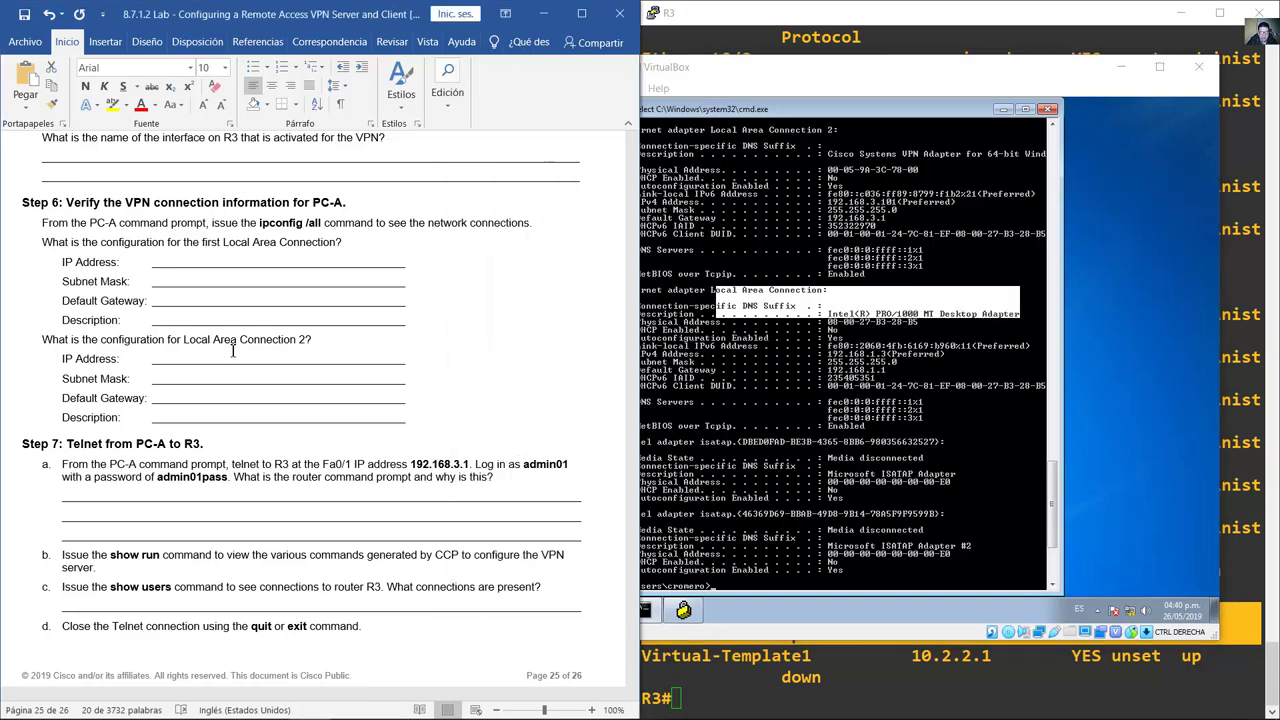
Step: Mark the VPN adapter's name, IPv4 192.168.3.101, mask 255.255.255.0, gateway 192.168.3.1, and description
{"action": "left_click_drag", "start_coordinate": [183, 340], "coordinate": [311, 350]}
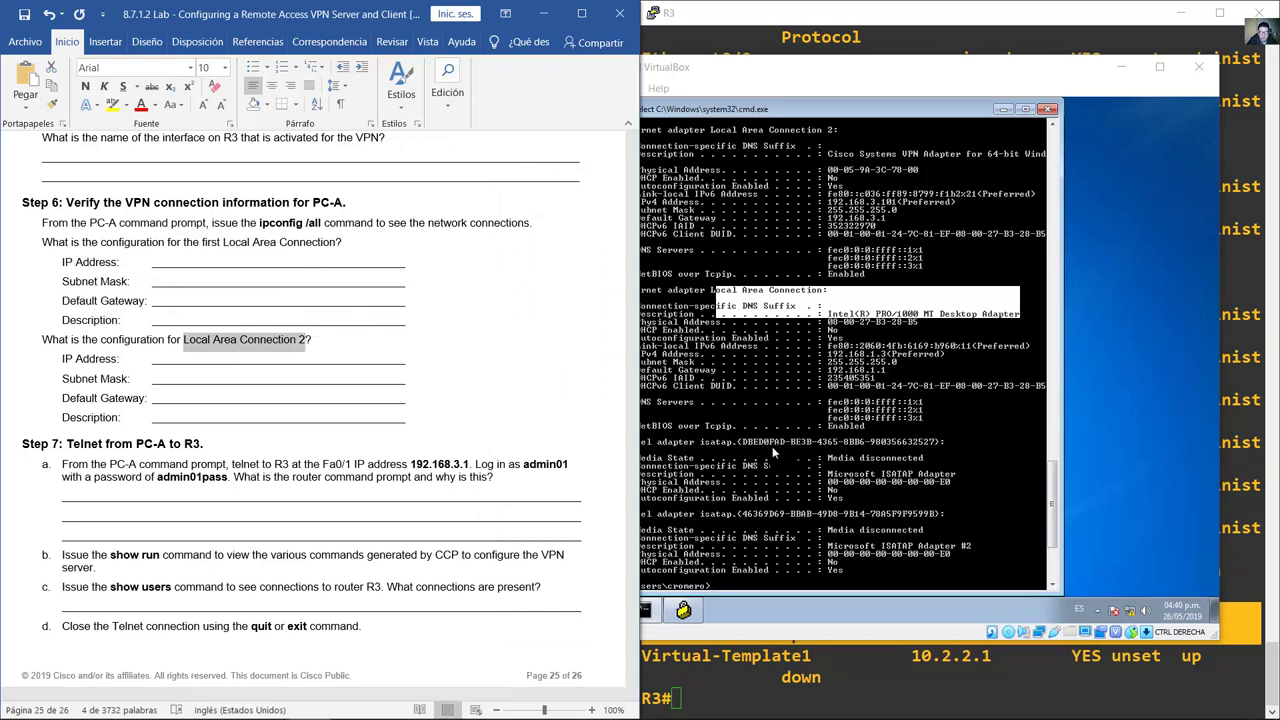
{"action": "left_click_drag", "start_coordinate": [743, 131], "coordinate": [840, 132]}
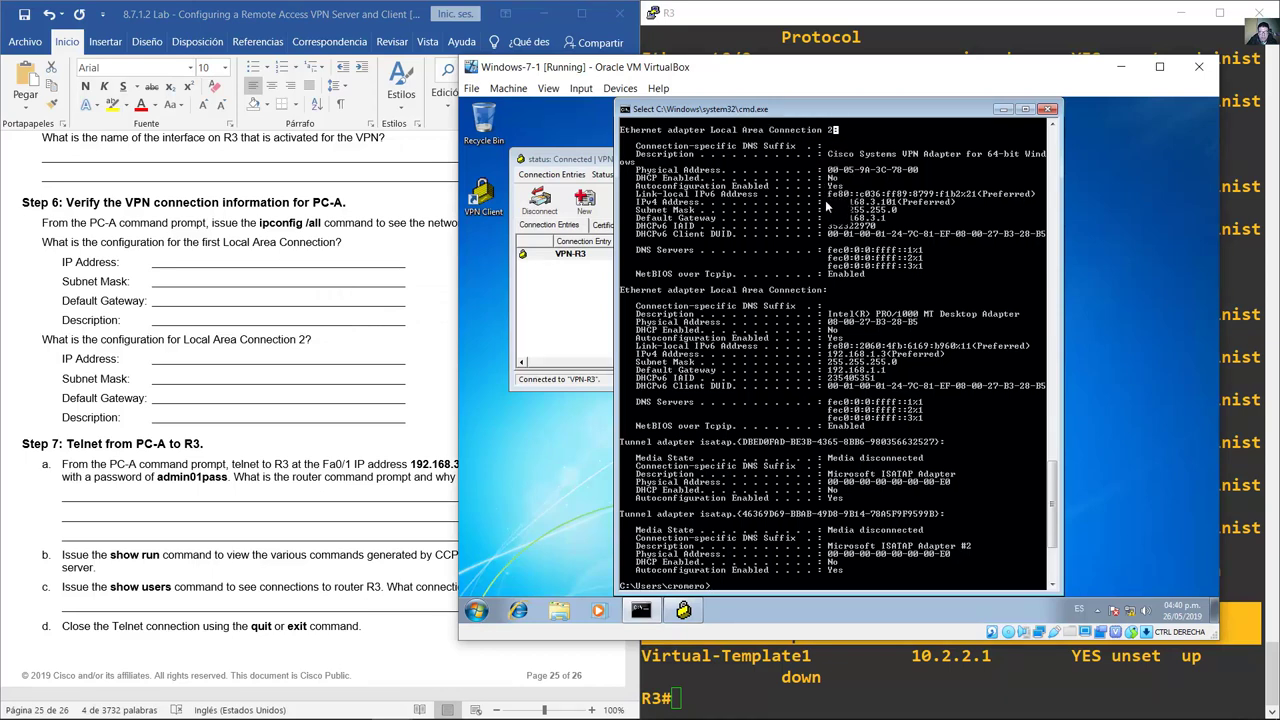
{"action": "left_click_drag", "start_coordinate": [826, 202], "coordinate": [900, 207]}
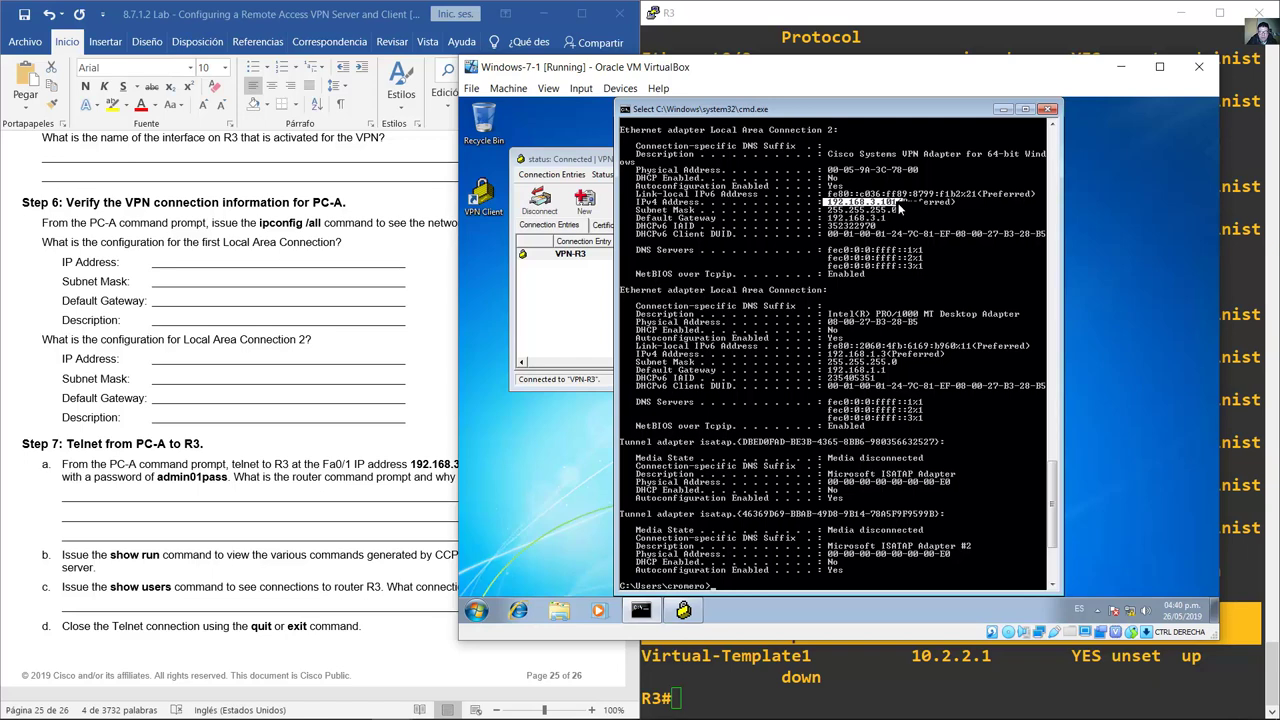
{"action": "left_click_drag", "start_coordinate": [898, 207], "coordinate": [921, 160]}
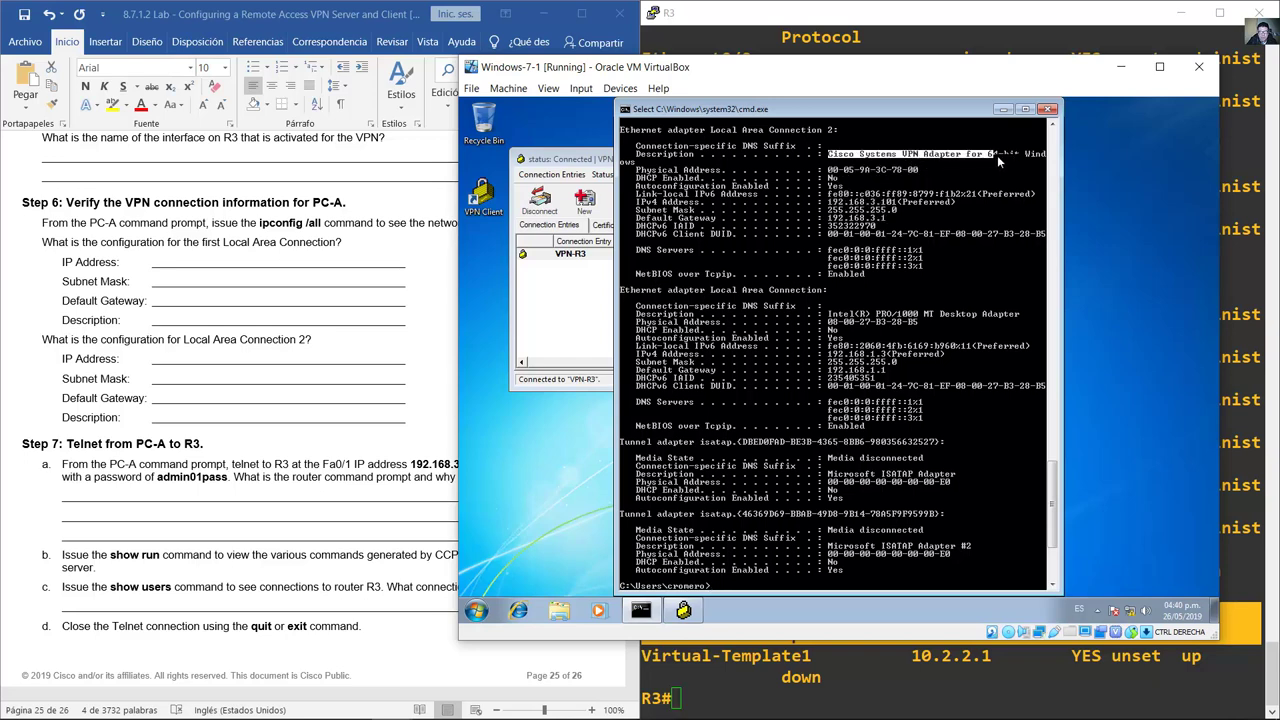
{"action": "left_click_drag", "start_coordinate": [1040, 156], "coordinate": [636, 170]}
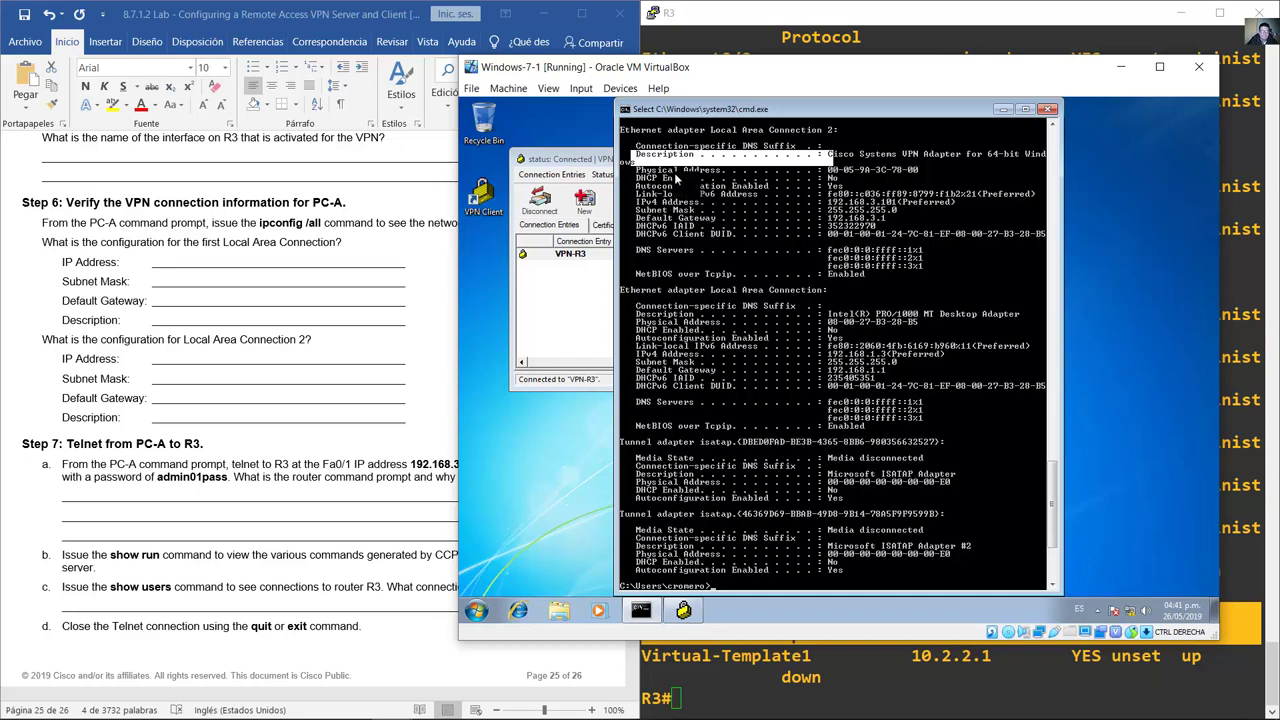
{"action": "left_click", "coordinate": [315, 441]}
Step: Highlight the Step 7 heading and step a's telnet to R3 at 192.168.3.1
{"action": "scroll", "coordinate": [315, 441], "scroll_direction": "down", "scroll_amount": 5}
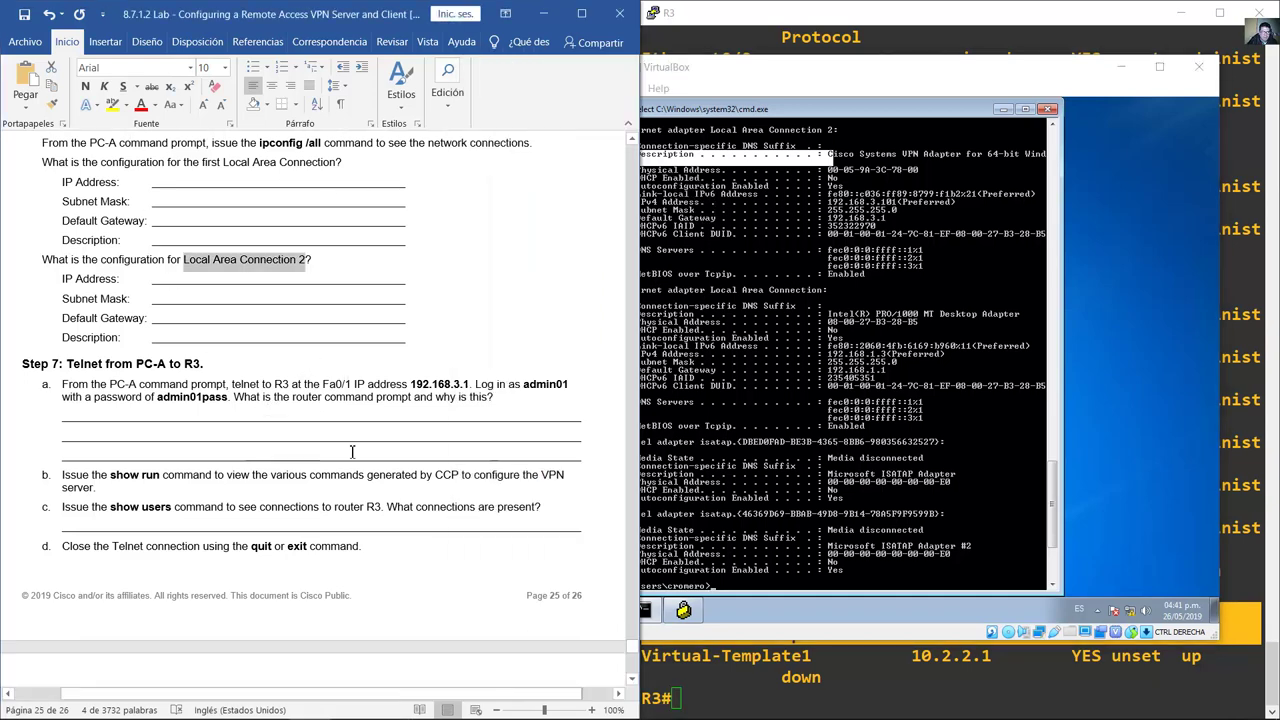
{"action": "triple_click", "coordinate": [117, 243]}
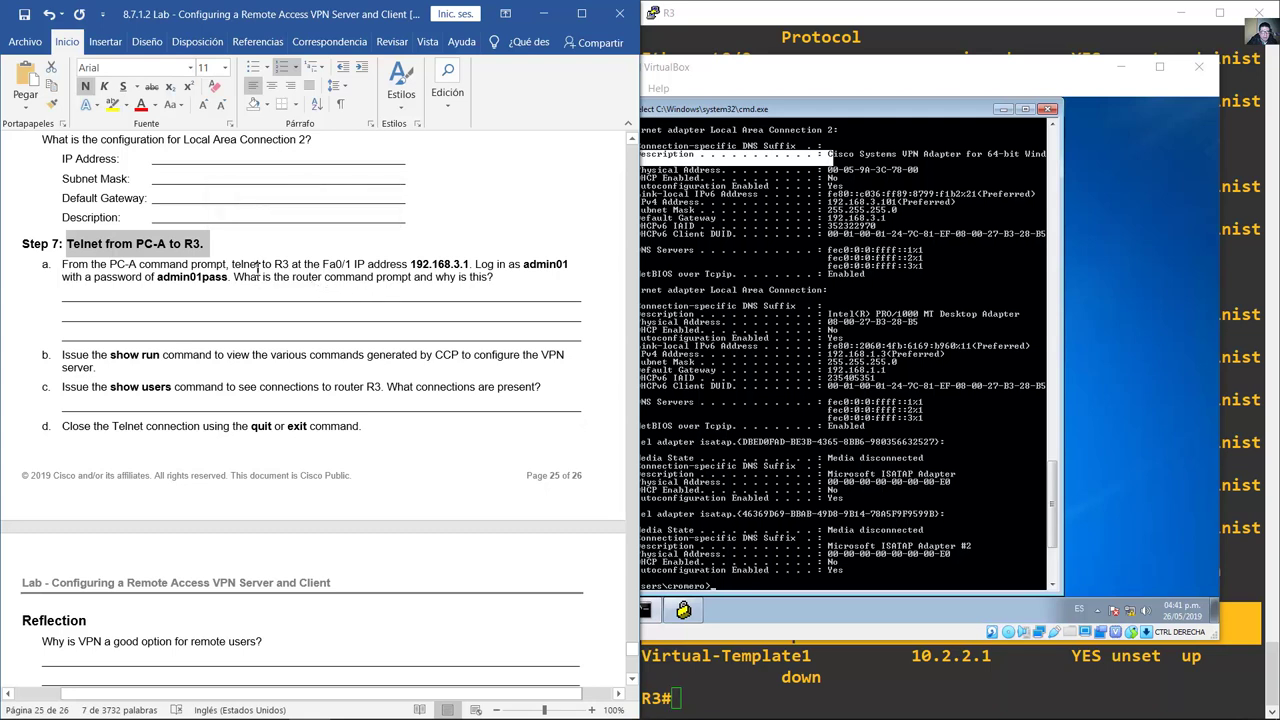
{"action": "left_click_drag", "start_coordinate": [259, 265], "coordinate": [318, 266]}
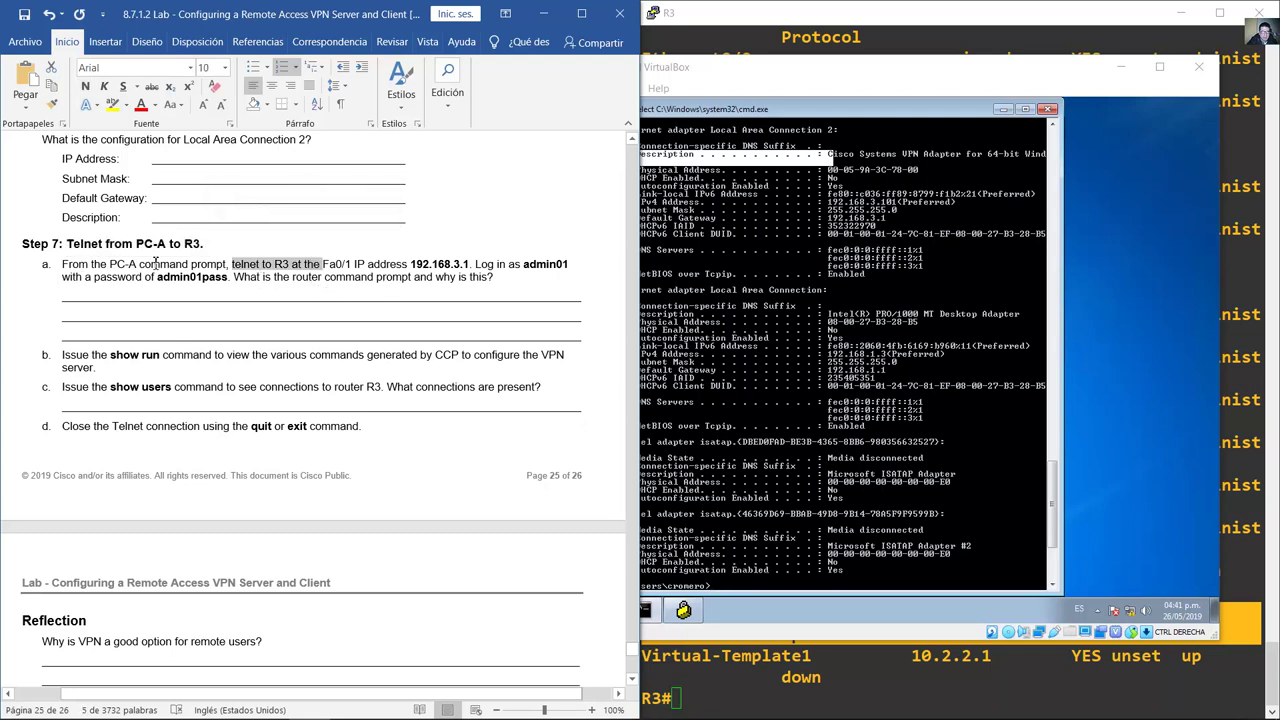
{"action": "left_click_drag", "start_coordinate": [62, 264], "coordinate": [455, 266]}
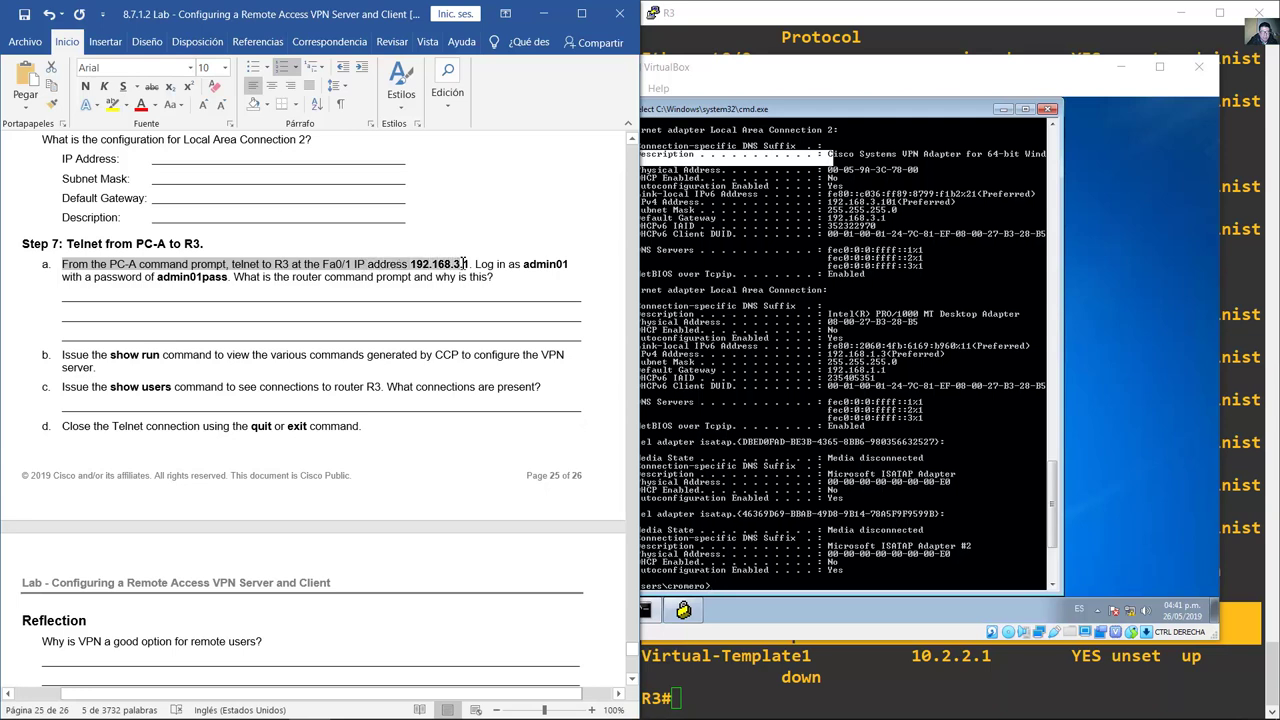
{"action": "left_click_drag", "start_coordinate": [472, 263], "coordinate": [474, 264]}
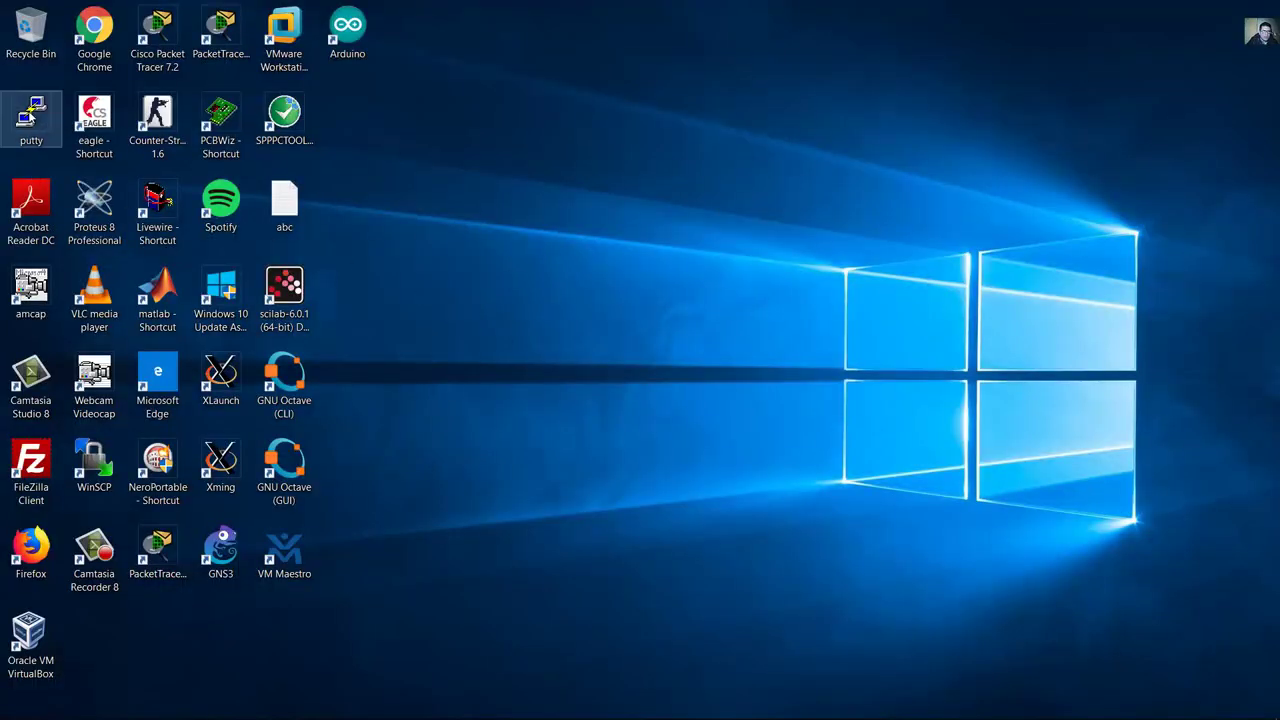
Step: Copy the putty program from the desktop and paste it onto the AMONAMARTH (F:) drive
{"action": "right_click", "coordinate": [30, 116]}
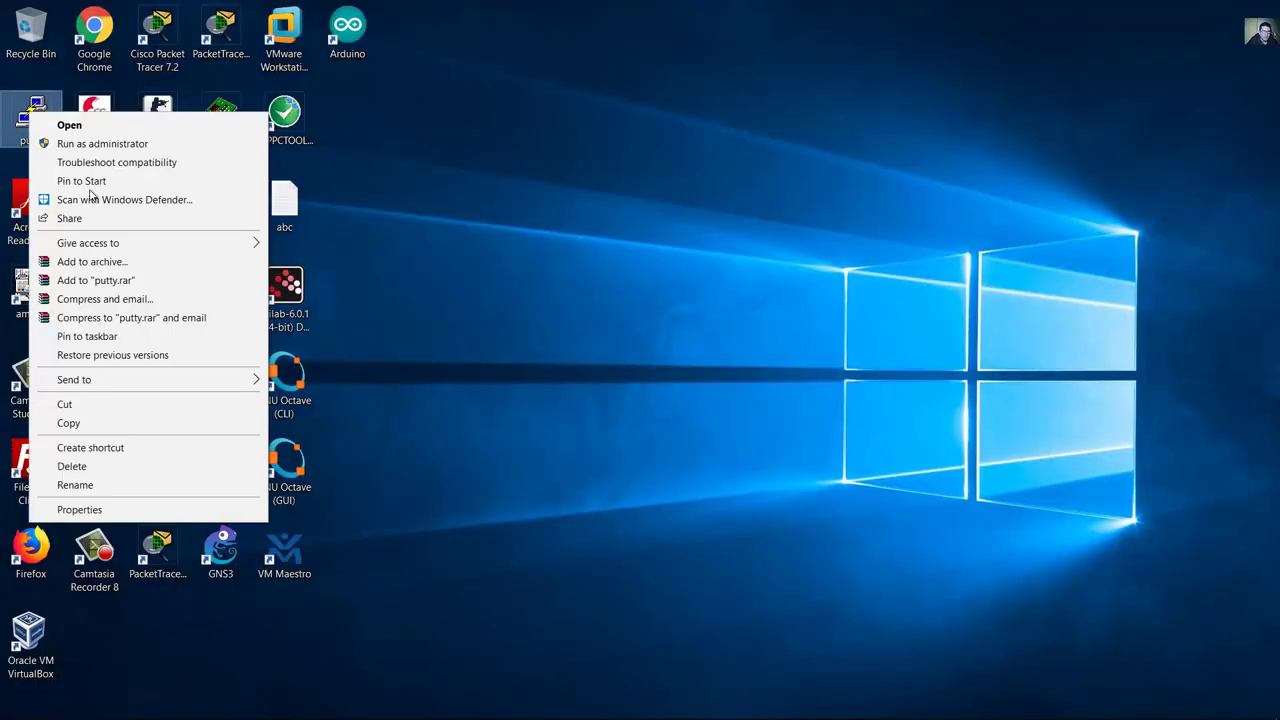
{"action": "left_click", "coordinate": [141, 424]}
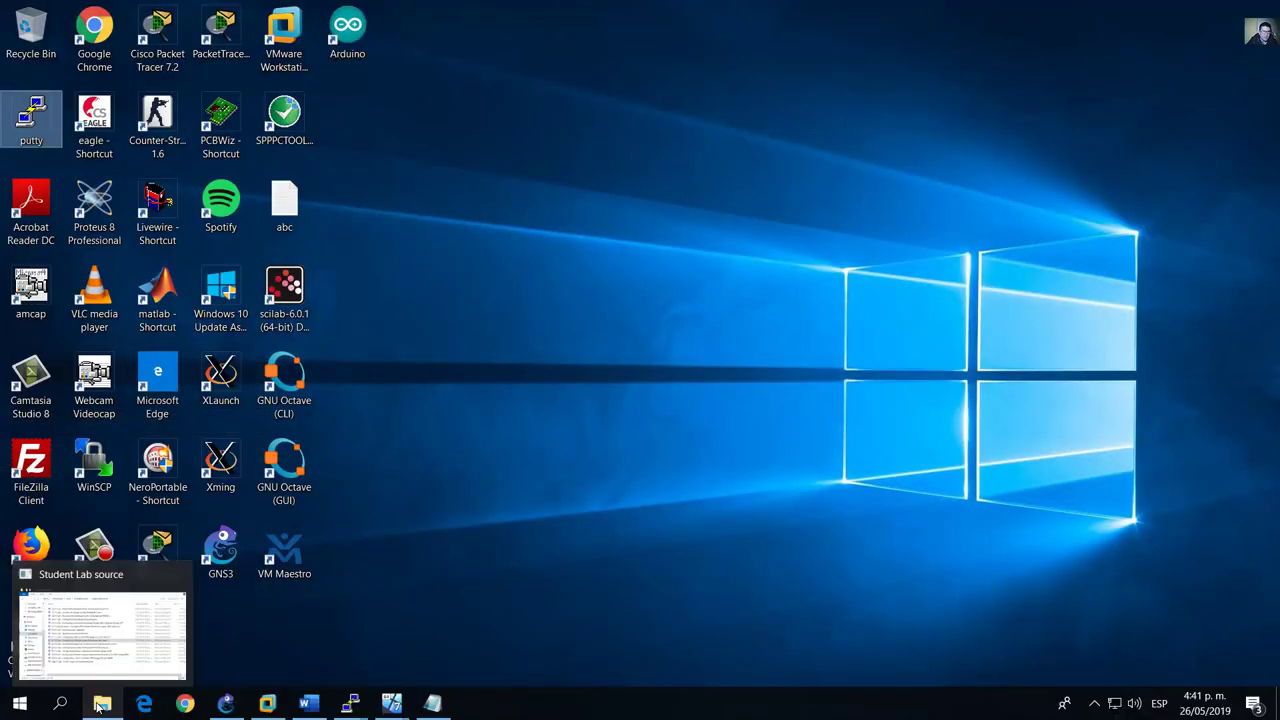
{"action": "right_click", "coordinate": [101, 704]}
{"action": "left_click", "coordinate": [75, 614]}
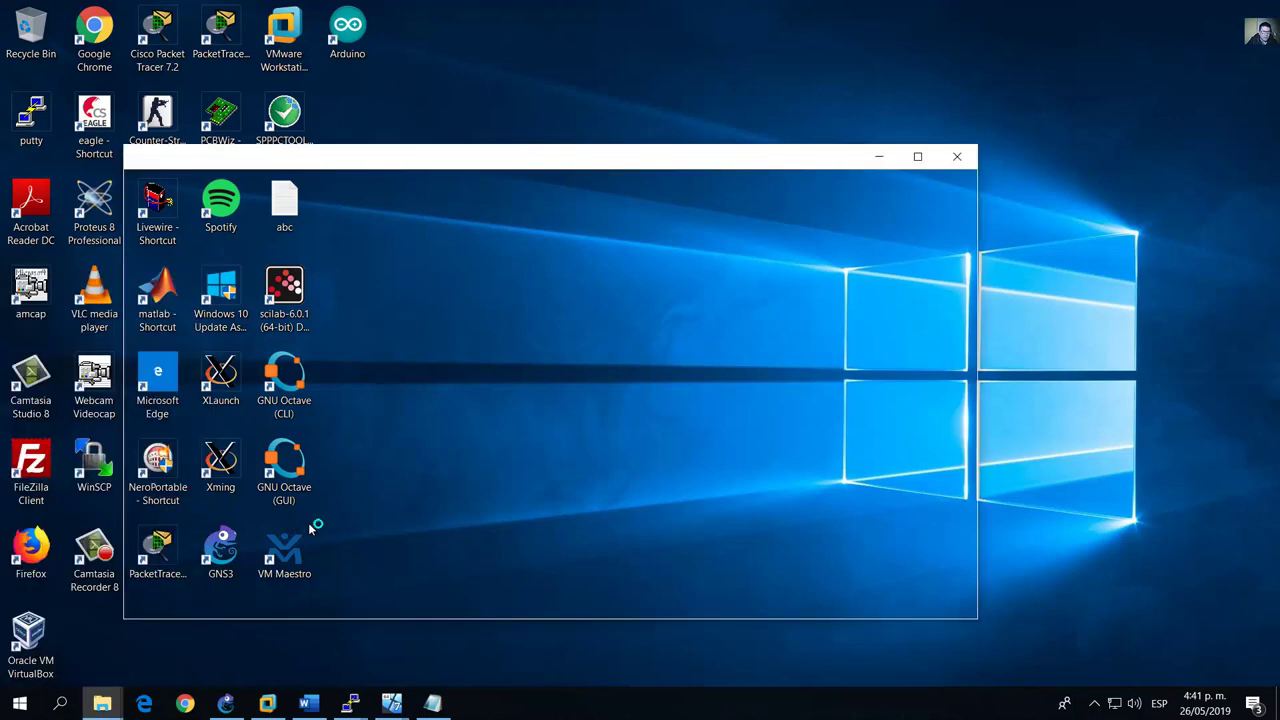
{"action": "scroll", "coordinate": [210, 530], "scroll_direction": "down", "scroll_amount": 1}
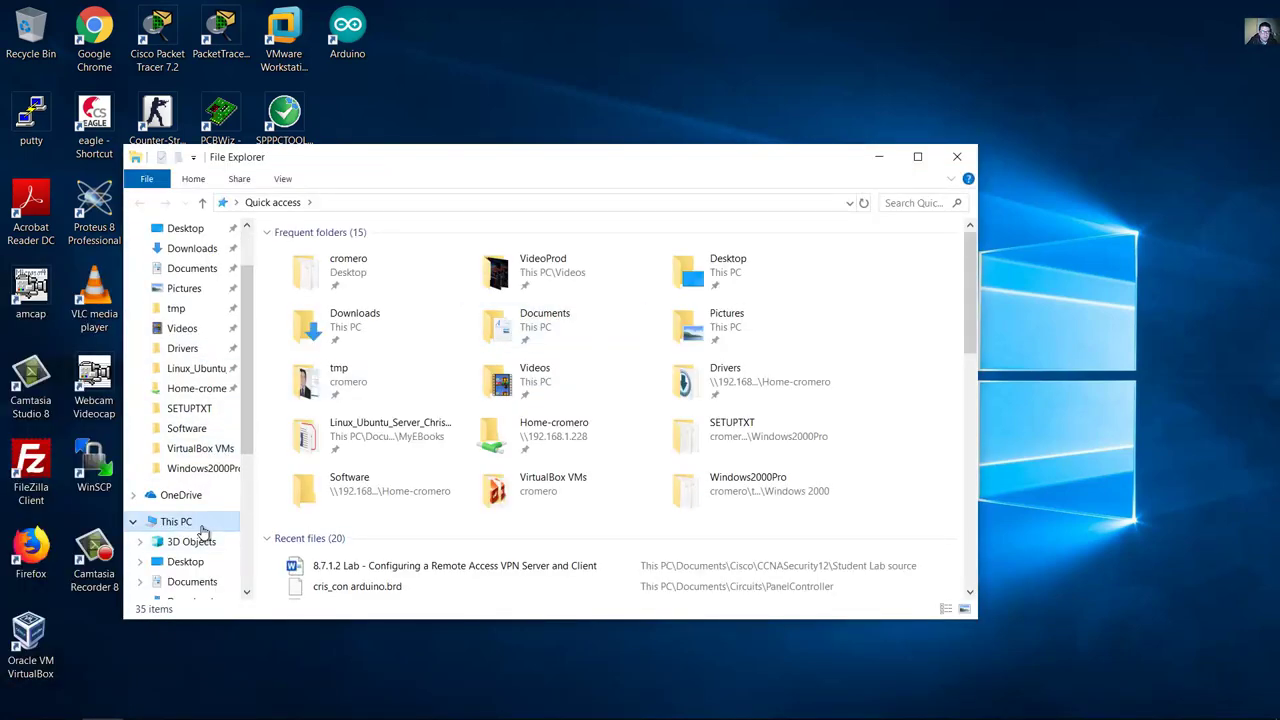
{"action": "left_click", "coordinate": [188, 522]}
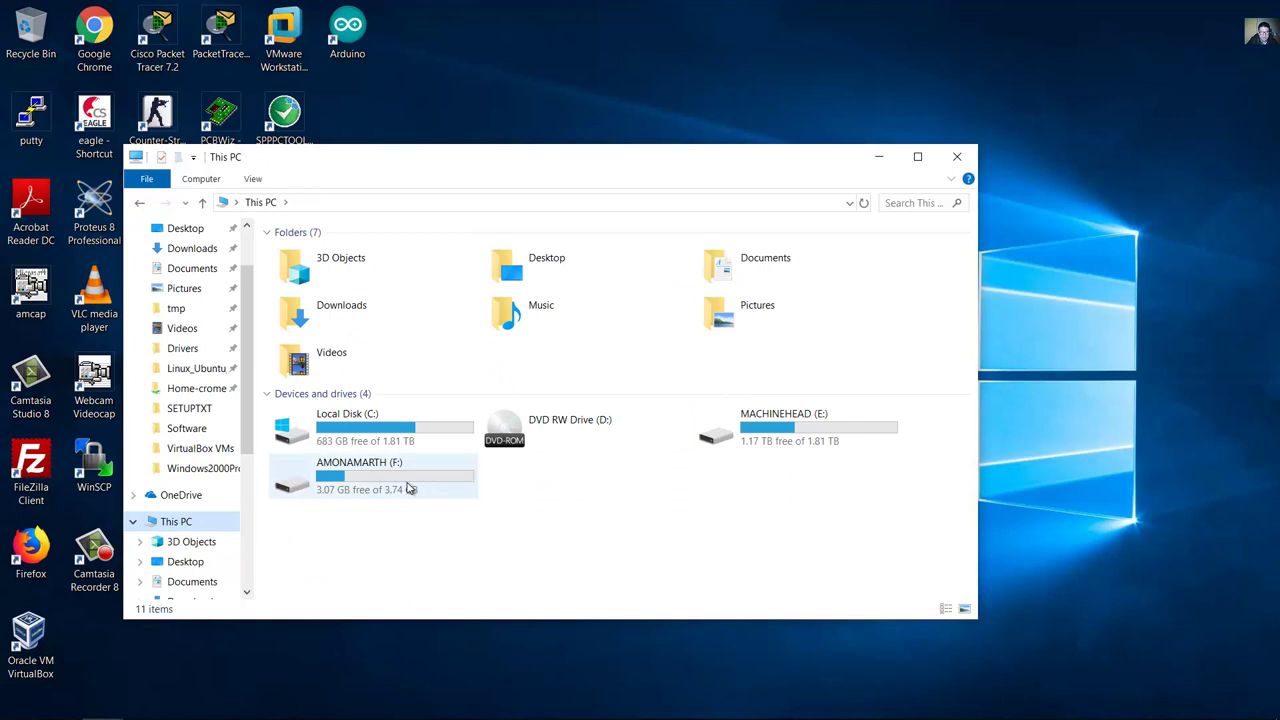
{"action": "double_click", "coordinate": [406, 487]}
{"action": "right_click", "coordinate": [381, 423]}
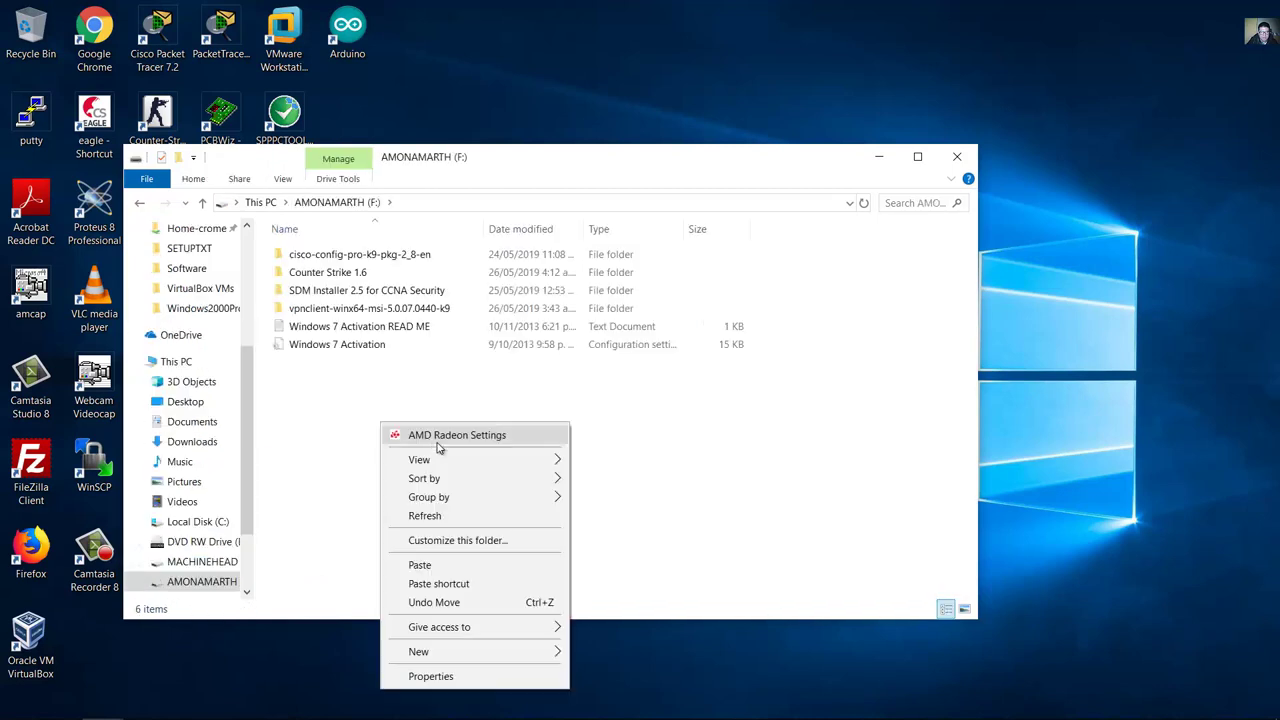
{"action": "left_click", "coordinate": [455, 565]}
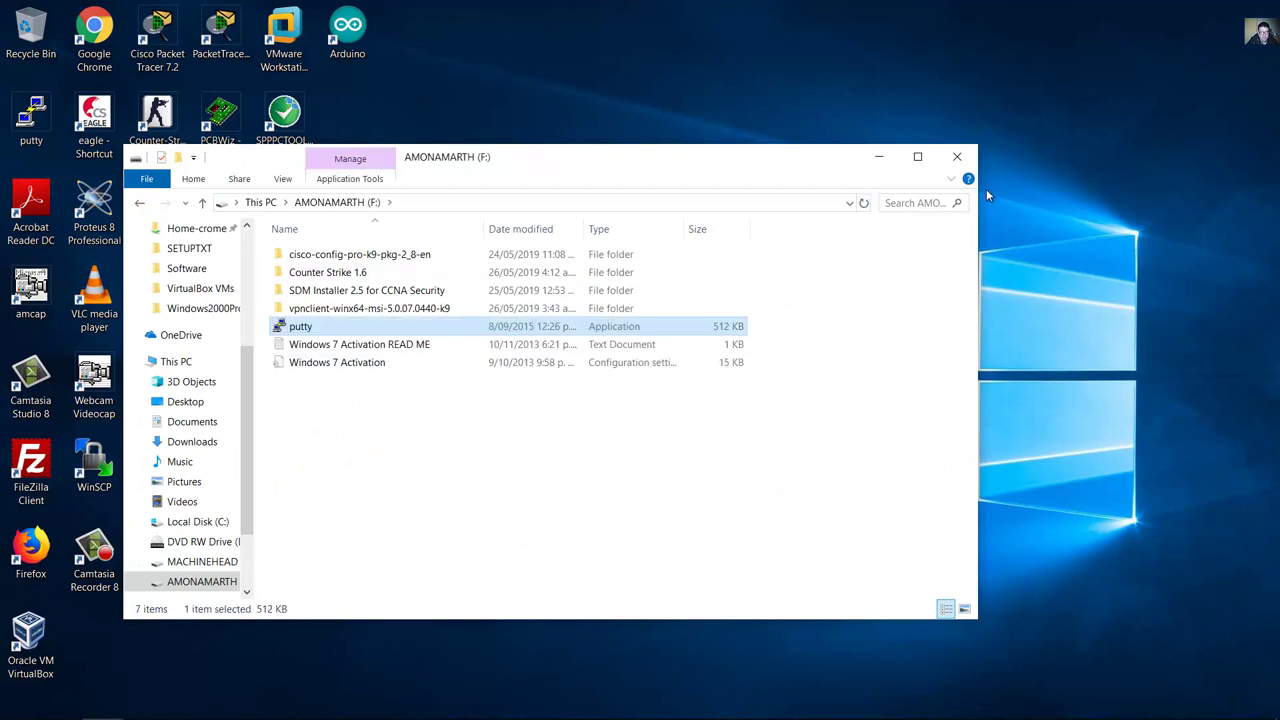
{"action": "left_click", "coordinate": [957, 156]}
Step: Attach the USB drive to the Windows-7-1 VM and copy putty onto the VM desktop
{"action": "mouse_move", "coordinate": [393, 711]}
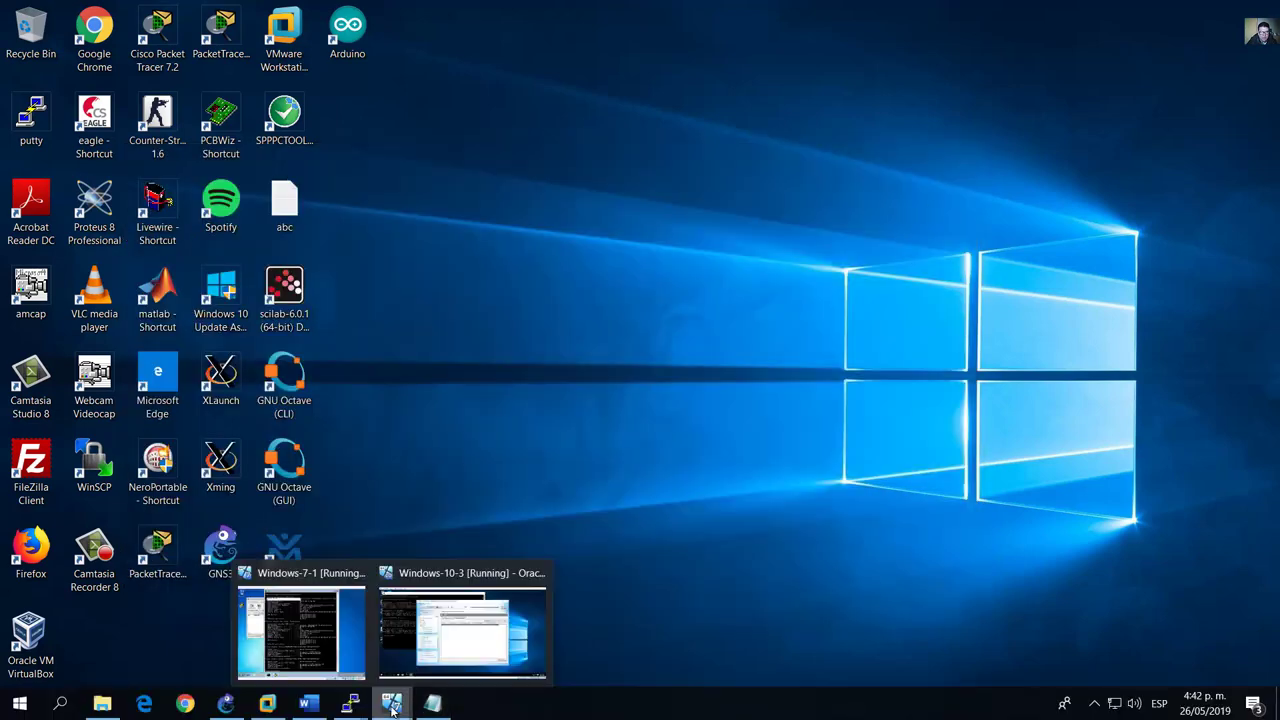
{"action": "left_click", "coordinate": [359, 632]}
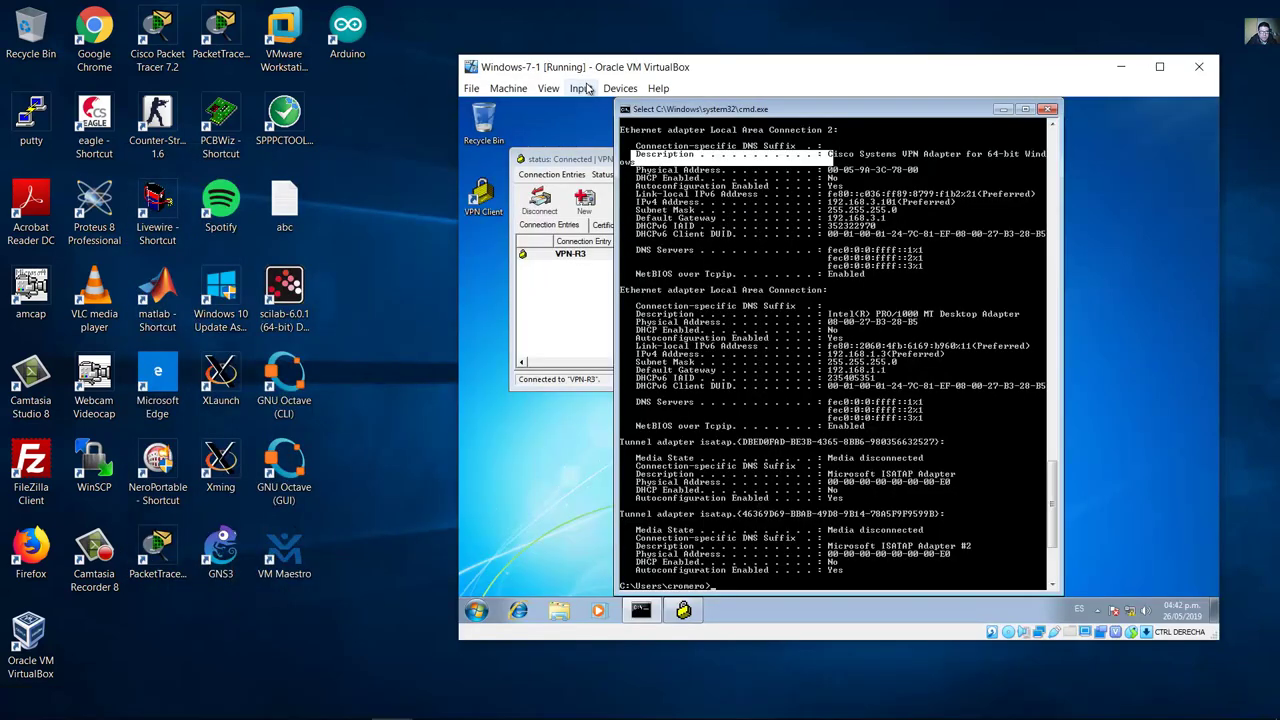
{"action": "left_click", "coordinate": [619, 88]}
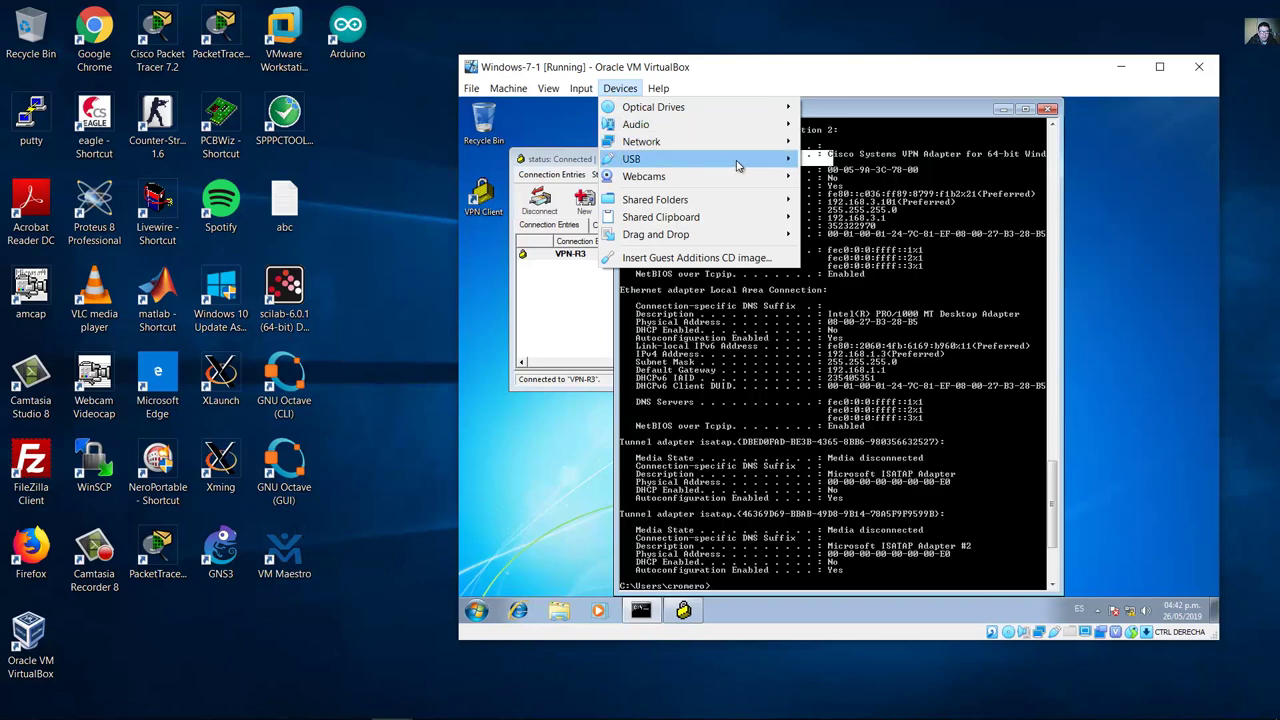
{"action": "mouse_move", "coordinate": [737, 163]}
{"action": "left_click", "coordinate": [873, 231]}
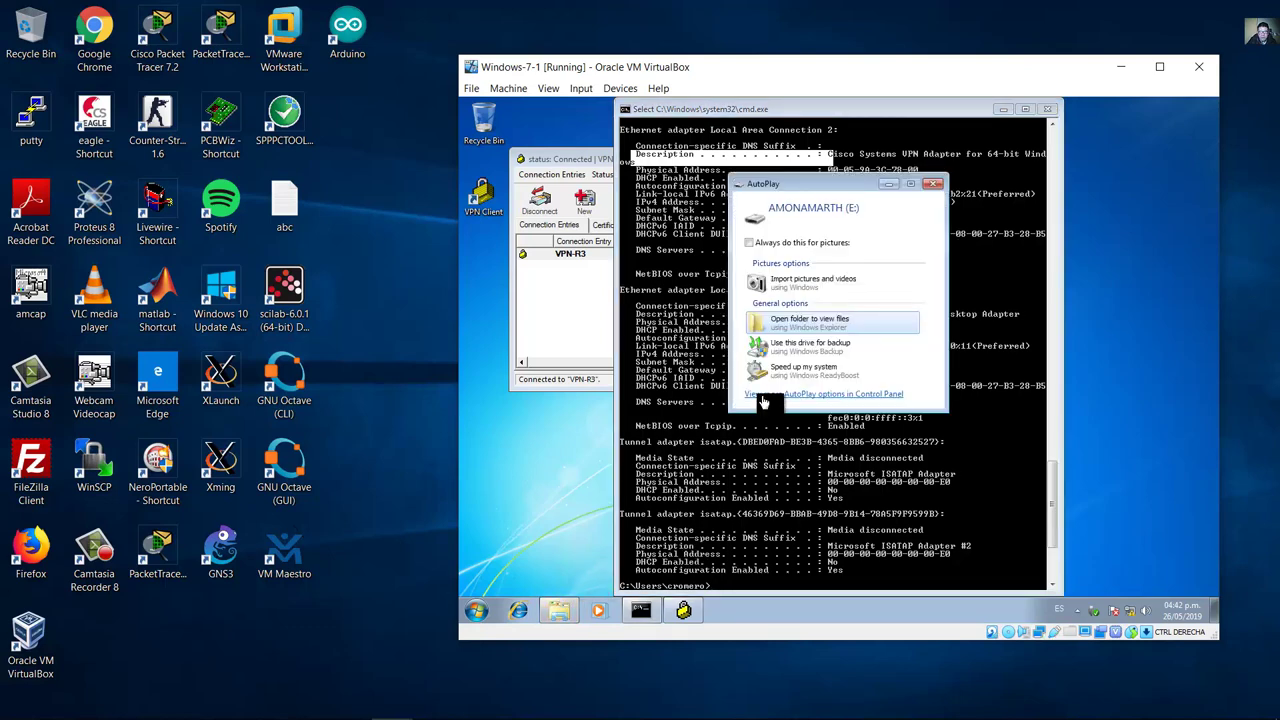
{"action": "left_click", "coordinate": [820, 324]}
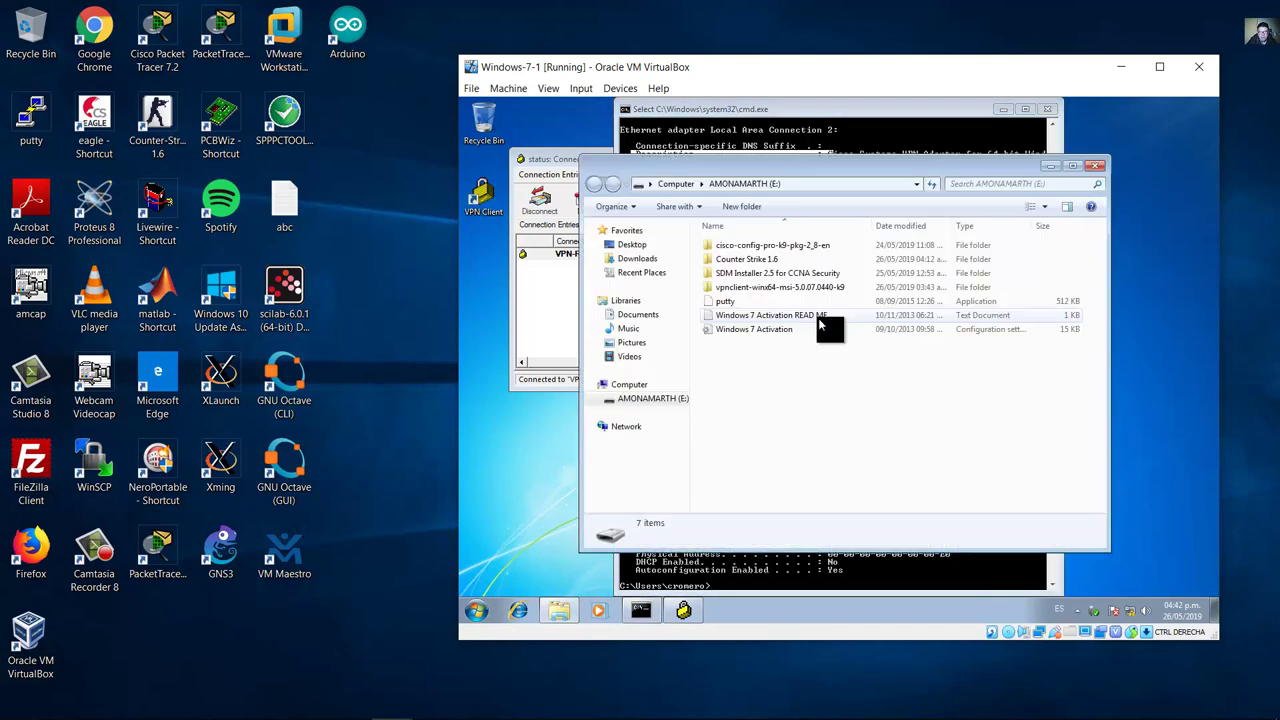
{"action": "right_click", "coordinate": [726, 300]}
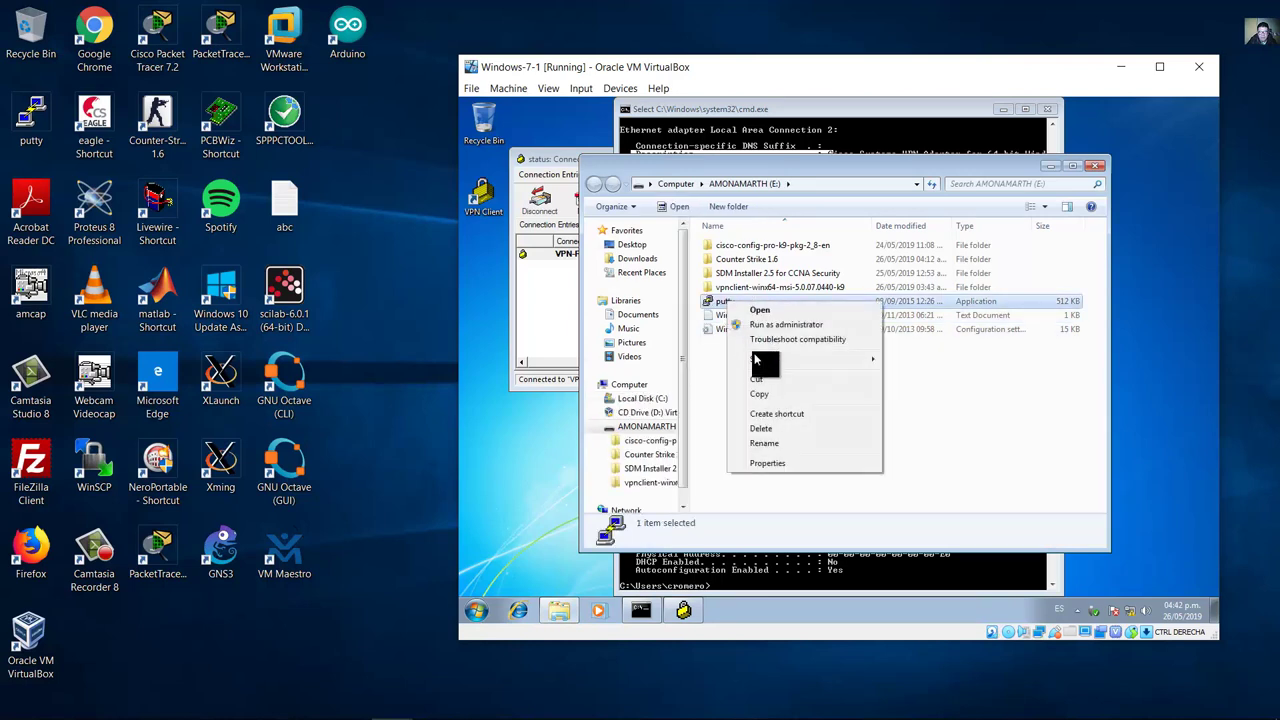
{"action": "left_click", "coordinate": [764, 397]}
{"action": "left_click", "coordinate": [466, 280]}
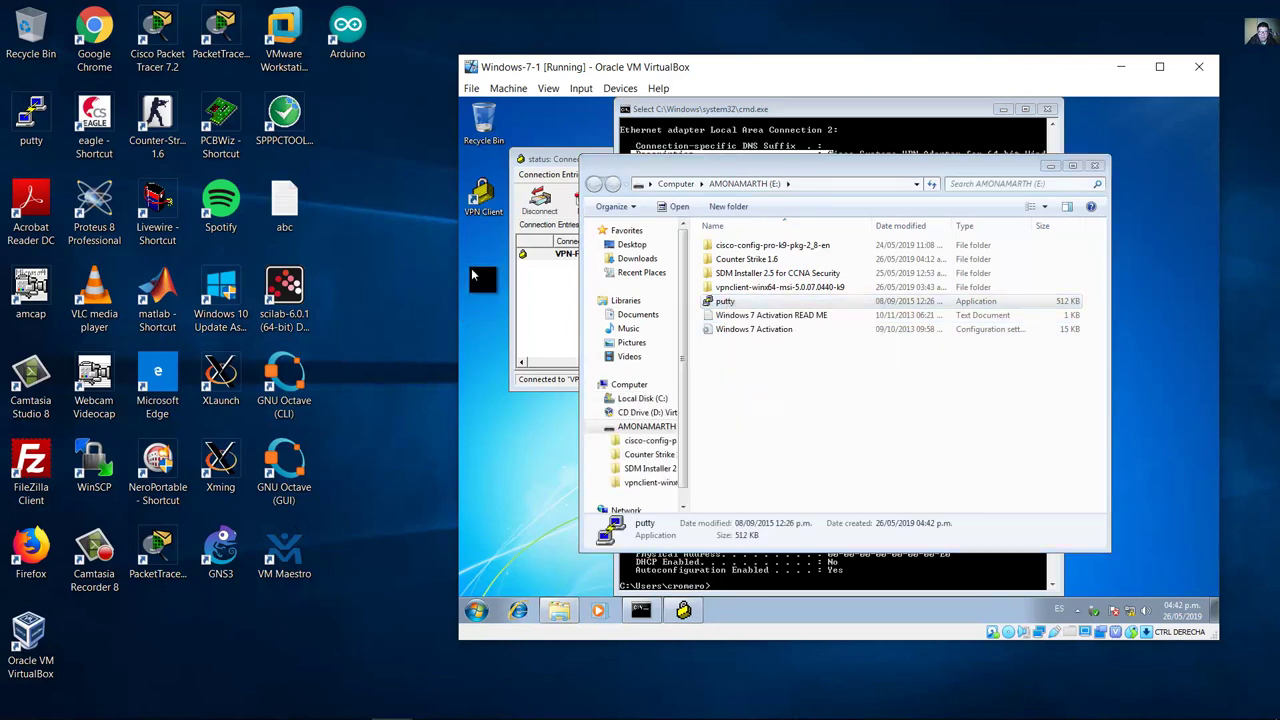
{"action": "right_click", "coordinate": [473, 271]}
{"action": "left_click", "coordinate": [519, 342]}
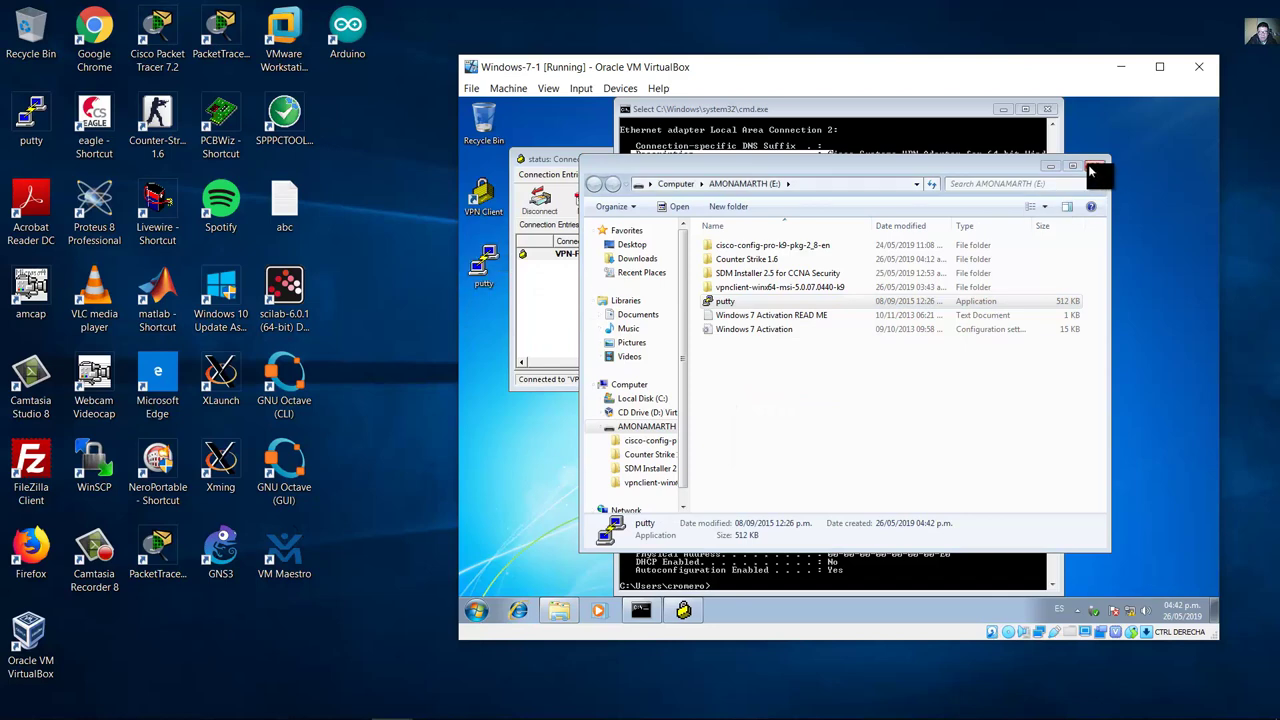
{"action": "left_click", "coordinate": [1094, 165]}
Step: Bring the VPN client status window forward and drag it further right
{"action": "left_click", "coordinate": [620, 88]}
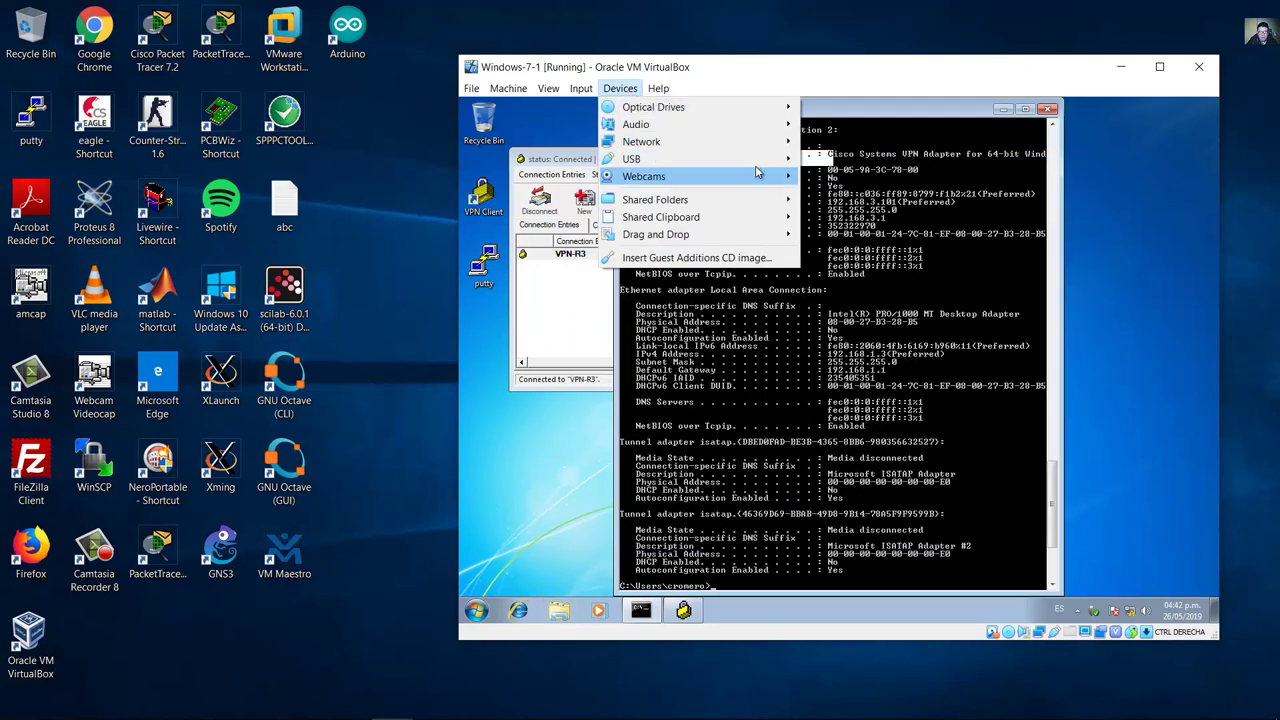
{"action": "mouse_move", "coordinate": [775, 163]}
{"action": "left_click", "coordinate": [838, 232]}
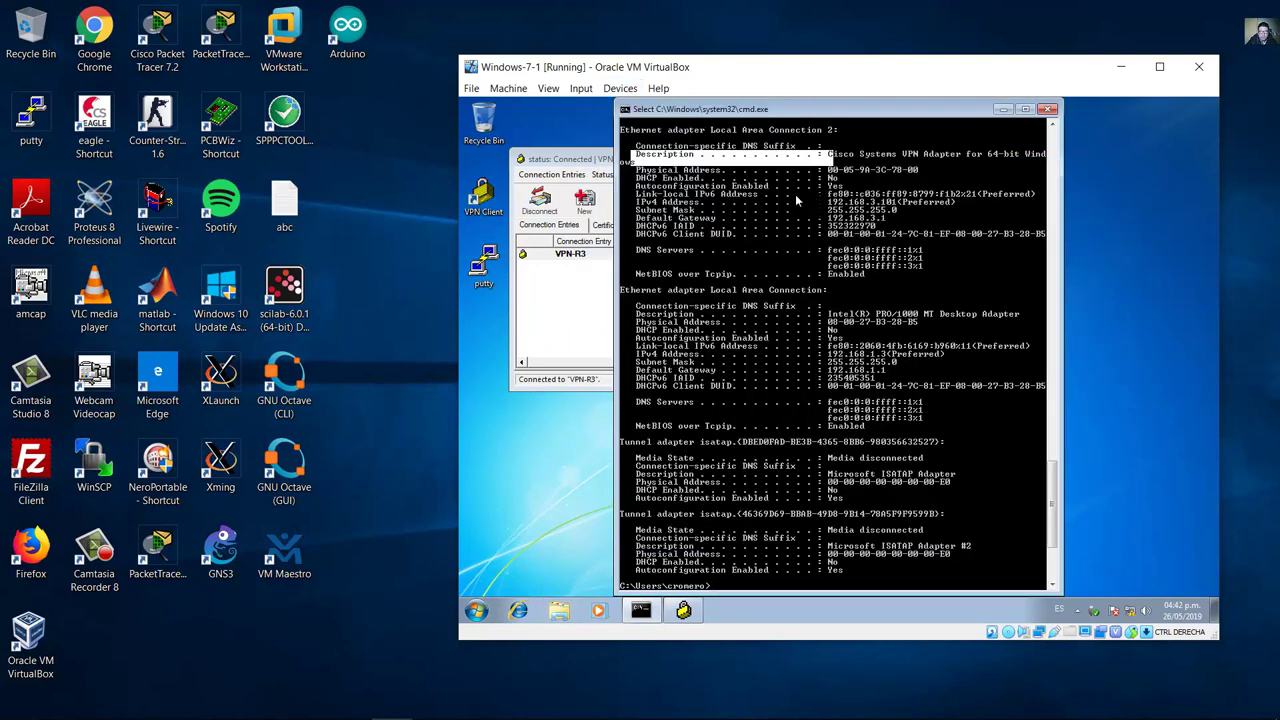
{"action": "left_click_drag", "start_coordinate": [605, 163], "coordinate": [768, 168]}
Step: Launch PuTTY in the VM and check R3's g1/0 interface in the GNS3 topology
{"action": "double_click", "coordinate": [484, 265]}
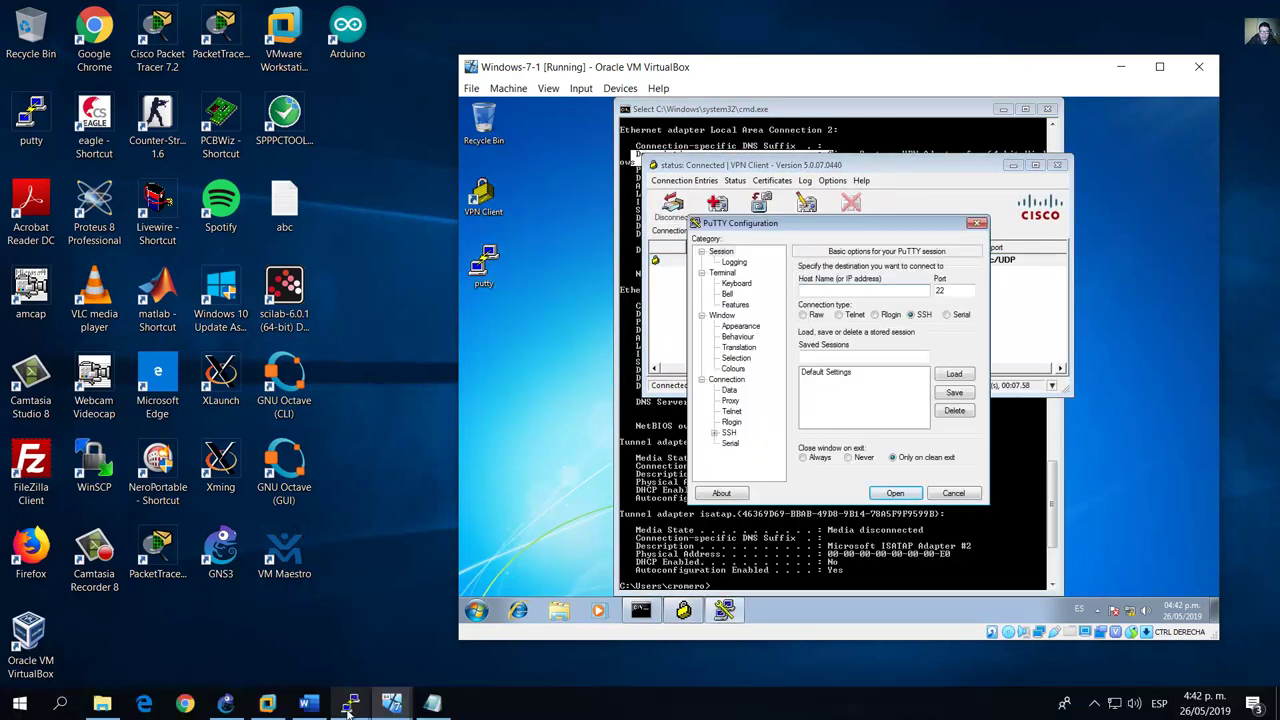
{"action": "left_click", "coordinate": [228, 704]}
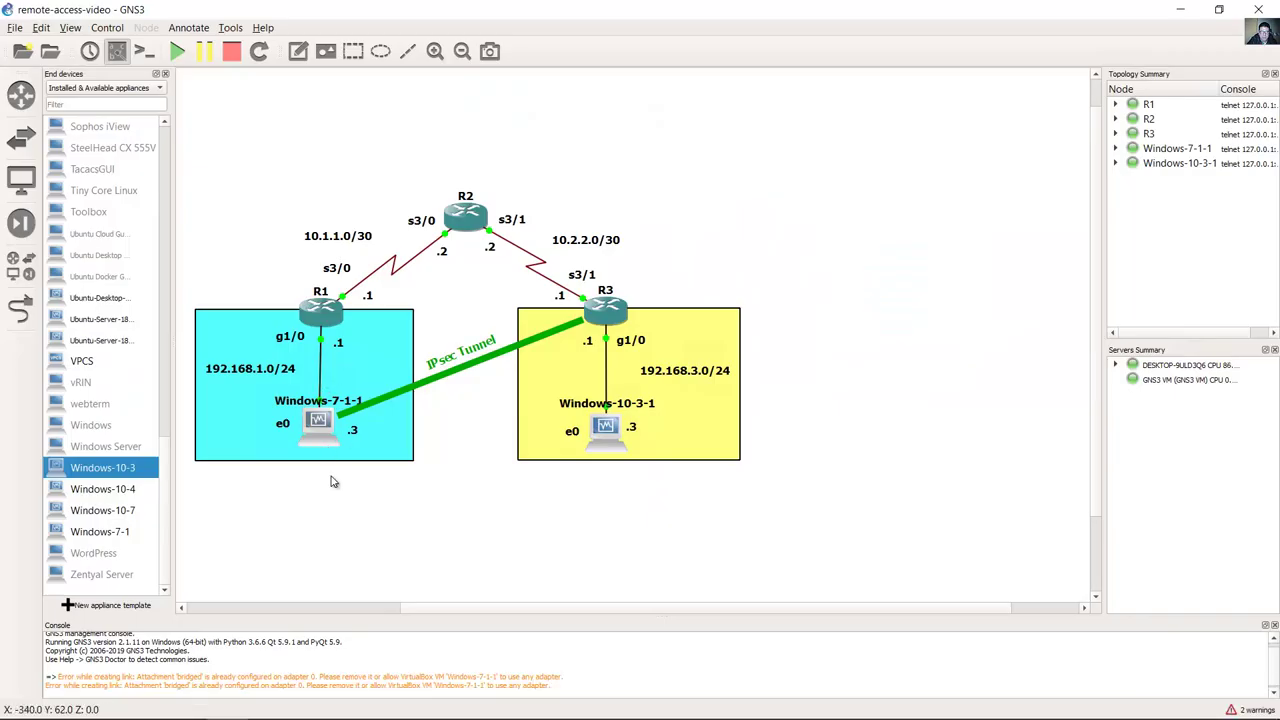
{"action": "left_click_drag", "start_coordinate": [349, 516], "coordinate": [279, 404]}
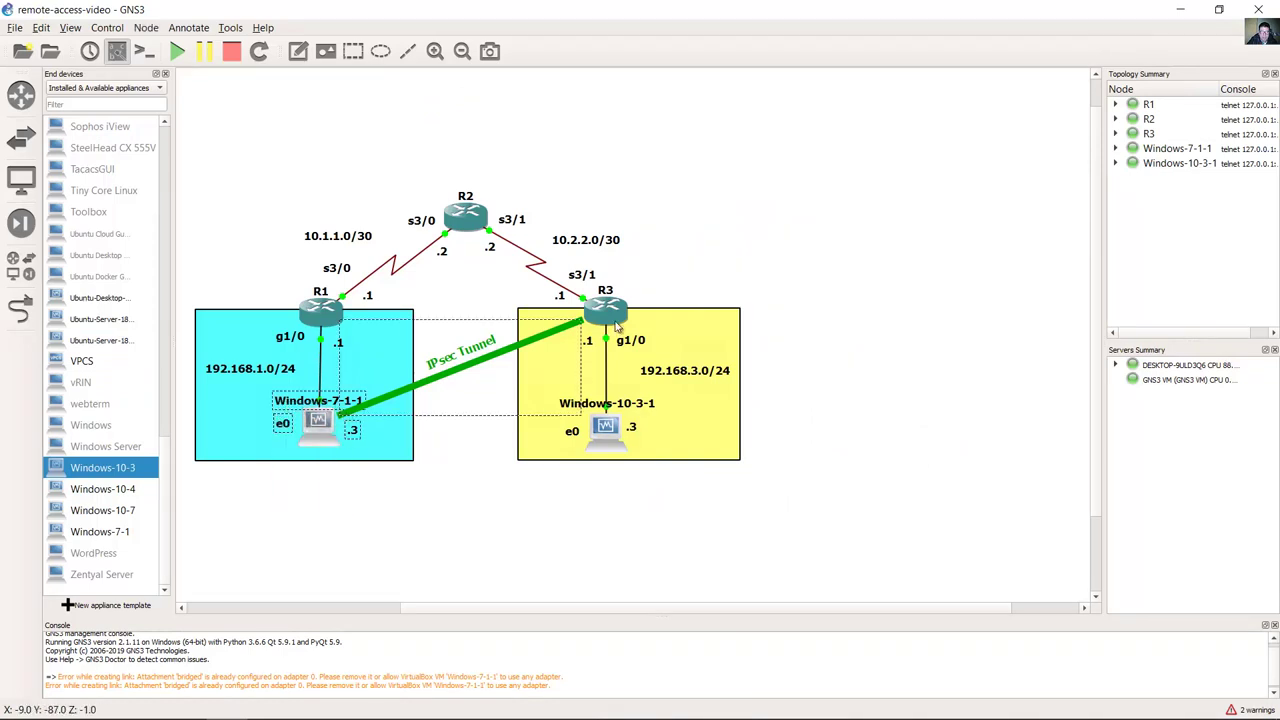
{"action": "left_click", "coordinate": [716, 282]}
{"action": "left_click", "coordinate": [632, 344]}
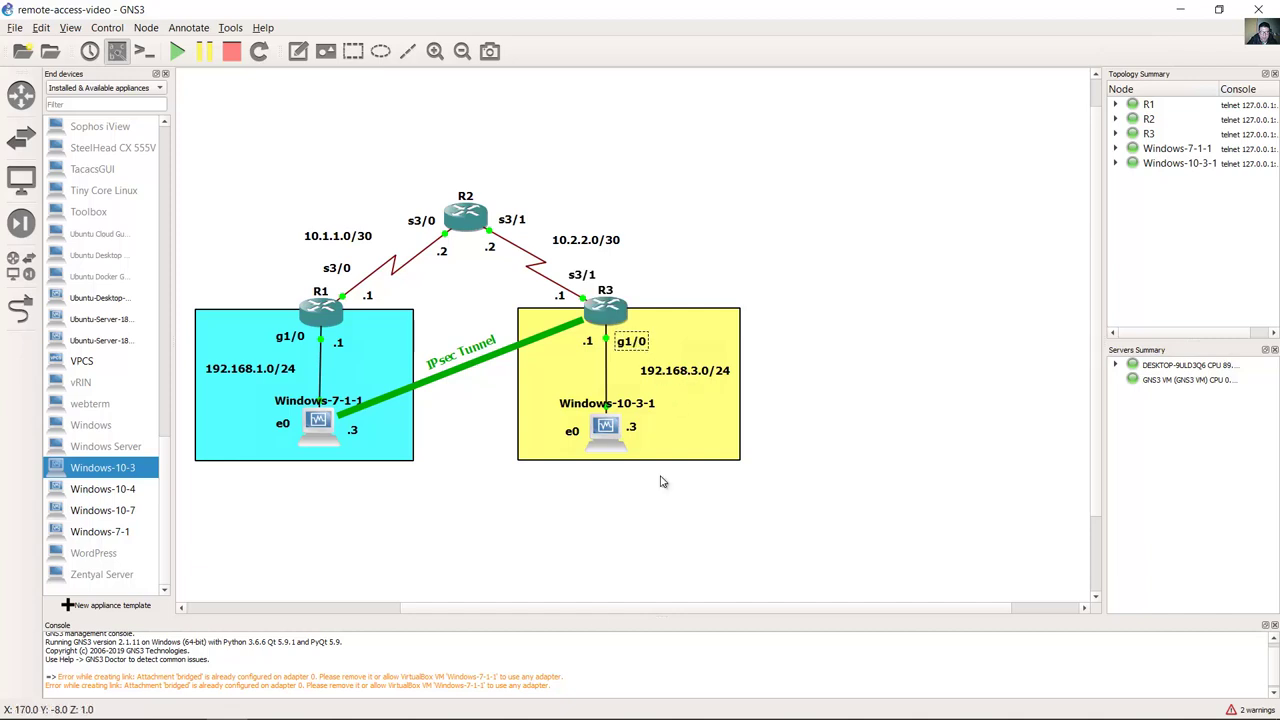
Step: Open a Telnet session on port 23 to host 192.168.3.1
{"action": "mouse_move", "coordinate": [391, 703]}
{"action": "left_click", "coordinate": [328, 655]}
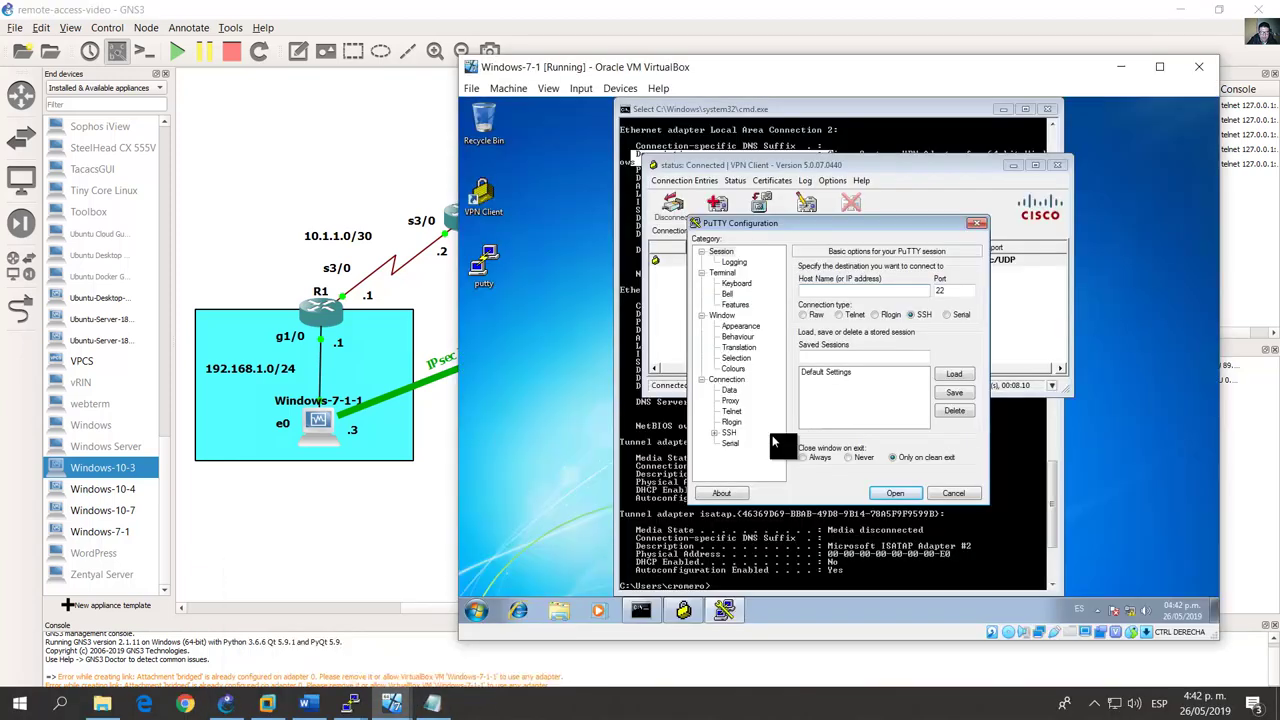
{"action": "type", "text": "192.168.3.1"}
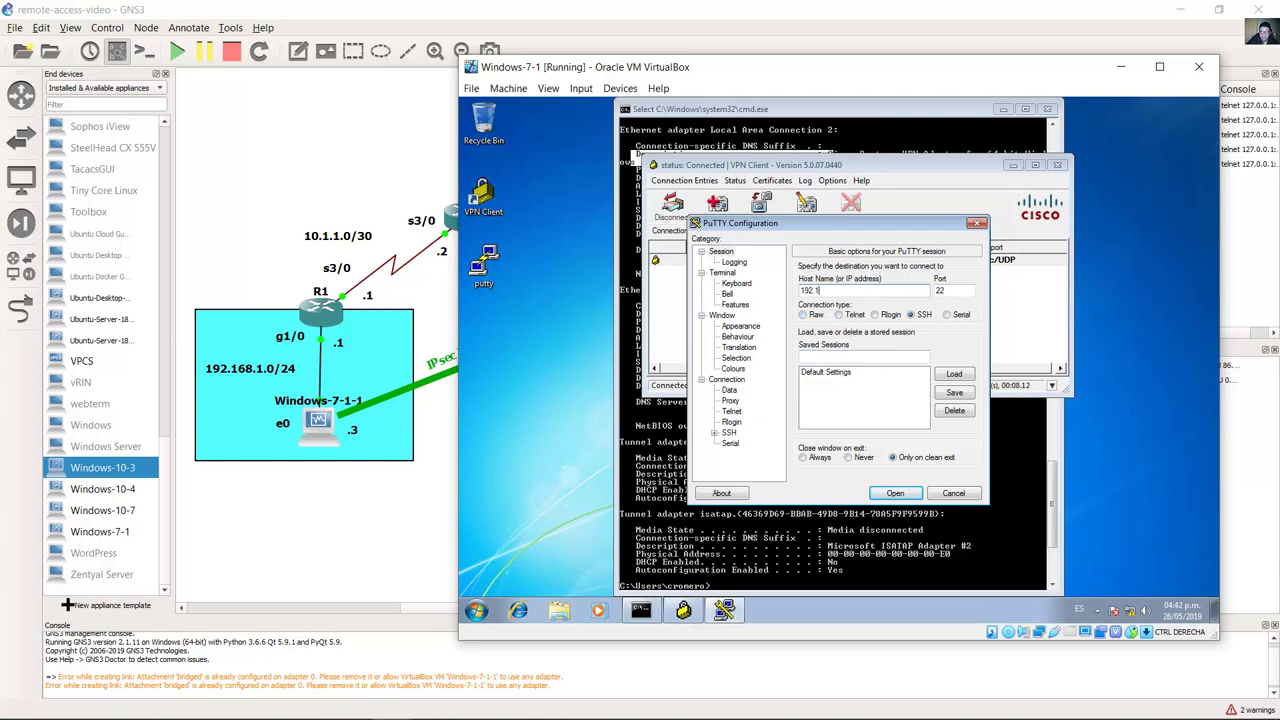
{"action": "left_click", "coordinate": [840, 314]}
{"action": "left_click", "coordinate": [895, 493]}
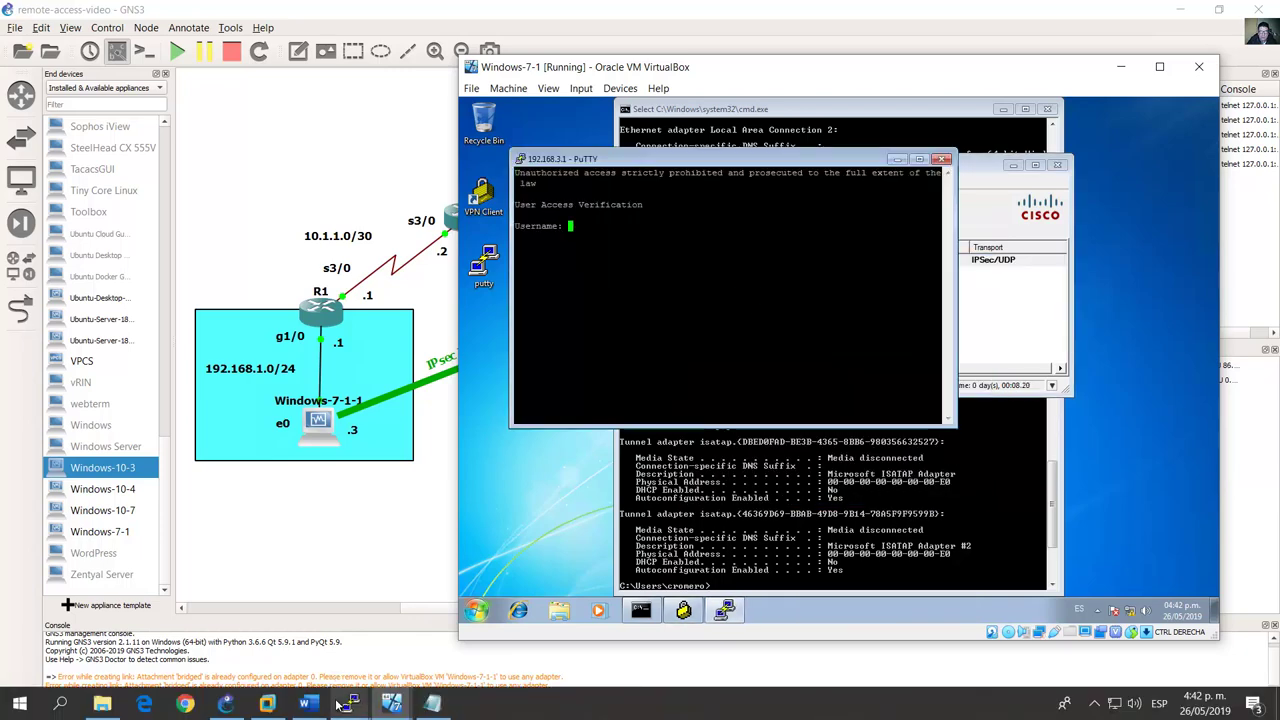
Step: Log in to R3 with the lab username and password
{"action": "left_click", "coordinate": [330, 703]}
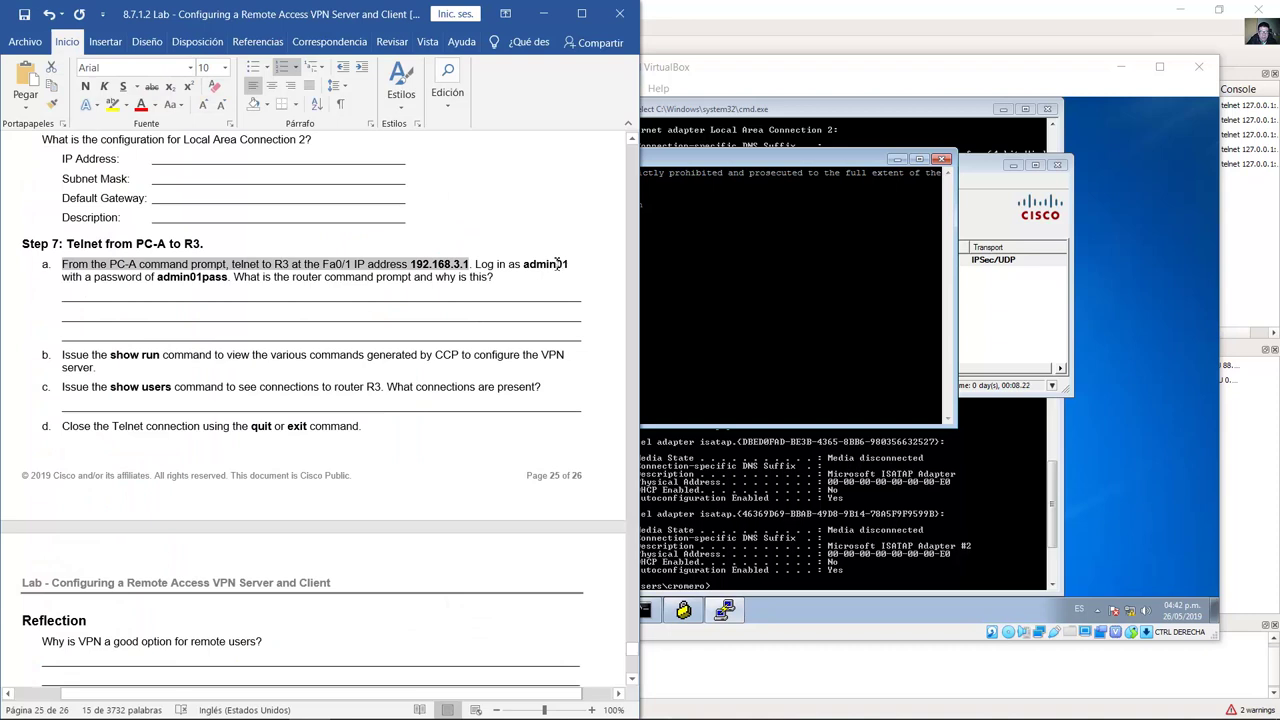
{"action": "left_click", "coordinate": [762, 168]}
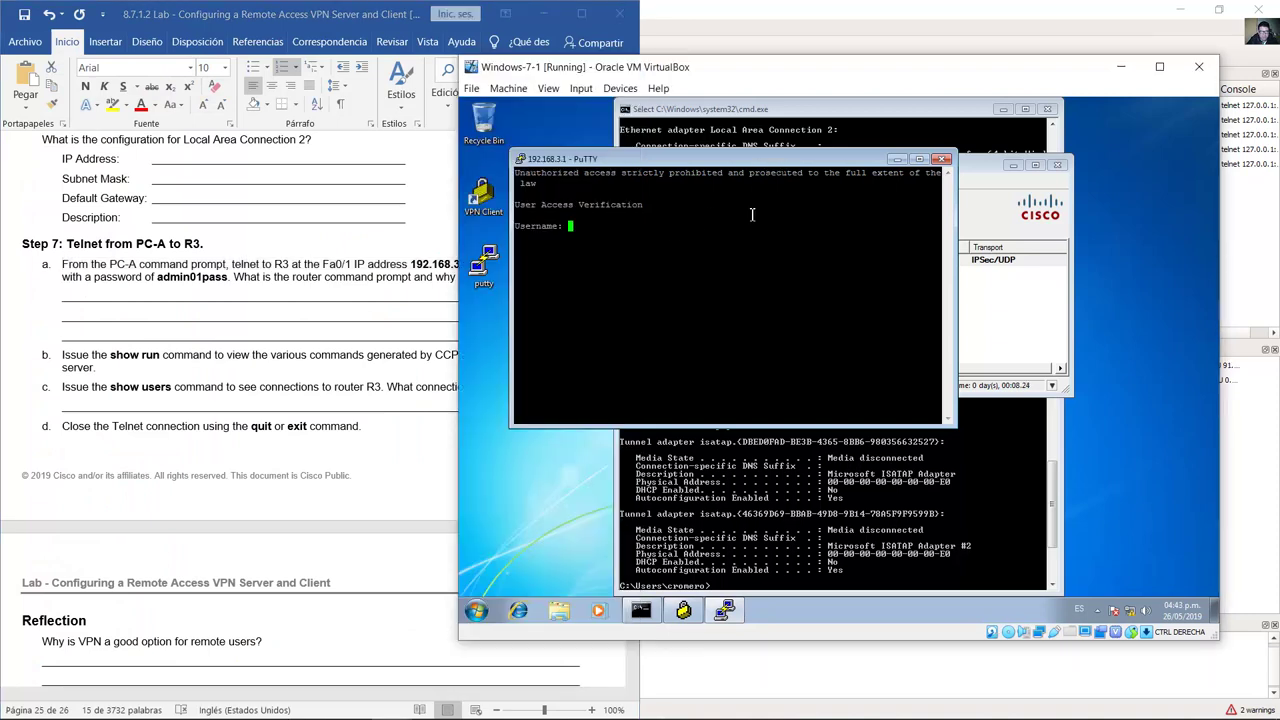
{"action": "type", "text": "admin01"}
{"action": "key", "text": "Return"}
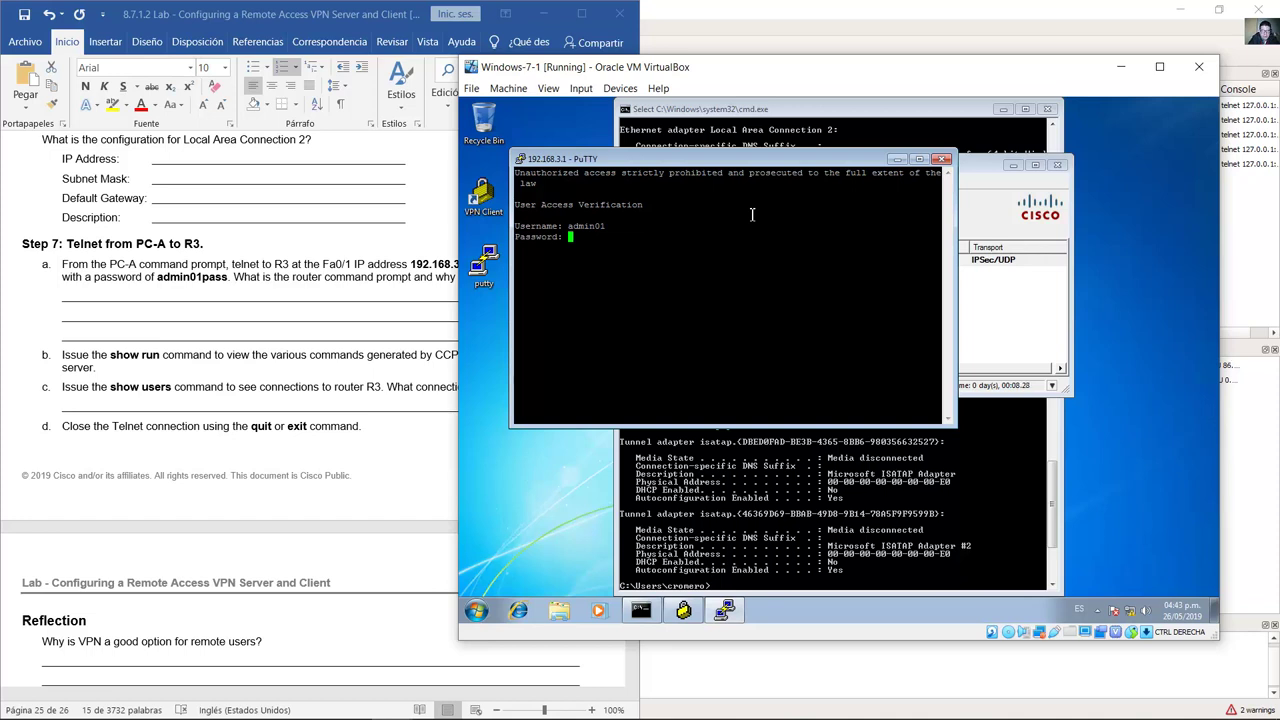
{"action": "key", "text": "Return"}
Step: Compare the R3# prompt with the lab question about the router command prompt
{"action": "key", "text": "alt+Tab"}
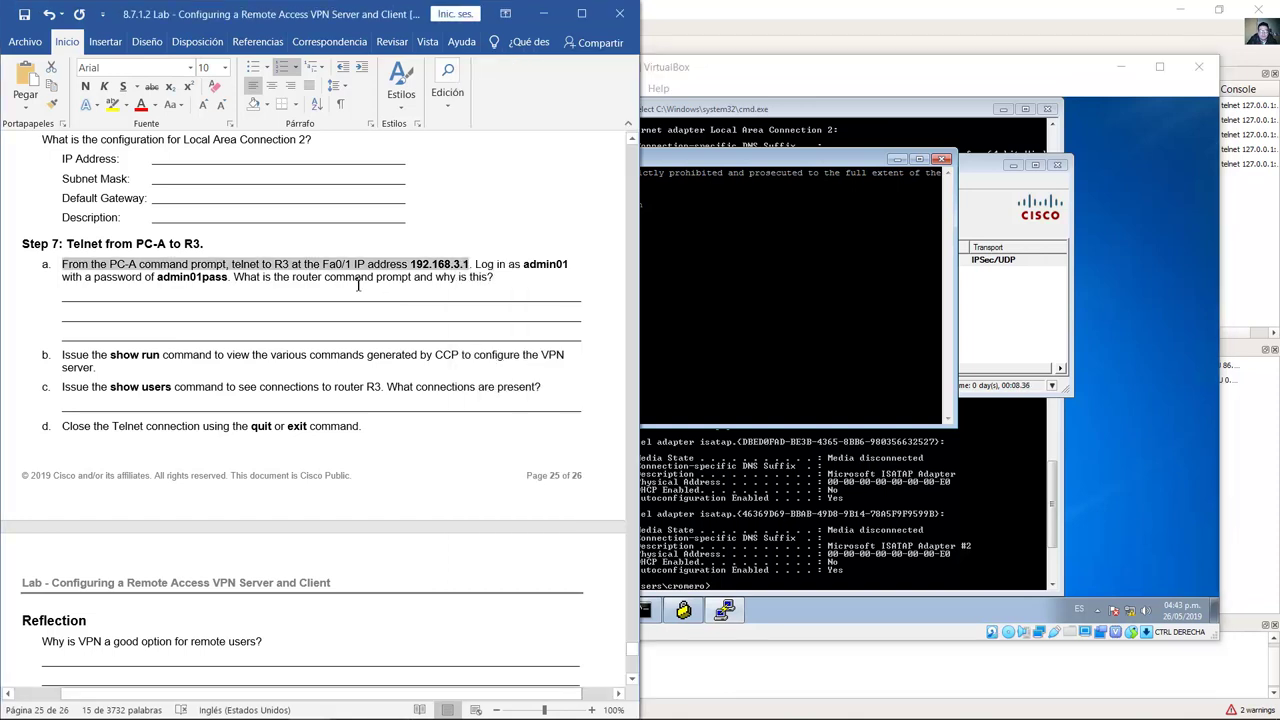
{"action": "left_click_drag", "start_coordinate": [236, 277], "coordinate": [494, 284]}
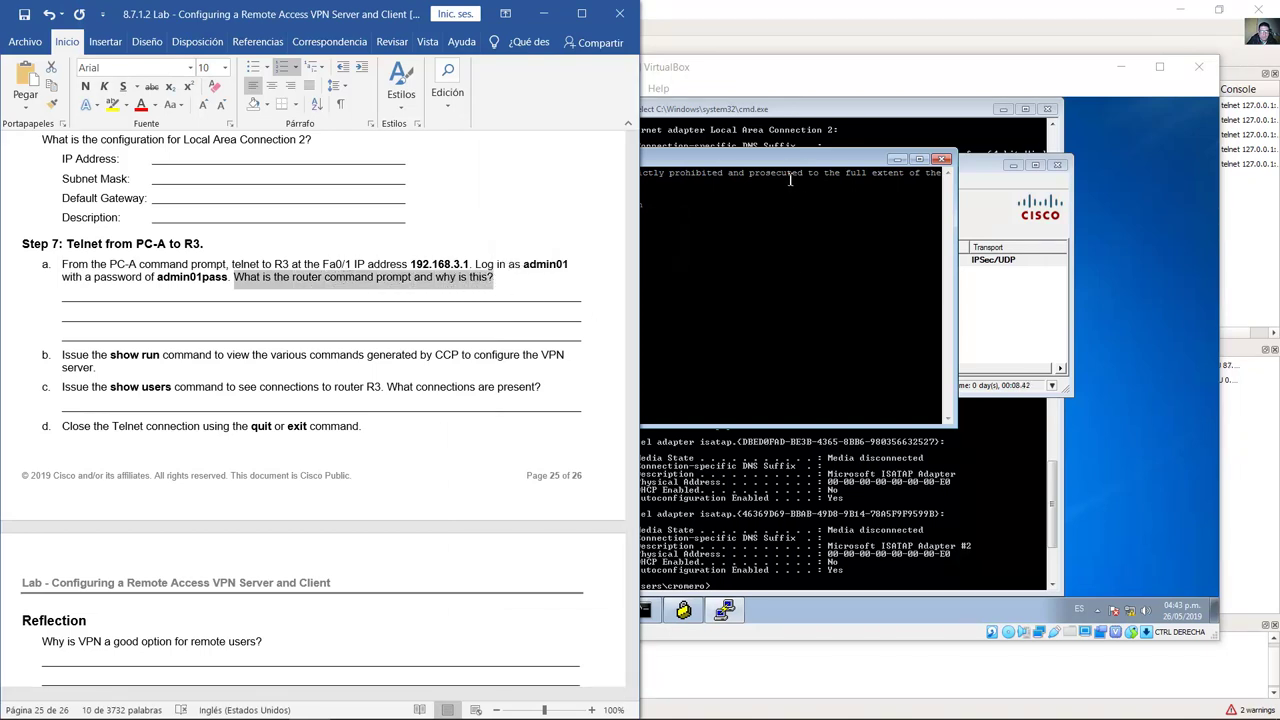
{"action": "key", "text": "alt+Tab"}
{"action": "triple_click", "coordinate": [529, 260]}
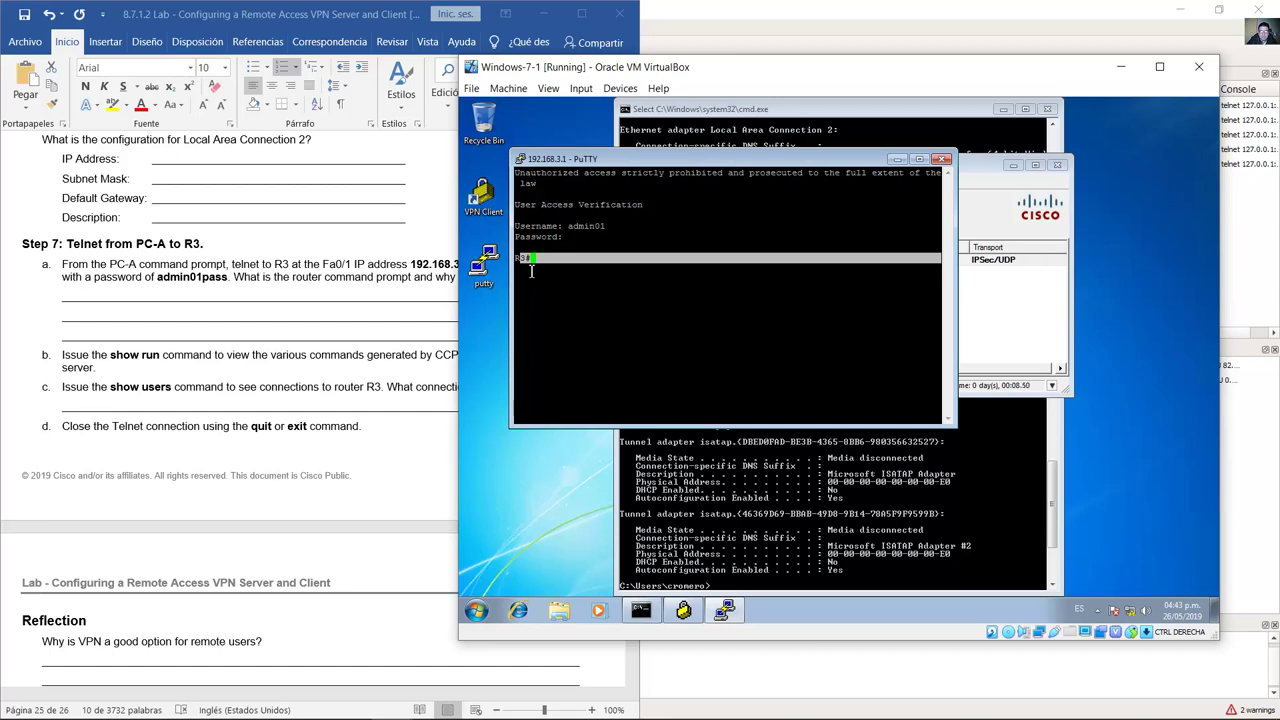
{"action": "key", "text": "alt+Tab"}
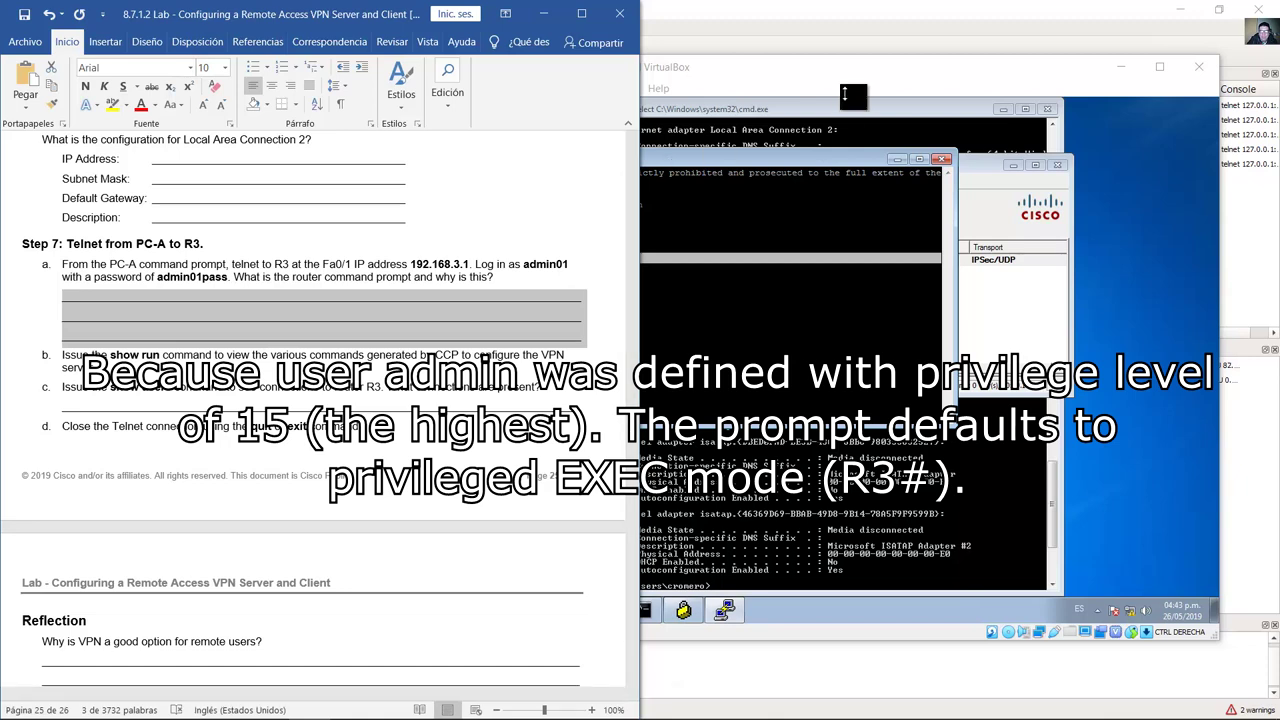
{"action": "key", "text": "alt+Tab"}
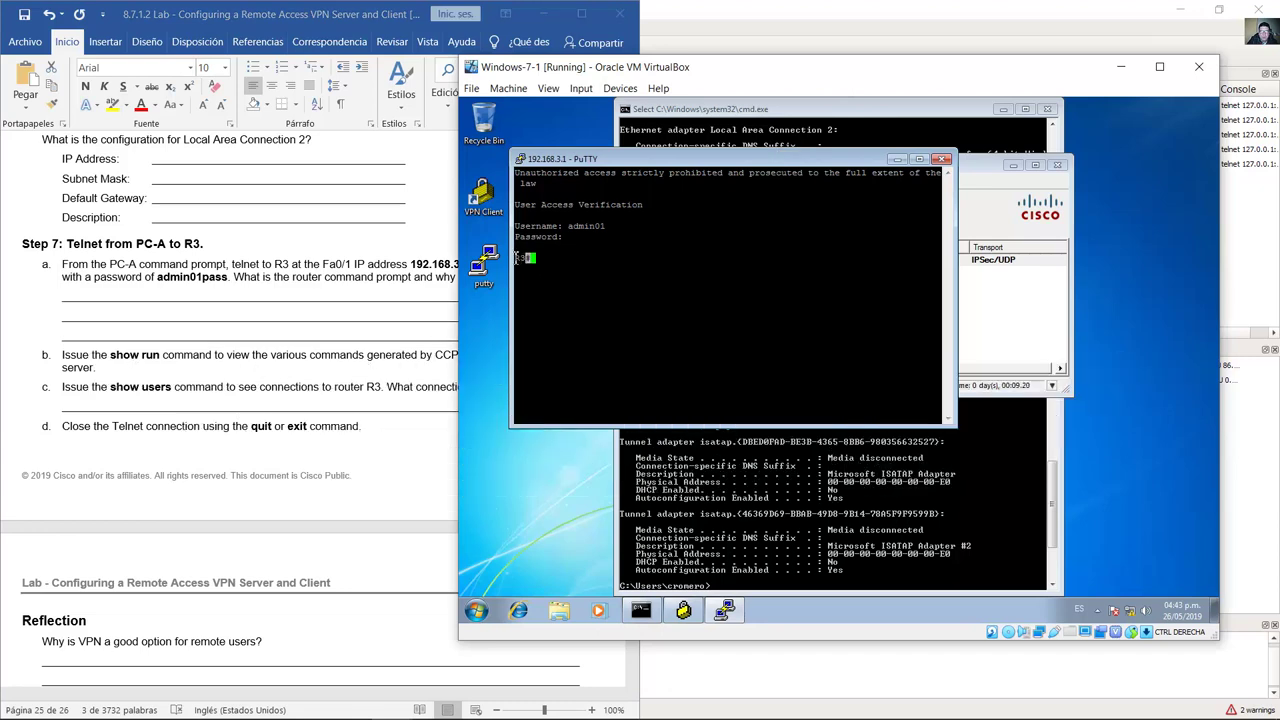
{"action": "key", "text": "alt+Tab"}
{"action": "scroll", "coordinate": [296, 338], "scroll_direction": "down", "scroll_amount": 3}
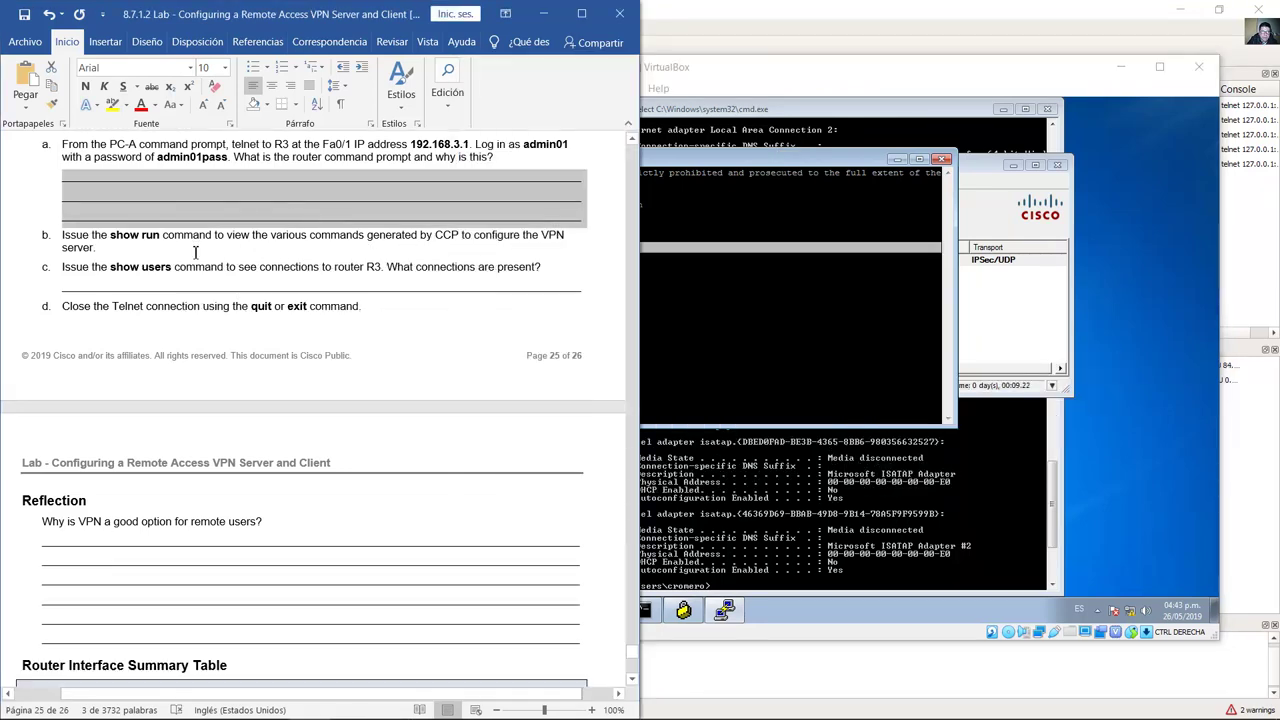
Step: Run show run on R3 and page through the entire configuration back to R3#
{"action": "left_click_drag", "start_coordinate": [110, 236], "coordinate": [214, 236]}
{"action": "key", "text": "alt+Tab"}
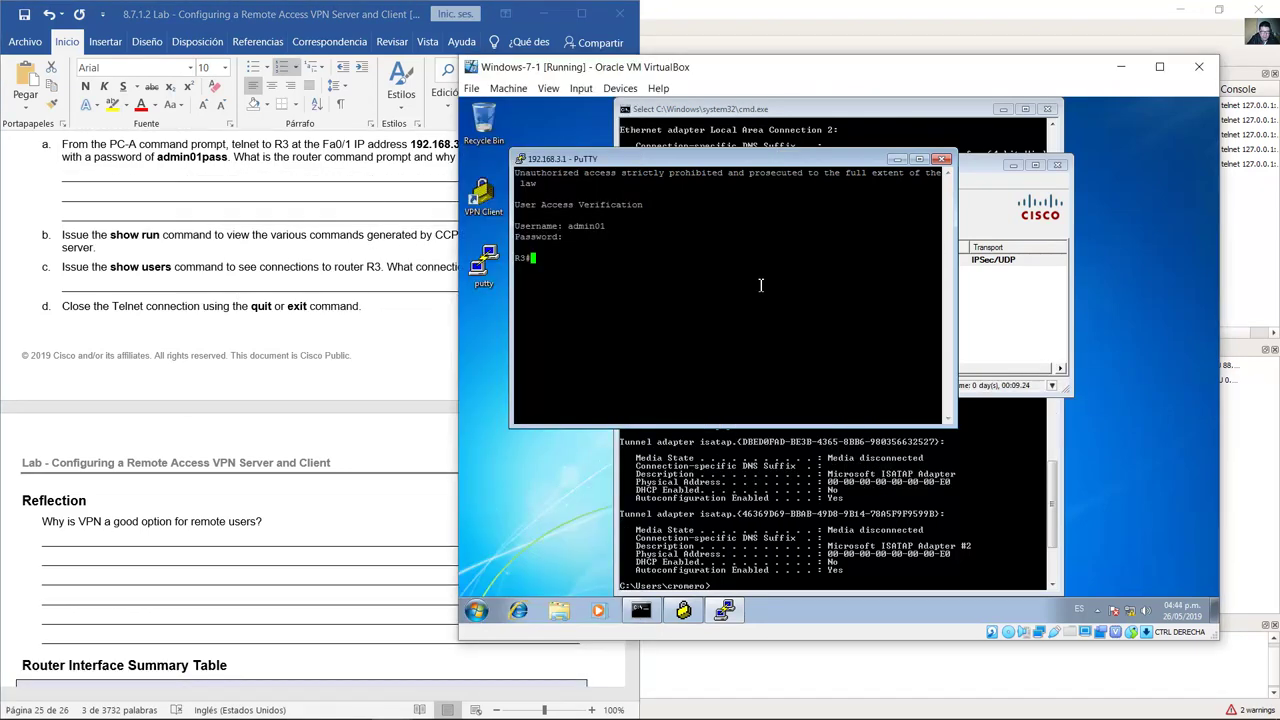
{"action": "type", "text": "show run"}
{"action": "key", "text": "Return"}
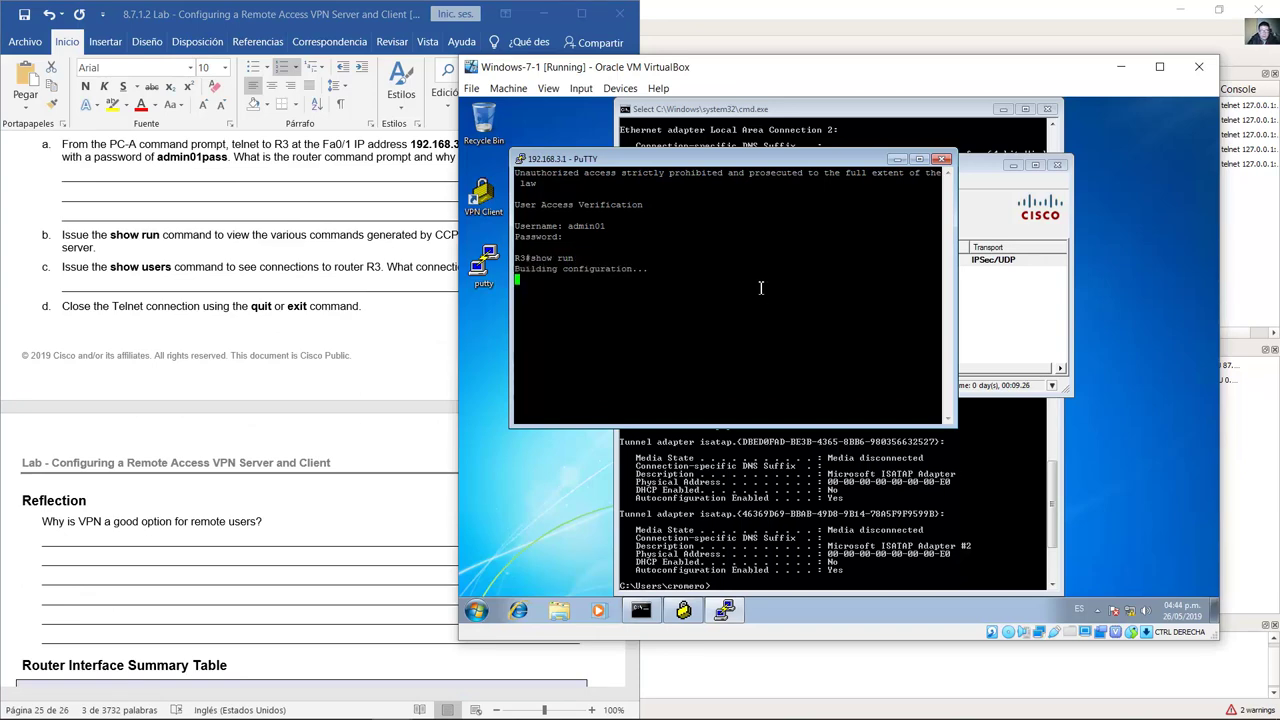
{"action": "key", "text": "space"}
{"action": "key", "text": "space"}
{"action": "key", "text": "space"}
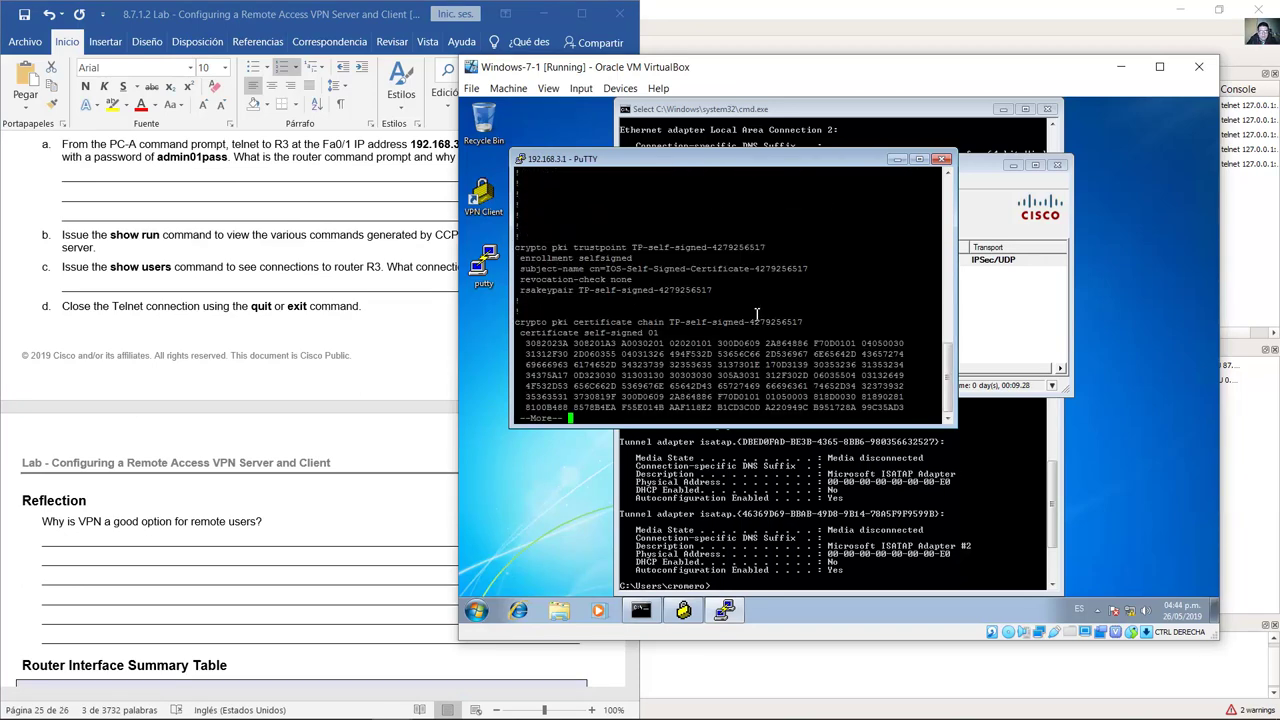
{"action": "key", "text": "space"}
{"action": "key", "text": "space"}
{"action": "key", "text": "space"}
{"action": "key", "text": "space"}
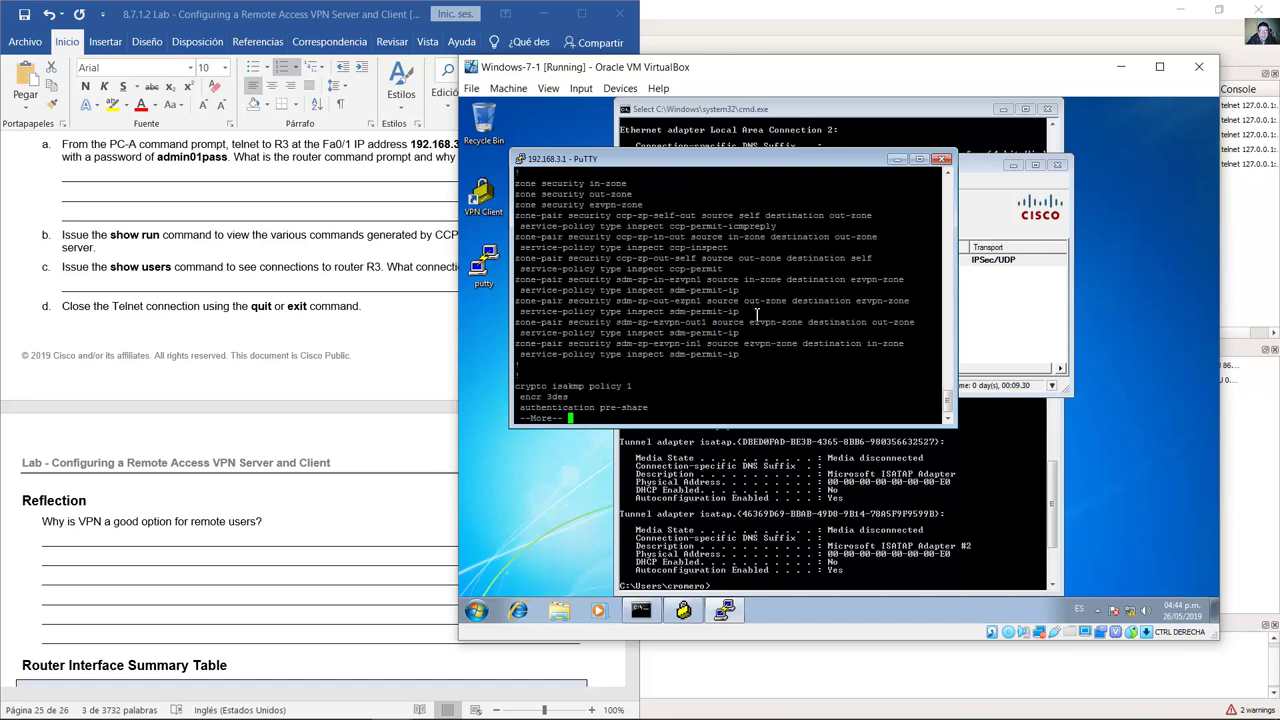
{"action": "key", "text": "space"}
{"action": "key", "text": "space"}
{"action": "key", "text": "space"}
{"action": "key", "text": "space"}
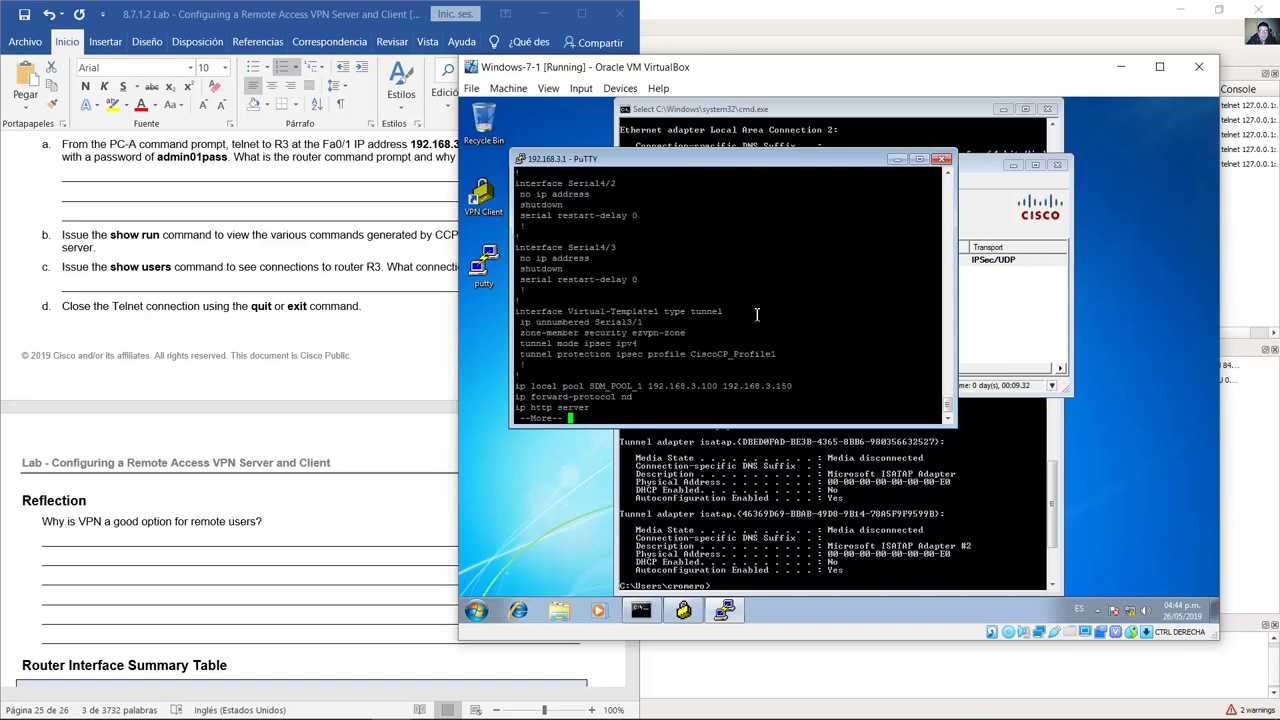
{"action": "key", "text": "space"}
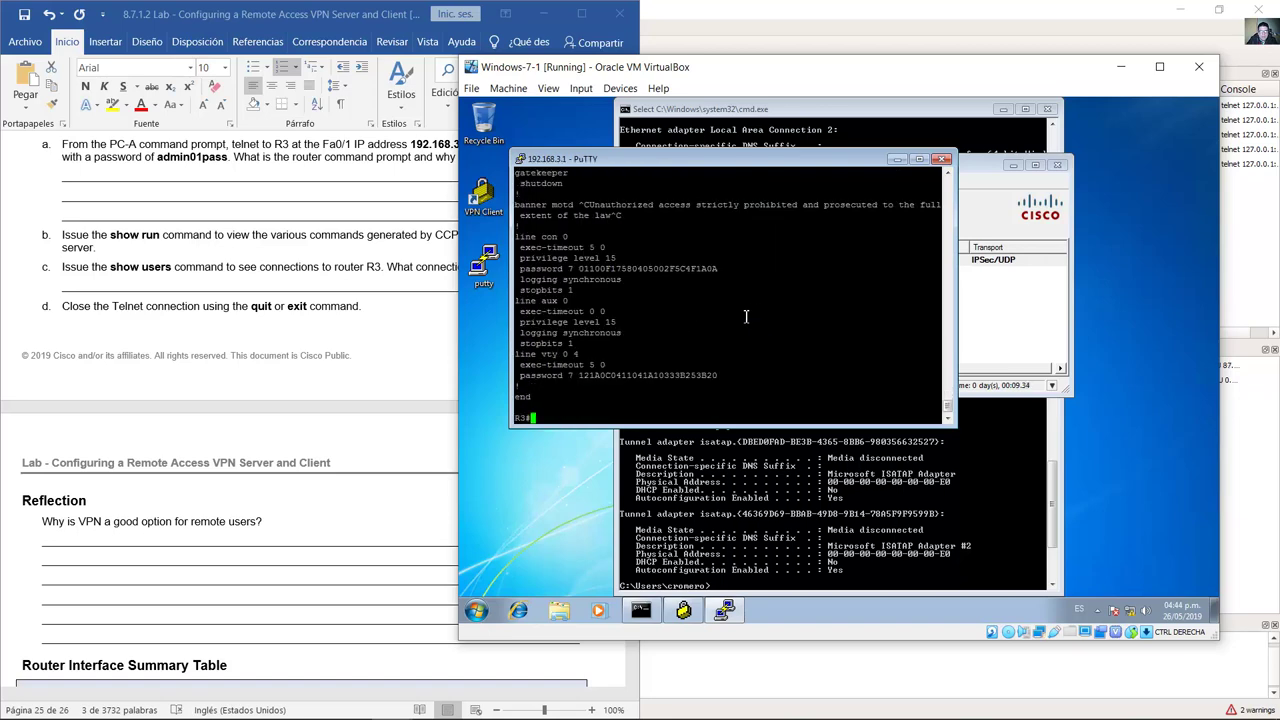
{"action": "left_click_drag", "start_coordinate": [110, 234], "coordinate": [214, 234]}
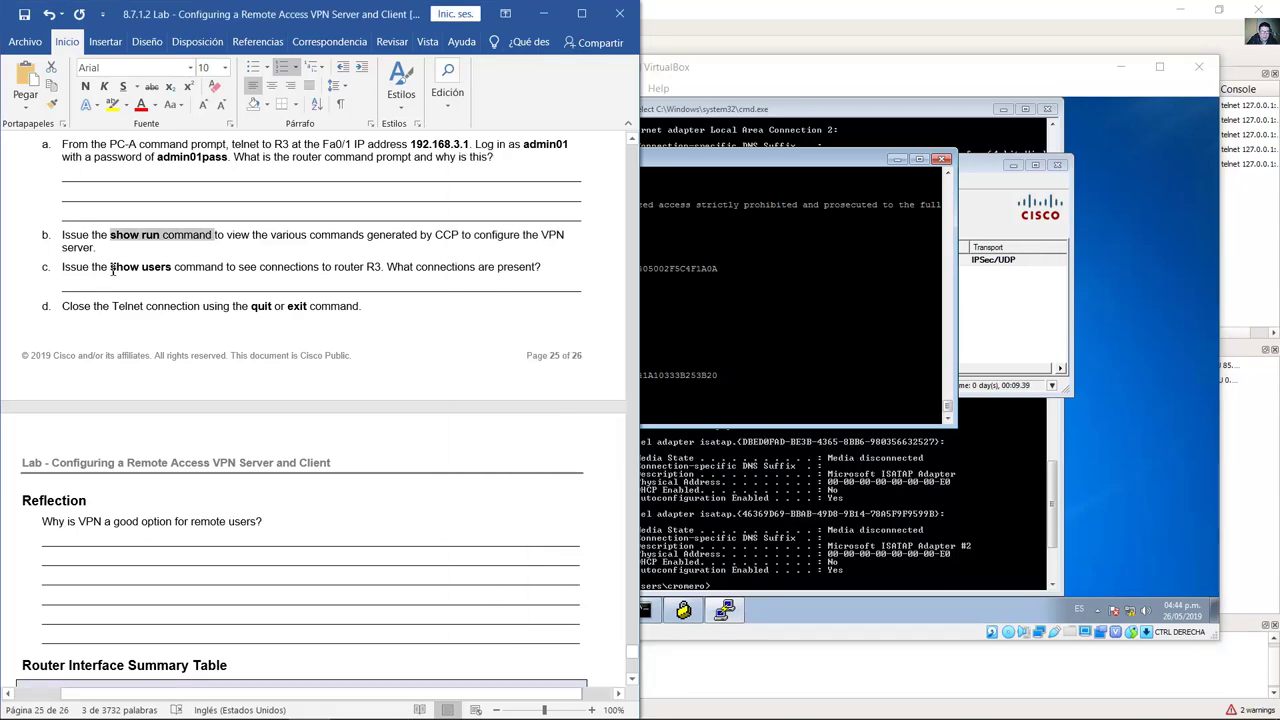